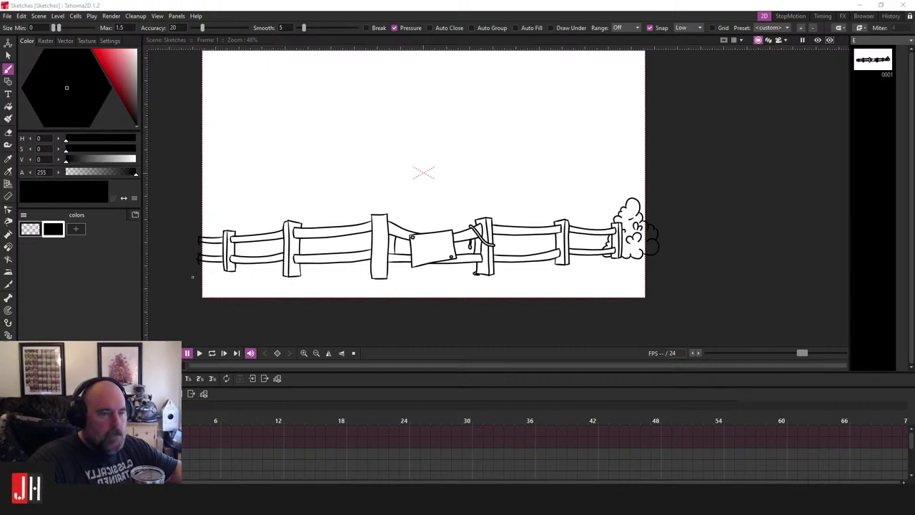
# Step: Look over the fence sketch, including the ground area beneath the posts at the frame's left end
pyautogui.scroll(-4, 543, 186)
pyautogui.scroll(4, 525, 184)
pyautogui.moveTo(531, 176); pyautogui.dragTo(480, 222)
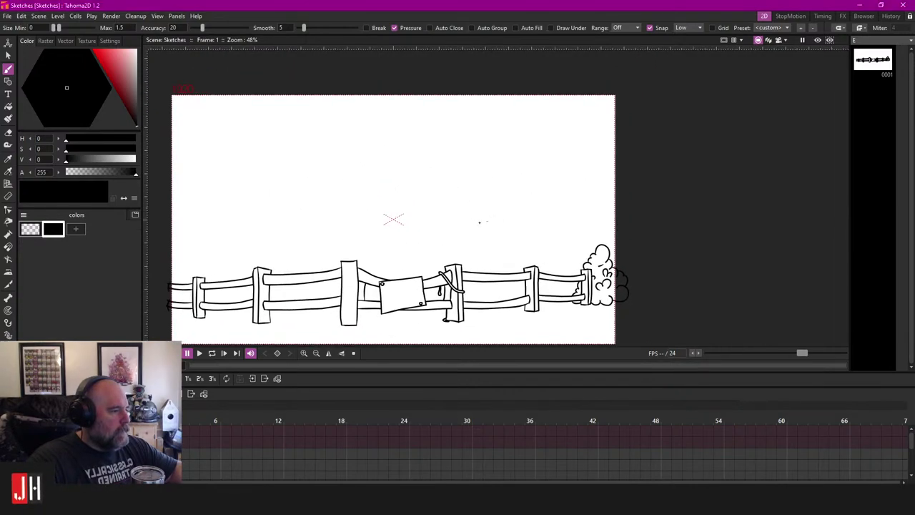
pyautogui.scroll(3, 402, 231)
pyautogui.moveTo(352, 218); pyautogui.dragTo(391, 172)
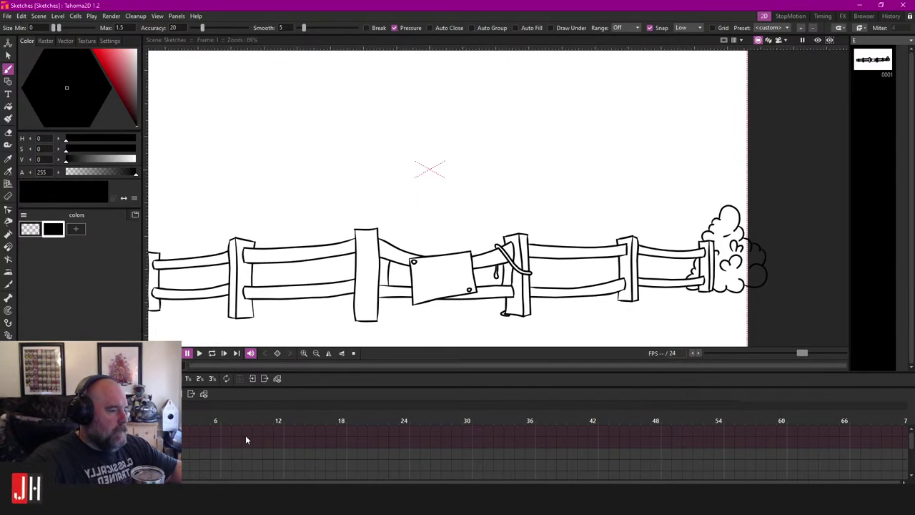
pyautogui.scroll(-2, 394, 207)
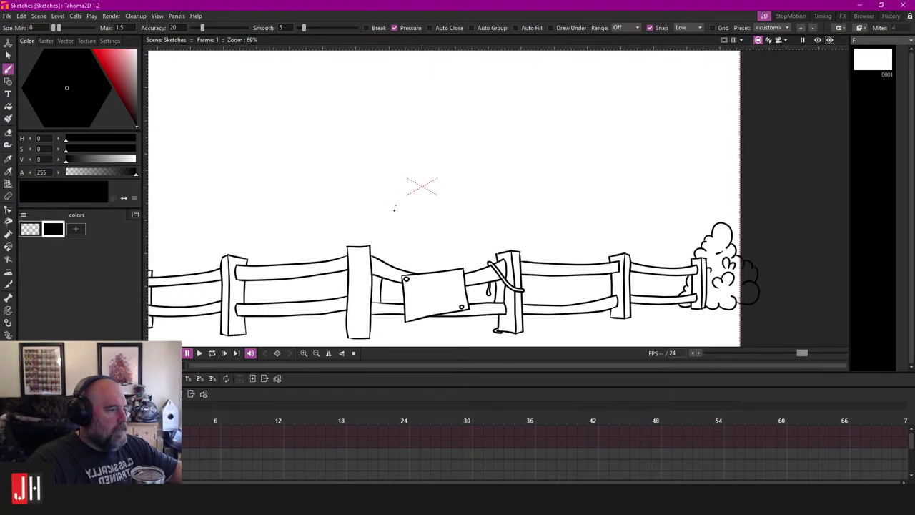
pyautogui.moveTo(417, 253); pyautogui.dragTo(404, 217)
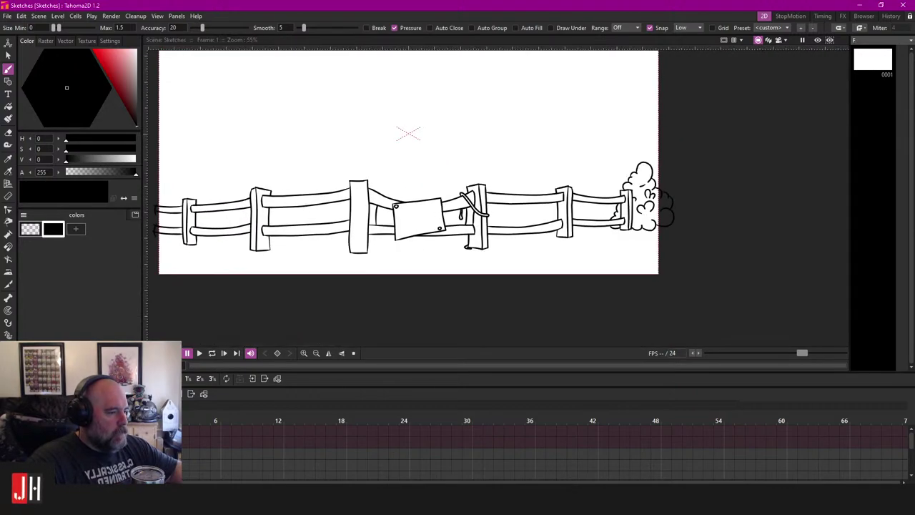
pyautogui.scroll(8, 408, 134)
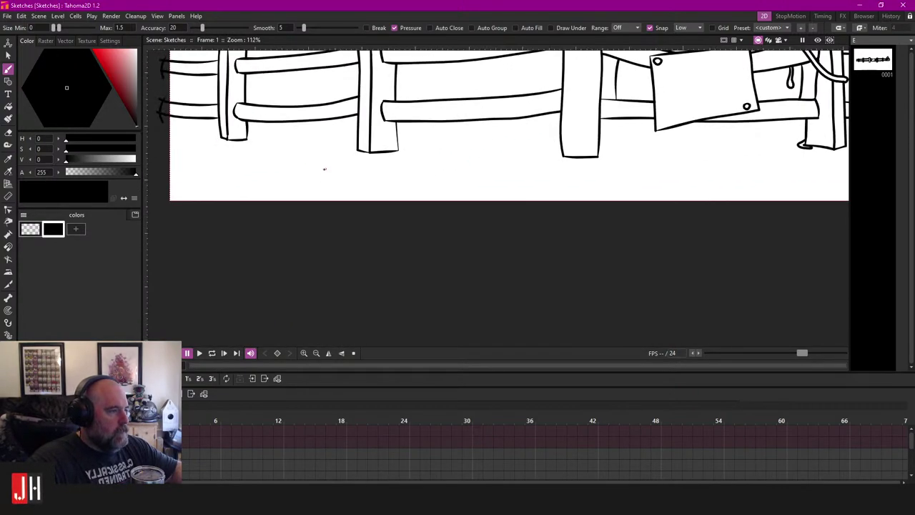
pyautogui.scroll(-1, 276, 179)
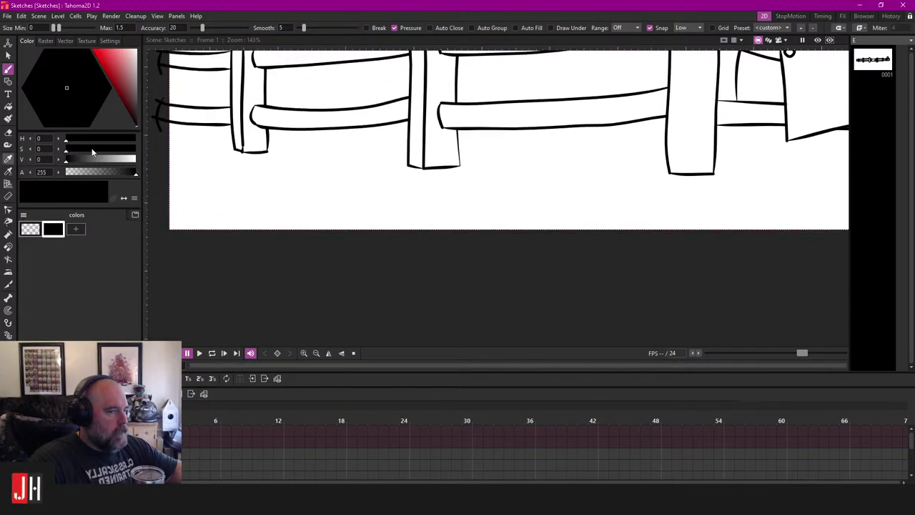
pyautogui.scroll(-1, 286, 163)
pyautogui.scroll(-2, 286, 163)
pyautogui.scroll(5, 246, 185)
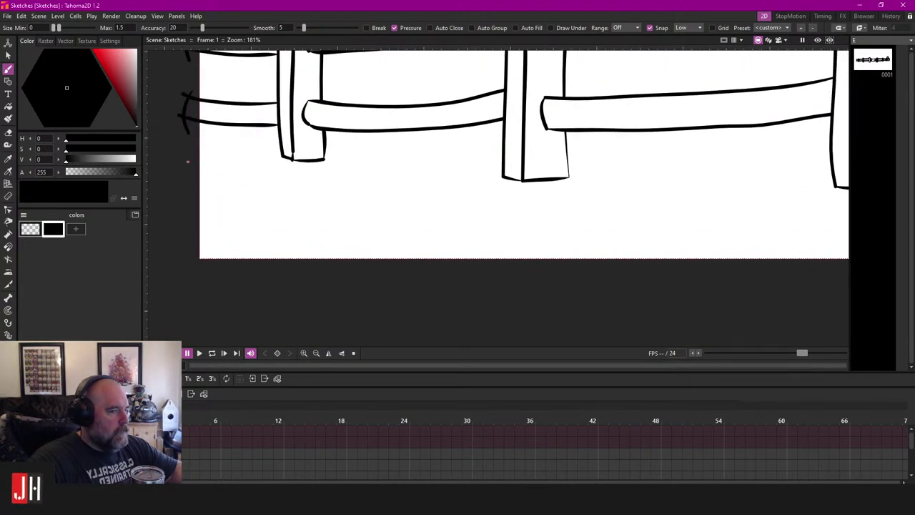
pyautogui.moveTo(189, 163); pyautogui.dragTo(300, 161)
pyautogui.hotkey('ctrl', 'z')
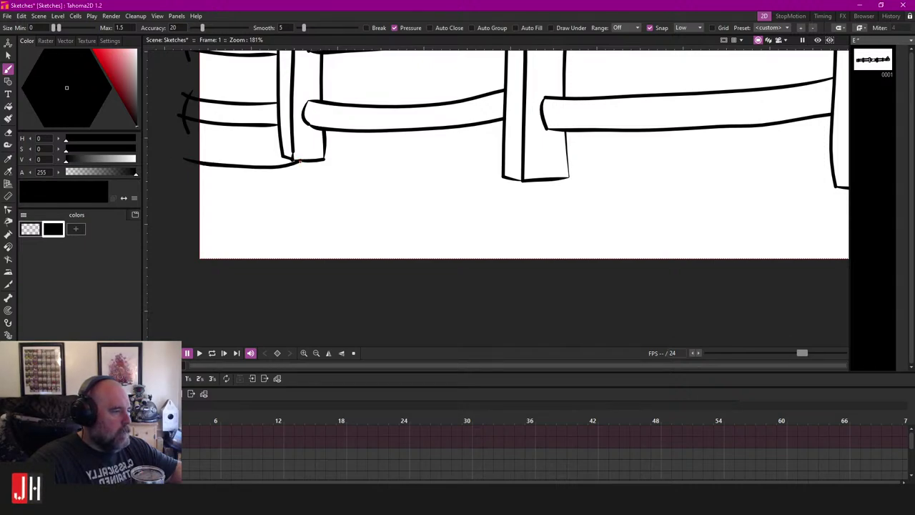
pyautogui.hotkey('ctrl', 'z')
pyautogui.moveTo(194, 163); pyautogui.dragTo(299, 167)
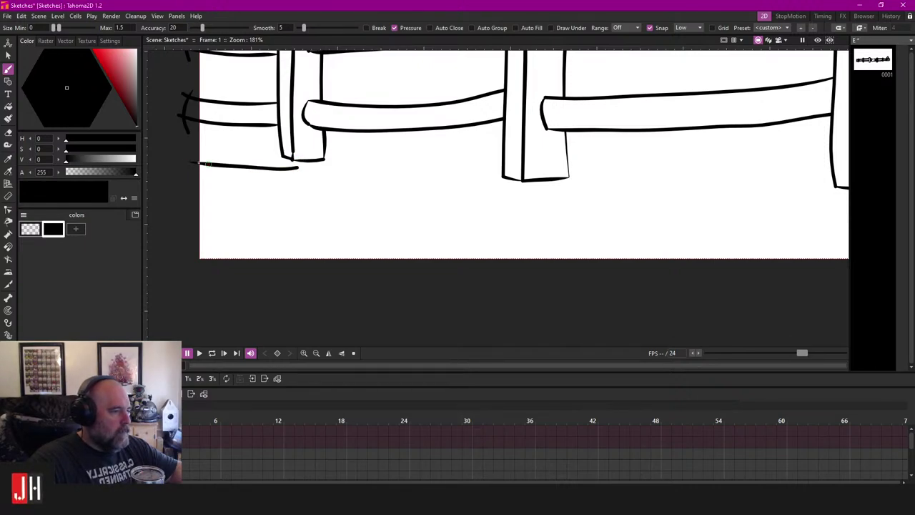
pyautogui.hotkey('ctrl', 'z')
pyautogui.moveTo(196, 164); pyautogui.dragTo(289, 166)
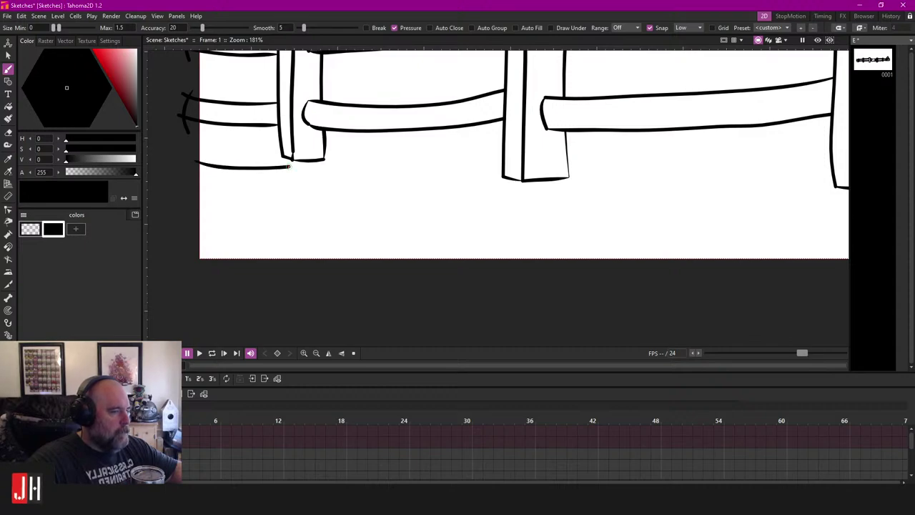
pyautogui.moveTo(353, 175); pyautogui.dragTo(357, 176)
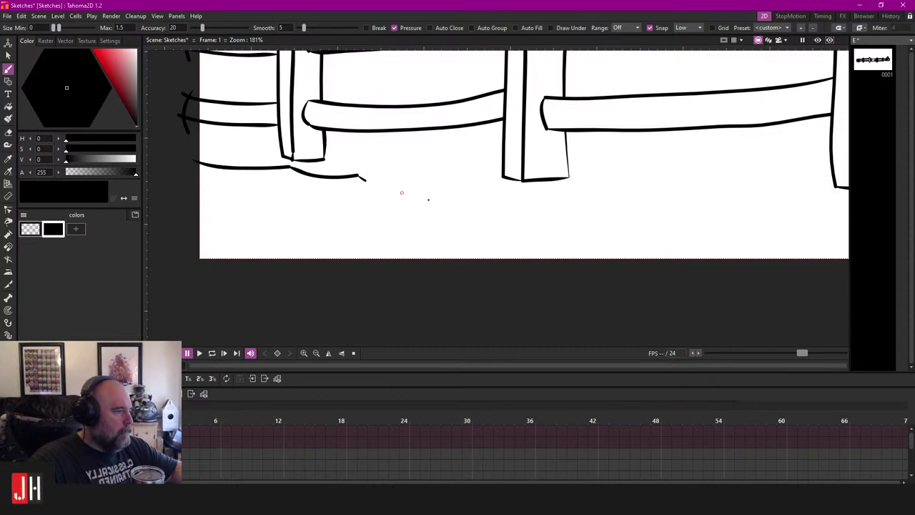
pyautogui.moveTo(428, 200)
pyautogui.mouseDown()
pyautogui.moveTo(515, 210)
pyautogui.moveTo(590, 194)
pyautogui.mouseUp()
pyautogui.scroll(-2, 564, 205)
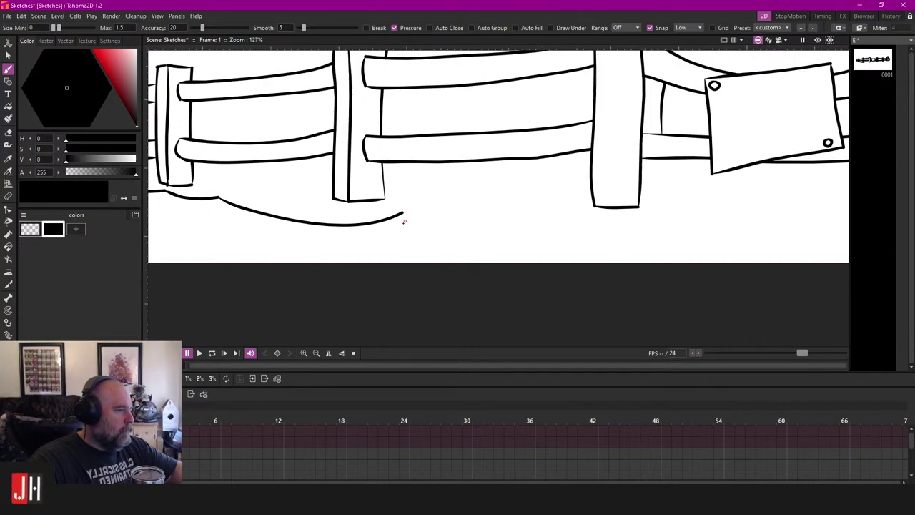
pyautogui.scroll(-1, 403, 222)
pyautogui.hotkey('ctrl', 'z')
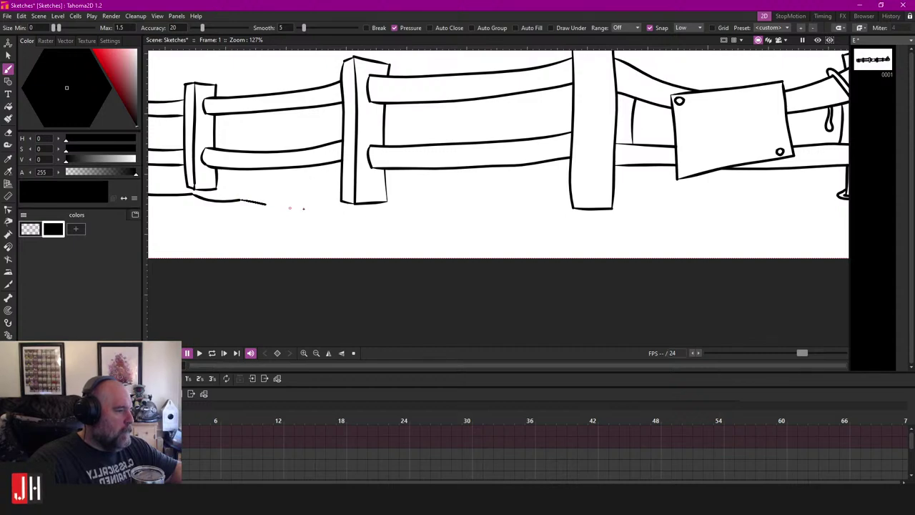
pyautogui.moveTo(290, 207); pyautogui.dragTo(564, 212)
pyautogui.moveTo(563, 213); pyautogui.dragTo(399, 210)
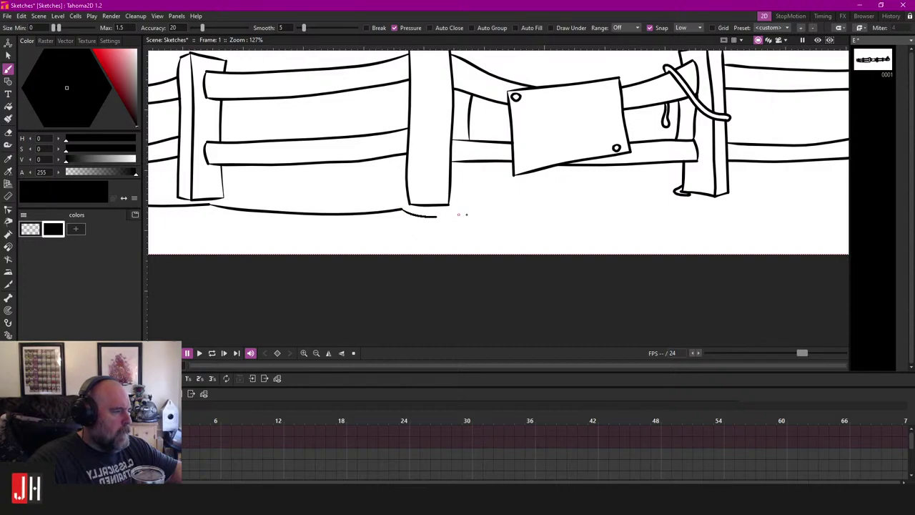
pyautogui.moveTo(493, 210); pyautogui.dragTo(497, 209)
pyautogui.moveTo(513, 210); pyautogui.dragTo(412, 224)
pyautogui.hotkey('ctrl', 'z')
pyautogui.hotkey('ctrl', 'z')
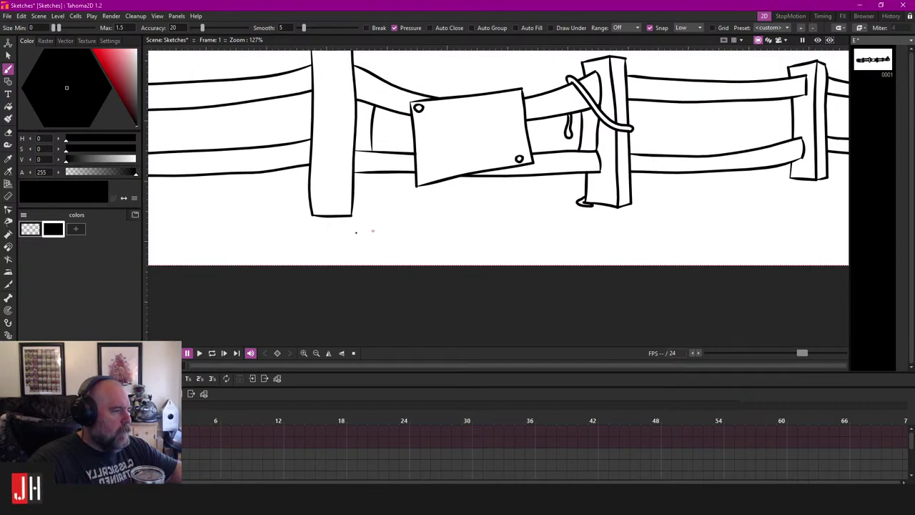
pyautogui.moveTo(315, 238)
pyautogui.mouseDown()
pyautogui.moveTo(537, 264)
pyautogui.moveTo(517, 249)
pyautogui.mouseUp()
pyautogui.hotkey('ctrl', 'z')
pyautogui.hotkey('ctrl', 'z')
pyautogui.scroll(-3, 423, 261)
pyautogui.hotkey('ctrl', 'z')
# Step: Draw a long, flat oval puddle on the ground below the fence sign and a small oval puddle to its right
pyautogui.scroll(5, 545, 246)
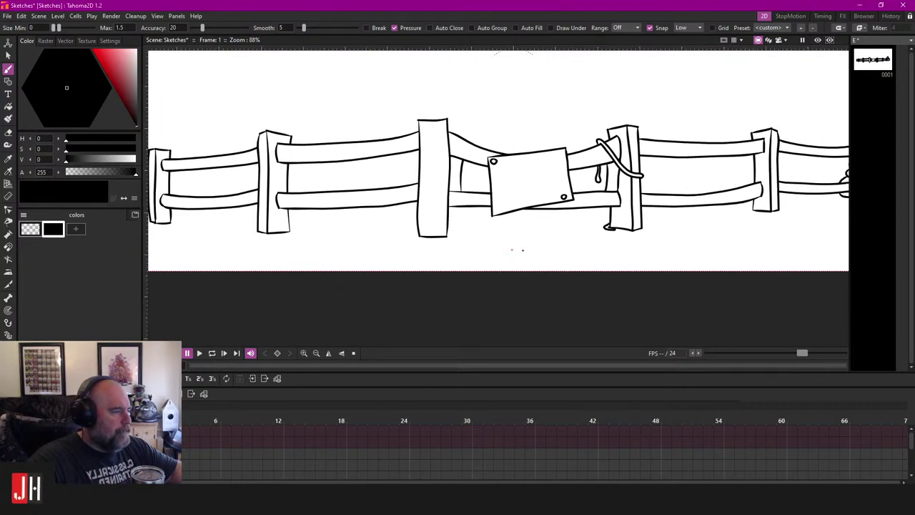
pyautogui.scroll(3, 441, 249)
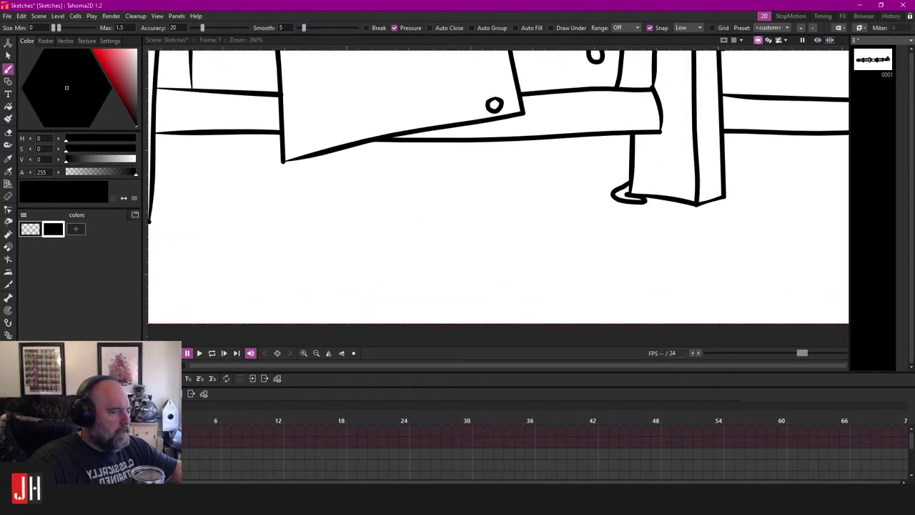
pyautogui.scroll(2, 601, 273)
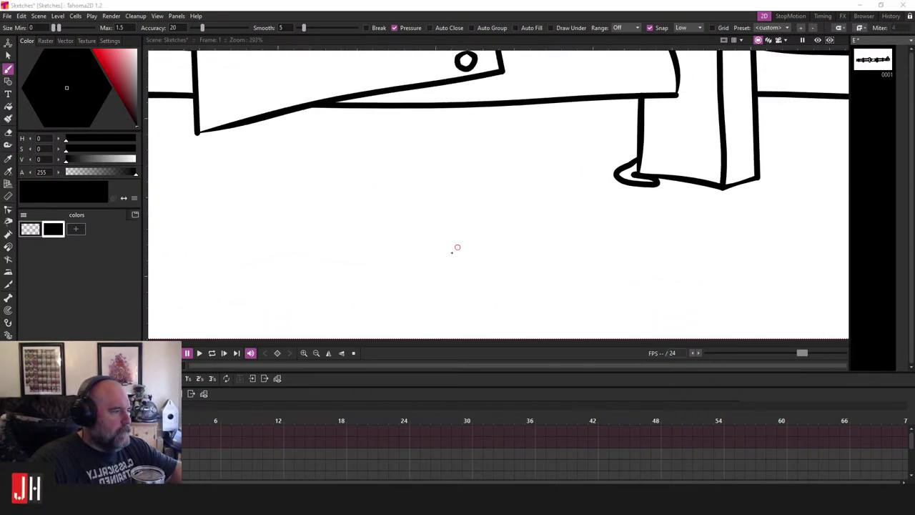
pyautogui.scroll(-4, 577, 249)
pyautogui.scroll(2, 393, 226)
pyautogui.moveTo(385, 215)
pyautogui.mouseDown()
pyautogui.moveTo(272, 229)
pyautogui.moveTo(276, 242)
pyautogui.moveTo(317, 248)
pyautogui.moveTo(527, 246)
pyautogui.moveTo(504, 227)
pyautogui.moveTo(411, 215)
pyautogui.mouseUp()
pyautogui.scroll(2, 488, 225)
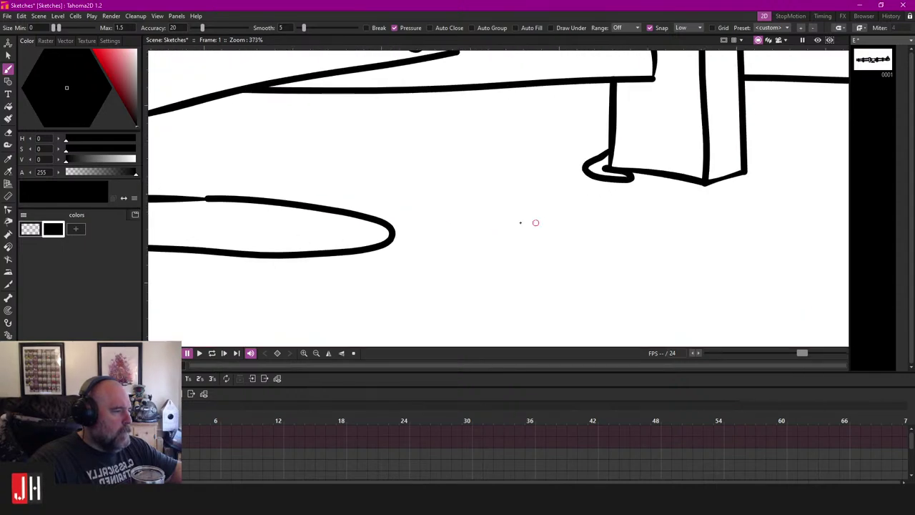
pyautogui.moveTo(517, 213)
pyautogui.mouseDown()
pyautogui.moveTo(468, 217)
pyautogui.moveTo(459, 233)
pyautogui.moveTo(549, 224)
pyautogui.moveTo(518, 212)
pyautogui.mouseUp()
pyautogui.scroll(-1, 492, 250)
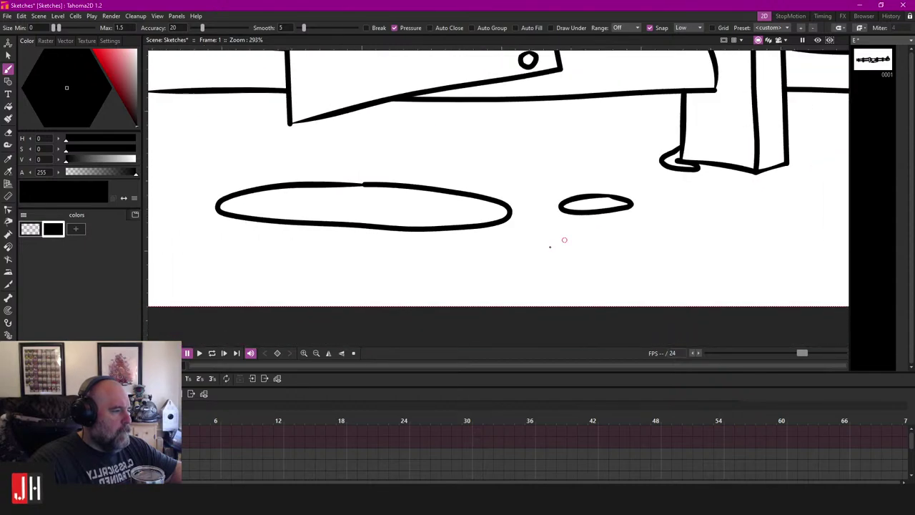
# Step: Draw an elongated puddle with a narrow tail on its right end and a small oval puddle to its left, both below the first two
pyautogui.moveTo(552, 242)
pyautogui.mouseDown()
pyautogui.moveTo(431, 253)
pyautogui.moveTo(442, 268)
pyautogui.moveTo(657, 254)
pyautogui.moveTo(564, 242)
pyautogui.moveTo(599, 245)
pyautogui.moveTo(478, 255)
pyautogui.moveTo(501, 276)
pyautogui.moveTo(582, 277)
pyautogui.moveTo(682, 255)
pyautogui.moveTo(619, 243)
pyautogui.mouseUp()
pyautogui.hotkey('ctrl', 'z')
pyautogui.scroll(-6, 598, 263)
pyautogui.scroll(8, 497, 265)
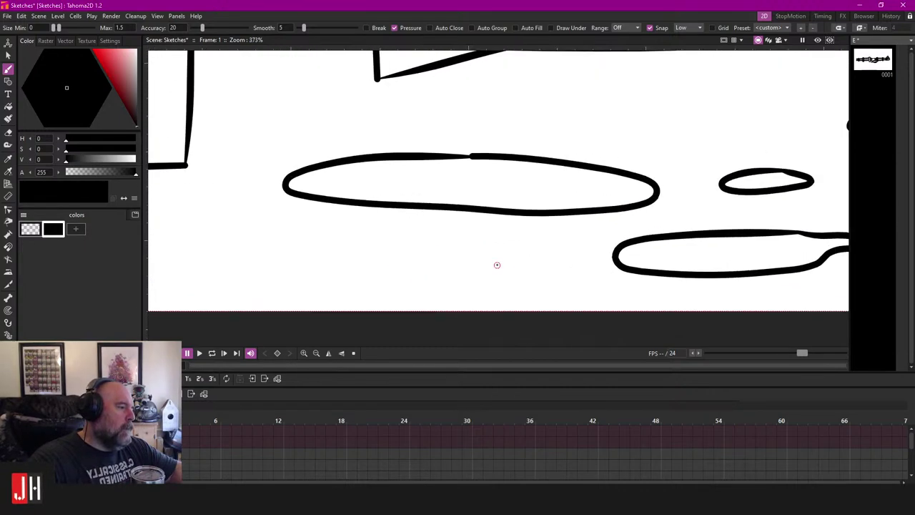
pyautogui.moveTo(536, 239)
pyautogui.mouseDown()
pyautogui.moveTo(485, 258)
pyautogui.moveTo(563, 252)
pyautogui.mouseUp()
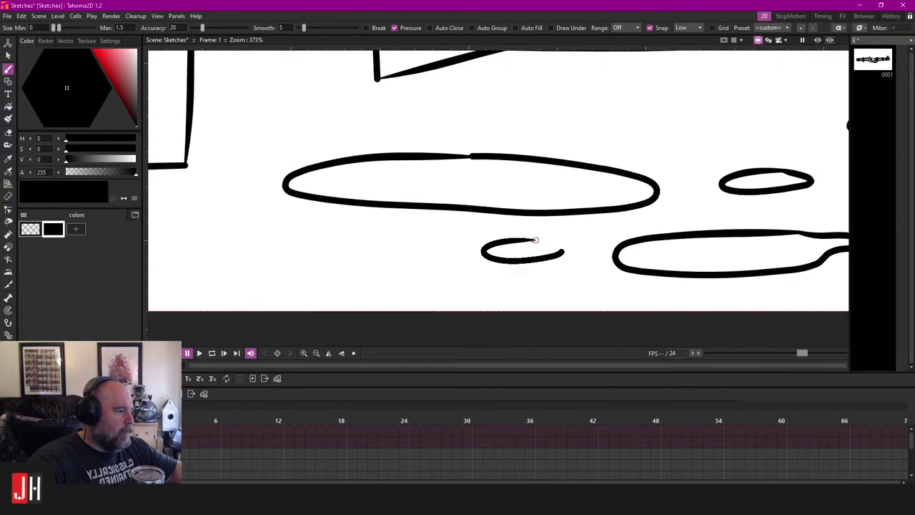
pyautogui.scroll(-6, 533, 246)
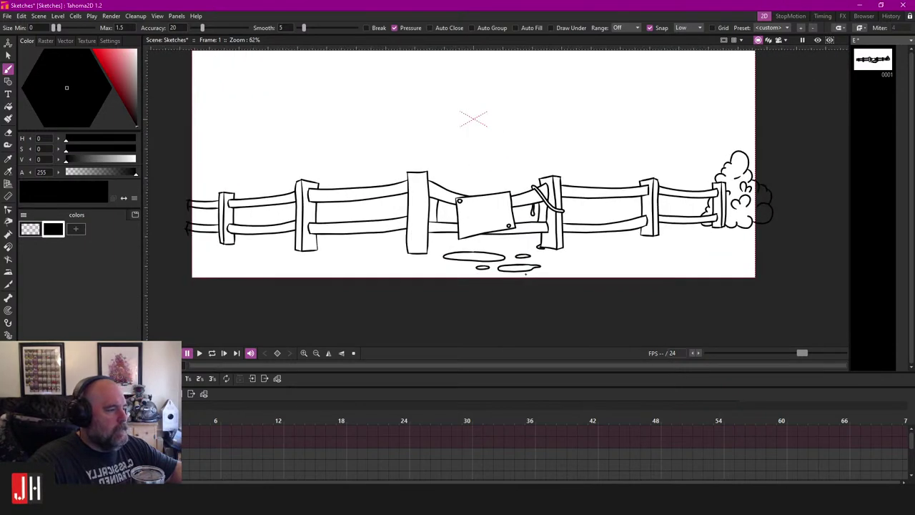
pyautogui.scroll(3, 526, 273)
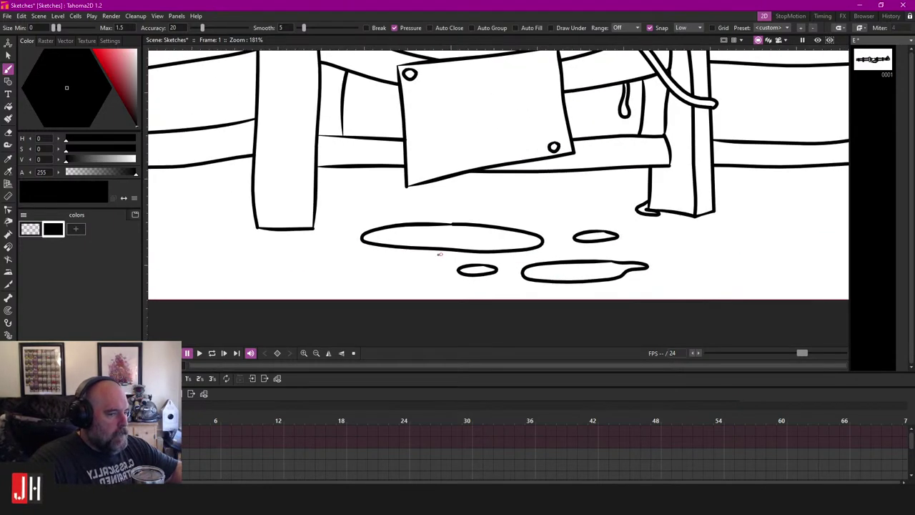
pyautogui.scroll(3, 439, 254)
pyautogui.scroll(-2, 418, 250)
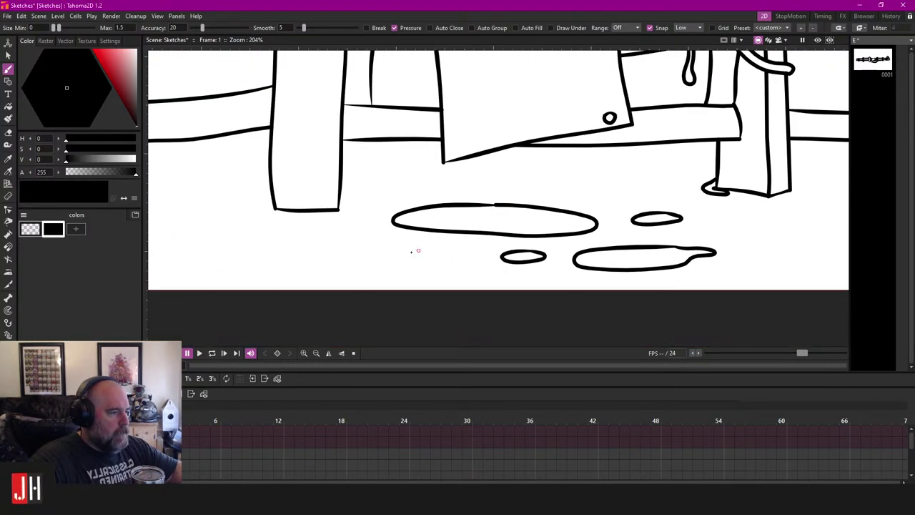
pyautogui.scroll(-1, 419, 251)
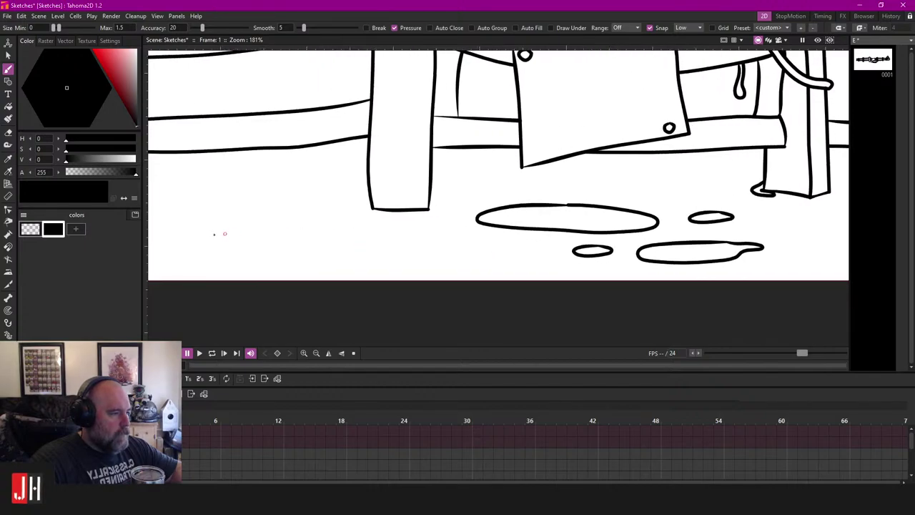
pyautogui.scroll(-3, 343, 240)
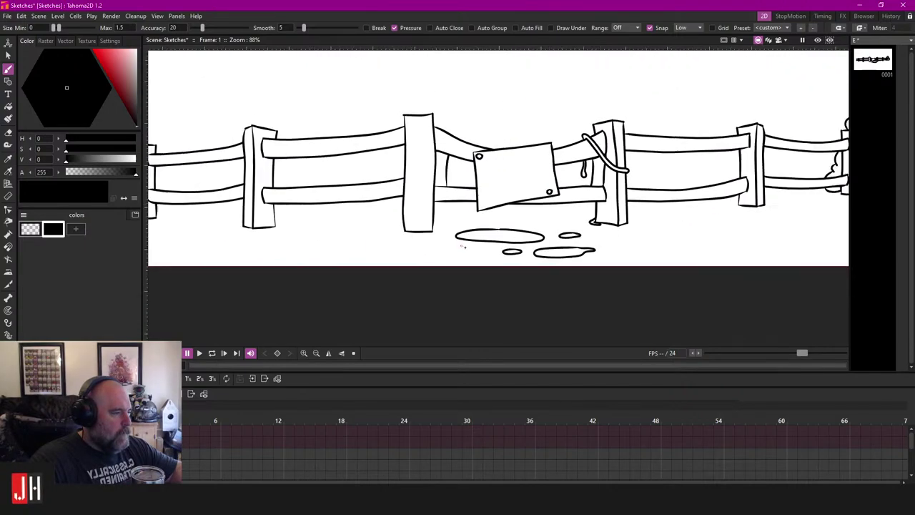
pyautogui.scroll(3, 400, 265)
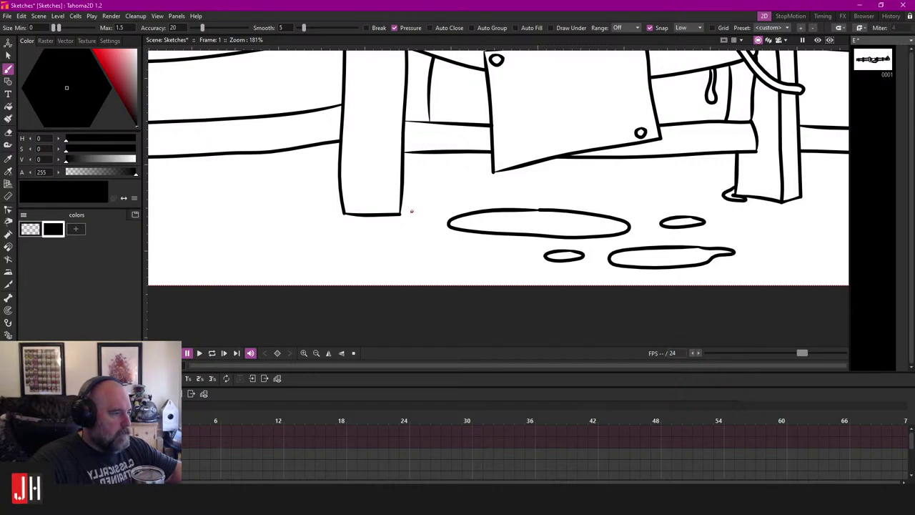
pyautogui.moveTo(440, 220)
pyautogui.mouseDown()
pyautogui.moveTo(366, 237)
pyautogui.moveTo(357, 239)
pyautogui.moveTo(379, 249)
pyautogui.moveTo(213, 289)
pyautogui.mouseUp()
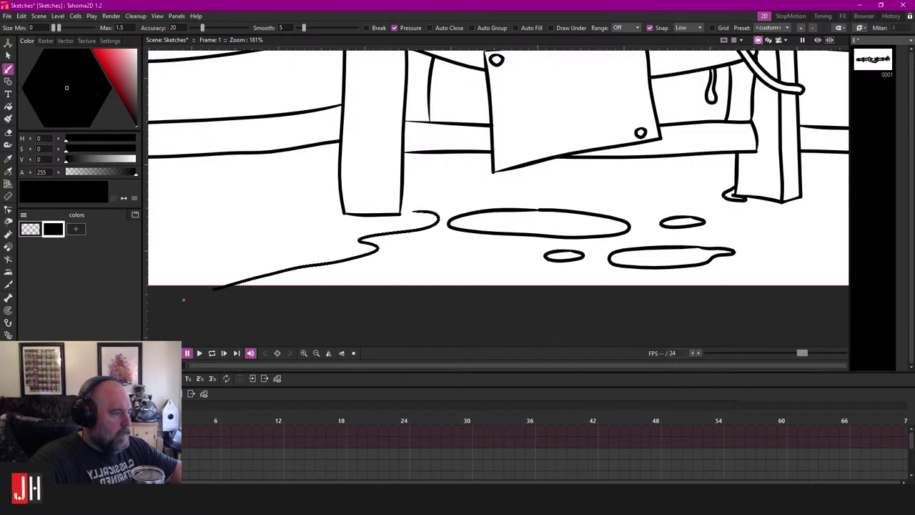
pyautogui.scroll(-3, 449, 265)
pyautogui.scroll(5, 450, 265)
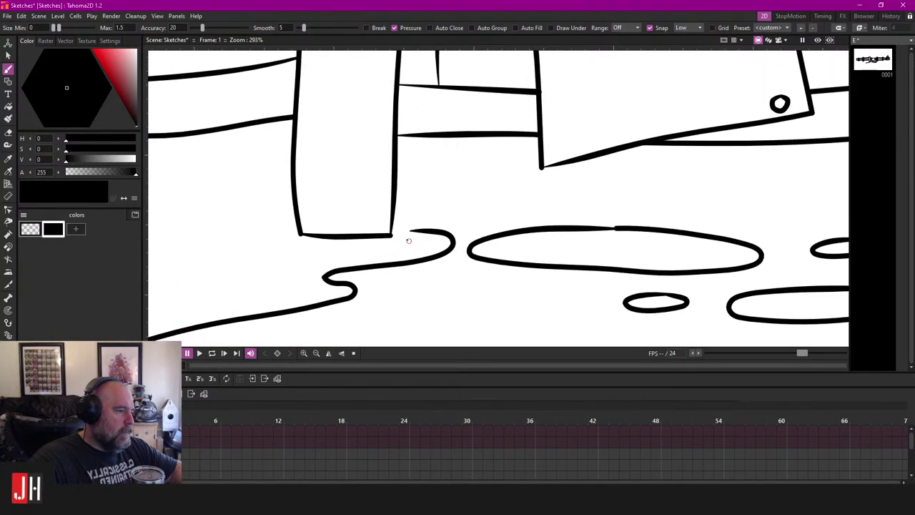
pyautogui.hotkey('ctrl', 'z')
# Step: Draw the path's winding left edge from the base of the large front post down past the frame's lower border
pyautogui.scroll(-3, 439, 227)
pyautogui.scroll(1, 440, 227)
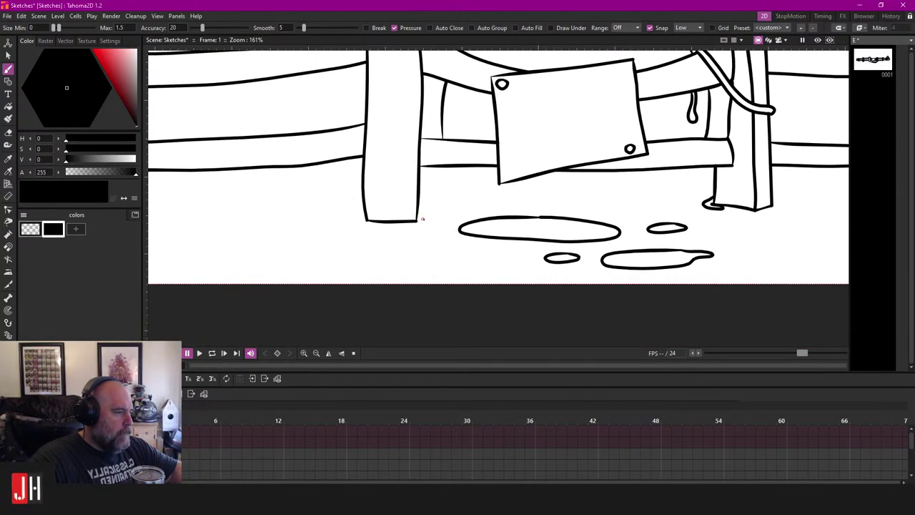
pyautogui.moveTo(442, 220)
pyautogui.mouseDown()
pyautogui.moveTo(385, 243)
pyautogui.moveTo(418, 254)
pyautogui.moveTo(276, 296)
pyautogui.mouseUp()
pyautogui.scroll(-5, 326, 306)
# Step: Draw the path's winding right edge from the base of the roped post down past the frame's lower border
pyautogui.moveTo(595, 265); pyautogui.dragTo(453, 253)
pyautogui.scroll(3, 453, 253)
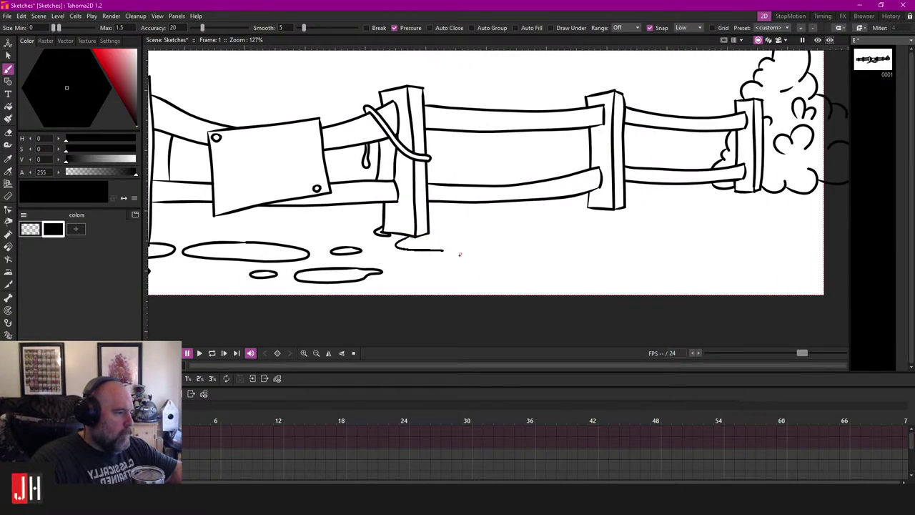
pyautogui.moveTo(515, 284); pyautogui.dragTo(684, 310)
pyautogui.scroll(-4, 474, 295)
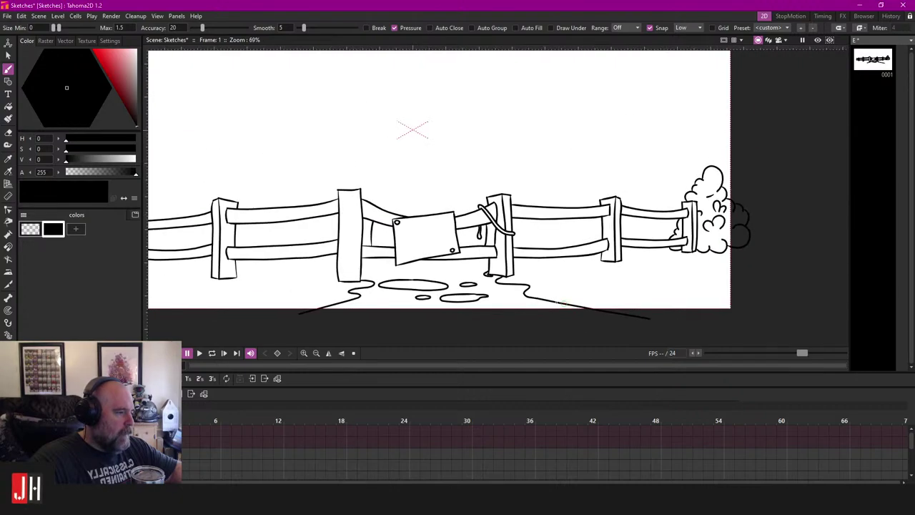
pyautogui.scroll(2, 474, 295)
pyautogui.scroll(4, 491, 292)
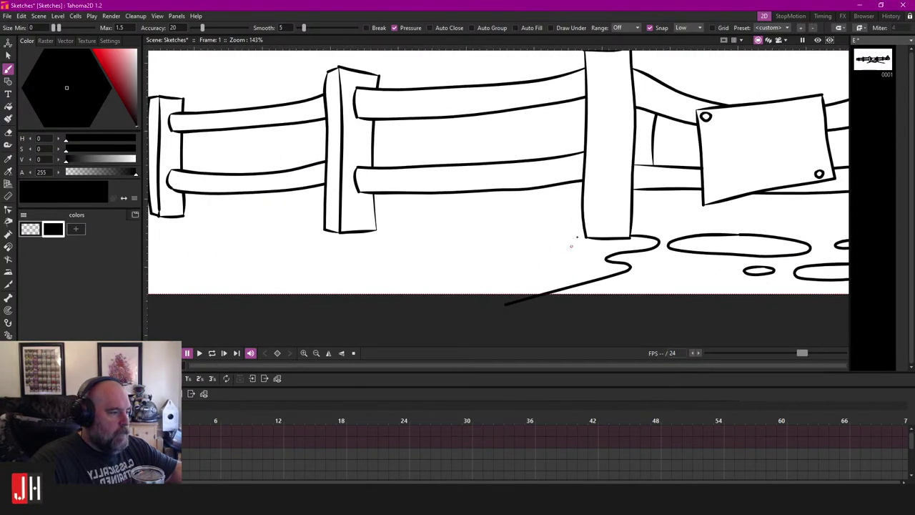
pyautogui.scroll(-4, 563, 229)
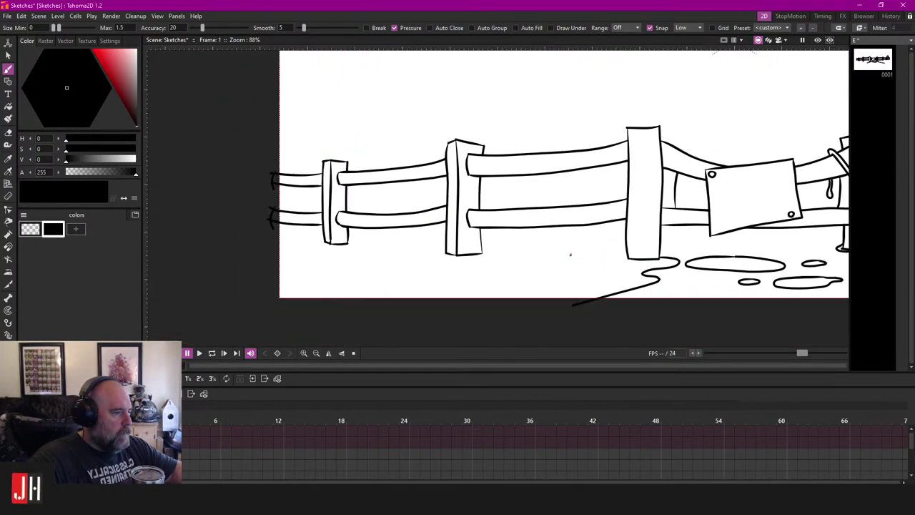
# Step: Draw a large closing curve outside the frame from the end of the path's right edge around to the bush
pyautogui.scroll(2, 567, 257)
pyautogui.scroll(3, 566, 258)
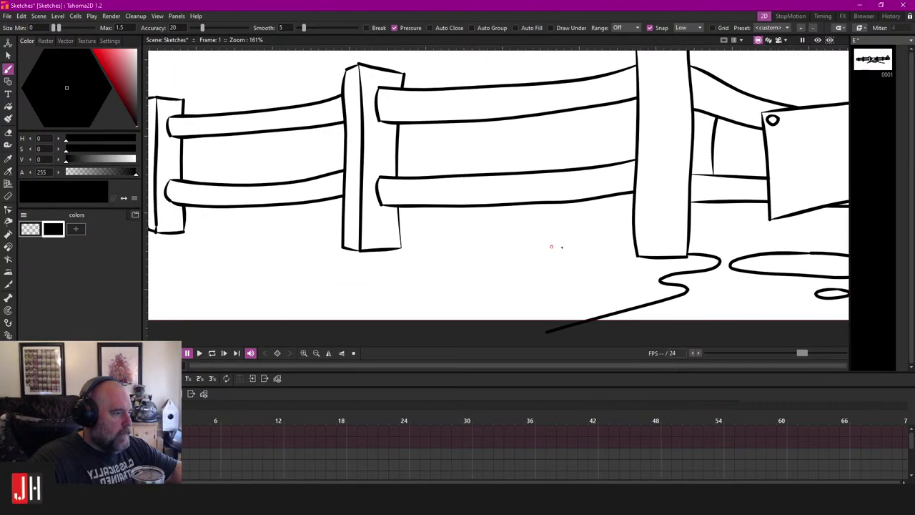
pyautogui.scroll(-2, 381, 208)
pyautogui.moveTo(635, 222); pyautogui.dragTo(467, 210)
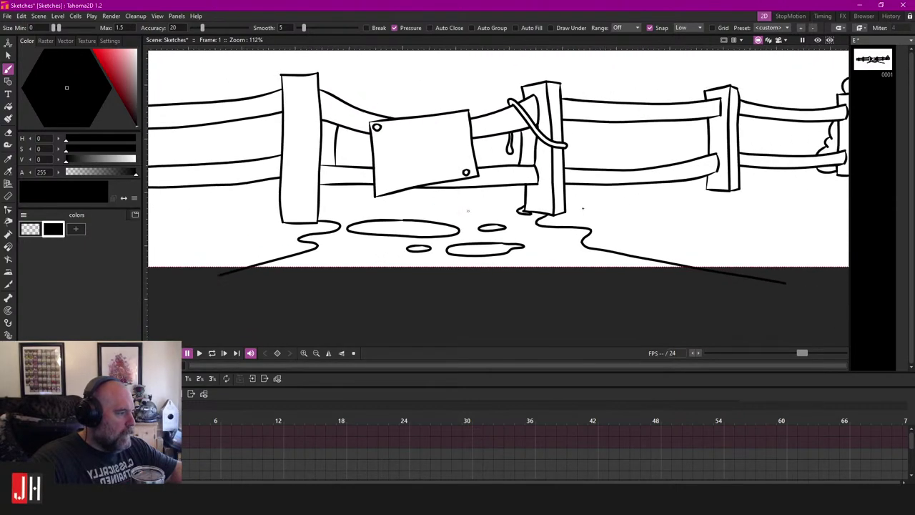
pyautogui.moveTo(607, 206); pyautogui.dragTo(459, 215)
pyautogui.moveTo(559, 226); pyautogui.dragTo(499, 230)
pyautogui.moveTo(616, 213); pyautogui.dragTo(564, 213)
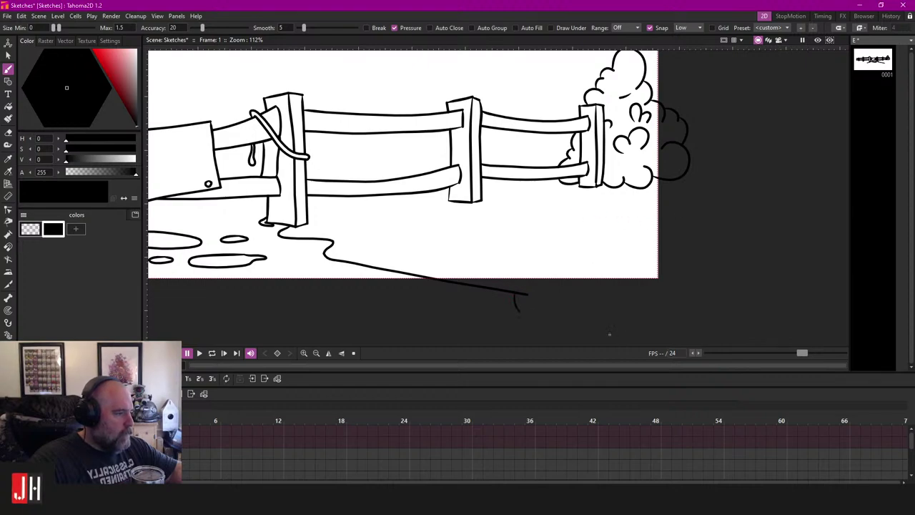
pyautogui.moveTo(609, 333)
pyautogui.mouseDown()
pyautogui.moveTo(771, 288)
pyautogui.moveTo(769, 228)
pyautogui.moveTo(697, 181)
pyautogui.mouseUp()
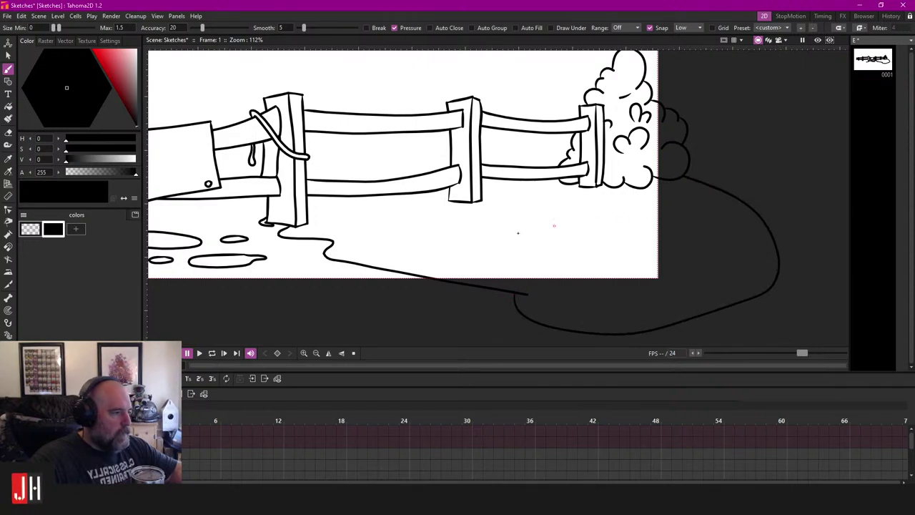
# Step: Add a light green style (H 95, S 68, V 100) and test-fill the ground right of the path with it
pyautogui.scroll(2, 459, 233)
pyautogui.click(76, 229)
pyautogui.click(104, 94)
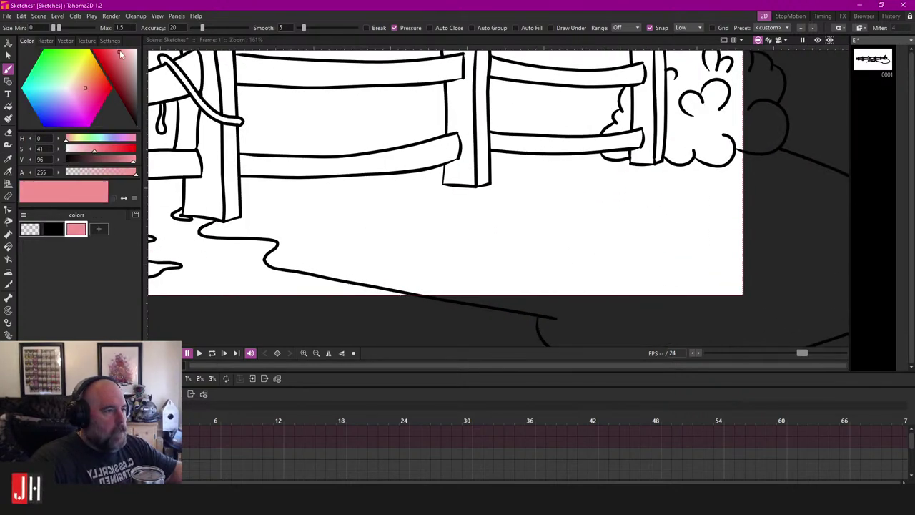
pyautogui.click(64, 61)
pyautogui.press('f')
pyautogui.click(595, 200)
pyautogui.scroll(-3, 584, 253)
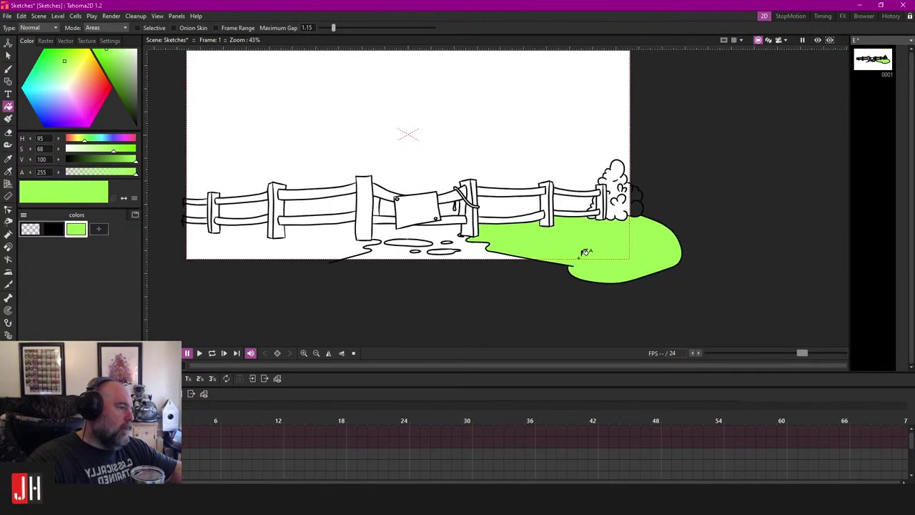
# Step: Undo the green ground fill and delete the green style from the palette
pyautogui.scroll(2, 585, 254)
pyautogui.hotkey('ctrl', 'z')
pyautogui.scroll(-4, 571, 258)
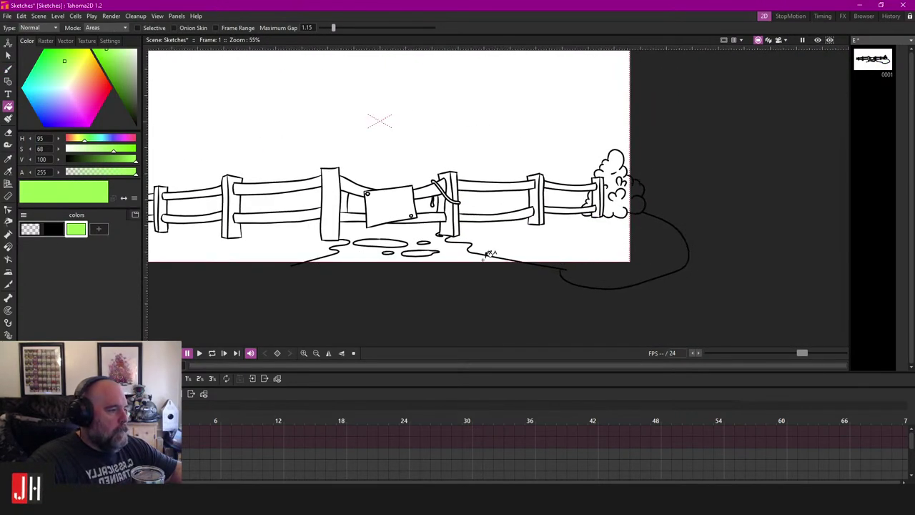
pyautogui.moveTo(490, 253); pyautogui.dragTo(580, 248)
pyautogui.rightClick(80, 232)
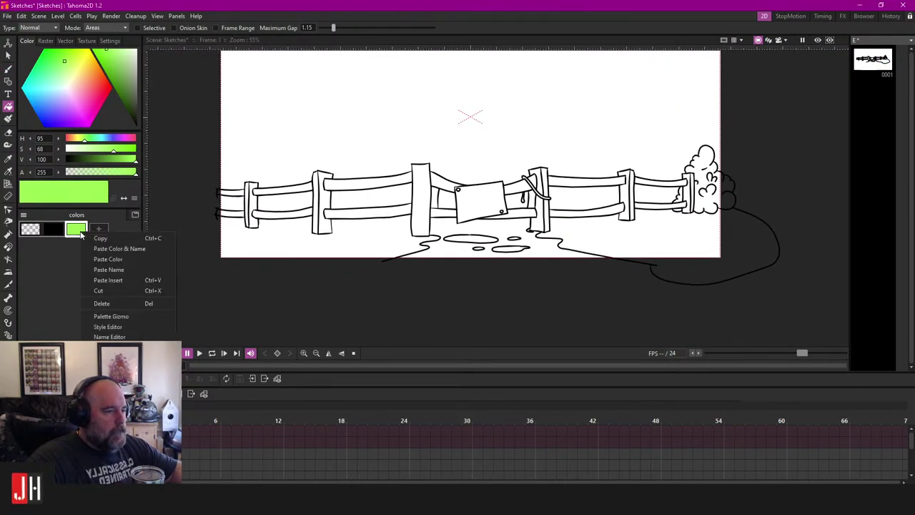
pyautogui.click(109, 303)
# Step: Draw a closing curve outside the frame from the leftmost lower rail's end around to the end of the path's left edge
pyautogui.press('b')
pyautogui.moveTo(316, 251); pyautogui.dragTo(435, 253)
pyautogui.scroll(7, 328, 243)
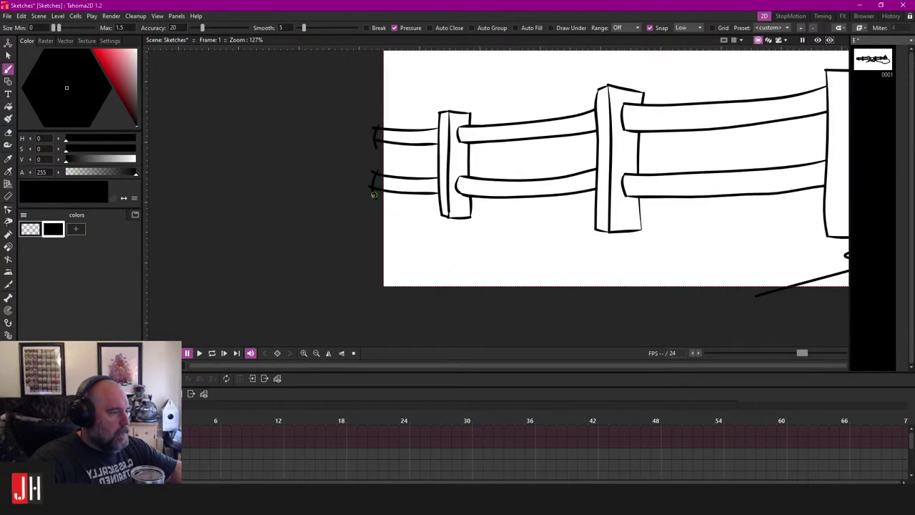
pyautogui.moveTo(372, 193)
pyautogui.mouseDown()
pyautogui.moveTo(328, 299)
pyautogui.moveTo(594, 332)
pyautogui.moveTo(756, 328)
pyautogui.mouseUp()
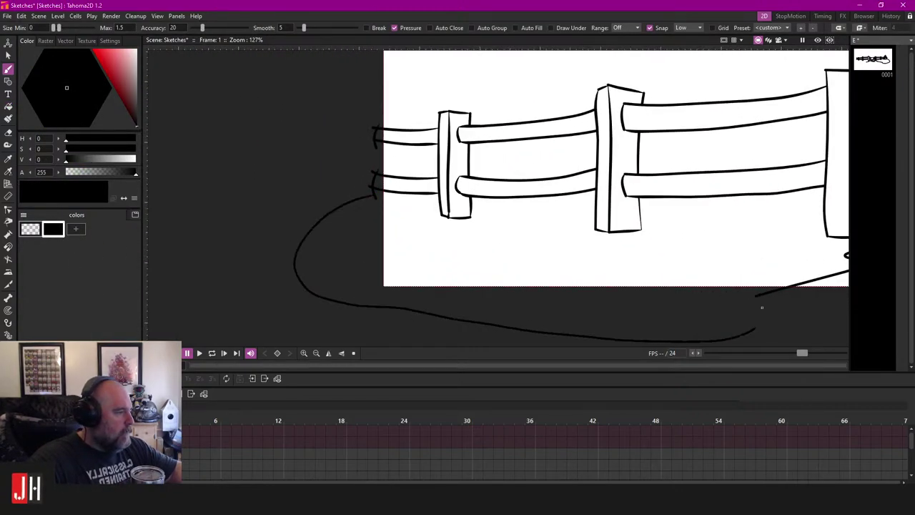
pyautogui.scroll(-4, 721, 304)
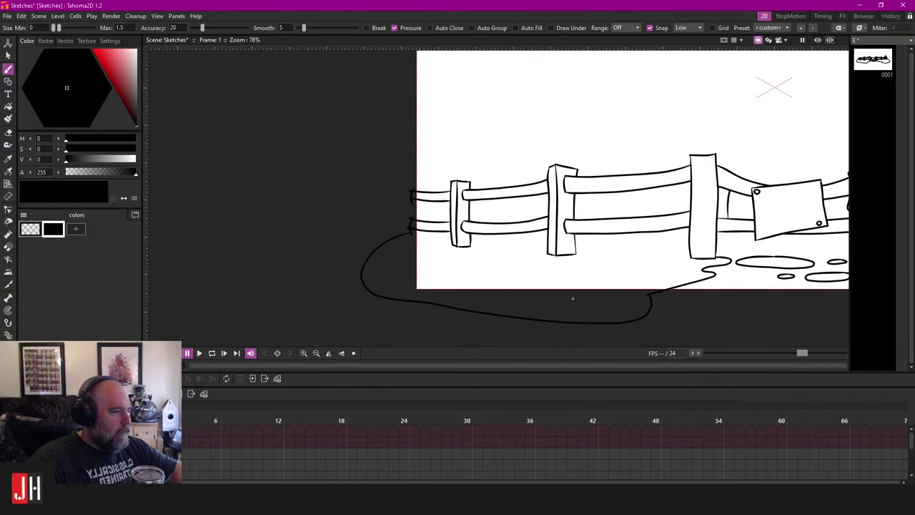
# Step: Test-fill the ground left of the path with black, and undo the fill
pyautogui.press('f')
pyautogui.click(553, 268)
pyautogui.hotkey('ctrl', 'z')
pyautogui.scroll(1, 634, 267)
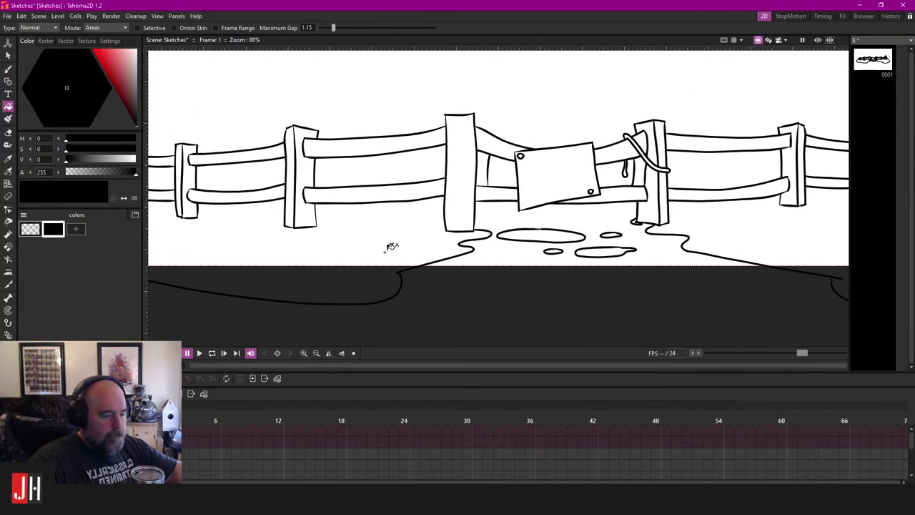
# Step: Preview the fence drawing in camera view and return to the standard view
pyautogui.press('b')
pyautogui.scroll(-4, 416, 241)
pyautogui.click(758, 40)
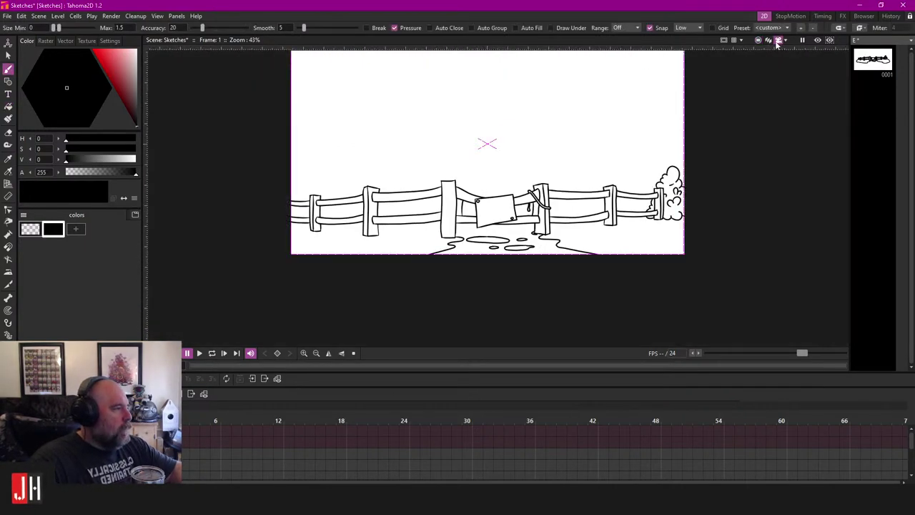
pyautogui.click(760, 41)
pyautogui.scroll(8, 286, 250)
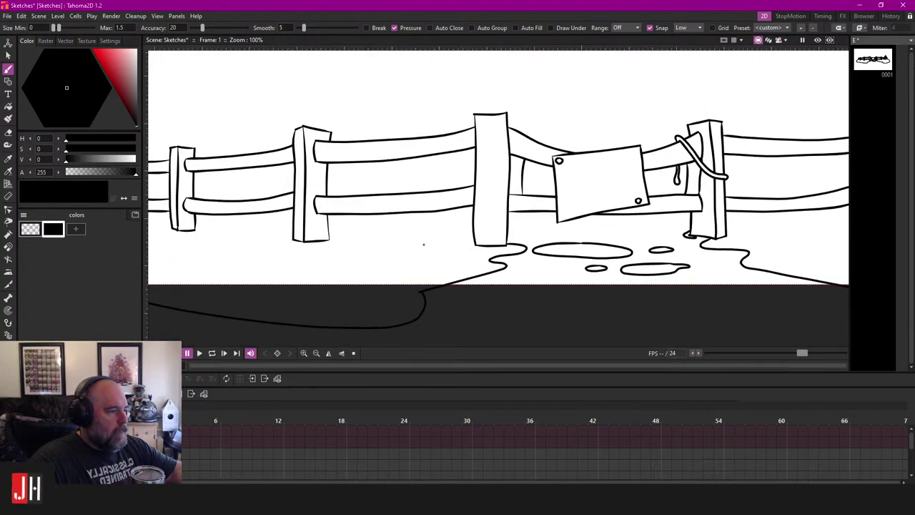
pyautogui.scroll(3, 443, 247)
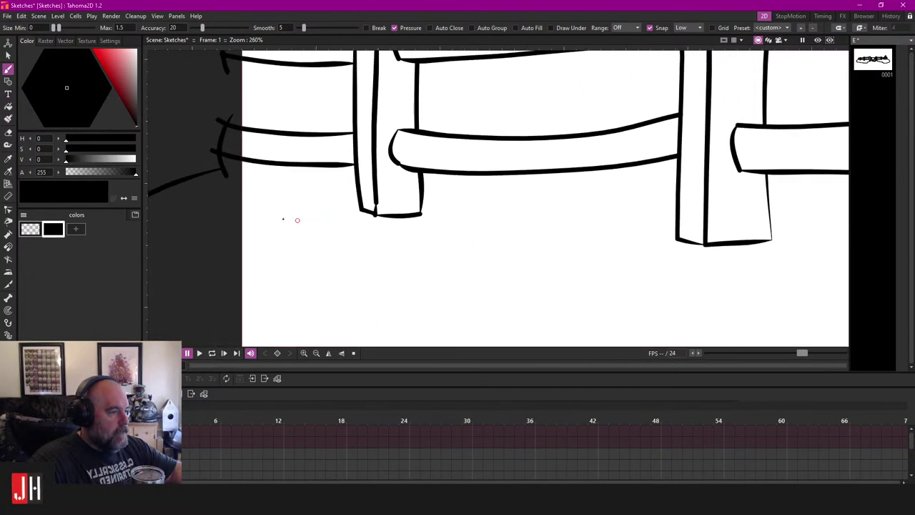
pyautogui.scroll(3, 365, 238)
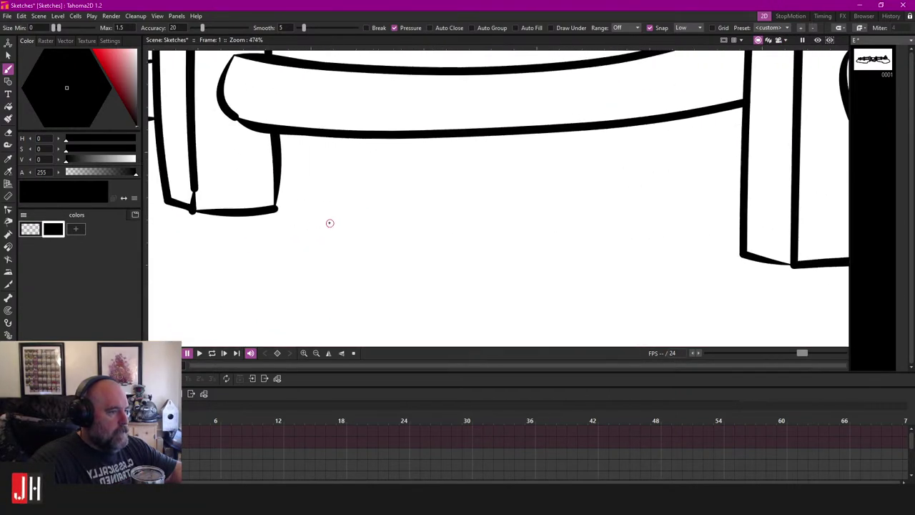
pyautogui.moveTo(281, 250)
pyautogui.mouseDown()
pyautogui.moveTo(351, 249)
pyautogui.moveTo(268, 245)
pyautogui.mouseUp()
pyautogui.scroll(1, 315, 234)
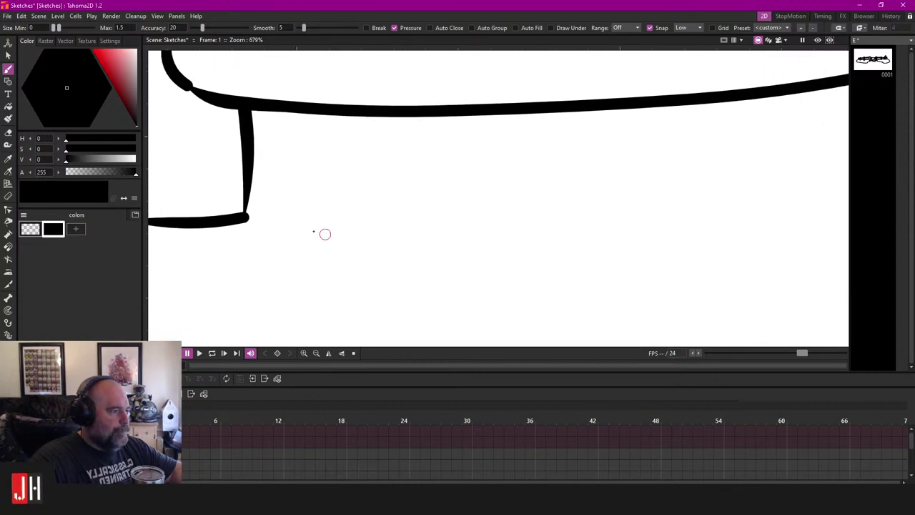
pyautogui.moveTo(304, 201); pyautogui.dragTo(300, 224)
pyautogui.moveTo(362, 143); pyautogui.dragTo(341, 232)
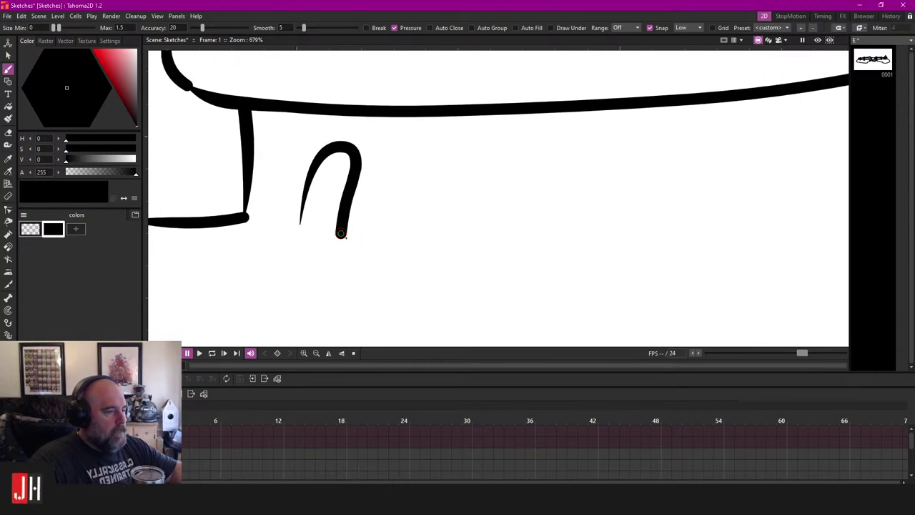
pyautogui.hotkey('ctrl', 'z')
# Step: Draw a tall rounded grass blade over the path's left edge, just right of the large front post's base
pyautogui.scroll(-11, 353, 236)
pyautogui.moveTo(691, 244); pyautogui.dragTo(460, 216)
pyautogui.moveTo(702, 214)
pyautogui.mouseDown()
pyautogui.moveTo(588, 208)
pyautogui.moveTo(461, 218)
pyautogui.moveTo(496, 152)
pyautogui.moveTo(460, 248)
pyautogui.moveTo(520, 107)
pyautogui.moveTo(509, 147)
pyautogui.moveTo(434, 245)
pyautogui.moveTo(496, 93)
pyautogui.moveTo(462, 204)
pyautogui.moveTo(469, 246)
pyautogui.mouseUp()
pyautogui.scroll(3, 588, 208)
pyautogui.scroll(3, 462, 218)
pyautogui.scroll(2, 460, 249)
pyautogui.hotkey('ctrl', 'z')
pyautogui.hotkey('ctrl', 'z')
pyautogui.scroll(-2, 461, 245)
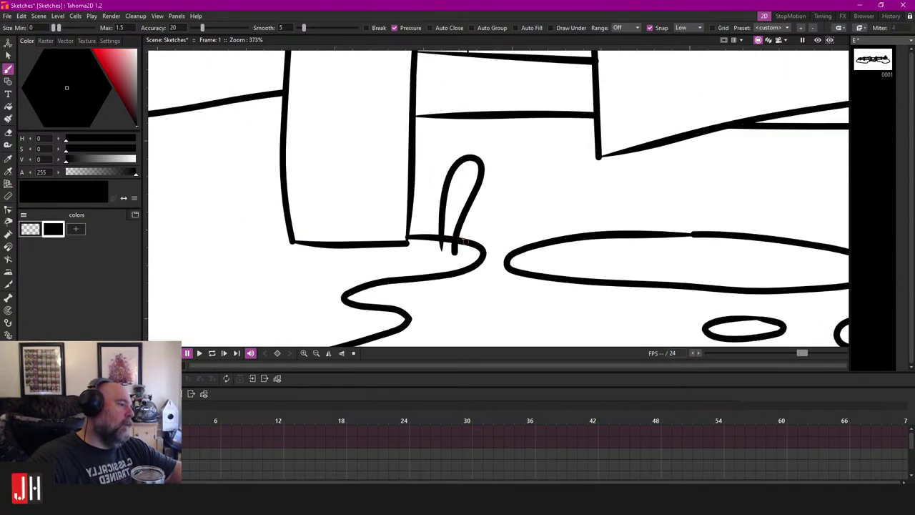
# Step: Add a small grass blade beside the tall one and erase the path line segments running through the blades
pyautogui.scroll(4, 458, 245)
pyautogui.moveTo(466, 212)
pyautogui.mouseDown()
pyautogui.moveTo(488, 282)
pyautogui.moveTo(508, 213)
pyautogui.mouseUp()
pyautogui.press('a')
pyautogui.moveTo(419, 231); pyautogui.dragTo(439, 186)
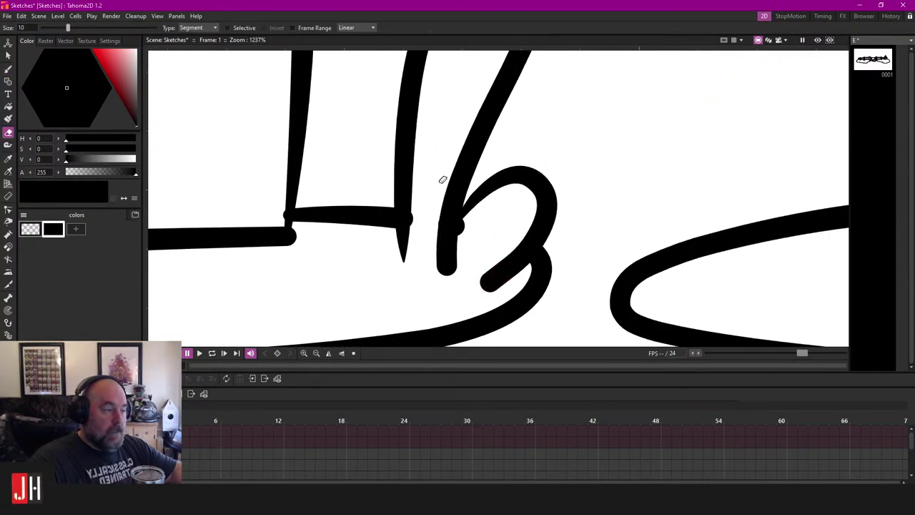
# Step: Test whether the left ground is closed around the grass blades by filling it black, and undo the fill
pyautogui.scroll(-7, 441, 238)
pyautogui.press('f')
pyautogui.click(406, 241)
pyautogui.scroll(-4, 406, 241)
pyautogui.hotkey('ctrl', 'z')
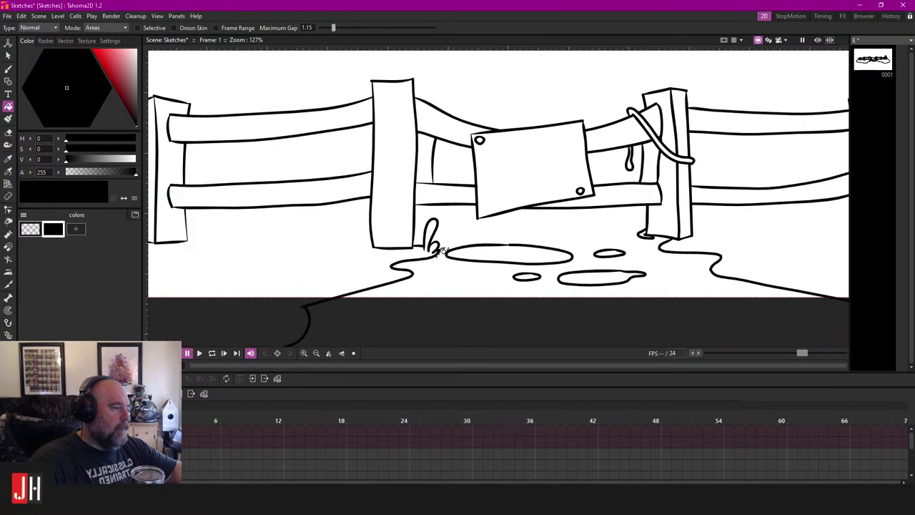
# Step: Draw a low grass tuft of three short curved strokes on the ground just right of the roped post's base
pyautogui.scroll(2, 533, 227)
pyautogui.press('b')
pyautogui.scroll(2, 536, 228)
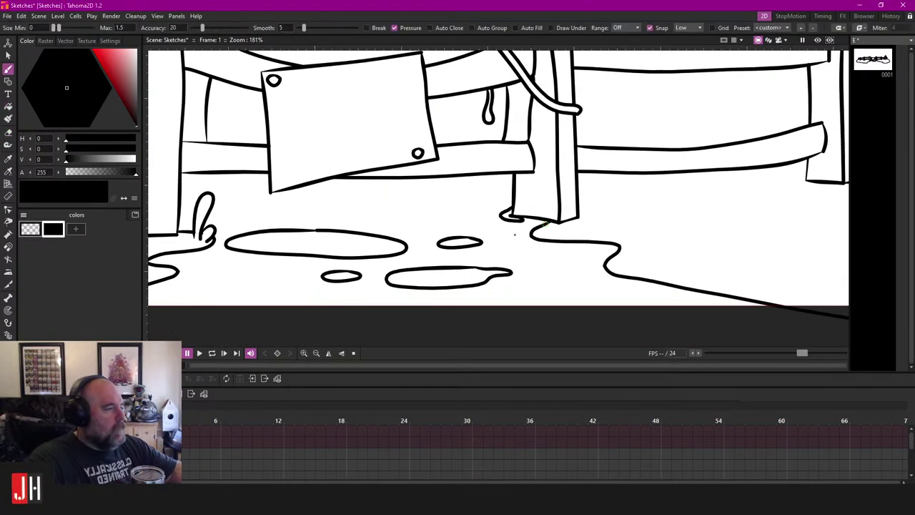
pyautogui.scroll(2, 503, 243)
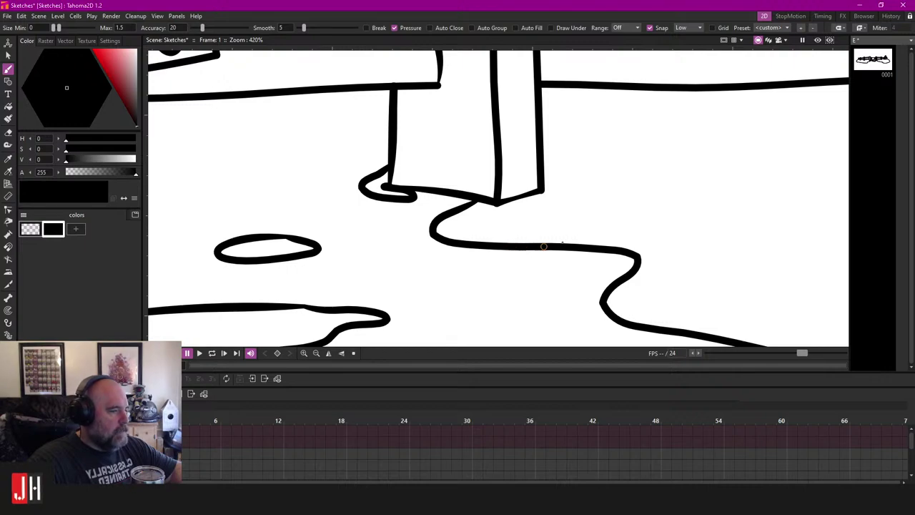
pyautogui.moveTo(543, 246); pyautogui.dragTo(462, 238)
pyautogui.moveTo(498, 208); pyautogui.dragTo(424, 241)
pyautogui.scroll(1, 439, 206)
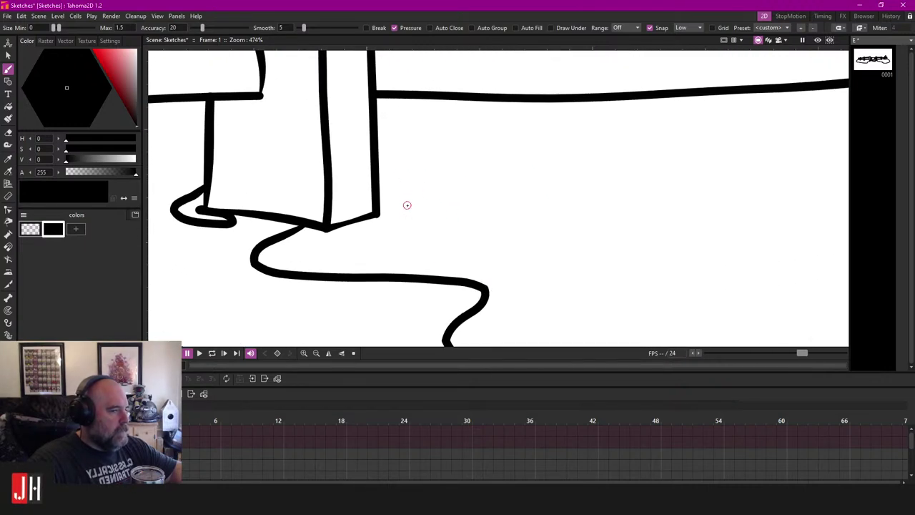
pyautogui.moveTo(408, 204)
pyautogui.mouseDown()
pyautogui.moveTo(464, 182)
pyautogui.moveTo(479, 202)
pyautogui.mouseUp()
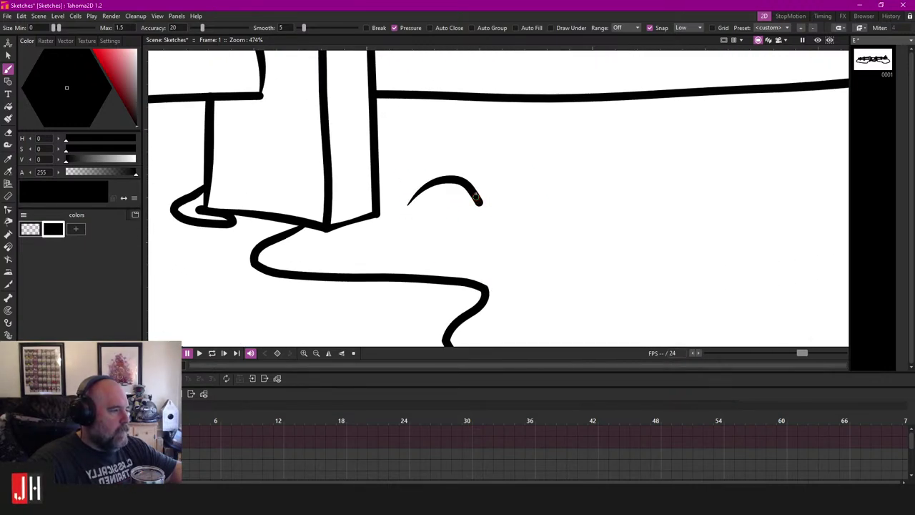
pyautogui.hotkey('ctrl', 'z')
pyautogui.moveTo(404, 206)
pyautogui.mouseDown()
pyautogui.moveTo(458, 197)
pyautogui.moveTo(477, 189)
pyautogui.mouseUp()
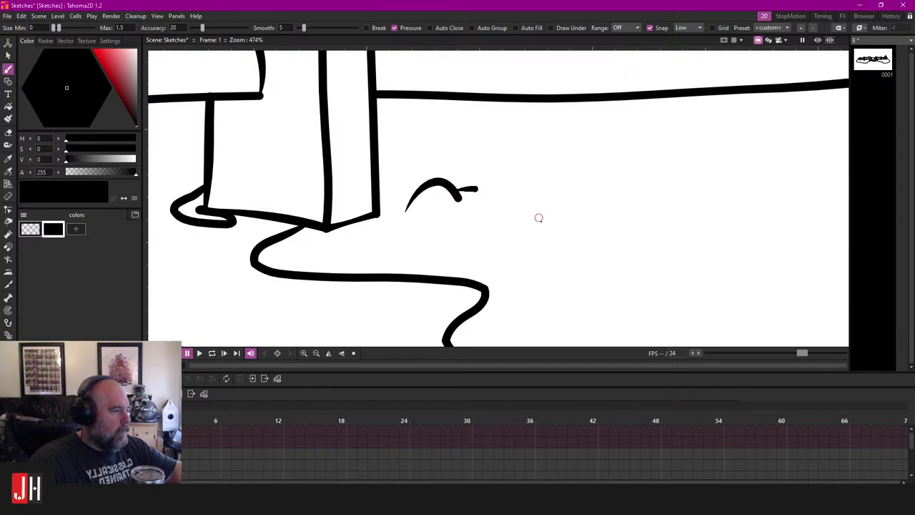
pyautogui.moveTo(539, 217); pyautogui.dragTo(541, 221)
pyautogui.scroll(-5, 505, 228)
pyautogui.scroll(10, 500, 224)
pyautogui.hotkey('ctrl', 'z')
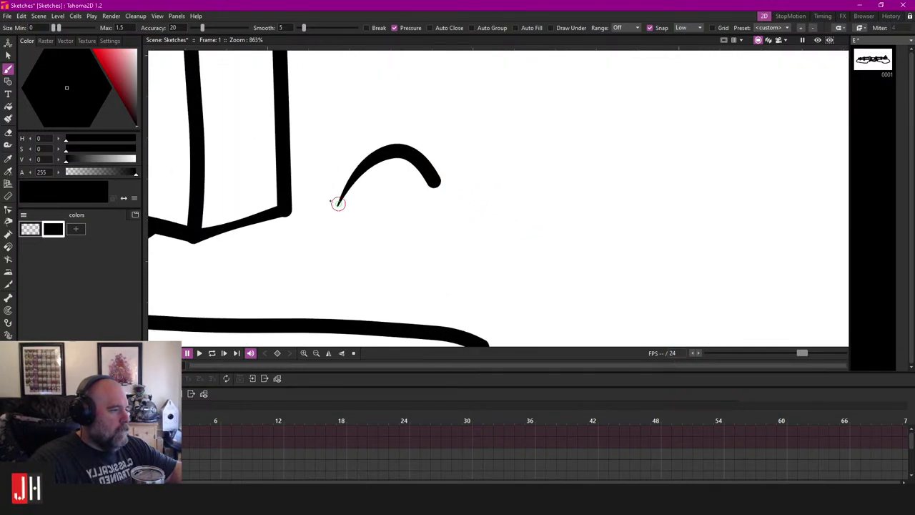
pyautogui.hotkey('ctrl', 'z')
pyautogui.moveTo(332, 202)
pyautogui.mouseDown()
pyautogui.moveTo(399, 162)
pyautogui.moveTo(428, 186)
pyautogui.moveTo(448, 168)
pyautogui.moveTo(560, 201)
pyautogui.mouseUp()
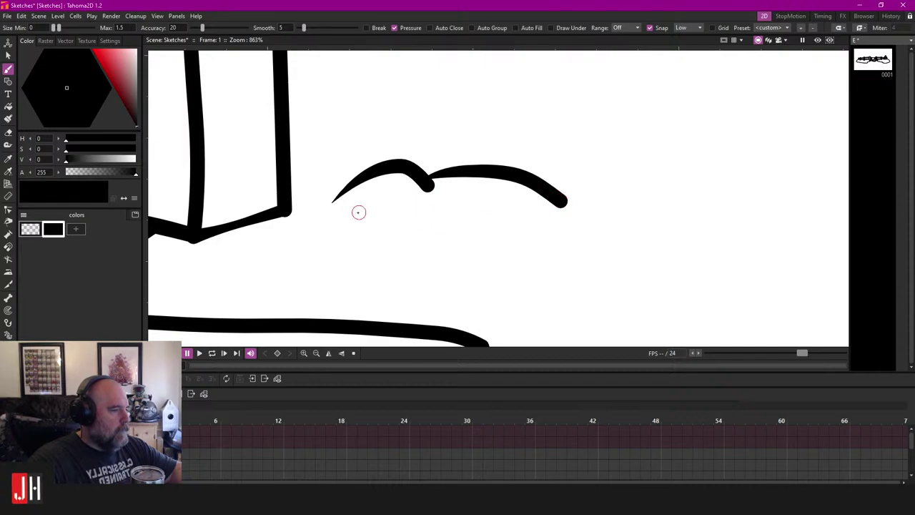
pyautogui.moveTo(359, 213); pyautogui.dragTo(431, 209)
pyautogui.scroll(-10, 457, 214)
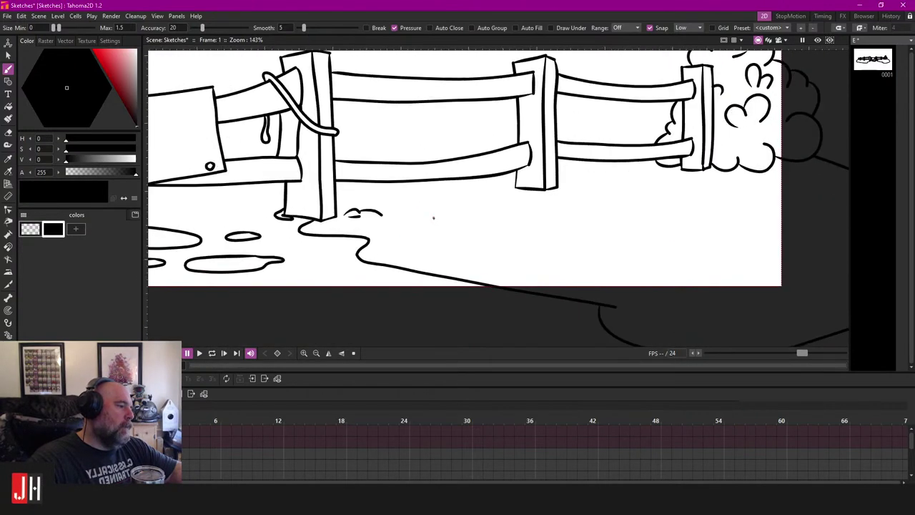
# Step: Draw two leaning grass blades on the bend of the path's right edge and erase the path line inside them
pyautogui.scroll(8, 433, 217)
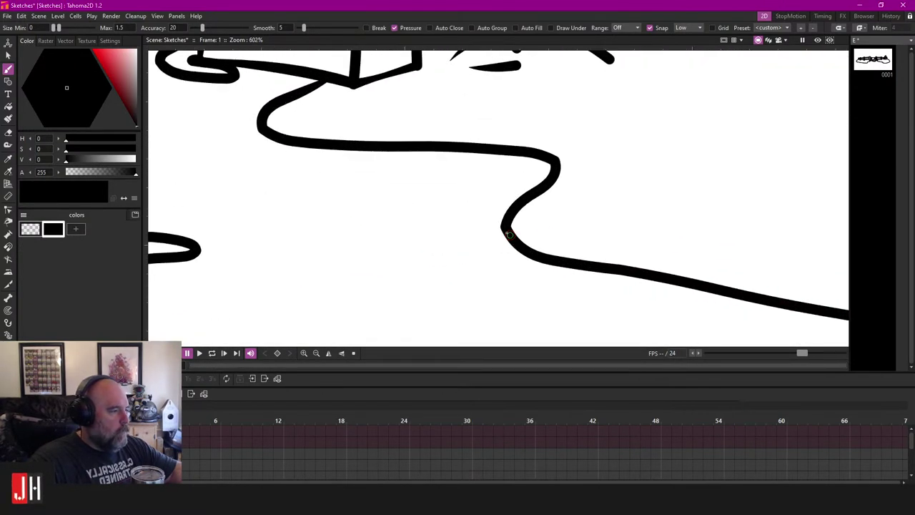
pyautogui.moveTo(507, 233)
pyautogui.mouseDown()
pyautogui.moveTo(483, 228)
pyautogui.moveTo(408, 239)
pyautogui.moveTo(451, 255)
pyautogui.moveTo(557, 244)
pyautogui.moveTo(479, 213)
pyautogui.moveTo(449, 219)
pyautogui.mouseUp()
pyautogui.hotkey('ctrl', 'z')
pyautogui.hotkey('ctrl', 'z')
pyautogui.moveTo(505, 223)
pyautogui.mouseDown()
pyautogui.moveTo(423, 211)
pyautogui.moveTo(506, 230)
pyautogui.mouseUp()
pyautogui.hotkey('ctrl', 'z')
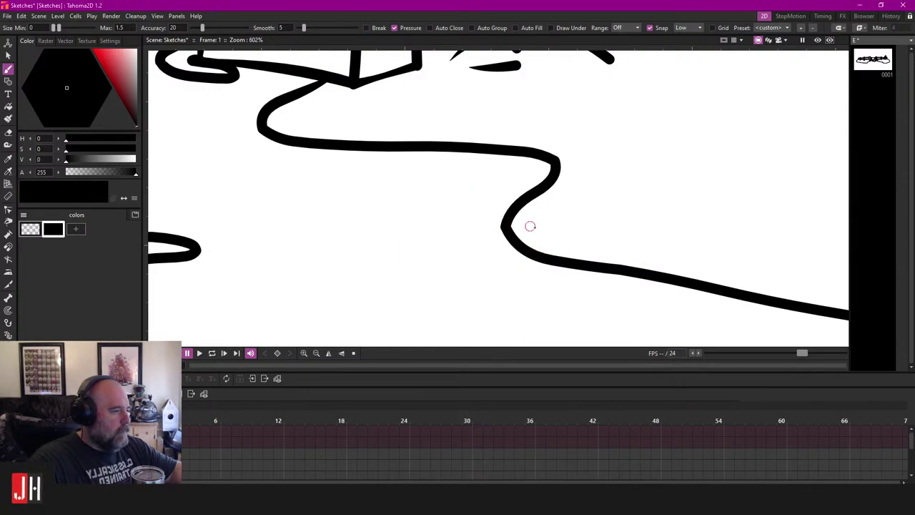
pyautogui.moveTo(493, 196)
pyautogui.mouseDown()
pyautogui.moveTo(533, 213)
pyautogui.moveTo(418, 213)
pyautogui.moveTo(535, 228)
pyautogui.moveTo(472, 260)
pyautogui.moveTo(553, 253)
pyautogui.moveTo(494, 250)
pyautogui.moveTo(479, 203)
pyautogui.mouseUp()
pyautogui.hotkey('ctrl', 'z')
pyautogui.scroll(2, 525, 227)
pyautogui.press('e')
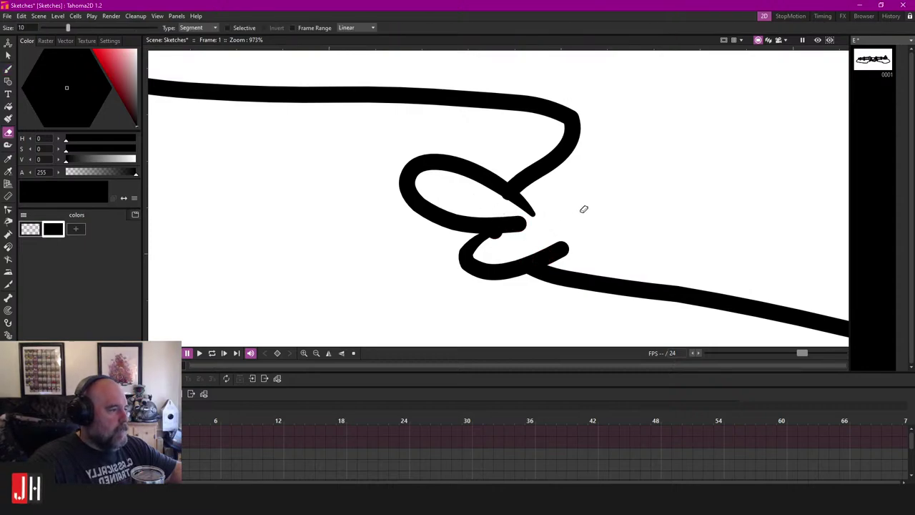
# Step: Test-fill the ground right of the path with black to check its outline around the blades, and undo the fill
pyautogui.press('f')
pyautogui.click(590, 202)
pyautogui.scroll(-1, 537, 250)
pyautogui.scroll(-8, 537, 249)
pyautogui.hotkey('ctrl', 'z')
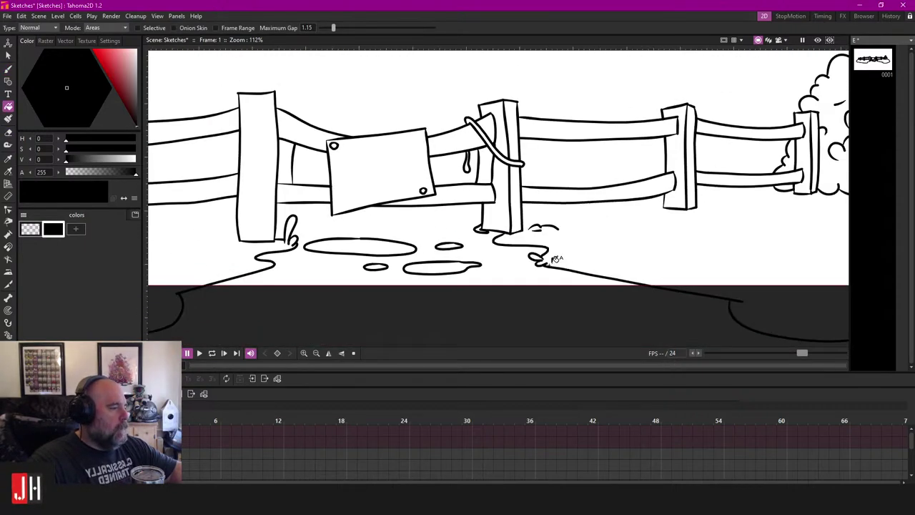
# Step: Save the scene and return to the Brush tool
pyautogui.scroll(2, 549, 279)
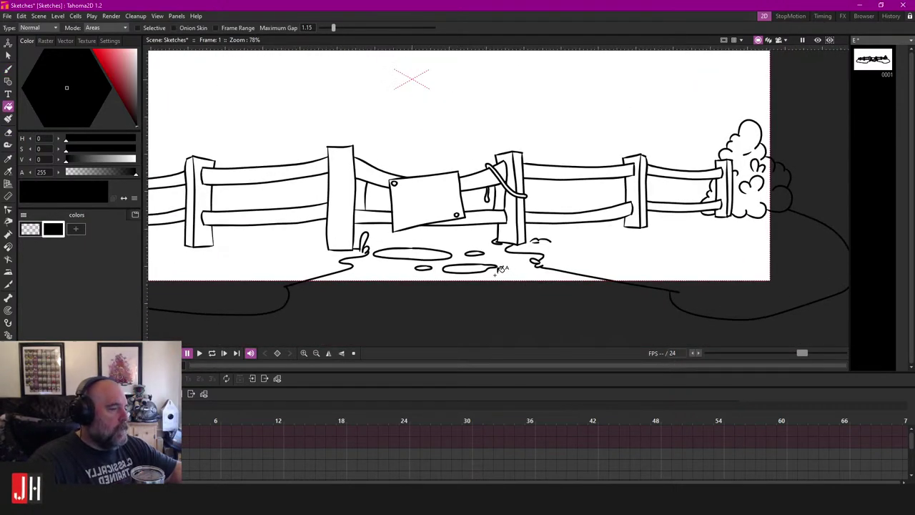
pyautogui.hotkey('ctrl', 's')
pyautogui.moveTo(445, 269); pyautogui.dragTo(485, 256)
pyautogui.press('b')
pyautogui.scroll(7, 485, 256)
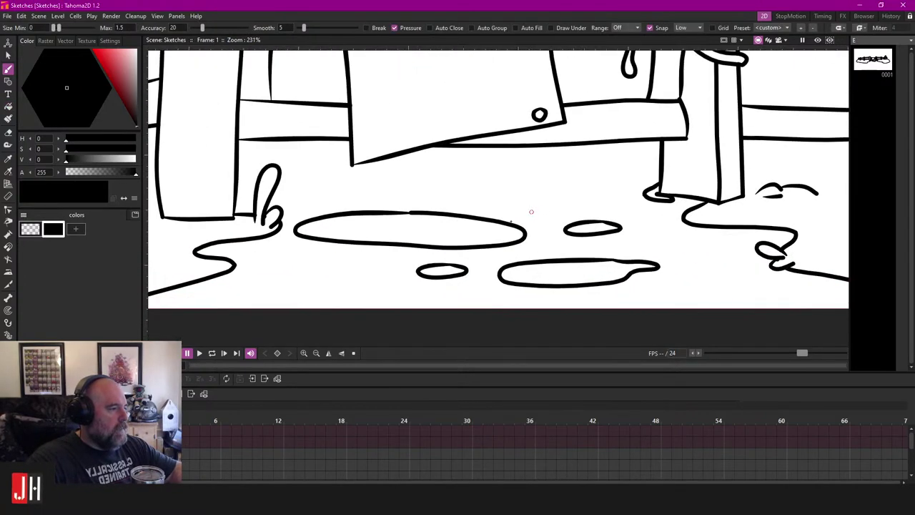
# Step: Draw a short narrow puddle and a long flat puddle on the path behind the large oval puddle
pyautogui.moveTo(406, 219)
pyautogui.mouseDown()
pyautogui.moveTo(607, 211)
pyautogui.moveTo(605, 195)
pyautogui.moveTo(496, 188)
pyautogui.moveTo(367, 204)
pyautogui.moveTo(367, 217)
pyautogui.moveTo(410, 220)
pyautogui.mouseUp()
pyautogui.moveTo(274, 216)
pyautogui.mouseDown()
pyautogui.moveTo(493, 248)
pyautogui.moveTo(457, 232)
pyautogui.moveTo(486, 248)
pyautogui.moveTo(534, 238)
pyautogui.moveTo(509, 230)
pyautogui.mouseUp()
pyautogui.scroll(2, 495, 245)
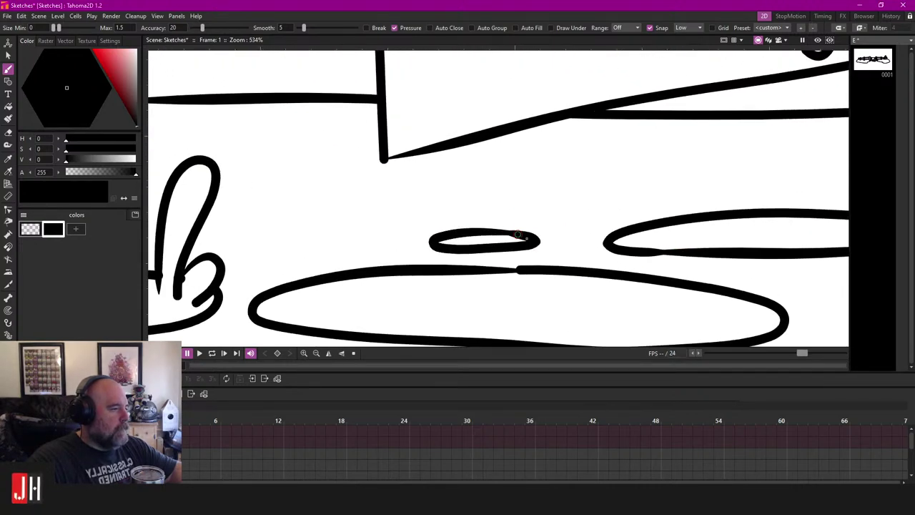
pyautogui.scroll(-10, 509, 230)
pyautogui.scroll(7, 558, 264)
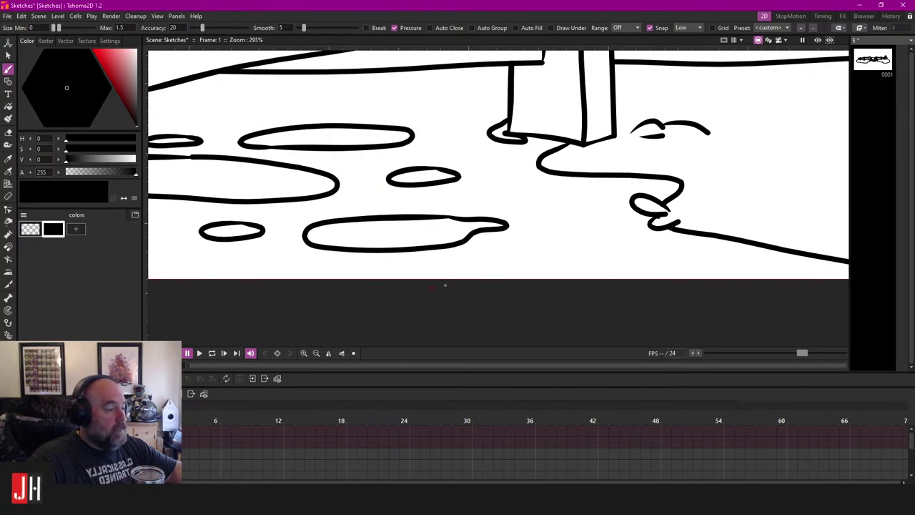
# Step: Draw two large flat puddles that cross the frame's lower edge, one on each side of the path
pyautogui.moveTo(400, 292)
pyautogui.mouseDown()
pyautogui.moveTo(548, 261)
pyautogui.moveTo(703, 266)
pyautogui.moveTo(547, 306)
pyautogui.moveTo(409, 301)
pyautogui.moveTo(401, 293)
pyautogui.mouseUp()
pyautogui.scroll(-12, 516, 297)
pyautogui.scroll(8, 439, 297)
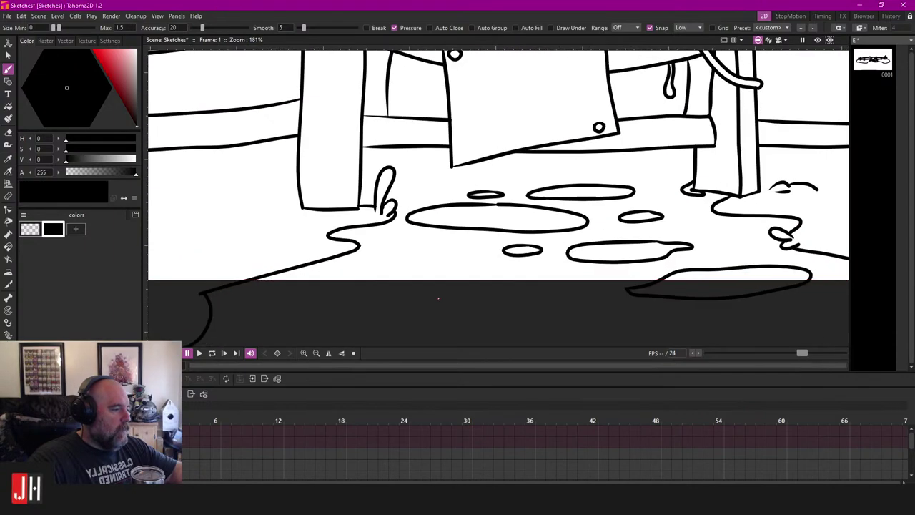
pyautogui.scroll(2, 438, 299)
pyautogui.moveTo(317, 287)
pyautogui.mouseDown()
pyautogui.moveTo(290, 258)
pyautogui.moveTo(391, 252)
pyautogui.moveTo(504, 260)
pyautogui.moveTo(408, 286)
pyautogui.moveTo(275, 285)
pyautogui.mouseUp()
pyautogui.scroll(-5, 503, 284)
pyautogui.scroll(-1, 504, 284)
pyautogui.scroll(8, 429, 258)
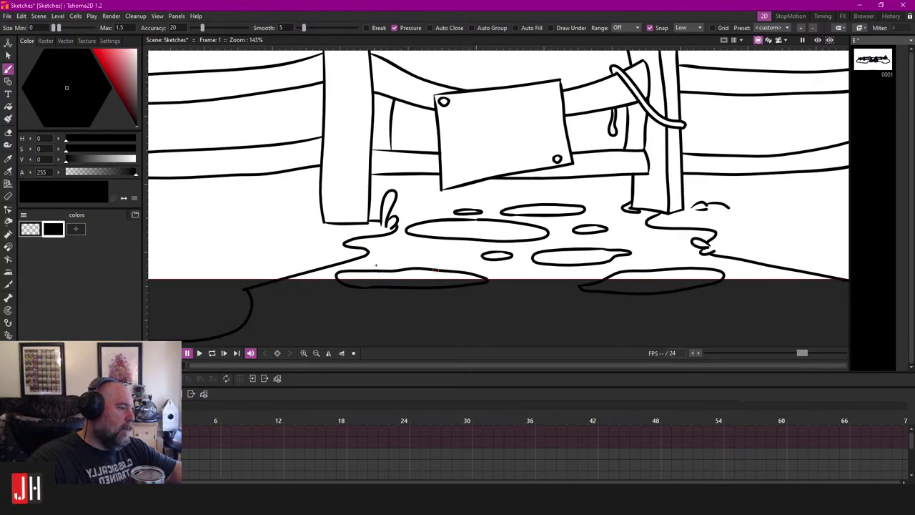
# Step: Draw a small oval puddle near the path's left edge, between the large oval puddle and the frame's lower edge
pyautogui.moveTo(398, 237)
pyautogui.mouseDown()
pyautogui.moveTo(443, 256)
pyautogui.moveTo(457, 238)
pyautogui.mouseUp()
pyautogui.scroll(-3, 495, 256)
pyautogui.scroll(-1, 496, 256)
pyautogui.scroll(5, 572, 257)
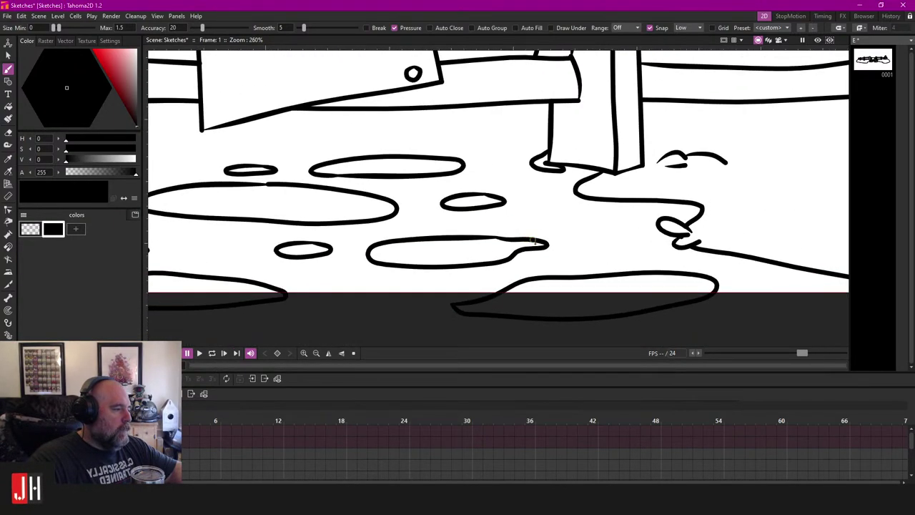
pyautogui.moveTo(413, 235)
pyautogui.mouseDown()
pyautogui.moveTo(270, 243)
pyautogui.moveTo(286, 262)
pyautogui.moveTo(317, 264)
pyautogui.moveTo(285, 283)
pyautogui.moveTo(349, 298)
pyautogui.moveTo(433, 305)
pyautogui.moveTo(465, 285)
pyautogui.moveTo(435, 268)
pyautogui.moveTo(458, 251)
pyautogui.moveTo(402, 235)
pyautogui.mouseUp()
pyautogui.scroll(-11, 449, 270)
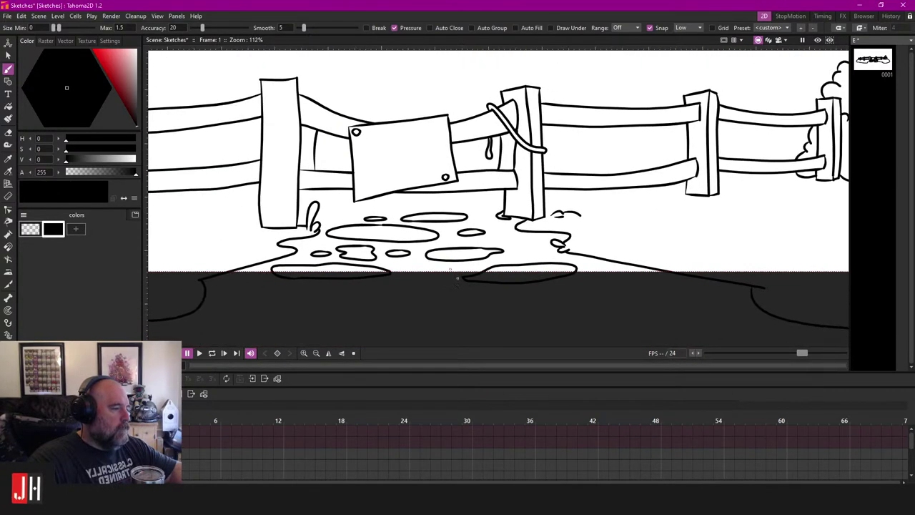
pyautogui.scroll(4, 457, 281)
pyautogui.hotkey('ctrl', 'z')
# Step: Draw a small oval puddle between the pointed puddle and the grass blades on the path's right edge
pyautogui.scroll(1, 561, 234)
pyautogui.moveTo(575, 234); pyautogui.dragTo(515, 242)
pyautogui.scroll(3, 514, 242)
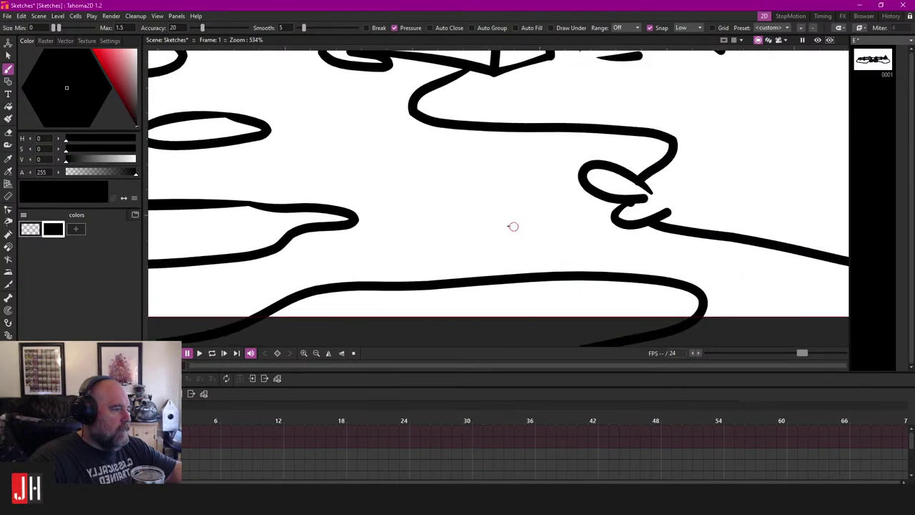
pyautogui.moveTo(432, 235)
pyautogui.mouseDown()
pyautogui.moveTo(478, 246)
pyautogui.moveTo(492, 224)
pyautogui.mouseUp()
pyautogui.scroll(-2, 491, 225)
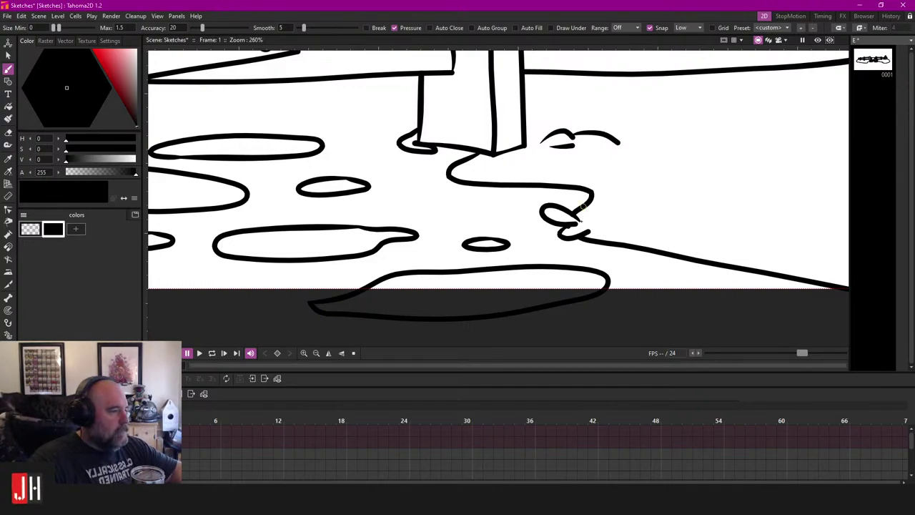
pyautogui.scroll(-3, 337, 188)
pyautogui.scroll(2, 337, 187)
pyautogui.scroll(-3, 337, 187)
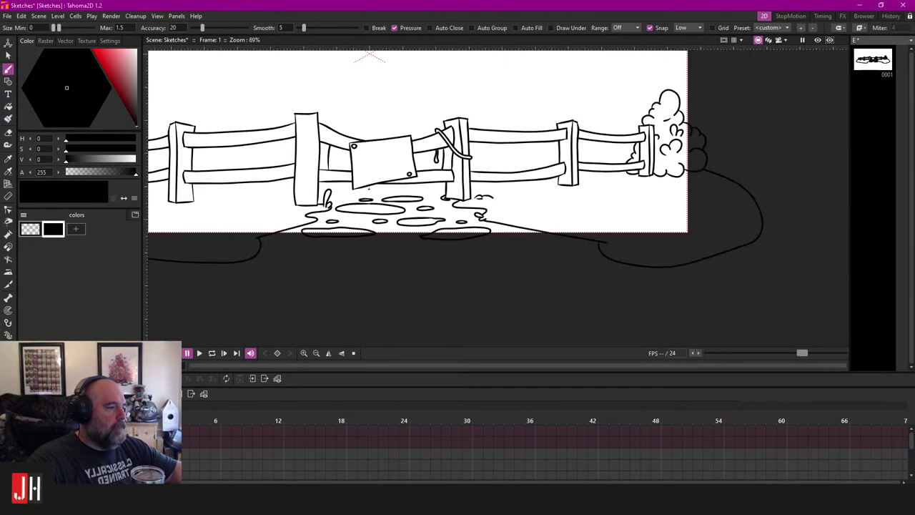
# Step: Switch to the blank drawing 0001 of level F
pyautogui.moveTo(376, 183); pyautogui.dragTo(449, 209)
pyautogui.scroll(-5, 472, 190)
pyautogui.scroll(2, 473, 191)
pyautogui.click(163, 431)
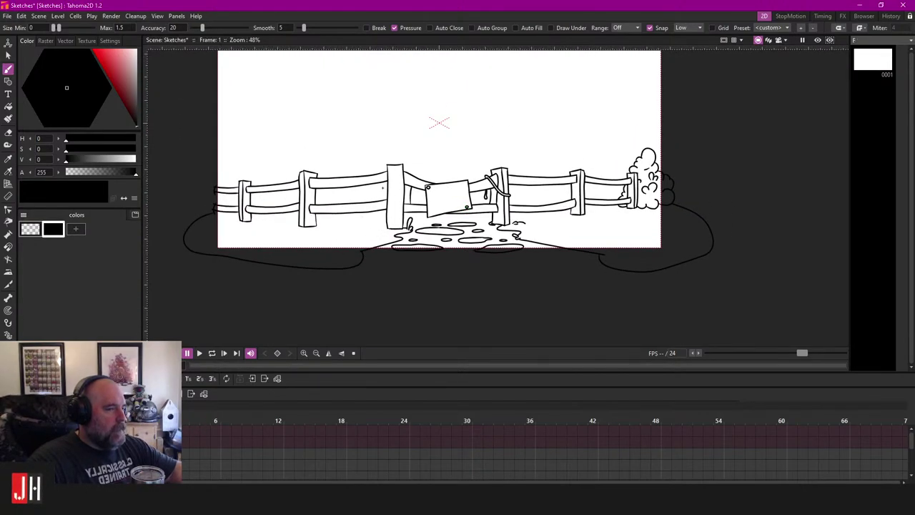
pyautogui.moveTo(382, 187); pyautogui.dragTo(394, 250)
pyautogui.moveTo(320, 183); pyautogui.dragTo(301, 205)
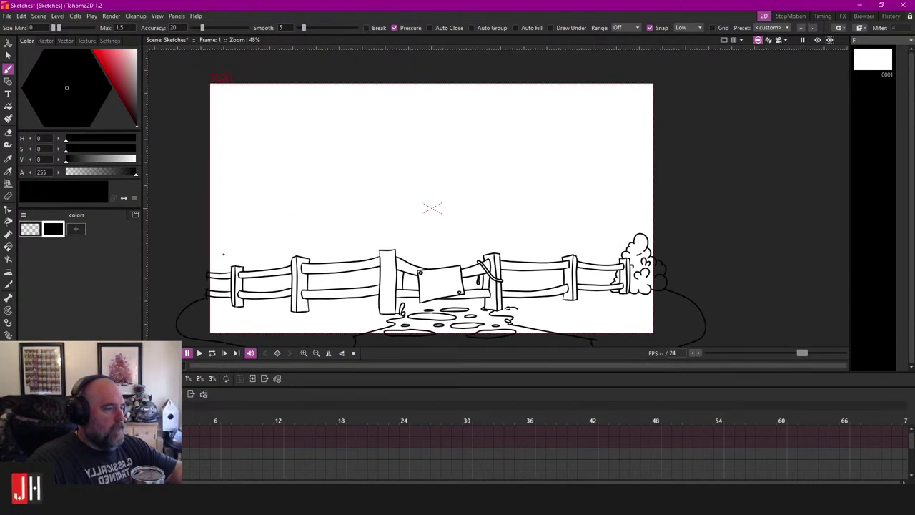
pyautogui.moveTo(218, 242); pyautogui.dragTo(253, 200)
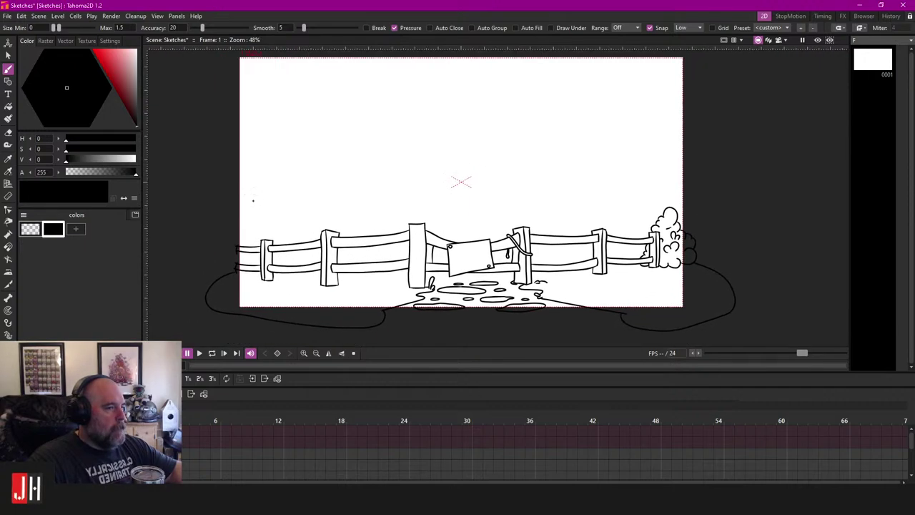
pyautogui.scroll(1, 255, 203)
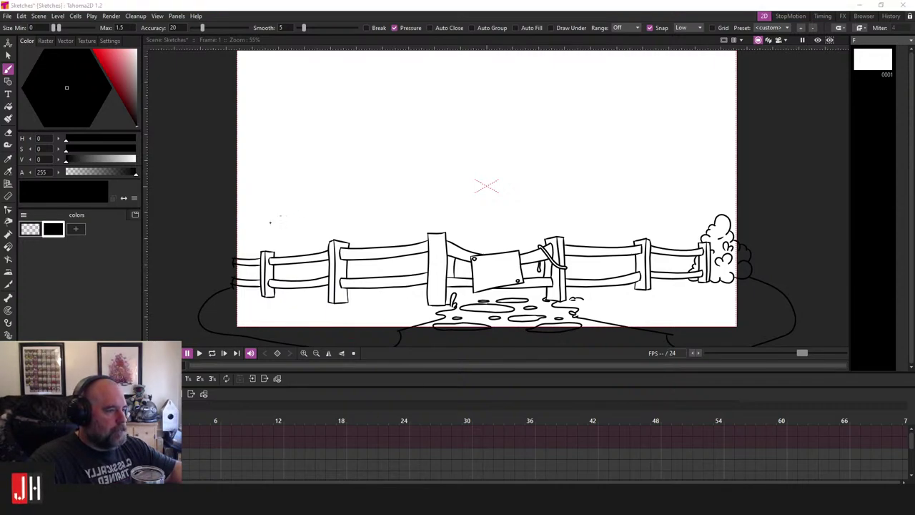
pyautogui.moveTo(199, 253); pyautogui.dragTo(323, 162)
pyautogui.hotkey('ctrl', 'z')
pyautogui.moveTo(194, 250); pyautogui.dragTo(297, 167)
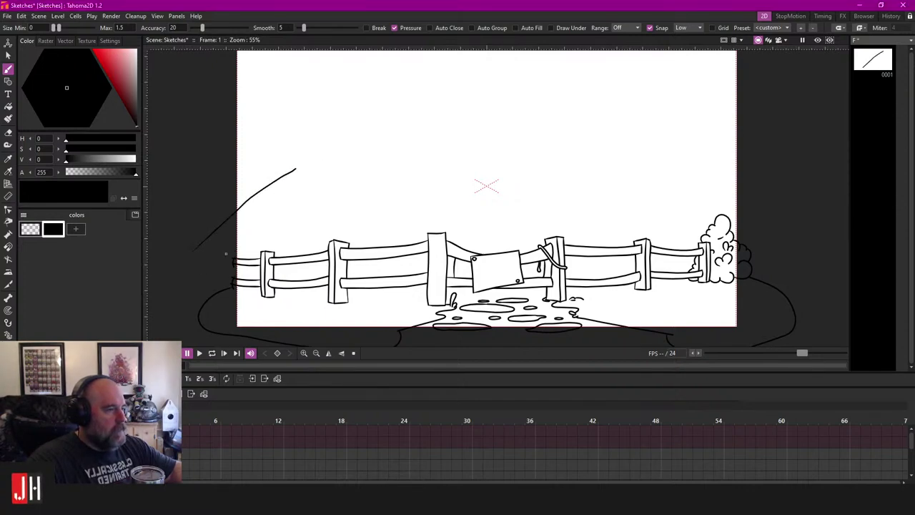
pyautogui.hotkey('ctrl', 'z')
pyautogui.moveTo(268, 195)
pyautogui.mouseDown()
pyautogui.moveTo(334, 160)
pyautogui.moveTo(436, 135)
pyautogui.mouseUp()
pyautogui.hotkey('ctrl', 'z')
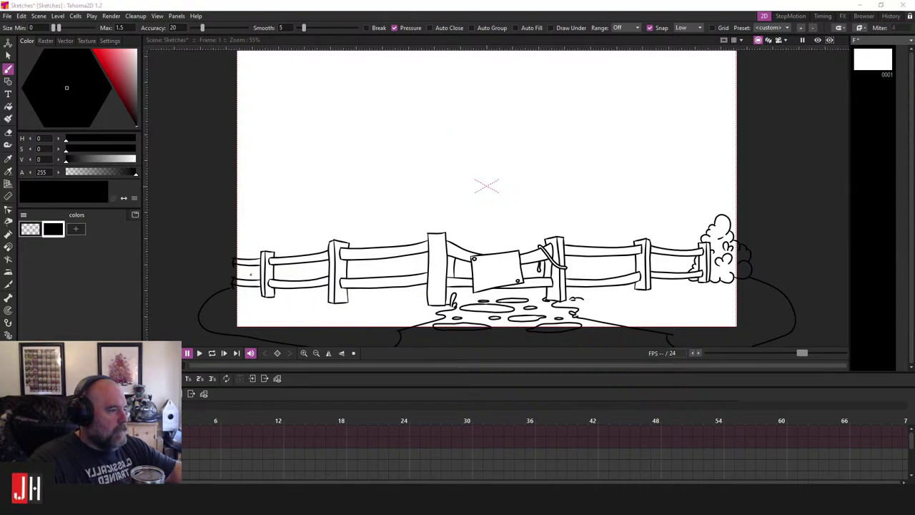
pyautogui.moveTo(423, 241); pyautogui.dragTo(396, 228)
pyautogui.scroll(-3, 398, 230)
pyautogui.scroll(2, 394, 226)
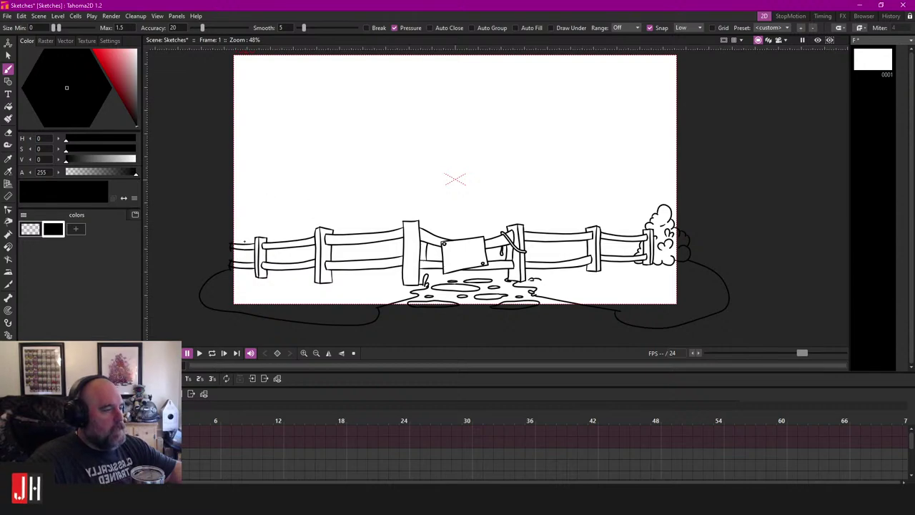
pyautogui.moveTo(201, 224)
pyautogui.mouseDown()
pyautogui.moveTo(338, 98)
pyautogui.moveTo(352, 116)
pyautogui.moveTo(603, 139)
pyautogui.mouseUp()
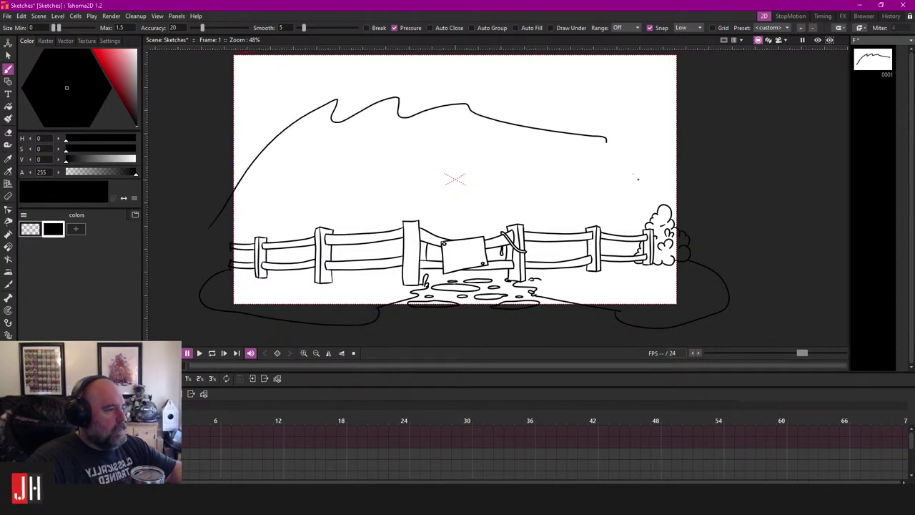
pyautogui.hotkey('ctrl', 'z')
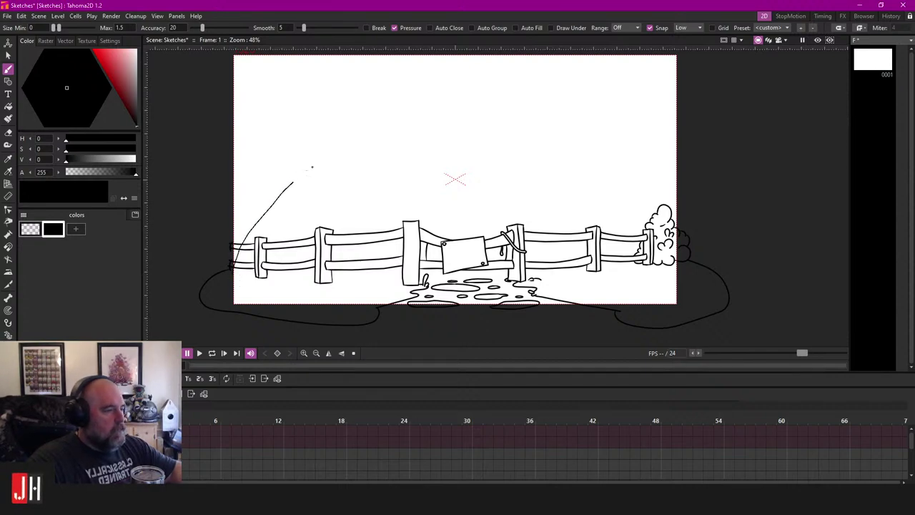
pyautogui.moveTo(311, 167); pyautogui.dragTo(314, 166)
pyautogui.hotkey('ctrl', 'z')
pyautogui.moveTo(265, 222)
pyautogui.mouseDown()
pyautogui.moveTo(317, 173)
pyautogui.moveTo(395, 135)
pyautogui.moveTo(473, 119)
pyautogui.moveTo(522, 123)
pyautogui.moveTo(544, 130)
pyautogui.mouseUp()
pyautogui.hotkey('ctrl', 'z')
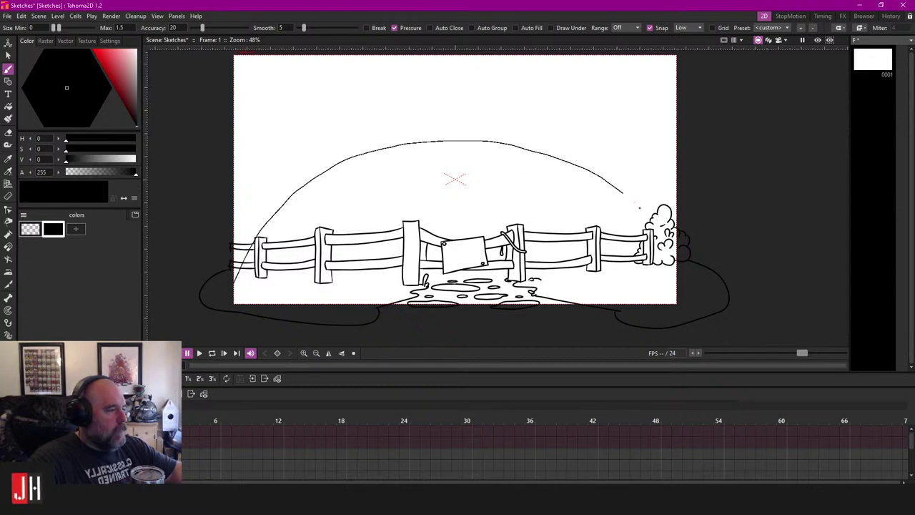
# Step: Draw a wide dome-shaped arc across the frame over the fence and move it by -42.21 px in X and 82.81 px in Y
pyautogui.moveTo(691, 281); pyautogui.dragTo(681, 299)
pyautogui.scroll(2, 514, 235)
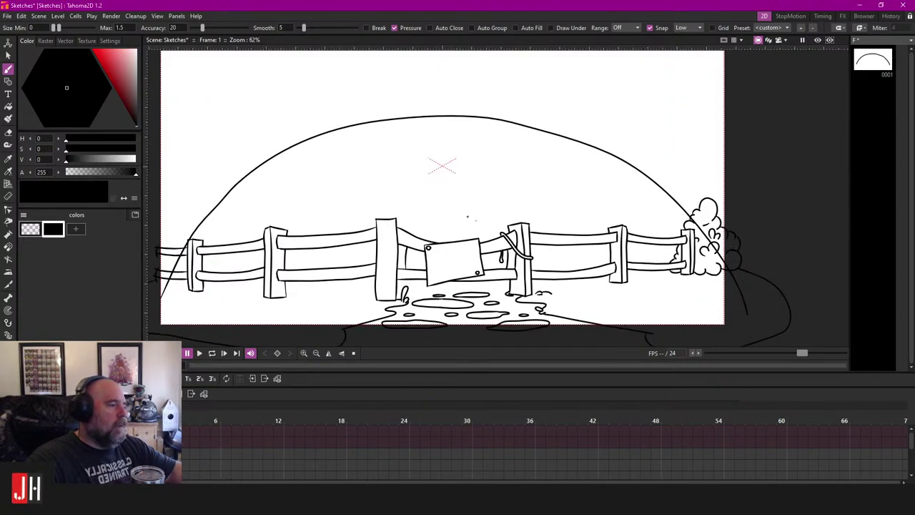
pyautogui.press('s')
pyautogui.click(491, 125)
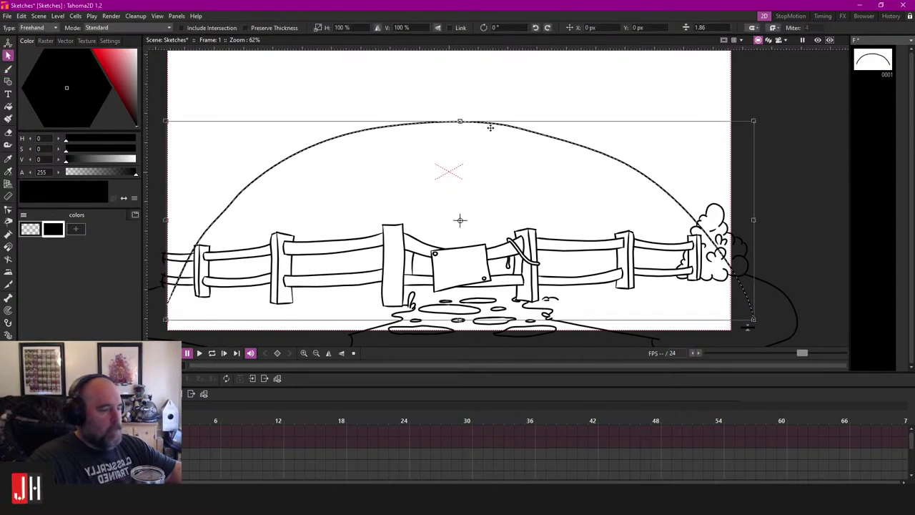
pyautogui.moveTo(490, 125); pyautogui.dragTo(487, 101)
pyautogui.scroll(-2, 495, 128)
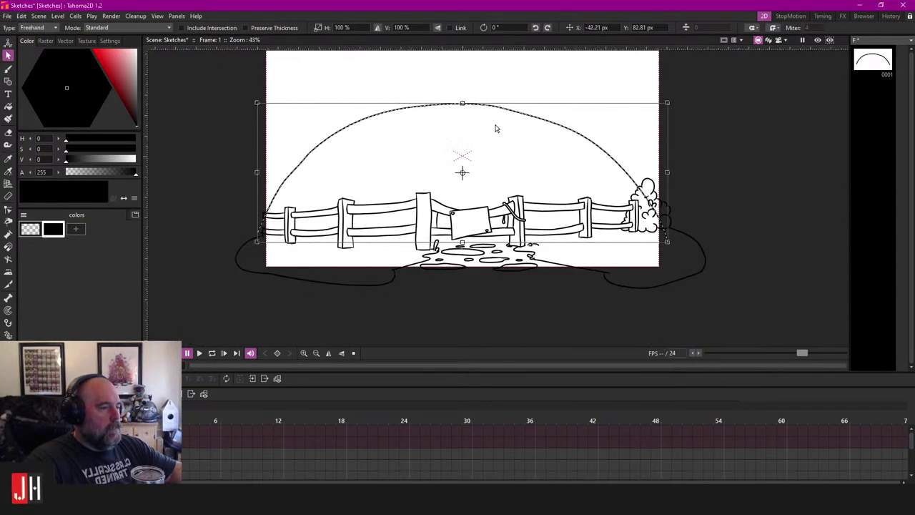
pyautogui.click(706, 161)
pyautogui.click(509, 111)
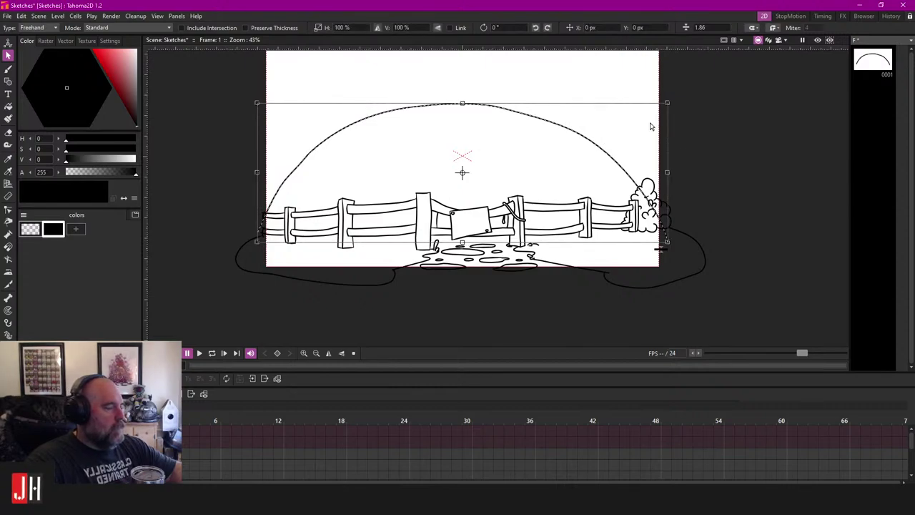
pyautogui.moveTo(552, 123); pyautogui.dragTo(551, 122)
pyautogui.click(713, 130)
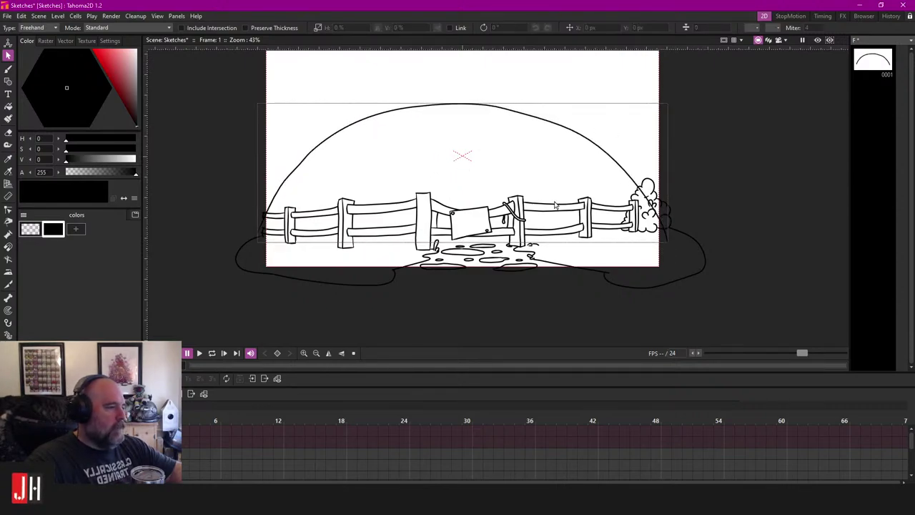
# Step: Close the dome with a loose brush outline running outside the frame from its left end, below the ground, to its right end
pyautogui.scroll(2, 409, 263)
pyautogui.scroll(2, 259, 260)
pyautogui.moveTo(252, 259); pyautogui.dragTo(314, 212)
pyautogui.scroll(-1, 312, 212)
pyautogui.press('b')
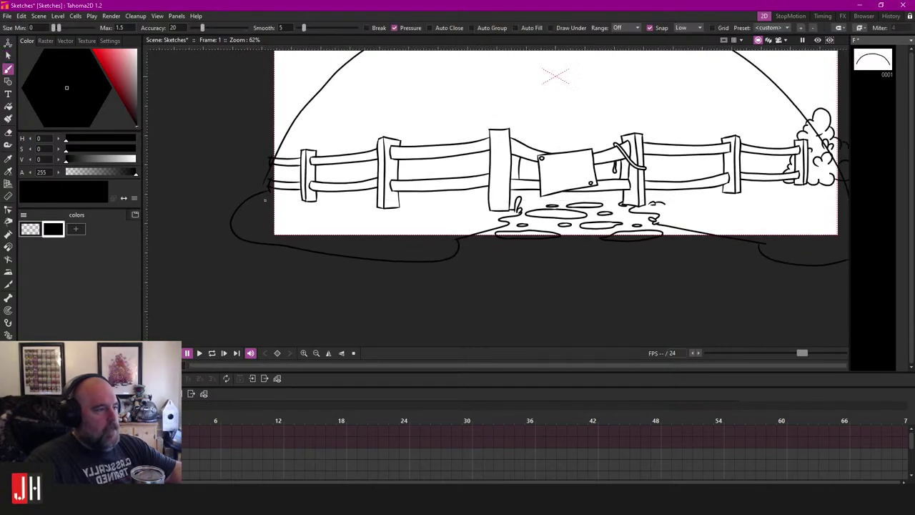
pyautogui.moveTo(186, 252)
pyautogui.mouseDown()
pyautogui.moveTo(381, 310)
pyautogui.moveTo(738, 319)
pyautogui.mouseUp()
pyautogui.scroll(-3, 738, 319)
pyautogui.moveTo(516, 284); pyautogui.dragTo(720, 259)
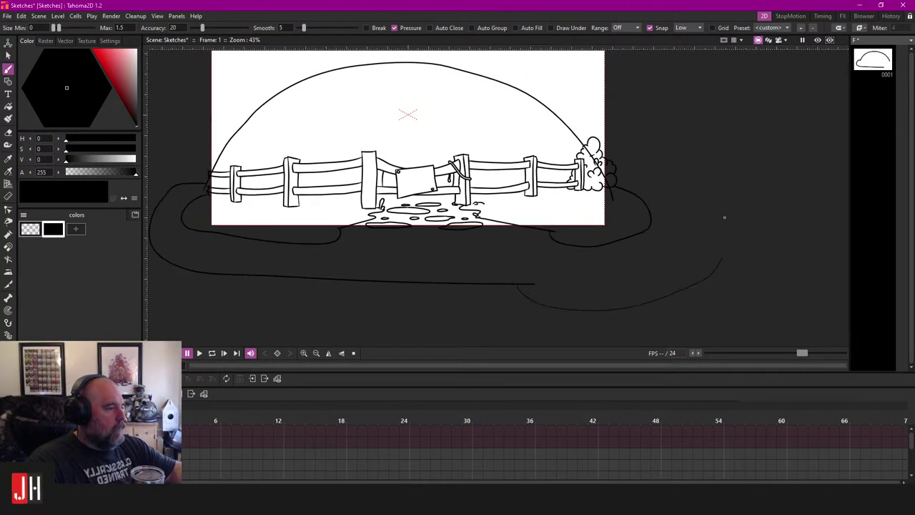
pyautogui.moveTo(608, 182); pyautogui.dragTo(606, 184)
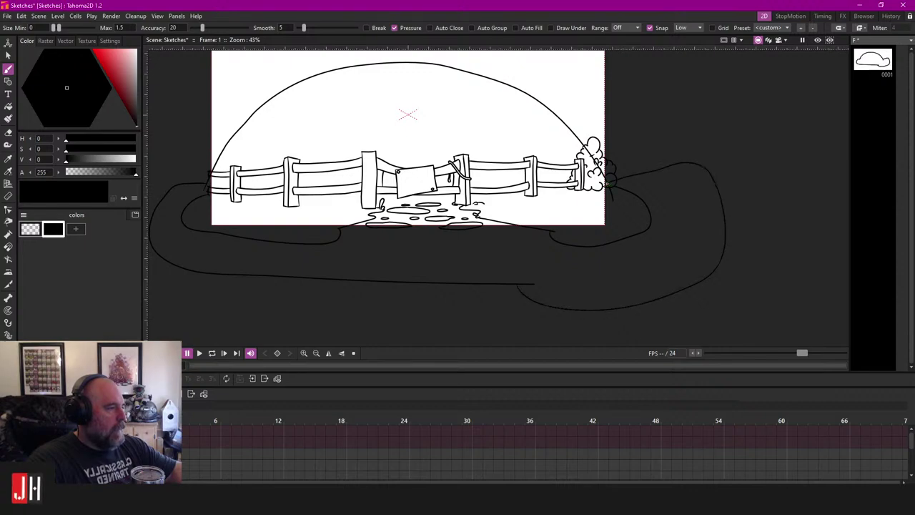
# Step: Test-fill the closed dome shape with black to check its outline, and undo the fill
pyautogui.scroll(1, 486, 190)
pyautogui.moveTo(486, 190); pyautogui.dragTo(540, 194)
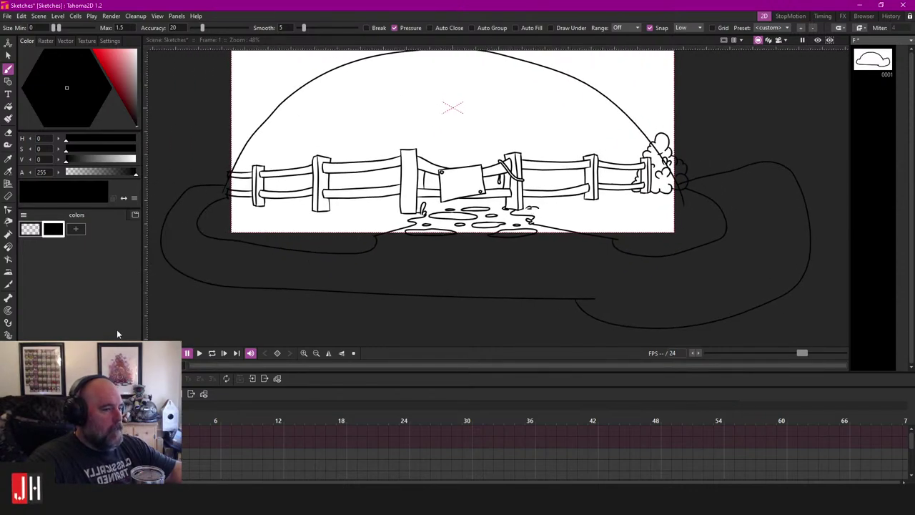
pyautogui.press('f')
pyautogui.click(458, 100)
pyautogui.scroll(-2, 490, 180)
pyautogui.hotkey('ctrl', 'z')
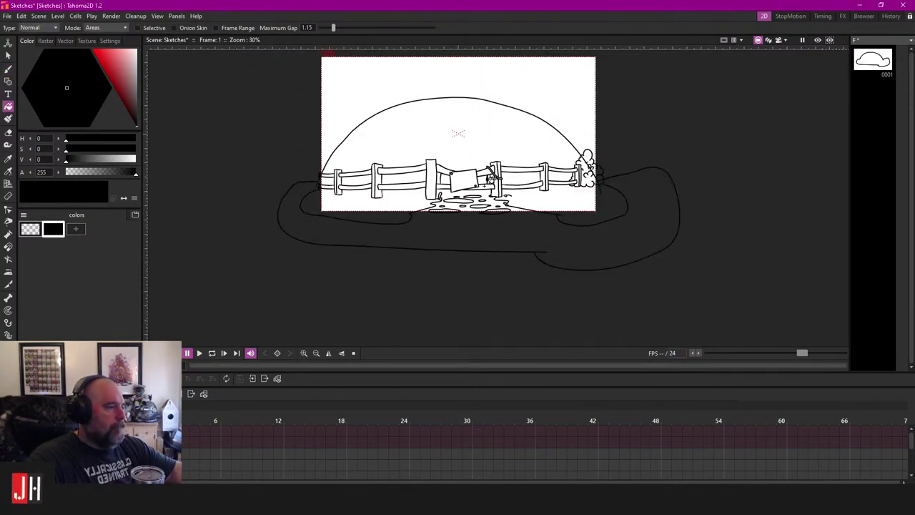
# Step: Save the scene and return to the Brush tool
pyautogui.scroll(2, 491, 180)
pyautogui.hotkey('ctrl', 's')
pyautogui.scroll(2, 461, 170)
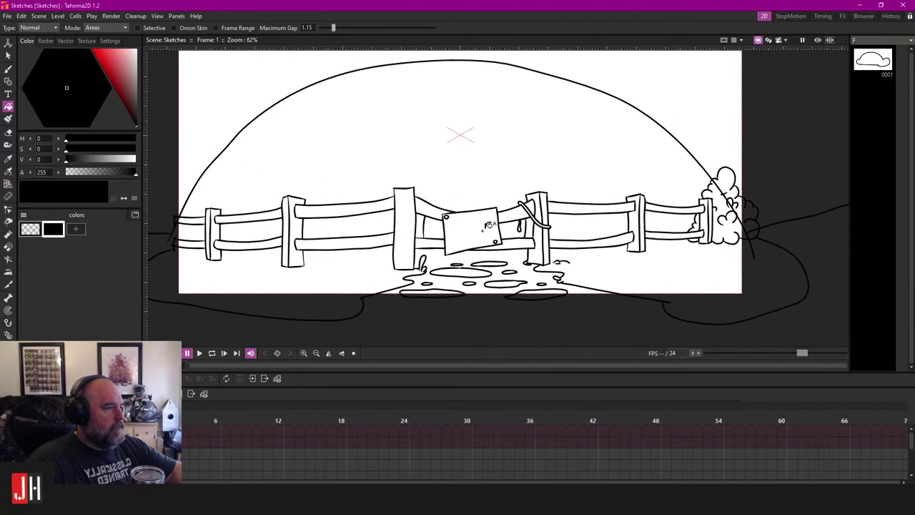
pyautogui.scroll(1, 474, 207)
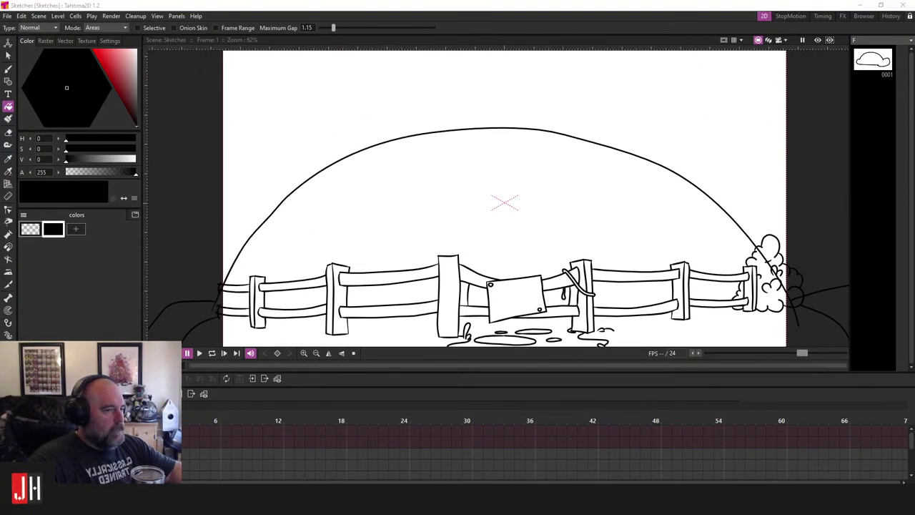
pyautogui.scroll(1, 457, 214)
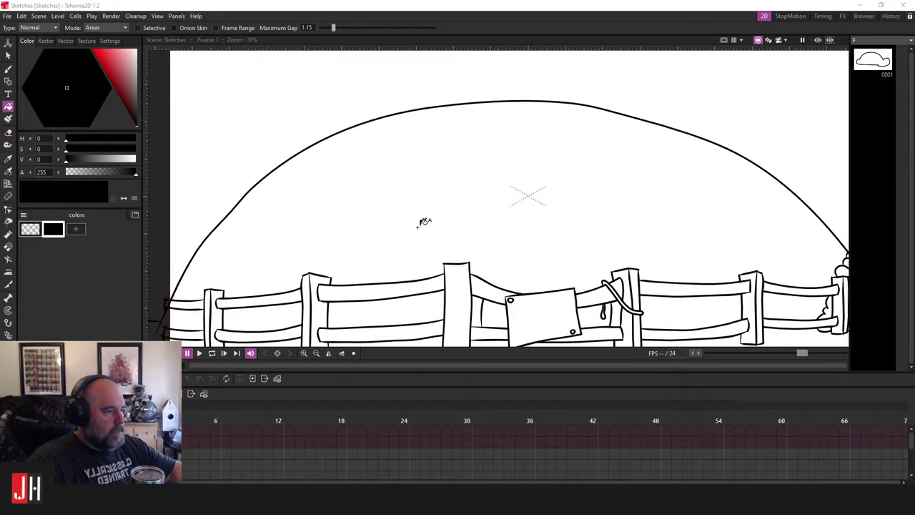
pyautogui.scroll(-2, 557, 197)
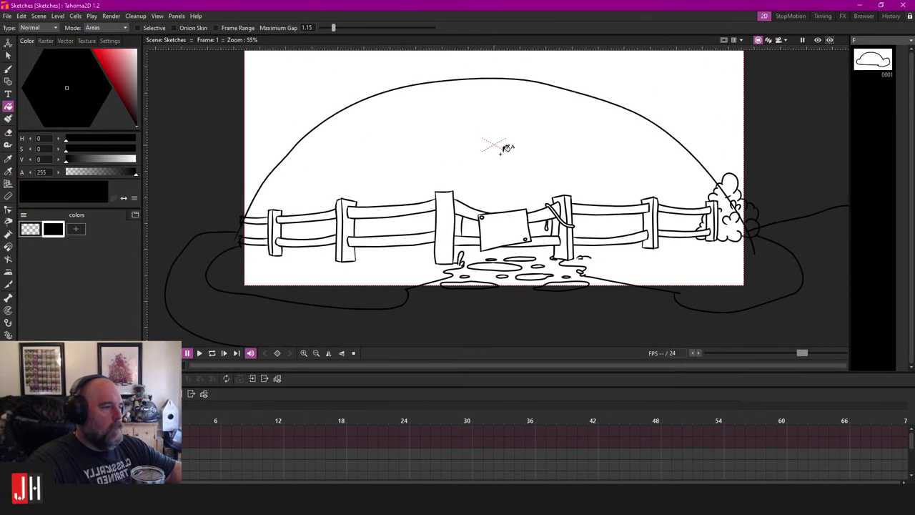
pyautogui.press('b')
pyautogui.scroll(2, 431, 146)
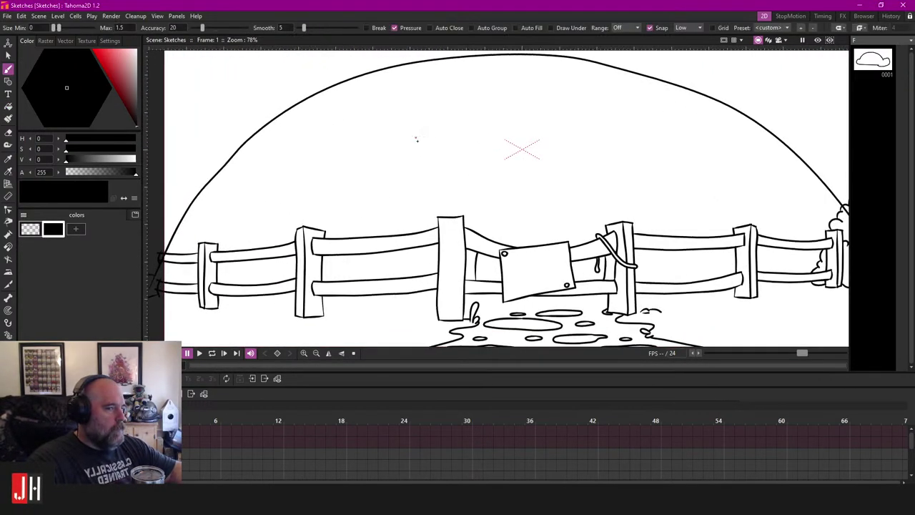
pyautogui.scroll(3, 336, 157)
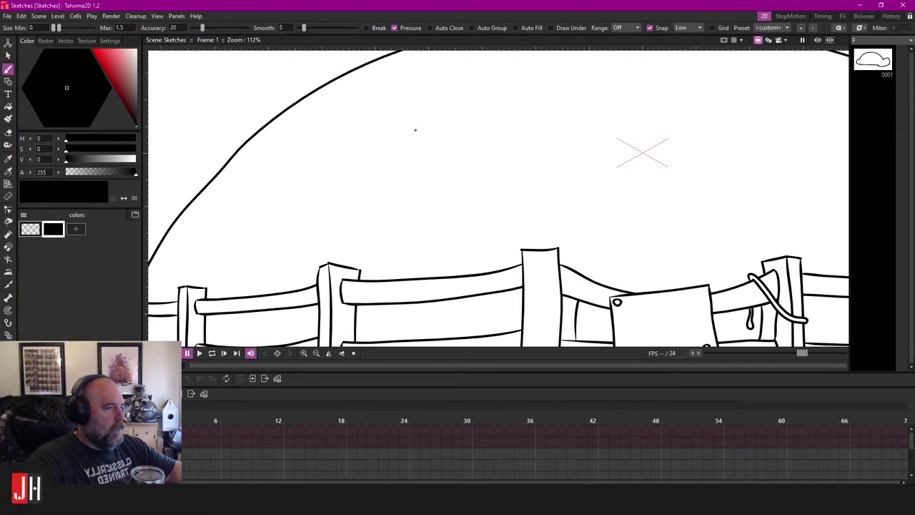
pyautogui.moveTo(415, 129)
pyautogui.mouseDown()
pyautogui.moveTo(378, 132)
pyautogui.moveTo(345, 167)
pyautogui.moveTo(356, 221)
pyautogui.moveTo(399, 232)
pyautogui.mouseUp()
pyautogui.hotkey('ctrl', 'z')
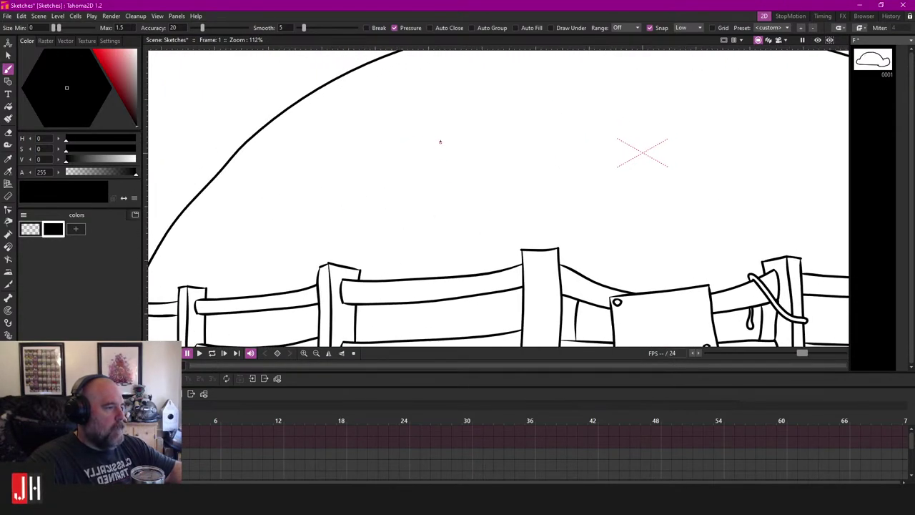
pyautogui.moveTo(381, 140)
pyautogui.mouseDown()
pyautogui.moveTo(360, 188)
pyautogui.moveTo(406, 218)
pyautogui.moveTo(456, 199)
pyautogui.mouseUp()
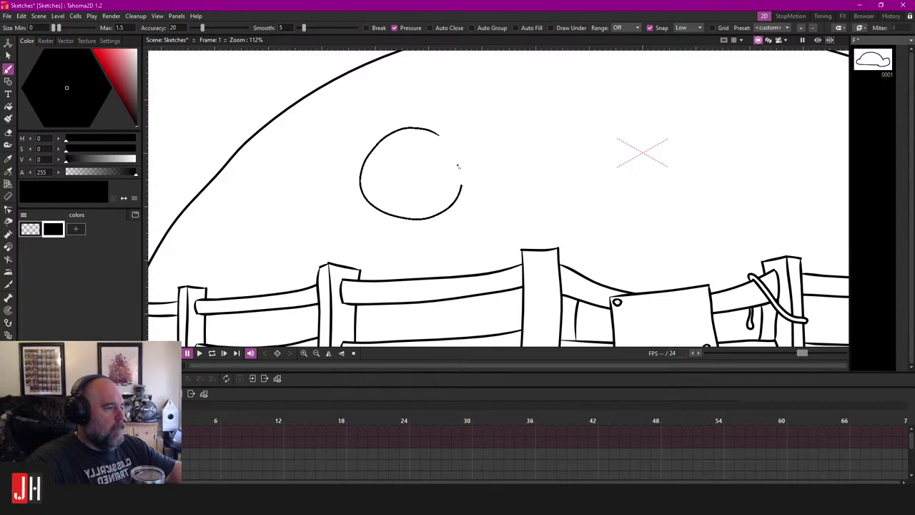
pyautogui.moveTo(439, 135); pyautogui.dragTo(434, 131)
pyautogui.moveTo(500, 157); pyautogui.dragTo(463, 161)
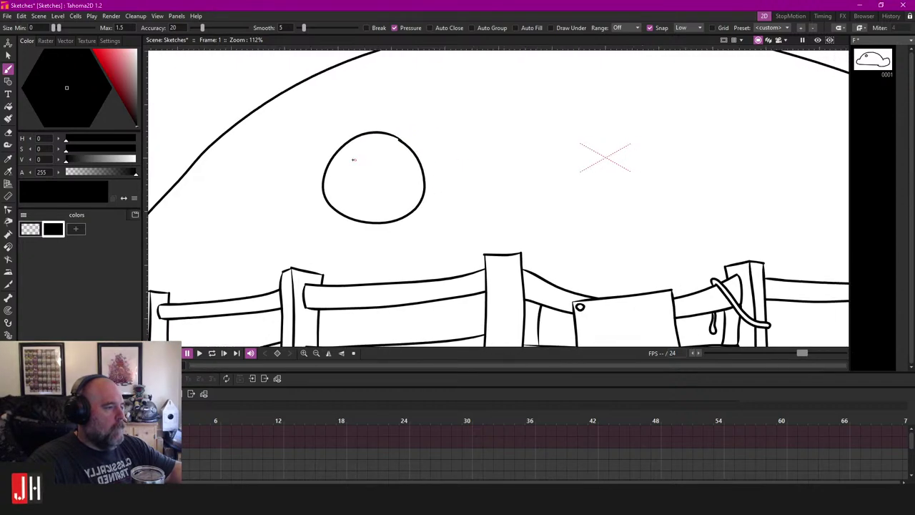
pyautogui.scroll(1, 355, 152)
pyautogui.hotkey('ctrl', 'z')
# Step: Draw a closed round window outline on the left part of the dome, above the fence
pyautogui.moveTo(398, 132)
pyautogui.mouseDown()
pyautogui.moveTo(337, 216)
pyautogui.moveTo(421, 185)
pyautogui.mouseUp()
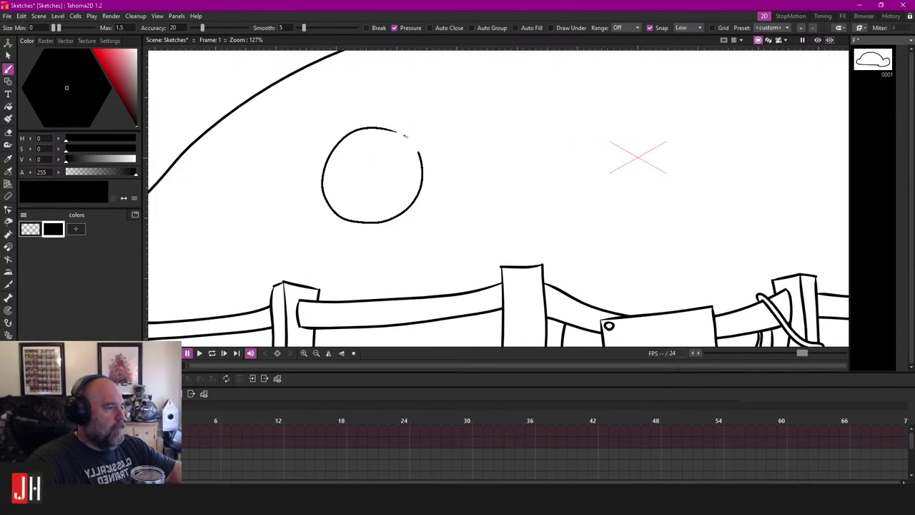
pyautogui.moveTo(403, 135); pyautogui.dragTo(394, 131)
# Step: Draw a wobbly upright window outline with rounded corners on the right part of the dome, above the fence
pyautogui.scroll(-6, 436, 146)
pyautogui.moveTo(572, 170); pyautogui.dragTo(386, 169)
pyautogui.scroll(4, 502, 149)
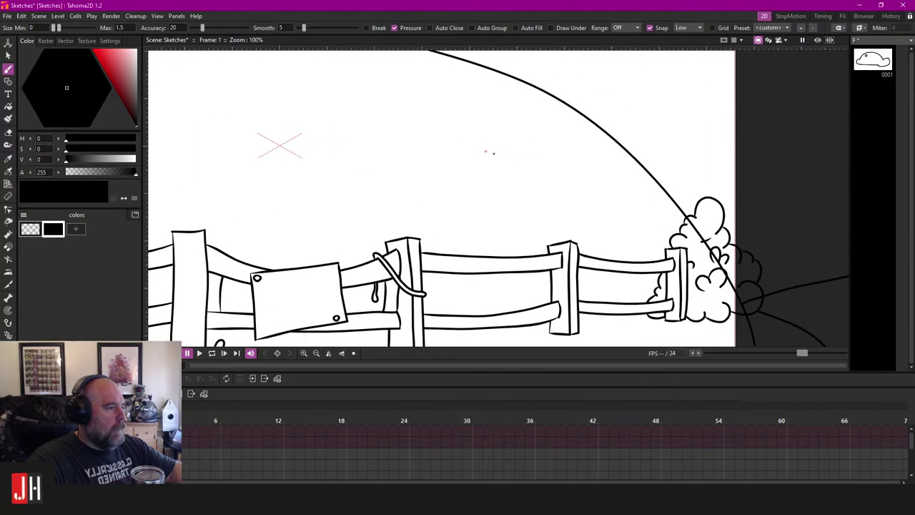
pyautogui.moveTo(543, 143)
pyautogui.mouseDown()
pyautogui.moveTo(561, 141)
pyautogui.moveTo(514, 213)
pyautogui.moveTo(566, 207)
pyautogui.mouseUp()
pyautogui.hotkey('ctrl', 'z')
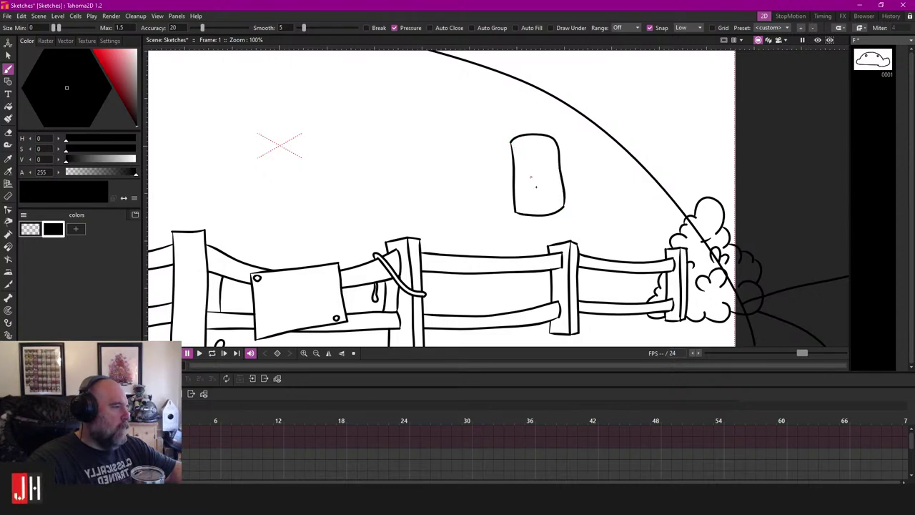
# Step: Draw an inner edge line down the right side and along the bottom of the upright window to give it depth
pyautogui.scroll(3, 535, 179)
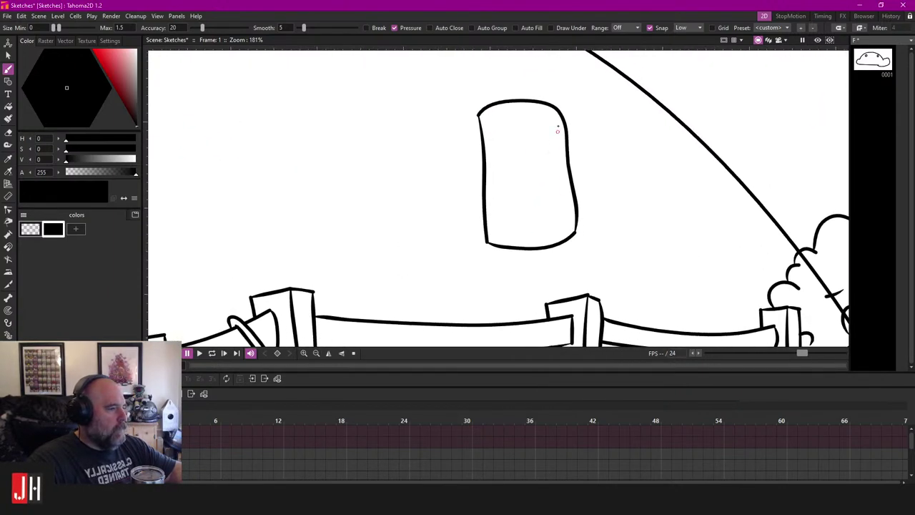
pyautogui.moveTo(554, 153)
pyautogui.mouseDown()
pyautogui.moveTo(562, 205)
pyautogui.moveTo(552, 234)
pyautogui.moveTo(487, 237)
pyautogui.mouseUp()
pyautogui.moveTo(551, 213); pyautogui.dragTo(517, 222)
# Step: Draw a closed wavy outer frame around the upright window, following its shape
pyautogui.scroll(1, 554, 214)
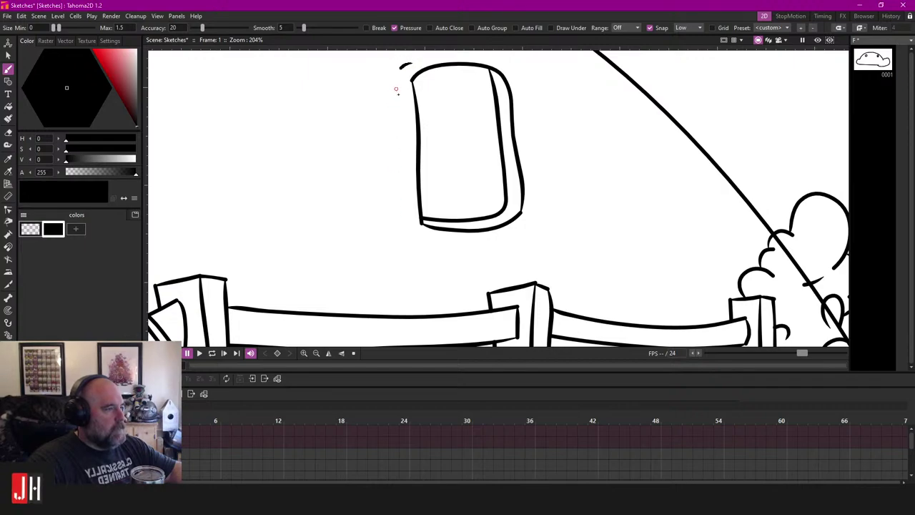
pyautogui.moveTo(405, 136); pyautogui.dragTo(409, 198)
pyautogui.moveTo(407, 211)
pyautogui.mouseDown()
pyautogui.moveTo(449, 245)
pyautogui.moveTo(514, 237)
pyautogui.moveTo(539, 189)
pyautogui.moveTo(527, 96)
pyautogui.moveTo(509, 65)
pyautogui.moveTo(482, 55)
pyautogui.moveTo(413, 64)
pyautogui.mouseUp()
pyautogui.scroll(-7, 461, 143)
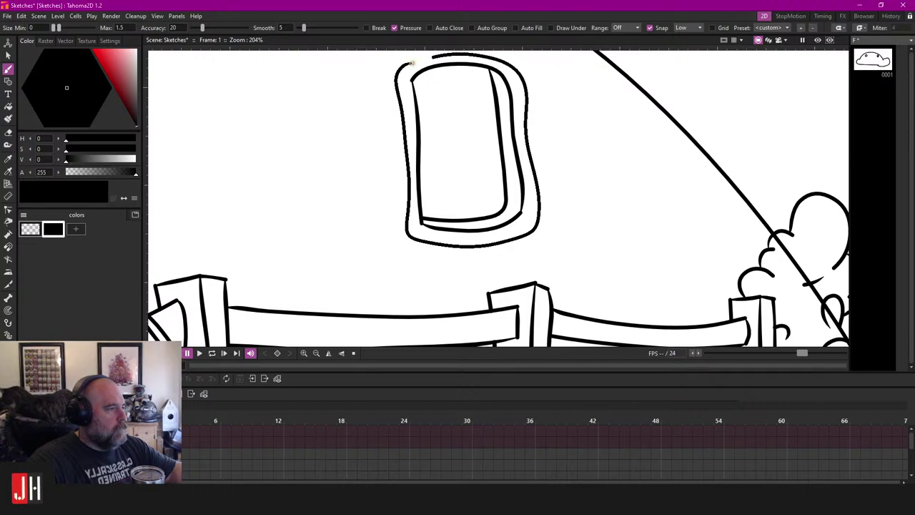
# Step: Divide the upright window into six panes with one vertical bar and two horizontal bars
pyautogui.scroll(8, 464, 148)
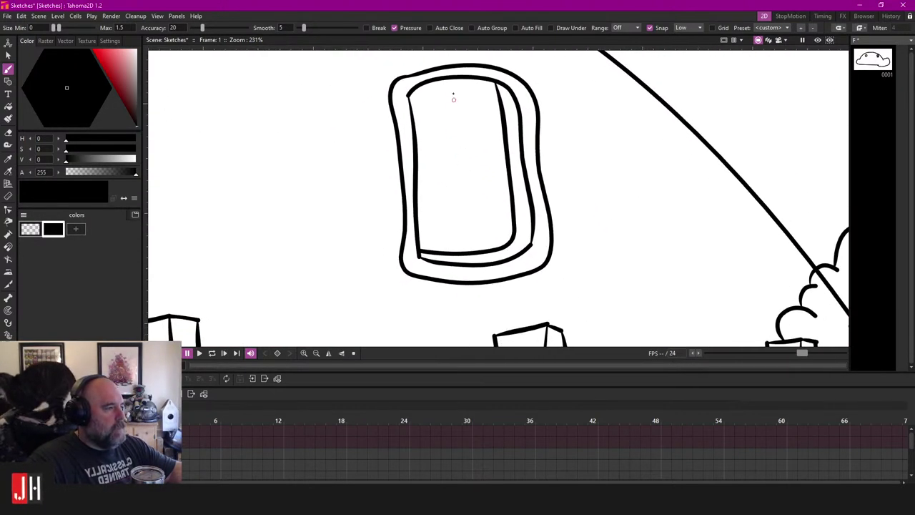
pyautogui.moveTo(454, 78); pyautogui.dragTo(468, 251)
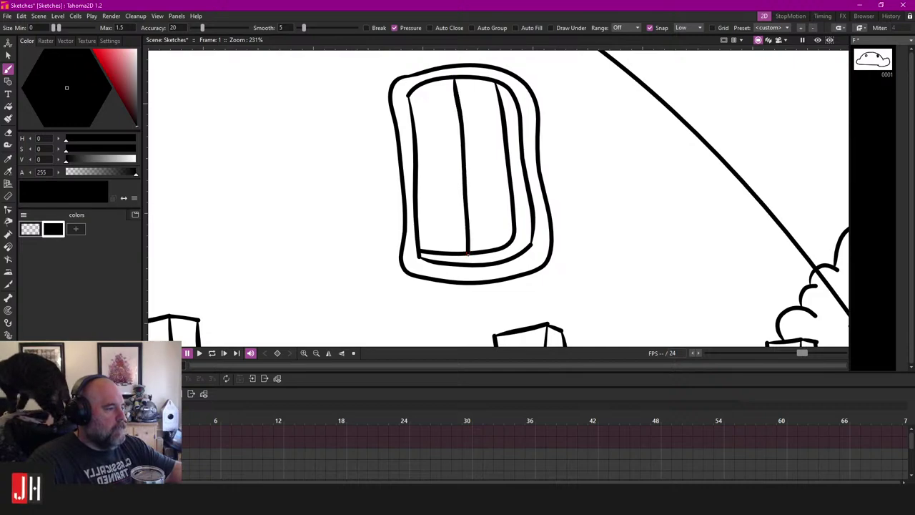
pyautogui.moveTo(417, 144); pyautogui.dragTo(509, 135)
pyautogui.moveTo(417, 206); pyautogui.dragTo(513, 198)
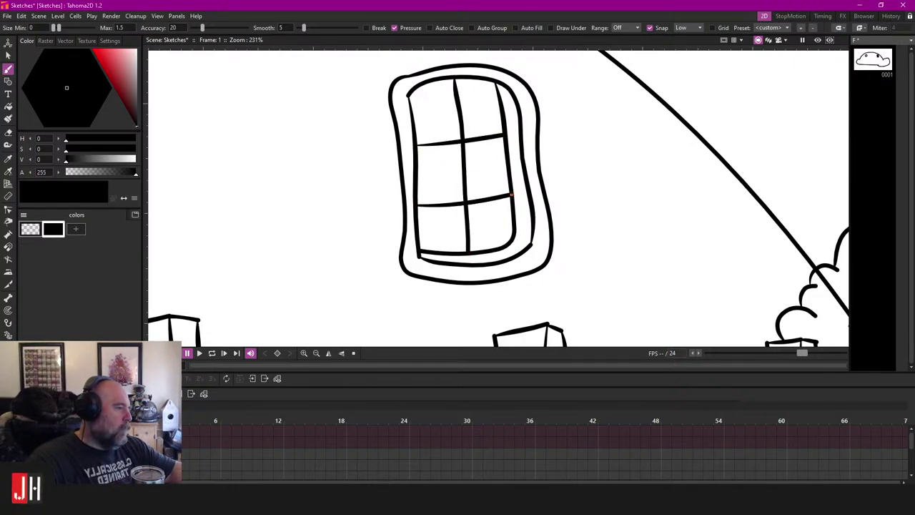
# Step: Draw a smaller closed circle inside the round window outline to form its frame
pyautogui.scroll(-8, 495, 200)
pyautogui.scroll(7, 371, 153)
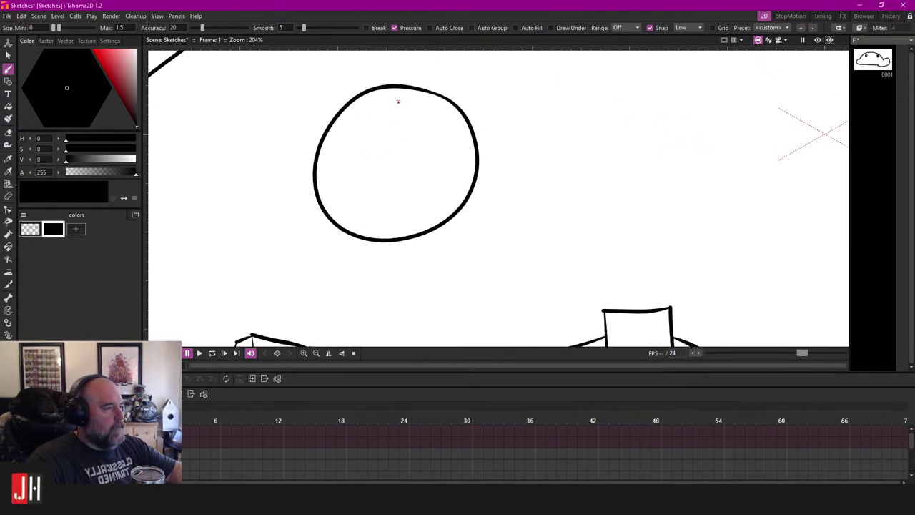
pyautogui.moveTo(368, 102)
pyautogui.mouseDown()
pyautogui.moveTo(340, 131)
pyautogui.moveTo(332, 168)
pyautogui.mouseUp()
pyautogui.hotkey('ctrl', 'z')
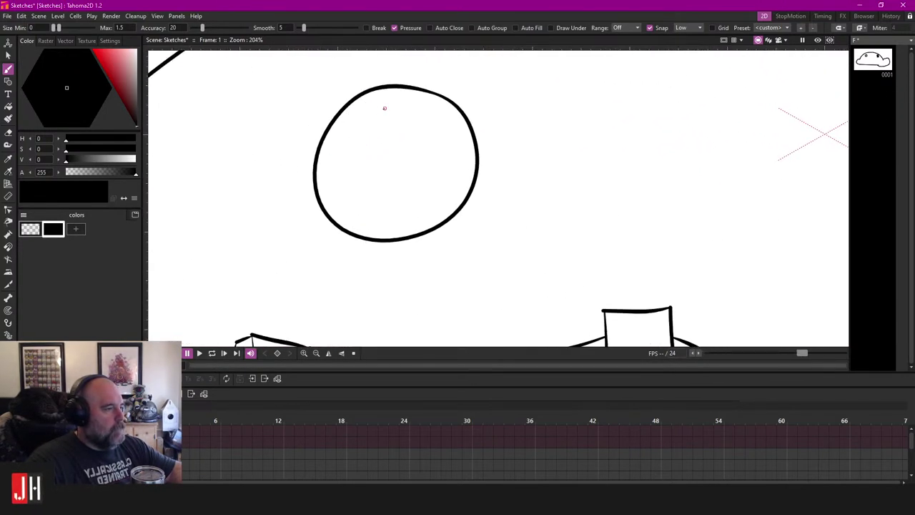
pyautogui.moveTo(384, 109)
pyautogui.mouseDown()
pyautogui.moveTo(341, 135)
pyautogui.moveTo(331, 187)
pyautogui.moveTo(343, 207)
pyautogui.moveTo(394, 219)
pyautogui.moveTo(445, 198)
pyautogui.moveTo(464, 154)
pyautogui.moveTo(449, 118)
pyautogui.moveTo(384, 107)
pyautogui.mouseUp()
pyautogui.scroll(-2, 402, 124)
# Step: Draw a curved depth line along the left inside edge of the round window's inner circle
pyautogui.scroll(3, 422, 167)
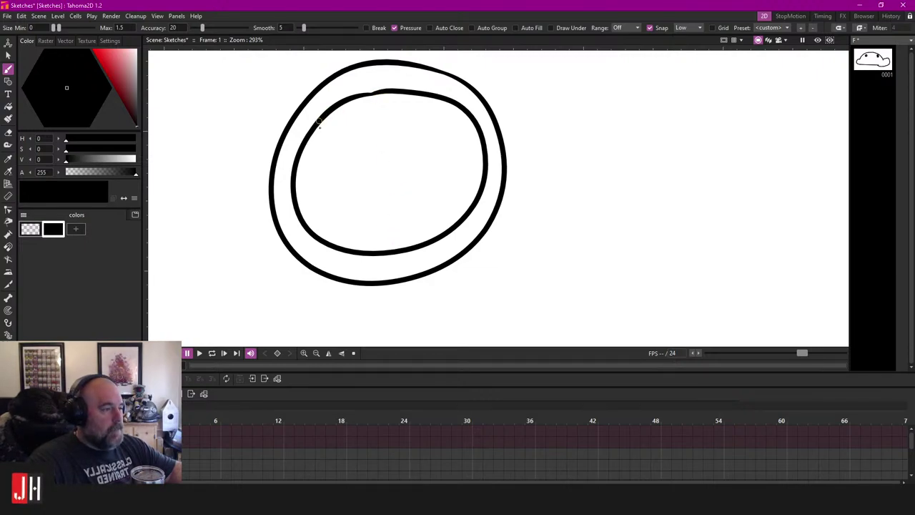
pyautogui.moveTo(325, 116)
pyautogui.mouseDown()
pyautogui.moveTo(313, 179)
pyautogui.moveTo(344, 249)
pyautogui.mouseUp()
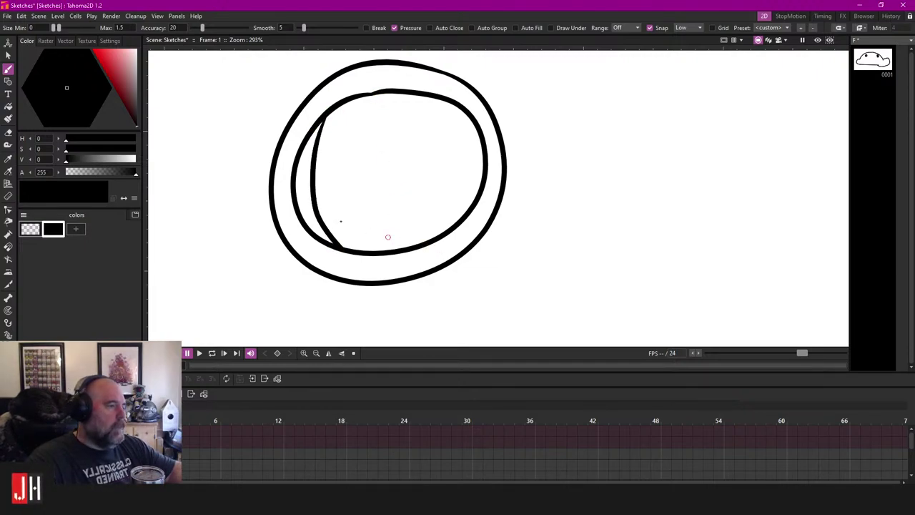
pyautogui.hotkey('ctrl', 'z')
pyautogui.moveTo(324, 116)
pyautogui.mouseDown()
pyautogui.moveTo(314, 140)
pyautogui.moveTo(318, 211)
pyautogui.moveTo(347, 250)
pyautogui.mouseUp()
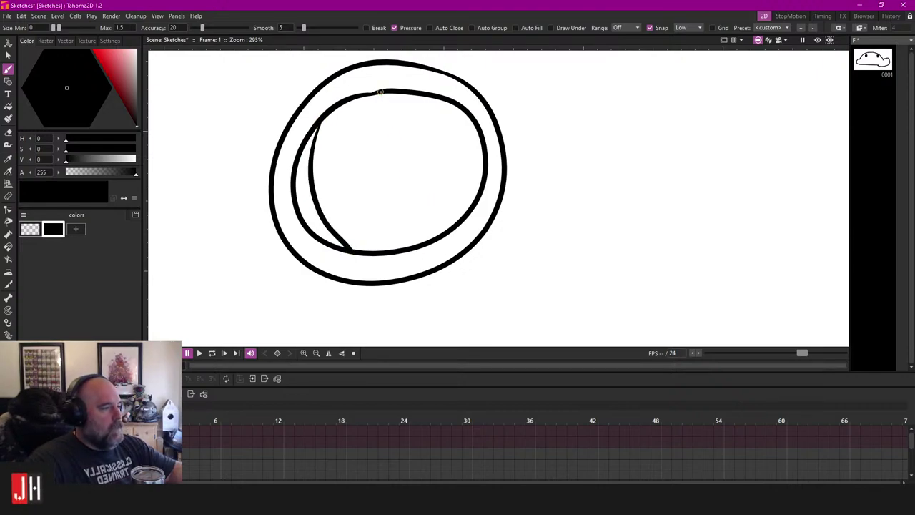
# Step: Divide the round window into four panes with one slanted vertical bar and one crossing horizontal bar
pyautogui.moveTo(380, 94); pyautogui.dragTo(399, 248)
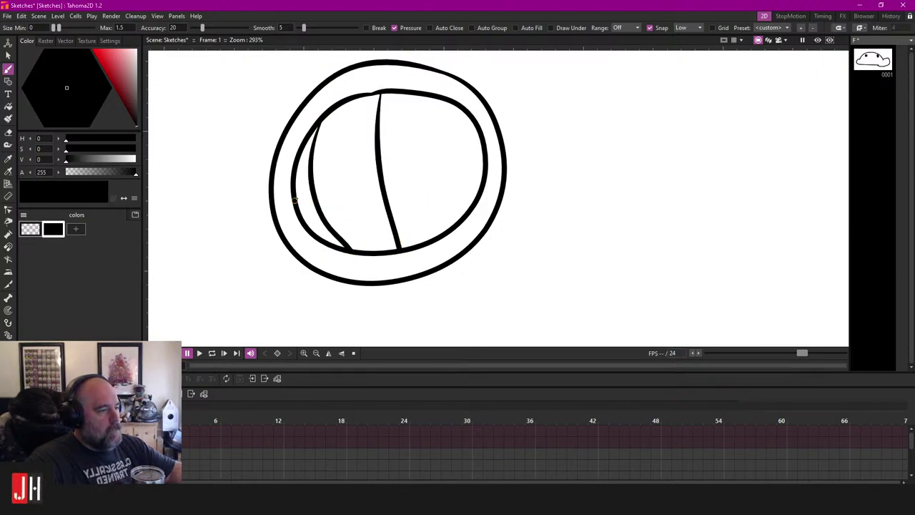
pyautogui.moveTo(296, 199); pyautogui.dragTo(477, 176)
pyautogui.hotkey('ctrl', 'z')
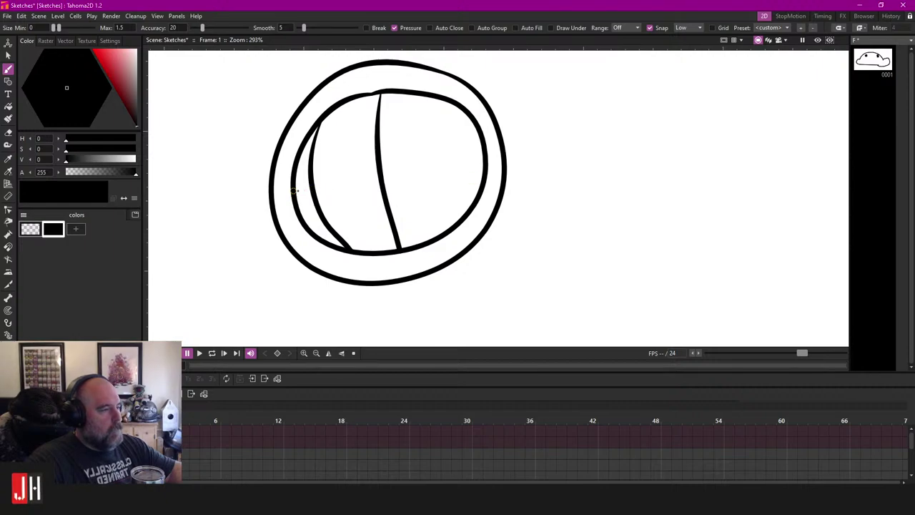
pyautogui.moveTo(292, 190)
pyautogui.mouseDown()
pyautogui.moveTo(487, 158)
pyautogui.moveTo(425, 232)
pyautogui.mouseUp()
# Step: Select the whole round window, move it slightly left and down on the dome, and return to the Brush tool
pyautogui.scroll(-5, 444, 214)
pyautogui.scroll(4, 459, 223)
pyautogui.press('s')
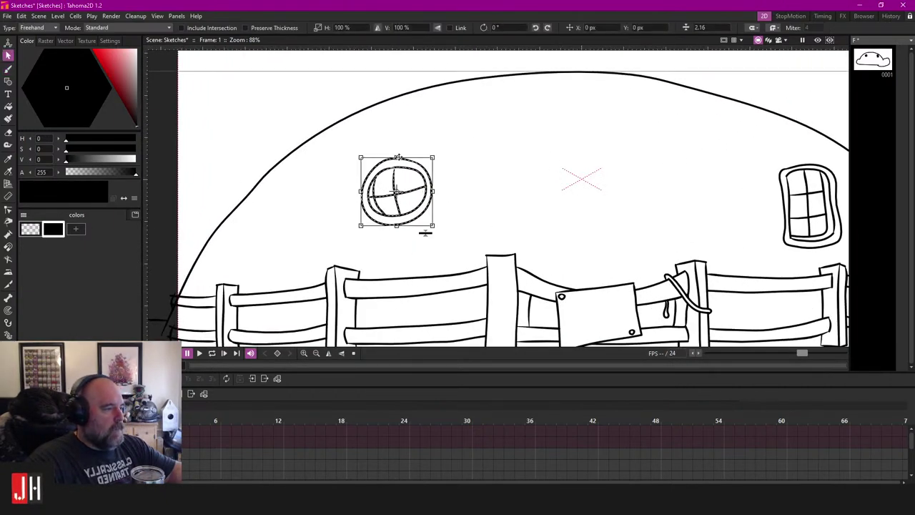
pyautogui.moveTo(413, 169); pyautogui.dragTo(313, 206)
pyautogui.scroll(-3, 410, 190)
pyautogui.scroll(2, 431, 162)
pyautogui.press('b')
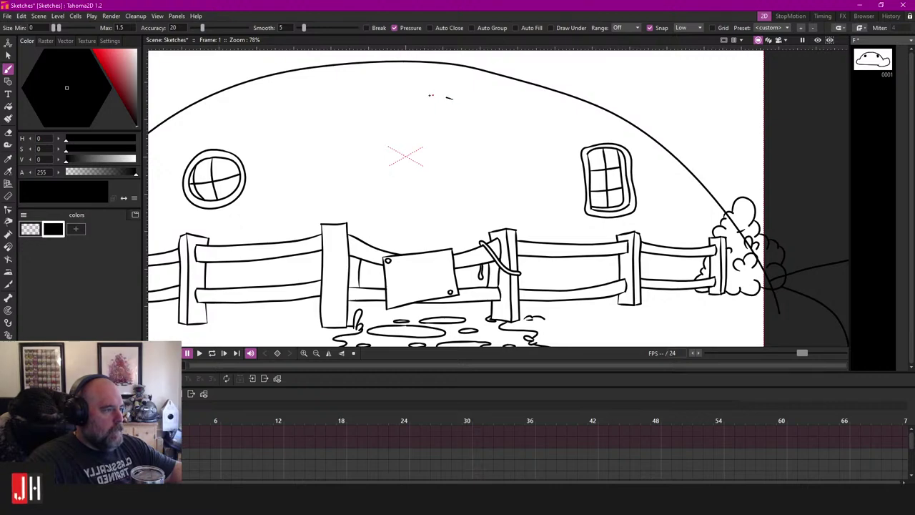
pyautogui.moveTo(431, 95); pyautogui.dragTo(365, 114)
pyautogui.hotkey('ctrl', 'z')
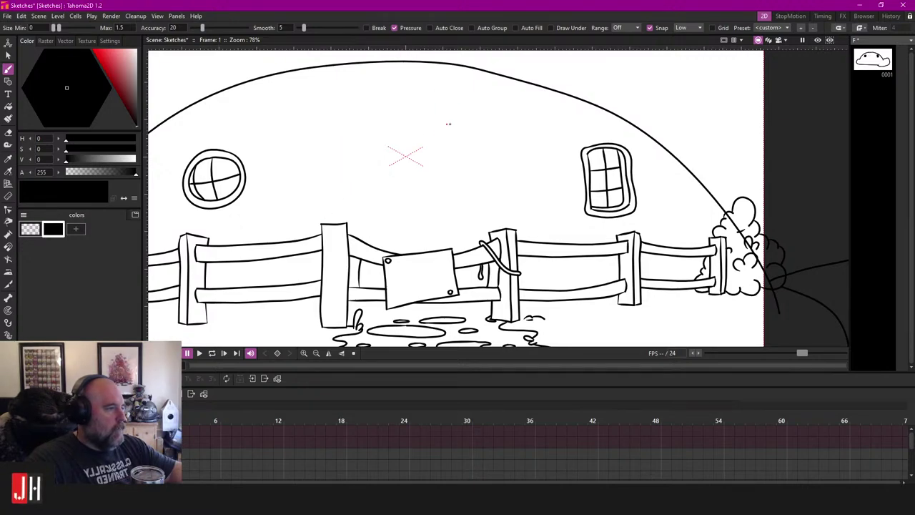
pyautogui.moveTo(458, 106)
pyautogui.mouseDown()
pyautogui.moveTo(360, 125)
pyautogui.moveTo(327, 221)
pyautogui.moveTo(412, 285)
pyautogui.moveTo(499, 266)
pyautogui.mouseUp()
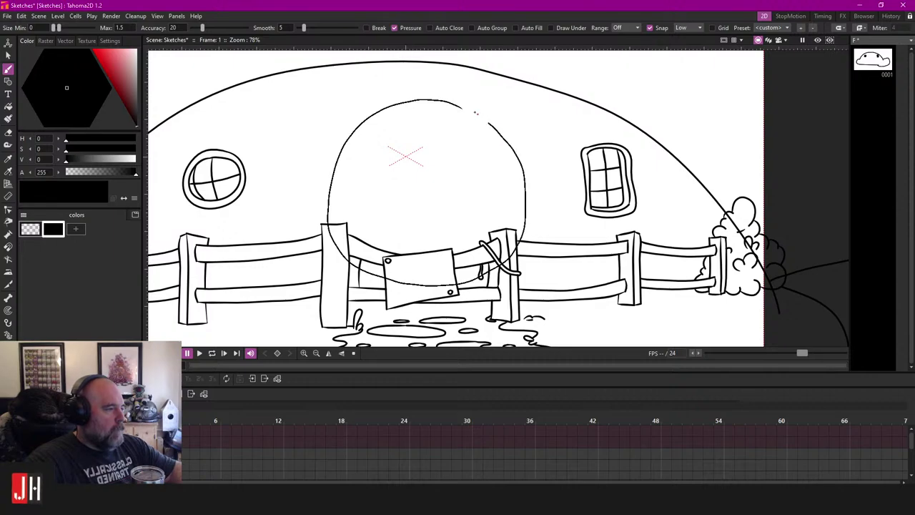
pyautogui.scroll(2, 460, 106)
pyautogui.hotkey('ctrl', 'z')
# Step: Draw a large closed circle in the middle of the dome, reaching down behind the gate sign between the two central posts
pyautogui.scroll(-3, 460, 105)
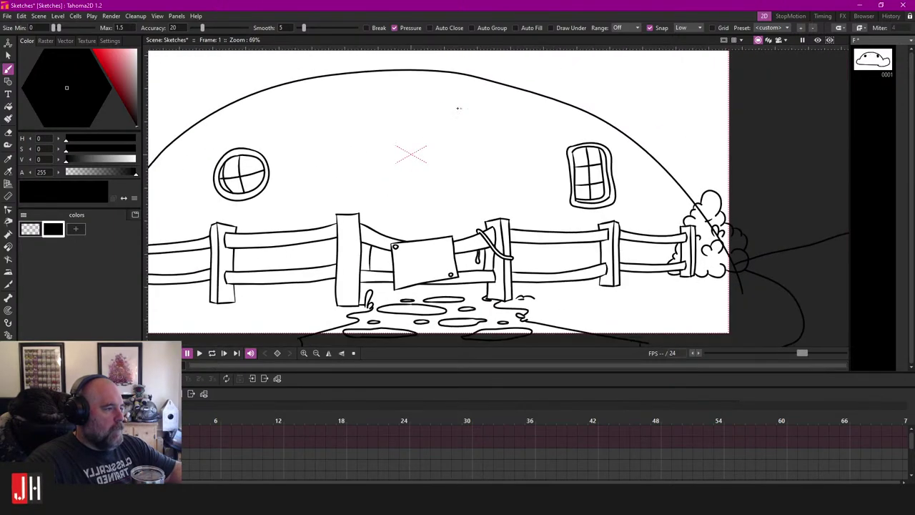
pyautogui.moveTo(459, 107)
pyautogui.mouseDown()
pyautogui.moveTo(361, 133)
pyautogui.moveTo(340, 184)
pyautogui.moveTo(346, 237)
pyautogui.moveTo(379, 260)
pyautogui.moveTo(450, 268)
pyautogui.moveTo(508, 216)
pyautogui.mouseUp()
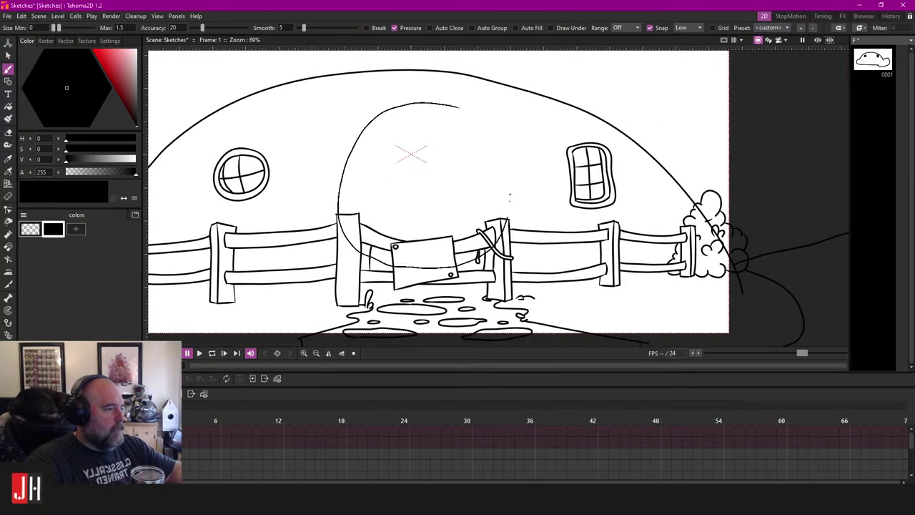
pyautogui.moveTo(470, 110); pyautogui.dragTo(409, 104)
# Step: Scale the large circle to 96.36 % vertically, tweak its upper-right corner, and move it by -5.66 px in X and 9.06 px in Y
pyautogui.scroll(2, 478, 124)
pyautogui.press('s')
pyautogui.click(474, 108)
pyautogui.moveTo(519, 105); pyautogui.dragTo(516, 107)
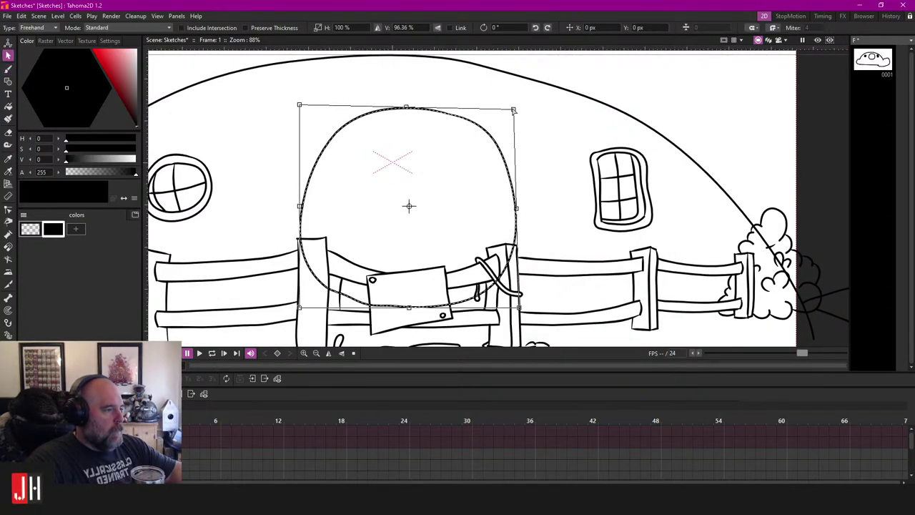
pyautogui.moveTo(505, 163); pyautogui.dragTo(502, 169)
pyautogui.scroll(-2, 500, 172)
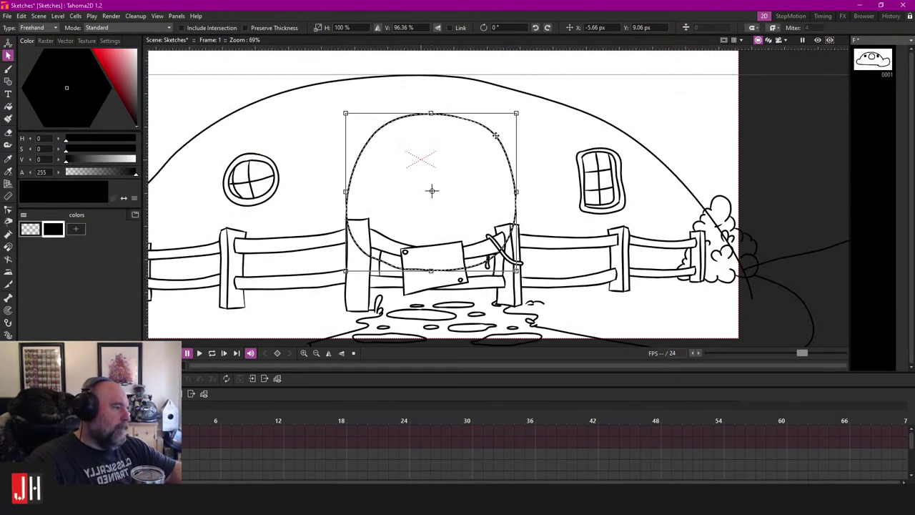
pyautogui.click(580, 100)
# Step: Adjust the control points and handles along the large circle's upper-right side to refine its curve
pyautogui.press('c')
pyautogui.scroll(2, 491, 140)
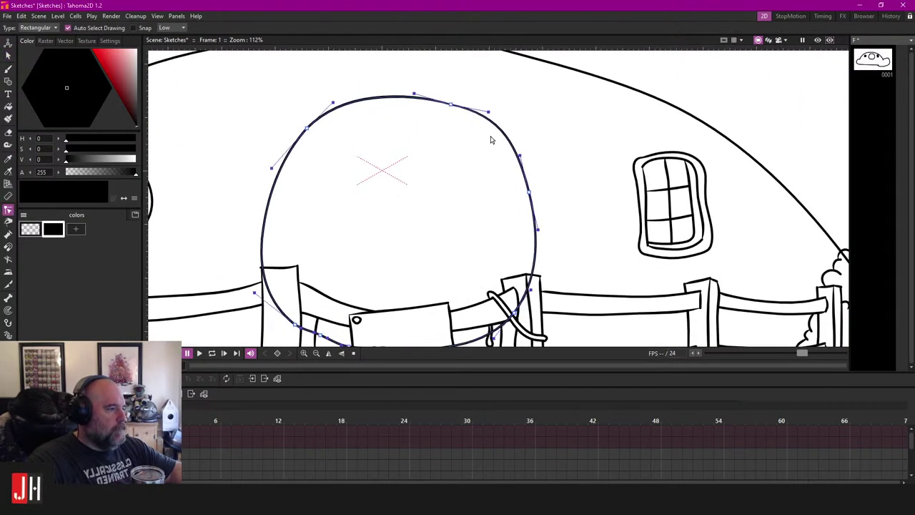
pyautogui.moveTo(488, 111); pyautogui.dragTo(487, 118)
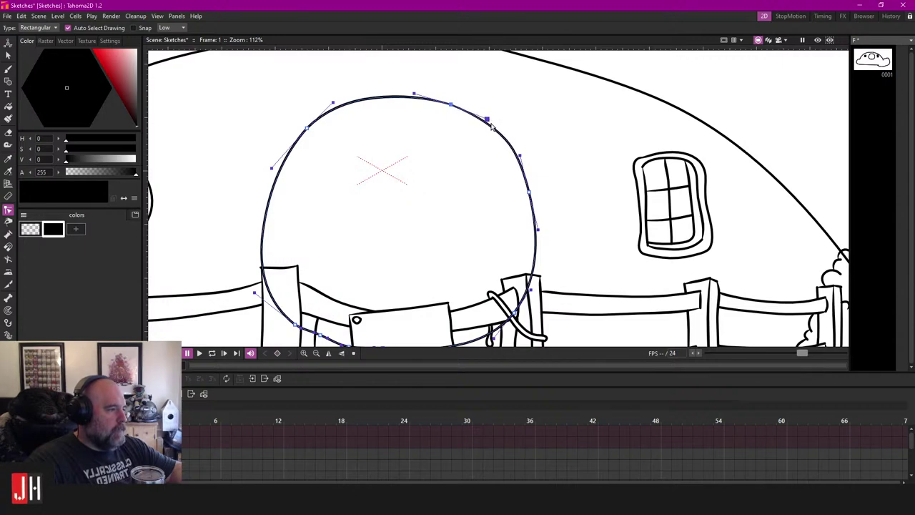
pyautogui.moveTo(519, 155); pyautogui.dragTo(521, 157)
pyautogui.moveTo(529, 191); pyautogui.dragTo(531, 190)
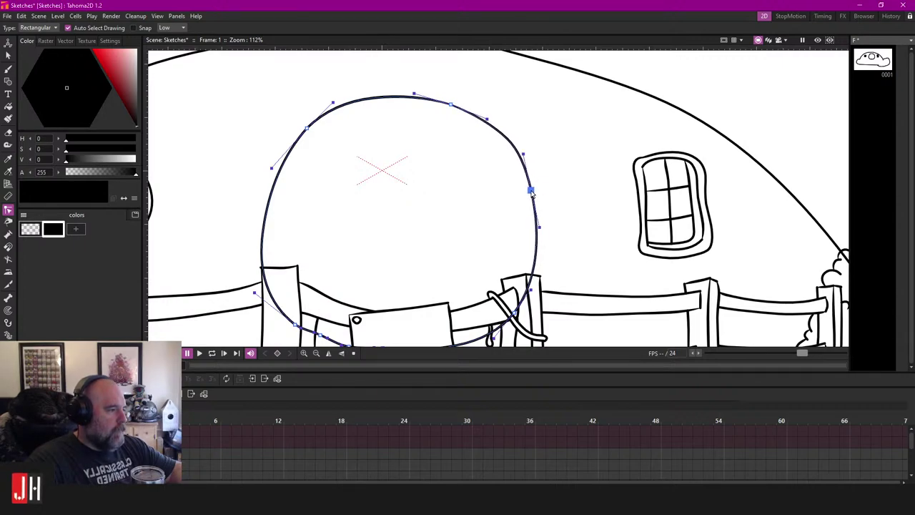
# Step: Adjust the large circle's lower-left and bottom control points to even out its curve behind the fence
pyautogui.scroll(1, 329, 179)
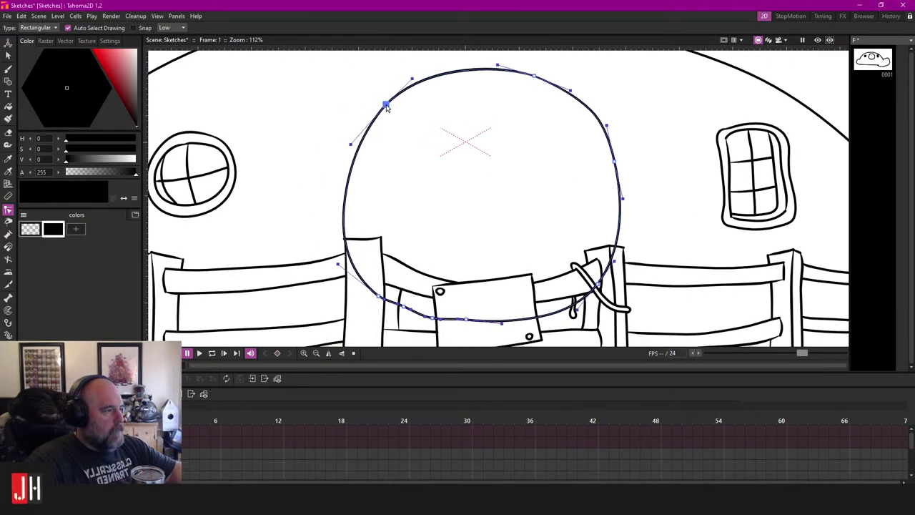
pyautogui.moveTo(373, 279); pyautogui.dragTo(370, 267)
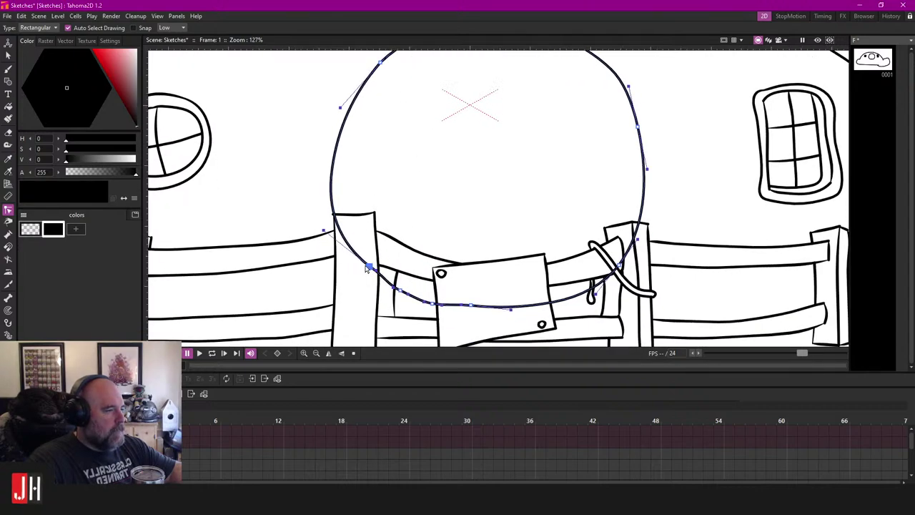
pyautogui.moveTo(324, 232); pyautogui.dragTo(333, 223)
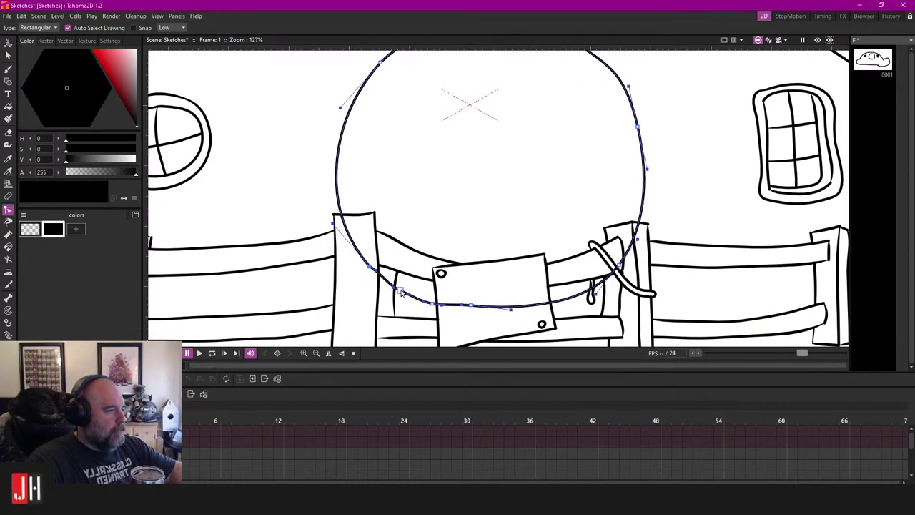
pyautogui.moveTo(470, 306); pyautogui.dragTo(472, 310)
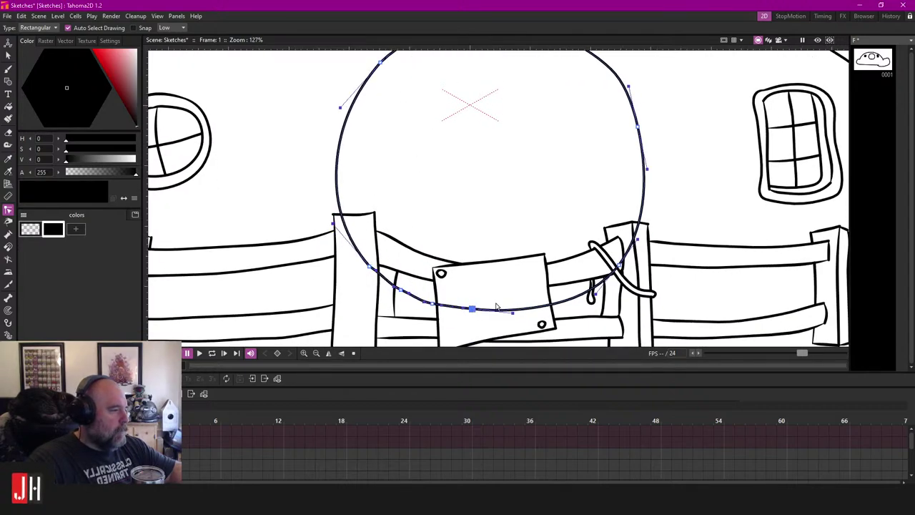
pyautogui.click(660, 176)
pyautogui.scroll(-9, 571, 243)
pyautogui.moveTo(580, 228); pyautogui.dragTo(516, 211)
pyautogui.scroll(5, 516, 209)
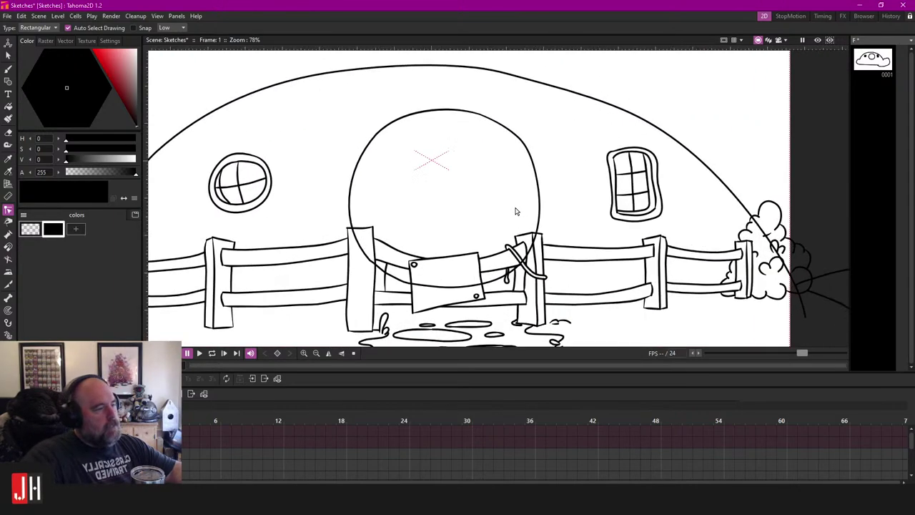
# Step: Duplicate the large circle, scale the copy to 85.99 % and move it by 14.05 px in X and 53.64 px in Y inside the original
pyautogui.press('s')
pyautogui.click(508, 135)
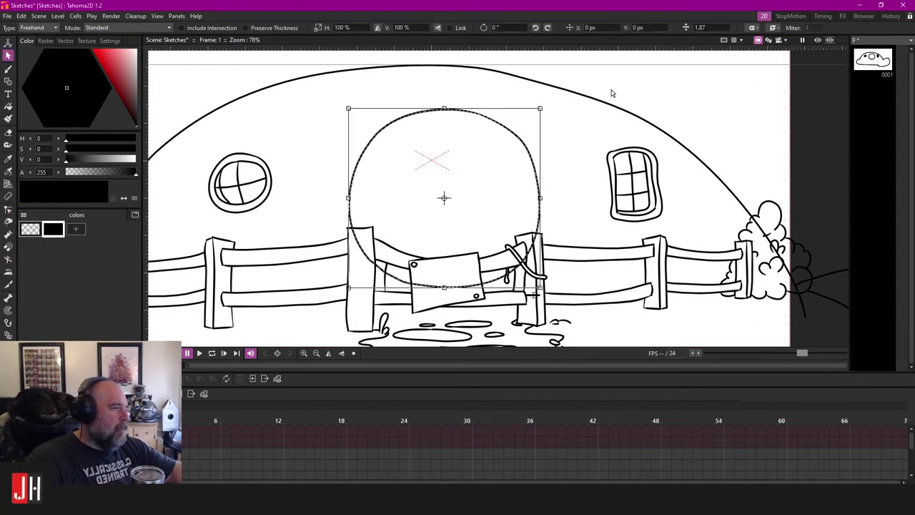
pyautogui.click(611, 93)
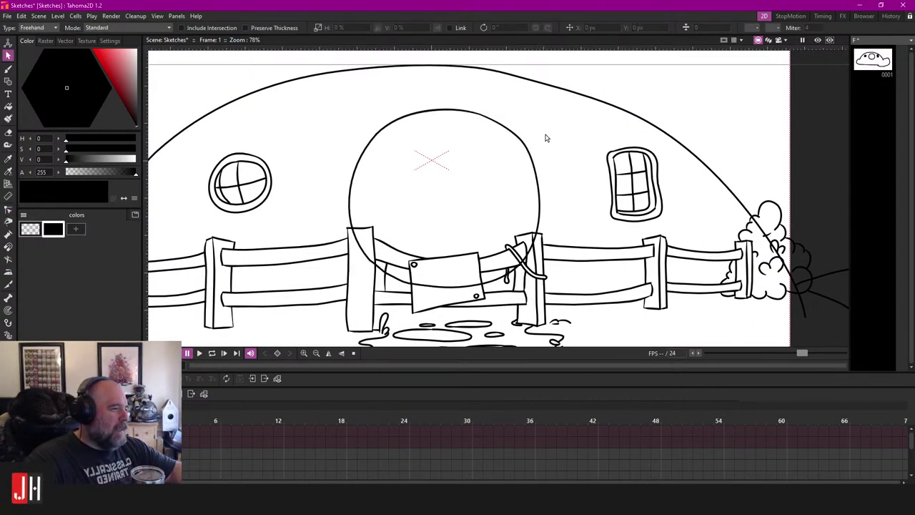
pyautogui.click(499, 125)
pyautogui.moveTo(499, 126)
pyautogui.mouseDown()
pyautogui.moveTo(528, 143)
pyautogui.moveTo(503, 139)
pyautogui.moveTo(523, 125)
pyautogui.moveTo(496, 135)
pyautogui.mouseUp()
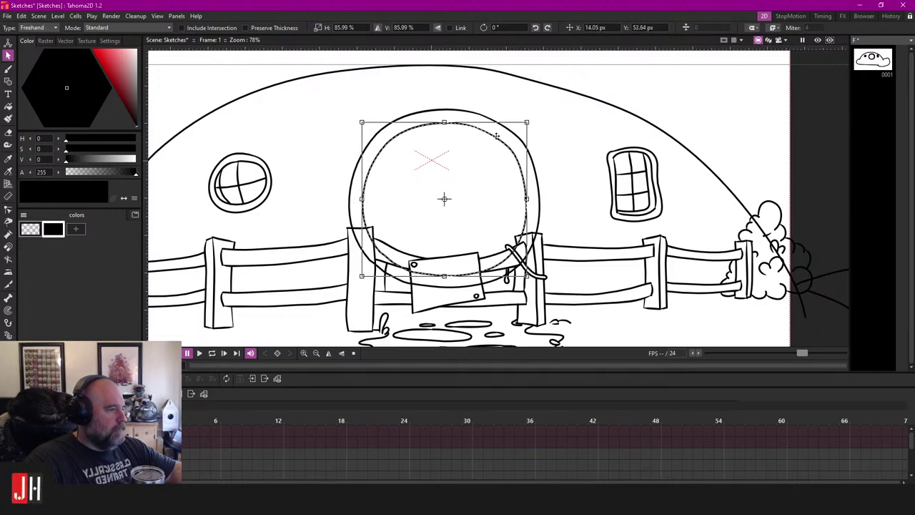
pyautogui.click(586, 106)
# Step: Compare the line thickness of both large circles and set the inner circle's thickness to 1.8
pyautogui.scroll(2, 514, 143)
pyautogui.click(524, 135)
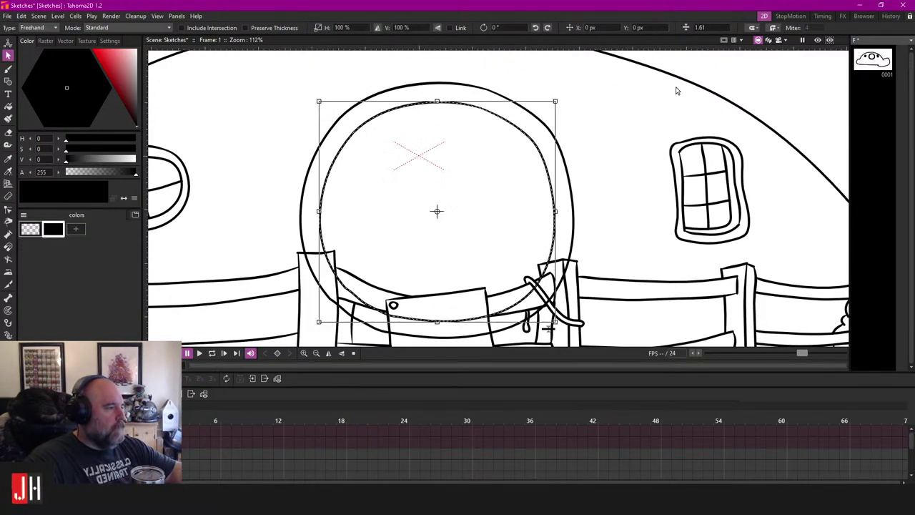
pyautogui.click(576, 86)
pyautogui.click(515, 105)
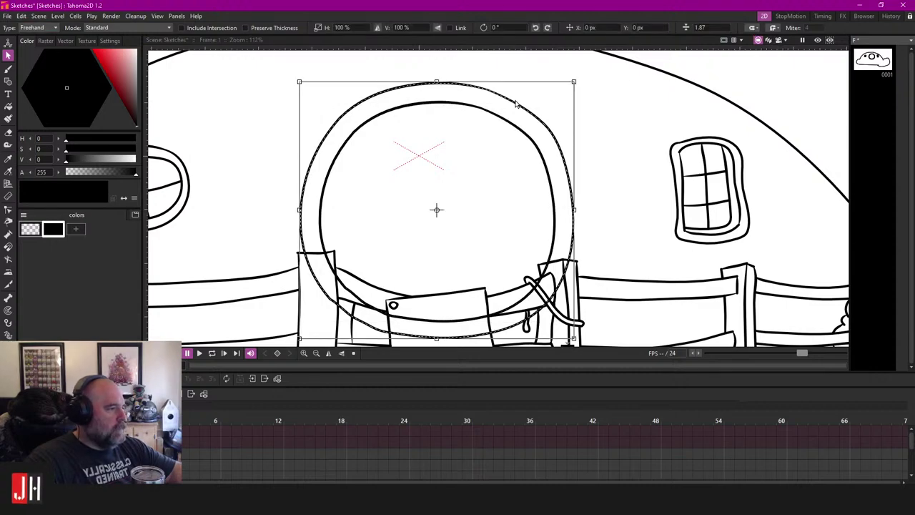
pyautogui.click(509, 123)
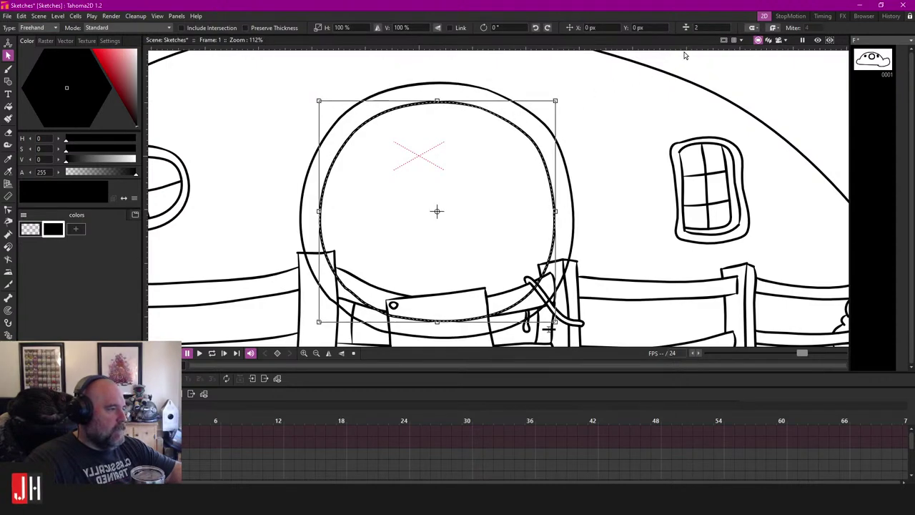
pyautogui.write('1.8')
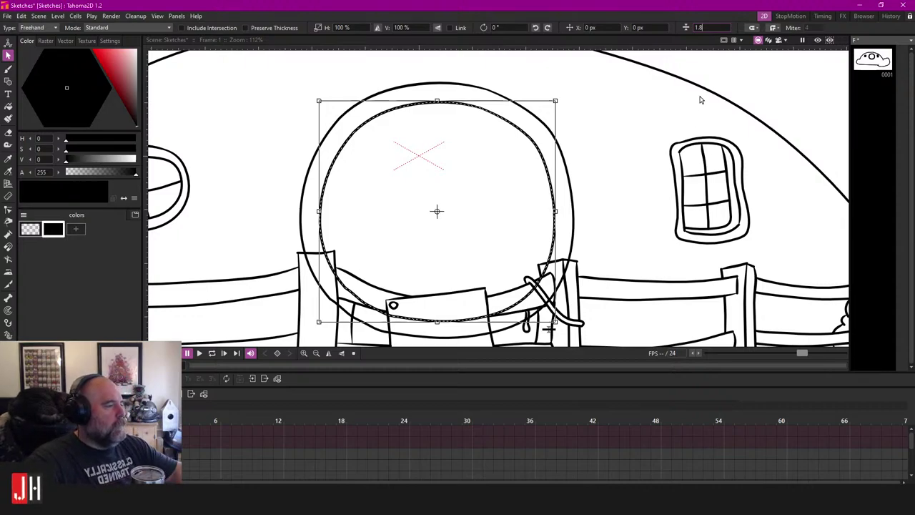
pyautogui.click(713, 67)
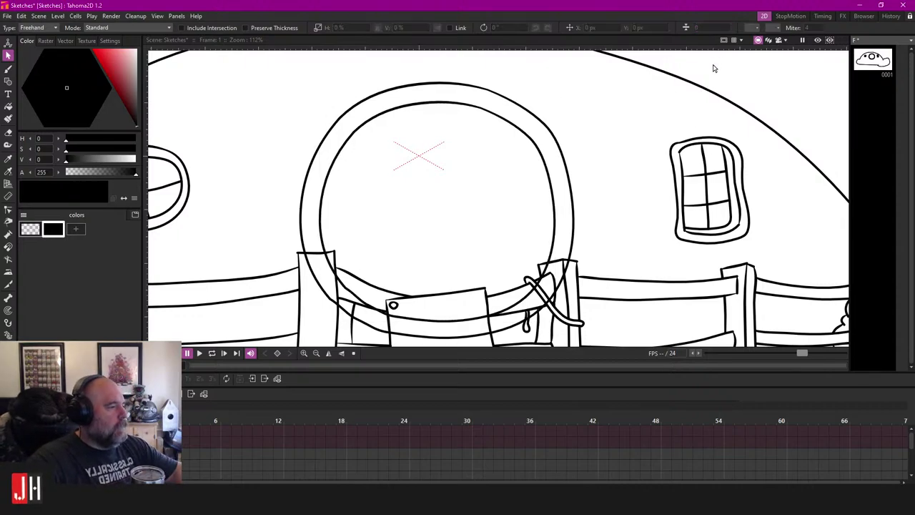
# Step: Examine the whole house drawing, viewing the dome and its round opening with and without the fence
pyautogui.scroll(-3, 556, 188)
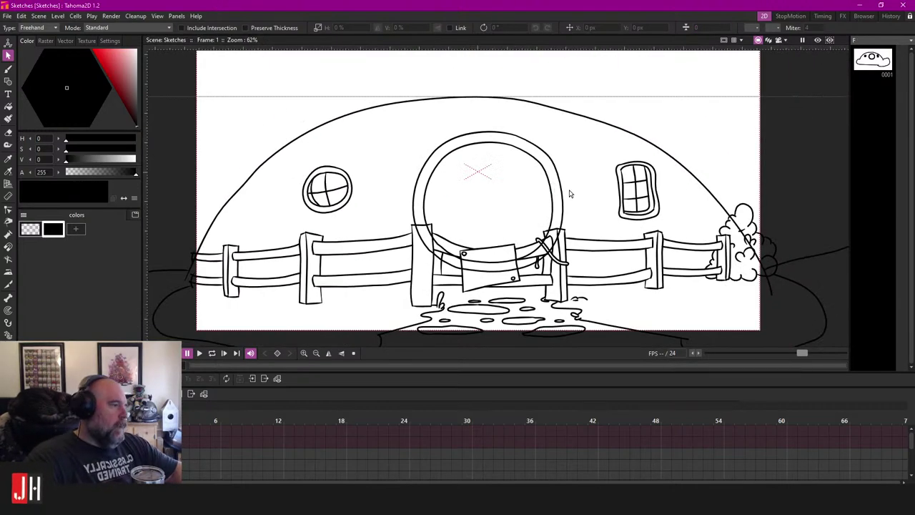
pyautogui.scroll(-2, 572, 195)
pyautogui.scroll(1, 572, 196)
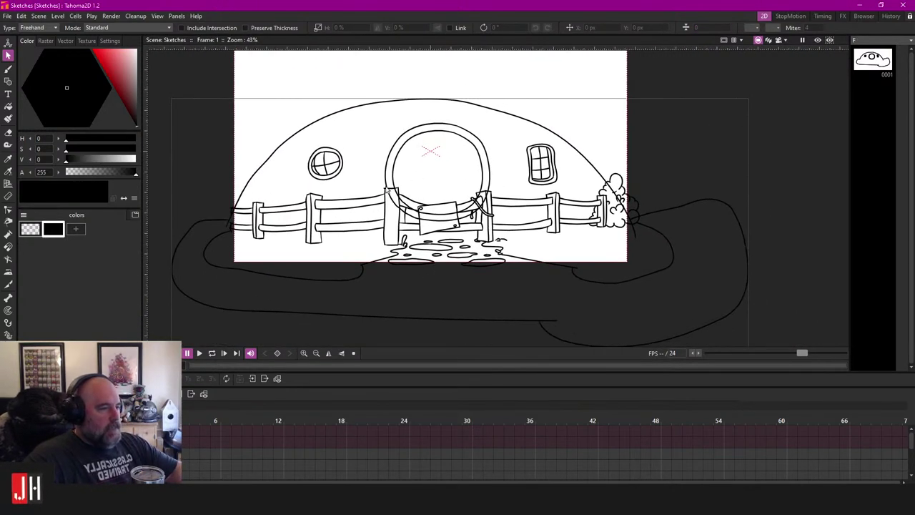
pyautogui.hotkey('ctrl', 'z')
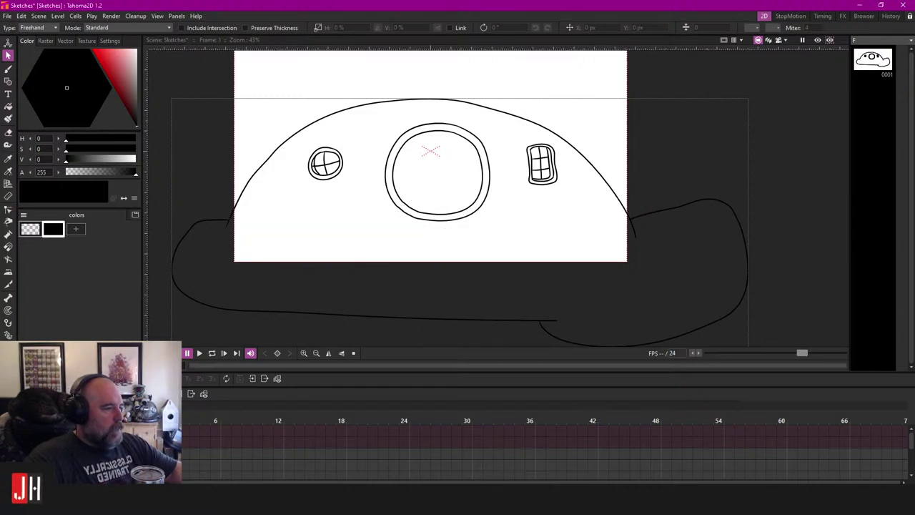
pyautogui.hotkey('ctrl', 'y')
pyautogui.scroll(2, 379, 191)
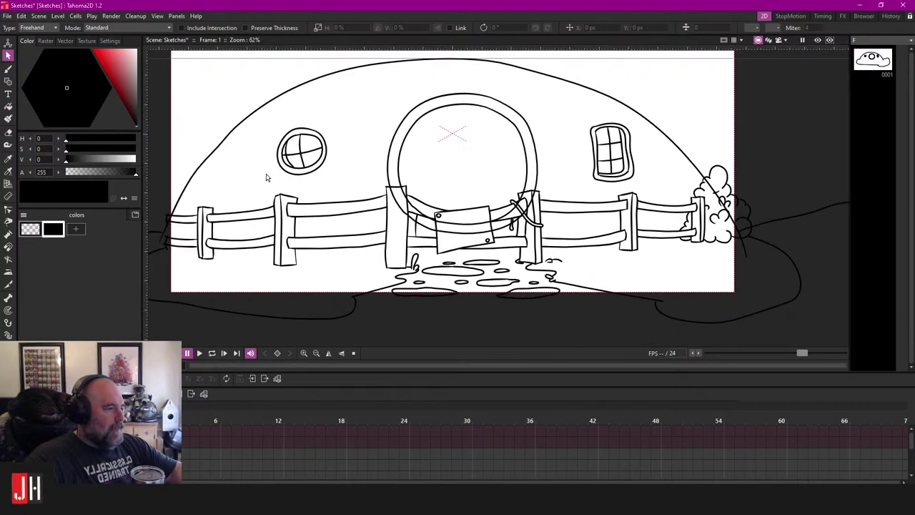
pyautogui.scroll(1, 266, 178)
pyautogui.moveTo(409, 123); pyautogui.dragTo(381, 147)
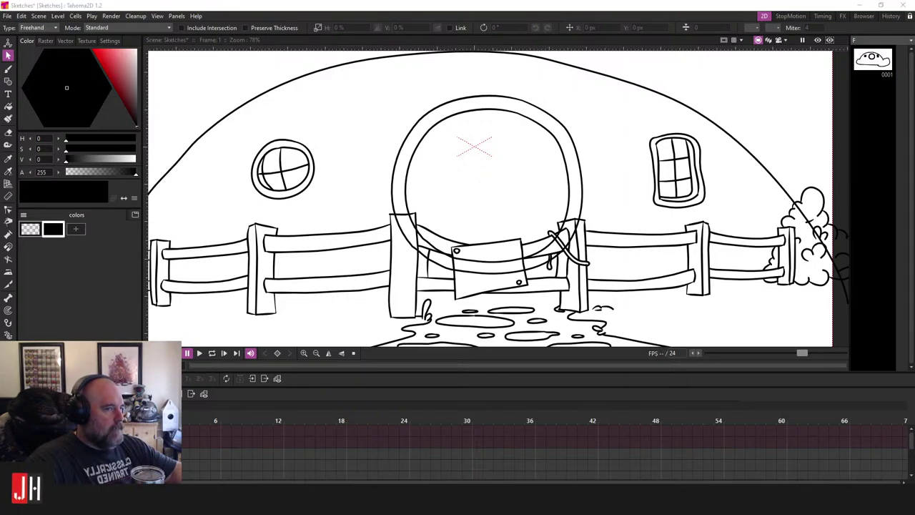
pyautogui.scroll(-3, 515, 203)
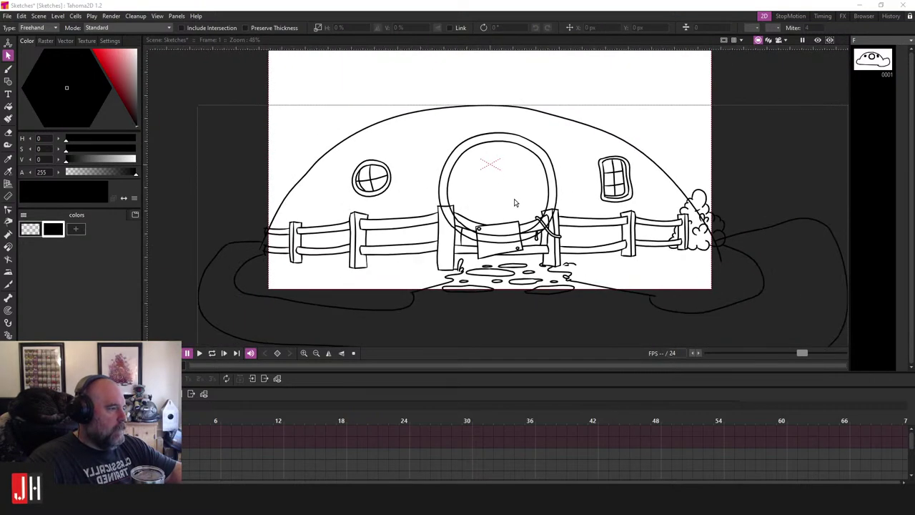
pyautogui.scroll(2, 500, 201)
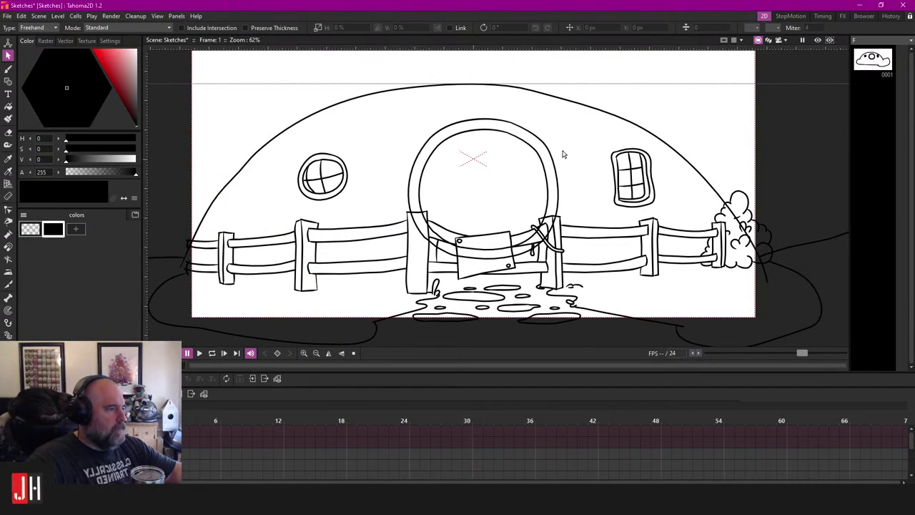
pyautogui.scroll(3, 468, 211)
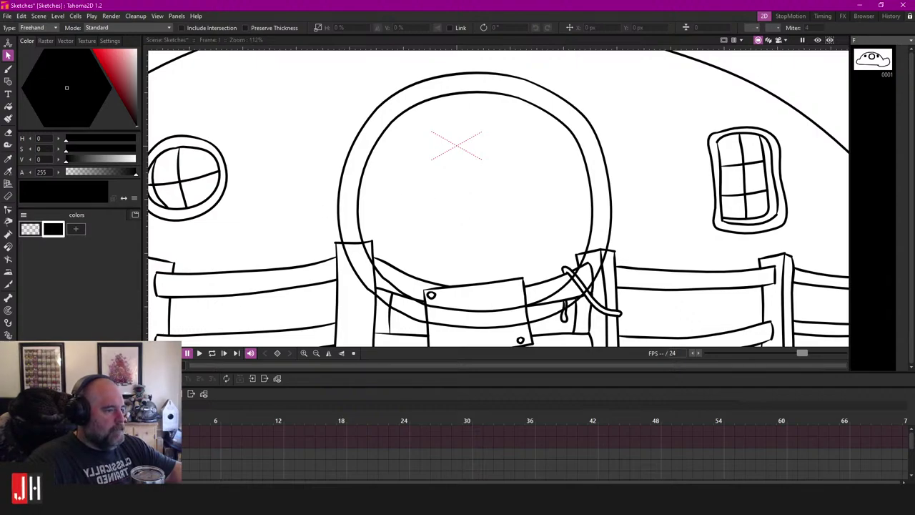
# Step: Draw a small closed circle with the Brush tool near the centre of the round door, as its doorknob
pyautogui.press('b')
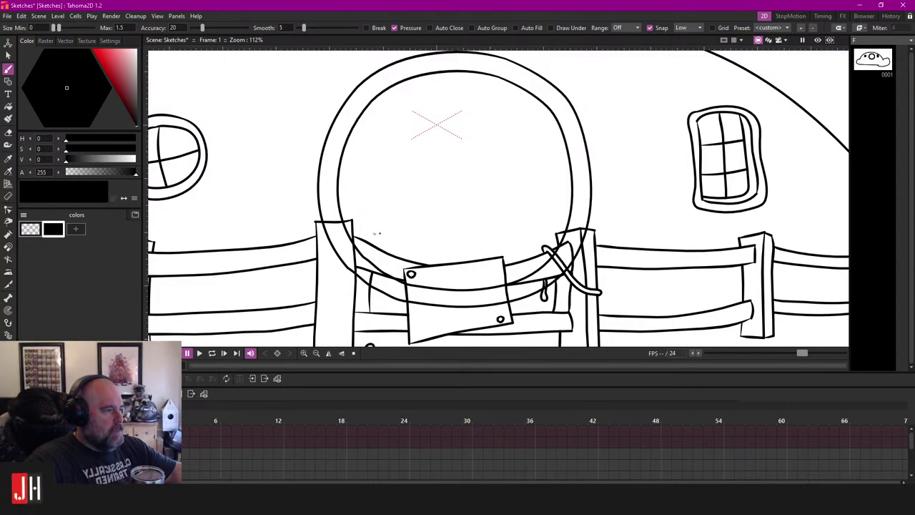
pyautogui.scroll(4, 572, 213)
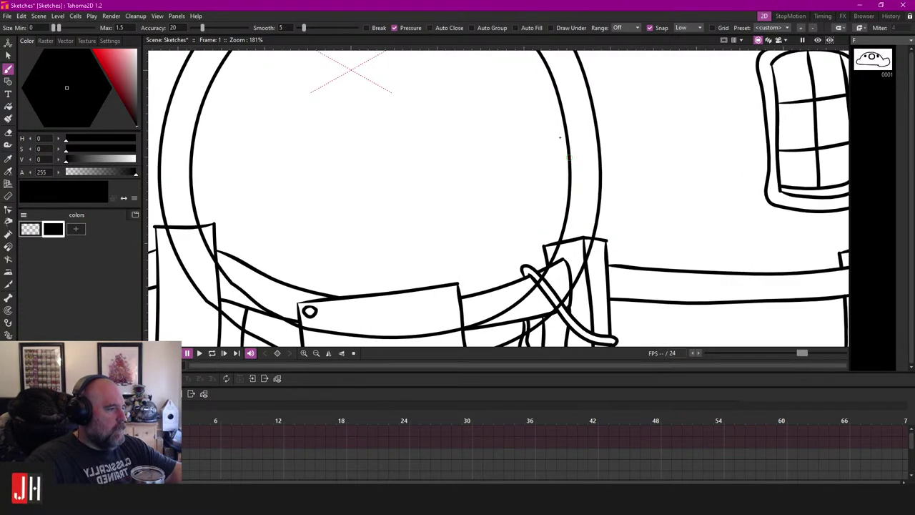
pyautogui.moveTo(544, 116); pyautogui.dragTo(546, 171)
pyautogui.hotkey('ctrl', 'z')
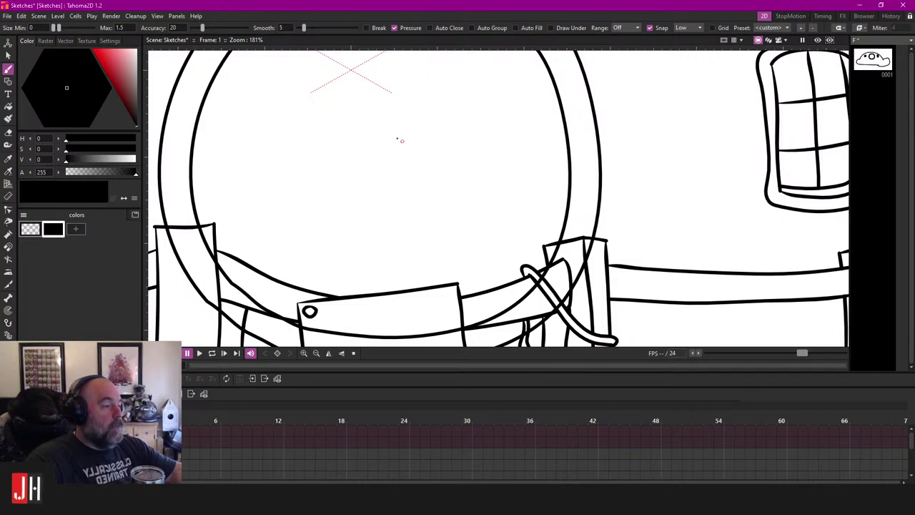
pyautogui.moveTo(391, 140)
pyautogui.mouseDown()
pyautogui.moveTo(390, 163)
pyautogui.moveTo(402, 148)
pyautogui.moveTo(393, 140)
pyautogui.moveTo(373, 164)
pyautogui.moveTo(389, 168)
pyautogui.moveTo(403, 165)
pyautogui.moveTo(390, 137)
pyautogui.mouseUp()
pyautogui.hotkey('ctrl', 'z')
pyautogui.scroll(-4, 409, 168)
pyautogui.scroll(1, 410, 172)
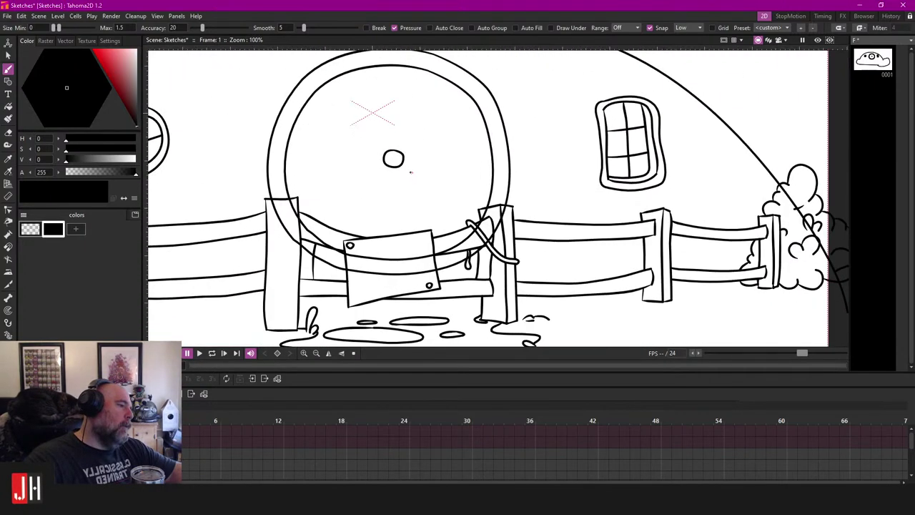
# Step: Move the small doorknob circle by -1.3 px in X and -4.34 px in Y
pyautogui.scroll(2, 410, 171)
pyautogui.scroll(3, 389, 142)
pyautogui.press('s')
pyautogui.click(386, 151)
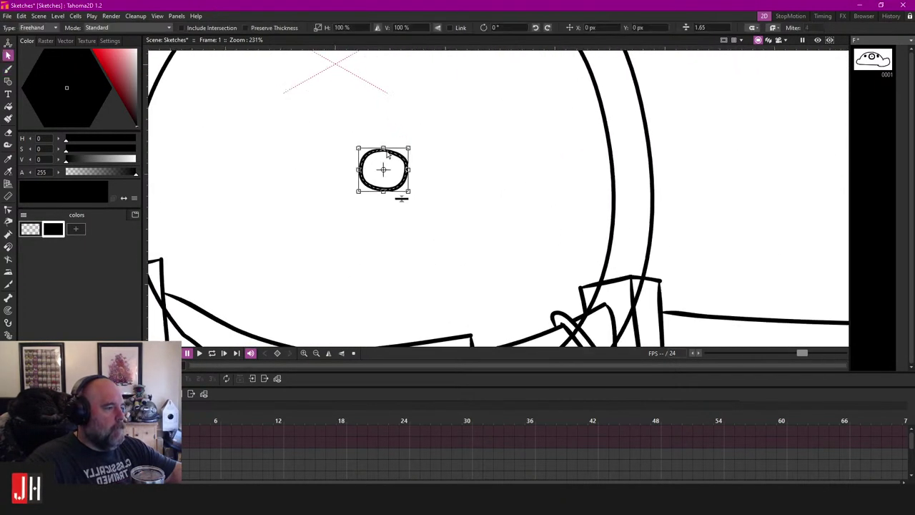
pyautogui.moveTo(396, 153); pyautogui.dragTo(393, 146)
pyautogui.scroll(-11, 393, 165)
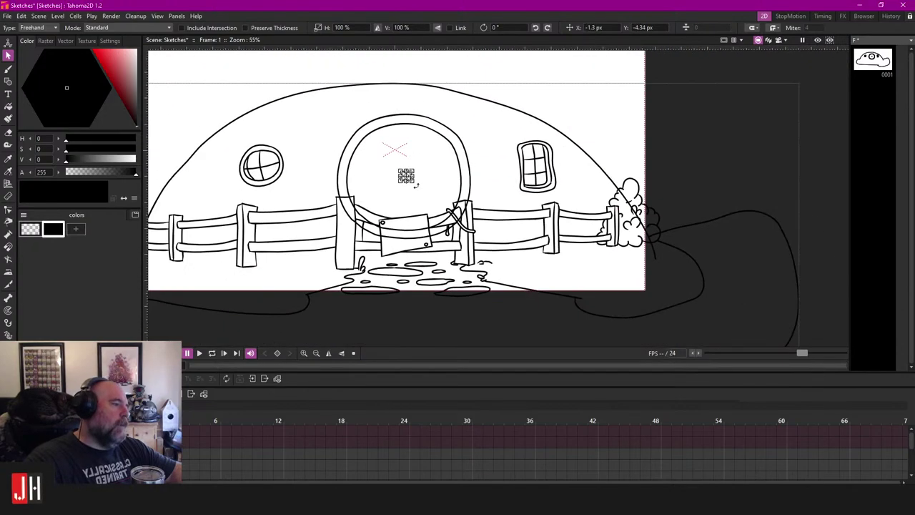
pyautogui.scroll(6, 412, 176)
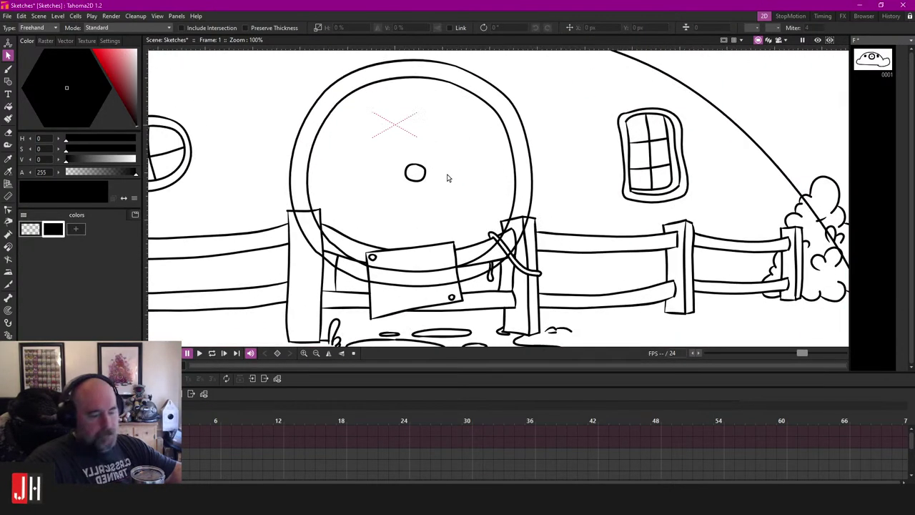
# Step: Scale both large circles and the doorknob circle together to 96.05 %, and move them up slightly on the dome
pyautogui.press('b')
pyautogui.scroll(-3, 433, 175)
pyautogui.press('s')
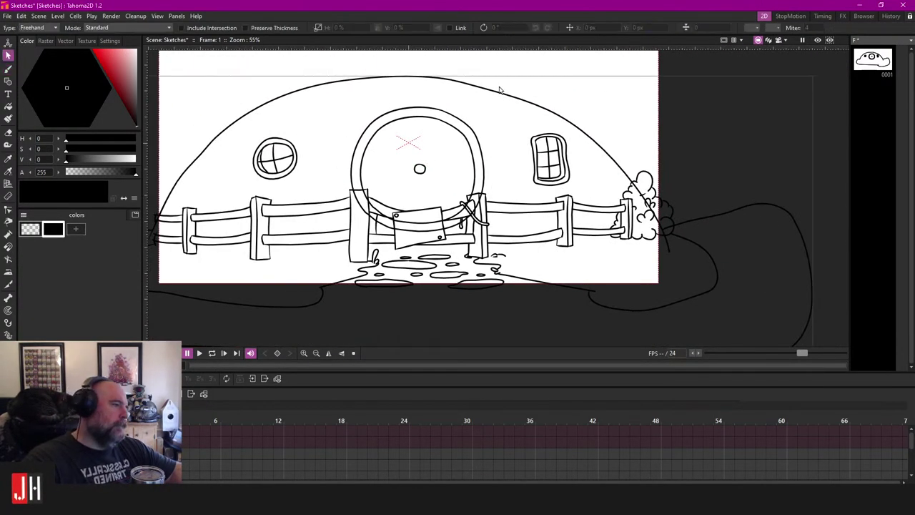
pyautogui.scroll(1, 499, 101)
pyautogui.moveTo(475, 89)
pyautogui.mouseDown()
pyautogui.moveTo(365, 98)
pyautogui.moveTo(306, 228)
pyautogui.moveTo(461, 284)
pyautogui.moveTo(382, 71)
pyautogui.moveTo(498, 114)
pyautogui.mouseUp()
pyautogui.scroll(2, 434, 178)
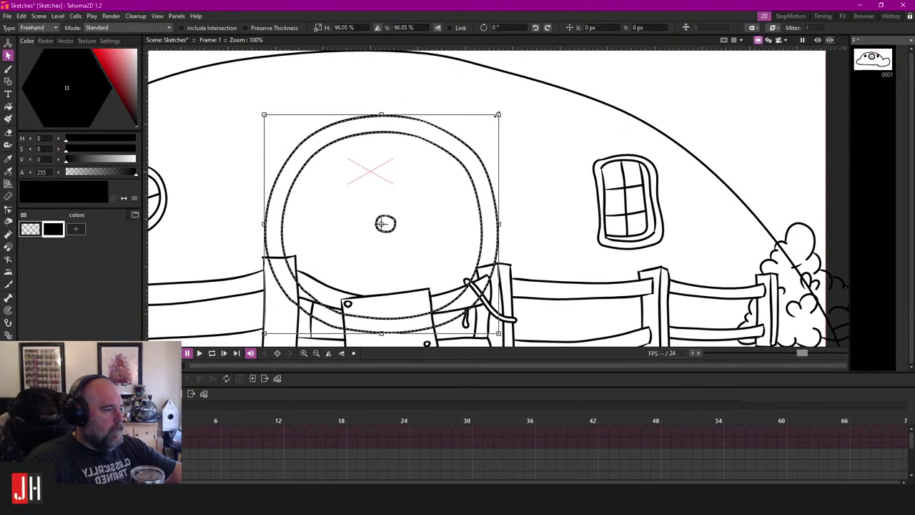
pyautogui.moveTo(477, 156); pyautogui.dragTo(476, 133)
pyautogui.click(639, 83)
pyautogui.scroll(-2, 477, 183)
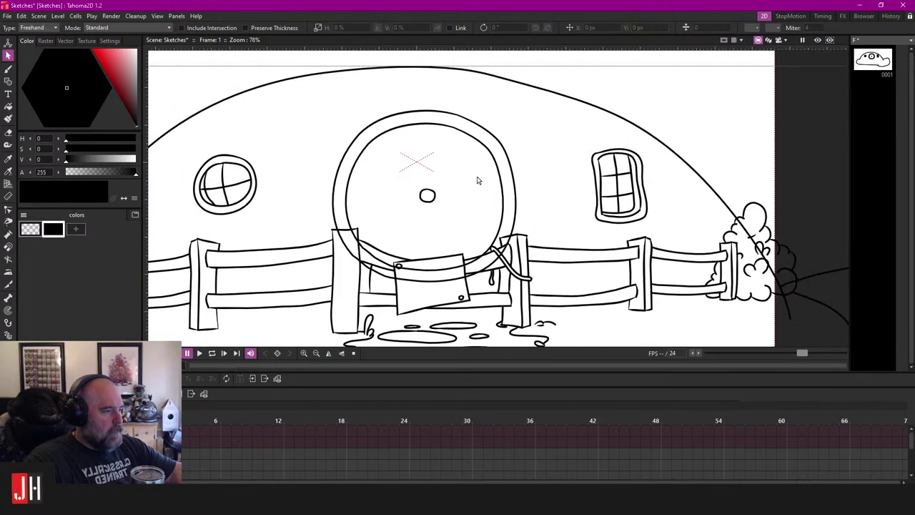
# Step: Set the line thickness of the doorknob circle, the inner circle and the outer circle to 1.8 each
pyautogui.click(429, 193)
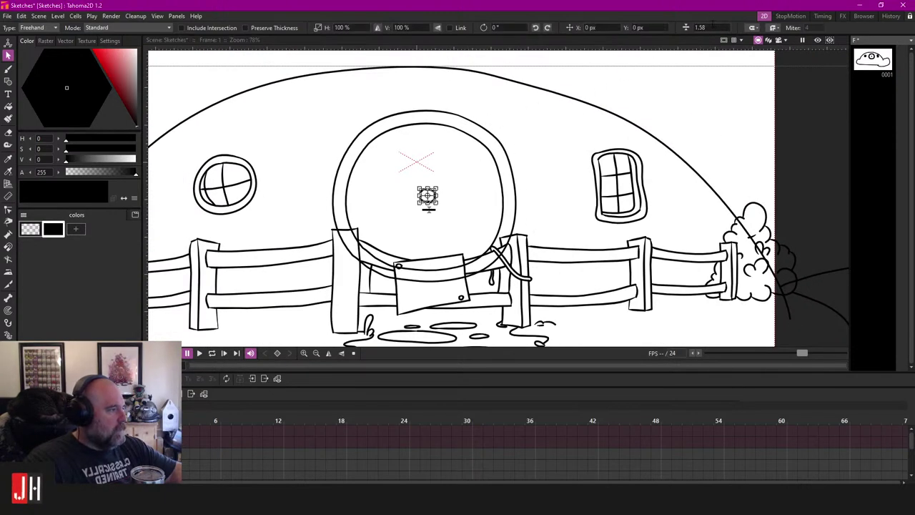
pyautogui.write('1.8')
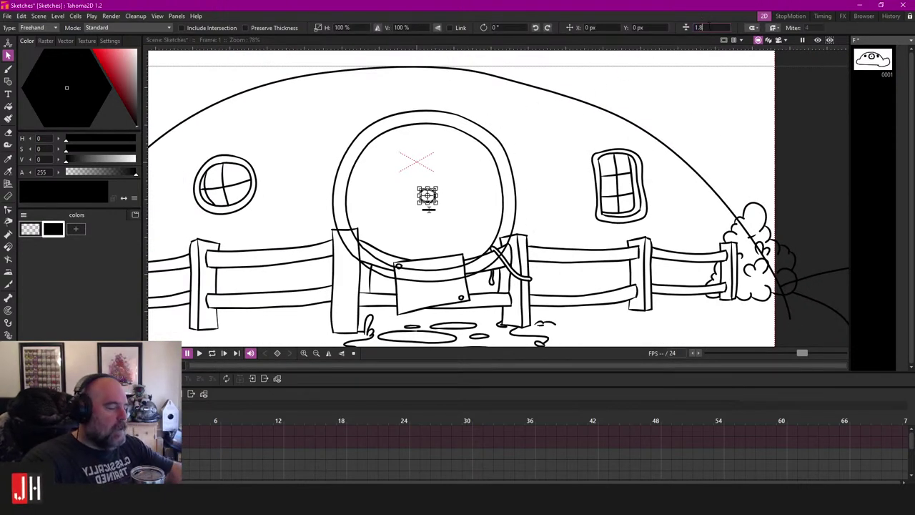
pyautogui.press('Return')
pyautogui.click(479, 146)
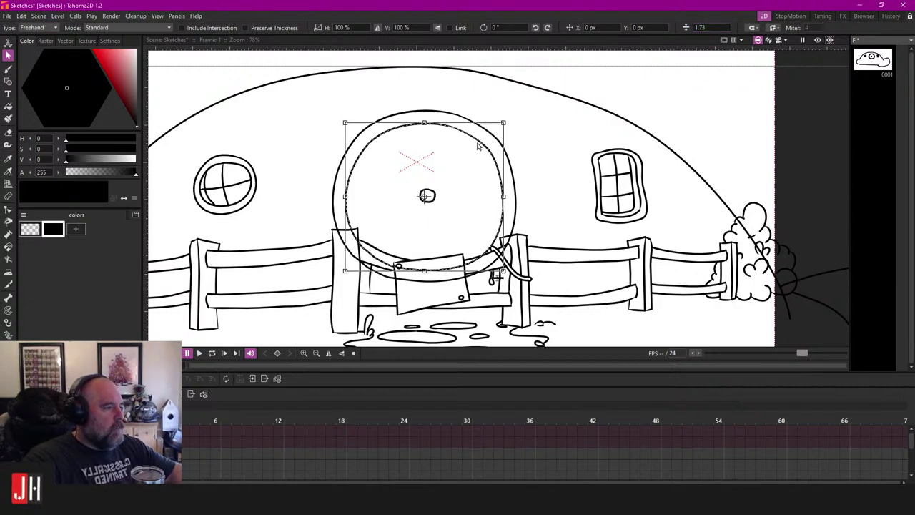
pyautogui.click(703, 28)
pyautogui.write('1')
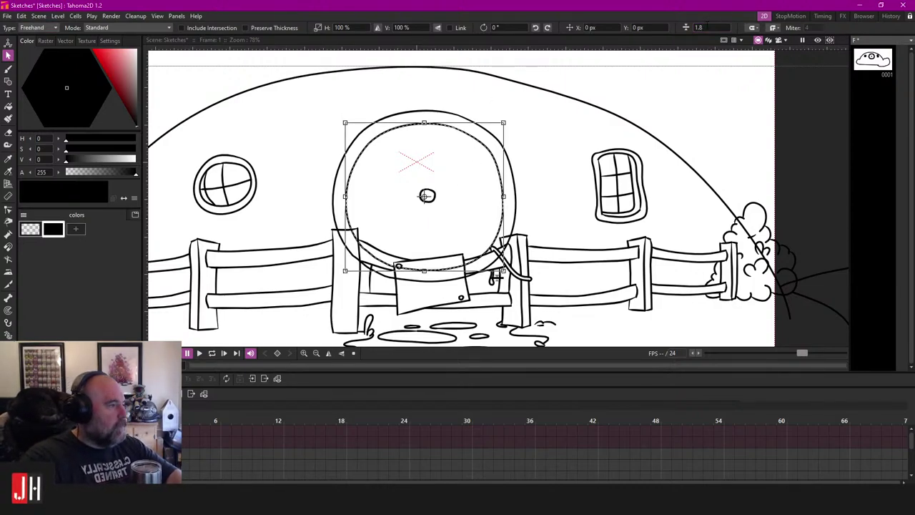
pyautogui.click(473, 118)
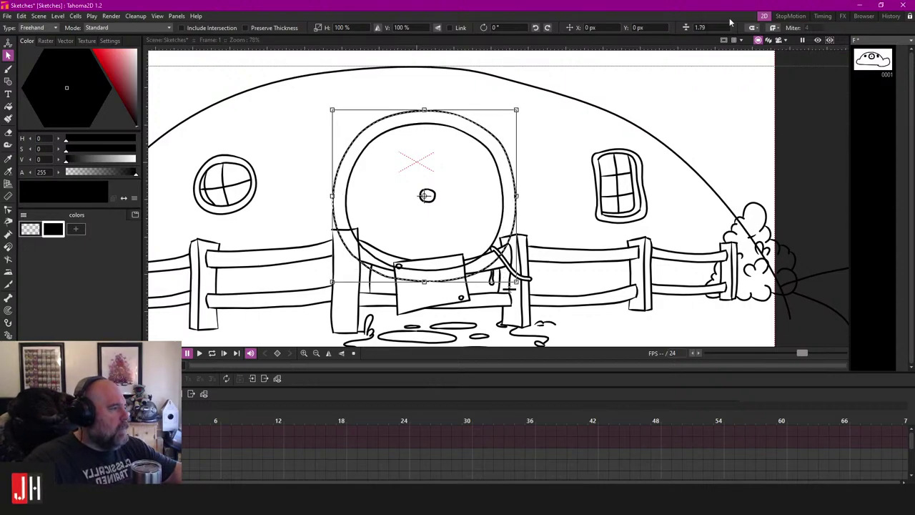
pyautogui.click(702, 27)
pyautogui.write('1')
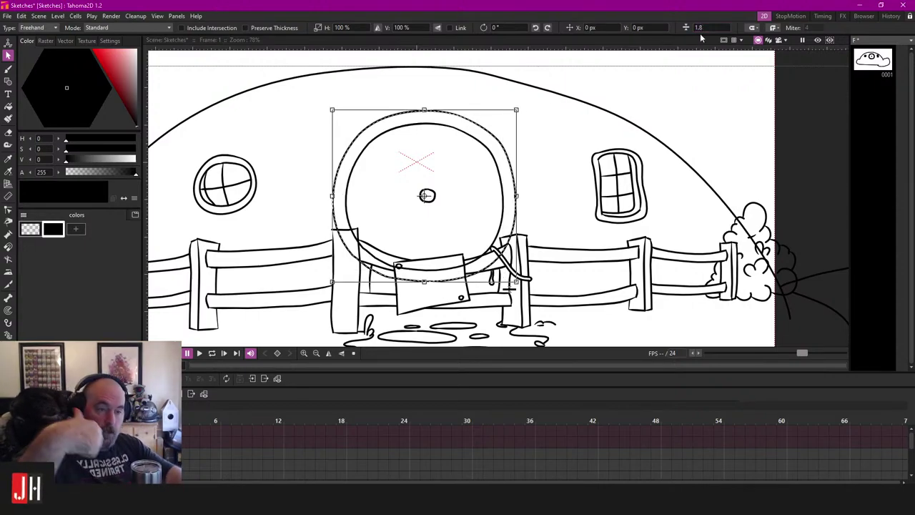
pyautogui.click(550, 86)
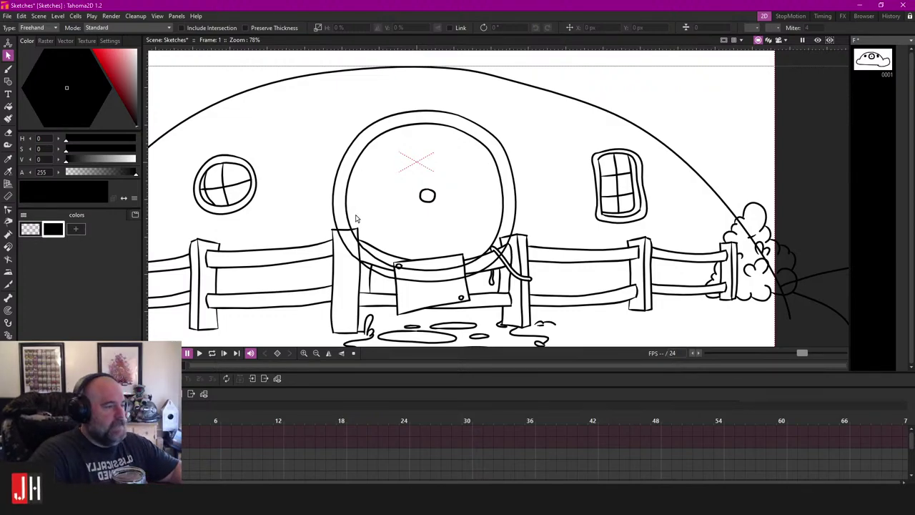
pyautogui.scroll(-3, 358, 222)
pyautogui.scroll(2, 386, 229)
pyautogui.scroll(1, 418, 215)
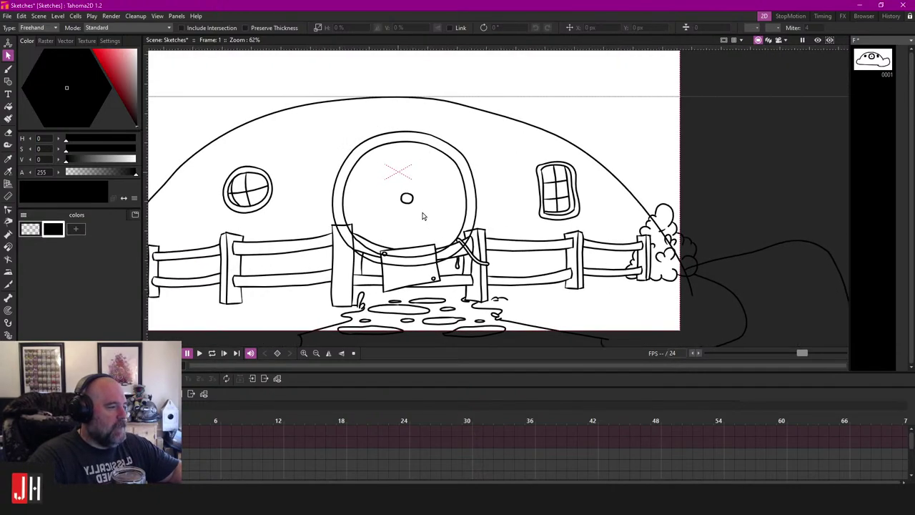
pyautogui.scroll(-2, 421, 216)
pyautogui.scroll(3, 350, 219)
pyautogui.scroll(-1, 327, 208)
pyautogui.scroll(1, 407, 181)
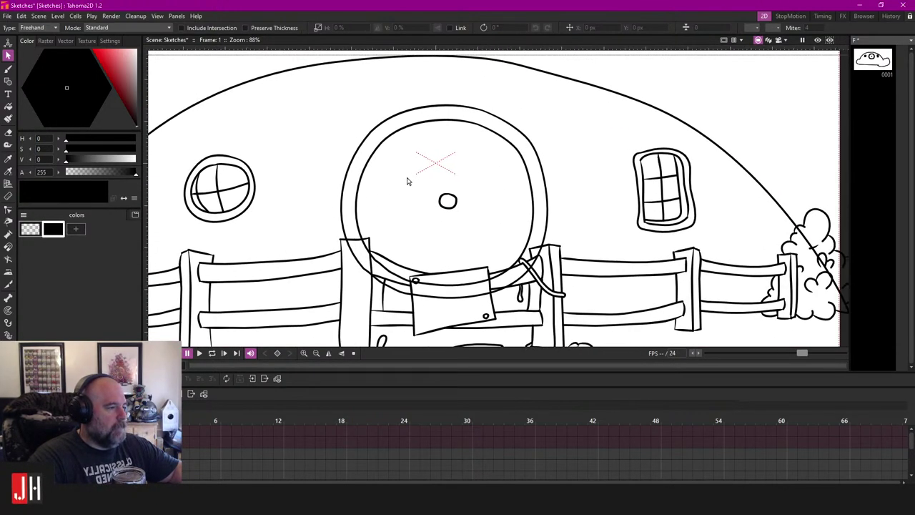
pyautogui.scroll(-1, 408, 182)
pyautogui.scroll(1, 383, 202)
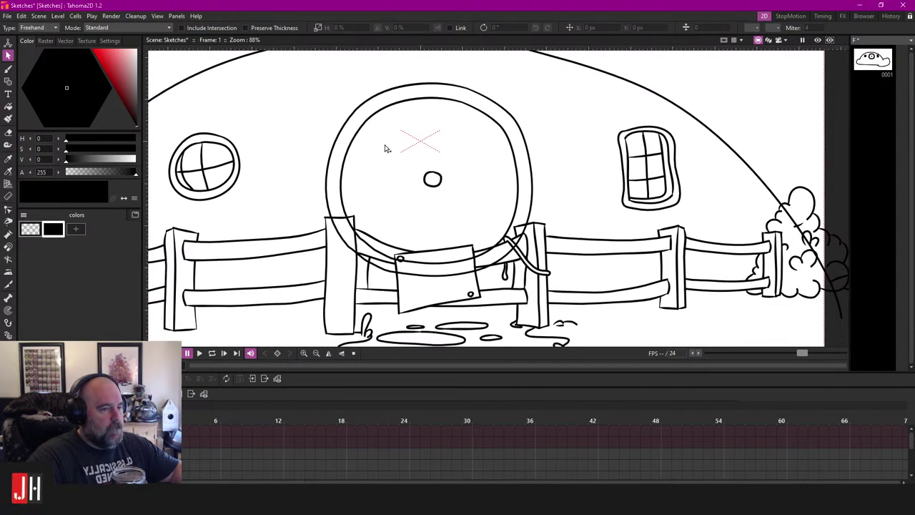
pyautogui.scroll(-1, 308, 157)
pyautogui.scroll(3, 346, 168)
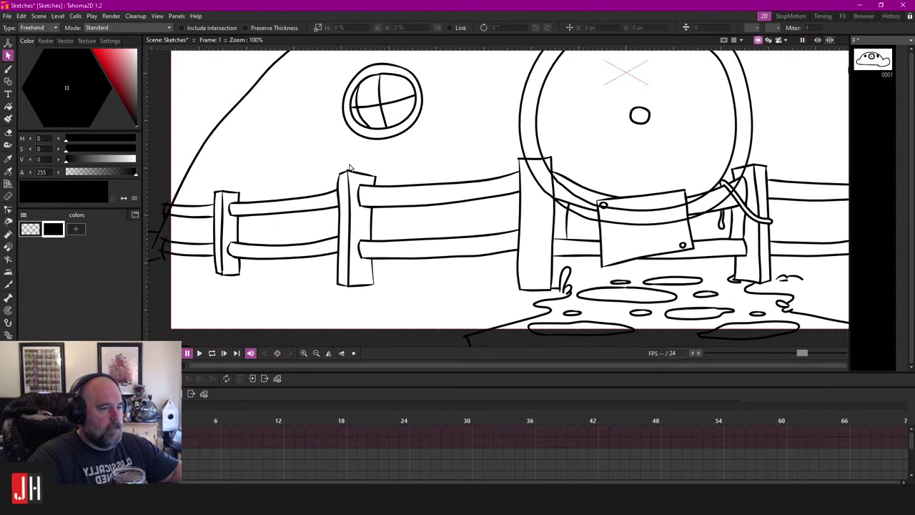
pyautogui.scroll(-3, 261, 171)
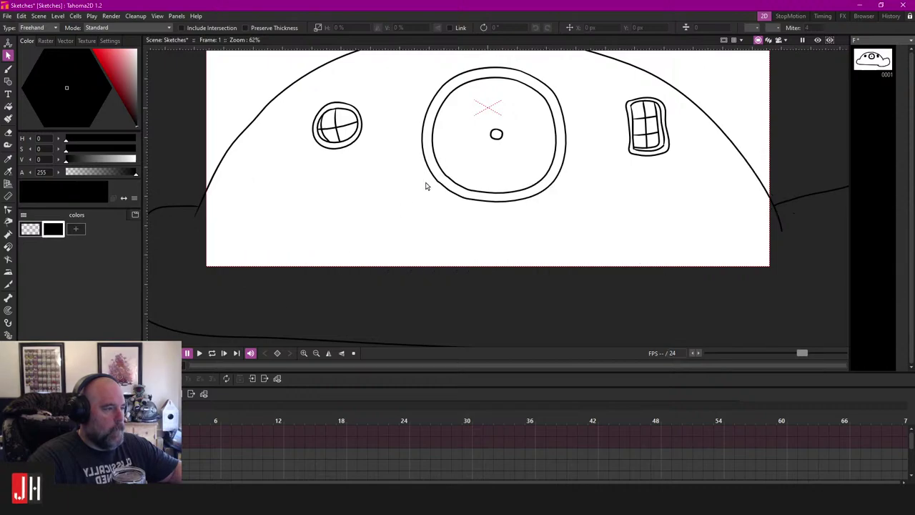
pyautogui.moveTo(401, 182); pyautogui.dragTo(339, 199)
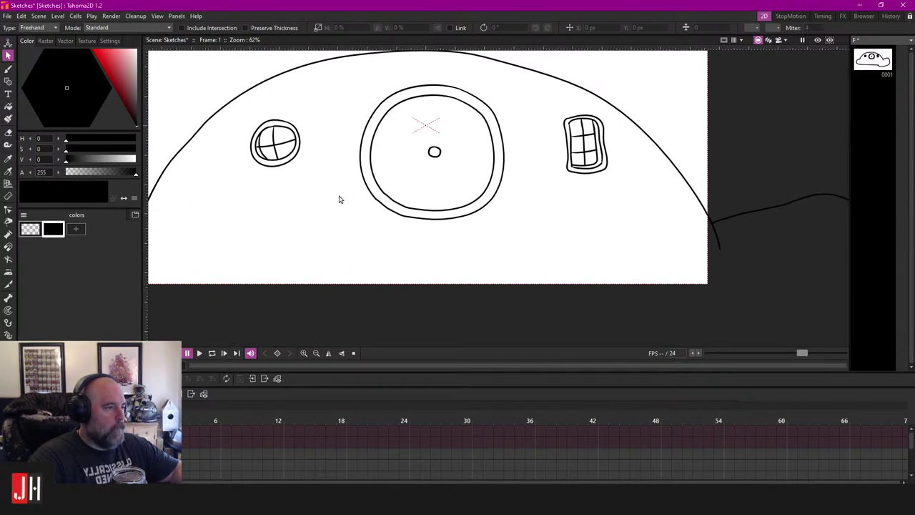
# Step: Try to draw a horizontal Brush line from the dome's left edge under the round window to the round door
pyautogui.press('b')
pyautogui.scroll(1, 222, 180)
pyautogui.scroll(1, 222, 181)
pyautogui.moveTo(211, 162); pyautogui.dragTo(273, 168)
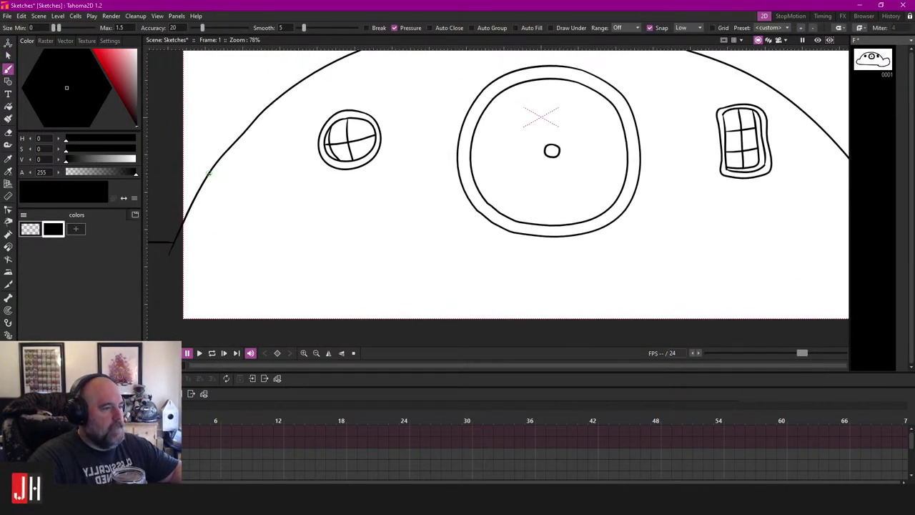
pyautogui.moveTo(206, 176); pyautogui.dragTo(318, 176)
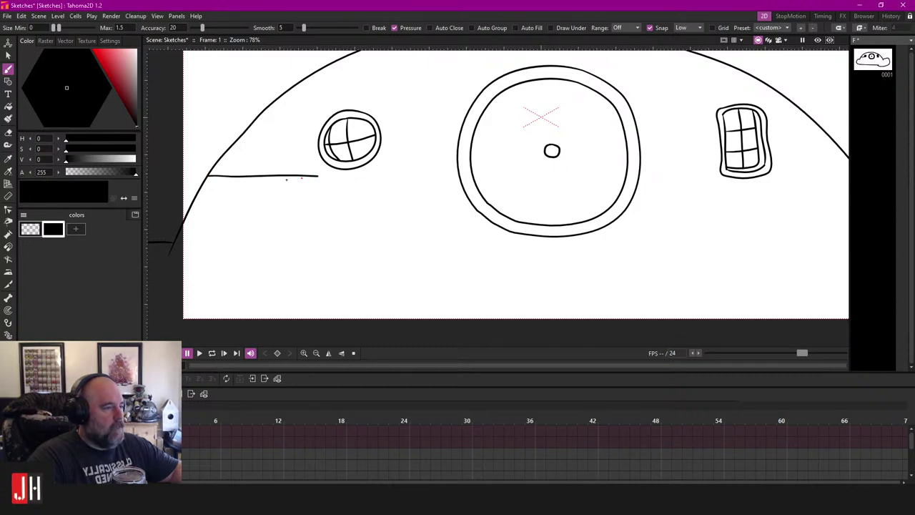
pyautogui.hotkey('ctrl', 'z')
pyautogui.moveTo(238, 180); pyautogui.dragTo(506, 180)
pyautogui.hotkey('ctrl', 'z')
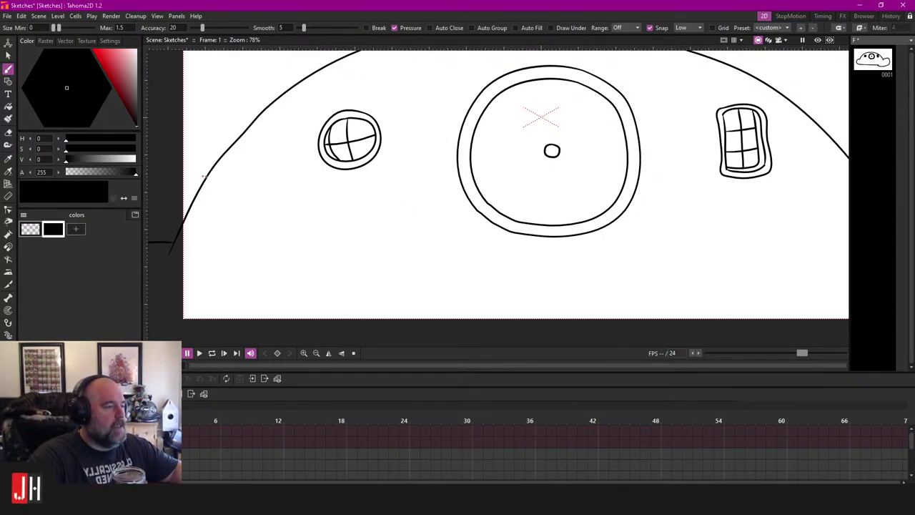
pyautogui.moveTo(201, 176); pyautogui.dragTo(530, 170)
pyautogui.hotkey('ctrl', 'z')
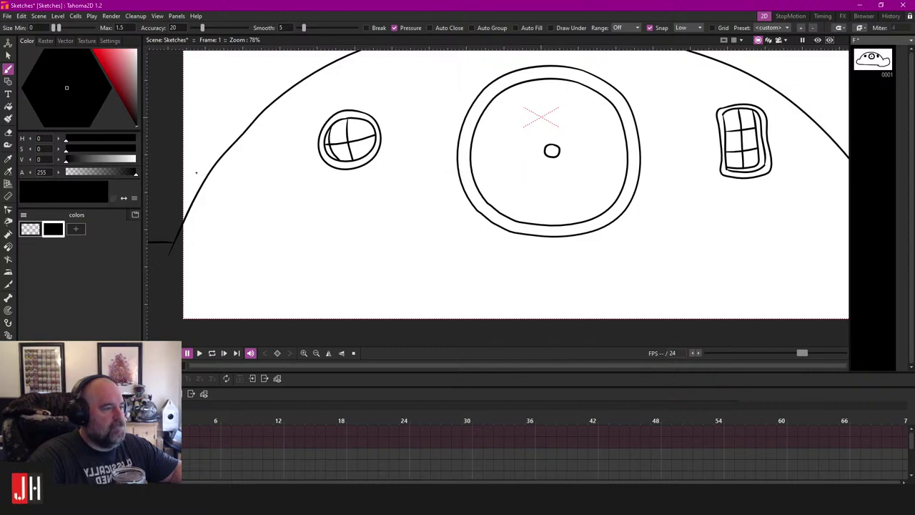
pyautogui.moveTo(195, 172)
pyautogui.mouseDown()
pyautogui.moveTo(337, 179)
pyautogui.moveTo(519, 167)
pyautogui.mouseUp()
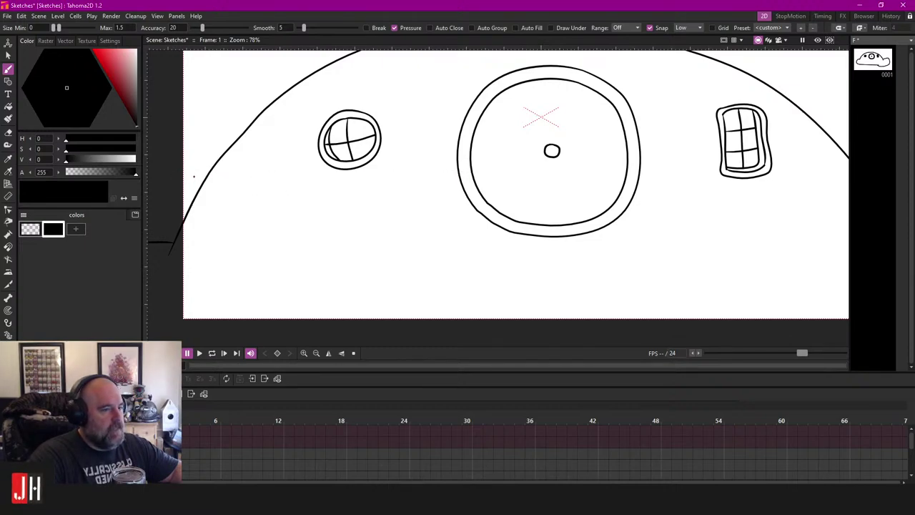
pyautogui.moveTo(194, 176)
pyautogui.mouseDown()
pyautogui.moveTo(380, 188)
pyautogui.moveTo(541, 163)
pyautogui.mouseUp()
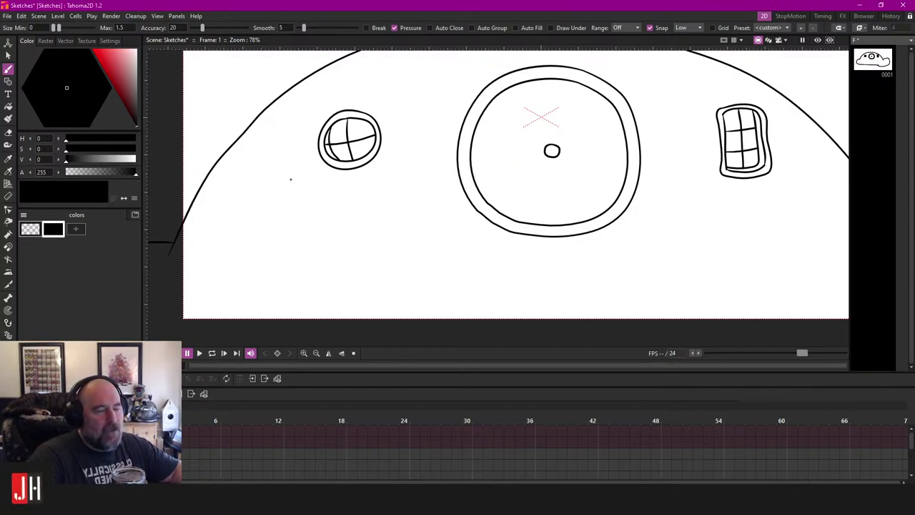
pyautogui.moveTo(549, 183); pyautogui.dragTo(458, 191)
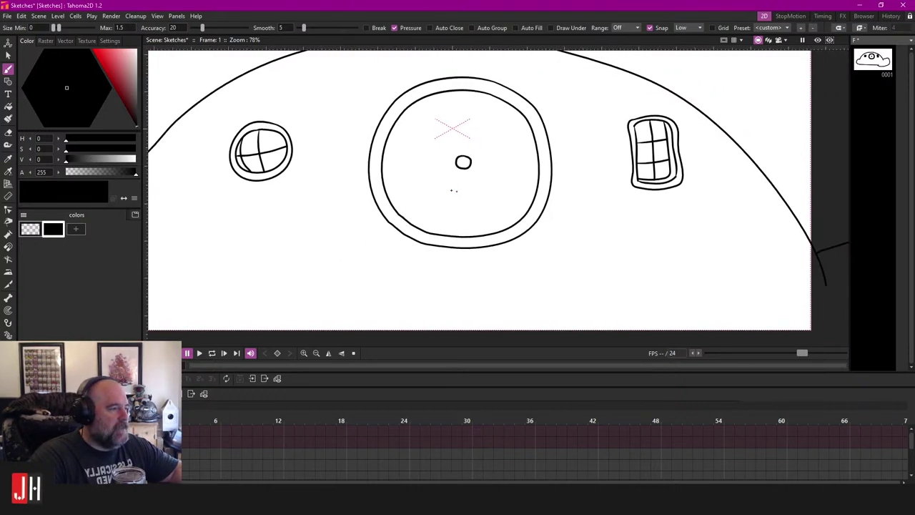
pyautogui.scroll(1, 337, 188)
pyautogui.moveTo(276, 188); pyautogui.dragTo(355, 188)
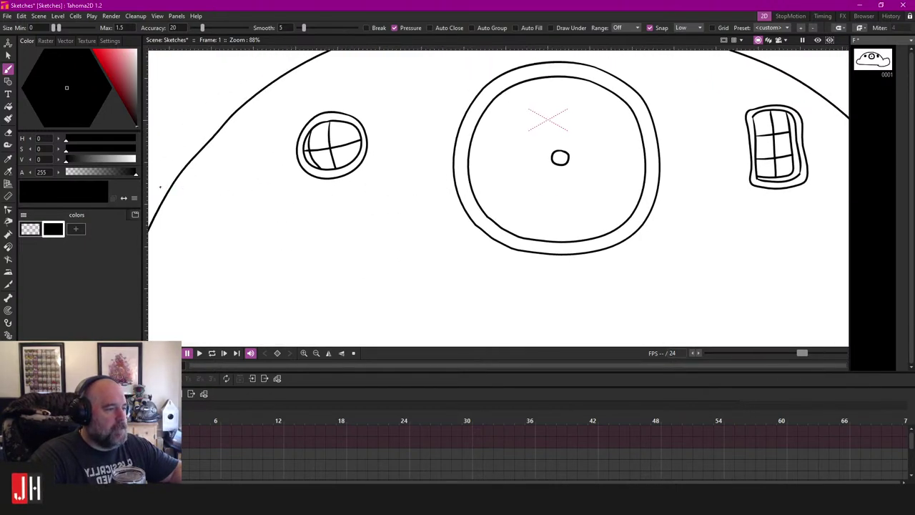
pyautogui.moveTo(160, 187); pyautogui.dragTo(323, 183)
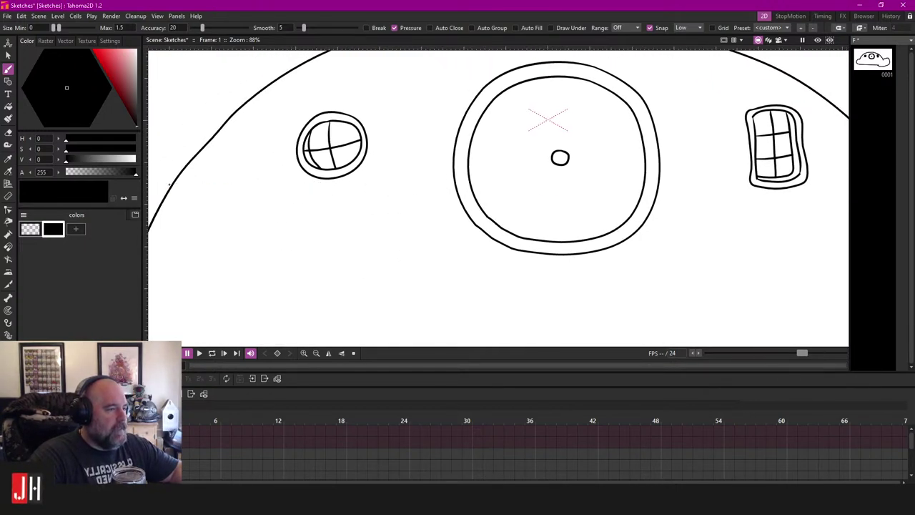
pyautogui.moveTo(160, 185)
pyautogui.mouseDown()
pyautogui.moveTo(356, 188)
pyautogui.moveTo(512, 177)
pyautogui.mouseUp()
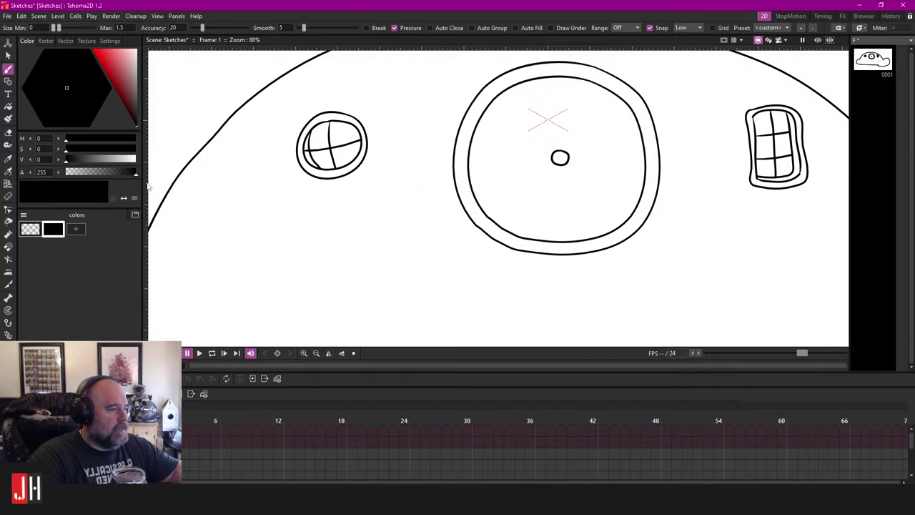
pyautogui.moveTo(165, 179)
pyautogui.mouseDown()
pyautogui.moveTo(300, 192)
pyautogui.moveTo(500, 194)
pyautogui.mouseUp()
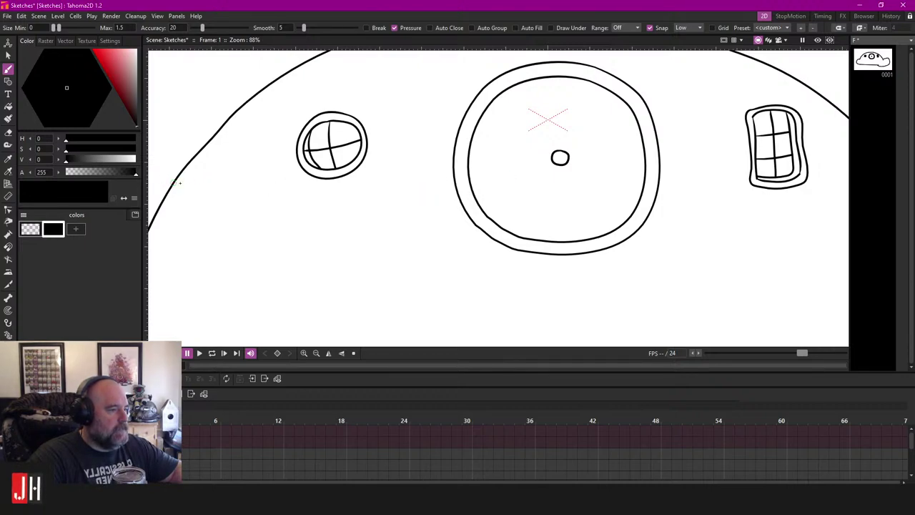
pyautogui.moveTo(161, 180)
pyautogui.mouseDown()
pyautogui.moveTo(335, 183)
pyautogui.moveTo(474, 164)
pyautogui.mouseUp()
pyautogui.hotkey('ctrl', 'z')
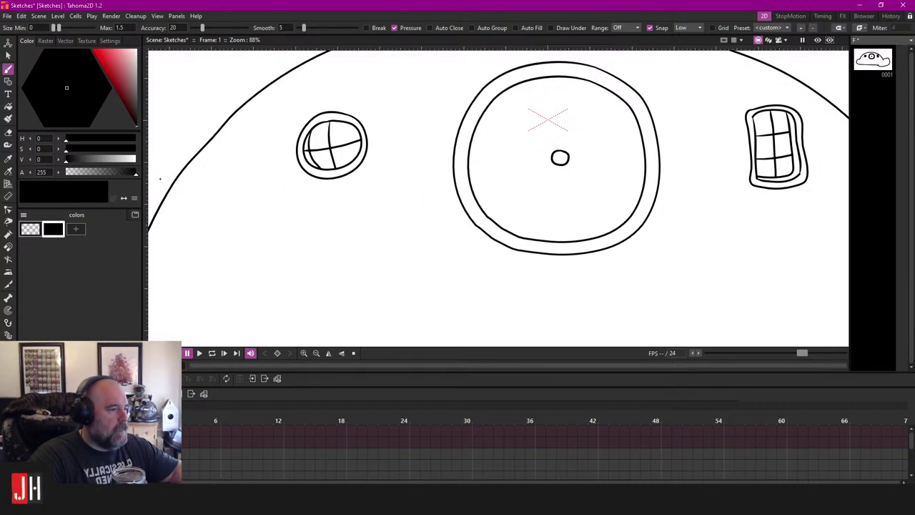
pyautogui.moveTo(160, 179)
pyautogui.mouseDown()
pyautogui.moveTo(287, 193)
pyautogui.moveTo(405, 183)
pyautogui.moveTo(500, 160)
pyautogui.mouseUp()
pyautogui.scroll(-5, 444, 230)
pyautogui.scroll(1, 420, 243)
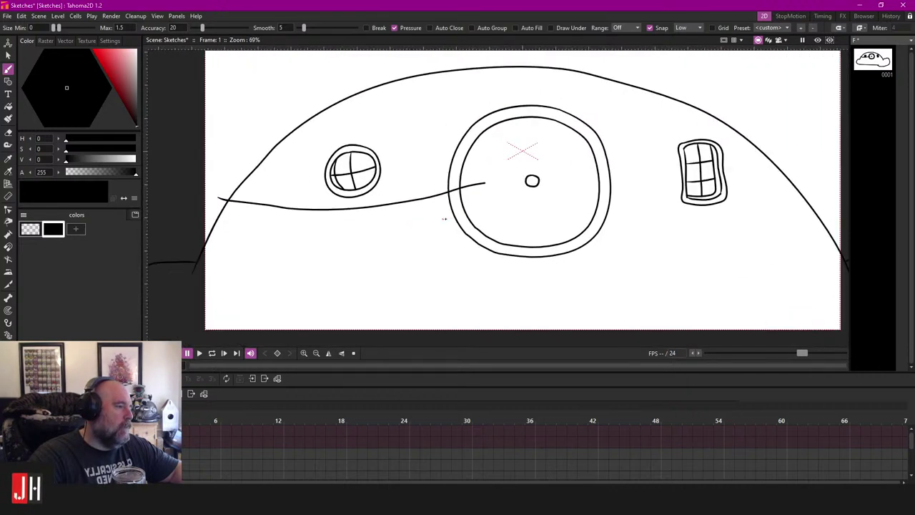
pyautogui.hotkey('ctrl', 'z')
pyautogui.moveTo(221, 195); pyautogui.dragTo(314, 197)
pyautogui.hotkey('ctrl', 'z')
pyautogui.moveTo(248, 199); pyautogui.dragTo(462, 197)
pyautogui.hotkey('ctrl', 'z')
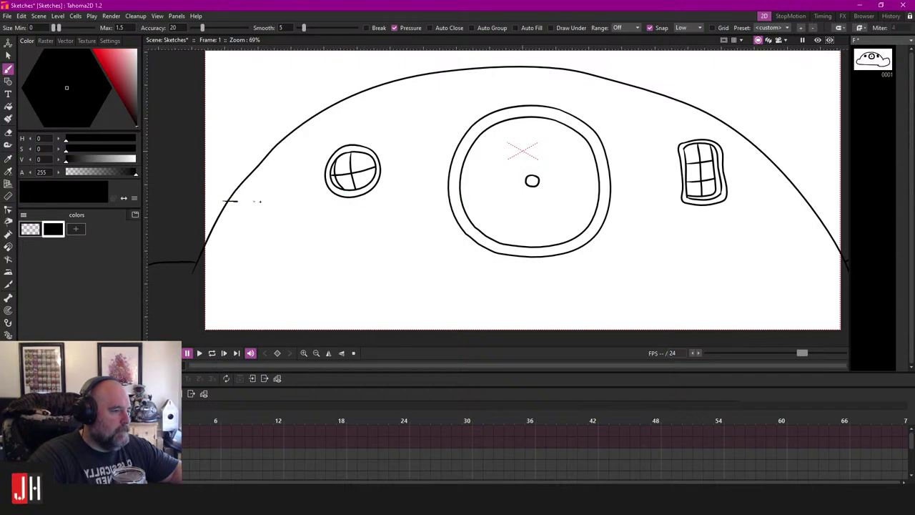
pyautogui.moveTo(259, 202); pyautogui.dragTo(486, 198)
# Step: Draw a curved line from the dome's right edge under the rectangular window to just inside the round door
pyautogui.scroll(1, 437, 217)
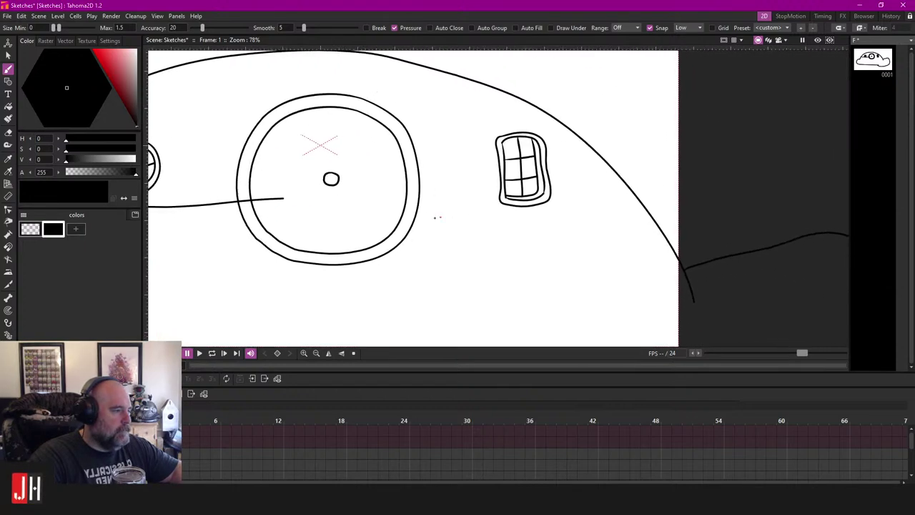
pyautogui.moveTo(434, 217); pyautogui.dragTo(501, 206)
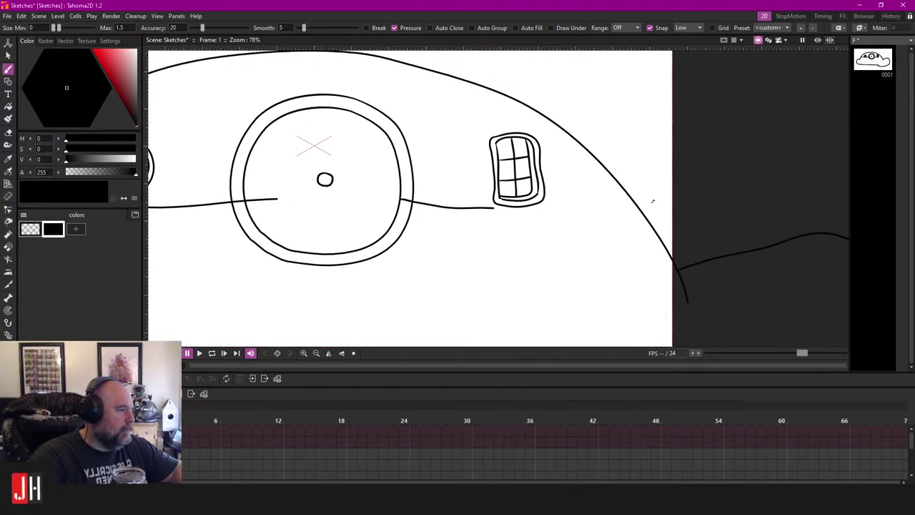
pyautogui.hotkey('ctrl', 'z')
pyautogui.moveTo(647, 195)
pyautogui.mouseDown()
pyautogui.moveTo(501, 213)
pyautogui.moveTo(380, 200)
pyautogui.mouseUp()
# Step: Delete the line that runs under the round window to the door
pyautogui.press('s')
pyautogui.click(425, 208)
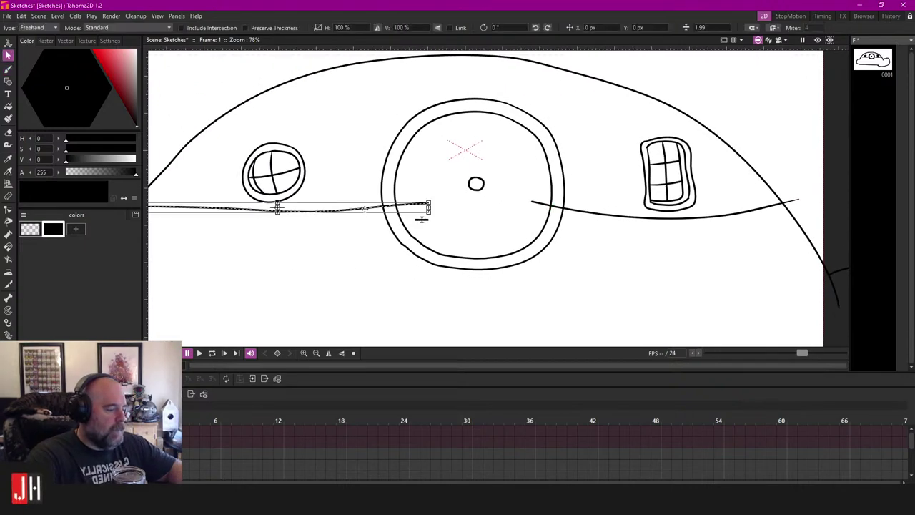
pyautogui.press('Delete')
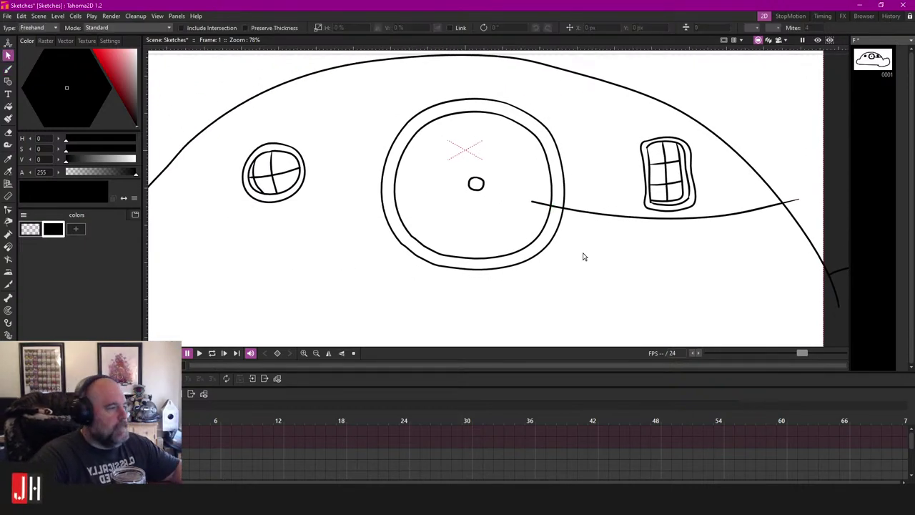
# Step: Draw a second curved Brush line just below the one under the rectangular window, from inside the door past the dome's right edge
pyautogui.scroll(2, 582, 255)
pyautogui.press('b')
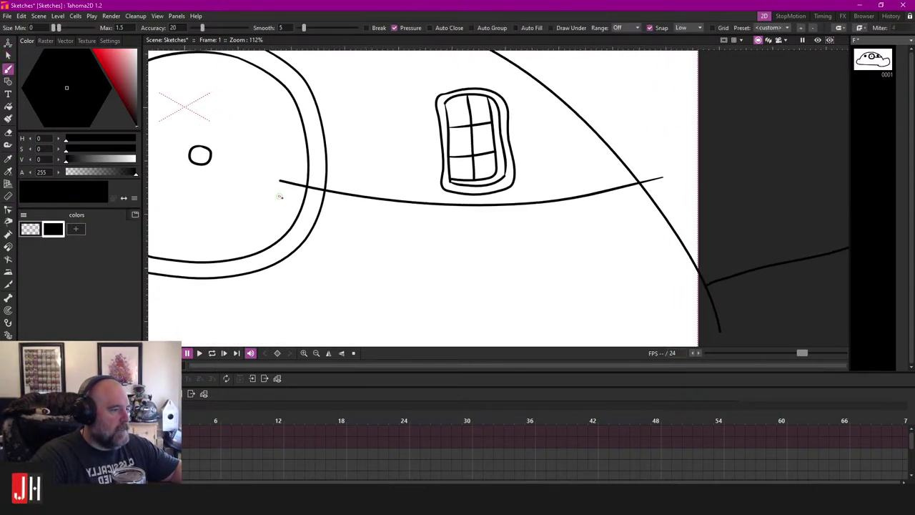
pyautogui.moveTo(279, 196); pyautogui.dragTo(391, 209)
pyautogui.hotkey('ctrl', 'z')
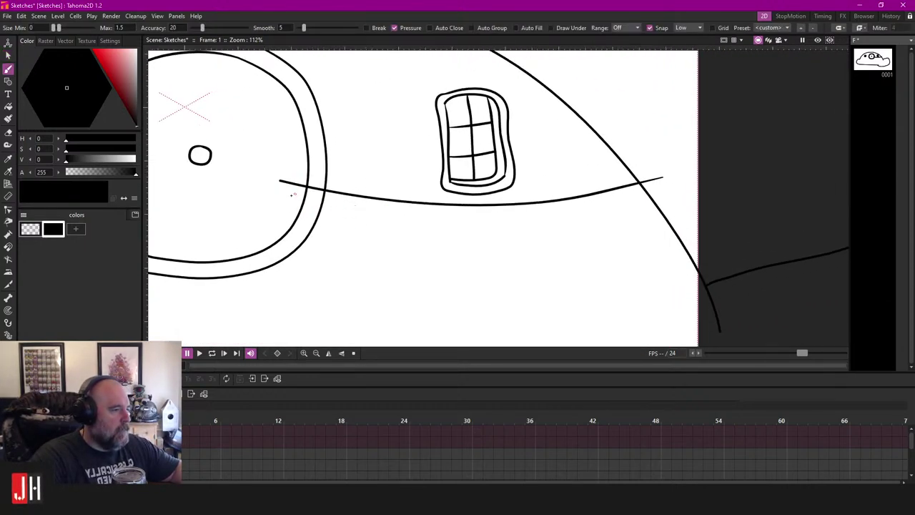
pyautogui.moveTo(279, 195); pyautogui.dragTo(468, 218)
pyautogui.hotkey('ctrl', 'z')
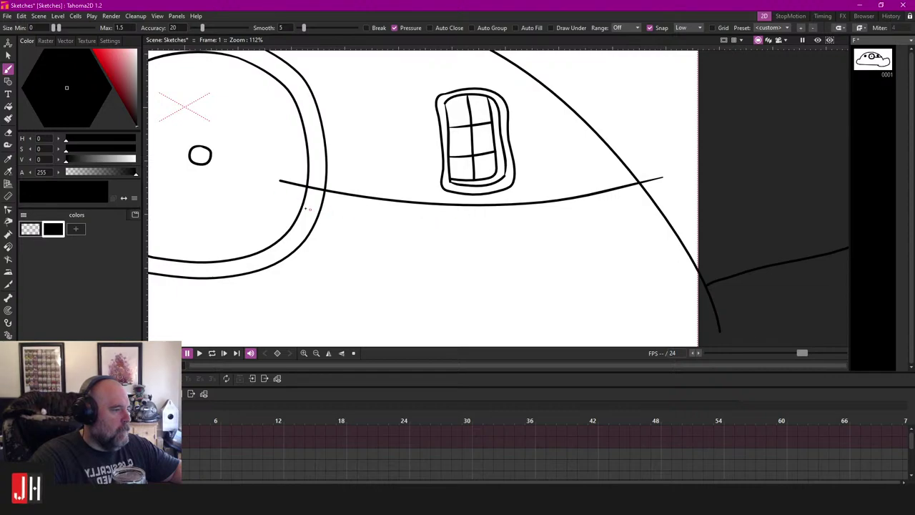
pyautogui.moveTo(277, 200)
pyautogui.mouseDown()
pyautogui.moveTo(542, 219)
pyautogui.moveTo(675, 192)
pyautogui.moveTo(689, 211)
pyautogui.moveTo(671, 212)
pyautogui.mouseUp()
# Step: Erase the overhanging ends of both right-hand curves with the Segment eraser, so they stop at the door frame and the dome outline
pyautogui.press('e')
pyautogui.scroll(4, 270, 193)
pyautogui.moveTo(309, 170); pyautogui.dragTo(294, 219)
pyautogui.click(333, 212)
pyautogui.click(343, 185)
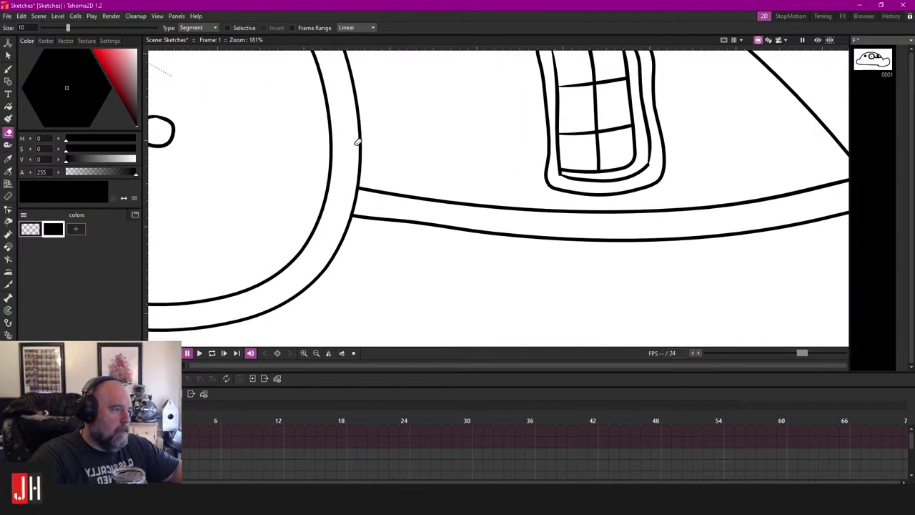
# Step: Try to draw a matching pair of Brush lines on the left wall, from the dome outline to the door frame
pyautogui.scroll(-5, 353, 239)
pyautogui.moveTo(353, 238); pyautogui.dragTo(453, 234)
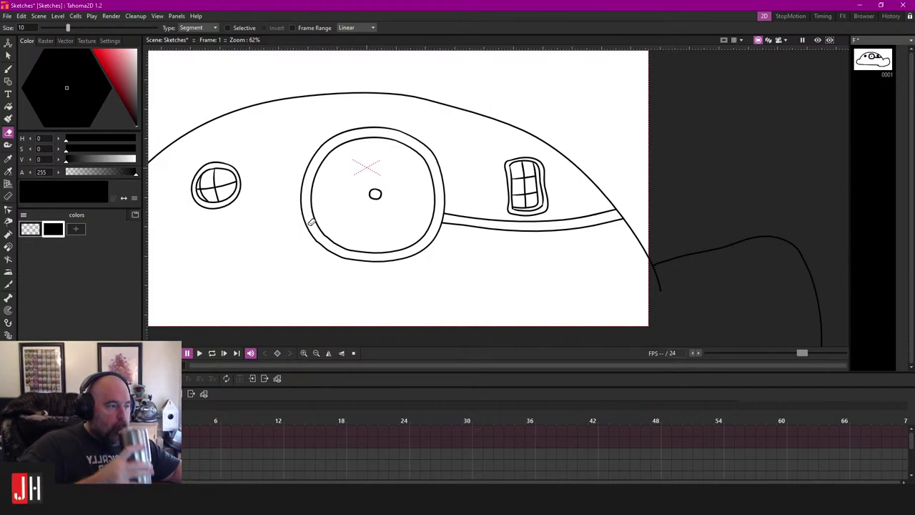
pyautogui.moveTo(282, 223); pyautogui.dragTo(376, 215)
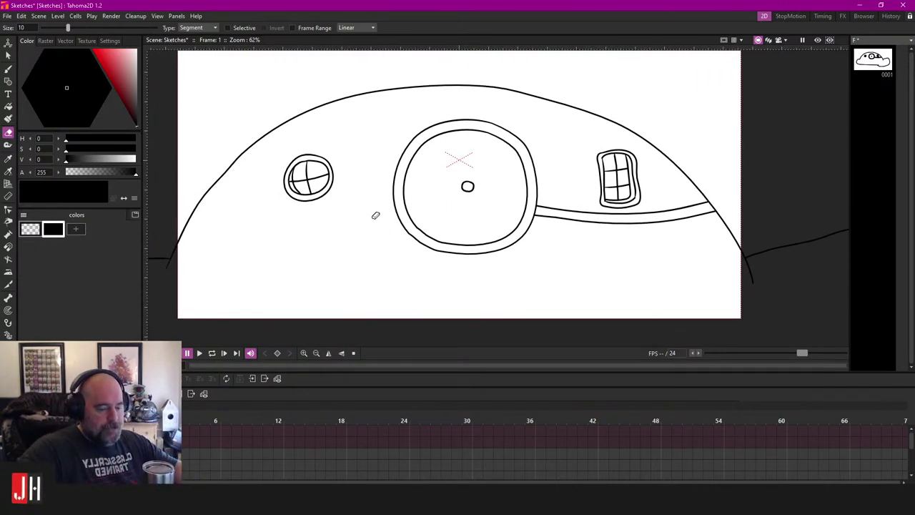
pyautogui.press('b')
pyautogui.scroll(1, 364, 227)
pyautogui.scroll(1, 353, 202)
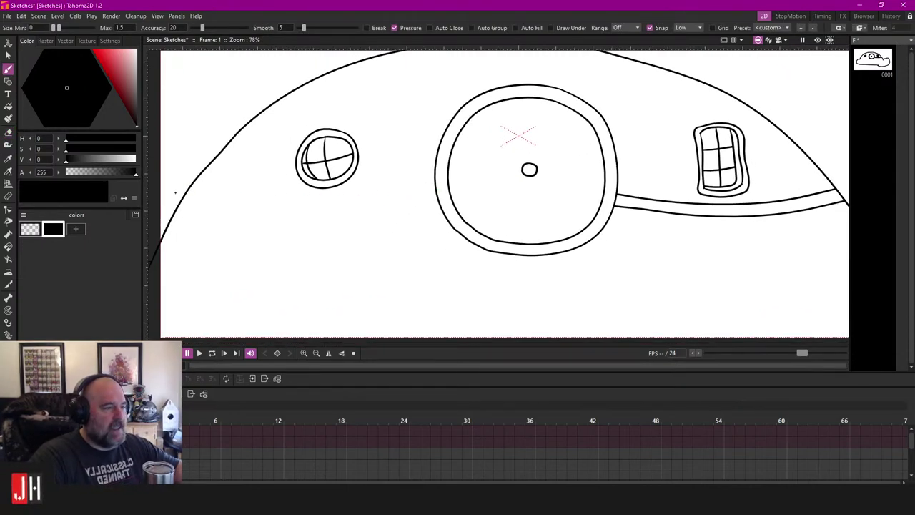
pyautogui.moveTo(177, 193); pyautogui.dragTo(257, 204)
pyautogui.hotkey('ctrl', 'z')
pyautogui.hotkey('ctrl', 'z')
pyautogui.moveTo(172, 194)
pyautogui.mouseDown()
pyautogui.moveTo(337, 196)
pyautogui.moveTo(453, 178)
pyautogui.mouseUp()
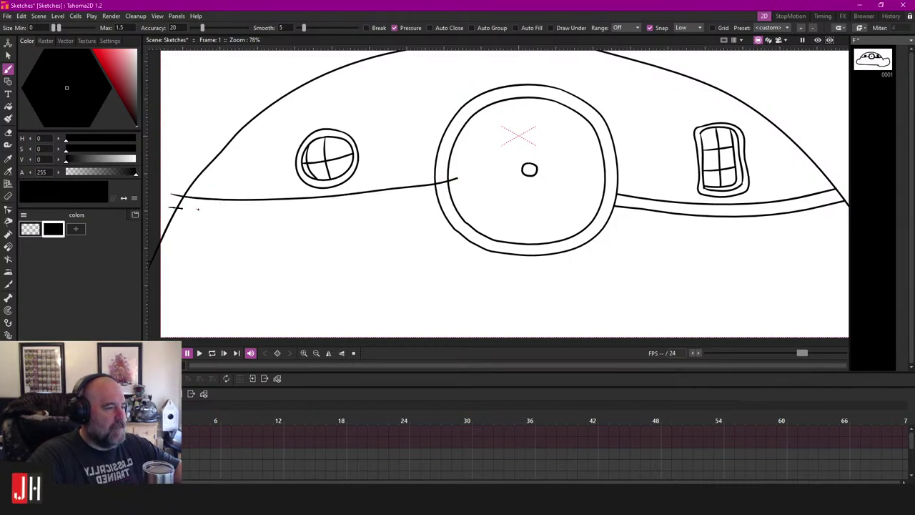
pyautogui.moveTo(197, 209); pyautogui.dragTo(250, 207)
pyautogui.hotkey('ctrl', 'z')
pyautogui.moveTo(171, 208); pyautogui.dragTo(372, 208)
pyautogui.hotkey('ctrl', 'z')
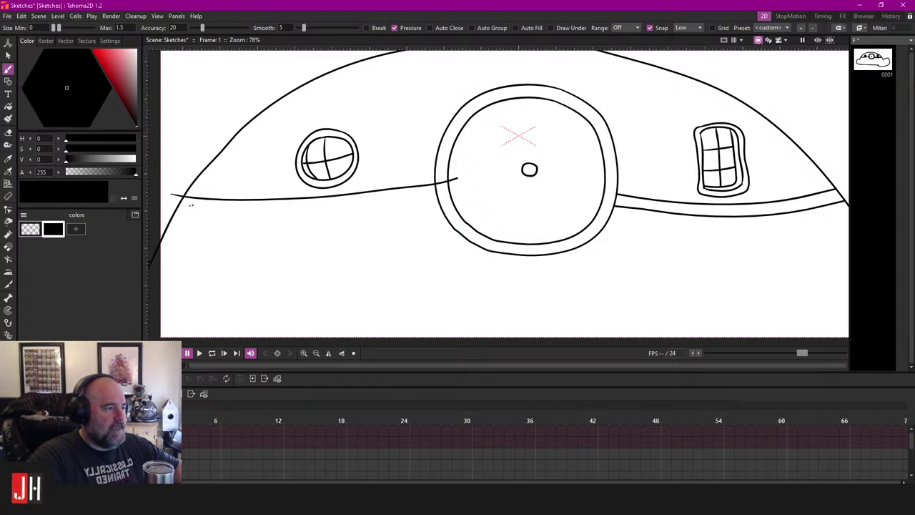
pyautogui.hotkey('ctrl', 'z')
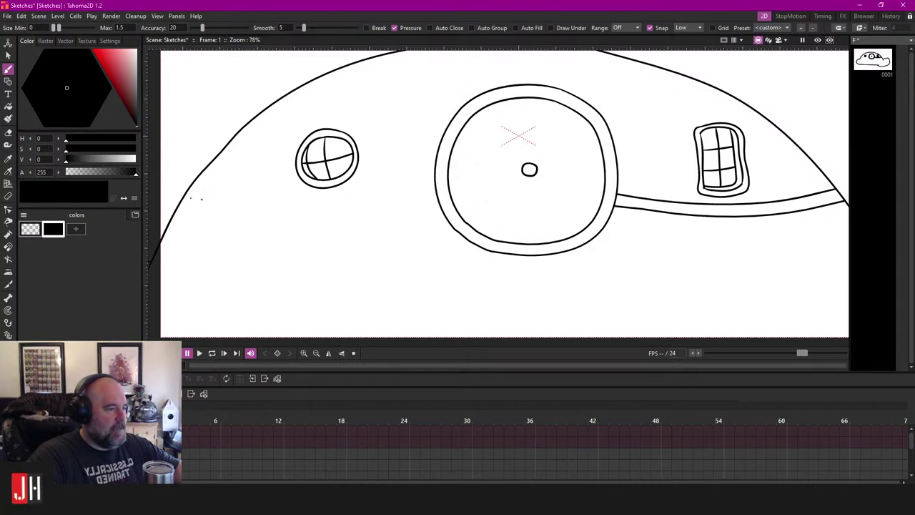
pyautogui.moveTo(185, 201); pyautogui.dragTo(395, 194)
pyautogui.hotkey('ctrl', 'z')
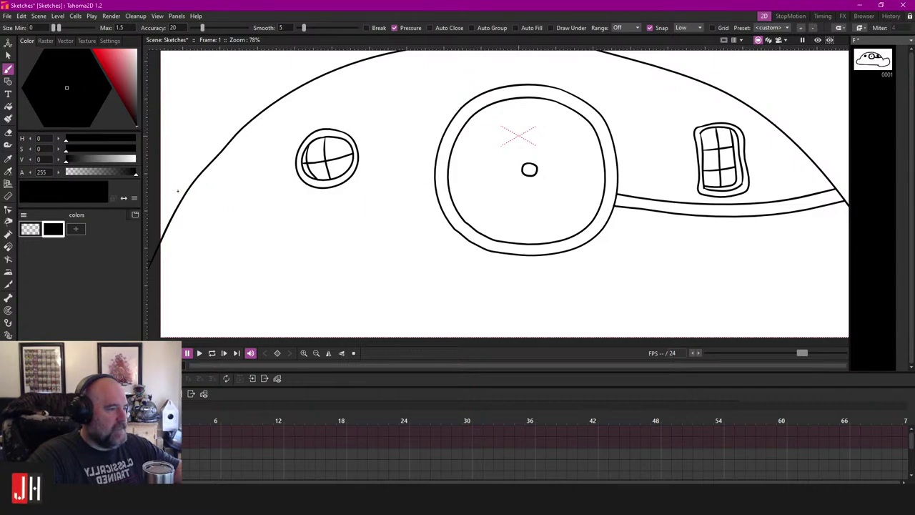
# Step: Draw two nearly parallel Brush lines under the round window, from just outside the dome's left edge to inside the round door
pyautogui.moveTo(177, 191); pyautogui.dragTo(443, 187)
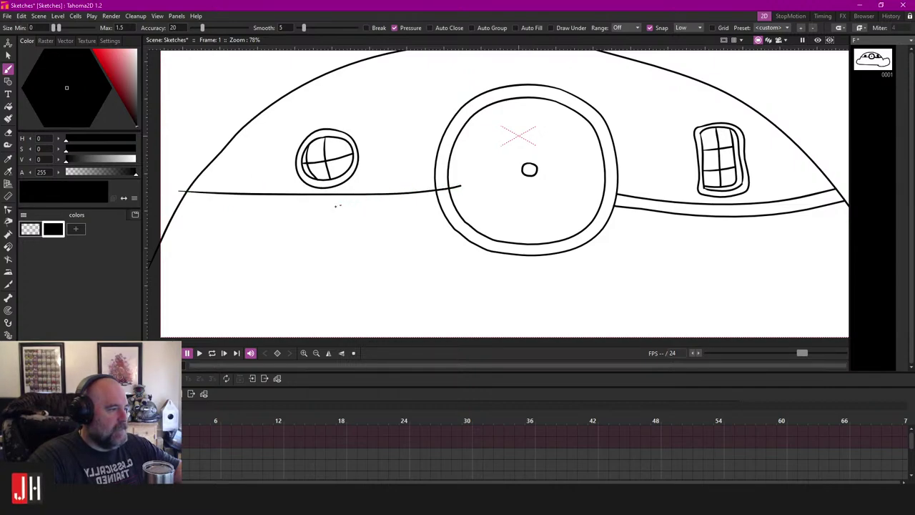
pyautogui.moveTo(173, 203)
pyautogui.mouseDown()
pyautogui.moveTo(382, 209)
pyautogui.moveTo(457, 202)
pyautogui.mouseUp()
pyautogui.hotkey('ctrl', 'z')
pyautogui.moveTo(178, 203); pyautogui.dragTo(490, 205)
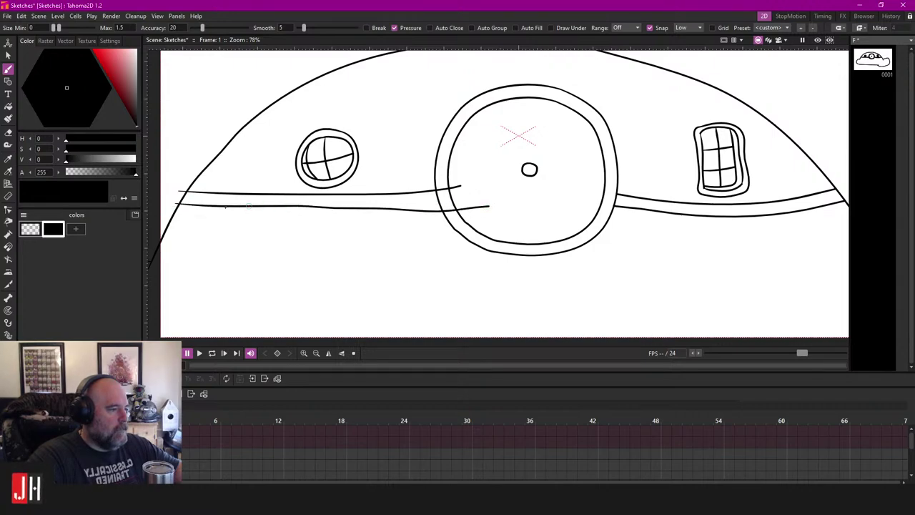
# Step: Undo the lower line under the round window and redraw it with the Brush from outside the dome's left edge into the door
pyautogui.hotkey('ctrl', 'z')
pyautogui.scroll(-5, 377, 258)
pyautogui.scroll(3, 376, 254)
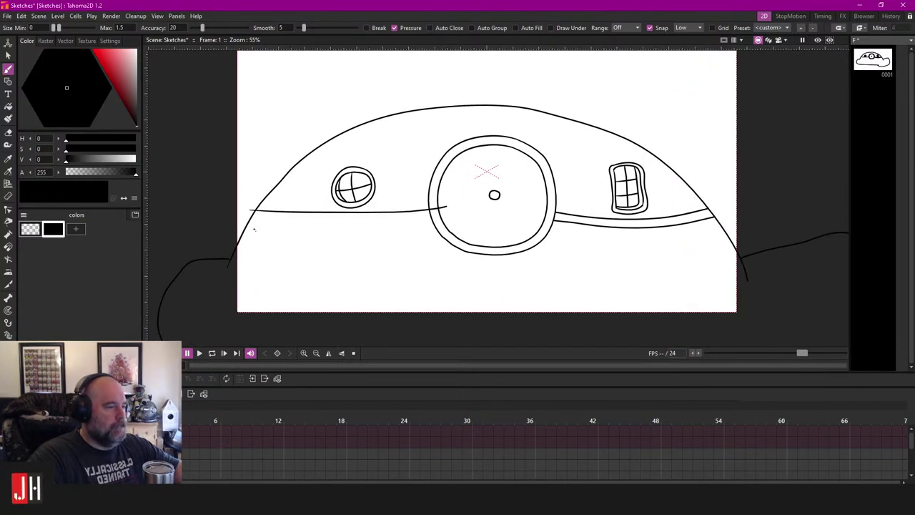
pyautogui.moveTo(250, 219); pyautogui.dragTo(308, 222)
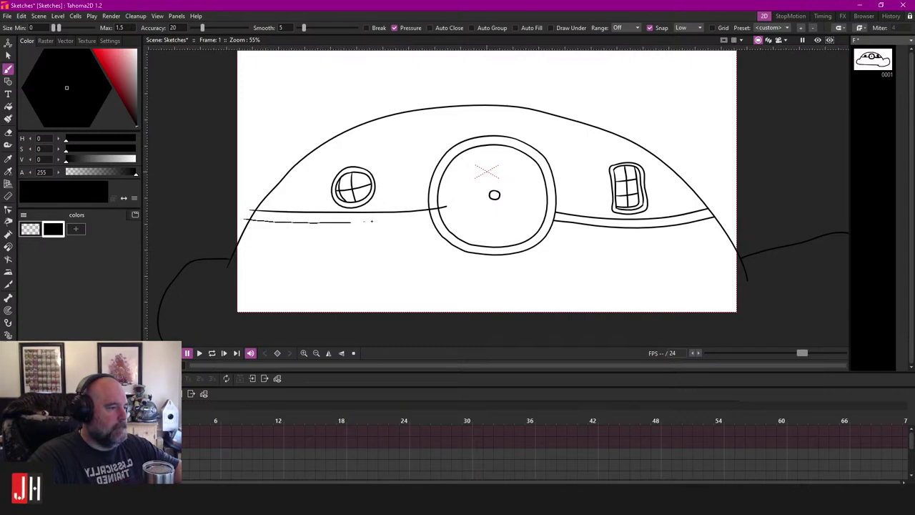
pyautogui.moveTo(371, 221); pyautogui.dragTo(468, 210)
# Step: Erase the overhanging ends of both left-hand wall lines with the Segment eraser, so they stop at the door frame and the dome outline
pyautogui.scroll(4, 470, 211)
pyautogui.press('a')
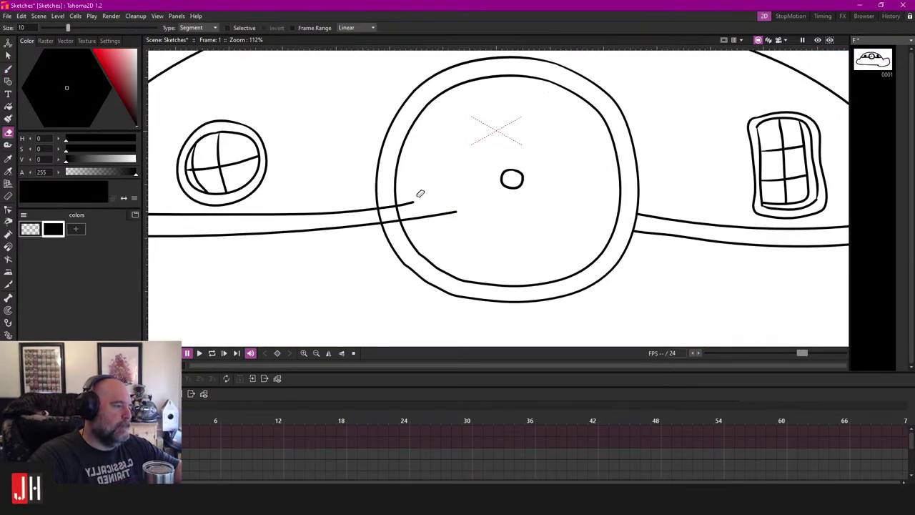
pyautogui.moveTo(412, 190); pyautogui.dragTo(445, 226)
pyautogui.moveTo(392, 202); pyautogui.dragTo(396, 226)
pyautogui.scroll(-8, 415, 247)
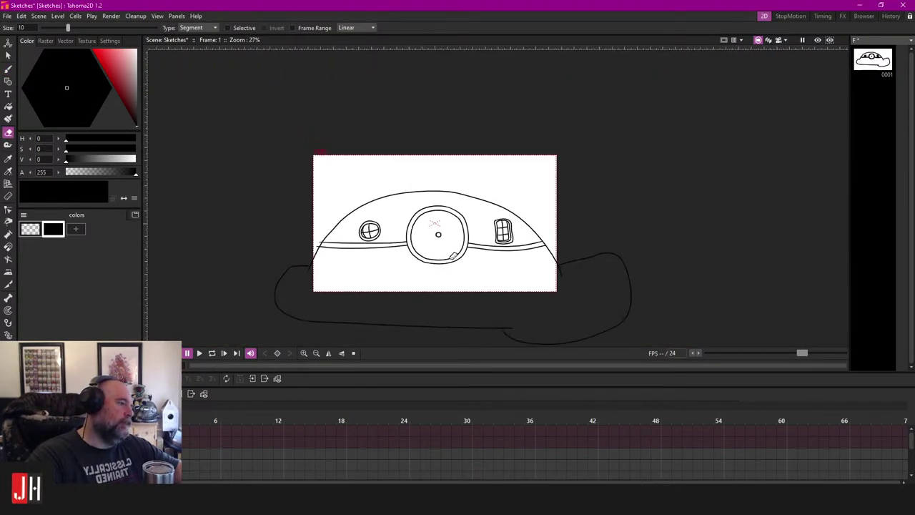
pyautogui.scroll(8, 453, 255)
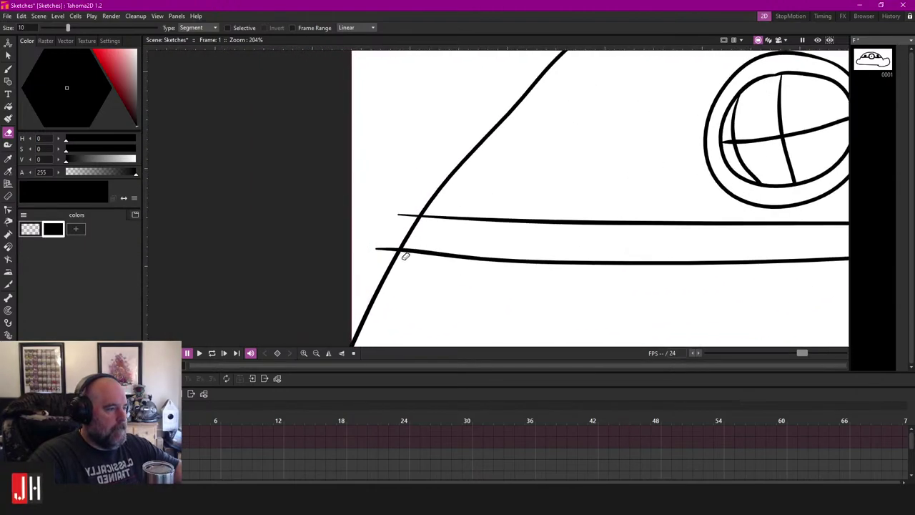
pyautogui.moveTo(384, 251); pyautogui.dragTo(409, 214)
pyautogui.scroll(-7, 429, 231)
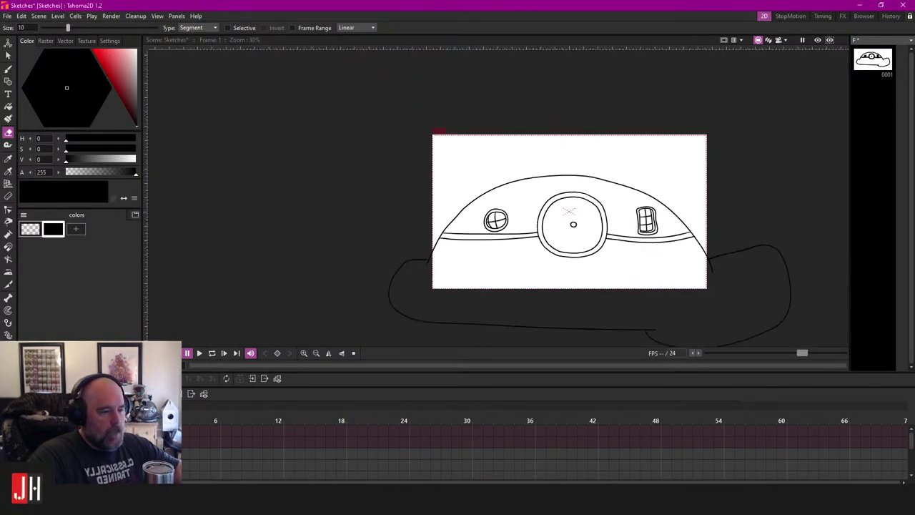
# Step: Try to draw a short vertical Brush line across the left wall trim band, between the dome edge and the round window
pyautogui.scroll(3, 568, 211)
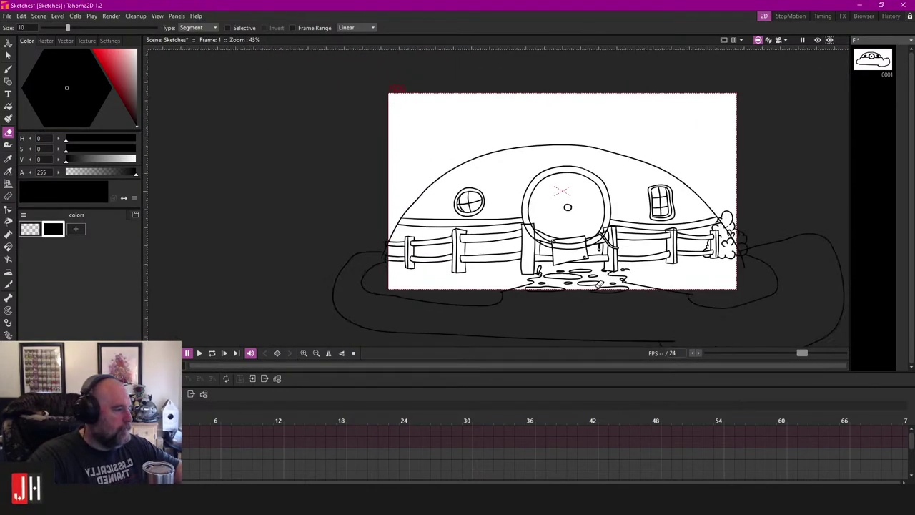
pyautogui.scroll(3, 536, 188)
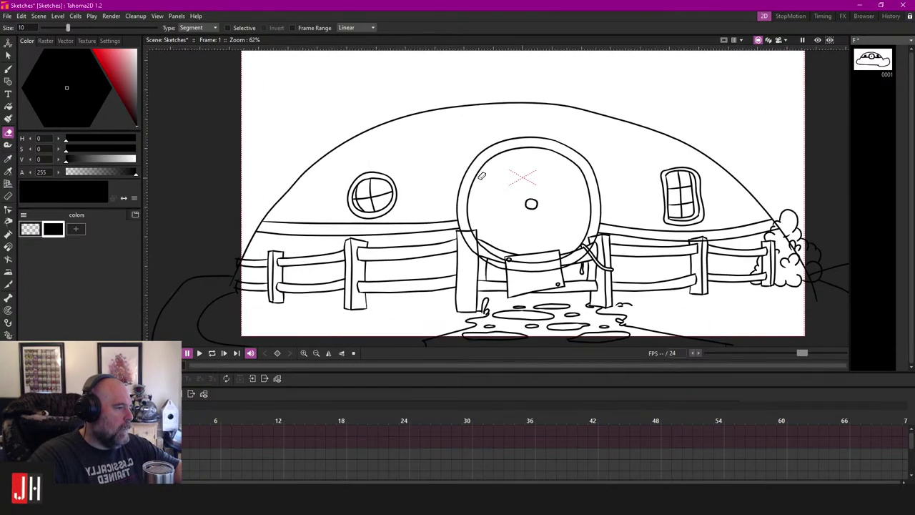
pyautogui.scroll(2, 484, 126)
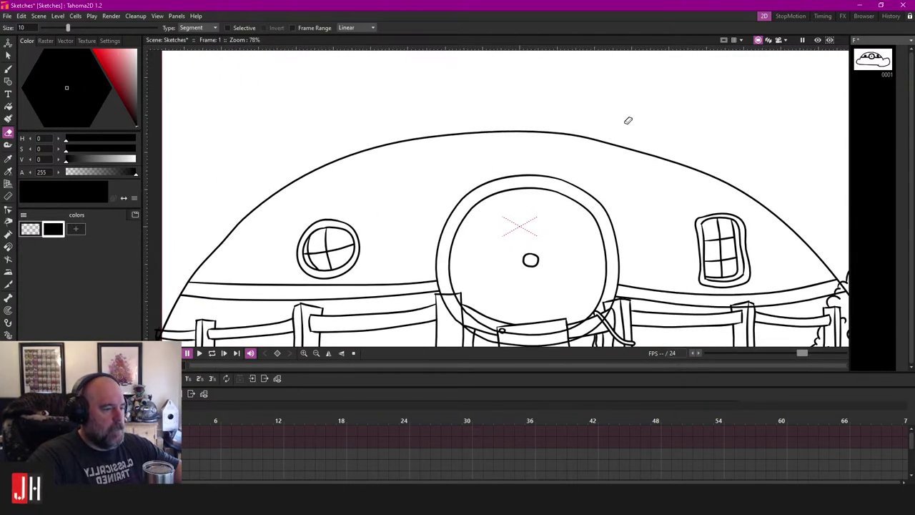
pyautogui.scroll(3, 546, 153)
pyautogui.press('b')
pyautogui.moveTo(389, 261); pyautogui.dragTo(499, 129)
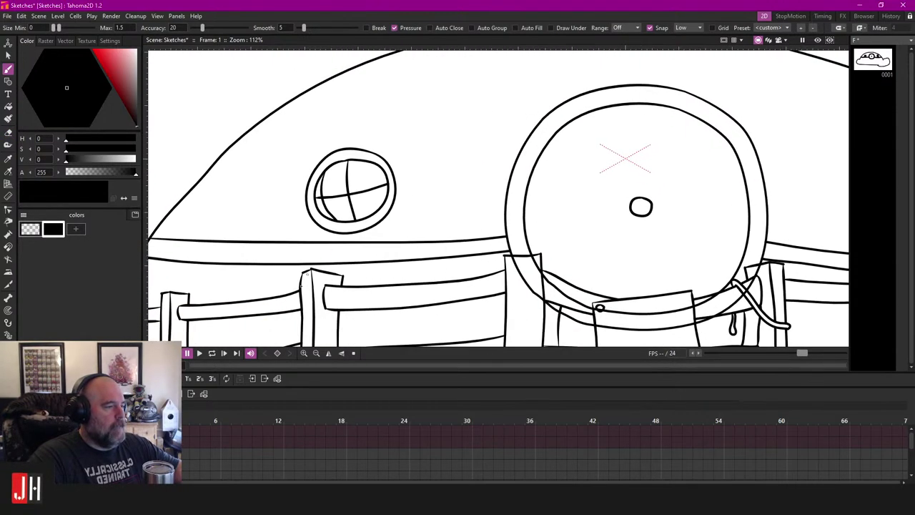
pyautogui.scroll(4, 308, 281)
pyautogui.moveTo(308, 280); pyautogui.dragTo(423, 261)
pyautogui.scroll(3, 332, 239)
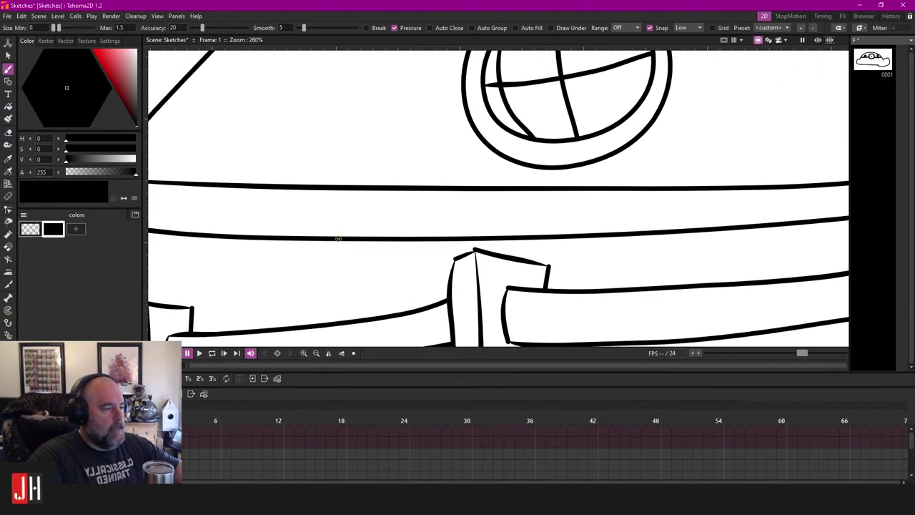
pyautogui.moveTo(337, 186); pyautogui.dragTo(338, 236)
pyautogui.scroll(-2, 364, 206)
pyautogui.hotkey('ctrl', 'z')
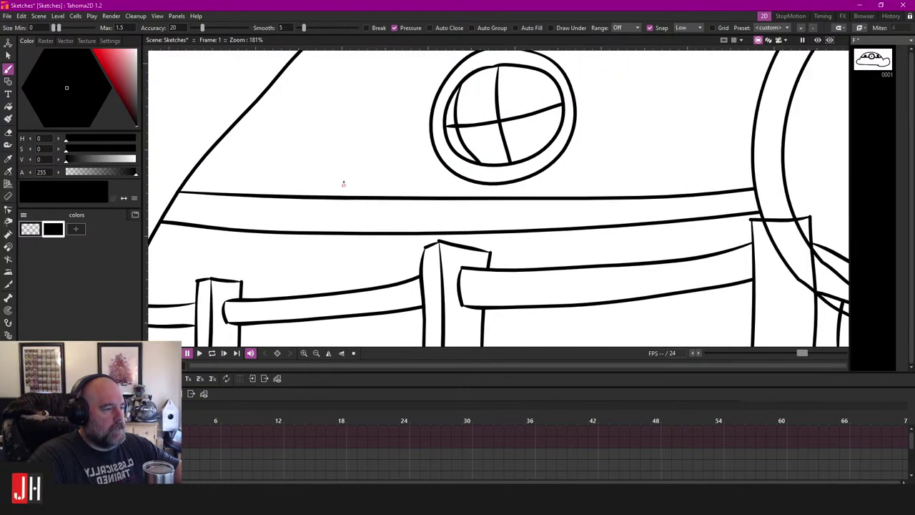
# Step: Draw a short vertical divider across the left wall trim band and erase its overhanging ends with the Segment eraser
pyautogui.moveTo(343, 180); pyautogui.dragTo(346, 249)
pyautogui.scroll(2, 348, 236)
pyautogui.press('a')
pyautogui.click(343, 175)
pyautogui.click(341, 252)
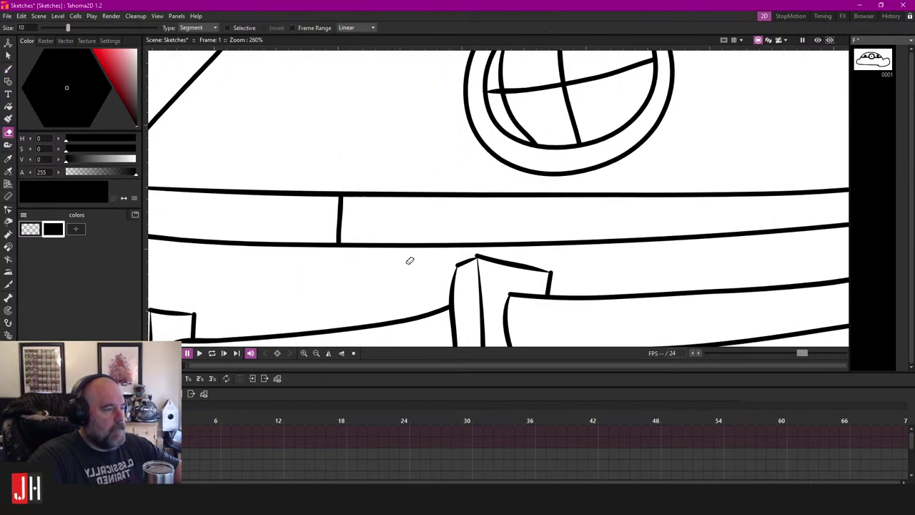
# Step: Draw a matching vertical divider across the right wall trim band, between door and rectangular window, and erase its overhang with the Segment eraser
pyautogui.scroll(-3, 404, 258)
pyautogui.scroll(-6, 401, 256)
pyautogui.moveTo(620, 251); pyautogui.dragTo(521, 238)
pyautogui.scroll(4, 601, 240)
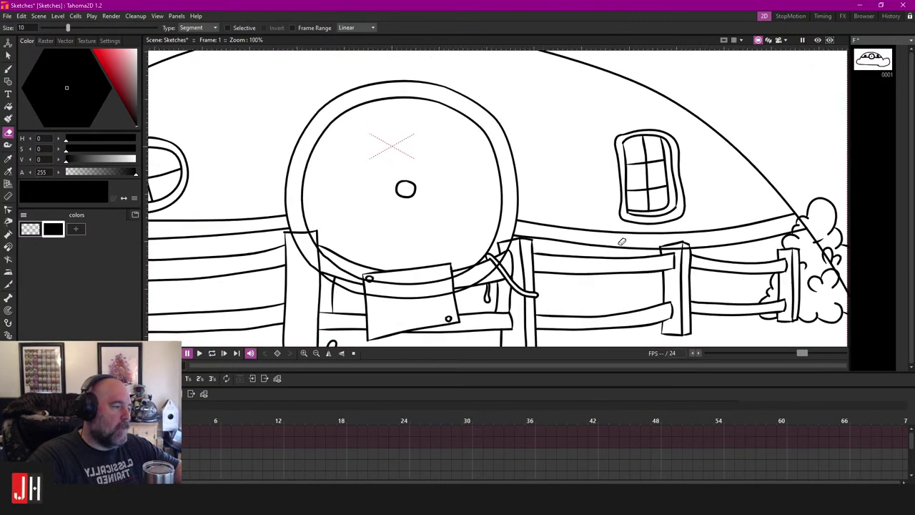
pyautogui.scroll(3, 585, 242)
pyautogui.moveTo(621, 243)
pyautogui.mouseDown()
pyautogui.moveTo(568, 243)
pyautogui.moveTo(585, 239)
pyautogui.moveTo(541, 166)
pyautogui.moveTo(566, 181)
pyautogui.moveTo(508, 170)
pyautogui.mouseUp()
pyautogui.scroll(2, 585, 242)
pyautogui.press('b')
pyautogui.scroll(2, 547, 211)
pyautogui.press('e')
pyautogui.moveTo(570, 238); pyautogui.dragTo(521, 231)
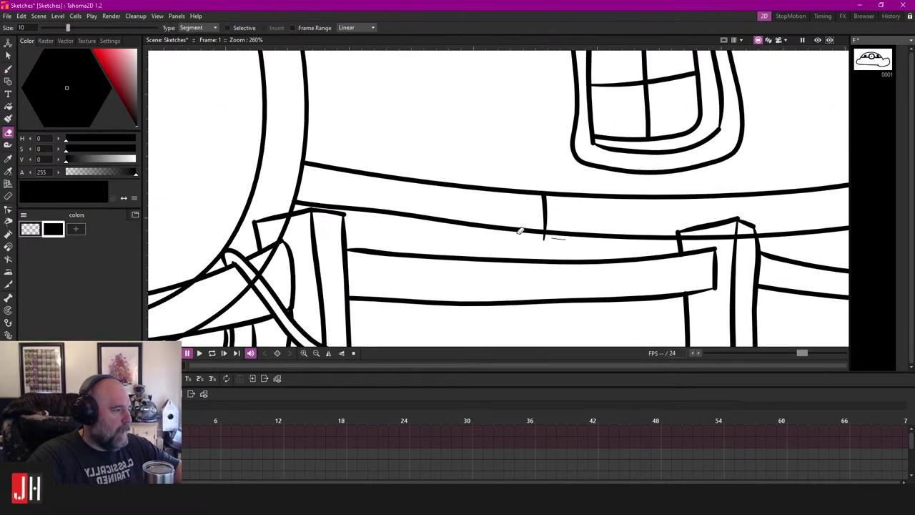
# Step: Try to draw a second Brush arc just inside the dome outline, running from its left base over the top to its right base
pyautogui.scroll(-8, 520, 231)
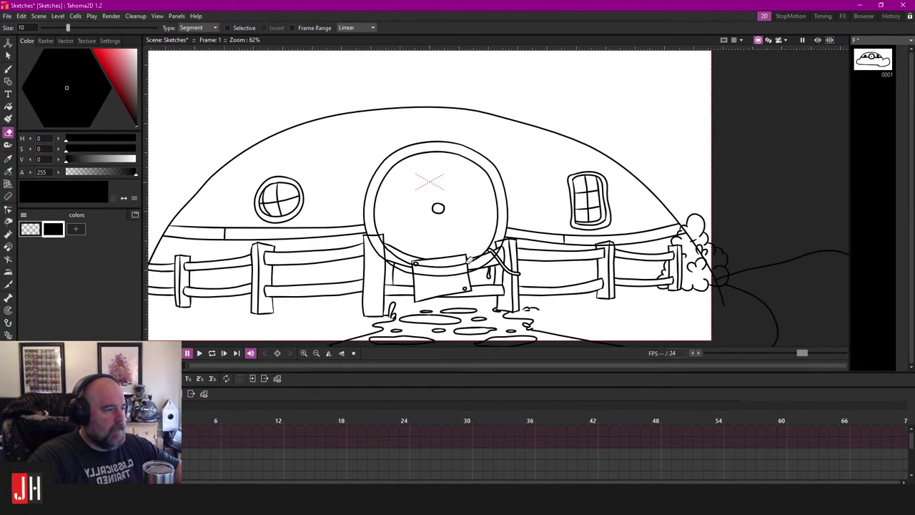
pyautogui.scroll(1, 483, 228)
pyautogui.press('b')
pyautogui.moveTo(415, 171); pyautogui.dragTo(480, 211)
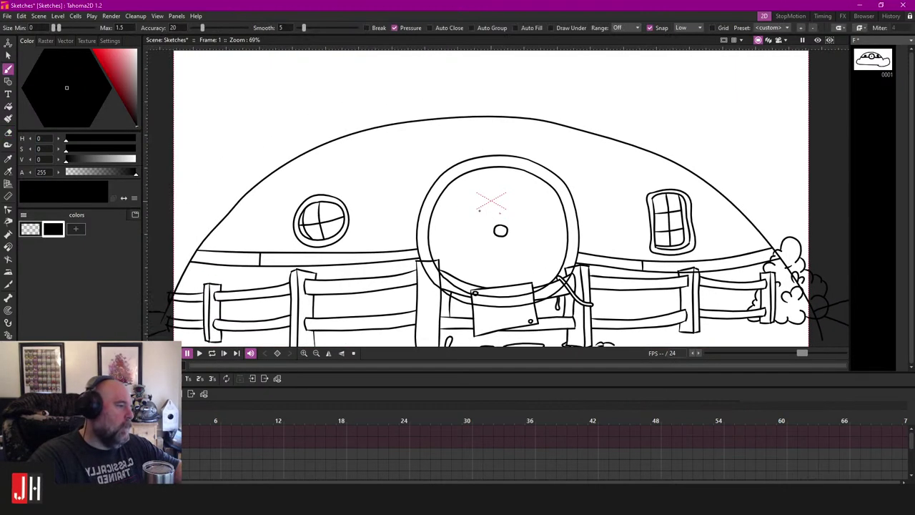
pyautogui.scroll(4, 479, 210)
pyautogui.moveTo(467, 170); pyautogui.dragTo(443, 177)
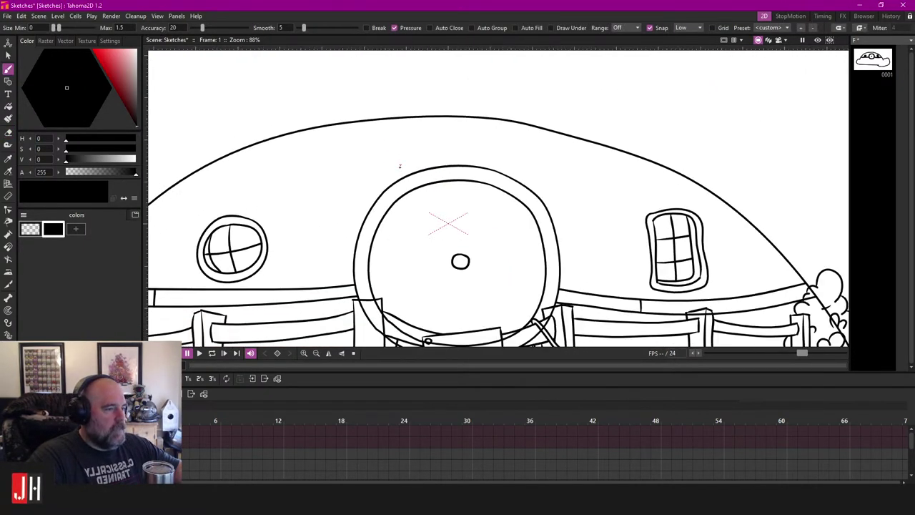
pyautogui.scroll(-5, 373, 119)
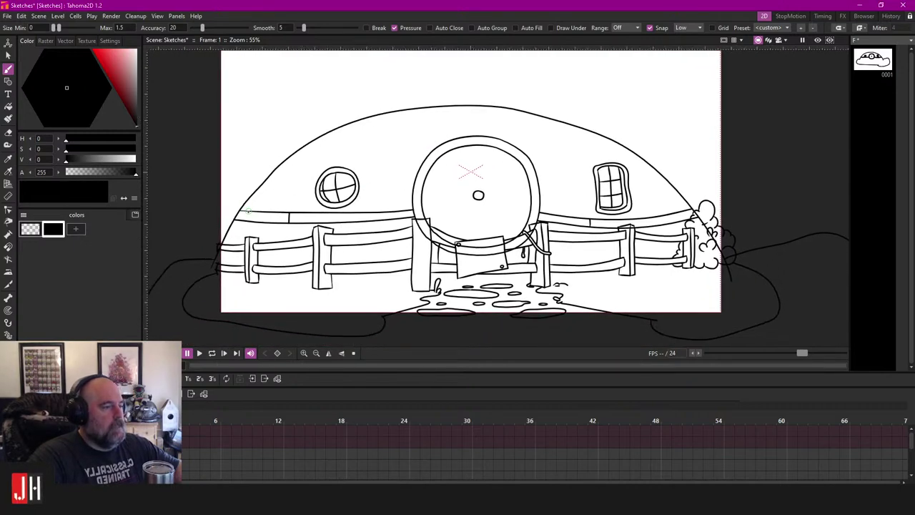
pyautogui.moveTo(258, 203); pyautogui.dragTo(273, 187)
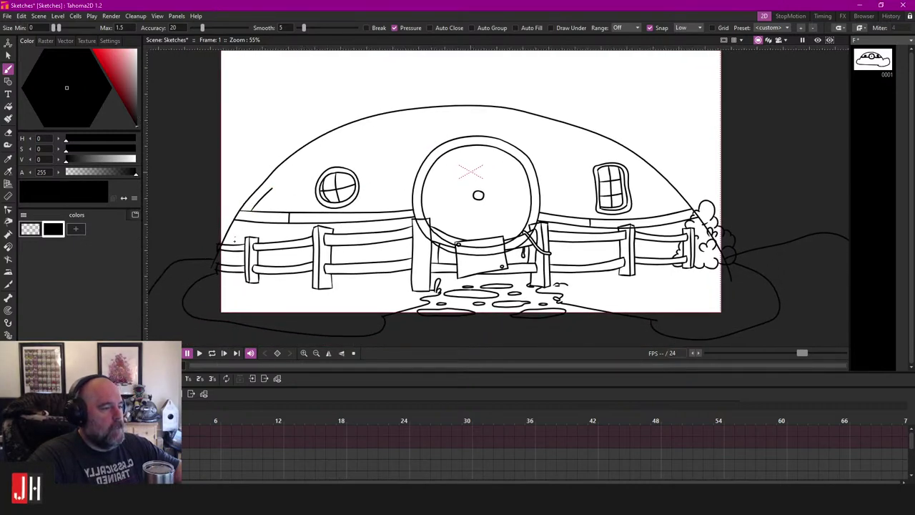
pyautogui.hotkey('ctrl', 'z')
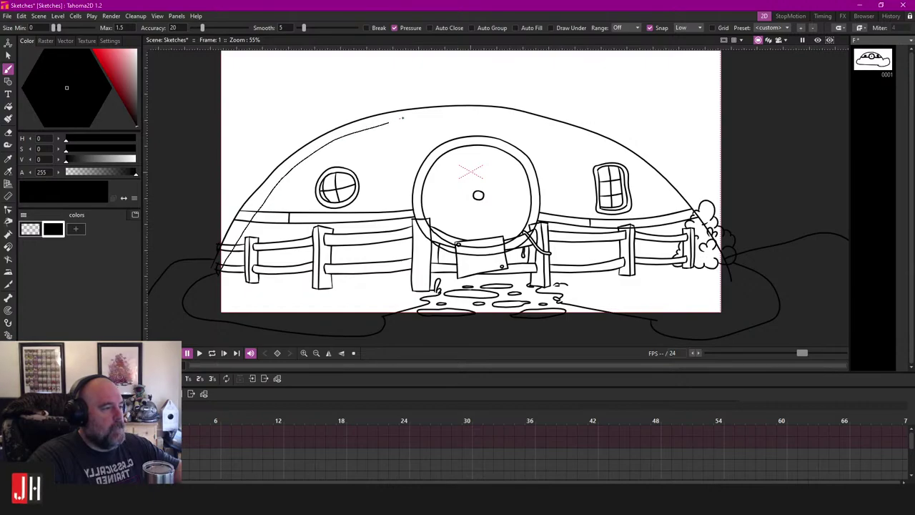
pyautogui.moveTo(509, 118); pyautogui.dragTo(557, 130)
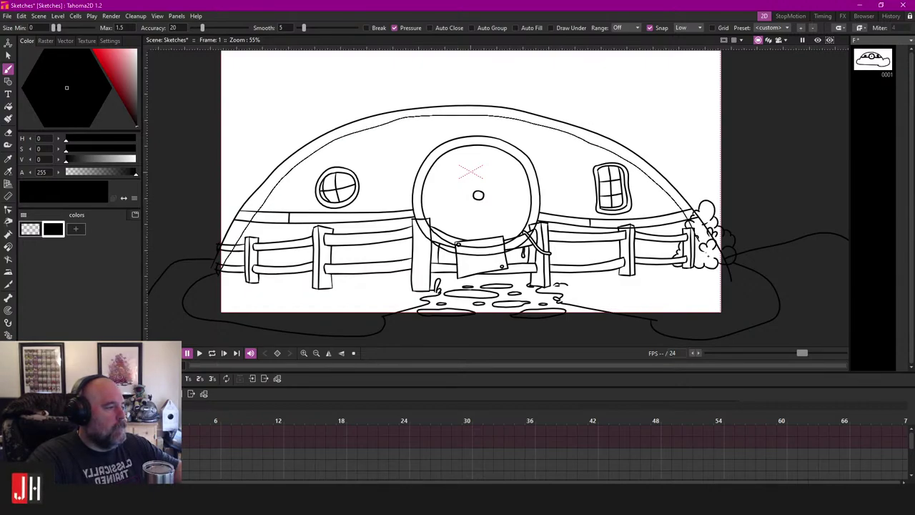
pyautogui.moveTo(727, 298); pyautogui.dragTo(729, 301)
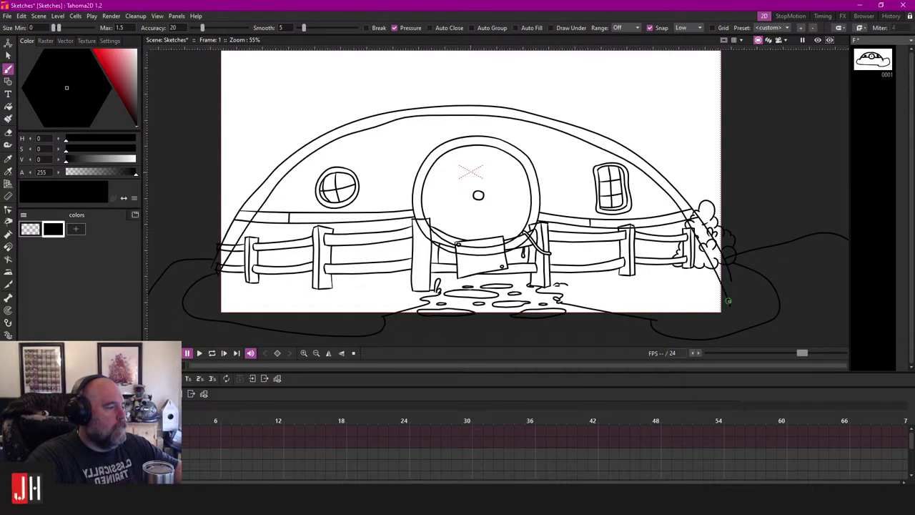
# Step: Try to trim the crossing line ends at the dome's right base, below the bush, with the Segment eraser
pyautogui.scroll(3, 724, 288)
pyautogui.press('a')
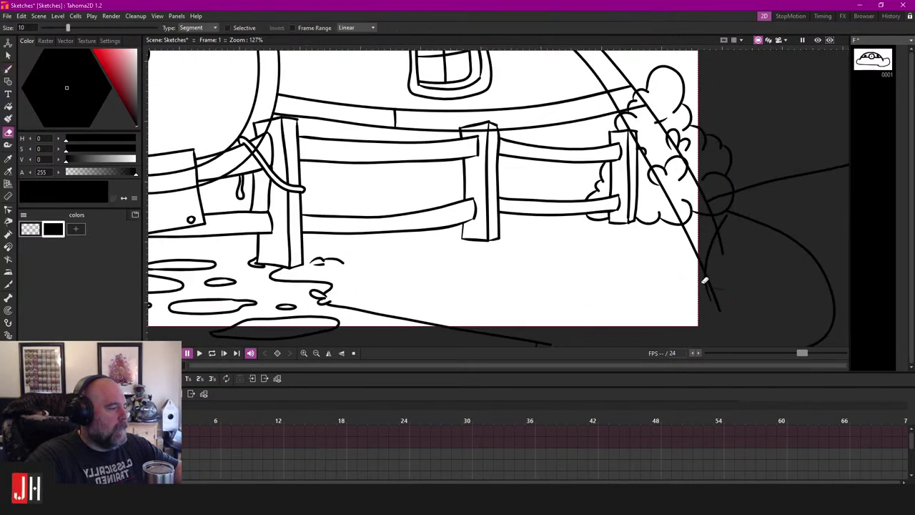
pyautogui.scroll(-3, 721, 218)
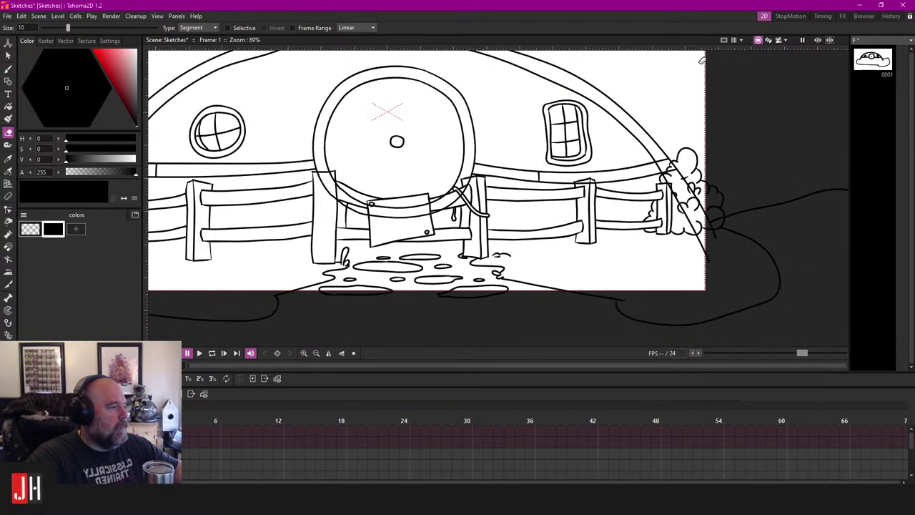
pyautogui.scroll(3, 744, 232)
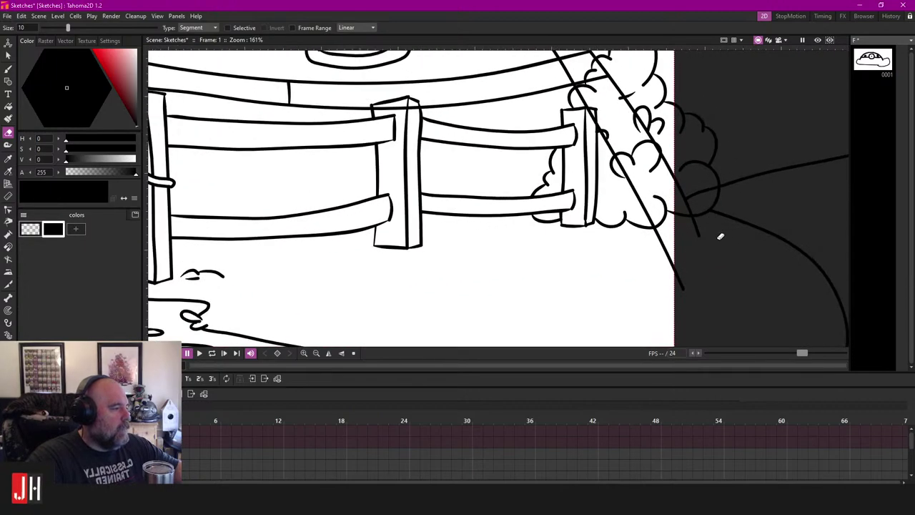
# Step: Inspect the dome's left base, and check the framing of the whole drawing in the camera view
pyautogui.scroll(-10, 700, 248)
pyautogui.moveTo(440, 215); pyautogui.dragTo(523, 200)
pyautogui.scroll(4, 489, 217)
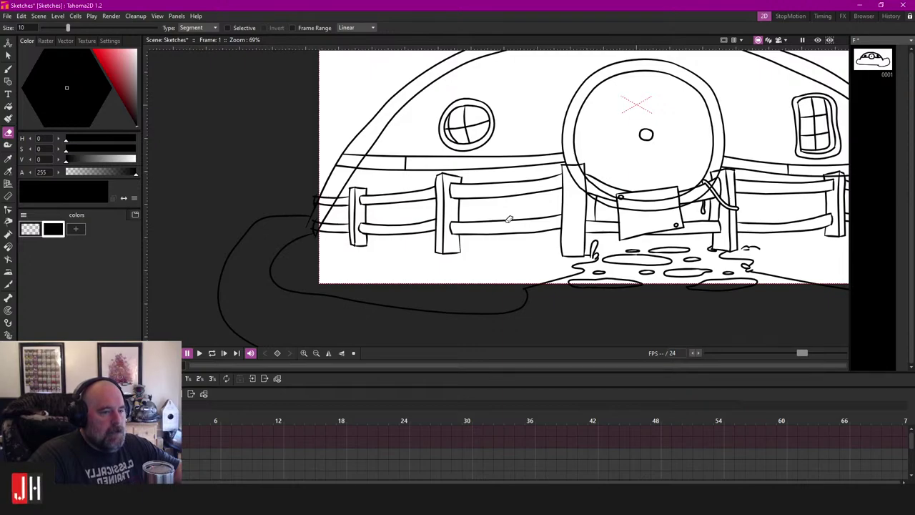
pyautogui.scroll(3, 336, 208)
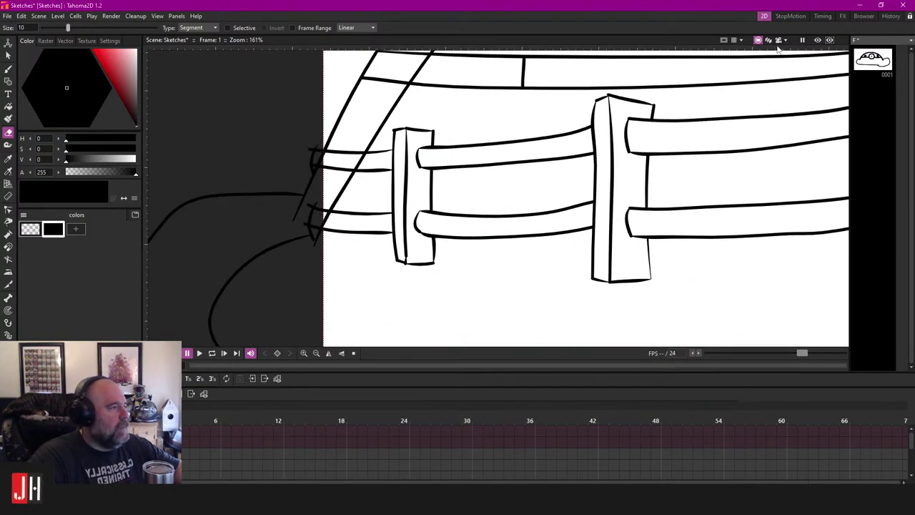
pyautogui.click(779, 40)
pyautogui.scroll(-15, 727, 70)
pyautogui.moveTo(727, 70)
pyautogui.mouseDown()
pyautogui.moveTo(570, 153)
pyautogui.moveTo(522, 213)
pyautogui.mouseUp()
pyautogui.scroll(3, 500, 208)
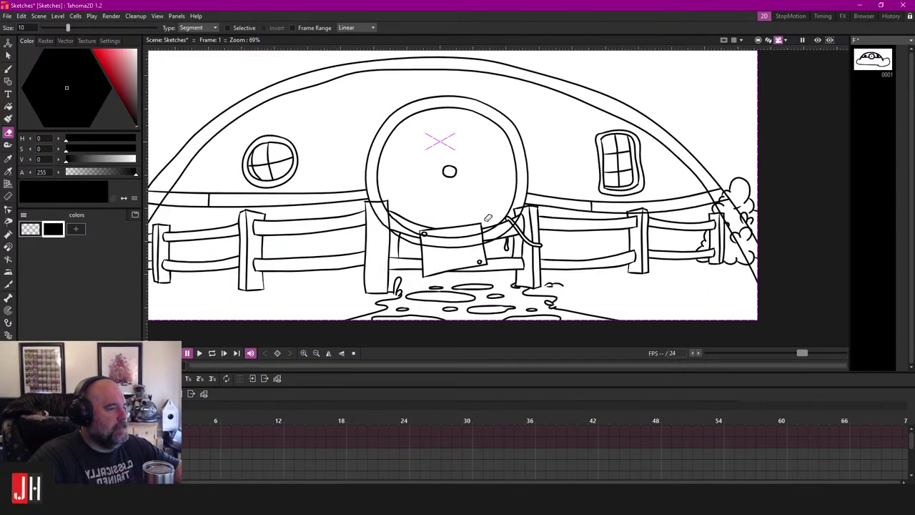
# Step: Undo the inner dome arc in the standard stage view and save the scene
pyautogui.click(760, 40)
pyautogui.scroll(-2, 565, 177)
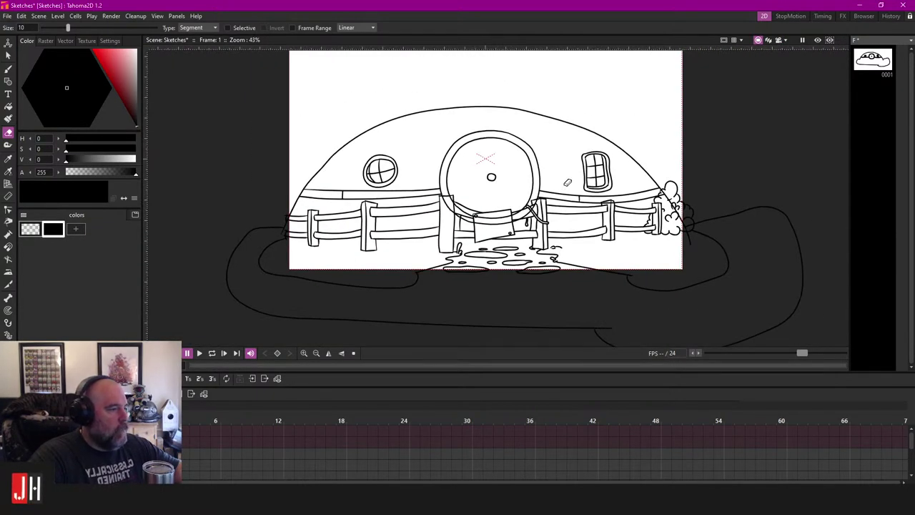
pyautogui.hotkey('ctrl', 's')
# Step: Try to draw a slanted Brush line from the top of the dome outline down into the round door
pyautogui.scroll(3, 565, 183)
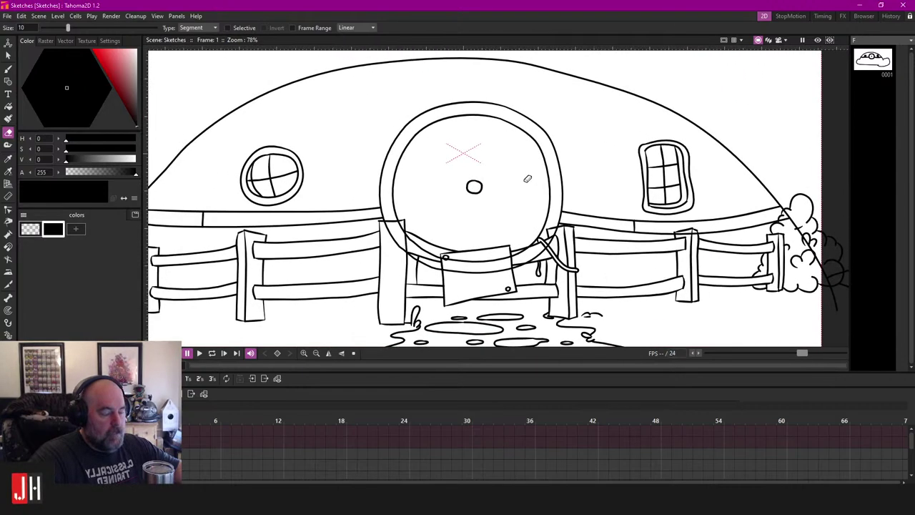
pyautogui.press('b')
pyautogui.scroll(3, 428, 128)
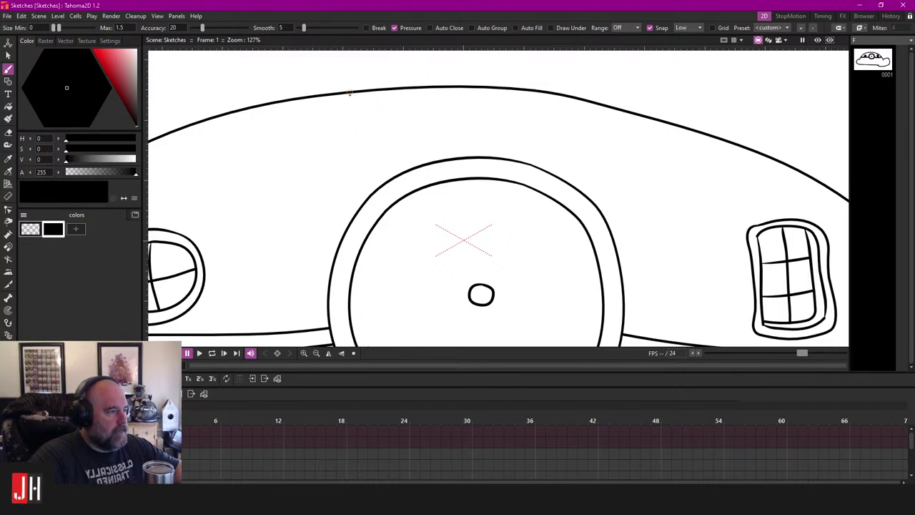
pyautogui.moveTo(352, 98); pyautogui.dragTo(402, 215)
pyautogui.hotkey('ctrl', 'z')
pyautogui.hotkey('ctrl', 'z')
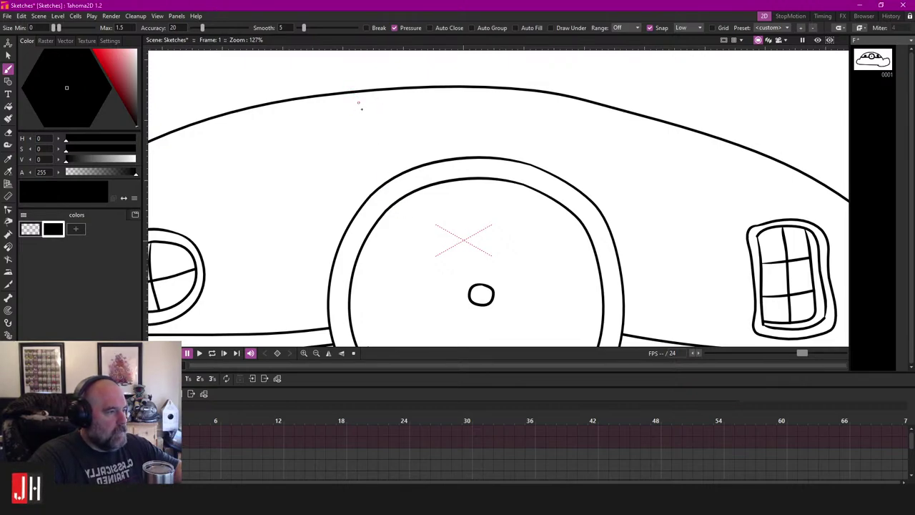
# Step: Draw two parallel slanted Brush lines from the dome's top outline down into the upper left of the round door
pyautogui.moveTo(352, 92); pyautogui.dragTo(418, 221)
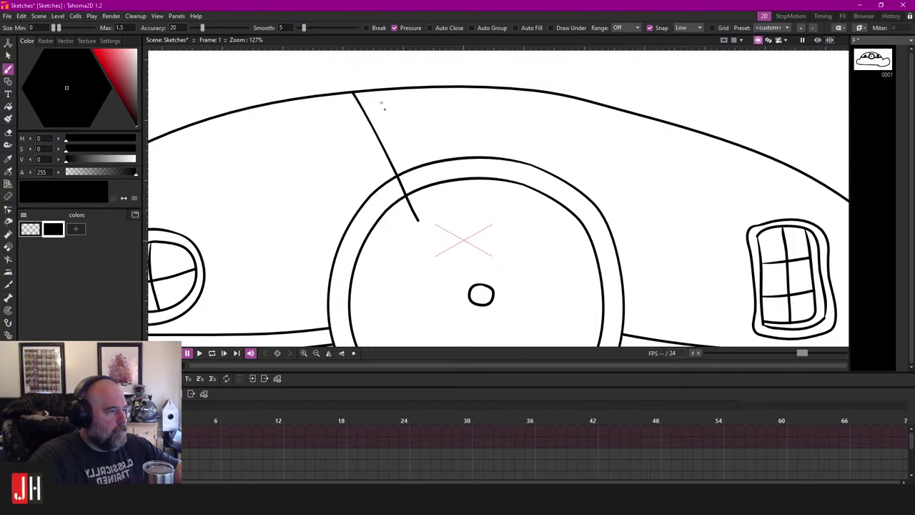
pyautogui.moveTo(373, 91); pyautogui.dragTo(430, 203)
pyautogui.hotkey('ctrl', 'z')
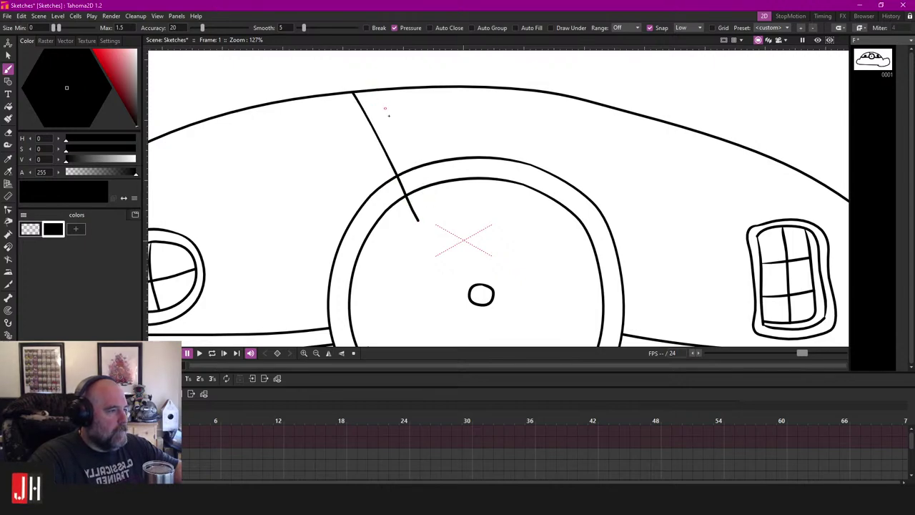
pyautogui.moveTo(375, 90); pyautogui.dragTo(443, 221)
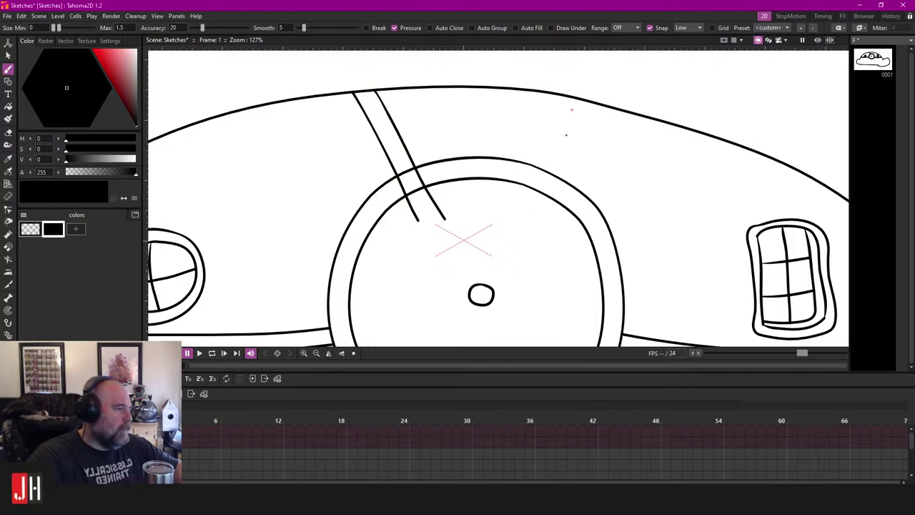
# Step: Draw the inner slanted roof line from the dome outline down into the upper right of the round door
pyautogui.moveTo(536, 203); pyautogui.dragTo(577, 136)
pyautogui.hotkey('ctrl', 'z')
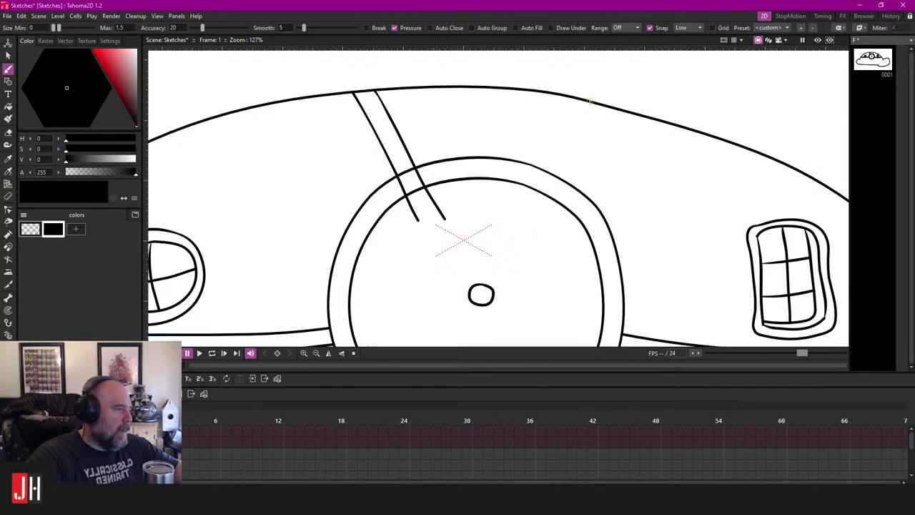
pyautogui.moveTo(589, 101)
pyautogui.mouseDown()
pyautogui.moveTo(521, 215)
pyautogui.moveTo(564, 188)
pyautogui.moveTo(616, 107)
pyautogui.mouseUp()
pyautogui.hotkey('ctrl', 'z')
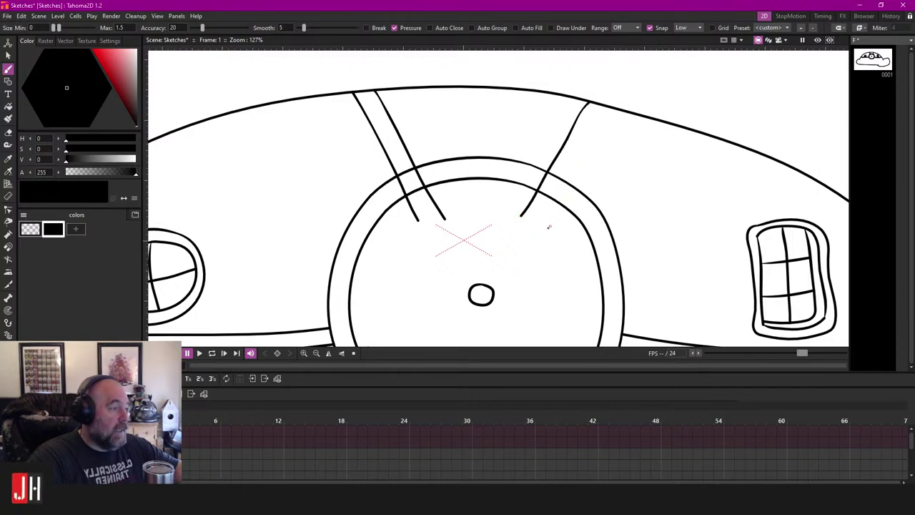
# Step: Draw the outer slanted roof line parallel to the first one on the door's upper right side, redrawing it once
pyautogui.moveTo(547, 226); pyautogui.dragTo(616, 105)
pyautogui.scroll(-2, 555, 214)
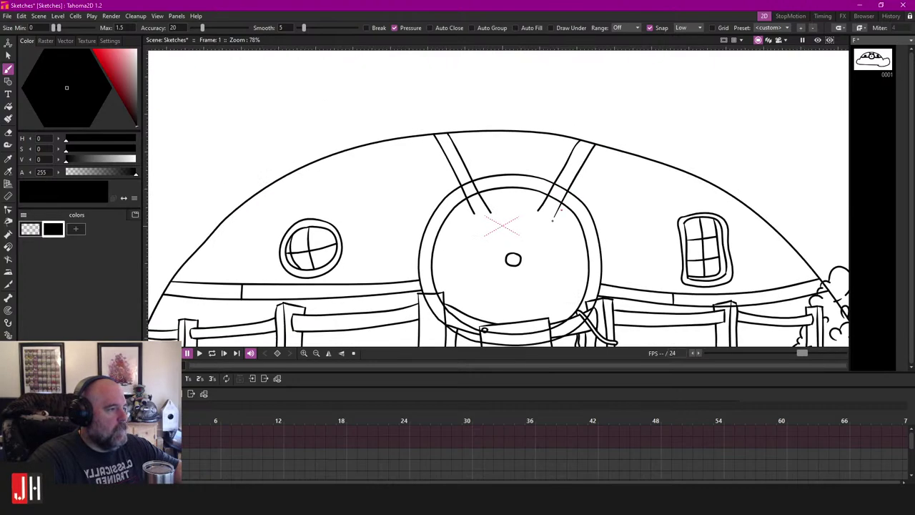
pyautogui.scroll(1, 555, 215)
pyautogui.scroll(3, 554, 215)
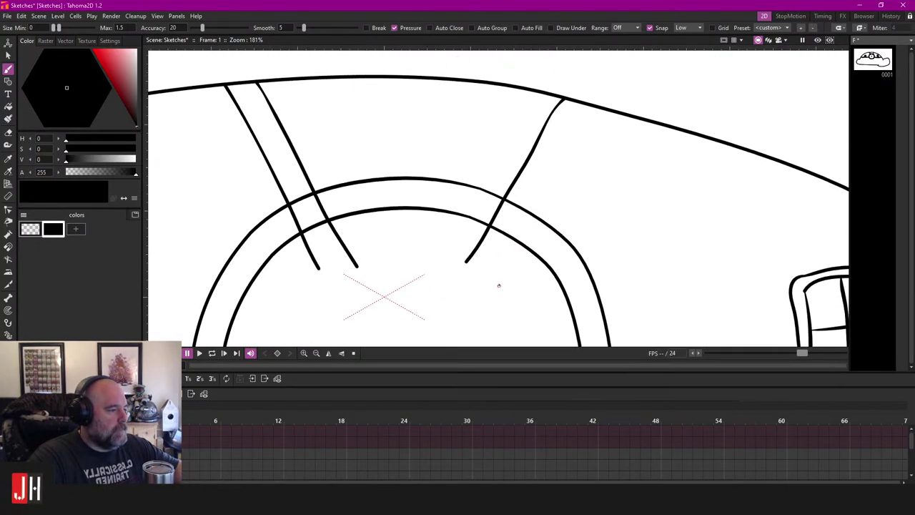
pyautogui.moveTo(496, 273); pyautogui.dragTo(593, 120)
pyautogui.hotkey('ctrl', 'z')
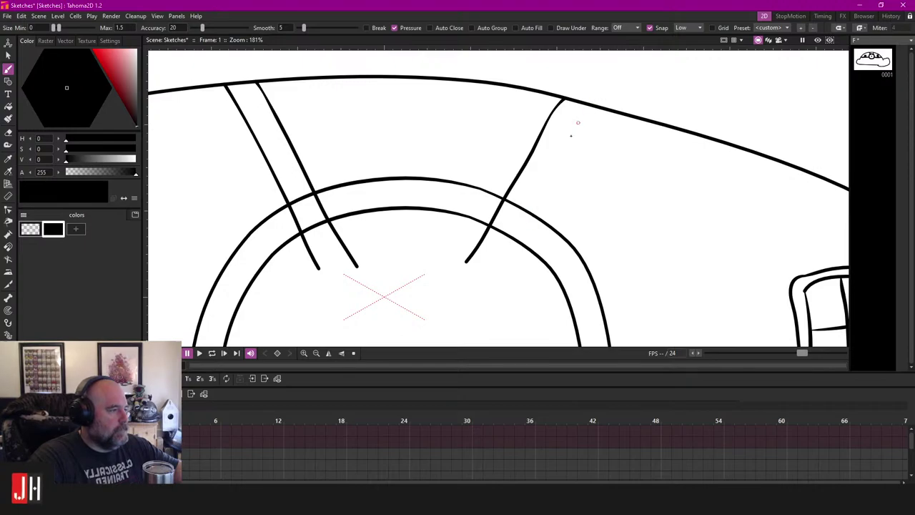
pyautogui.moveTo(578, 122); pyautogui.dragTo(493, 243)
pyautogui.scroll(-5, 493, 243)
pyautogui.scroll(2, 477, 195)
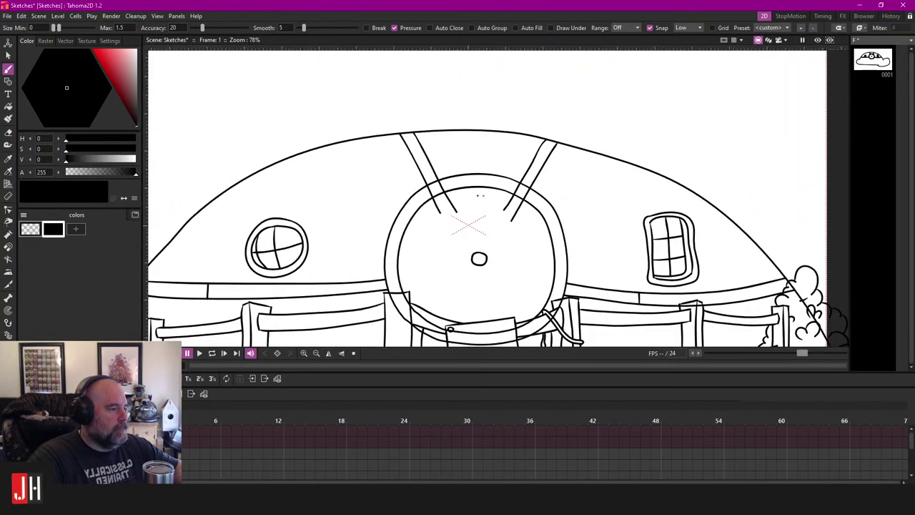
# Step: Trim the ends of the four slanted roof lines inside the door frame with the Segment eraser and save the scene
pyautogui.scroll(2, 478, 195)
pyautogui.press('a')
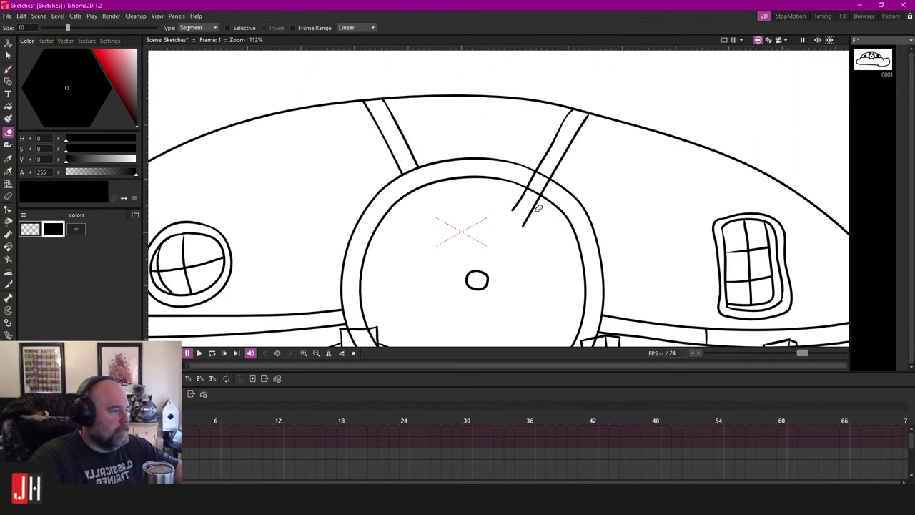
pyautogui.moveTo(538, 208)
pyautogui.mouseDown()
pyautogui.moveTo(499, 190)
pyautogui.moveTo(545, 192)
pyautogui.moveTo(548, 183)
pyautogui.moveTo(522, 176)
pyautogui.mouseUp()
pyautogui.scroll(-8, 525, 226)
pyautogui.moveTo(526, 232); pyautogui.dragTo(500, 200)
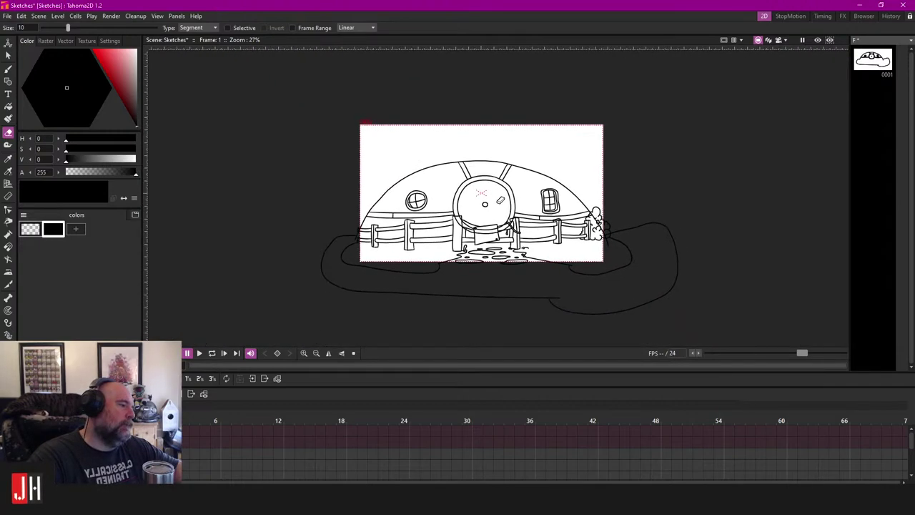
pyautogui.scroll(5, 499, 200)
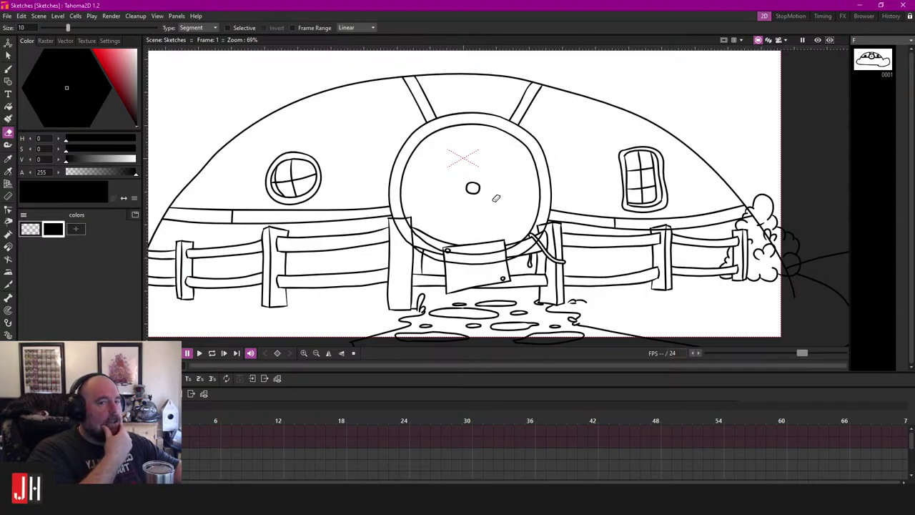
# Step: Hide the house background and examine the hooded character with the flaming hands
pyautogui.scroll(-3, 496, 198)
pyautogui.scroll(1, 478, 195)
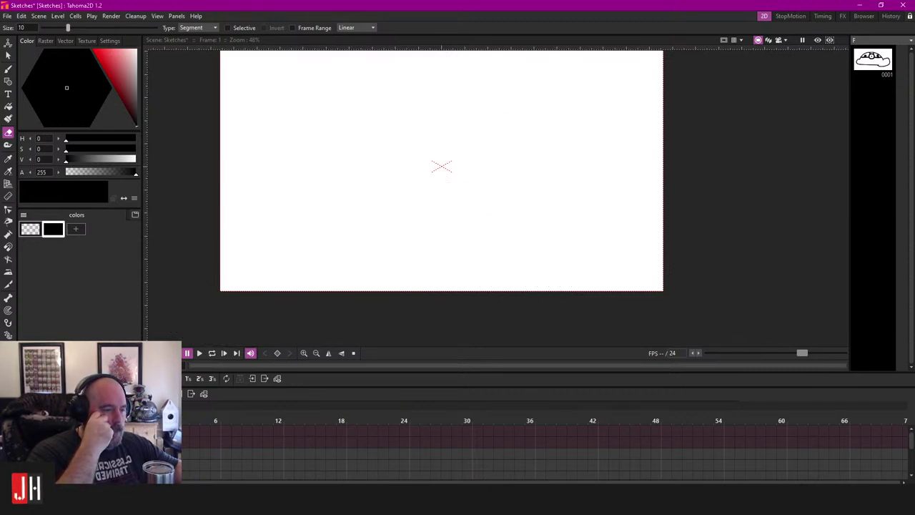
pyautogui.scroll(-1, 544, 454)
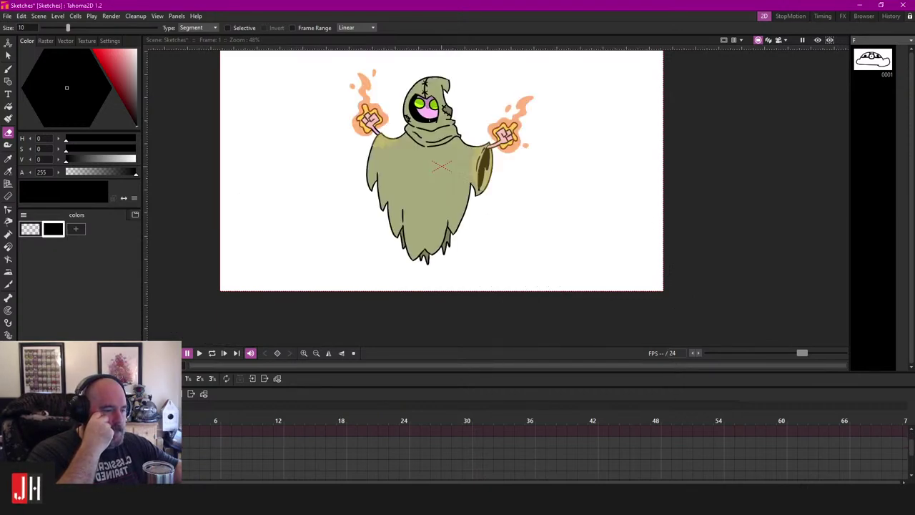
pyautogui.scroll(3, 481, 229)
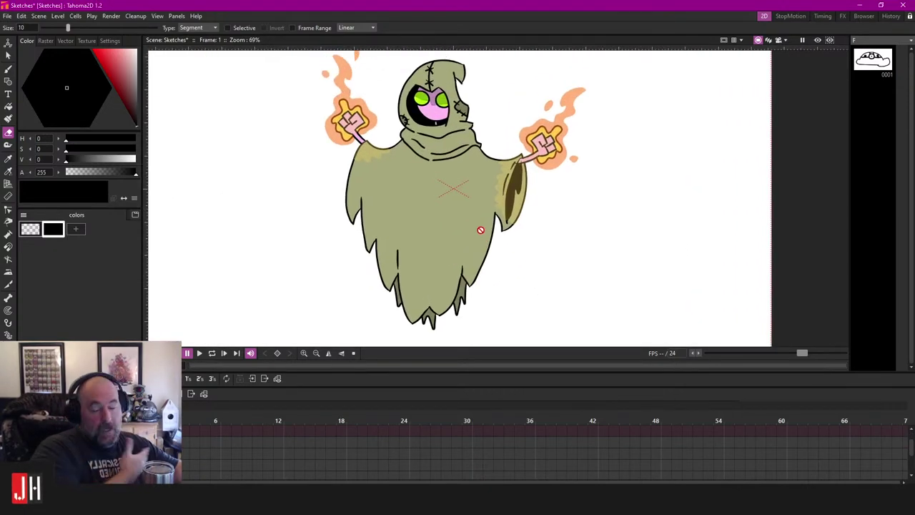
pyautogui.moveTo(465, 204); pyautogui.dragTo(456, 220)
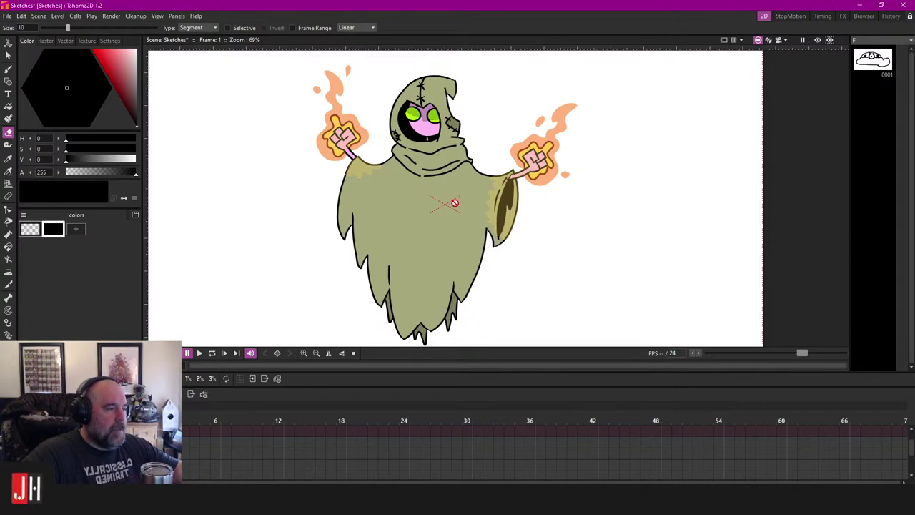
pyautogui.scroll(-1, 455, 203)
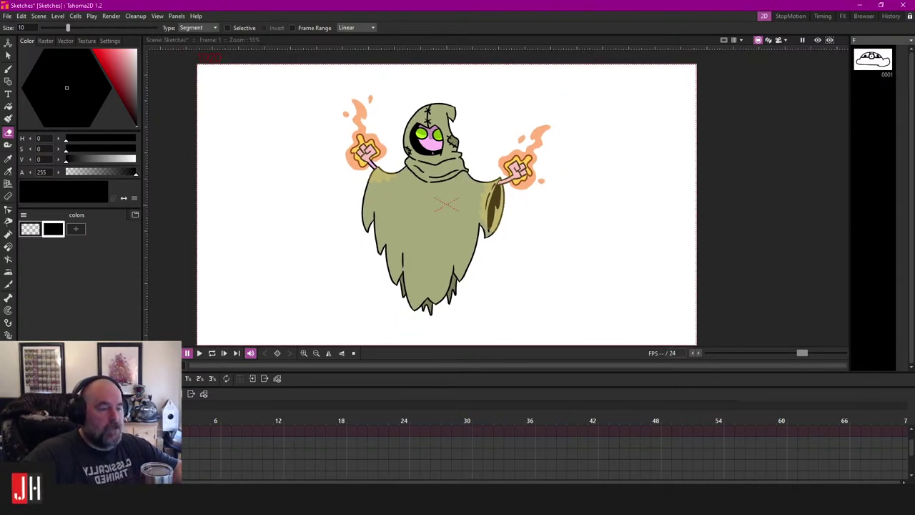
# Step: Show the purple tentacled monster in place of the hooded character and examine its lines and shading
pyautogui.press('Delete')
pyautogui.hotkey('ctrl', 'z')
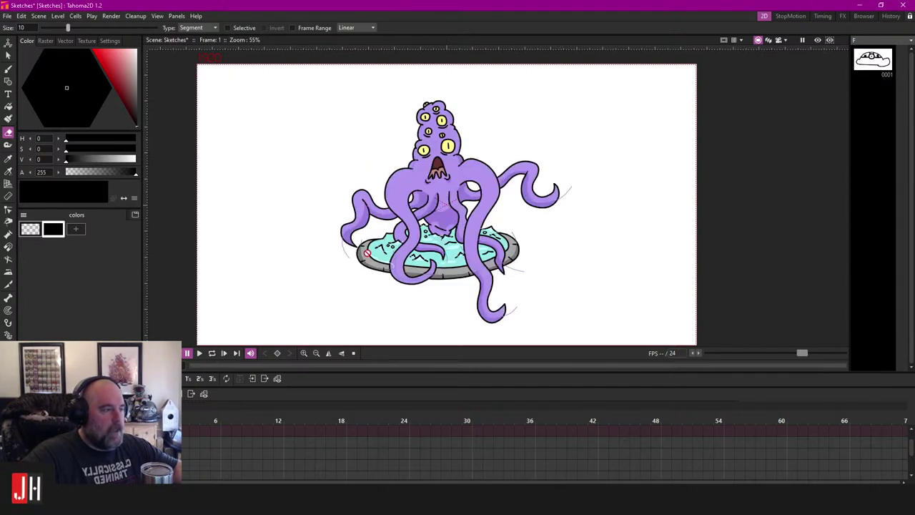
pyautogui.scroll(3, 419, 219)
pyautogui.moveTo(523, 176)
pyautogui.mouseDown()
pyautogui.moveTo(483, 214)
pyautogui.moveTo(464, 207)
pyautogui.mouseUp()
pyautogui.scroll(-2, 478, 208)
pyautogui.scroll(3, 477, 208)
pyautogui.scroll(-3, 478, 208)
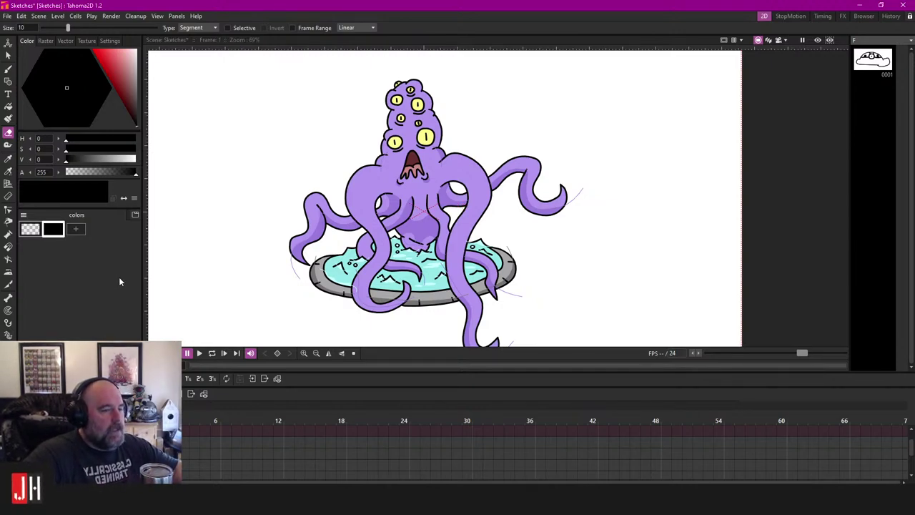
pyautogui.scroll(1, 416, 233)
pyautogui.scroll(-2, 416, 233)
pyautogui.scroll(4, 416, 232)
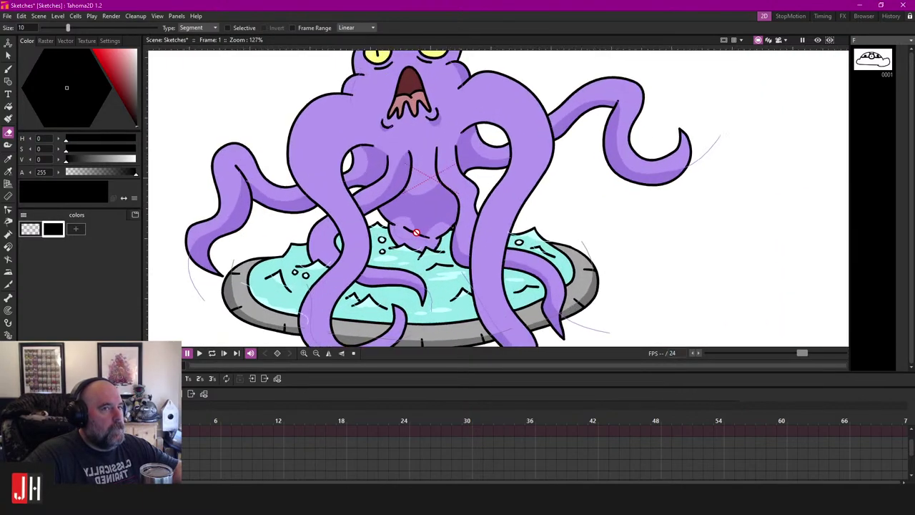
pyautogui.scroll(-4, 416, 232)
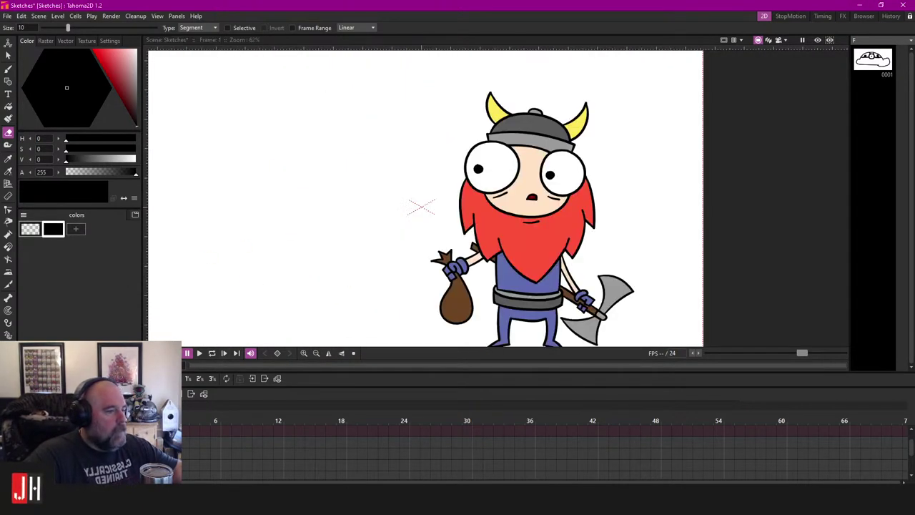
# Step: Examine the bearded Viking and the spiked, drooling creature side by side
pyautogui.scroll(-1, 404, 249)
pyautogui.scroll(3, 398, 247)
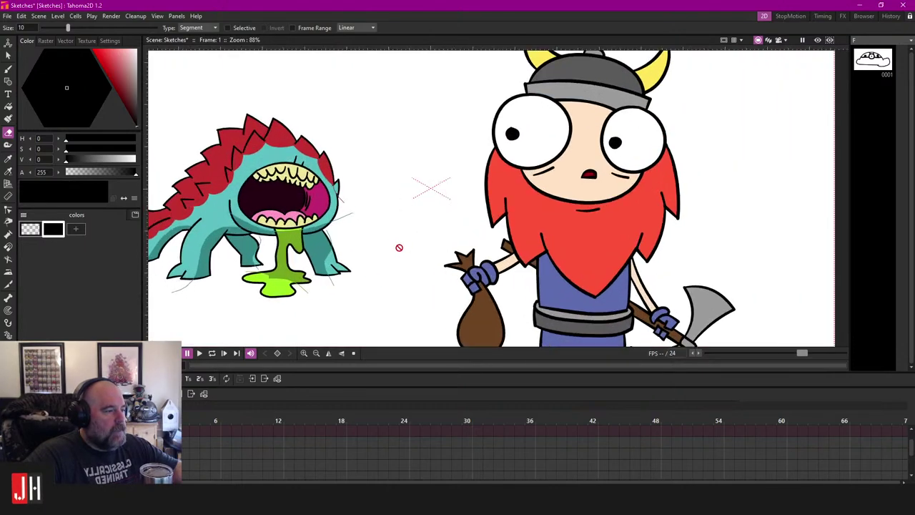
pyautogui.scroll(-1, 440, 237)
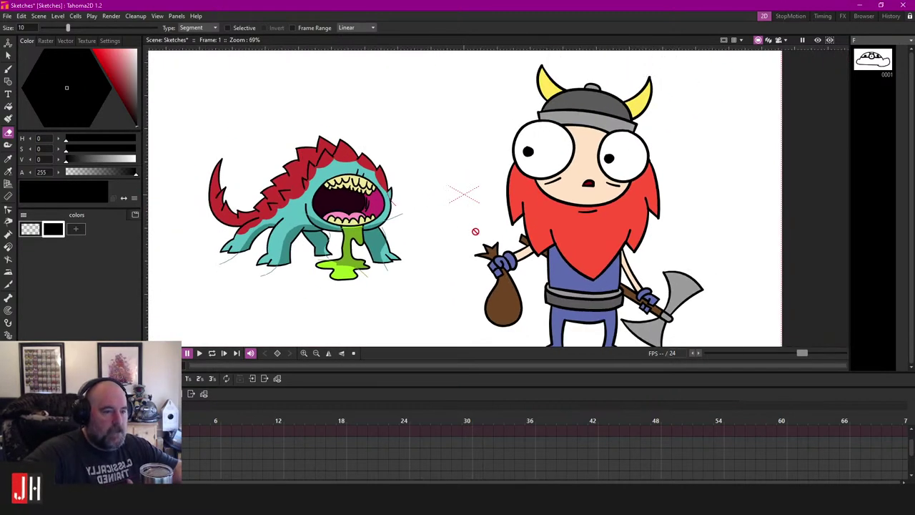
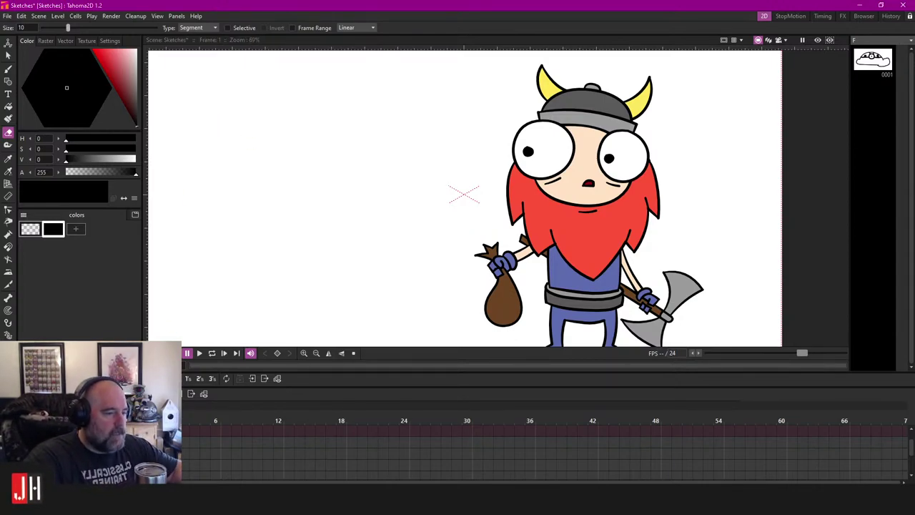
# Step: Return to the dome house background and inspect its roof lines, round door, fence and overall framing
pyautogui.scroll(1, 545, 451)
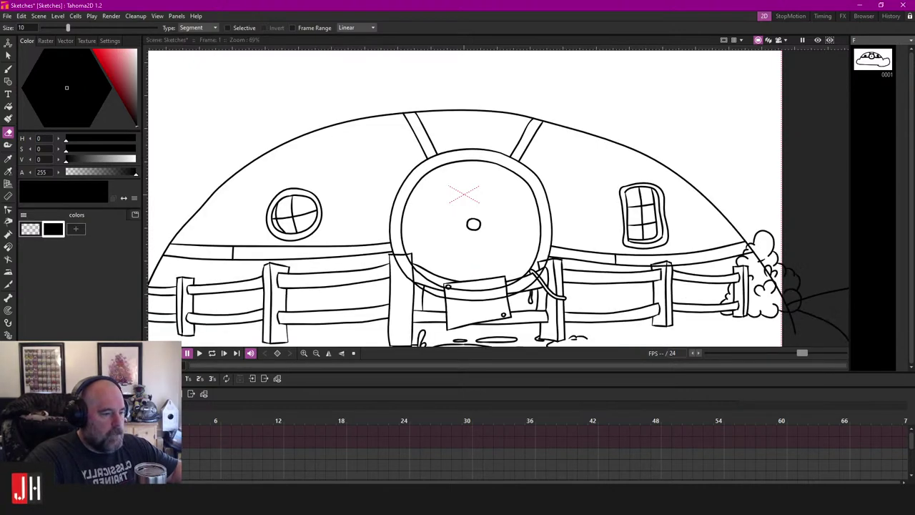
pyautogui.scroll(-2, 426, 151)
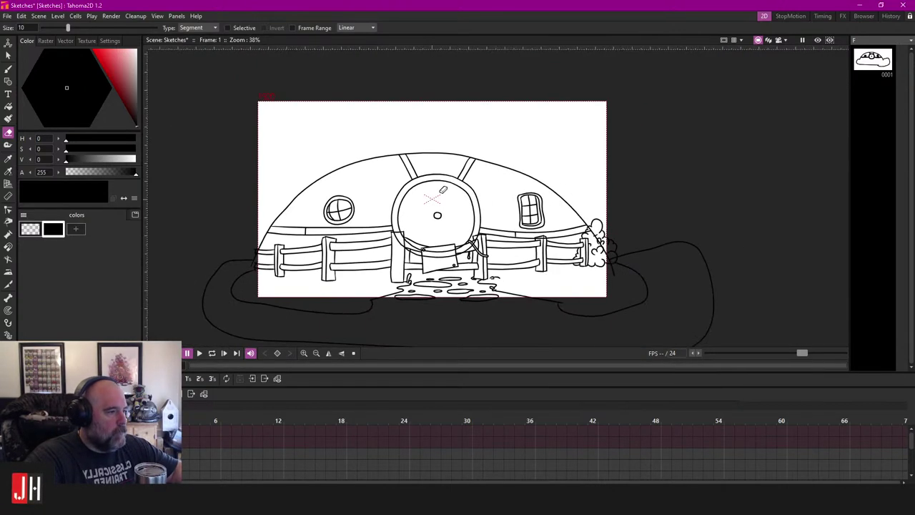
pyautogui.scroll(4, 427, 151)
pyautogui.press('b')
pyautogui.scroll(2, 411, 149)
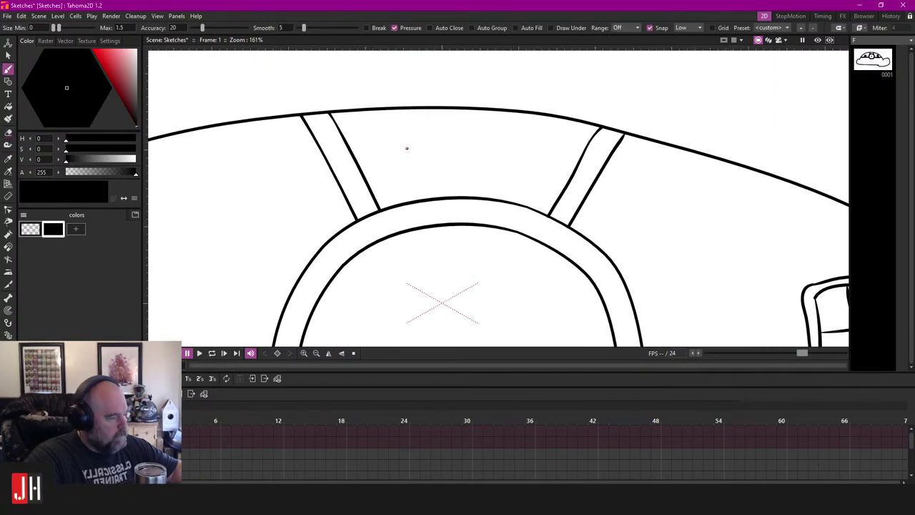
pyautogui.scroll(-4, 415, 148)
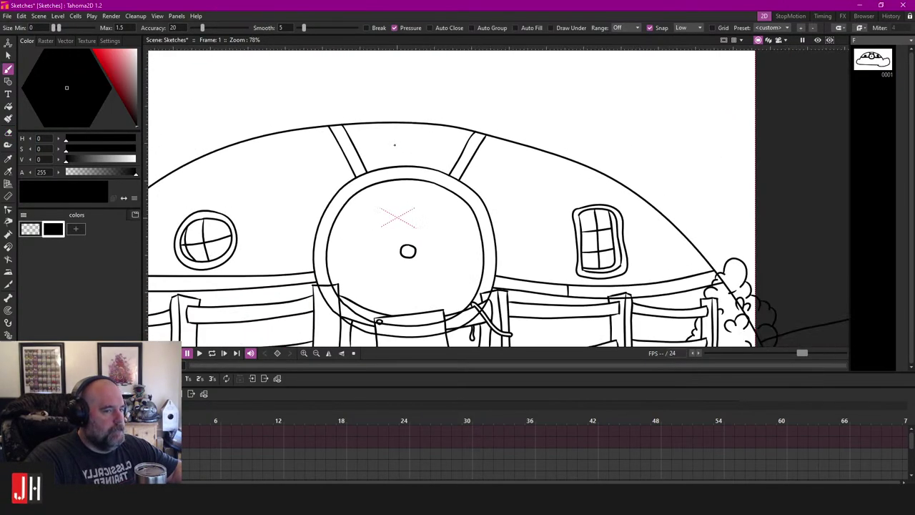
pyautogui.moveTo(408, 195); pyautogui.dragTo(441, 122)
pyautogui.moveTo(452, 164); pyautogui.dragTo(426, 183)
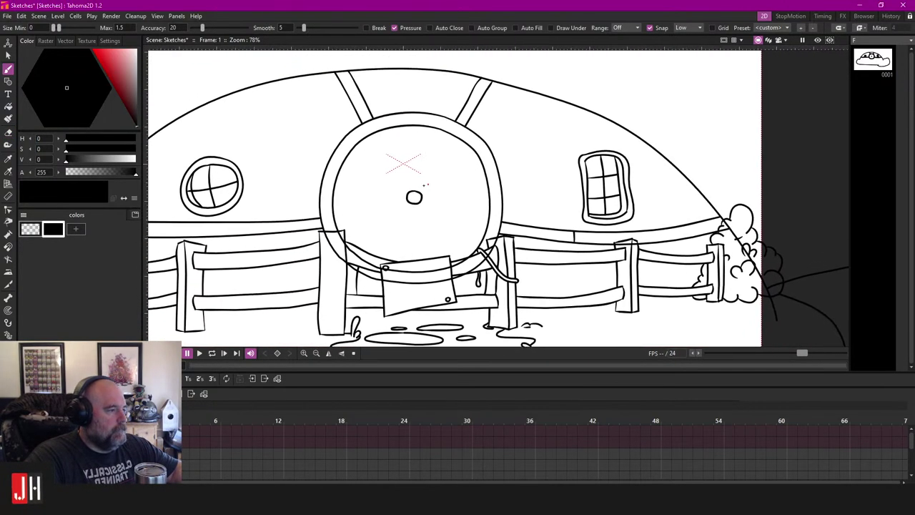
pyautogui.scroll(2, 402, 186)
pyautogui.scroll(-3, 399, 188)
pyautogui.scroll(2, 422, 161)
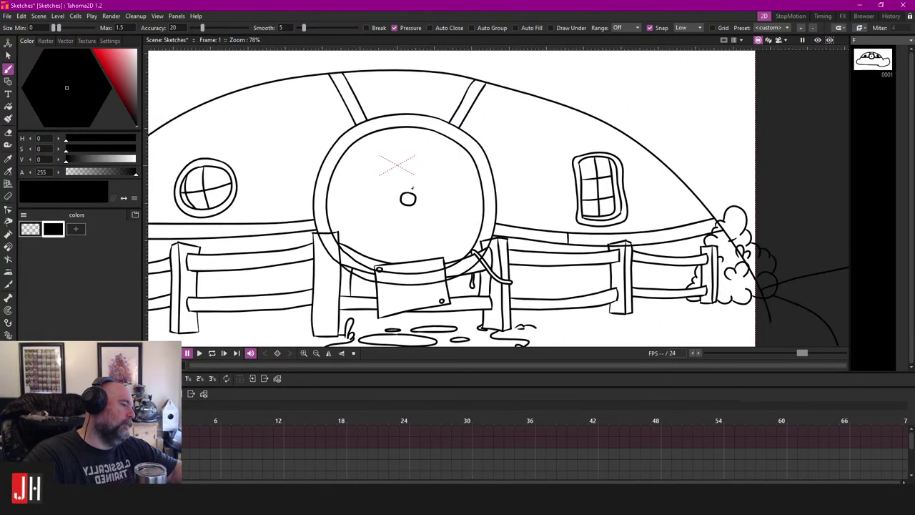
pyautogui.scroll(-2, 430, 155)
pyautogui.scroll(1, 428, 148)
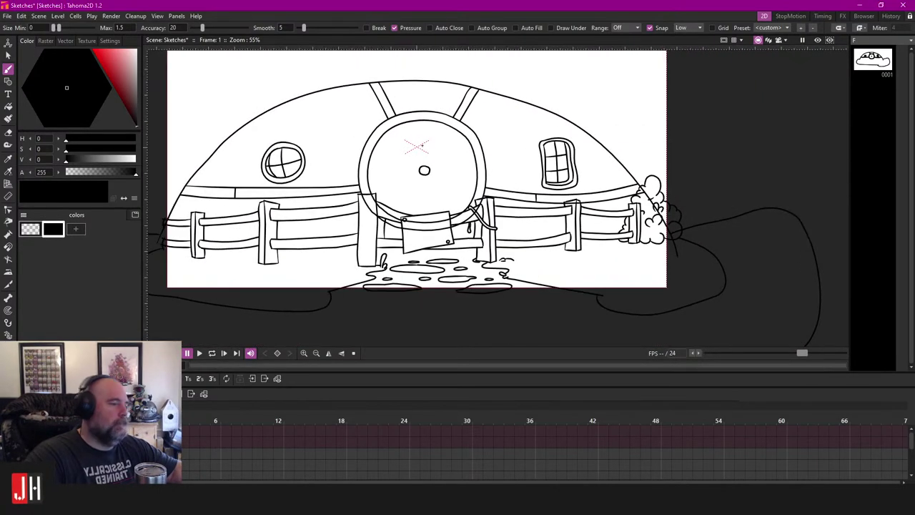
pyautogui.scroll(-3, 443, 151)
pyautogui.scroll(1, 482, 150)
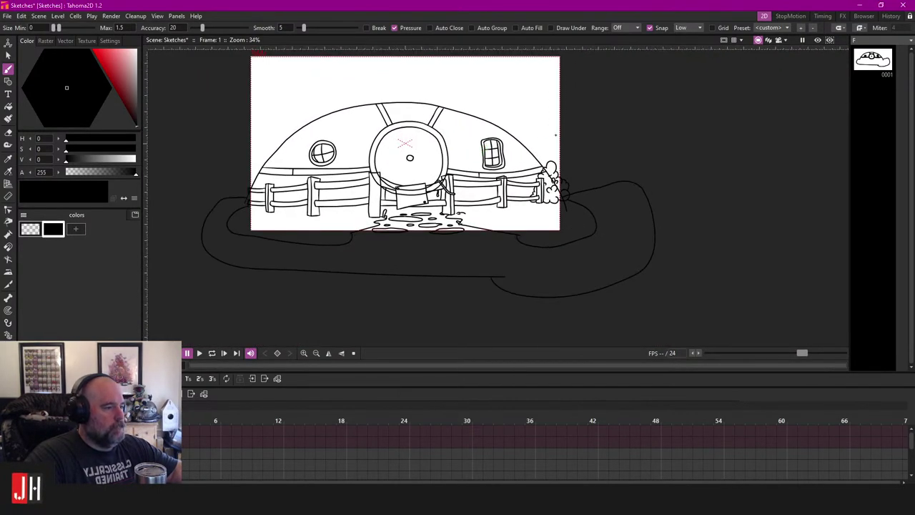
# Step: Select the whole dome house drawing, scale it to 96.94% and move it by X 53.25 px and Y 47.34 px
pyautogui.press('s')
pyautogui.moveTo(654, 134)
pyautogui.mouseDown()
pyautogui.moveTo(535, 90)
pyautogui.moveTo(368, 78)
pyautogui.moveTo(244, 94)
pyautogui.moveTo(184, 124)
pyautogui.moveTo(187, 281)
pyautogui.mouseUp()
pyautogui.moveTo(579, 90); pyautogui.dragTo(640, 107)
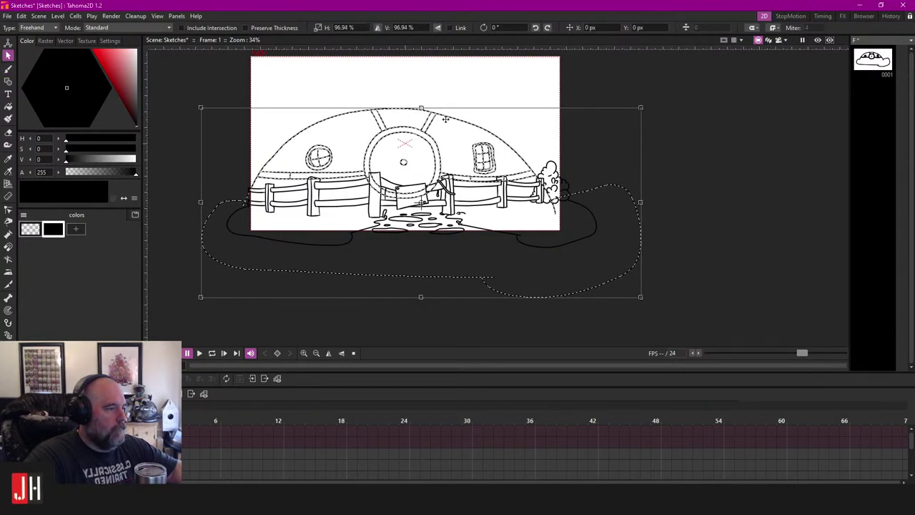
pyautogui.moveTo(448, 118); pyautogui.dragTo(457, 110)
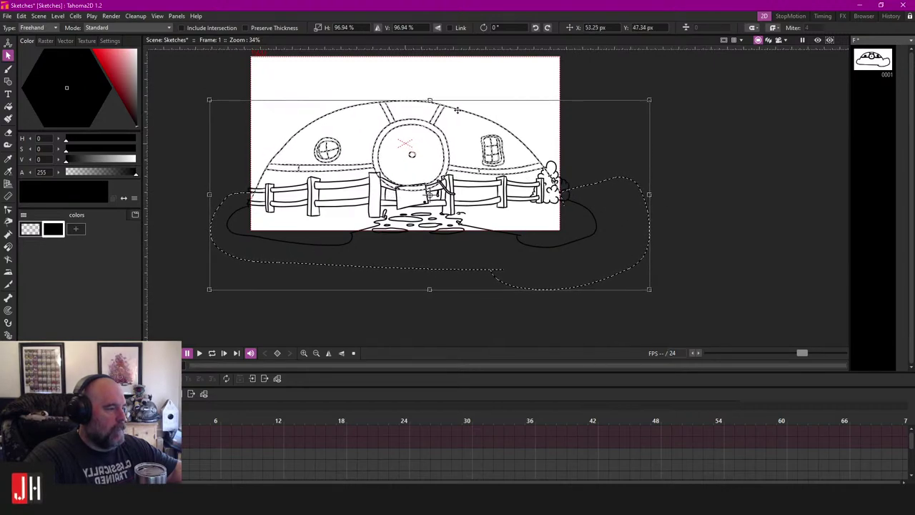
pyautogui.click(663, 131)
pyautogui.scroll(1, 439, 158)
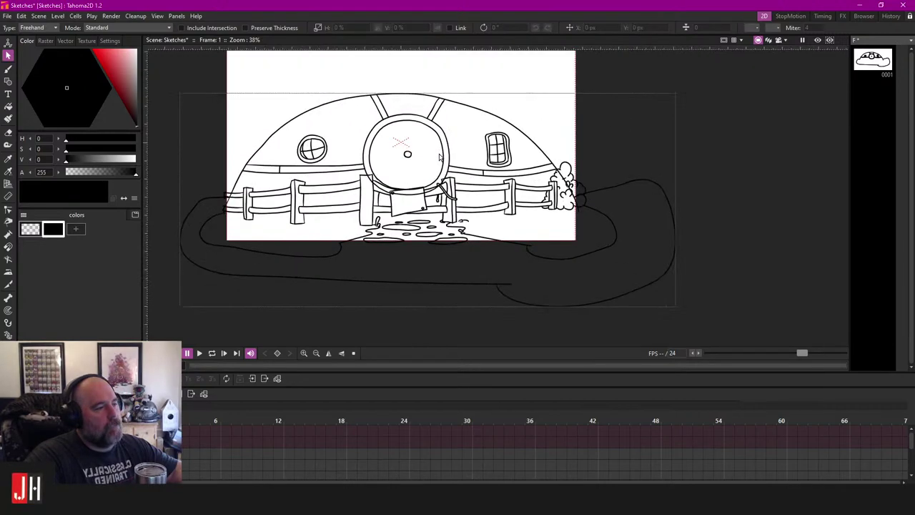
# Step: Draw three roughly vertical plank lines down the round door with the brush, spaced across it and passing through the knob
pyautogui.scroll(2, 440, 158)
pyautogui.scroll(-2, 439, 157)
pyautogui.scroll(2, 433, 168)
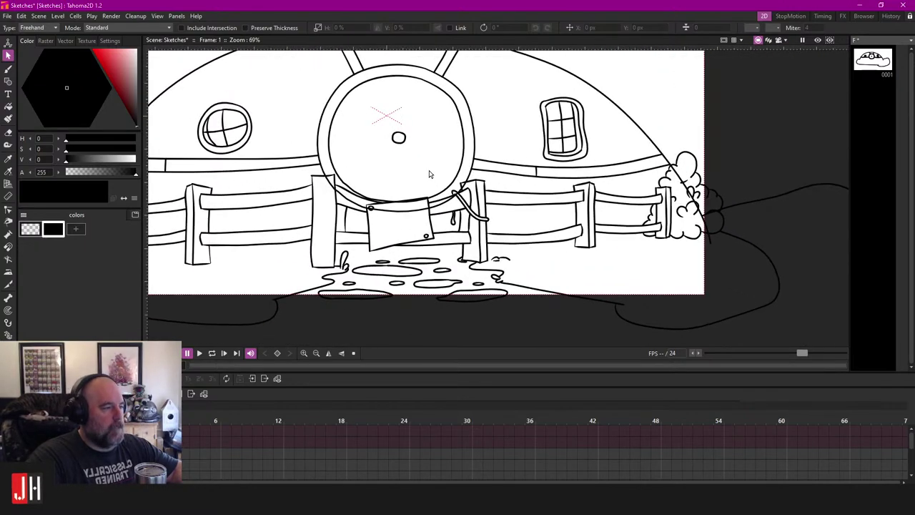
pyautogui.scroll(4, 404, 157)
pyautogui.press('b')
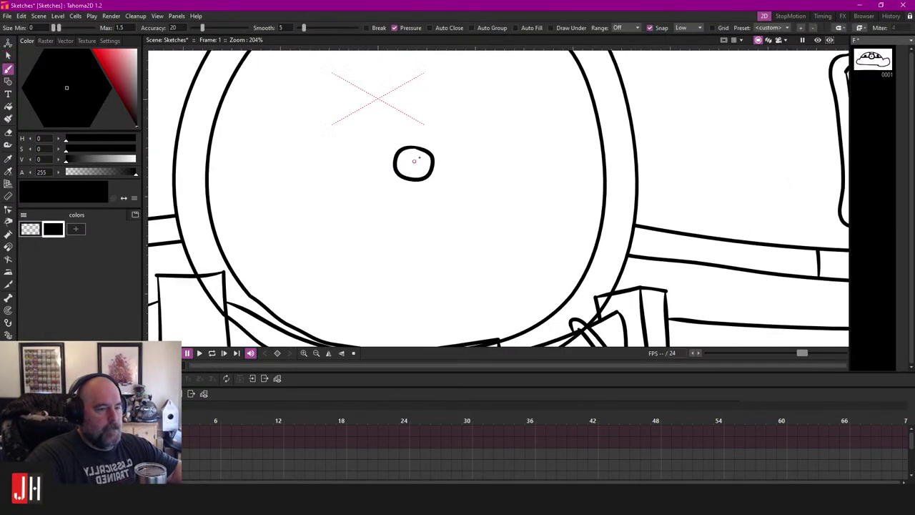
pyautogui.scroll(-3, 418, 159)
pyautogui.scroll(2, 397, 154)
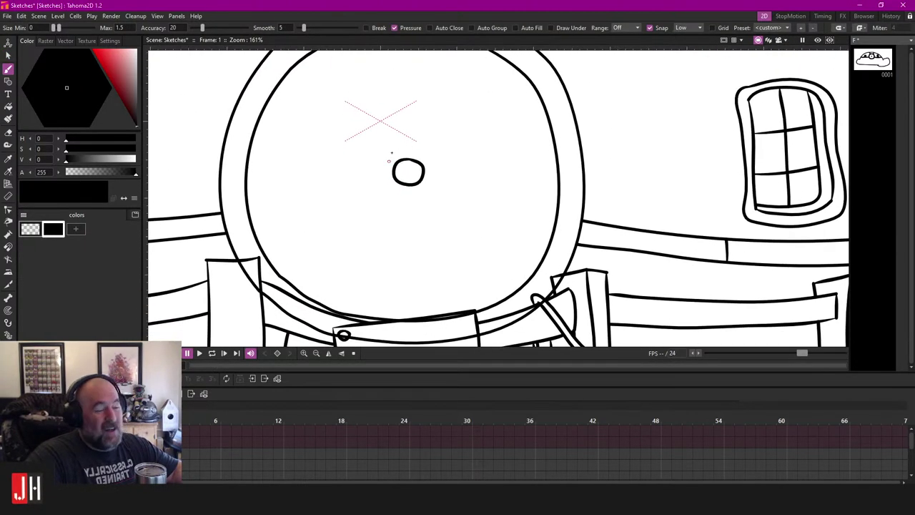
pyautogui.scroll(-3, 391, 152)
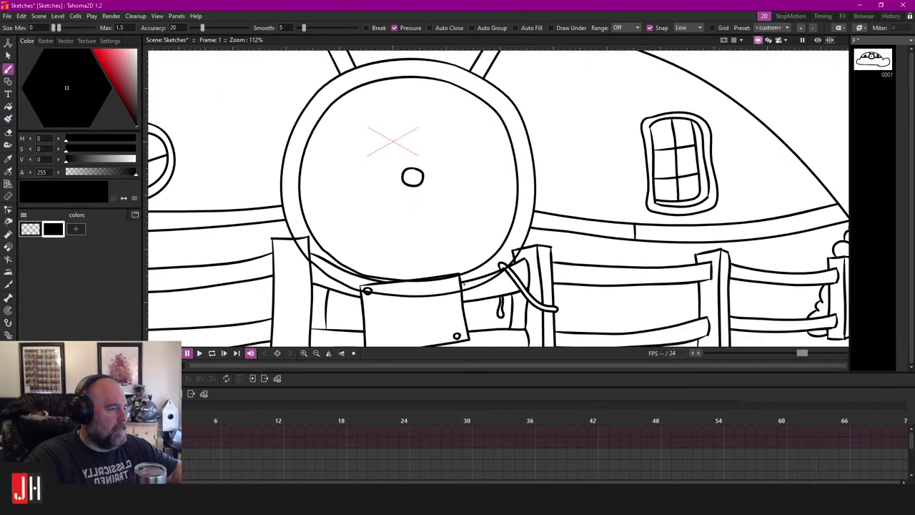
pyautogui.moveTo(471, 77); pyautogui.dragTo(467, 344)
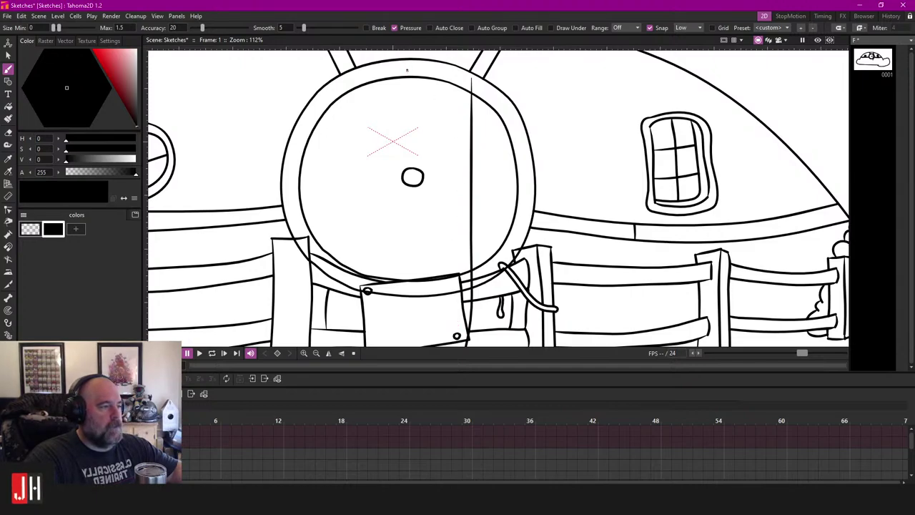
pyautogui.moveTo(403, 64); pyautogui.dragTo(416, 343)
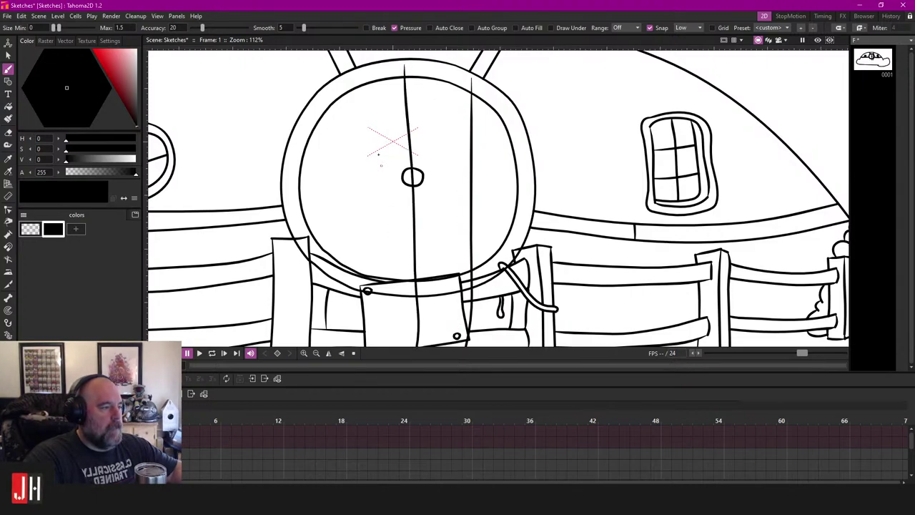
pyautogui.moveTo(343, 86); pyautogui.dragTo(364, 346)
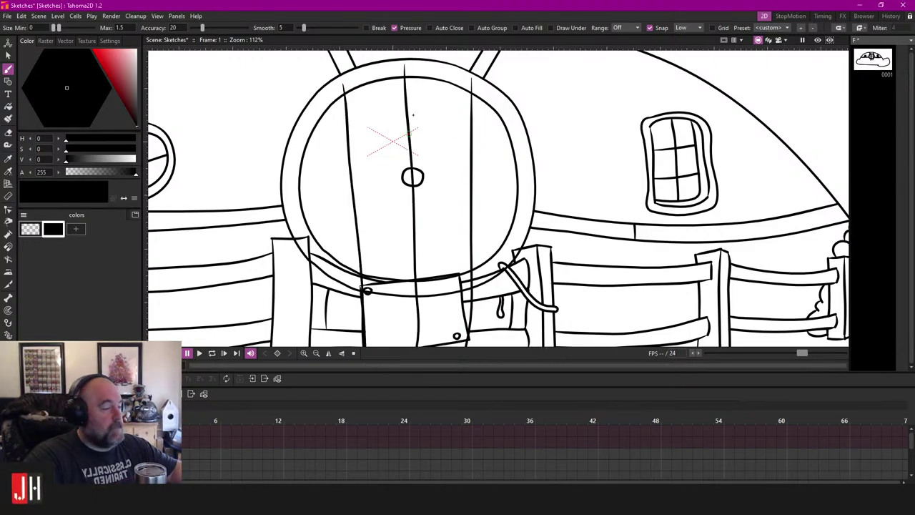
# Step: Erase the plank line segments that overshoot the top of the door's inner ring and the segment inside the knob
pyautogui.scroll(2, 412, 114)
pyautogui.press('a')
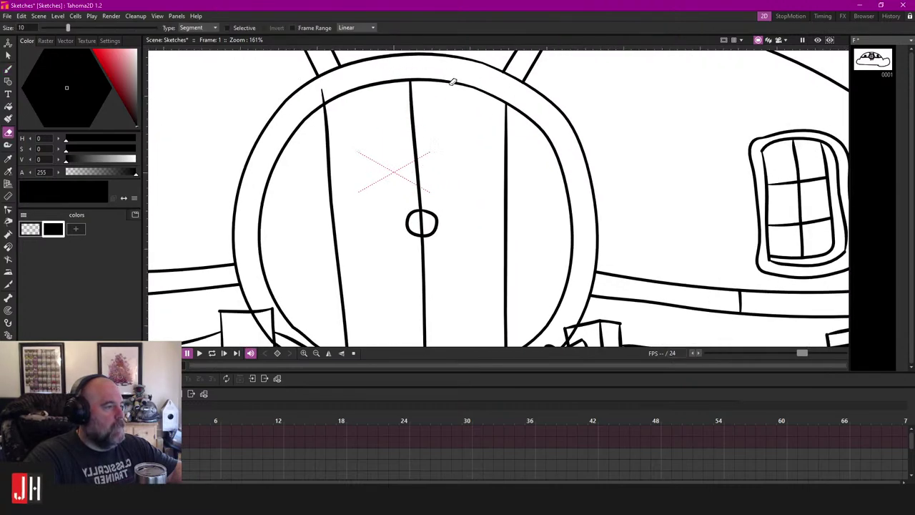
pyautogui.click(322, 96)
pyautogui.moveTo(468, 304); pyautogui.dragTo(436, 162)
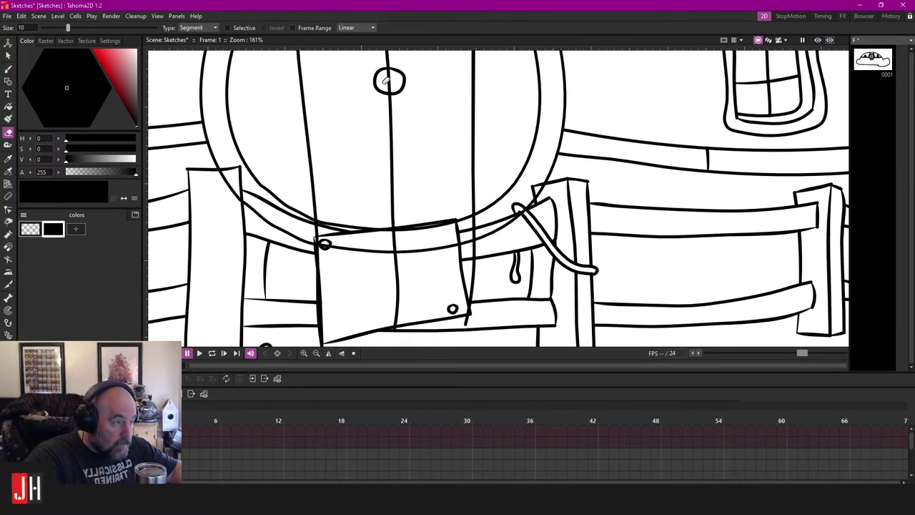
# Step: With the fence hidden, erase the plank line segments below the round door and across the lower part of its frame
pyautogui.scroll(1, 386, 81)
pyautogui.scroll(1, 342, 255)
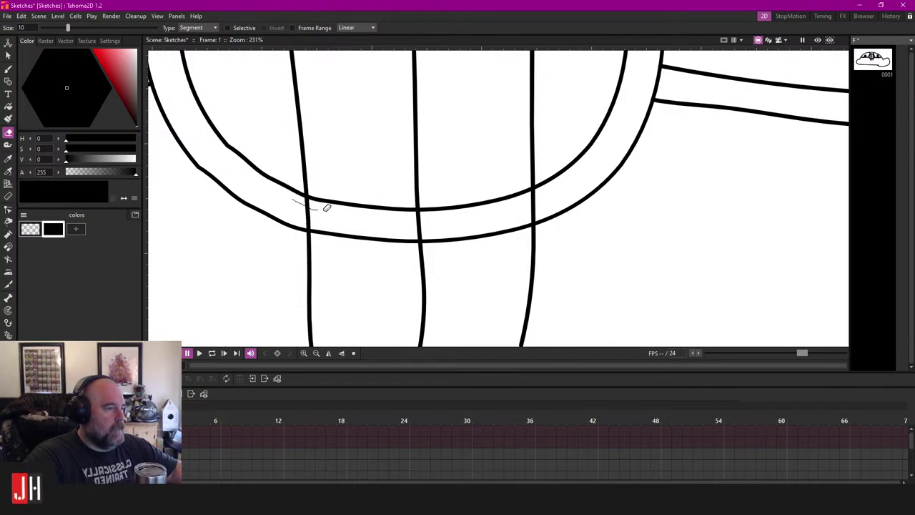
pyautogui.click(313, 262)
pyautogui.click(425, 260)
pyautogui.click(534, 258)
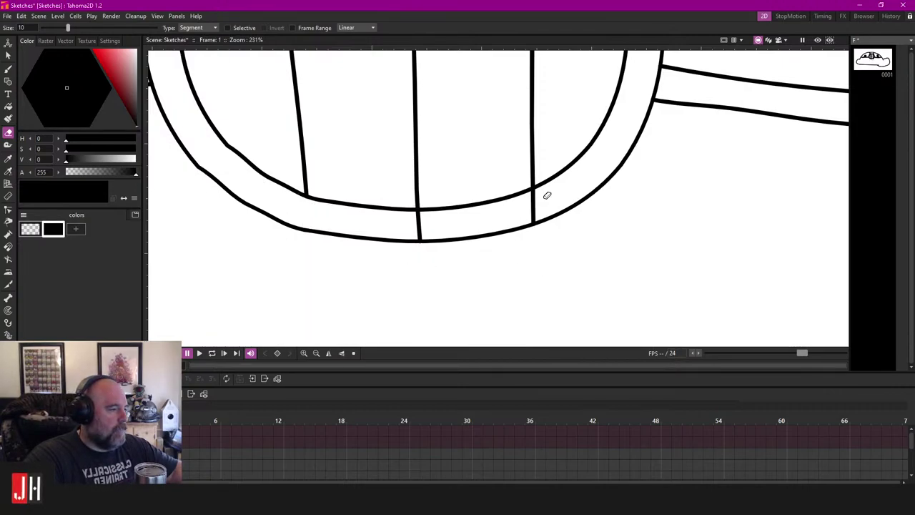
pyautogui.click(533, 207)
pyautogui.click(419, 226)
# Step: Draw a short vertical wood-grain stroke near the top of the second door plank, just right of the leftmost plank line
pyautogui.scroll(-4, 386, 211)
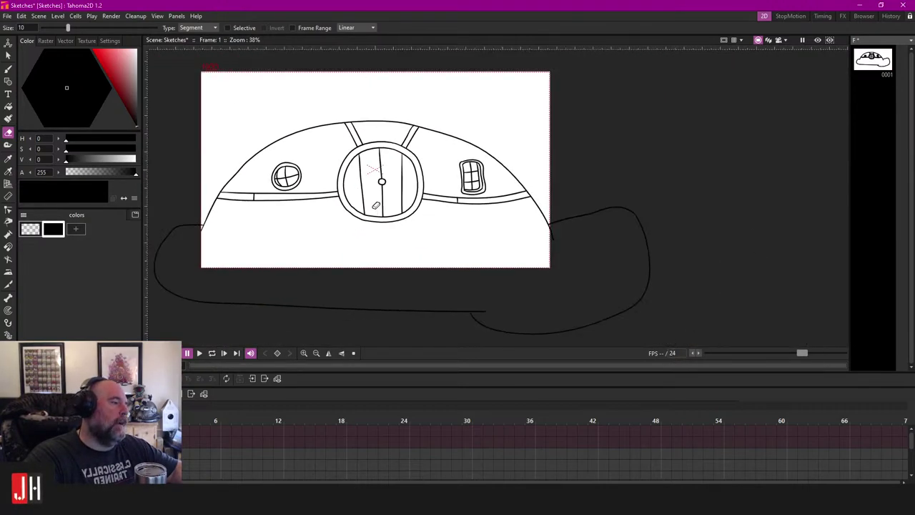
pyautogui.scroll(2, 373, 212)
pyautogui.scroll(3, 353, 165)
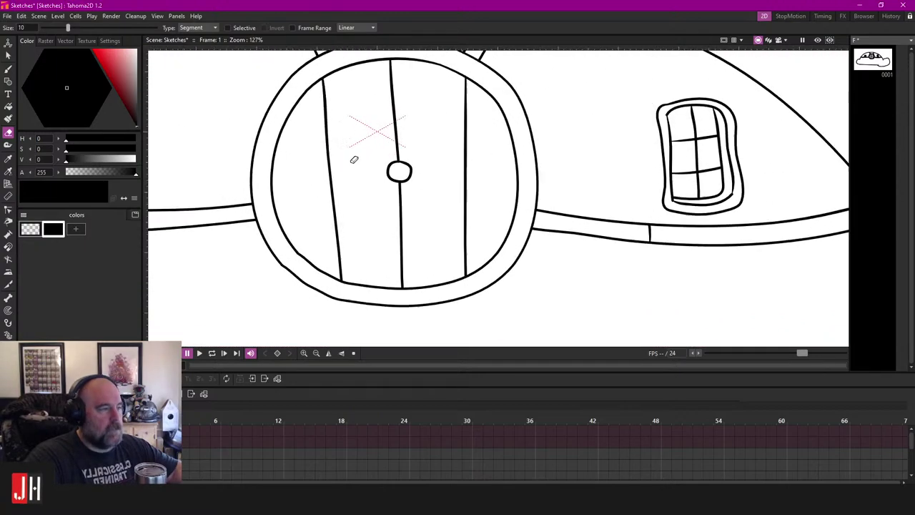
pyautogui.press('b')
pyautogui.scroll(4, 401, 212)
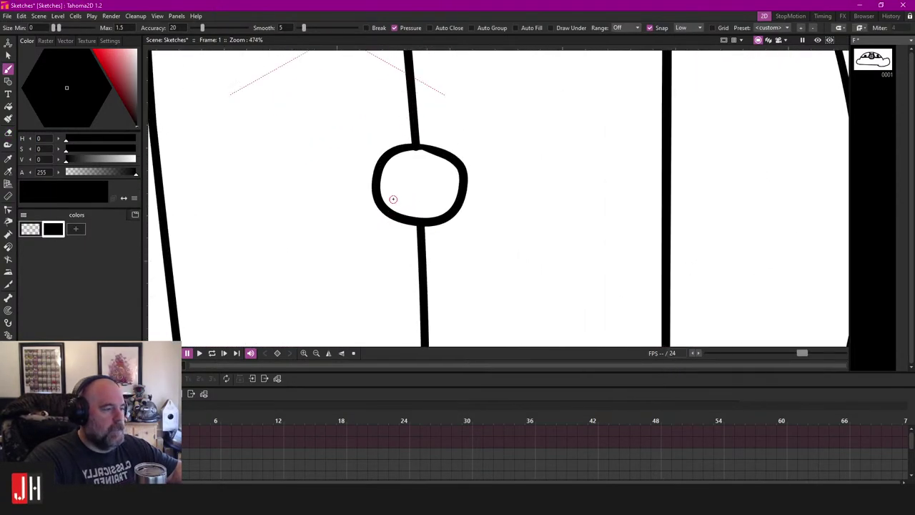
pyautogui.scroll(-11, 396, 201)
pyautogui.scroll(4, 302, 201)
pyautogui.scroll(5, 307, 201)
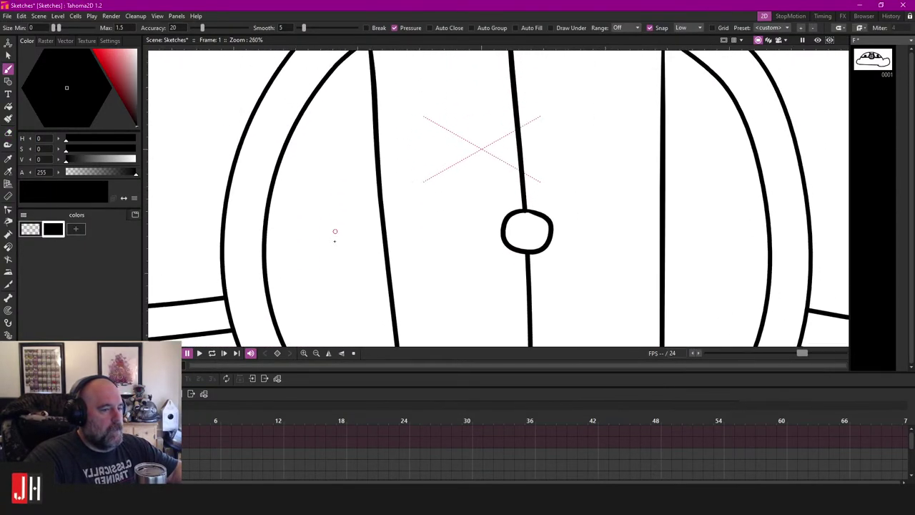
pyautogui.moveTo(416, 90); pyautogui.dragTo(414, 189)
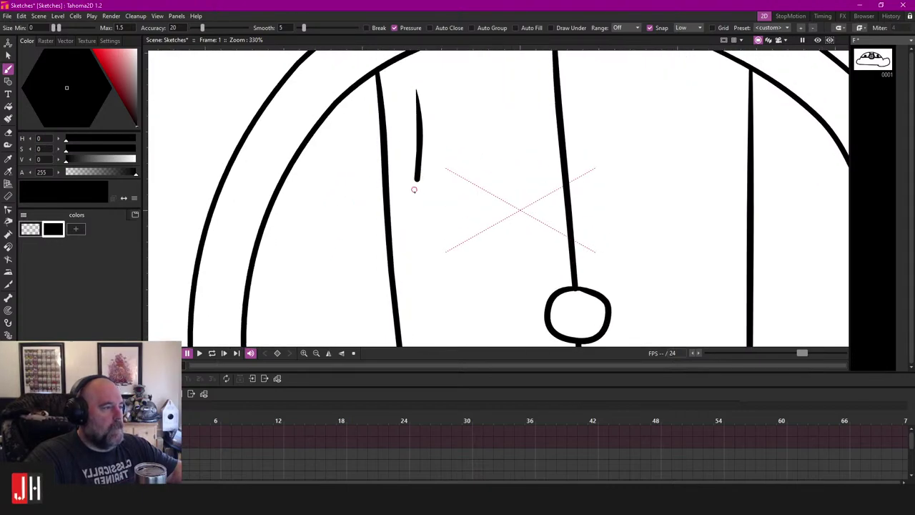
pyautogui.hotkey('ctrl', 'z')
pyautogui.moveTo(415, 94); pyautogui.dragTo(425, 179)
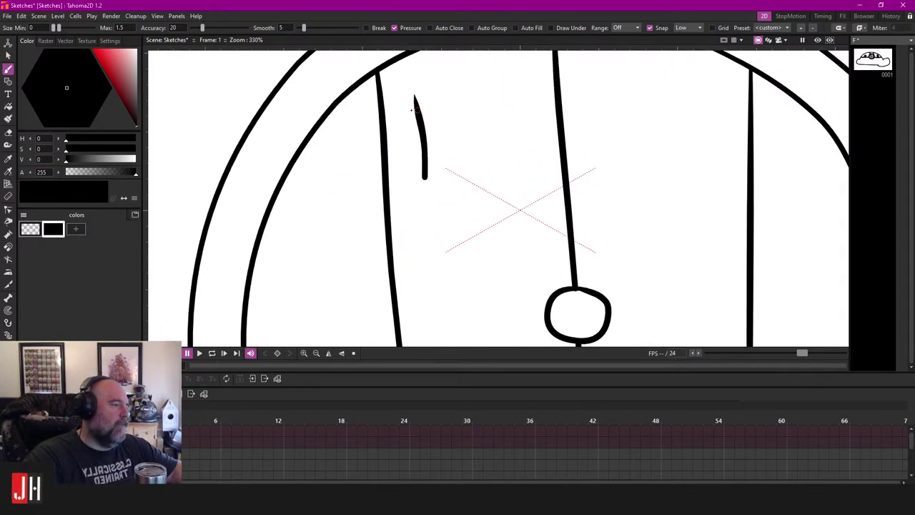
pyautogui.hotkey('ctrl', 'z')
pyautogui.moveTo(412, 98); pyautogui.dragTo(420, 196)
# Step: Draw two short grain strokes at the bottom of the third door plank and erase their overshoot past the inner ring
pyautogui.scroll(-4, 419, 198)
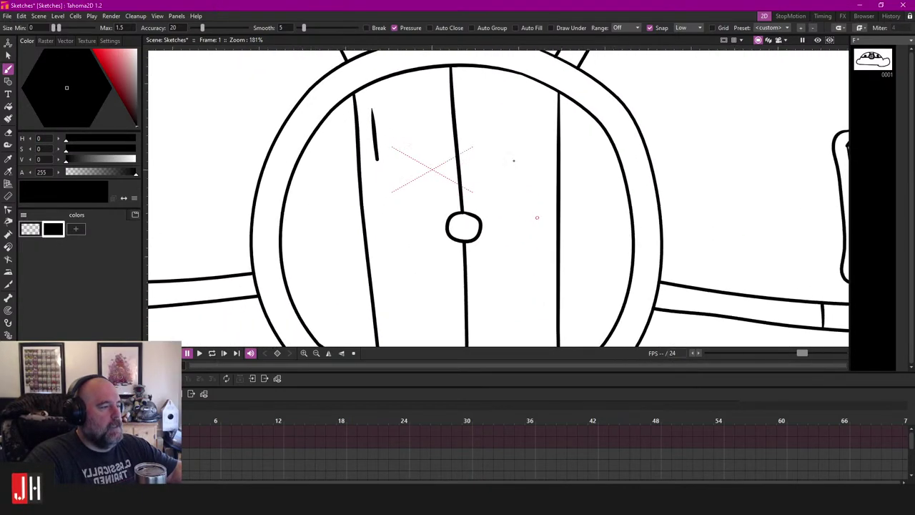
pyautogui.scroll(3, 537, 218)
pyautogui.moveTo(518, 337); pyautogui.dragTo(520, 305)
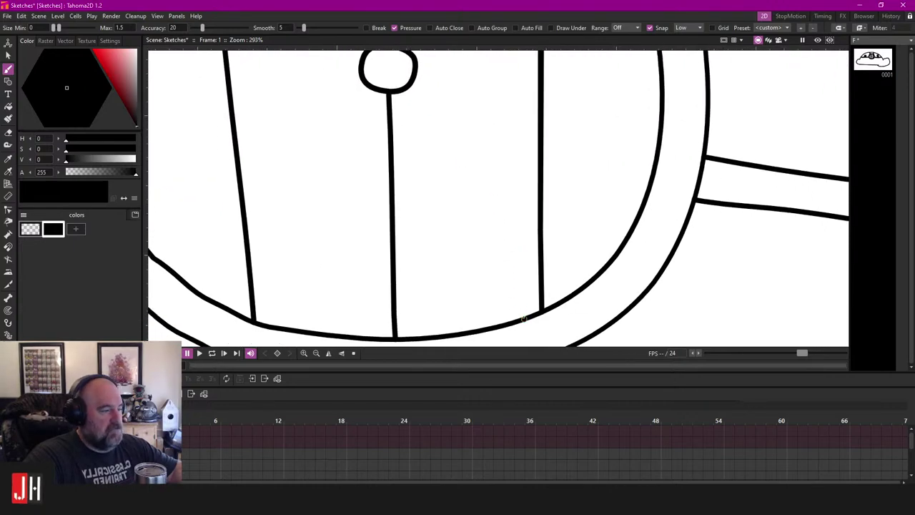
pyautogui.moveTo(524, 255); pyautogui.dragTo(529, 332)
pyautogui.scroll(-2, 529, 322)
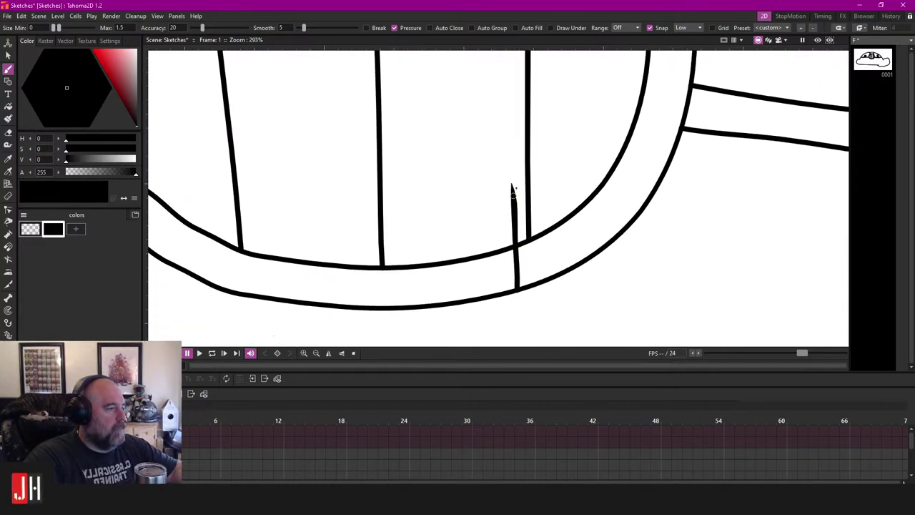
pyautogui.hotkey('ctrl', 'z')
pyautogui.moveTo(509, 170); pyautogui.dragTo(519, 280)
pyautogui.moveTo(504, 223)
pyautogui.mouseDown()
pyautogui.moveTo(507, 265)
pyautogui.moveTo(486, 267)
pyautogui.mouseUp()
pyautogui.press('e')
pyautogui.scroll(-11, 496, 273)
pyautogui.scroll(2, 507, 253)
pyautogui.press('b')
pyautogui.scroll(7, 500, 243)
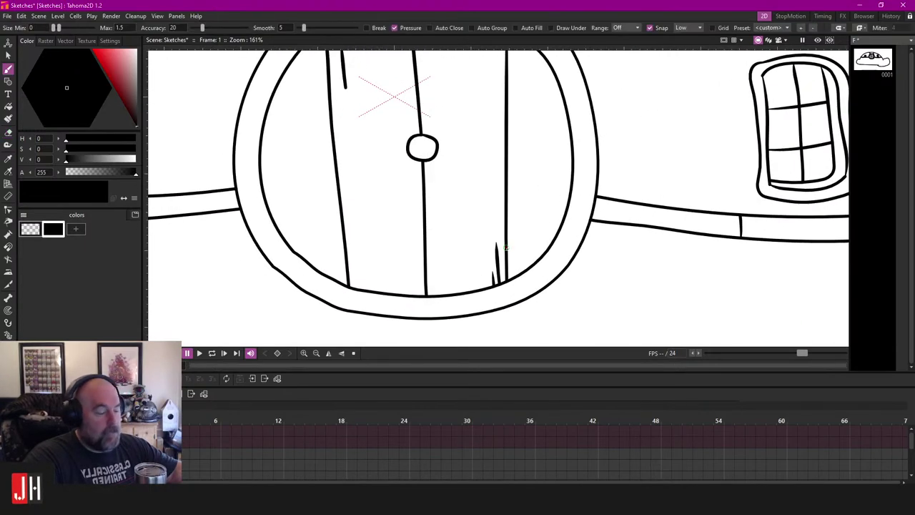
pyautogui.scroll(-3, 439, 169)
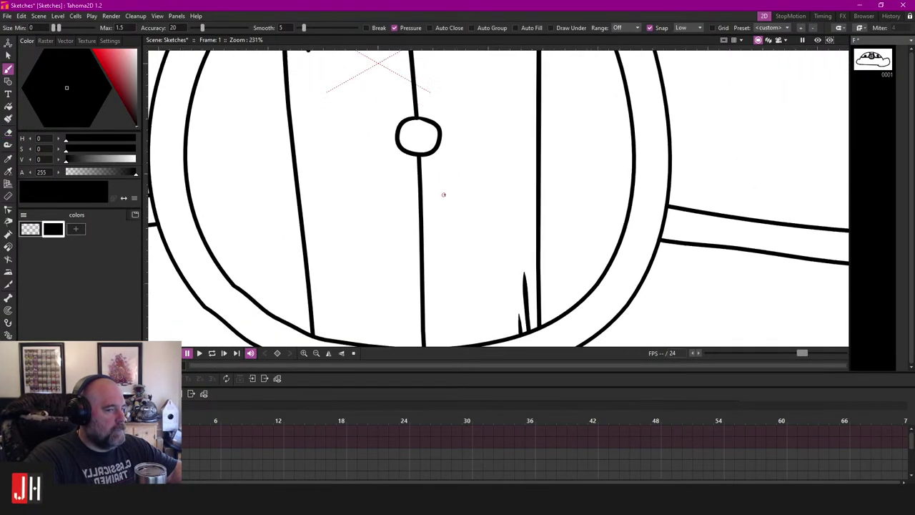
pyautogui.scroll(1, 417, 252)
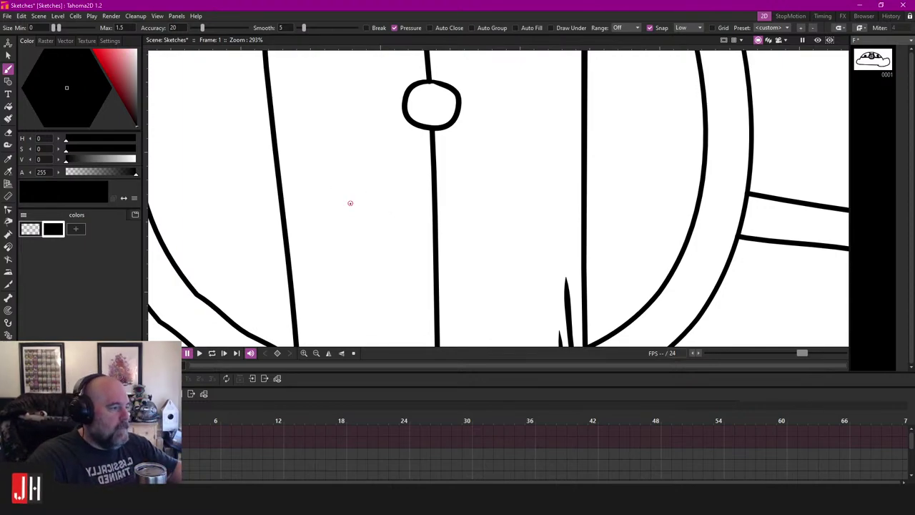
pyautogui.scroll(-3, 509, 158)
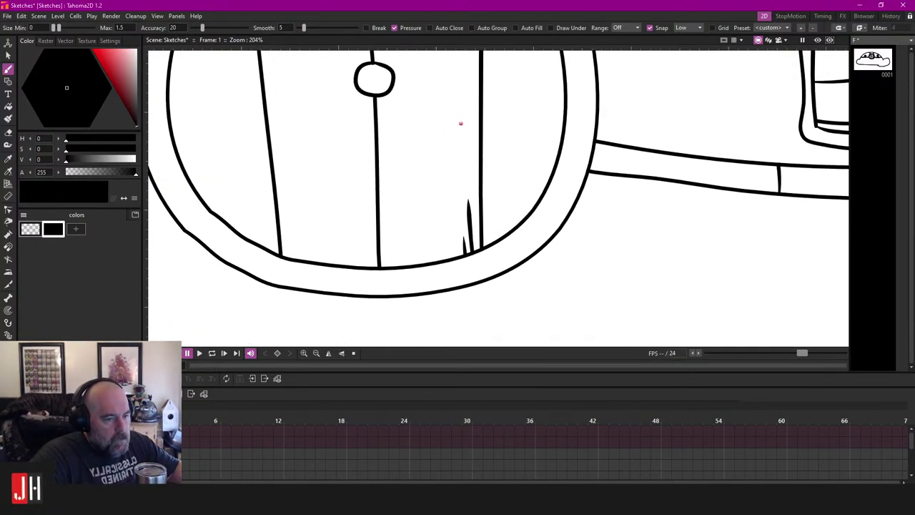
pyautogui.scroll(-1, 460, 124)
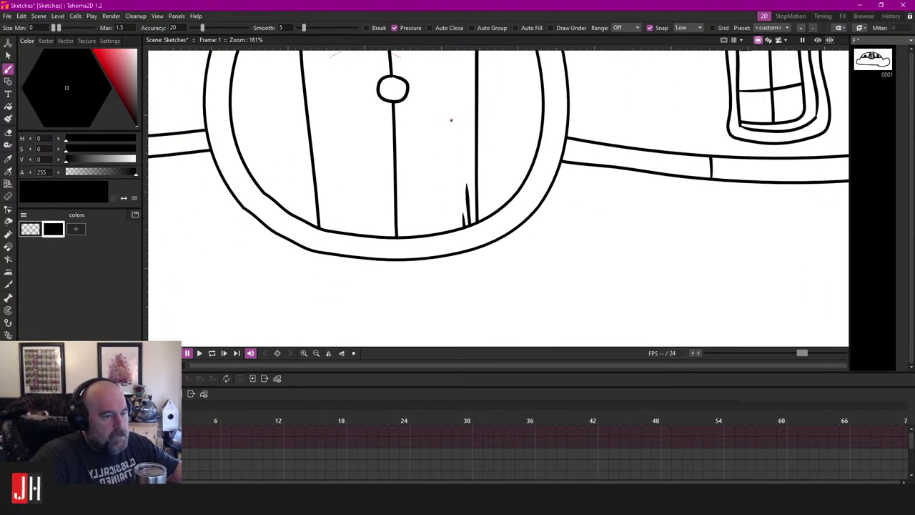
pyautogui.scroll(1, 458, 128)
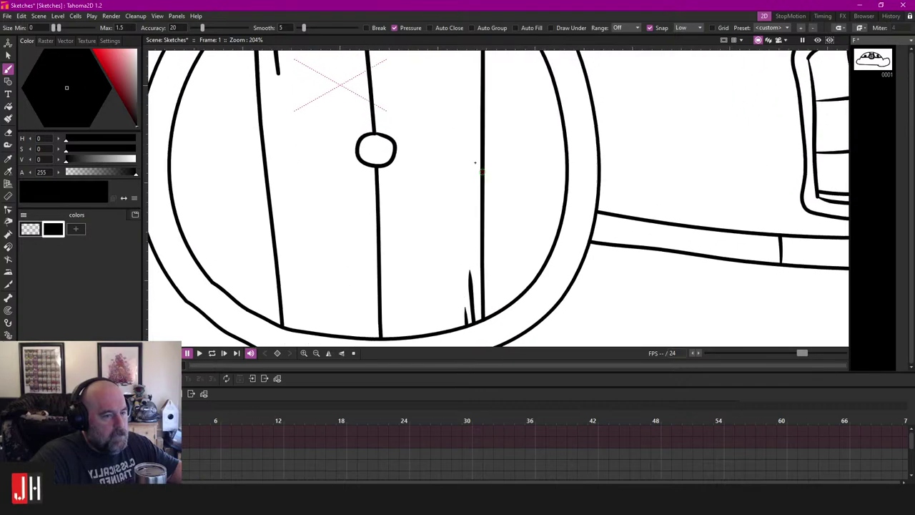
pyautogui.scroll(1, 500, 154)
pyautogui.scroll(4, 507, 148)
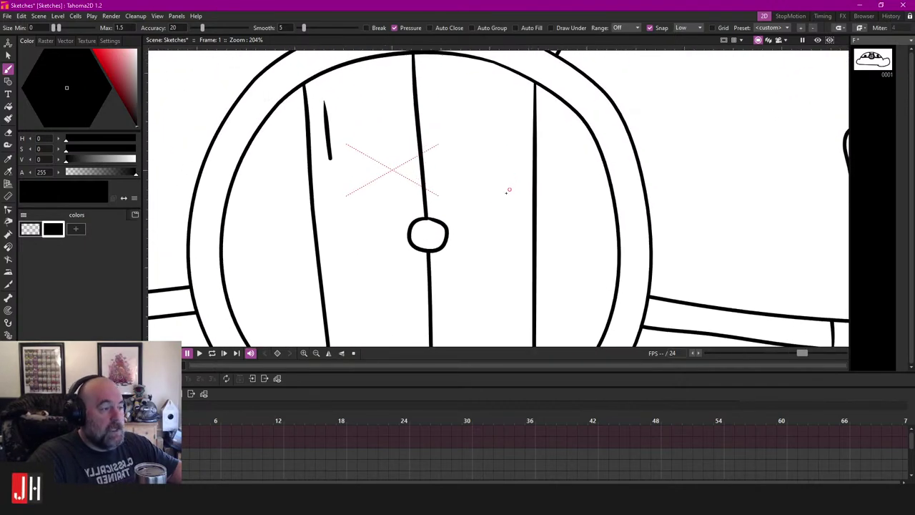
# Step: Draw two short grain strokes at the bottom of the leftmost door plank and erase their ends beyond the inner ring
pyautogui.scroll(-4, 380, 188)
pyautogui.moveTo(405, 189); pyautogui.dragTo(411, 96)
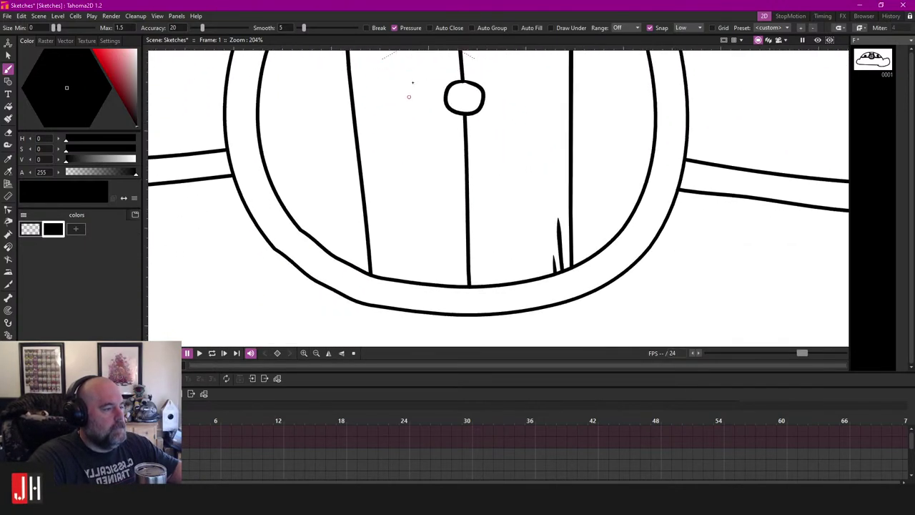
pyautogui.scroll(7, 328, 290)
pyautogui.moveTo(369, 169); pyautogui.dragTo(379, 309)
pyautogui.press('e')
pyautogui.moveTo(350, 281); pyautogui.dragTo(392, 285)
pyautogui.scroll(-13, 419, 276)
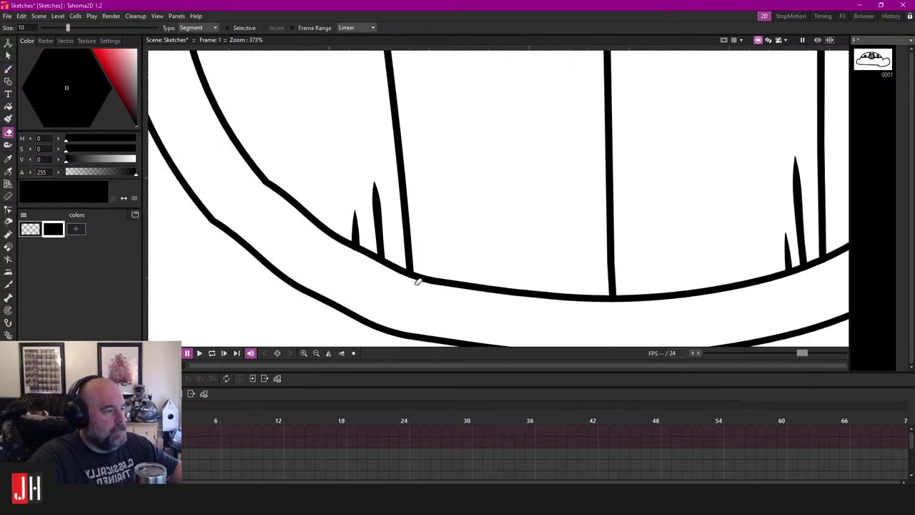
pyautogui.moveTo(515, 226); pyautogui.dragTo(473, 223)
pyautogui.scroll(2, 473, 223)
pyautogui.press('b')
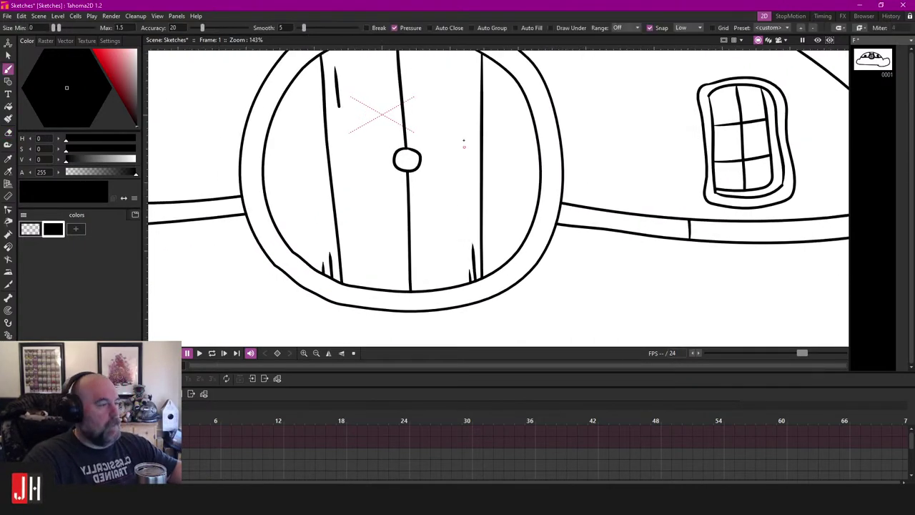
pyautogui.scroll(6, 464, 143)
pyautogui.scroll(2, 436, 193)
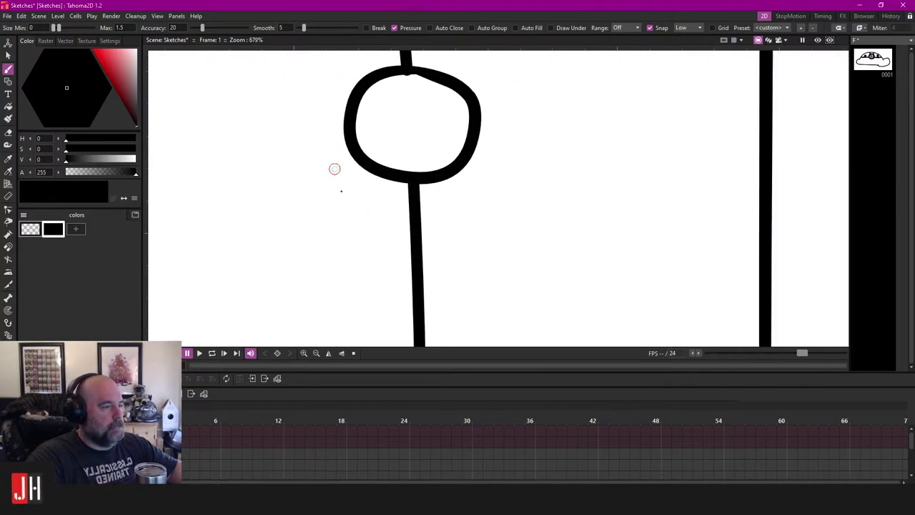
pyautogui.moveTo(335, 169); pyautogui.dragTo(387, 203)
pyautogui.scroll(-9, 434, 214)
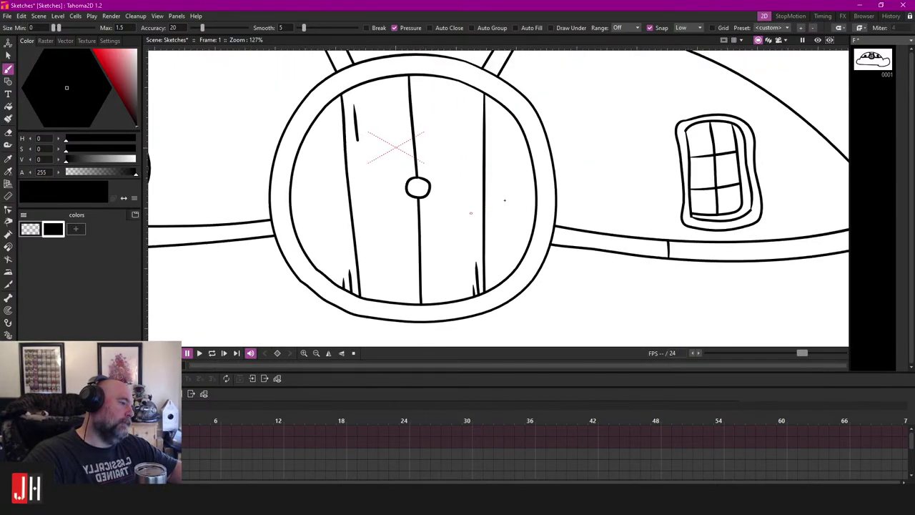
# Step: Draw a curved grain stroke at the top of the rightmost door plank, following the inside of the door's inner ring
pyautogui.scroll(4, 470, 212)
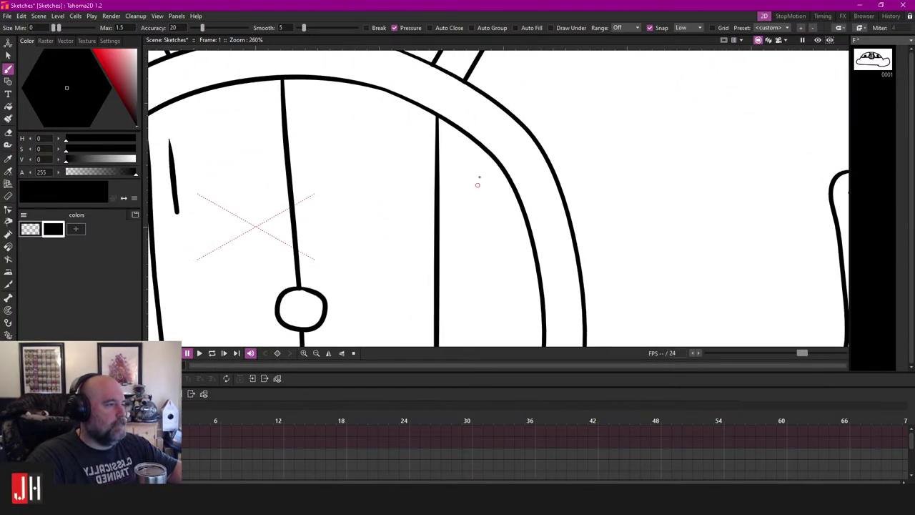
pyautogui.scroll(2, 478, 185)
pyautogui.moveTo(426, 114); pyautogui.dragTo(473, 179)
pyautogui.hotkey('ctrl', 'z')
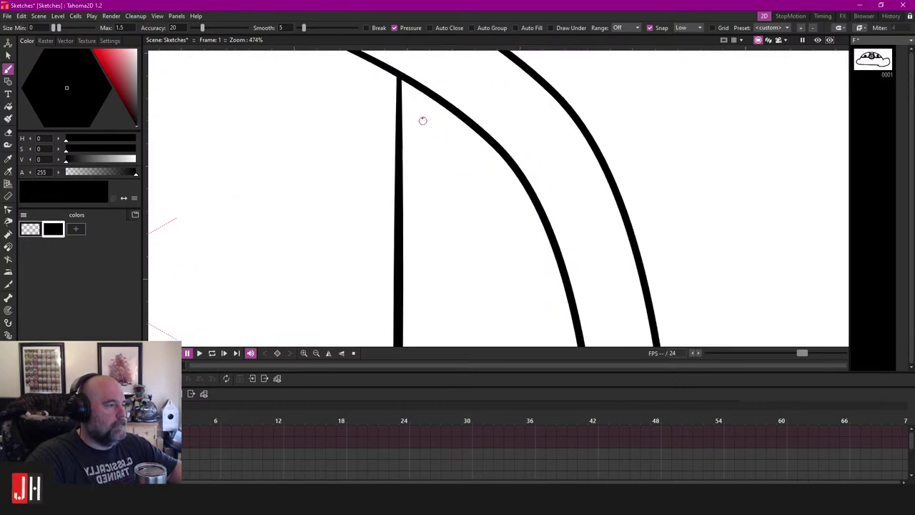
pyautogui.moveTo(424, 117)
pyautogui.mouseDown()
pyautogui.moveTo(459, 146)
pyautogui.moveTo(490, 193)
pyautogui.mouseUp()
pyautogui.hotkey('ctrl', 'z')
pyautogui.moveTo(422, 117); pyautogui.dragTo(507, 195)
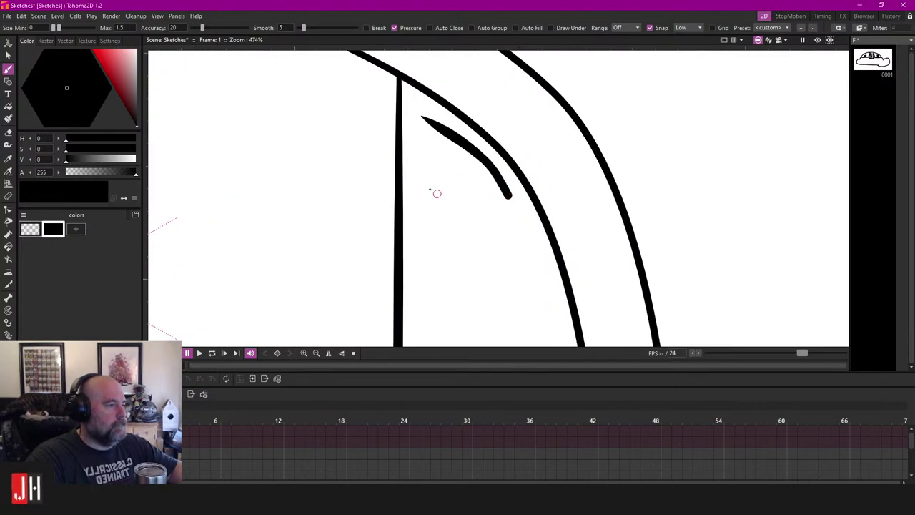
# Step: Draw a diagonal joint line across the upper-left part of the round door frame and erase its overshoot on both sides
pyautogui.scroll(-5, 437, 193)
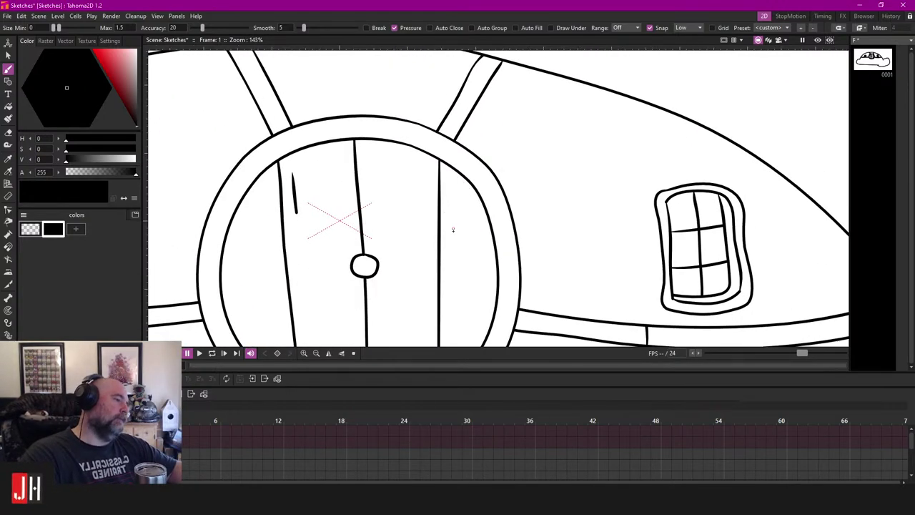
pyautogui.moveTo(453, 230); pyautogui.dragTo(501, 164)
pyautogui.scroll(-2, 351, 193)
pyautogui.scroll(5, 276, 239)
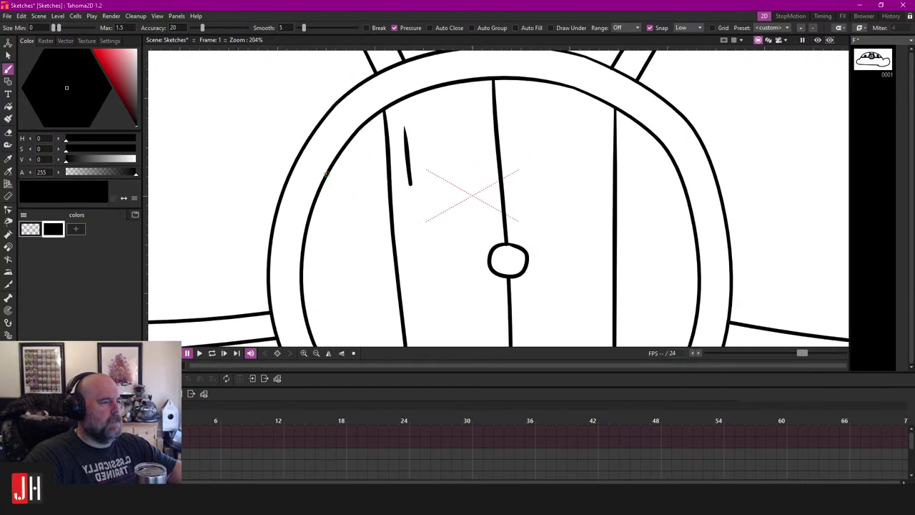
pyautogui.moveTo(284, 116); pyautogui.dragTo(367, 203)
pyautogui.scroll(1, 323, 129)
pyautogui.press('a')
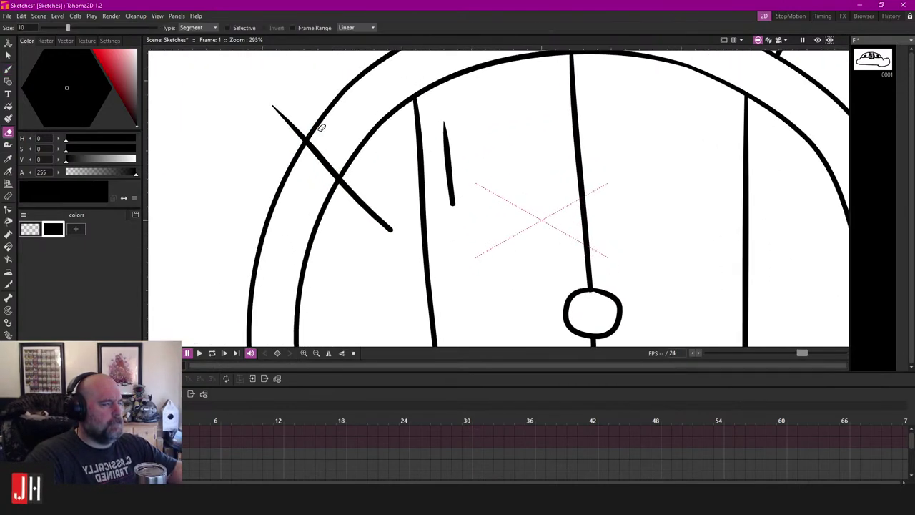
pyautogui.click(295, 129)
pyautogui.click(372, 212)
pyautogui.scroll(-4, 346, 281)
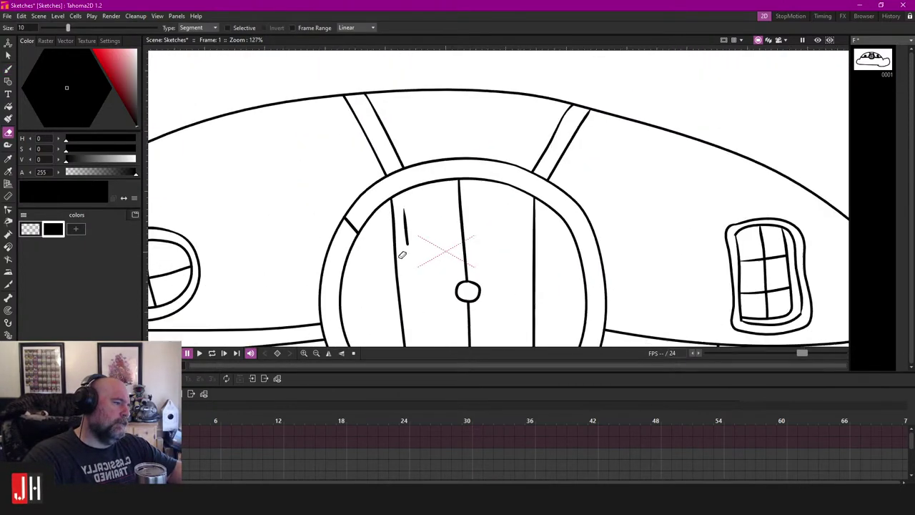
# Step: Draw a short horizontal joint line across the right side of the round door frame and erase its overshoot
pyautogui.press('b')
pyautogui.scroll(4, 471, 192)
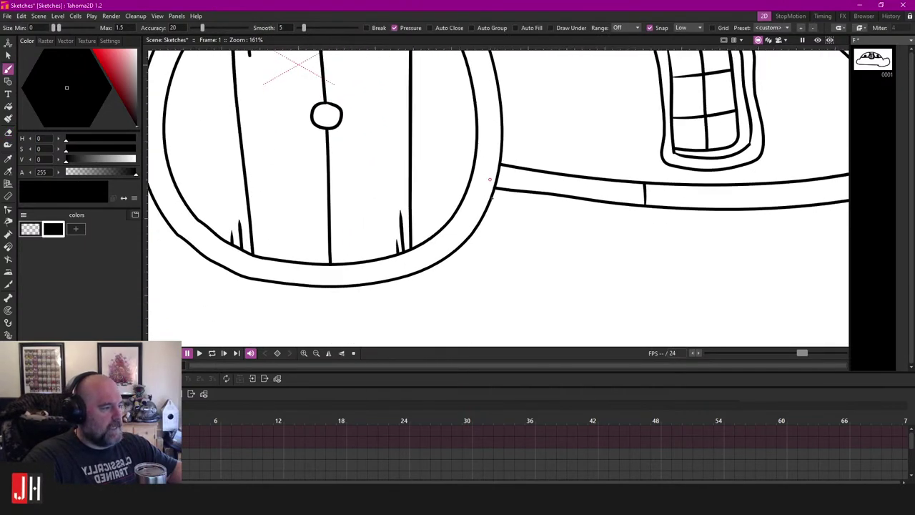
pyautogui.moveTo(539, 157)
pyautogui.mouseDown()
pyautogui.moveTo(576, 157)
pyautogui.moveTo(533, 171)
pyautogui.mouseUp()
pyautogui.scroll(1, 525, 157)
pyautogui.press('a')
pyautogui.moveTo(458, 143); pyautogui.dragTo(460, 195)
pyautogui.scroll(-5, 458, 208)
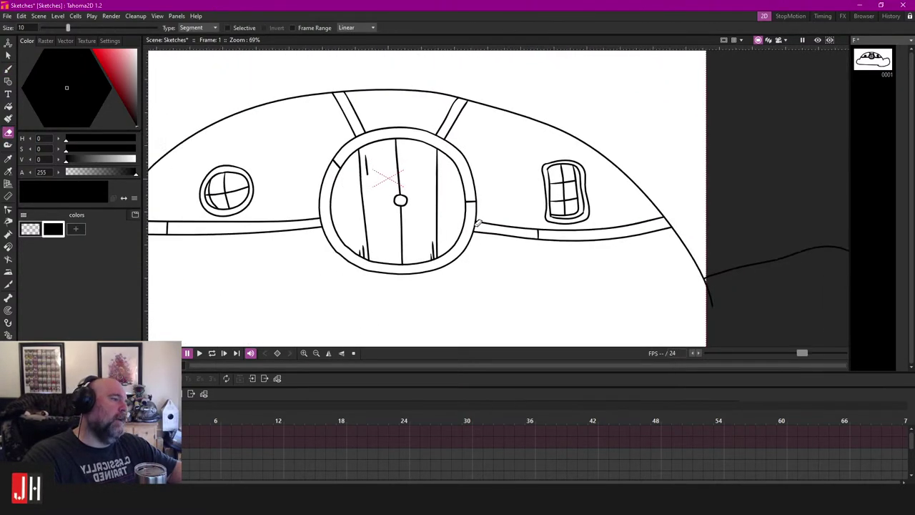
# Step: Examine the whole house composition together with the fence and path artwork, and compare each drawing on its own
pyautogui.scroll(2, 498, 172)
pyautogui.scroll(-1, 499, 172)
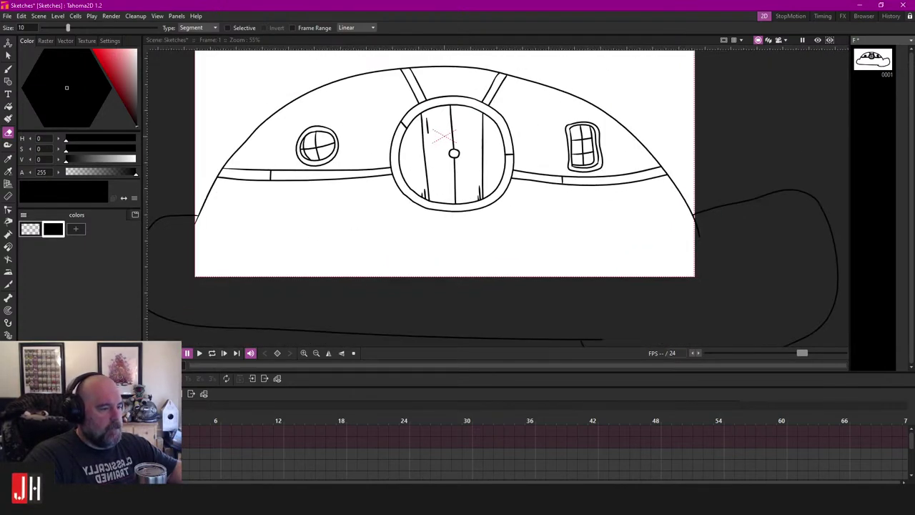
pyautogui.scroll(-2, 443, 164)
pyautogui.scroll(1, 421, 161)
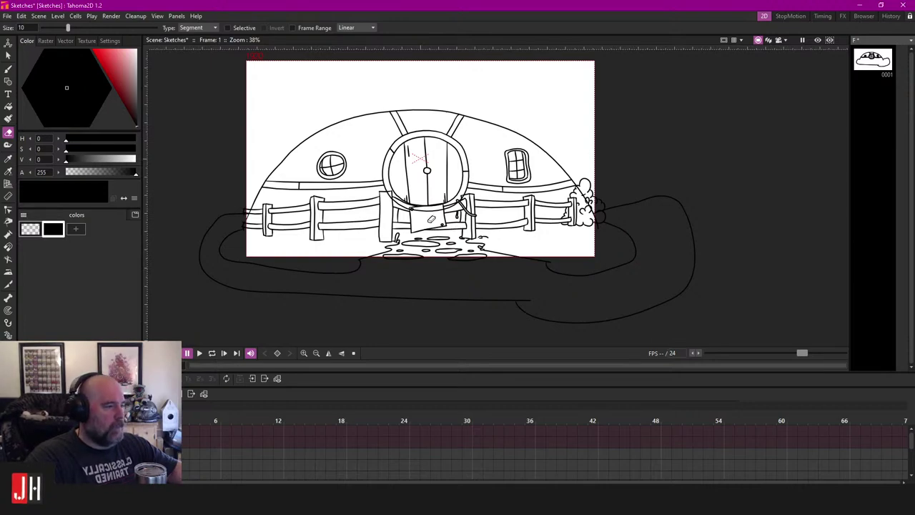
pyautogui.scroll(1, 477, 246)
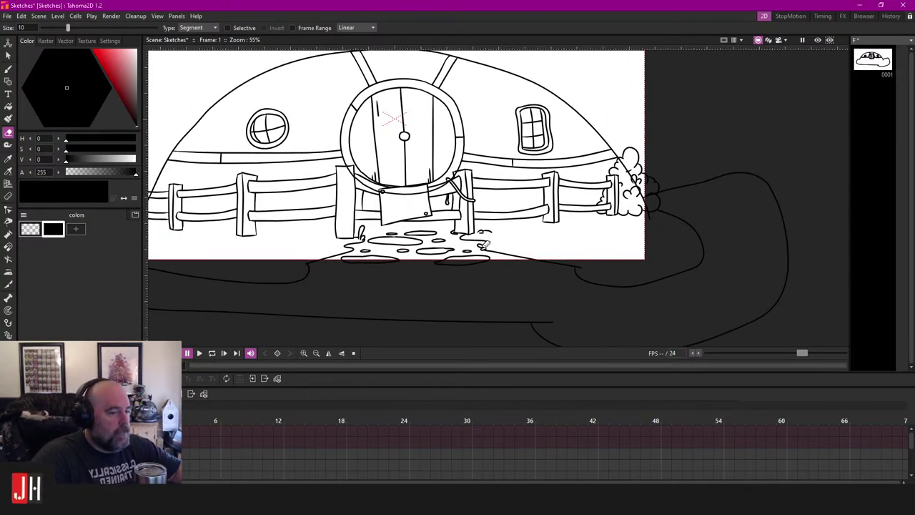
pyautogui.scroll(-1, 408, 211)
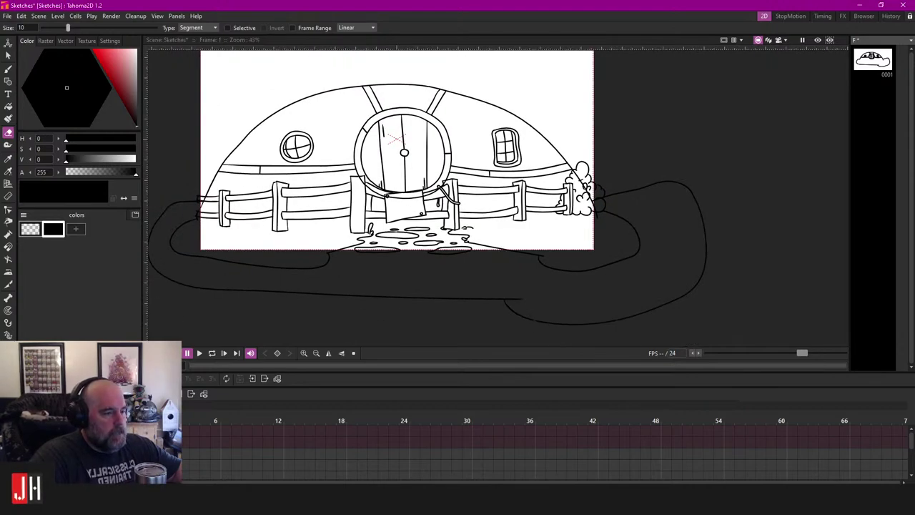
pyautogui.hotkey('ctrl', 'z')
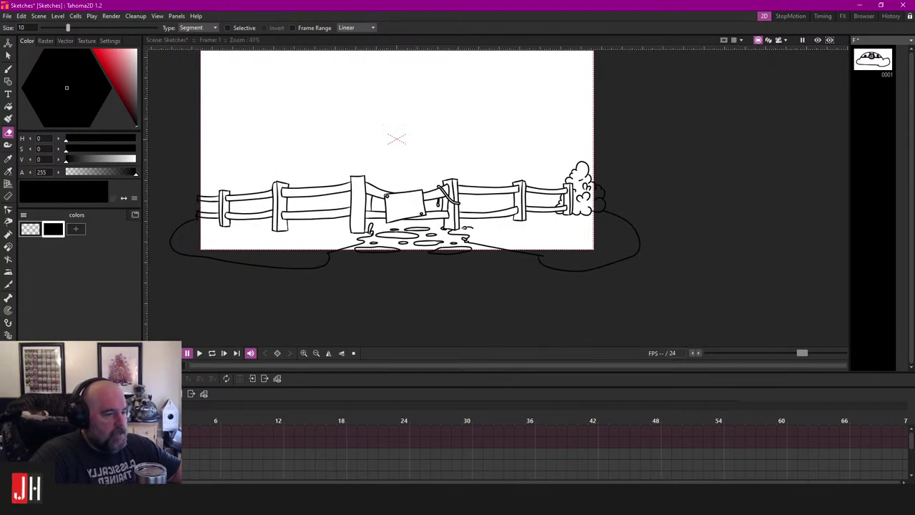
pyautogui.hotkey('ctrl', 'y')
pyautogui.scroll(4, 392, 143)
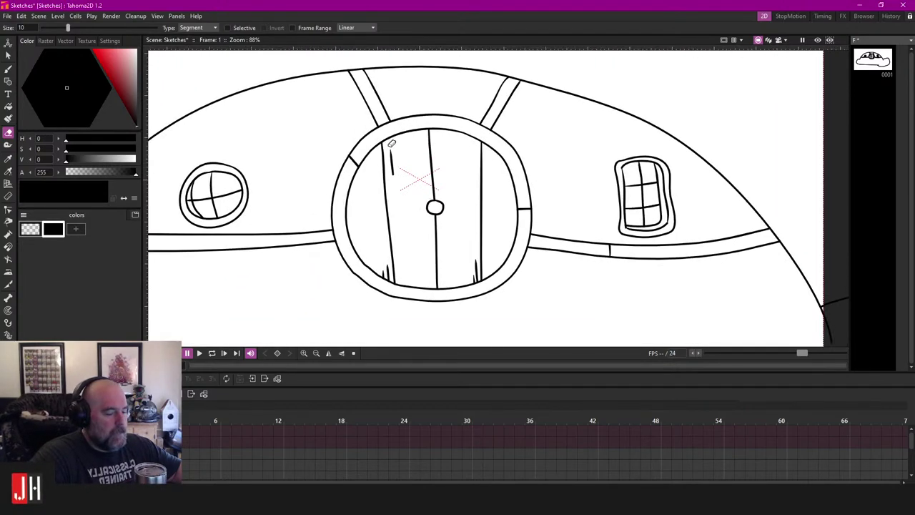
# Step: Draw a long horizontal wood-grain stroke along the middle of the leftmost section of the house's horizontal beam
pyautogui.scroll(5, 391, 143)
pyautogui.press('b')
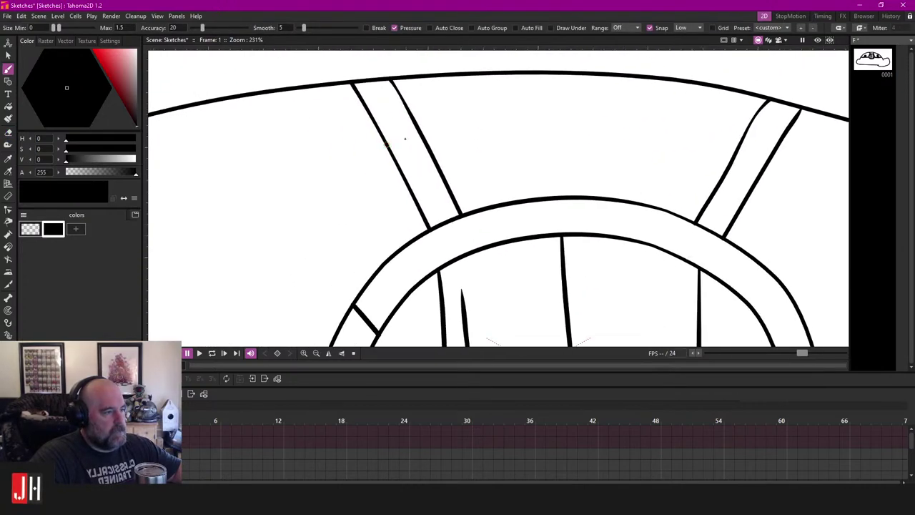
pyautogui.moveTo(405, 139); pyautogui.dragTo(521, 105)
pyautogui.scroll(-6, 452, 150)
pyautogui.moveTo(383, 267); pyautogui.dragTo(490, 177)
pyautogui.scroll(4, 409, 233)
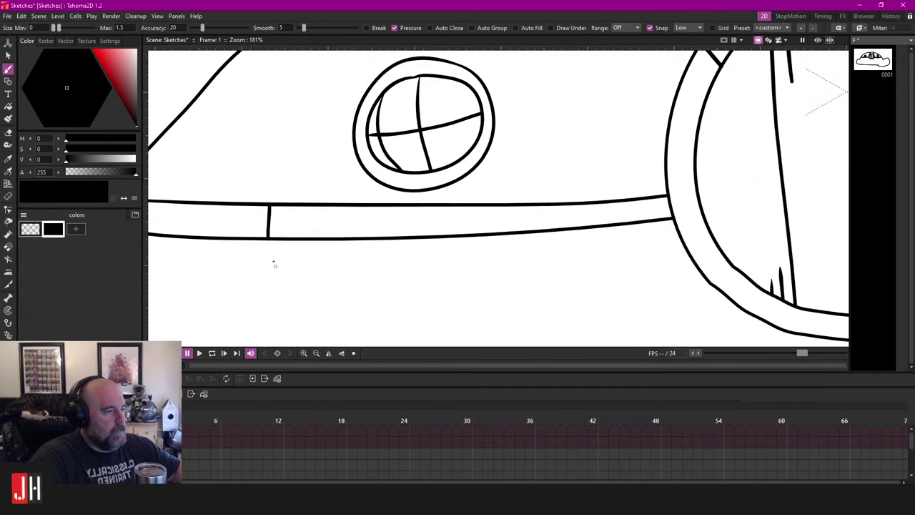
pyautogui.scroll(3, 347, 190)
pyautogui.moveTo(250, 130); pyautogui.dragTo(384, 143)
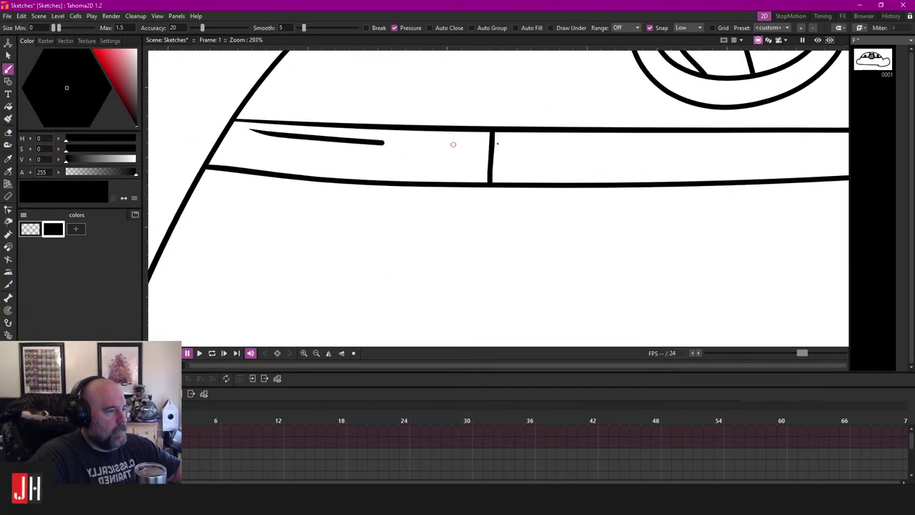
pyautogui.hotkey('ctrl', 'z')
pyautogui.moveTo(243, 128); pyautogui.dragTo(399, 135)
pyautogui.hotkey('ctrl', 'z')
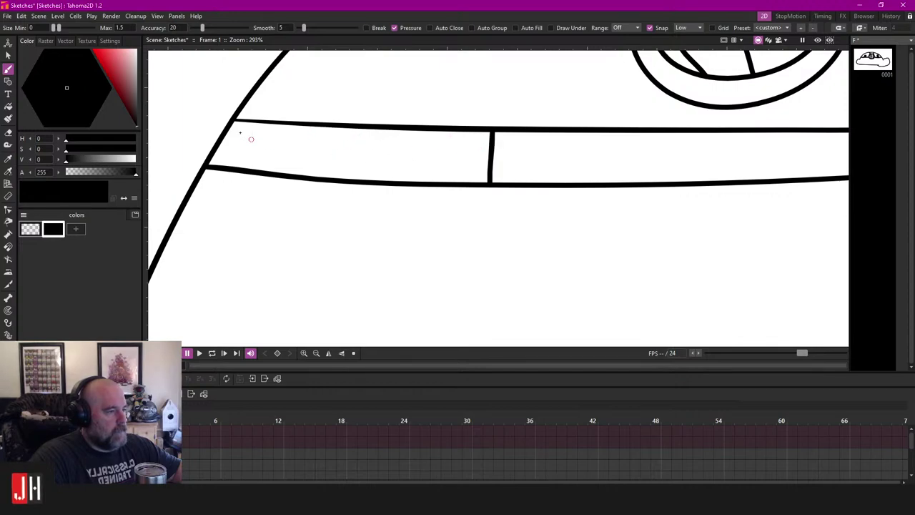
pyautogui.moveTo(243, 131); pyautogui.dragTo(433, 146)
pyautogui.scroll(3, 400, 147)
pyautogui.hotkey('ctrl', 'z')
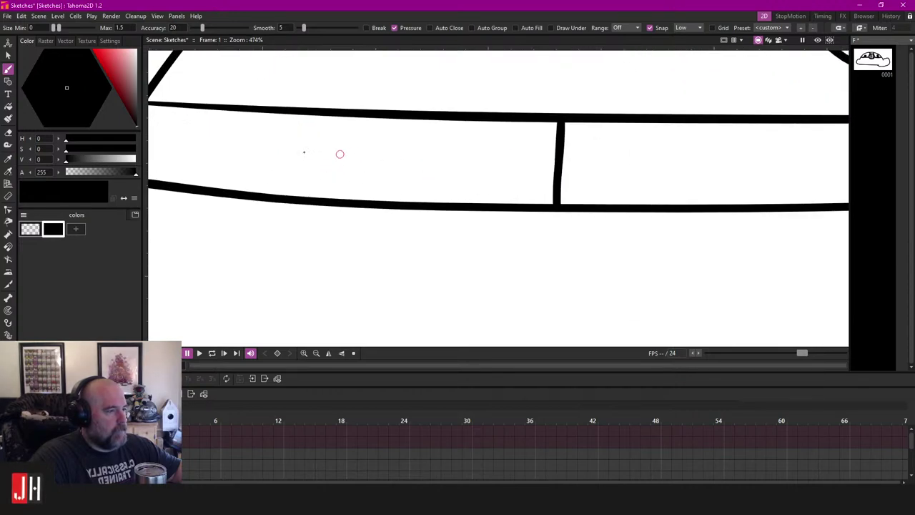
pyautogui.moveTo(249, 148); pyautogui.dragTo(504, 159)
# Step: Draw two short grain strokes at the left end of the beam's lower edge and erase their ends below the beam
pyautogui.moveTo(406, 171); pyautogui.dragTo(369, 166)
pyautogui.scroll(1, 378, 164)
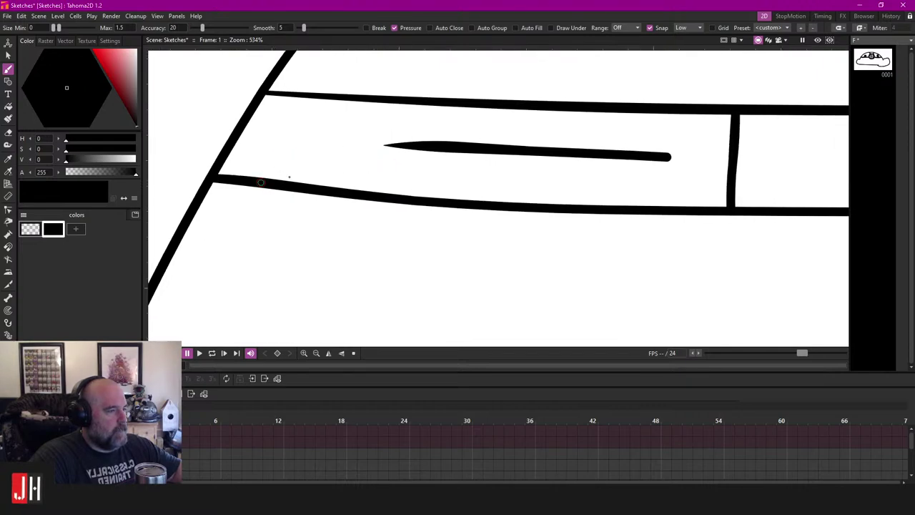
pyautogui.moveTo(268, 157)
pyautogui.mouseDown()
pyautogui.moveTo(258, 224)
pyautogui.moveTo(279, 233)
pyautogui.mouseUp()
pyautogui.press('e')
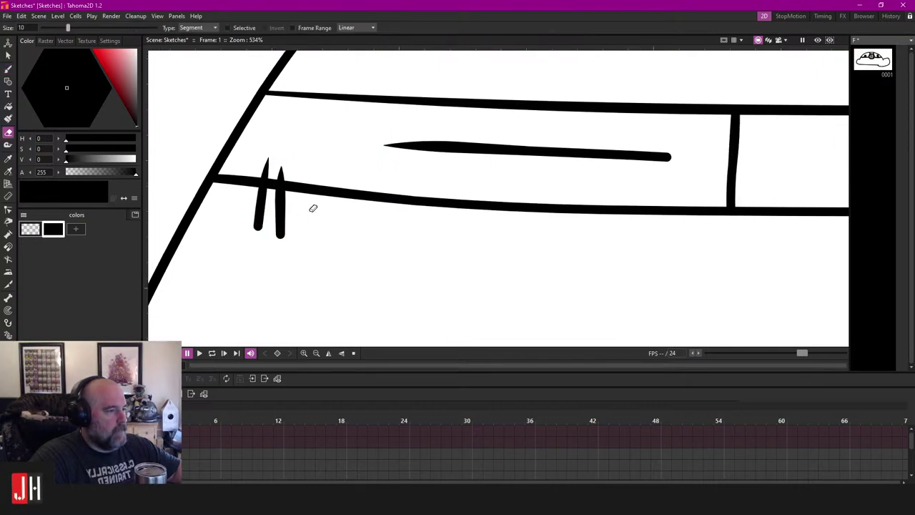
pyautogui.moveTo(312, 208); pyautogui.dragTo(198, 192)
pyautogui.scroll(-4, 364, 201)
pyautogui.hotkey('ctrl', 'z')
pyautogui.moveTo(265, 204); pyautogui.dragTo(336, 216)
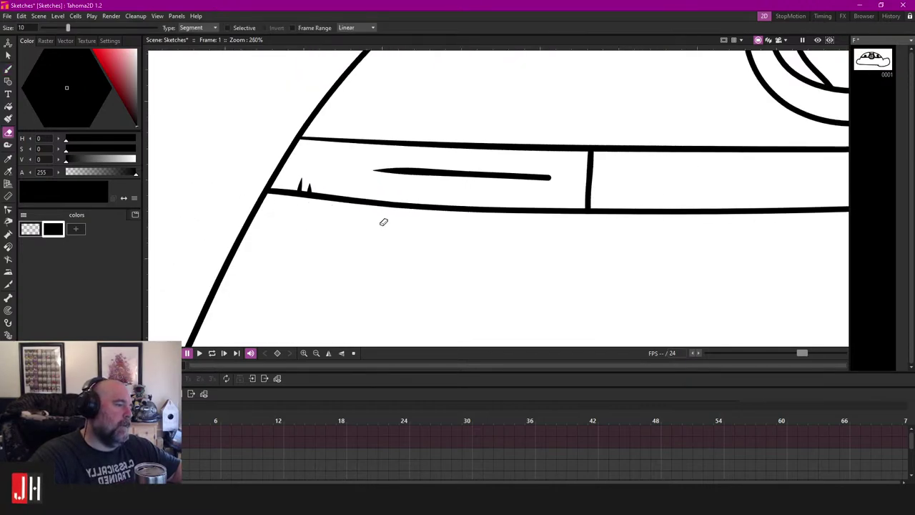
pyautogui.scroll(-2, 382, 221)
pyautogui.scroll(6, 358, 198)
# Step: Select the long horizontal grain stroke in the leftmost beam section, reduce its thickness and deselect it
pyautogui.press('s')
pyautogui.click(361, 184)
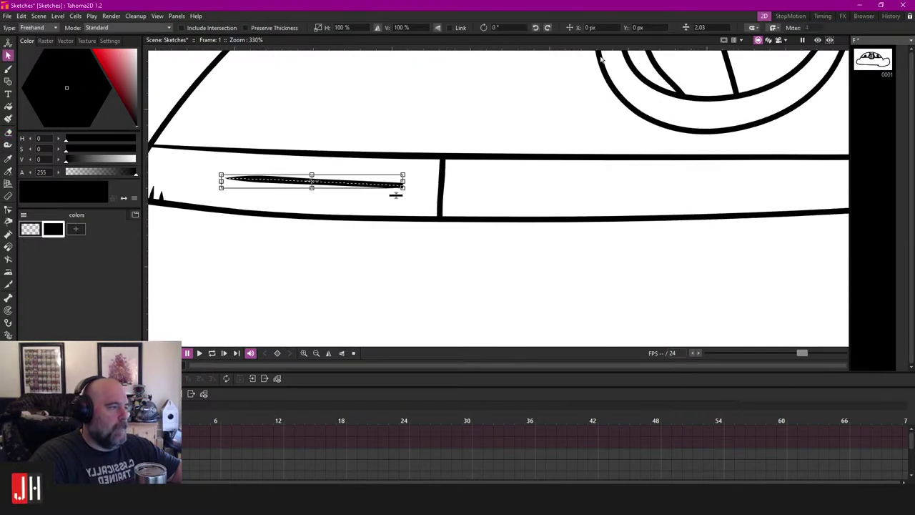
pyautogui.moveTo(401, 195); pyautogui.dragTo(395, 198)
pyautogui.click(397, 236)
pyautogui.click(343, 183)
pyautogui.click(401, 135)
pyautogui.scroll(-3, 421, 190)
pyautogui.scroll(-5, 420, 189)
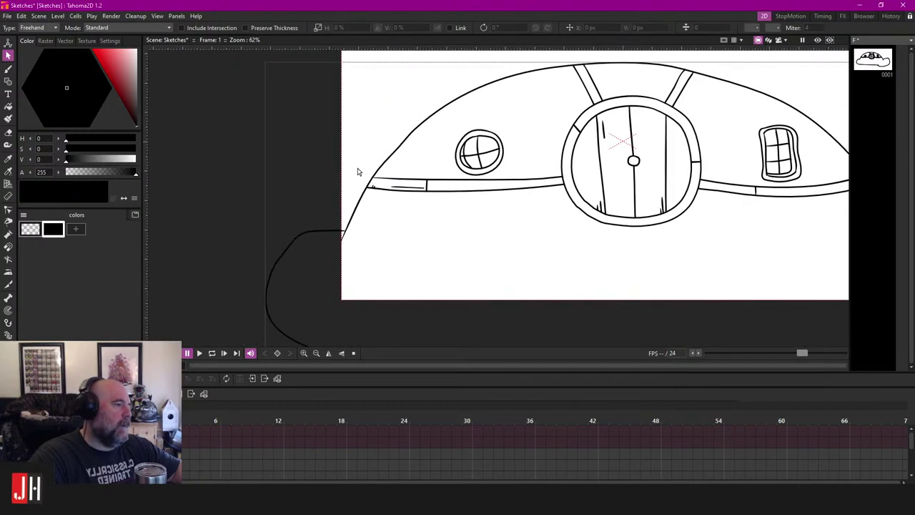
pyautogui.scroll(-2, 457, 186)
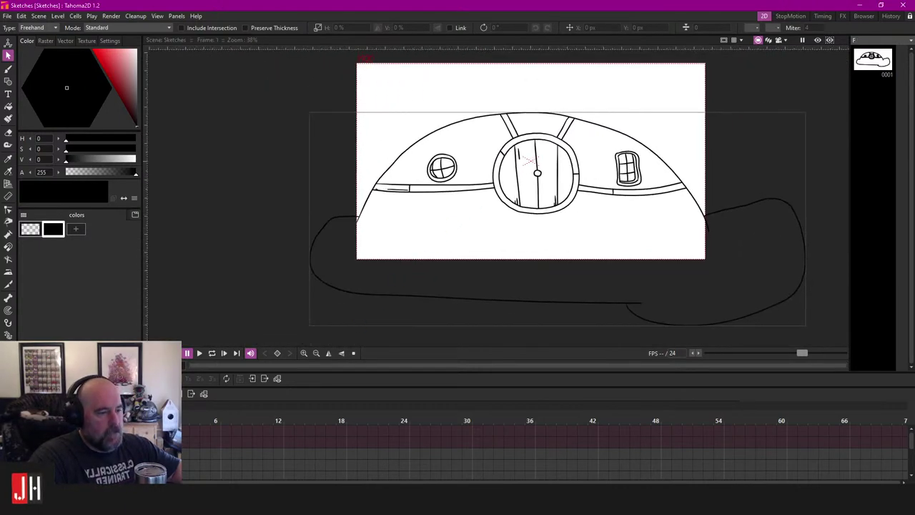
# Step: Draw a short joint line across the round window's frame at its upper right and erase the ends overhanging the frame
pyautogui.scroll(8, 468, 193)
pyautogui.press('b')
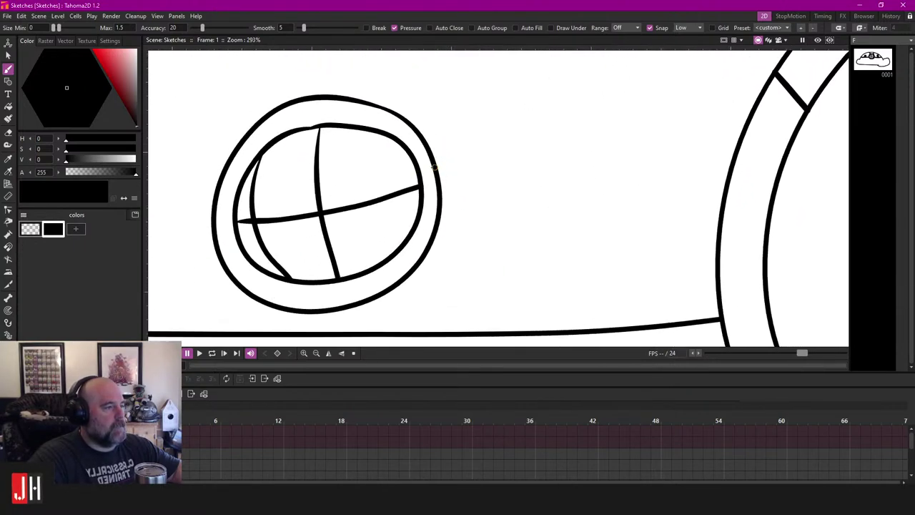
pyautogui.scroll(3, 374, 124)
pyautogui.scroll(1, 373, 125)
pyautogui.moveTo(385, 129); pyautogui.dragTo(376, 147)
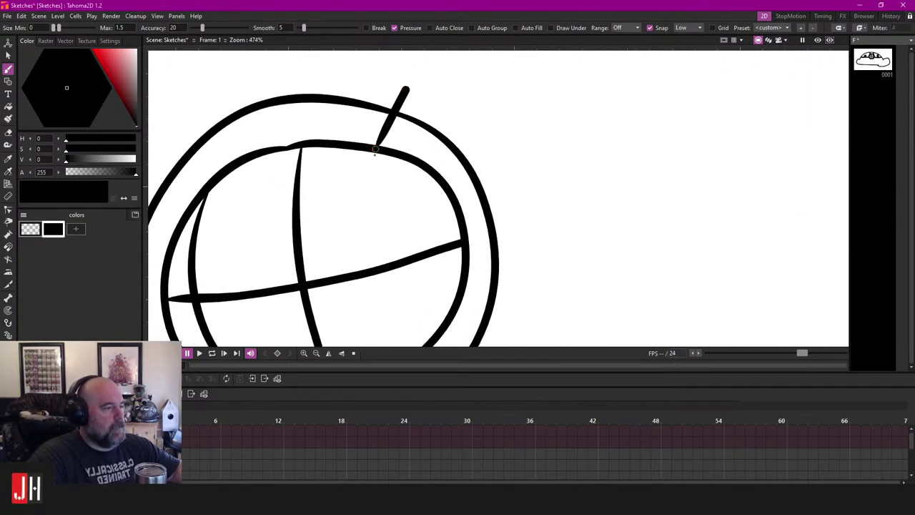
pyautogui.hotkey('ctrl', 'z')
pyautogui.moveTo(408, 98); pyautogui.dragTo(373, 174)
pyautogui.press('a')
pyautogui.click(411, 96)
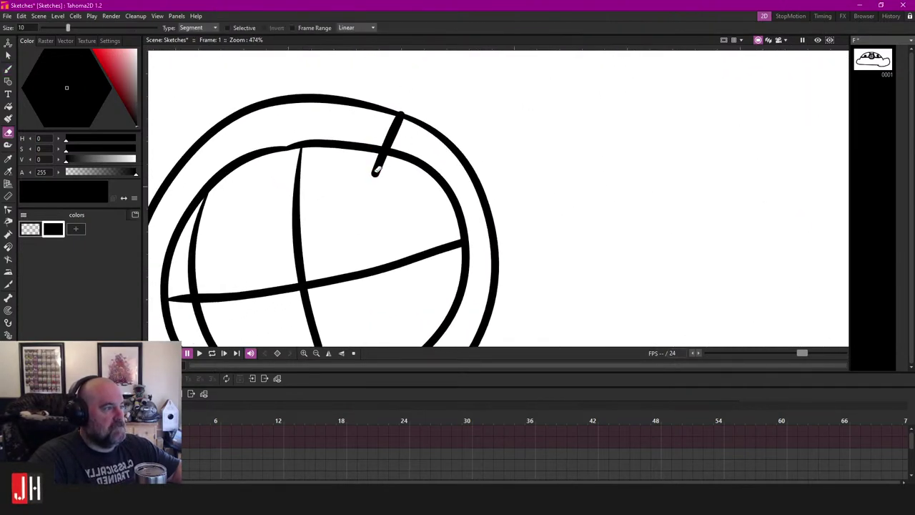
pyautogui.click(378, 167)
# Step: Draw a matching joint line across the round window's frame at its lower left and erase the overhanging ends
pyautogui.scroll(-6, 411, 172)
pyautogui.scroll(5, 357, 208)
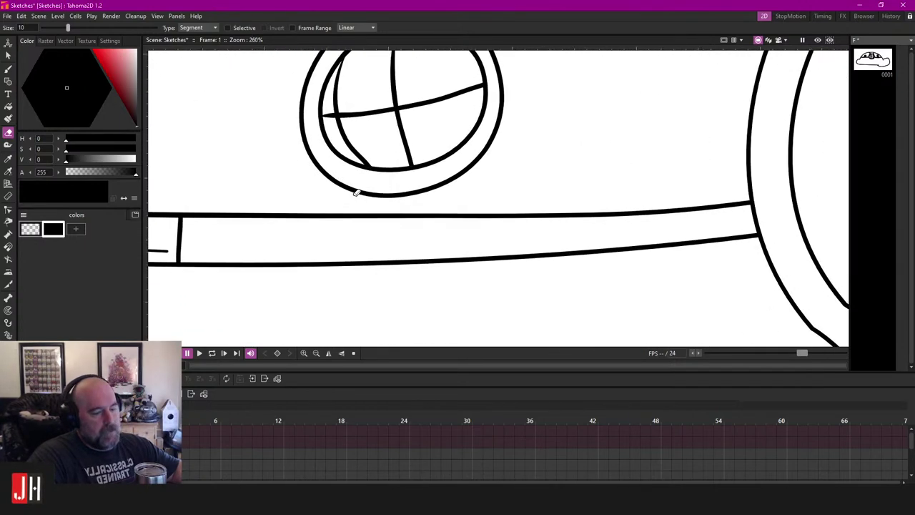
pyautogui.press('b')
pyautogui.moveTo(336, 171); pyautogui.dragTo(378, 107)
pyautogui.press('a')
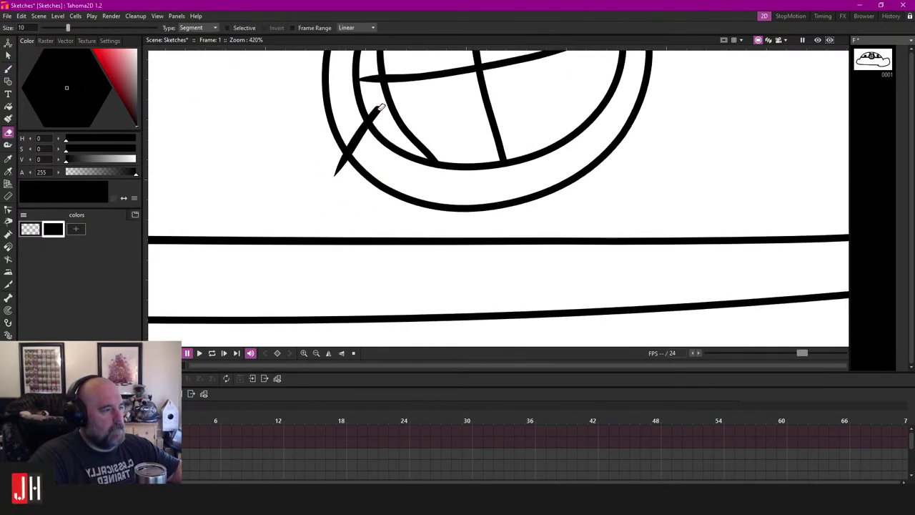
pyautogui.click(373, 112)
pyautogui.click(345, 166)
# Step: Draw a short curved wood-grain stroke inside the bottom of the round window's frame, undoing strokes that do not fit
pyautogui.scroll(-6, 360, 195)
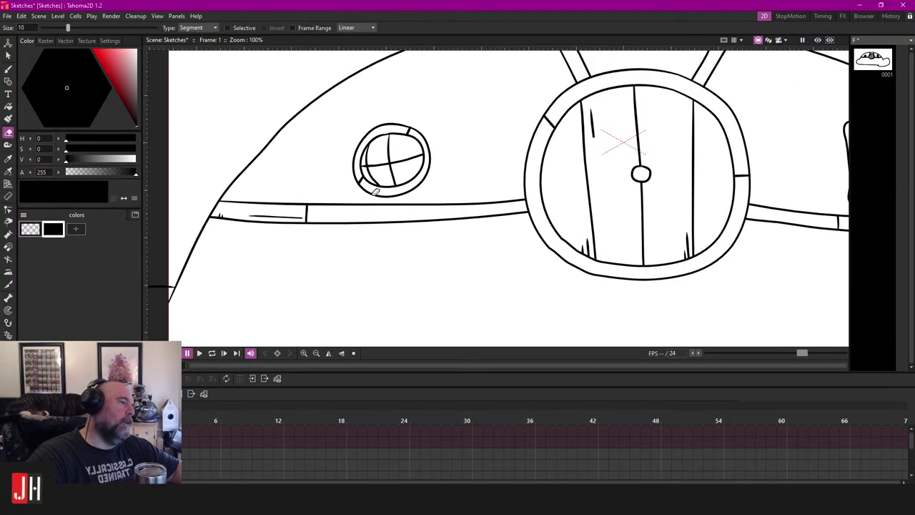
pyautogui.scroll(3, 387, 198)
pyautogui.scroll(2, 387, 198)
pyautogui.press('b')
pyautogui.scroll(2, 356, 197)
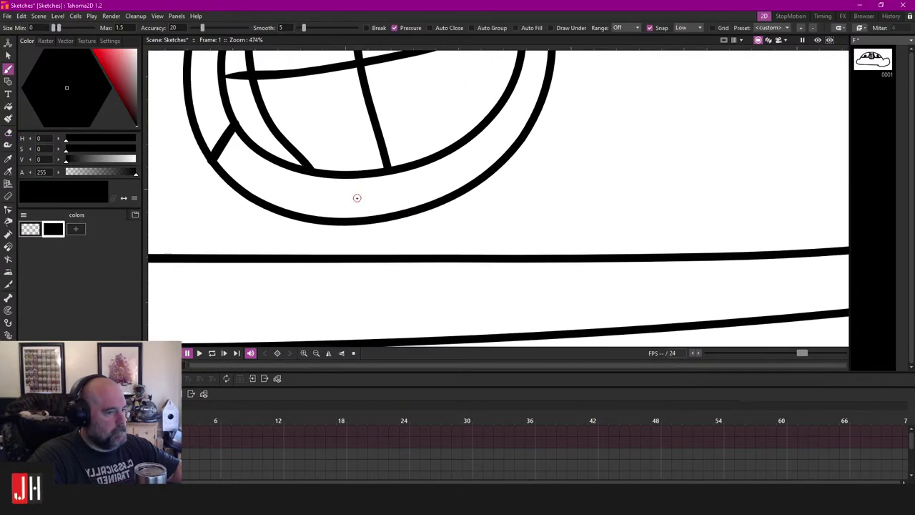
pyautogui.moveTo(262, 185)
pyautogui.mouseDown()
pyautogui.moveTo(296, 198)
pyautogui.moveTo(366, 201)
pyautogui.moveTo(340, 203)
pyautogui.moveTo(422, 191)
pyautogui.moveTo(322, 202)
pyautogui.moveTo(372, 202)
pyautogui.mouseUp()
pyautogui.hotkey('ctrl', 'z')
pyautogui.hotkey('ctrl', 'z')
pyautogui.hotkey('ctrl', 'z')
pyautogui.moveTo(266, 187); pyautogui.dragTo(362, 202)
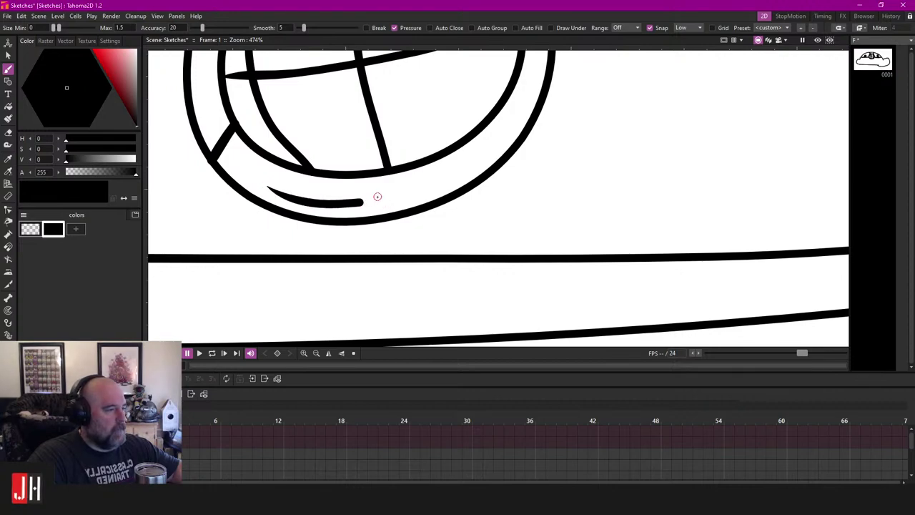
# Step: Select the grain stroke in the bottom of the window frame and reduce its thickness
pyautogui.press('s')
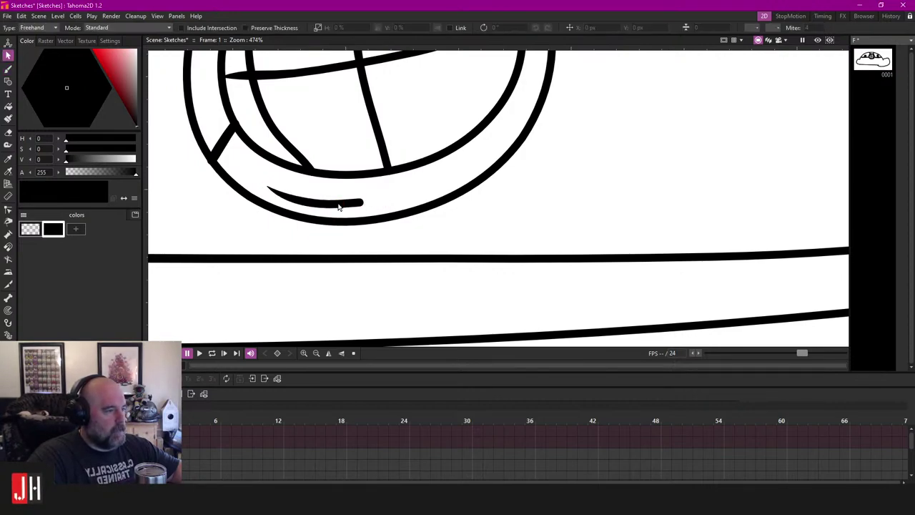
pyautogui.click(355, 204)
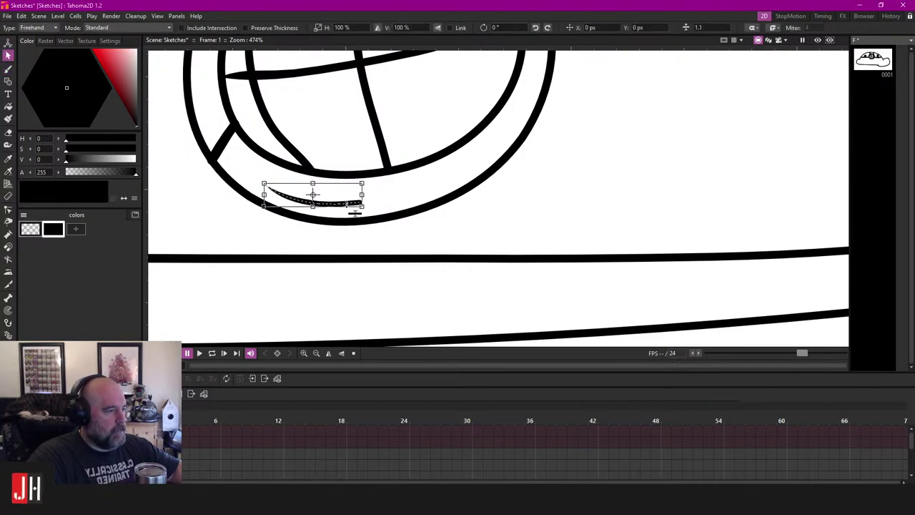
pyautogui.moveTo(345, 205)
pyautogui.mouseDown()
pyautogui.moveTo(367, 211)
pyautogui.moveTo(382, 184)
pyautogui.mouseUp()
pyautogui.click(562, 215)
pyautogui.scroll(-6, 562, 215)
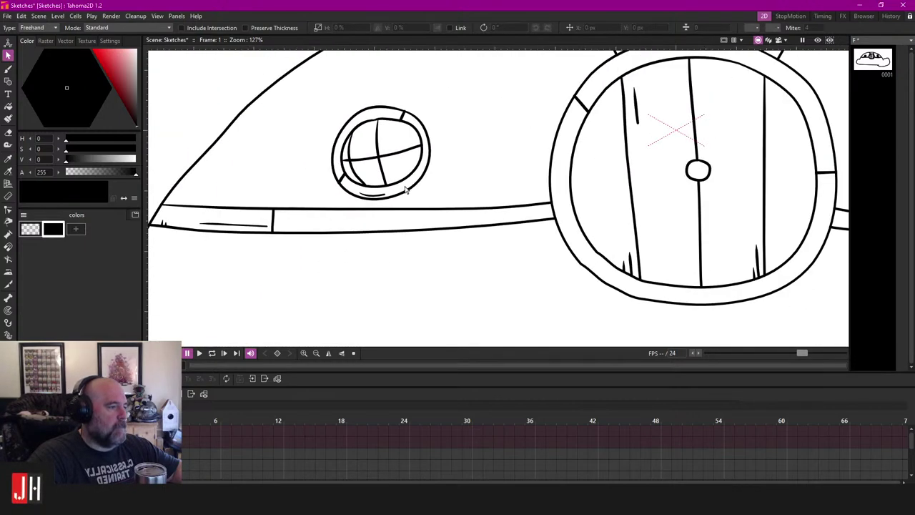
# Step: Draw a short curved grain stroke in the upper left of the round window's frame, redoing it shorter
pyautogui.scroll(-3, 404, 172)
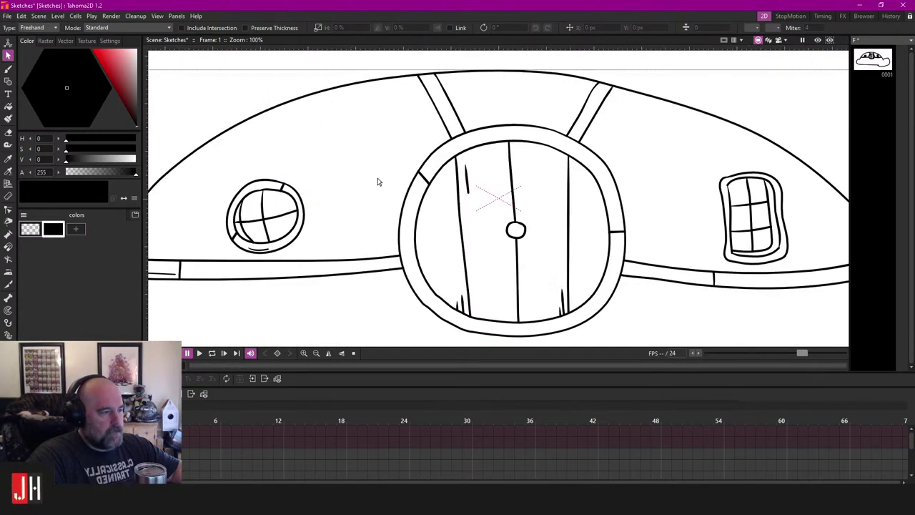
pyautogui.press('b')
pyautogui.scroll(7, 361, 198)
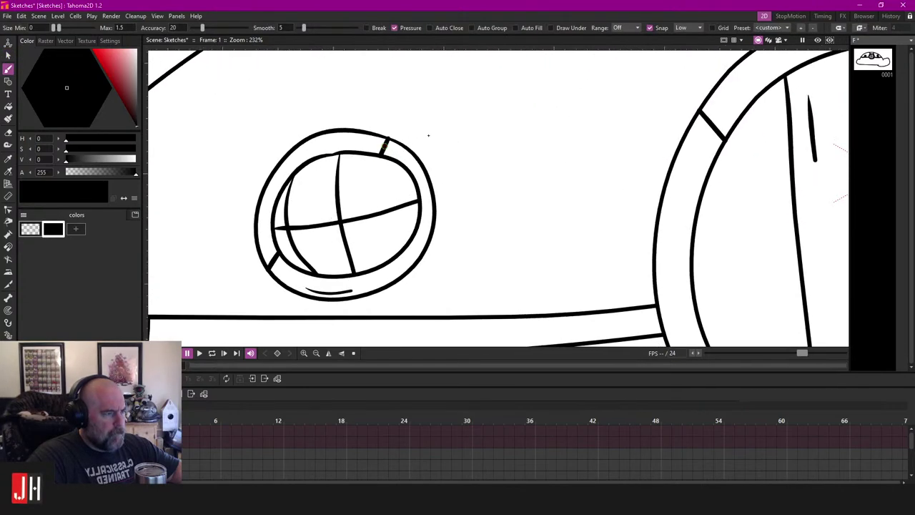
pyautogui.scroll(6, 368, 123)
pyautogui.moveTo(310, 162)
pyautogui.mouseDown()
pyautogui.moveTo(349, 144)
pyautogui.moveTo(449, 127)
pyautogui.mouseUp()
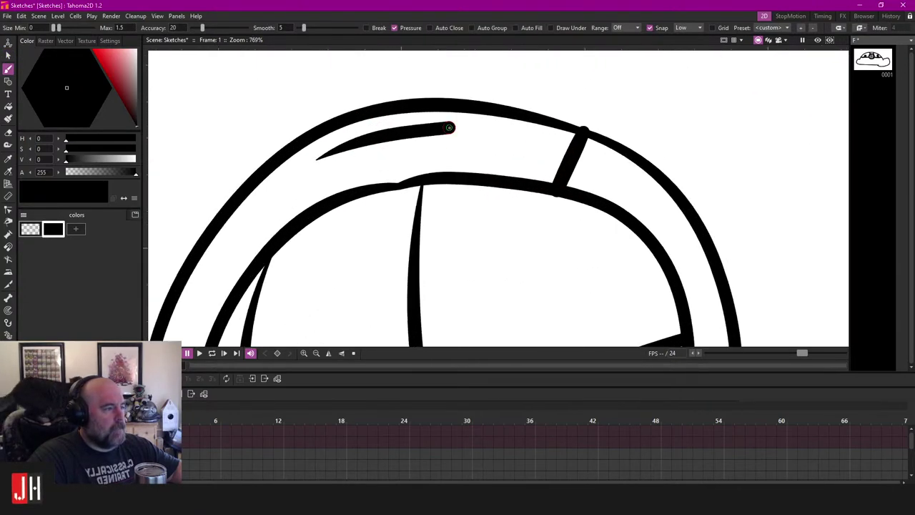
pyautogui.hotkey('ctrl', 'z')
pyautogui.moveTo(318, 153); pyautogui.dragTo(426, 127)
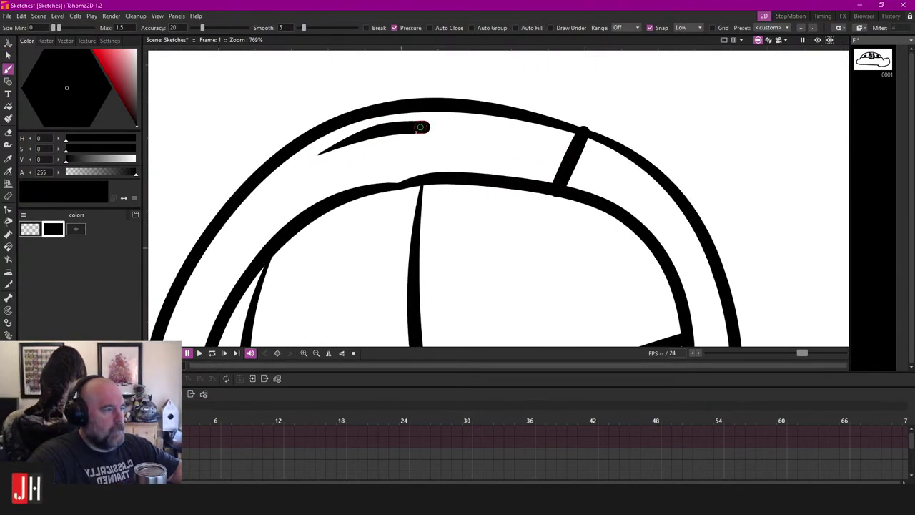
# Step: Thin the grain stroke in the upper part of the round window's frame
pyautogui.press('s')
pyautogui.click(401, 131)
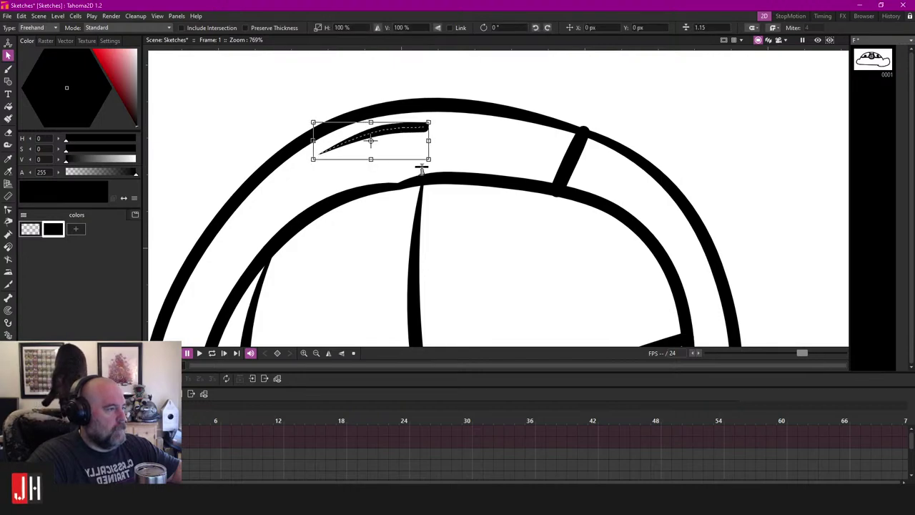
pyautogui.click(510, 88)
pyautogui.scroll(-3, 450, 177)
pyautogui.scroll(-4, 450, 177)
pyautogui.scroll(5, 472, 215)
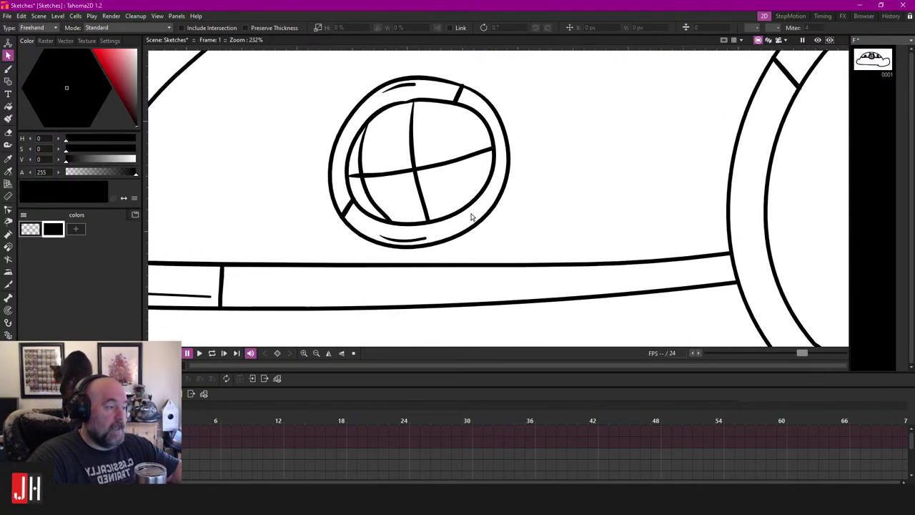
pyautogui.press('b')
pyautogui.scroll(4, 483, 243)
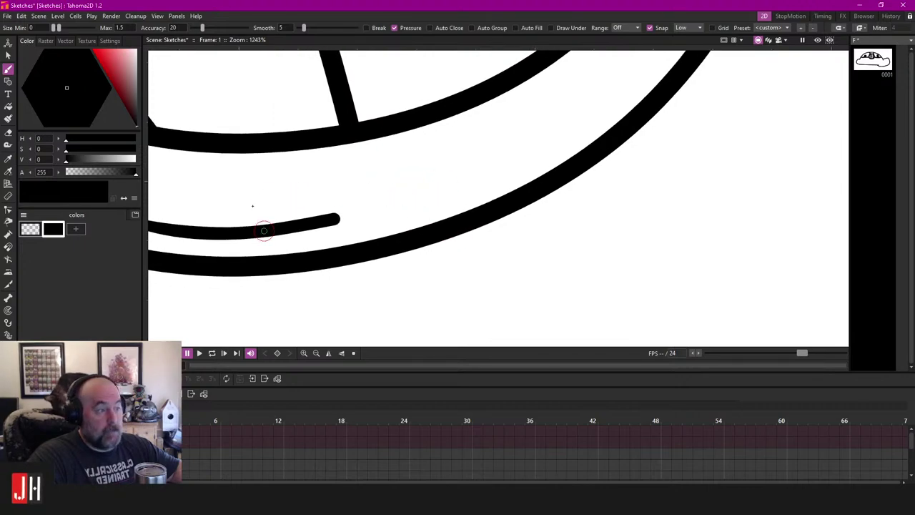
pyautogui.moveTo(276, 200)
pyautogui.mouseDown()
pyautogui.moveTo(344, 187)
pyautogui.moveTo(480, 190)
pyautogui.mouseUp()
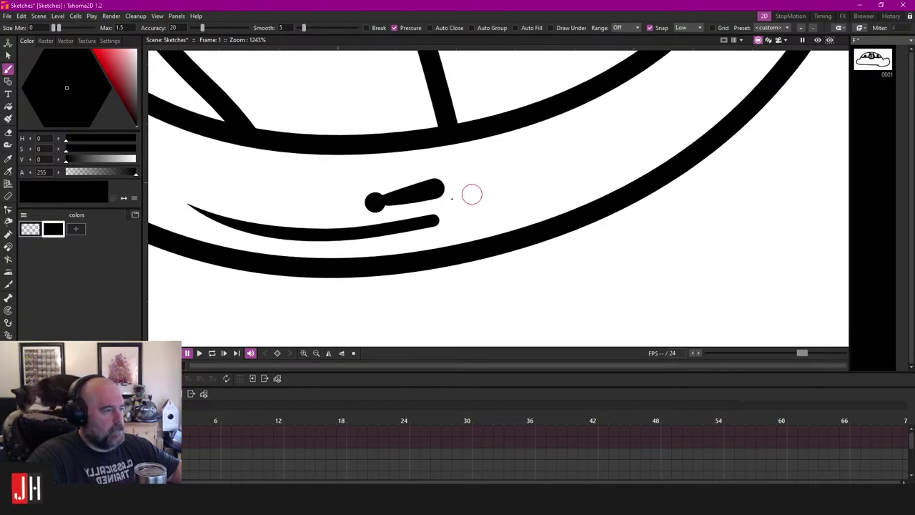
pyautogui.hotkey('ctrl', 'z')
pyautogui.moveTo(375, 203)
pyautogui.mouseDown()
pyautogui.moveTo(421, 194)
pyautogui.moveTo(427, 235)
pyautogui.mouseUp()
pyautogui.press('s')
pyautogui.click(408, 198)
pyautogui.click(451, 210)
pyautogui.click(409, 198)
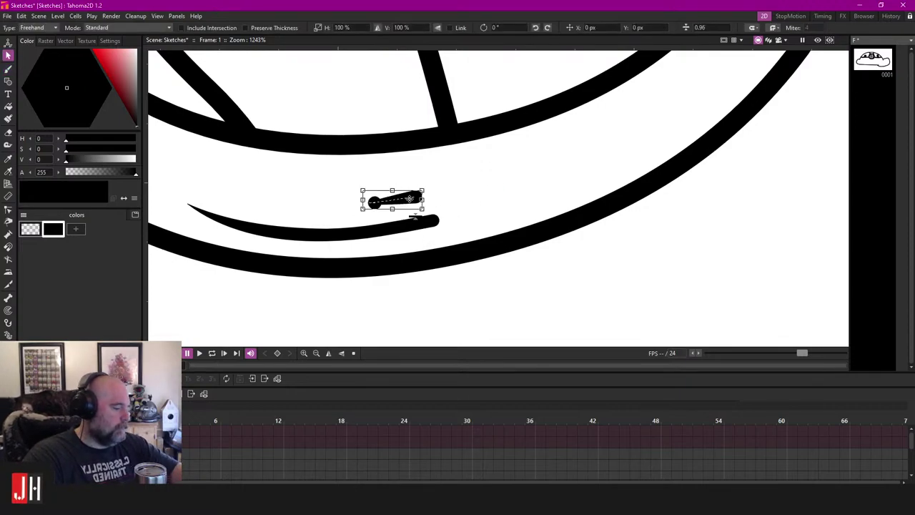
pyautogui.press('Delete')
pyautogui.scroll(-3, 534, 255)
pyautogui.scroll(-2, 522, 243)
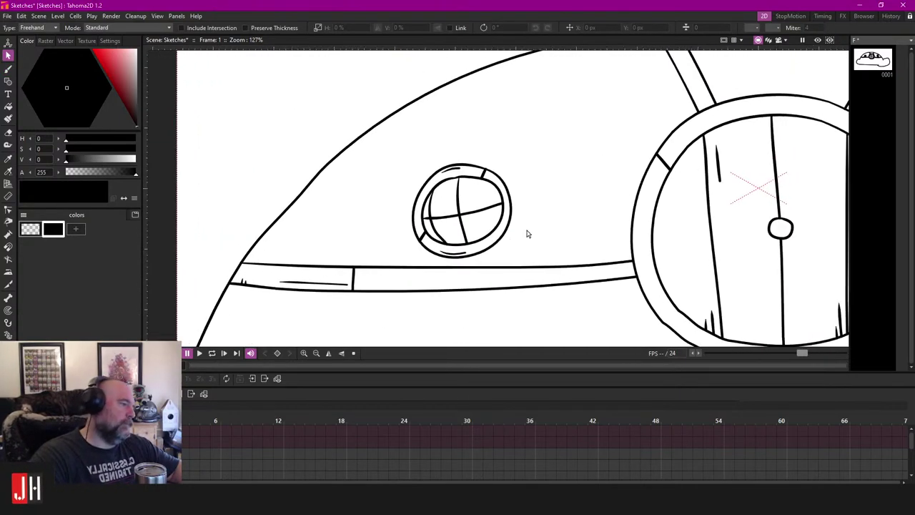
# Step: Inspect the round window, the whole house front and the door knob at different magnifications
pyautogui.scroll(3, 541, 236)
pyautogui.press('b')
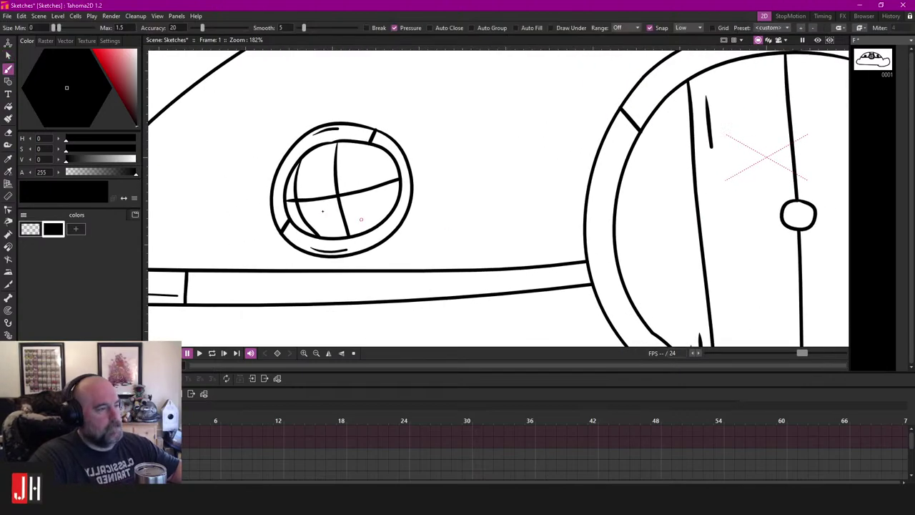
pyautogui.scroll(3, 324, 204)
pyautogui.moveTo(382, 161); pyautogui.dragTo(363, 223)
pyautogui.scroll(-10, 407, 210)
pyautogui.scroll(3, 431, 204)
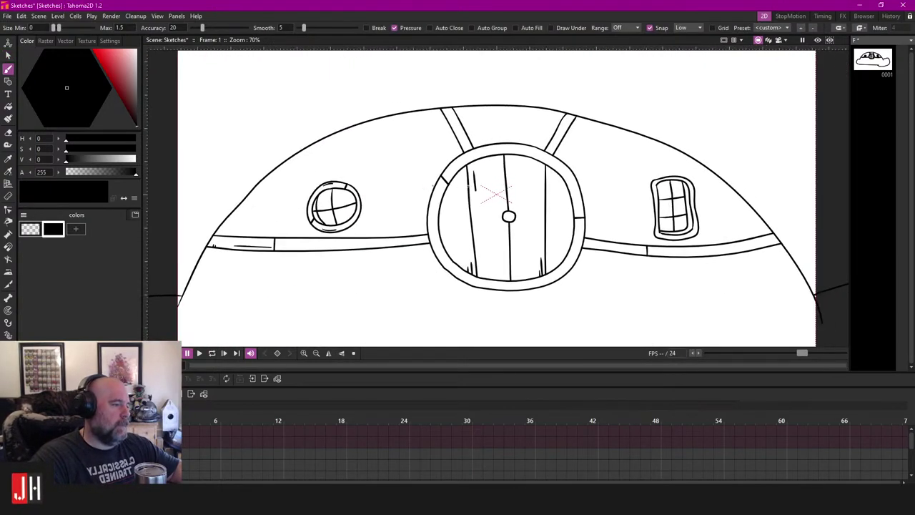
pyautogui.scroll(-3, 470, 187)
pyautogui.scroll(8, 475, 164)
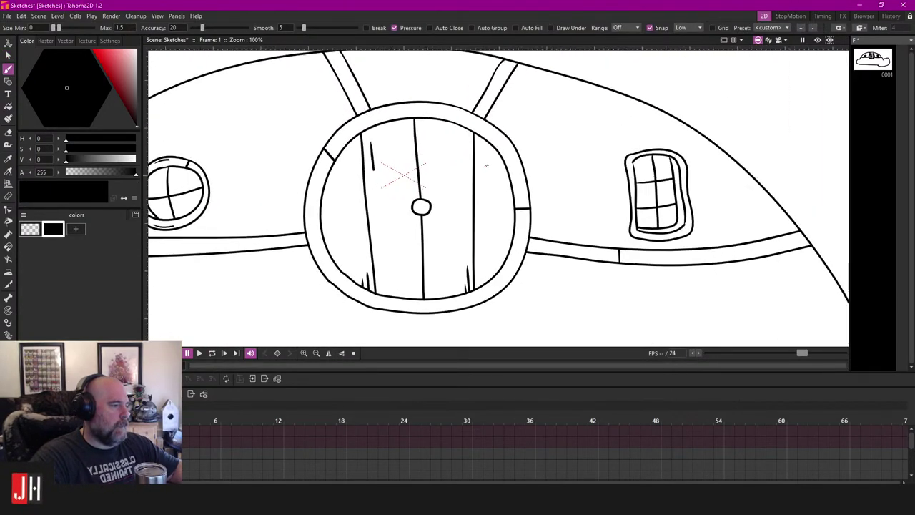
pyautogui.scroll(2, 417, 153)
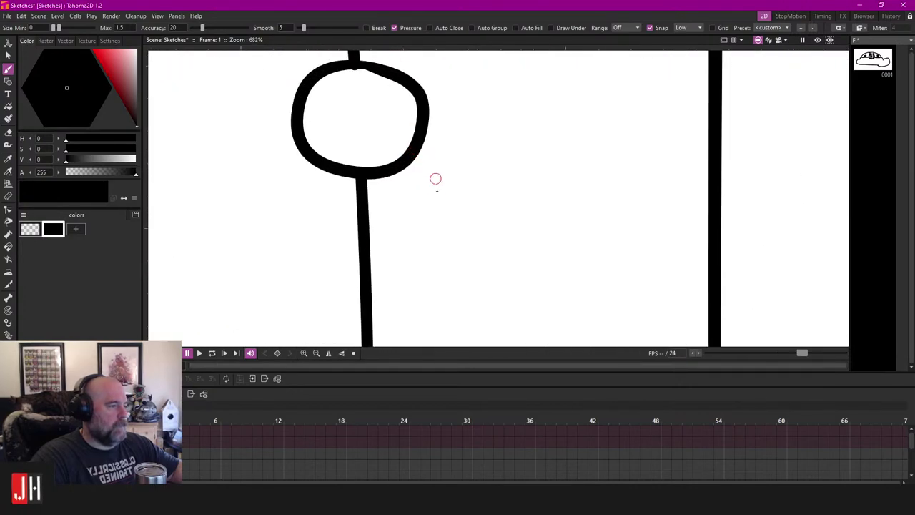
pyautogui.scroll(-5, 434, 179)
# Step: Draw a long wood-grain stroke inside the beam between the door and the joint below the rectangular window
pyautogui.moveTo(613, 224); pyautogui.dragTo(468, 178)
pyautogui.scroll(4, 468, 178)
pyautogui.moveTo(460, 139); pyautogui.dragTo(466, 166)
pyautogui.moveTo(758, 221); pyautogui.dragTo(505, 176)
pyautogui.scroll(3, 505, 176)
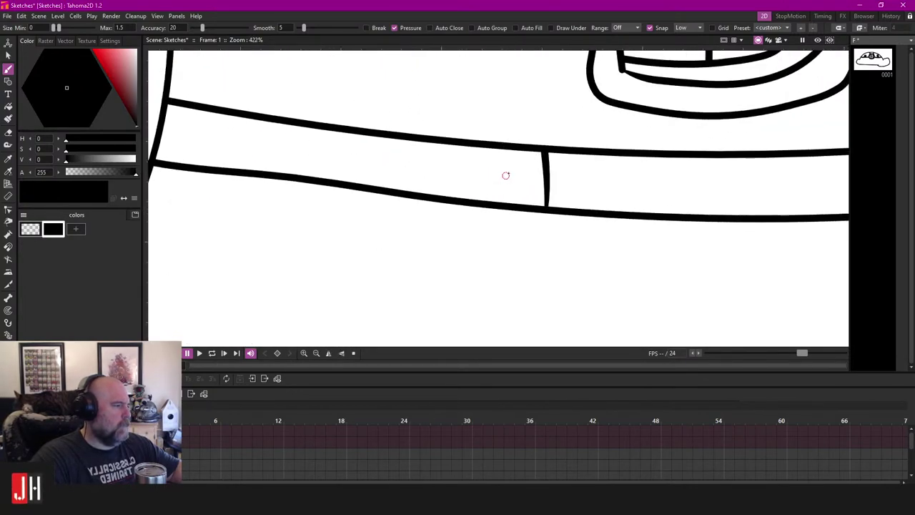
pyautogui.moveTo(249, 163); pyautogui.dragTo(432, 181)
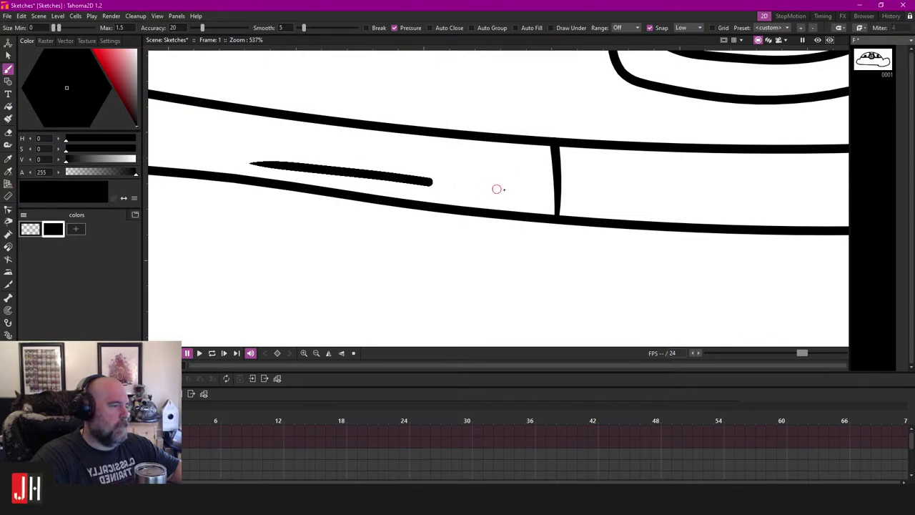
# Step: Thin the beam's grain stroke, then move and slightly rotate it to meet the joint just above the beam's lower edge
pyautogui.press('s')
pyautogui.click(506, 190)
pyautogui.moveTo(508, 200)
pyautogui.mouseDown()
pyautogui.moveTo(488, 196)
pyautogui.moveTo(524, 203)
pyautogui.mouseUp()
pyautogui.moveTo(543, 173); pyautogui.dragTo(556, 178)
pyautogui.scroll(-2, 531, 198)
pyautogui.press('Up')
pyautogui.click(512, 227)
pyautogui.click(512, 203)
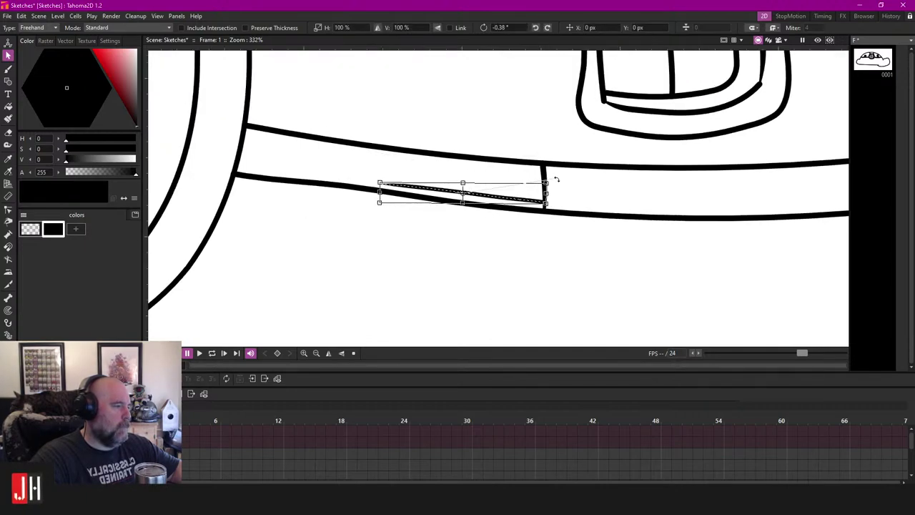
pyautogui.click(523, 108)
# Step: Draw two short tapered grain strokes at the beam's door end, running from inside the beam across the door frame's outline
pyautogui.scroll(-3, 467, 219)
pyautogui.scroll(4, 465, 222)
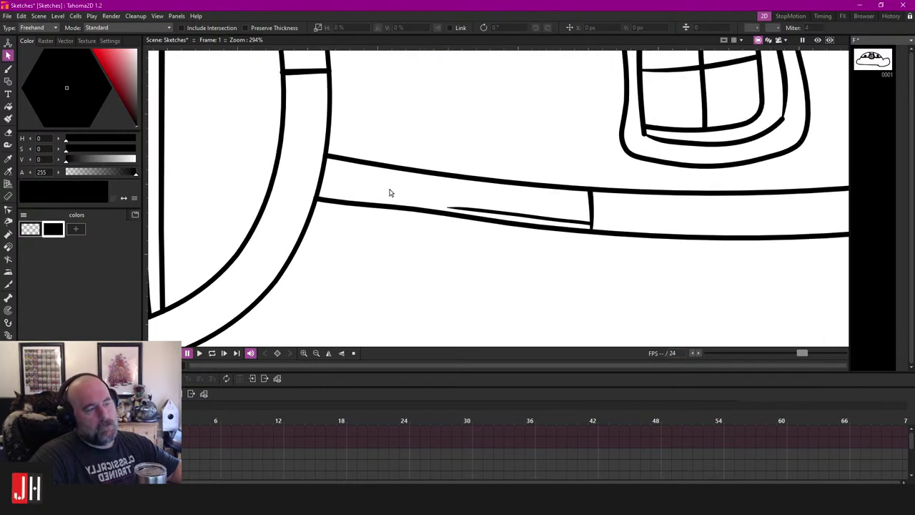
pyautogui.press('b')
pyautogui.scroll(3, 476, 180)
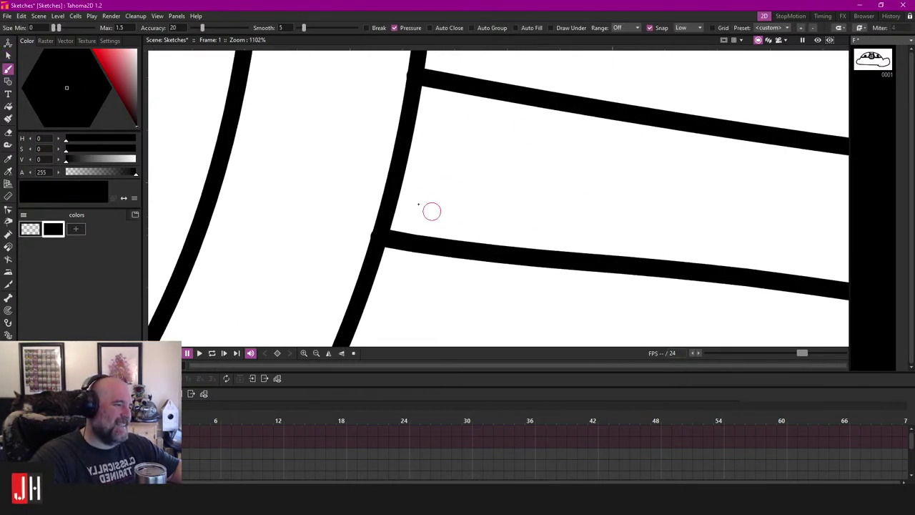
pyautogui.moveTo(400, 191)
pyautogui.mouseDown()
pyautogui.moveTo(527, 205)
pyautogui.moveTo(388, 194)
pyautogui.mouseUp()
pyautogui.hotkey('ctrl', 'z')
pyautogui.hotkey('ctrl', 'z')
pyautogui.moveTo(485, 201); pyautogui.dragTo(317, 184)
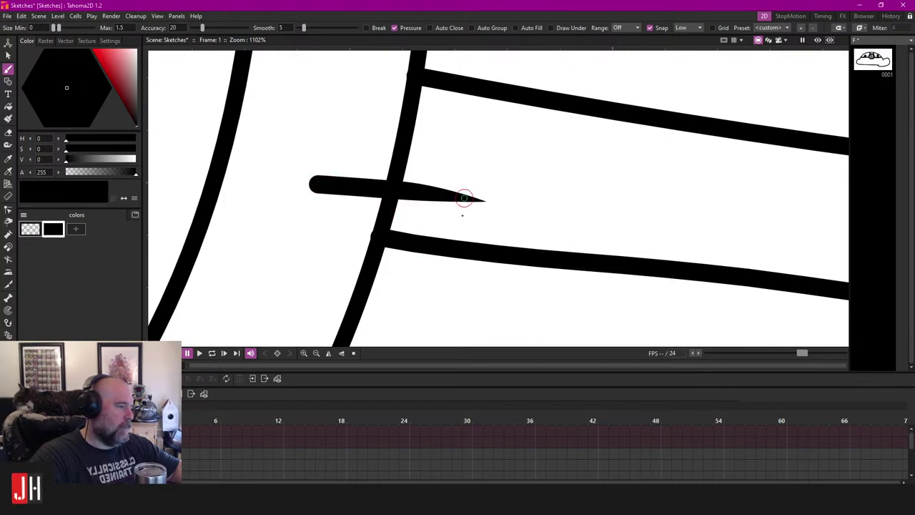
pyautogui.moveTo(466, 220); pyautogui.dragTo(327, 217)
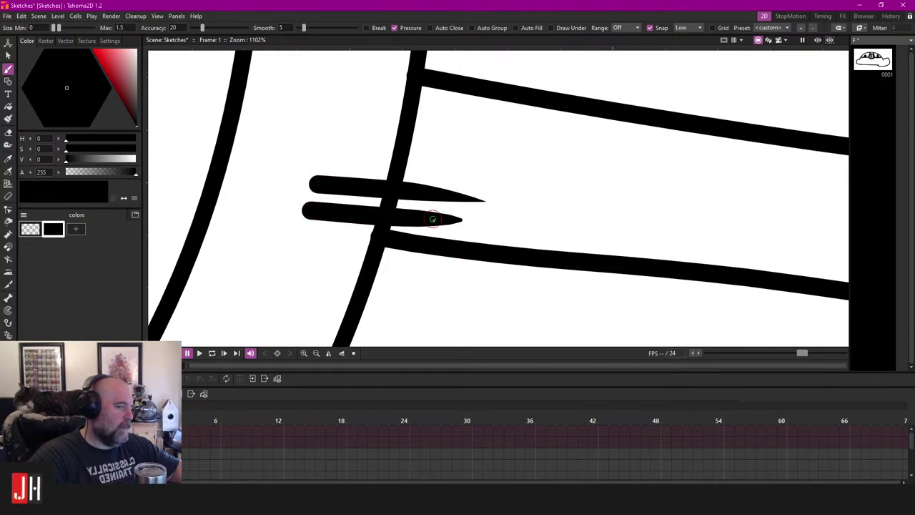
# Step: Set the thickness of both short grain strokes to 0.96 and erase the parts overhanging into the door frame
pyautogui.scroll(3, 434, 219)
pyautogui.press('s')
pyautogui.click(330, 215)
pyautogui.keyDown('shift'); pyautogui.click(361, 177); pyautogui.keyUp('shift')
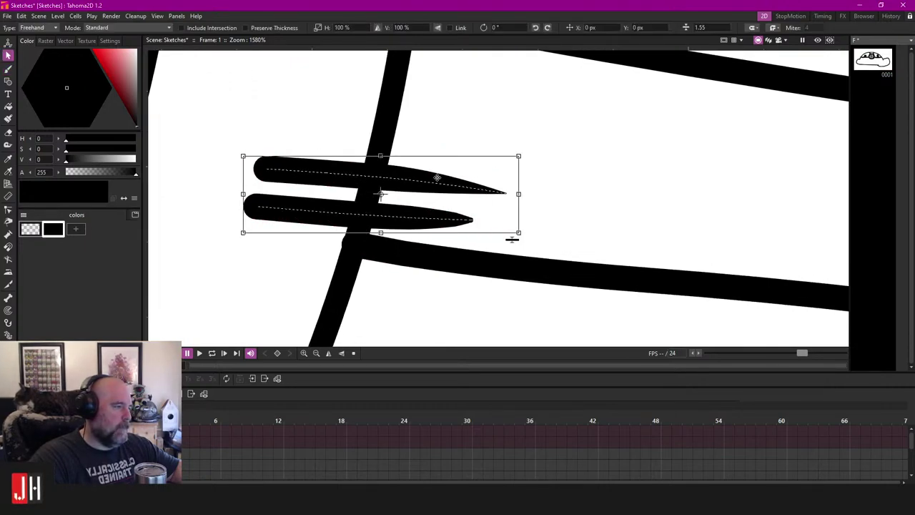
pyautogui.moveTo(512, 236); pyautogui.dragTo(510, 259)
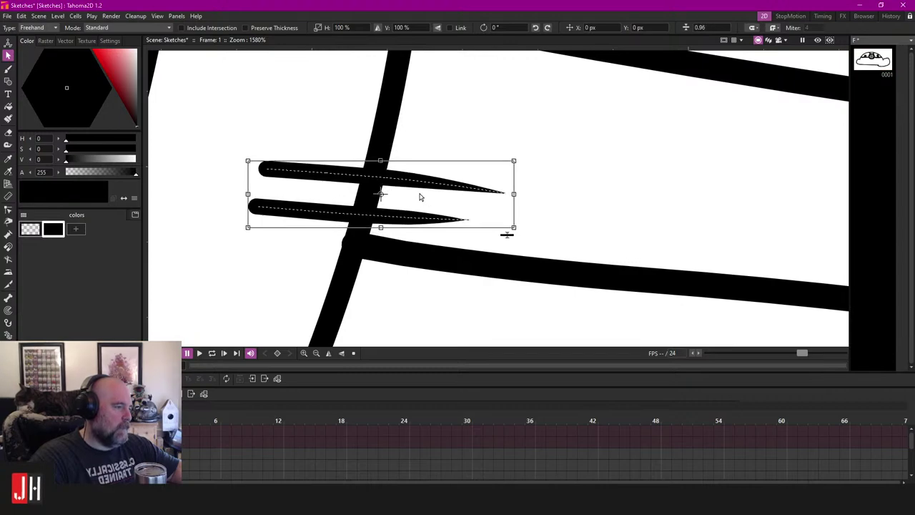
pyautogui.moveTo(418, 183); pyautogui.dragTo(422, 173)
pyautogui.press('a')
pyautogui.scroll(-15, 341, 239)
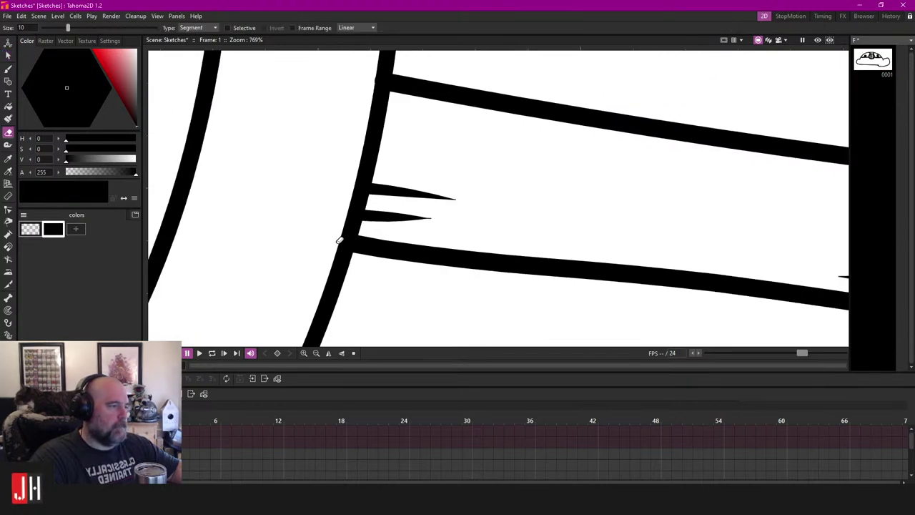
# Step: Pull a small notch into the beam's upper edge between the rectangular window and the house's outer curve, giving its low point a sharp corner
pyautogui.scroll(-6, 422, 232)
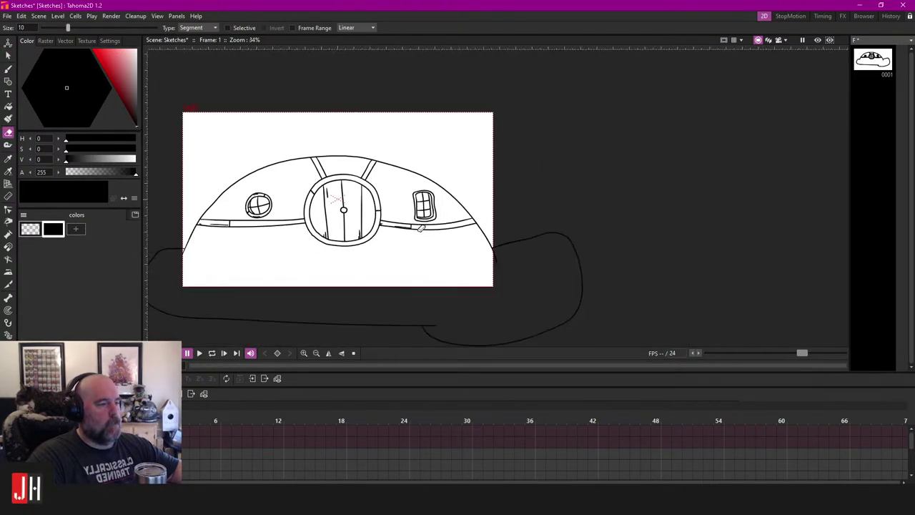
pyautogui.scroll(2, 431, 228)
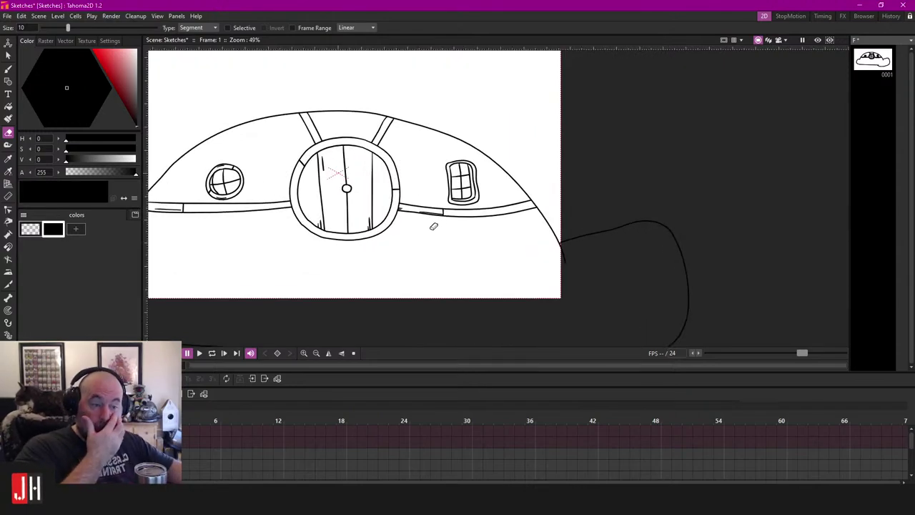
pyautogui.scroll(3, 431, 216)
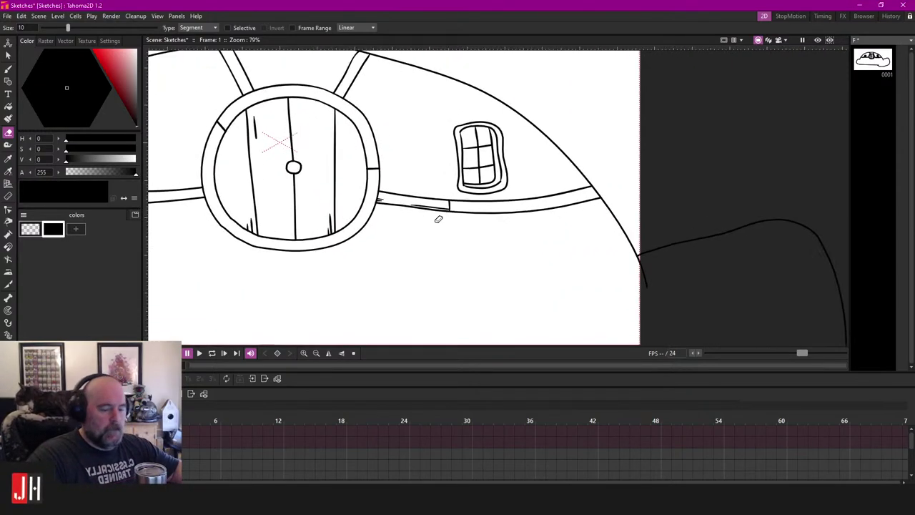
pyautogui.press('b')
pyautogui.scroll(1, 434, 215)
pyautogui.scroll(8, 422, 202)
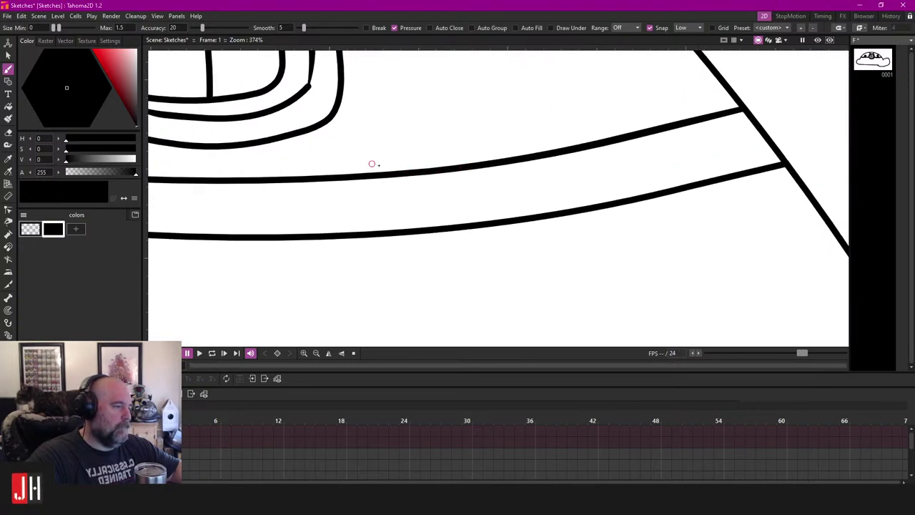
pyautogui.press('s')
pyautogui.click(416, 175)
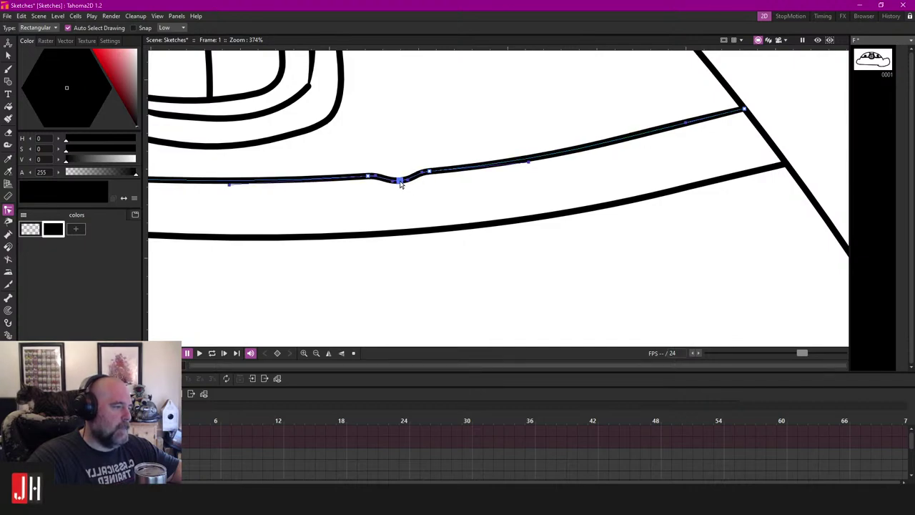
pyautogui.rightClick(400, 183)
pyautogui.click(410, 186)
# Step: Widen the notch slightly by moving its control point nearest the house's outer curve away from the sharp corner
pyautogui.scroll(3, 418, 179)
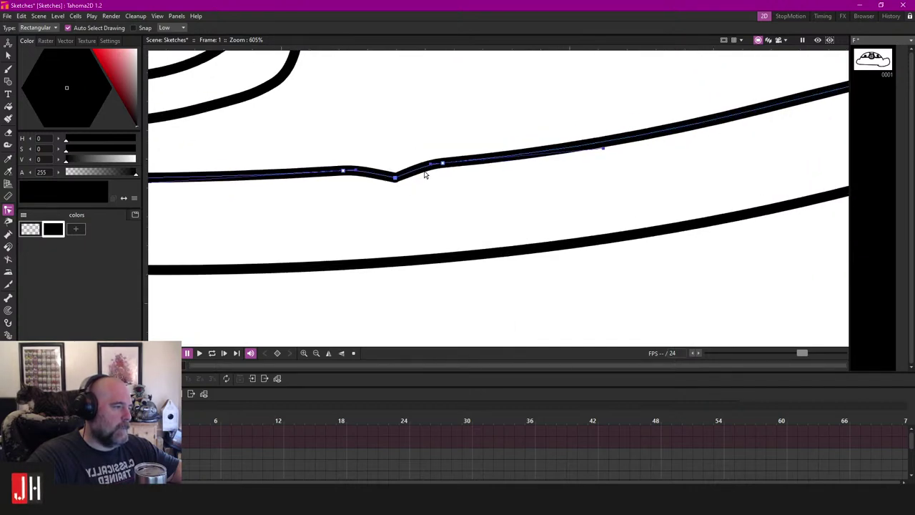
pyautogui.moveTo(443, 164); pyautogui.dragTo(455, 163)
pyautogui.click(458, 127)
pyautogui.scroll(-16, 422, 176)
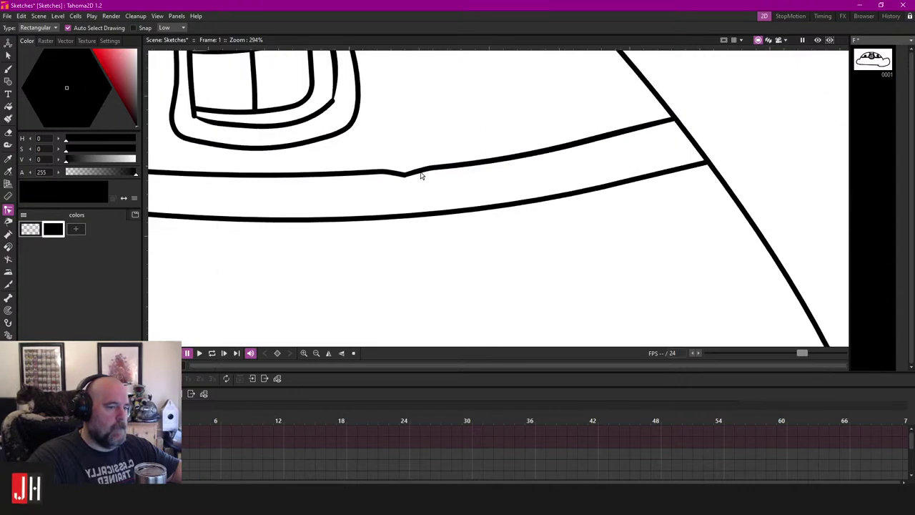
pyautogui.scroll(-2, 439, 173)
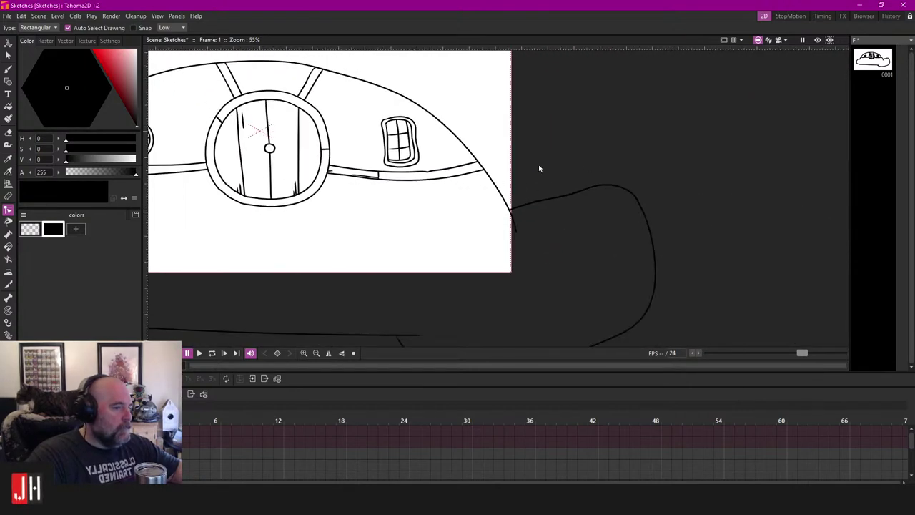
# Step: Move the long grain stroke in the beam below the round window slightly down, closer to the beam's lower edge
pyautogui.scroll(3, 386, 178)
pyautogui.scroll(2, 431, 174)
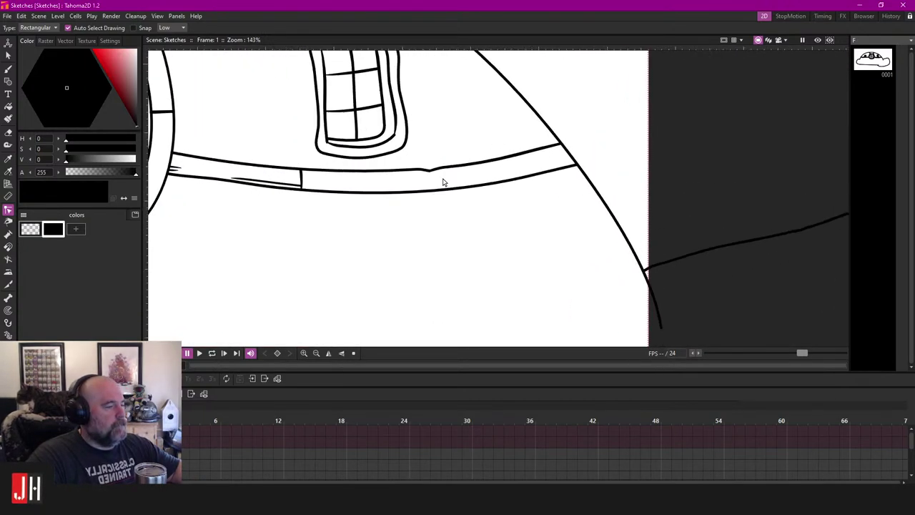
pyautogui.scroll(-2, 411, 183)
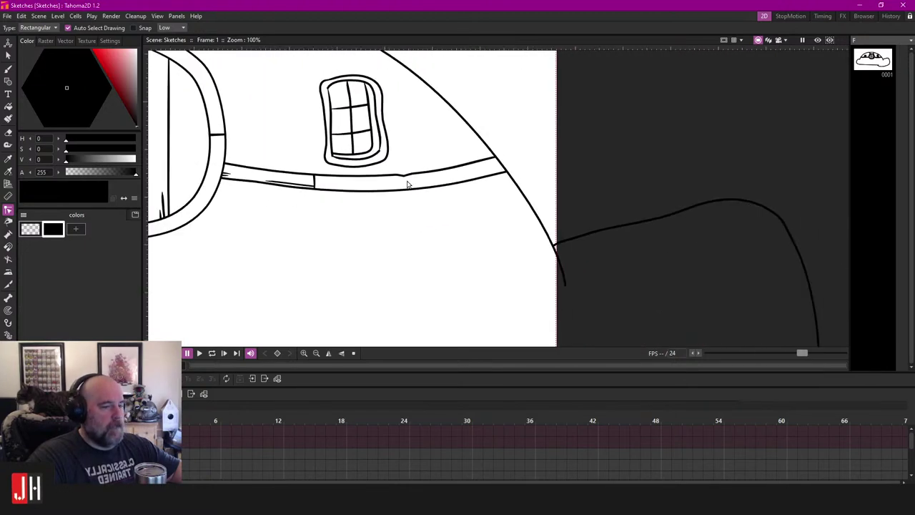
pyautogui.scroll(3, 419, 182)
pyautogui.scroll(1, 359, 178)
pyautogui.moveTo(360, 178); pyautogui.dragTo(508, 180)
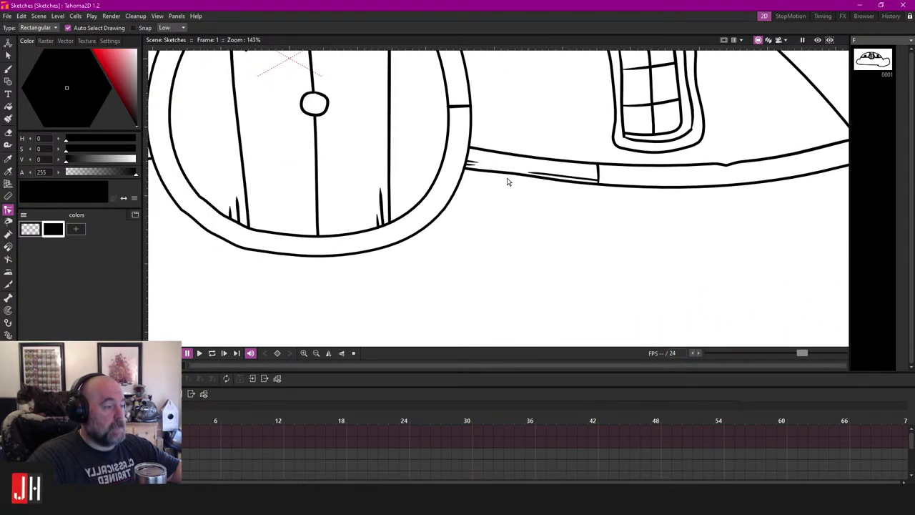
pyautogui.scroll(-6, 447, 198)
pyautogui.moveTo(450, 201); pyautogui.dragTo(534, 188)
pyautogui.scroll(3, 282, 187)
pyautogui.scroll(8, 282, 176)
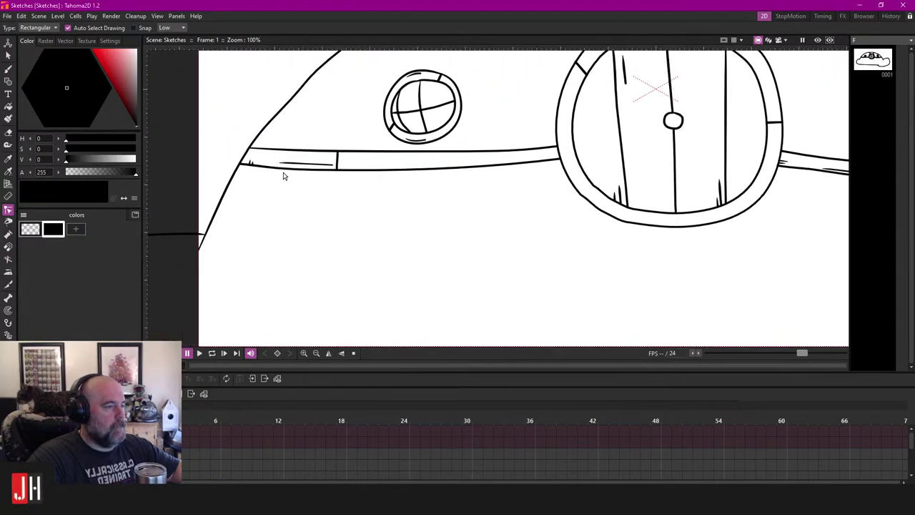
pyautogui.moveTo(316, 158); pyautogui.dragTo(319, 165)
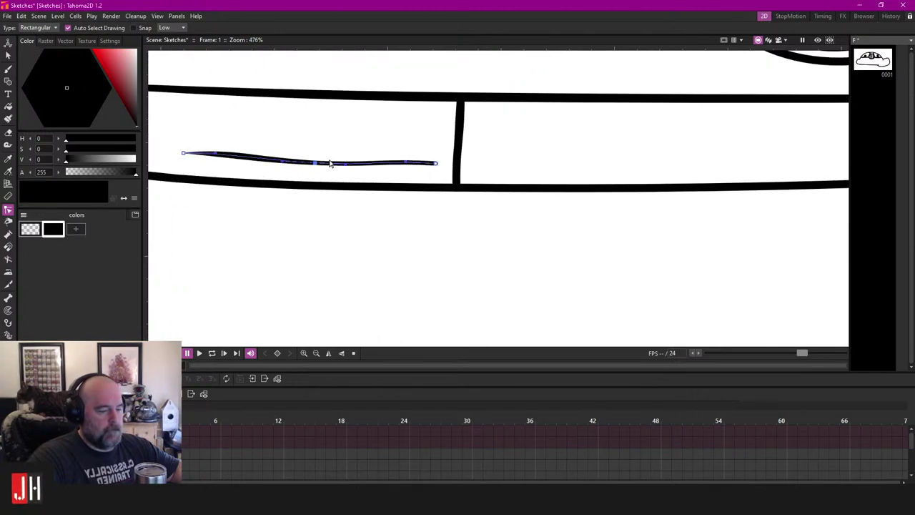
pyautogui.press('k')
pyautogui.press('s')
pyautogui.click(341, 163)
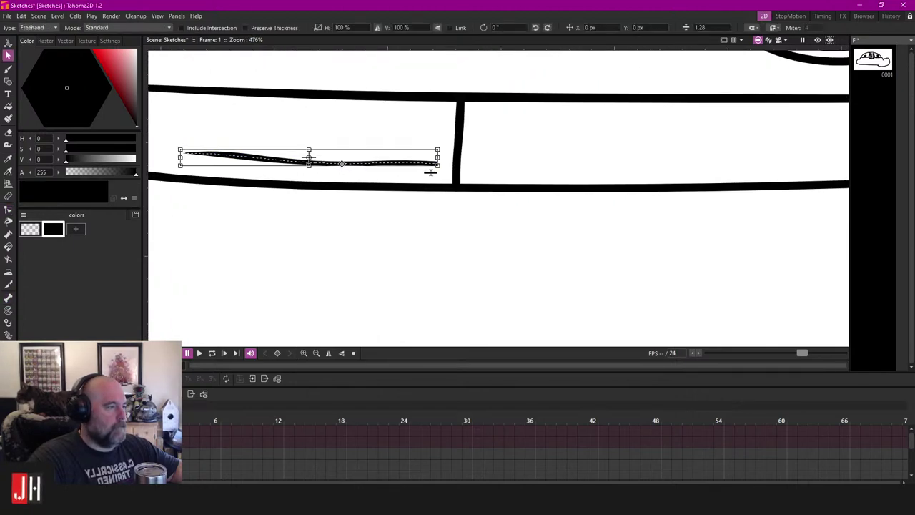
pyautogui.moveTo(431, 171); pyautogui.dragTo(432, 177)
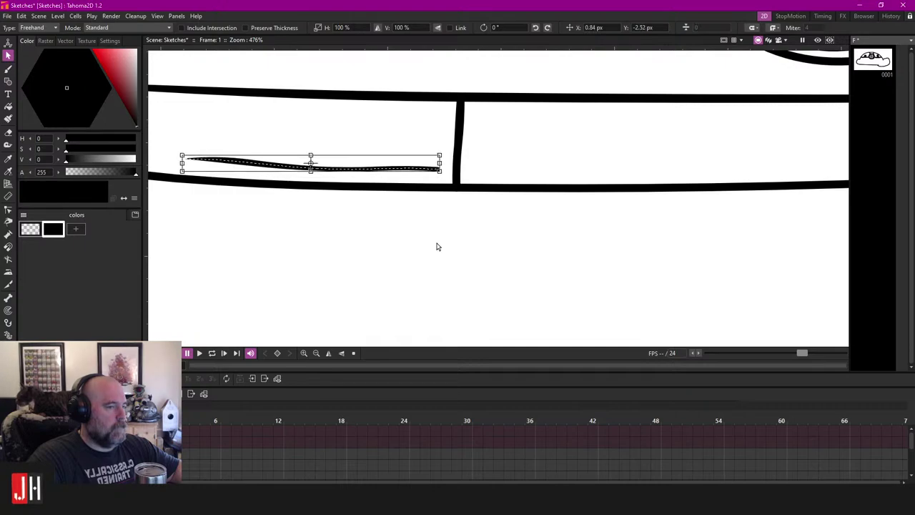
# Step: Show the fence drawing, hide the house drawing, and make the fence level active for brush drawing
pyautogui.scroll(-10, 437, 247)
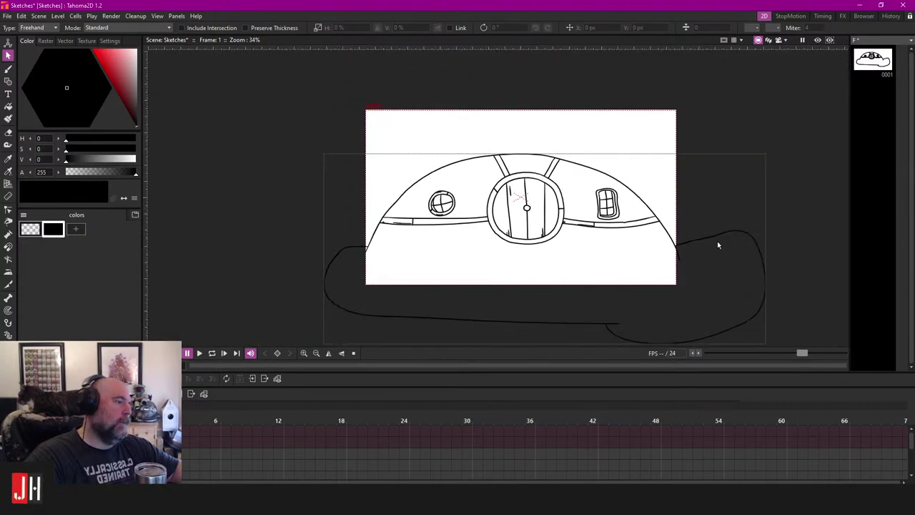
pyautogui.scroll(2, 548, 226)
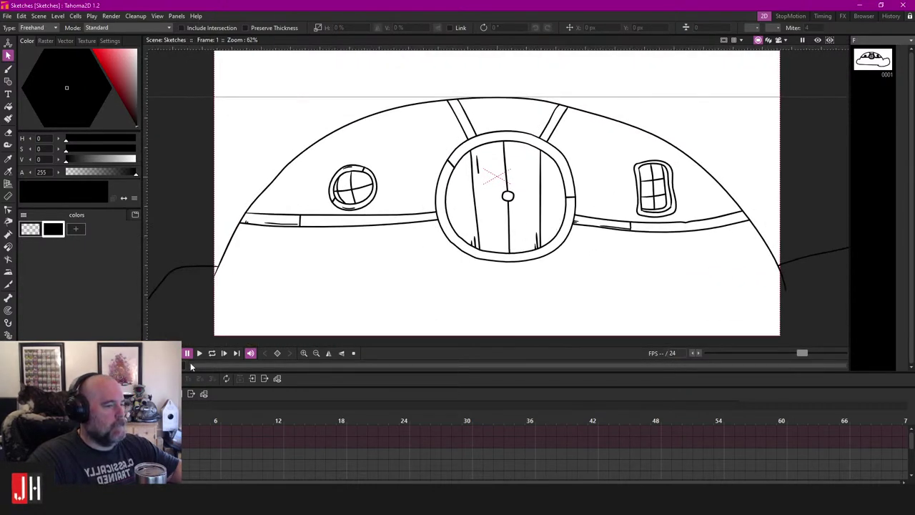
pyautogui.scroll(-5, 427, 268)
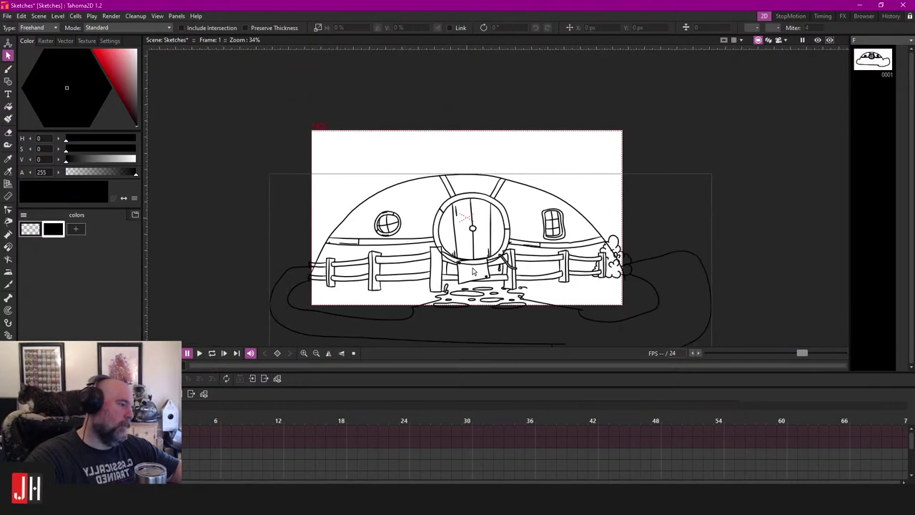
pyautogui.moveTo(524, 282)
pyautogui.mouseDown()
pyautogui.moveTo(454, 246)
pyautogui.moveTo(545, 223)
pyautogui.mouseUp()
pyautogui.scroll(5, 452, 246)
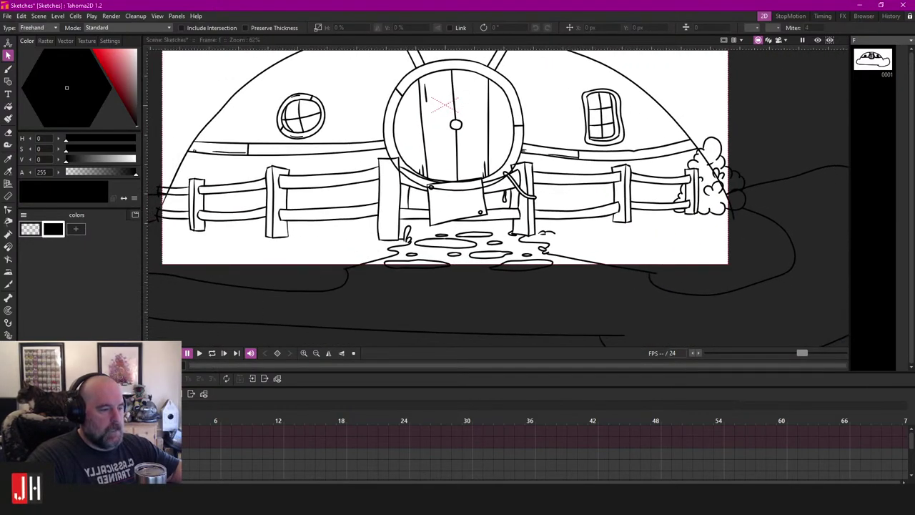
pyautogui.scroll(5, 428, 223)
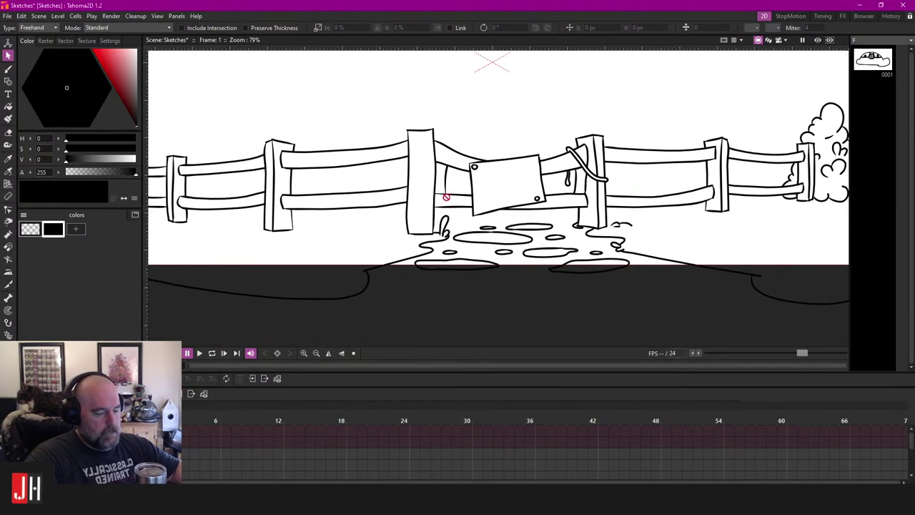
pyautogui.press('b')
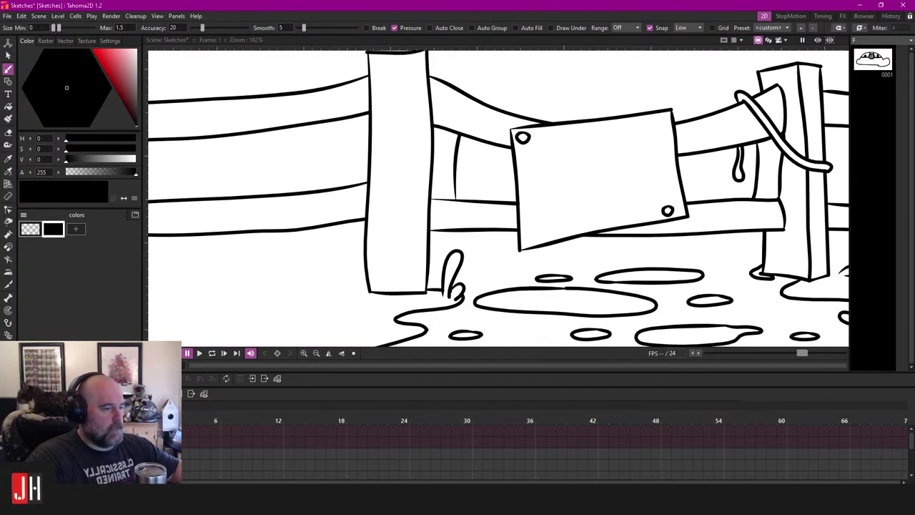
pyautogui.click(163, 442)
# Step: Draw a long tapered grain stroke just above the lower edge of the upper fence rail, running from the rail's rounded end toward the gate post
pyautogui.scroll(1, 236, 93)
pyautogui.moveTo(235, 93); pyautogui.dragTo(560, 141)
pyautogui.moveTo(396, 153); pyautogui.dragTo(388, 168)
pyautogui.scroll(3, 388, 166)
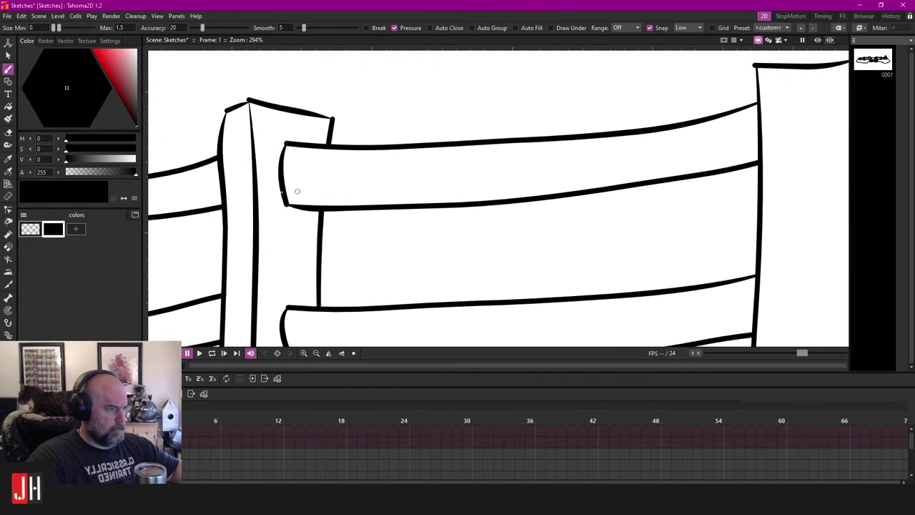
pyautogui.moveTo(274, 191)
pyautogui.mouseDown()
pyautogui.moveTo(571, 176)
pyautogui.moveTo(441, 194)
pyautogui.moveTo(259, 198)
pyautogui.mouseUp()
pyautogui.hotkey('ctrl', 'z')
# Step: Thin the upper rail's long grain stroke and shift it slightly up, away from the rail's lower edge
pyautogui.press('s')
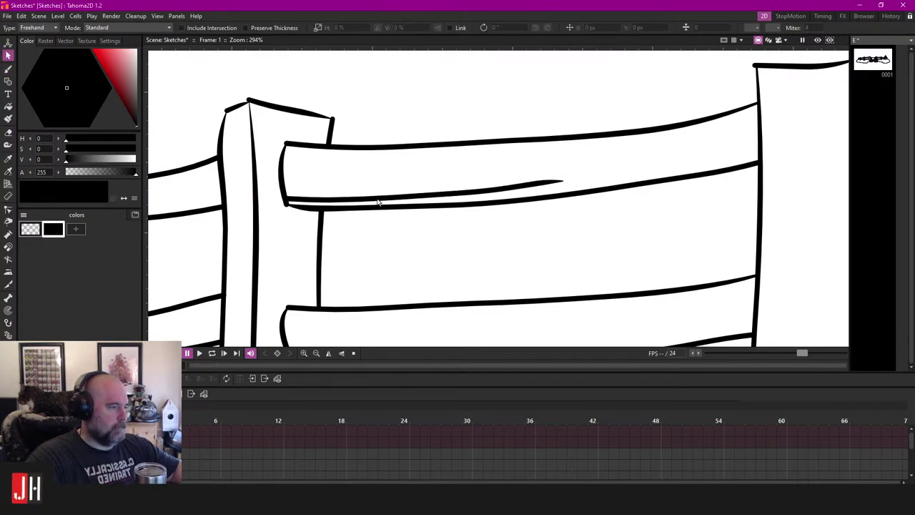
pyautogui.click(378, 202)
pyautogui.moveTo(560, 208); pyautogui.dragTo(560, 207)
pyautogui.moveTo(575, 174); pyautogui.dragTo(575, 178)
pyautogui.moveTo(491, 194); pyautogui.dragTo(490, 187)
pyautogui.click(517, 110)
pyautogui.scroll(-7, 455, 193)
pyautogui.scroll(-3, 472, 192)
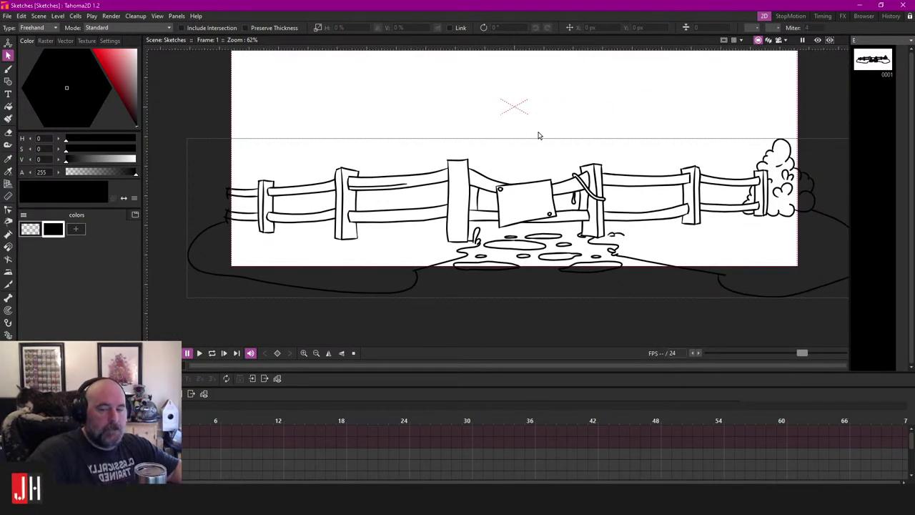
# Step: Draw a short tapered grain stroke just below the upper edge of the same fence rail, near the tall gate post
pyautogui.scroll(2, 522, 154)
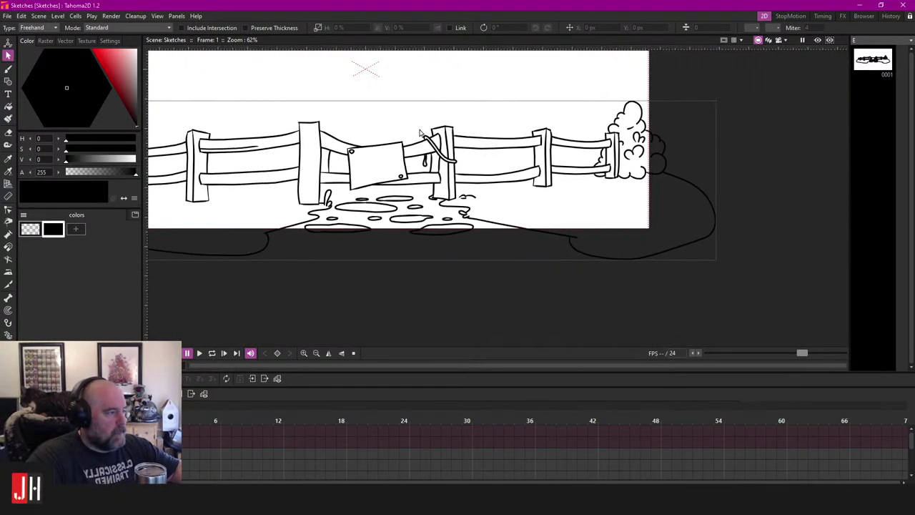
pyautogui.moveTo(471, 156); pyautogui.dragTo(516, 140)
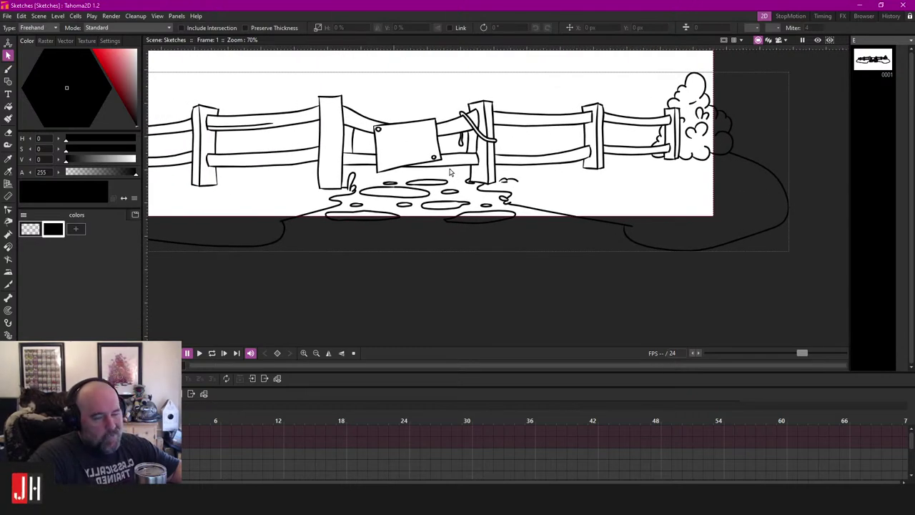
pyautogui.moveTo(390, 172); pyautogui.dragTo(493, 182)
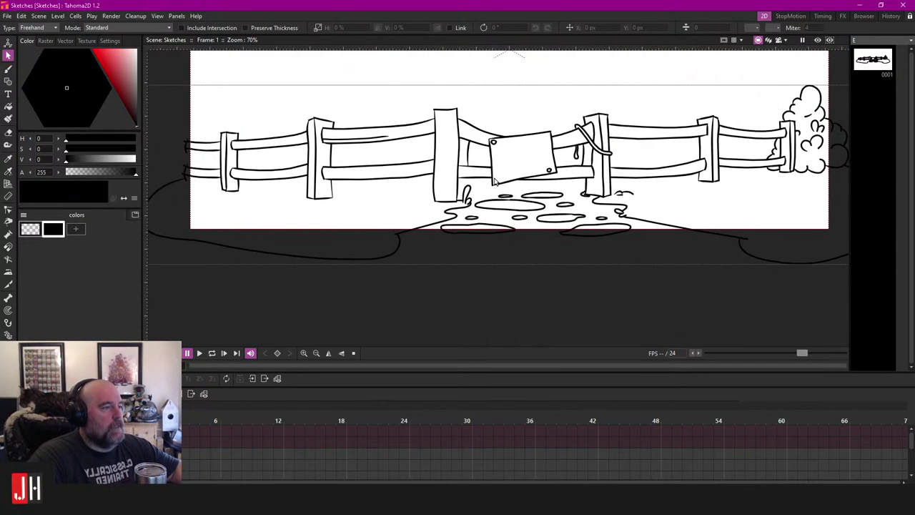
pyautogui.scroll(4, 346, 137)
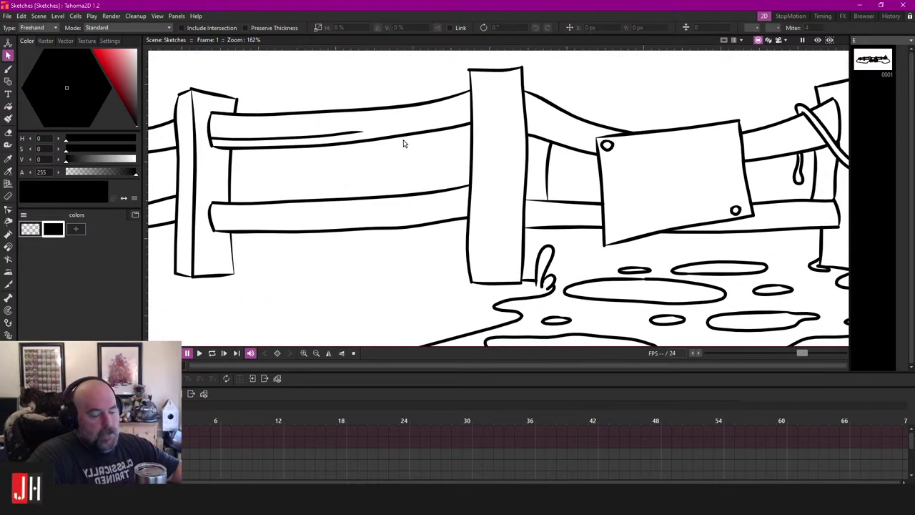
pyautogui.press('b')
pyautogui.scroll(2, 428, 139)
pyautogui.scroll(3, 491, 130)
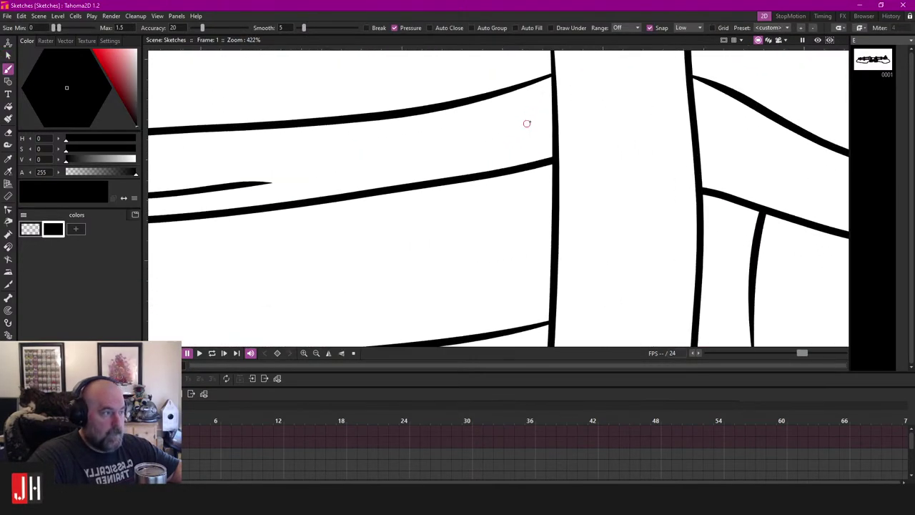
pyautogui.moveTo(554, 103)
pyautogui.mouseDown()
pyautogui.moveTo(391, 137)
pyautogui.moveTo(515, 104)
pyautogui.moveTo(510, 135)
pyautogui.mouseUp()
pyautogui.hotkey('ctrl', 'z')
# Step: Thin the short grain stroke beside the tall gate post and move it closer to the post
pyautogui.press('s')
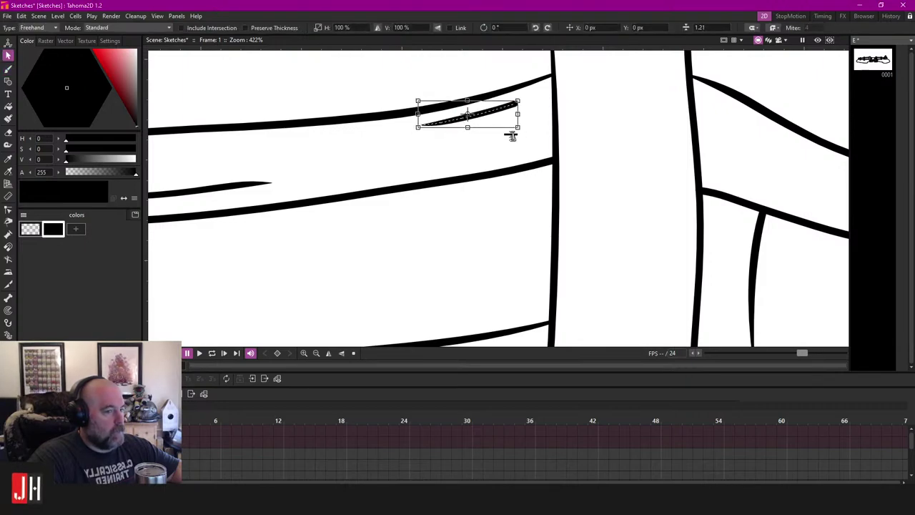
pyautogui.moveTo(525, 99); pyautogui.dragTo(512, 111)
pyautogui.click(451, 74)
pyautogui.scroll(-15, 461, 166)
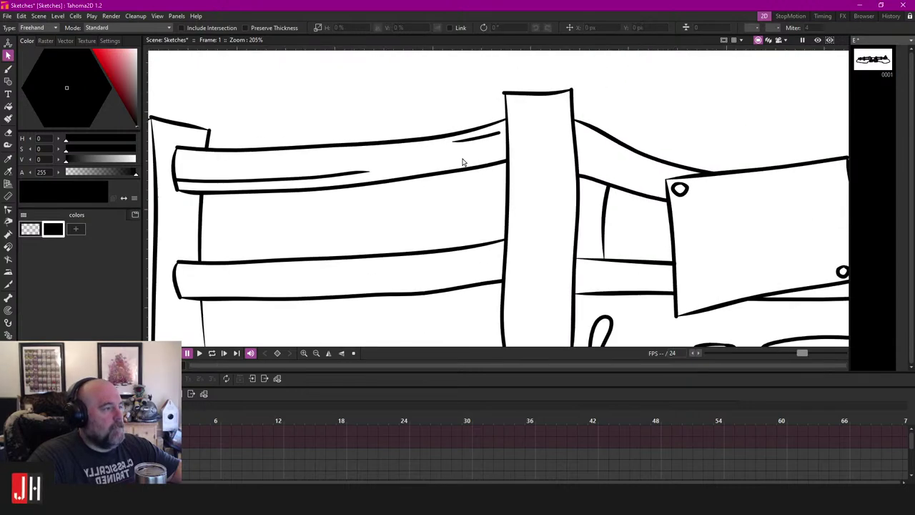
# Step: Draw two tapered grain strokes on the next section's upper rail: a longer one near the lower edge, a shorter one near the upper edge
pyautogui.scroll(2, 370, 199)
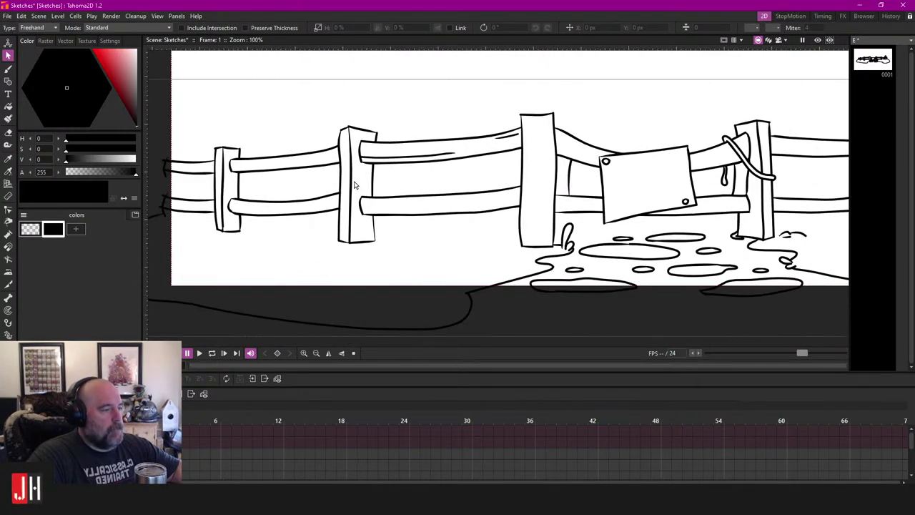
pyautogui.scroll(1, 356, 184)
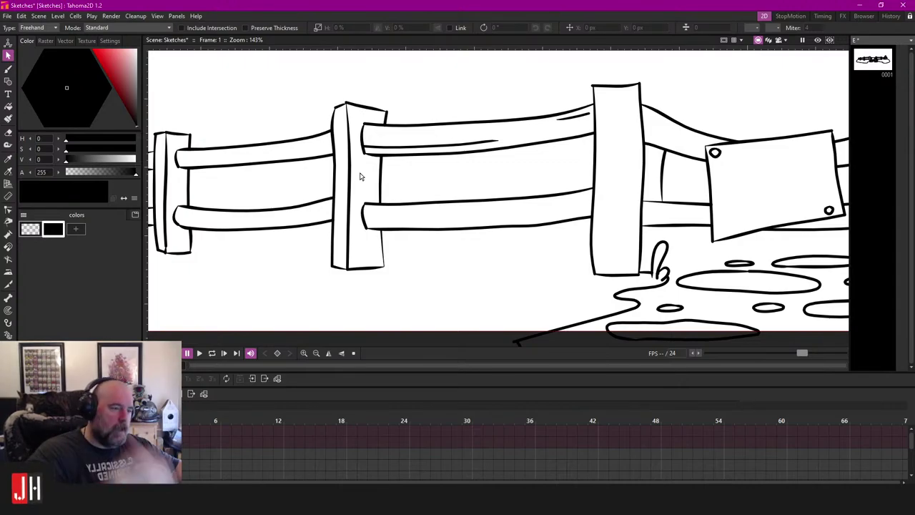
pyautogui.moveTo(372, 167); pyautogui.dragTo(413, 180)
pyautogui.scroll(1, 412, 179)
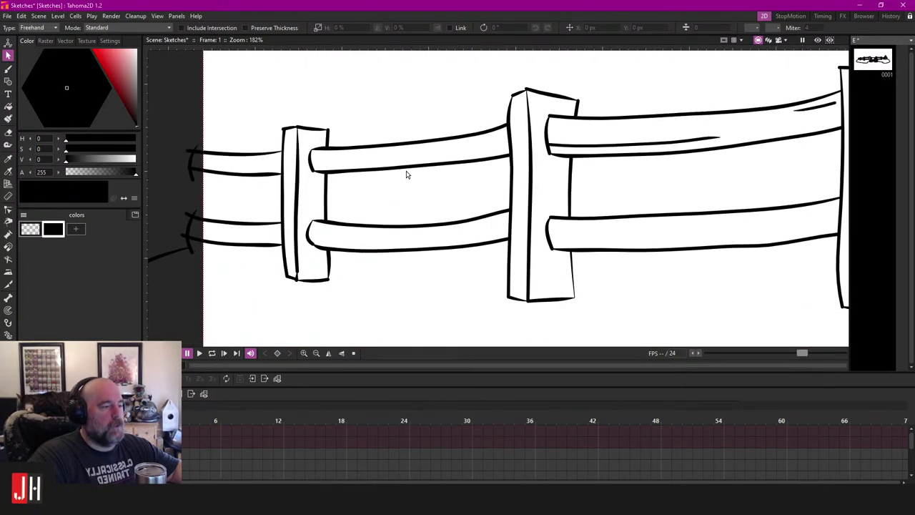
pyautogui.press('b')
pyautogui.scroll(4, 404, 172)
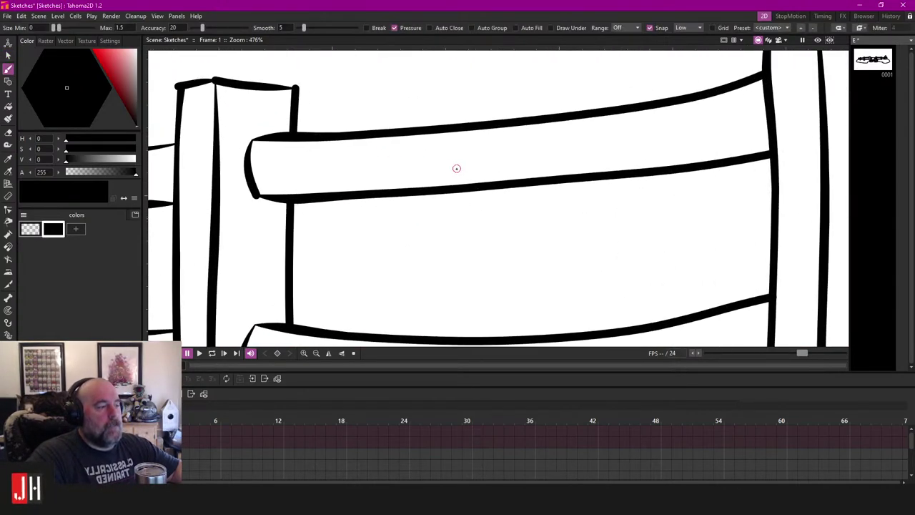
pyautogui.moveTo(456, 168); pyautogui.dragTo(346, 178)
pyautogui.hotkey('ctrl', 'z')
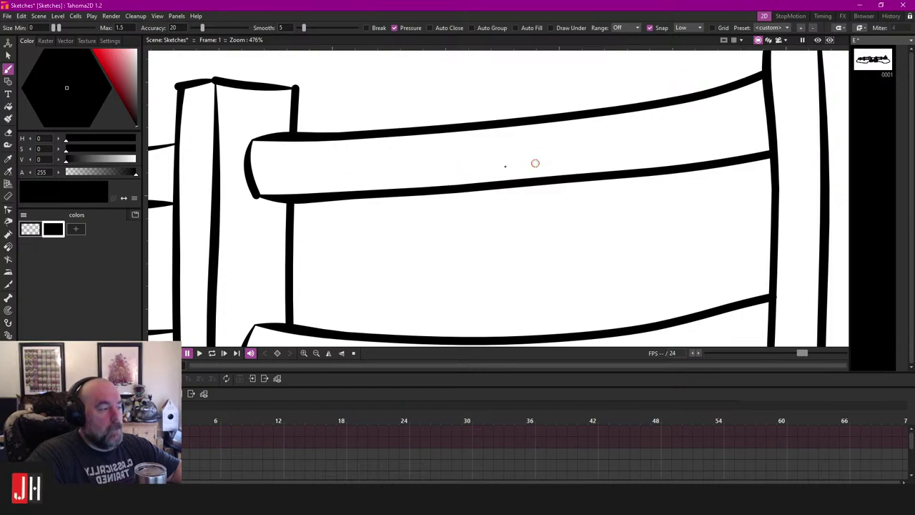
pyautogui.moveTo(534, 163); pyautogui.dragTo(368, 174)
pyautogui.hotkey('ctrl', 'z')
pyautogui.moveTo(549, 162); pyautogui.dragTo(368, 178)
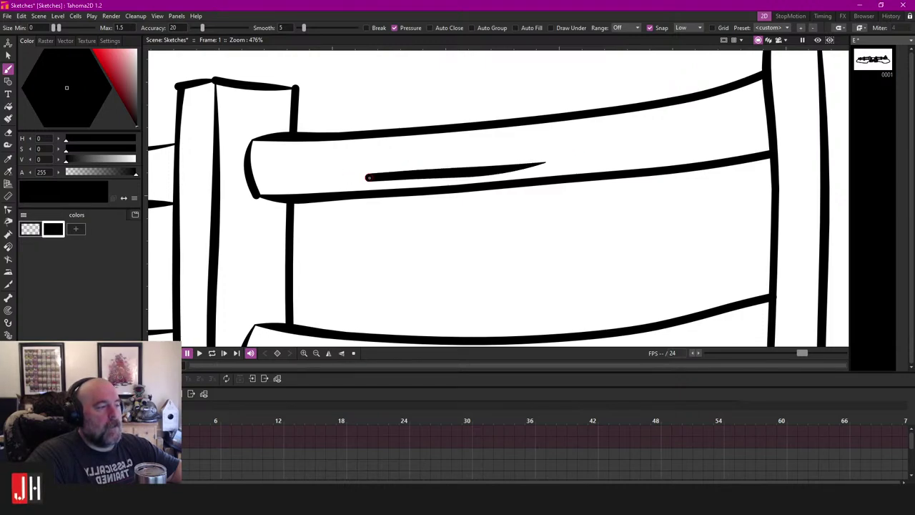
pyautogui.moveTo(610, 125); pyautogui.dragTo(721, 109)
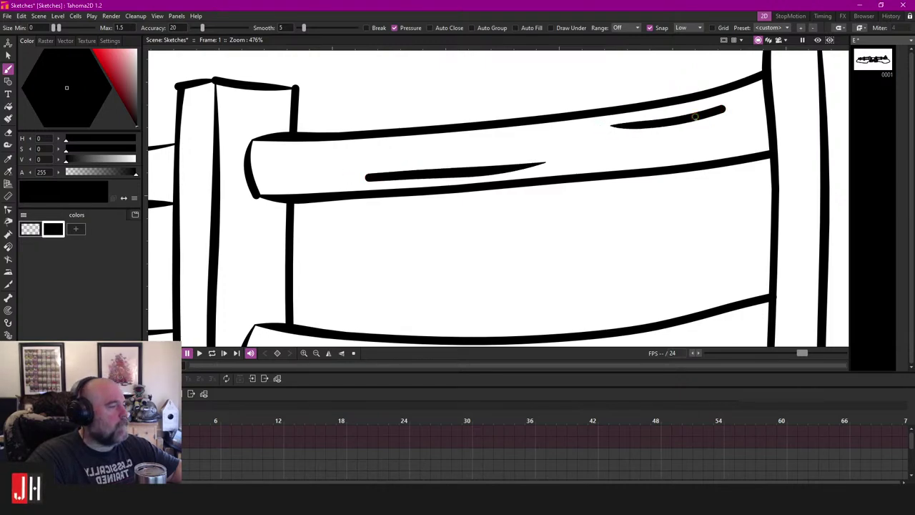
# Step: Select both new grain strokes on that upper rail and thin their lines
pyautogui.press('s')
pyautogui.click(694, 116)
pyautogui.keyDown('shift'); pyautogui.click(512, 173); pyautogui.keyUp('shift')
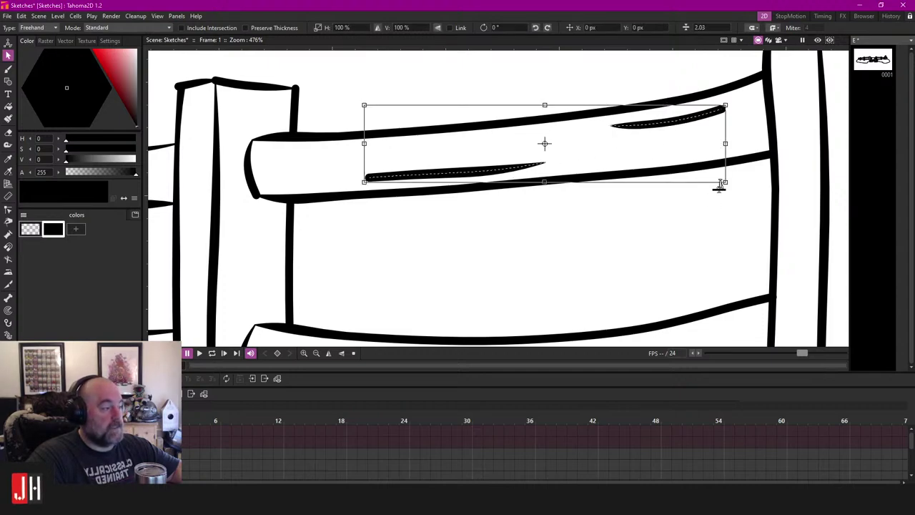
pyautogui.moveTo(720, 185); pyautogui.dragTo(717, 192)
pyautogui.click(584, 78)
pyautogui.scroll(-8, 558, 143)
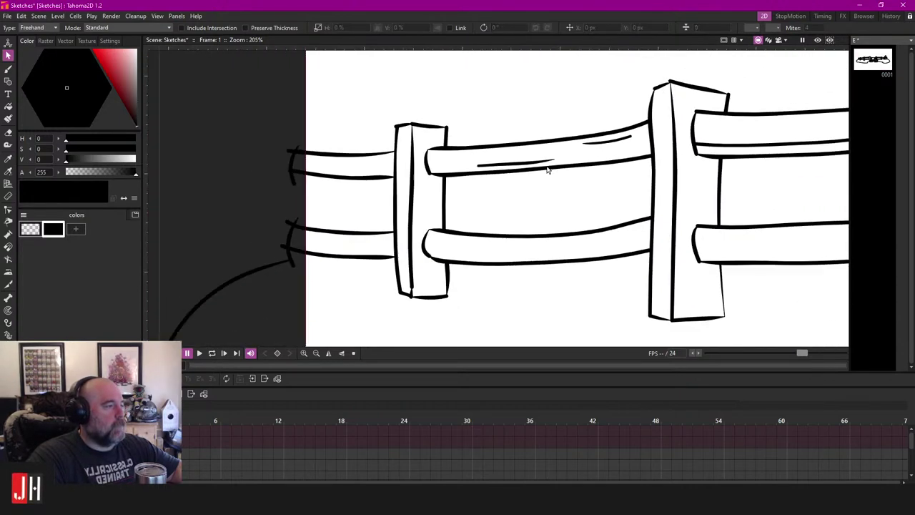
# Step: Draw two short vertical crack strokes through the top edge of the post joining these rails and trim the ends extending above it
pyautogui.scroll(10, 506, 220)
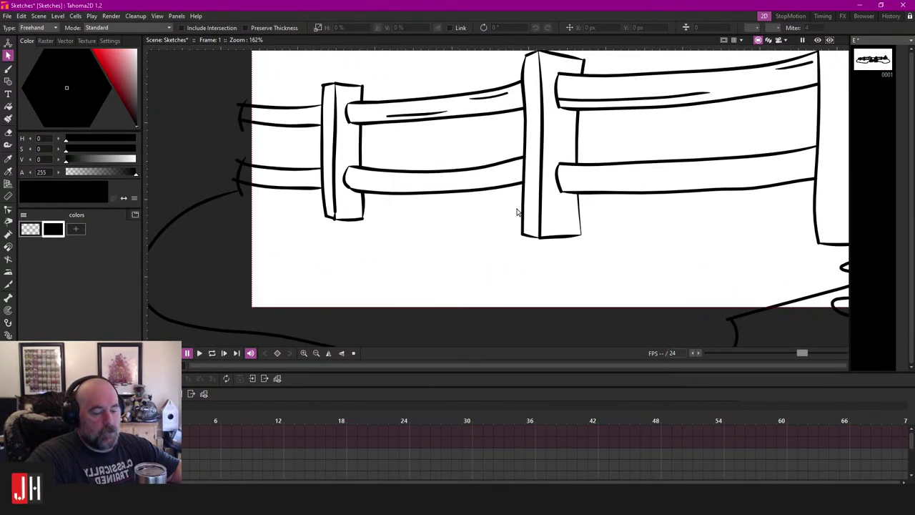
pyautogui.press('a')
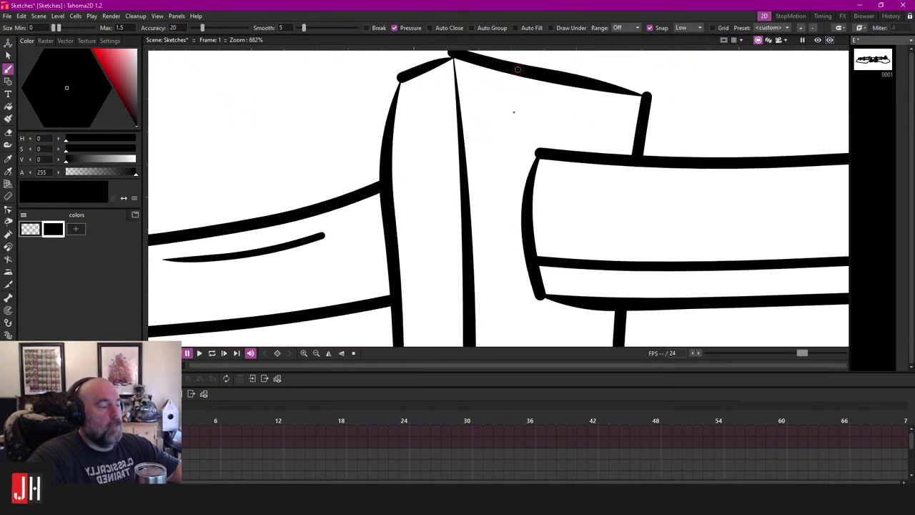
pyautogui.moveTo(517, 69); pyautogui.dragTo(512, 182)
pyautogui.moveTo(484, 213); pyautogui.dragTo(481, 97)
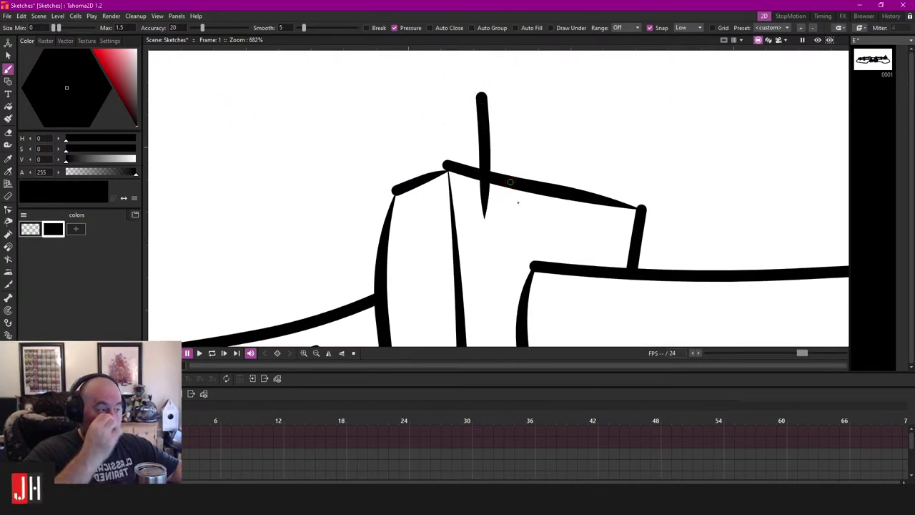
pyautogui.moveTo(510, 209); pyautogui.dragTo(493, 81)
pyautogui.moveTo(535, 131); pyautogui.dragTo(461, 140)
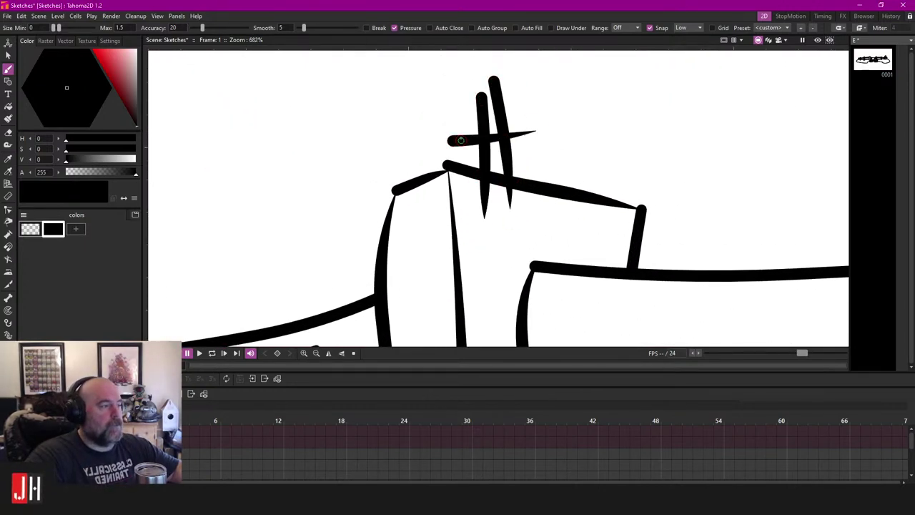
pyautogui.hotkey('ctrl', 'z')
pyautogui.press('a')
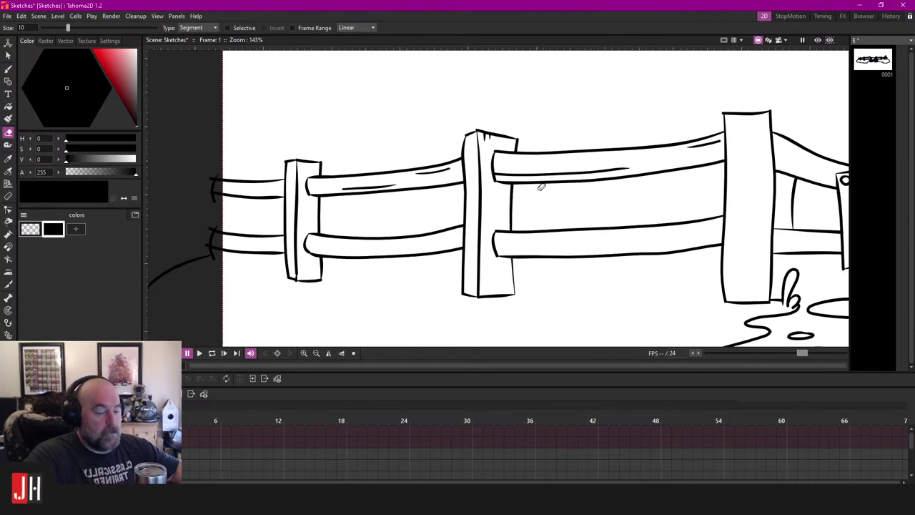
# Step: Draw a tapered grain stroke along the middle of the leftmost upper rail, between the canvas edge and the first post
pyautogui.press('b')
pyautogui.scroll(5, 491, 254)
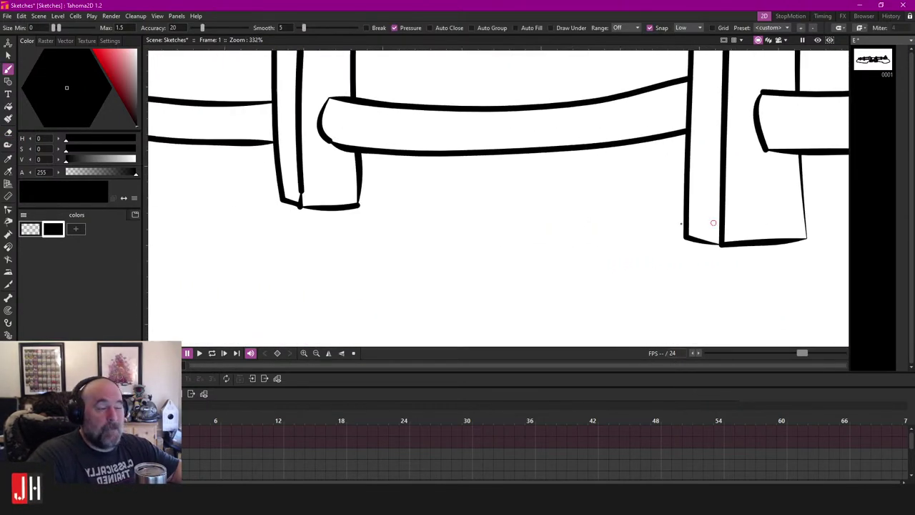
pyautogui.moveTo(444, 216); pyautogui.dragTo(513, 213)
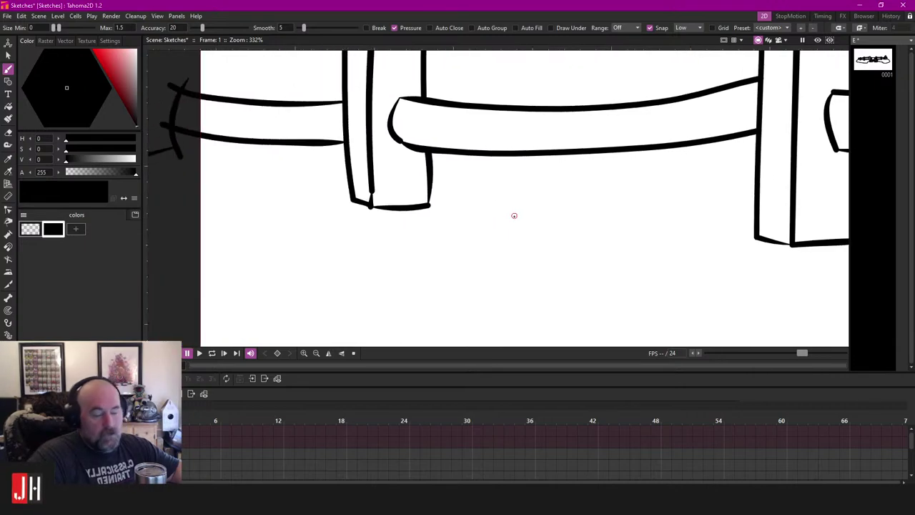
pyautogui.moveTo(445, 172); pyautogui.dragTo(517, 245)
pyautogui.moveTo(371, 178); pyautogui.dragTo(428, 243)
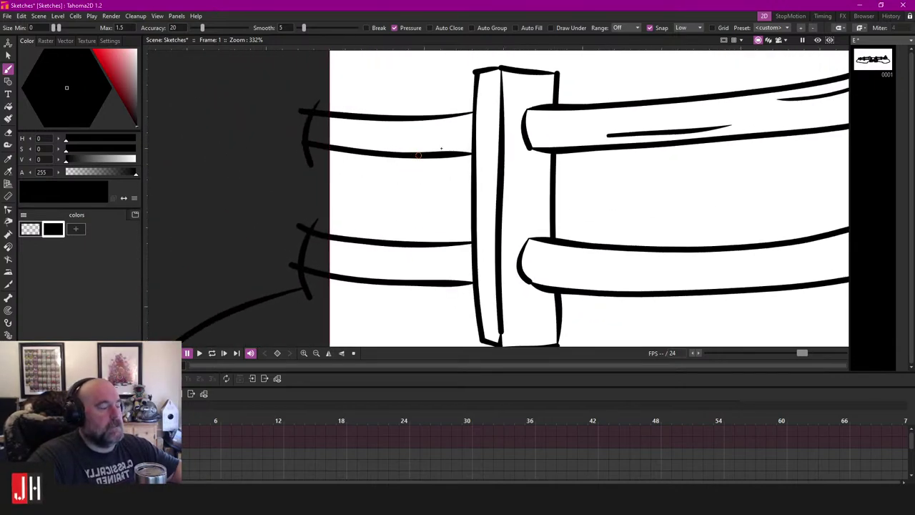
pyautogui.scroll(4, 418, 154)
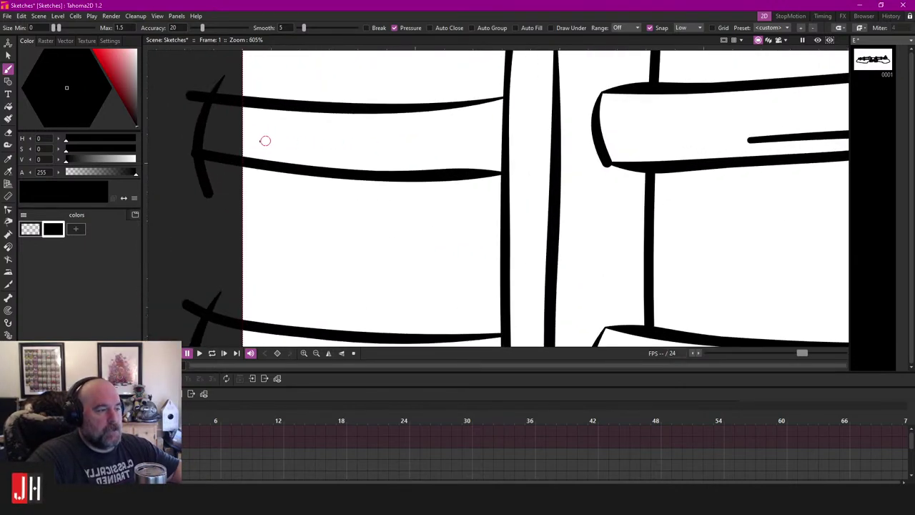
pyautogui.moveTo(260, 127); pyautogui.dragTo(358, 133)
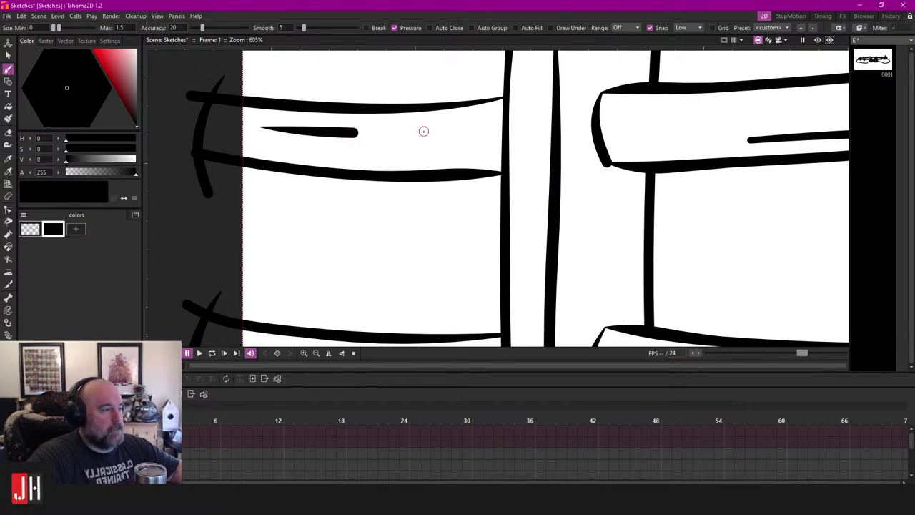
pyautogui.hotkey('ctrl', 'z')
pyautogui.moveTo(422, 133); pyautogui.dragTo(213, 127)
pyautogui.hotkey('ctrl', 'z')
pyautogui.moveTo(436, 132); pyautogui.dragTo(259, 128)
# Step: Thin the leftmost rail's grain stroke, rotate it about -0.42°, and shift it slightly up and toward the canvas edge
pyautogui.press('s')
pyautogui.click(364, 135)
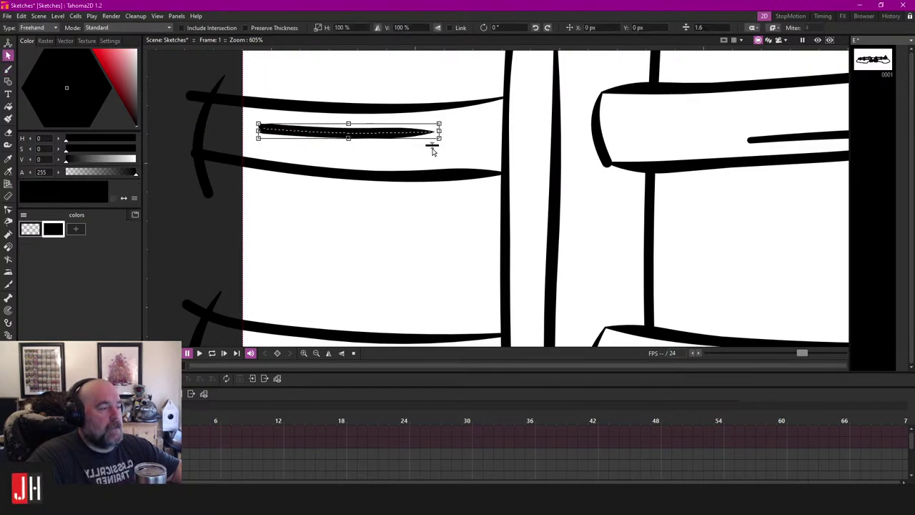
pyautogui.moveTo(431, 150); pyautogui.dragTo(448, 121)
pyautogui.click(432, 116)
pyautogui.click(413, 132)
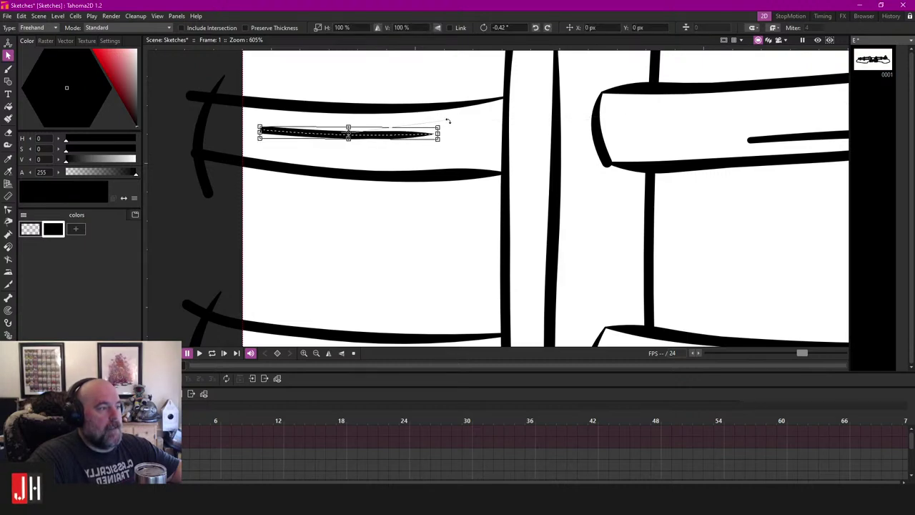
pyautogui.moveTo(387, 139); pyautogui.dragTo(363, 130)
pyautogui.click(379, 76)
pyautogui.scroll(-19, 409, 169)
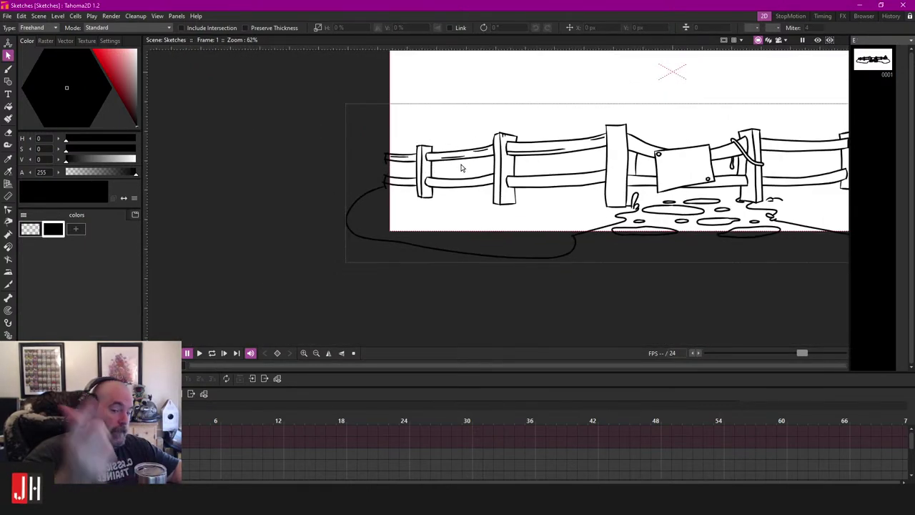
# Step: Draw two vertical crack strokes at the base of the tall gate post and erase the ends extending below its bottom edge
pyautogui.moveTo(594, 174); pyautogui.dragTo(409, 156)
pyautogui.press('b')
pyautogui.scroll(5, 411, 155)
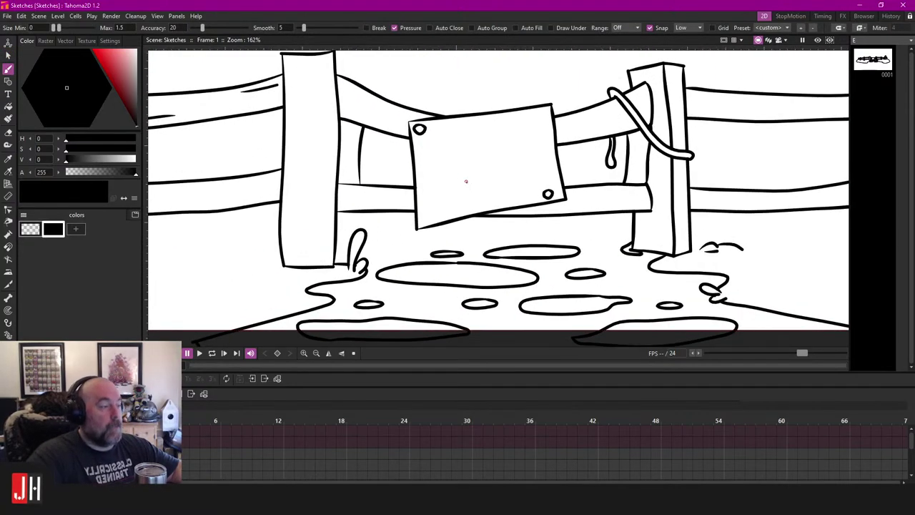
pyautogui.scroll(1, 424, 185)
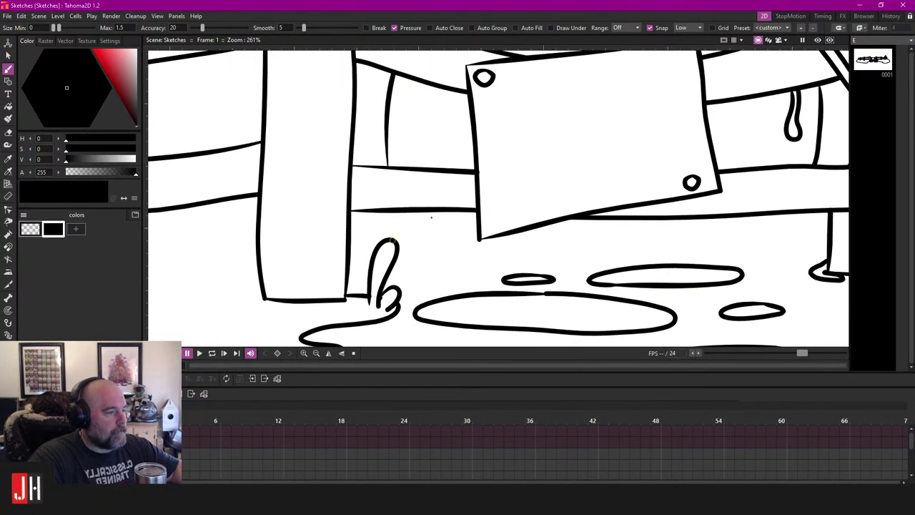
pyautogui.scroll(1, 307, 279)
pyautogui.moveTo(339, 195); pyautogui.dragTo(348, 320)
pyautogui.press('e')
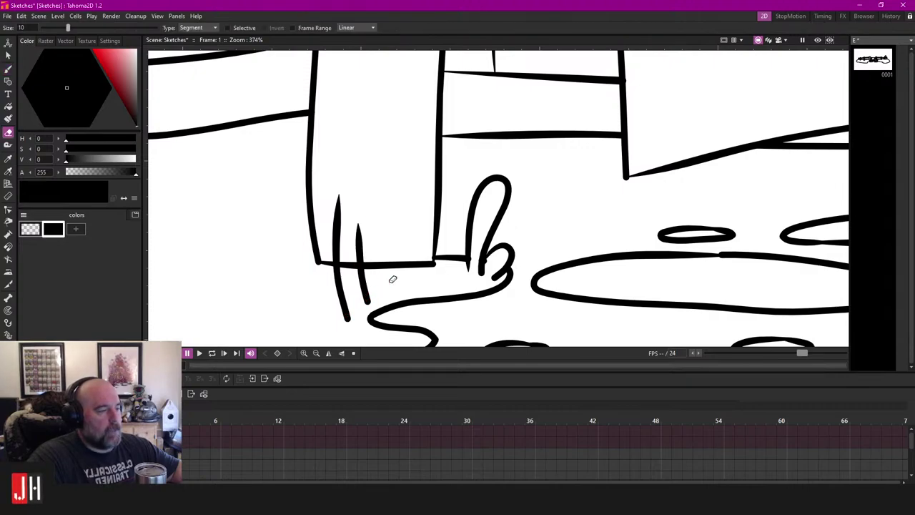
pyautogui.moveTo(386, 284); pyautogui.dragTo(334, 293)
pyautogui.scroll(-16, 408, 267)
# Step: Draw a two-blade grass tuft at the foot of the middle post beyond the gate and erase the post's base line inside the blades
pyautogui.scroll(4, 540, 247)
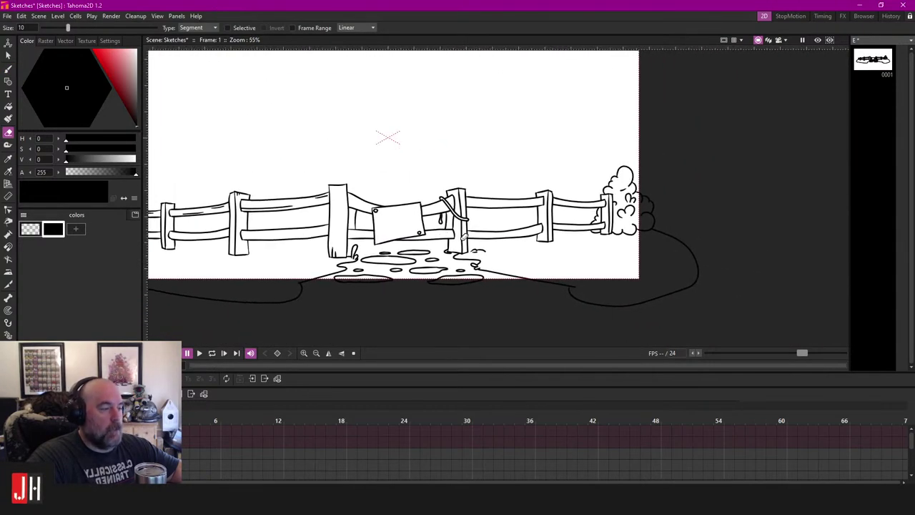
pyautogui.press('b')
pyautogui.scroll(4, 465, 263)
pyautogui.moveTo(543, 227); pyautogui.dragTo(380, 255)
pyautogui.scroll(7, 553, 252)
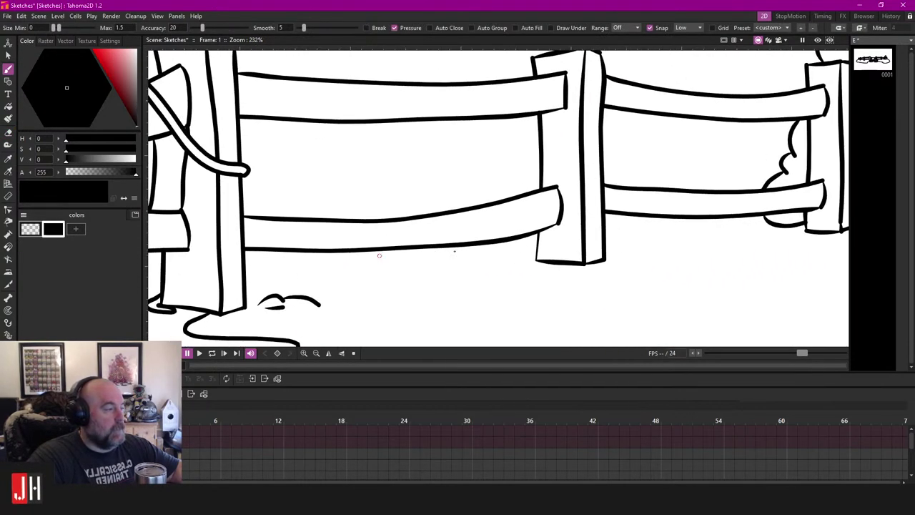
pyautogui.moveTo(563, 253); pyautogui.dragTo(491, 247)
pyautogui.scroll(3, 490, 251)
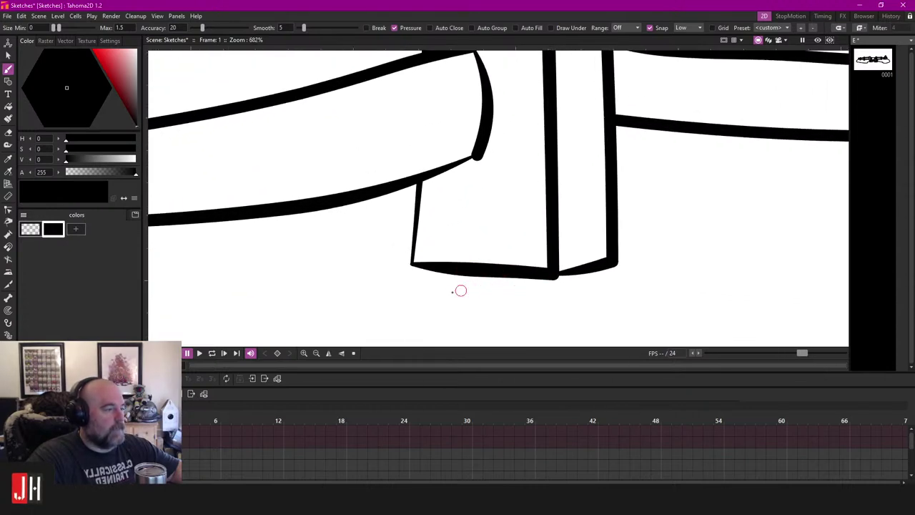
pyautogui.moveTo(444, 290)
pyautogui.mouseDown()
pyautogui.moveTo(445, 205)
pyautogui.moveTo(465, 295)
pyautogui.moveTo(433, 249)
pyautogui.moveTo(473, 201)
pyautogui.moveTo(469, 298)
pyautogui.mouseUp()
pyautogui.hotkey('ctrl', 'z')
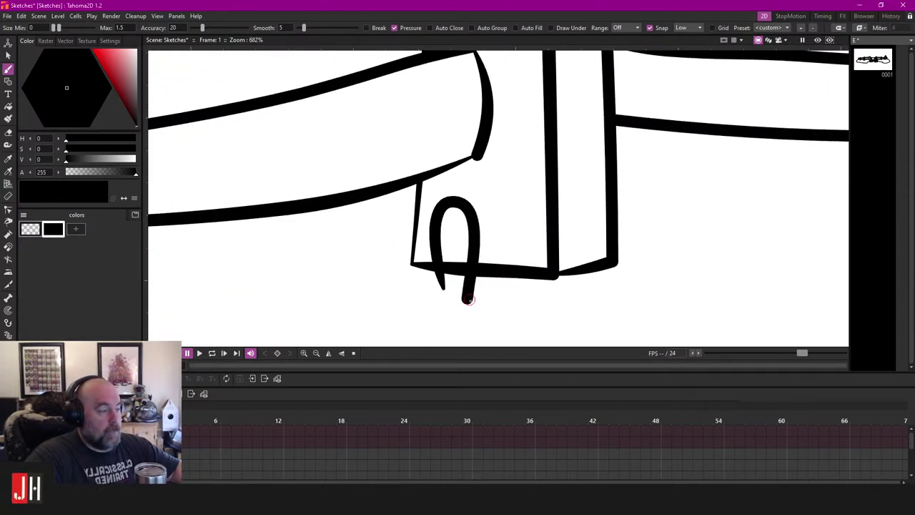
pyautogui.scroll(2, 485, 294)
pyautogui.moveTo(471, 243)
pyautogui.mouseDown()
pyautogui.moveTo(512, 286)
pyautogui.moveTo(499, 238)
pyautogui.mouseUp()
pyautogui.press('e')
pyautogui.moveTo(449, 269); pyautogui.dragTo(451, 233)
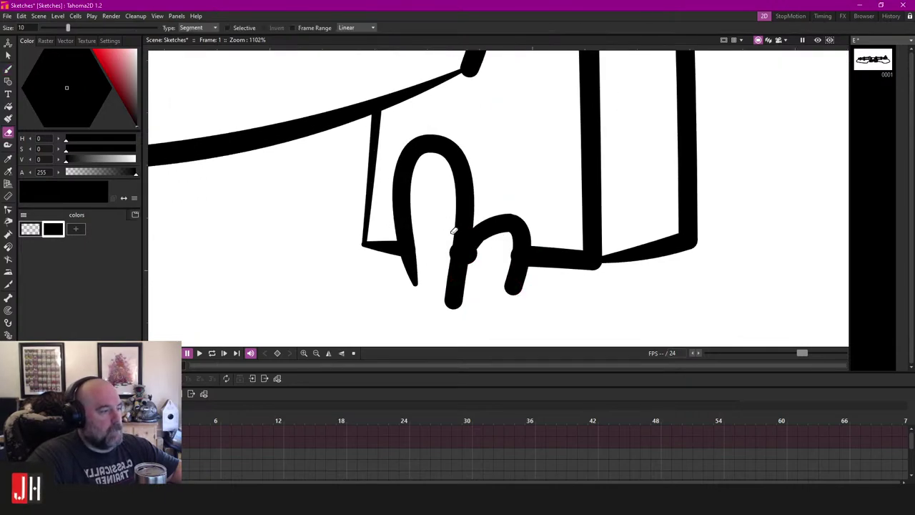
# Step: Draw a small grass mound of short curved strokes on the ground below the lower rail of the fence section beside the bush
pyautogui.scroll(-7, 474, 265)
pyautogui.scroll(-5, 486, 279)
pyautogui.scroll(2, 468, 290)
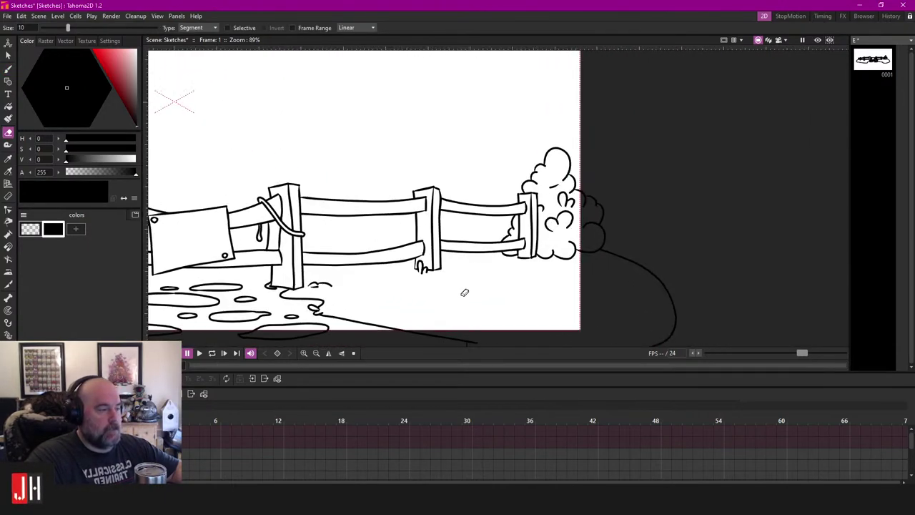
pyautogui.press('b')
pyautogui.scroll(5, 492, 265)
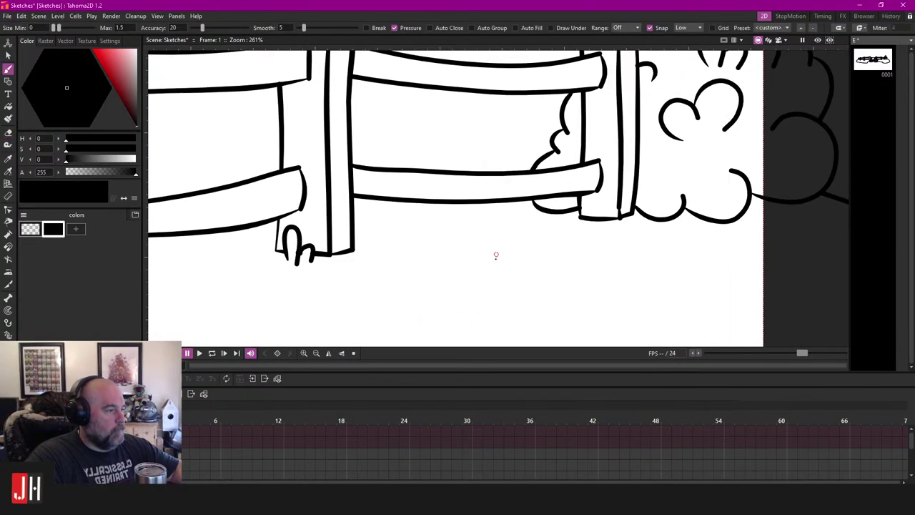
pyautogui.scroll(-6, 494, 255)
pyautogui.scroll(2, 494, 251)
pyautogui.scroll(6, 494, 251)
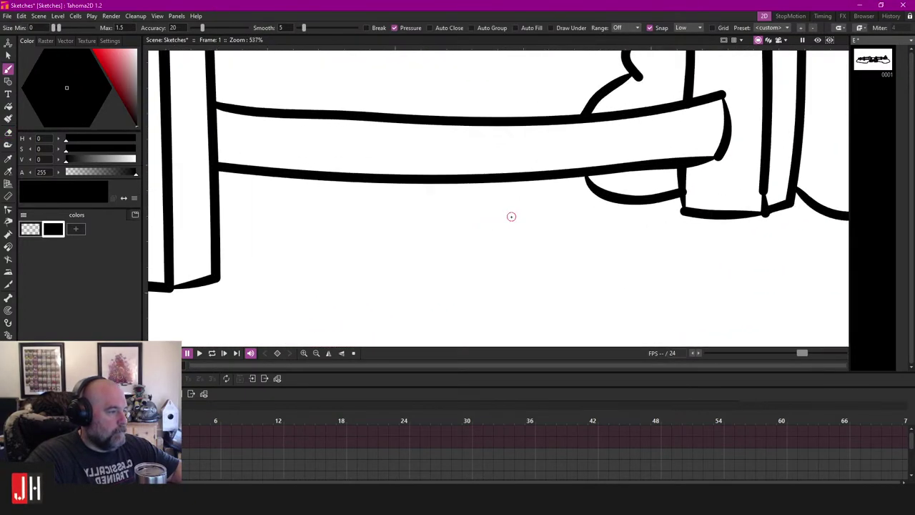
pyautogui.moveTo(511, 216); pyautogui.dragTo(473, 218)
pyautogui.moveTo(386, 229); pyautogui.dragTo(472, 214)
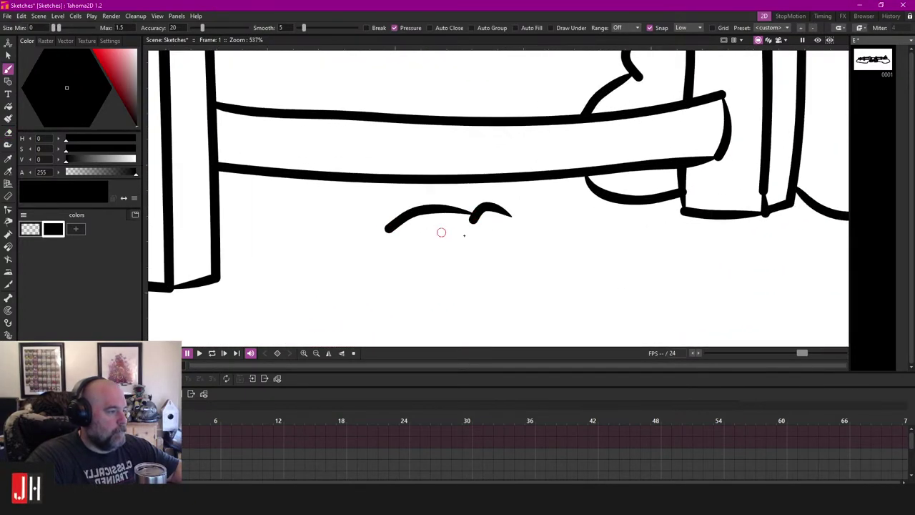
pyautogui.moveTo(418, 229); pyautogui.dragTo(474, 236)
pyautogui.scroll(-10, 486, 271)
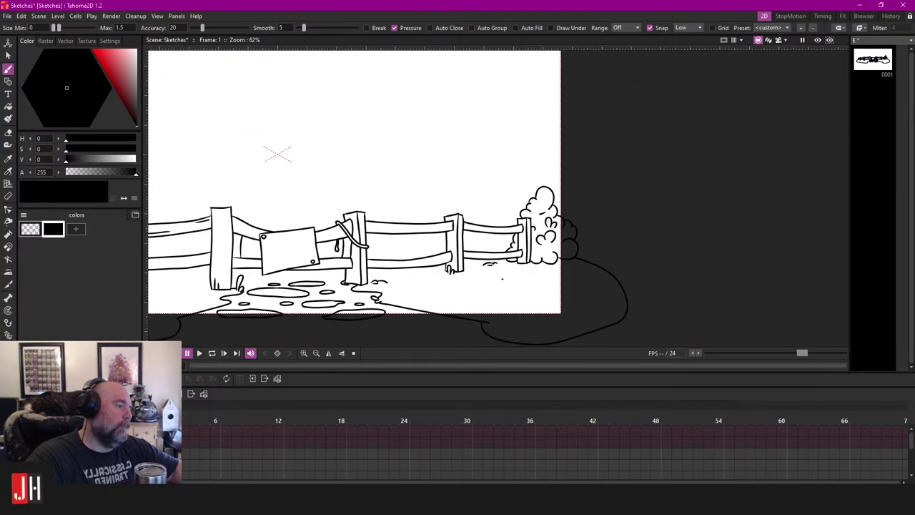
# Step: Draw a horizontal crack stroke at the post end of the gate's lower rail and erase the part extending past the rail
pyautogui.scroll(6, 506, 272)
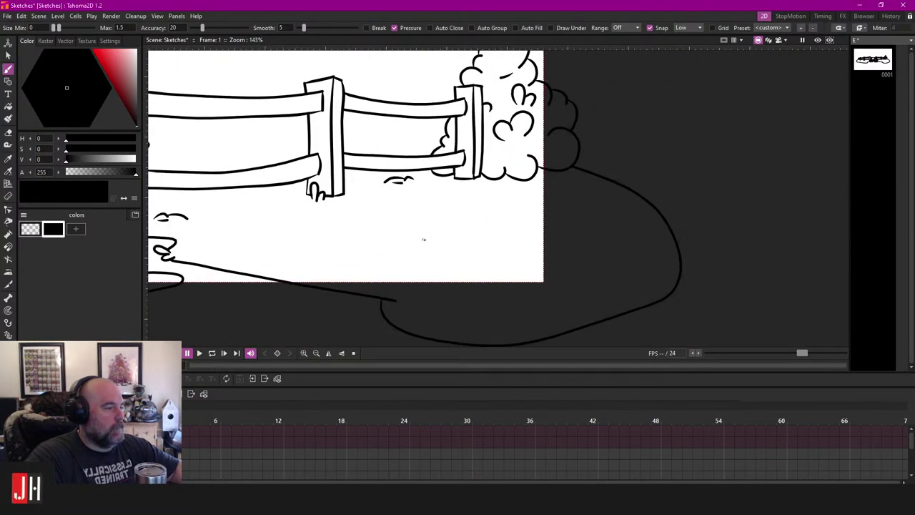
pyautogui.scroll(-4, 514, 259)
pyautogui.scroll(-2, 514, 259)
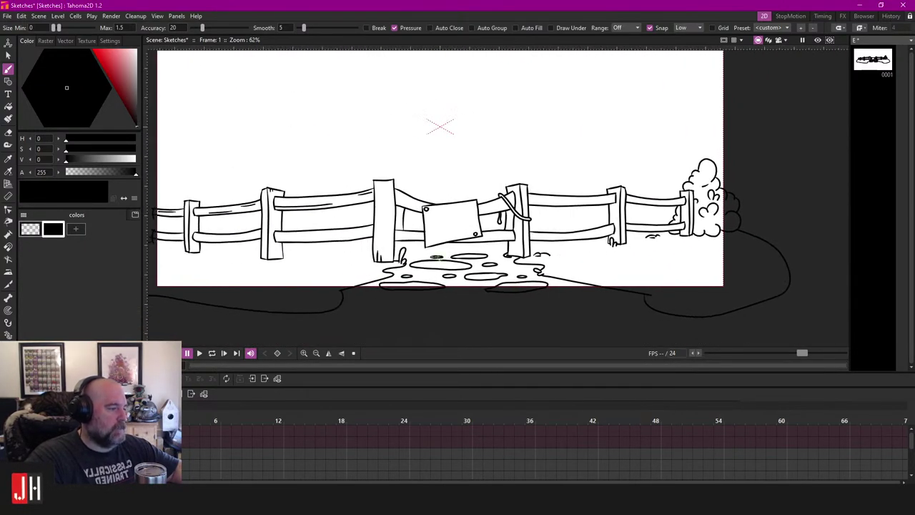
pyautogui.scroll(8, 436, 258)
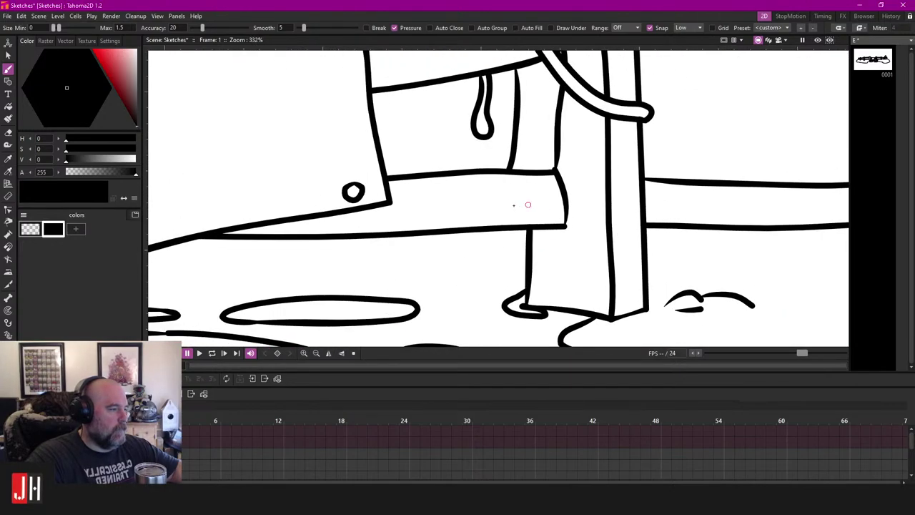
pyautogui.scroll(4, 527, 205)
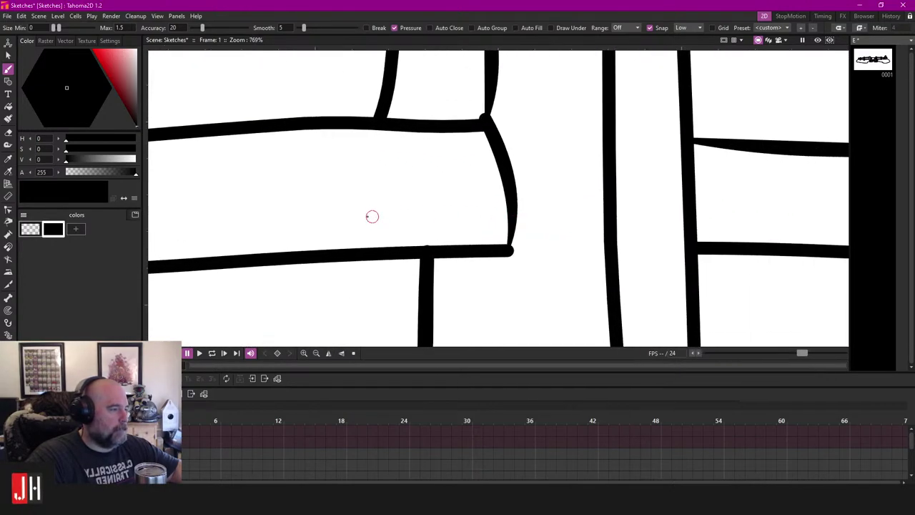
pyautogui.moveTo(371, 216)
pyautogui.mouseDown()
pyautogui.moveTo(481, 229)
pyautogui.moveTo(568, 224)
pyautogui.mouseUp()
pyautogui.hotkey('ctrl', 'z')
pyautogui.moveTo(370, 212); pyautogui.dragTo(553, 210)
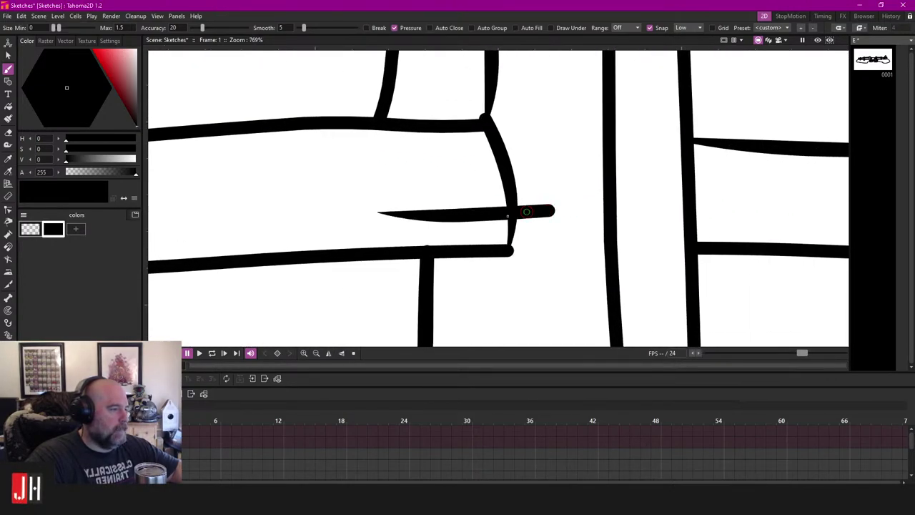
pyautogui.press('a')
pyautogui.click(547, 211)
pyautogui.press('s')
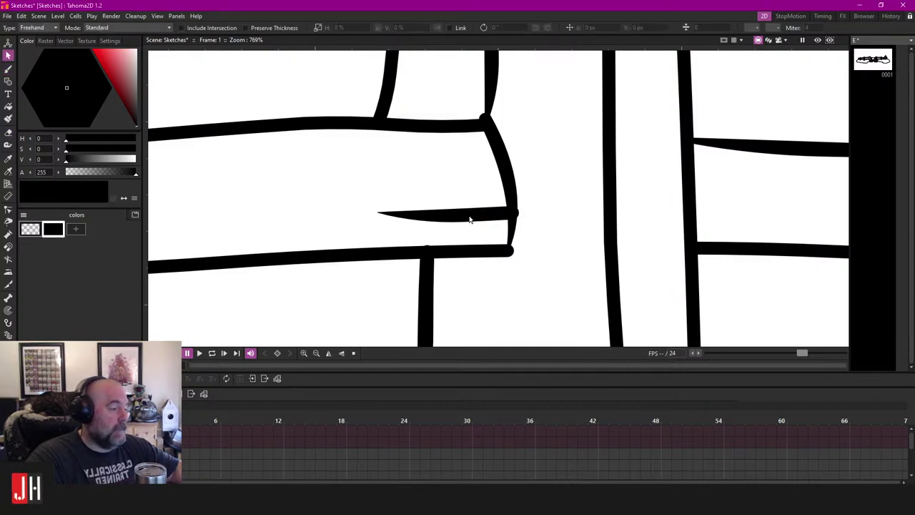
# Step: Thin the new crack stroke on the gate's lower rail and save the scene
pyautogui.click(470, 214)
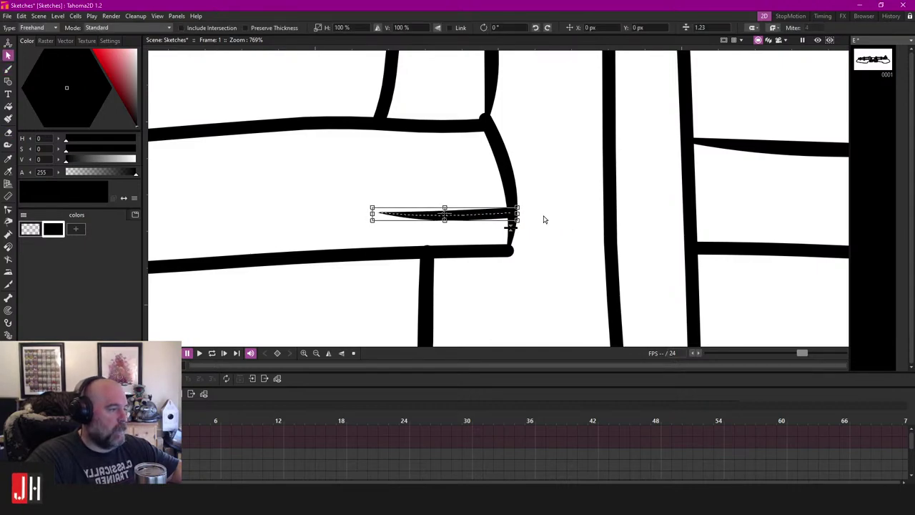
pyautogui.click(543, 214)
pyautogui.scroll(-10, 514, 258)
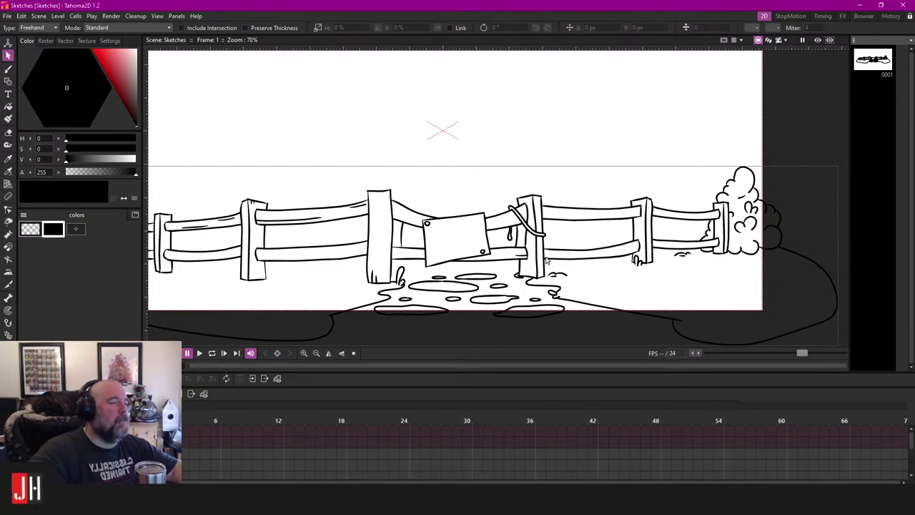
pyautogui.moveTo(526, 254); pyautogui.dragTo(480, 251)
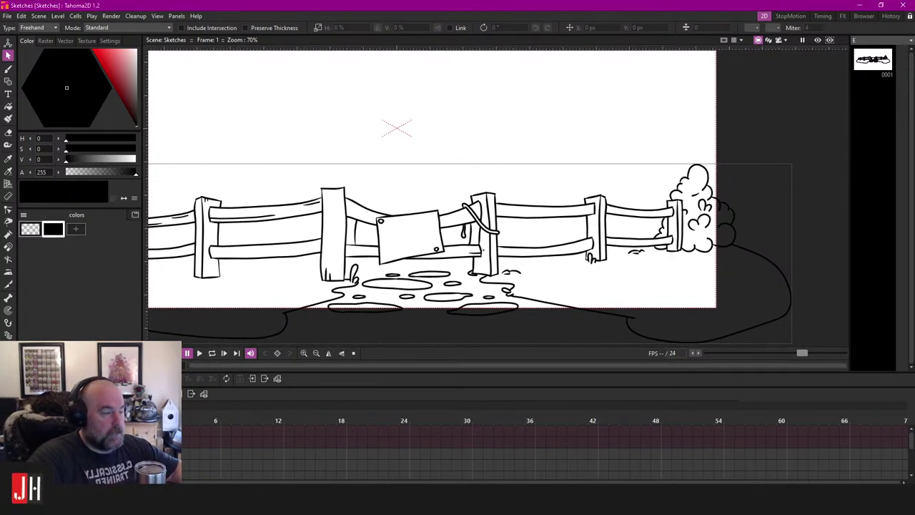
# Step: Draw two near-horizontal grain strokes, one above the other, across the inner edge of the post beside the bush, between its rails
pyautogui.press('b')
pyautogui.scroll(4, 479, 236)
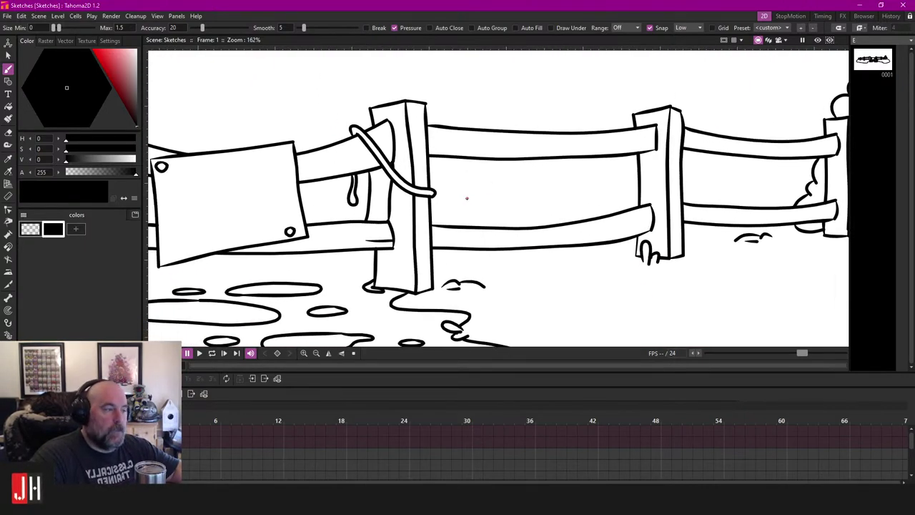
pyautogui.moveTo(735, 208); pyautogui.dragTo(602, 205)
pyautogui.moveTo(741, 182); pyautogui.dragTo(605, 179)
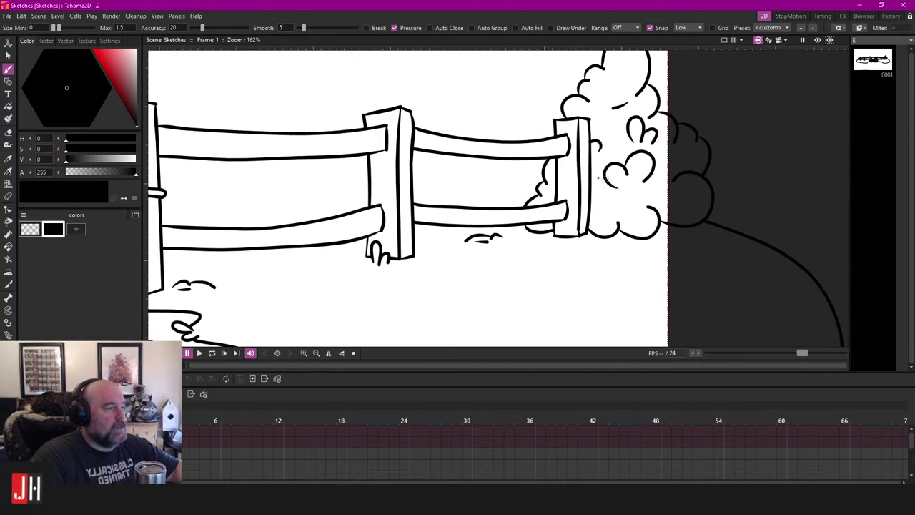
pyautogui.scroll(4, 426, 130)
pyautogui.scroll(1, 427, 125)
pyautogui.scroll(2, 661, 140)
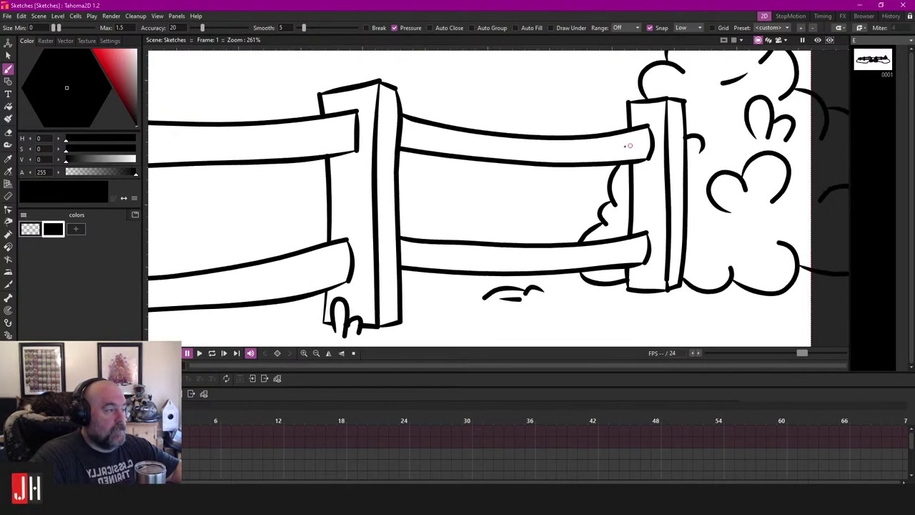
pyautogui.scroll(3, 663, 167)
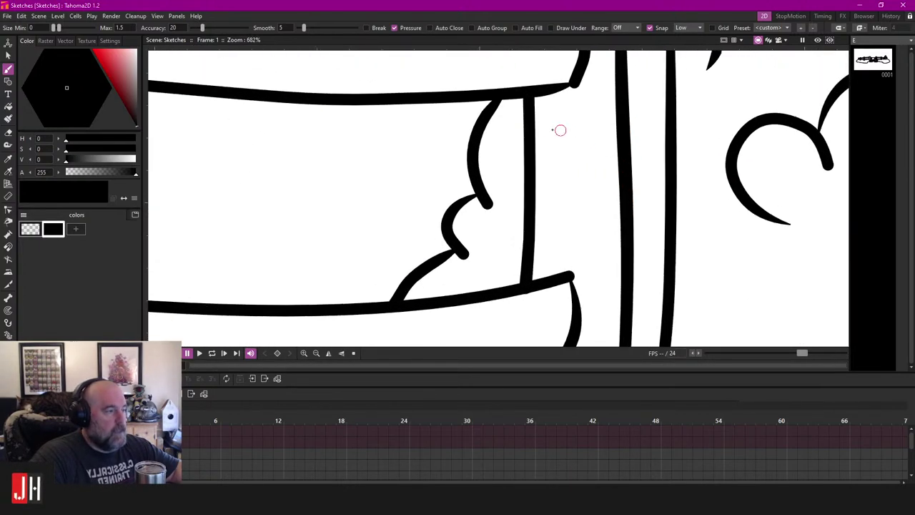
pyautogui.moveTo(566, 135); pyautogui.dragTo(478, 164)
pyautogui.hotkey('ctrl', 'z')
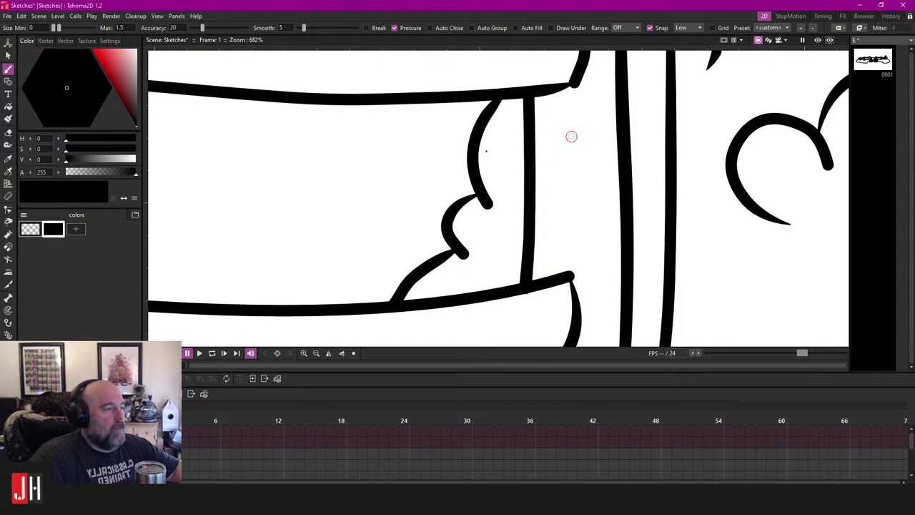
pyautogui.moveTo(570, 136); pyautogui.dragTo(382, 162)
pyautogui.moveTo(569, 163); pyautogui.dragTo(358, 179)
pyautogui.hotkey('ctrl', 'z')
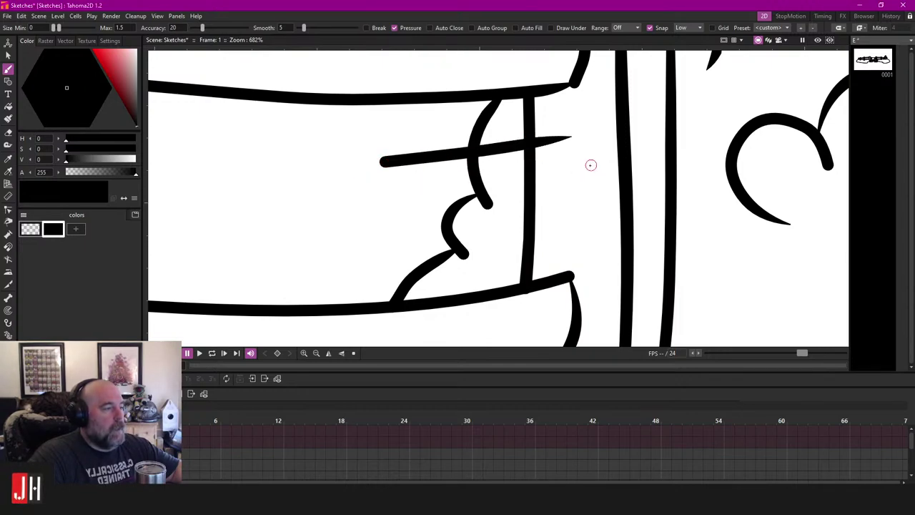
pyautogui.moveTo(591, 165); pyautogui.dragTo(256, 177)
# Step: Erase the parts of the two grain strokes that extend outside the post beside the bush
pyautogui.press('a')
pyautogui.moveTo(433, 132); pyautogui.dragTo(419, 193)
pyautogui.moveTo(511, 128); pyautogui.dragTo(513, 191)
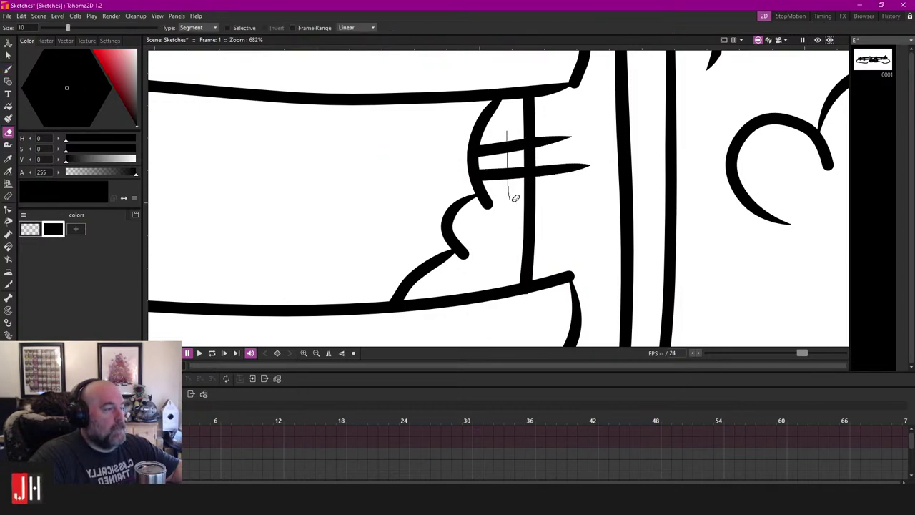
pyautogui.scroll(-10, 513, 196)
pyautogui.scroll(-8, 548, 205)
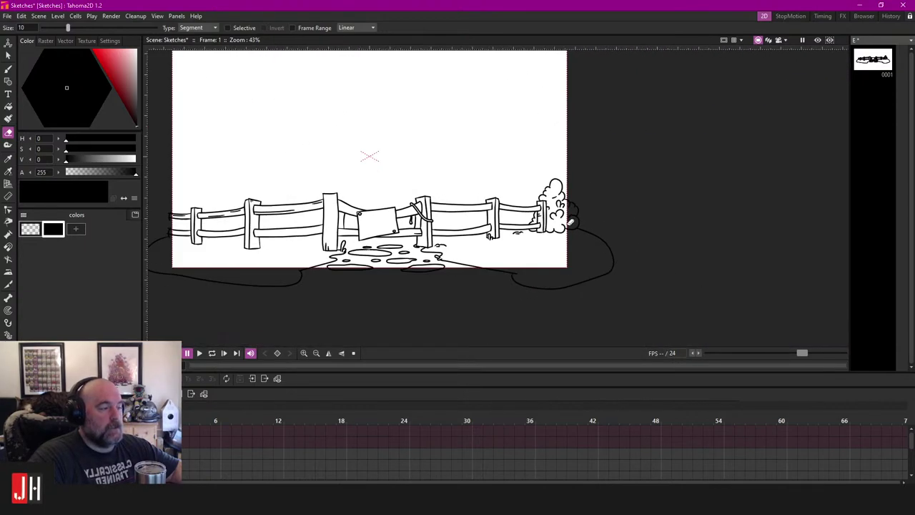
pyautogui.moveTo(570, 222); pyautogui.dragTo(618, 200)
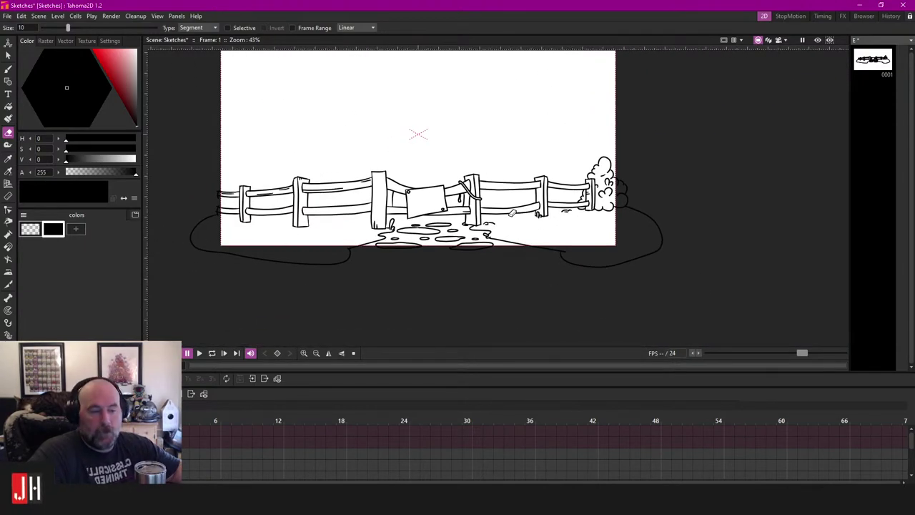
# Step: Thin both grain strokes on the post beside the bush to a thickness of 0.87 and save the scene
pyautogui.press('b')
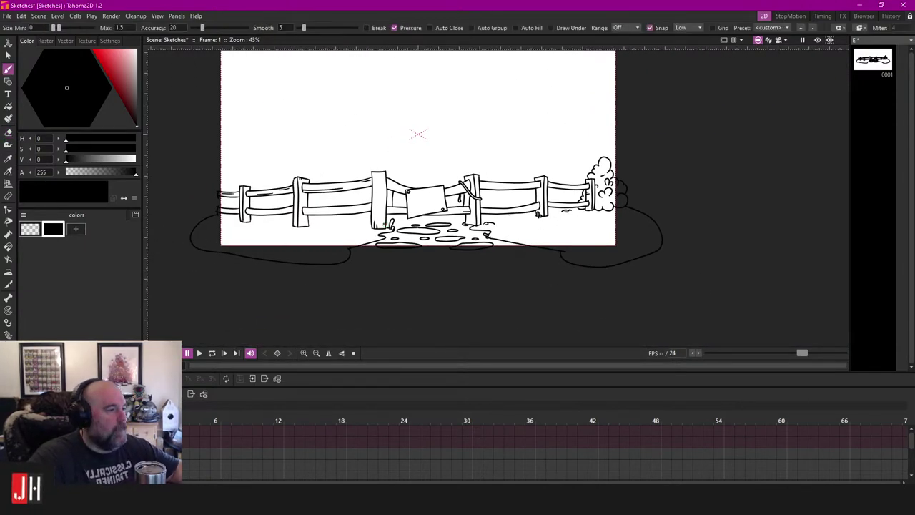
pyautogui.scroll(9, 512, 213)
pyautogui.scroll(10, 492, 234)
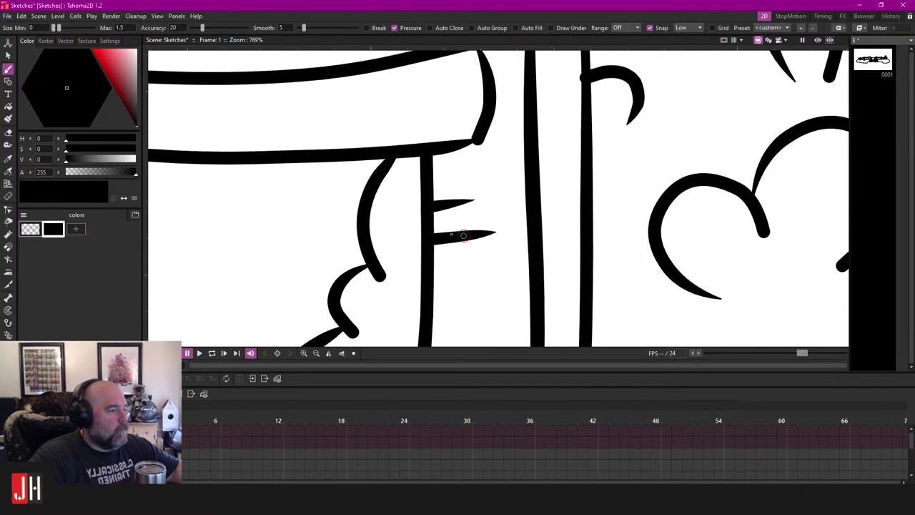
pyautogui.press('s')
pyautogui.click(456, 192)
pyautogui.keyDown('shift'); pyautogui.click(465, 240); pyautogui.keyUp('shift')
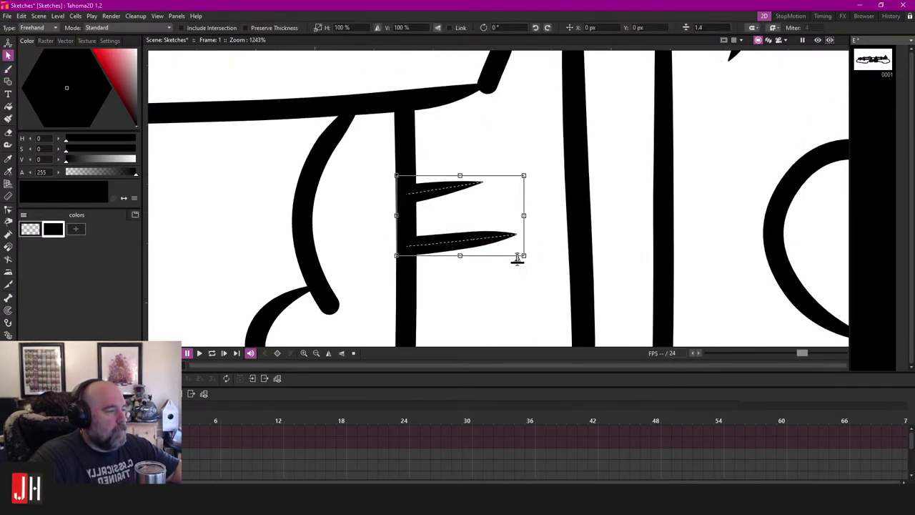
pyautogui.scroll(-8, 517, 260)
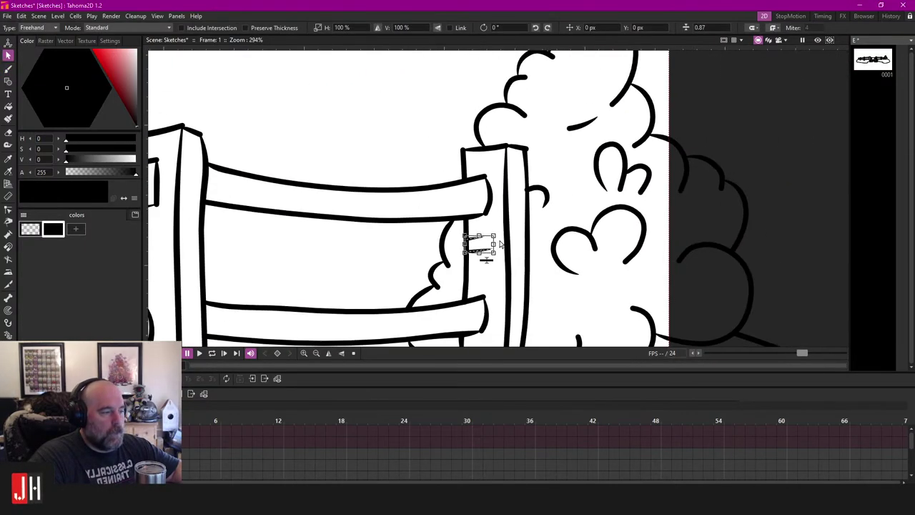
pyautogui.scroll(-3, 500, 243)
pyautogui.click(655, 243)
pyautogui.scroll(-2, 493, 194)
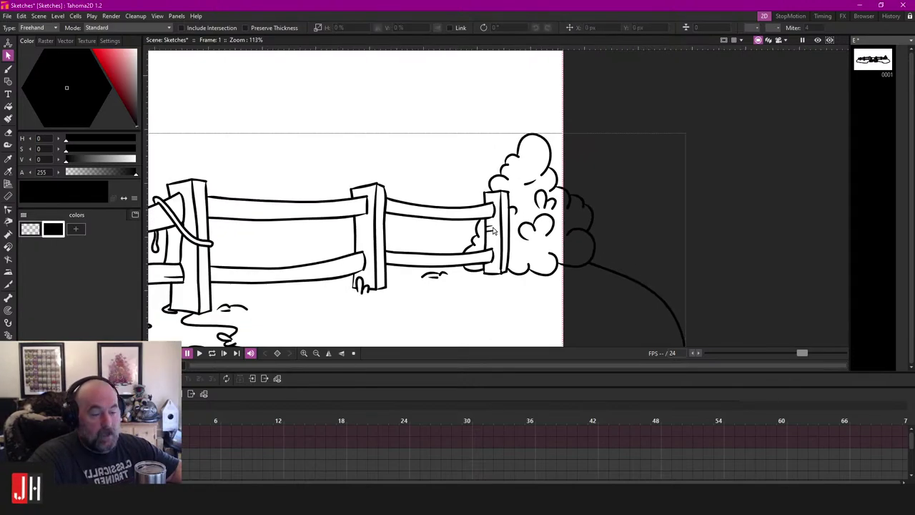
pyautogui.scroll(3, 436, 239)
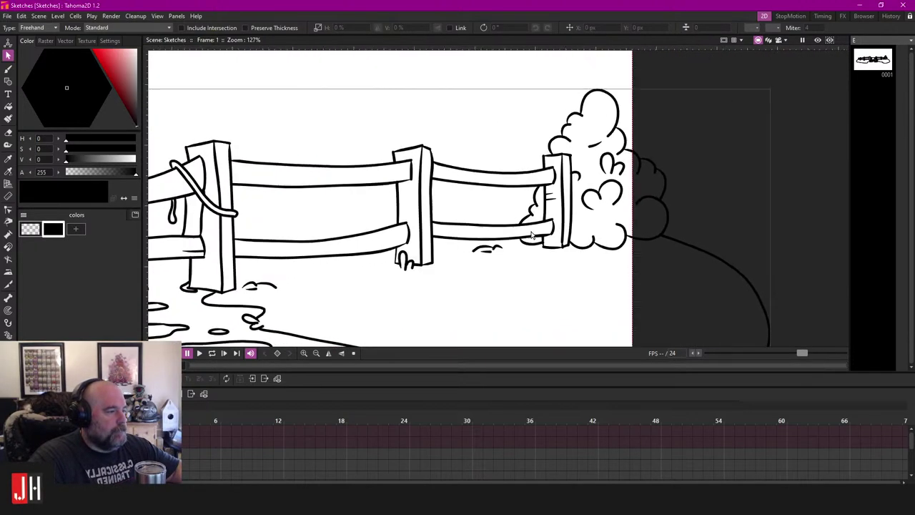
# Step: Draw a long grain stroke along the lower edge of the lower rail in the fence section beside the bush
pyautogui.press('b')
pyautogui.scroll(2, 480, 252)
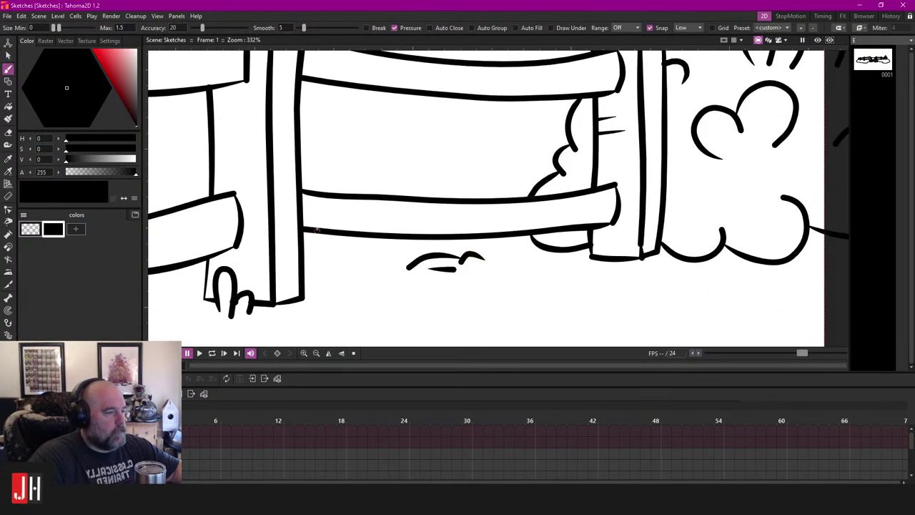
pyautogui.scroll(3, 316, 230)
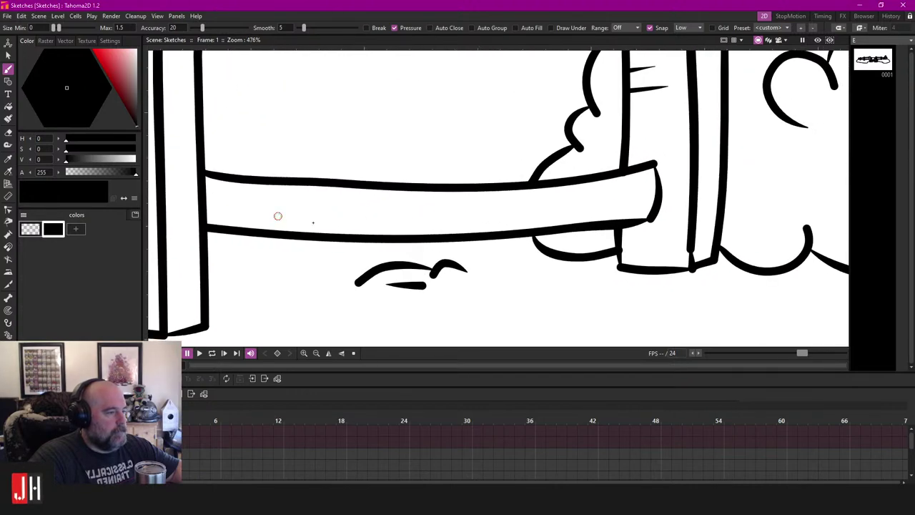
pyautogui.moveTo(277, 216); pyautogui.dragTo(507, 216)
pyautogui.hotkey('ctrl', 'z')
pyautogui.moveTo(306, 218); pyautogui.dragTo(469, 223)
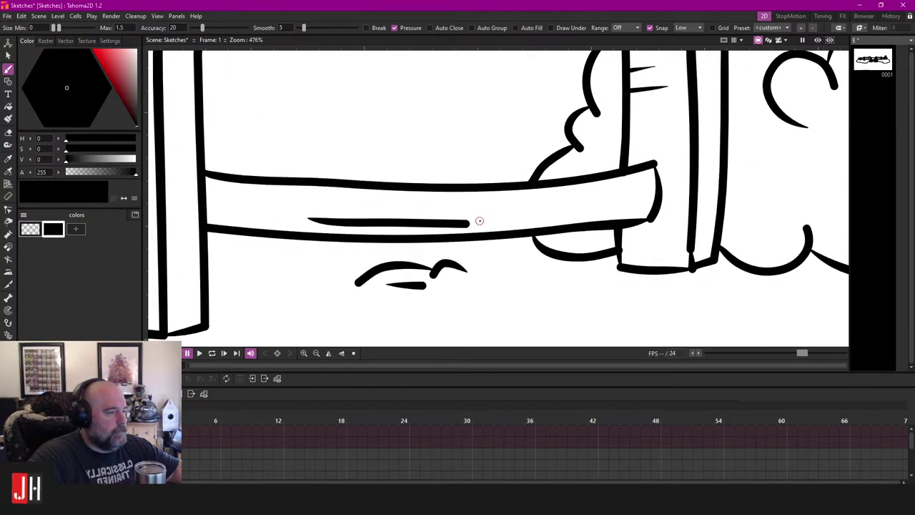
pyautogui.hotkey('ctrl', 'z')
pyautogui.moveTo(315, 219); pyautogui.dragTo(464, 221)
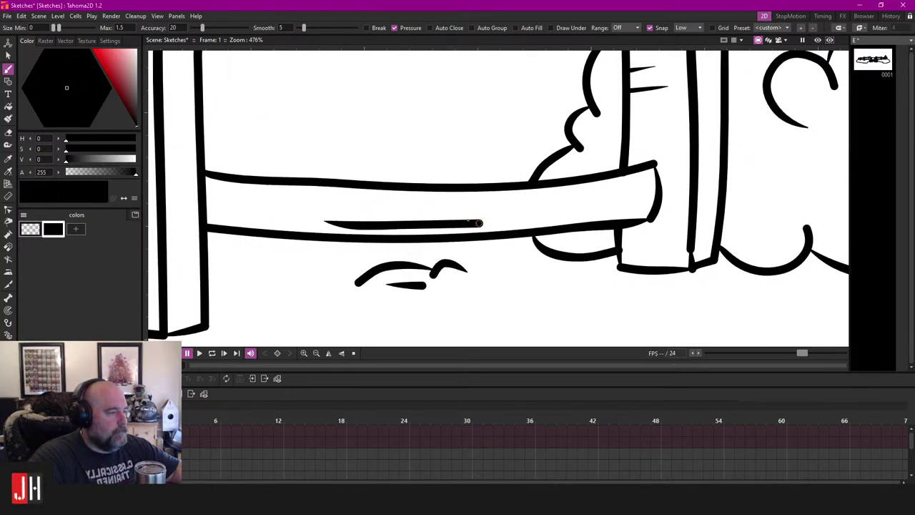
pyautogui.hotkey('ctrl', 'z')
pyautogui.moveTo(312, 220); pyautogui.dragTo(466, 224)
pyautogui.hotkey('ctrl', 'z')
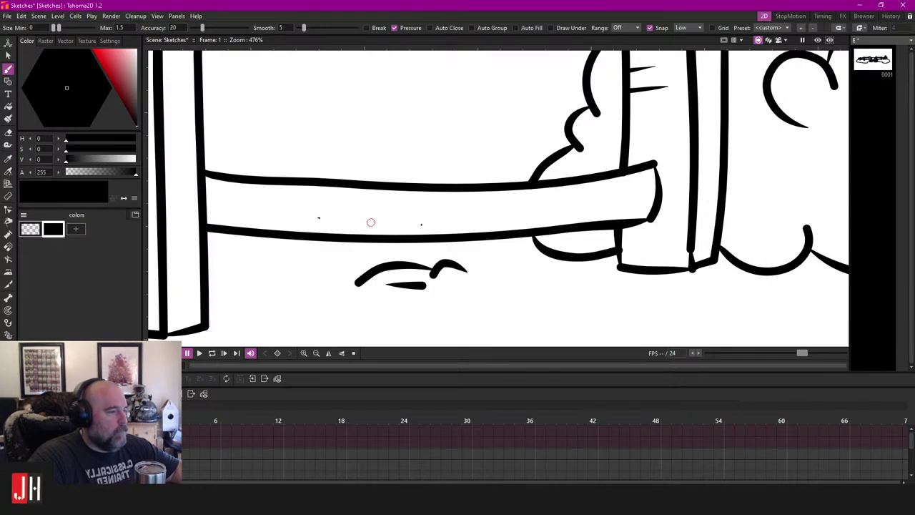
pyautogui.moveTo(370, 223)
pyautogui.mouseDown()
pyautogui.moveTo(469, 221)
pyautogui.moveTo(464, 235)
pyautogui.moveTo(455, 226)
pyautogui.mouseUp()
# Step: Move the lower rail's new grain stroke by 6.3 px horizontally and -1.89 px vertically
pyautogui.press('s')
pyautogui.click(439, 222)
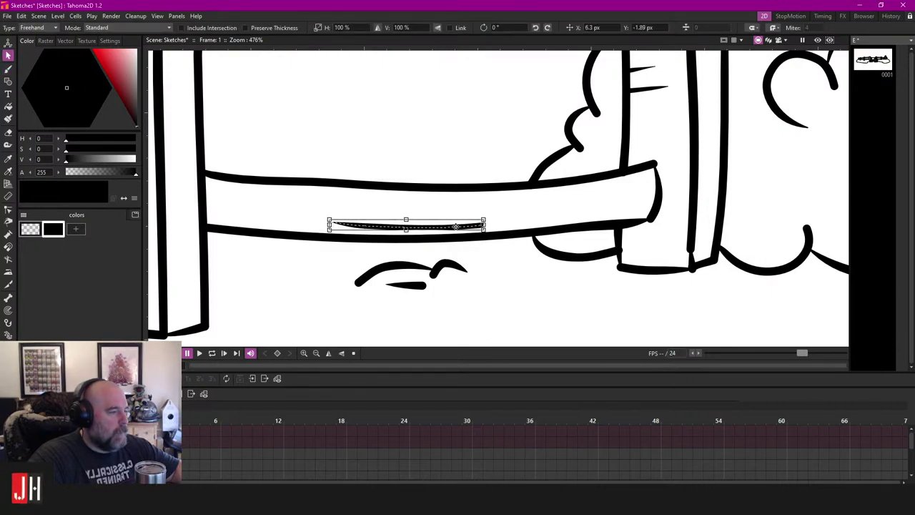
pyautogui.click(511, 275)
pyautogui.scroll(-8, 504, 279)
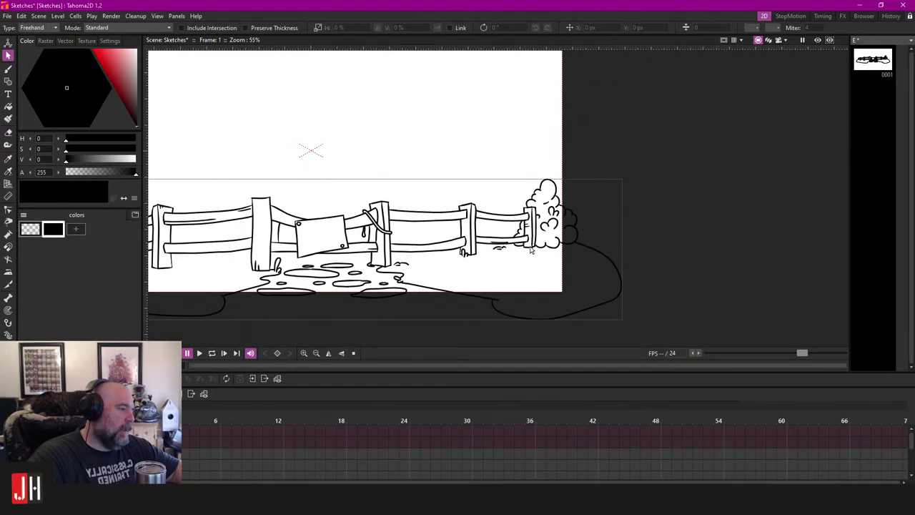
# Step: Thin the lower rail's grain stroke, shift it slightly up and toward the gate, and save the scene
pyautogui.scroll(8, 491, 252)
pyautogui.click(493, 218)
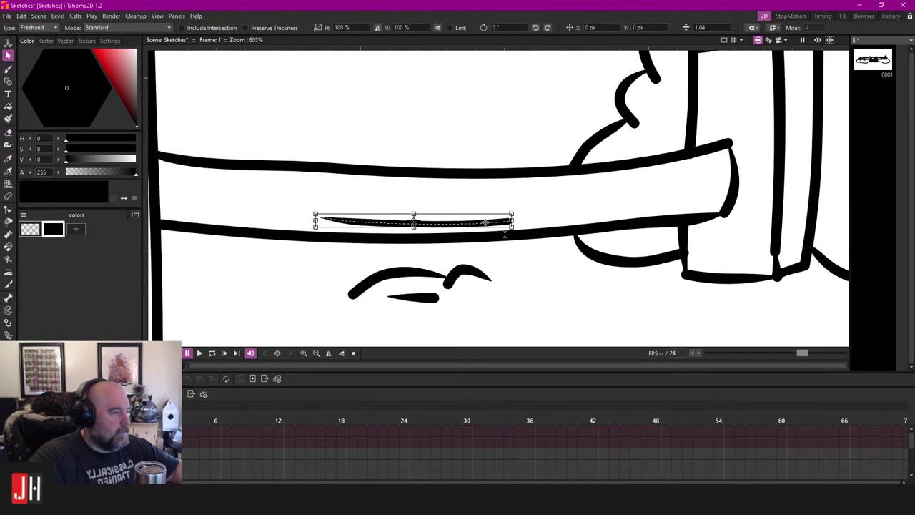
pyautogui.moveTo(478, 218)
pyautogui.mouseDown()
pyautogui.moveTo(487, 222)
pyautogui.moveTo(471, 220)
pyautogui.mouseUp()
pyautogui.scroll(-5, 492, 239)
pyautogui.scroll(5, 484, 226)
pyautogui.click(479, 145)
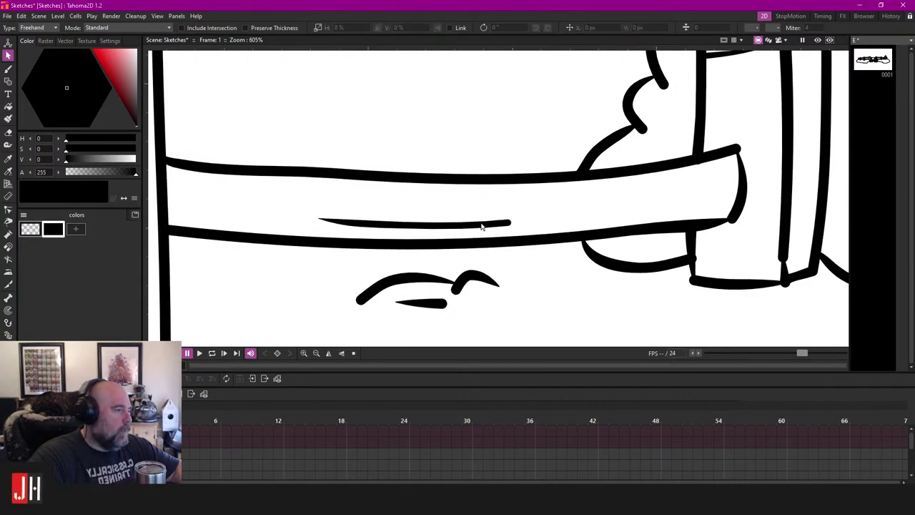
pyautogui.scroll(-8, 481, 237)
pyautogui.scroll(-4, 484, 245)
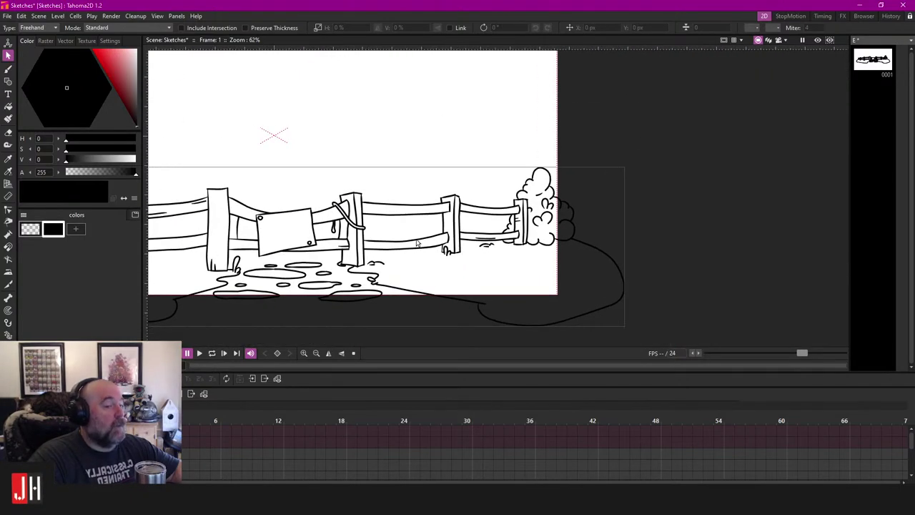
pyautogui.press('b')
pyautogui.scroll(4, 490, 238)
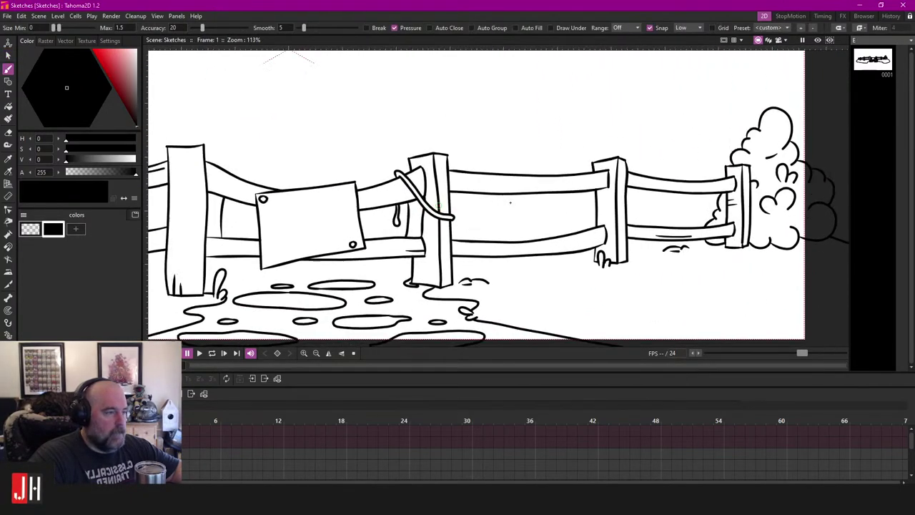
pyautogui.scroll(8, 299, 188)
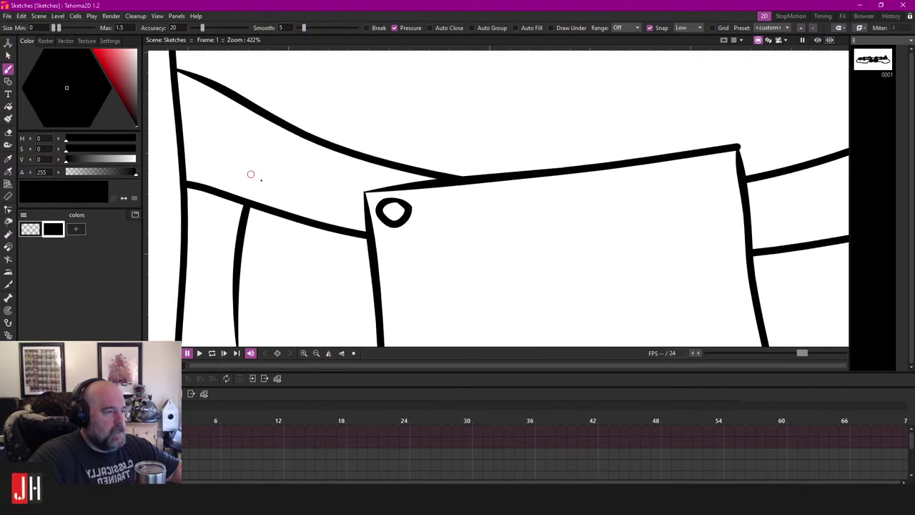
pyautogui.moveTo(269, 180); pyautogui.dragTo(496, 255)
pyautogui.hotkey('ctrl', 'z')
pyautogui.moveTo(259, 184); pyautogui.dragTo(491, 241)
pyautogui.moveTo(321, 188)
pyautogui.mouseDown()
pyautogui.moveTo(441, 205)
pyautogui.moveTo(436, 236)
pyautogui.mouseUp()
pyautogui.press('e')
pyautogui.hotkey('ctrl', 'z')
pyautogui.hotkey('ctrl', 'z')
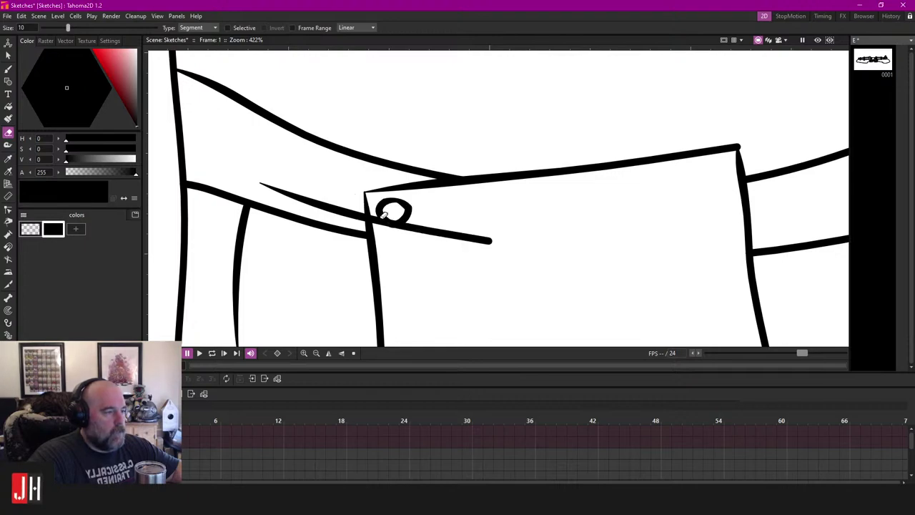
pyautogui.click(384, 216)
pyautogui.scroll(3, 336, 205)
pyautogui.press('b')
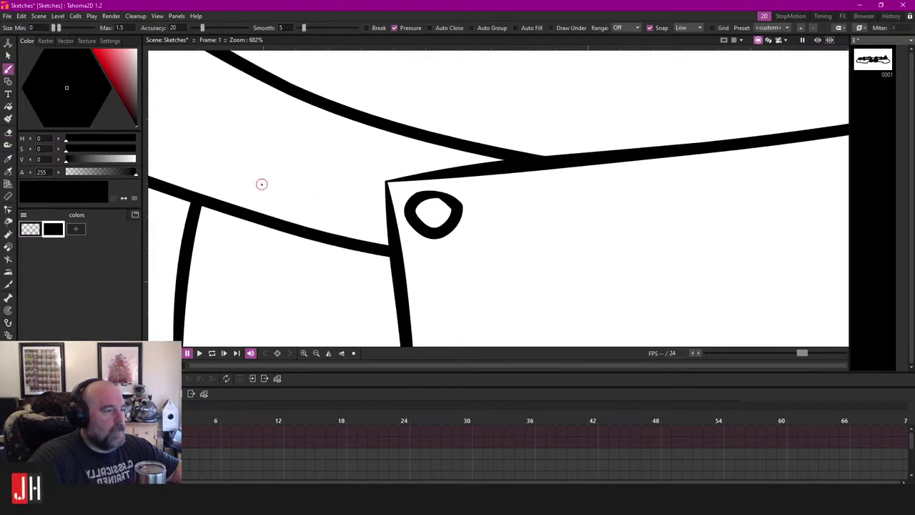
pyautogui.moveTo(262, 184)
pyautogui.mouseDown()
pyautogui.moveTo(326, 211)
pyautogui.moveTo(469, 245)
pyautogui.mouseUp()
pyautogui.hotkey('ctrl', 'z')
pyautogui.moveTo(281, 193); pyautogui.dragTo(421, 227)
pyautogui.hotkey('ctrl', 'z')
# Step: Draw two curved grain strokes on the gate's upper rail beside the sign, trim the ends overlapping the sign and save the scene
pyautogui.moveTo(259, 178); pyautogui.dragTo(423, 228)
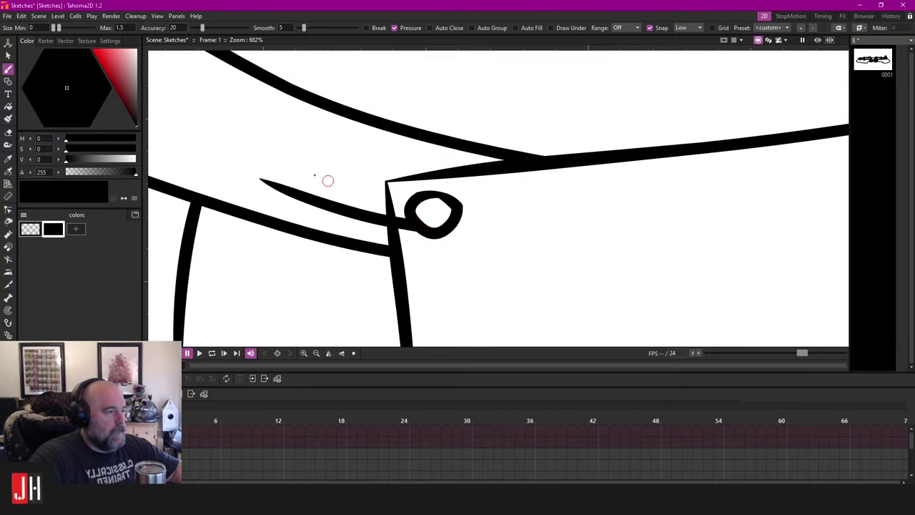
pyautogui.moveTo(309, 172)
pyautogui.mouseDown()
pyautogui.moveTo(416, 200)
pyautogui.moveTo(410, 221)
pyautogui.mouseUp()
pyautogui.press('a')
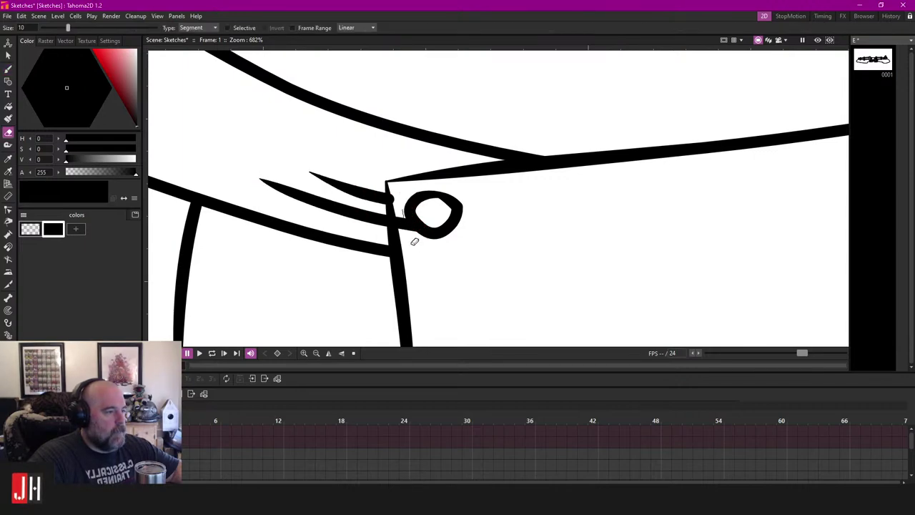
pyautogui.scroll(-10, 415, 241)
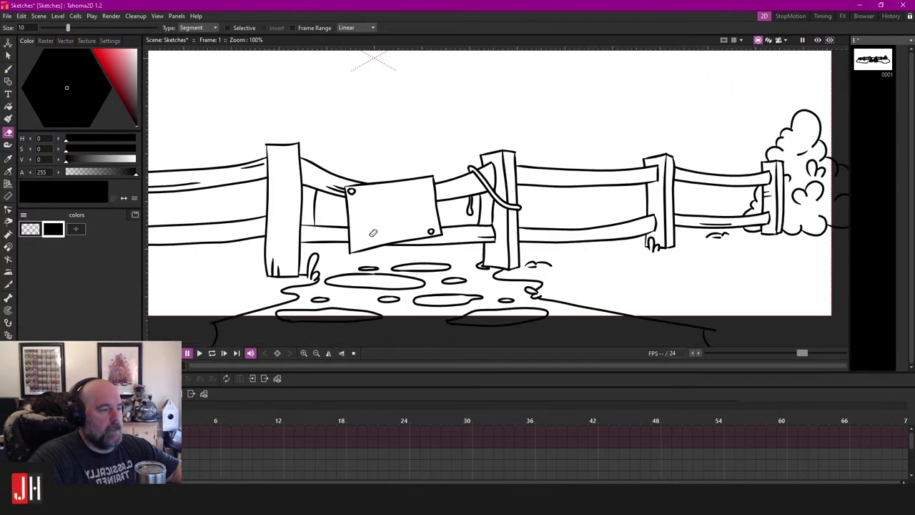
pyautogui.scroll(-3, 373, 233)
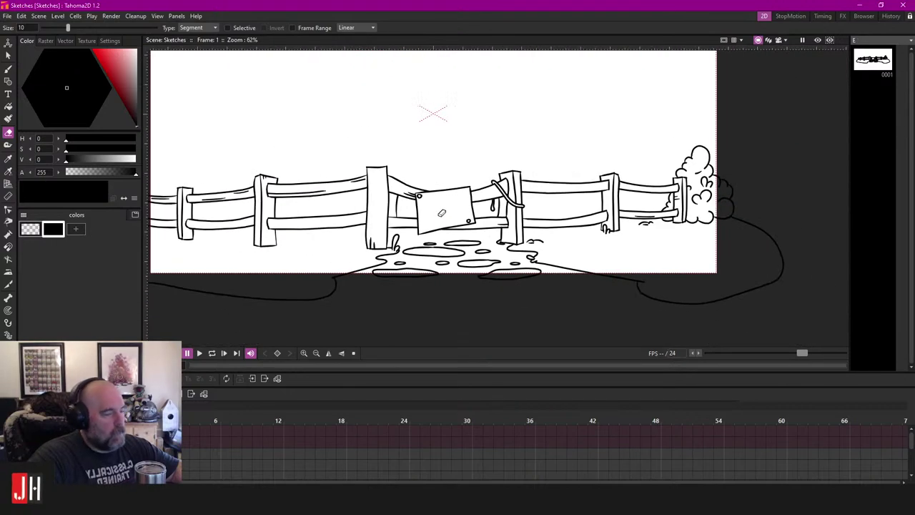
# Step: Draw one short vertical grain stroke through the top edge of each visible face of the roped gate post
pyautogui.press('b')
pyautogui.scroll(4, 429, 207)
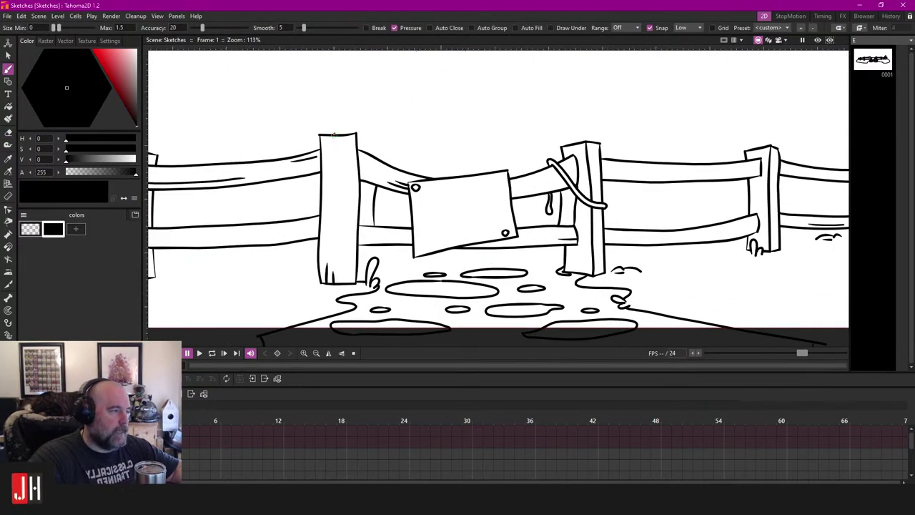
pyautogui.scroll(4, 338, 130)
pyautogui.moveTo(509, 175); pyautogui.dragTo(260, 157)
pyautogui.scroll(9, 526, 139)
pyautogui.moveTo(534, 126); pyautogui.dragTo(517, 177)
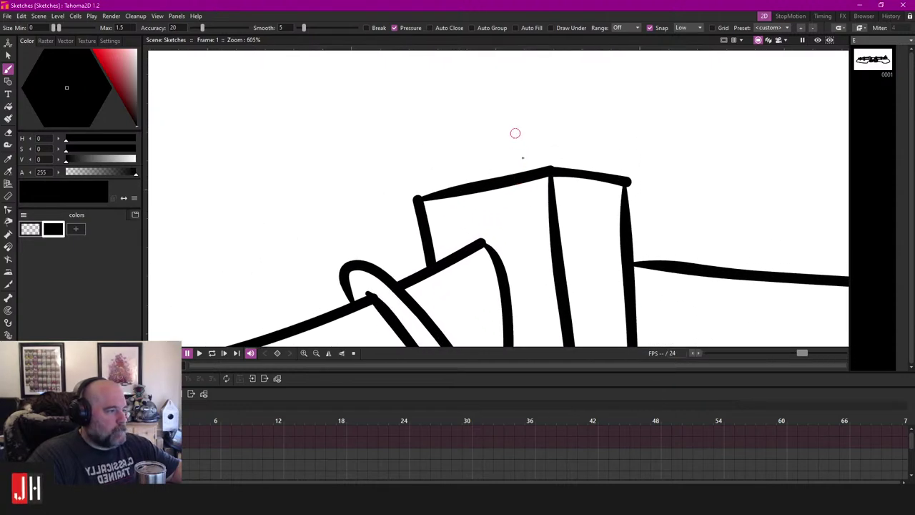
pyautogui.moveTo(525, 227); pyautogui.dragTo(516, 114)
pyautogui.moveTo(592, 212); pyautogui.dragTo(602, 98)
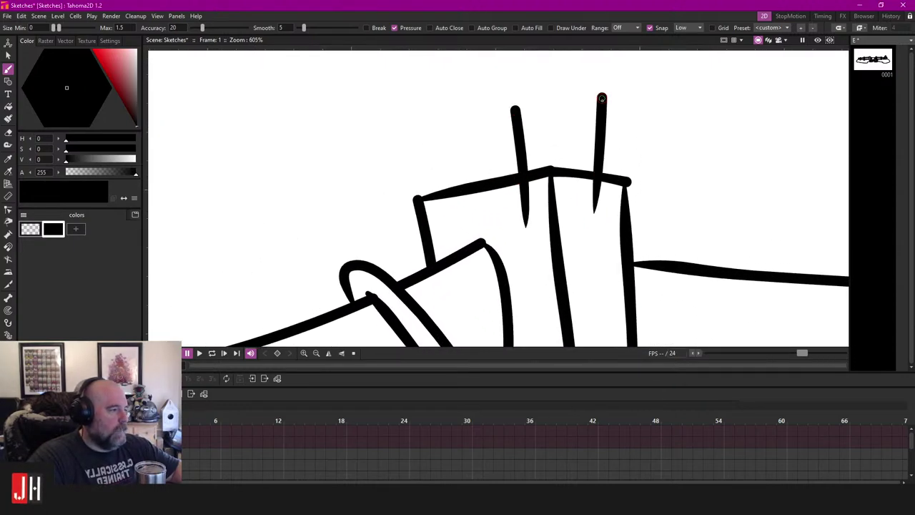
pyautogui.moveTo(610, 199); pyautogui.dragTo(628, 100)
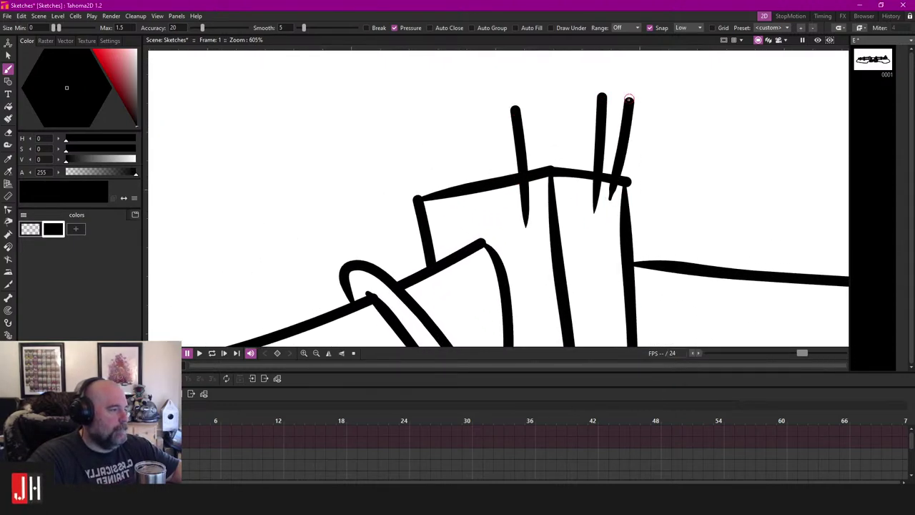
pyautogui.hotkey('ctrl', 'z')
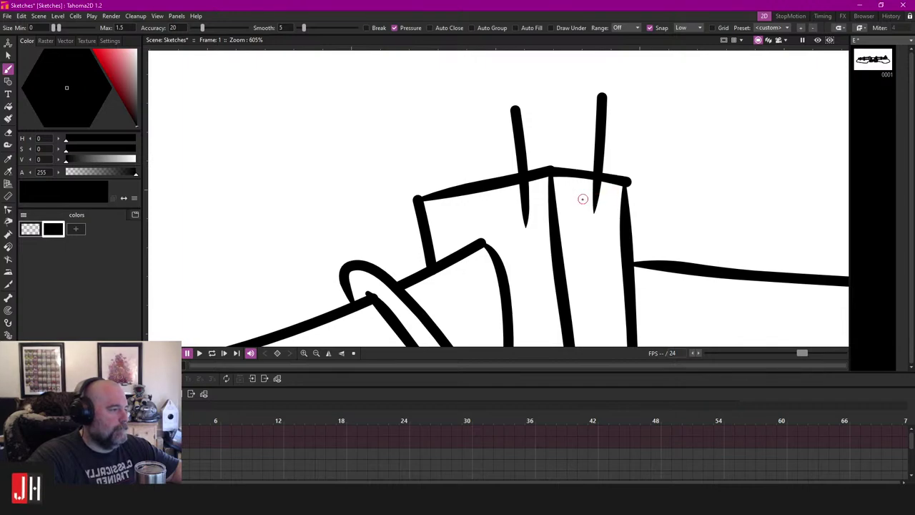
pyautogui.moveTo(584, 173); pyautogui.dragTo(579, 114)
pyautogui.hotkey('ctrl', 'z')
# Step: Add a second grain stroke on the roped post's narrow face and trim all stroke ends sticking out above the post
pyautogui.moveTo(610, 203); pyautogui.dragTo(615, 91)
pyautogui.press('a')
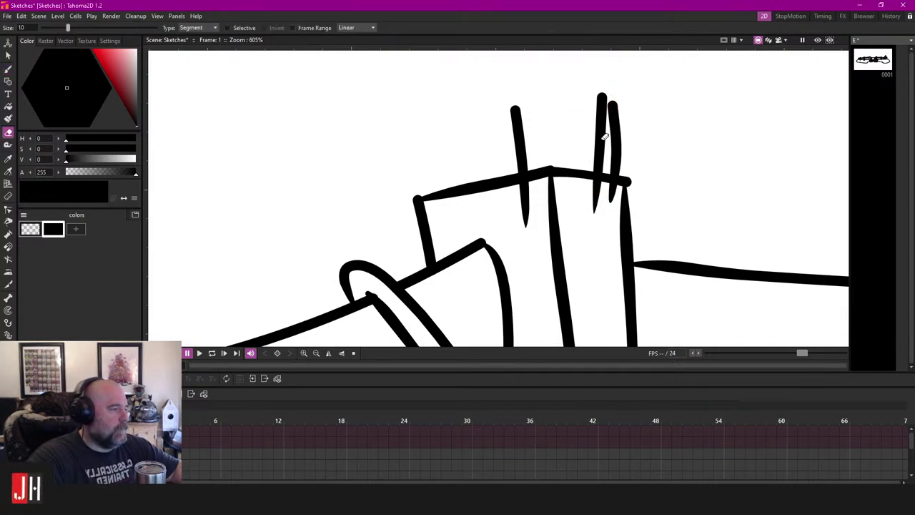
pyautogui.moveTo(643, 149); pyautogui.dragTo(522, 128)
pyautogui.scroll(-10, 572, 158)
pyautogui.moveTo(599, 219); pyautogui.dragTo(566, 183)
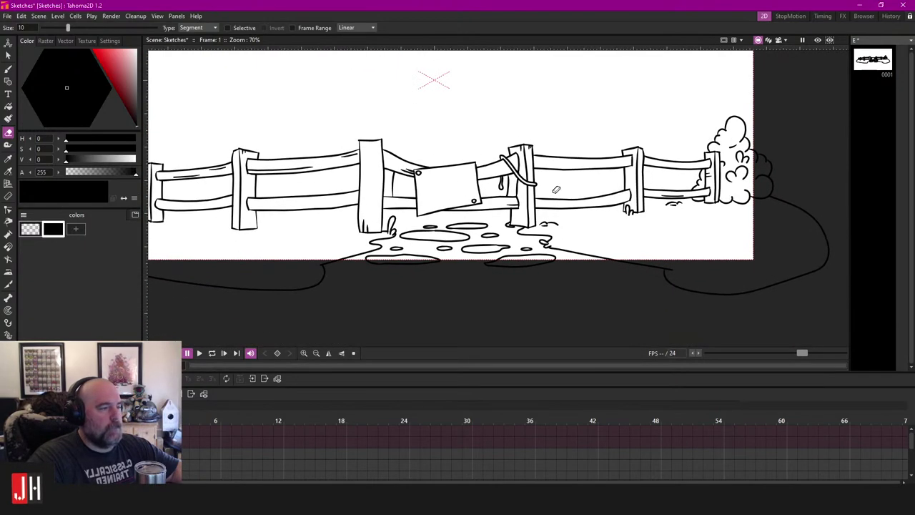
# Step: Examine the gate's rope end and the lower rails on both sides for places that still need detail
pyautogui.press('b')
pyautogui.scroll(2, 571, 178)
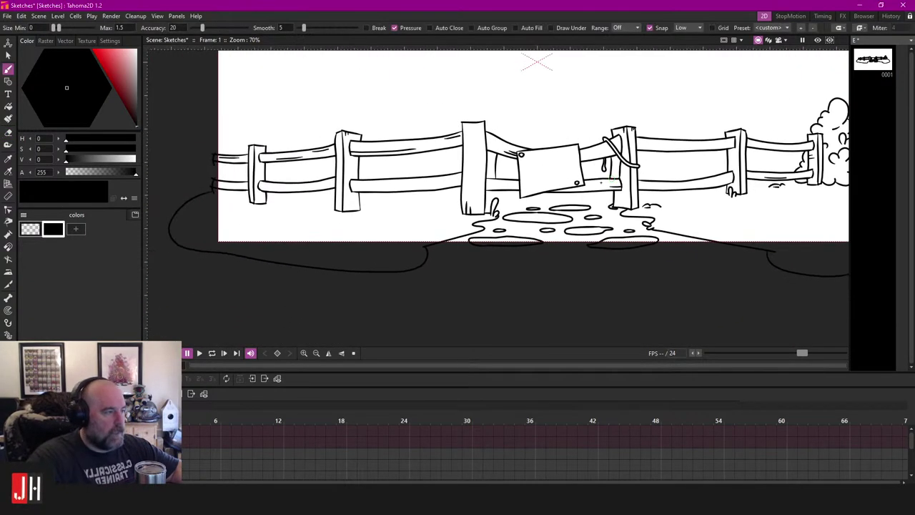
pyautogui.scroll(1, 587, 166)
pyautogui.scroll(6, 588, 166)
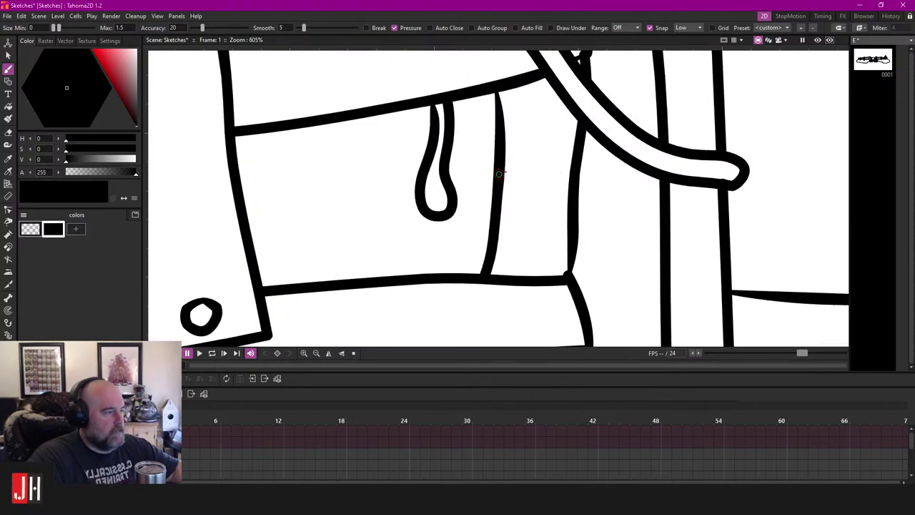
pyautogui.scroll(-6, 498, 174)
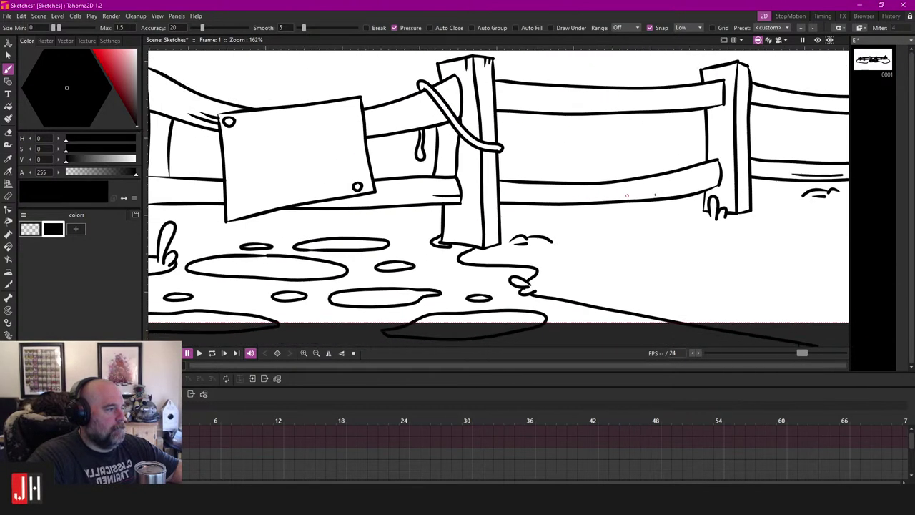
pyautogui.scroll(-2, 627, 195)
pyautogui.scroll(4, 399, 204)
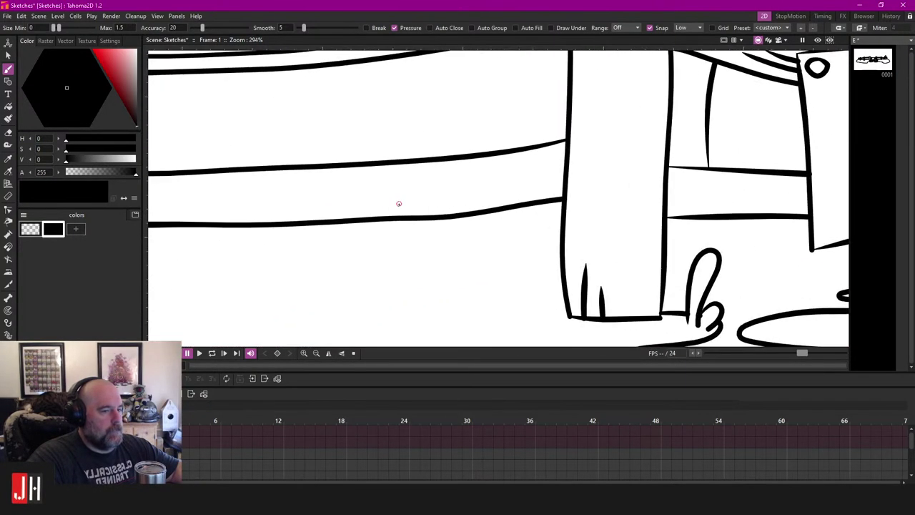
pyautogui.scroll(1, 388, 186)
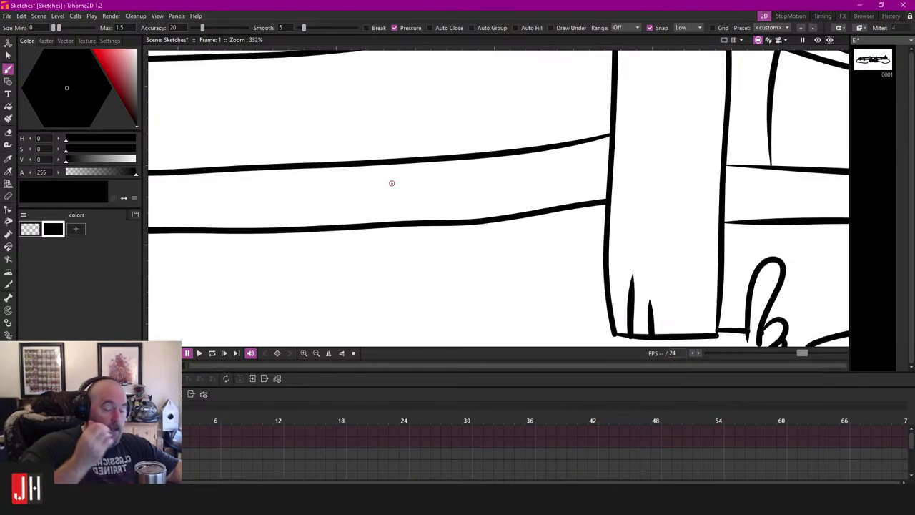
pyautogui.scroll(-4, 389, 185)
pyautogui.scroll(3, 392, 200)
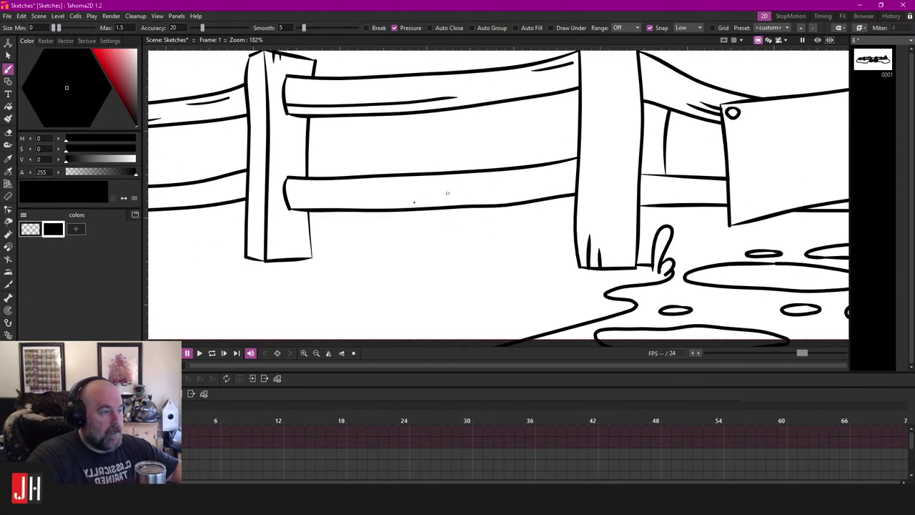
# Step: Try to edit the middle control point on the bottom edge of the lower rail next to the tall gate post
pyautogui.scroll(1, 397, 221)
pyautogui.press('s')
pyautogui.click(414, 212)
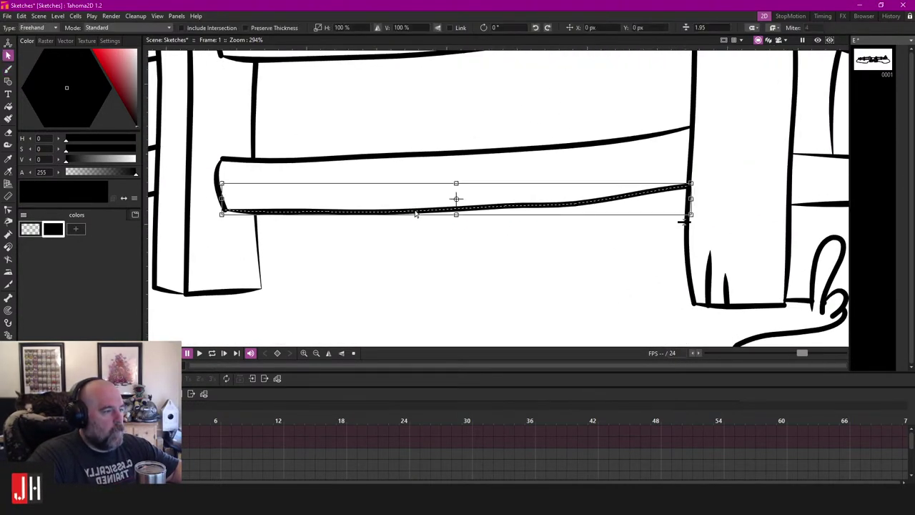
pyautogui.press('c')
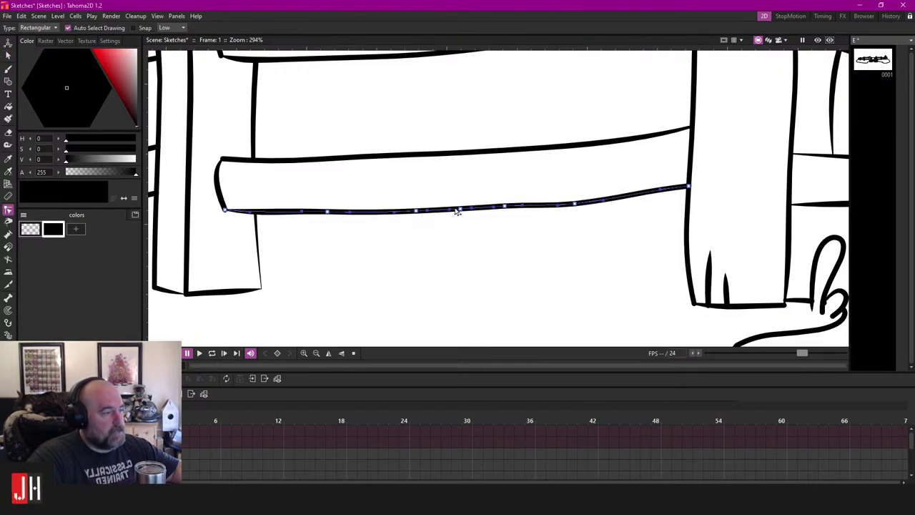
pyautogui.rightClick(459, 209)
pyautogui.click(465, 213)
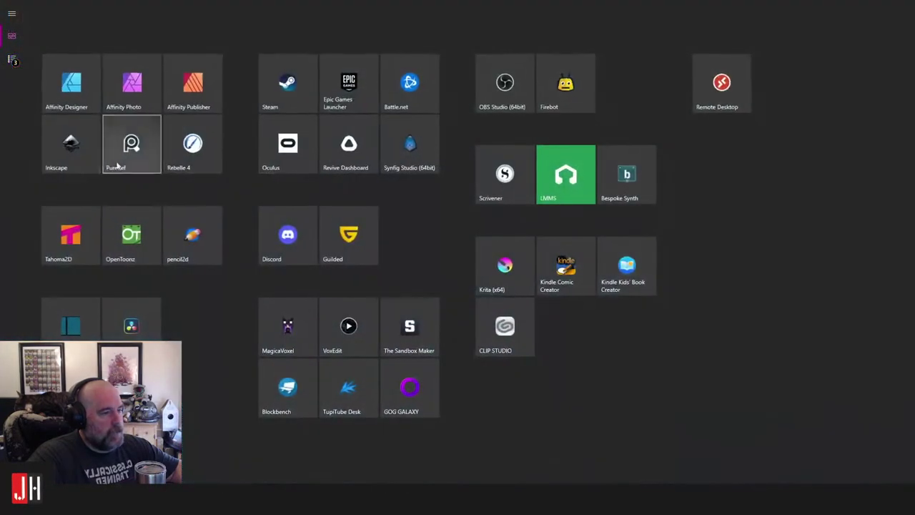
# Step: Relaunch Tahoma2D, reopen the recent Sketches scene and make the fence line-art level E active for brush drawing
pyautogui.click(70, 235)
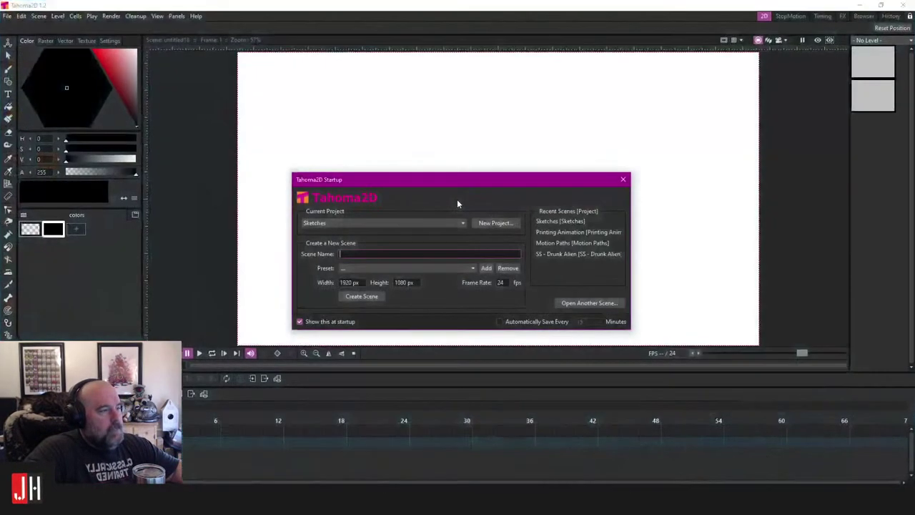
pyautogui.click(551, 221)
pyautogui.scroll(-2, 554, 221)
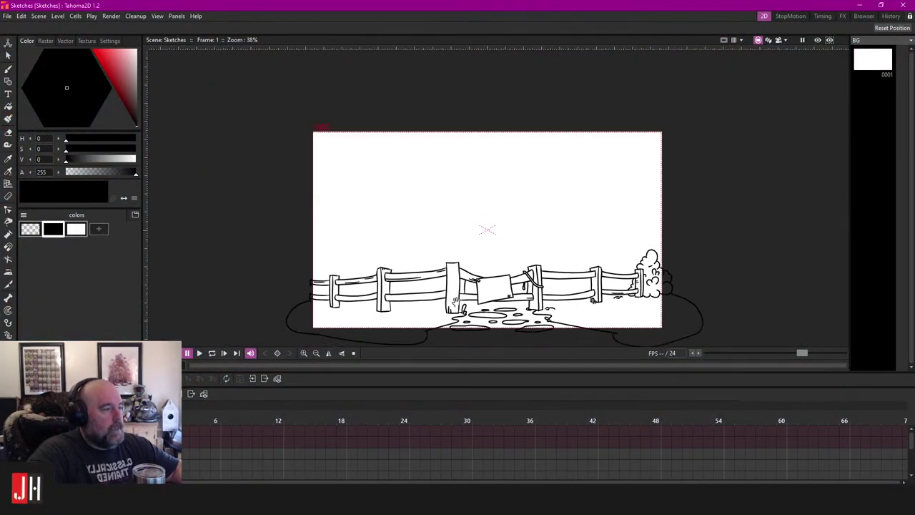
pyautogui.scroll(5, 415, 312)
pyautogui.scroll(2, 415, 278)
pyautogui.scroll(2, 407, 247)
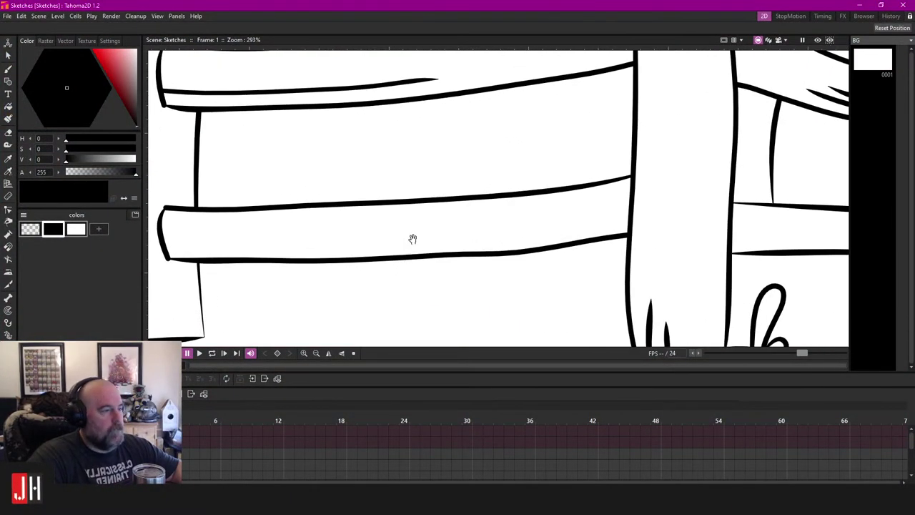
pyautogui.press('b')
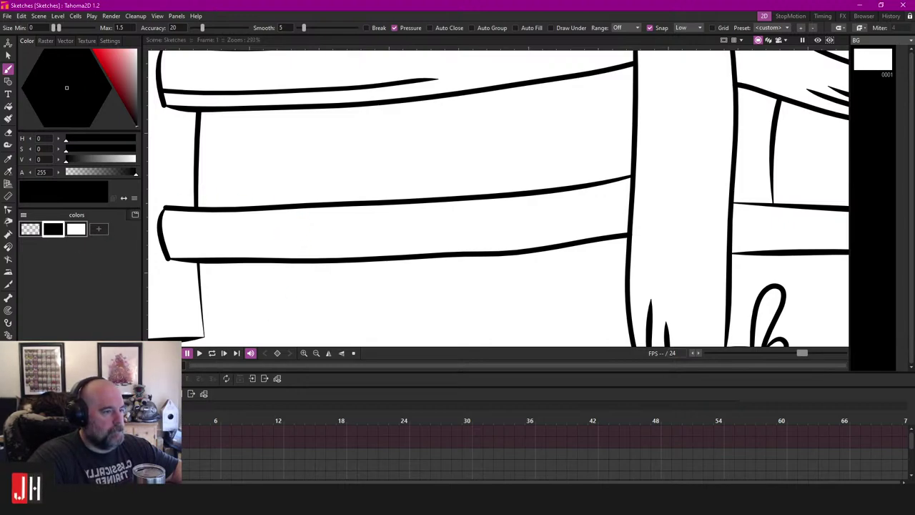
pyautogui.press('Up')
pyautogui.press('Up')
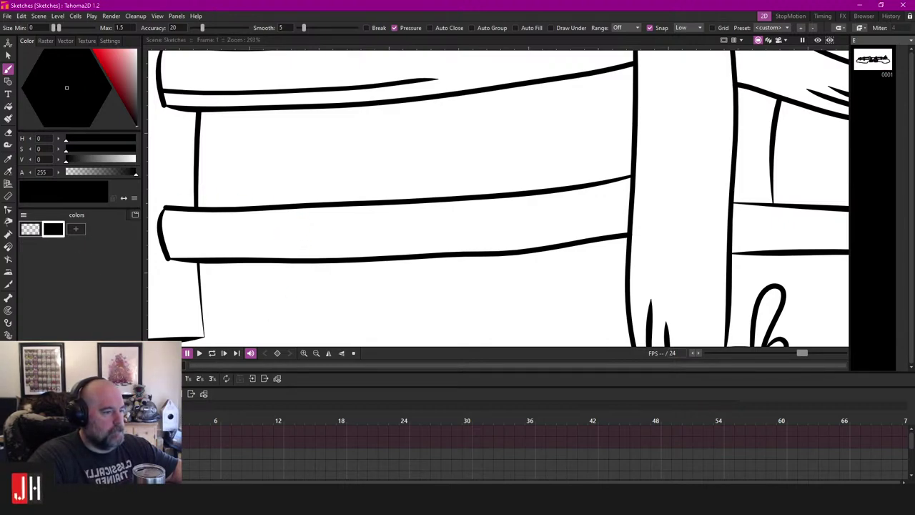
pyautogui.moveTo(292, 235); pyautogui.dragTo(486, 219)
pyautogui.scroll(2, 443, 253)
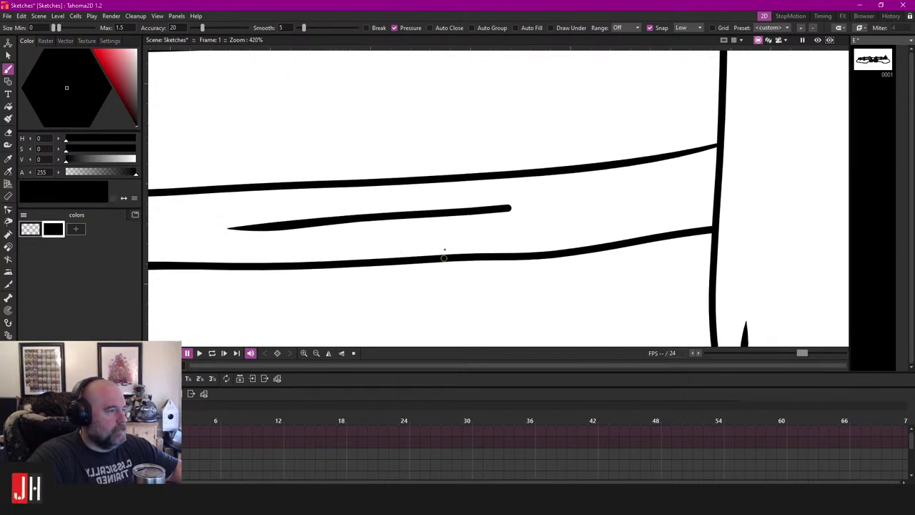
pyautogui.hotkey('ctrl', 'z')
pyautogui.hotkey('ctrl', 'z')
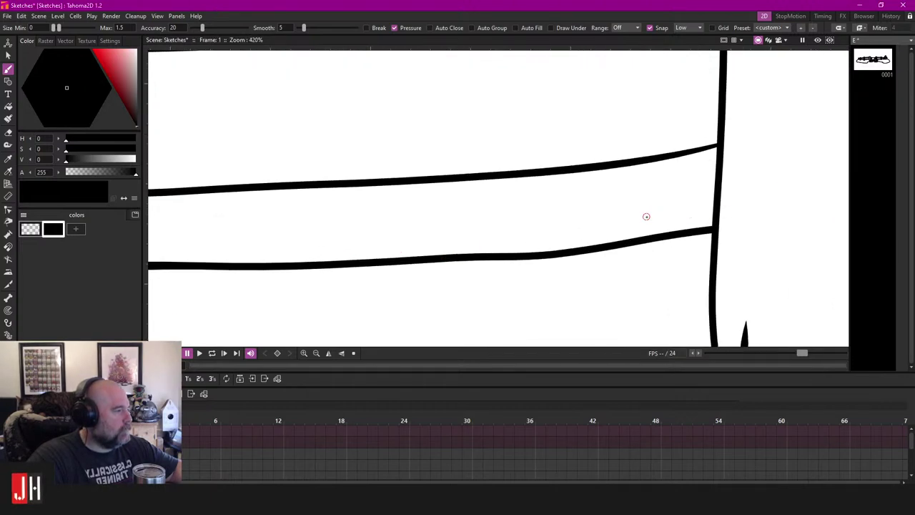
# Step: Draw a short grain stroke on the lower rail where it meets the tall gate post, trim its overlap and save the scene
pyautogui.moveTo(646, 216); pyautogui.dragTo(759, 194)
pyautogui.moveTo(676, 191)
pyautogui.mouseDown()
pyautogui.moveTo(758, 168)
pyautogui.moveTo(751, 259)
pyautogui.moveTo(600, 254)
pyautogui.moveTo(489, 225)
pyautogui.mouseUp()
pyautogui.press('e')
pyautogui.scroll(-13, 747, 266)
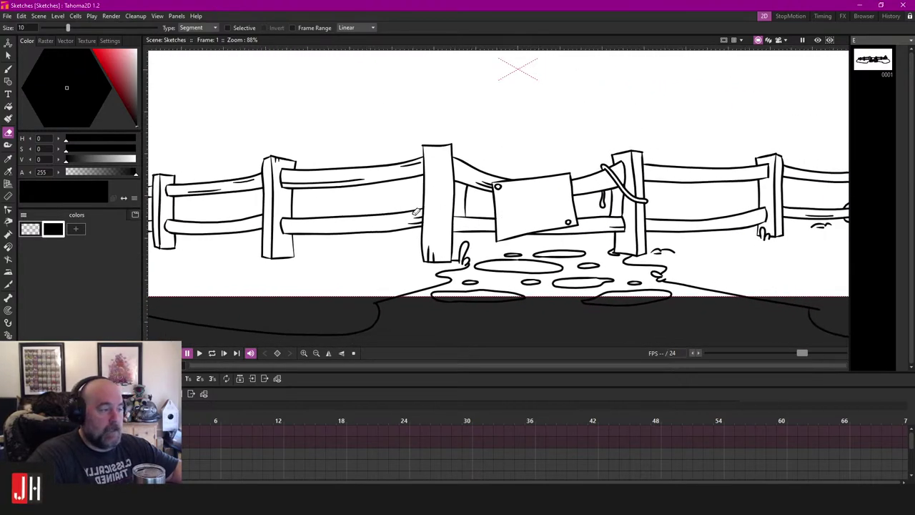
pyautogui.moveTo(277, 241); pyautogui.dragTo(391, 213)
pyautogui.scroll(7, 391, 213)
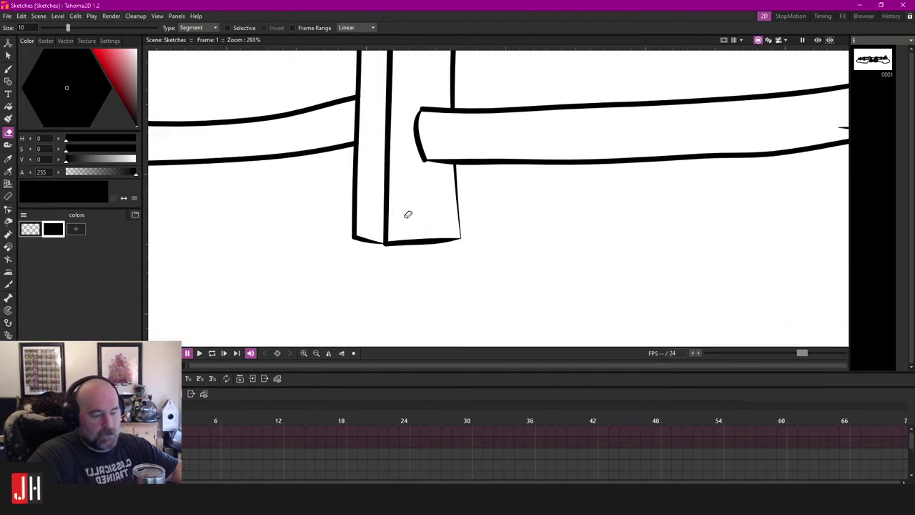
pyautogui.press('b')
pyautogui.scroll(1, 404, 275)
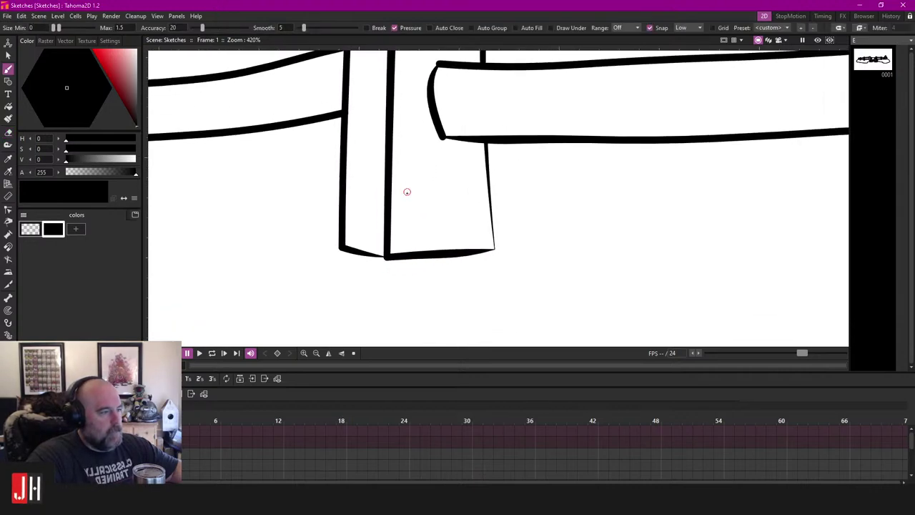
pyautogui.moveTo(408, 187); pyautogui.dragTo(407, 333)
pyautogui.moveTo(424, 214); pyautogui.dragTo(426, 327)
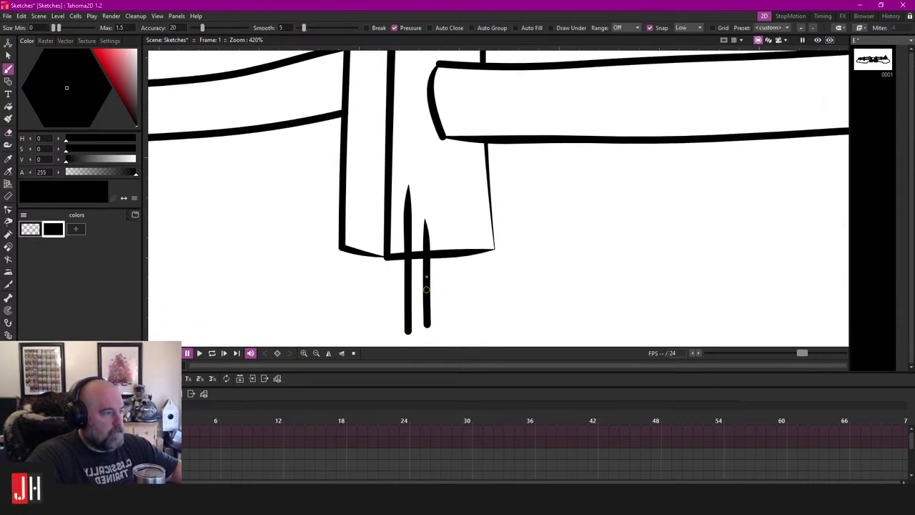
pyautogui.hotkey('ctrl', 'z')
pyautogui.hotkey('ctrl', 'z')
# Step: Draw two short vertical grain strokes at the base of the fence post left of the tall gate post and trim the ends below it
pyautogui.moveTo(413, 220); pyautogui.dragTo(417, 292)
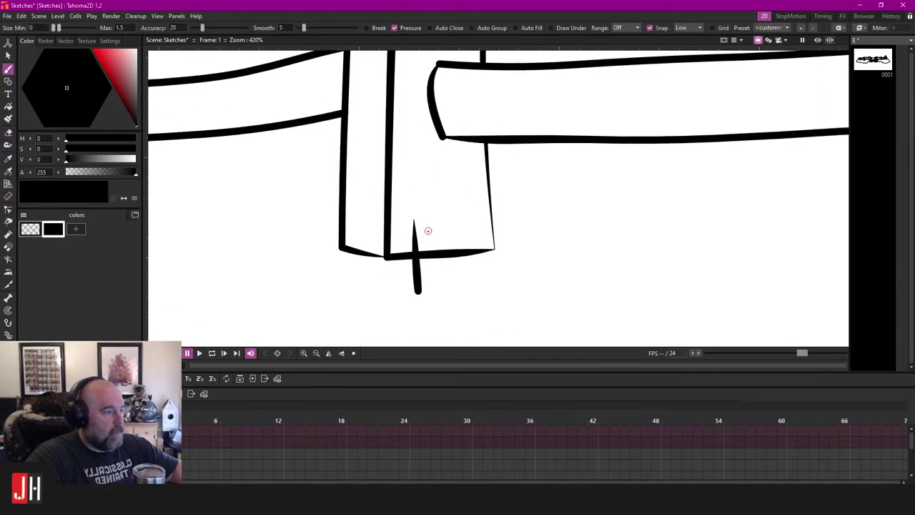
pyautogui.moveTo(428, 230); pyautogui.dragTo(433, 319)
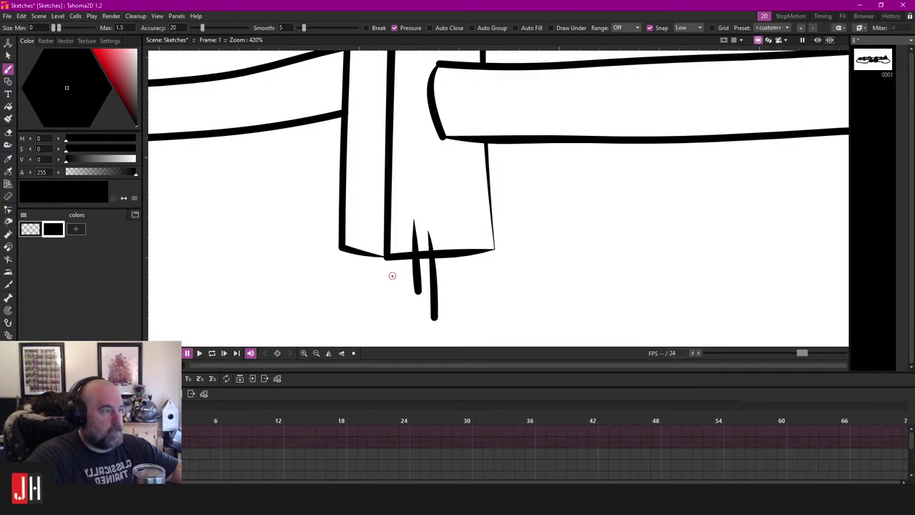
pyautogui.moveTo(418, 158); pyautogui.dragTo(472, 249)
pyautogui.moveTo(323, 186); pyautogui.dragTo(501, 201)
pyautogui.scroll(1, 432, 188)
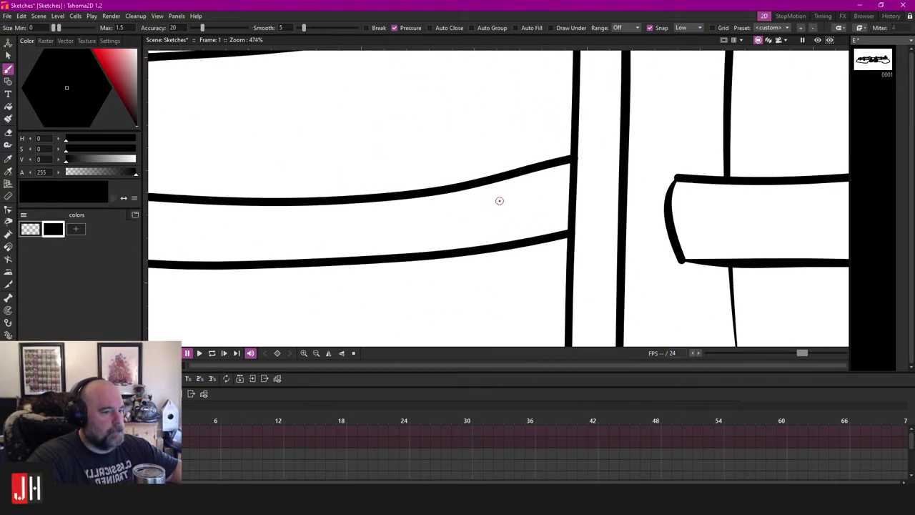
pyautogui.scroll(-5, 459, 205)
pyautogui.moveTo(451, 220)
pyautogui.mouseDown()
pyautogui.moveTo(535, 217)
pyautogui.moveTo(488, 212)
pyautogui.moveTo(430, 151)
pyautogui.mouseUp()
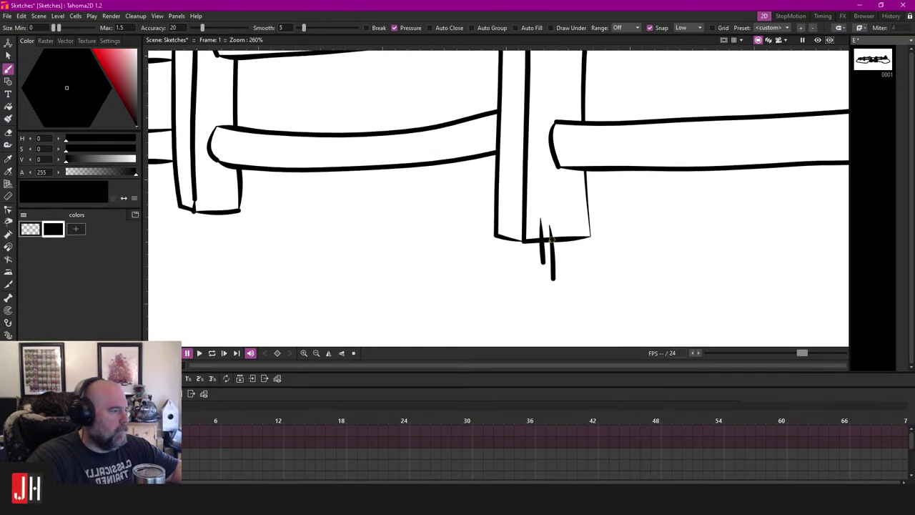
pyautogui.scroll(4, 571, 281)
pyautogui.press('e')
pyautogui.moveTo(576, 241); pyautogui.dragTo(440, 236)
pyautogui.scroll(-8, 479, 256)
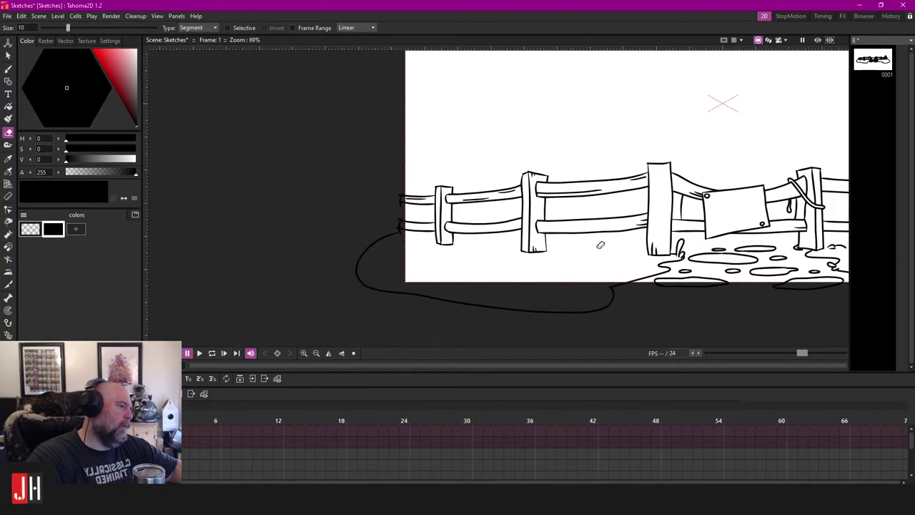
# Step: Draw two short horizontal grain strokes on the upper rail just right of the roped gate post
pyautogui.hscroll(2, 598, 241)
pyautogui.scroll(-2, 503, 236)
pyautogui.scroll(2, 500, 234)
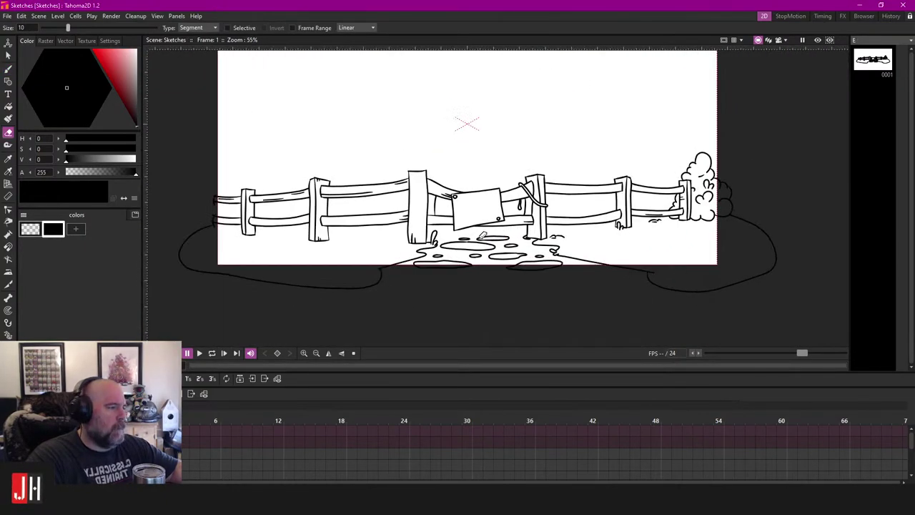
pyautogui.hscroll(-2, 496, 239)
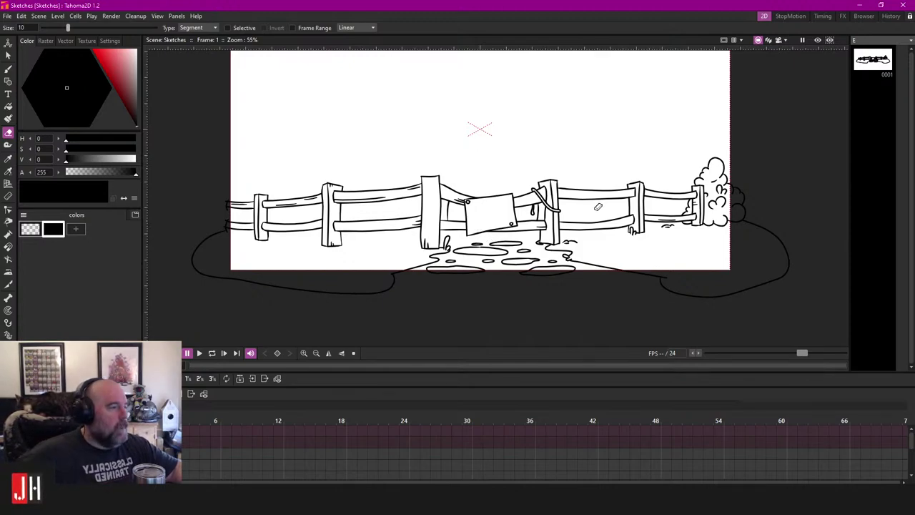
pyautogui.scroll(4, 641, 199)
pyautogui.press('b')
pyautogui.scroll(4, 486, 175)
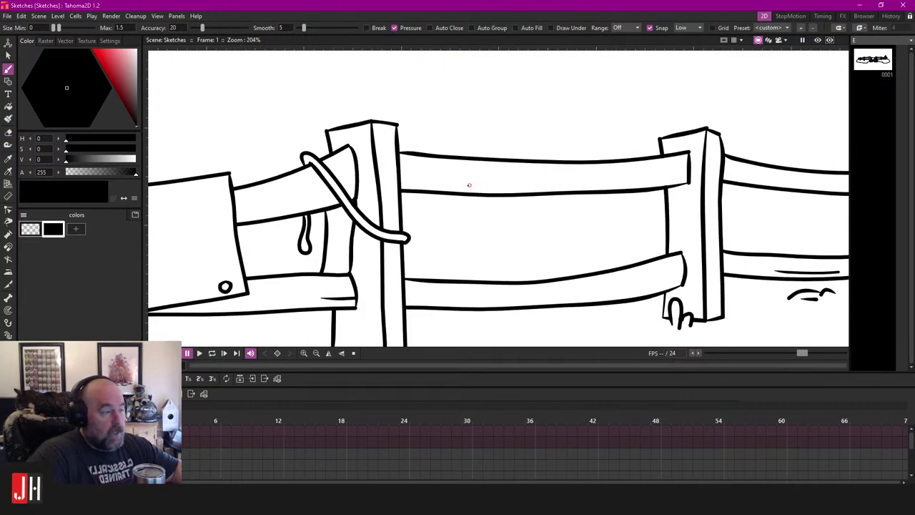
pyautogui.scroll(2, 509, 168)
pyautogui.moveTo(519, 159); pyautogui.dragTo(369, 143)
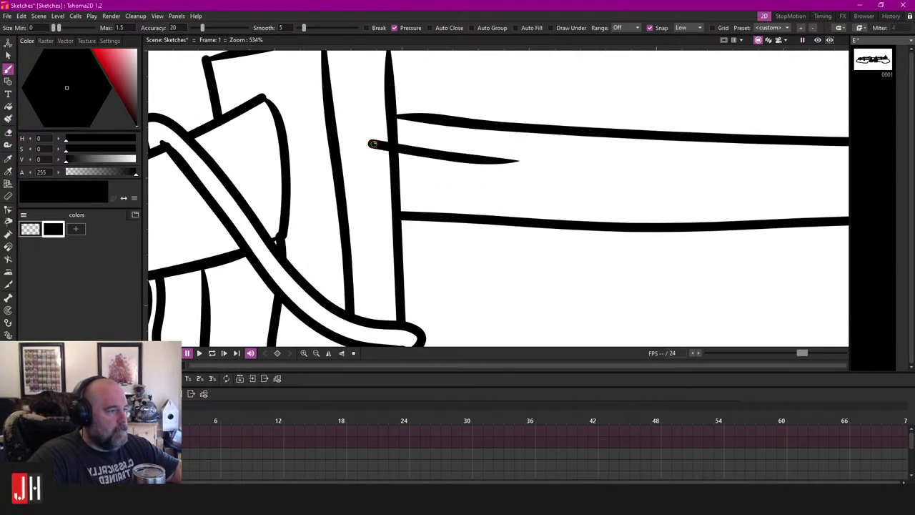
pyautogui.hotkey('ctrl', 'z')
pyautogui.moveTo(483, 161); pyautogui.dragTo(360, 141)
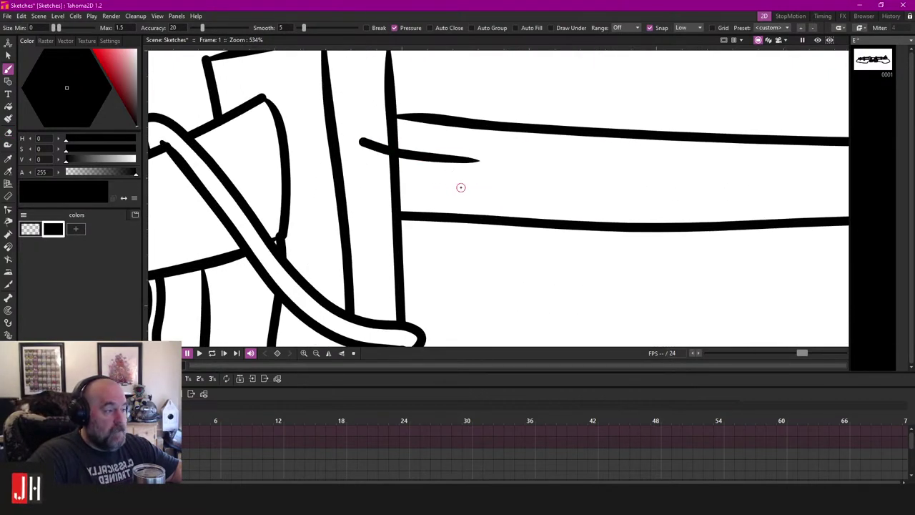
pyautogui.moveTo(522, 191); pyautogui.dragTo(444, 187)
# Step: Thin both new upper-rail grain strokes and trim the overlap that crosses the roped gate post
pyautogui.press('s')
pyautogui.click(483, 191)
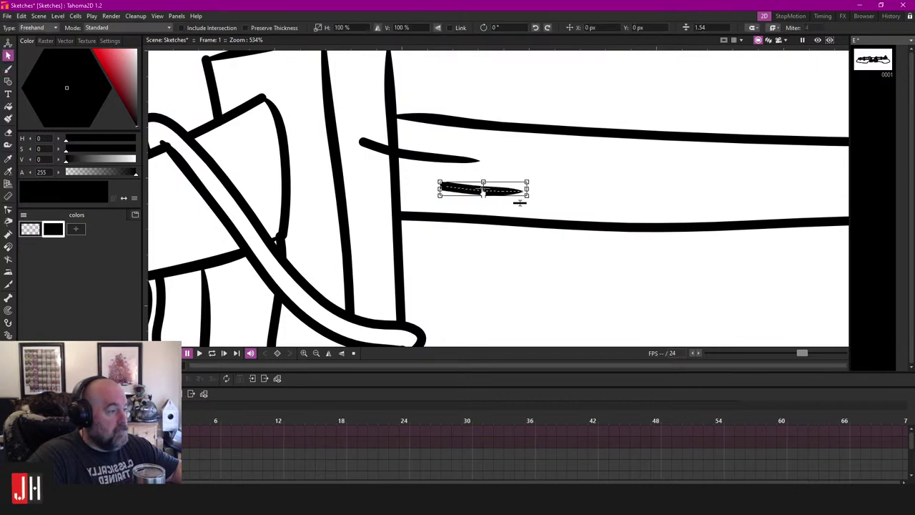
pyautogui.keyDown('shift'); pyautogui.click(443, 159); pyautogui.keyUp('shift')
pyautogui.moveTo(517, 200); pyautogui.dragTo(518, 208)
pyautogui.press('e')
pyautogui.moveTo(378, 127); pyautogui.dragTo(381, 173)
pyautogui.scroll(-8, 500, 186)
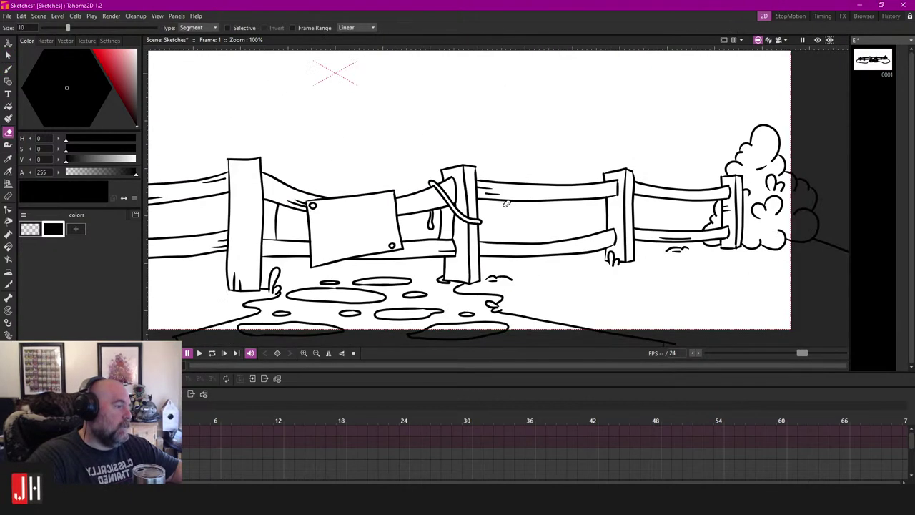
# Step: Draw a grain stroke along the gate's lower rail up to the sign's left edge and trim the part running over the sign
pyautogui.scroll(1, 455, 244)
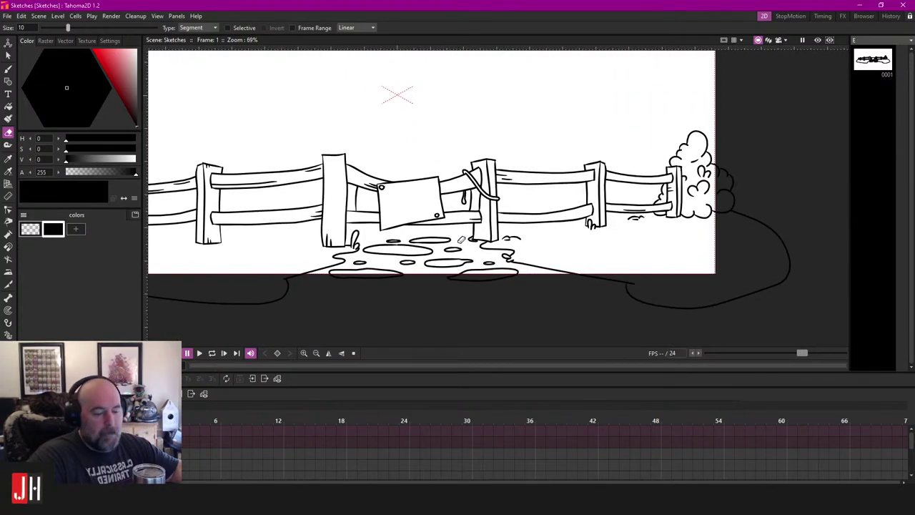
pyautogui.press('b')
pyautogui.scroll(3, 458, 241)
pyautogui.scroll(-3, 460, 240)
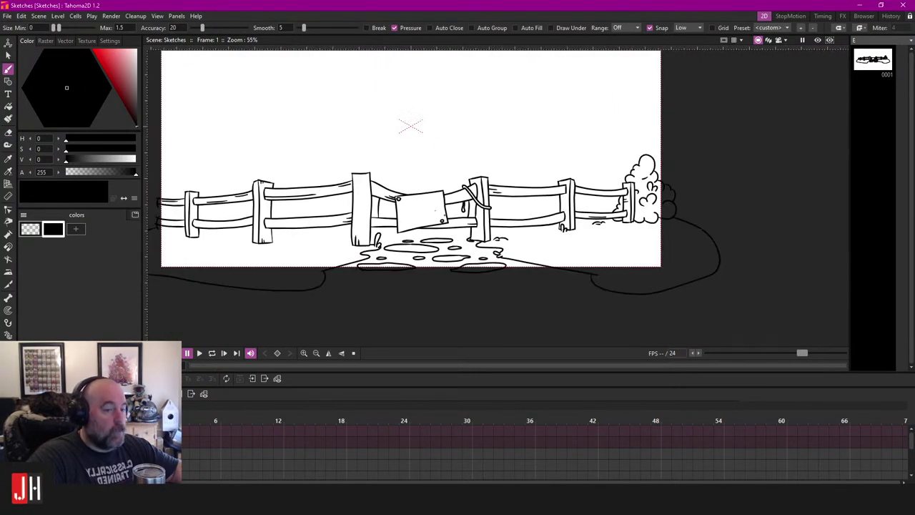
pyautogui.moveTo(435, 211); pyautogui.dragTo(480, 241)
pyautogui.moveTo(481, 195); pyautogui.dragTo(426, 192)
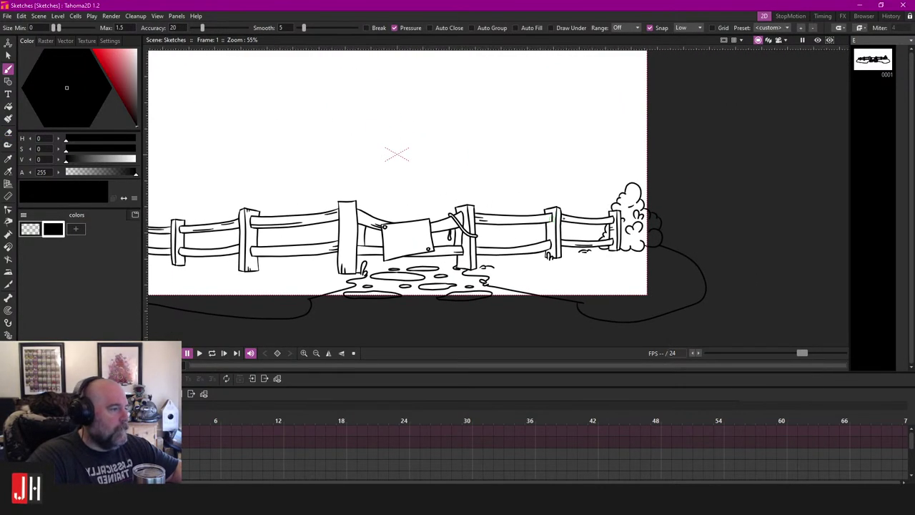
pyautogui.scroll(1, 499, 212)
pyautogui.scroll(-3, 431, 175)
pyautogui.scroll(7, 435, 163)
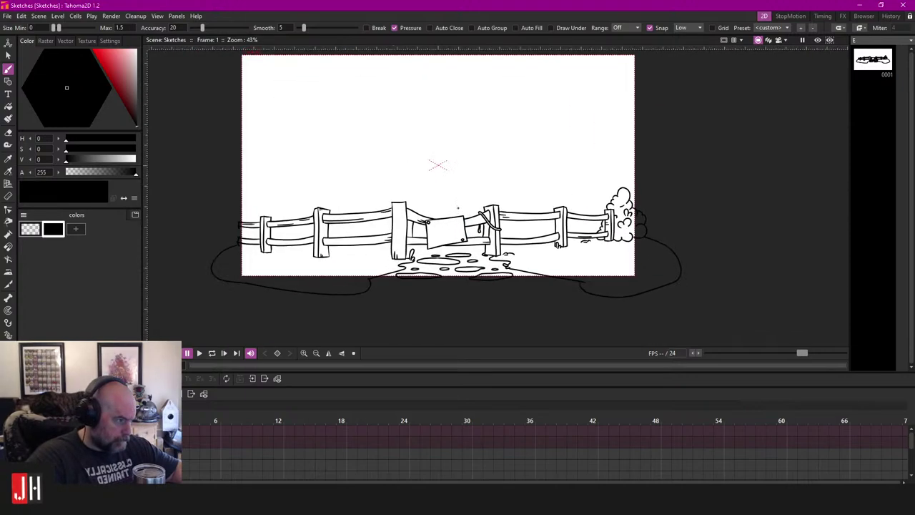
pyautogui.scroll(8, 419, 277)
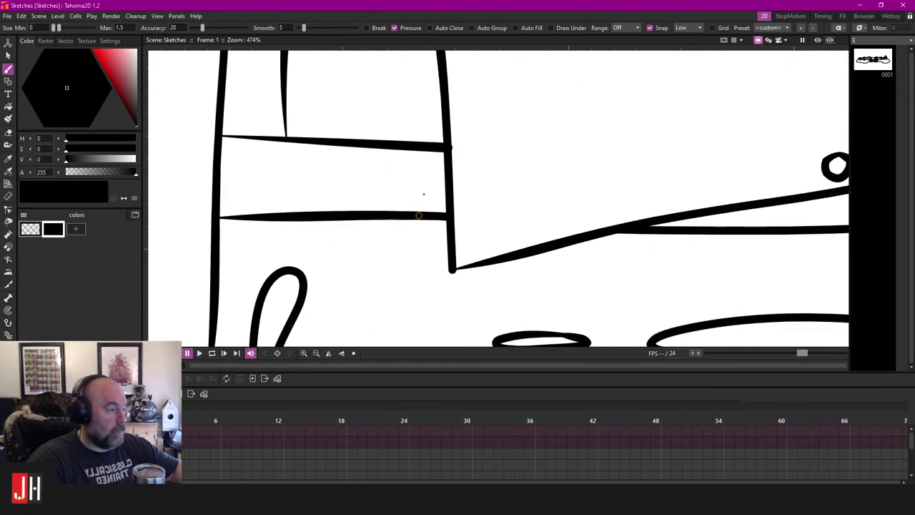
pyautogui.moveTo(375, 192); pyautogui.dragTo(615, 202)
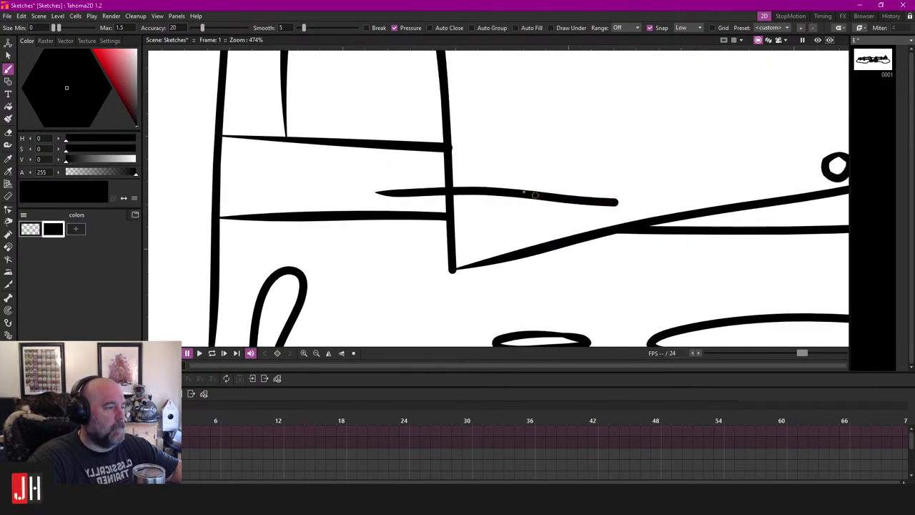
pyautogui.press('e')
pyautogui.moveTo(524, 170); pyautogui.dragTo(531, 218)
pyautogui.scroll(-6, 512, 220)
# Step: Draw a short vertical crack at the base of the narrow side face of the post left of the tall gate post and trim its overhang
pyautogui.scroll(-8, 513, 220)
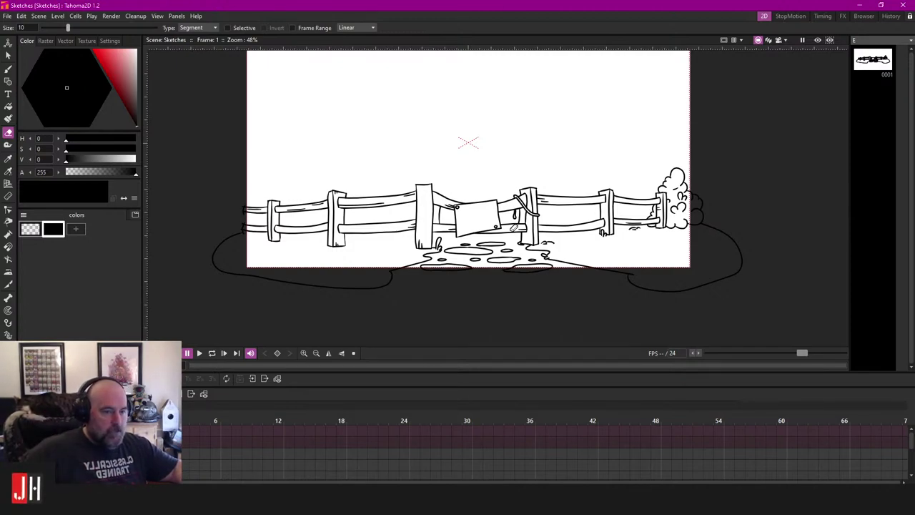
pyautogui.scroll(-2, 552, 233)
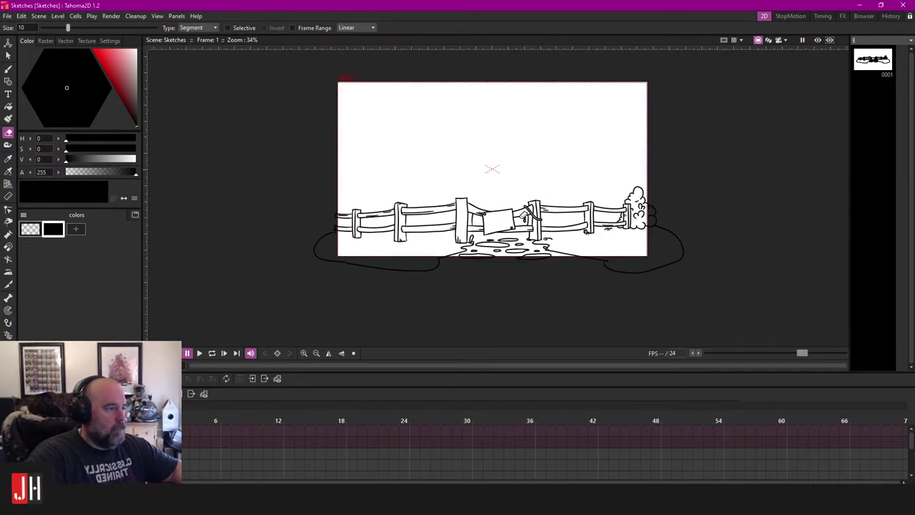
pyautogui.scroll(3, 524, 214)
pyautogui.press('b')
pyautogui.scroll(5, 401, 233)
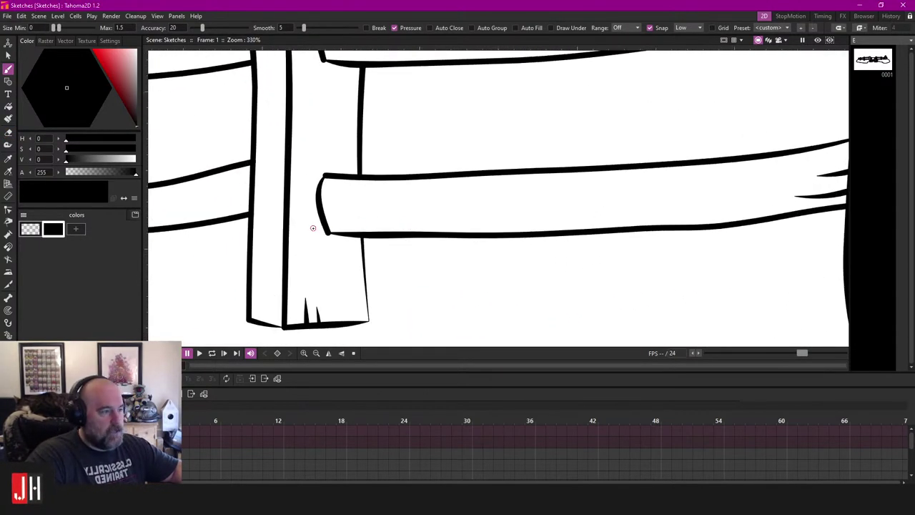
pyautogui.moveTo(378, 218); pyautogui.dragTo(286, 233)
pyautogui.hotkey('ctrl', 'z')
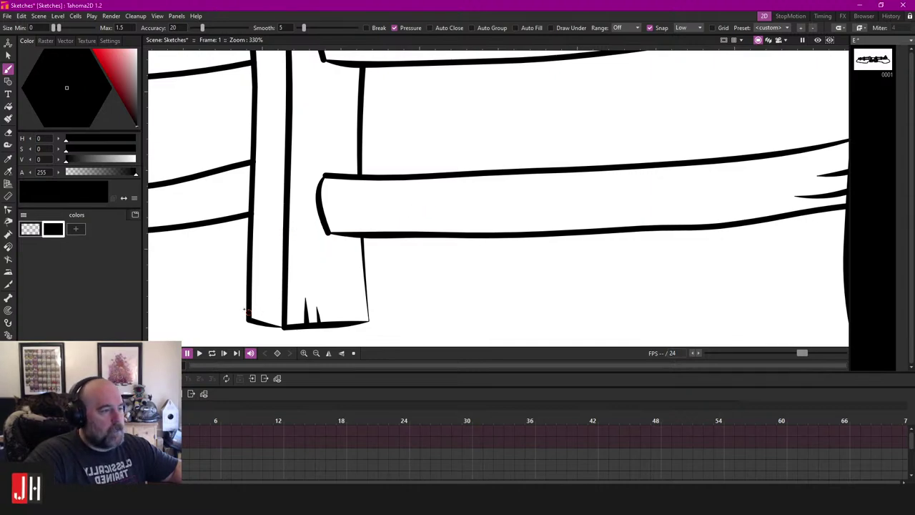
pyautogui.moveTo(258, 346); pyautogui.dragTo(262, 275)
pyautogui.press('e')
pyautogui.moveTo(237, 329); pyautogui.dragTo(303, 325)
pyautogui.scroll(-5, 331, 288)
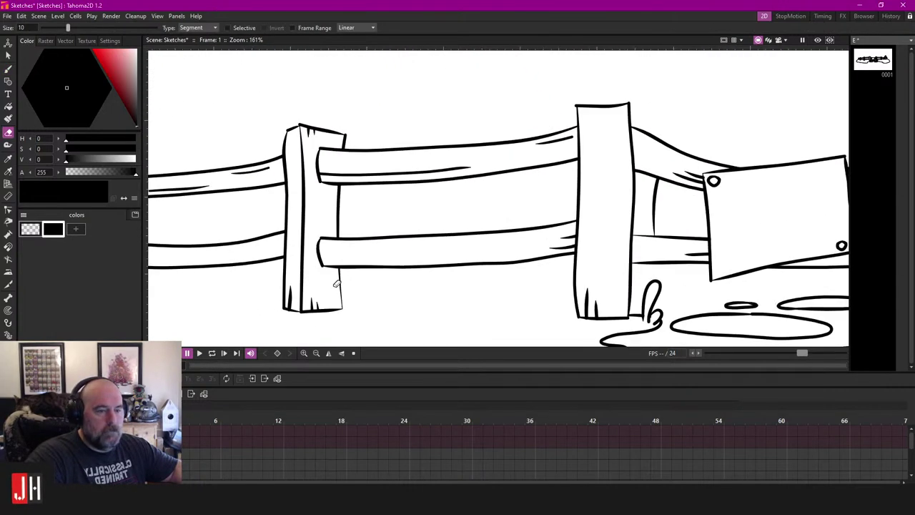
# Step: Compare a test line brushed with Pressure off against one with Pressure on above the tall gate post, and undo both
pyautogui.scroll(-4, 414, 270)
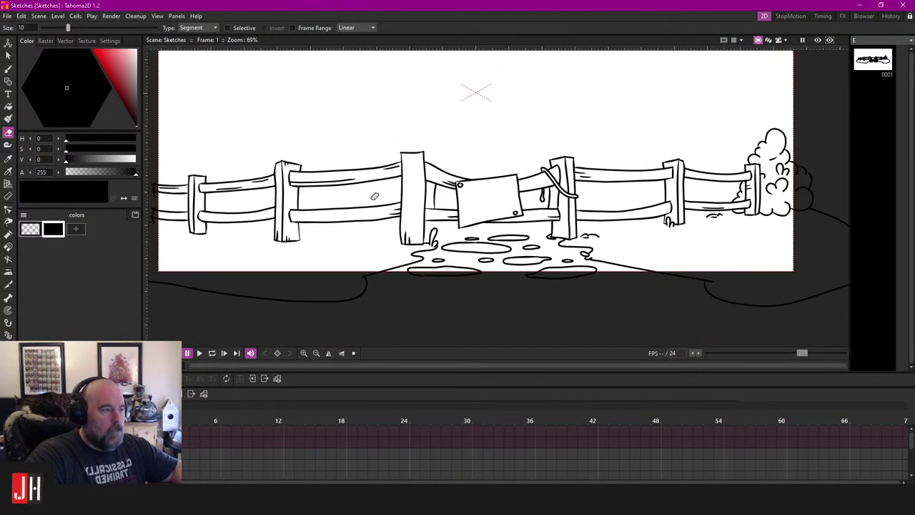
pyautogui.scroll(4, 453, 180)
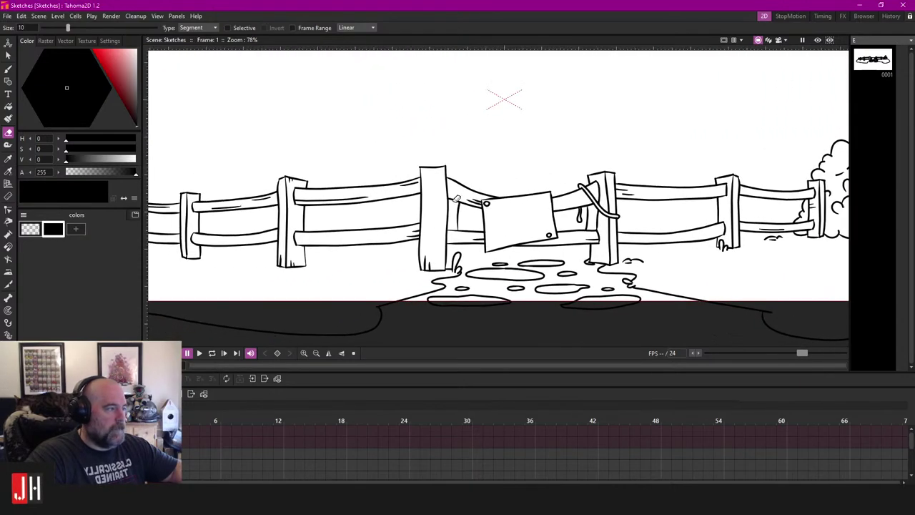
pyautogui.scroll(4, 443, 190)
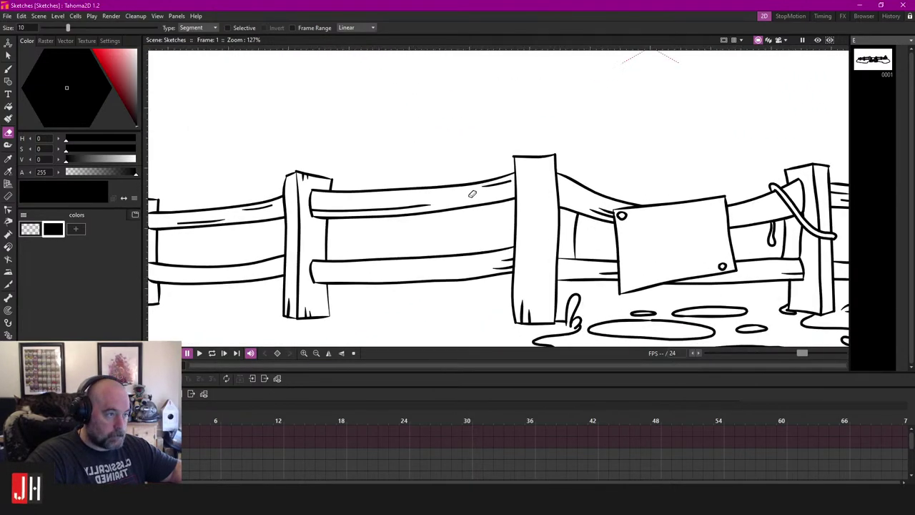
pyautogui.moveTo(458, 188); pyautogui.dragTo(393, 190)
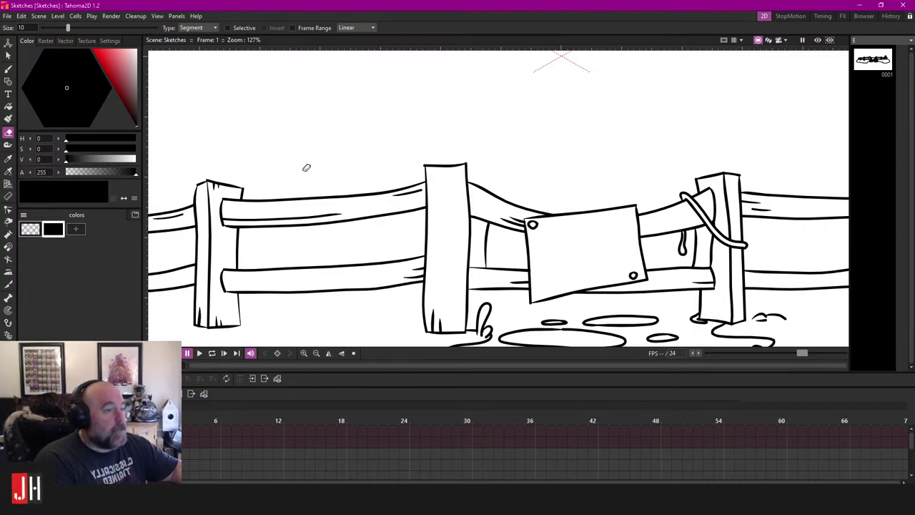
pyautogui.press('b')
pyautogui.scroll(2, 379, 86)
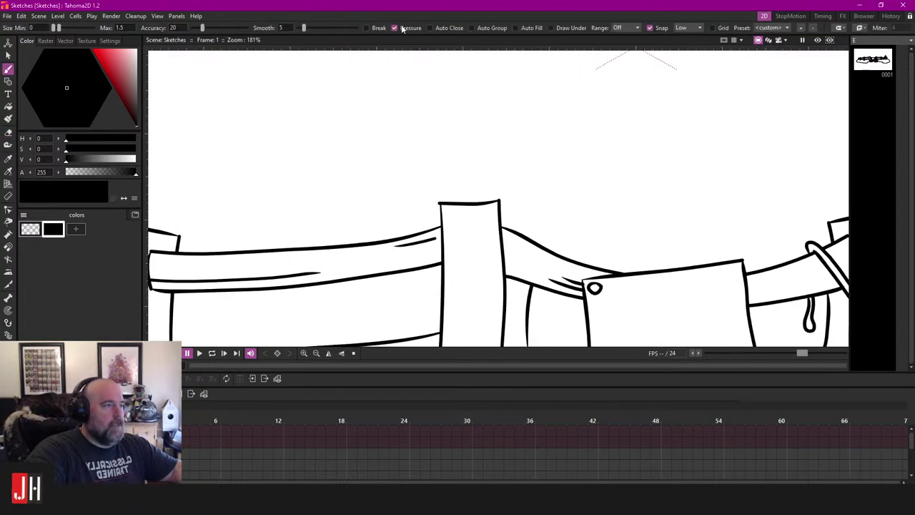
pyautogui.click(397, 28)
pyautogui.scroll(2, 398, 125)
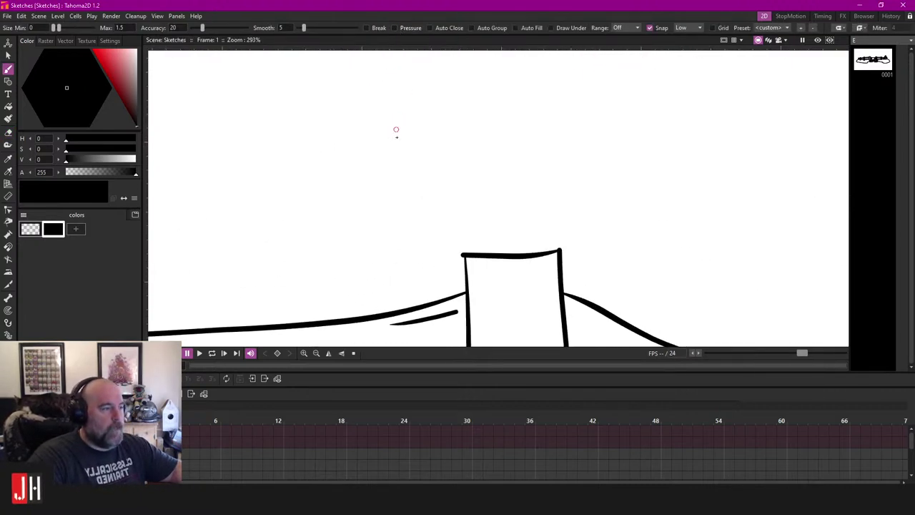
pyautogui.moveTo(238, 133); pyautogui.dragTo(337, 129)
pyautogui.moveTo(398, 127); pyautogui.dragTo(501, 127)
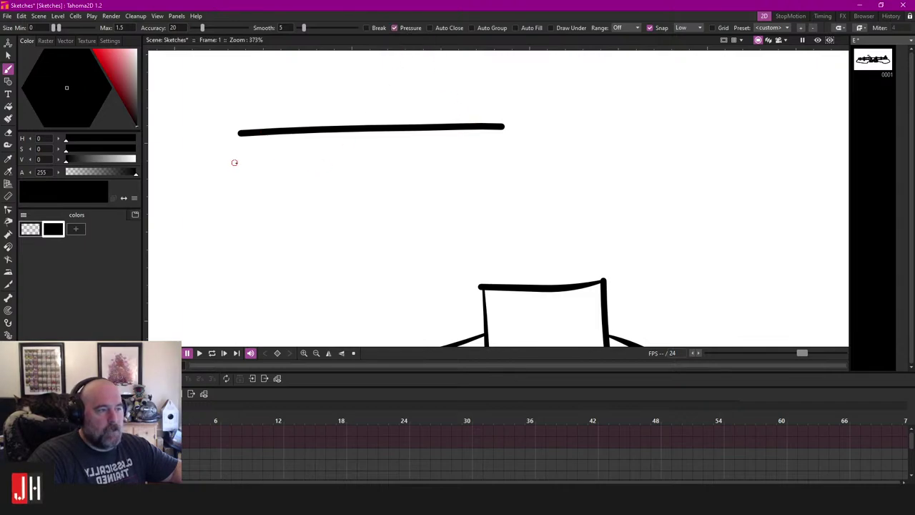
pyautogui.moveTo(235, 162); pyautogui.dragTo(491, 158)
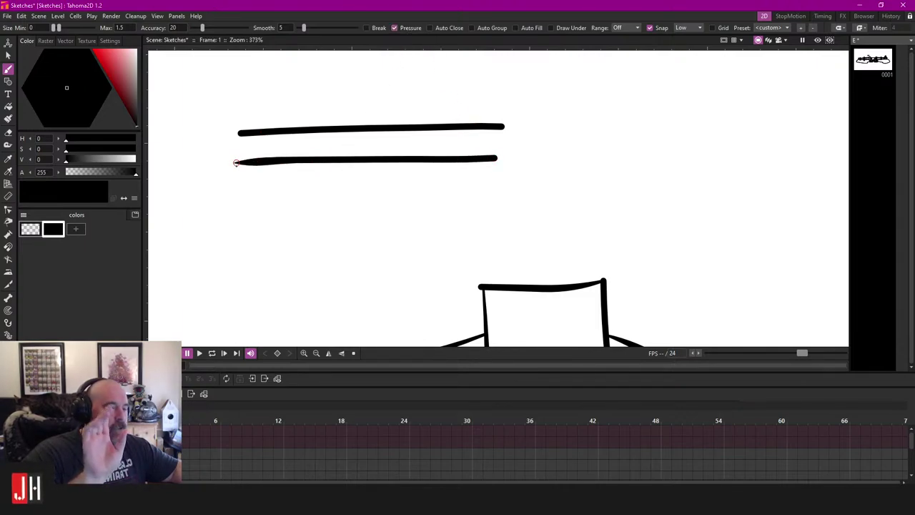
pyautogui.hotkey('ctrl', 'z')
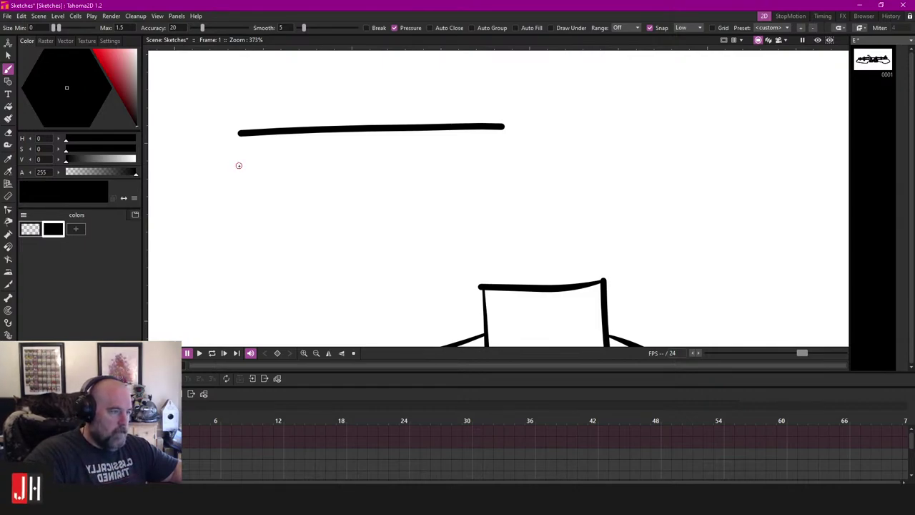
pyautogui.hotkey('ctrl', 'z')
pyautogui.moveTo(533, 245)
pyautogui.mouseDown()
pyautogui.moveTo(464, 197)
pyautogui.moveTo(450, 209)
pyautogui.moveTo(449, 280)
pyautogui.moveTo(486, 271)
pyautogui.moveTo(490, 169)
pyautogui.mouseUp()
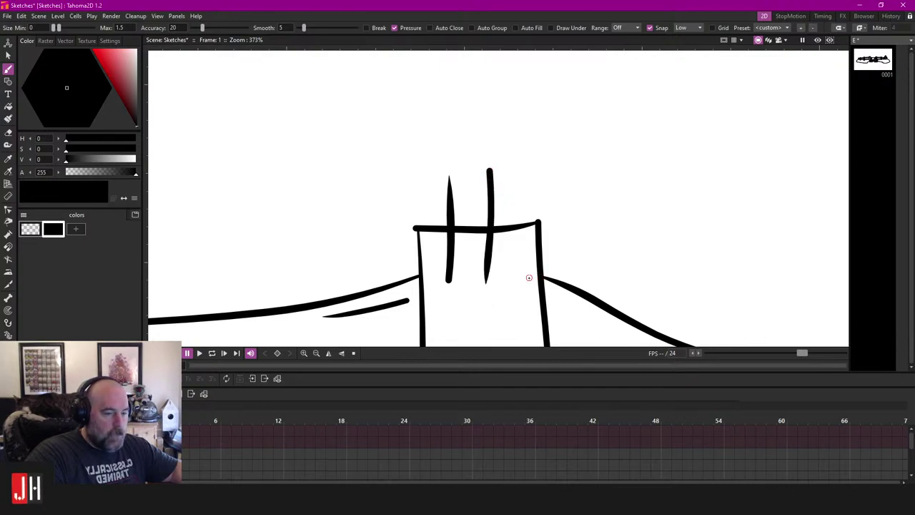
pyautogui.hotkey('ctrl', 'z')
pyautogui.hotkey('ctrl', 'z')
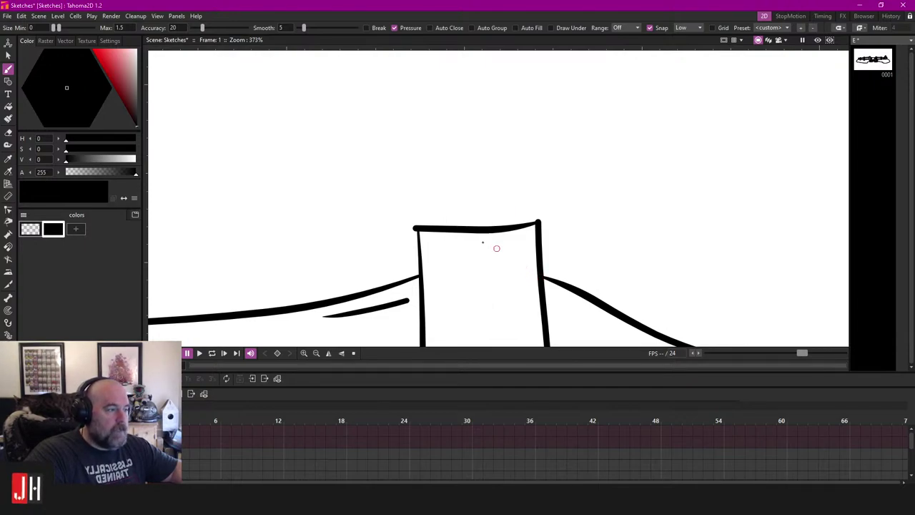
# Step: Draw two short vertical cracks at the top of the tall gate post and trim the parts sticking out above it
pyautogui.moveTo(454, 273); pyautogui.dragTo(424, 171)
pyautogui.moveTo(474, 259); pyautogui.dragTo(448, 165)
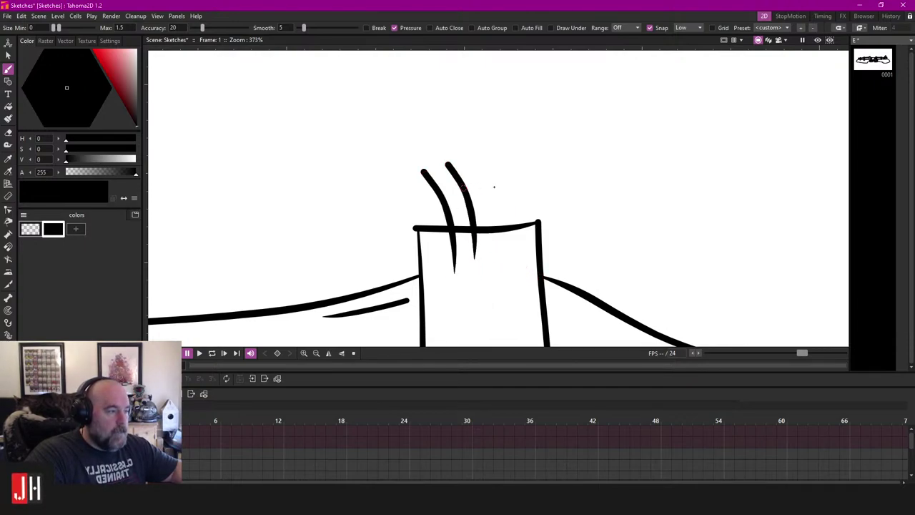
pyautogui.moveTo(500, 192); pyautogui.dragTo(350, 201)
pyautogui.press('a')
pyautogui.click(496, 191)
pyautogui.moveTo(428, 194); pyautogui.dragTo(462, 221)
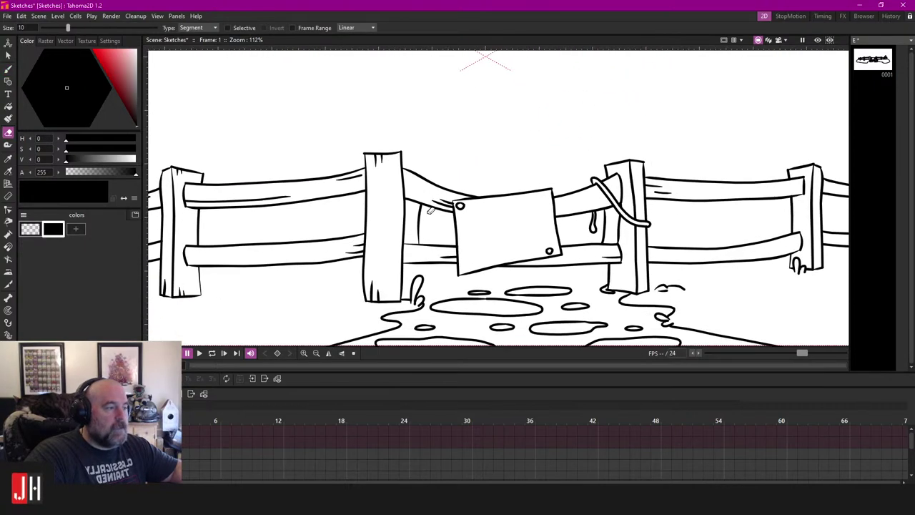
# Step: Brush a curved test line above the upper rail between the roped gate post and the next post
pyautogui.scroll(-3, 430, 210)
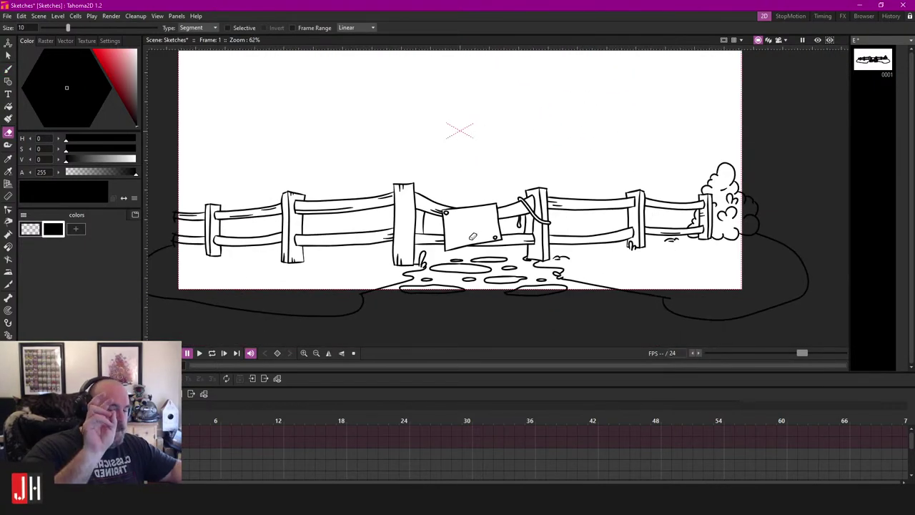
pyautogui.scroll(-2, 395, 234)
pyautogui.scroll(1, 394, 235)
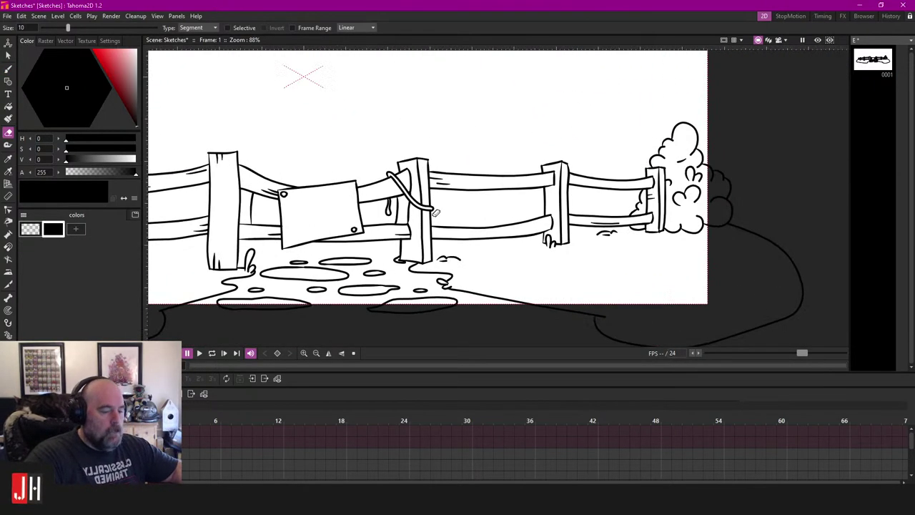
pyautogui.press('b')
pyautogui.scroll(4, 434, 213)
pyautogui.moveTo(433, 200); pyautogui.dragTo(350, 284)
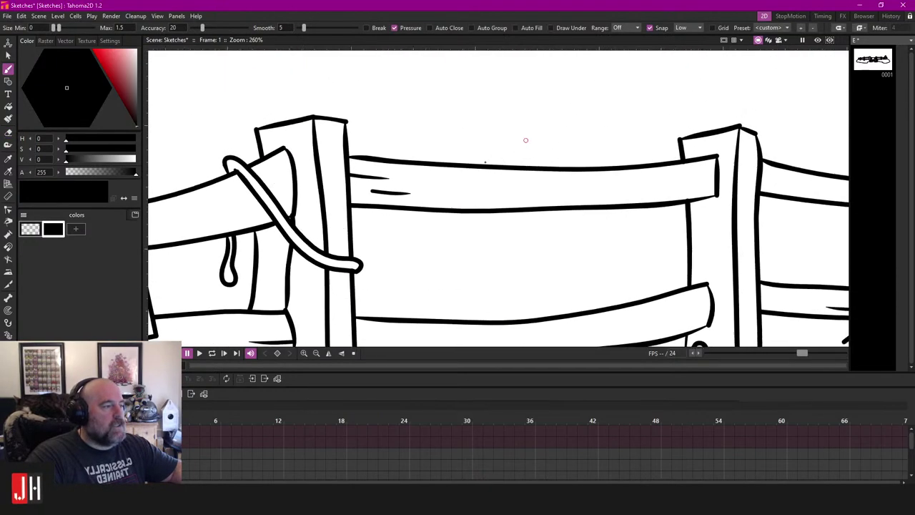
pyautogui.scroll(1, 526, 141)
pyautogui.moveTo(525, 141); pyautogui.dragTo(473, 163)
pyautogui.moveTo(405, 124); pyautogui.dragTo(584, 96)
pyautogui.moveTo(560, 137); pyautogui.dragTo(489, 183)
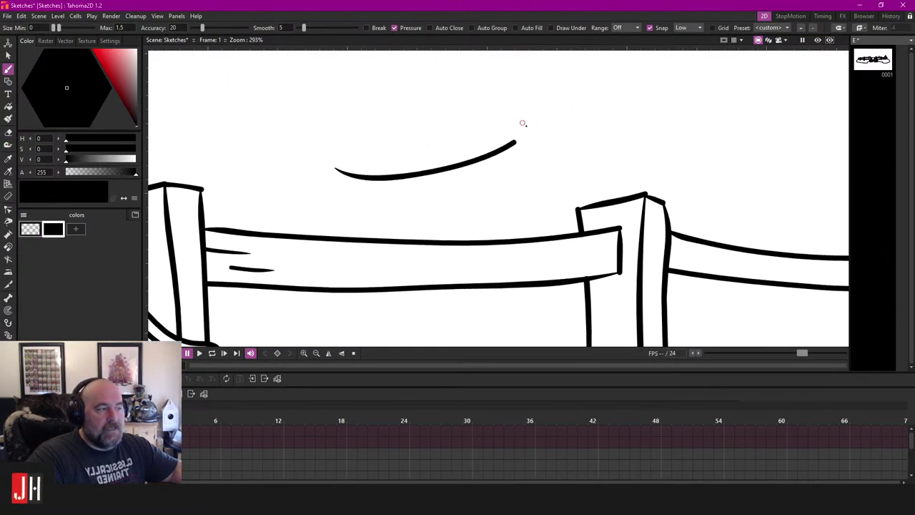
pyautogui.scroll(4, 512, 145)
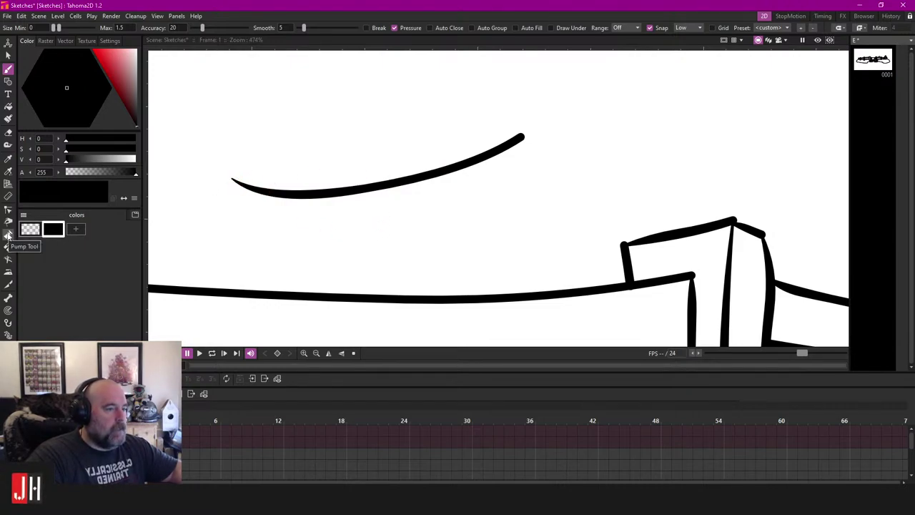
# Step: Thin the curved test line with the Pump tool, and delete the line
pyautogui.click(7, 235)
pyautogui.moveTo(517, 122); pyautogui.dragTo(531, 135)
pyautogui.moveTo(441, 168); pyautogui.dragTo(447, 169)
pyautogui.moveTo(526, 136); pyautogui.dragTo(532, 137)
pyautogui.press('s')
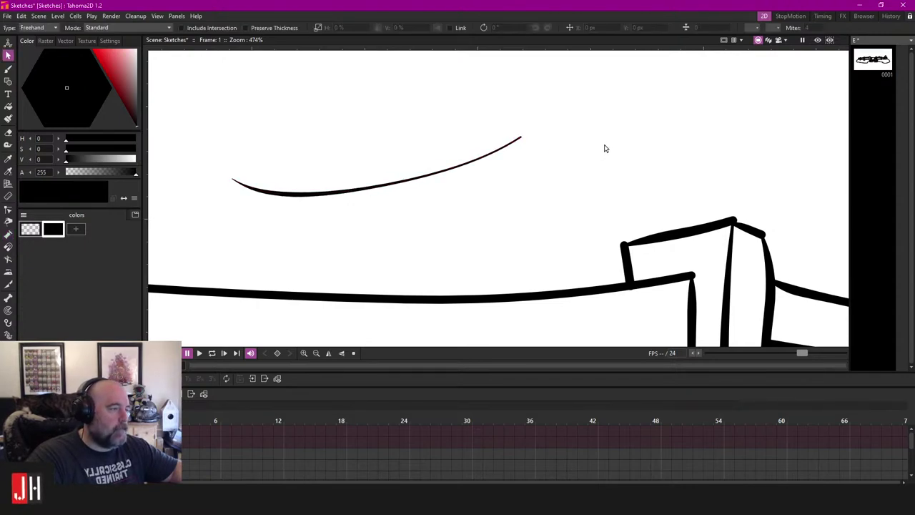
pyautogui.moveTo(603, 143)
pyautogui.mouseDown()
pyautogui.moveTo(551, 109)
pyautogui.moveTo(273, 143)
pyautogui.moveTo(250, 202)
pyautogui.moveTo(541, 120)
pyautogui.mouseUp()
pyautogui.press('Delete')
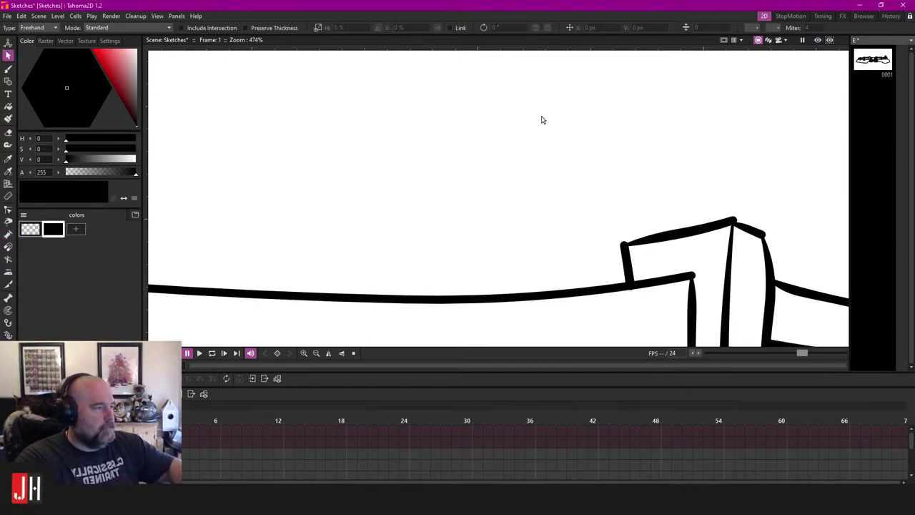
# Step: Examine the fence drawing against the house behind it and check both fence sections and the ground for missing details
pyautogui.scroll(-10, 474, 172)
pyautogui.press('b')
pyautogui.scroll(2, 445, 191)
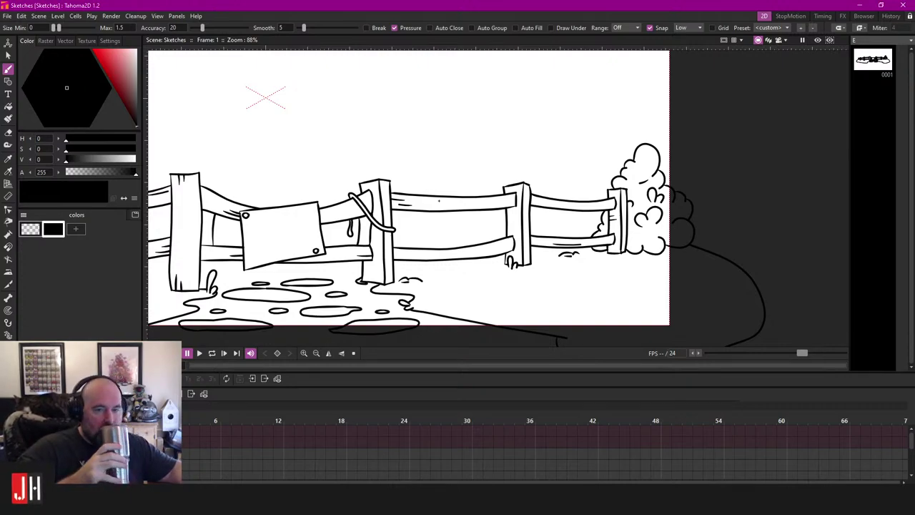
pyautogui.scroll(-8, 380, 216)
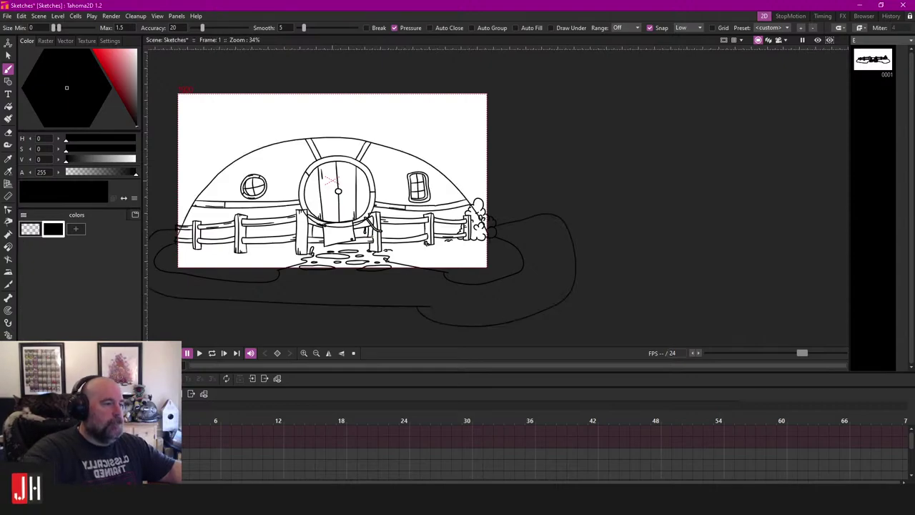
pyautogui.scroll(7, 298, 232)
pyautogui.scroll(-5, 438, 229)
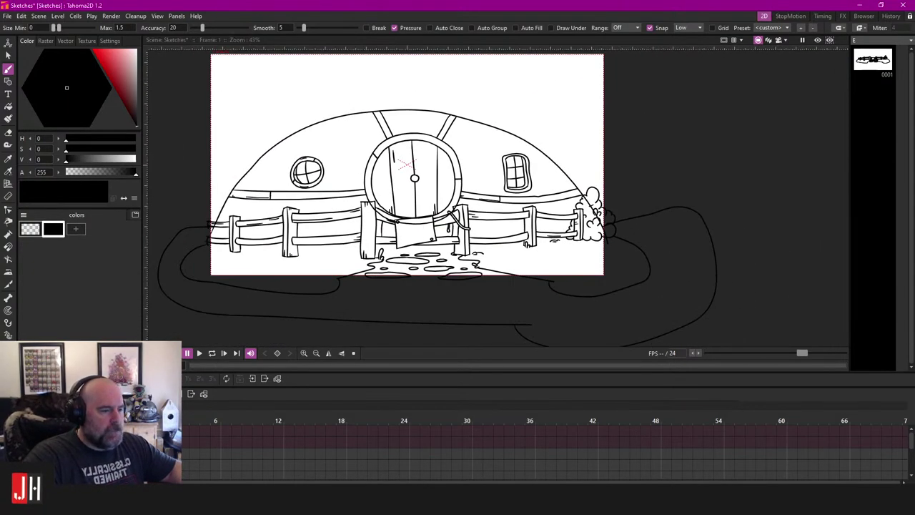
pyautogui.scroll(3, 422, 255)
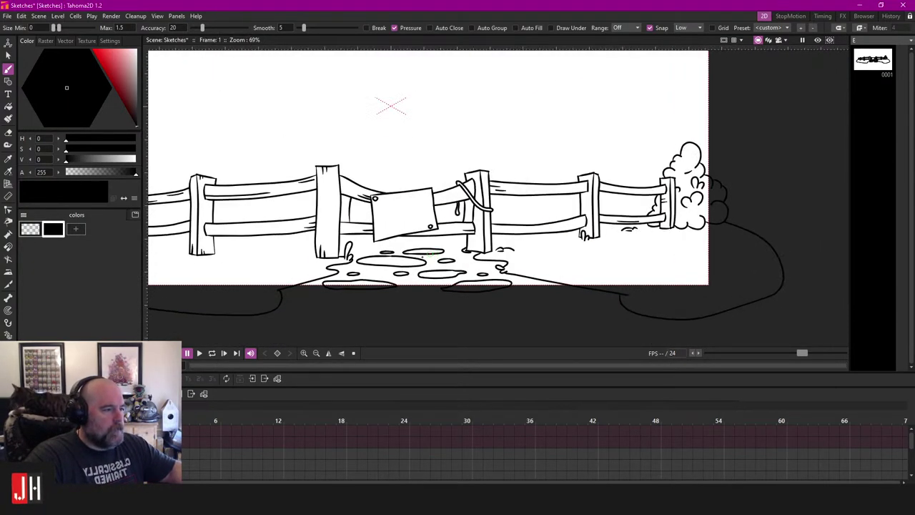
pyautogui.scroll(-1, 345, 257)
pyautogui.moveTo(344, 258); pyautogui.dragTo(449, 251)
pyautogui.scroll(6, 448, 249)
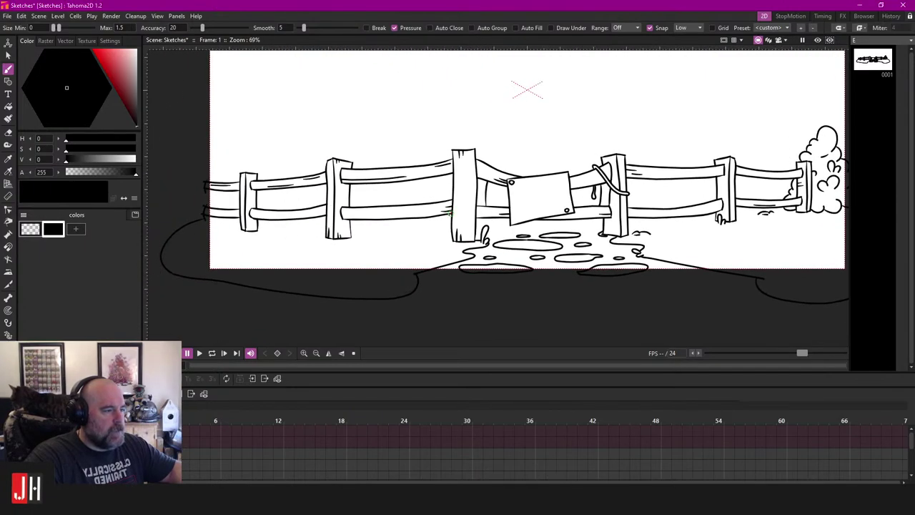
pyautogui.scroll(-5, 336, 236)
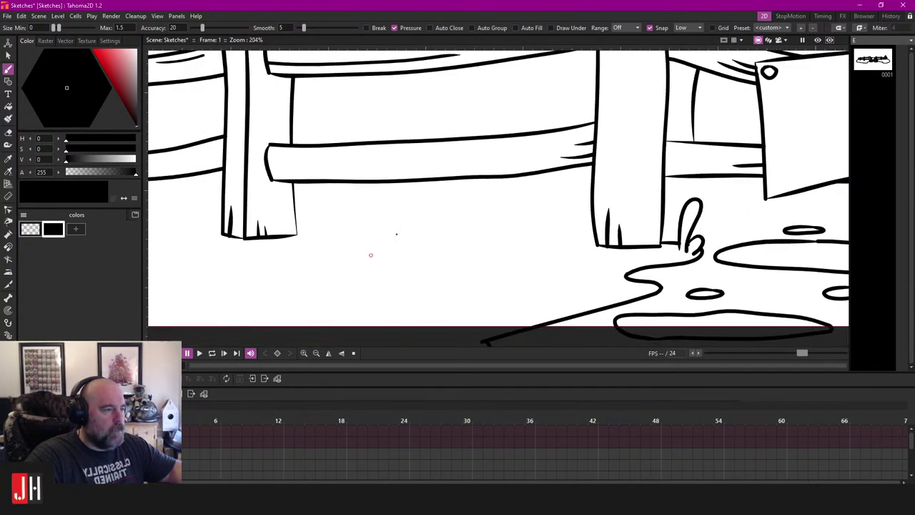
pyautogui.scroll(5, 361, 221)
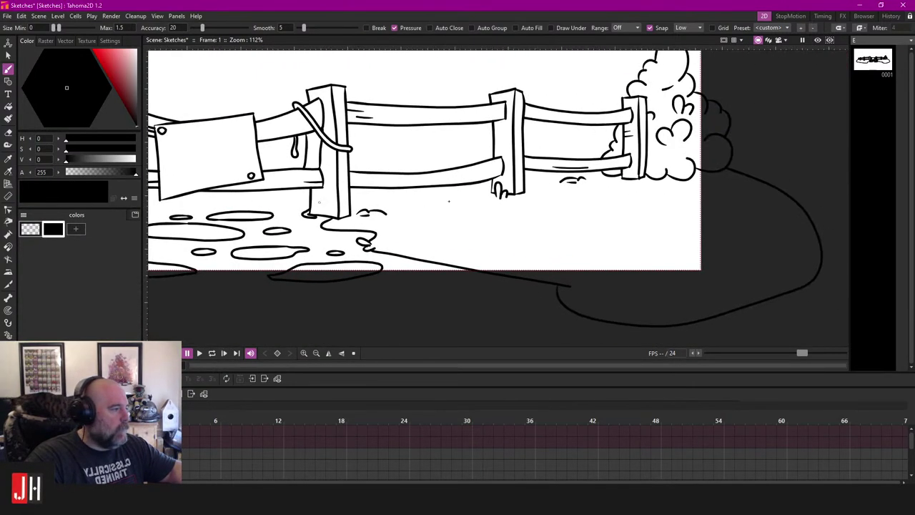
# Step: Try a small curved grass tuft on the ground below the lower rail beyond the roped gate post, and undo it
pyautogui.scroll(2, 451, 214)
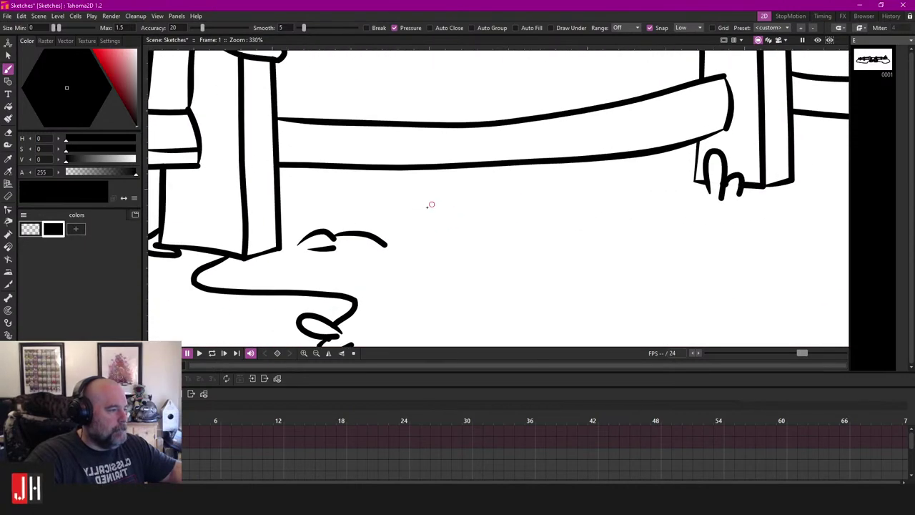
pyautogui.moveTo(490, 198); pyautogui.dragTo(521, 199)
pyautogui.scroll(4, 551, 201)
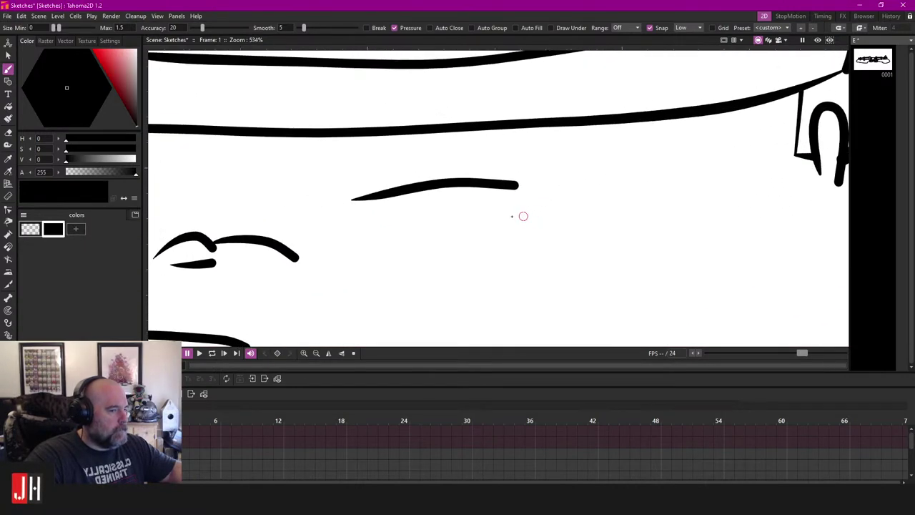
pyautogui.hotkey('ctrl', 'z')
pyautogui.moveTo(497, 199); pyautogui.dragTo(593, 204)
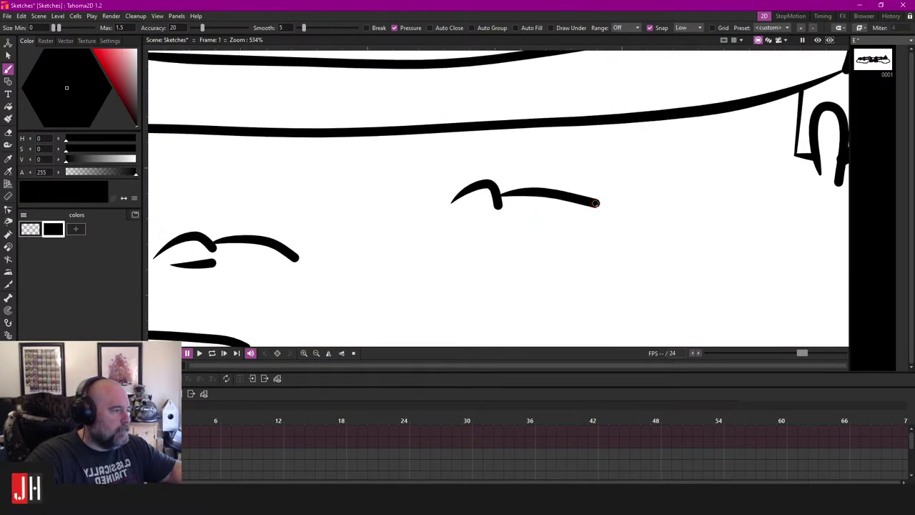
pyautogui.scroll(-5, 634, 237)
pyautogui.moveTo(616, 237); pyautogui.dragTo(515, 220)
pyautogui.scroll(1, 522, 219)
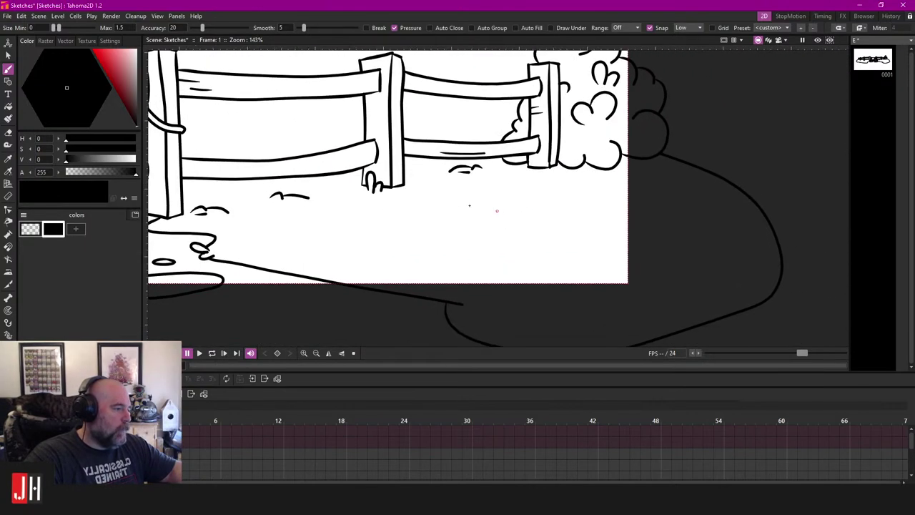
pyautogui.moveTo(330, 208); pyautogui.dragTo(506, 205)
pyautogui.hotkey('ctrl', 'z')
pyautogui.hotkey('ctrl', 'z')
# Step: Show the hooded character with flaming hands instead of the fence and examine its line work
pyautogui.scroll(-4, 458, 200)
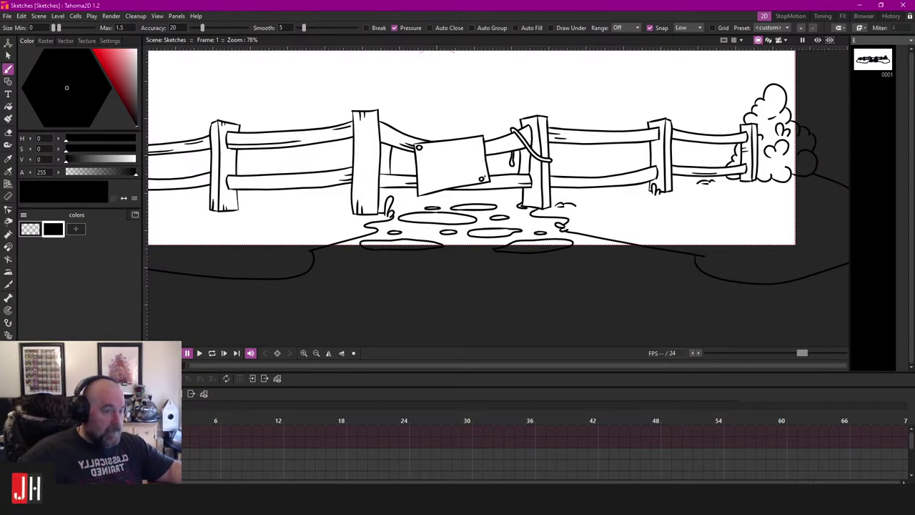
pyautogui.scroll(-3, 481, 179)
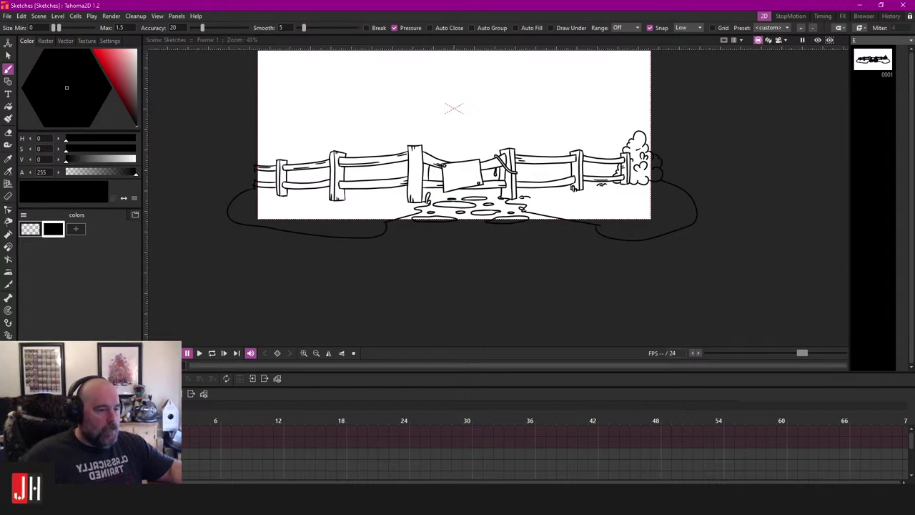
pyautogui.press('Delete')
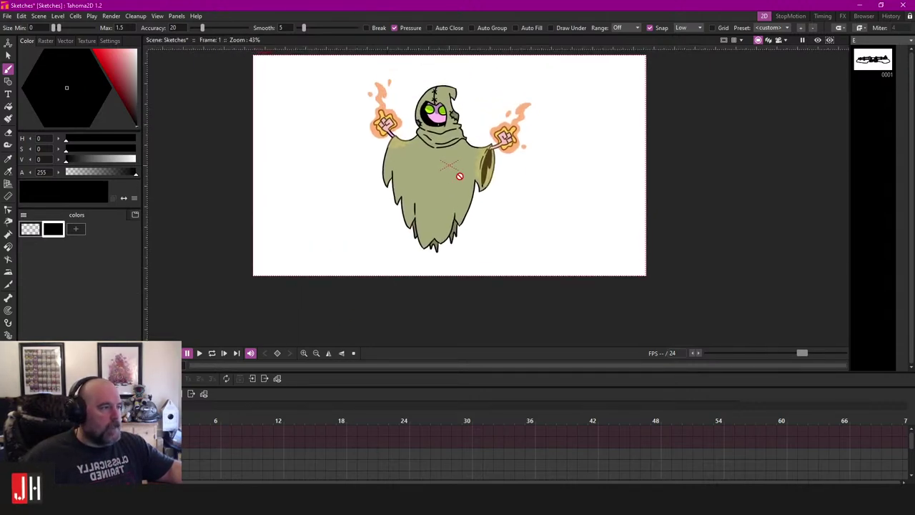
pyautogui.scroll(5, 582, 199)
pyautogui.scroll(-3, 581, 199)
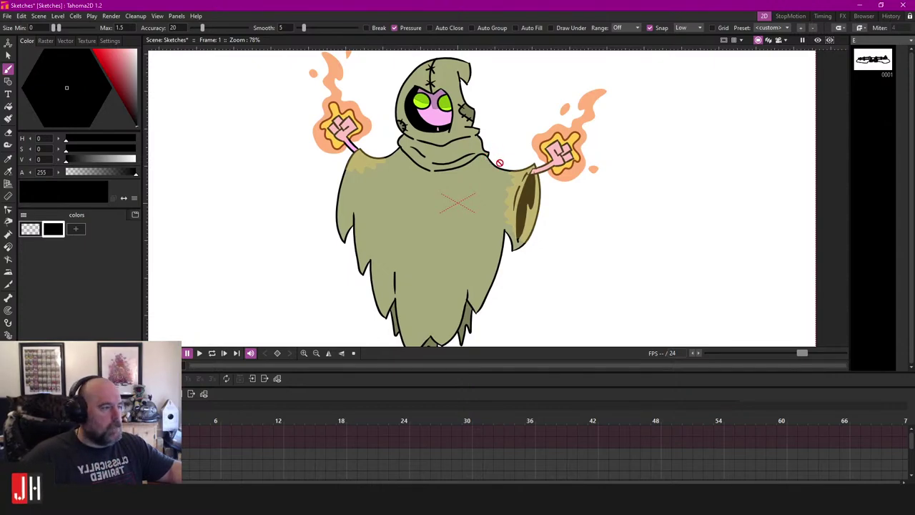
pyautogui.scroll(-1, 499, 163)
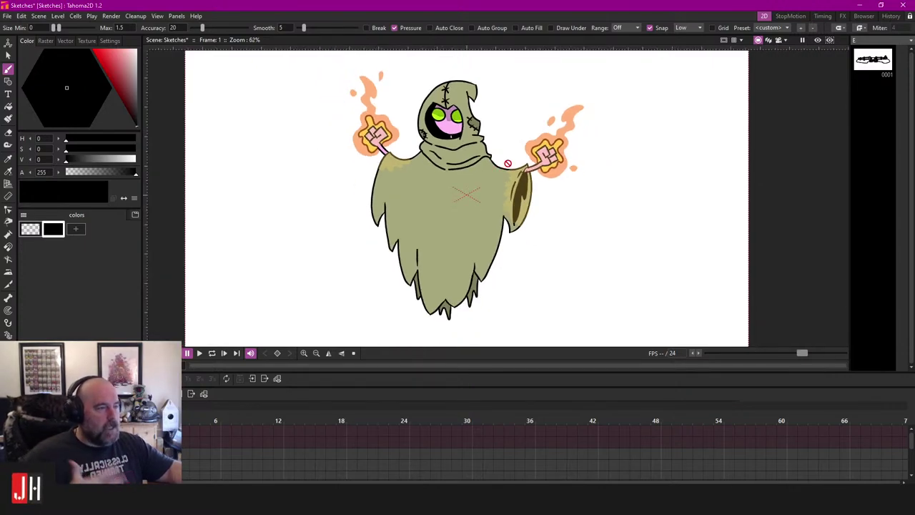
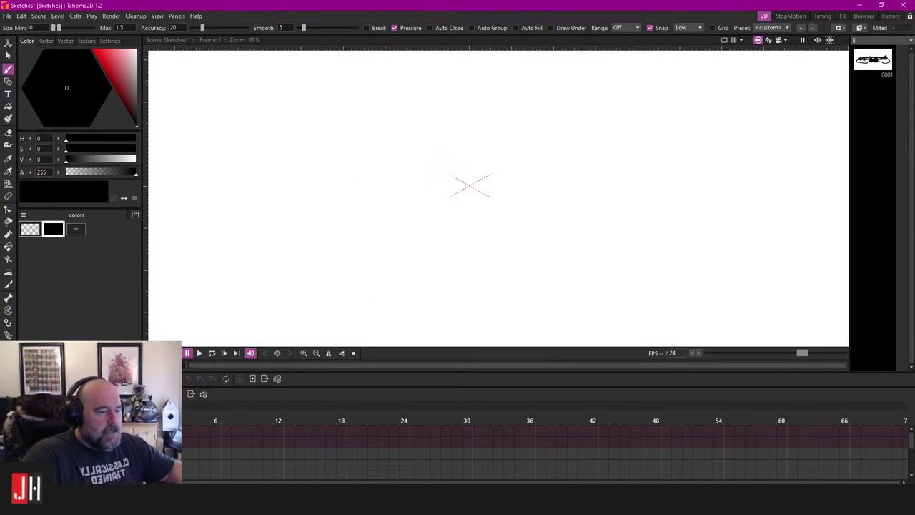
# Step: Show the sketch of the spiked monster and the bearded Viking and examine both characters
pyautogui.scroll(-2, 545, 452)
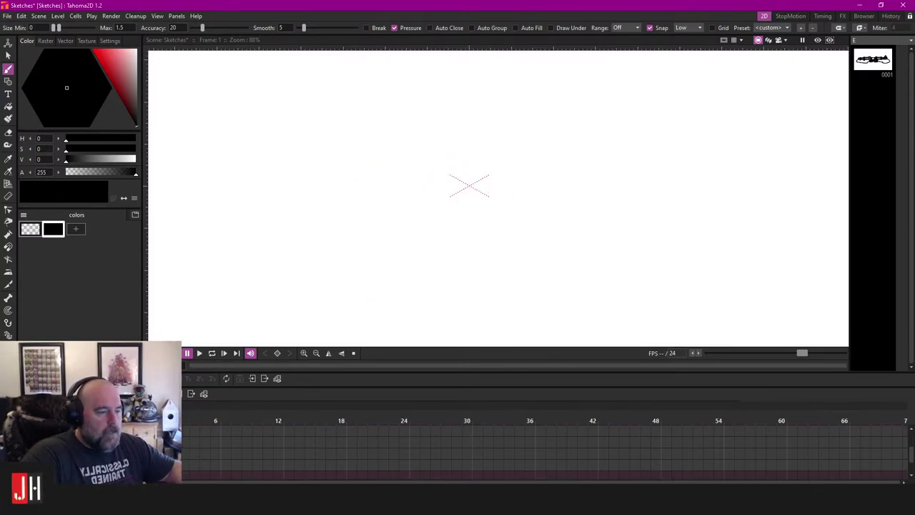
pyautogui.scroll(-3, 358, 200)
pyautogui.moveTo(402, 213); pyautogui.dragTo(438, 198)
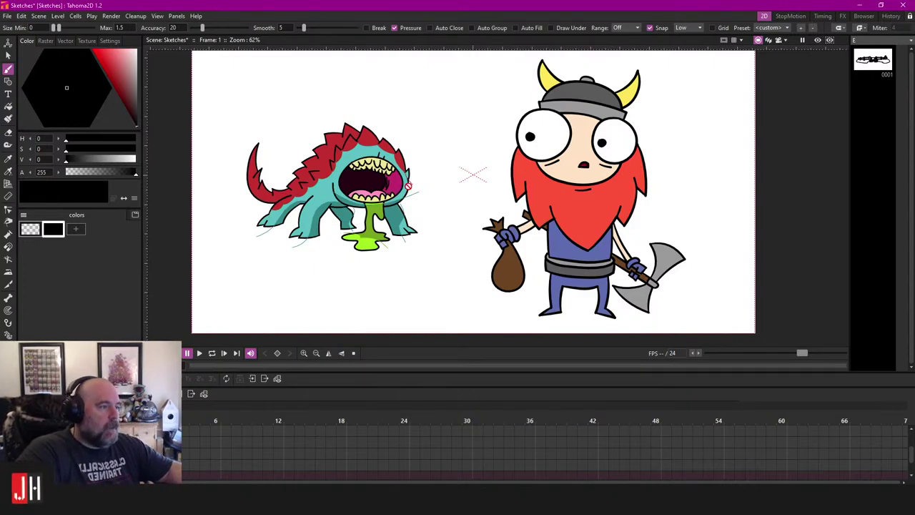
pyautogui.scroll(2, 388, 191)
pyautogui.scroll(1, 388, 190)
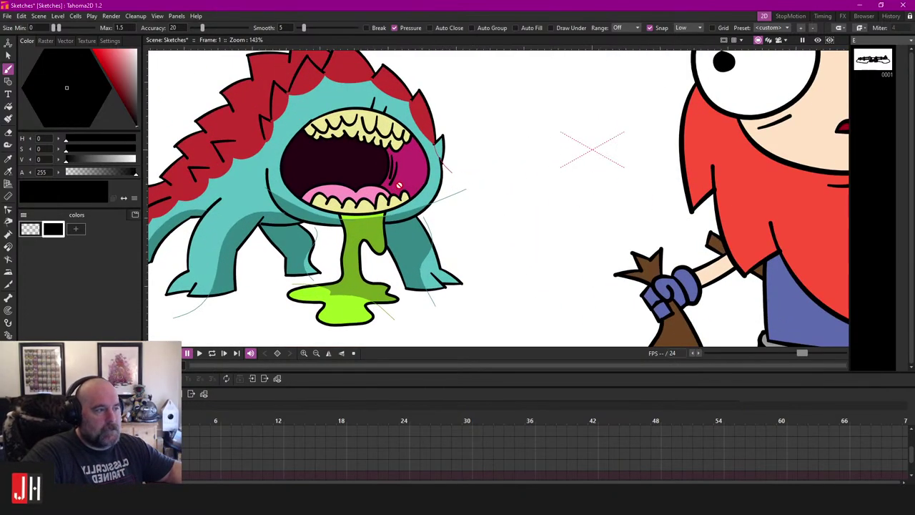
pyautogui.scroll(-3, 393, 179)
pyautogui.moveTo(400, 152); pyautogui.dragTo(449, 138)
pyautogui.scroll(1, 429, 152)
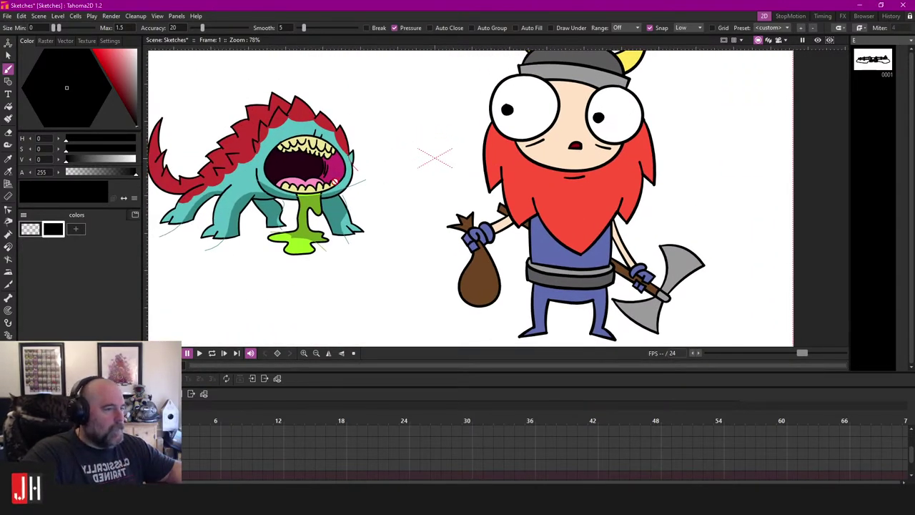
# Step: Show the fence drawing again and examine the ground between the roped gate post and the next post
pyautogui.scroll(2, 545, 452)
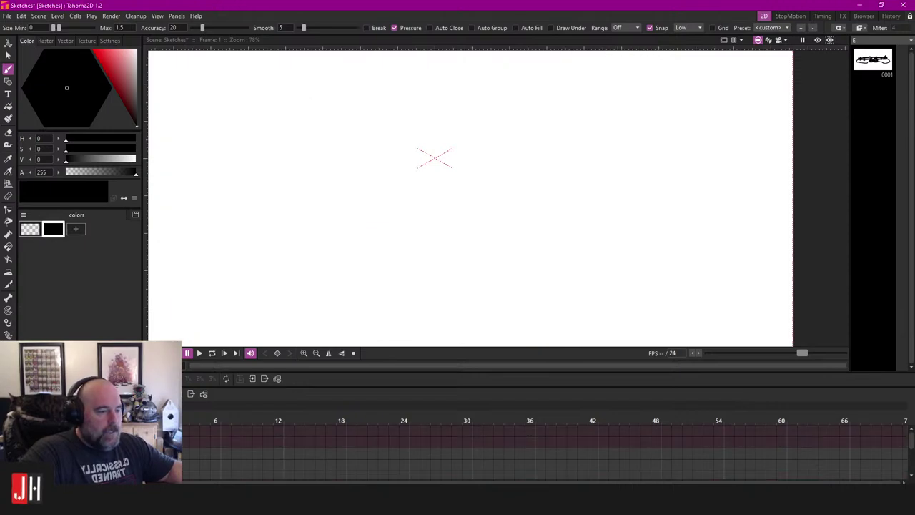
pyautogui.scroll(-3, 451, 237)
pyautogui.moveTo(451, 236); pyautogui.dragTo(435, 177)
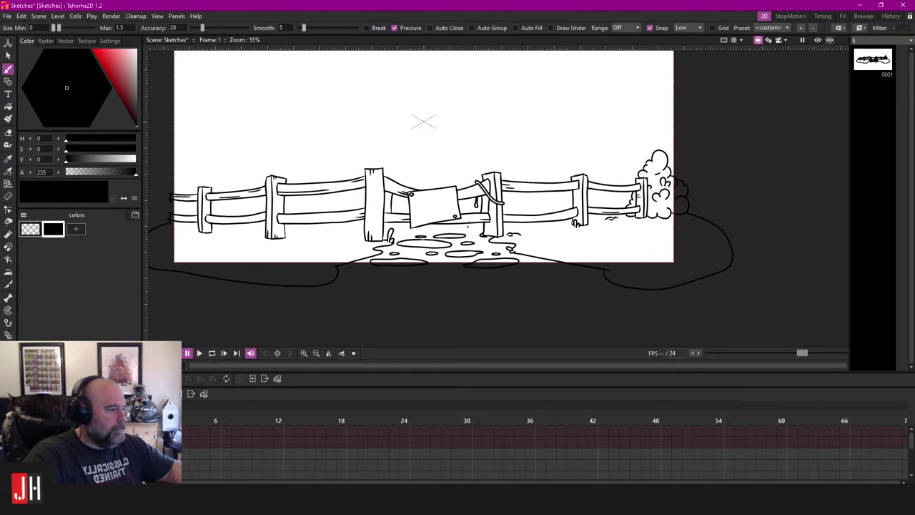
pyautogui.scroll(9, 594, 235)
pyautogui.moveTo(436, 231); pyautogui.dragTo(473, 216)
pyautogui.scroll(4, 473, 216)
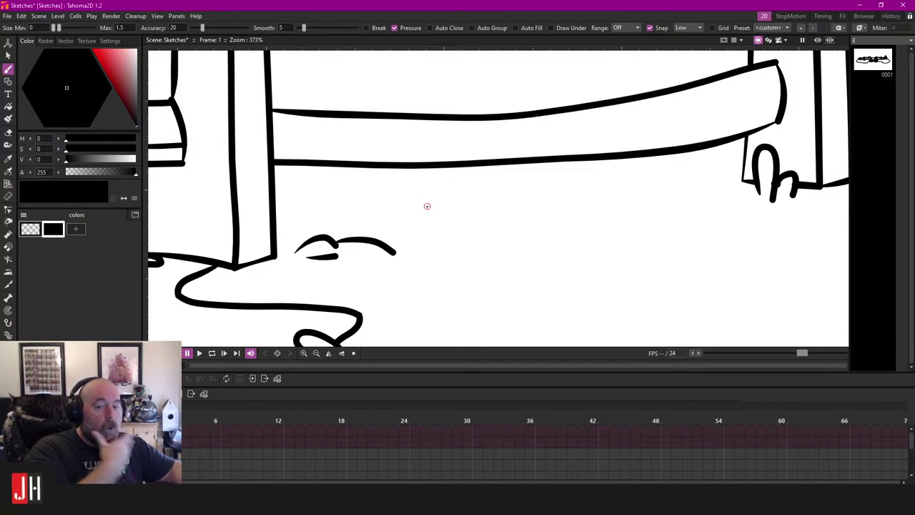
pyautogui.scroll(-8, 427, 205)
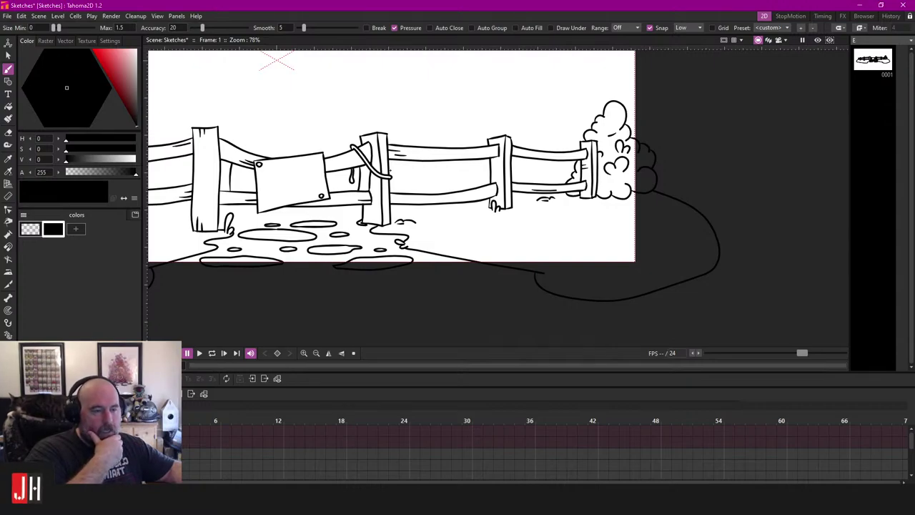
pyautogui.scroll(5, 426, 205)
pyautogui.scroll(2, 426, 225)
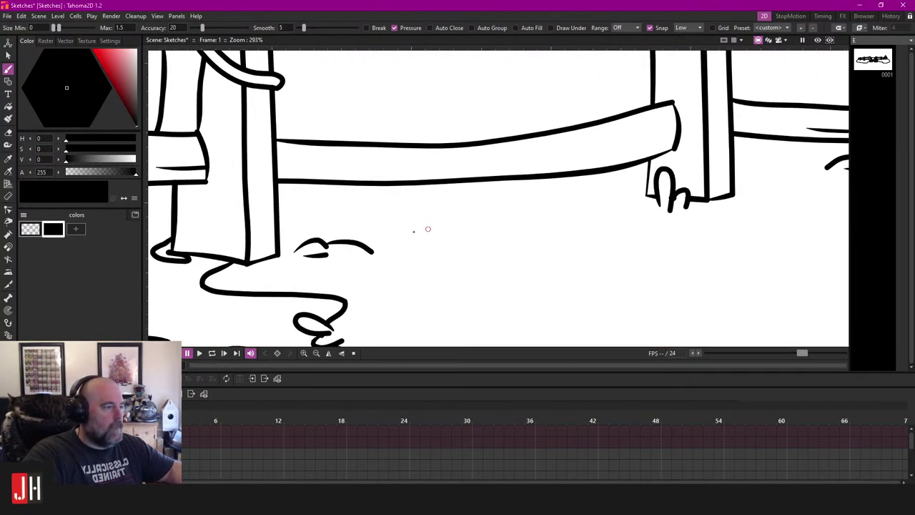
# Step: Draw a low curved grass tuft on the ground between the roped gate post and the next post, undoing the unwanted stroke
pyautogui.moveTo(395, 223); pyautogui.dragTo(588, 214)
pyautogui.hotkey('ctrl', 'z')
pyautogui.scroll(2, 528, 228)
pyautogui.scroll(-10, 571, 250)
pyautogui.scroll(10, 501, 219)
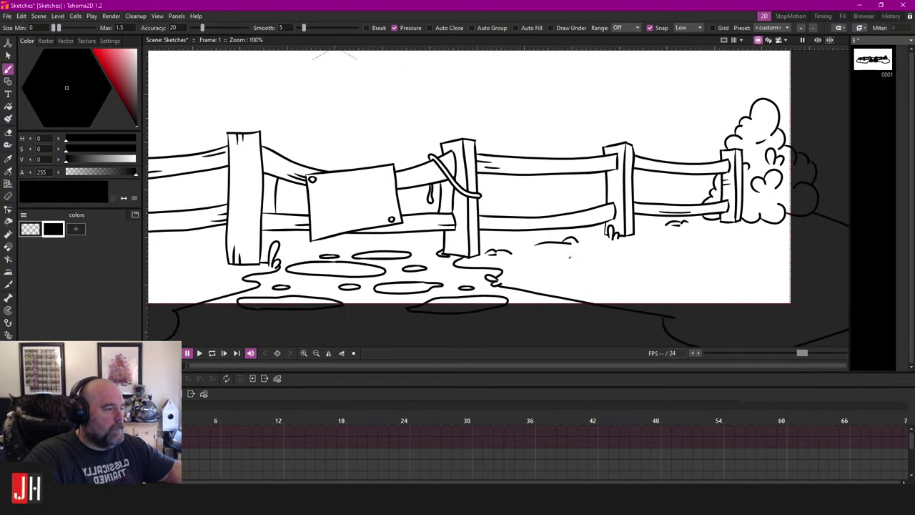
# Step: Draw a small curved grass tuft on the ground below the lower rail between the two leftmost fence posts, undoing the surplus stroke
pyautogui.moveTo(379, 210); pyautogui.dragTo(597, 217)
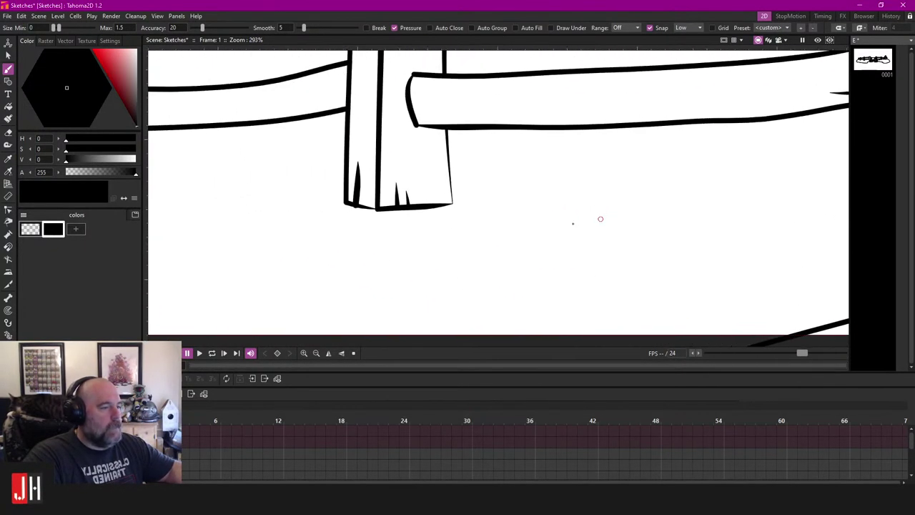
pyautogui.moveTo(322, 209); pyautogui.dragTo(572, 201)
pyautogui.moveTo(504, 193)
pyautogui.mouseDown()
pyautogui.moveTo(373, 184)
pyautogui.moveTo(466, 193)
pyautogui.mouseUp()
pyautogui.hotkey('ctrl', 'z')
pyautogui.scroll(-6, 466, 191)
pyautogui.scroll(3, 471, 207)
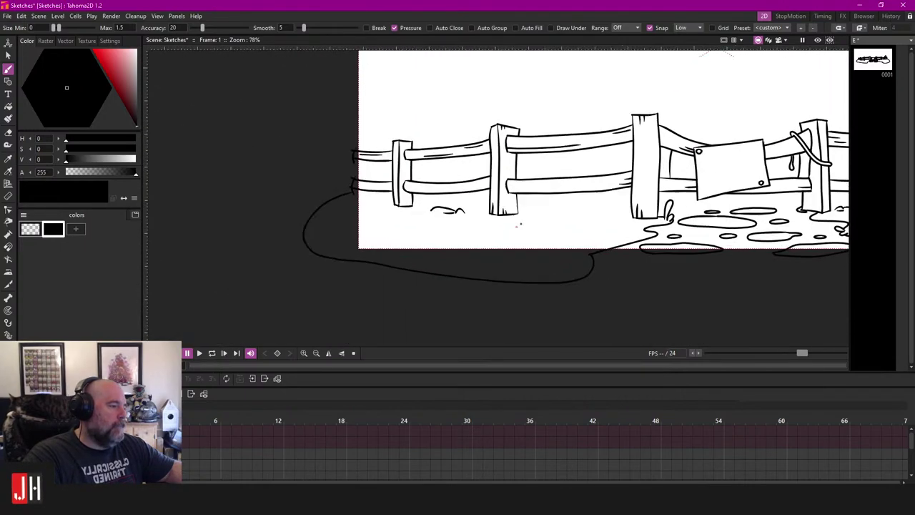
# Step: Try a grass stroke beside the base of the second fence post from the left, and undo it
pyautogui.scroll(1, 471, 208)
pyautogui.scroll(2, 472, 208)
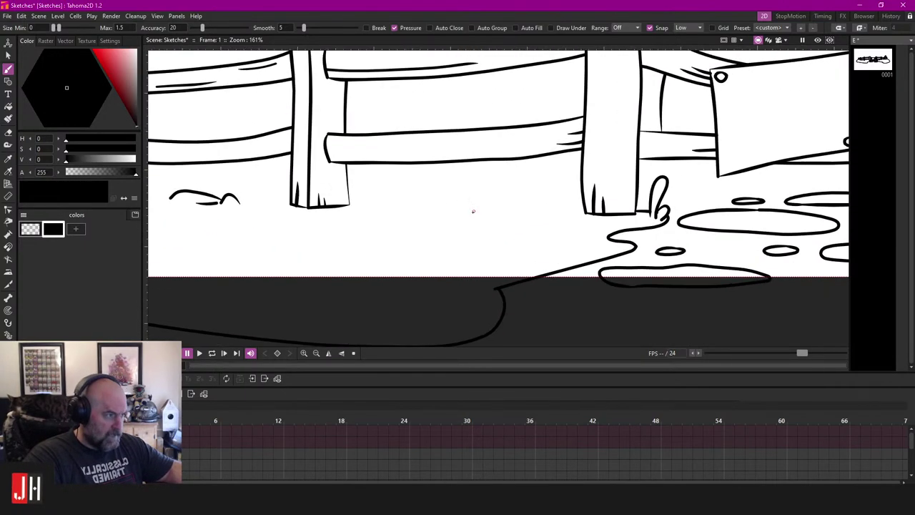
pyautogui.scroll(4, 340, 197)
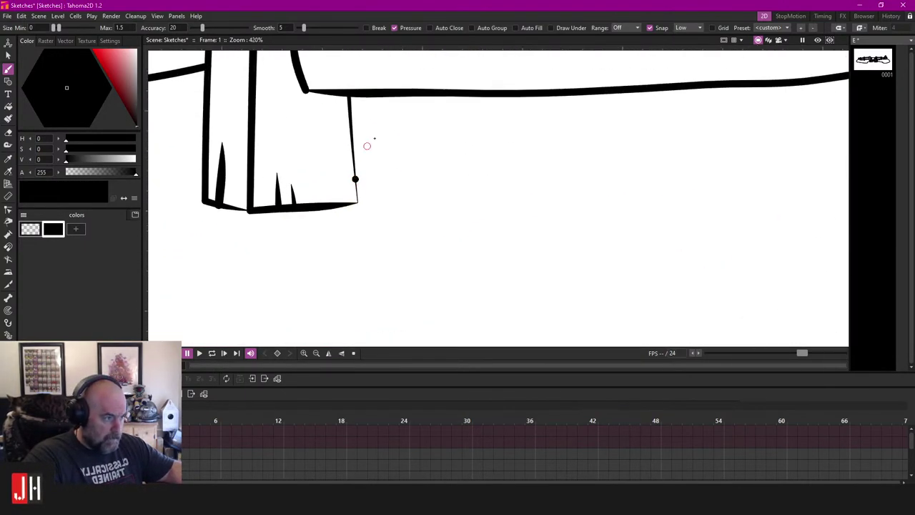
pyautogui.moveTo(357, 171)
pyautogui.mouseDown()
pyautogui.moveTo(377, 206)
pyautogui.moveTo(661, 213)
pyautogui.mouseUp()
pyautogui.hotkey('ctrl', 'z')
# Step: Draw a small rounded grass tuft against the outer side of the leftmost fence post's base
pyautogui.scroll(1, 629, 221)
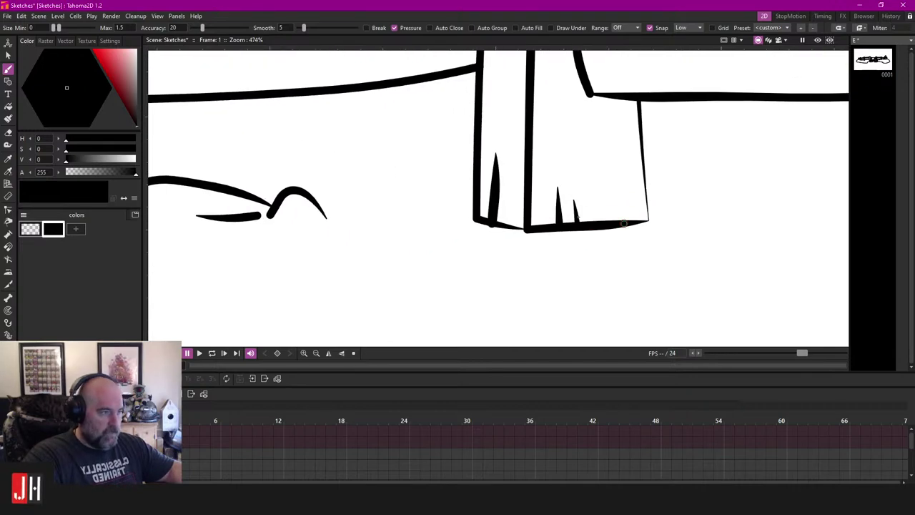
pyautogui.scroll(-6, 407, 207)
pyautogui.moveTo(318, 174); pyautogui.dragTo(604, 184)
pyautogui.scroll(4, 600, 183)
pyautogui.scroll(2, 346, 186)
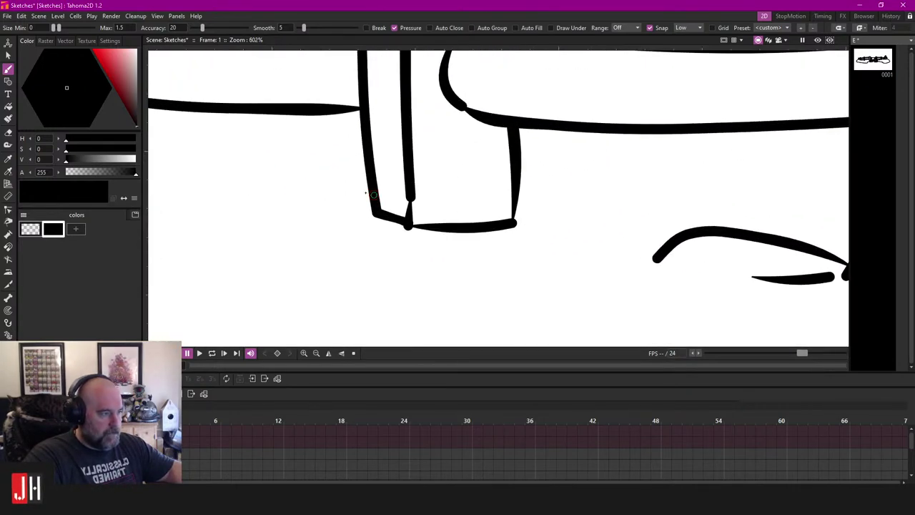
pyautogui.moveTo(343, 144)
pyautogui.mouseDown()
pyautogui.moveTo(308, 181)
pyautogui.moveTo(352, 217)
pyautogui.mouseUp()
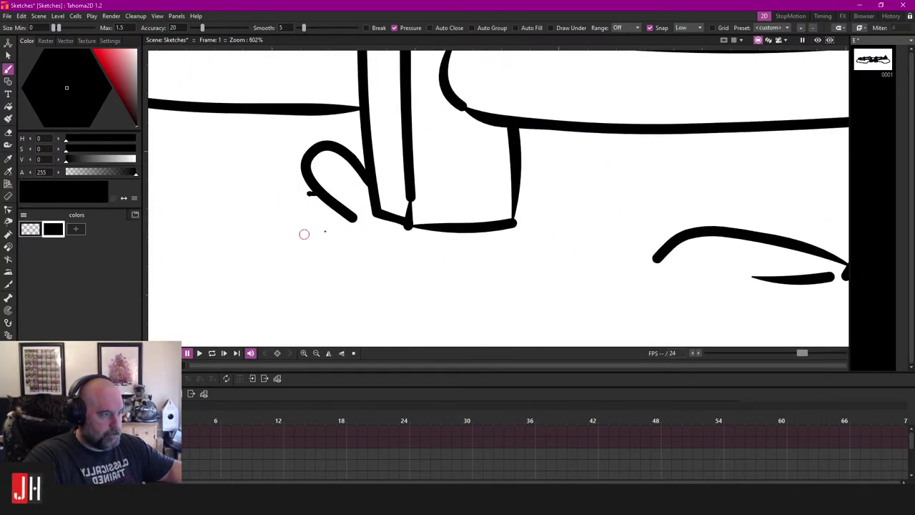
pyautogui.scroll(-10, 305, 233)
pyautogui.scroll(3, 405, 216)
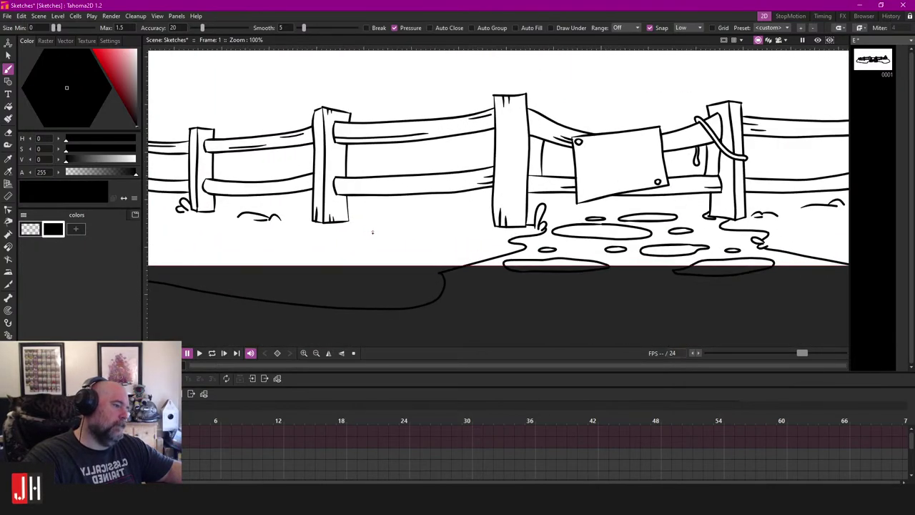
# Step: Draw wood-grain strokes on the gate's upper rail between the sign and the rope, and erase the parts overlapping the sign
pyautogui.moveTo(513, 196); pyautogui.dragTo(205, 207)
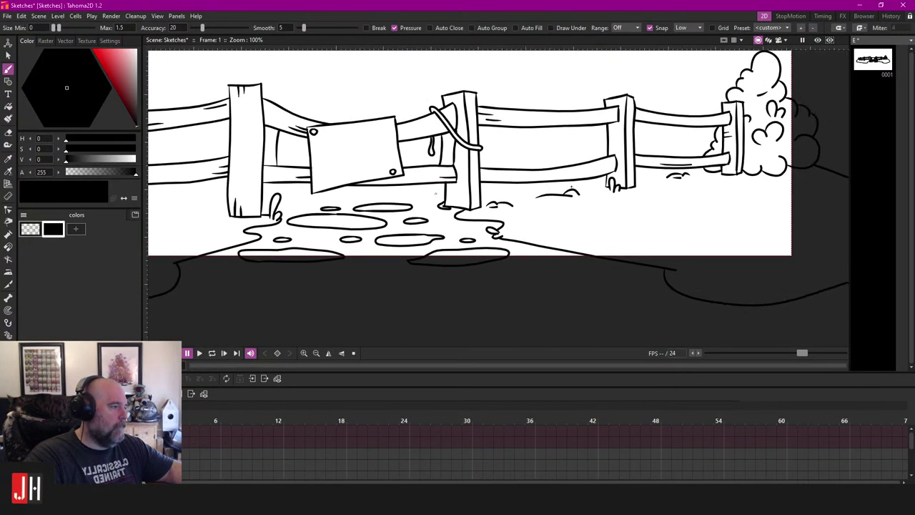
pyautogui.scroll(1, 501, 183)
pyautogui.moveTo(557, 176)
pyautogui.mouseDown()
pyautogui.moveTo(500, 182)
pyautogui.moveTo(731, 187)
pyautogui.mouseUp()
pyautogui.moveTo(512, 178); pyautogui.dragTo(558, 175)
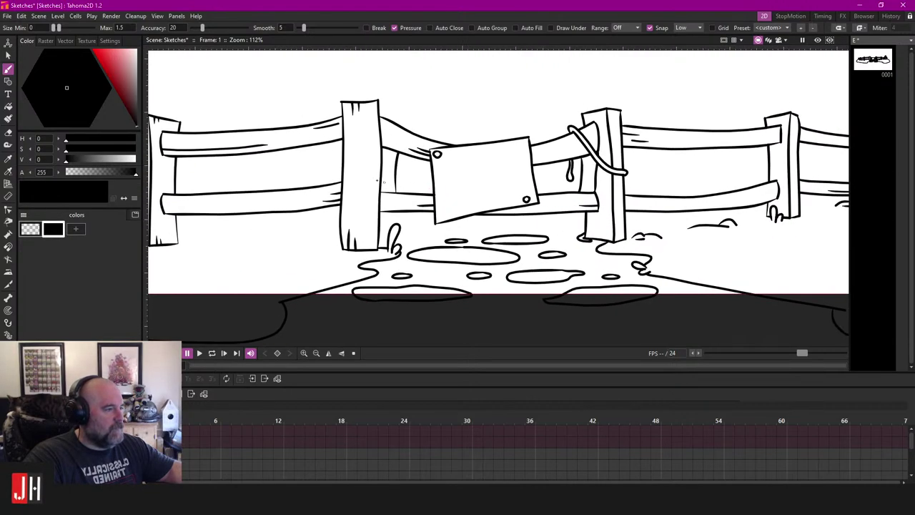
pyautogui.scroll(3, 443, 189)
pyautogui.scroll(-5, 458, 189)
pyautogui.scroll(4, 469, 191)
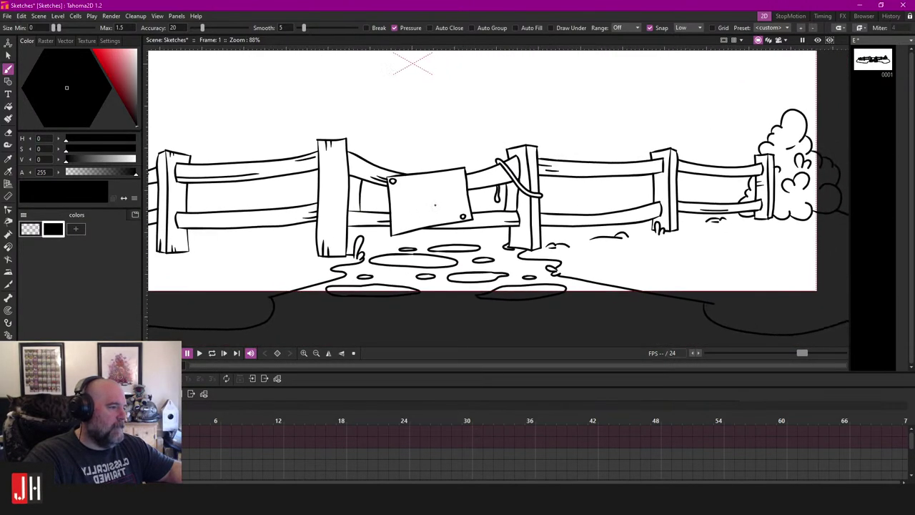
pyautogui.scroll(8, 464, 167)
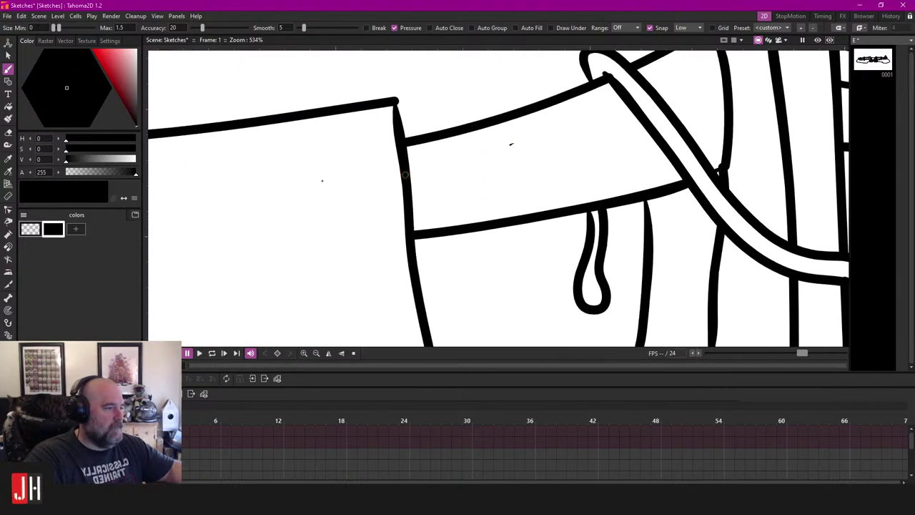
pyautogui.moveTo(512, 144); pyautogui.dragTo(313, 180)
pyautogui.press('e')
pyautogui.moveTo(366, 159); pyautogui.dragTo(372, 249)
pyautogui.scroll(-12, 372, 245)
pyautogui.moveTo(492, 257); pyautogui.dragTo(445, 234)
pyautogui.scroll(4, 446, 234)
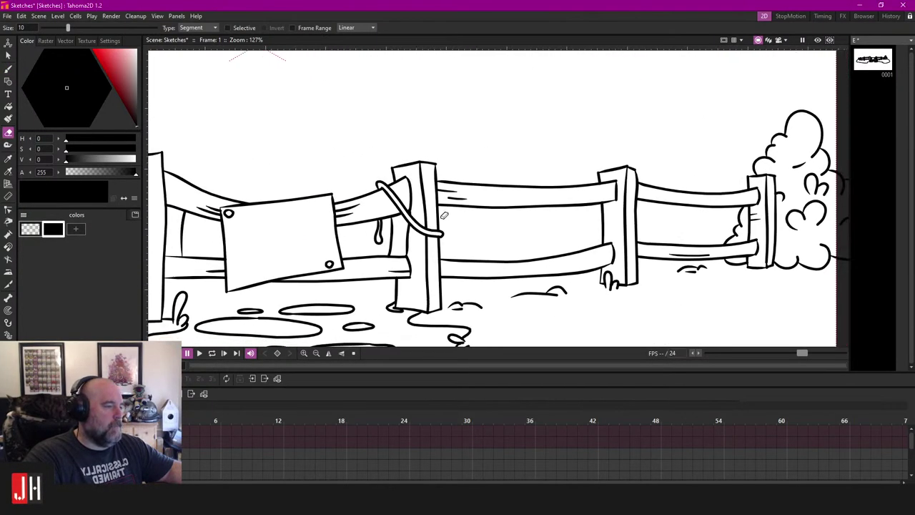
# Step: Draw a long wood-grain stroke across the lower edge of the upper rail in the section next to the bush
pyautogui.scroll(3, 461, 200)
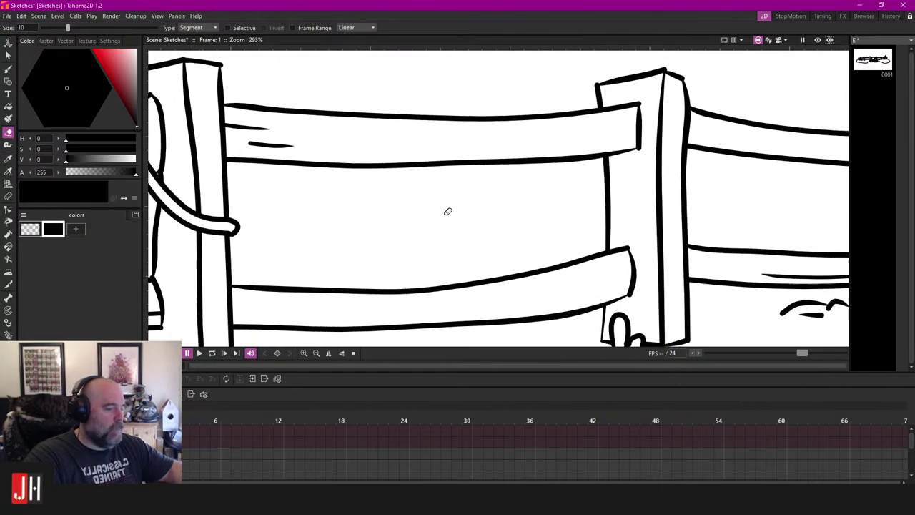
pyautogui.moveTo(448, 212); pyautogui.dragTo(392, 222)
pyautogui.press('b')
pyautogui.scroll(-1, 427, 213)
pyautogui.moveTo(619, 195); pyautogui.dragTo(468, 201)
pyautogui.scroll(5, 516, 191)
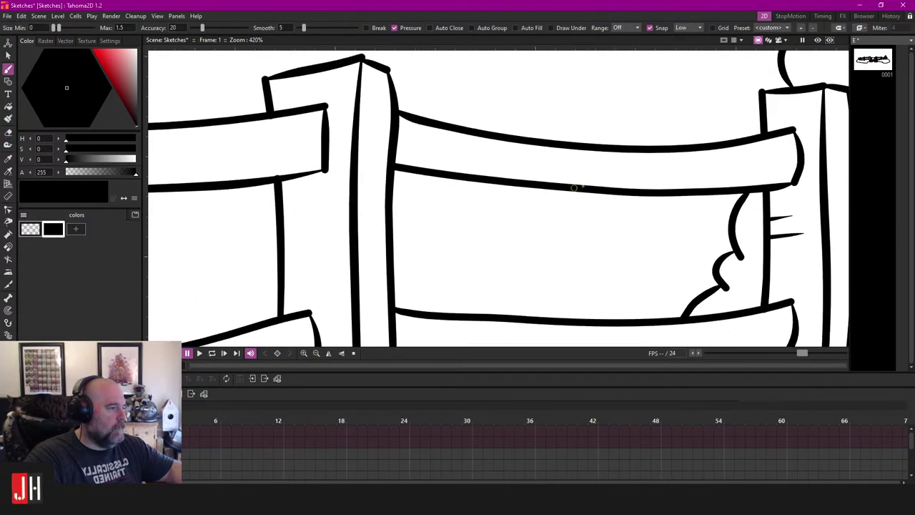
pyautogui.moveTo(621, 198); pyautogui.dragTo(471, 212)
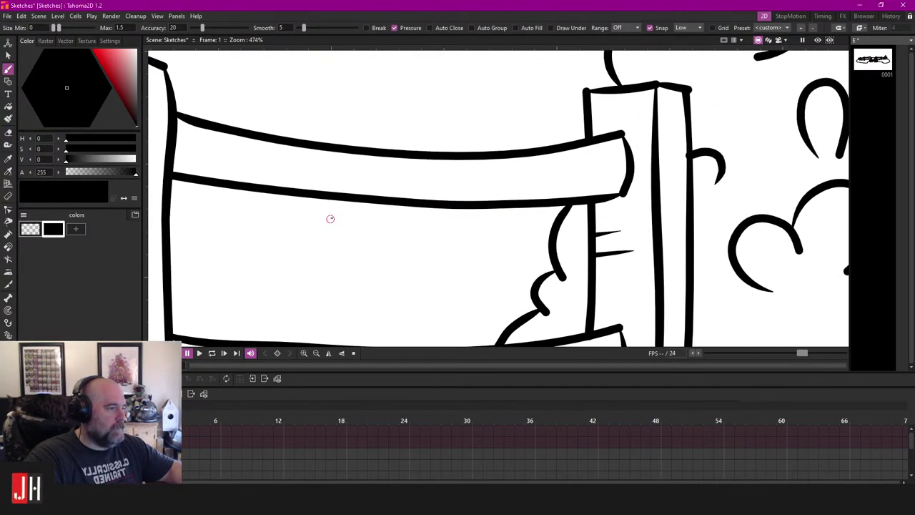
pyautogui.moveTo(523, 190); pyautogui.dragTo(292, 218)
# Step: Erase the part of the new grain stroke hanging below the upper rail and make the remaining stroke thinner
pyautogui.scroll(3, 451, 222)
pyautogui.press('e')
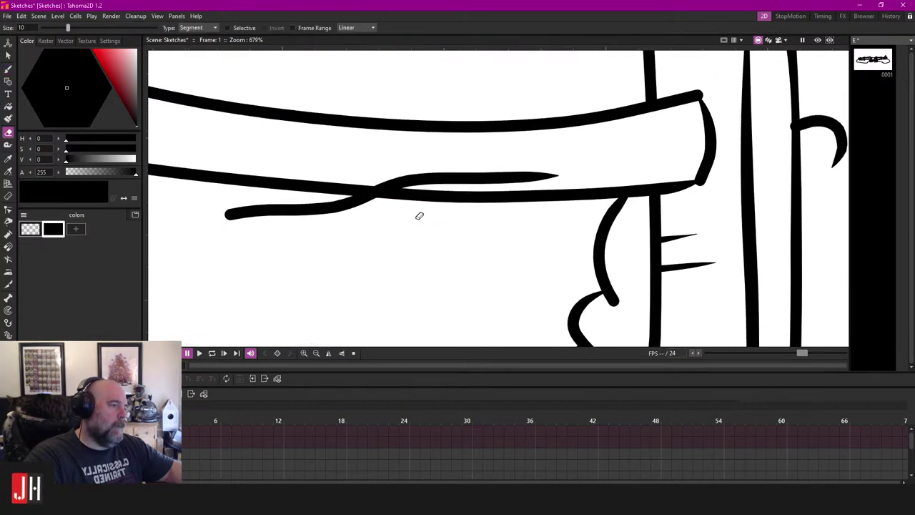
pyautogui.moveTo(409, 215); pyautogui.dragTo(149, 183)
pyautogui.press('s')
pyautogui.click(511, 180)
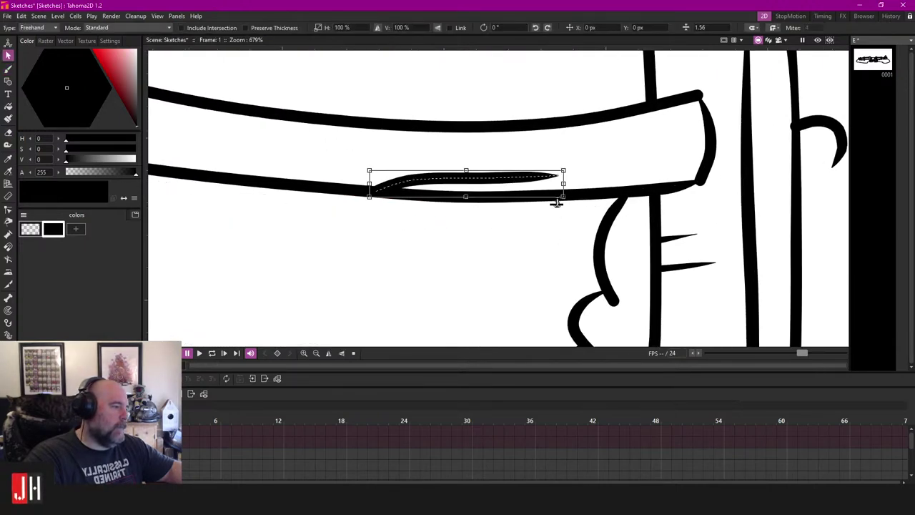
pyautogui.click(506, 107)
# Step: Draw a short wood-grain stroke on the same upper rail where it leaves the middle post, and erase the part crossing the post
pyautogui.scroll(-8, 508, 206)
pyautogui.scroll(-7, 517, 220)
pyautogui.scroll(3, 504, 247)
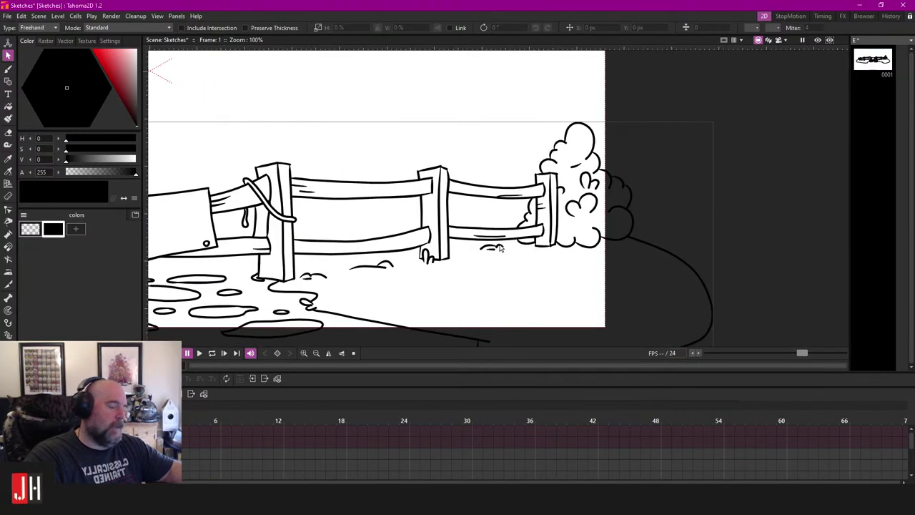
pyautogui.moveTo(501, 246); pyautogui.dragTo(532, 228)
pyautogui.press('b')
pyautogui.scroll(4, 505, 160)
pyautogui.scroll(6, 506, 178)
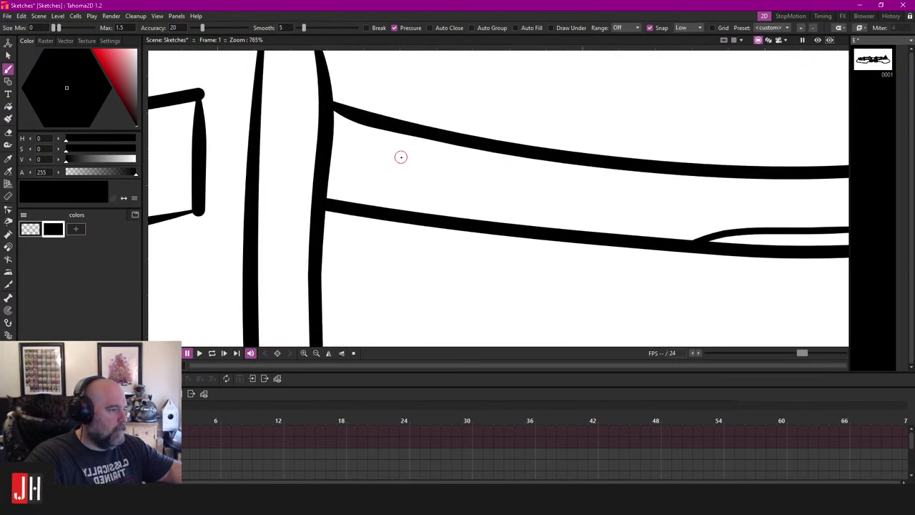
pyautogui.moveTo(400, 155); pyautogui.dragTo(276, 140)
pyautogui.press('e')
pyautogui.scroll(-5, 360, 206)
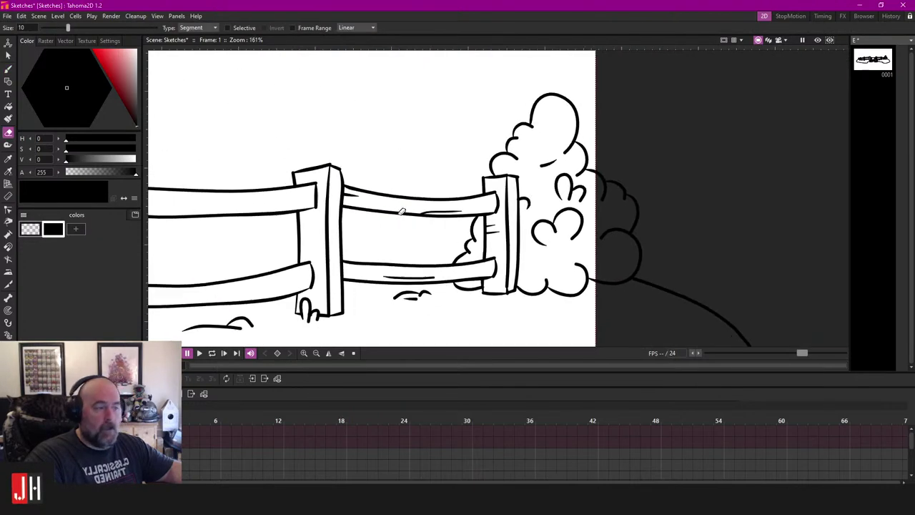
# Step: Draw a short upright crack stroke through the base line of the last fence post beside the bush
pyautogui.scroll(2, 435, 202)
pyautogui.press('b')
pyautogui.scroll(2, 434, 202)
pyautogui.scroll(-1, 452, 200)
pyautogui.scroll(3, 452, 200)
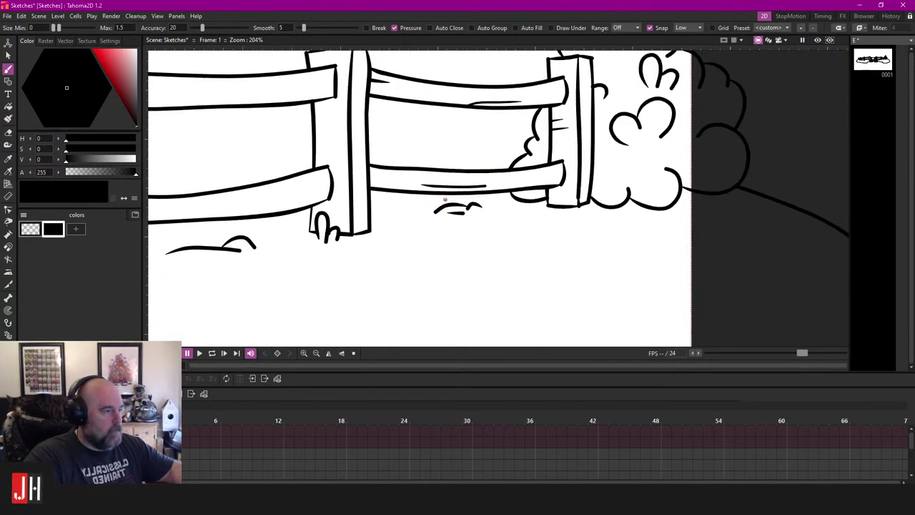
pyautogui.moveTo(447, 200); pyautogui.dragTo(488, 197)
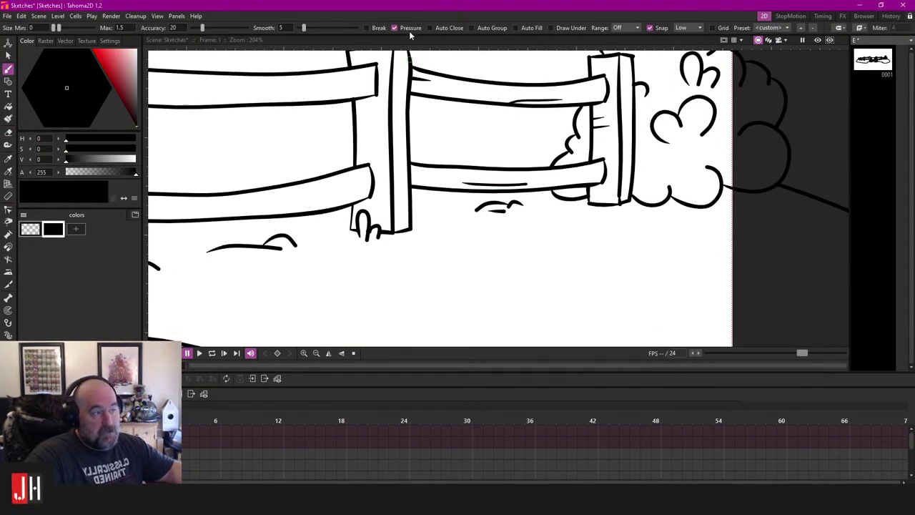
pyautogui.moveTo(425, 156); pyautogui.dragTo(389, 170)
pyautogui.scroll(8, 389, 170)
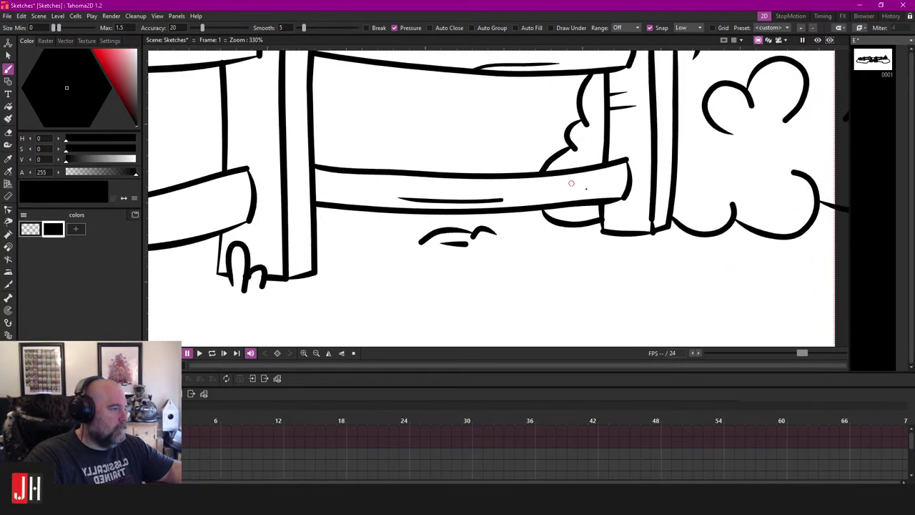
pyautogui.moveTo(543, 164); pyautogui.dragTo(524, 287)
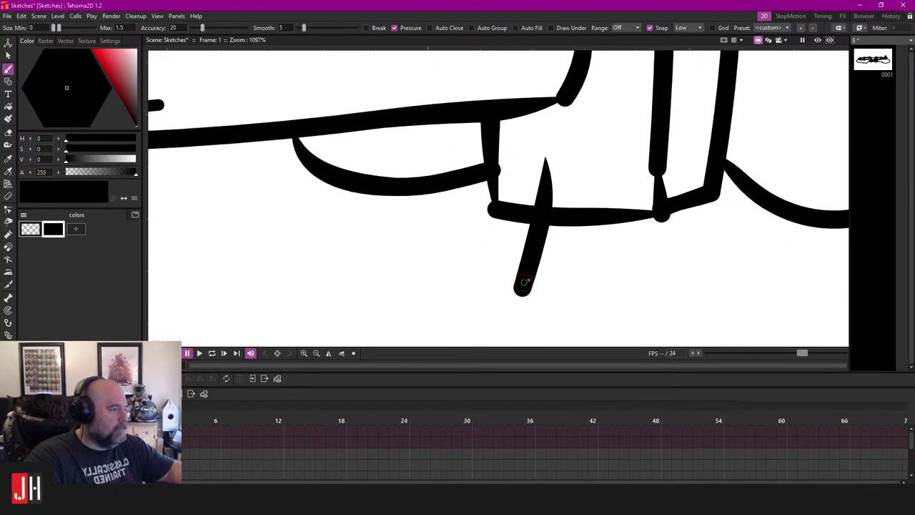
# Step: Try a curved stroke beside the crack at the last post's base, and undo it
pyautogui.moveTo(545, 173); pyautogui.dragTo(536, 270)
pyautogui.press('a')
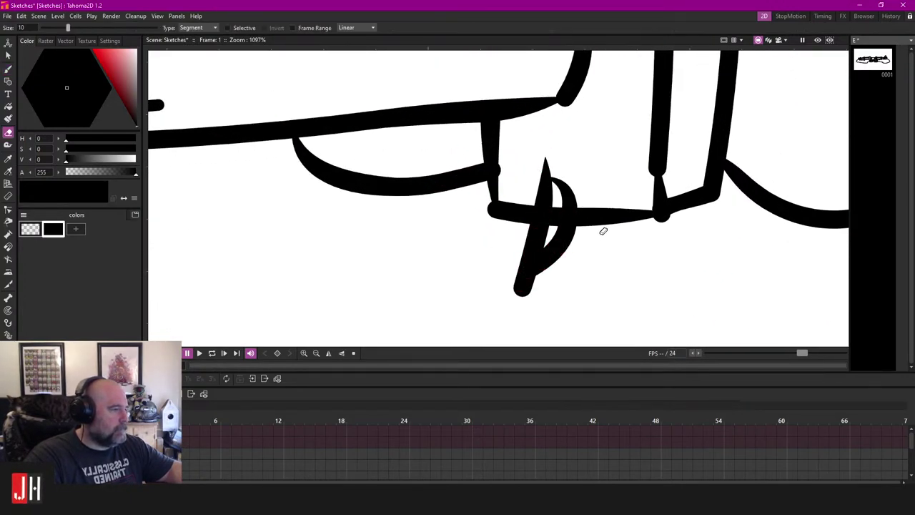
pyautogui.hotkey('ctrl', 'z')
# Step: Add a second, shorter crack stroke at the last post's base and make both crack strokes thinner
pyautogui.press('b')
pyautogui.moveTo(577, 180); pyautogui.dragTo(565, 257)
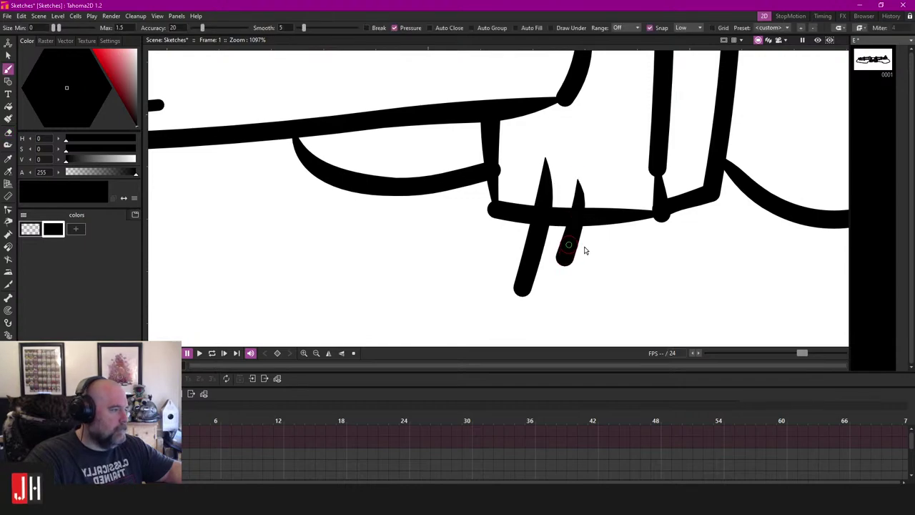
pyautogui.press('s')
pyautogui.click(572, 247)
pyautogui.keyDown('shift'); pyautogui.click(540, 247); pyautogui.keyUp('shift')
pyautogui.moveTo(580, 303); pyautogui.dragTo(576, 301)
# Step: Erase the parts of both crack strokes that extend below the last post's base line
pyautogui.press('a')
pyautogui.moveTo(588, 246); pyautogui.dragTo(500, 256)
pyautogui.scroll(-7, 513, 270)
pyautogui.scroll(-5, 520, 270)
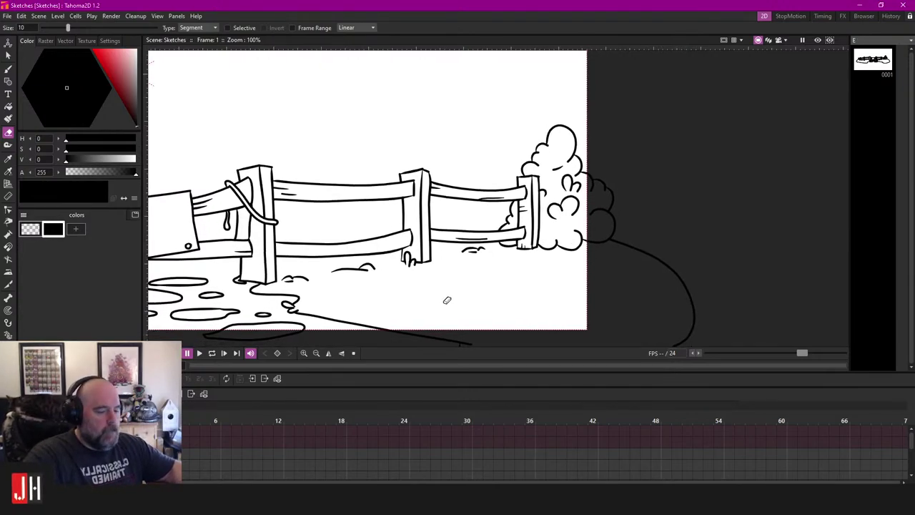
# Step: Draw a curved wood-grain stroke below the top edge of the lower rail beyond the roped gate post, and erase its overhang above the rail
pyautogui.press('b')
pyautogui.scroll(5, 388, 191)
pyautogui.scroll(4, 391, 188)
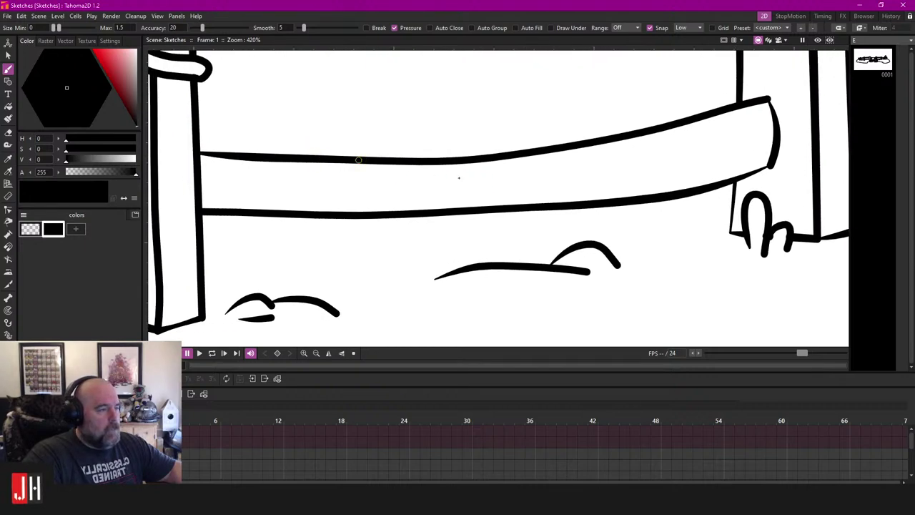
pyautogui.moveTo(526, 169); pyautogui.dragTo(298, 135)
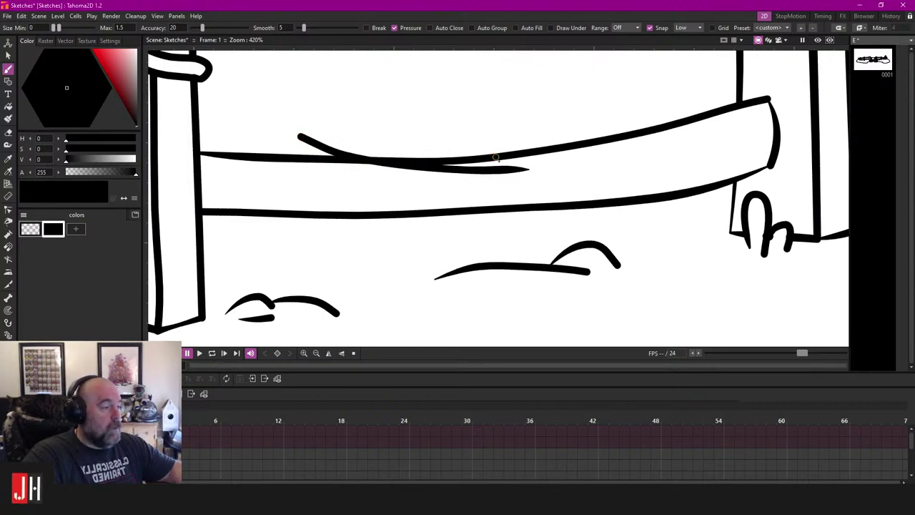
pyautogui.hotkey('ctrl', 'z')
pyautogui.moveTo(515, 169)
pyautogui.mouseDown()
pyautogui.moveTo(417, 173)
pyautogui.moveTo(328, 159)
pyautogui.moveTo(258, 123)
pyautogui.mouseUp()
pyautogui.press('e')
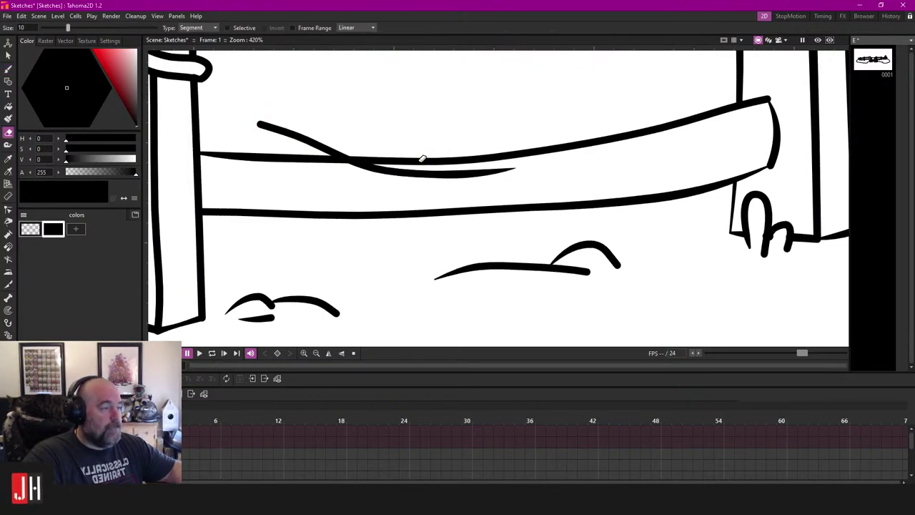
pyautogui.click(332, 137)
# Step: Set the thickness of the new grain stroke on the lower rail to 1.65 and deselect it
pyautogui.scroll(2, 457, 161)
pyautogui.press('s')
pyautogui.click(458, 178)
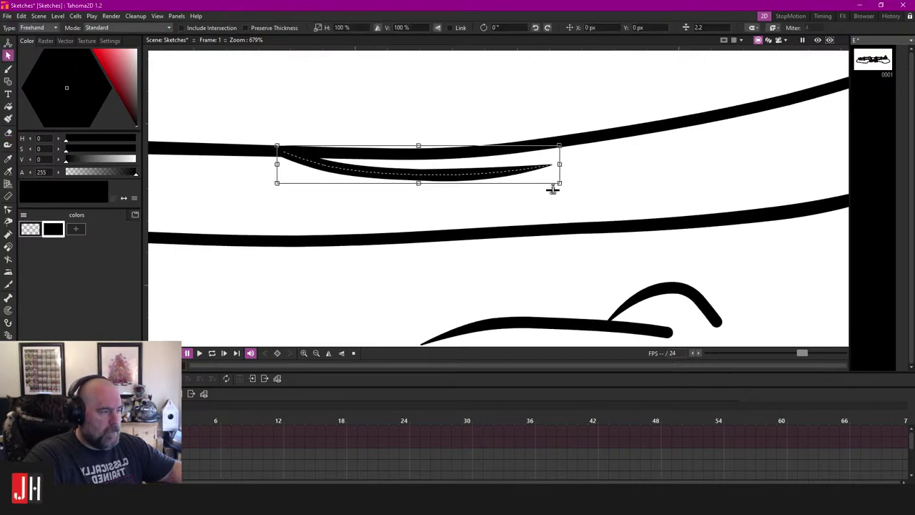
pyautogui.moveTo(553, 189); pyautogui.dragTo(551, 191)
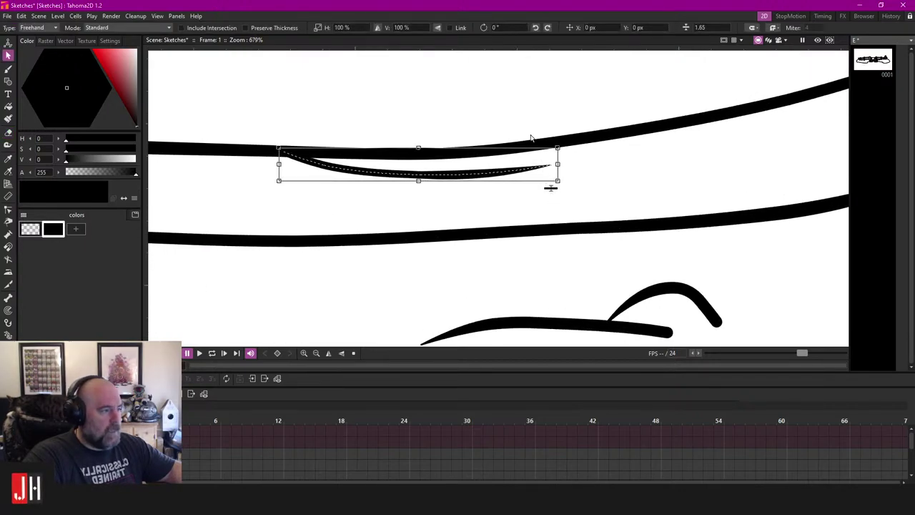
pyautogui.click(517, 110)
pyautogui.scroll(-18, 488, 197)
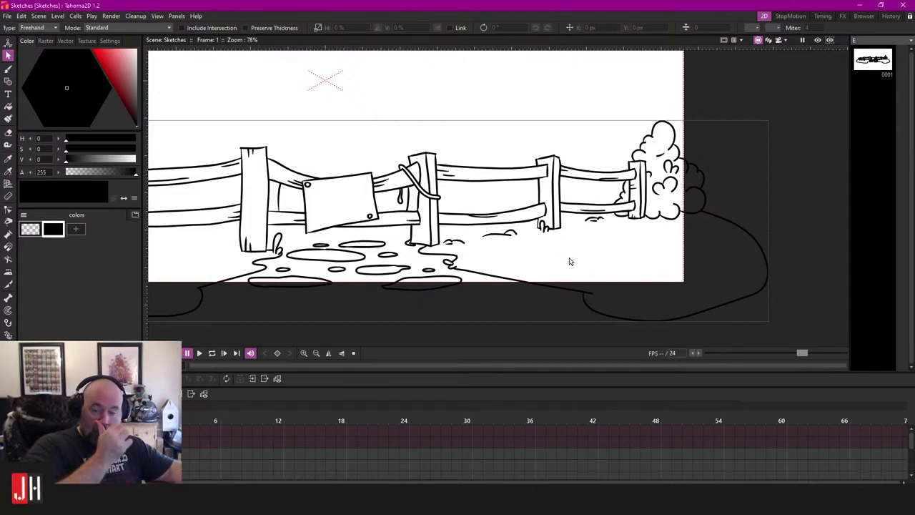
# Step: Draw two tapered wood-grain strokes on the lower rail between the leftmost fence post and the second post
pyautogui.moveTo(458, 243); pyautogui.dragTo(669, 223)
pyautogui.scroll(8, 312, 212)
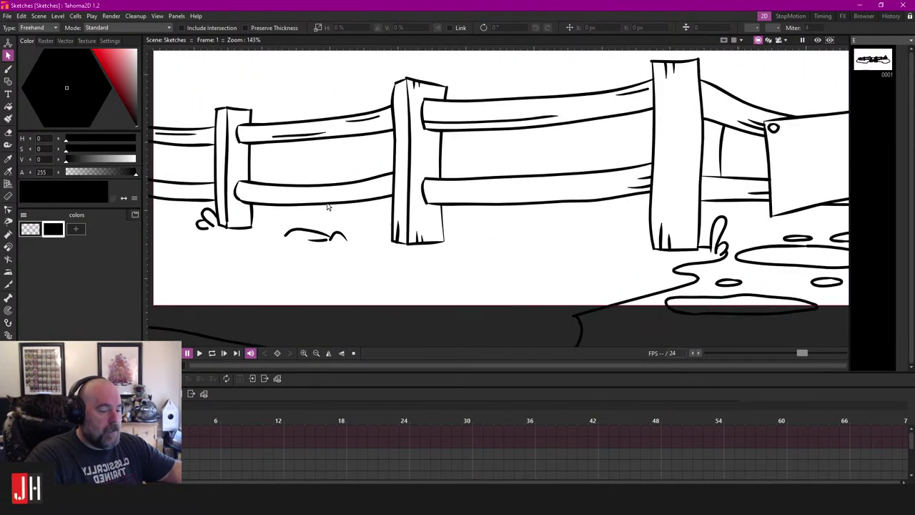
pyautogui.press('b')
pyautogui.scroll(4, 229, 206)
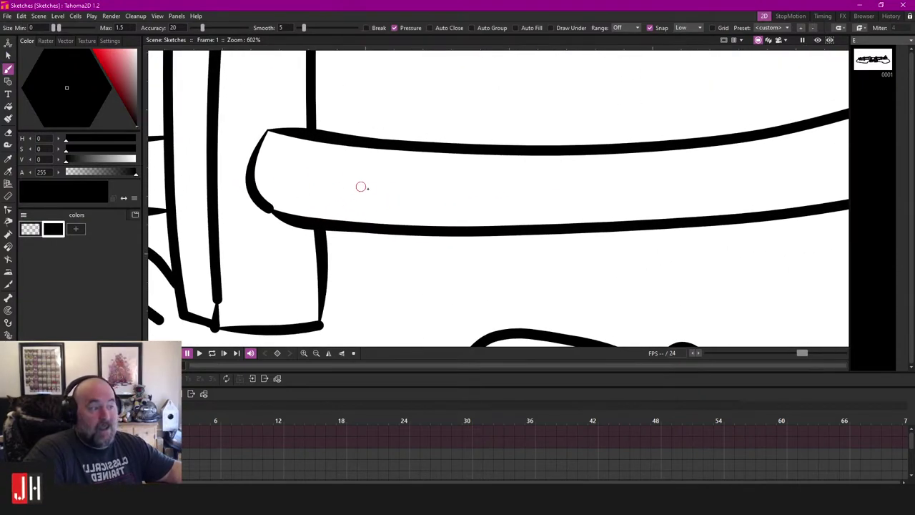
pyautogui.moveTo(373, 207)
pyautogui.mouseDown()
pyautogui.moveTo(588, 211)
pyautogui.moveTo(373, 203)
pyautogui.mouseUp()
pyautogui.hotkey('ctrl', 'z')
pyautogui.moveTo(613, 205); pyautogui.dragTo(315, 198)
pyautogui.moveTo(561, 119); pyautogui.dragTo(412, 157)
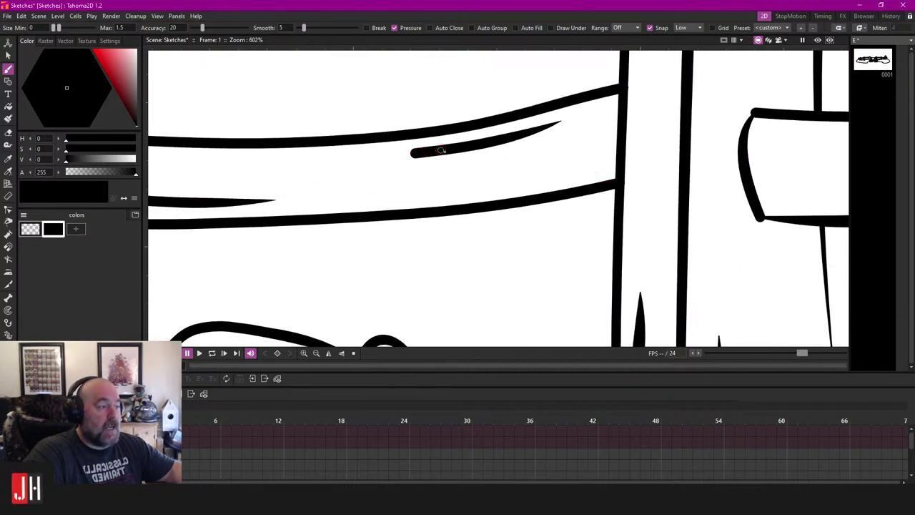
# Step: Make both new grain strokes on the lower rail thinner, deselect them and save the scene
pyautogui.hscroll(-4, 572, 151)
pyautogui.press('s')
pyautogui.click(577, 160)
pyautogui.keyDown('shift'); pyautogui.click(359, 207); pyautogui.keyUp('shift')
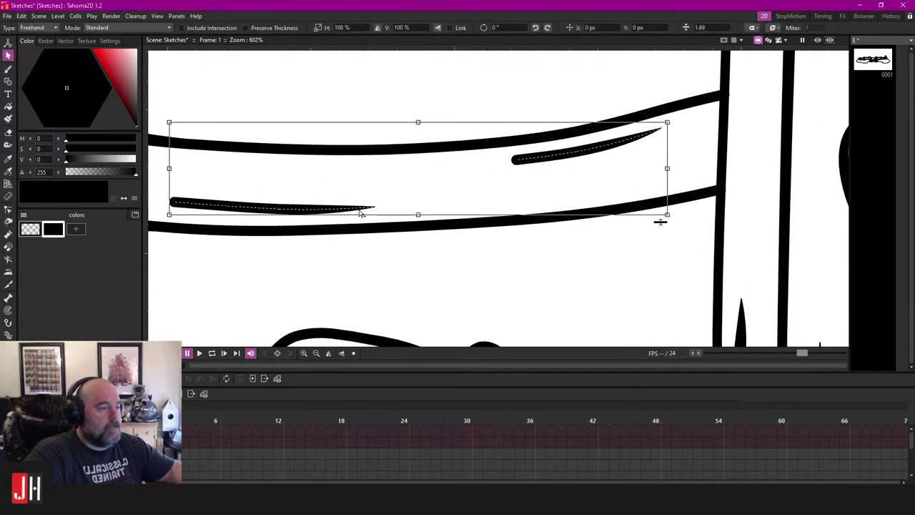
pyautogui.click(541, 94)
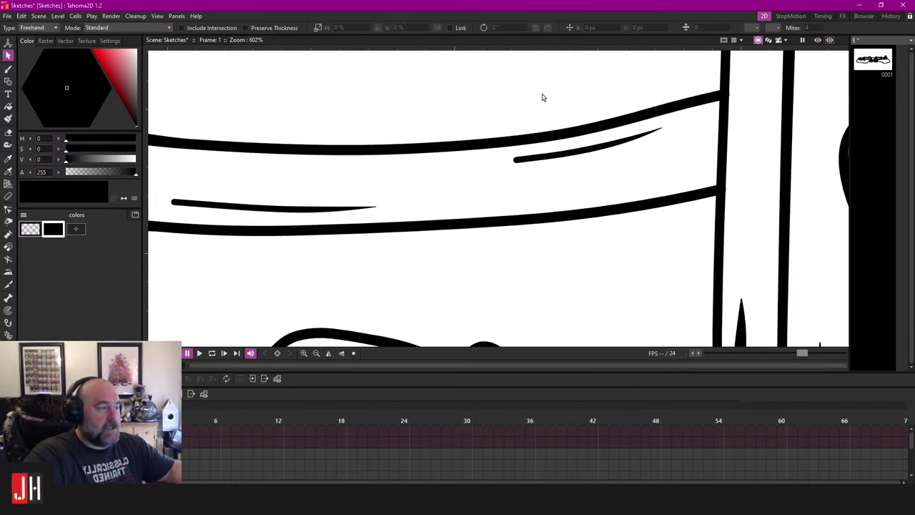
pyautogui.scroll(-10, 565, 200)
pyautogui.moveTo(619, 220); pyautogui.dragTo(484, 228)
pyautogui.hotkey('ctrl', 's')
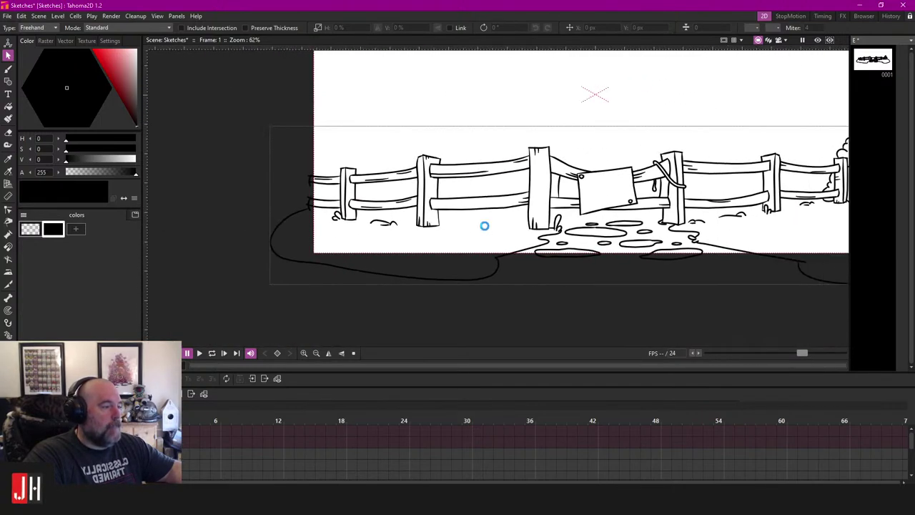
# Step: Try a short curved ground stroke above the long stepping stone nearest the gate
pyautogui.scroll(-3, 538, 236)
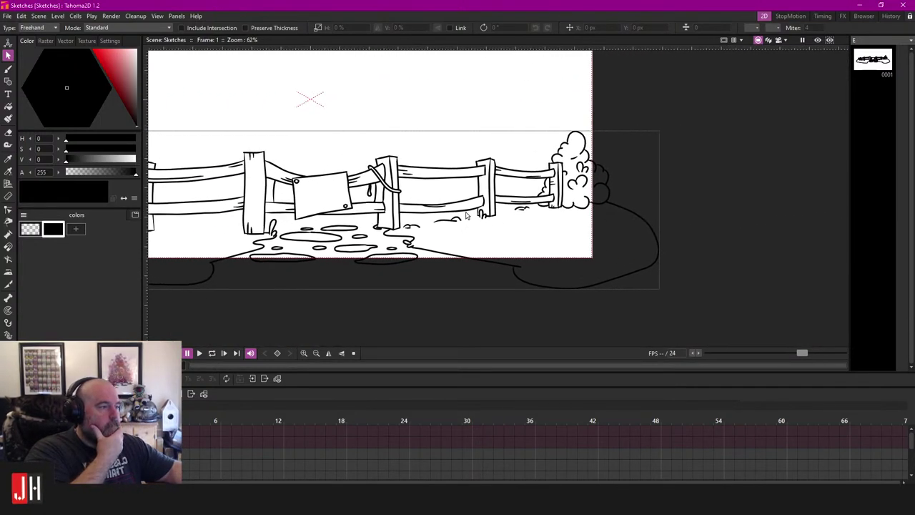
pyautogui.scroll(10, 481, 242)
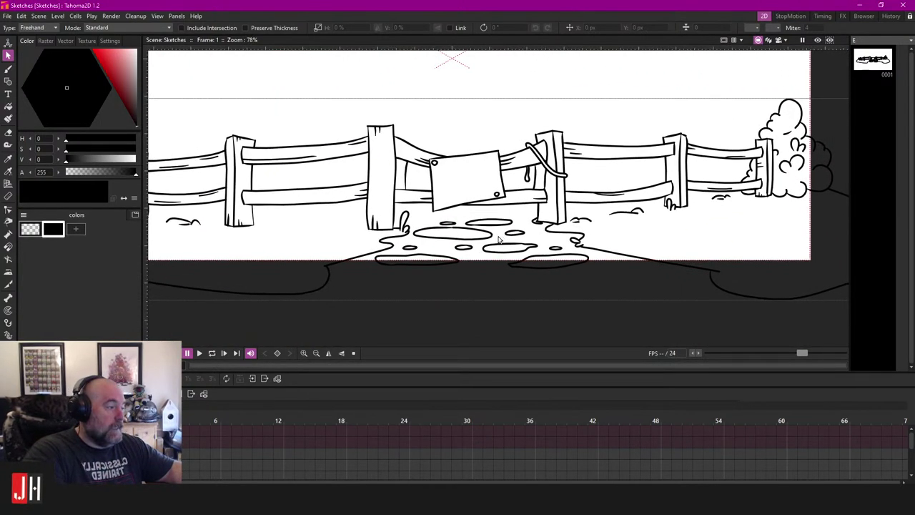
pyautogui.scroll(4, 521, 227)
pyautogui.press('b')
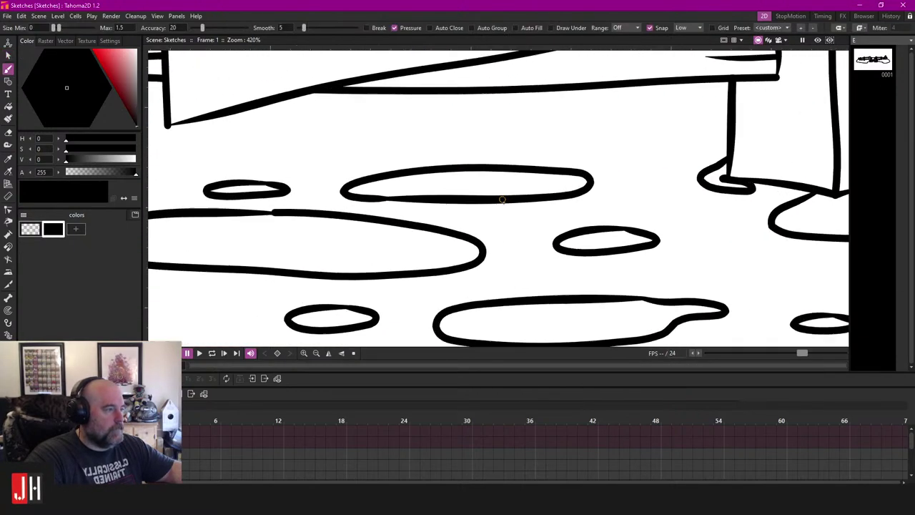
pyautogui.scroll(1, 529, 212)
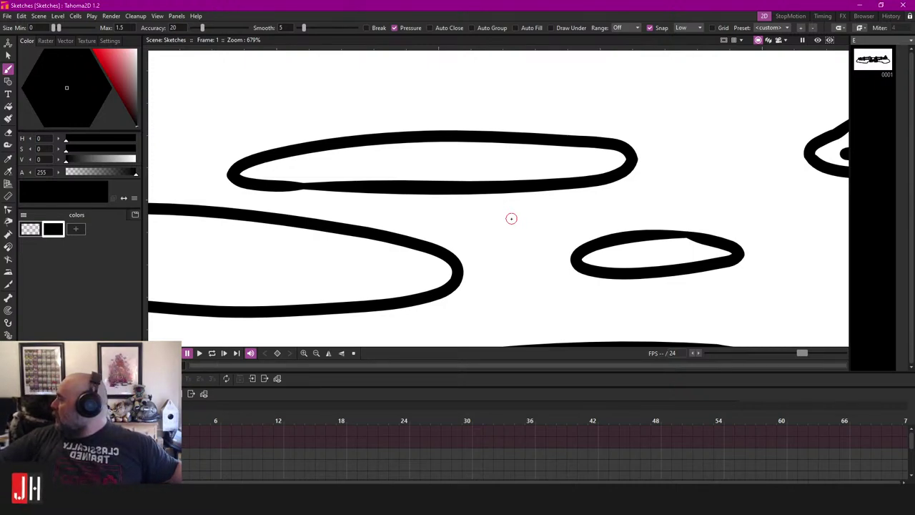
pyautogui.scroll(-2, 443, 204)
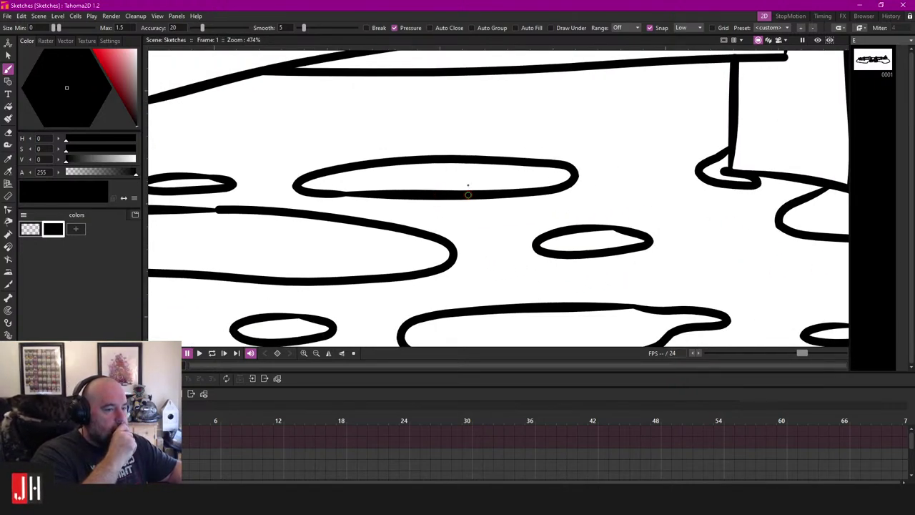
pyautogui.scroll(-2, 443, 162)
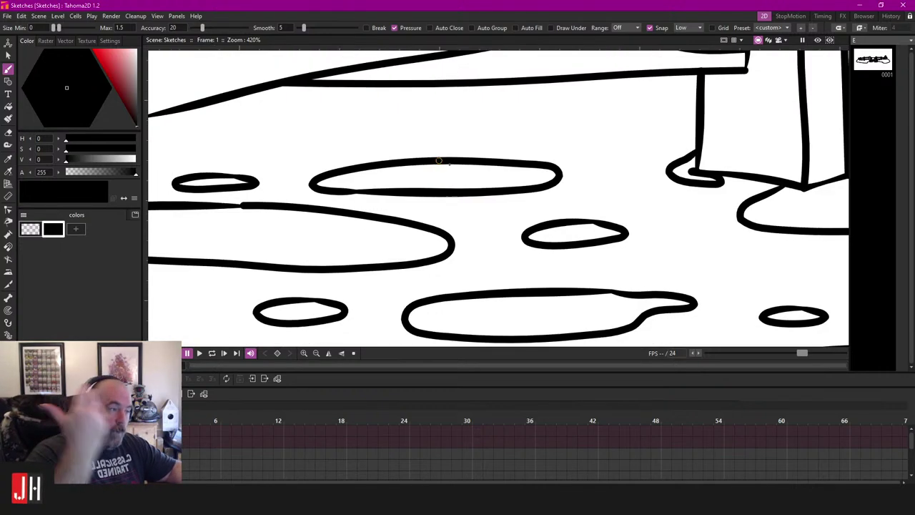
pyautogui.scroll(5, 378, 153)
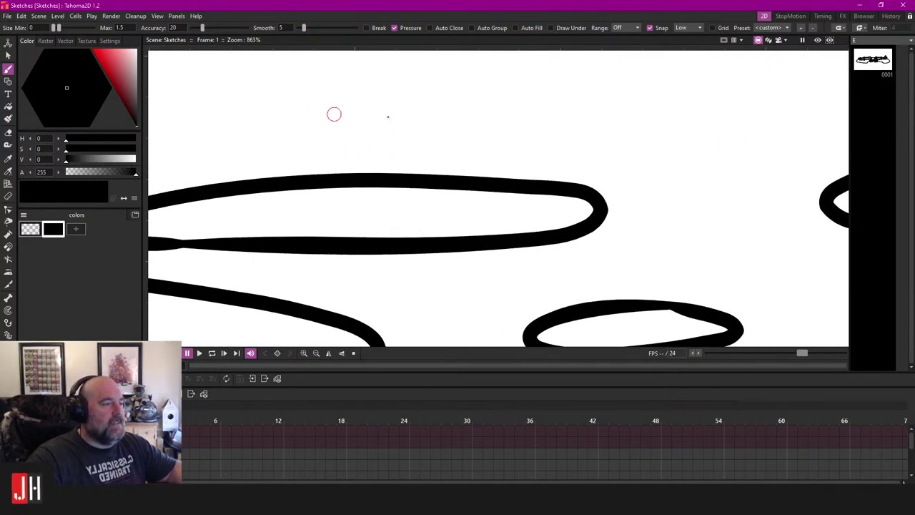
pyautogui.moveTo(301, 101); pyautogui.dragTo(529, 110)
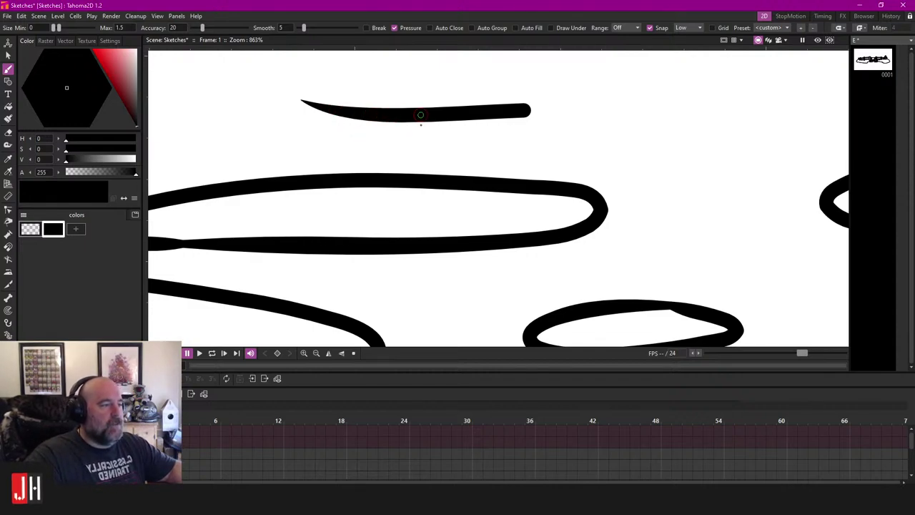
pyautogui.hotkey('ctrl', 'z')
# Step: Draw three tapered grass blades behind the long stepping stone nearest the gate and erase their overhang inside the stone
pyautogui.hscroll(2, 386, 140)
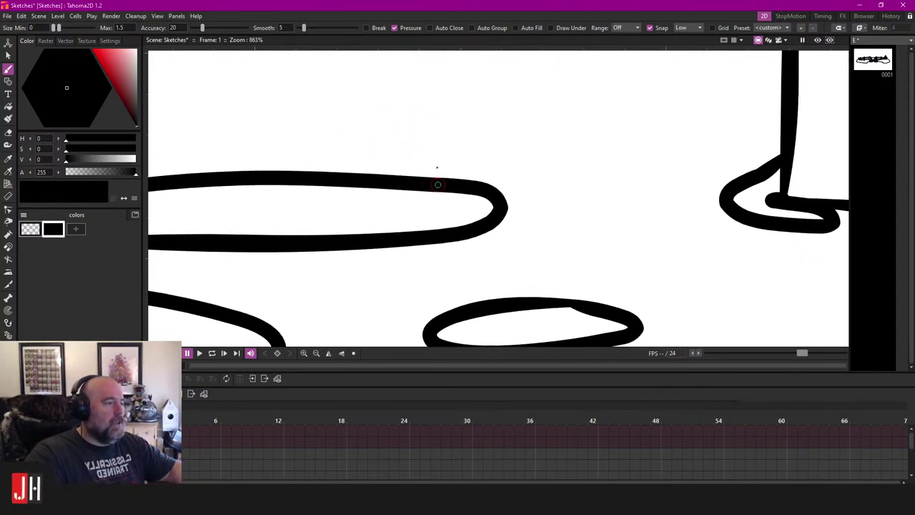
pyautogui.moveTo(426, 106); pyautogui.dragTo(386, 206)
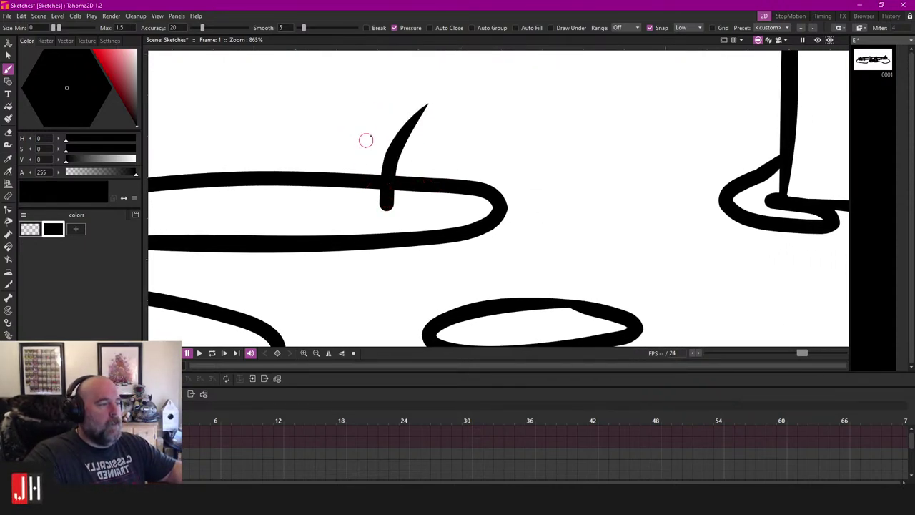
pyautogui.moveTo(366, 139); pyautogui.dragTo(377, 207)
pyautogui.moveTo(336, 143); pyautogui.dragTo(346, 211)
pyautogui.press('a')
pyautogui.moveTo(421, 202); pyautogui.dragTo(291, 226)
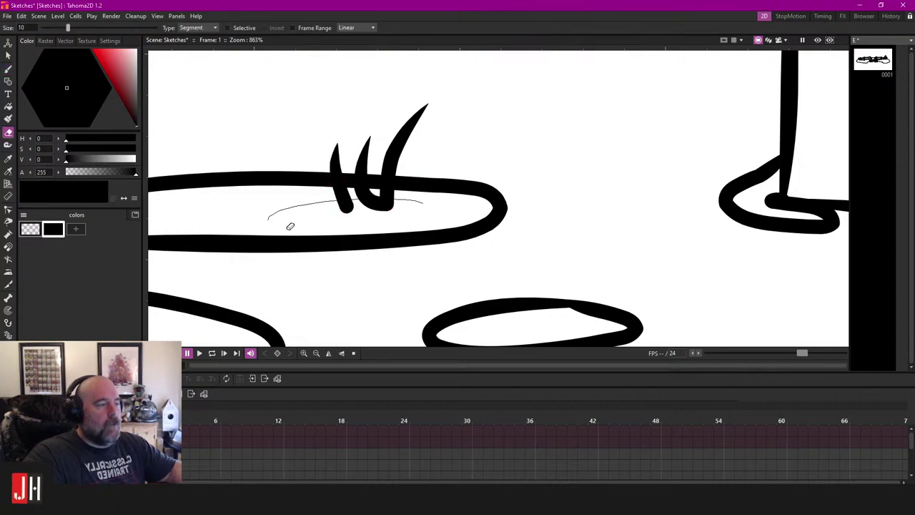
pyautogui.scroll(-3, 443, 248)
pyautogui.scroll(3, 443, 244)
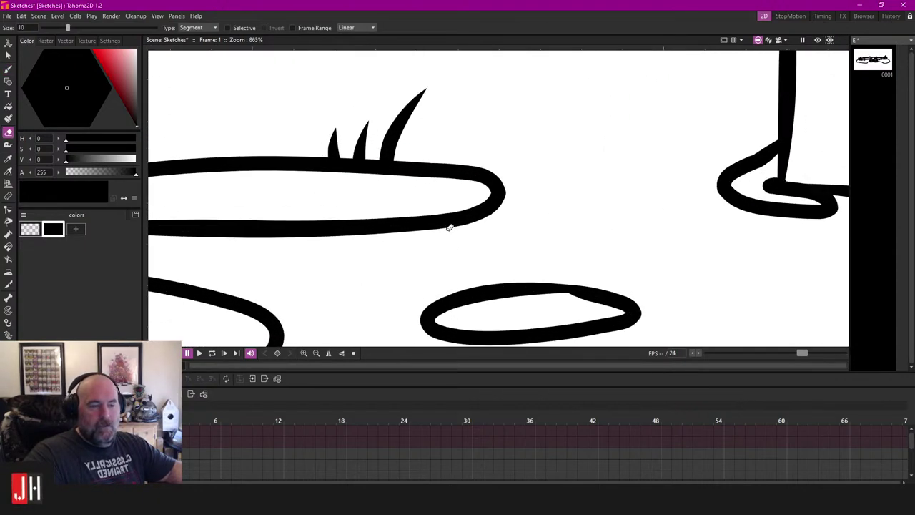
# Step: Turn off brush pressure, draw three uniform-width grass blades beside the tapered ones, and erase their overhang inside the stone
pyautogui.moveTo(398, 196); pyautogui.dragTo(529, 210)
pyautogui.press('b')
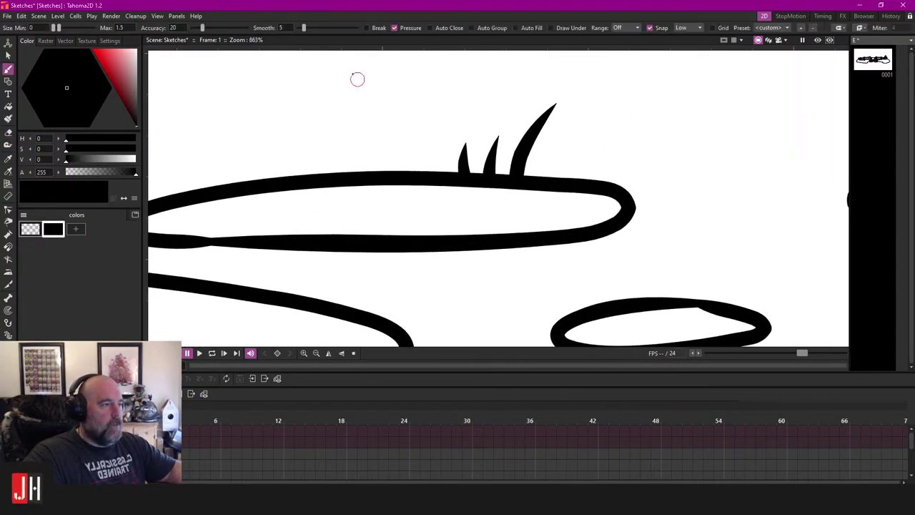
pyautogui.click(396, 29)
pyautogui.moveTo(400, 108); pyautogui.dragTo(406, 210)
pyautogui.moveTo(371, 141)
pyautogui.mouseDown()
pyautogui.moveTo(384, 171)
pyautogui.moveTo(359, 178)
pyautogui.mouseUp()
pyautogui.press('e')
pyautogui.moveTo(437, 196); pyautogui.dragTo(351, 218)
pyautogui.scroll(-6, 417, 219)
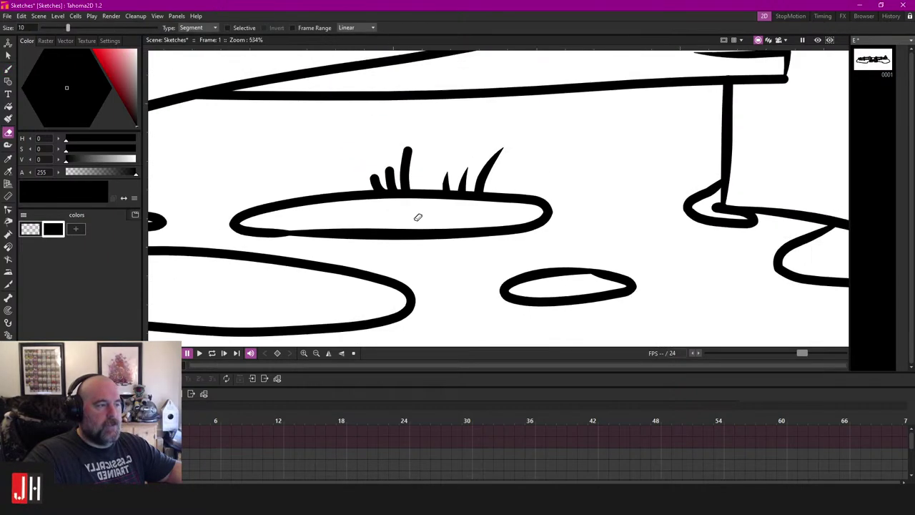
# Step: Select all the grass blades behind the long stepping stone and delete them
pyautogui.scroll(4, 425, 194)
pyautogui.press('s')
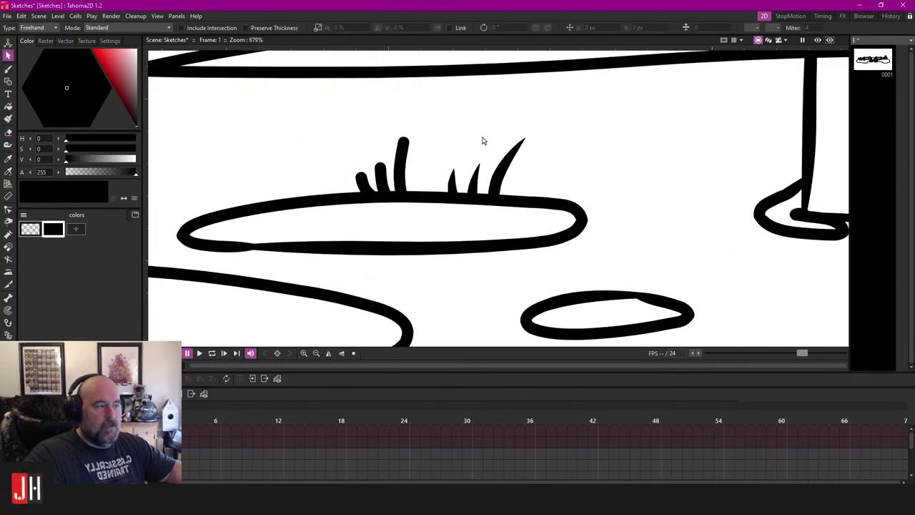
pyautogui.moveTo(482, 140)
pyautogui.mouseDown()
pyautogui.moveTo(326, 179)
pyautogui.moveTo(490, 203)
pyautogui.mouseUp()
pyautogui.press('Delete')
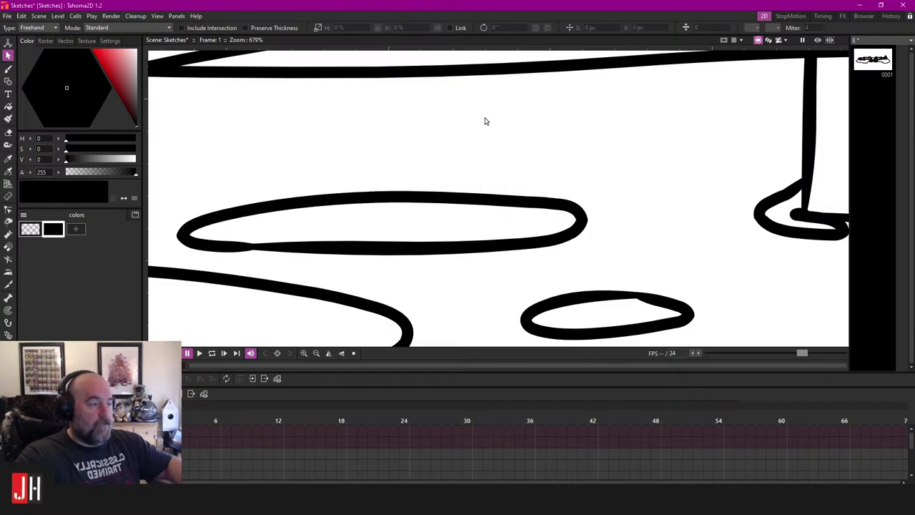
# Step: Save the scene and turn the brush's pressure sensitivity back on
pyautogui.hotkey('ctrl', 's')
pyautogui.press('b')
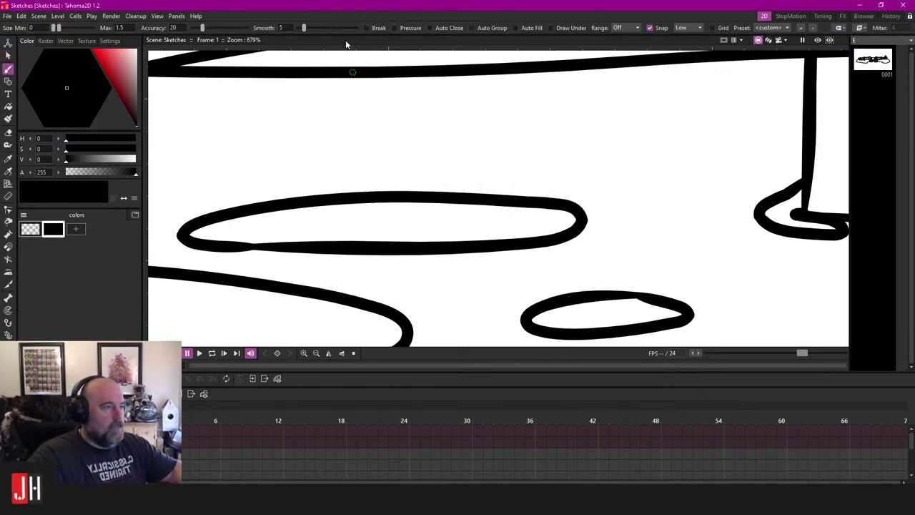
pyautogui.scroll(-6, 428, 173)
pyautogui.moveTo(522, 200); pyautogui.dragTo(415, 167)
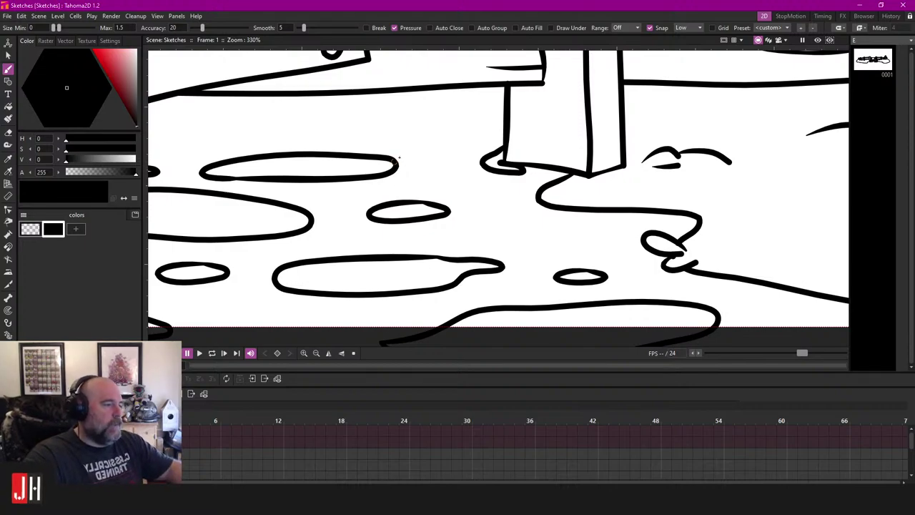
pyautogui.scroll(-6, 373, 185)
pyautogui.scroll(6, 331, 135)
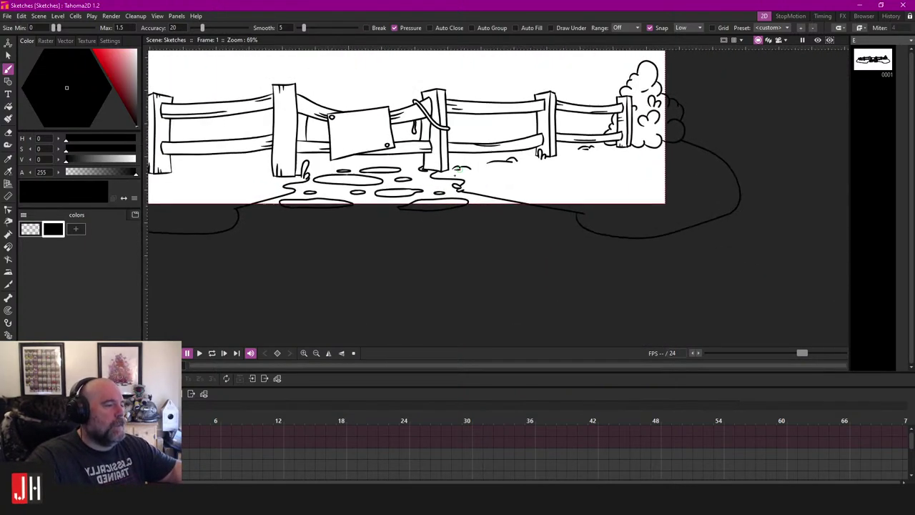
# Step: Draw two tapered grain strokes at the top of the gate's left upright board and erase their overhang across the upper rail
pyautogui.scroll(1, 328, 152)
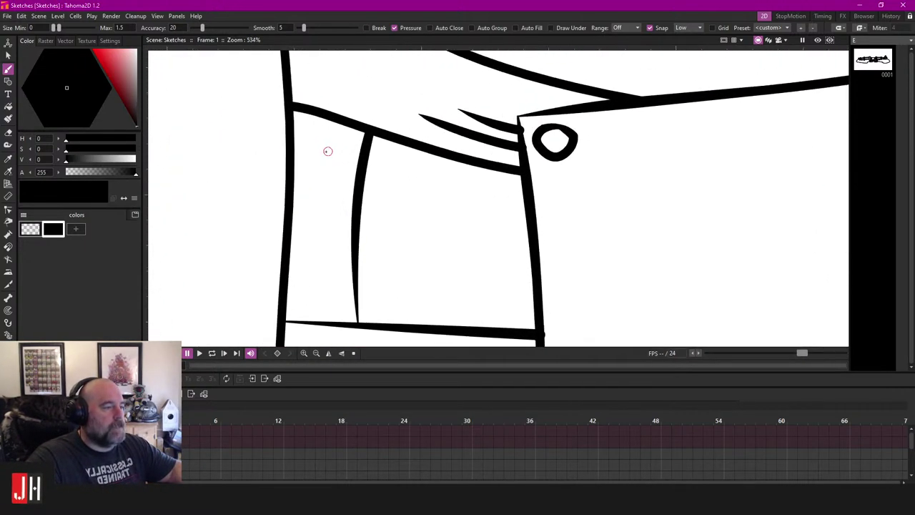
pyautogui.moveTo(313, 172); pyautogui.dragTo(327, 54)
pyautogui.scroll(1, 371, 205)
pyautogui.moveTo(364, 191); pyautogui.dragTo(375, 91)
pyautogui.press('e')
pyautogui.moveTo(328, 109); pyautogui.dragTo(412, 135)
pyautogui.scroll(-3, 370, 227)
pyautogui.scroll(-3, 369, 238)
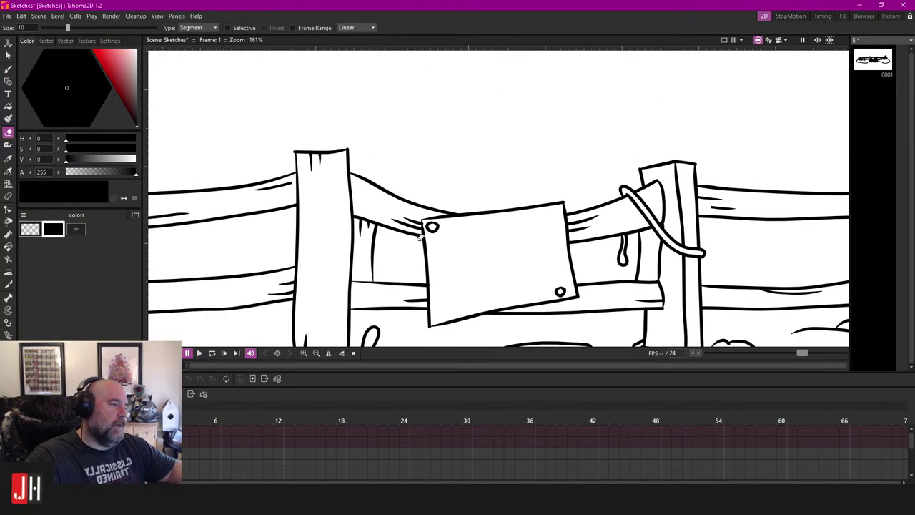
# Step: Draw two tapered grain strokes at the bottom of the gate's right upright board and erase their overhang inside the lower rail
pyautogui.press('b')
pyautogui.scroll(1, 529, 221)
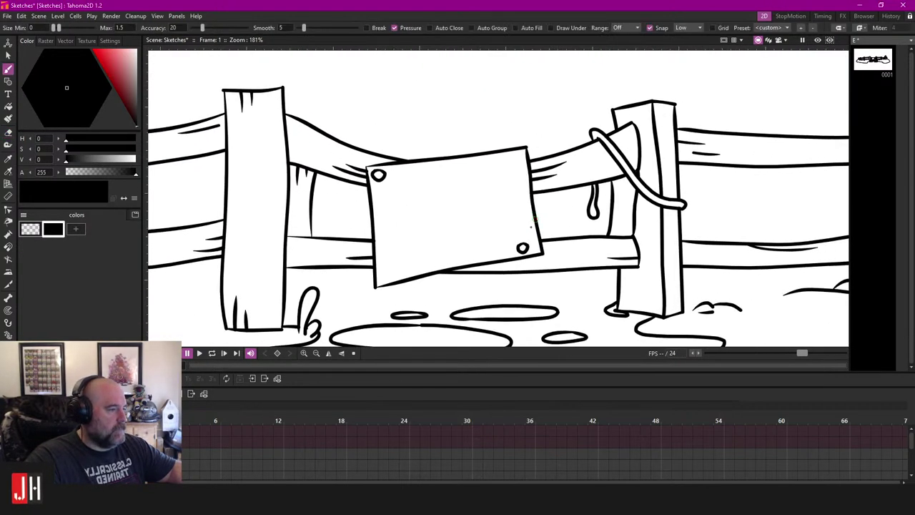
pyautogui.scroll(1, 551, 246)
pyautogui.scroll(5, 557, 245)
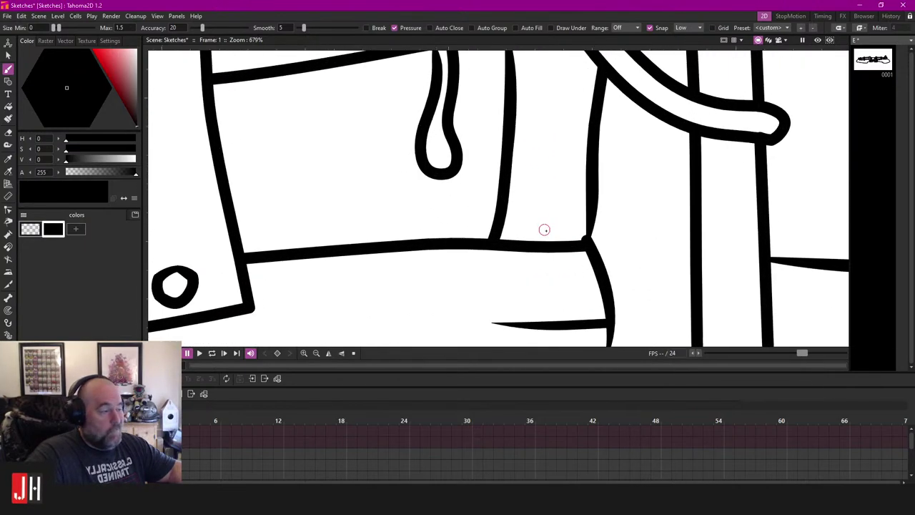
pyautogui.moveTo(562, 191); pyautogui.dragTo(546, 287)
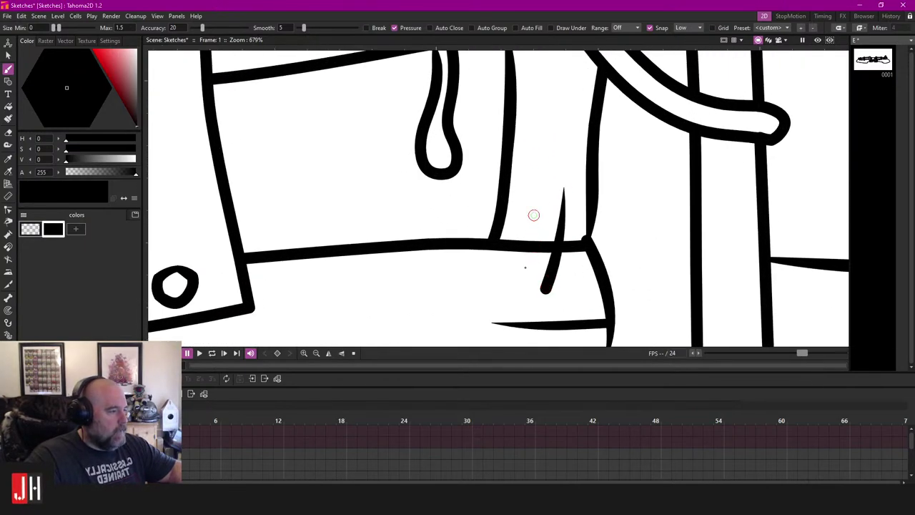
pyautogui.moveTo(535, 210); pyautogui.dragTo(516, 295)
pyautogui.press('a')
pyautogui.moveTo(576, 272); pyautogui.dragTo(495, 280)
pyautogui.scroll(-9, 494, 280)
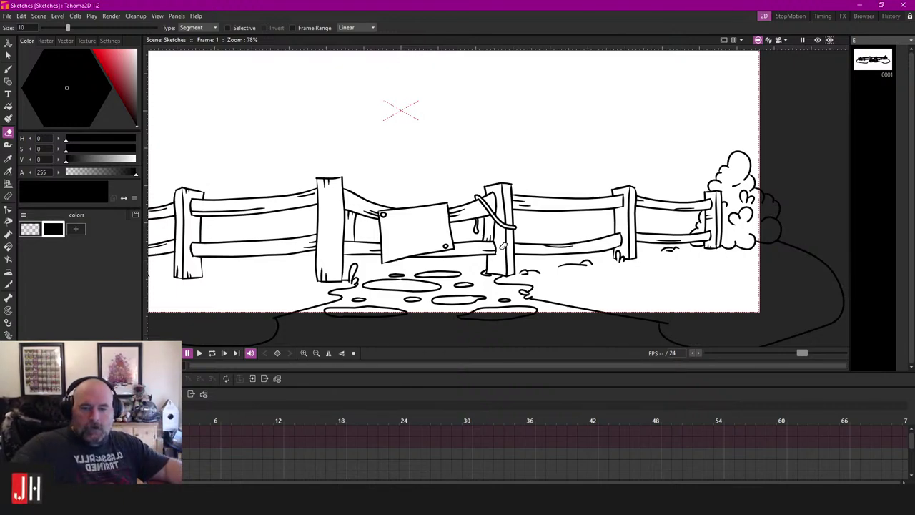
# Step: Draw a short tapered grain stroke along the bottom edge of the lower rail beside the gate's left post and erase its overhang below
pyautogui.scroll(-3, 436, 240)
pyautogui.scroll(2, 371, 233)
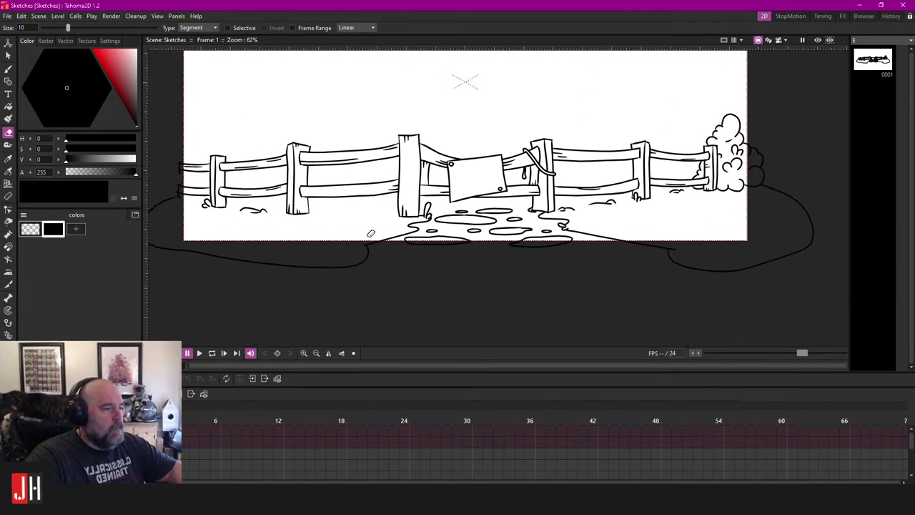
pyautogui.scroll(8, 370, 233)
pyautogui.press('b')
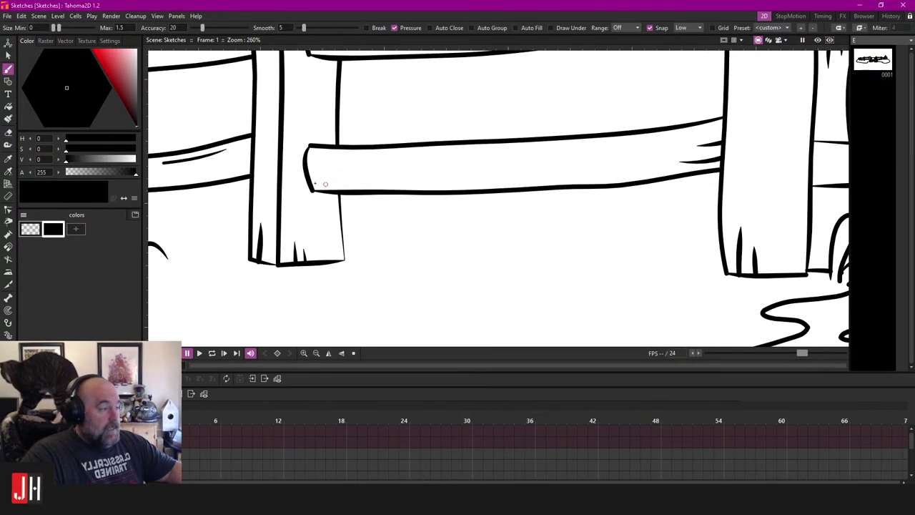
pyautogui.scroll(2, 326, 183)
pyautogui.moveTo(497, 178); pyautogui.dragTo(387, 229)
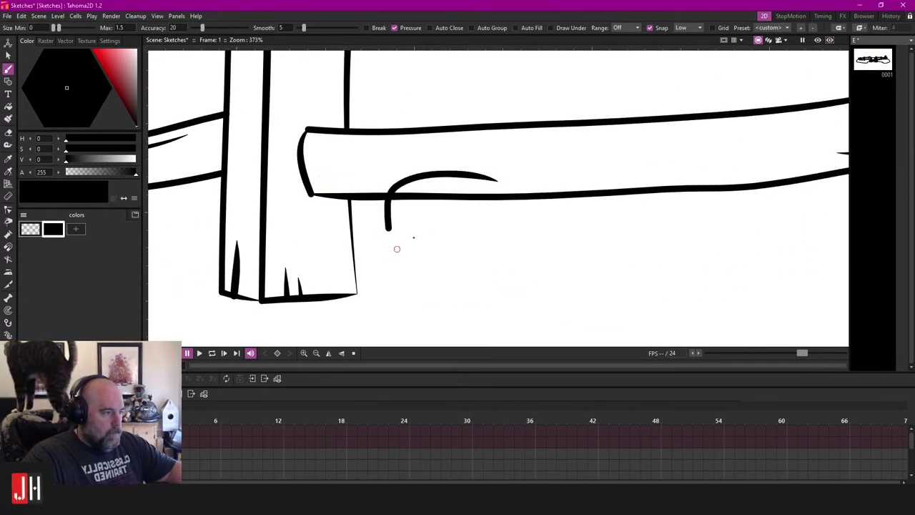
pyautogui.hotkey('ctrl', 'z')
pyautogui.moveTo(500, 186); pyautogui.dragTo(409, 261)
pyautogui.press('e')
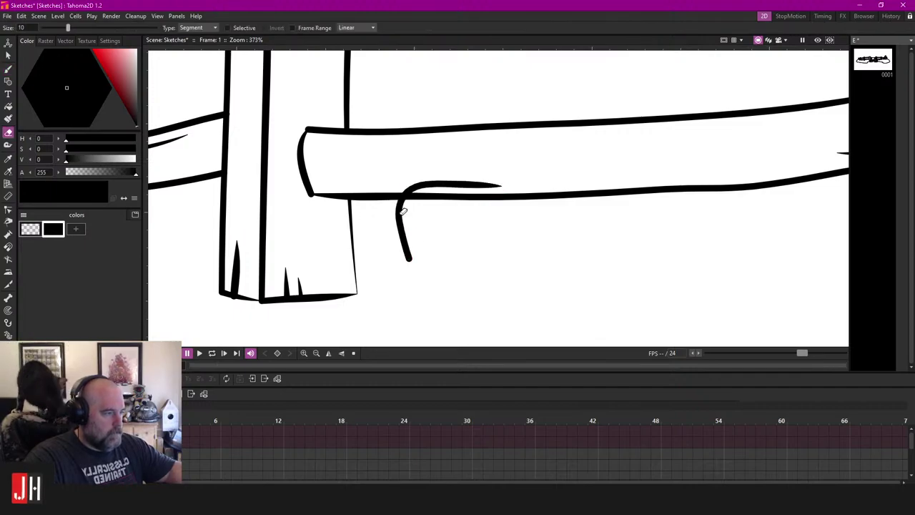
pyautogui.click(402, 211)
pyautogui.scroll(-7, 435, 235)
pyautogui.scroll(3, 415, 235)
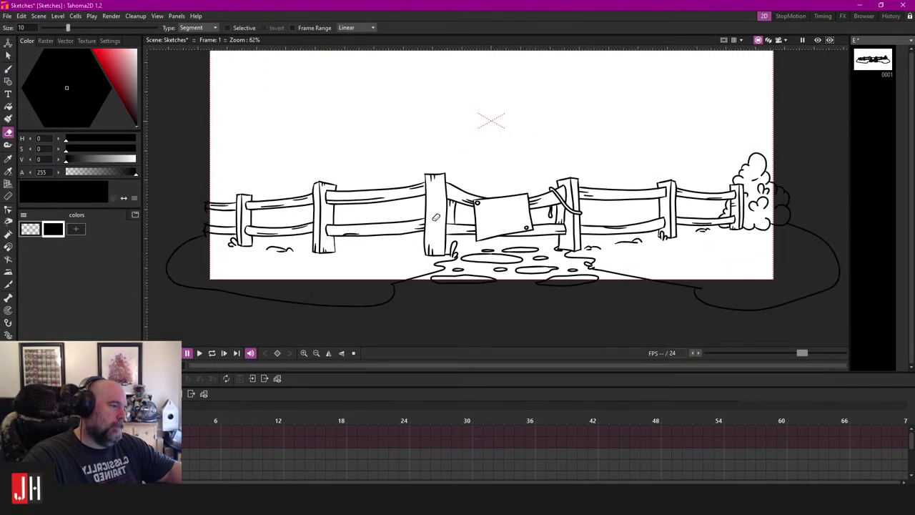
# Step: Draw a low, wavy ground contour with a small bump in front of the fence section beside the gate's left post
pyautogui.moveTo(431, 214); pyautogui.dragTo(386, 224)
pyautogui.moveTo(472, 225); pyautogui.dragTo(409, 221)
pyautogui.scroll(1, 410, 221)
pyautogui.scroll(-5, 409, 220)
pyautogui.scroll(6, 306, 245)
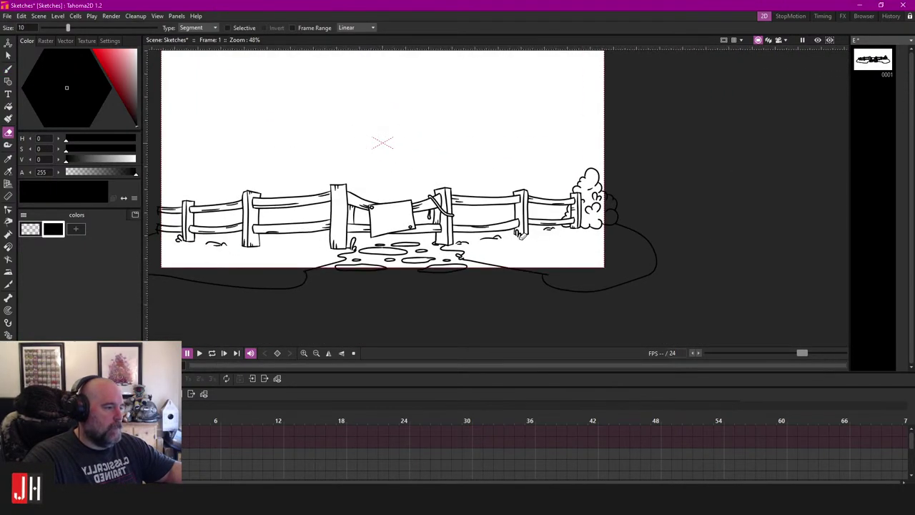
pyautogui.press('b')
pyautogui.scroll(3, 306, 246)
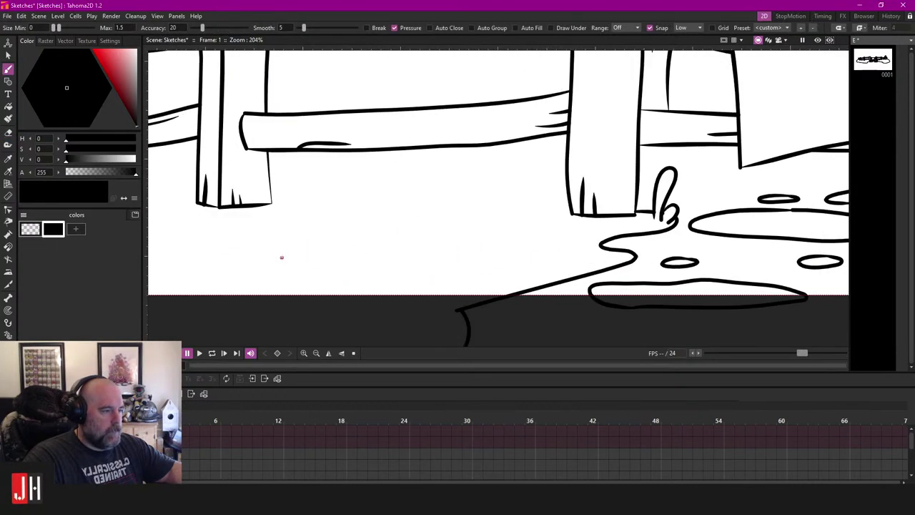
pyautogui.moveTo(283, 255); pyautogui.dragTo(422, 269)
pyautogui.hotkey('ctrl', 'z')
pyautogui.moveTo(292, 243)
pyautogui.mouseDown()
pyautogui.moveTo(460, 245)
pyautogui.moveTo(404, 241)
pyautogui.moveTo(442, 247)
pyautogui.mouseUp()
pyautogui.scroll(-3, 473, 229)
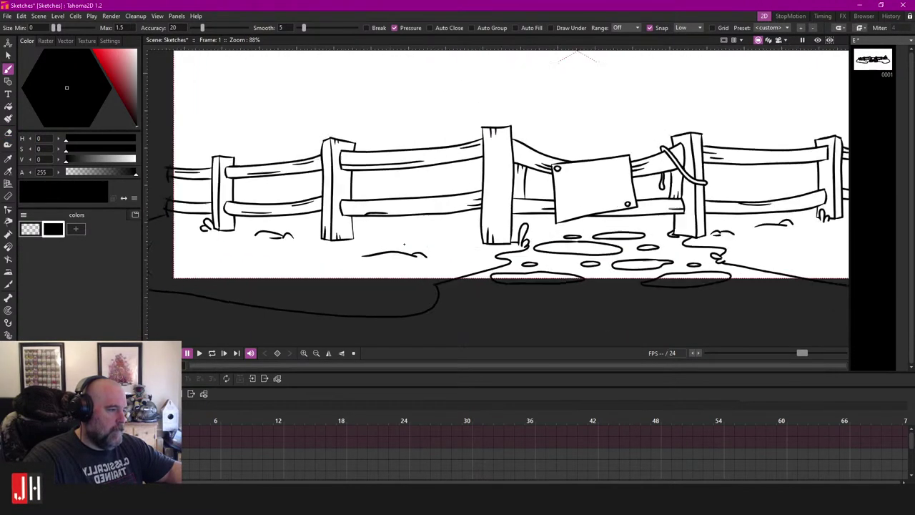
# Step: Draw a small curled grass blade against the outer base of the gate's left post and save the scene
pyautogui.scroll(5, 569, 246)
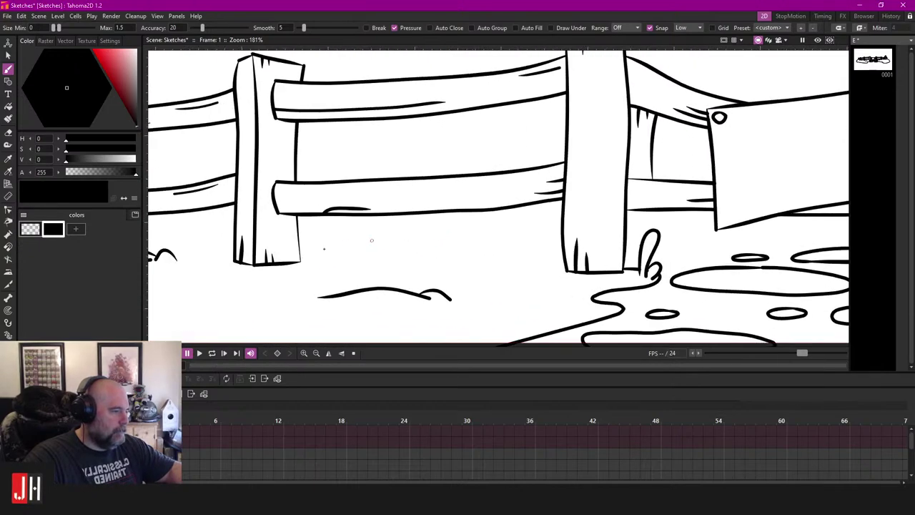
pyautogui.scroll(3, 569, 246)
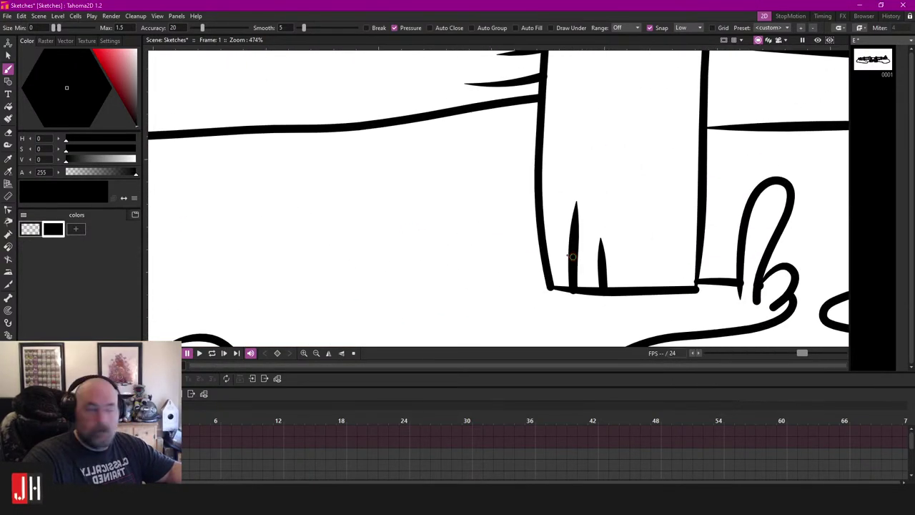
pyautogui.scroll(-2, 533, 284)
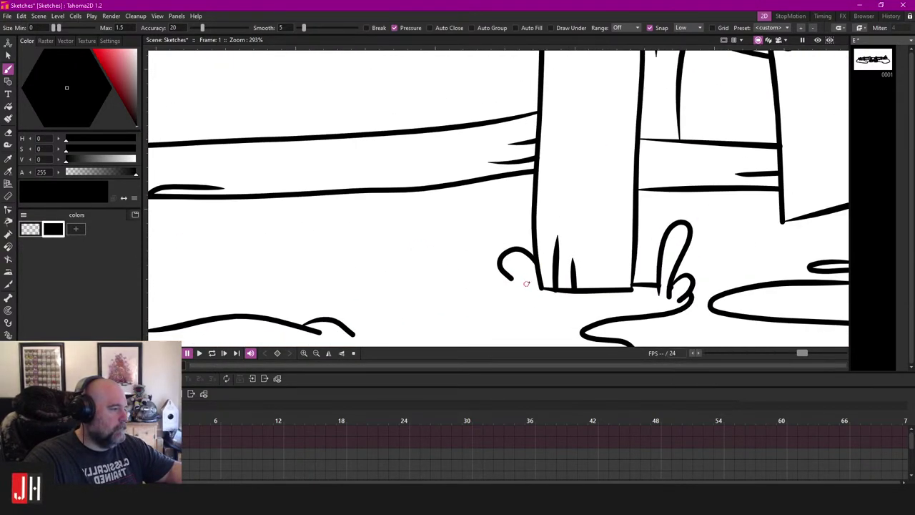
pyautogui.scroll(3, 530, 271)
pyautogui.scroll(-10, 531, 252)
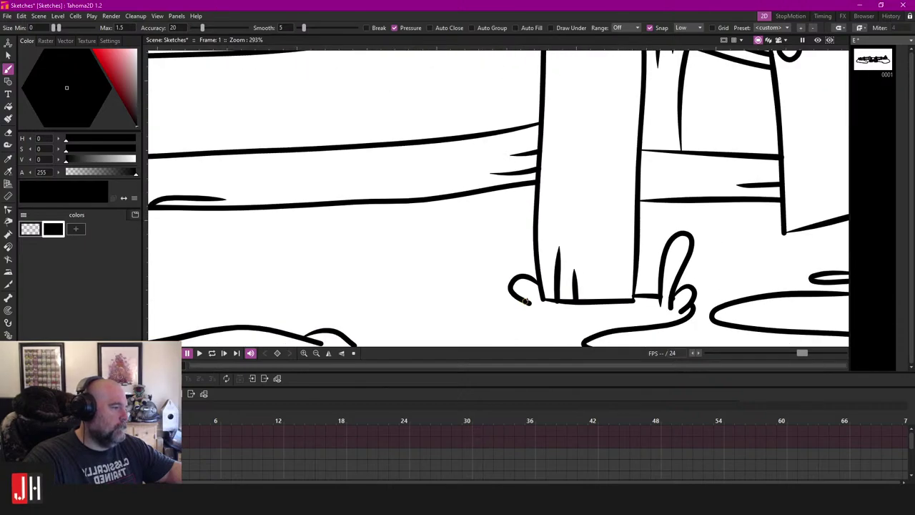
pyautogui.scroll(-1, 516, 251)
pyautogui.scroll(2, 516, 252)
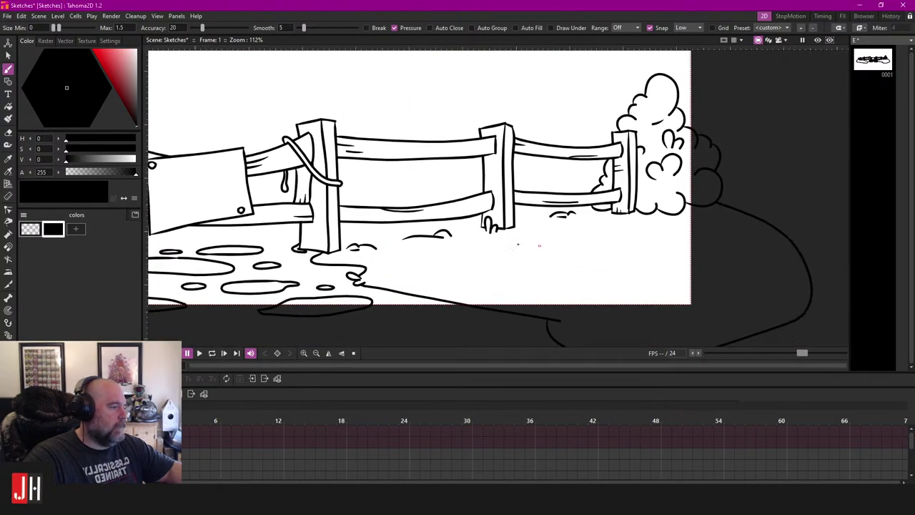
pyautogui.scroll(-4, 516, 251)
pyautogui.scroll(7, 458, 208)
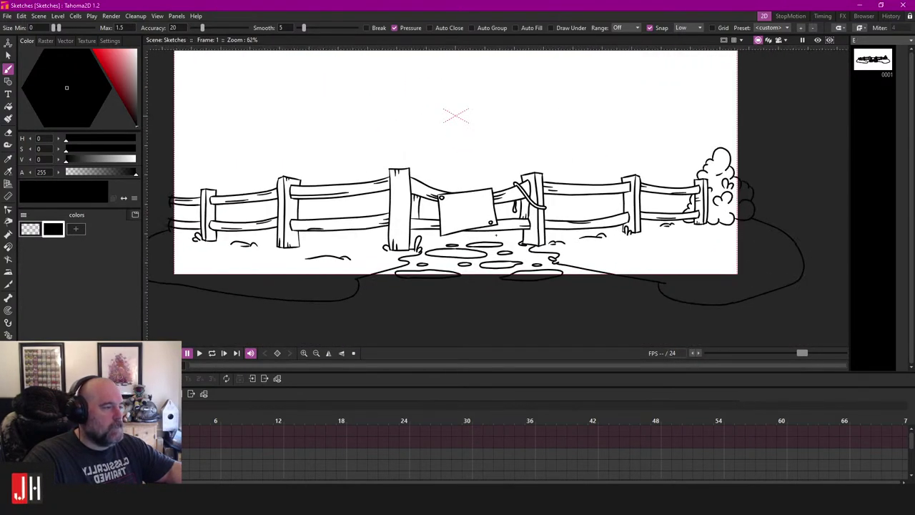
# Step: Add a new palette color, set it to tan with H 29, S 47, V 81, and activate the Fill tool
pyautogui.scroll(4, 457, 208)
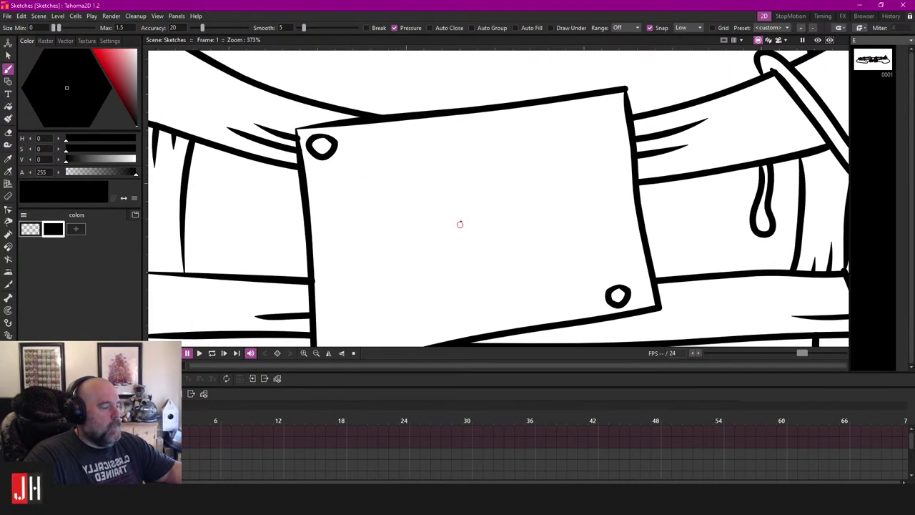
pyautogui.scroll(-3, 461, 222)
pyautogui.scroll(-4, 476, 200)
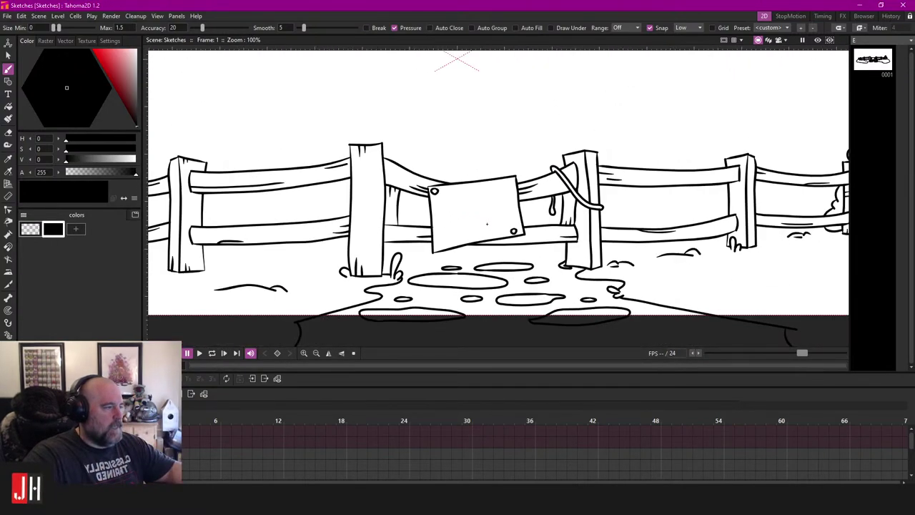
pyautogui.scroll(-2, 487, 224)
pyautogui.click(80, 231)
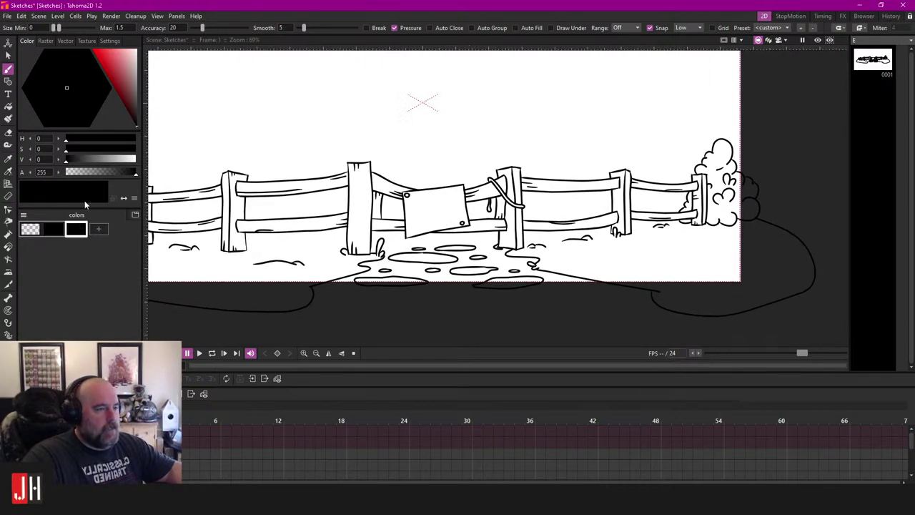
pyautogui.click(120, 68)
pyautogui.click(89, 75)
pyautogui.moveTo(115, 68)
pyautogui.mouseDown()
pyautogui.moveTo(115, 55)
pyautogui.moveTo(120, 63)
pyautogui.mouseUp()
pyautogui.press('f')
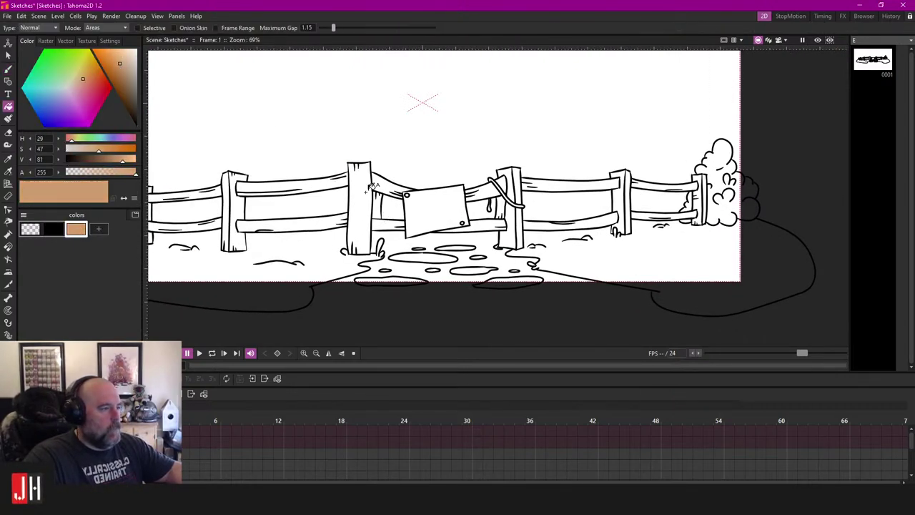
# Step: Fill the gate's left post, left upright board and the rail parts left of the sign with tan
pyautogui.click(360, 214)
pyautogui.scroll(3, 385, 202)
pyautogui.click(391, 171)
pyautogui.click(381, 207)
pyautogui.click(382, 233)
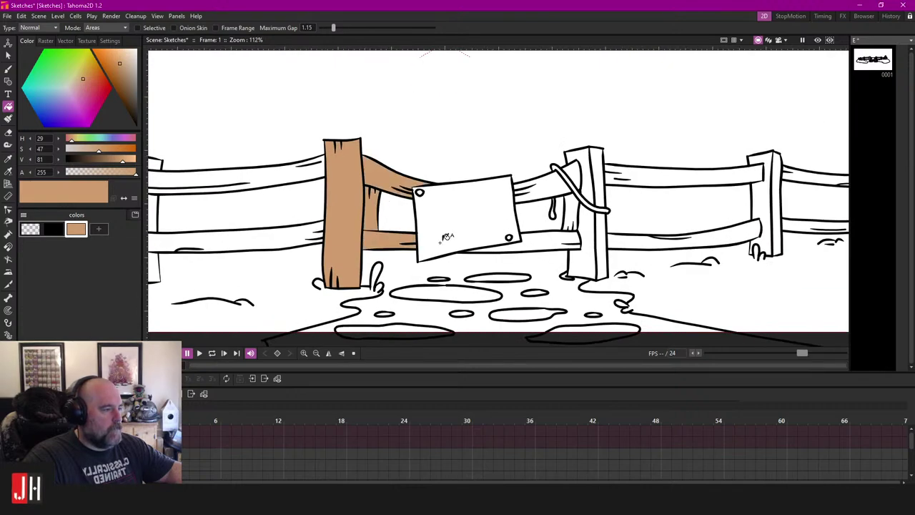
# Step: Fill the gate's rail parts right of the sign, its right upright board and both faces of the right post with tan
pyautogui.click(564, 239)
pyautogui.click(550, 191)
pyautogui.click(579, 201)
pyautogui.click(586, 225)
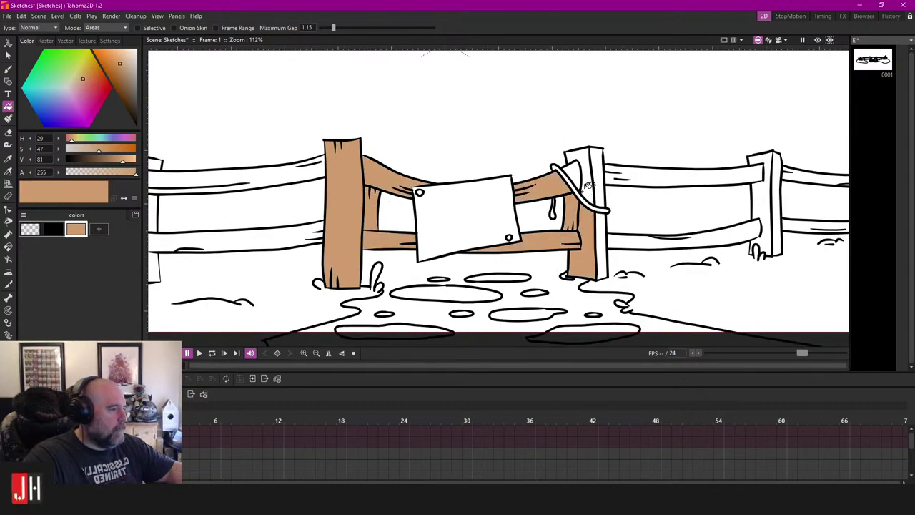
pyautogui.click(572, 176)
pyautogui.click(588, 171)
pyautogui.click(598, 173)
pyautogui.click(604, 238)
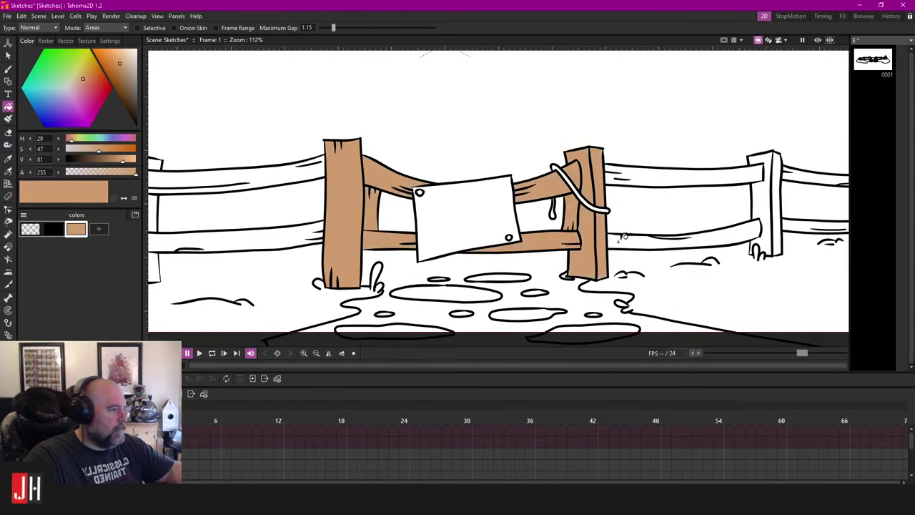
# Step: Fill the fence rails and both remaining posts from the gate's right post to the bush with tan
pyautogui.click(622, 238)
pyautogui.click(647, 180)
pyautogui.moveTo(757, 207); pyautogui.dragTo(526, 203)
pyautogui.scroll(2, 527, 203)
pyautogui.click(533, 196)
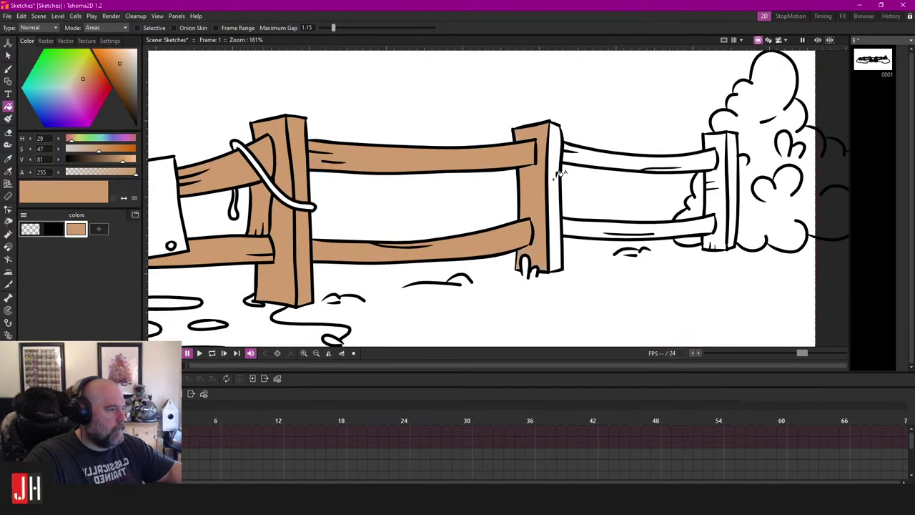
pyautogui.click(559, 175)
pyautogui.click(603, 154)
pyautogui.click(601, 222)
pyautogui.click(715, 201)
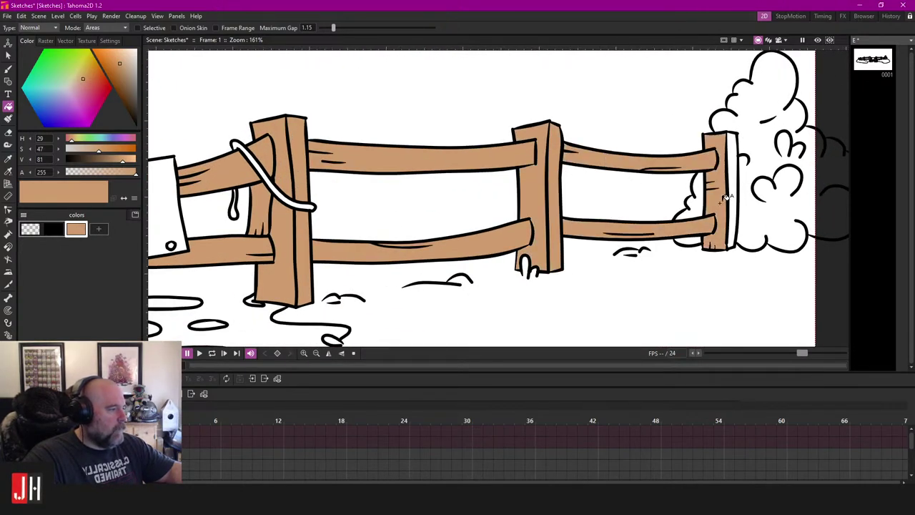
pyautogui.click(731, 200)
# Step: Fill both rails directly left of the gate and both faces of the post supporting them with tan
pyautogui.scroll(-3, 586, 228)
pyautogui.scroll(1, 380, 204)
pyautogui.click(341, 226)
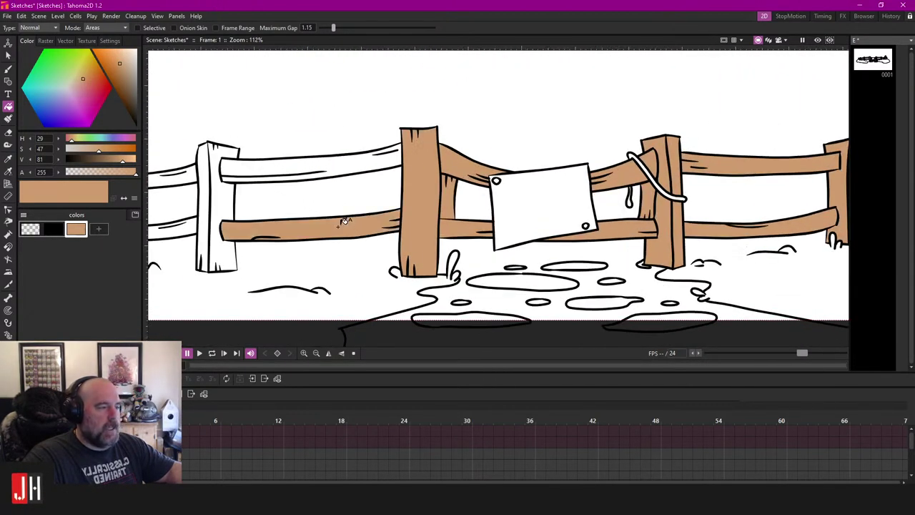
pyautogui.click(340, 166)
pyautogui.click(223, 157)
pyautogui.click(208, 163)
pyautogui.moveTo(200, 194); pyautogui.dragTo(523, 183)
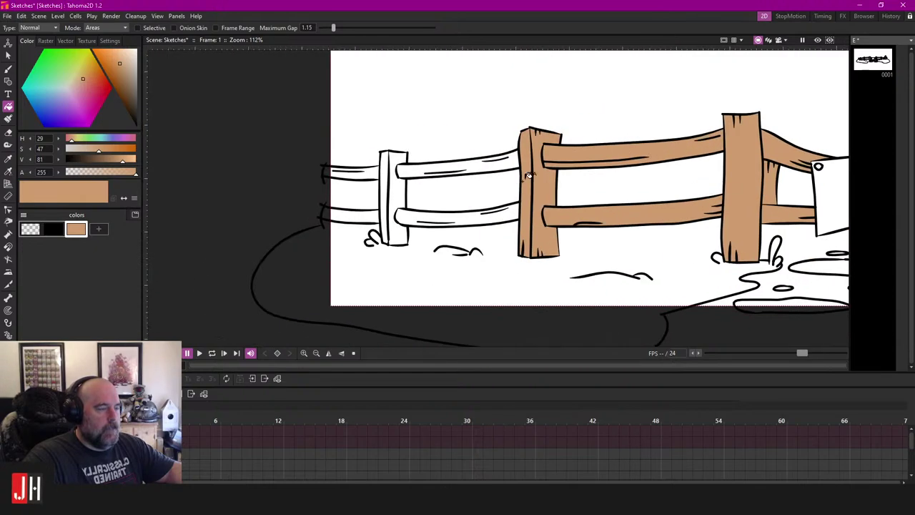
# Step: Fill the leftmost fence post and the rails on both sides of it with tan, and save the scene
pyautogui.scroll(2, 384, 196)
pyautogui.click(418, 163)
pyautogui.click(413, 229)
pyautogui.click(402, 189)
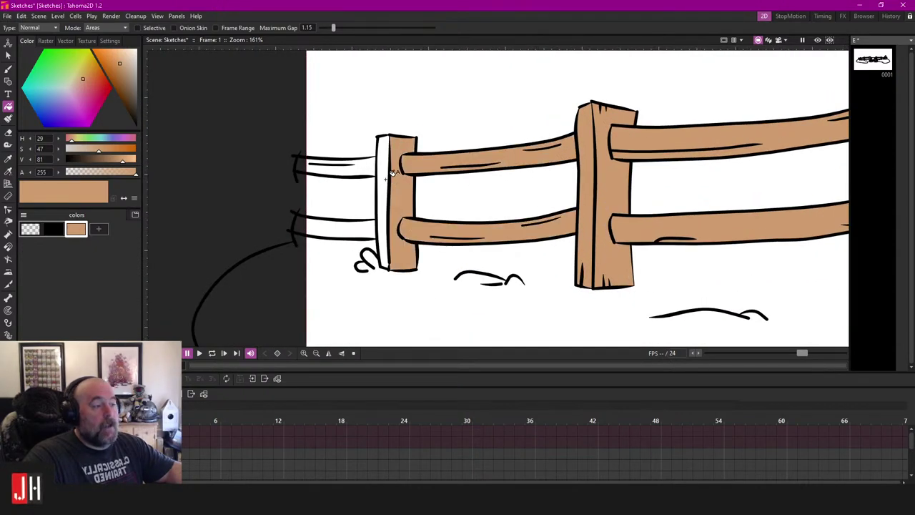
pyautogui.click(383, 175)
pyautogui.click(372, 160)
pyautogui.click(346, 218)
pyautogui.scroll(-8, 347, 216)
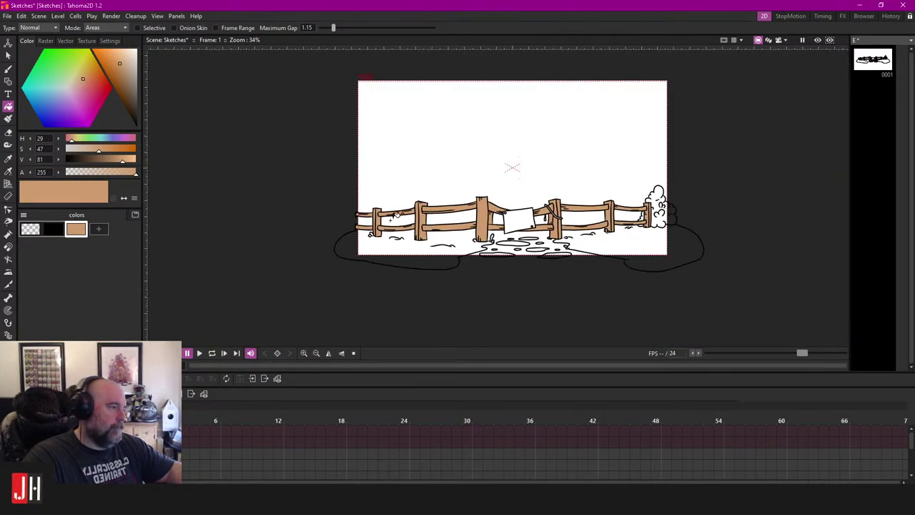
pyautogui.scroll(3, 453, 227)
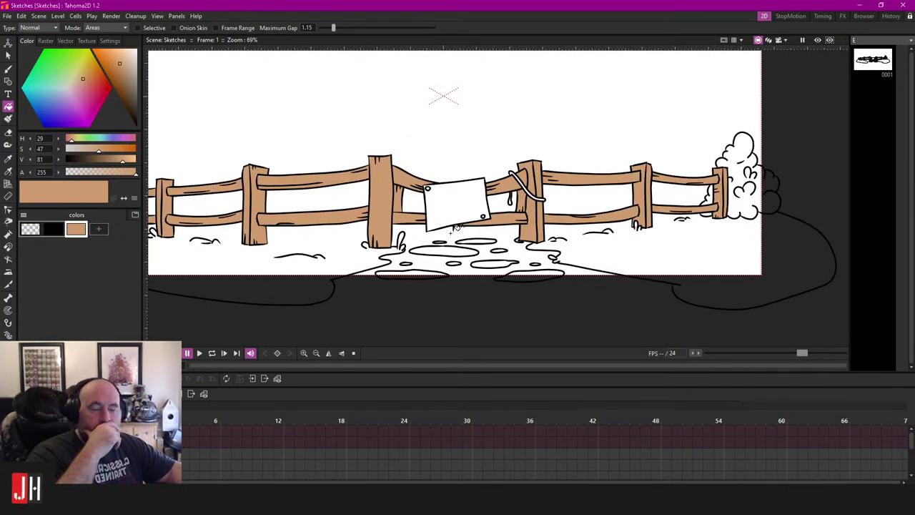
# Step: Add a neutral grey palette color with S 0, V 63 and fill the large middle stepping stone with it
pyautogui.click(99, 229)
pyautogui.moveTo(129, 102); pyautogui.dragTo(143, 77)
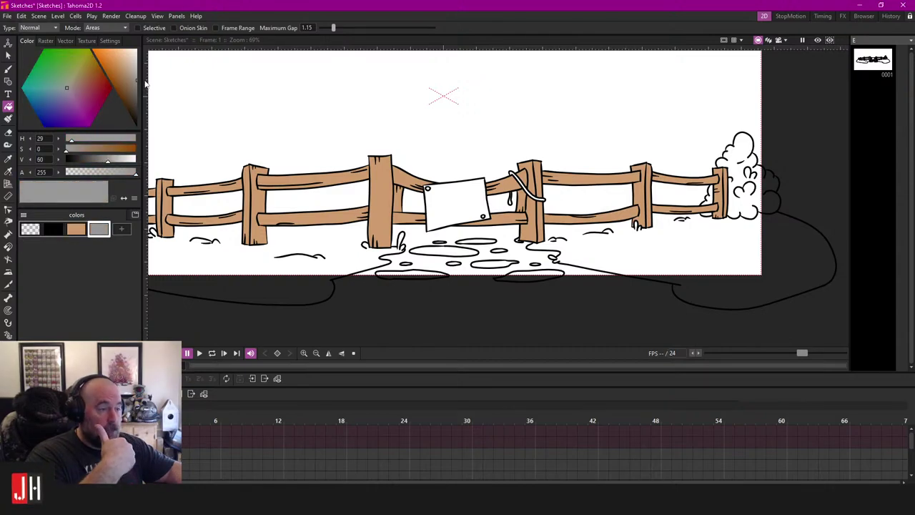
pyautogui.scroll(2, 429, 243)
pyautogui.click(496, 254)
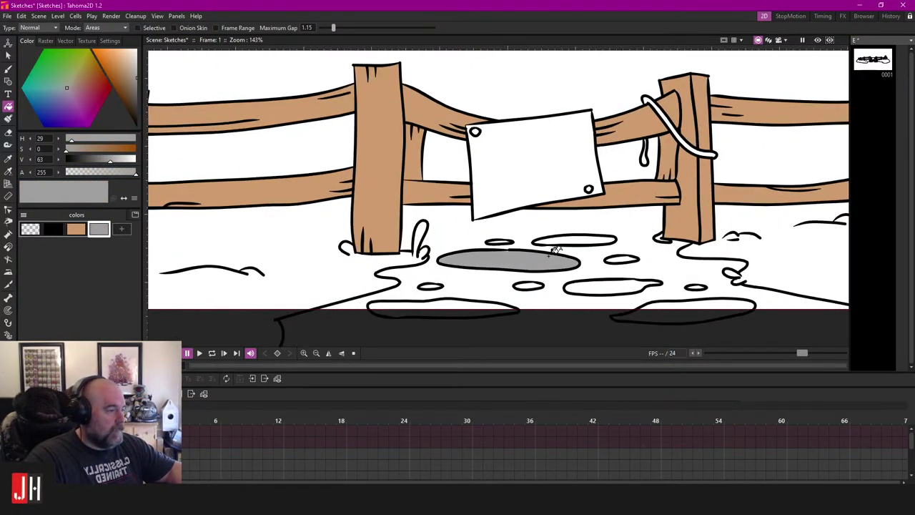
# Step: Fill the remaining unpainted stepping stones on the path in front of the gate with the grey colour
pyautogui.scroll(1, 536, 243)
pyautogui.click(525, 224)
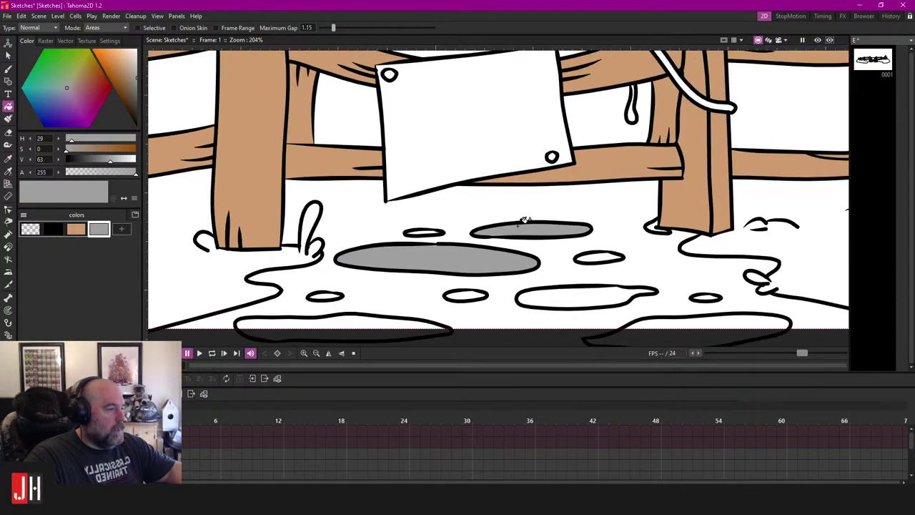
pyautogui.click(483, 294)
pyautogui.click(578, 293)
pyautogui.click(609, 254)
pyautogui.click(712, 296)
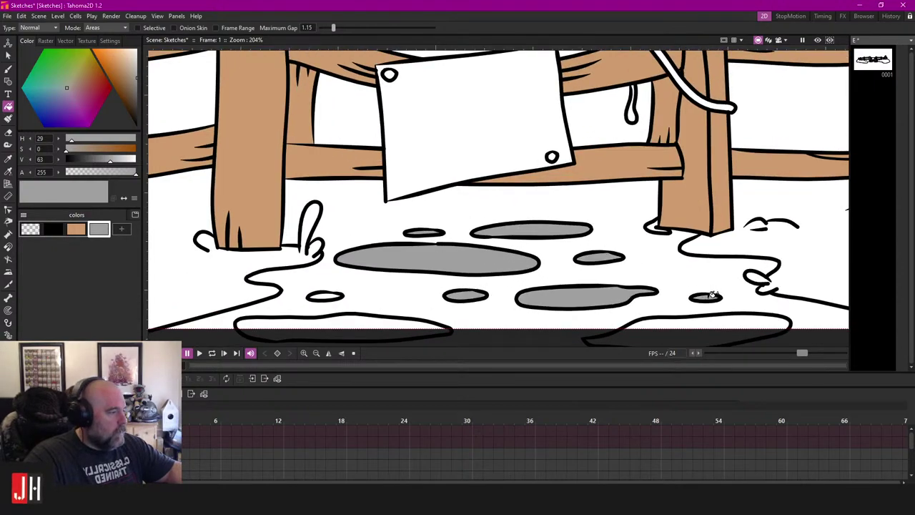
pyautogui.click(706, 319)
pyautogui.click(371, 316)
pyautogui.click(330, 294)
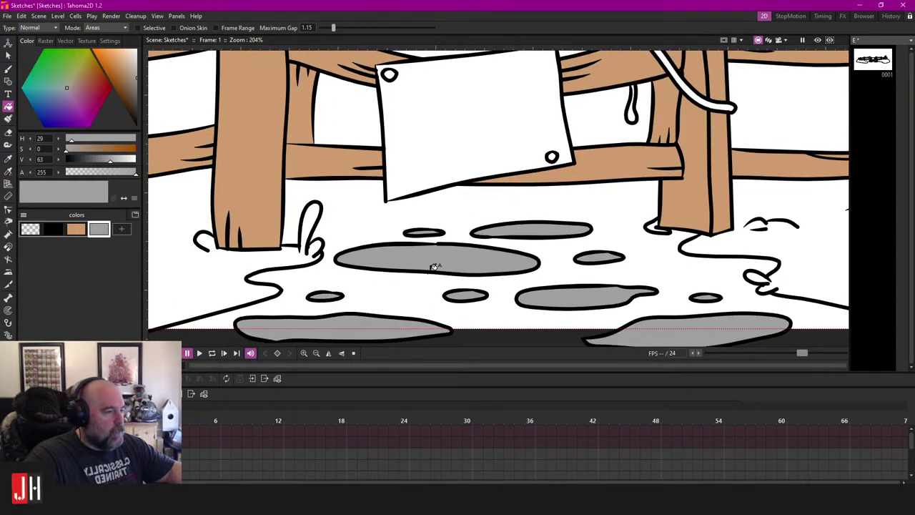
# Step: Add a pale yellow colour to the palette with hue 51, saturation 41 and value 100
pyautogui.scroll(-3, 433, 265)
pyautogui.scroll(1, 510, 264)
pyautogui.scroll(1, 527, 268)
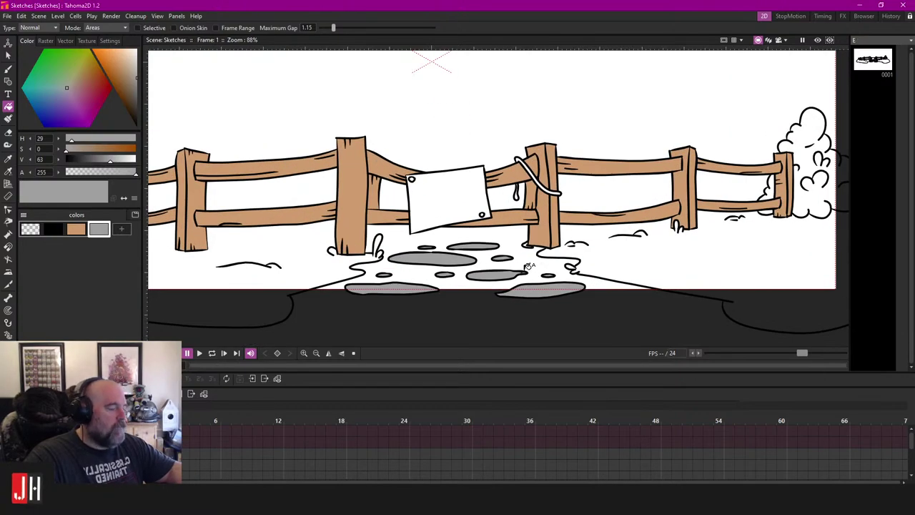
pyautogui.scroll(-3, 522, 265)
pyautogui.scroll(3, 508, 257)
pyautogui.scroll(2, 505, 255)
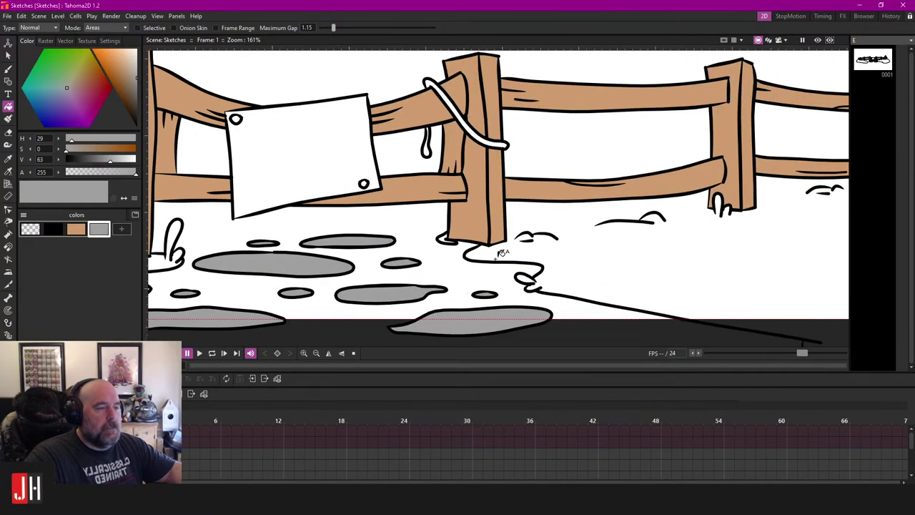
pyautogui.click(121, 228)
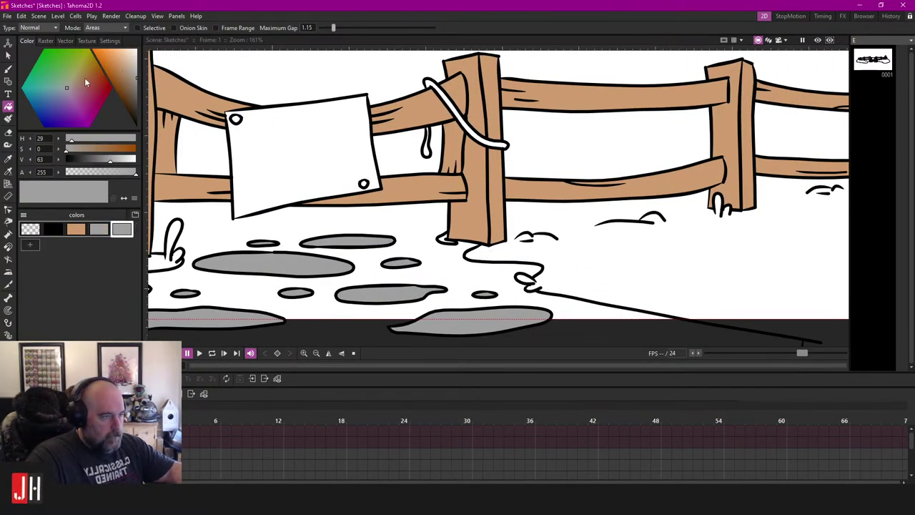
pyautogui.moveTo(85, 77)
pyautogui.mouseDown()
pyautogui.moveTo(84, 66)
pyautogui.moveTo(121, 50)
pyautogui.mouseUp()
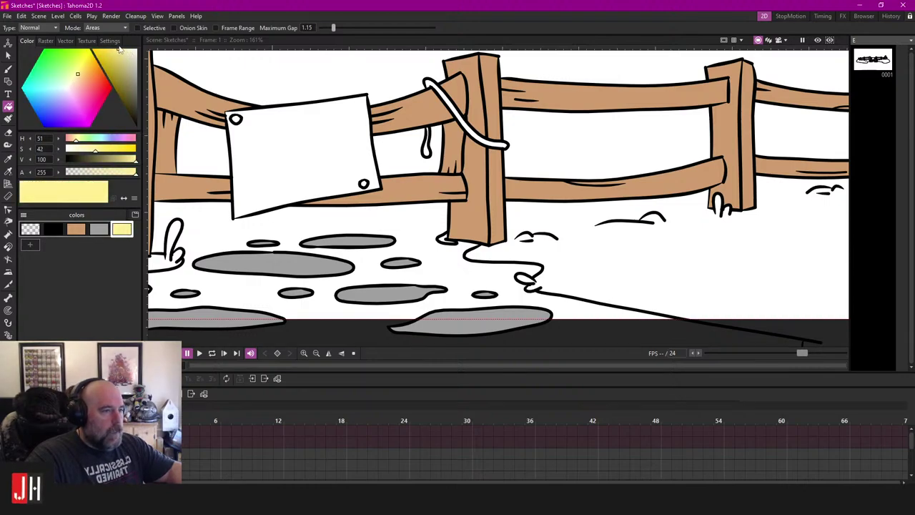
# Step: Fill the gate rope, its hanging end and the small shape at the gate post's foot with pale yellow
pyautogui.scroll(4, 505, 91)
pyautogui.click(504, 91)
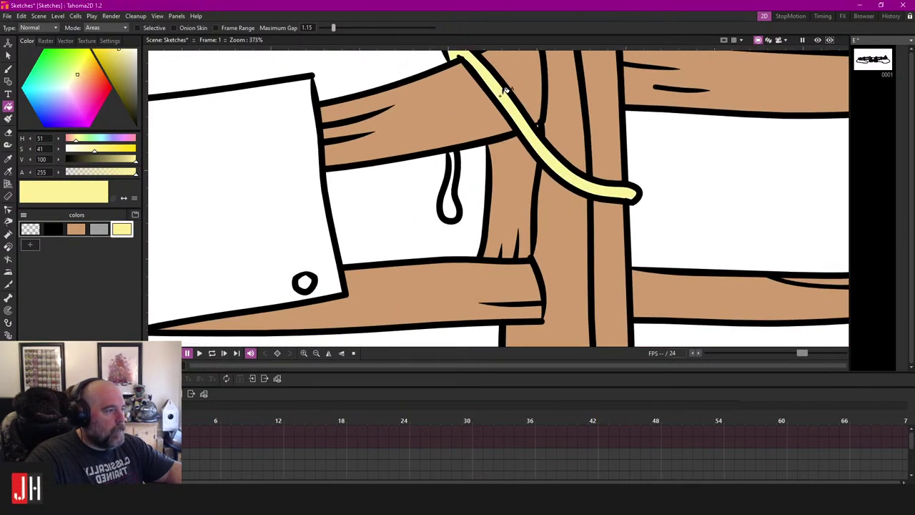
pyautogui.click(452, 197)
pyautogui.scroll(-6, 466, 206)
pyautogui.scroll(6, 423, 247)
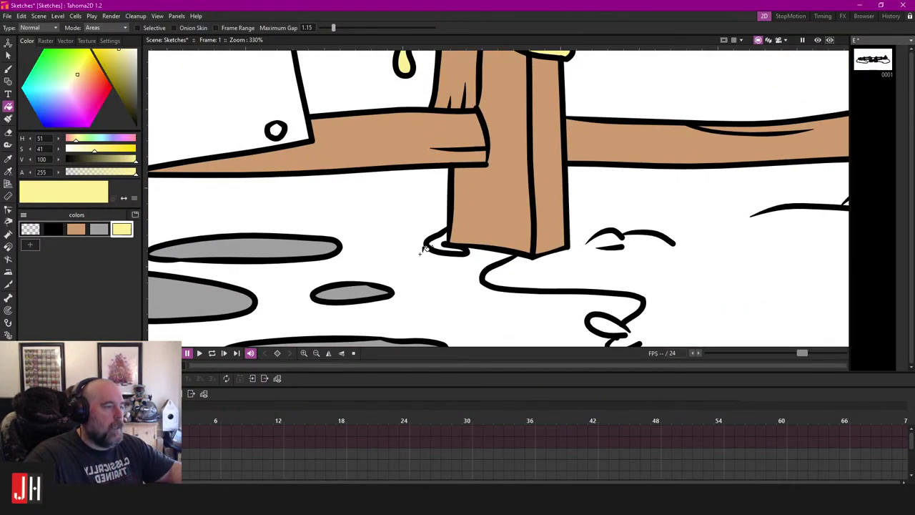
pyautogui.click(436, 243)
pyautogui.scroll(-5, 457, 265)
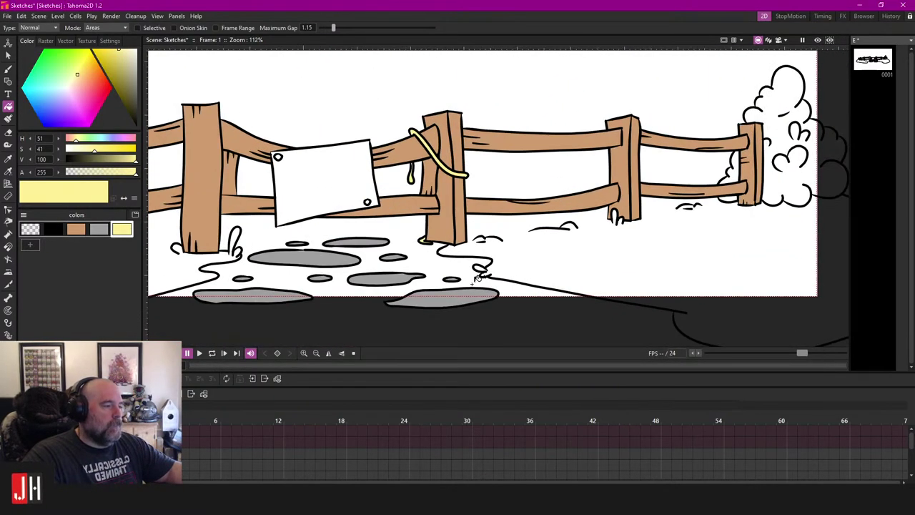
# Step: Draw a black wood-grain brush stroke across the bottom edge of the roped gate post's narrow side face
pyautogui.scroll(-3, 472, 272)
pyautogui.scroll(2, 457, 250)
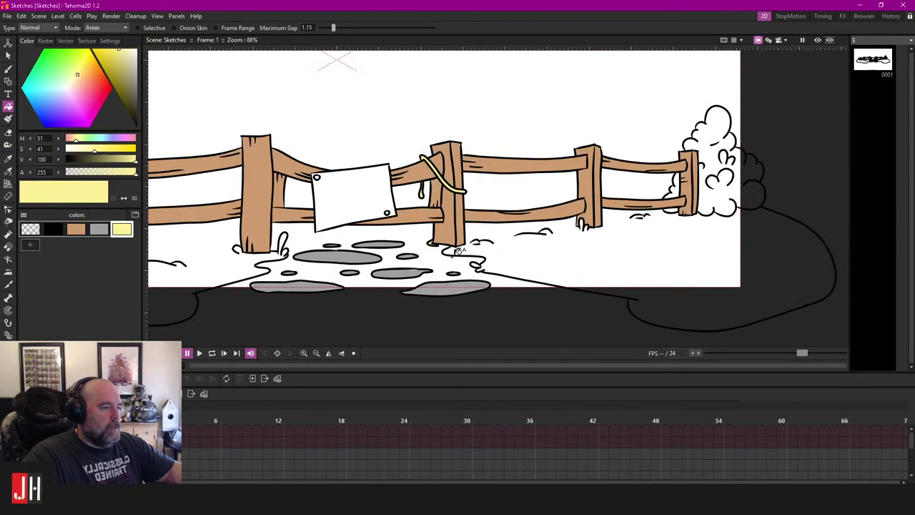
pyautogui.scroll(4, 458, 250)
pyautogui.click(54, 230)
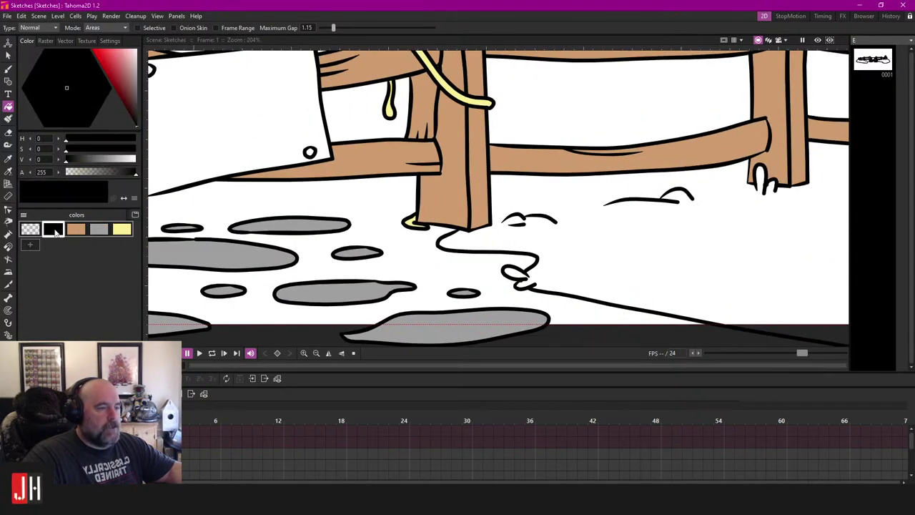
pyautogui.scroll(2, 389, 191)
pyautogui.press('b')
pyautogui.scroll(1, 472, 248)
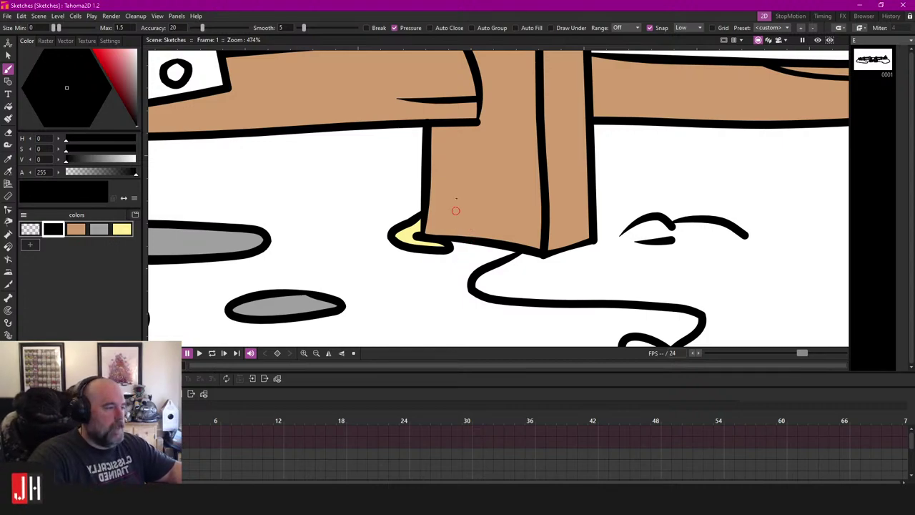
pyautogui.moveTo(455, 210)
pyautogui.mouseDown()
pyautogui.moveTo(525, 235)
pyautogui.moveTo(513, 205)
pyautogui.moveTo(529, 306)
pyautogui.moveTo(518, 315)
pyautogui.mouseUp()
# Step: Rotate the new grain stroke by -5.78° to stand upright and erase its segment extending below the post
pyautogui.scroll(2, 547, 294)
pyautogui.press('s')
pyautogui.click(519, 285)
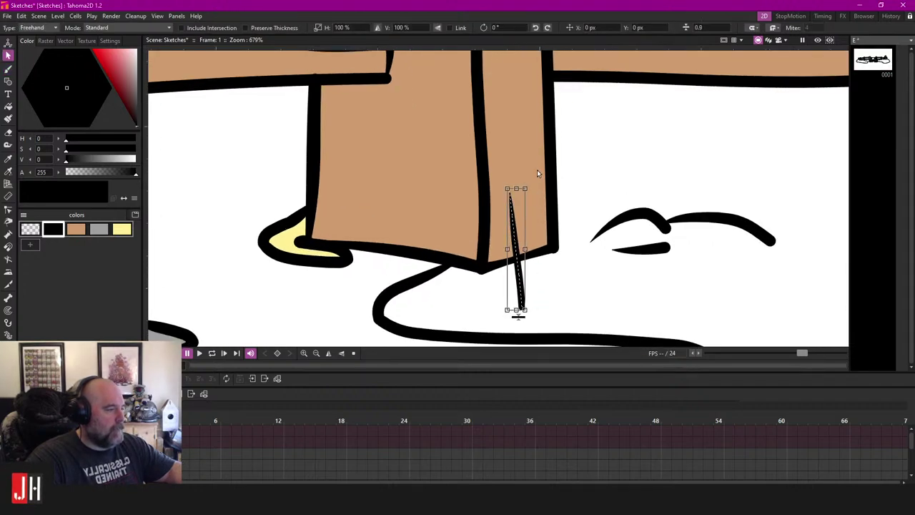
pyautogui.moveTo(531, 184)
pyautogui.mouseDown()
pyautogui.moveTo(535, 206)
pyautogui.moveTo(544, 190)
pyautogui.mouseUp()
pyautogui.click(549, 267)
pyautogui.click(526, 260)
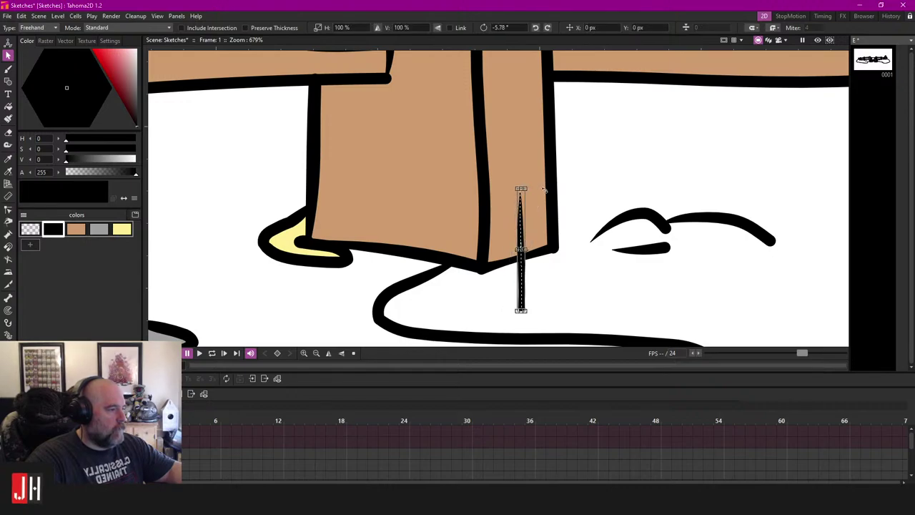
pyautogui.press('e')
pyautogui.moveTo(495, 302); pyautogui.dragTo(527, 296)
pyautogui.scroll(-19, 527, 290)
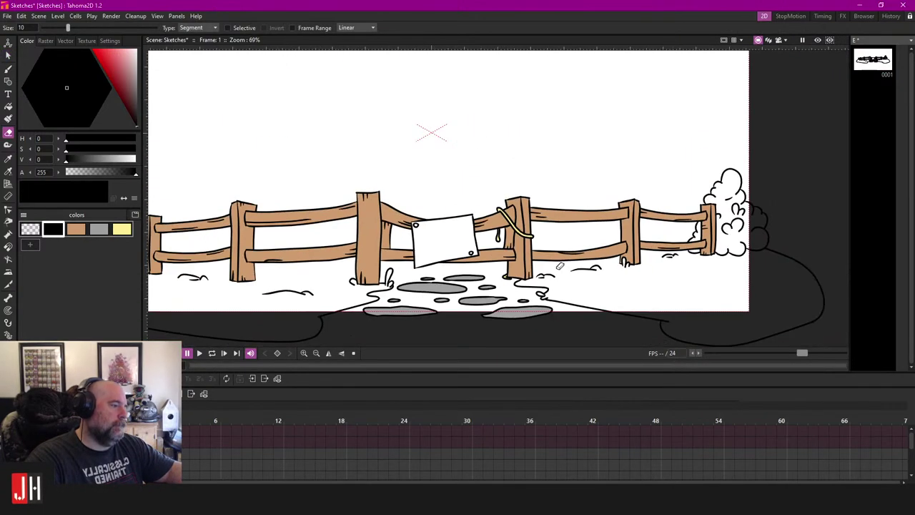
# Step: Add a bright green colour to the palette with hue 82, saturation 100 and value 81
pyautogui.scroll(-3, 521, 246)
pyautogui.scroll(2, 508, 253)
pyautogui.scroll(-1, 504, 255)
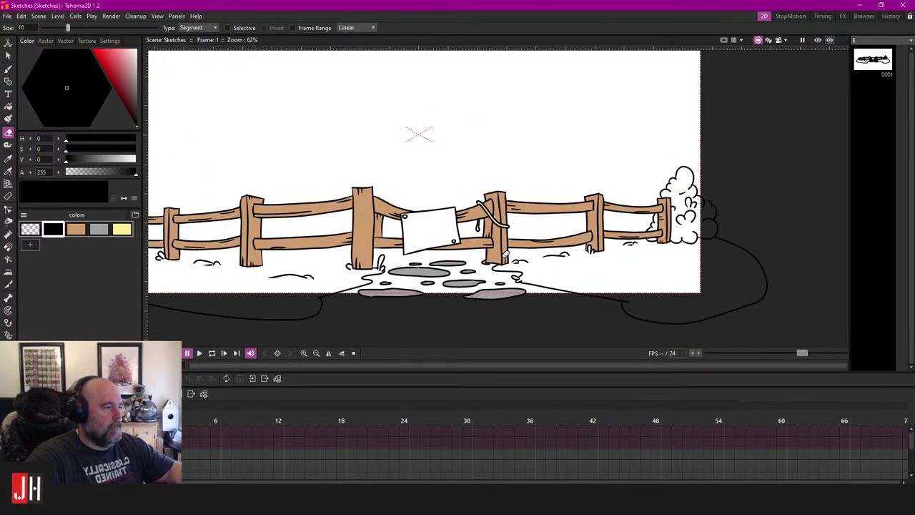
pyautogui.scroll(-3, 508, 251)
pyautogui.scroll(3, 542, 241)
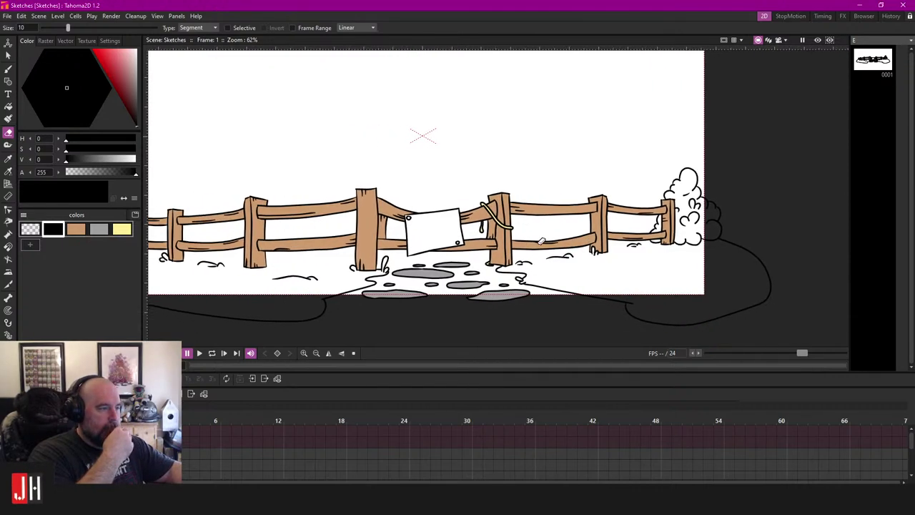
pyautogui.click(33, 244)
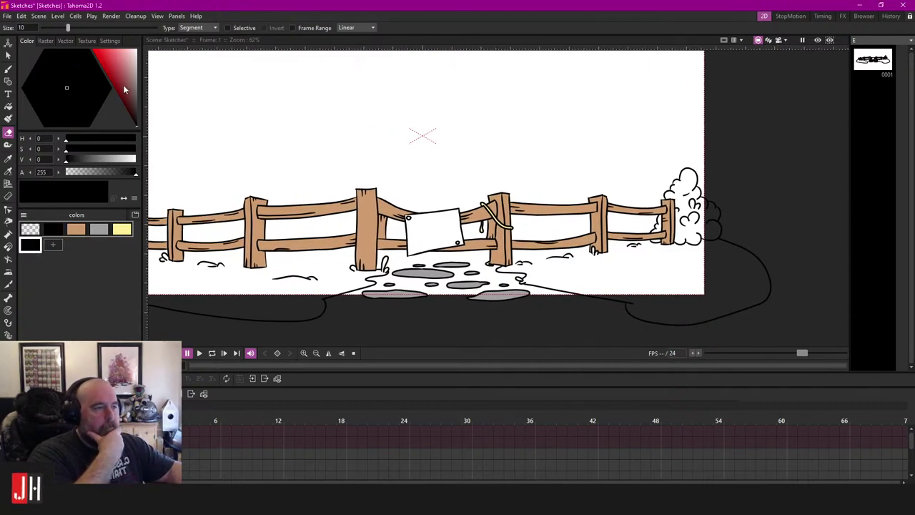
pyautogui.click(117, 67)
pyautogui.moveTo(115, 63); pyautogui.dragTo(76, 57)
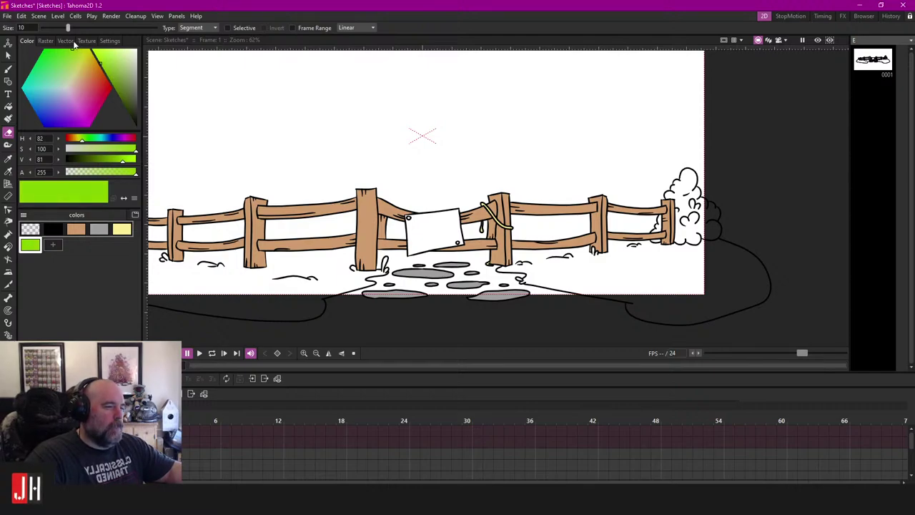
# Step: Fill the bush at the fence's right end with bright green, including its parts visible behind the rails
pyautogui.scroll(3, 659, 170)
pyautogui.press('f')
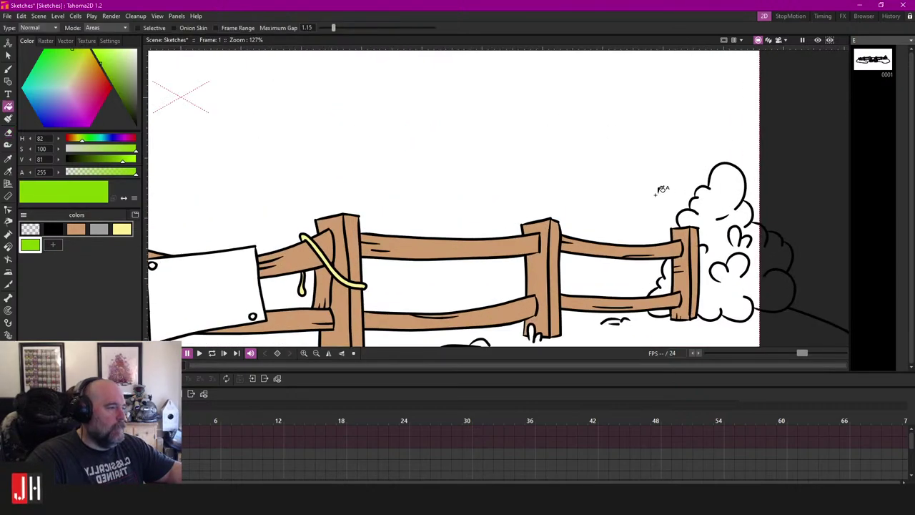
pyautogui.scroll(2, 639, 178)
pyautogui.click(563, 143)
pyautogui.scroll(-1, 543, 165)
pyautogui.scroll(-1, 463, 209)
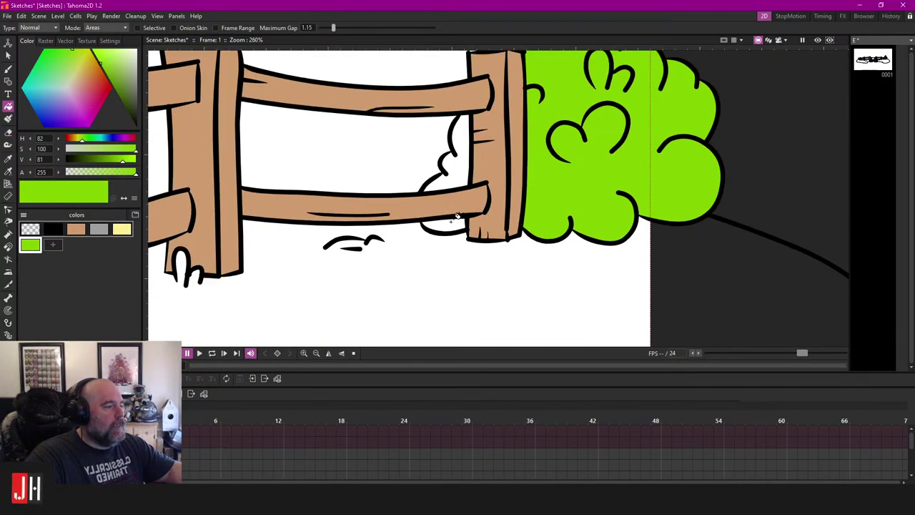
pyautogui.click(461, 166)
pyautogui.scroll(-1, 480, 201)
pyautogui.scroll(-2, 479, 201)
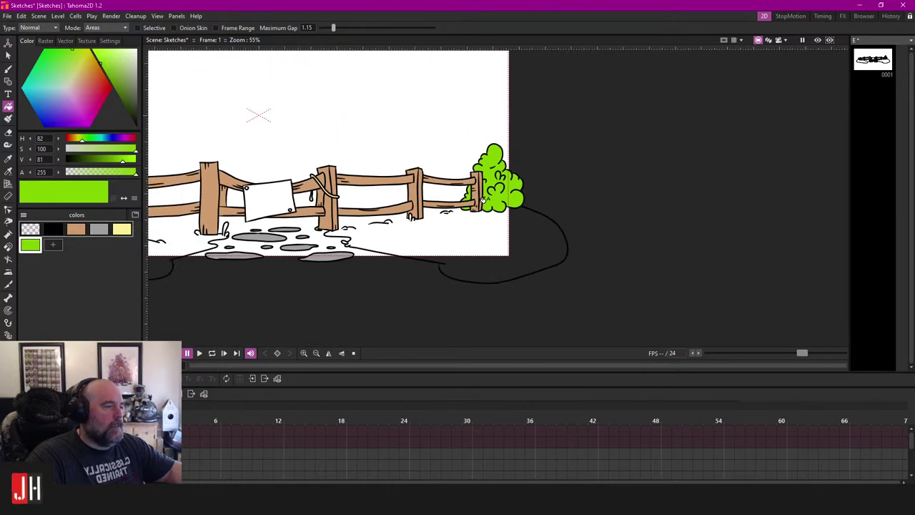
# Step: Draw a black curved ground line on the grass below the bush, discarding the rounded bump at its end
pyautogui.moveTo(482, 199); pyautogui.dragTo(545, 195)
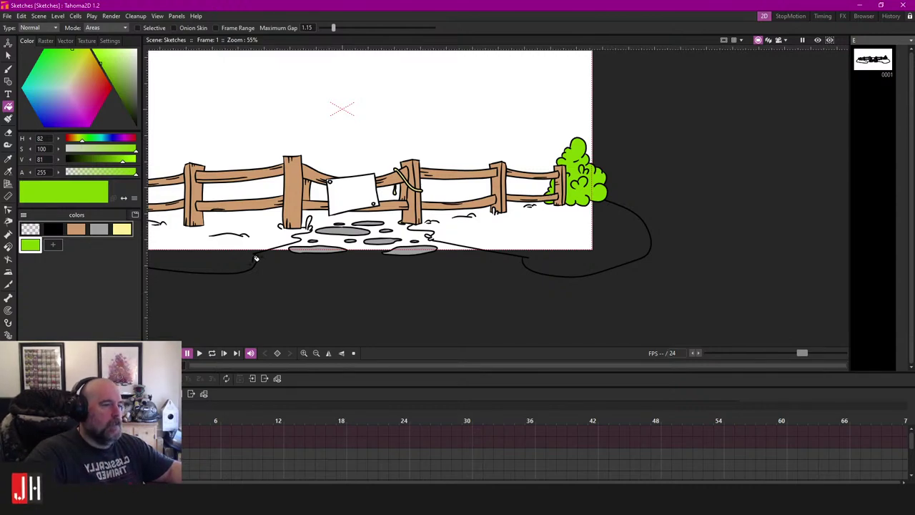
pyautogui.click(60, 234)
pyautogui.scroll(5, 434, 221)
pyautogui.press('b')
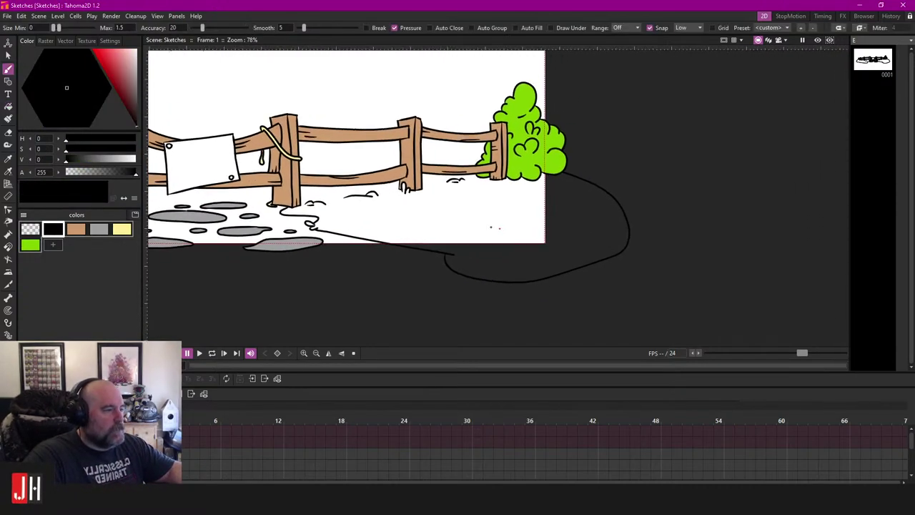
pyautogui.scroll(1, 433, 221)
pyautogui.moveTo(470, 207); pyautogui.dragTo(579, 202)
pyautogui.scroll(4, 543, 206)
pyautogui.scroll(-2, 521, 207)
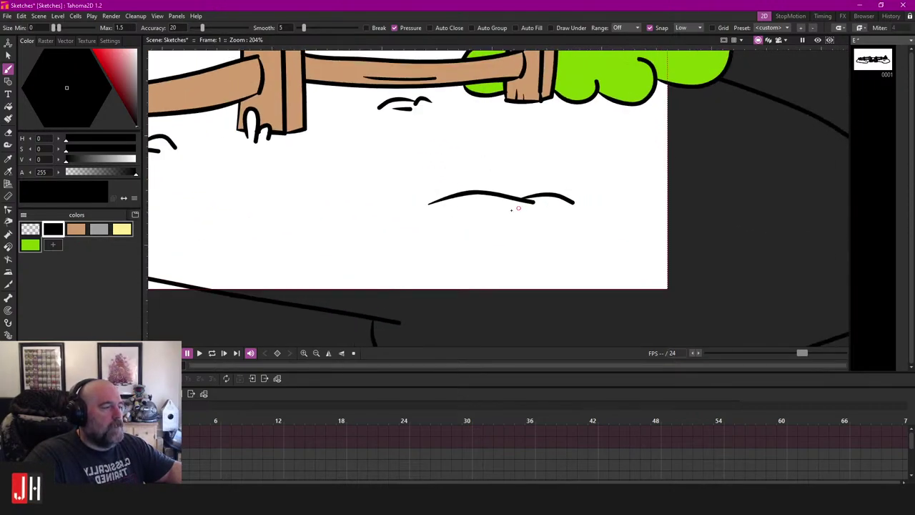
pyautogui.scroll(5, 535, 210)
pyautogui.hotkey('ctrl', 'z')
pyautogui.moveTo(557, 145)
pyautogui.mouseDown()
pyautogui.moveTo(559, 200)
pyautogui.moveTo(603, 222)
pyautogui.mouseUp()
pyautogui.scroll(4, 574, 207)
pyautogui.hotkey('ctrl', 'z')
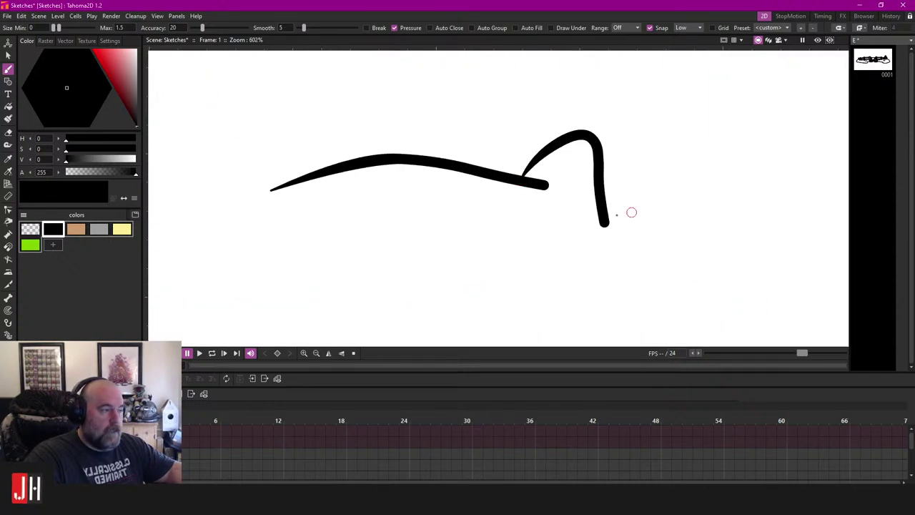
pyautogui.hotkey('ctrl', 'z')
# Step: Draw a small peaked tuft at the ground line's right end and a short straight stroke beneath the line
pyautogui.moveTo(541, 185); pyautogui.dragTo(613, 173)
pyautogui.scroll(-4, 550, 223)
pyautogui.scroll(5, 529, 220)
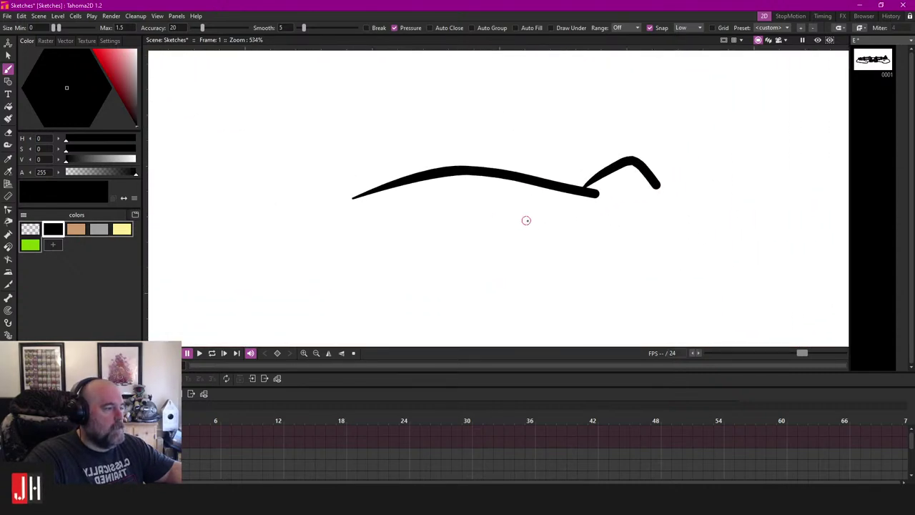
pyautogui.scroll(3, 443, 200)
pyautogui.moveTo(334, 199); pyautogui.dragTo(486, 198)
pyautogui.scroll(-7, 502, 222)
pyautogui.scroll(-5, 504, 225)
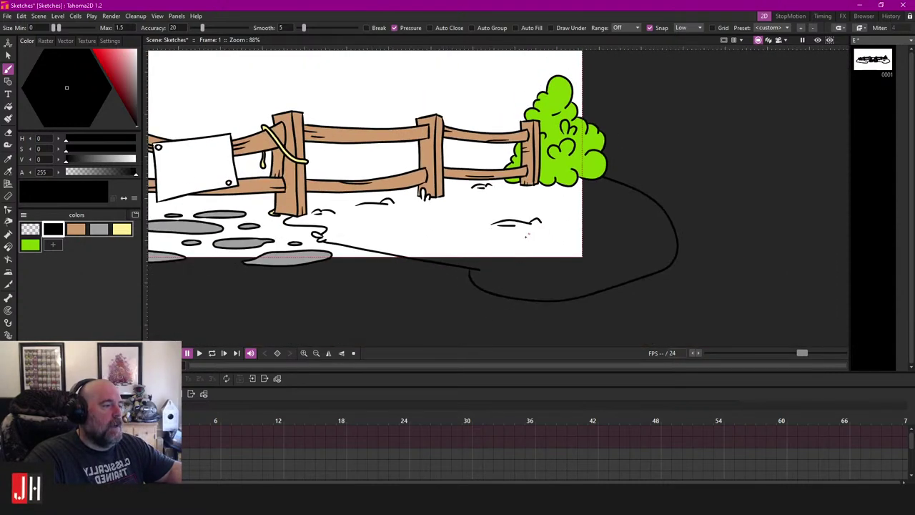
# Step: Reduce the thickness of the short stroke beneath the ground line and save the scene
pyautogui.scroll(10, 510, 228)
pyautogui.press('s')
pyautogui.click(508, 215)
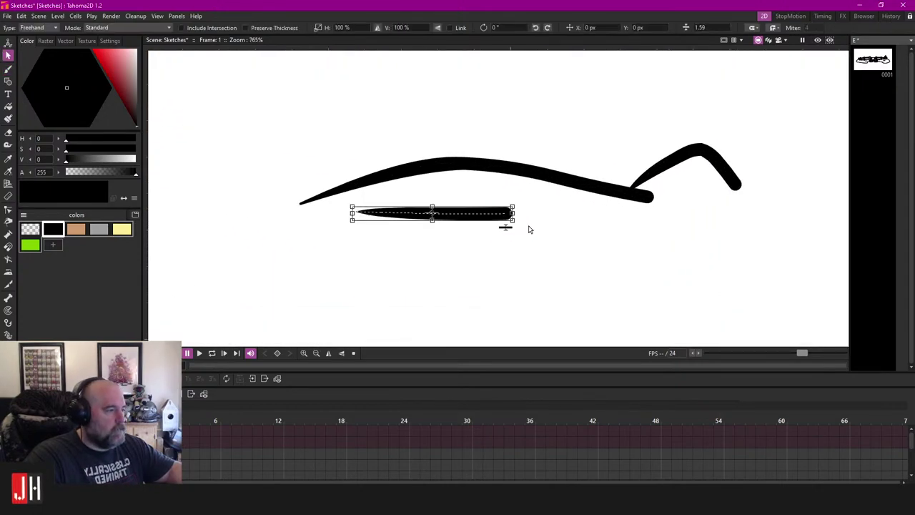
pyautogui.click(516, 224)
pyautogui.scroll(-12, 515, 243)
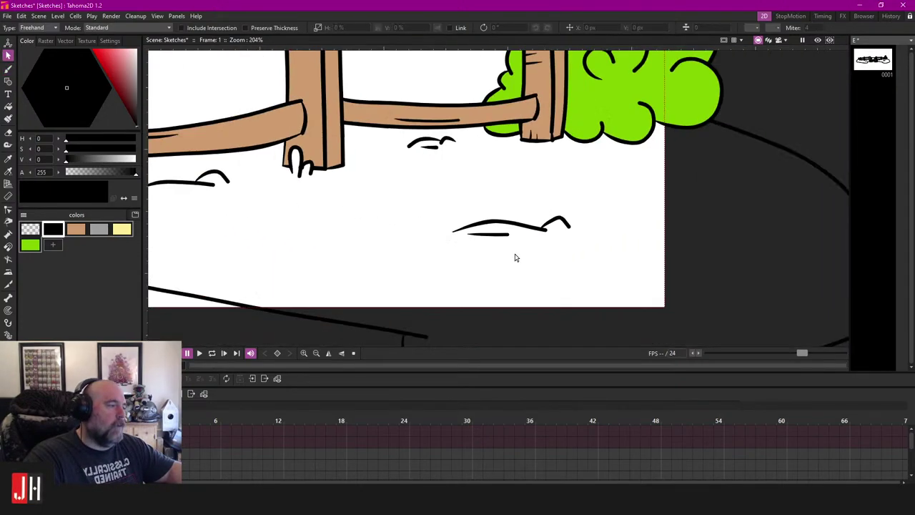
pyautogui.scroll(-3, 656, 257)
pyautogui.scroll(2, 478, 240)
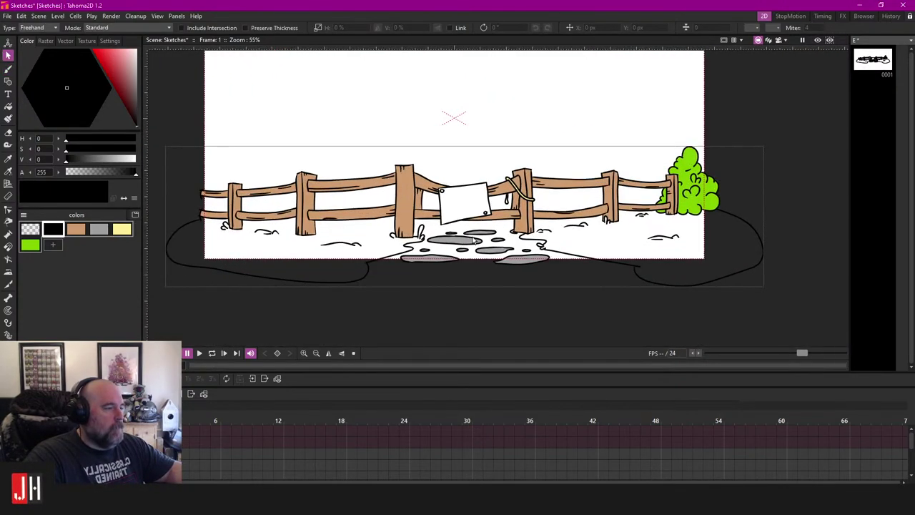
pyautogui.hotkey('ctrl', 's')
# Step: Fill both round pins on the gate's sign with grey and save the scene
pyautogui.moveTo(574, 225); pyautogui.dragTo(531, 224)
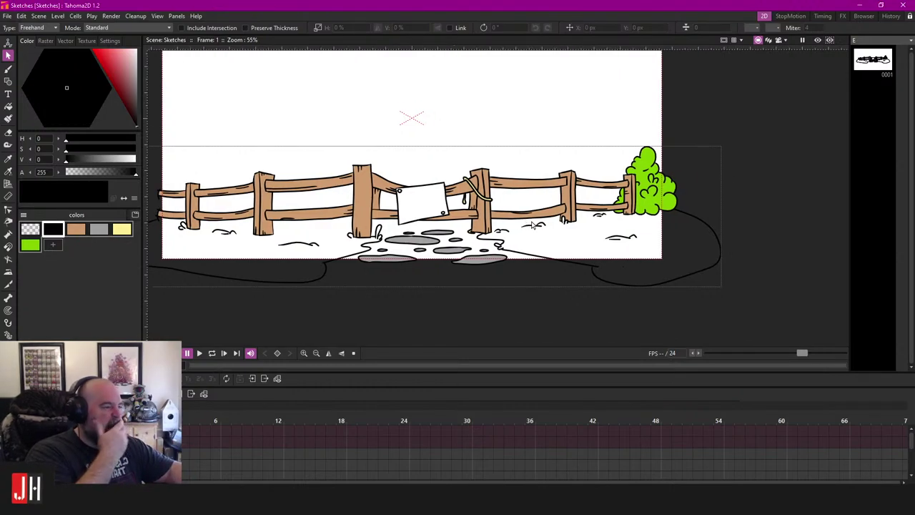
pyautogui.scroll(6, 438, 215)
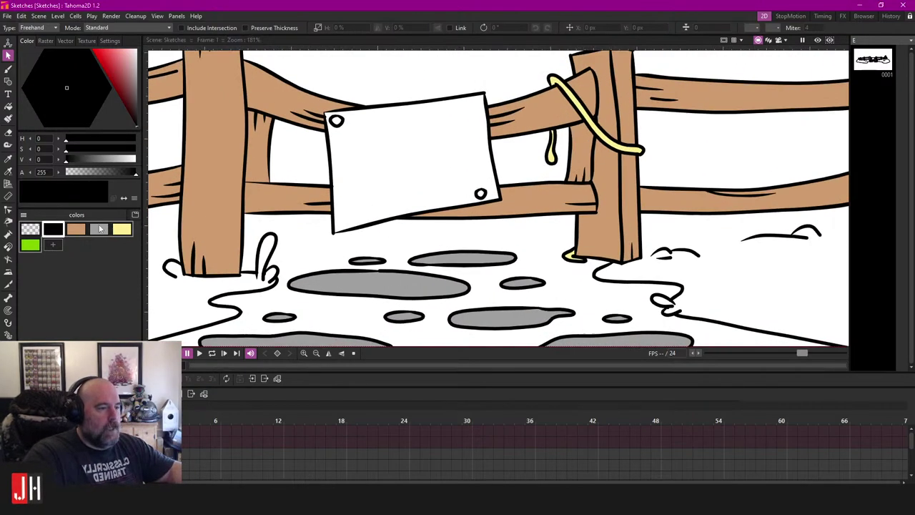
pyautogui.press('f')
pyautogui.click(337, 78)
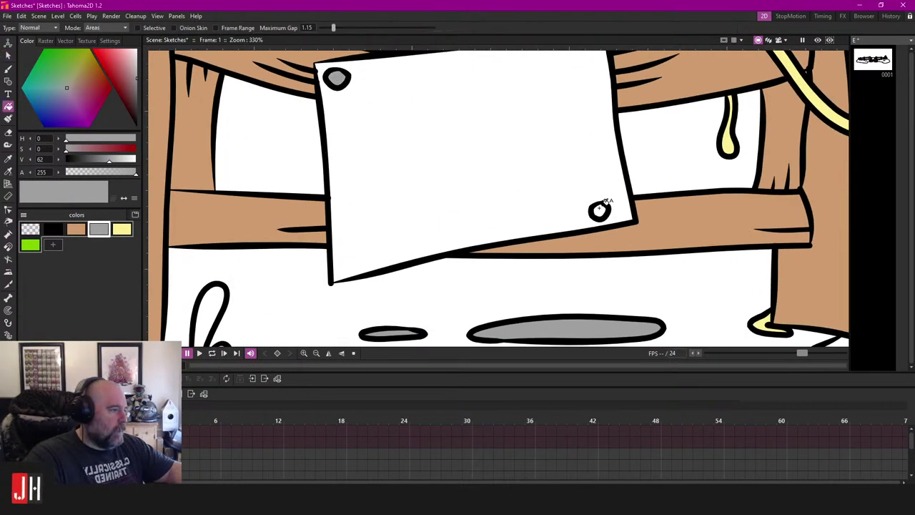
pyautogui.click(599, 207)
pyautogui.scroll(-8, 599, 207)
pyautogui.scroll(2, 489, 204)
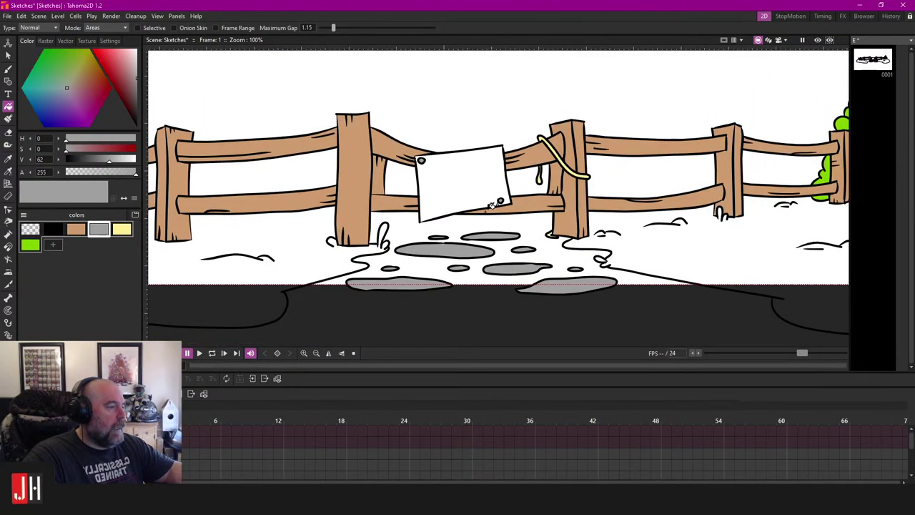
pyautogui.hotkey('ctrl', 's')
# Step: Add a muted light green to the palette with hue 82, saturation 43 and value 77
pyautogui.moveTo(548, 212); pyautogui.dragTo(521, 208)
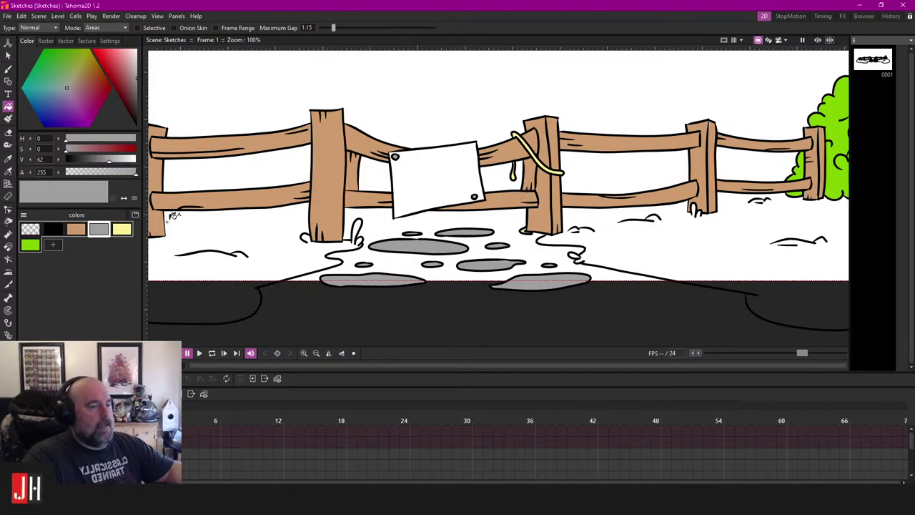
pyautogui.click(52, 246)
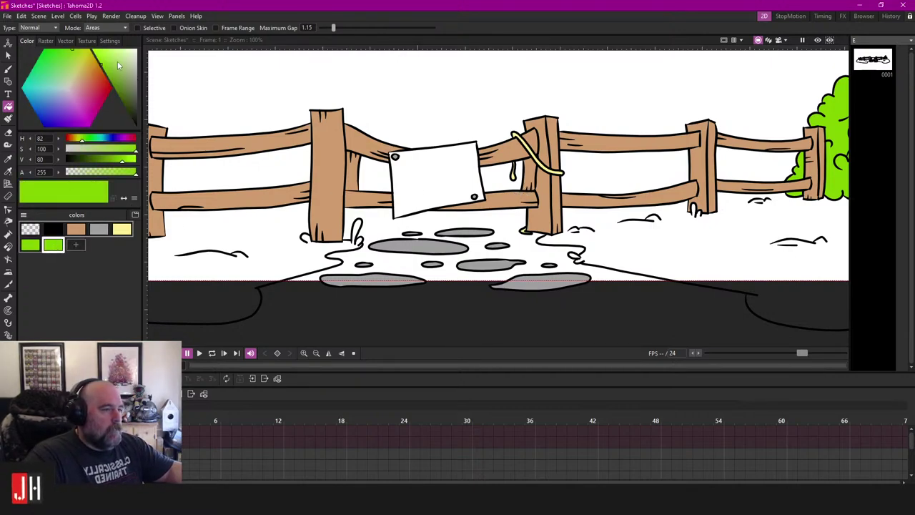
pyautogui.click(125, 77)
pyautogui.moveTo(126, 77); pyautogui.dragTo(122, 66)
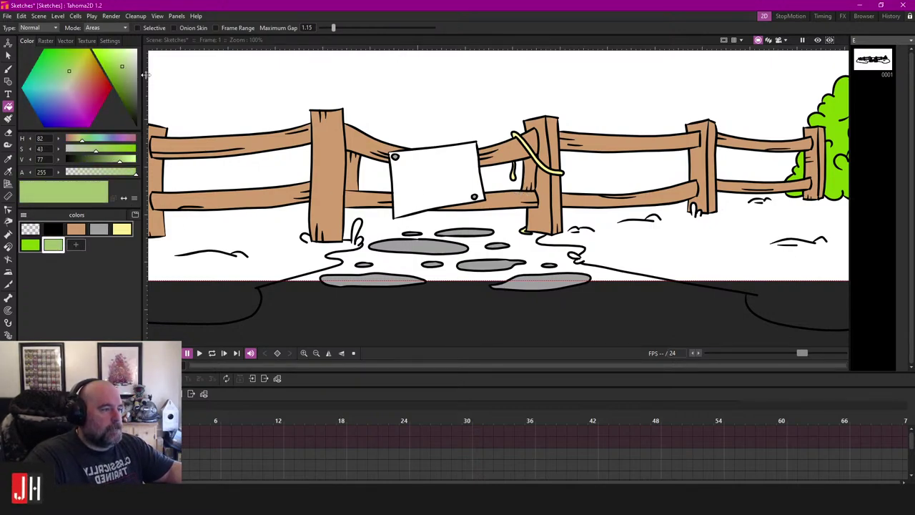
# Step: Fill the grass on both sides of the path with the muted light green and save the scene
pyautogui.click(709, 243)
pyautogui.scroll(-3, 697, 247)
pyautogui.moveTo(465, 255); pyautogui.dragTo(529, 243)
pyautogui.scroll(4, 528, 243)
pyautogui.click(530, 234)
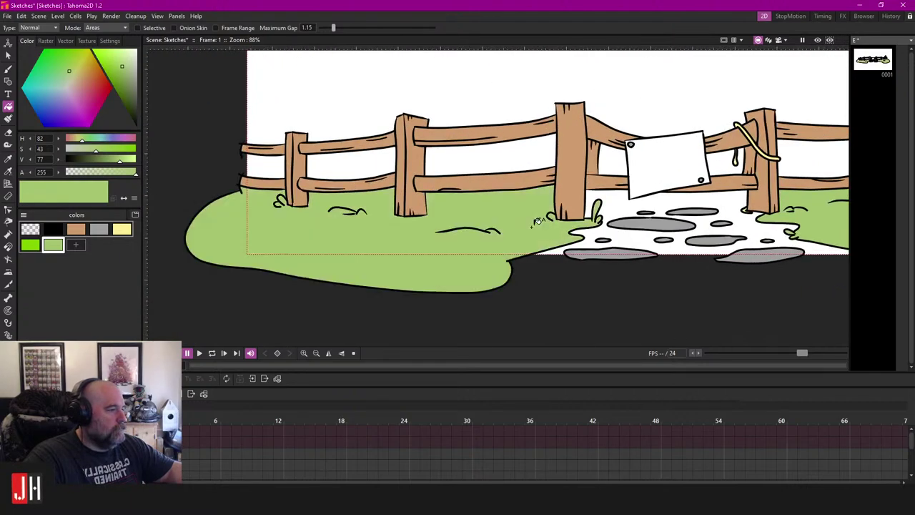
pyautogui.scroll(-5, 527, 236)
pyautogui.moveTo(610, 244); pyautogui.dragTo(544, 238)
pyautogui.scroll(1, 544, 238)
pyautogui.scroll(2, 551, 234)
pyautogui.scroll(-4, 550, 234)
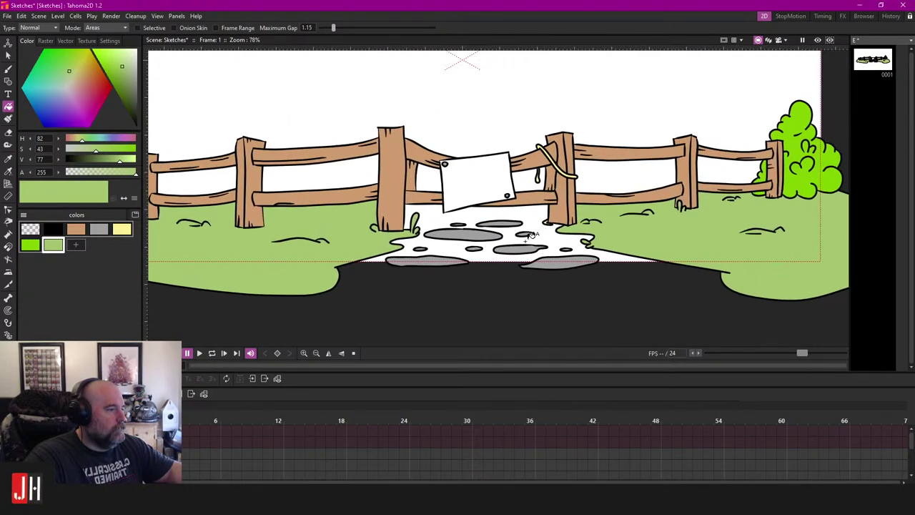
pyautogui.scroll(2, 547, 241)
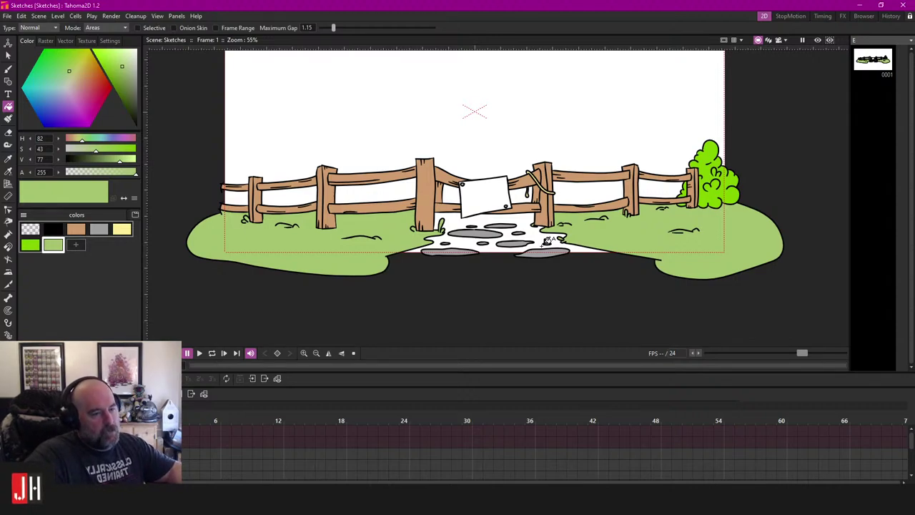
pyautogui.moveTo(541, 245); pyautogui.dragTo(521, 253)
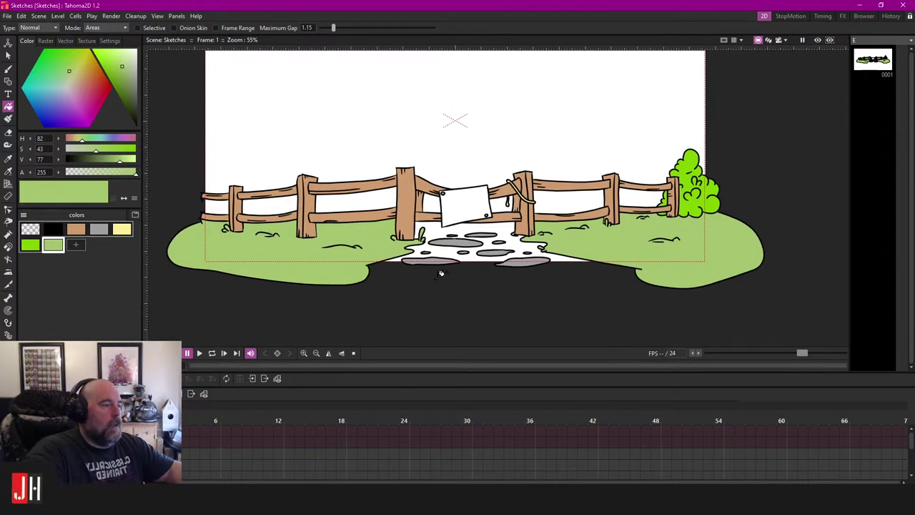
# Step: Draw a small black double-bump grass mark above the ground line near the gate's left post, discarding the first oversized arc
pyautogui.scroll(4, 472, 261)
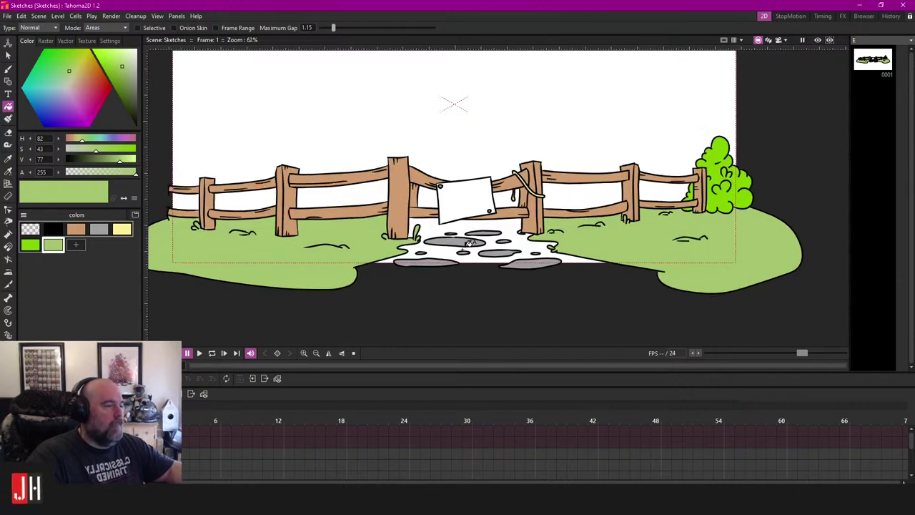
pyautogui.click(52, 229)
pyautogui.scroll(5, 351, 214)
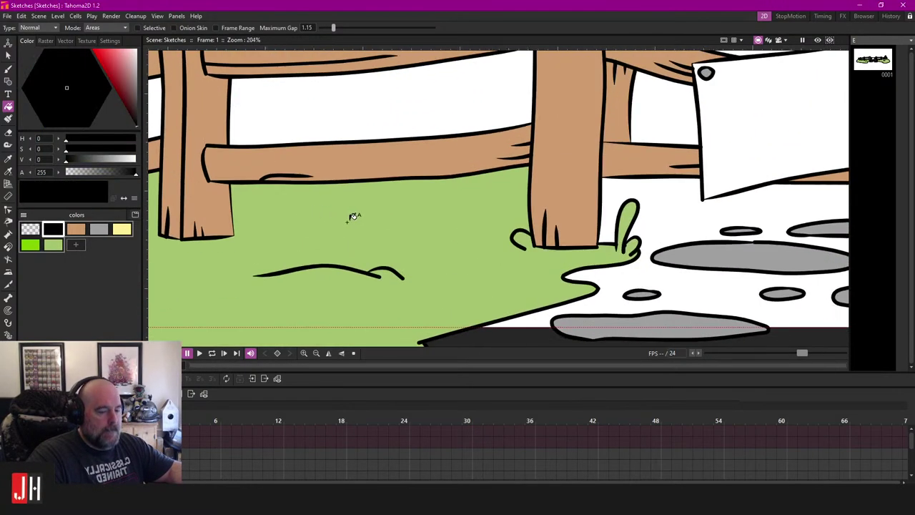
pyautogui.press('b')
pyautogui.moveTo(370, 216)
pyautogui.mouseDown()
pyautogui.moveTo(330, 187)
pyautogui.moveTo(286, 205)
pyautogui.mouseUp()
pyautogui.scroll(1, 390, 205)
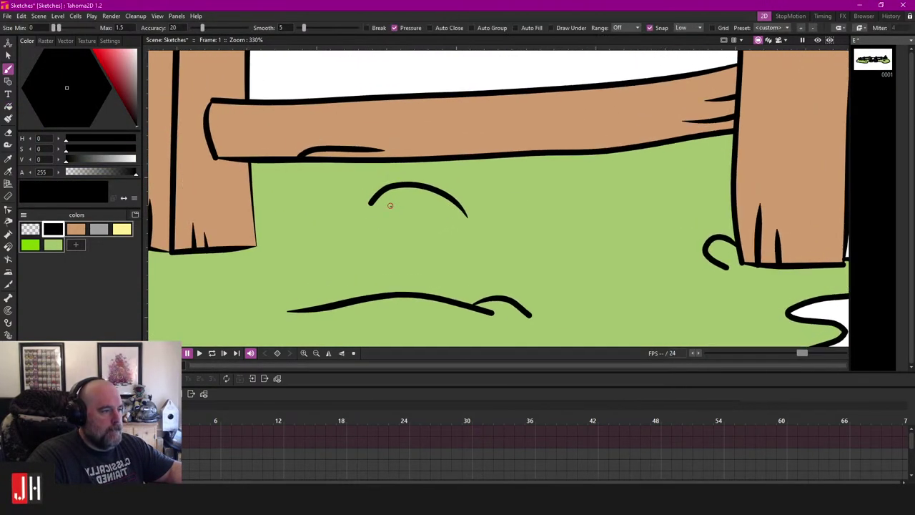
pyautogui.hotkey('ctrl', 'z')
pyautogui.moveTo(347, 224)
pyautogui.mouseDown()
pyautogui.moveTo(402, 212)
pyautogui.moveTo(424, 225)
pyautogui.mouseUp()
pyautogui.scroll(3, 455, 224)
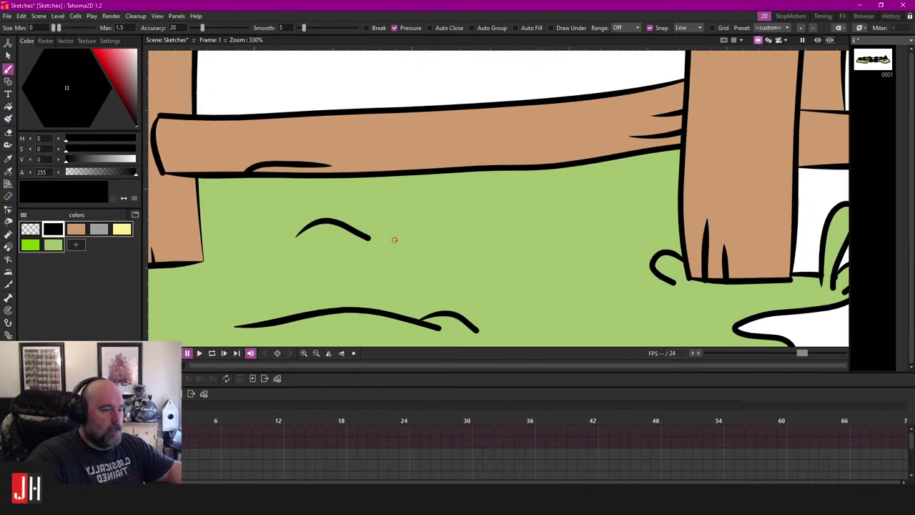
pyautogui.scroll(1, 412, 241)
pyautogui.moveTo(322, 238); pyautogui.dragTo(397, 236)
pyautogui.scroll(-8, 479, 239)
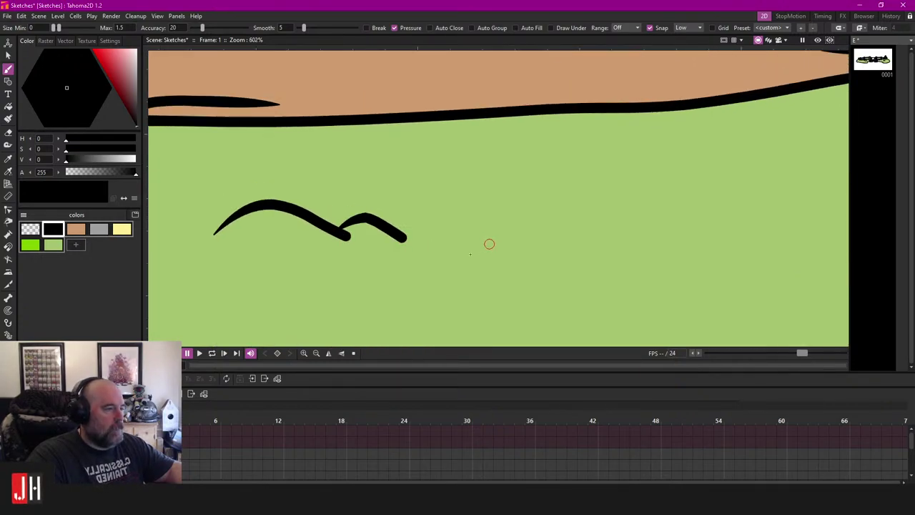
pyautogui.scroll(-4, 459, 263)
pyautogui.scroll(7, 423, 241)
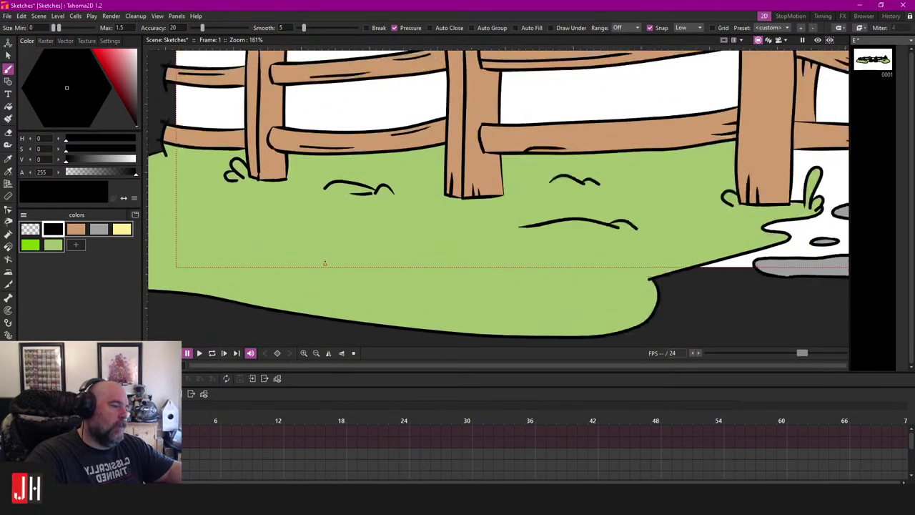
pyautogui.scroll(-8, 423, 241)
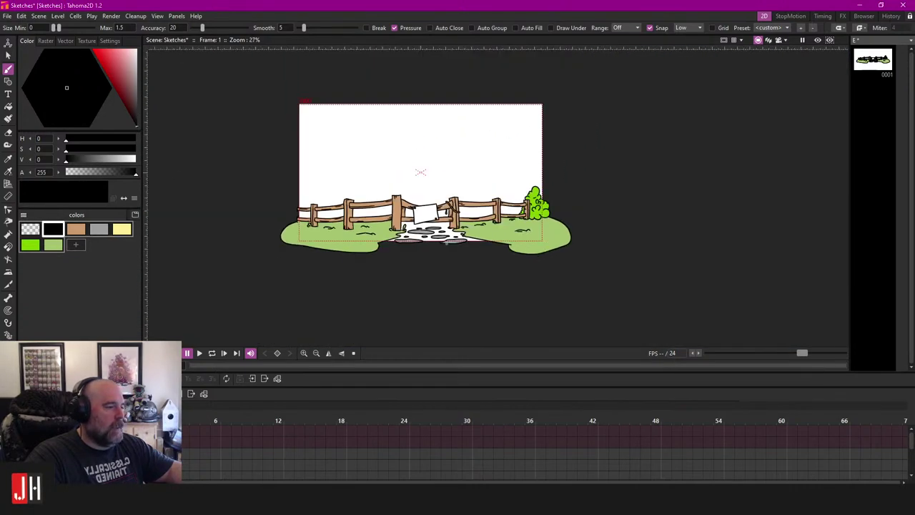
pyautogui.scroll(3, 400, 234)
pyautogui.scroll(-3, 469, 236)
pyautogui.moveTo(463, 228); pyautogui.dragTo(477, 231)
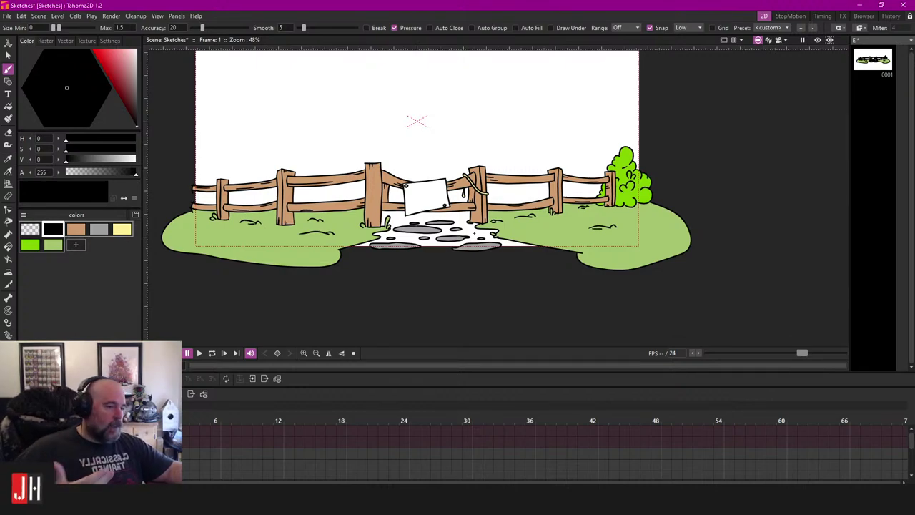
pyautogui.scroll(1, 515, 198)
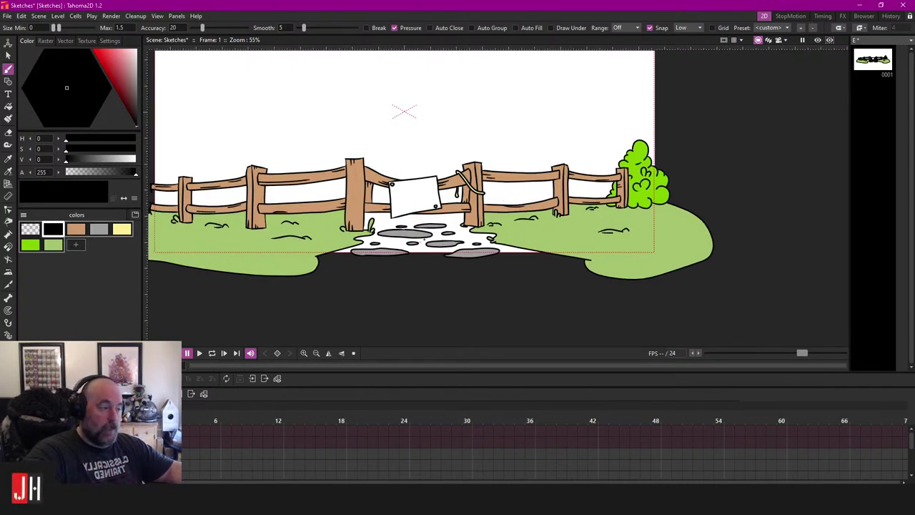
# Step: Add a light peach to the palette, based on the fence brown, with hue 28, saturation 34 and value 100
pyautogui.scroll(4, 423, 203)
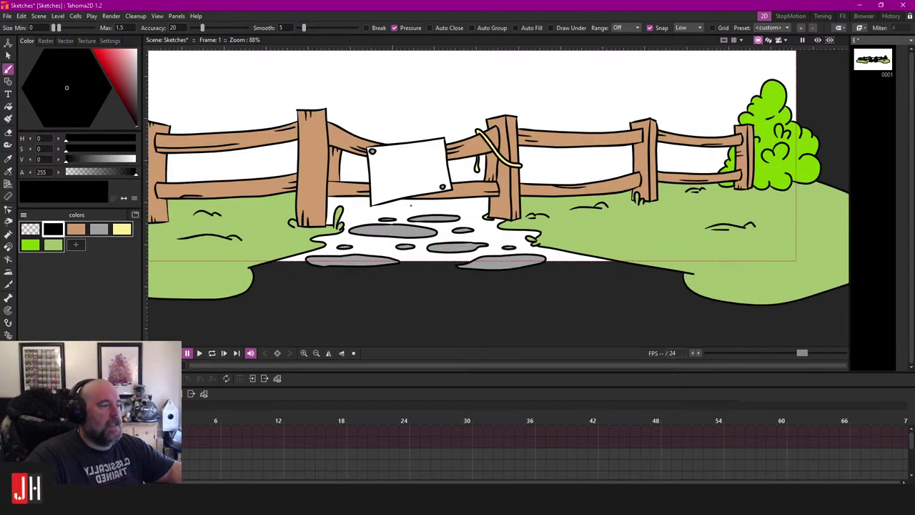
pyautogui.click(76, 229)
pyautogui.click(79, 244)
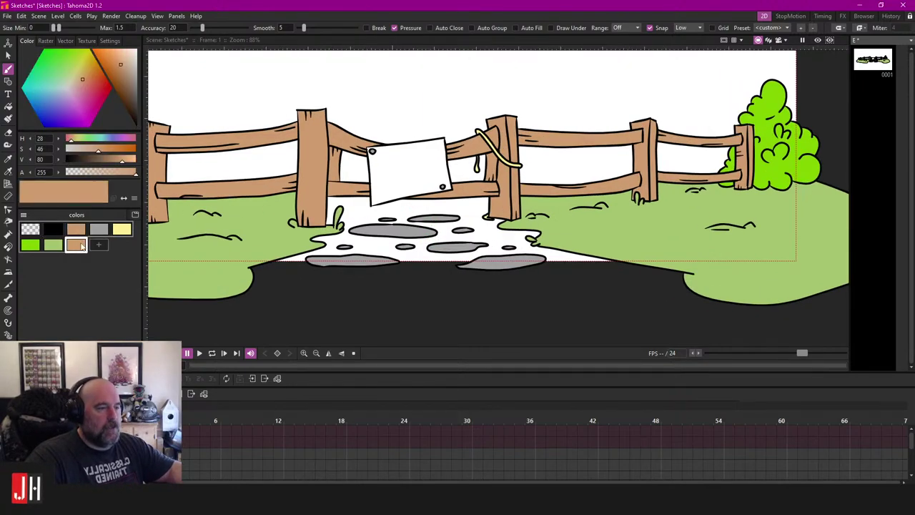
pyautogui.moveTo(123, 62)
pyautogui.mouseDown()
pyautogui.moveTo(131, 51)
pyautogui.moveTo(126, 59)
pyautogui.mouseUp()
pyautogui.scroll(3, 476, 233)
pyautogui.press('f')
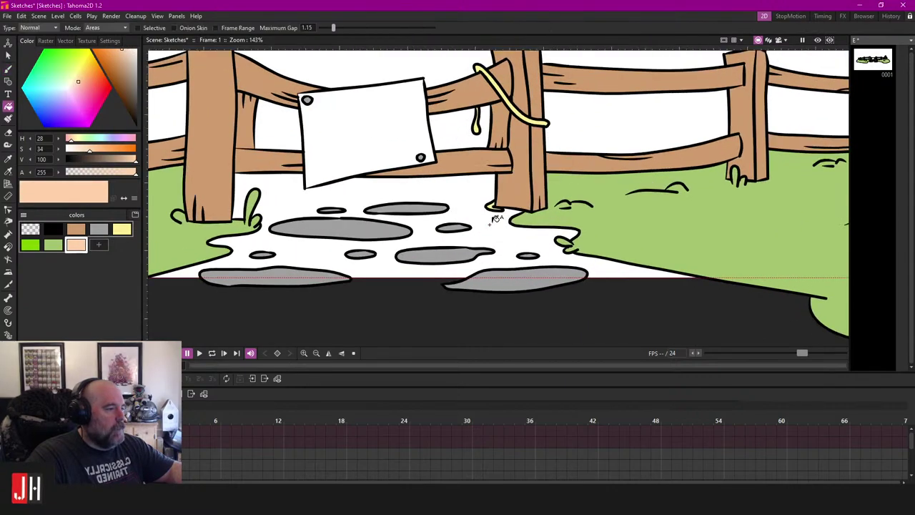
pyautogui.scroll(-3, 492, 218)
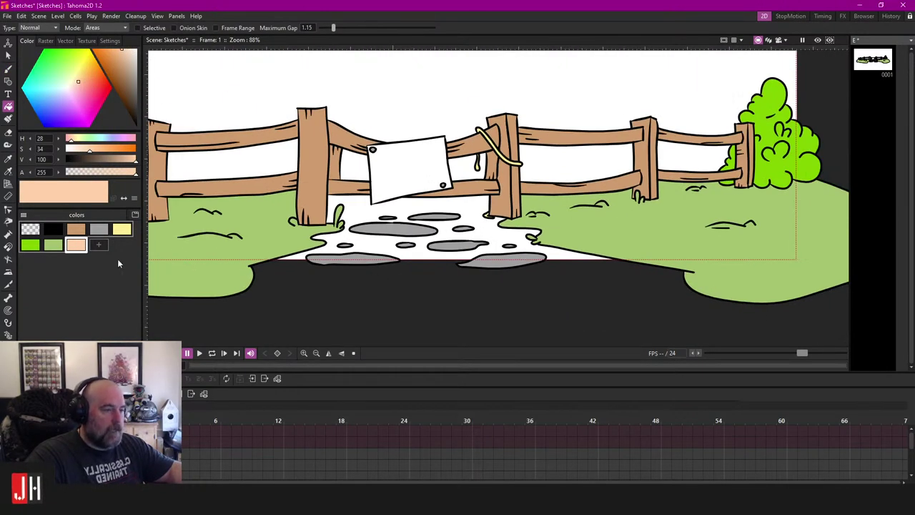
# Step: Draw a black curved line below the frame joining both grass areas to close off the path, discarding the first attempt
pyautogui.click(53, 228)
pyautogui.scroll(1, 272, 290)
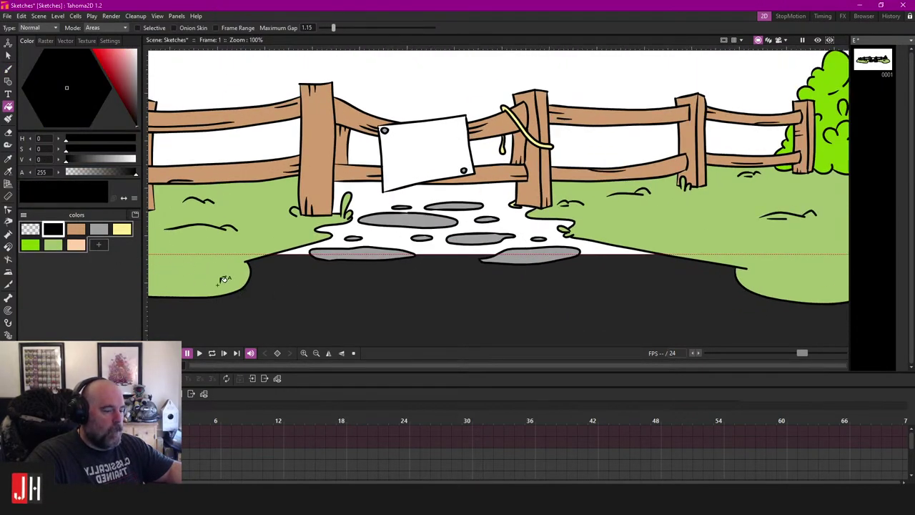
pyautogui.press('b')
pyautogui.moveTo(231, 293)
pyautogui.mouseDown()
pyautogui.moveTo(457, 344)
pyautogui.moveTo(630, 336)
pyautogui.moveTo(656, 326)
pyautogui.mouseUp()
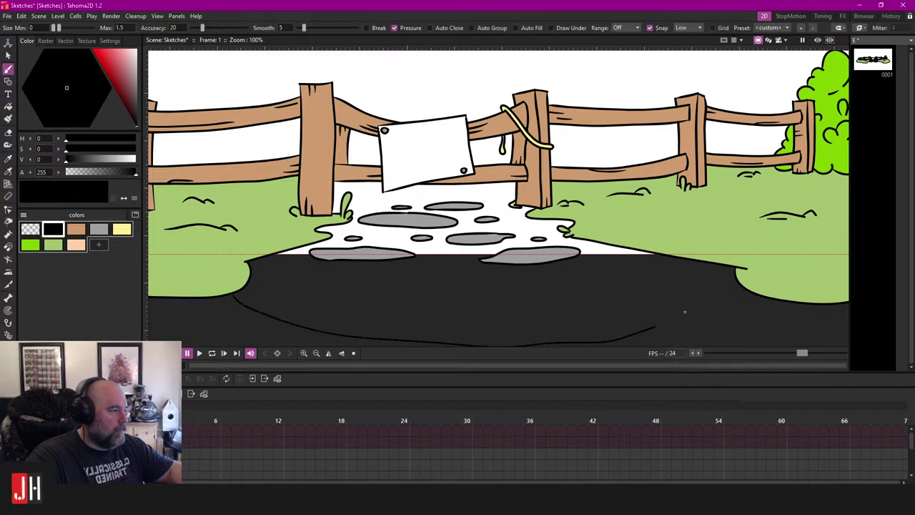
pyautogui.moveTo(744, 289); pyautogui.dragTo(749, 290)
pyautogui.hotkey('ctrl', 'z')
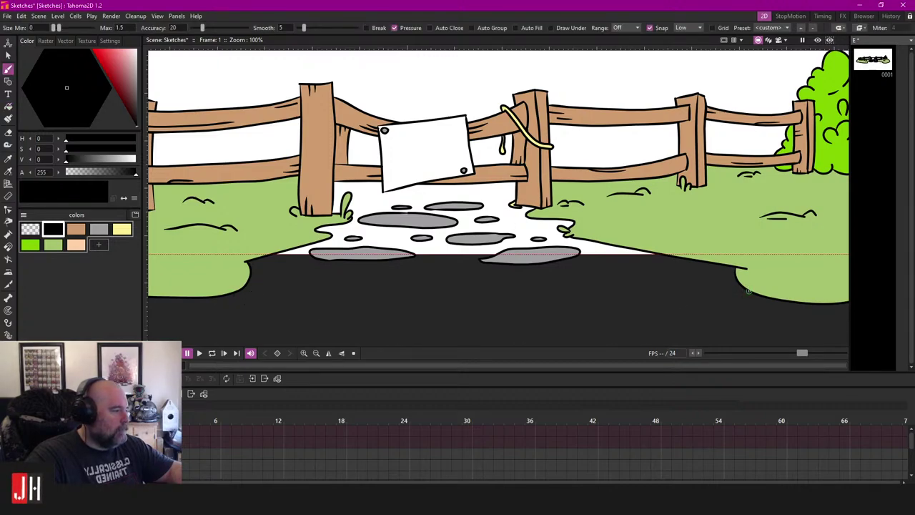
pyautogui.moveTo(630, 320)
pyautogui.mouseDown()
pyautogui.moveTo(350, 318)
pyautogui.moveTo(263, 295)
pyautogui.mouseUp()
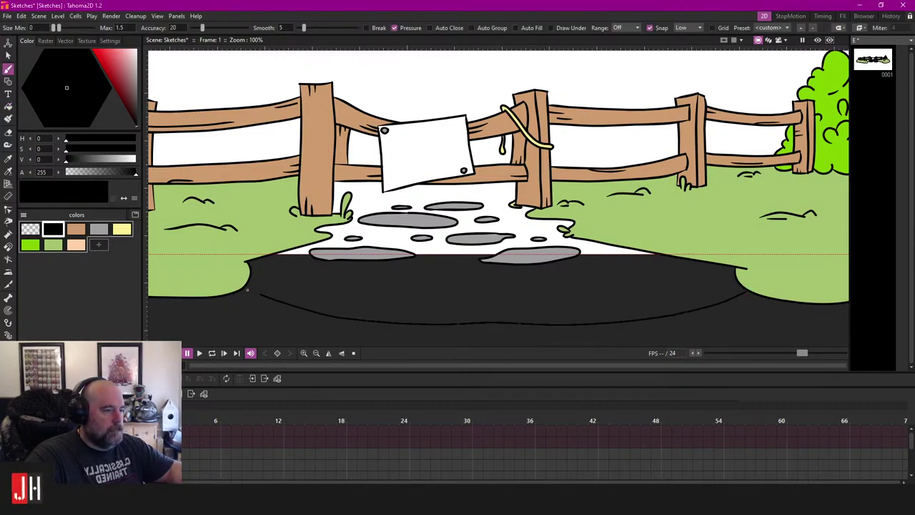
pyautogui.scroll(1, 244, 286)
# Step: Fill the path around the stepping stones with the light peach colour
pyautogui.click(76, 244)
pyautogui.click(8, 106)
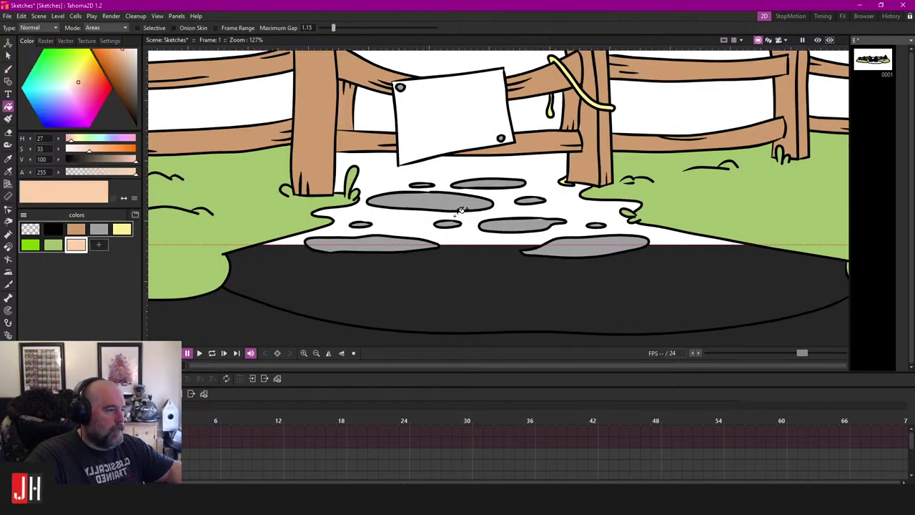
pyautogui.click(423, 220)
pyautogui.scroll(-4, 428, 216)
pyautogui.scroll(3, 462, 234)
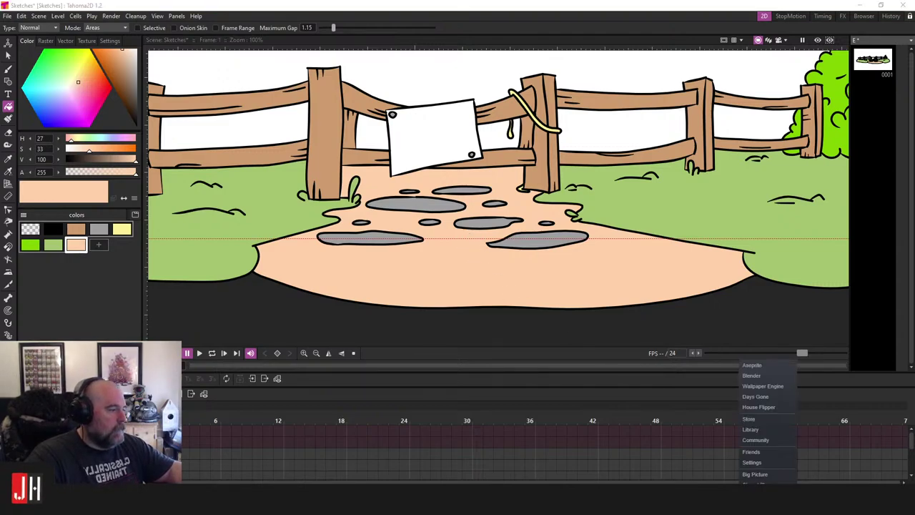
# Step: Switch to Blender and open the recent file Raid 2.blend, moving in on the desk and cats drawing
pyautogui.click(768, 375)
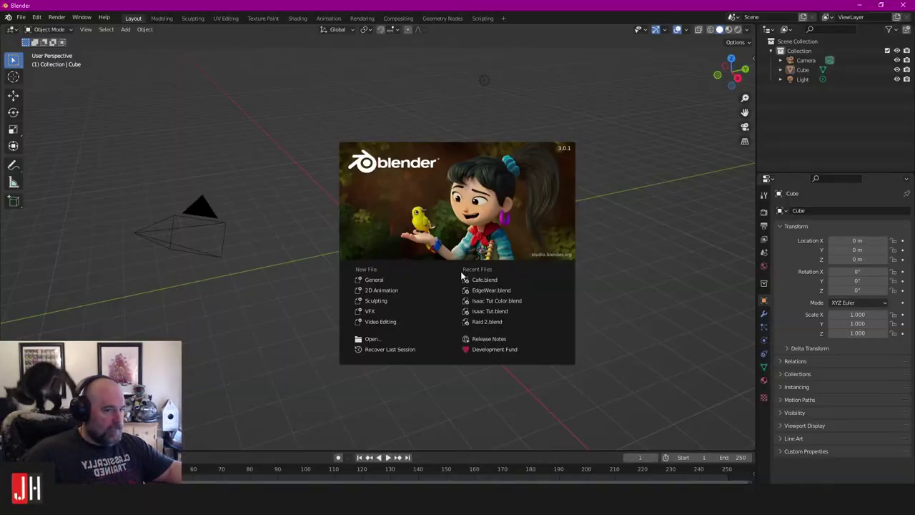
pyautogui.click(510, 321)
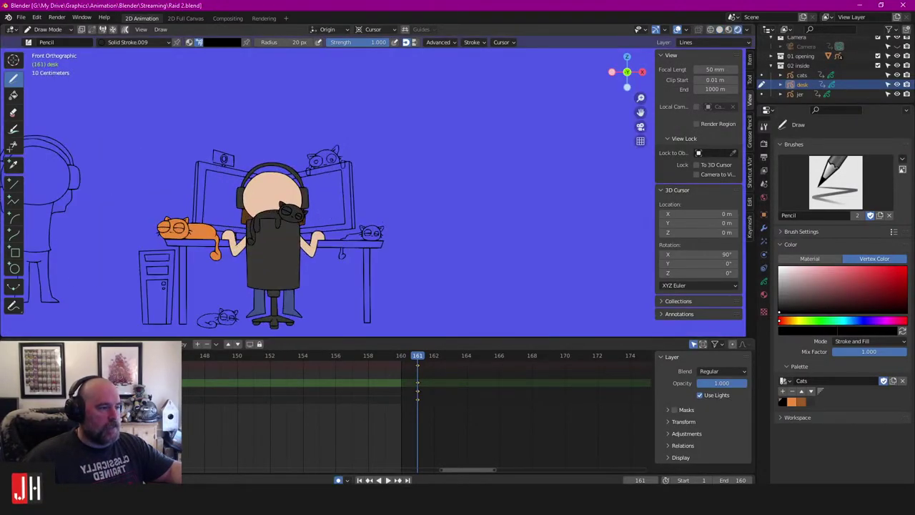
pyautogui.scroll(3, 361, 238)
pyautogui.moveTo(361, 238); pyautogui.dragTo(546, 191)
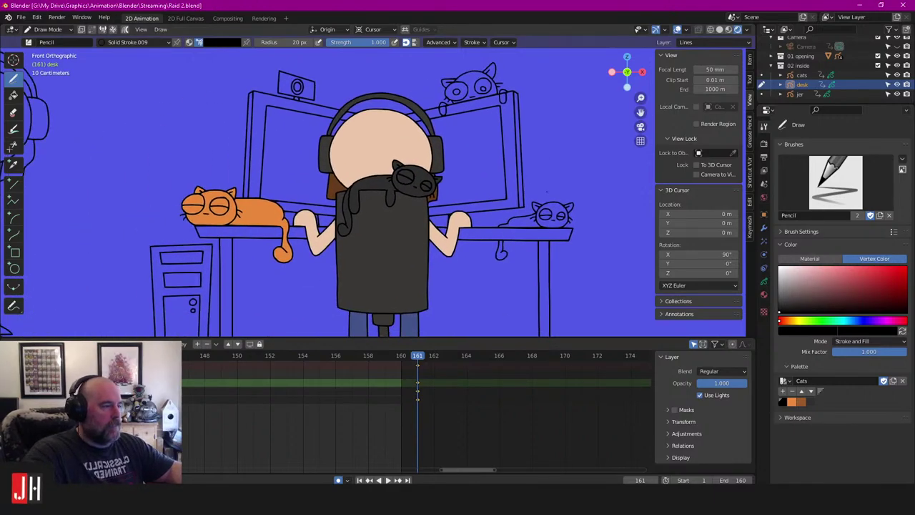
# Step: Play the animation briefly and view its first frame through the camera, with the Shortcut VUr settings shown
pyautogui.press('space')
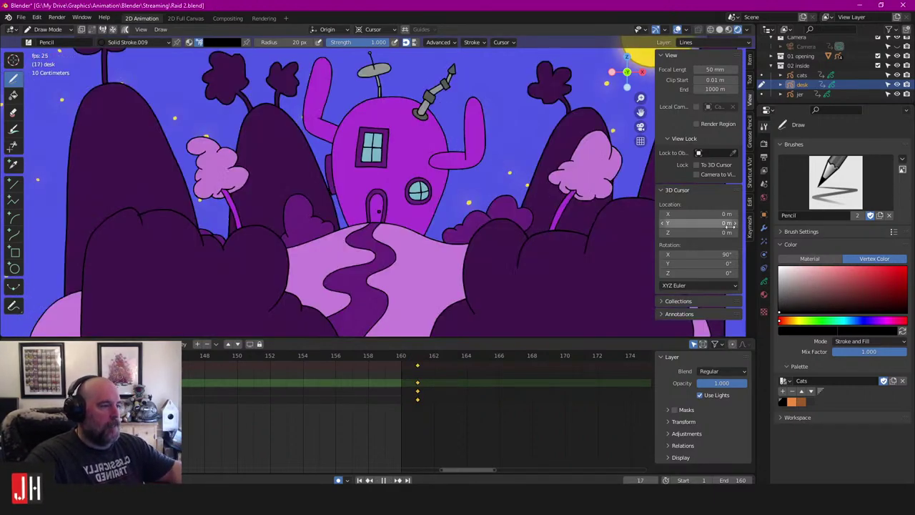
pyautogui.click(749, 171)
pyautogui.press('space')
pyautogui.press('KP_0')
pyautogui.hotkey('shift', 'Left')
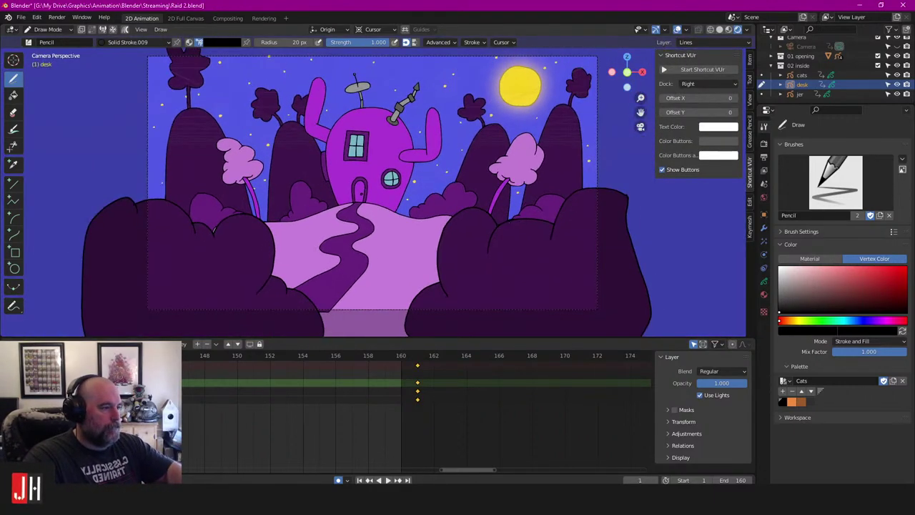
# Step: Play the animation, jump to frame 161, and look over the desk, seated figure and cats drawing from outside the camera
pyautogui.press('space')
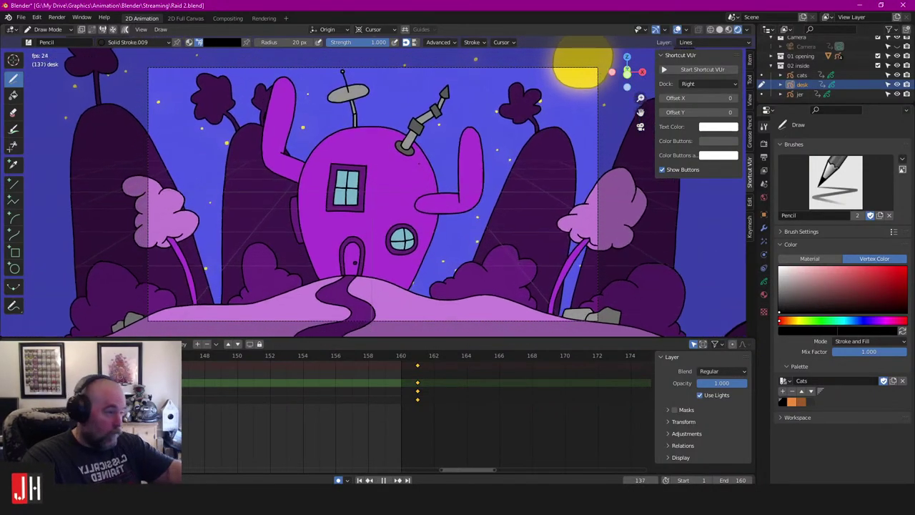
pyautogui.click(418, 355)
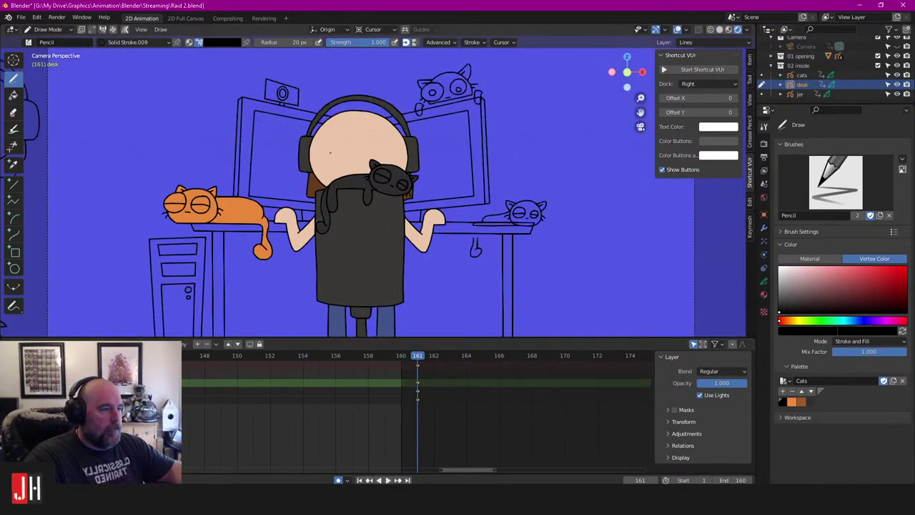
pyautogui.scroll(-2, 350, 193)
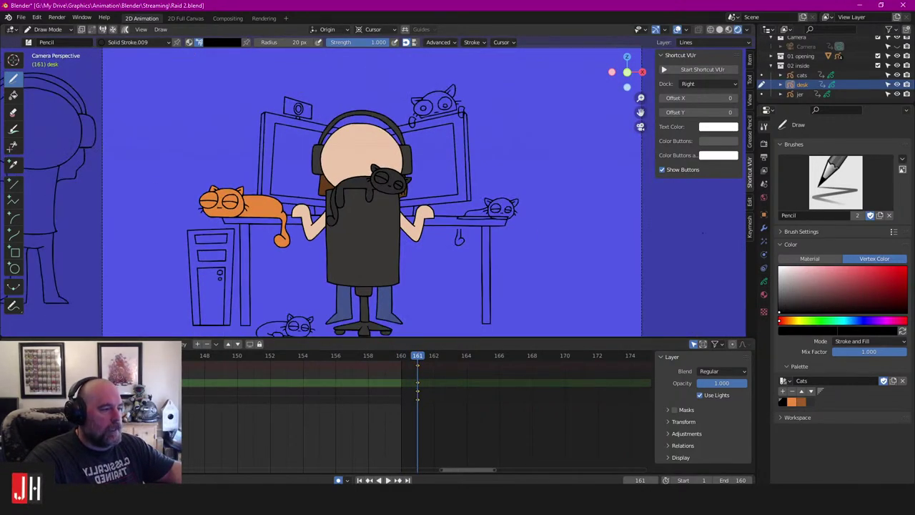
pyautogui.scroll(-1, 703, 233)
pyautogui.moveTo(704, 233); pyautogui.dragTo(493, 267)
pyautogui.scroll(3, 493, 267)
pyautogui.moveTo(343, 236); pyautogui.dragTo(572, 200)
pyautogui.moveTo(411, 207); pyautogui.dragTo(336, 200)
pyautogui.scroll(-3, 336, 200)
# Step: Start opening another Blender file without saving the changes to Raid 2.blend
pyautogui.click(21, 17)
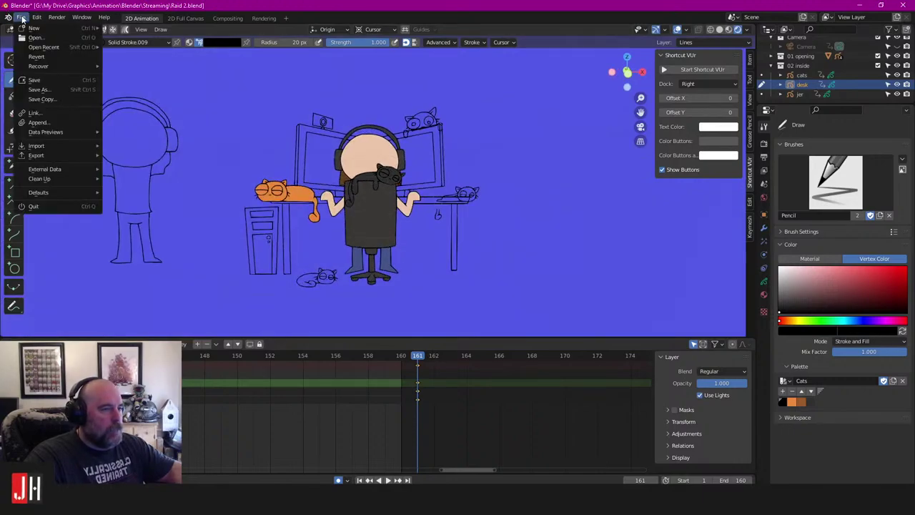
pyautogui.click(37, 39)
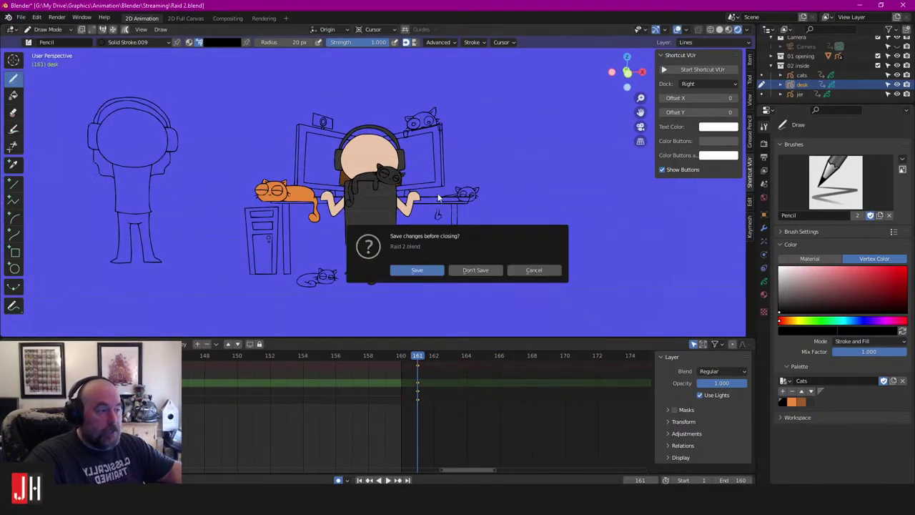
pyautogui.click(476, 270)
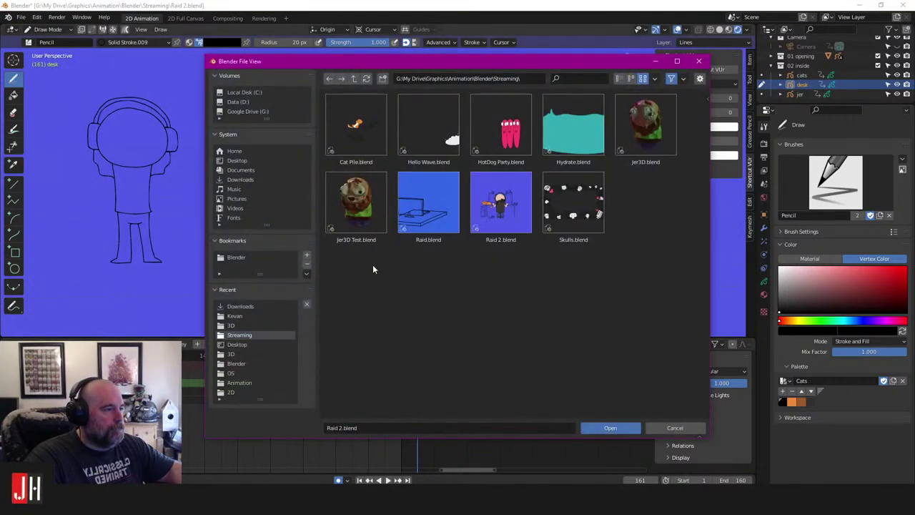
# Step: Browse the Blender Learning folder and its 3D subfolder, and return to the main Blender folder
pyautogui.click(249, 257)
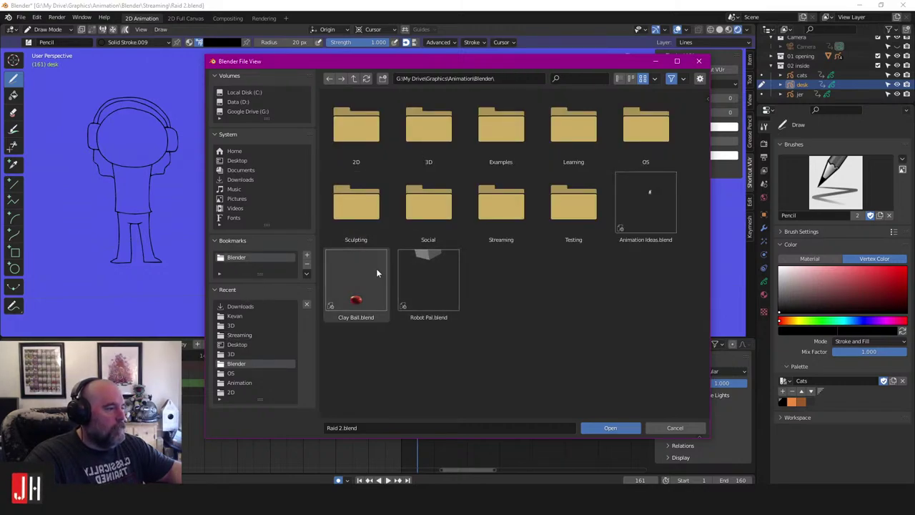
pyautogui.doubleClick(579, 127)
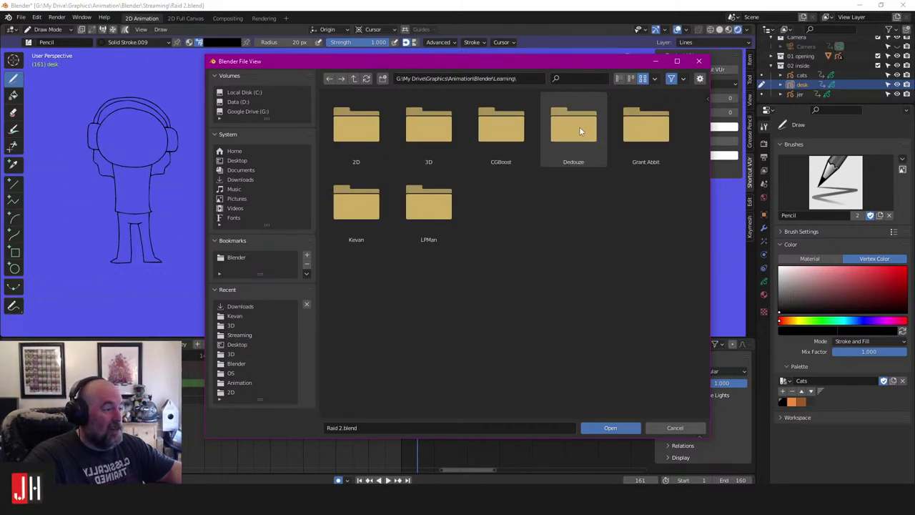
pyautogui.doubleClick(436, 126)
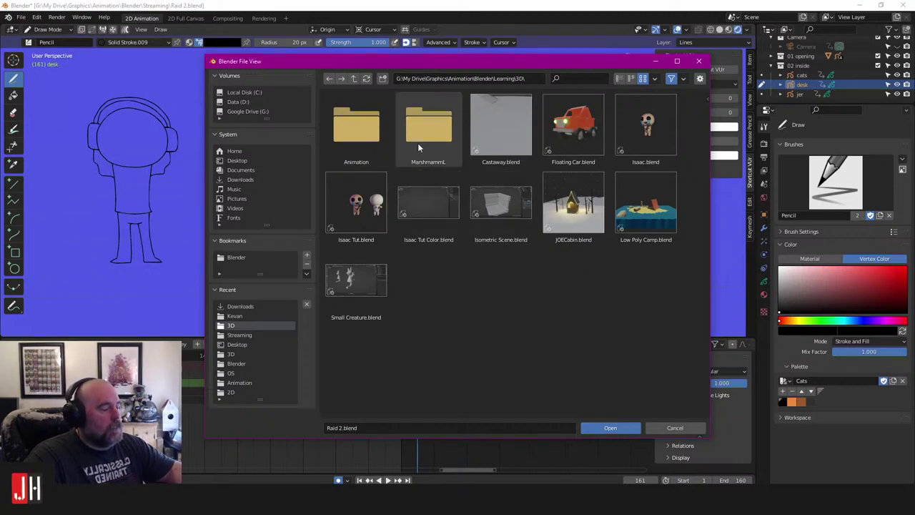
pyautogui.click(354, 78)
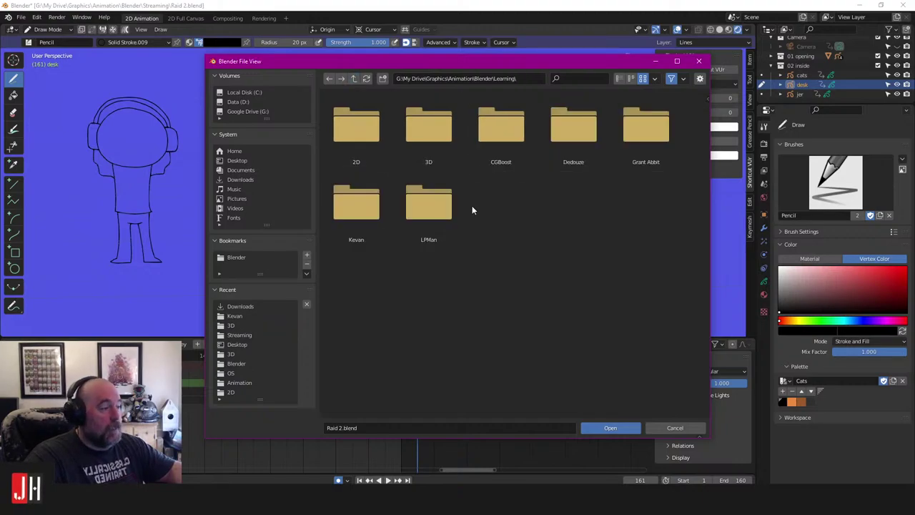
pyautogui.click(354, 79)
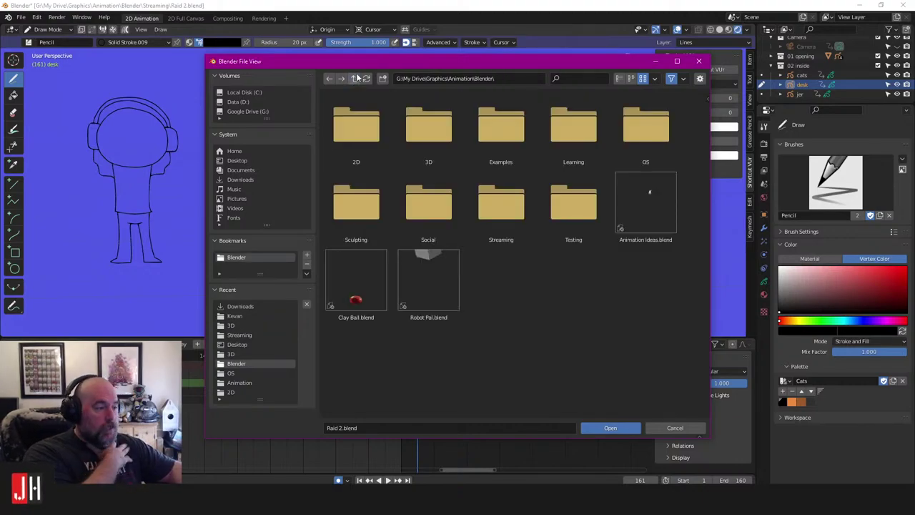
# Step: Open Cthulhu.blend from the 3D folder inside the main Blender folder
pyautogui.click(431, 115)
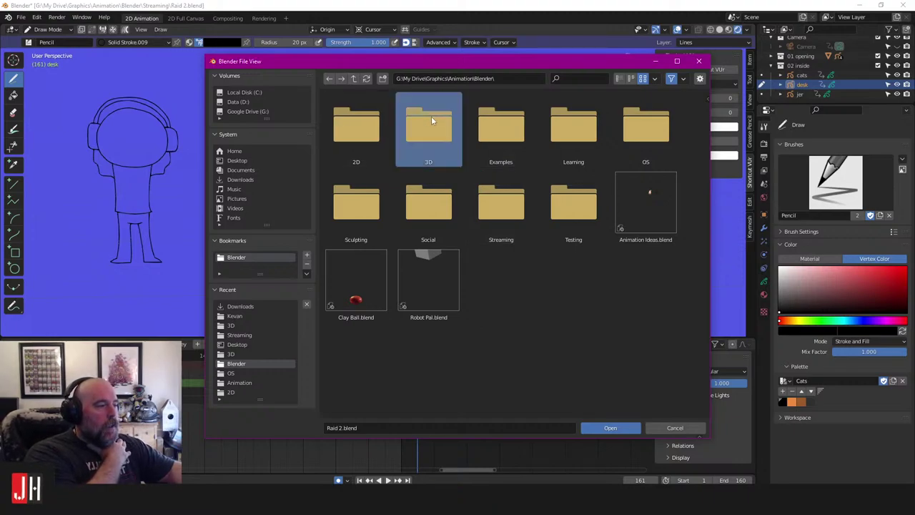
pyautogui.click(431, 115)
pyautogui.doubleClick(372, 115)
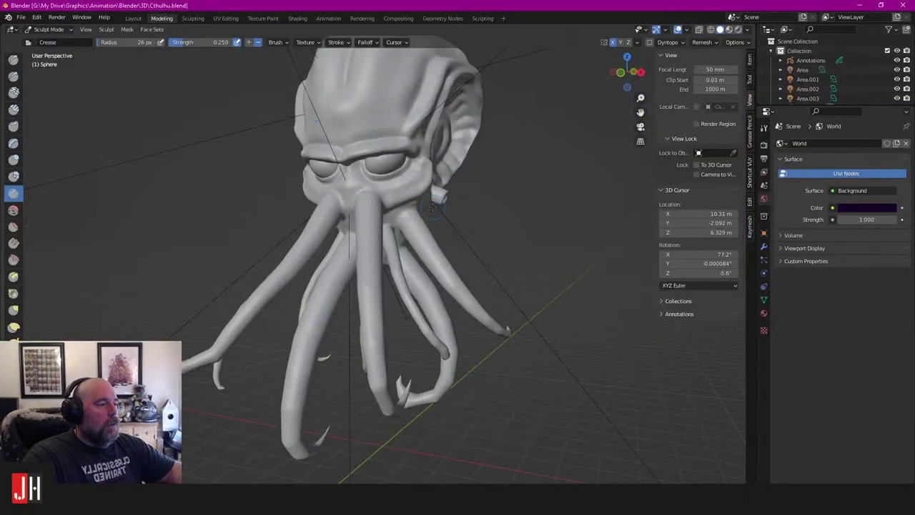
# Step: Inspect the sculpted Cthulhu head from several angles, first in Solid and then in Rendered shading
pyautogui.scroll(-2, 429, 207)
pyautogui.moveTo(429, 207)
pyautogui.mouseDown()
pyautogui.moveTo(464, 213)
pyautogui.moveTo(397, 234)
pyautogui.moveTo(414, 239)
pyautogui.mouseUp()
pyautogui.scroll(4, 414, 239)
pyautogui.scroll(-3, 419, 235)
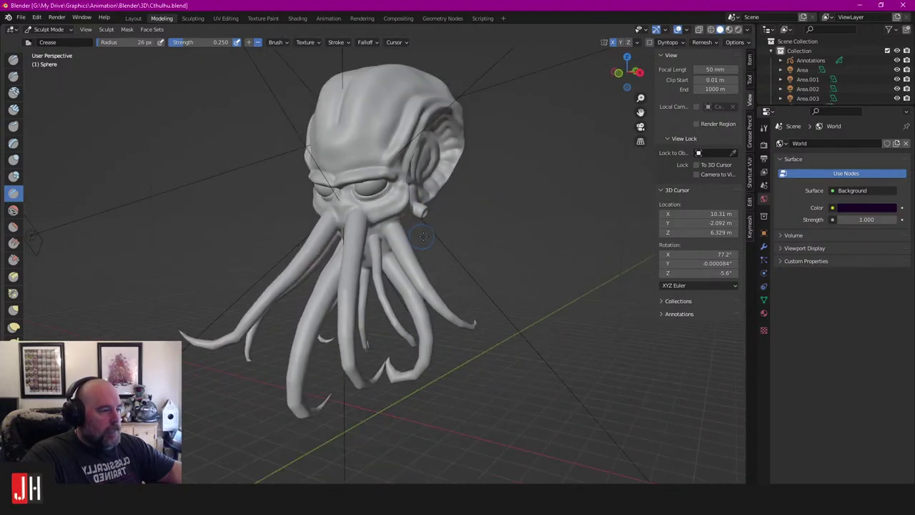
pyautogui.press('z')
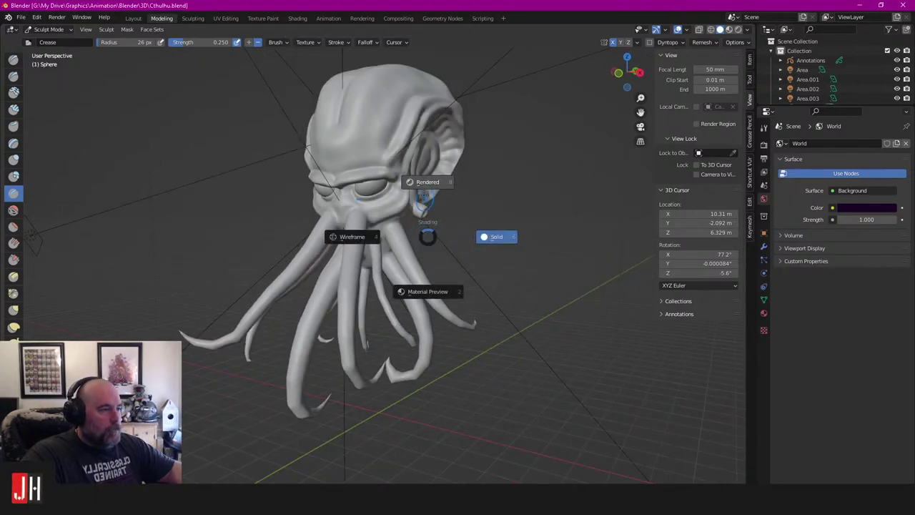
pyautogui.click(427, 181)
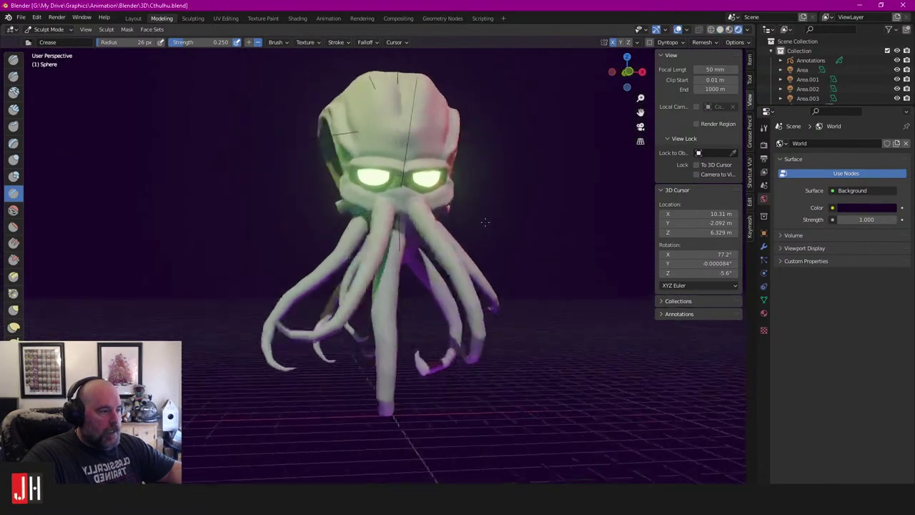
pyautogui.scroll(4, 407, 242)
pyautogui.scroll(-4, 408, 243)
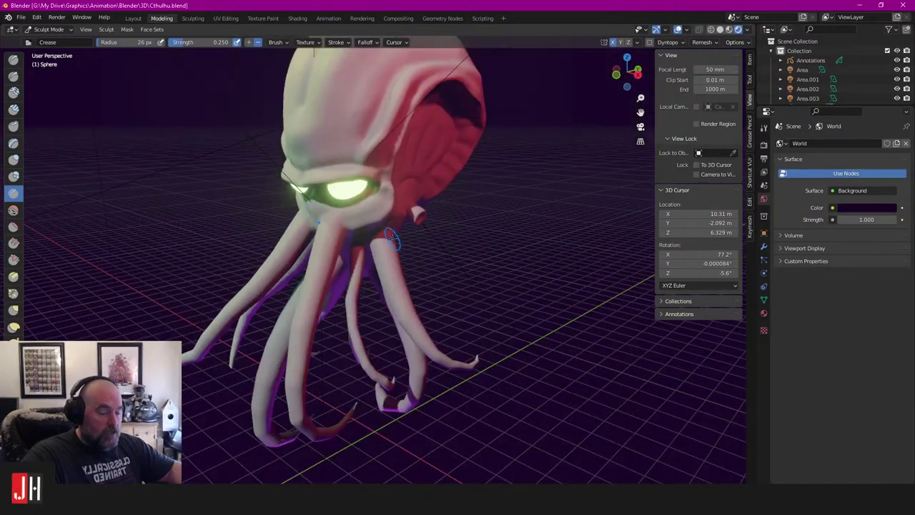
# Step: View the Cthulhu head in Material Preview and return the viewport to Solid shading
pyautogui.press('z')
pyautogui.click(397, 293)
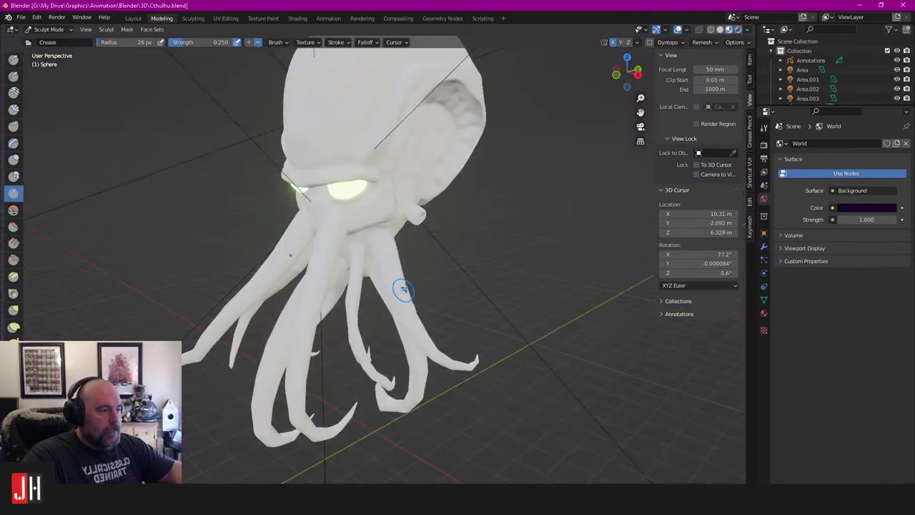
pyautogui.press('z')
pyautogui.click(477, 287)
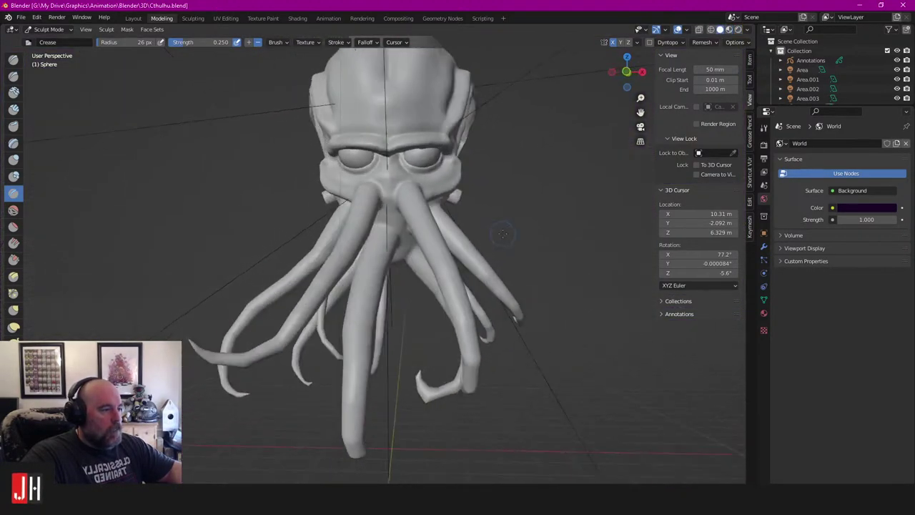
# Step: Examine the finished Cthulhu sculpt and compare it with the neighbouring head versions, including the one with short tentacle stubs
pyautogui.scroll(4, 441, 221)
pyautogui.moveTo(441, 219)
pyautogui.mouseDown()
pyautogui.moveTo(544, 215)
pyautogui.moveTo(474, 206)
pyautogui.moveTo(358, 213)
pyautogui.moveTo(426, 197)
pyautogui.moveTo(404, 213)
pyautogui.moveTo(363, 153)
pyautogui.moveTo(388, 206)
pyautogui.mouseUp()
pyautogui.scroll(-5, 381, 188)
pyautogui.scroll(5, 572, 250)
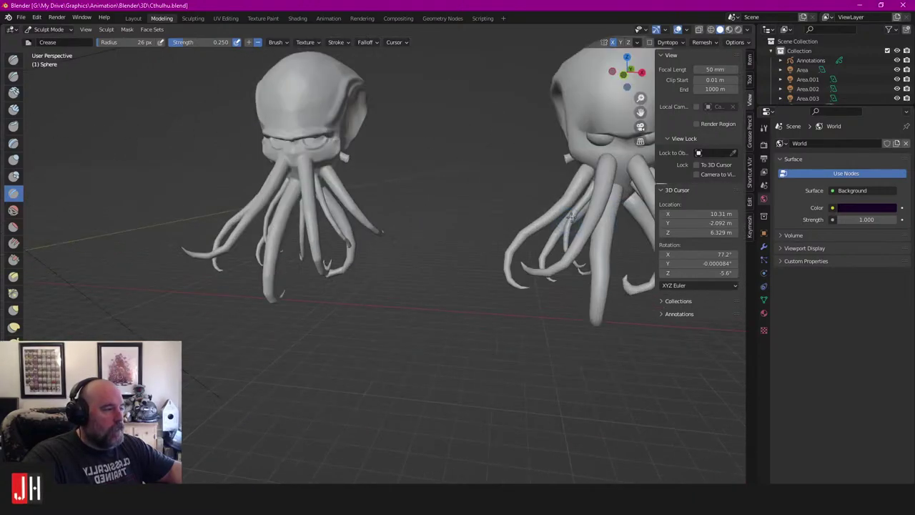
pyautogui.moveTo(582, 208); pyautogui.dragTo(358, 177)
pyautogui.scroll(-4, 340, 176)
pyautogui.scroll(6, 366, 179)
pyautogui.scroll(-4, 374, 179)
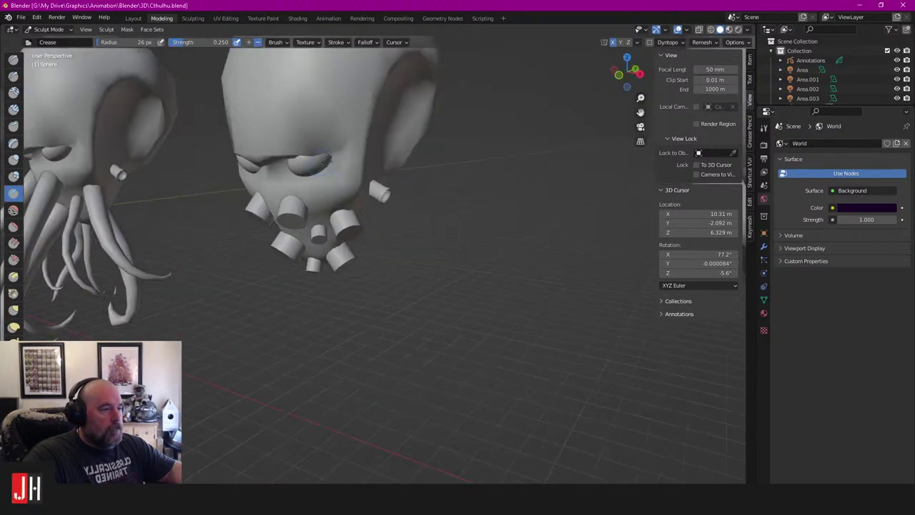
pyautogui.scroll(3, 314, 158)
pyautogui.moveTo(315, 158); pyautogui.dragTo(376, 187)
pyautogui.scroll(-5, 351, 165)
pyautogui.scroll(3, 372, 186)
pyautogui.scroll(-5, 348, 193)
pyautogui.moveTo(325, 183); pyautogui.dragTo(445, 183)
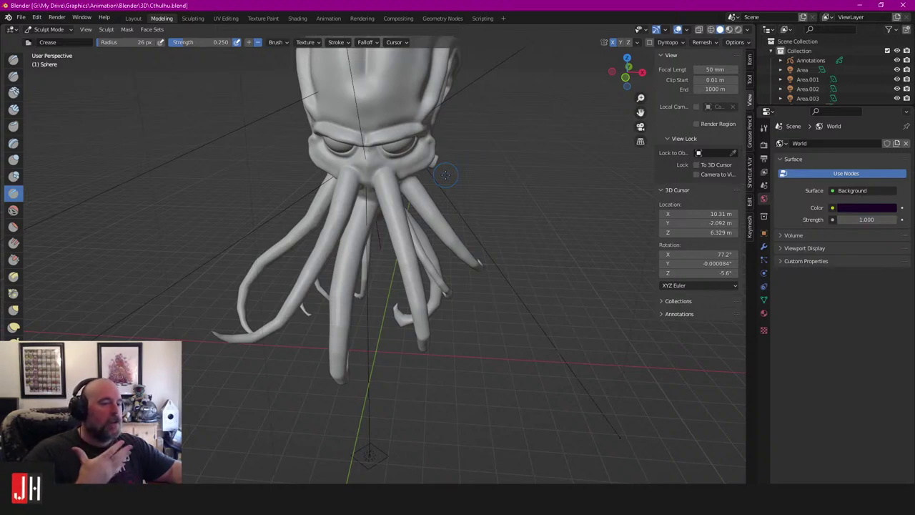
# Step: Open Witch House.blend from the 3D folder and look over the fence and yard in front of the house
pyautogui.click(20, 17)
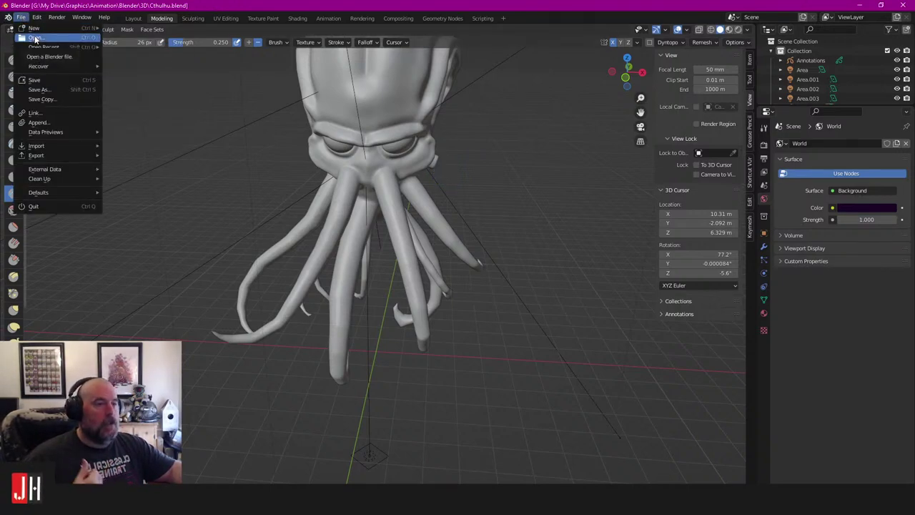
pyautogui.click(35, 39)
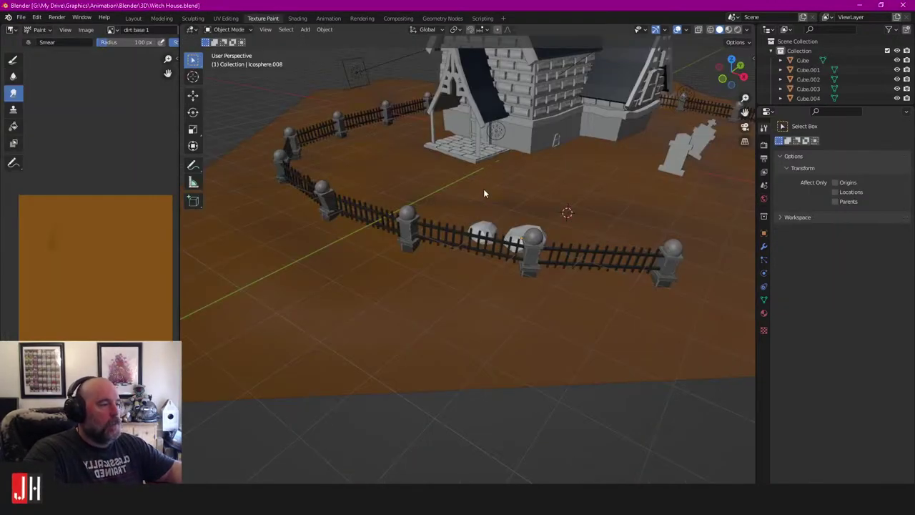
pyautogui.moveTo(483, 189); pyautogui.dragTo(501, 168)
pyautogui.scroll(5, 586, 215)
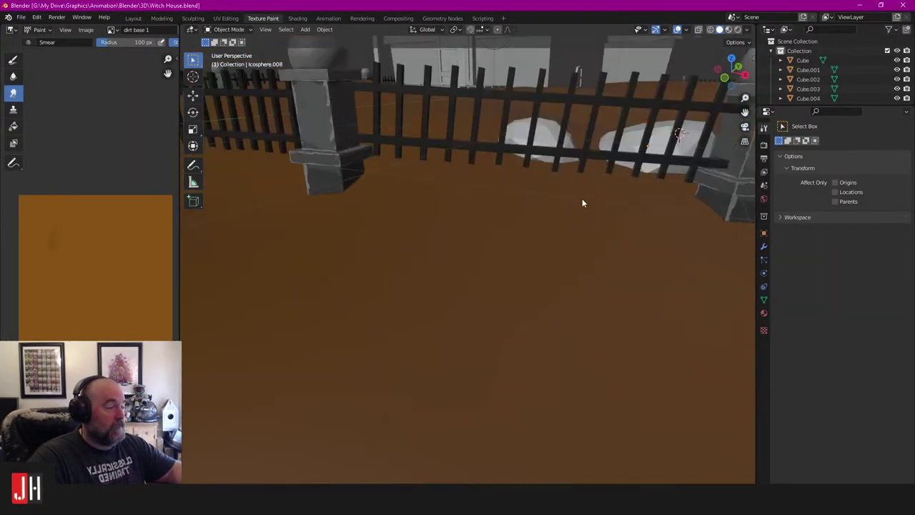
pyautogui.scroll(-8, 582, 198)
pyautogui.scroll(10, 515, 201)
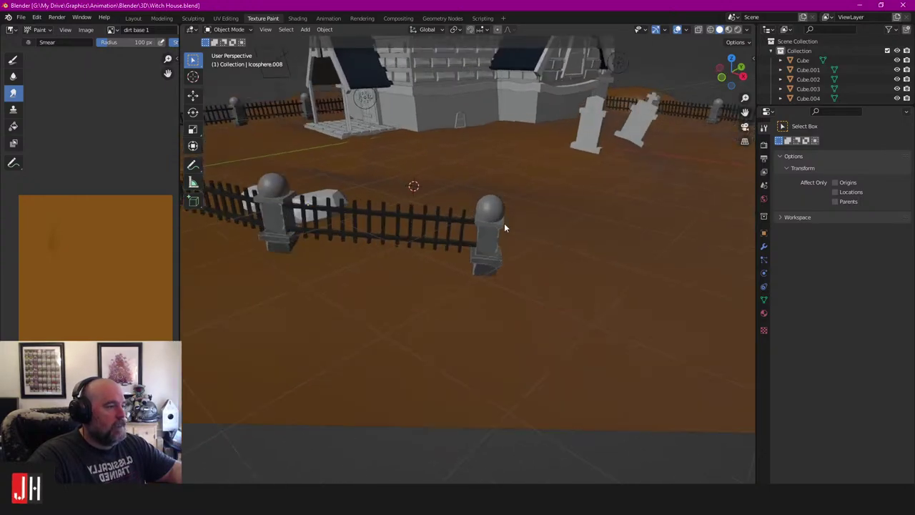
# Step: Examine the hand-painted edges and stone texture on the fence pillars up close
pyautogui.moveTo(492, 209); pyautogui.dragTo(521, 190)
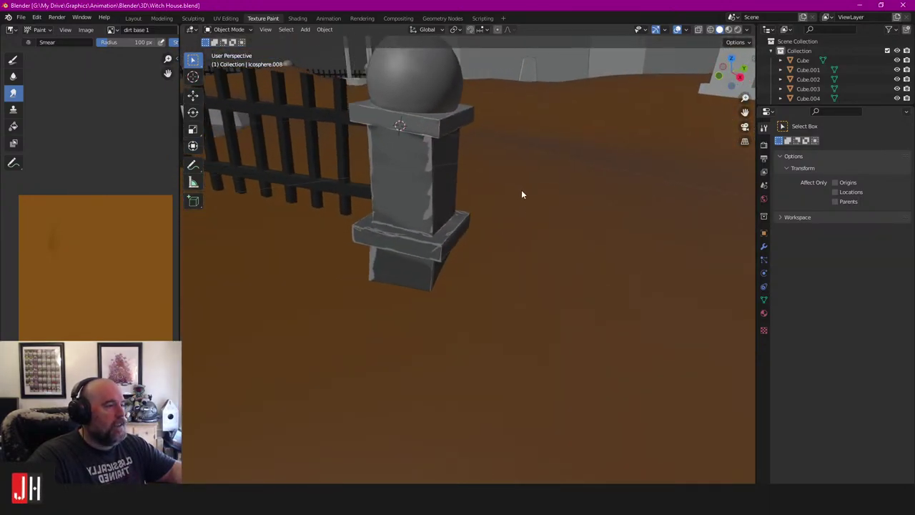
pyautogui.scroll(2, 465, 185)
pyautogui.scroll(-1, 453, 184)
pyautogui.scroll(-3, 453, 189)
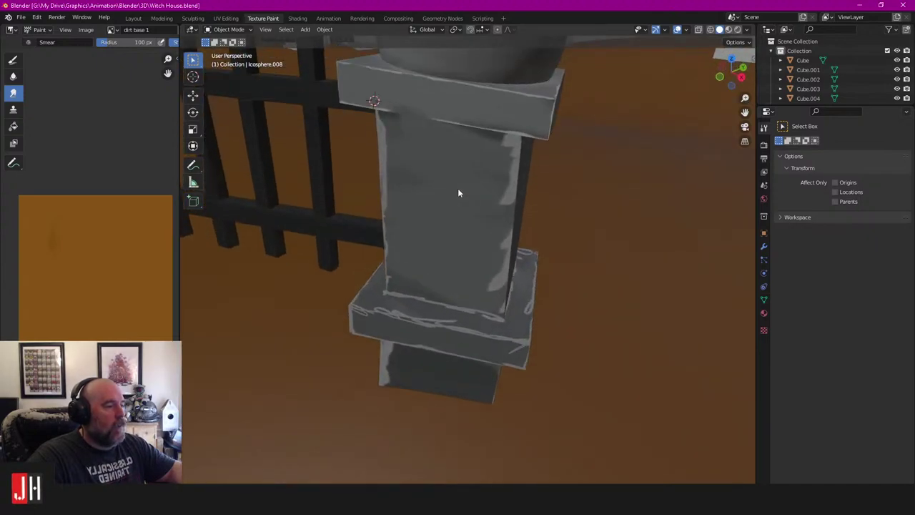
pyautogui.scroll(-6, 488, 157)
pyautogui.scroll(2, 490, 164)
pyautogui.scroll(-2, 490, 190)
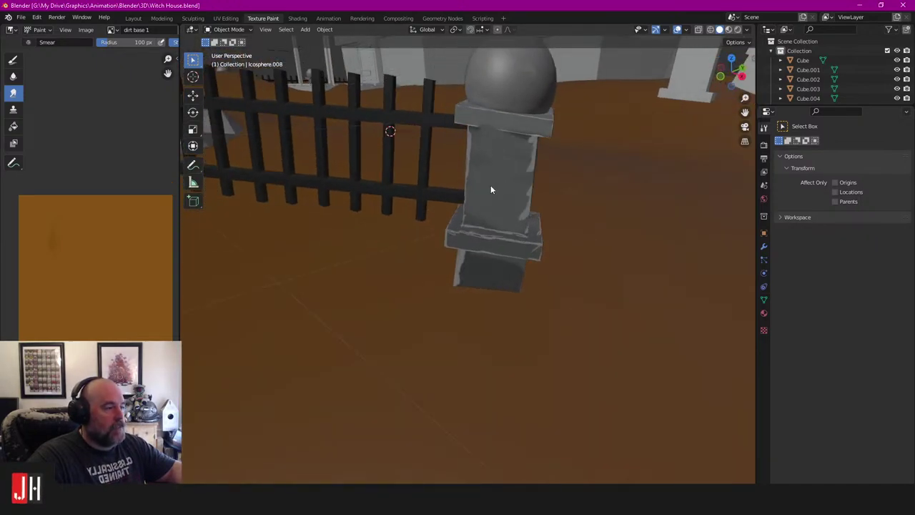
pyautogui.scroll(-3, 490, 197)
pyautogui.moveTo(447, 209); pyautogui.dragTo(455, 233)
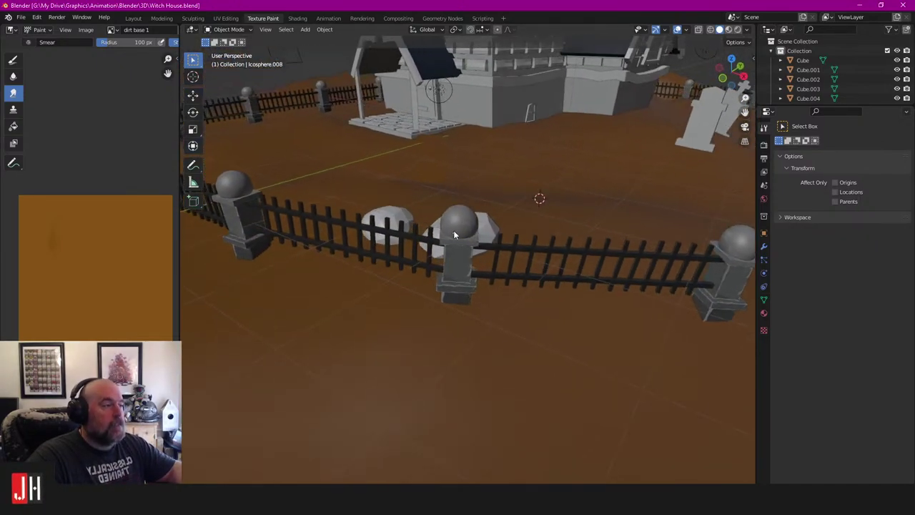
# Step: Switch the viewport to Rendered shading and view the lit witch house with its whole yard
pyautogui.scroll(1, 456, 234)
pyautogui.press('z')
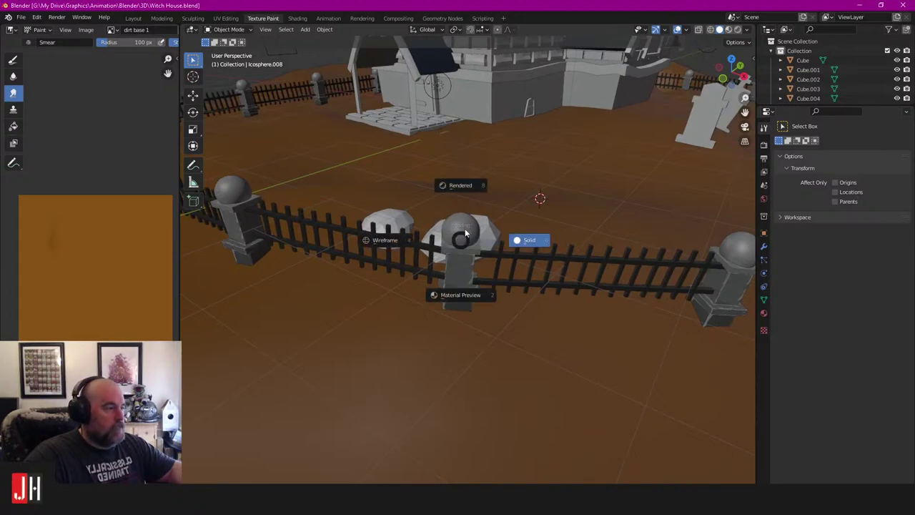
pyautogui.click(463, 186)
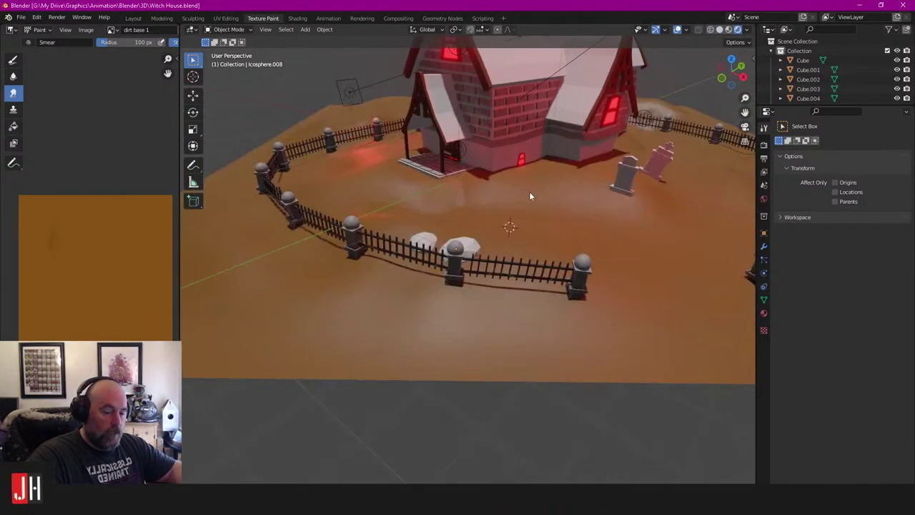
pyautogui.scroll(4, 521, 193)
pyautogui.moveTo(521, 190); pyautogui.dragTo(487, 190)
pyautogui.scroll(-3, 561, 184)
pyautogui.scroll(4, 461, 226)
pyautogui.scroll(-5, 495, 302)
pyautogui.moveTo(496, 303); pyautogui.dragTo(482, 281)
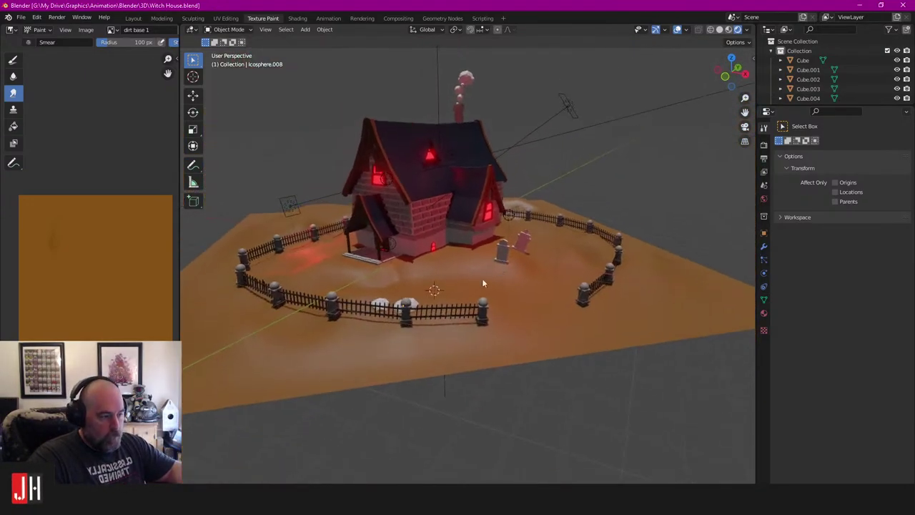
# Step: Examine the fence, white rocks and painted ground in front of the house up close in Rendered shading
pyautogui.scroll(5, 482, 281)
pyautogui.moveTo(403, 331); pyautogui.dragTo(426, 237)
pyautogui.scroll(4, 469, 251)
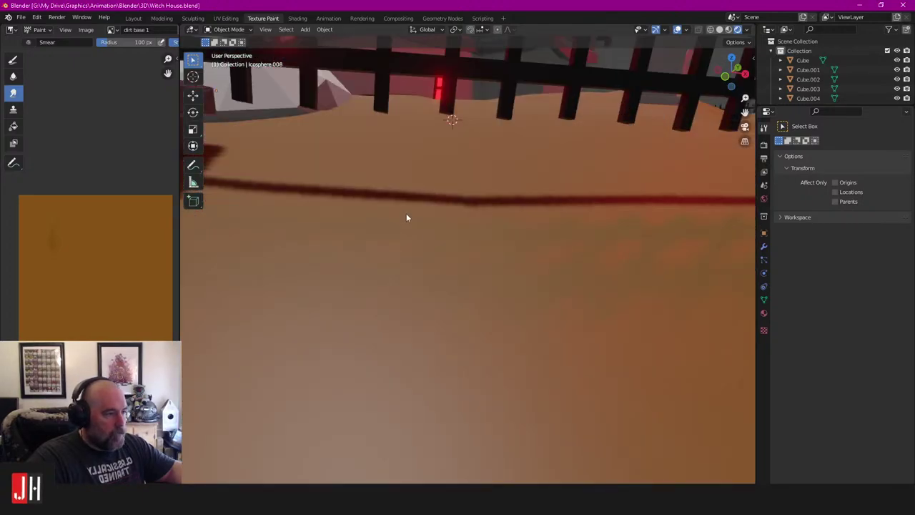
pyautogui.scroll(-5, 406, 217)
pyautogui.scroll(3, 510, 266)
pyautogui.scroll(-4, 508, 297)
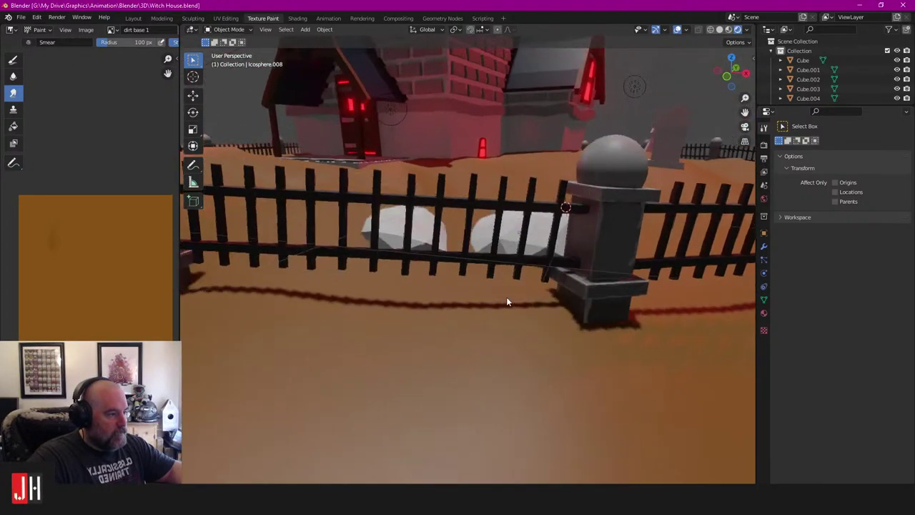
# Step: Examine the gravestones, the side yard and the curved fence around the witch house from several angles in Rendered shading
pyautogui.scroll(-5, 493, 272)
pyautogui.moveTo(489, 256); pyautogui.dragTo(452, 261)
pyautogui.moveTo(543, 266); pyautogui.dragTo(462, 251)
pyautogui.scroll(4, 557, 253)
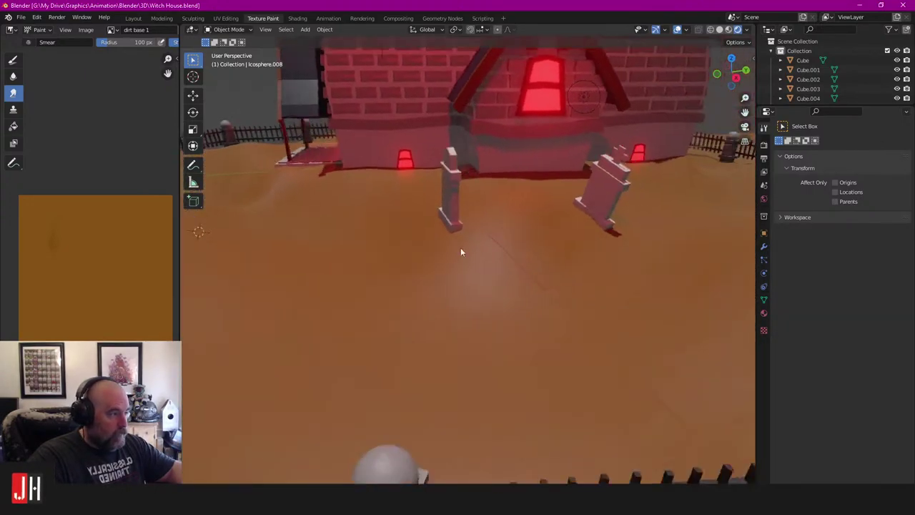
pyautogui.scroll(5, 471, 245)
pyautogui.moveTo(522, 229); pyautogui.dragTo(436, 225)
pyautogui.scroll(-5, 550, 217)
pyautogui.scroll(-2, 441, 229)
pyautogui.scroll(-3, 461, 227)
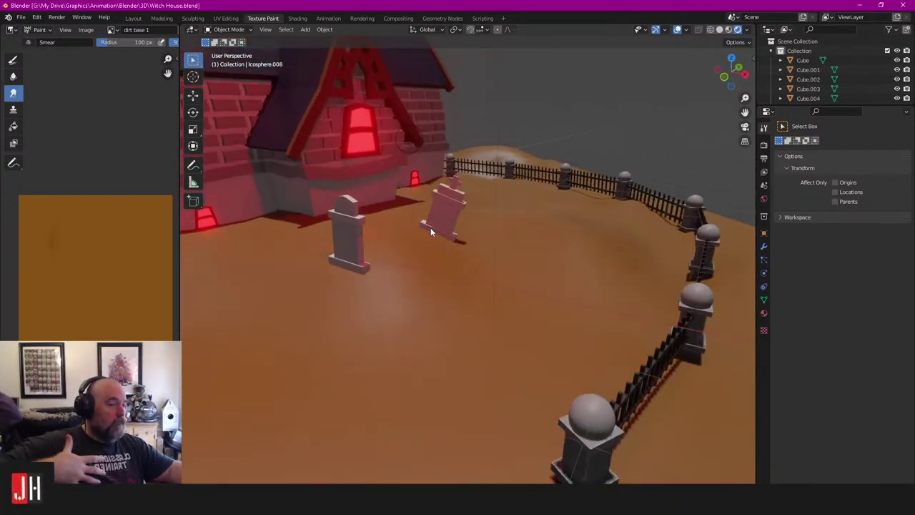
pyautogui.scroll(-6, 430, 227)
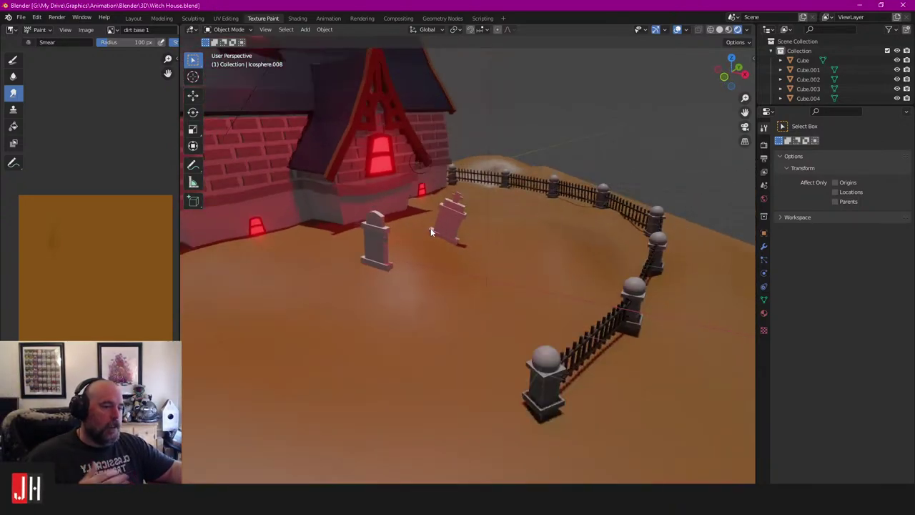
pyautogui.moveTo(383, 239); pyautogui.dragTo(461, 230)
pyautogui.scroll(-2, 372, 254)
pyautogui.scroll(2, 461, 234)
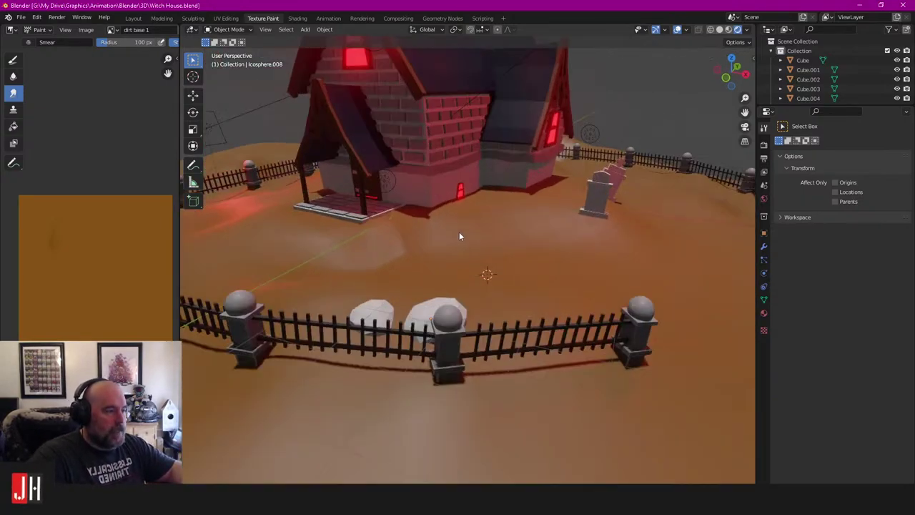
pyautogui.scroll(-4, 459, 232)
pyautogui.scroll(2, 457, 238)
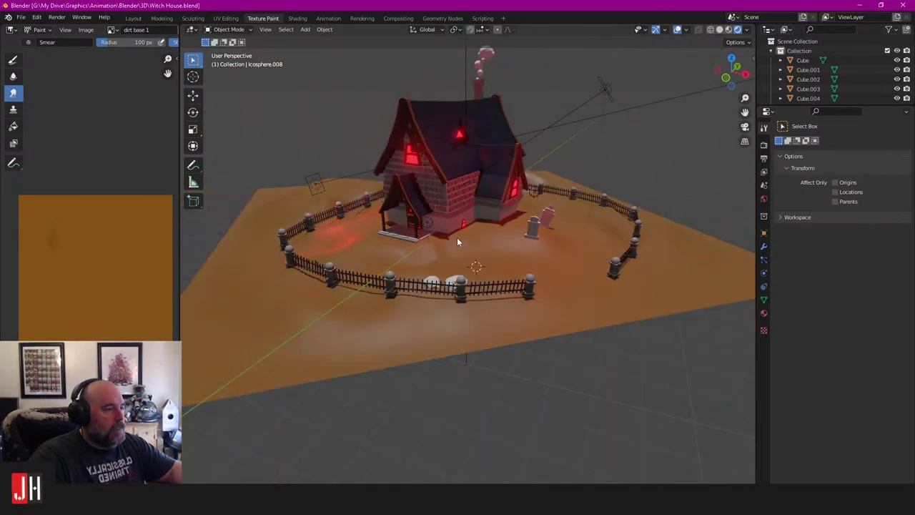
# Step: Examine the brick wall, stone base and small glowing window of the witch house up close
pyautogui.moveTo(457, 241); pyautogui.dragTo(471, 265)
pyautogui.scroll(-1, 474, 224)
pyautogui.scroll(5, 478, 200)
pyautogui.scroll(5, 422, 188)
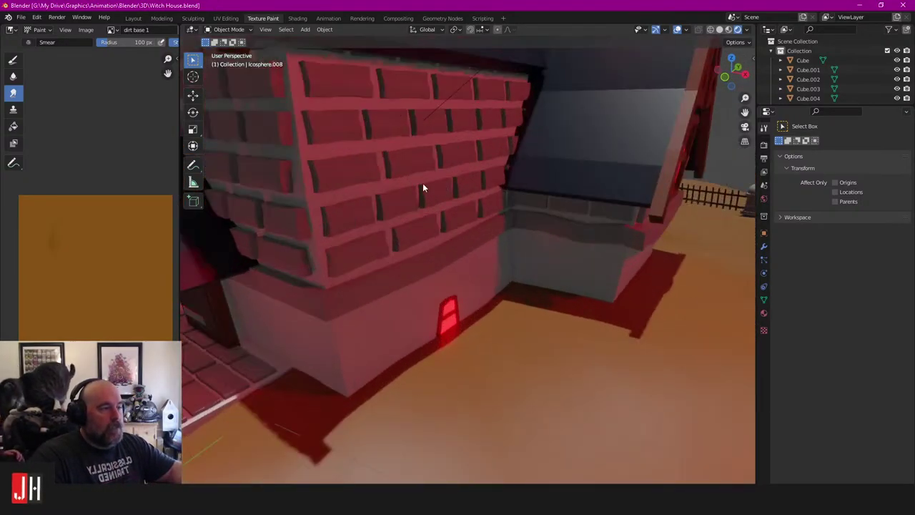
pyautogui.moveTo(423, 188); pyautogui.dragTo(511, 198)
pyautogui.scroll(3, 441, 201)
pyautogui.scroll(-5, 431, 212)
pyautogui.scroll(-6, 496, 212)
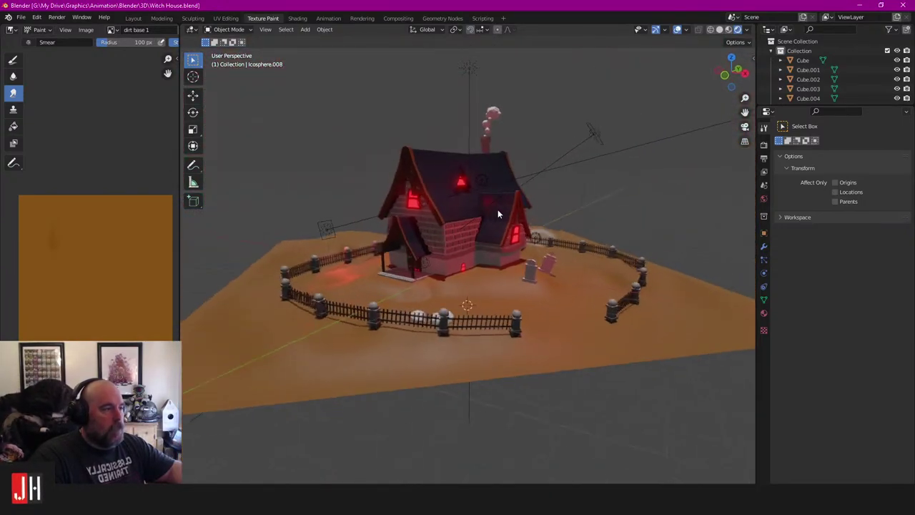
# Step: Switch to Tahoma2D and view the coloured fence, gate and stone path drawing
pyautogui.click(860, 5)
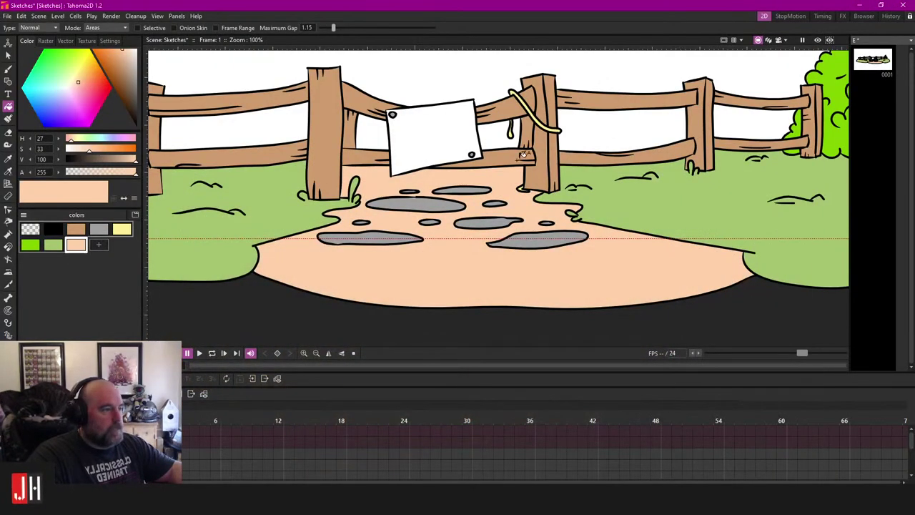
pyautogui.scroll(-3, 523, 162)
pyautogui.moveTo(548, 149); pyautogui.dragTo(522, 187)
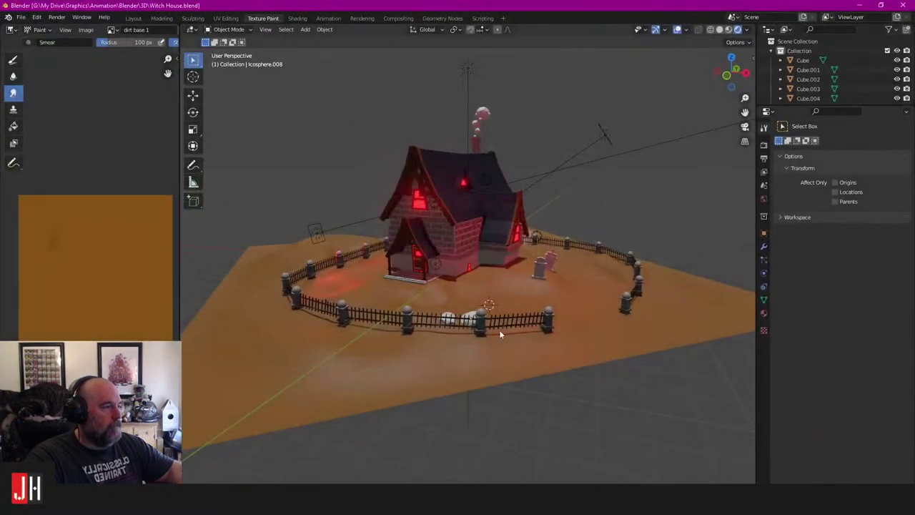
# Step: Switch back to Blender and examine the witch house's roof, glowing windows, wall corners and front porch from several sides
pyautogui.scroll(7, 554, 212)
pyautogui.moveTo(555, 212); pyautogui.dragTo(552, 211)
pyautogui.scroll(-4, 566, 216)
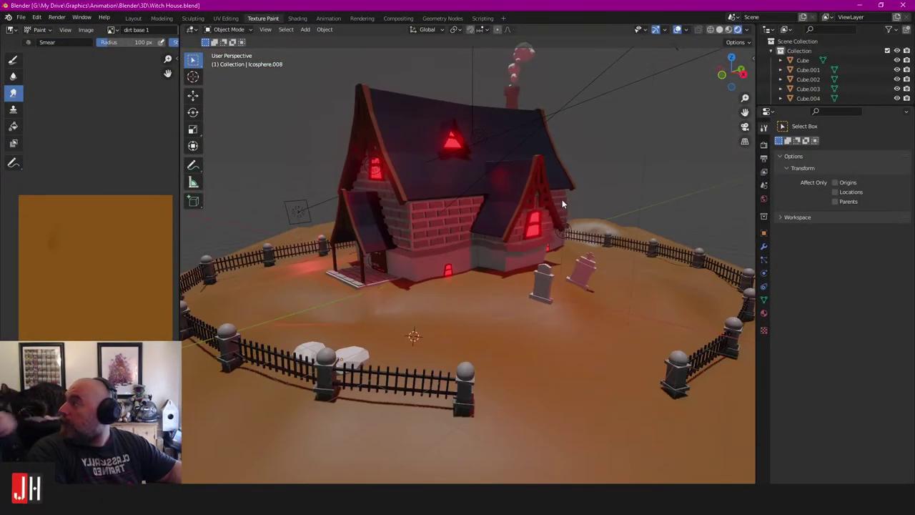
pyautogui.scroll(3, 504, 193)
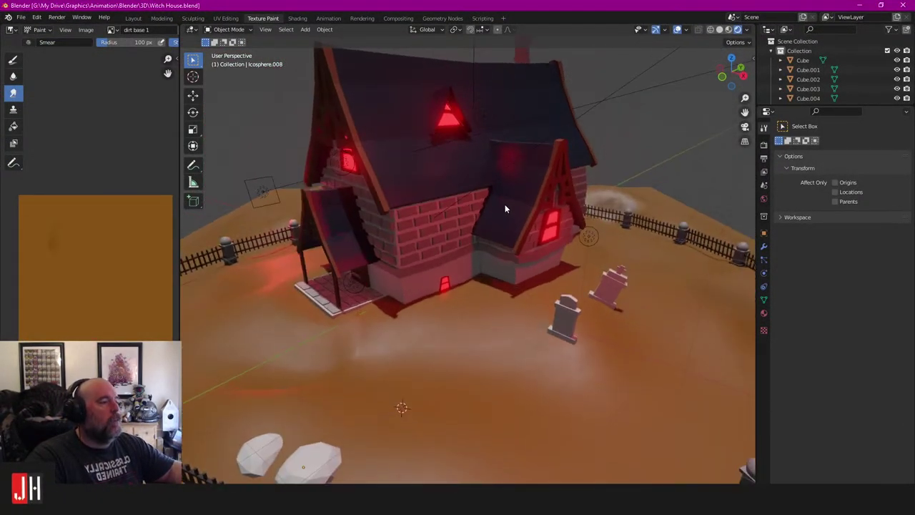
pyautogui.scroll(2, 460, 158)
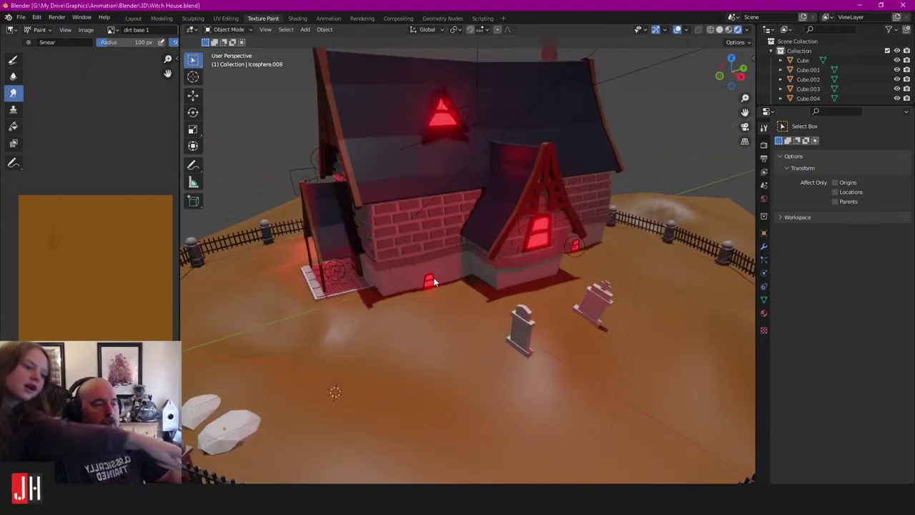
pyautogui.scroll(5, 432, 268)
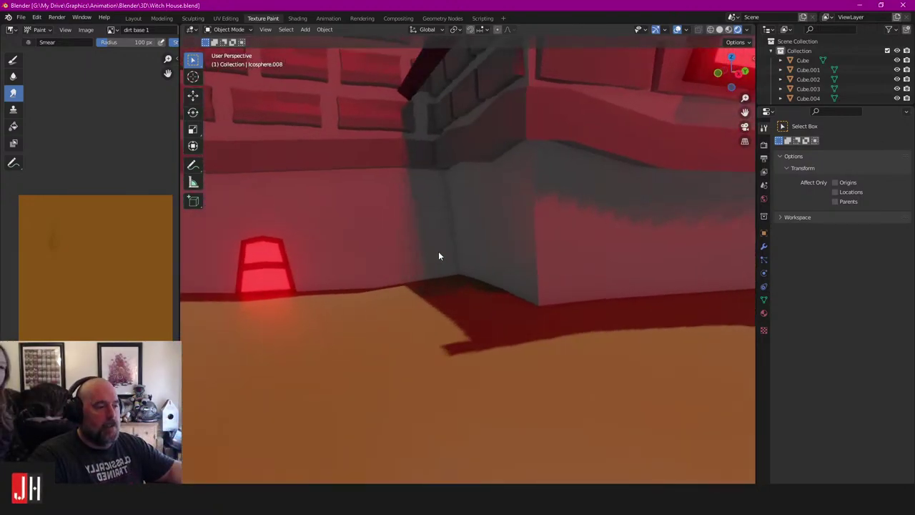
pyautogui.scroll(-4, 439, 255)
pyautogui.moveTo(631, 239); pyautogui.dragTo(501, 192)
pyautogui.scroll(-5, 552, 236)
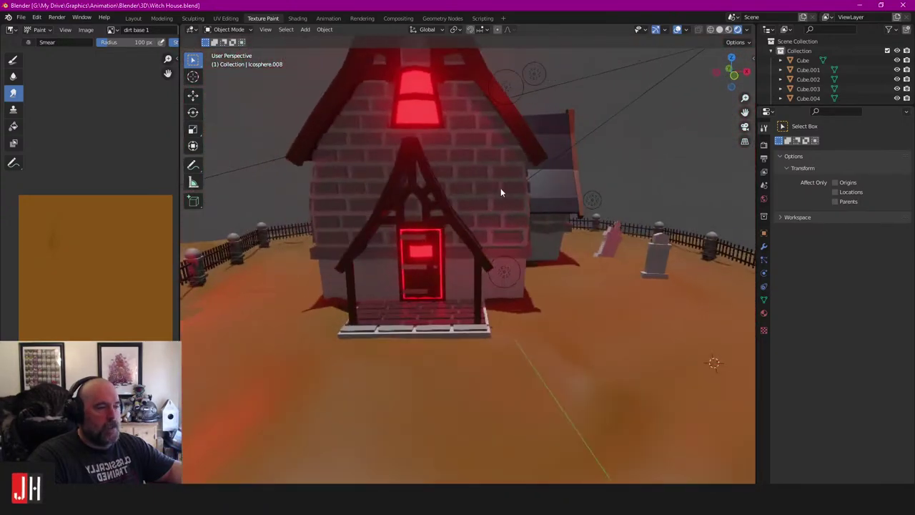
pyautogui.scroll(-6, 500, 192)
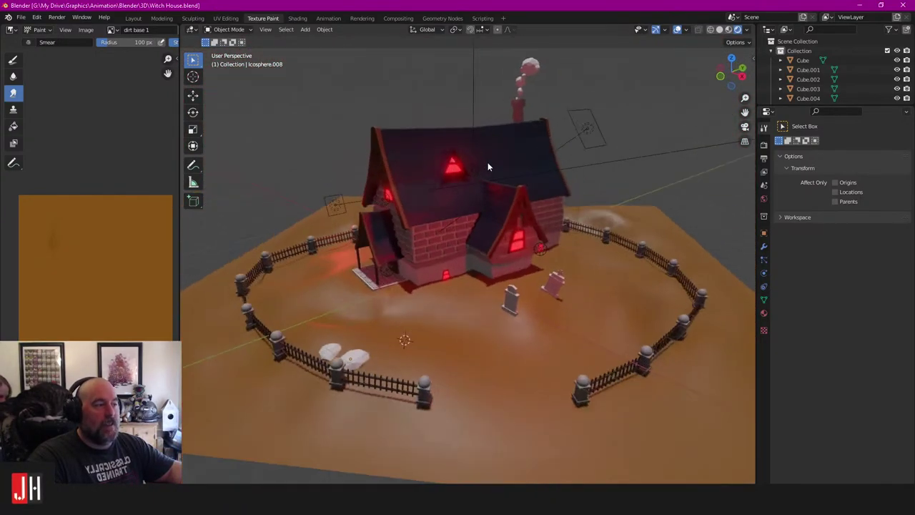
pyautogui.moveTo(487, 162); pyautogui.dragTo(492, 156)
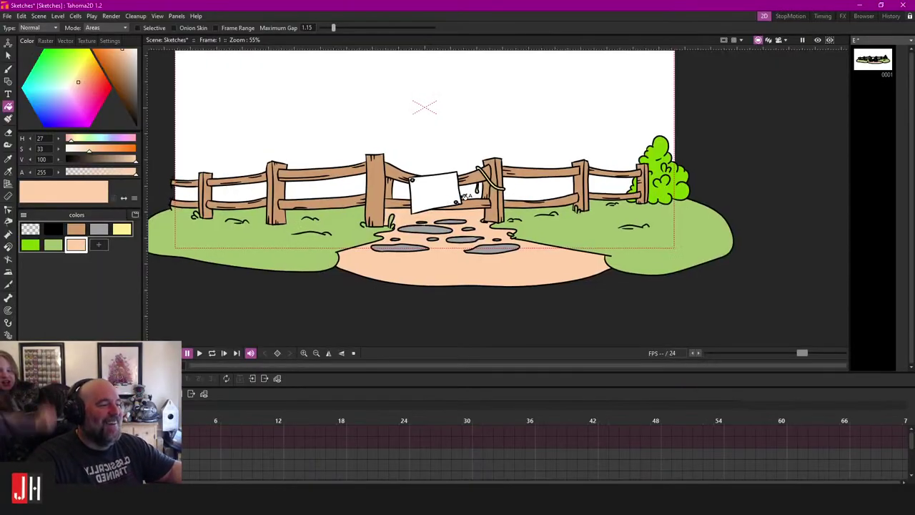
# Step: Return to Tahoma2D and look over the whole coloured background, including the bush, the gate and the stones on the path
pyautogui.scroll(1, 466, 206)
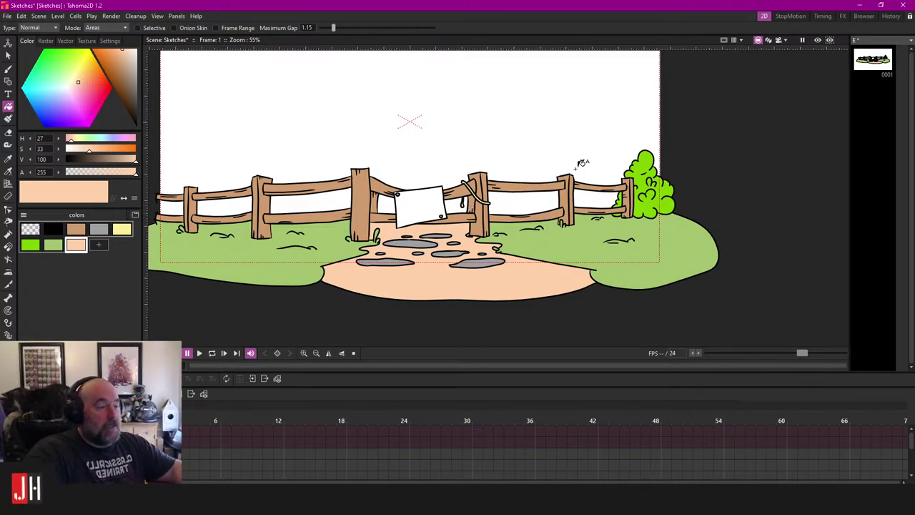
pyautogui.scroll(-3, 472, 199)
pyautogui.scroll(3, 437, 196)
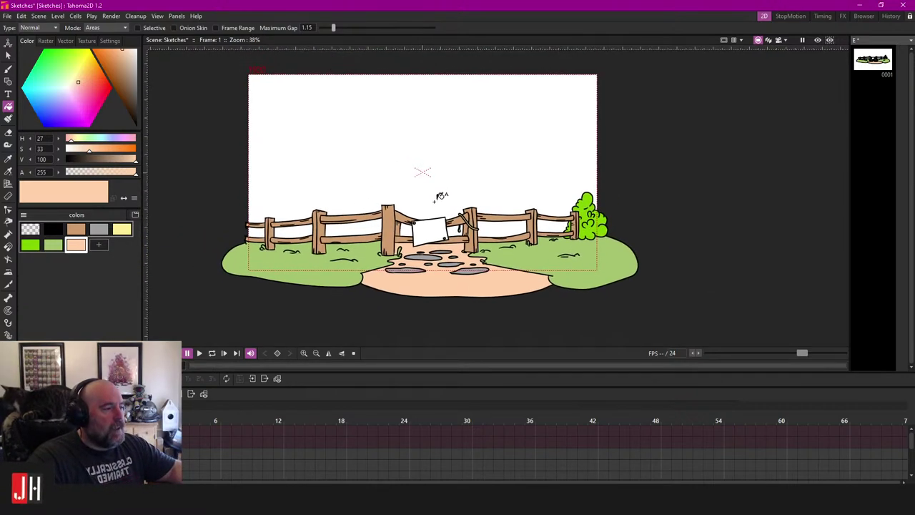
pyautogui.scroll(2, 636, 227)
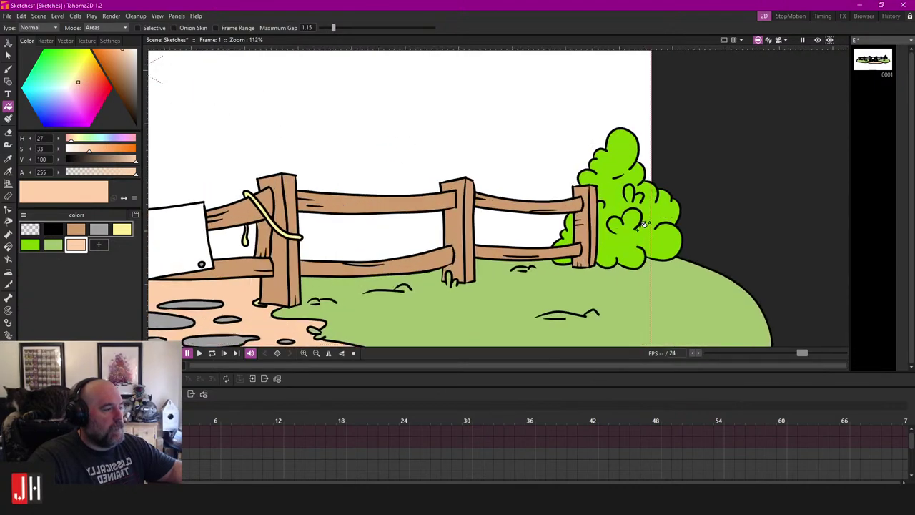
pyautogui.scroll(-4, 508, 218)
pyautogui.scroll(3, 429, 254)
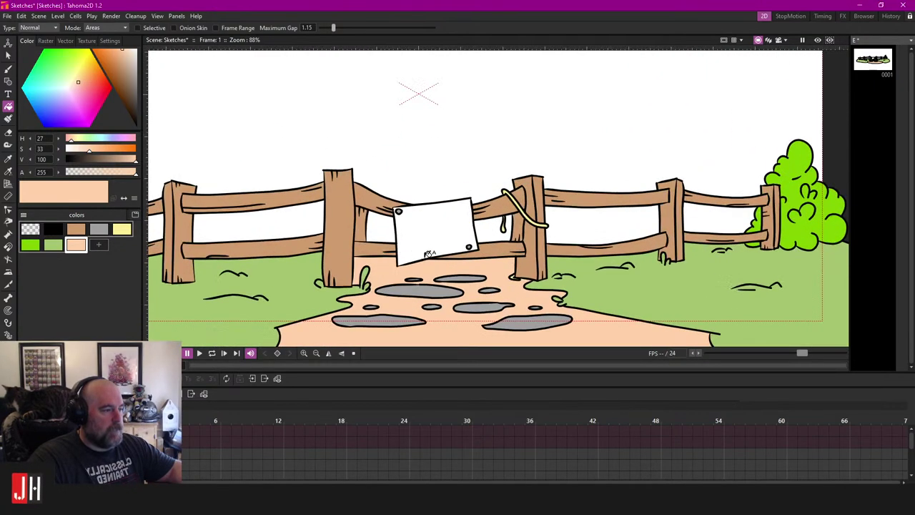
pyautogui.scroll(3, 469, 250)
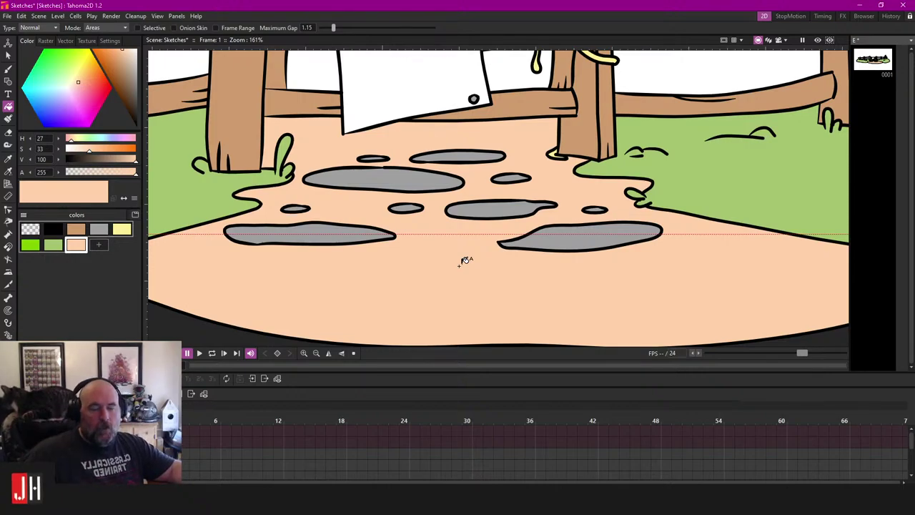
pyautogui.scroll(-4, 465, 260)
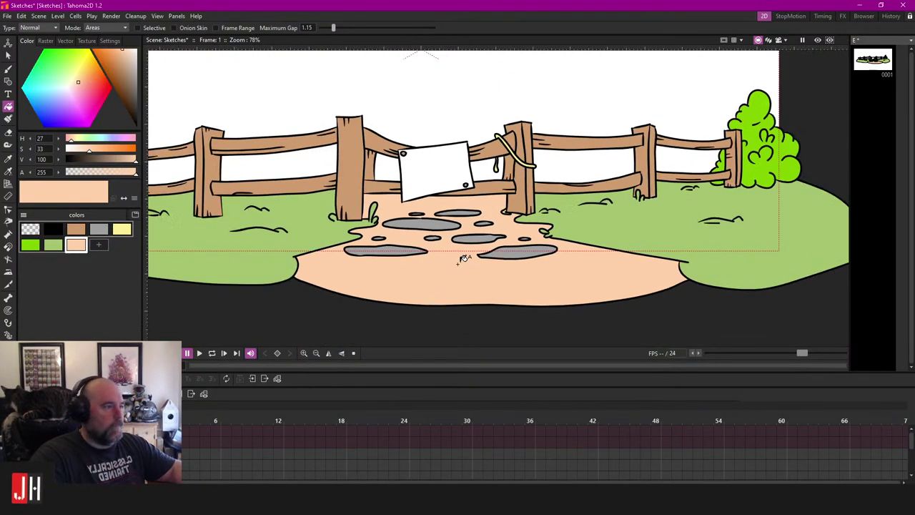
pyautogui.scroll(-3, 433, 193)
pyautogui.scroll(2, 433, 193)
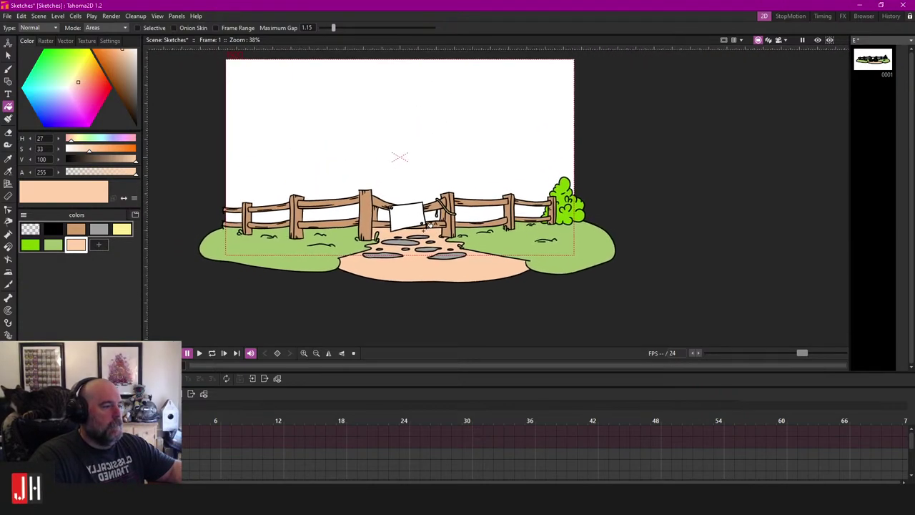
# Step: Examine the flat fills and line work of the fence rails, rope, stepping stones and grass up close
pyautogui.scroll(3, 406, 216)
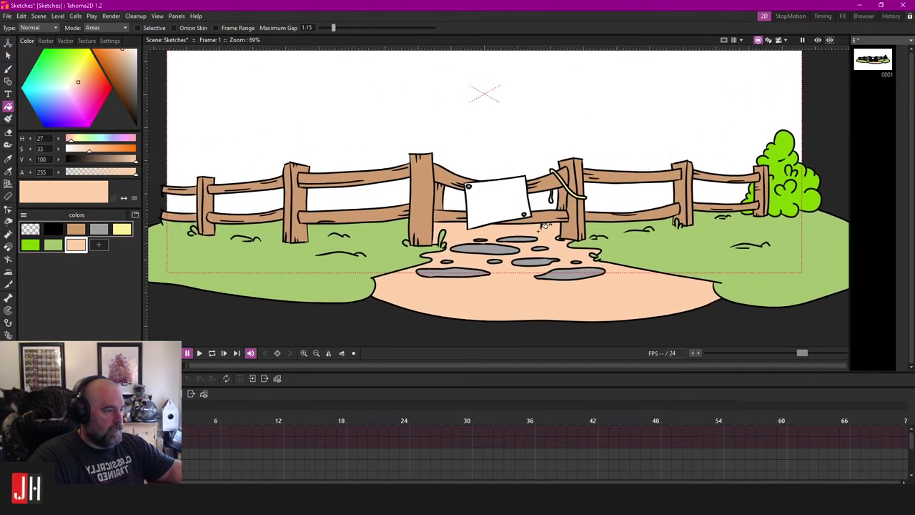
pyautogui.scroll(2, 420, 220)
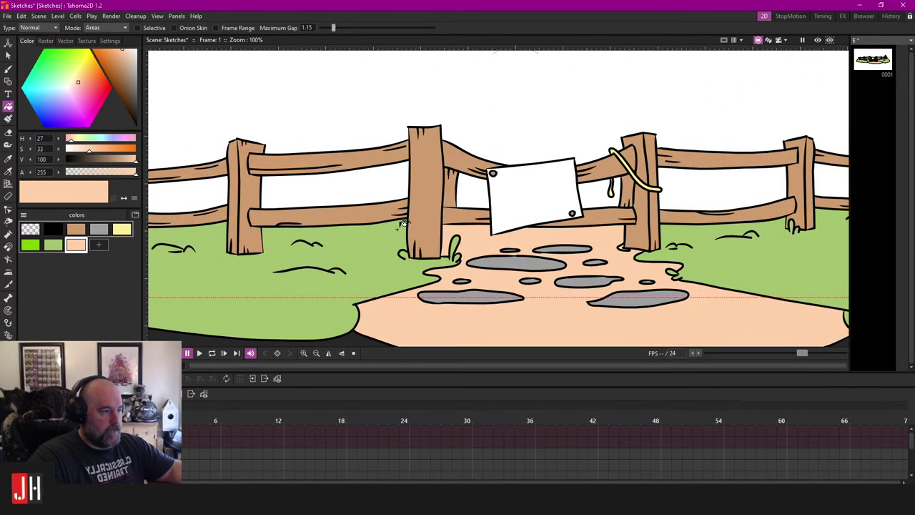
pyautogui.scroll(1, 332, 213)
pyautogui.moveTo(581, 212); pyautogui.dragTo(521, 224)
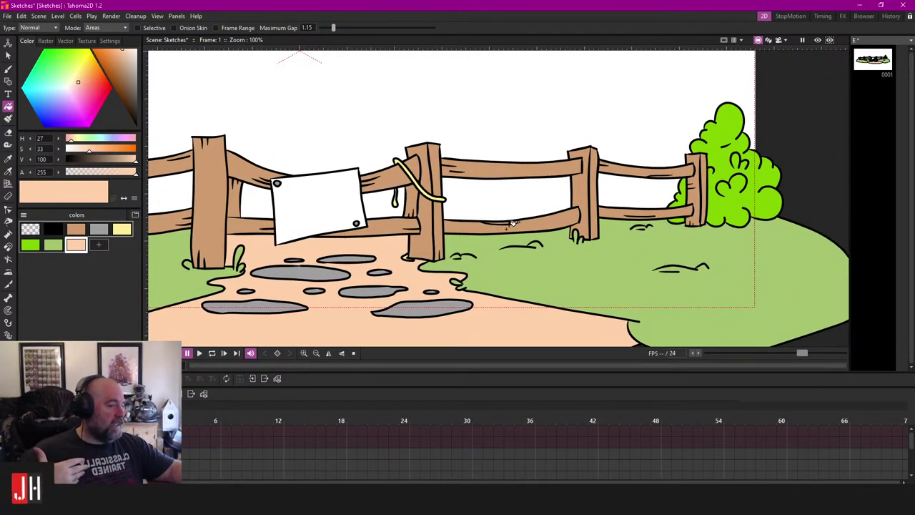
pyautogui.scroll(-3, 506, 229)
pyautogui.moveTo(492, 240); pyautogui.dragTo(533, 238)
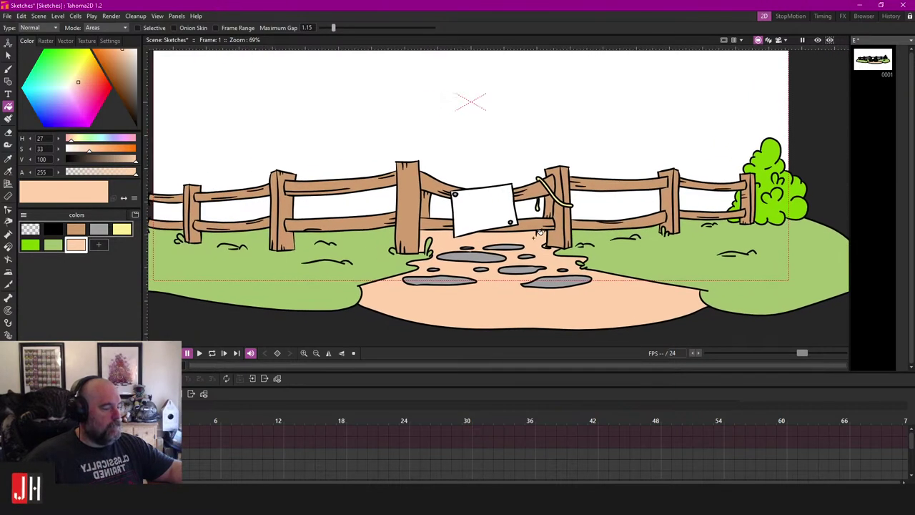
pyautogui.scroll(3, 550, 250)
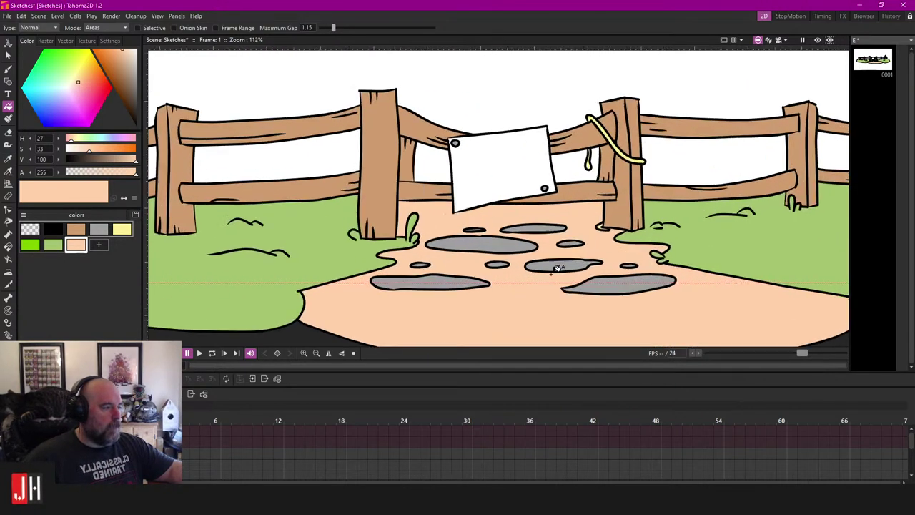
pyautogui.scroll(1, 554, 266)
pyautogui.moveTo(554, 263); pyautogui.dragTo(527, 266)
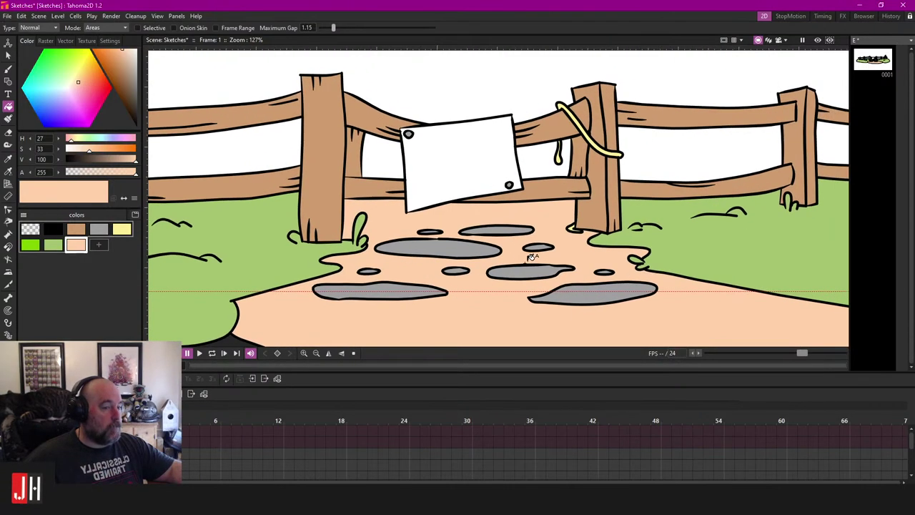
pyautogui.moveTo(767, 218); pyautogui.dragTo(508, 256)
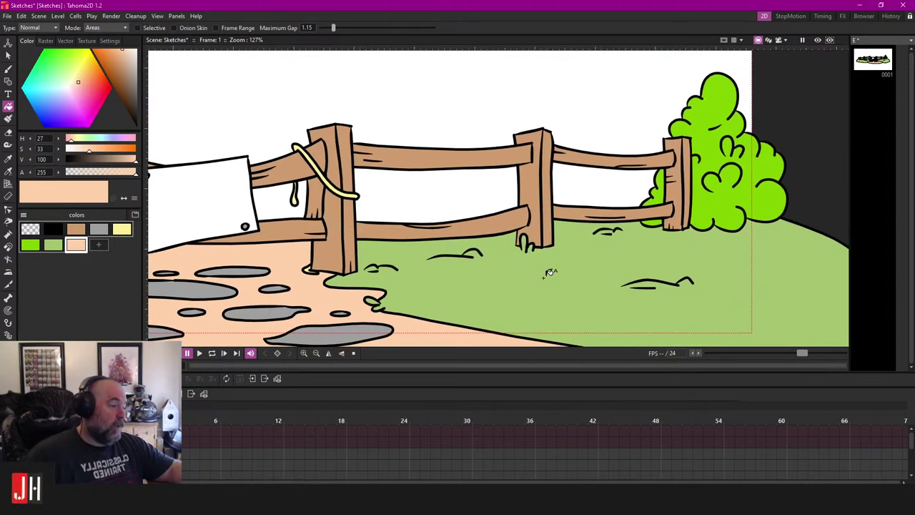
pyautogui.moveTo(606, 245); pyautogui.dragTo(554, 240)
pyautogui.scroll(-3, 551, 243)
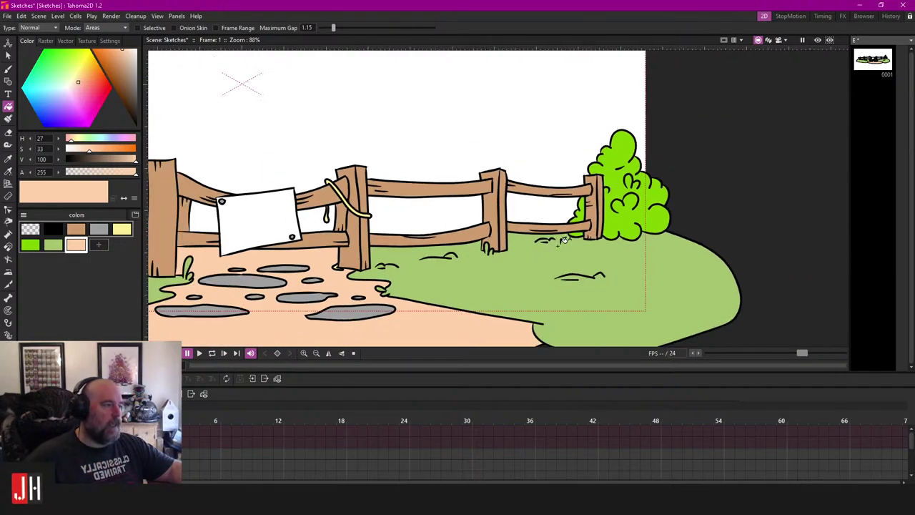
# Step: Show the uncoloured round-door house line art behind the fence and inspect it around the gate and its blank sign
pyautogui.moveTo(358, 229); pyautogui.dragTo(577, 254)
pyautogui.moveTo(424, 234); pyautogui.dragTo(482, 252)
pyautogui.scroll(-2, 481, 253)
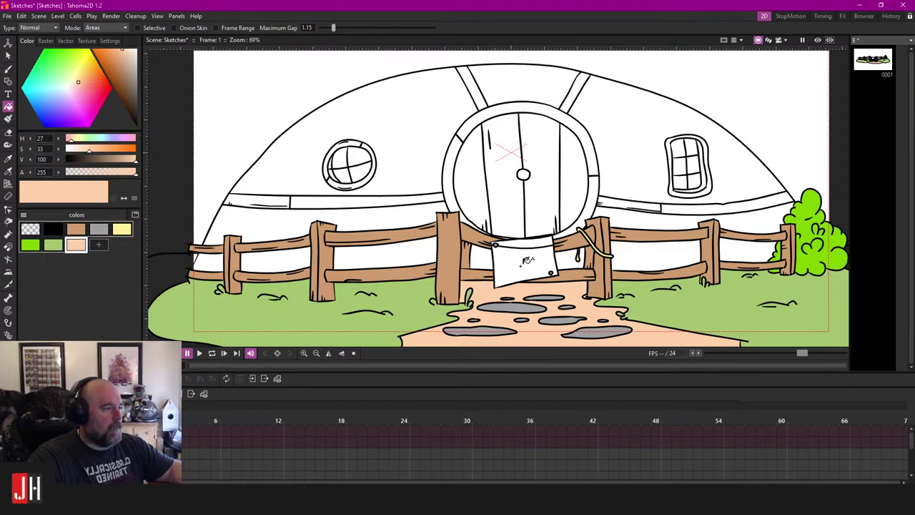
pyautogui.moveTo(632, 218); pyautogui.dragTo(606, 236)
pyautogui.scroll(-2, 606, 236)
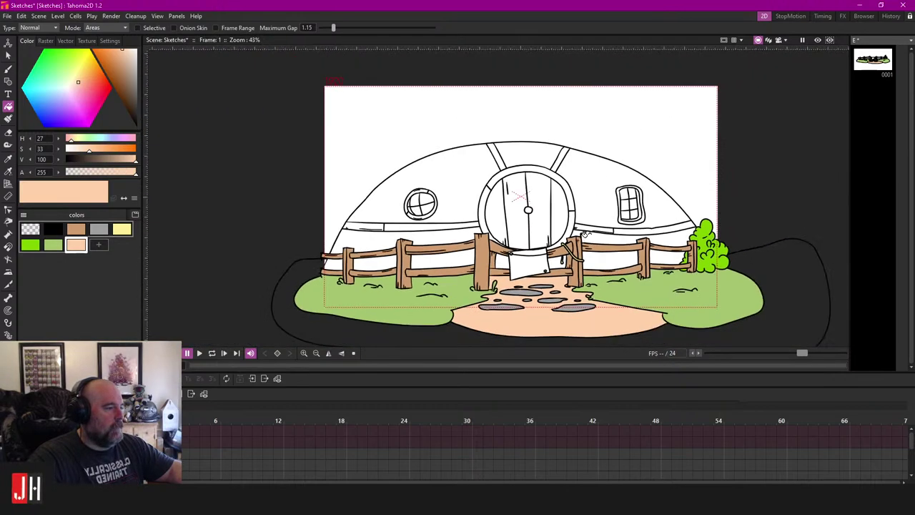
pyautogui.scroll(4, 586, 235)
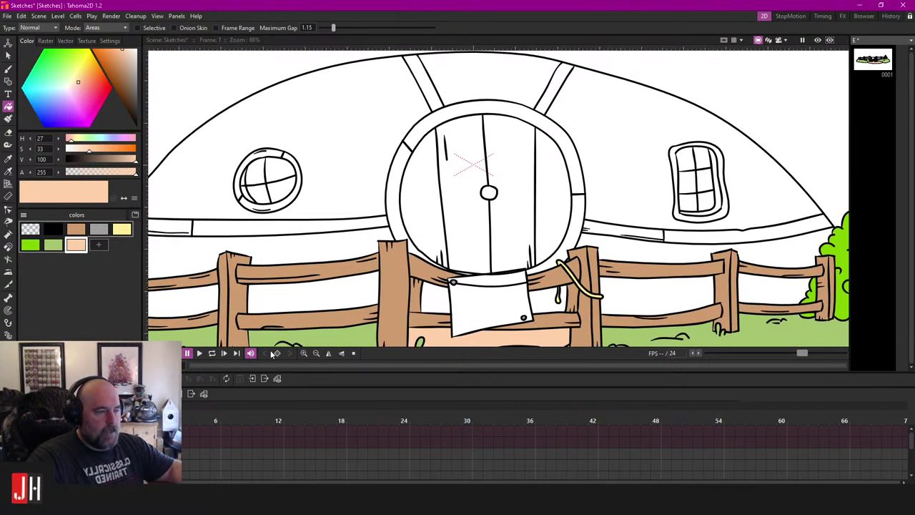
pyautogui.scroll(-1, 468, 228)
pyautogui.scroll(1, 466, 226)
pyautogui.scroll(3, 493, 246)
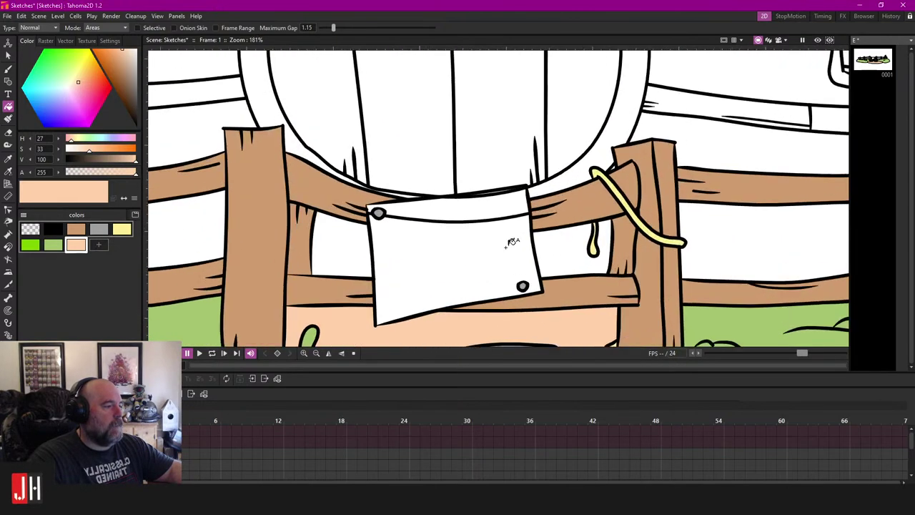
# Step: Add a white swatch to the palette and fill both parts of the blank sign on the gate with it
pyautogui.scroll(1, 512, 241)
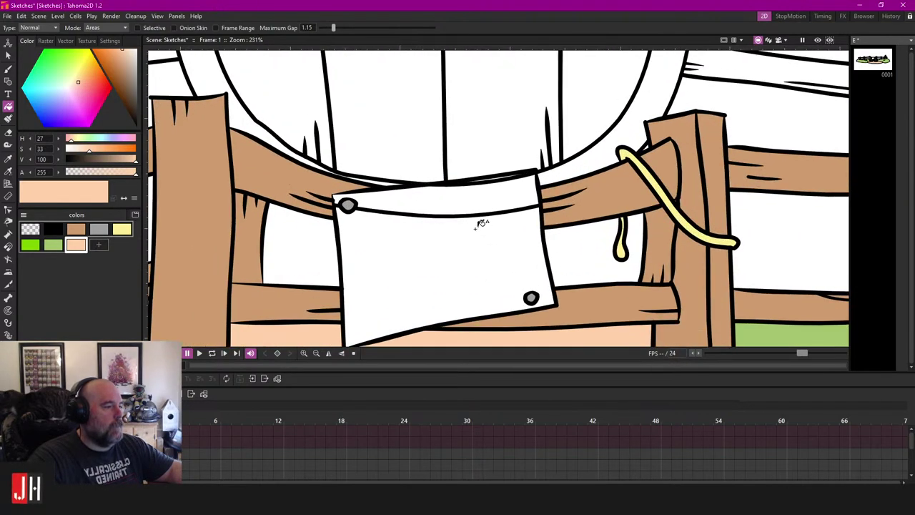
pyautogui.scroll(-2, 483, 223)
pyautogui.scroll(1, 485, 228)
pyautogui.click(99, 244)
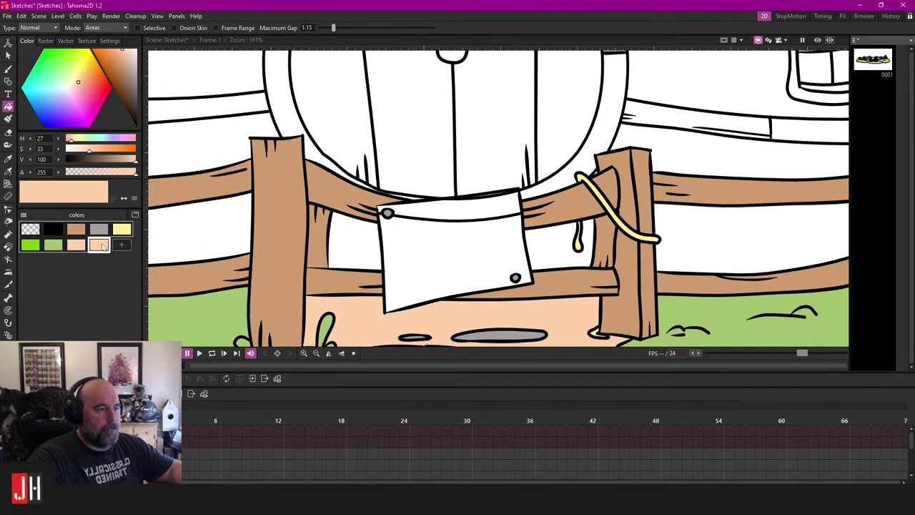
pyautogui.click(135, 50)
pyautogui.scroll(3, 467, 268)
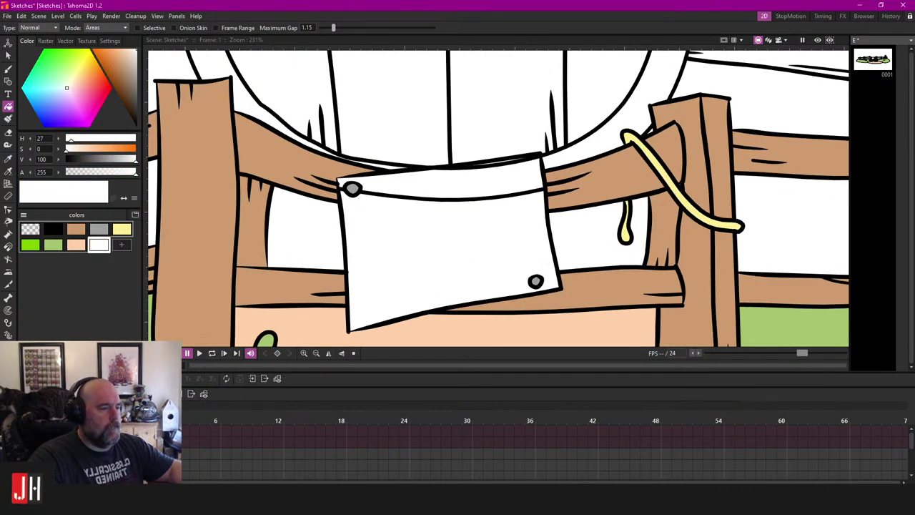
pyautogui.scroll(-2, 476, 233)
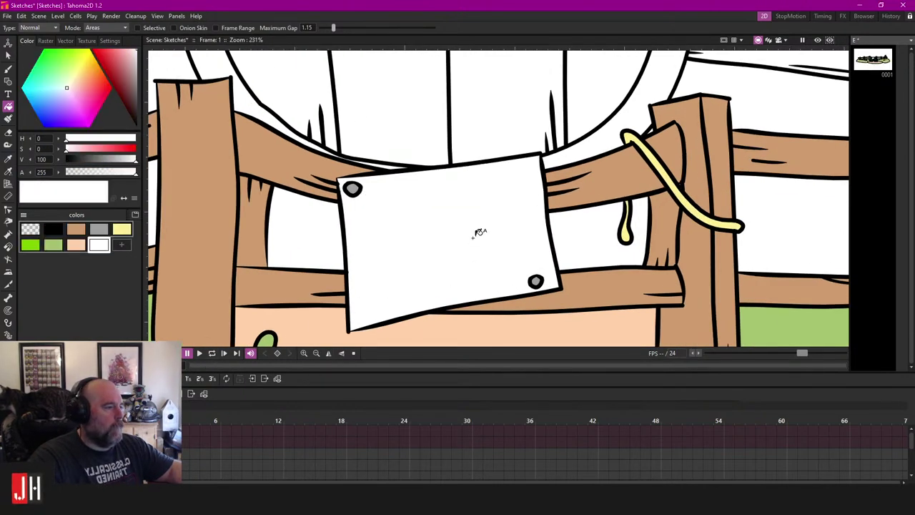
pyautogui.scroll(-1, 486, 266)
pyautogui.scroll(-5, 484, 277)
pyautogui.scroll(6, 472, 253)
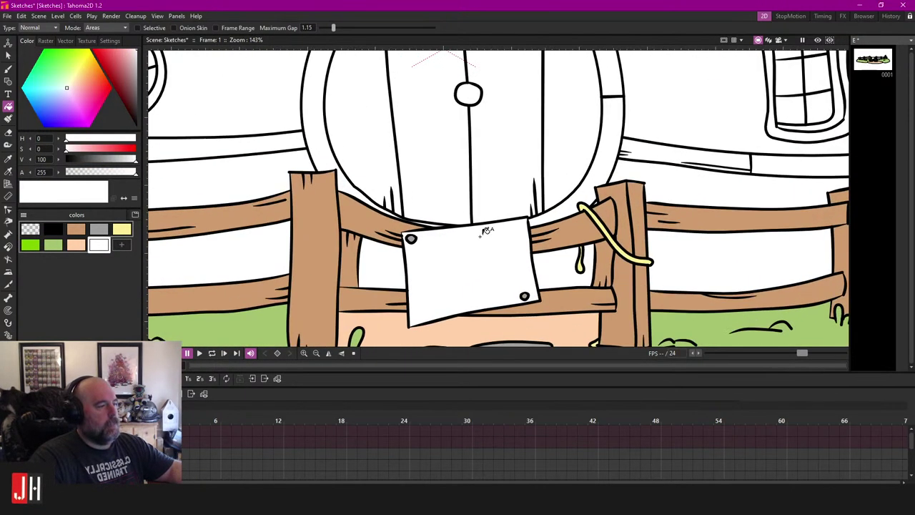
pyautogui.moveTo(480, 239); pyautogui.dragTo(469, 256)
pyautogui.scroll(-1, 466, 247)
pyautogui.scroll(-11, 468, 247)
# Step: Select all of the house line art and move it about 1 px sideways and 8 px up behind the fence
pyautogui.click(163, 433)
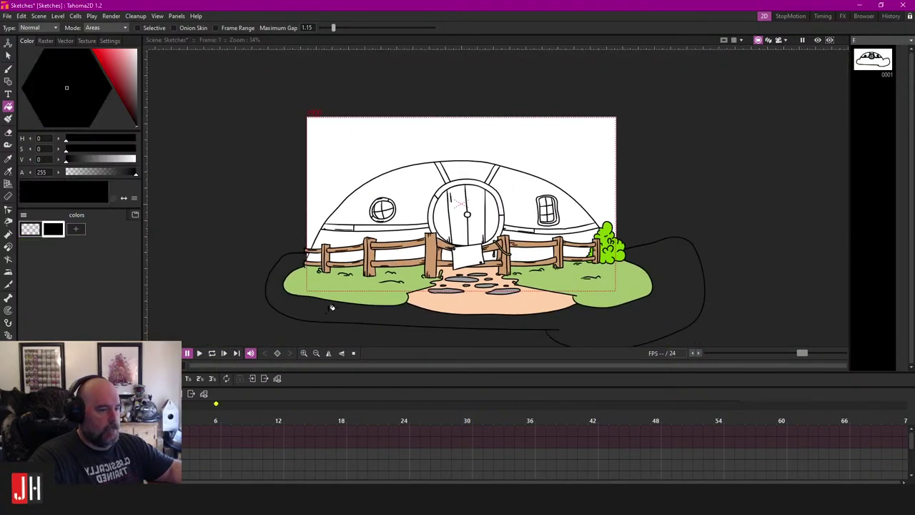
pyautogui.scroll(-3, 366, 258)
pyautogui.press('s')
pyautogui.hotkey('ctrl', 'a')
pyautogui.scroll(7, 536, 265)
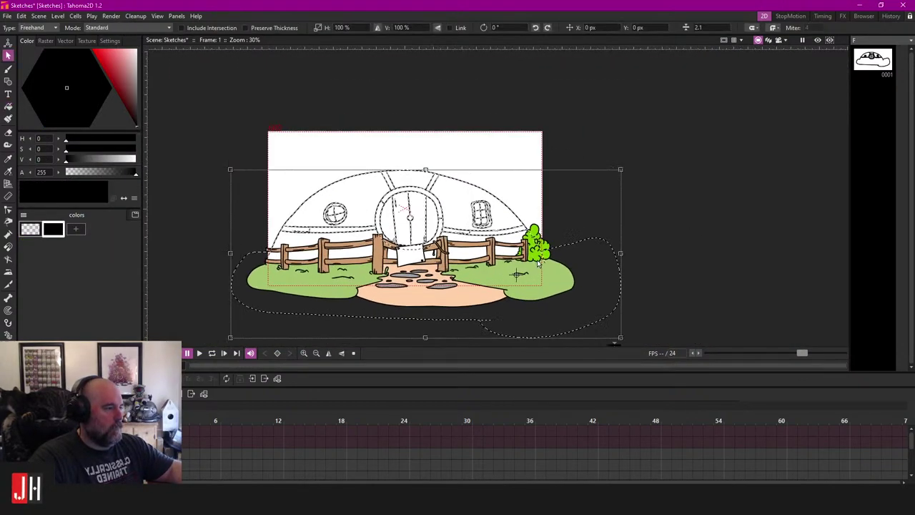
pyautogui.scroll(4, 372, 137)
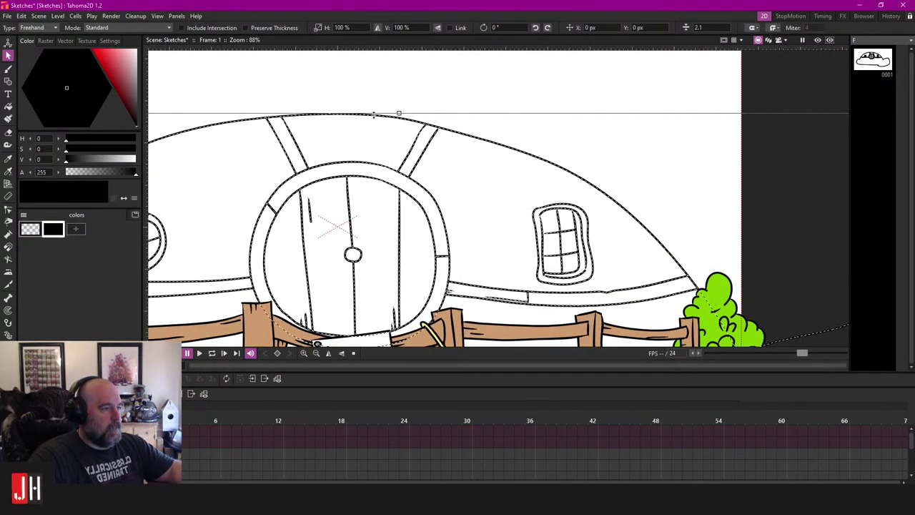
pyautogui.moveTo(386, 120); pyautogui.dragTo(389, 111)
pyautogui.scroll(1, 428, 140)
pyautogui.moveTo(449, 126); pyautogui.dragTo(451, 119)
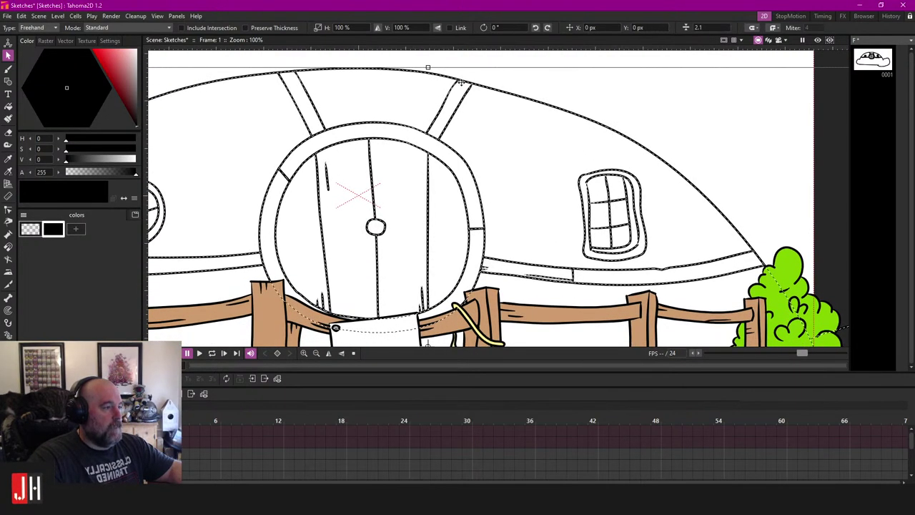
pyautogui.moveTo(458, 83); pyautogui.dragTo(458, 77)
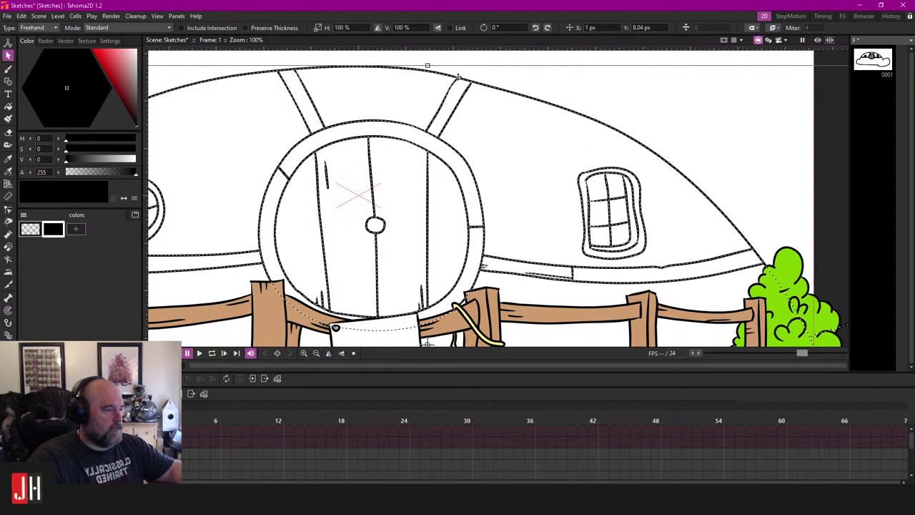
pyautogui.scroll(-7, 479, 125)
pyautogui.click(693, 153)
pyautogui.scroll(3, 487, 195)
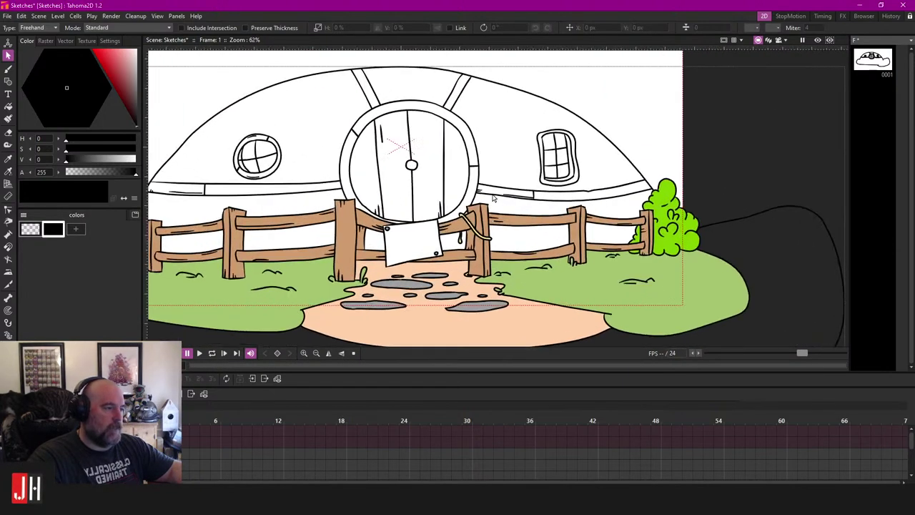
# Step: Draw short wood-grain strokes where the left trim band meets the round door frame and erase the ends that cross the frame
pyautogui.scroll(1, 493, 198)
pyautogui.scroll(-2, 489, 191)
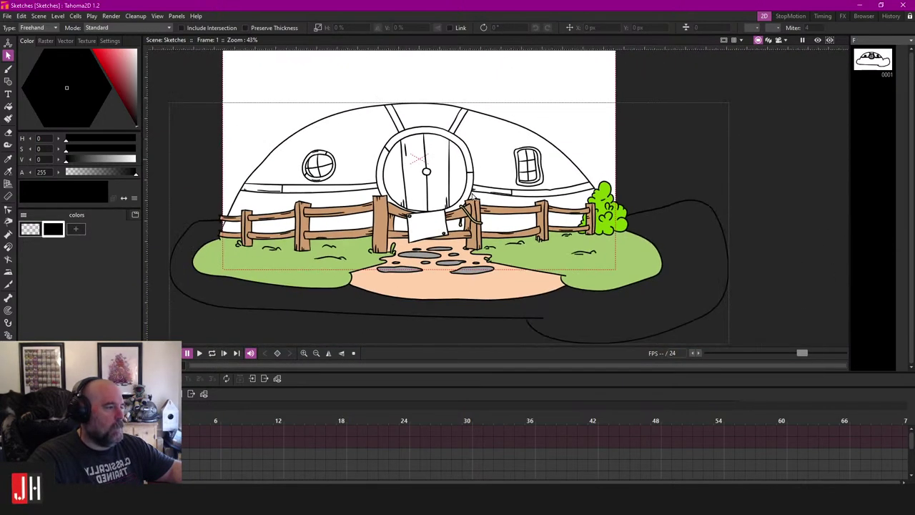
pyautogui.scroll(1, 454, 202)
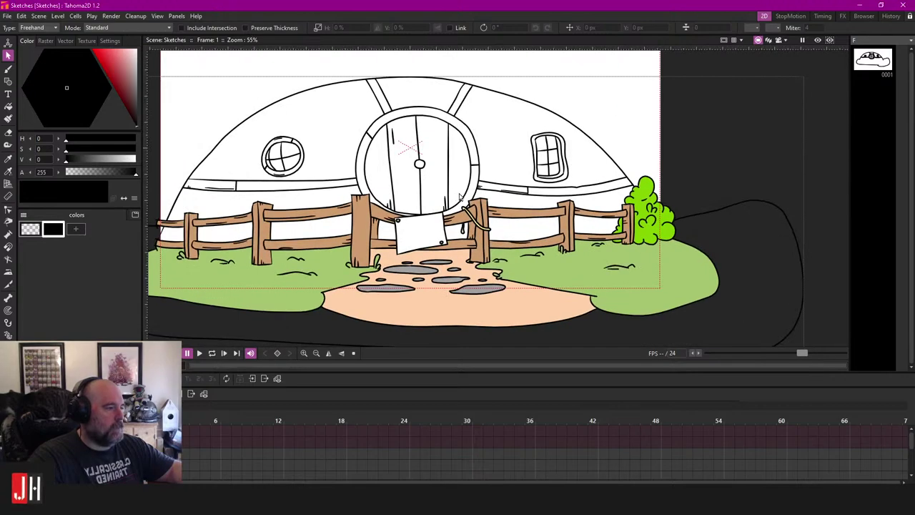
pyautogui.scroll(1, 463, 198)
pyautogui.scroll(2, 261, 186)
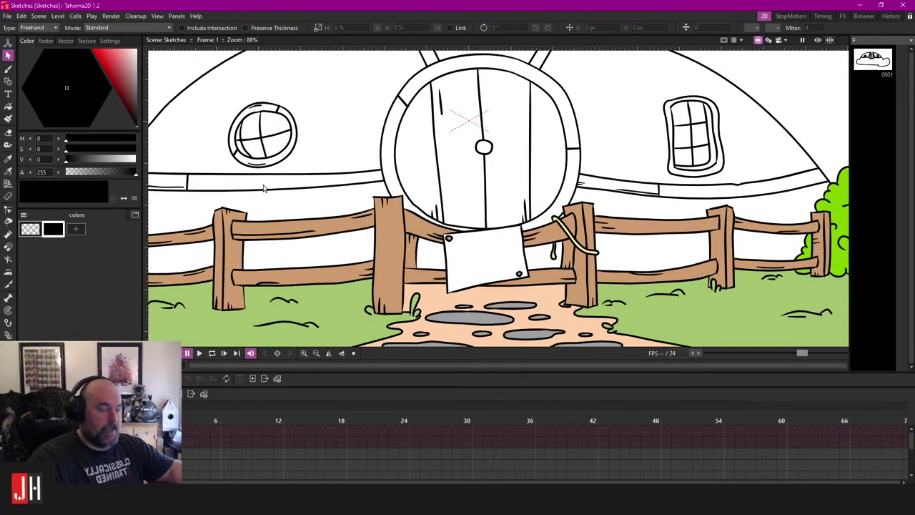
pyautogui.scroll(1, 282, 269)
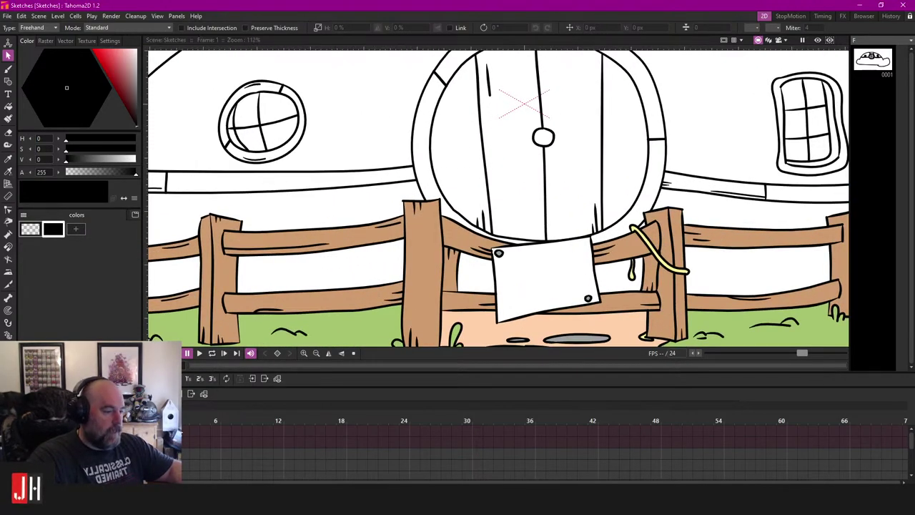
pyautogui.press('b')
pyautogui.scroll(3, 351, 170)
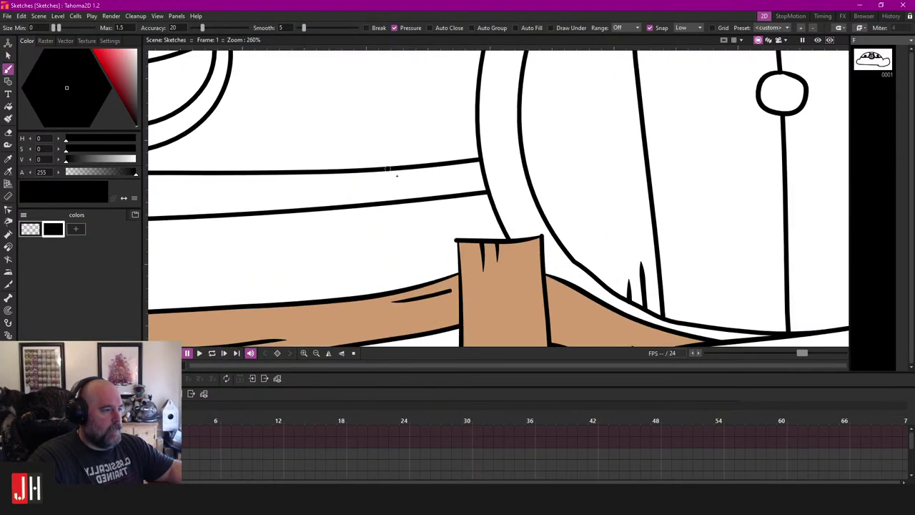
pyautogui.scroll(3, 458, 179)
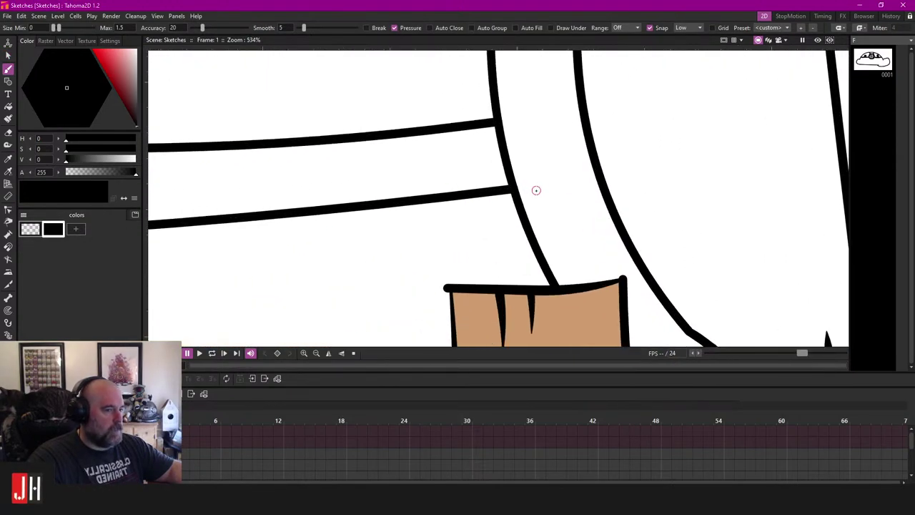
pyautogui.moveTo(410, 188); pyautogui.dragTo(521, 172)
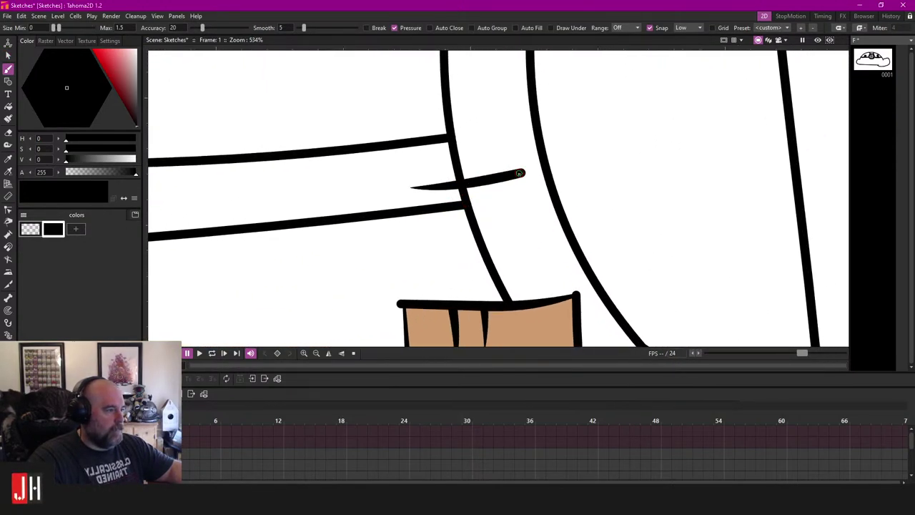
pyautogui.moveTo(410, 162)
pyautogui.mouseDown()
pyautogui.moveTo(487, 154)
pyautogui.moveTo(511, 193)
pyautogui.mouseUp()
pyautogui.press('e')
pyautogui.scroll(-10, 522, 214)
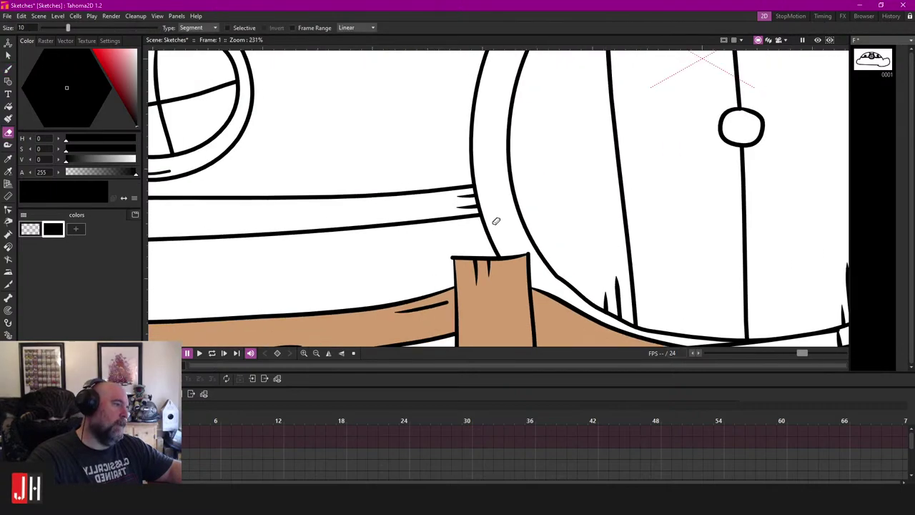
# Step: Examine the composition of the whole house against the coloured fence, path and bush
pyautogui.scroll(4, 480, 224)
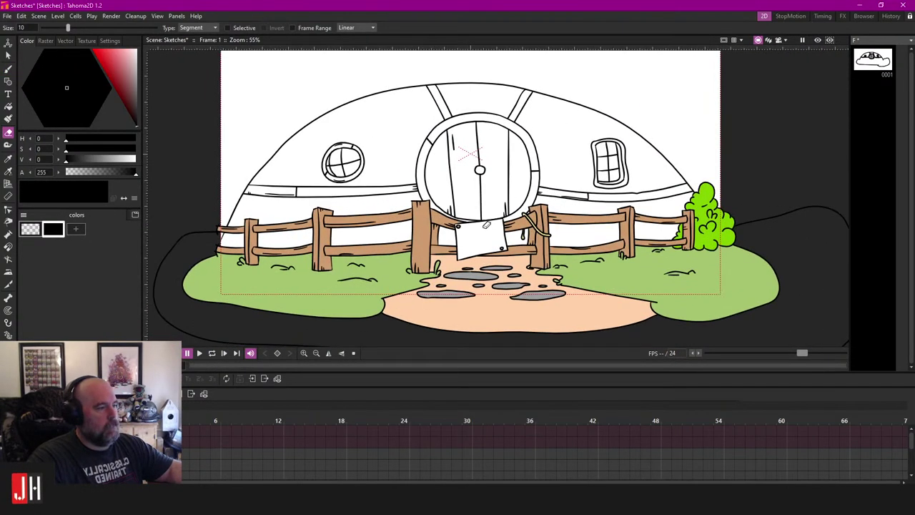
pyautogui.moveTo(487, 224)
pyautogui.mouseDown()
pyautogui.moveTo(451, 228)
pyautogui.moveTo(496, 228)
pyautogui.mouseUp()
pyautogui.scroll(-4, 493, 229)
pyautogui.scroll(3, 622, 229)
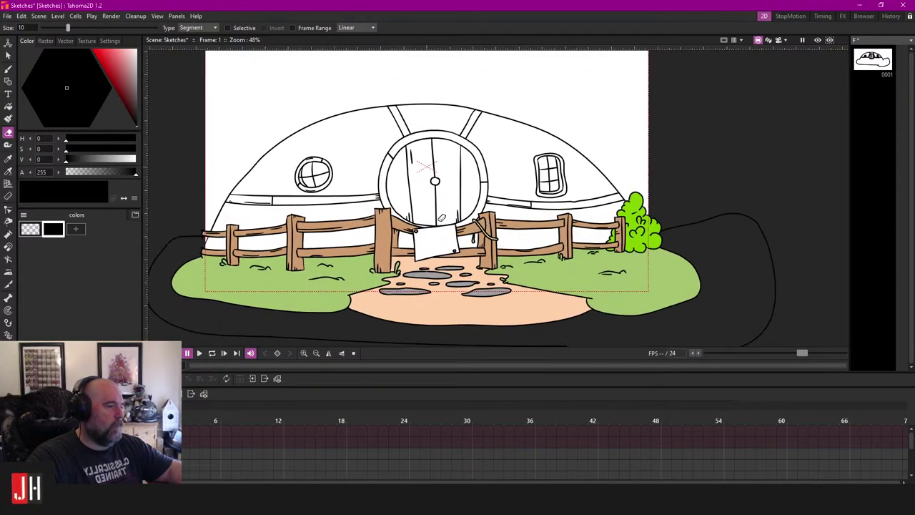
pyautogui.scroll(1, 442, 218)
pyautogui.scroll(-2, 442, 215)
pyautogui.scroll(2, 457, 199)
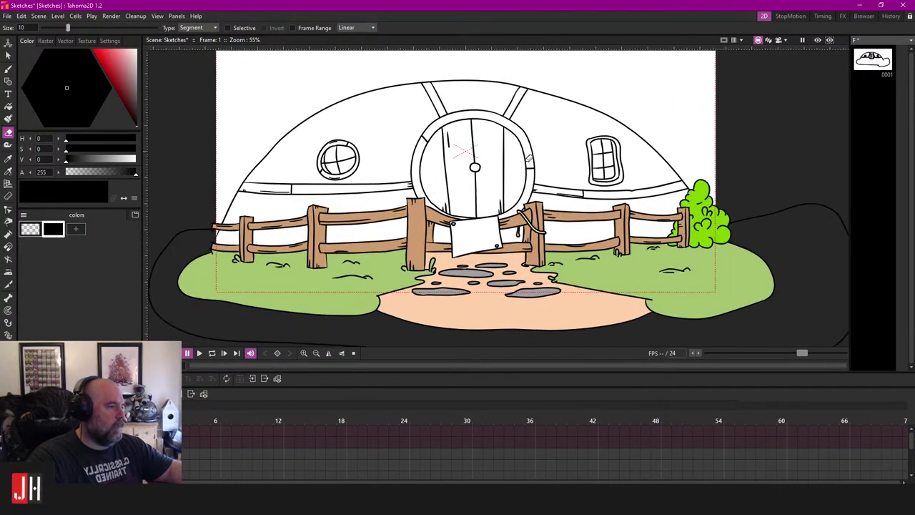
pyautogui.moveTo(542, 183); pyautogui.dragTo(521, 210)
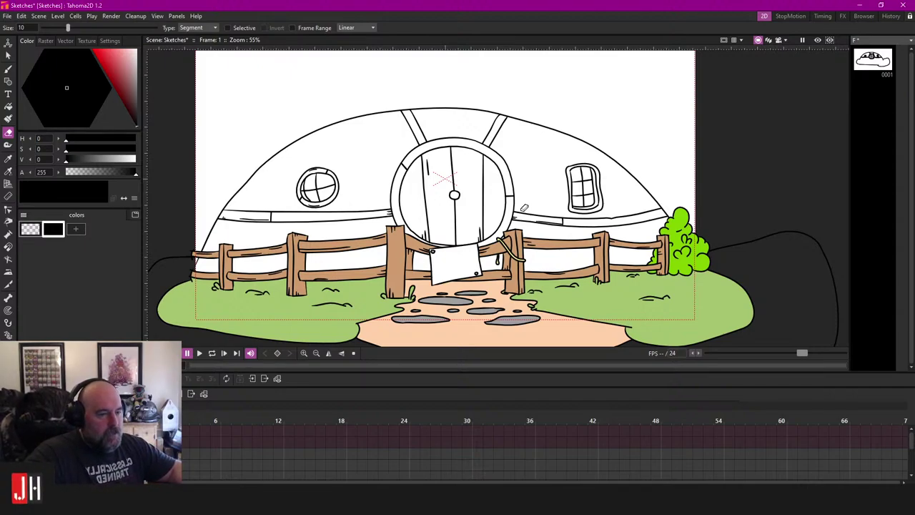
pyautogui.scroll(-1, 524, 208)
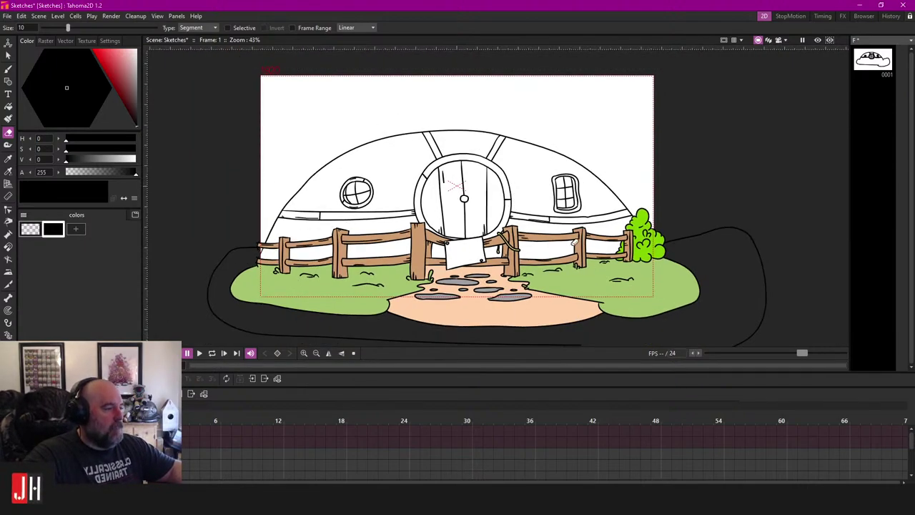
pyautogui.scroll(2, 561, 212)
pyautogui.moveTo(361, 213); pyautogui.dragTo(454, 204)
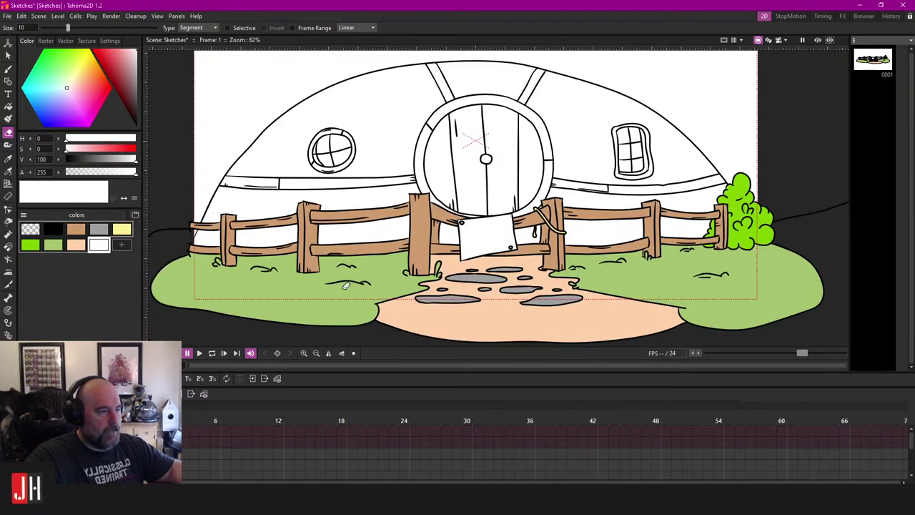
pyautogui.scroll(-1, 430, 250)
pyautogui.scroll(1, 431, 250)
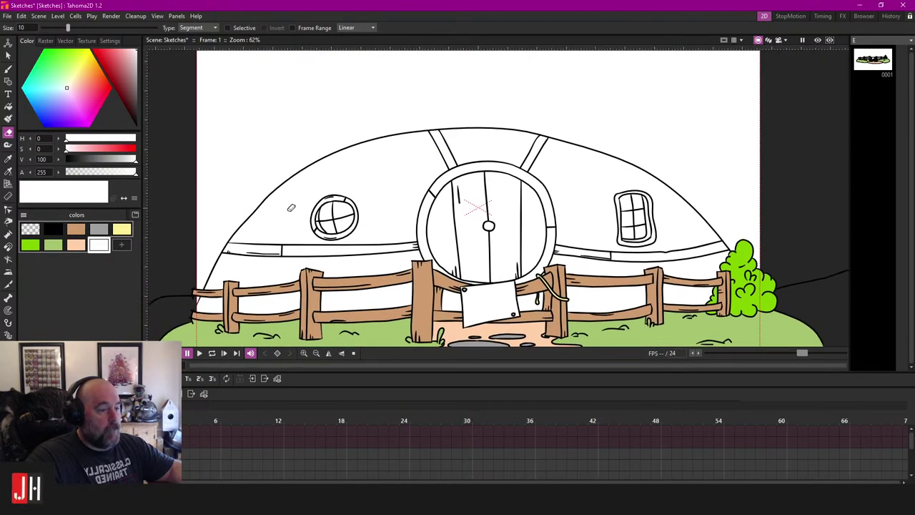
# Step: Switch back to the house line art with the Brush, check the left roof outline and round window up close, and save the scene
pyautogui.press('Up')
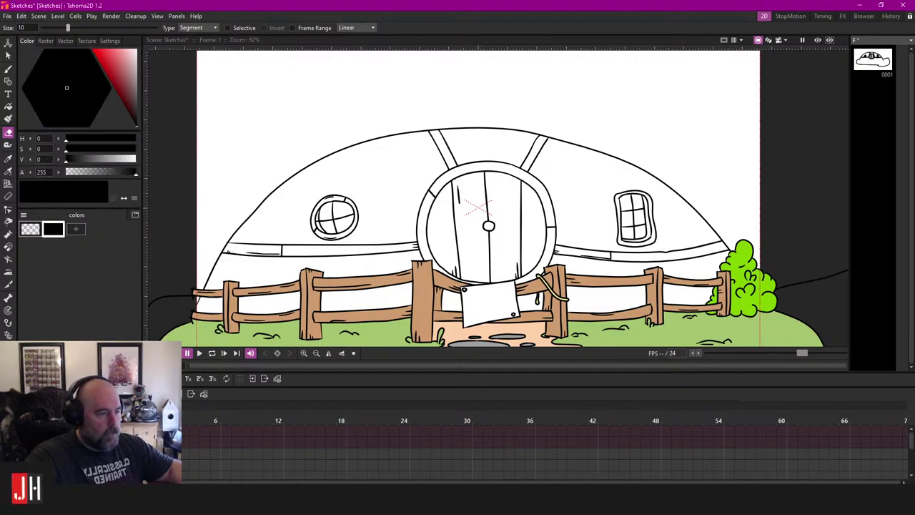
pyautogui.scroll(3, 311, 170)
pyautogui.moveTo(296, 172); pyautogui.dragTo(346, 145)
pyautogui.press('b')
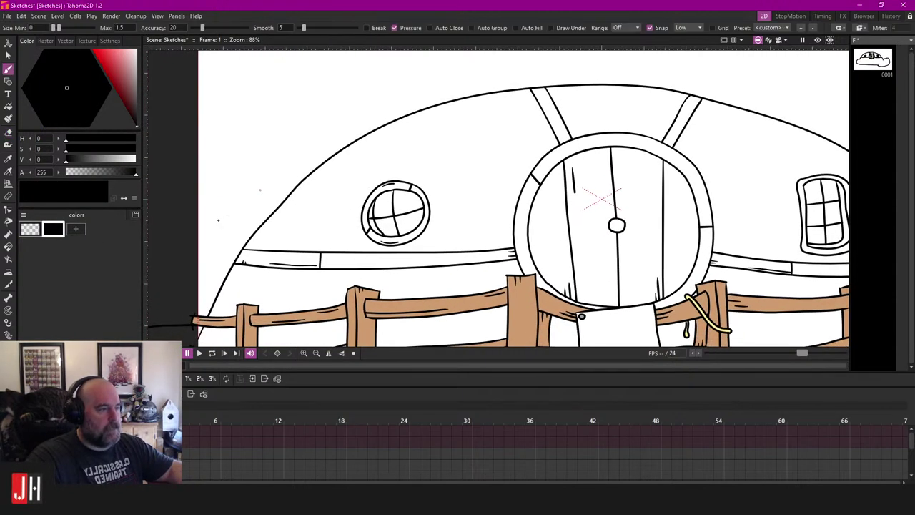
pyautogui.scroll(2, 218, 243)
pyautogui.scroll(-6, 680, 331)
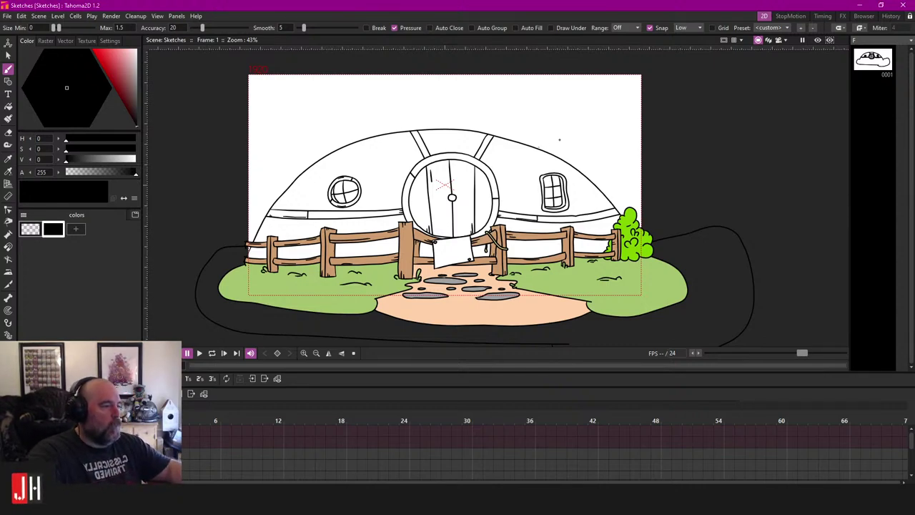
pyautogui.scroll(-1, 463, 222)
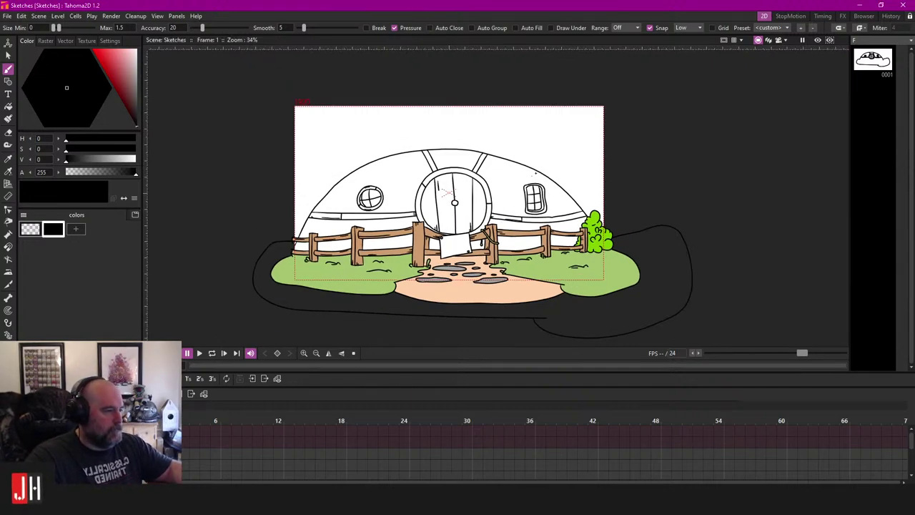
# Step: Select all of the house line art and scale it uniformly to 96.5 %
pyautogui.press('s')
pyautogui.moveTo(594, 123)
pyautogui.mouseDown()
pyautogui.moveTo(527, 117)
pyautogui.moveTo(235, 316)
pyautogui.moveTo(600, 118)
pyautogui.mouseUp()
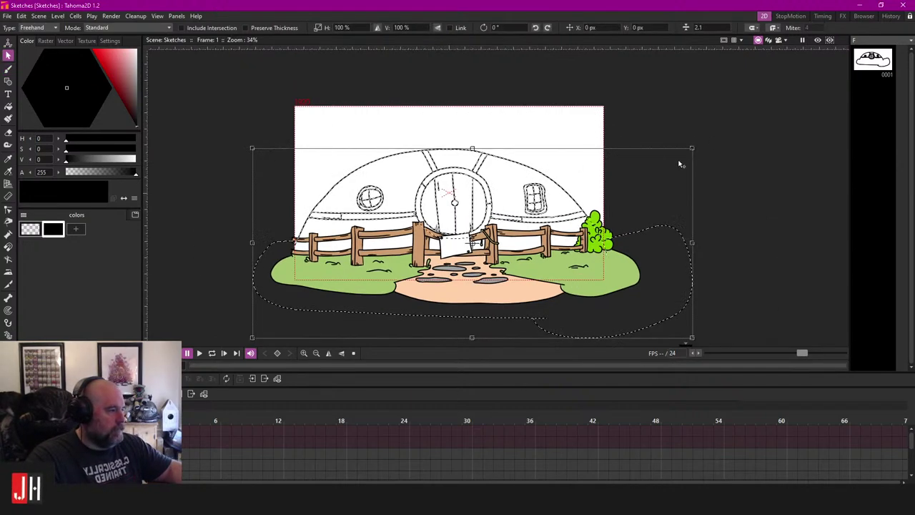
pyautogui.moveTo(690, 147); pyautogui.dragTo(676, 155)
pyautogui.scroll(3, 495, 203)
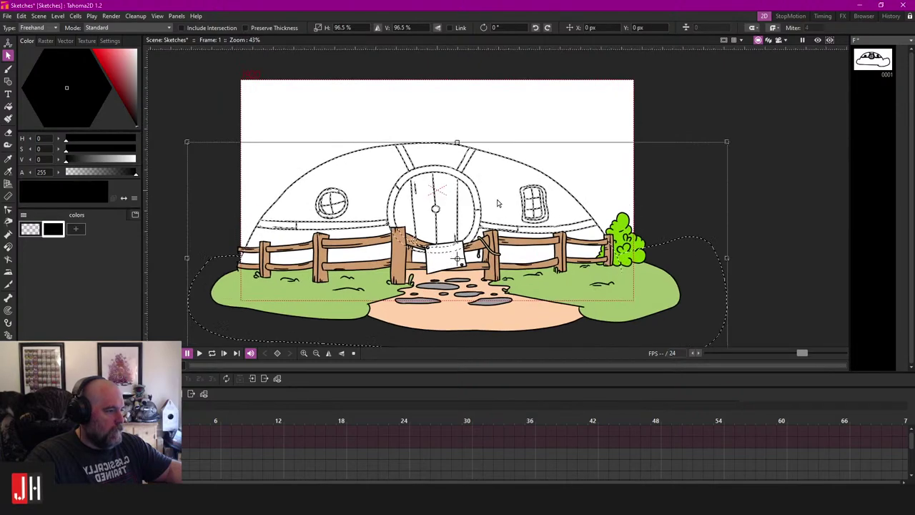
# Step: Move the house line art about 12 px to the left and 130 px up, deselect it and save the scene
pyautogui.moveTo(497, 151)
pyautogui.mouseDown()
pyautogui.moveTo(505, 127)
pyautogui.moveTo(493, 120)
pyautogui.mouseUp()
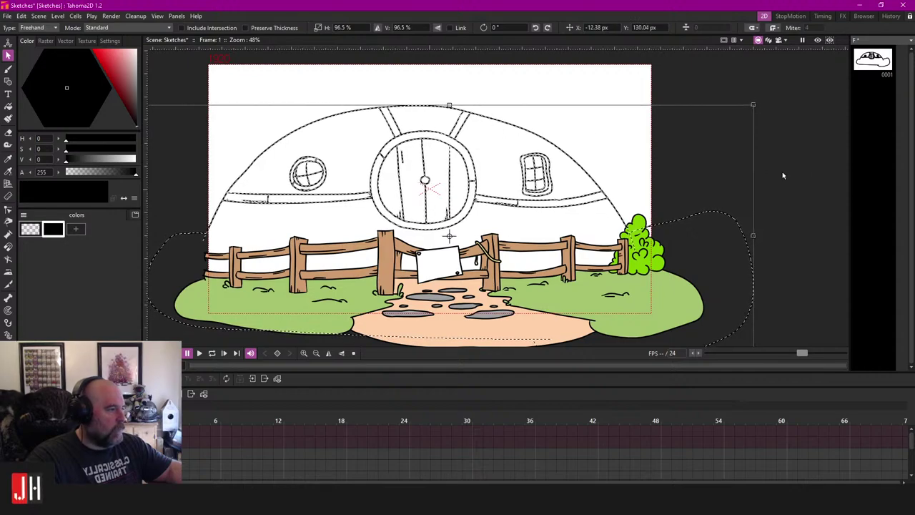
pyautogui.click(783, 175)
pyautogui.scroll(-3, 549, 213)
pyautogui.scroll(4, 498, 230)
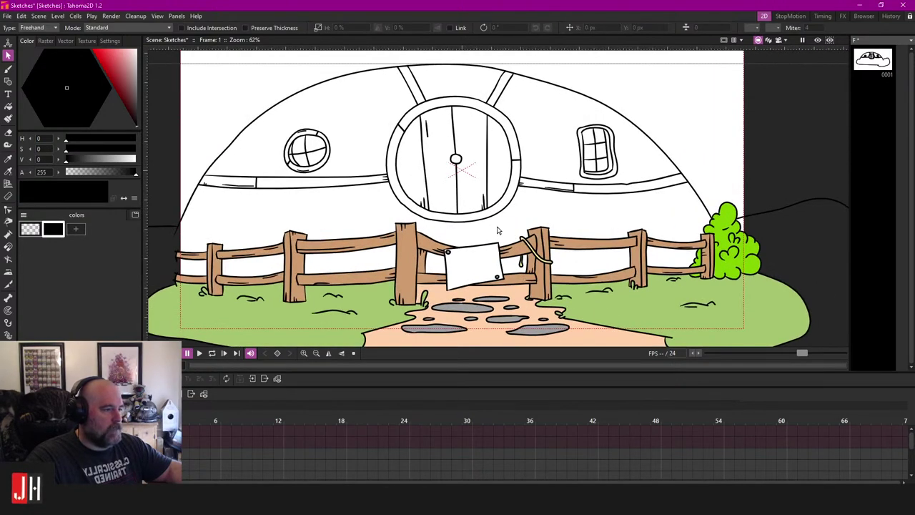
pyautogui.hotkey('ctrl', 's')
pyautogui.scroll(-5, 498, 230)
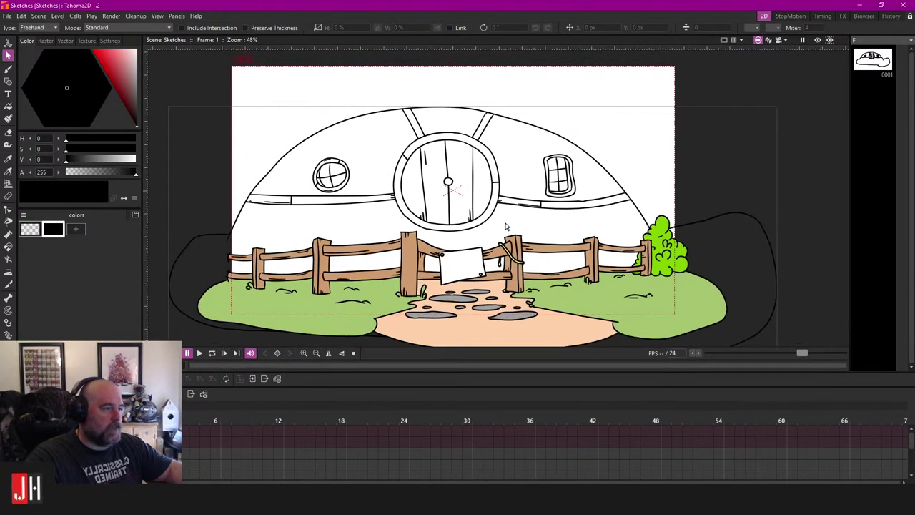
# Step: Brush a plank seam across the left roof beam above the round door and erase the end sticking out past the beam
pyautogui.scroll(4, 508, 241)
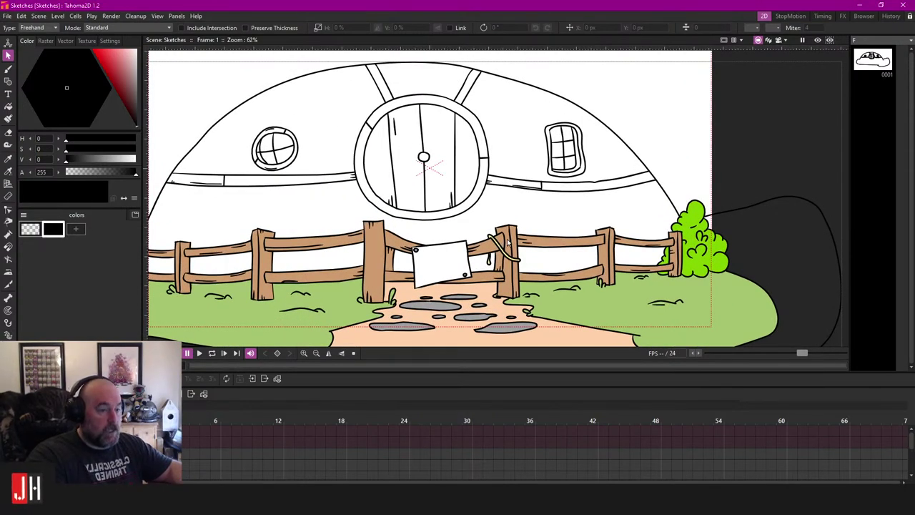
pyautogui.scroll(-2, 507, 243)
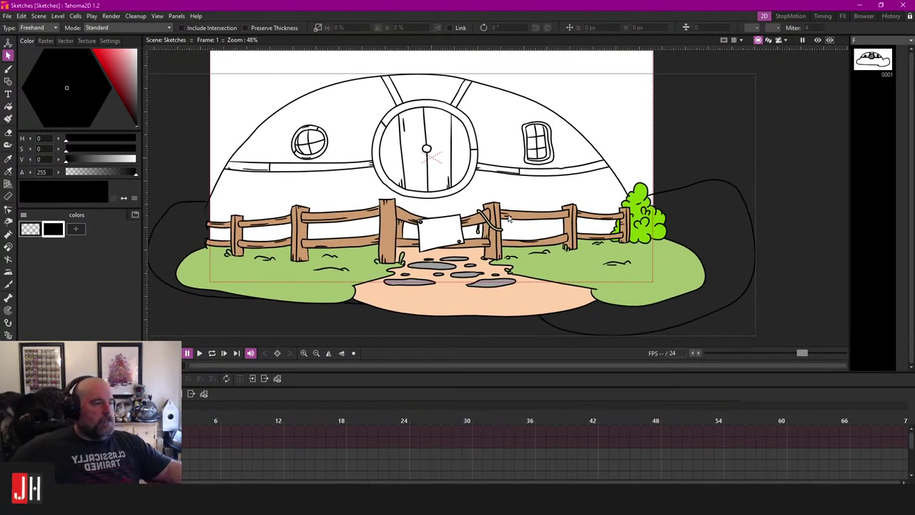
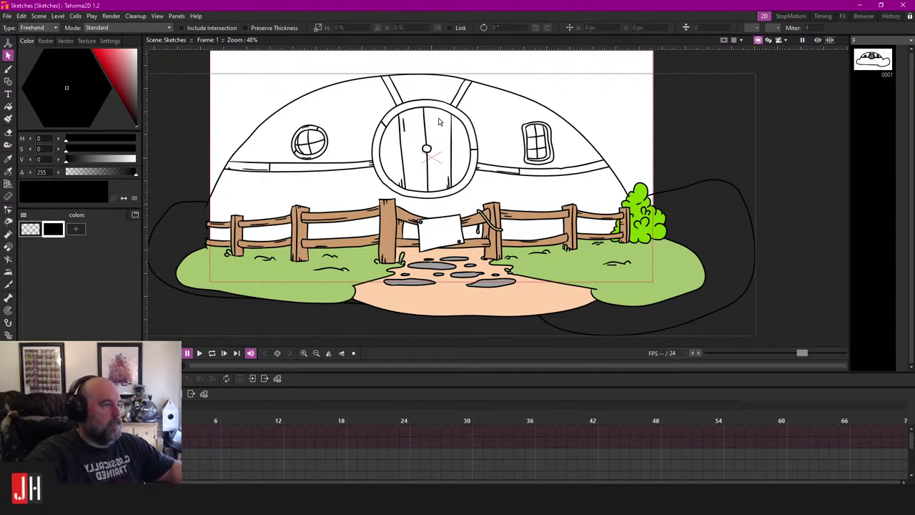
pyautogui.scroll(7, 435, 112)
pyautogui.scroll(2, 365, 176)
pyautogui.press('b')
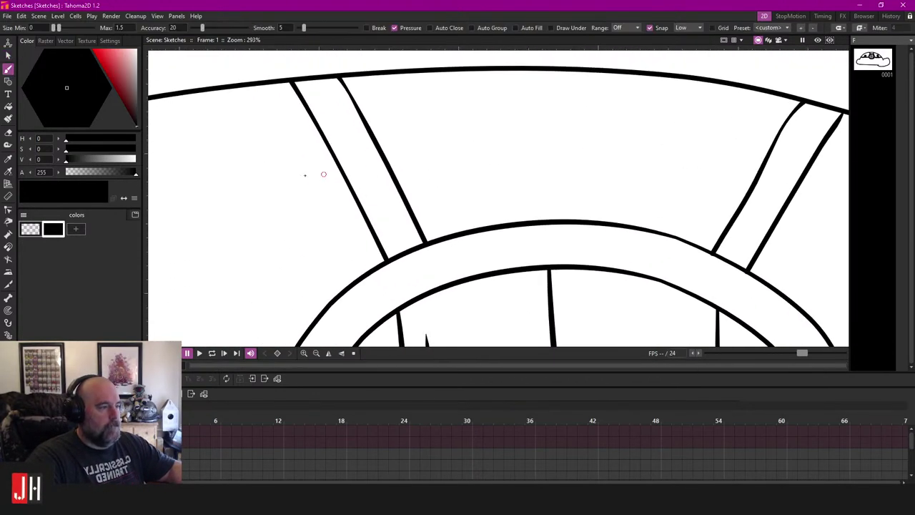
pyautogui.moveTo(292, 147)
pyautogui.mouseDown()
pyautogui.moveTo(447, 112)
pyautogui.moveTo(402, 151)
pyautogui.mouseUp()
pyautogui.press('e')
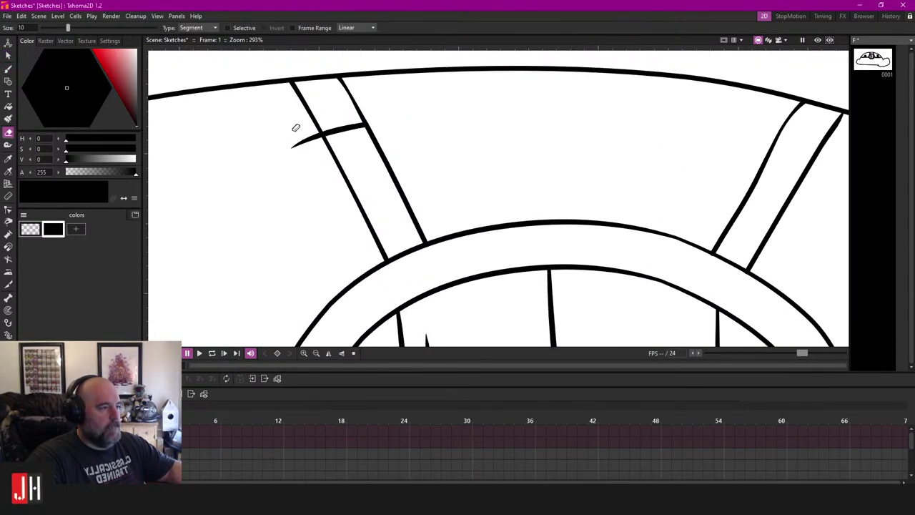
pyautogui.moveTo(296, 128); pyautogui.dragTo(315, 168)
# Step: Brush a plank seam across the right roof beam above the door and erase both overhanging ends
pyautogui.moveTo(623, 194)
pyautogui.mouseDown()
pyautogui.moveTo(508, 176)
pyautogui.moveTo(460, 156)
pyautogui.moveTo(680, 197)
pyautogui.mouseUp()
pyautogui.press('b')
pyautogui.hscroll(3, 685, 209)
pyautogui.scroll(-1, 686, 209)
pyautogui.press('e')
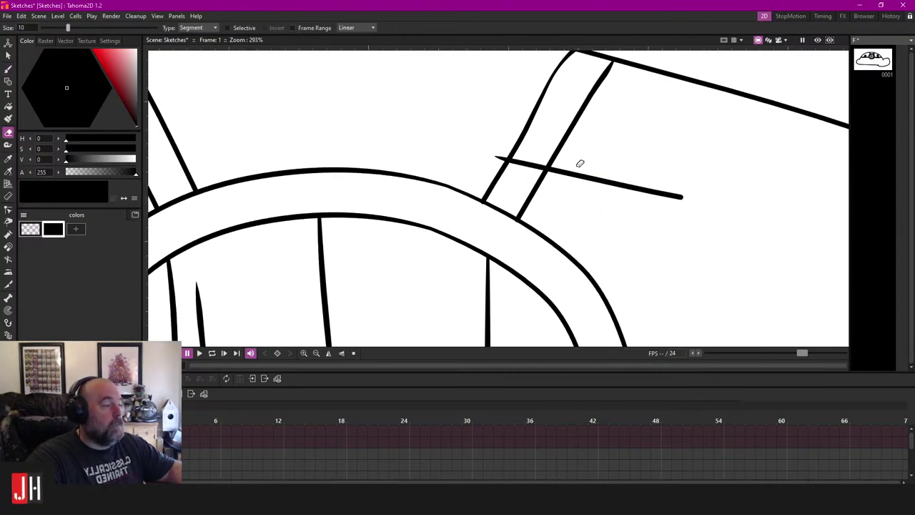
pyautogui.click(578, 170)
pyautogui.click(500, 157)
pyautogui.scroll(-7, 510, 140)
pyautogui.scroll(3, 493, 178)
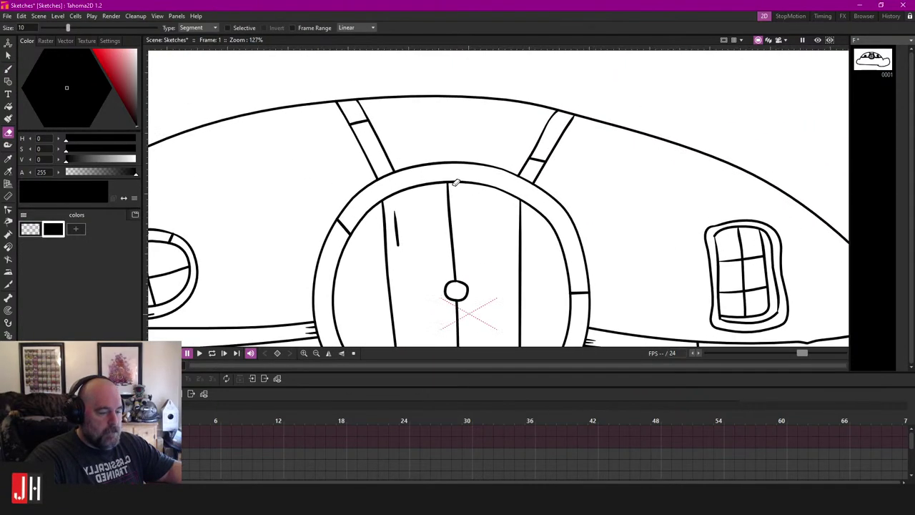
# Step: Brush two short wood-grain strokes along the left roof beam, starting above its seam and tapering off below it
pyautogui.press('b')
pyautogui.scroll(4, 397, 159)
pyautogui.scroll(1, 397, 159)
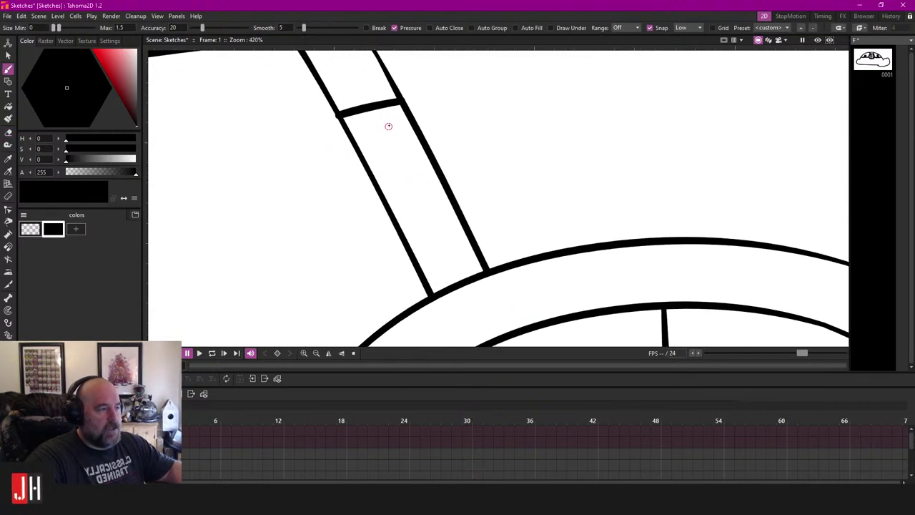
pyautogui.moveTo(411, 169); pyautogui.dragTo(358, 62)
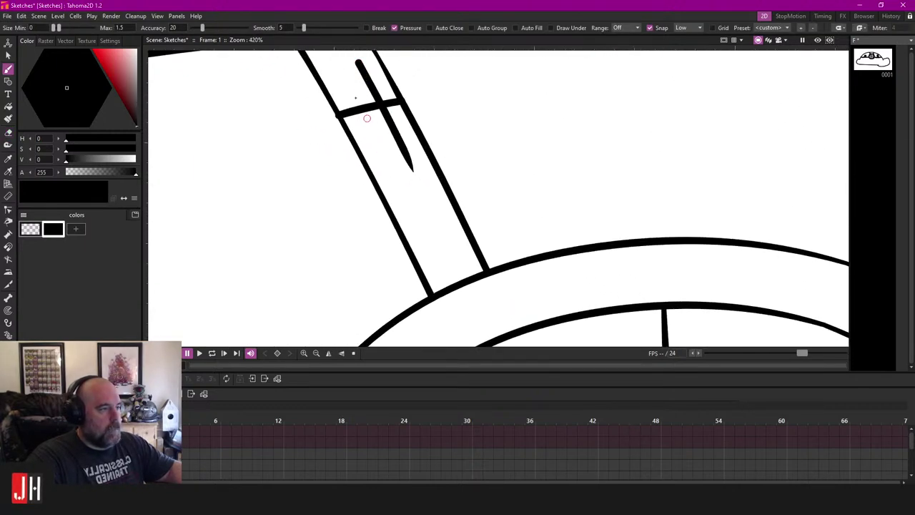
pyautogui.moveTo(380, 142); pyautogui.dragTo(352, 93)
# Step: Select both wood-grain strokes on the left roof beam and reduce their thickness to about 1.08
pyautogui.press('s')
pyautogui.click(355, 97)
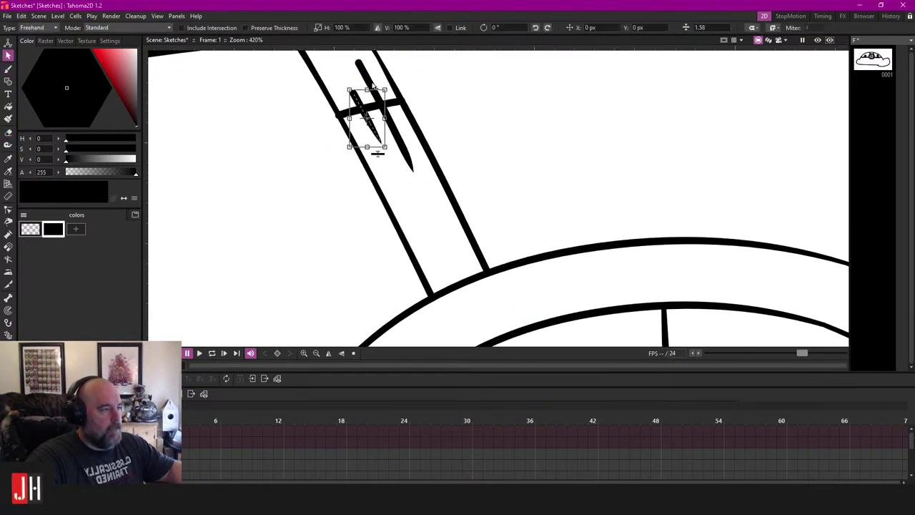
pyautogui.keyDown('shift'); pyautogui.click(371, 85); pyautogui.keyUp('shift')
pyautogui.click(410, 179)
pyautogui.click(397, 135)
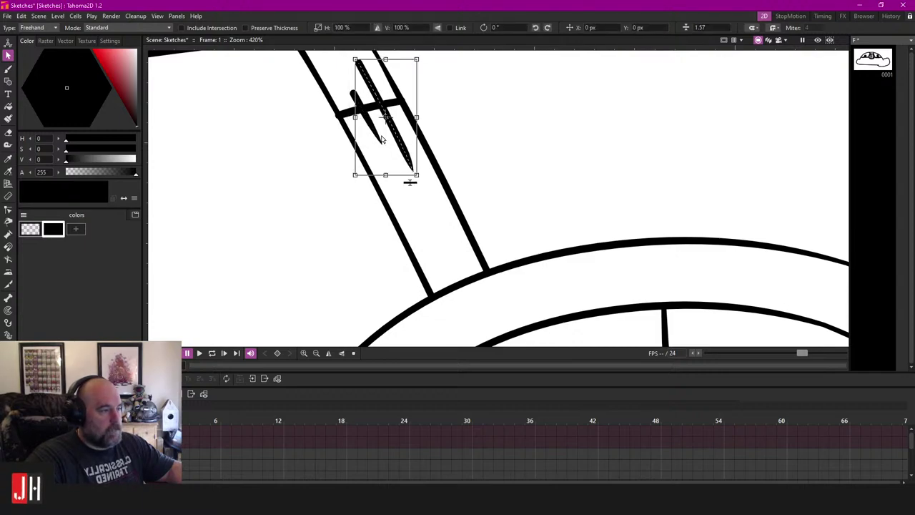
pyautogui.keyDown('shift'); pyautogui.click(378, 138); pyautogui.keyUp('shift')
pyautogui.moveTo(409, 180); pyautogui.dragTo(411, 187)
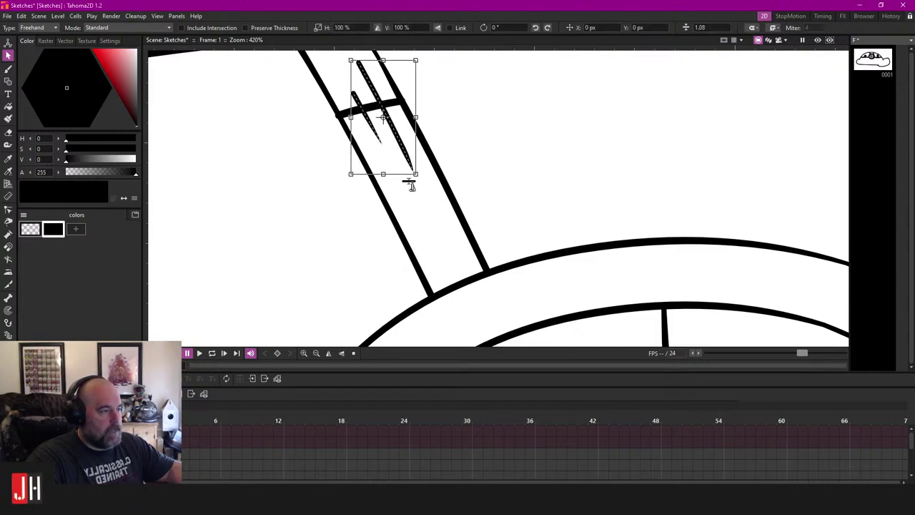
# Step: Erase the parts of the two grain strokes above the left beam's seam and save the scene
pyautogui.press('e')
pyautogui.moveTo(381, 88); pyautogui.dragTo(352, 105)
pyautogui.scroll(-3, 386, 117)
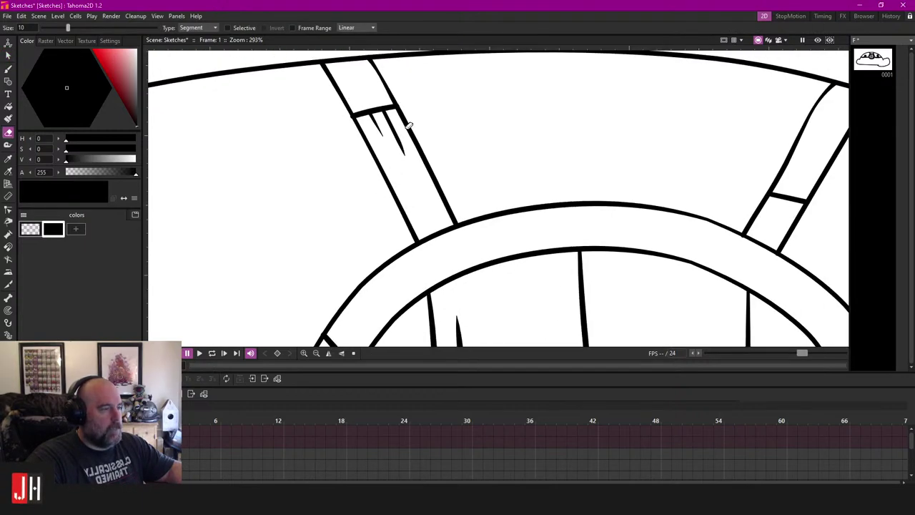
pyautogui.scroll(-4, 400, 122)
pyautogui.scroll(-1, 559, 187)
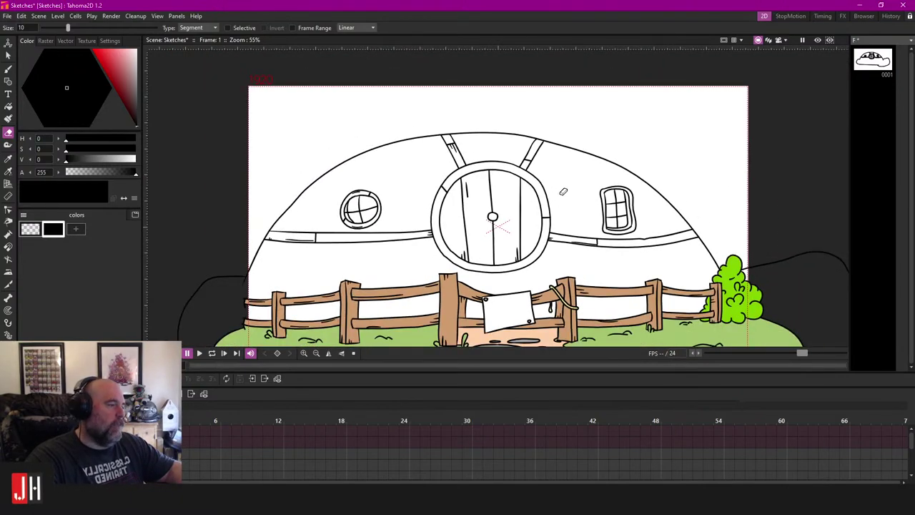
pyautogui.scroll(-2, 563, 192)
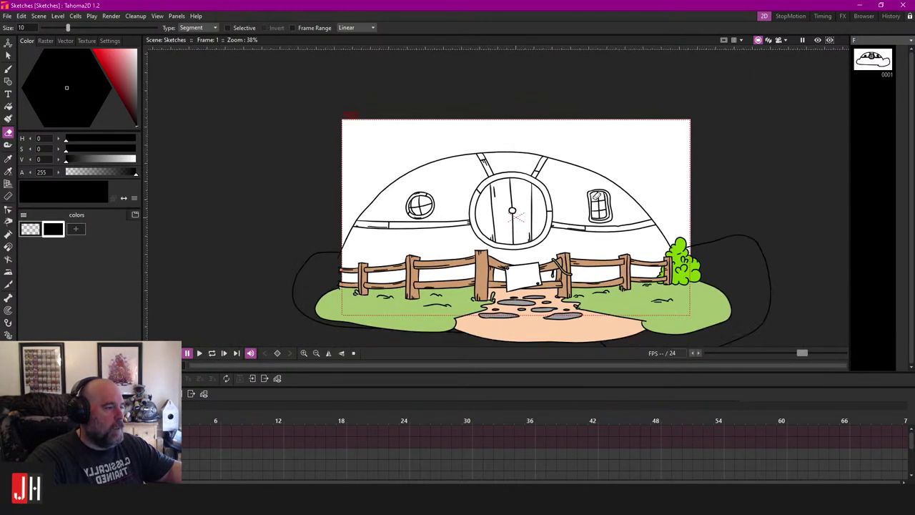
# Step: Brush a plank seam across the bottom of the round door frame, redoing the first attempt, and erase the overhang
pyautogui.press('b')
pyautogui.scroll(5, 512, 181)
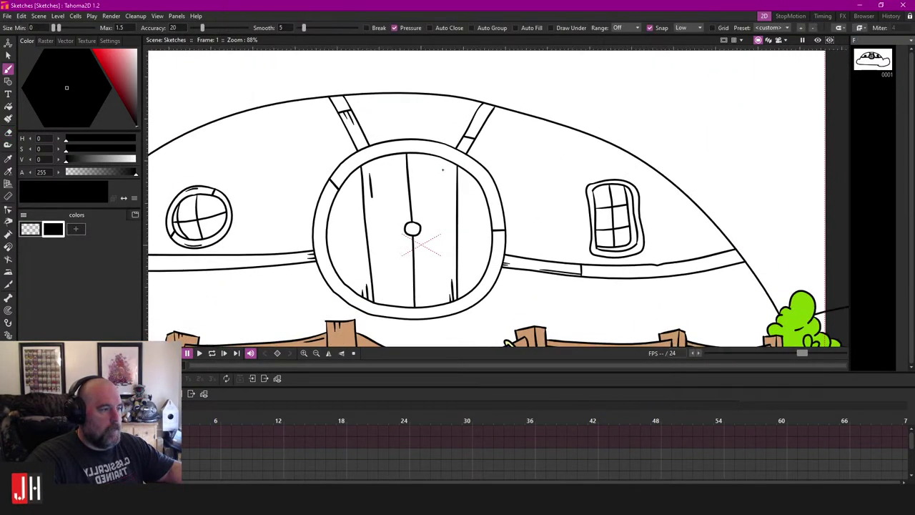
pyautogui.scroll(3, 497, 190)
pyautogui.scroll(-5, 487, 213)
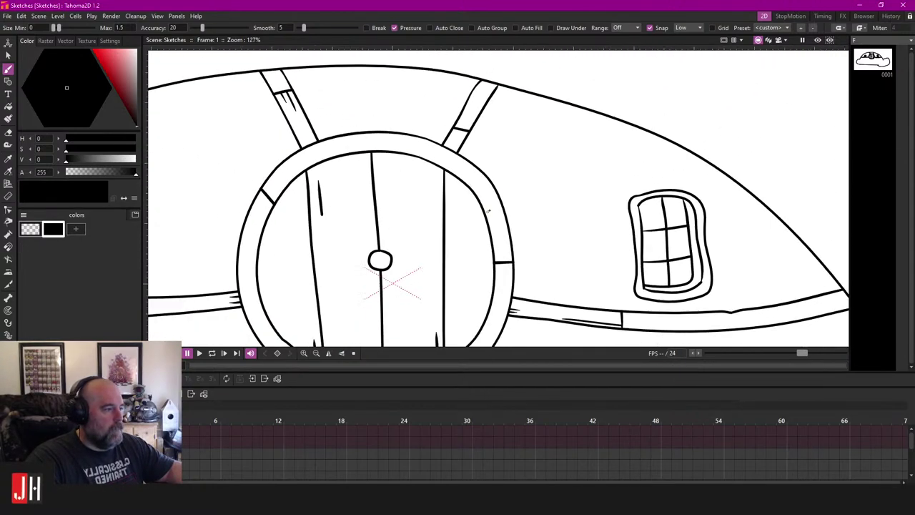
pyautogui.moveTo(508, 224); pyautogui.dragTo(511, 159)
pyautogui.scroll(1, 393, 278)
pyautogui.moveTo(392, 278)
pyautogui.mouseDown()
pyautogui.moveTo(400, 222)
pyautogui.moveTo(338, 291)
pyautogui.mouseUp()
pyautogui.scroll(3, 366, 278)
pyautogui.scroll(4, 347, 279)
pyautogui.hotkey('ctrl', 'z')
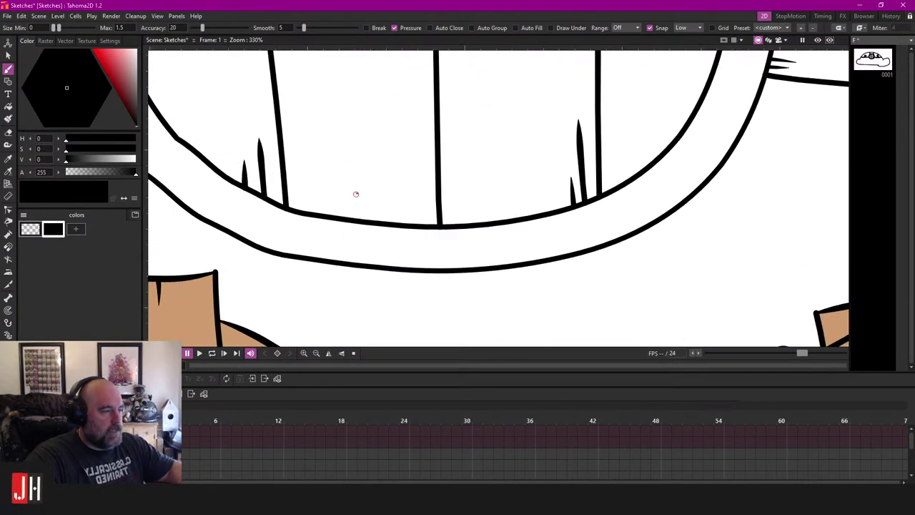
pyautogui.moveTo(355, 195)
pyautogui.mouseDown()
pyautogui.moveTo(335, 299)
pyautogui.moveTo(378, 206)
pyautogui.mouseUp()
pyautogui.press('e')
pyautogui.click(338, 275)
pyautogui.scroll(-4, 376, 272)
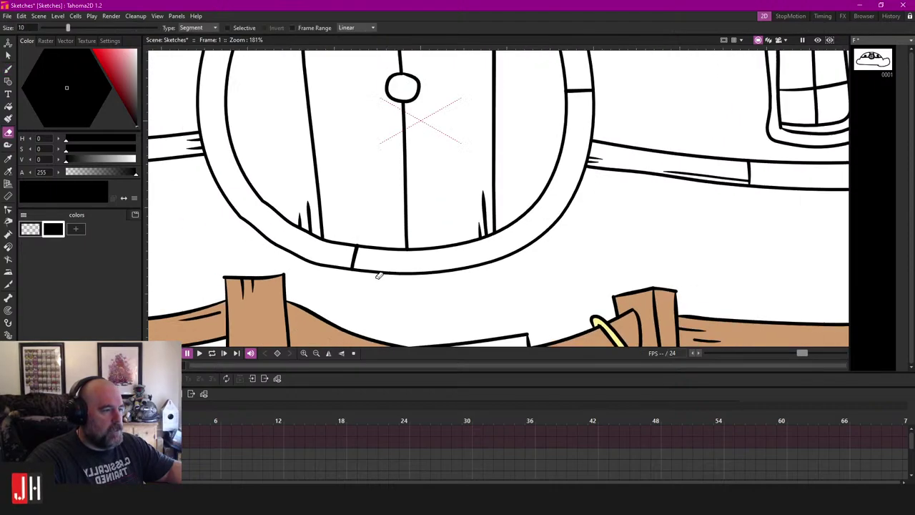
# Step: Examine the whole house composition, the roof outline behind the bush and the left roof edge
pyautogui.scroll(-1, 457, 229)
pyautogui.scroll(-3, 442, 243)
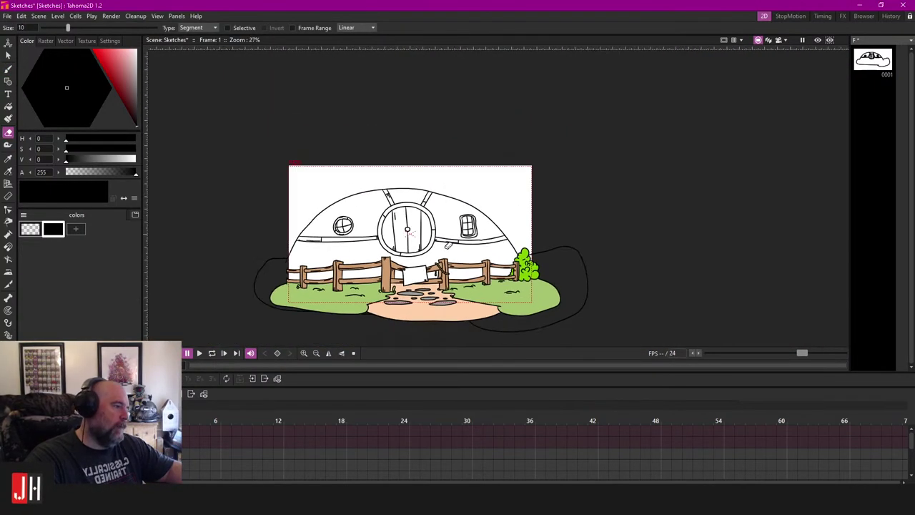
pyautogui.scroll(3, 443, 243)
pyautogui.moveTo(431, 271); pyautogui.dragTo(446, 227)
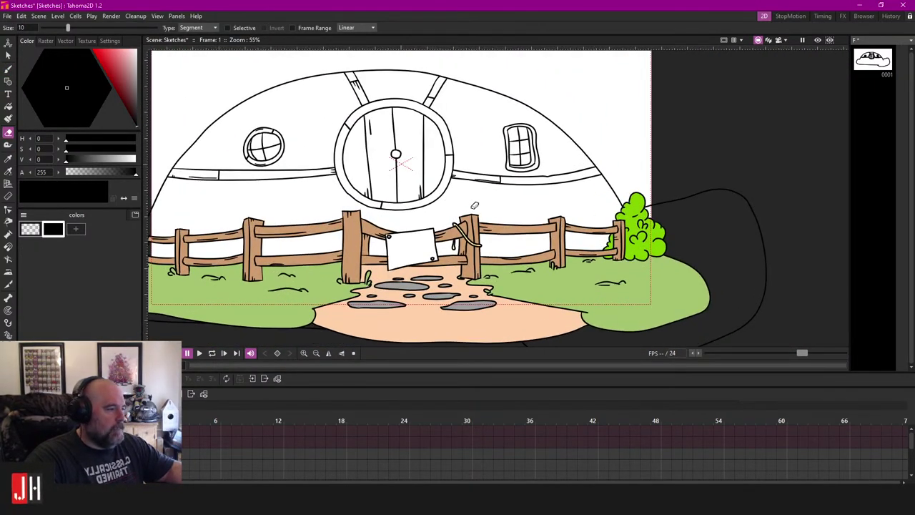
pyautogui.scroll(6, 525, 207)
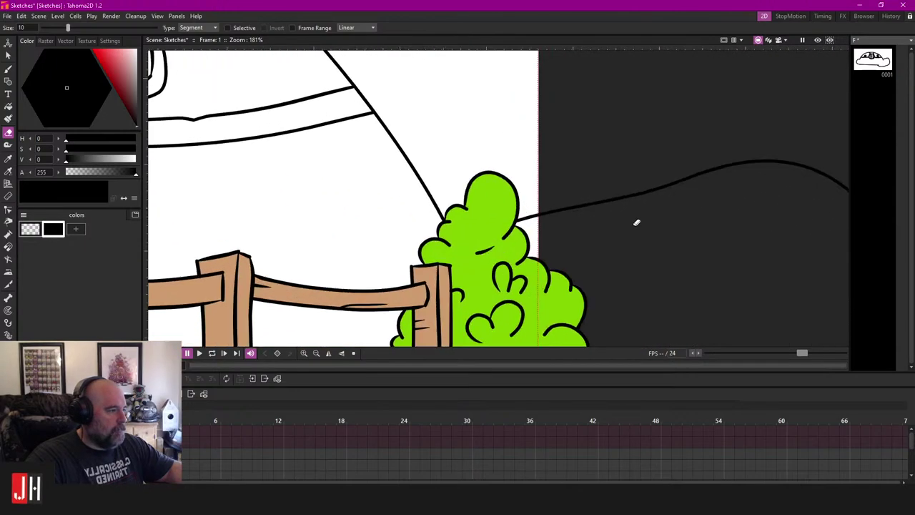
pyautogui.scroll(-8, 562, 191)
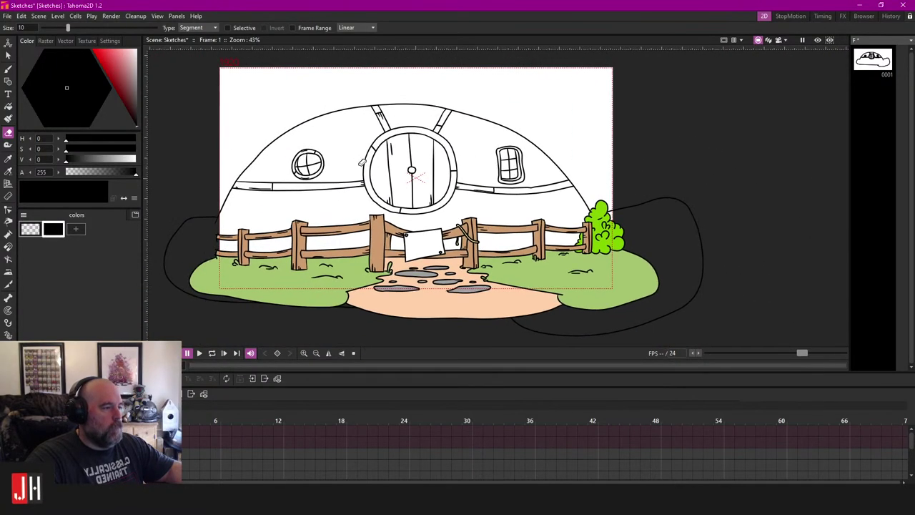
pyautogui.scroll(3, 361, 162)
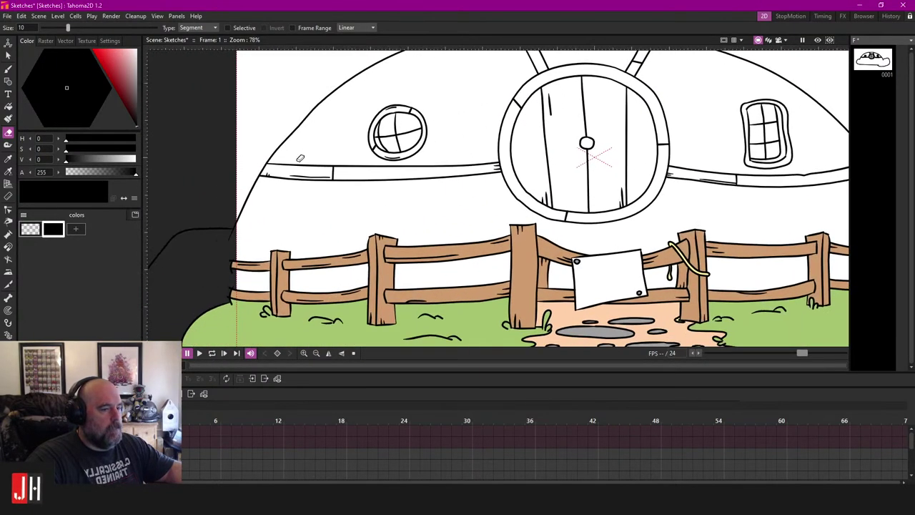
# Step: Brush a second, outer roof outline parallel to the existing one, up the left slope and over the top of the house
pyautogui.press('b')
pyautogui.scroll(1, 247, 90)
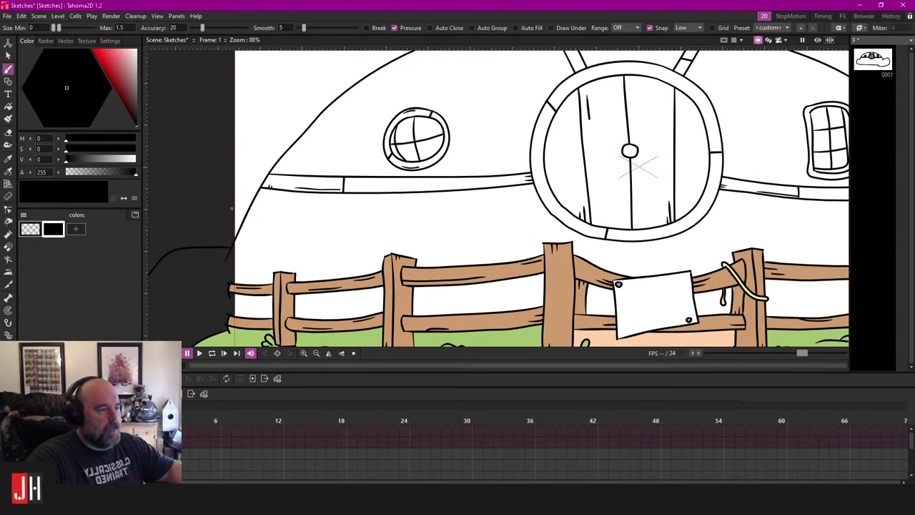
pyautogui.moveTo(266, 142); pyautogui.dragTo(276, 129)
pyautogui.moveTo(276, 128)
pyautogui.mouseDown()
pyautogui.moveTo(302, 138)
pyautogui.moveTo(238, 184)
pyautogui.moveTo(315, 110)
pyautogui.moveTo(344, 103)
pyautogui.moveTo(226, 182)
pyautogui.mouseUp()
pyautogui.hotkey('ctrl', 'z')
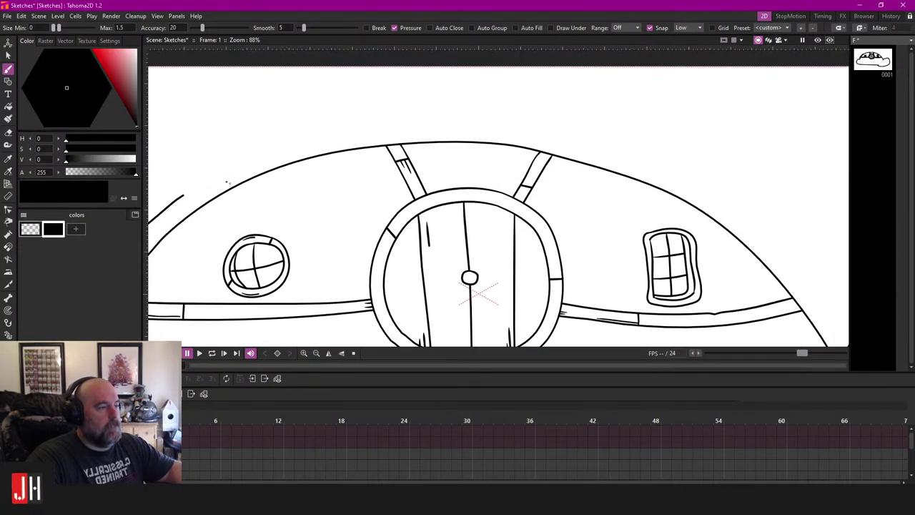
pyautogui.moveTo(273, 161); pyautogui.dragTo(180, 197)
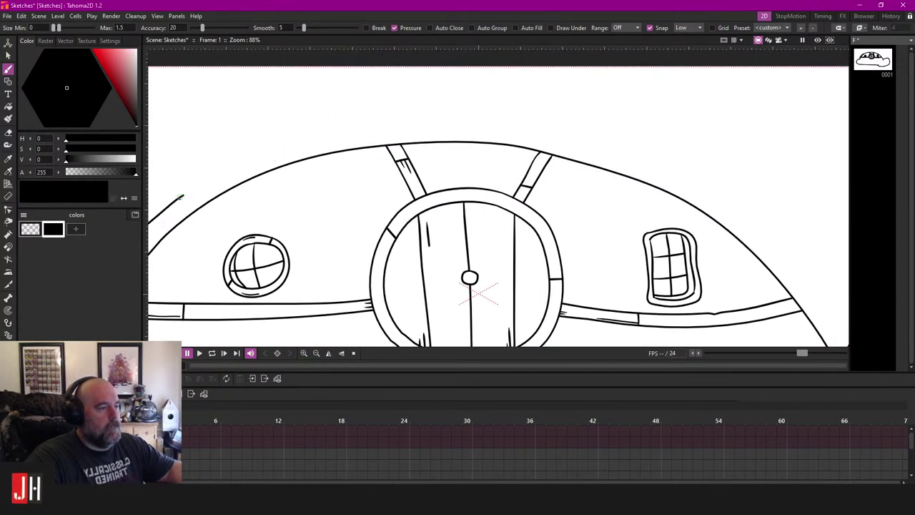
pyautogui.moveTo(220, 174)
pyautogui.mouseDown()
pyautogui.moveTo(333, 137)
pyautogui.moveTo(450, 125)
pyautogui.moveTo(551, 135)
pyautogui.moveTo(621, 156)
pyautogui.mouseUp()
pyautogui.moveTo(689, 188); pyautogui.dragTo(464, 143)
# Step: Continue the outer roof outline down the right slope to the bush, undoing strokes that miss the curve
pyautogui.scroll(1, 464, 143)
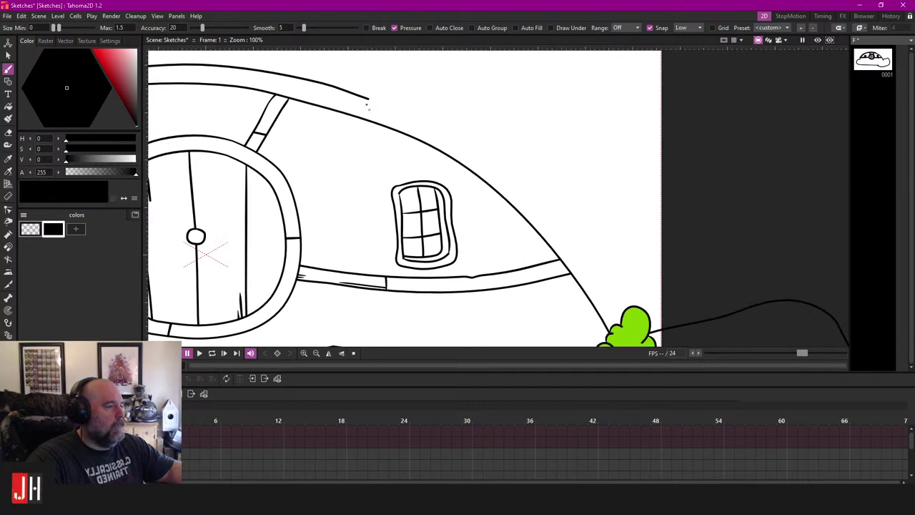
pyautogui.moveTo(410, 119); pyautogui.dragTo(453, 141)
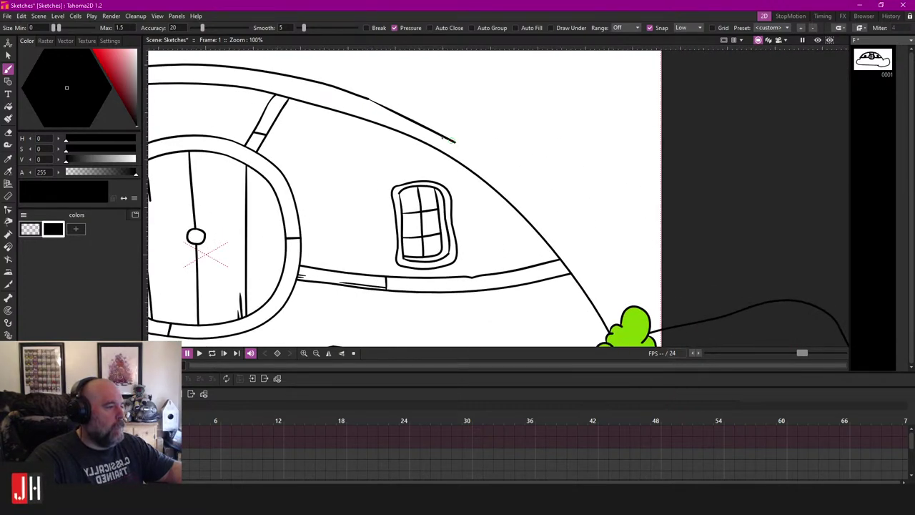
pyautogui.hotkey('ctrl', 'z')
pyautogui.moveTo(370, 100)
pyautogui.mouseDown()
pyautogui.moveTo(510, 178)
pyautogui.moveTo(437, 137)
pyautogui.moveTo(501, 198)
pyautogui.moveTo(427, 170)
pyautogui.mouseUp()
pyautogui.hotkey('ctrl', 'z')
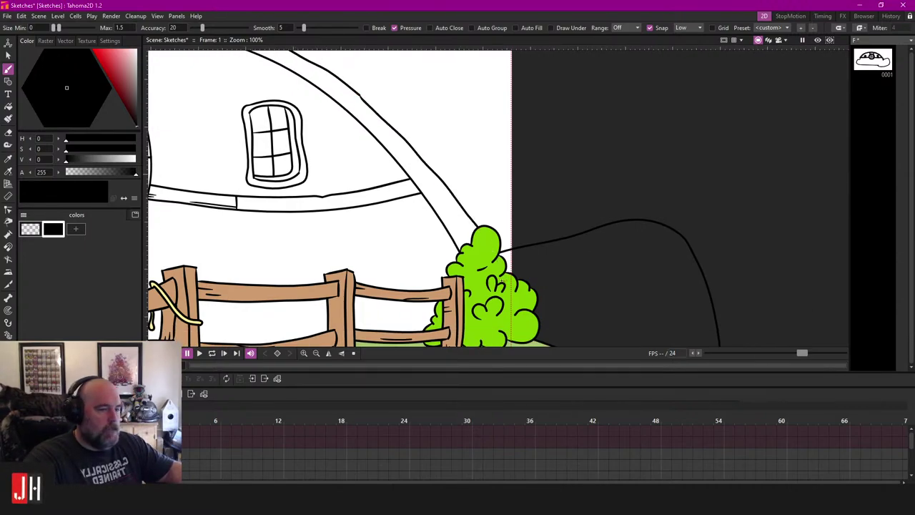
# Step: Extend the lower left end of the outer roof outline downward beyond the camera frame
pyautogui.scroll(-4, 486, 229)
pyautogui.moveTo(469, 219); pyautogui.dragTo(639, 216)
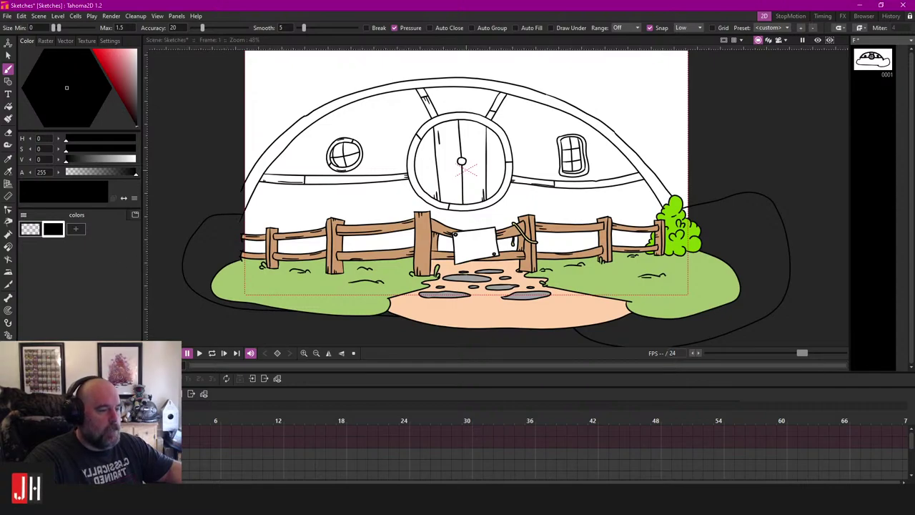
pyautogui.scroll(6, 189, 237)
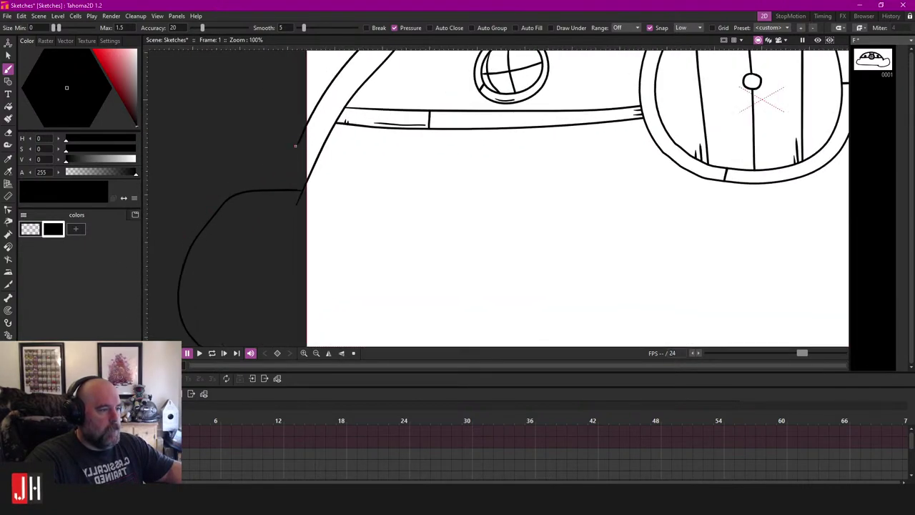
pyautogui.moveTo(298, 144); pyautogui.dragTo(271, 233)
pyautogui.scroll(-7, 272, 234)
# Step: Smooth the kink in the left slope of the outer roof outline by adjusting the stroke's control points
pyautogui.scroll(10, 336, 164)
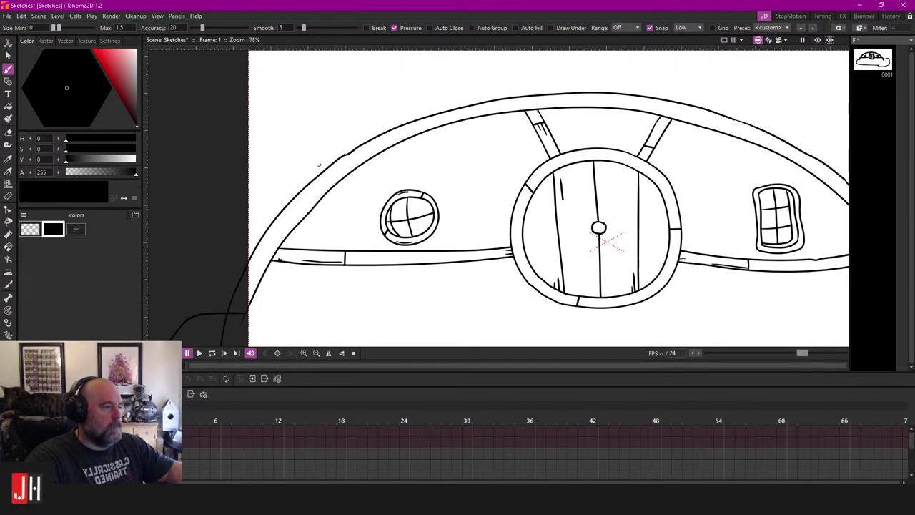
pyautogui.scroll(5, 347, 164)
pyautogui.press('s')
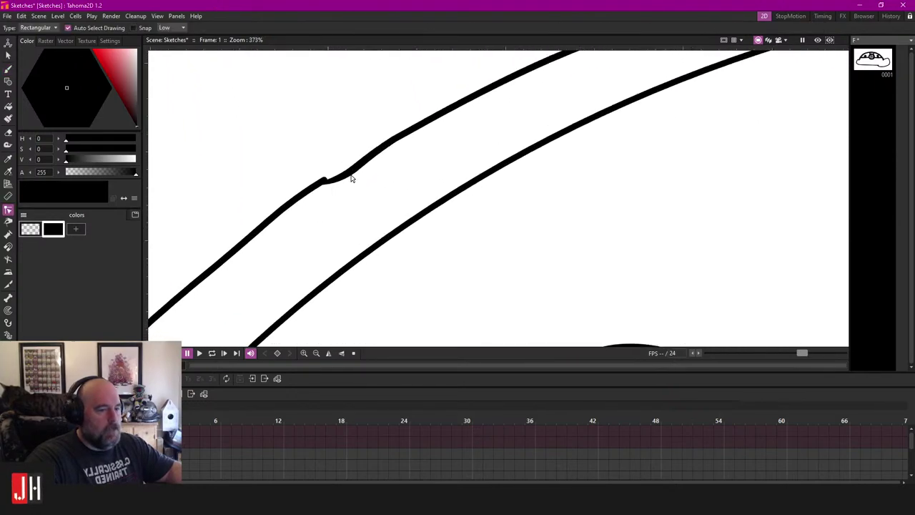
pyautogui.click(341, 182)
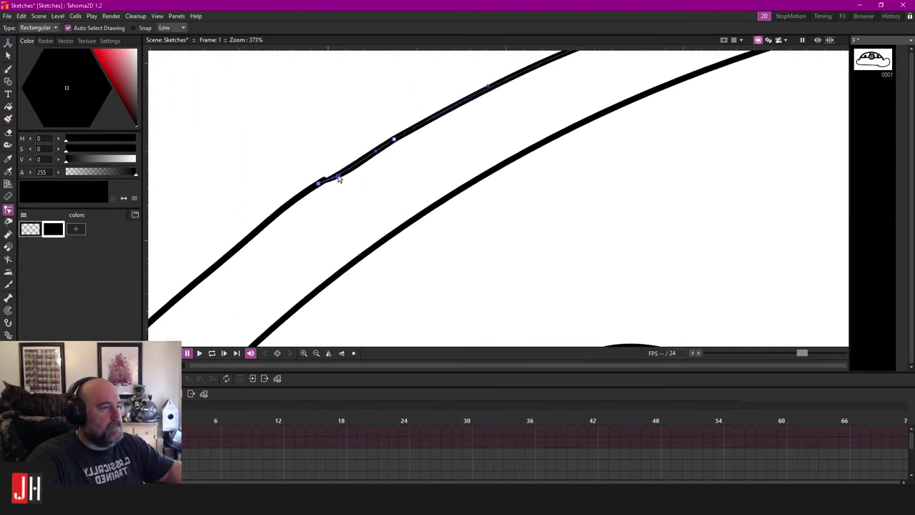
pyautogui.click(341, 137)
pyautogui.scroll(-5, 335, 198)
pyautogui.scroll(-4, 335, 198)
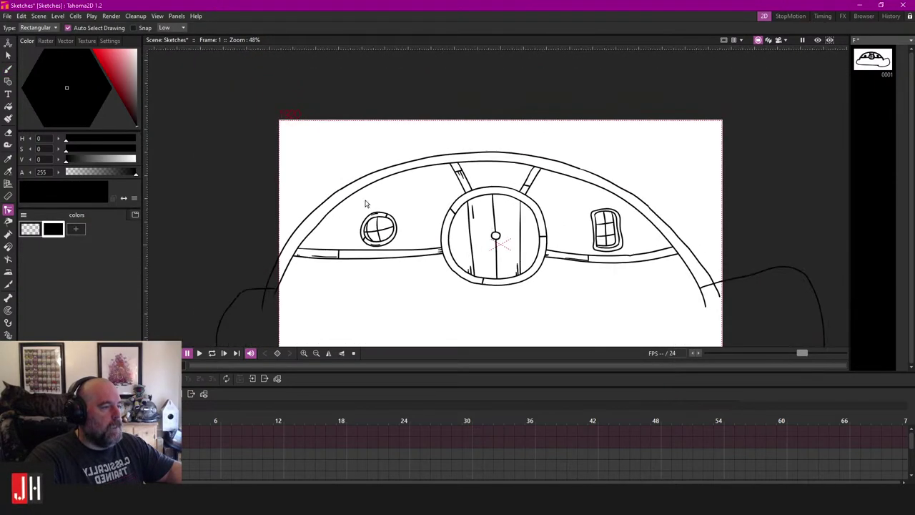
# Step: Adjust the end control point of the right-slope stroke where it joins the outer roof outline's upper section
pyautogui.scroll(1, 507, 230)
pyautogui.scroll(1, 531, 168)
pyautogui.scroll(2, 452, 160)
pyautogui.scroll(3, 452, 161)
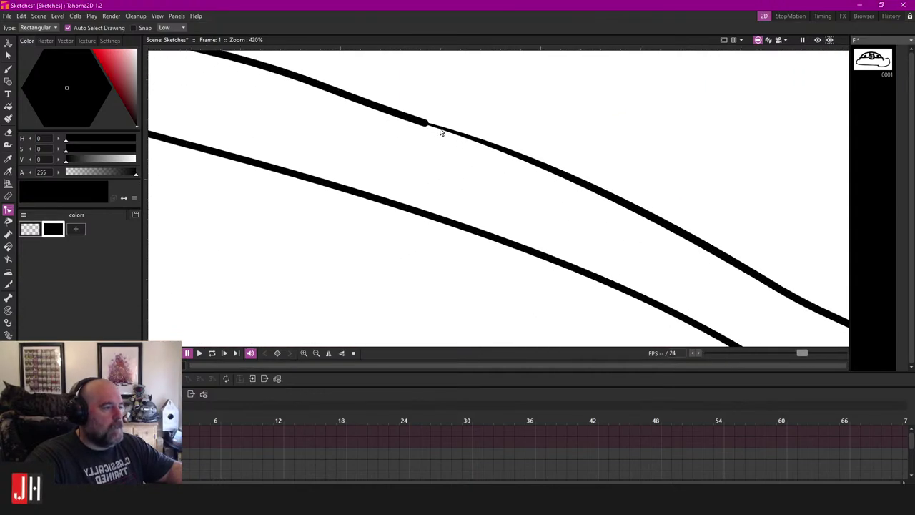
pyautogui.click(422, 122)
pyautogui.scroll(2, 420, 125)
pyautogui.click(414, 123)
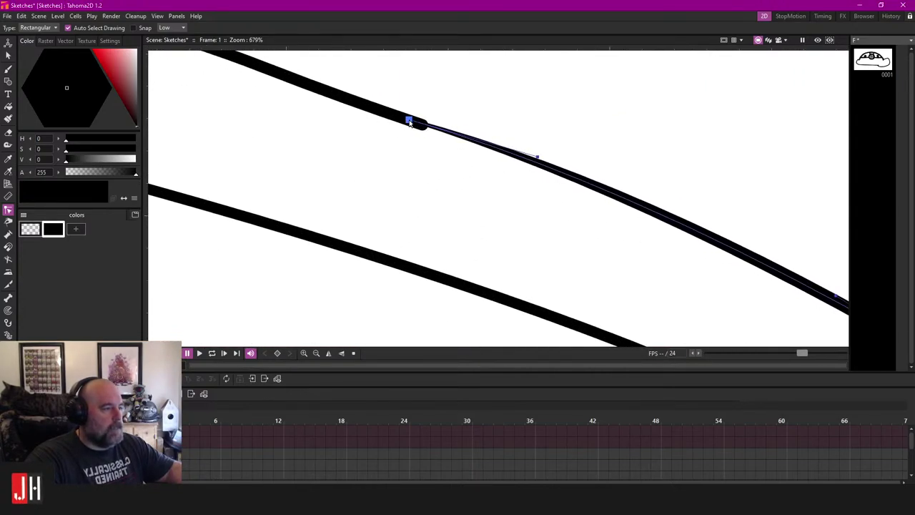
pyautogui.click(472, 110)
pyautogui.scroll(-12, 470, 208)
pyautogui.scroll(-3, 465, 223)
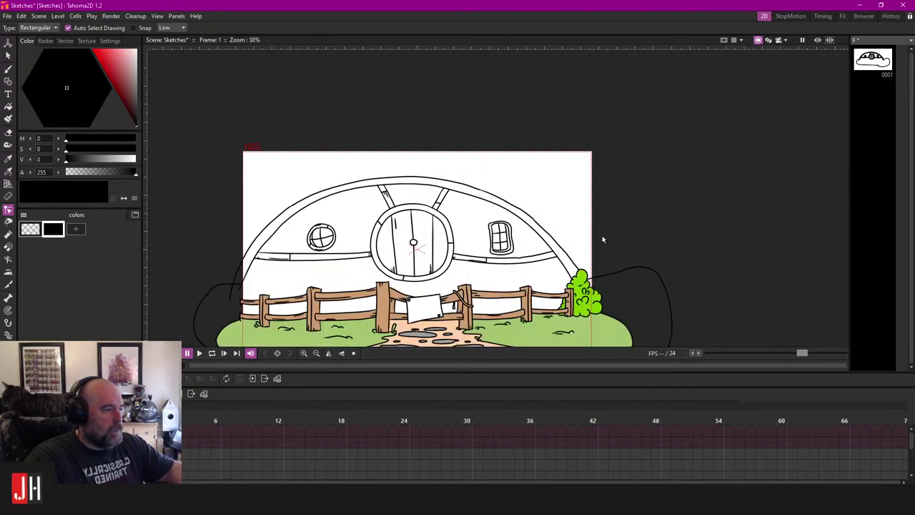
pyautogui.scroll(3, 483, 288)
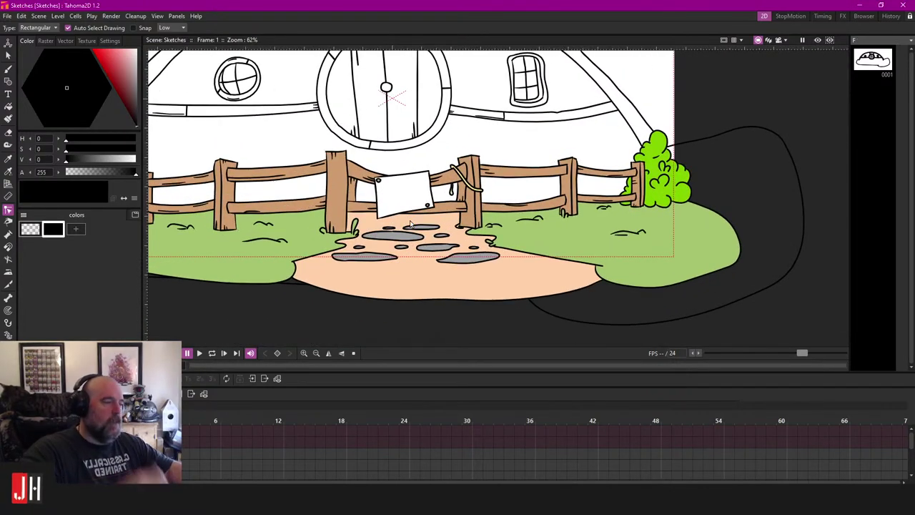
pyautogui.scroll(-3, 410, 243)
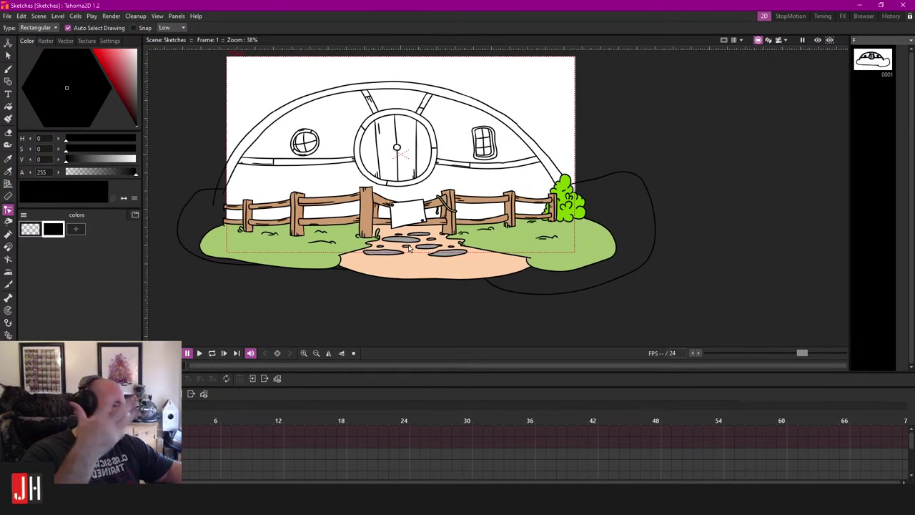
pyautogui.scroll(4, 409, 248)
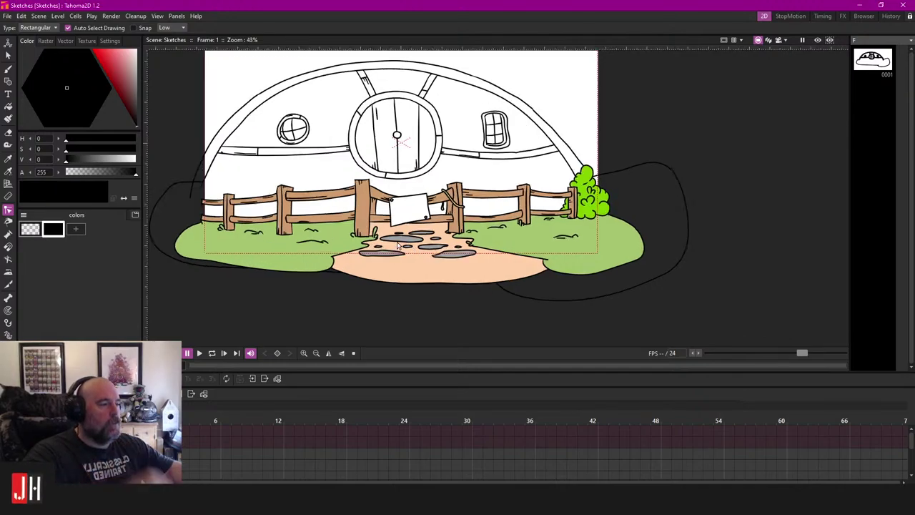
pyautogui.scroll(-2, 409, 211)
pyautogui.scroll(5, 410, 211)
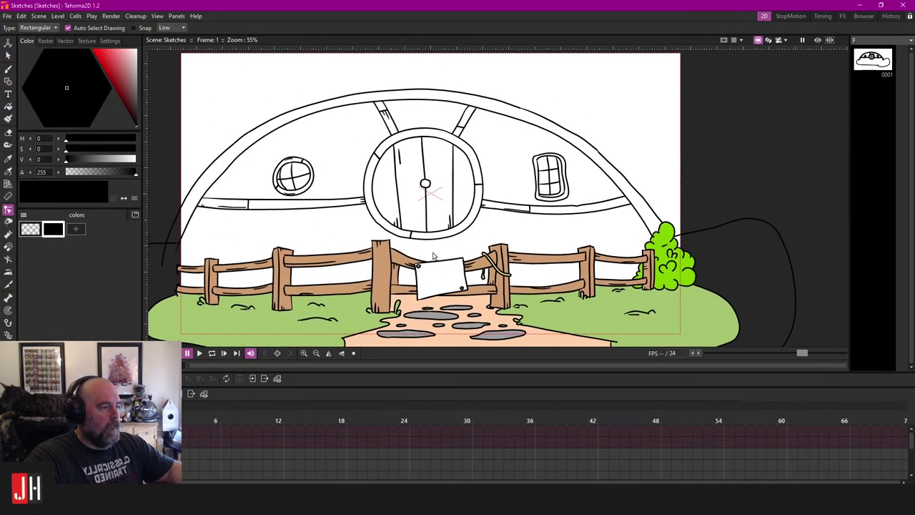
# Step: Brush a plank seam across the roof border on the left slope and erase the ends that overshoot it
pyautogui.scroll(3, 299, 155)
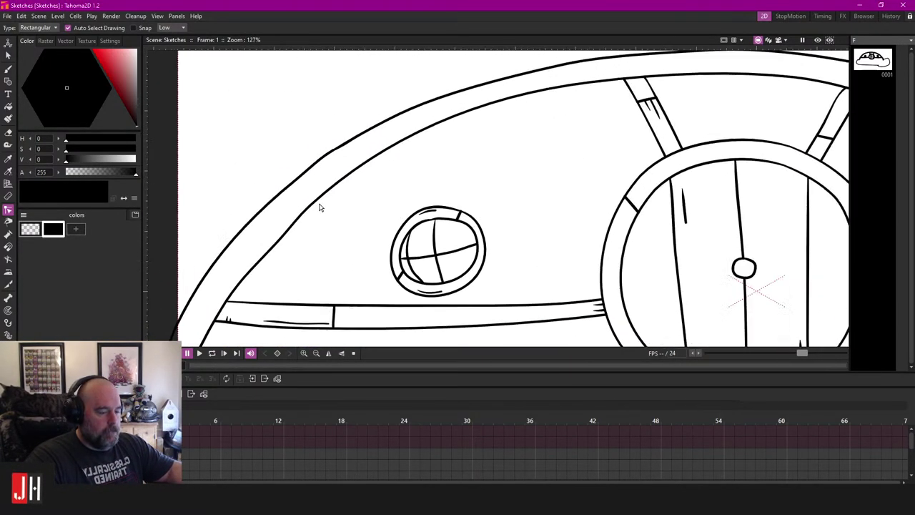
pyautogui.press('b')
pyautogui.moveTo(303, 132)
pyautogui.mouseDown()
pyautogui.moveTo(321, 236)
pyautogui.moveTo(303, 164)
pyautogui.mouseUp()
pyautogui.press('e')
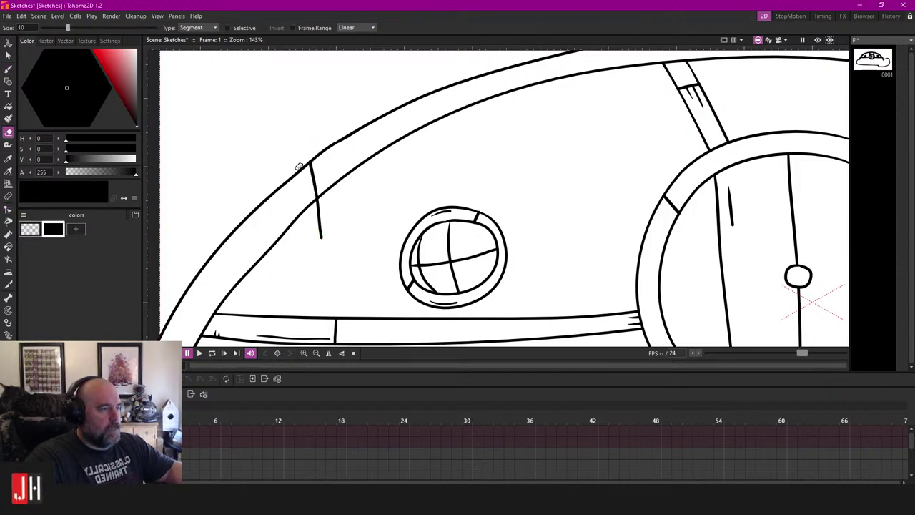
pyautogui.moveTo(307, 236); pyautogui.dragTo(357, 172)
# Step: Brush a plank seam across the roof border at its peak above the door and erase the overshooting ends
pyautogui.moveTo(585, 128); pyautogui.dragTo(484, 186)
pyautogui.scroll(1, 517, 191)
pyautogui.moveTo(692, 171); pyautogui.dragTo(392, 198)
pyautogui.press('b')
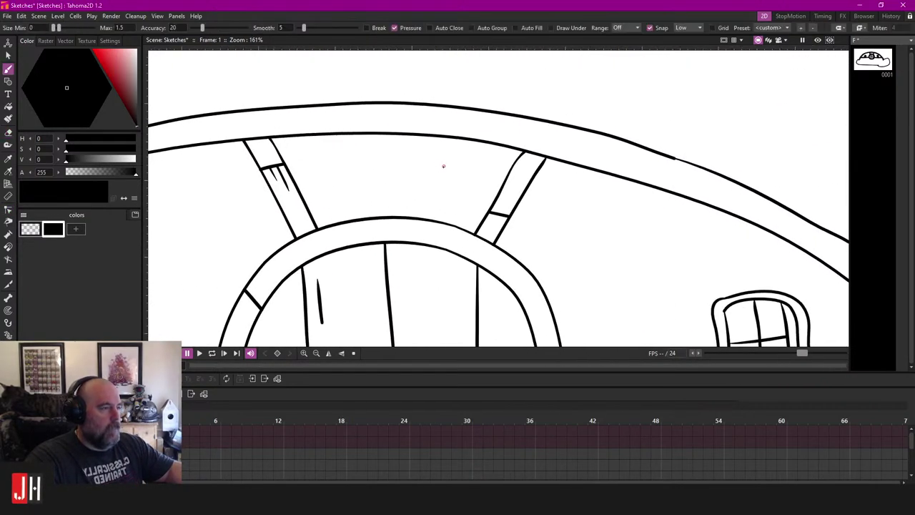
pyautogui.moveTo(400, 76); pyautogui.dragTo(401, 62)
pyautogui.press('e')
pyautogui.moveTo(374, 93); pyautogui.dragTo(455, 88)
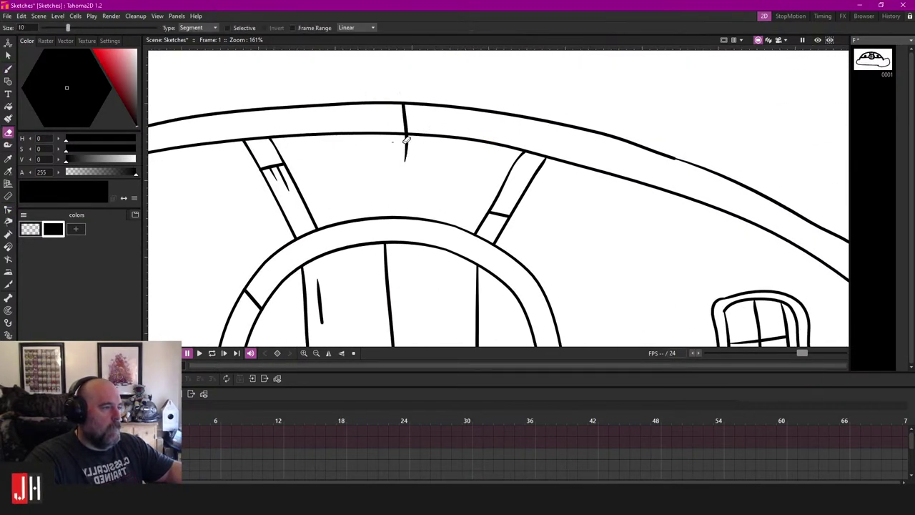
pyautogui.moveTo(386, 146); pyautogui.dragTo(453, 152)
# Step: Brush a slanted plank seam across the right slope of the roof border above the rectangular window and trim both overshooting ends
pyautogui.moveTo(394, 142); pyautogui.dragTo(223, 140)
pyautogui.moveTo(636, 203); pyautogui.dragTo(507, 196)
pyautogui.press('b')
pyautogui.moveTo(551, 298); pyautogui.dragTo(606, 207)
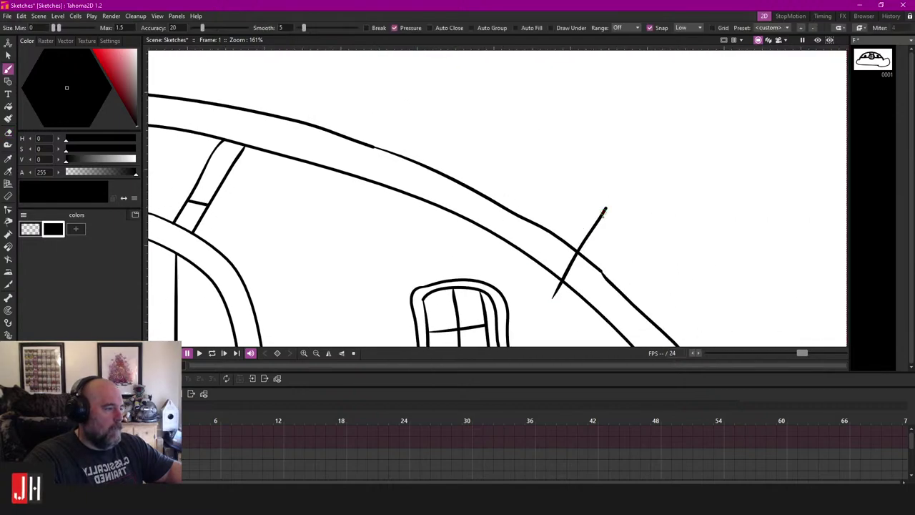
pyautogui.press('a')
pyautogui.click(581, 230)
pyautogui.click(555, 289)
pyautogui.scroll(-6, 546, 312)
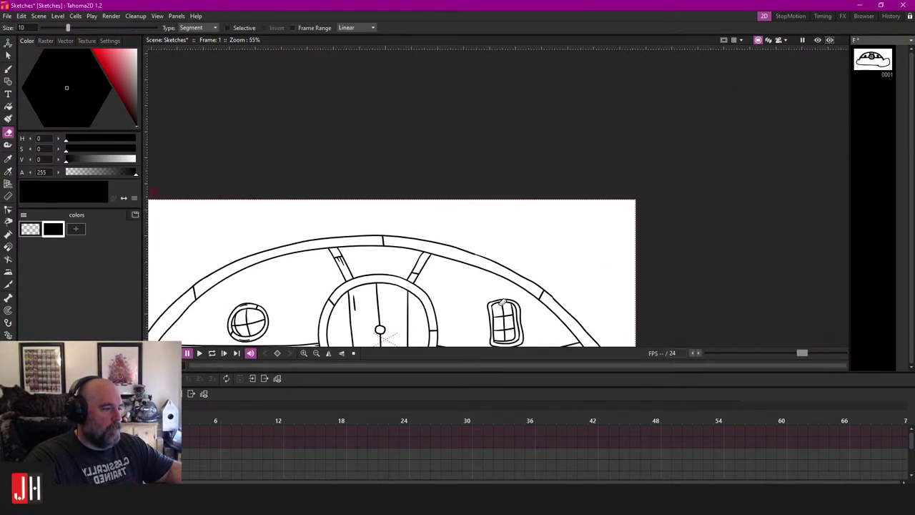
# Step: Examine the house with its fence and bush, including the roof seams, door, windows and wall beams
pyautogui.scroll(3, 554, 214)
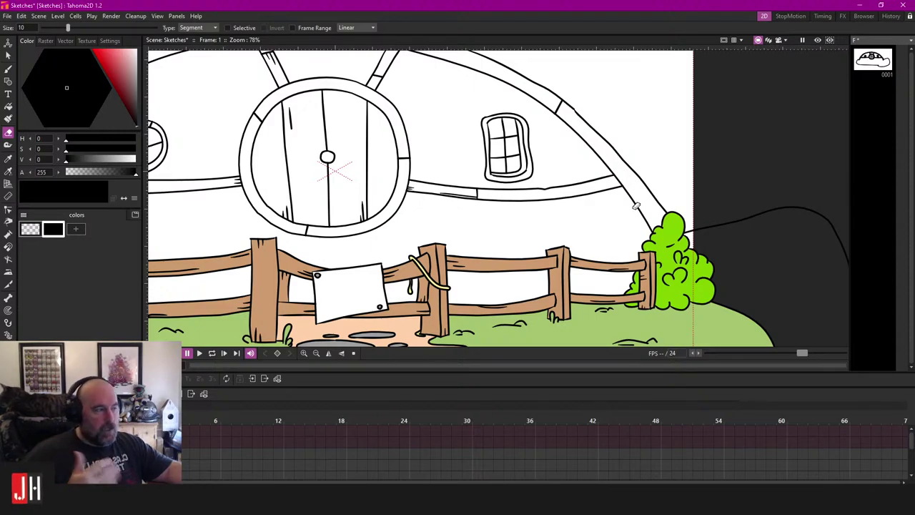
pyautogui.moveTo(760, 212); pyautogui.dragTo(625, 205)
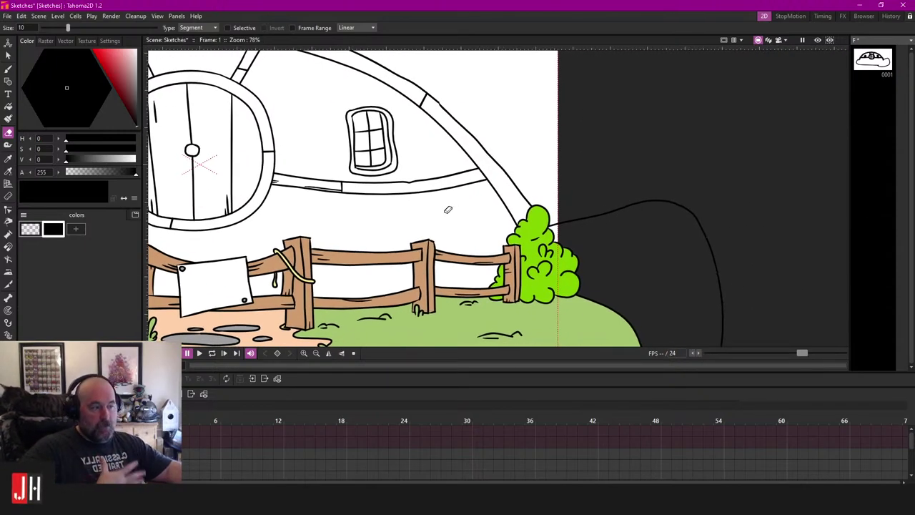
pyautogui.scroll(-3, 448, 209)
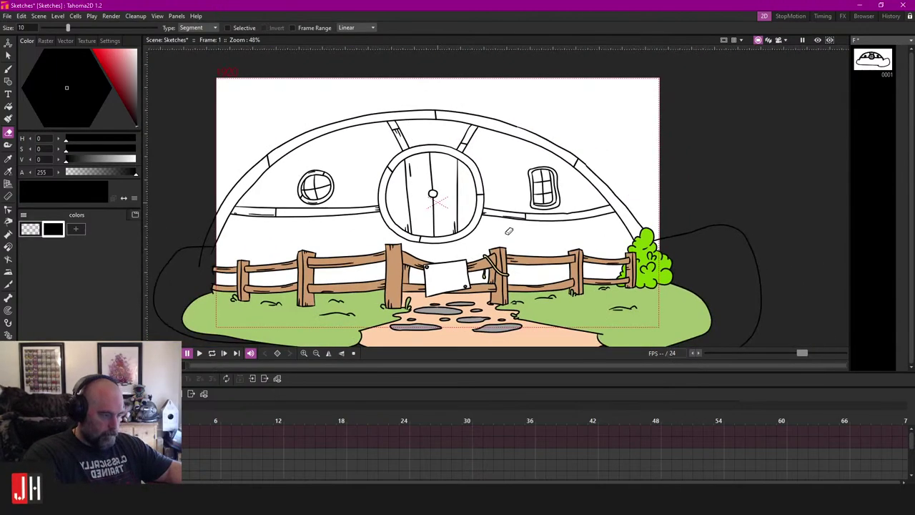
pyautogui.press('b')
pyautogui.scroll(2, 455, 204)
pyautogui.scroll(3, 456, 204)
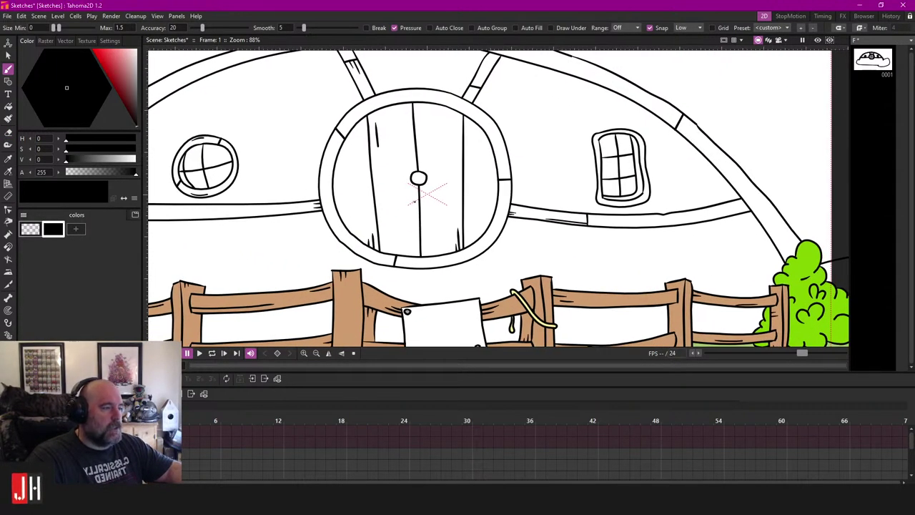
pyautogui.scroll(-3, 412, 202)
pyautogui.scroll(4, 373, 207)
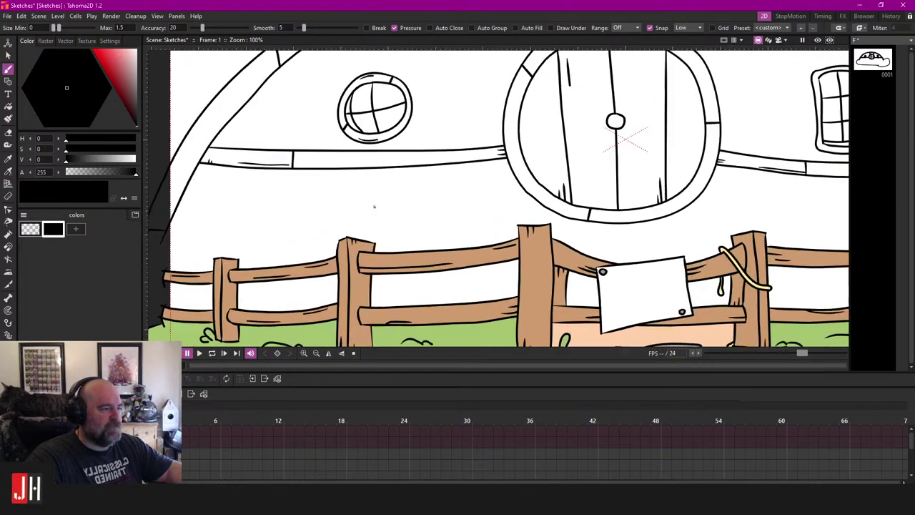
pyautogui.scroll(2, 374, 206)
pyautogui.moveTo(388, 197); pyautogui.dragTo(353, 239)
pyautogui.scroll(-4, 396, 212)
pyautogui.scroll(3, 368, 129)
# Step: Brush two short wood-grain lines at the upper end of the right strut above the door and erase their overshoot into the roof border
pyautogui.moveTo(368, 130); pyautogui.dragTo(347, 171)
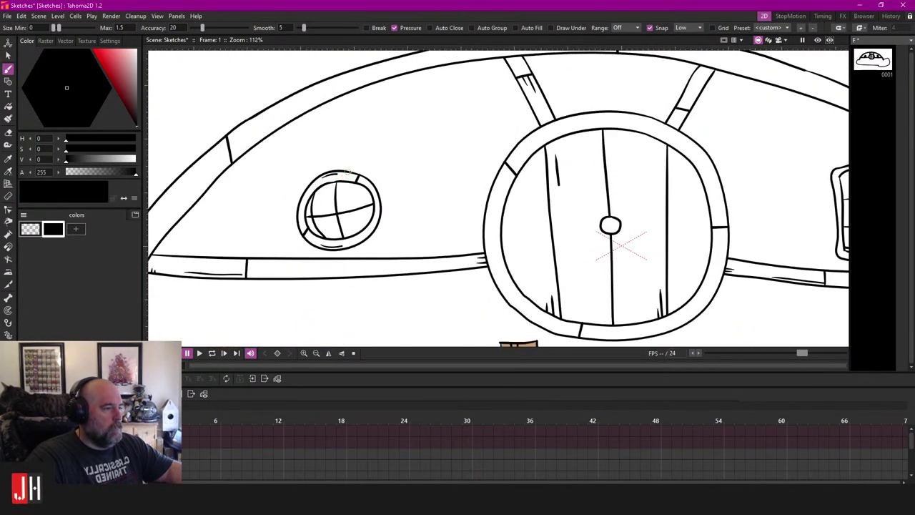
pyautogui.scroll(6, 529, 160)
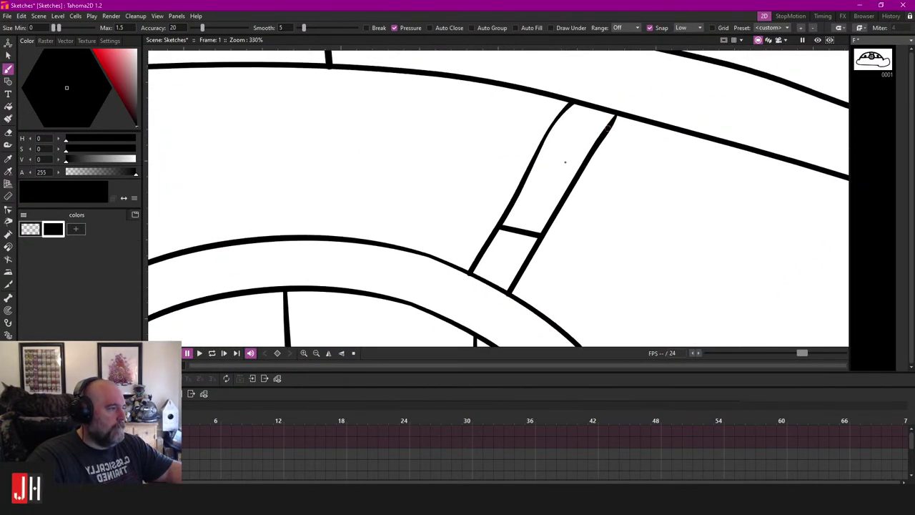
pyautogui.moveTo(468, 222)
pyautogui.mouseDown()
pyautogui.moveTo(505, 167)
pyautogui.moveTo(463, 196)
pyautogui.mouseUp()
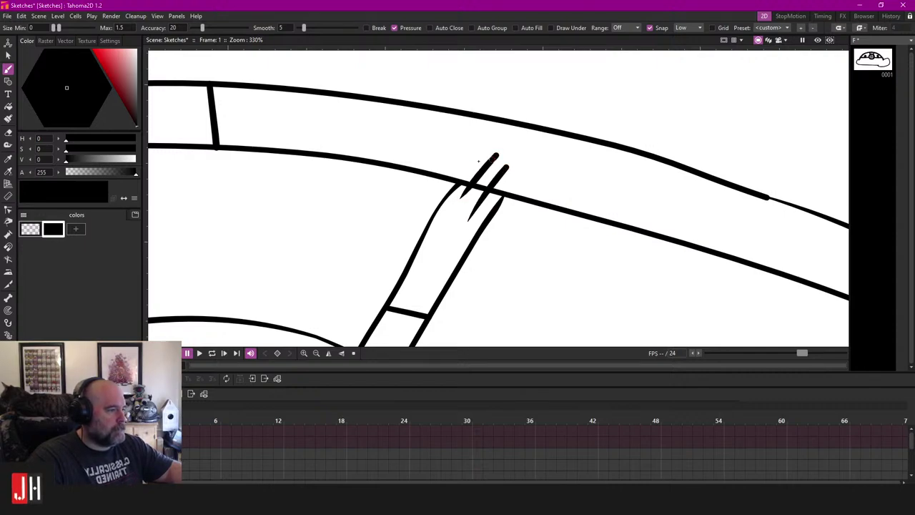
pyautogui.press('e')
pyautogui.moveTo(480, 164); pyautogui.dragTo(522, 179)
pyautogui.scroll(-7, 516, 230)
# Step: Try curved knot strokes on the lower edge of the beam beneath the rectangular window, undoing each one
pyautogui.moveTo(490, 262); pyautogui.dragTo(459, 207)
pyautogui.scroll(15, 460, 206)
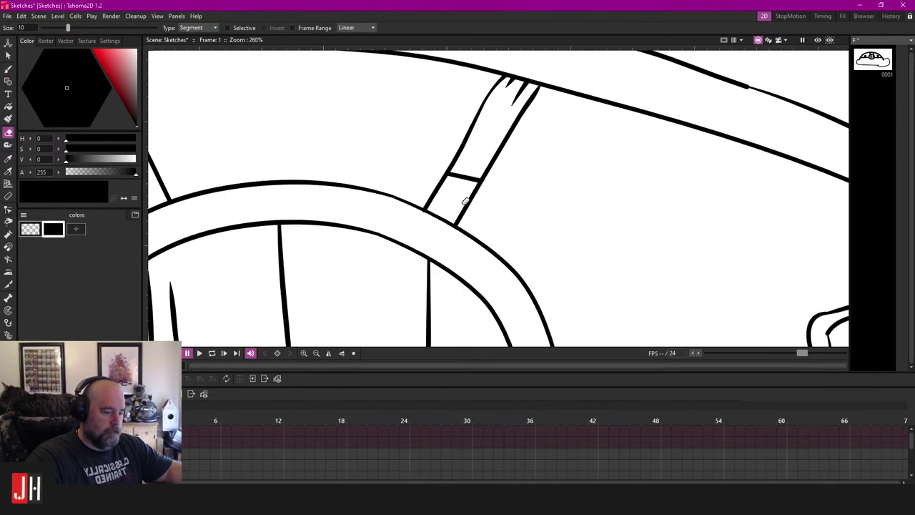
pyautogui.press('b')
pyautogui.scroll(-10, 441, 157)
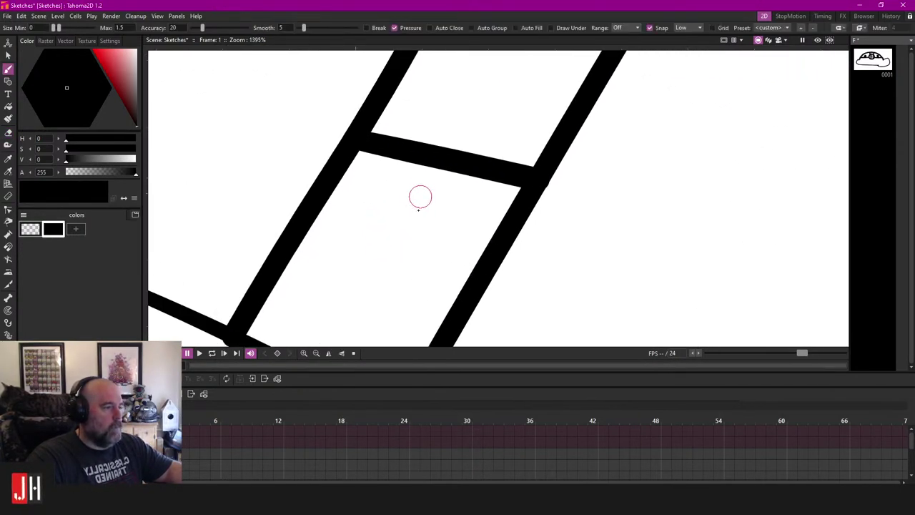
pyautogui.scroll(6, 457, 185)
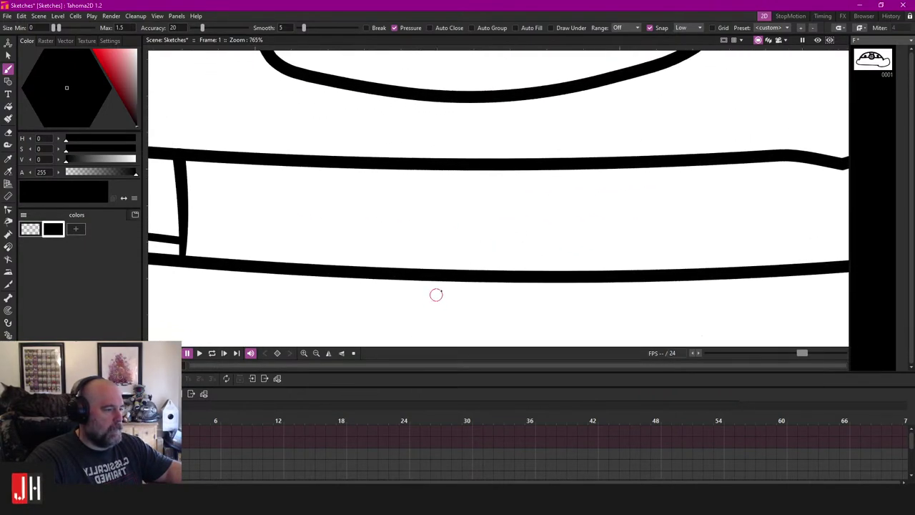
pyautogui.moveTo(369, 270); pyautogui.dragTo(463, 286)
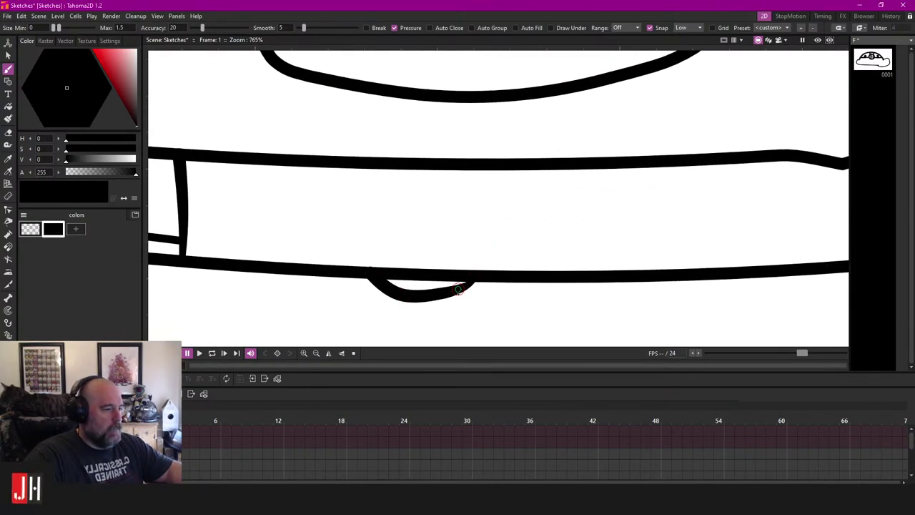
pyautogui.hotkey('ctrl', 'z')
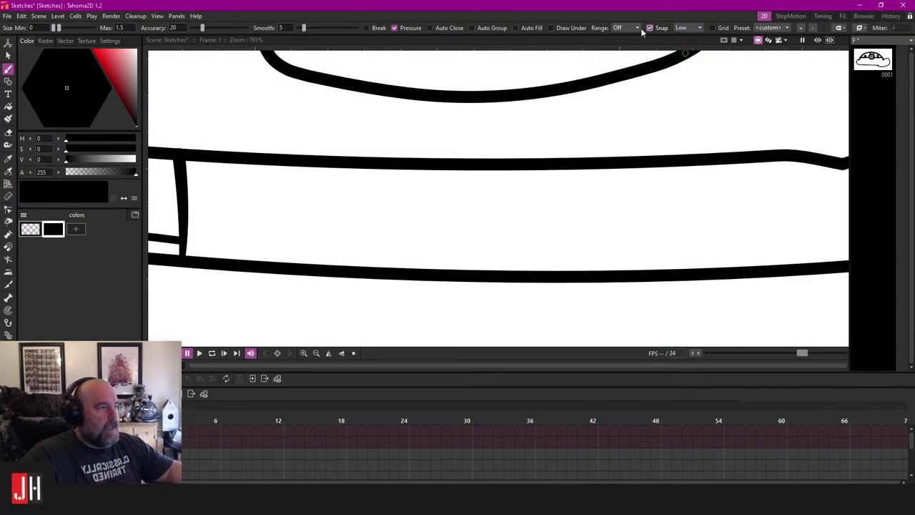
pyautogui.moveTo(405, 267)
pyautogui.mouseDown()
pyautogui.moveTo(436, 227)
pyautogui.moveTo(443, 236)
pyautogui.mouseUp()
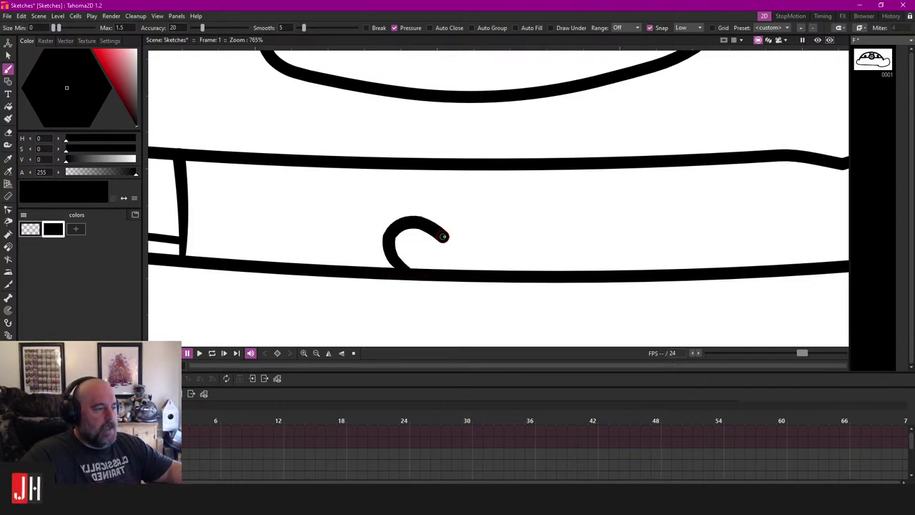
pyautogui.hotkey('ctrl', 'z')
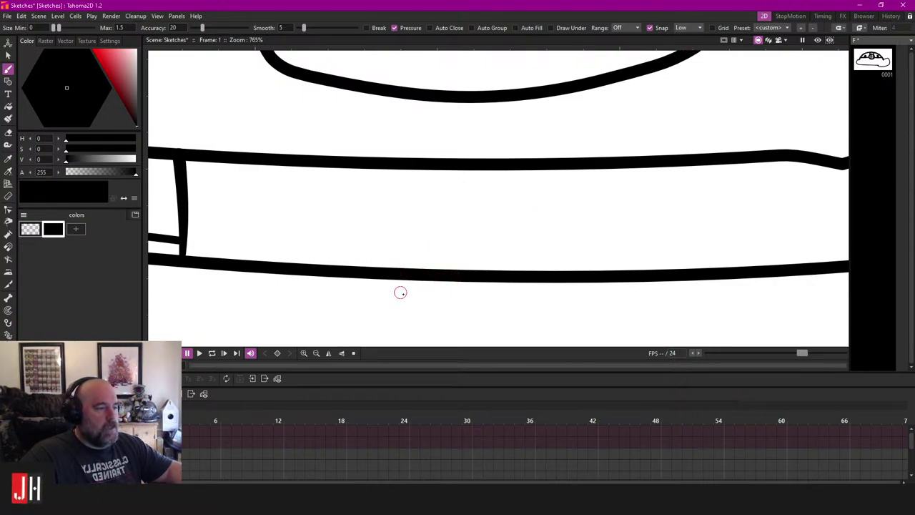
# Step: Brush a spiral wood knot on the lower edge of the beam beneath the rectangular window and trim its overshooting tail
pyautogui.moveTo(409, 289); pyautogui.dragTo(387, 284)
pyautogui.moveTo(381, 235)
pyautogui.mouseDown()
pyautogui.moveTo(446, 235)
pyautogui.moveTo(399, 249)
pyautogui.moveTo(415, 239)
pyautogui.moveTo(440, 243)
pyautogui.mouseUp()
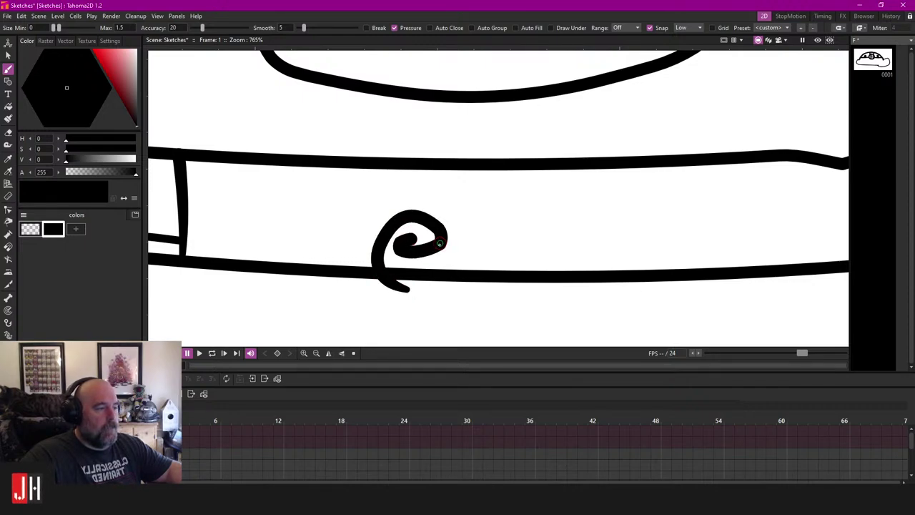
pyautogui.press('a')
pyautogui.click(389, 284)
pyautogui.scroll(-4, 434, 283)
pyautogui.scroll(-3, 434, 283)
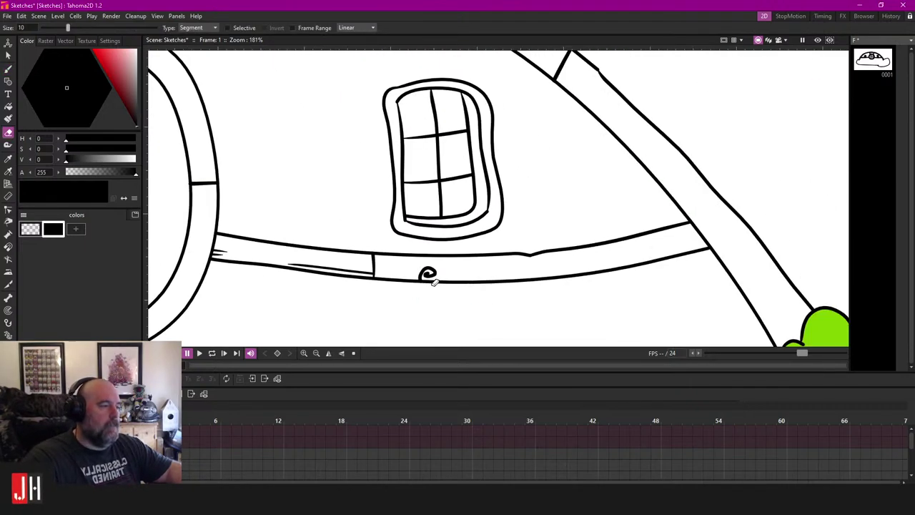
# Step: Delete the spiral wood knot from the beam beneath the rectangular window
pyautogui.scroll(7, 434, 279)
pyautogui.press('s')
pyautogui.click(441, 246)
pyautogui.press('Delete')
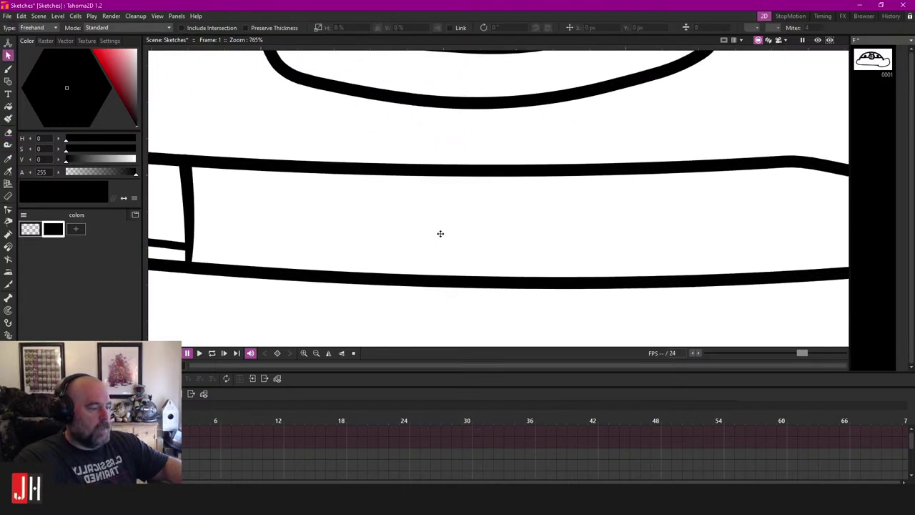
# Step: Brush four short, roughly vertical test strokes at the lower edge of the beam beyond the rectangular window
pyautogui.scroll(-11, 439, 234)
pyautogui.scroll(-4, 447, 249)
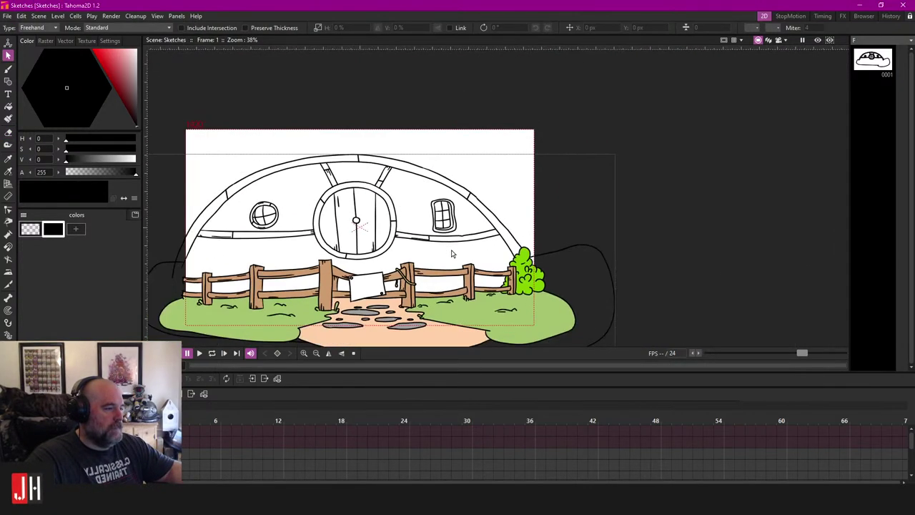
pyautogui.press('b')
pyautogui.scroll(5, 446, 260)
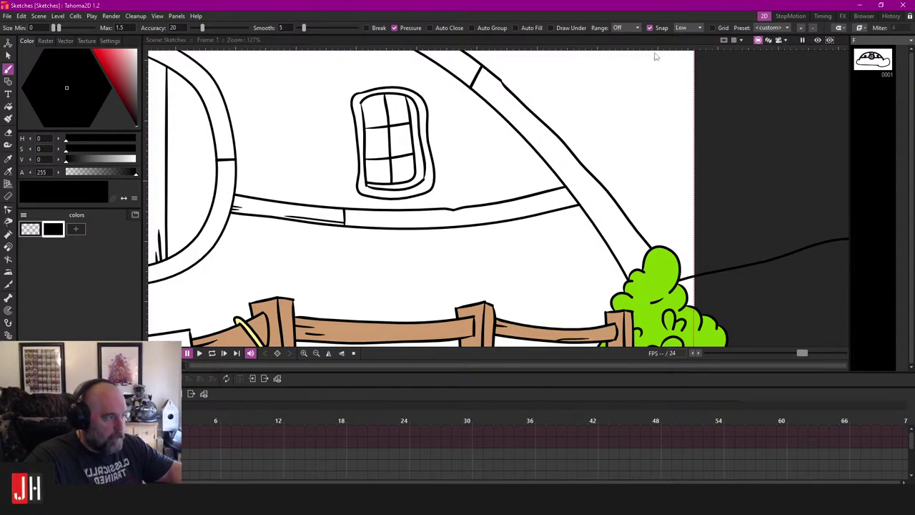
pyautogui.scroll(4, 486, 215)
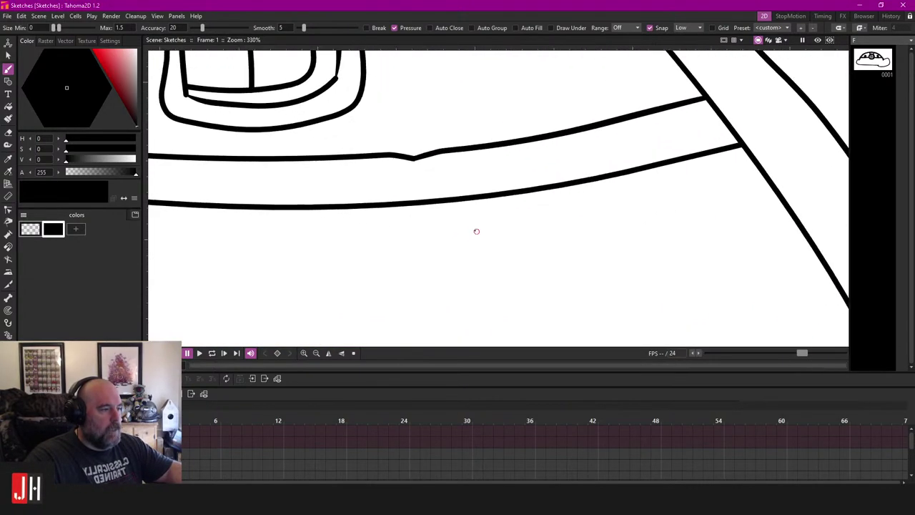
pyautogui.moveTo(492, 215)
pyautogui.mouseDown()
pyautogui.moveTo(482, 178)
pyautogui.moveTo(516, 270)
pyautogui.mouseUp()
pyautogui.hotkey('ctrl', 'z')
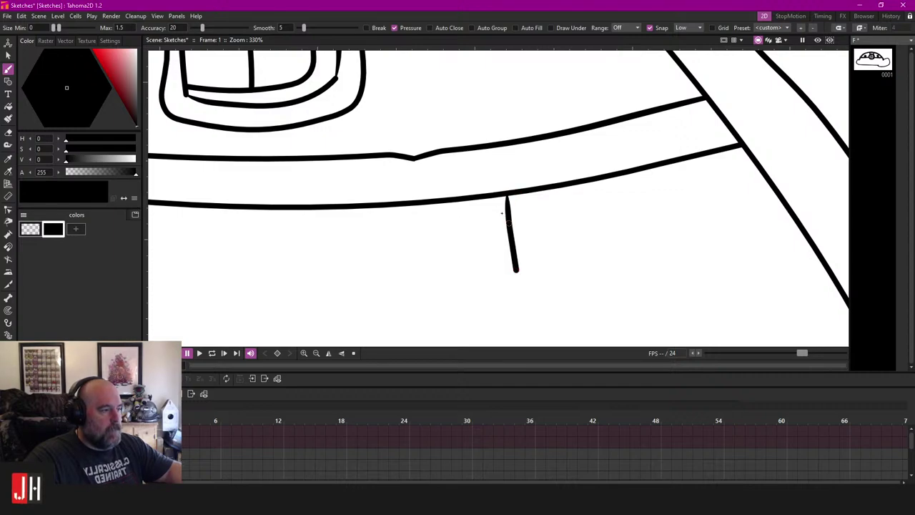
pyautogui.moveTo(491, 180); pyautogui.dragTo(497, 258)
pyautogui.scroll(3, 468, 227)
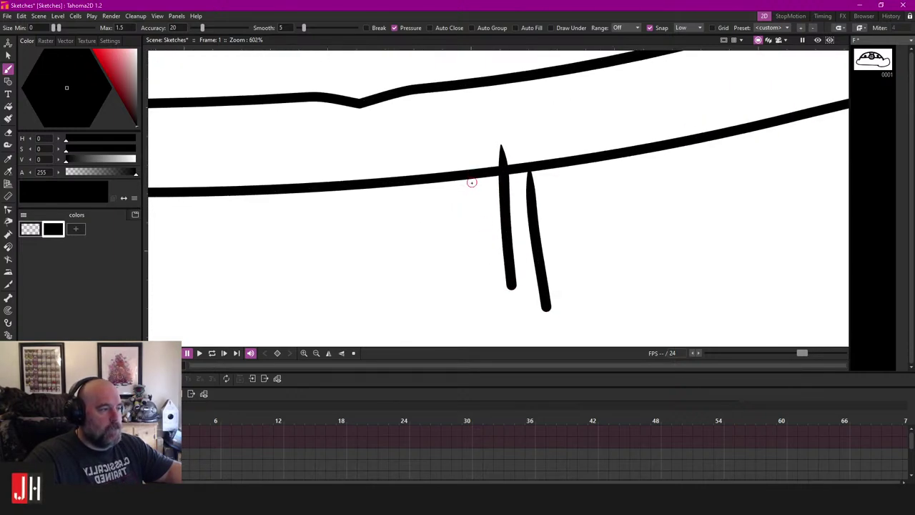
pyautogui.moveTo(471, 183); pyautogui.dragTo(474, 266)
pyautogui.scroll(2, 425, 196)
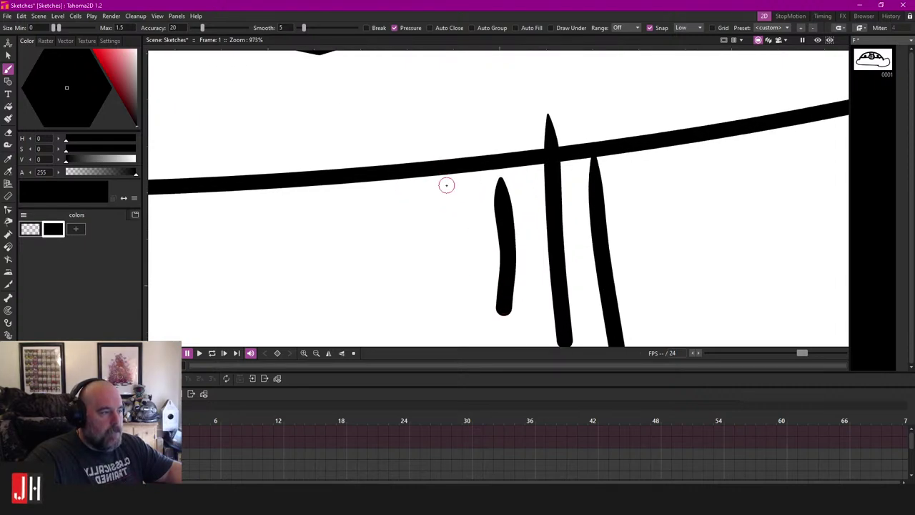
pyautogui.moveTo(446, 182); pyautogui.dragTo(462, 286)
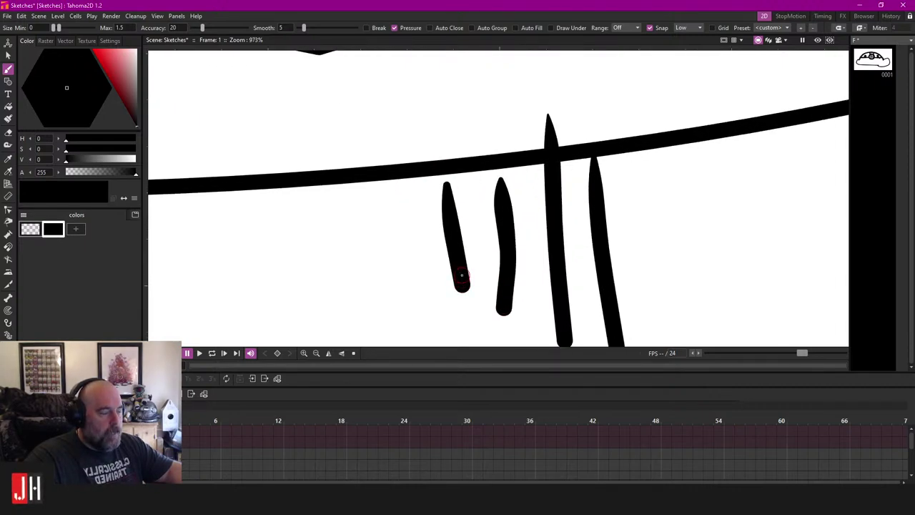
# Step: Select the four test strokes beneath the beam and delete them
pyautogui.scroll(-5, 462, 274)
pyautogui.press('s')
pyautogui.moveTo(550, 268)
pyautogui.mouseDown()
pyautogui.moveTo(402, 266)
pyautogui.moveTo(533, 221)
pyautogui.mouseUp()
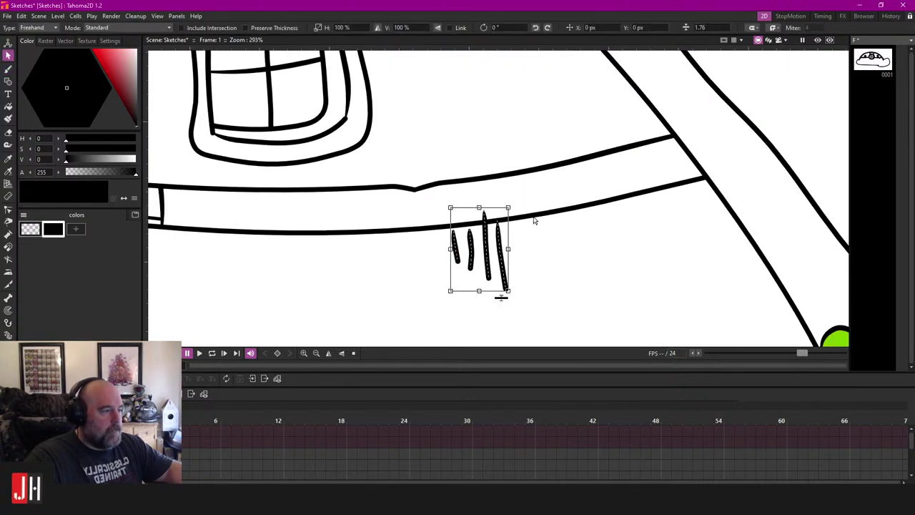
pyautogui.press('Delete')
# Step: Brush two wood-grain lines at the right end of the beam, running across the inner roof border
pyautogui.scroll(-3, 530, 230)
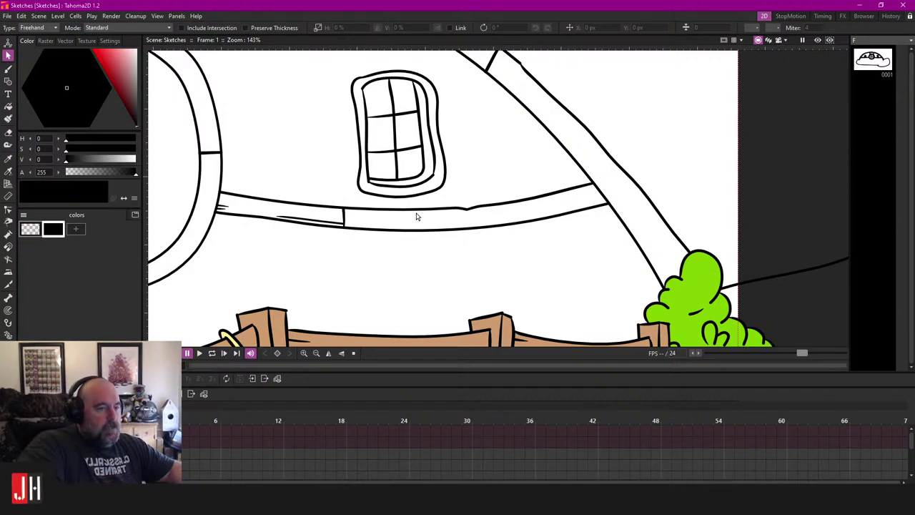
pyautogui.scroll(1, 433, 236)
pyautogui.scroll(6, 336, 199)
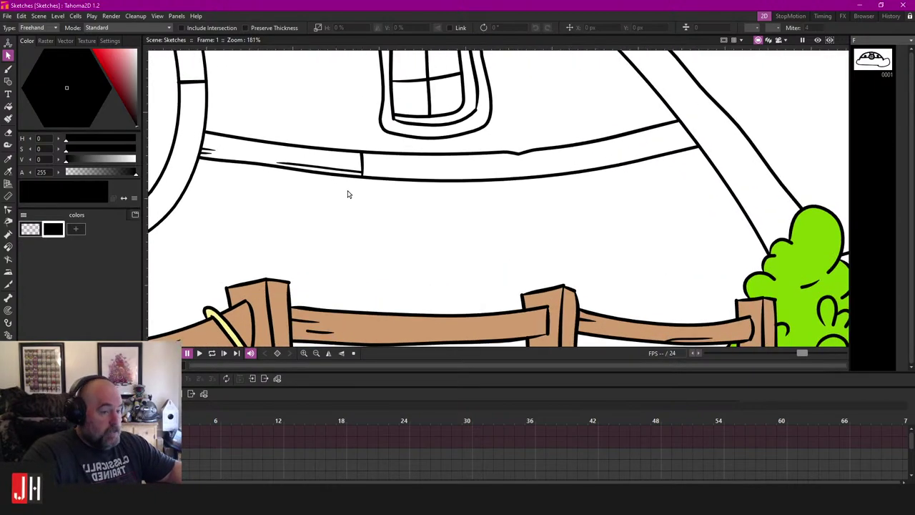
pyautogui.press('b')
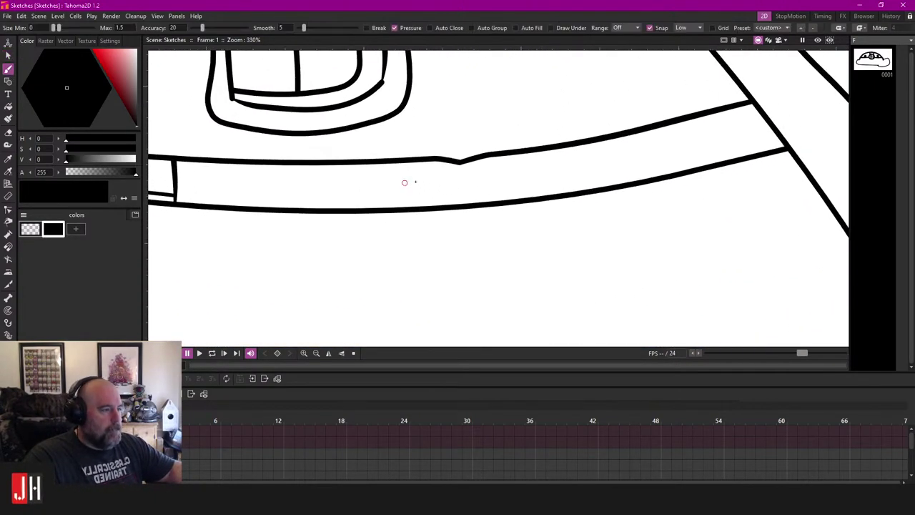
pyautogui.scroll(8, 402, 179)
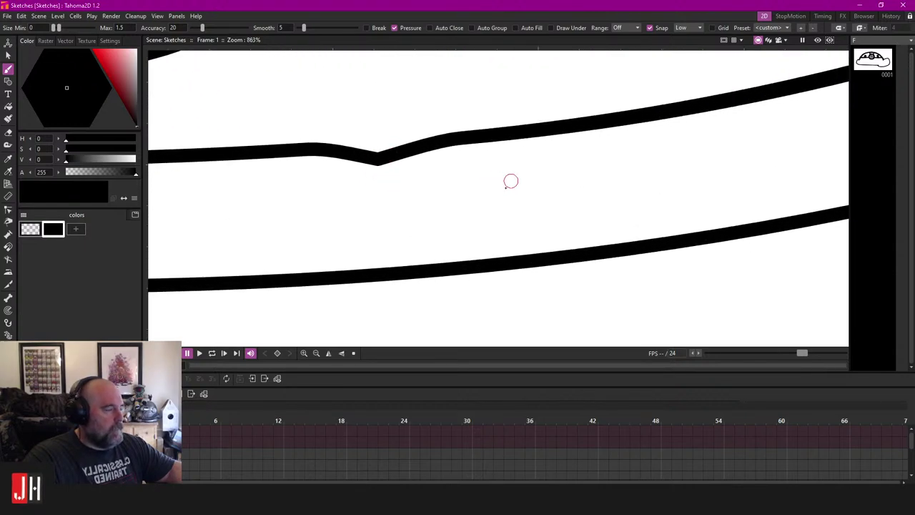
pyautogui.scroll(-5, 511, 182)
pyautogui.moveTo(711, 166); pyautogui.dragTo(305, 198)
pyautogui.scroll(4, 508, 134)
pyautogui.moveTo(508, 134); pyautogui.dragTo(537, 146)
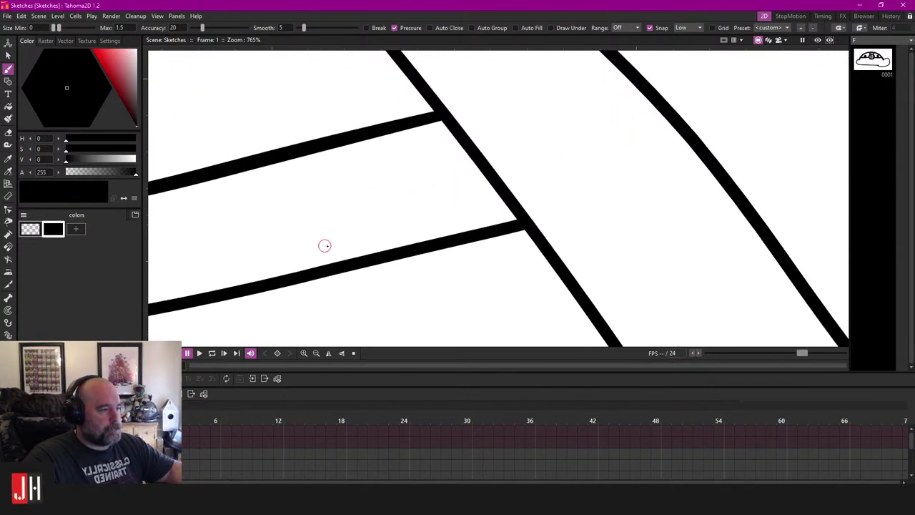
pyautogui.moveTo(325, 246); pyautogui.dragTo(567, 198)
pyautogui.hotkey('ctrl', 'z')
pyautogui.moveTo(328, 237); pyautogui.dragTo(546, 182)
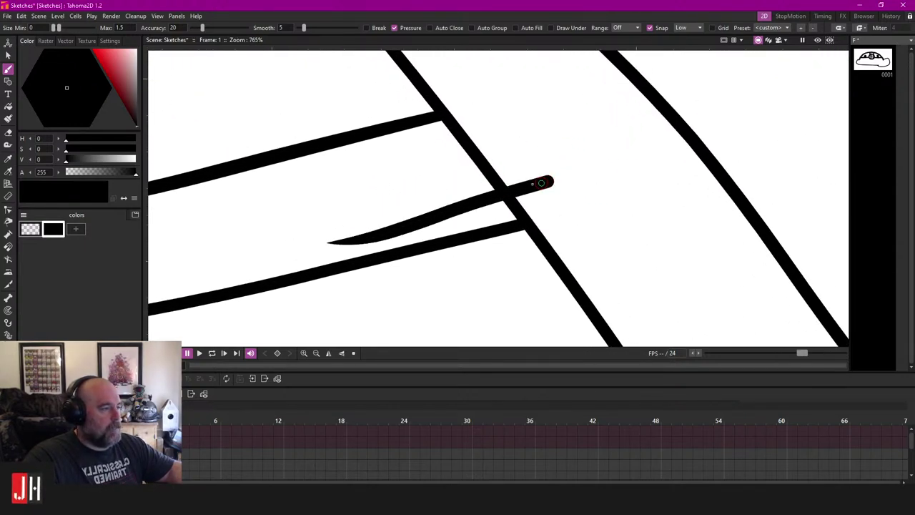
pyautogui.hotkey('ctrl', 'z')
pyautogui.moveTo(327, 236); pyautogui.dragTo(564, 186)
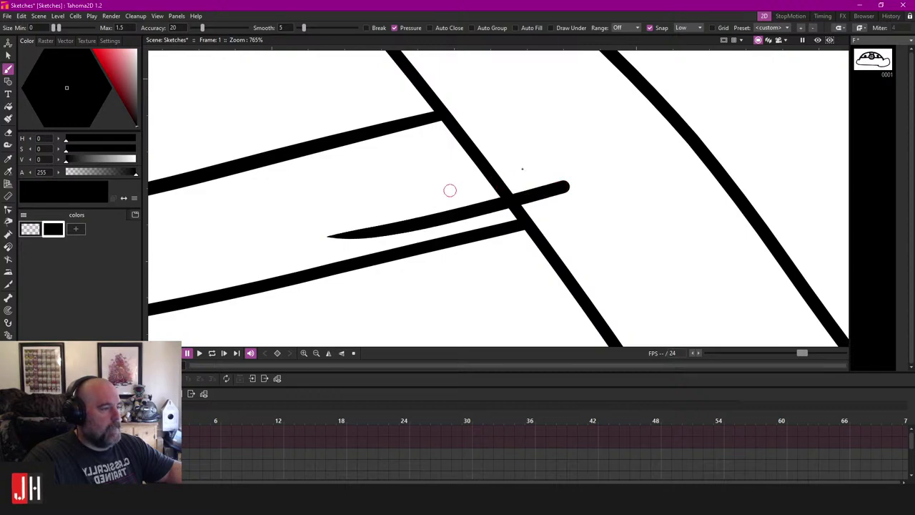
pyautogui.moveTo(415, 195)
pyautogui.mouseDown()
pyautogui.moveTo(576, 149)
pyautogui.moveTo(577, 206)
pyautogui.mouseUp()
# Step: Erase the overshoot of the two grain lines past the inner roof border
pyautogui.press('e')
pyautogui.scroll(-7, 527, 223)
pyautogui.moveTo(435, 256); pyautogui.dragTo(645, 196)
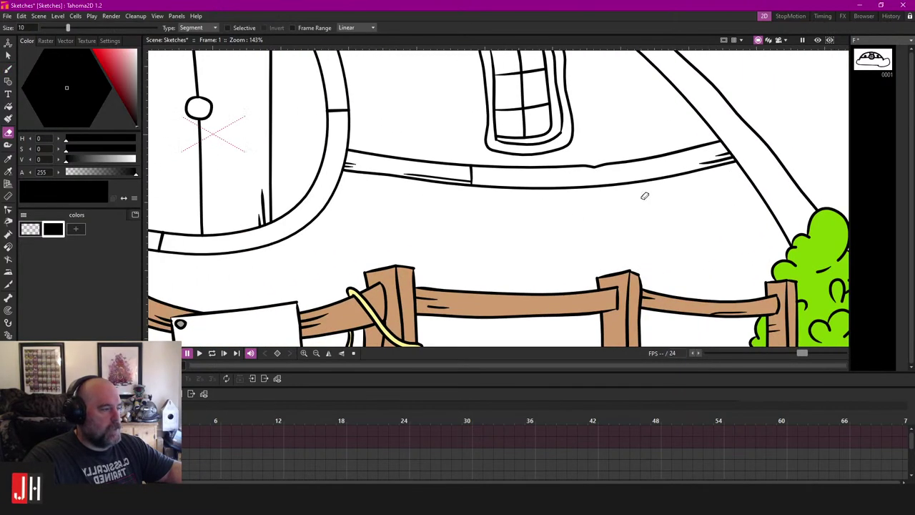
# Step: Brush a long wood-grain line inside the beam beneath the rectangular window and make the stroke thinner
pyautogui.scroll(8, 622, 194)
pyautogui.press('b')
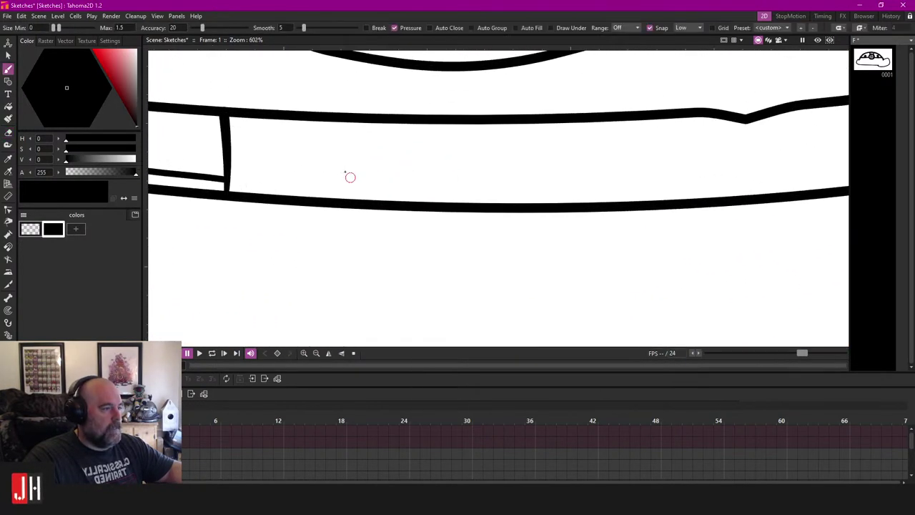
pyautogui.moveTo(342, 149); pyautogui.dragTo(634, 155)
pyautogui.hotkey('ctrl', 'z')
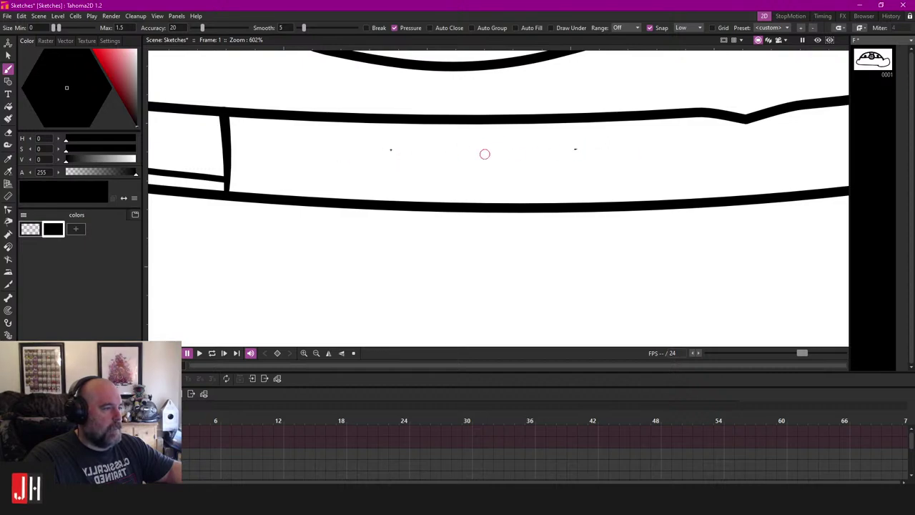
pyautogui.hotkey('ctrl', 'z')
pyautogui.moveTo(568, 146); pyautogui.dragTo(374, 150)
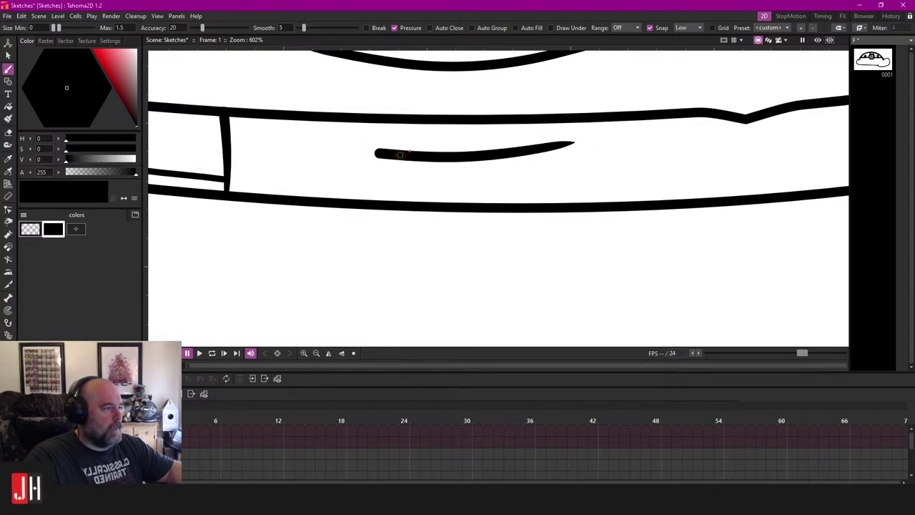
pyautogui.hotkey('ctrl', 'z')
pyautogui.moveTo(564, 147); pyautogui.dragTo(334, 146)
pyautogui.press('s')
pyautogui.click(421, 152)
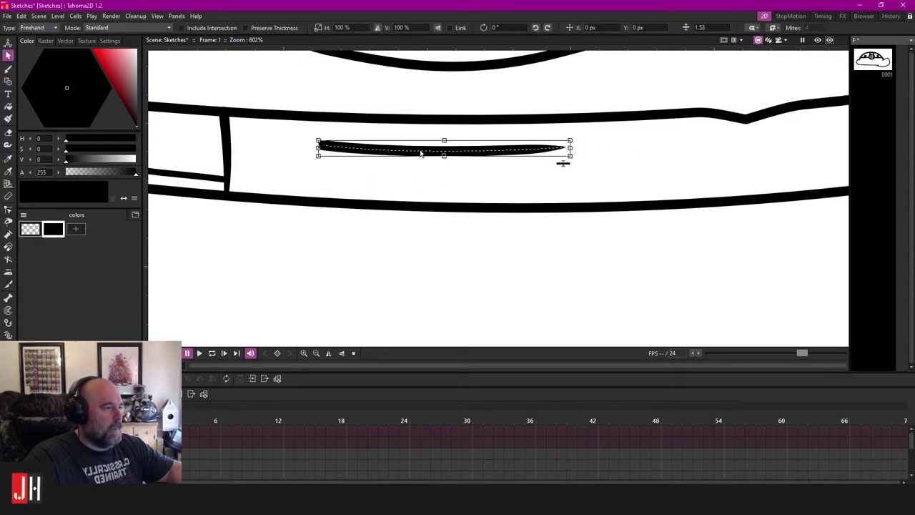
pyautogui.moveTo(563, 156); pyautogui.dragTo(563, 164)
pyautogui.click(620, 67)
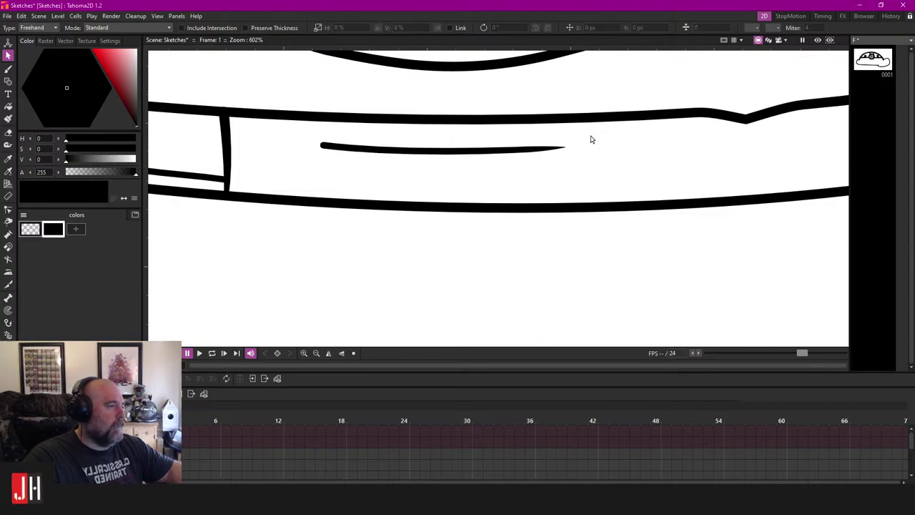
# Step: Brush a curved wood-grain line rising from the lower edge of the beam beneath the round window and trim its overshoot
pyautogui.scroll(-14, 571, 169)
pyautogui.scroll(-3, 572, 196)
pyautogui.scroll(2, 457, 191)
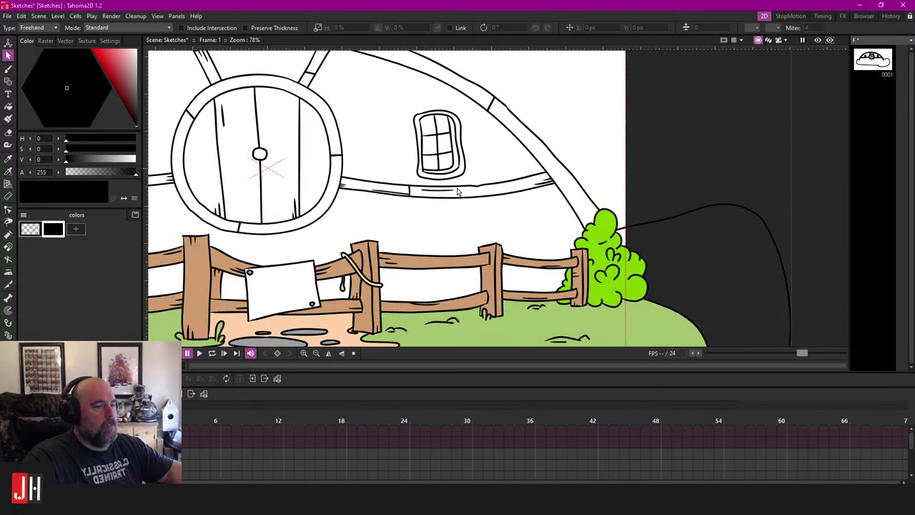
pyautogui.scroll(3, 457, 191)
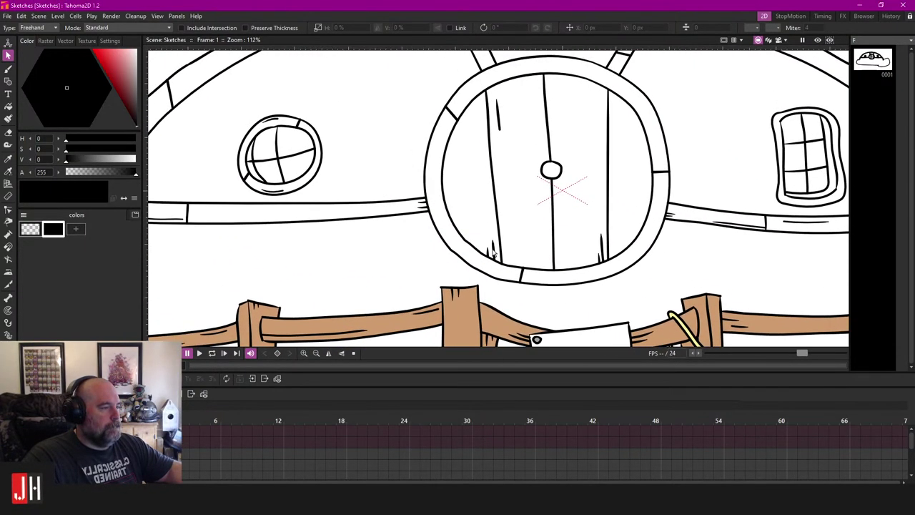
pyautogui.scroll(-3, 422, 236)
pyautogui.scroll(2, 353, 241)
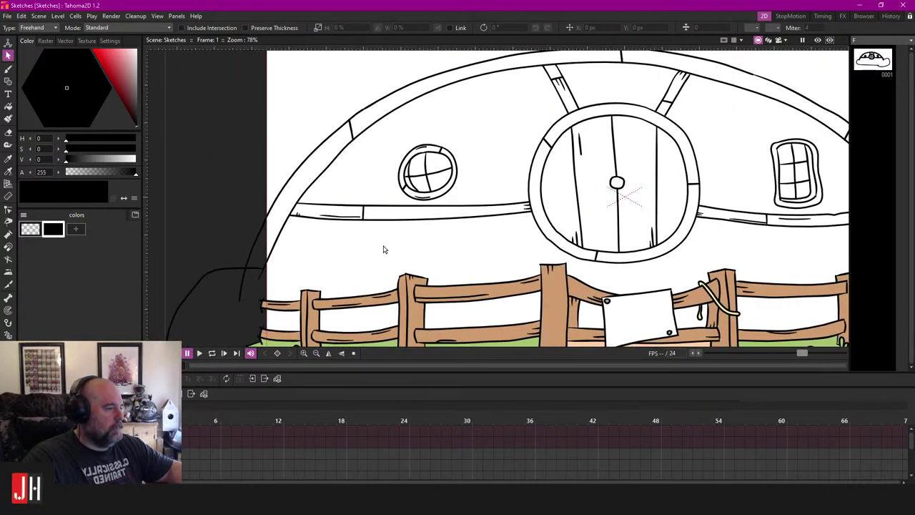
pyautogui.scroll(5, 383, 248)
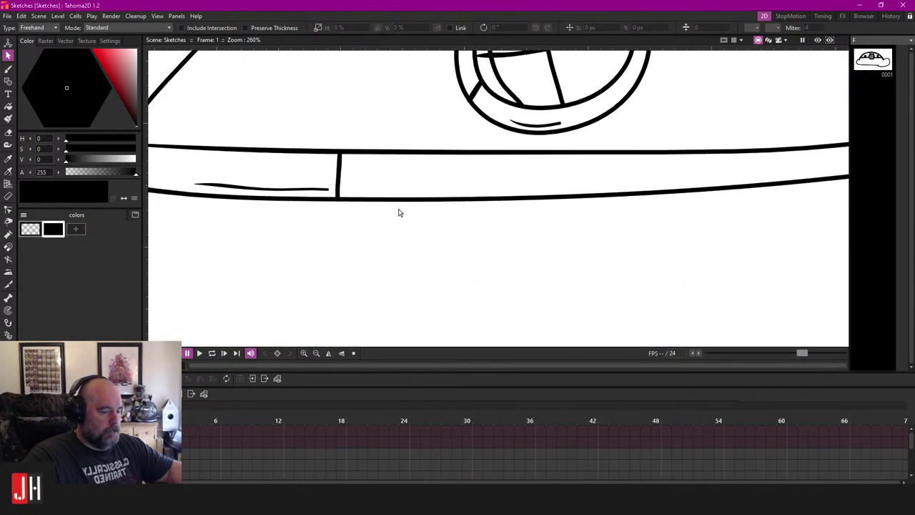
pyautogui.press('b')
pyautogui.scroll(1, 486, 189)
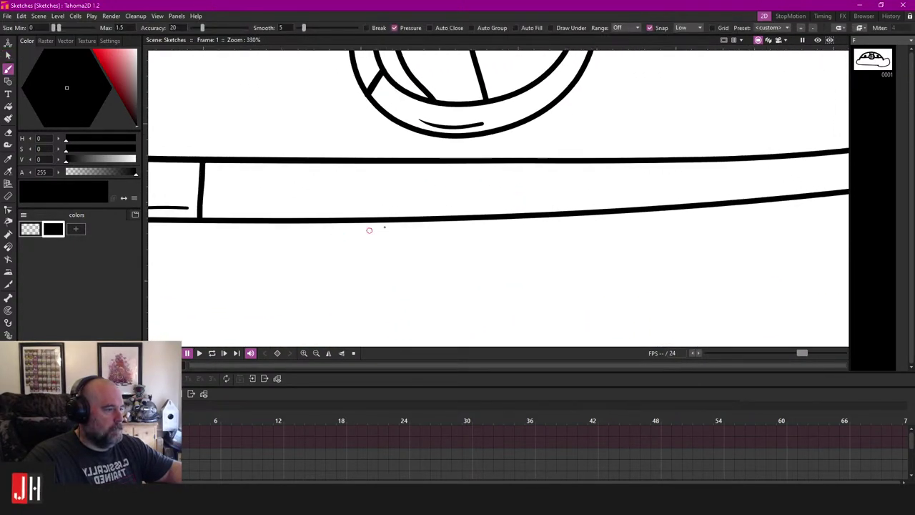
pyautogui.moveTo(343, 230); pyautogui.dragTo(626, 189)
pyautogui.hotkey('ctrl', 'z')
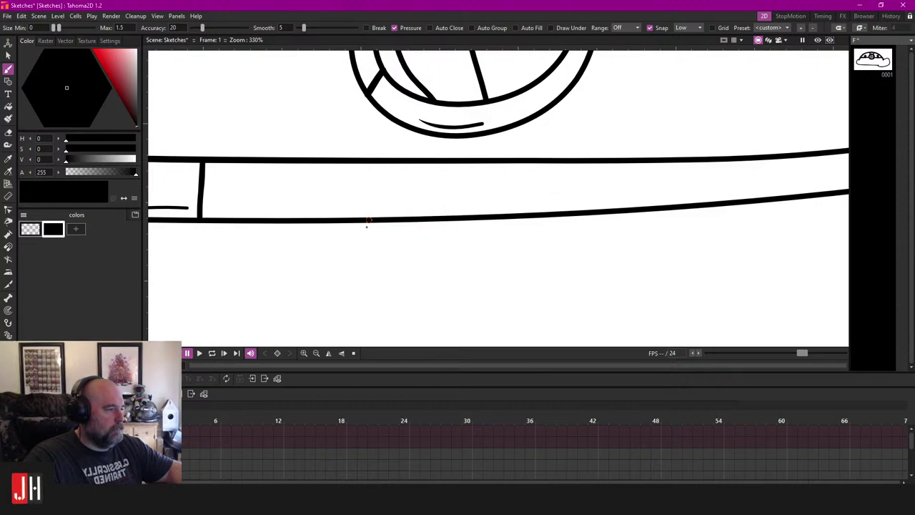
pyautogui.moveTo(583, 212)
pyautogui.mouseDown()
pyautogui.moveTo(470, 216)
pyautogui.moveTo(458, 216)
pyautogui.moveTo(569, 204)
pyautogui.moveTo(444, 207)
pyautogui.moveTo(376, 232)
pyautogui.mouseUp()
pyautogui.hotkey('ctrl', 'z')
pyautogui.scroll(3, 425, 229)
pyautogui.press('a')
pyautogui.click(370, 219)
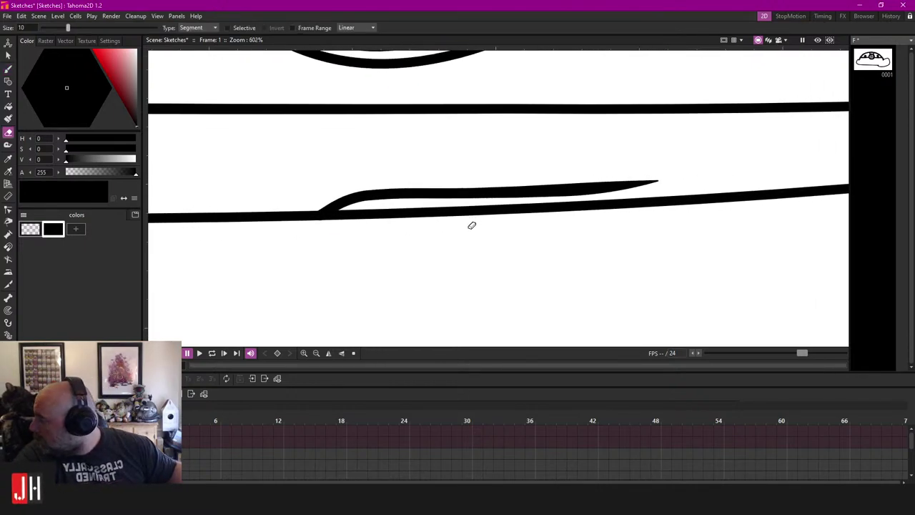
# Step: Reduce the thickness of the new grain line beneath the round window to 1.22
pyautogui.press('s')
pyautogui.click(576, 191)
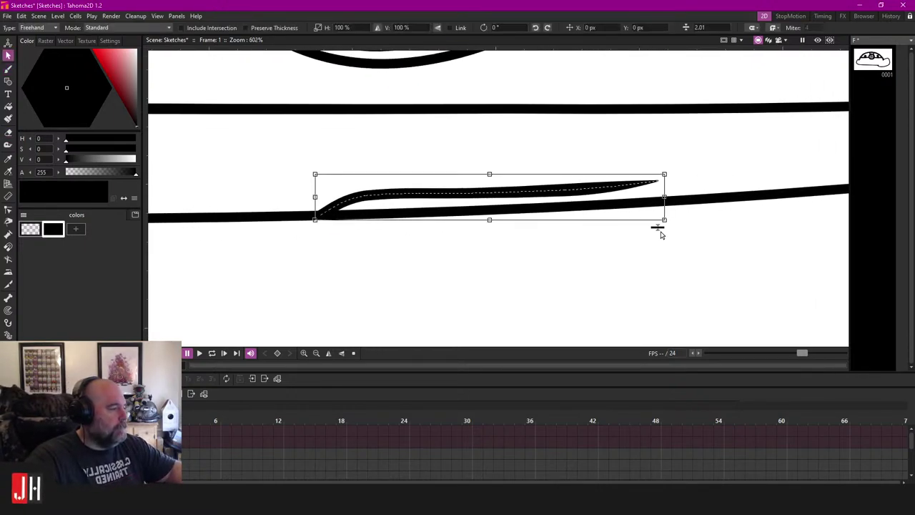
pyautogui.moveTo(659, 226); pyautogui.dragTo(655, 239)
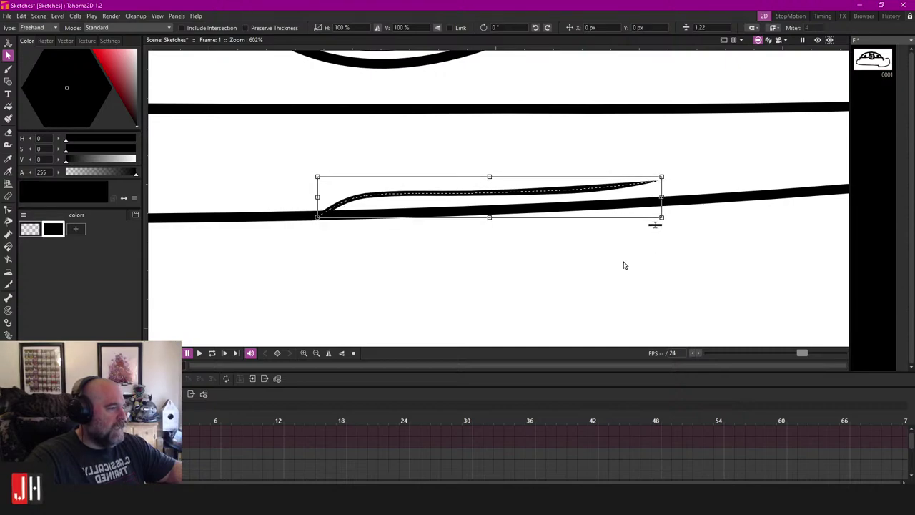
pyautogui.click(468, 257)
# Step: Examine the whole house line art for planks and borders that still lack wood grain
pyautogui.scroll(-4, 468, 256)
pyautogui.scroll(-8, 468, 256)
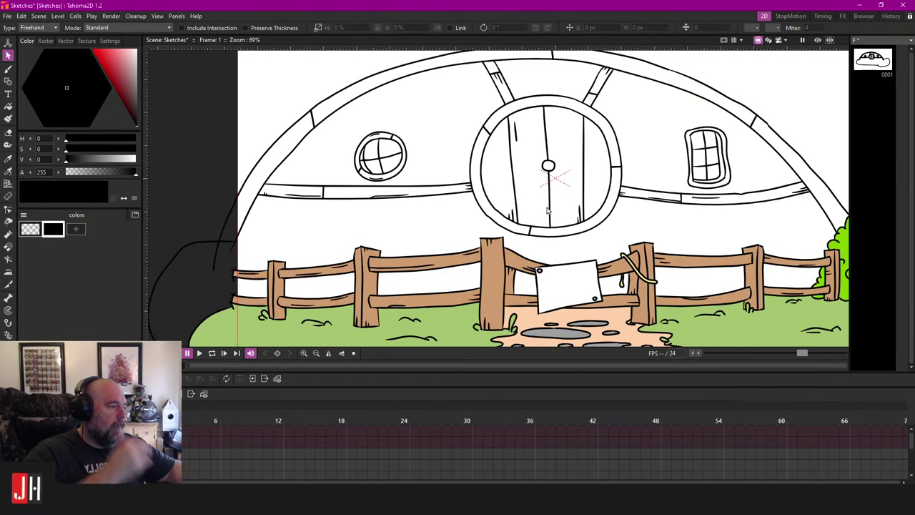
pyautogui.scroll(-4, 547, 210)
pyautogui.scroll(3, 436, 211)
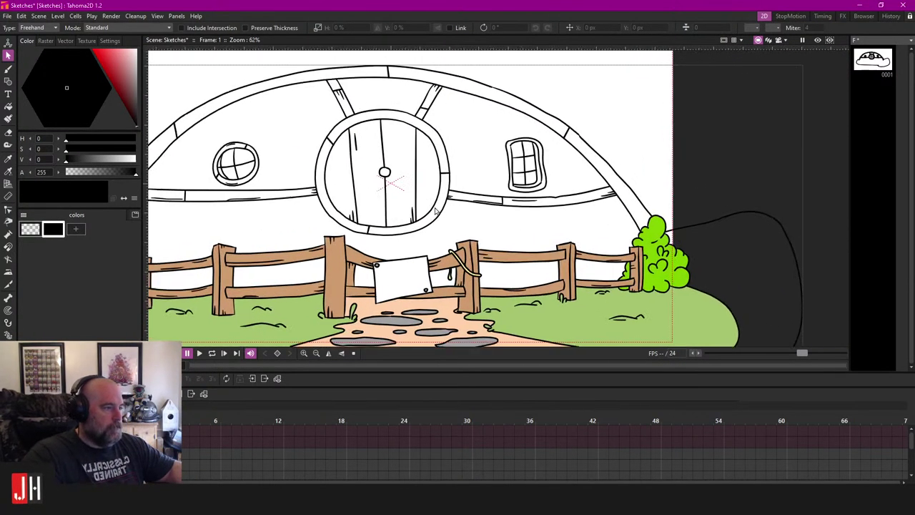
pyautogui.moveTo(436, 211); pyautogui.dragTo(507, 264)
pyautogui.scroll(-3, 450, 251)
pyautogui.scroll(3, 322, 211)
pyautogui.moveTo(327, 208); pyautogui.dragTo(360, 191)
pyautogui.scroll(1, 360, 193)
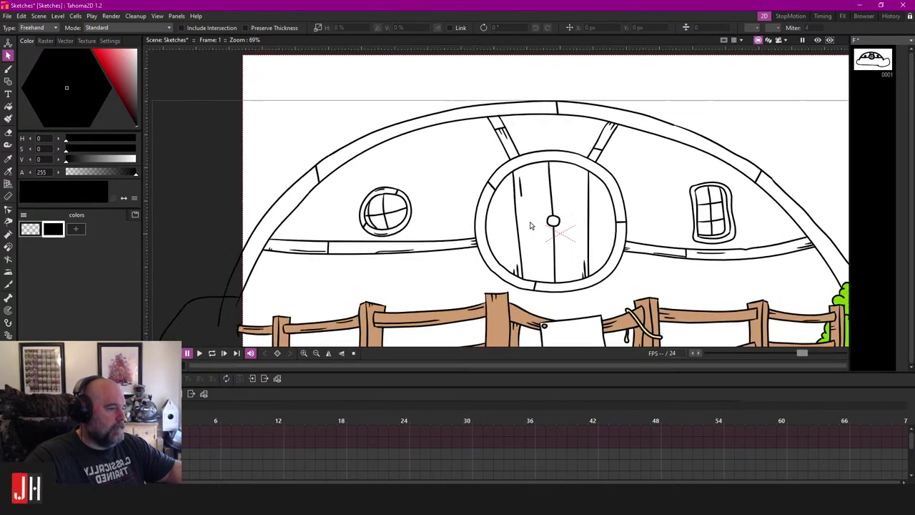
# Step: Brush two tapering wood-grain lines beneath the joint on the roof border's left slope and trim their overshoots past the joint
pyautogui.scroll(-1, 530, 226)
pyautogui.scroll(3, 335, 215)
pyautogui.press('b')
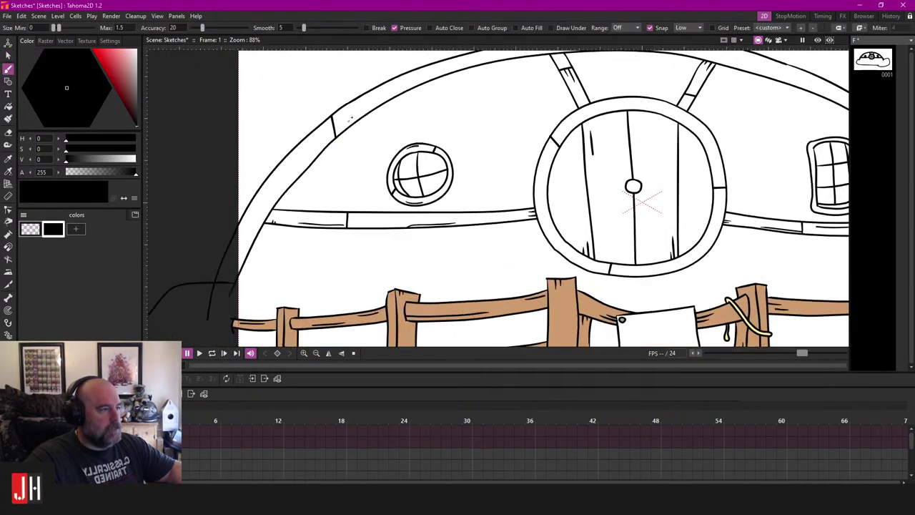
pyautogui.scroll(4, 349, 118)
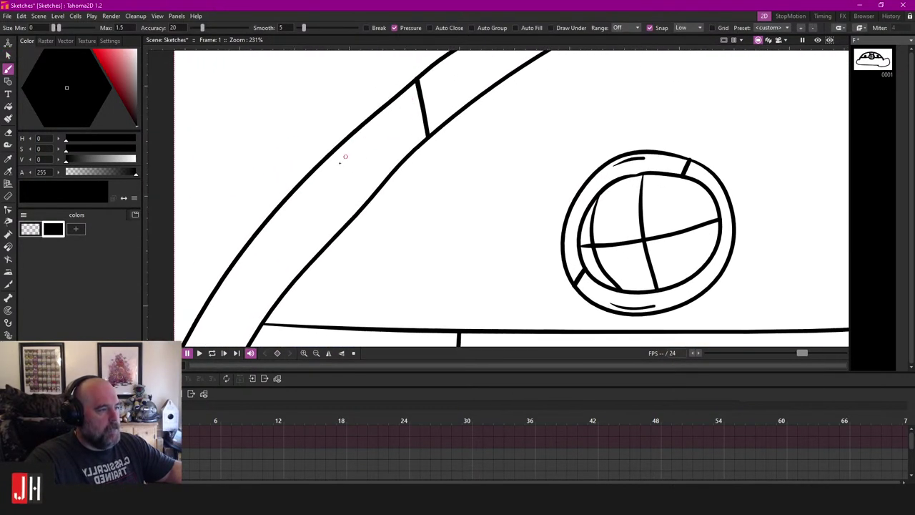
pyautogui.moveTo(333, 174)
pyautogui.mouseDown()
pyautogui.moveTo(372, 131)
pyautogui.moveTo(456, 72)
pyautogui.mouseUp()
pyautogui.scroll(2, 405, 113)
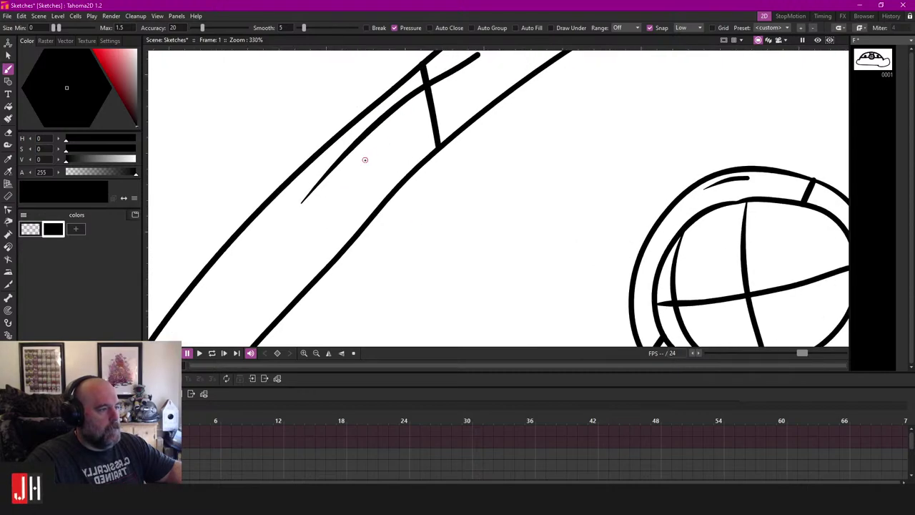
pyautogui.moveTo(366, 158); pyautogui.dragTo(482, 74)
pyautogui.hotkey('ctrl', 'z')
pyautogui.moveTo(391, 135)
pyautogui.mouseDown()
pyautogui.moveTo(460, 90)
pyautogui.moveTo(451, 118)
pyautogui.mouseUp()
pyautogui.press('e')
# Step: Brush a long tapering grain line running right from the joint at the crown of the roof border, near its upper edge
pyautogui.scroll(-7, 434, 136)
pyautogui.scroll(-3, 440, 138)
pyautogui.scroll(3, 458, 132)
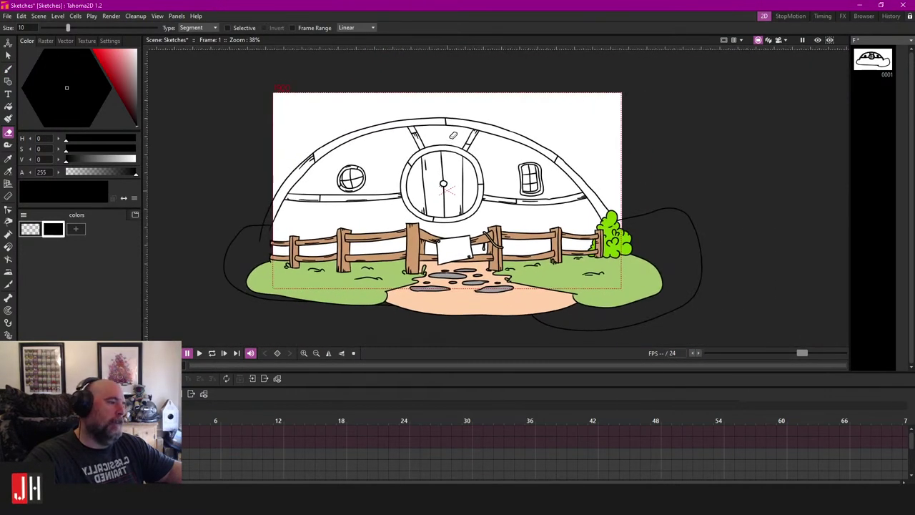
pyautogui.press('b')
pyautogui.scroll(5, 471, 122)
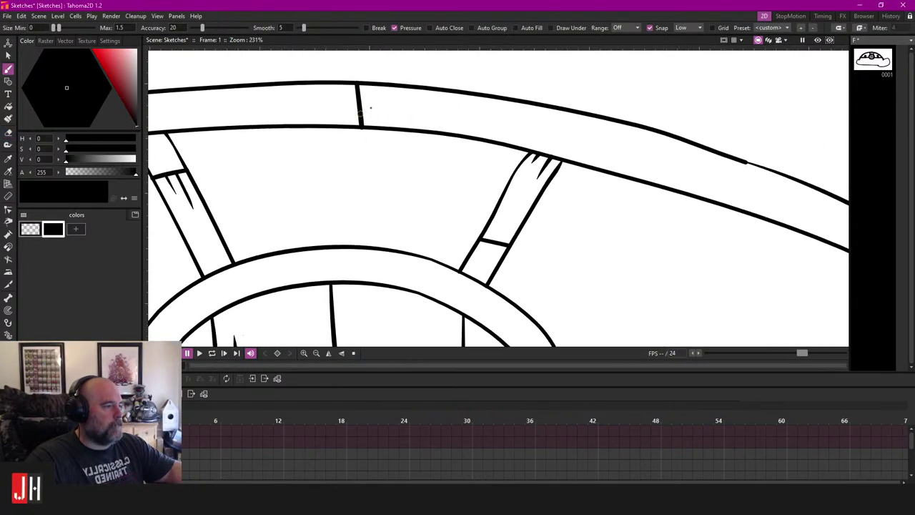
pyautogui.moveTo(475, 102)
pyautogui.mouseDown()
pyautogui.moveTo(544, 115)
pyautogui.moveTo(312, 101)
pyautogui.mouseUp()
pyautogui.hotkey('ctrl', 'z')
pyautogui.hotkey('ctrl', 'z')
pyautogui.moveTo(524, 103); pyautogui.dragTo(307, 88)
# Step: Brush a shorter grain line left of the crown joint near the border's lower edge and erase both lines' overshoots across the joint
pyautogui.scroll(1, 376, 102)
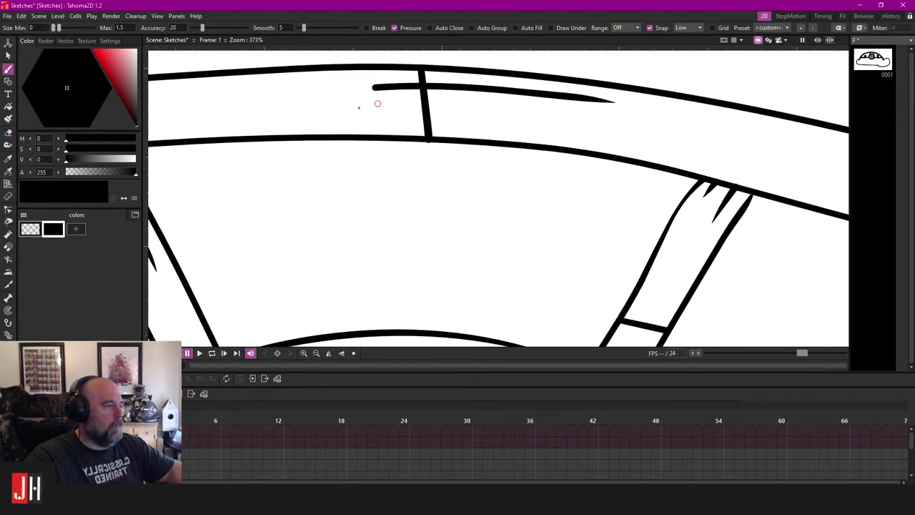
pyautogui.moveTo(308, 119); pyautogui.dragTo(539, 120)
pyautogui.hotkey('ctrl', 'z')
pyautogui.moveTo(308, 125); pyautogui.dragTo(508, 127)
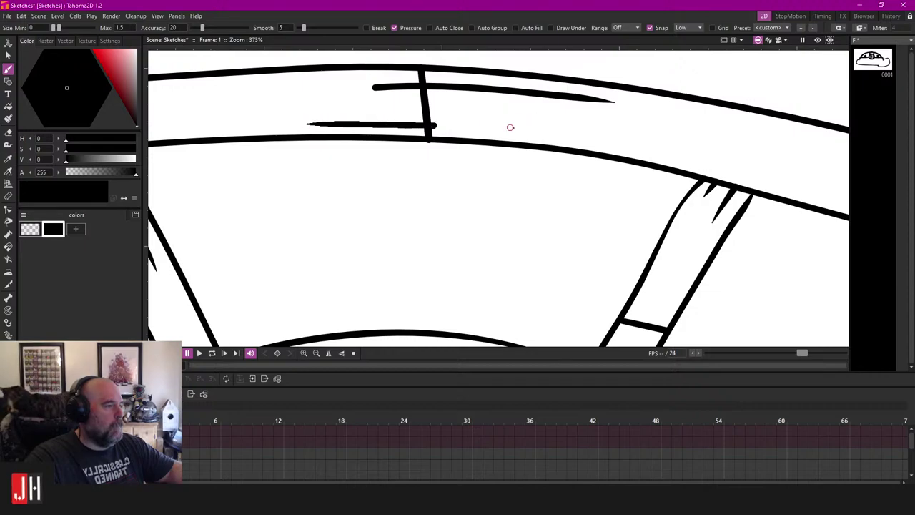
pyautogui.press('a')
pyautogui.moveTo(455, 114); pyautogui.dragTo(455, 110)
pyautogui.moveTo(383, 92); pyautogui.dragTo(386, 76)
pyautogui.scroll(-19, 422, 145)
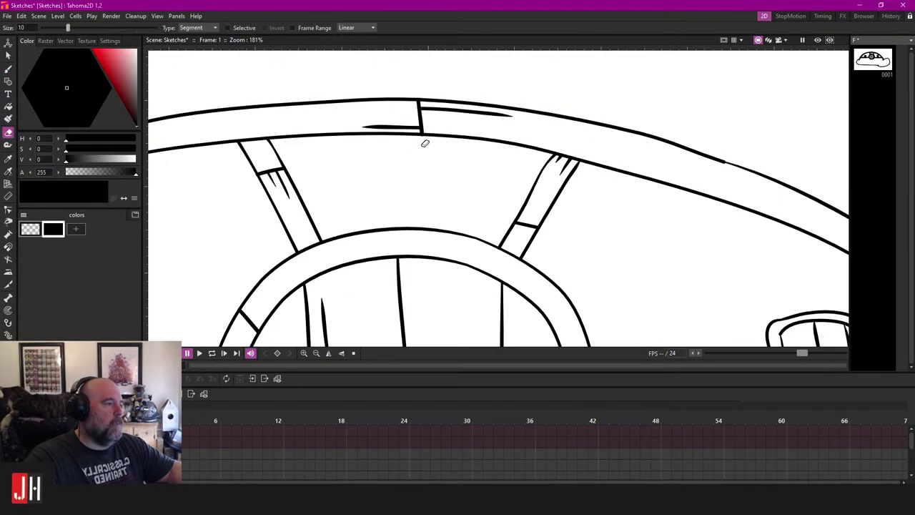
# Step: Examine the whole house drawing, including the roof border and the empty space around it
pyautogui.scroll(3, 458, 180)
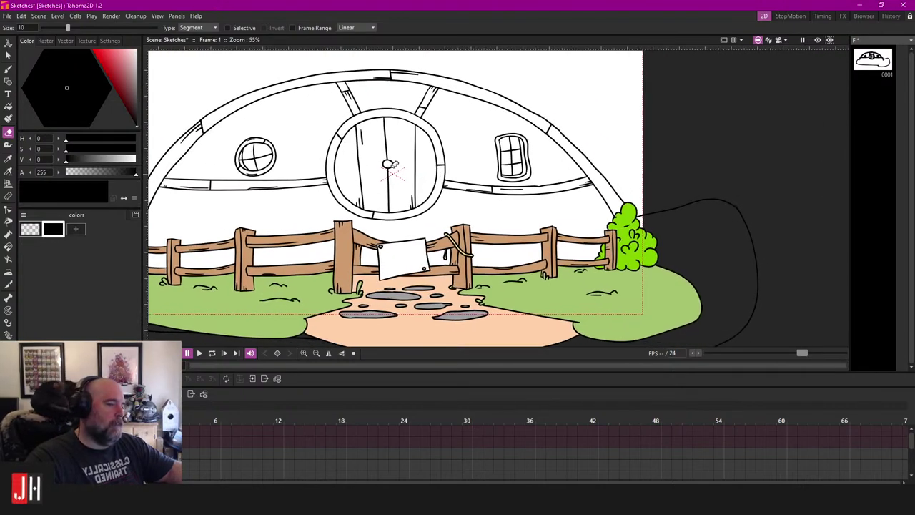
pyautogui.scroll(3, 437, 168)
pyautogui.scroll(-2, 353, 137)
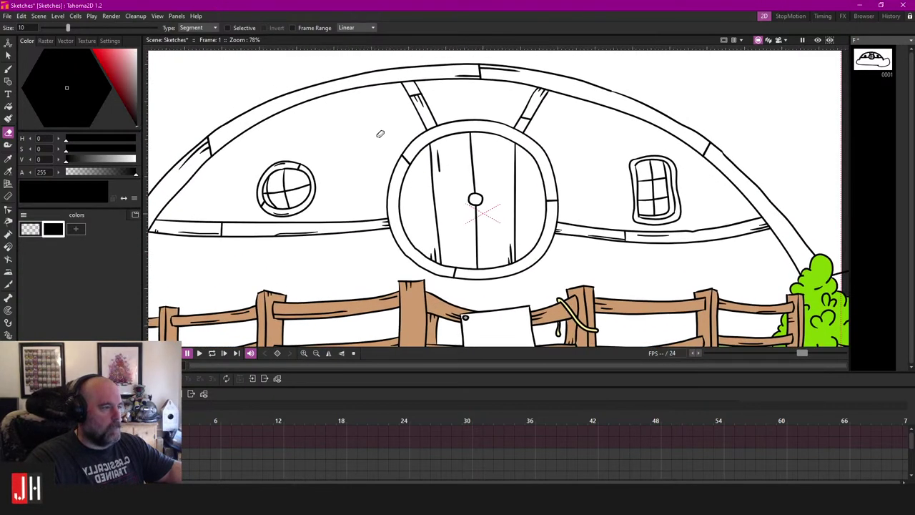
pyautogui.moveTo(471, 216); pyautogui.dragTo(448, 202)
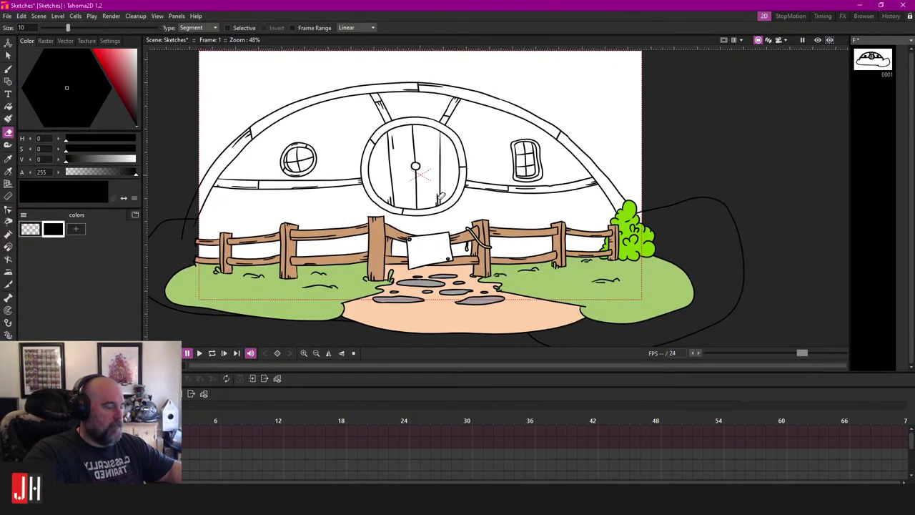
pyautogui.moveTo(382, 153); pyautogui.dragTo(426, 185)
pyautogui.press('b')
pyautogui.scroll(2, 286, 129)
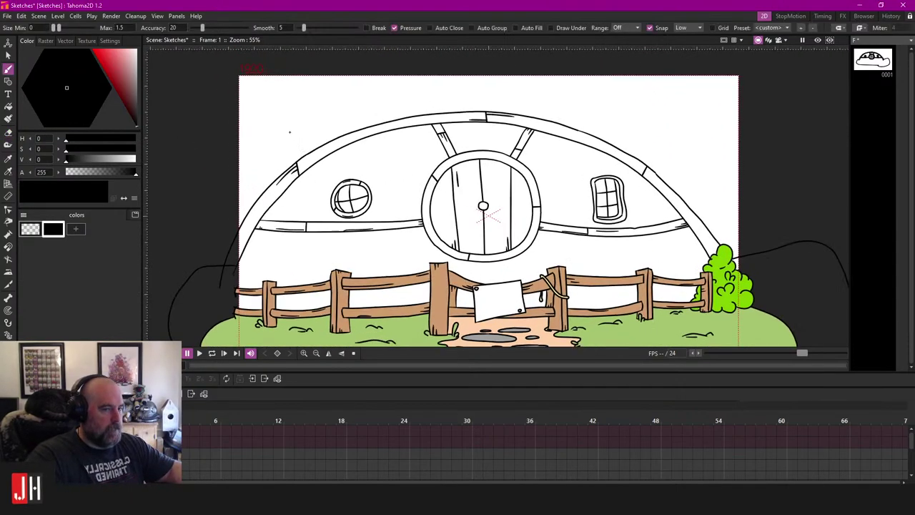
pyautogui.scroll(-2, 322, 154)
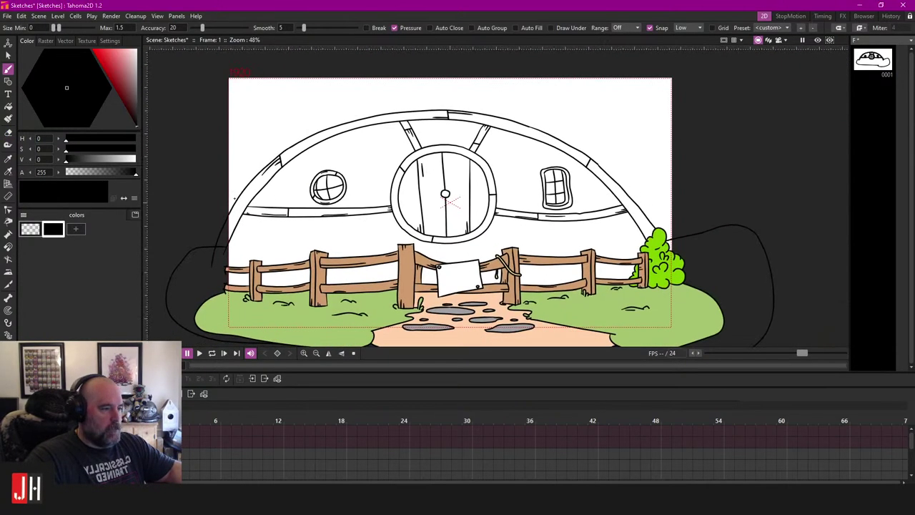
pyautogui.scroll(1, 286, 229)
pyautogui.moveTo(286, 229); pyautogui.dragTo(282, 147)
pyautogui.scroll(3, 492, 197)
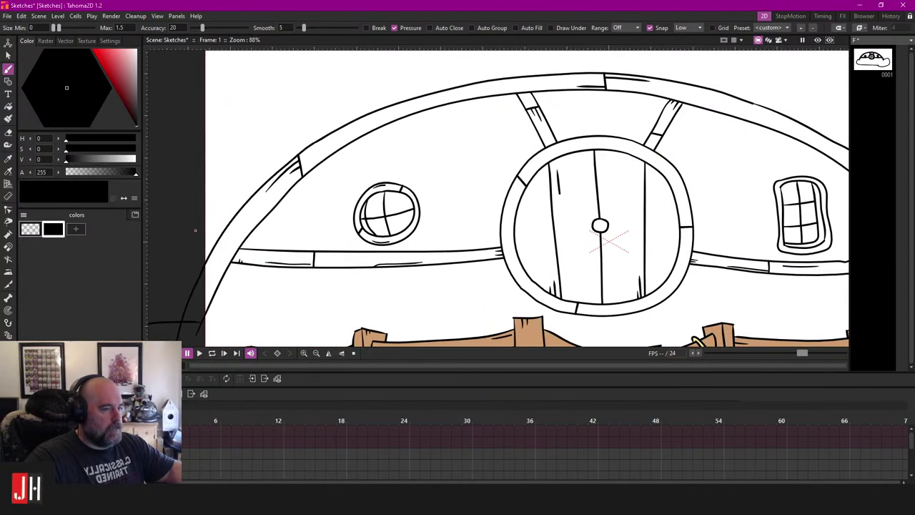
pyautogui.moveTo(185, 216); pyautogui.dragTo(176, 242)
pyautogui.scroll(1, 218, 227)
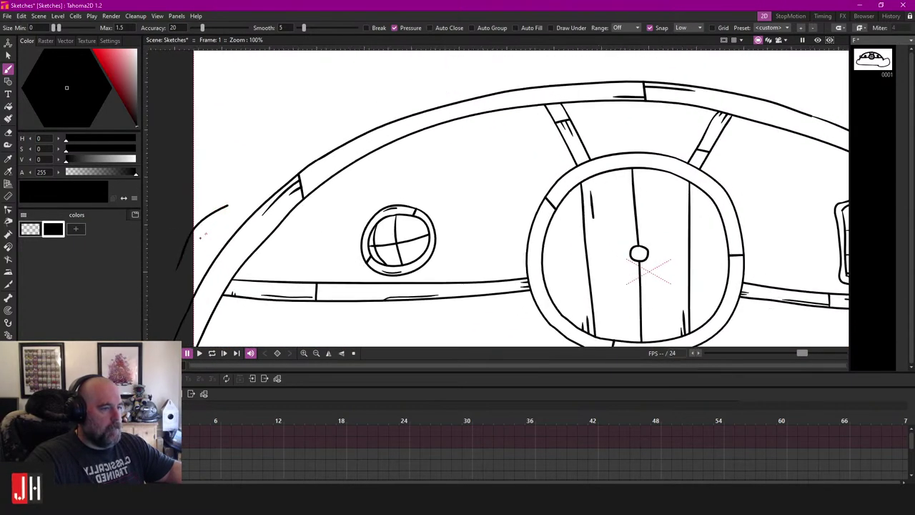
pyautogui.moveTo(237, 187); pyautogui.dragTo(237, 187)
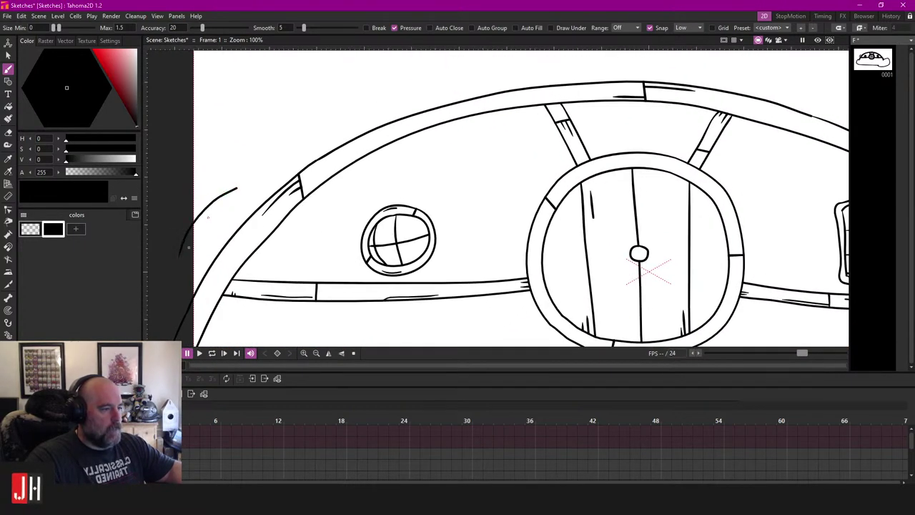
pyautogui.hotkey('ctrl', 'z')
pyautogui.moveTo(183, 255)
pyautogui.mouseDown()
pyautogui.moveTo(221, 191)
pyautogui.moveTo(245, 181)
pyautogui.mouseUp()
pyautogui.scroll(1, 168, 309)
pyautogui.moveTo(169, 309); pyautogui.dragTo(221, 258)
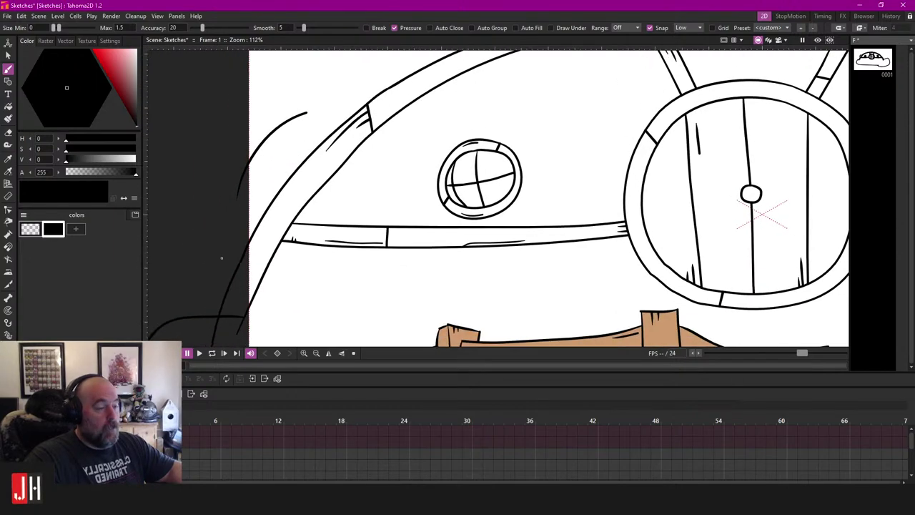
pyautogui.hotkey('ctrl', 'z')
# Step: Brush a scalloped outline of overlapping bumps above the roof border, from its lower left side up the left slope
pyautogui.moveTo(232, 206)
pyautogui.mouseDown()
pyautogui.moveTo(275, 158)
pyautogui.moveTo(281, 184)
pyautogui.mouseUp()
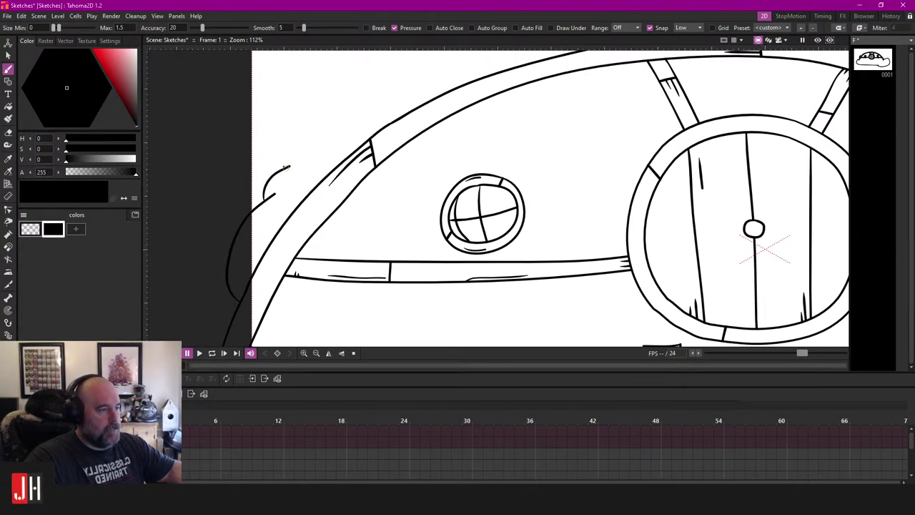
pyautogui.moveTo(283, 169)
pyautogui.mouseDown()
pyautogui.moveTo(304, 130)
pyautogui.moveTo(417, 69)
pyautogui.mouseUp()
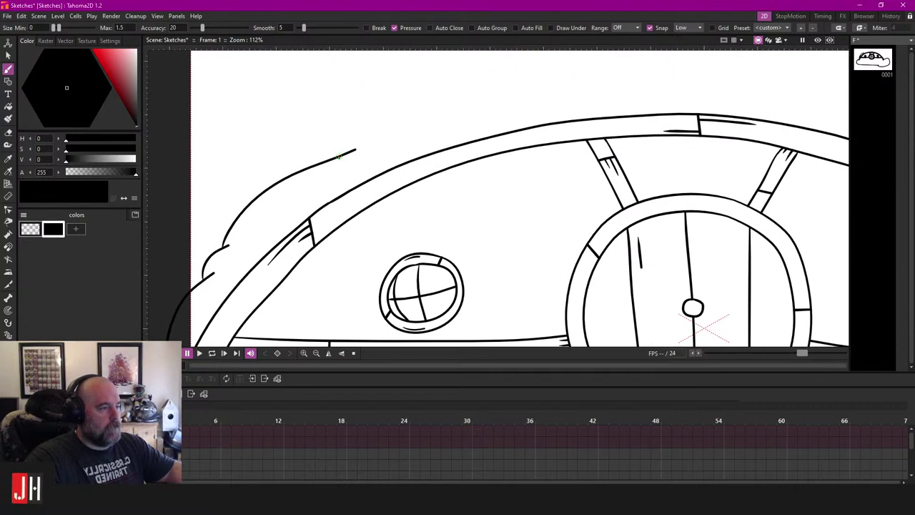
pyautogui.moveTo(356, 149)
pyautogui.mouseDown()
pyautogui.moveTo(465, 105)
pyautogui.moveTo(424, 115)
pyautogui.moveTo(457, 108)
pyautogui.mouseUp()
pyautogui.moveTo(463, 111); pyautogui.dragTo(476, 115)
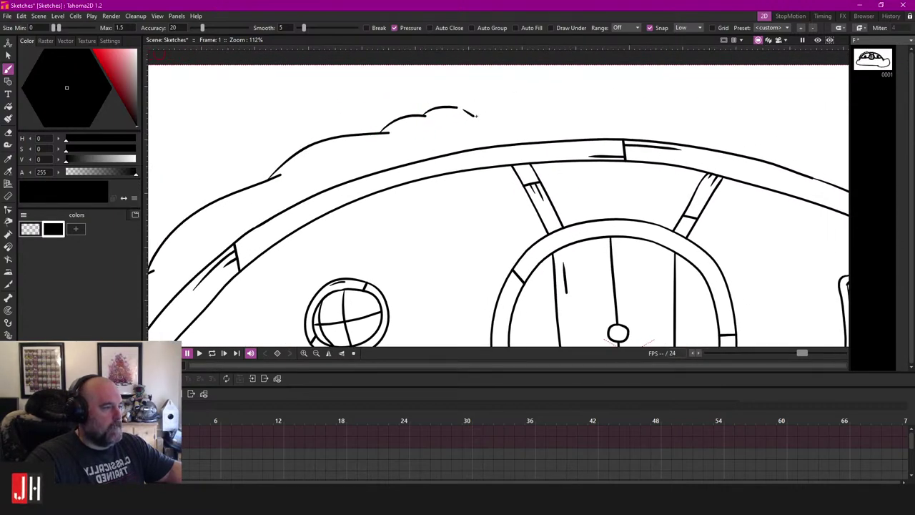
pyautogui.moveTo(421, 115)
pyautogui.mouseDown()
pyautogui.moveTo(452, 104)
pyautogui.moveTo(485, 114)
pyautogui.mouseUp()
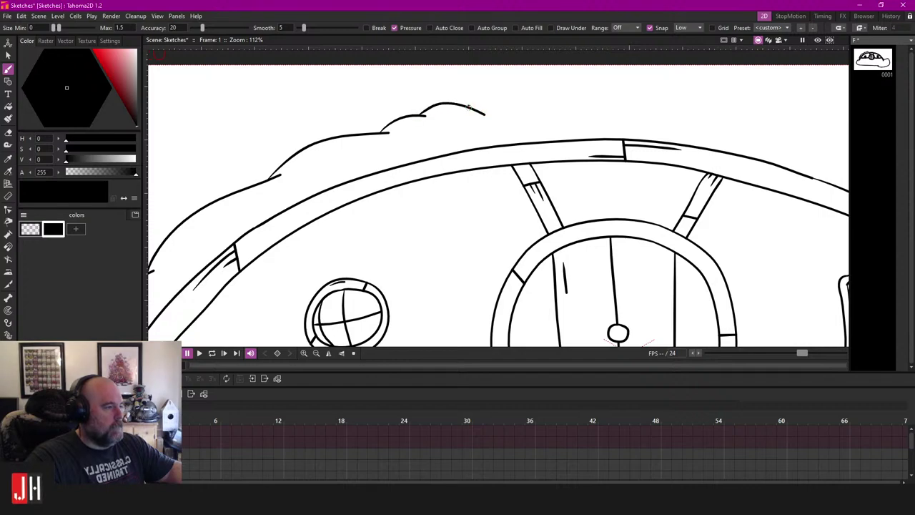
# Step: Continue the scalloped outline over the crown with a tall bump, a long shallow bump and a small bump above the right door beam
pyautogui.moveTo(528, 79)
pyautogui.mouseDown()
pyautogui.moveTo(589, 113)
pyautogui.moveTo(421, 119)
pyautogui.moveTo(322, 111)
pyautogui.moveTo(477, 123)
pyautogui.mouseUp()
pyautogui.scroll(1, 626, 90)
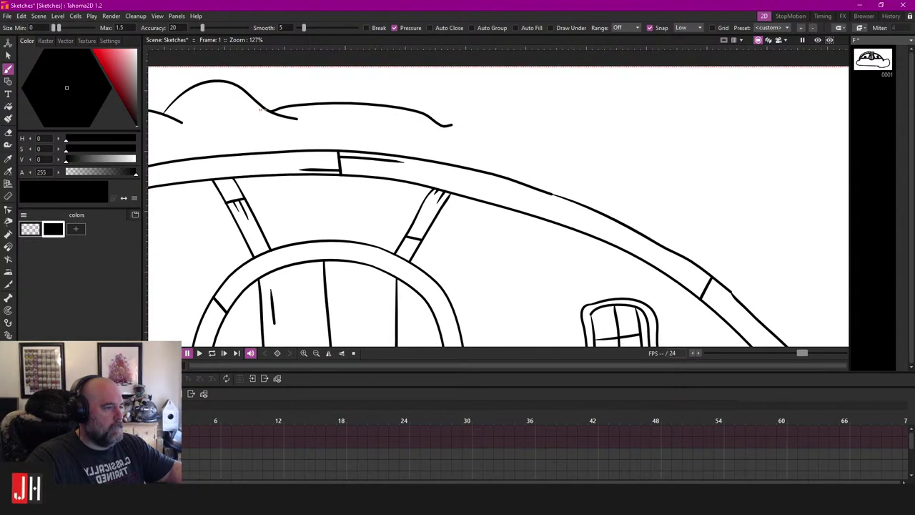
pyautogui.hotkey('ctrl', 'z')
pyautogui.moveTo(269, 109)
pyautogui.mouseDown()
pyautogui.moveTo(416, 123)
pyautogui.moveTo(397, 118)
pyautogui.mouseUp()
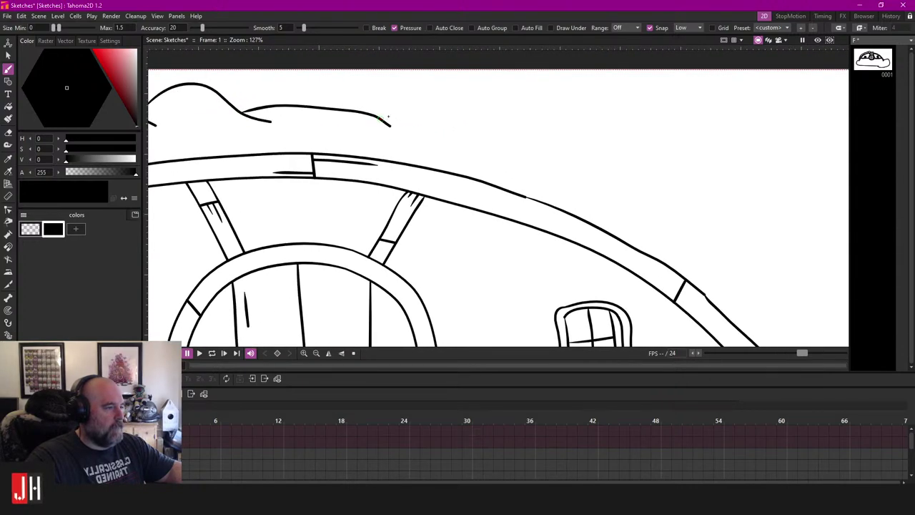
pyautogui.scroll(-5, 470, 143)
pyautogui.scroll(3, 367, 179)
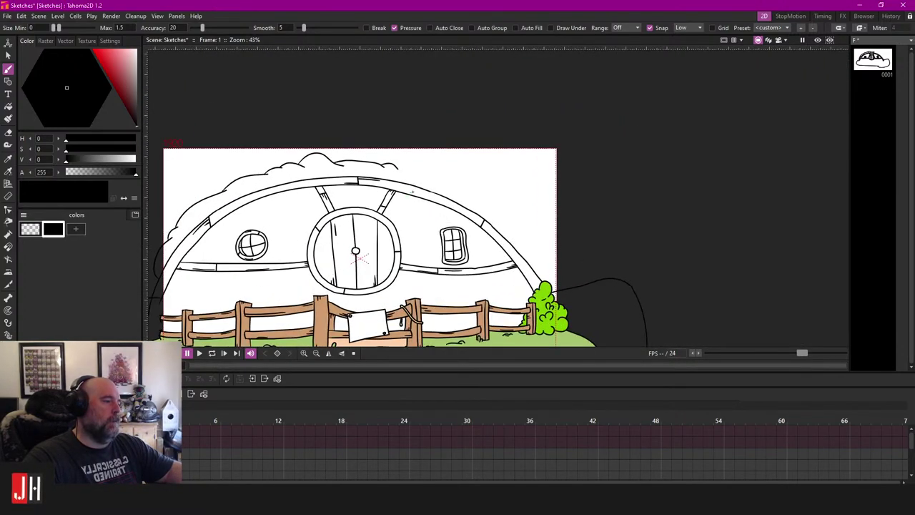
pyautogui.scroll(4, 364, 179)
# Step: Extend the scalloped outline down the roof's right slope with several bumps of varying size, redrawing the unsatisfactory strokes
pyautogui.moveTo(352, 144)
pyautogui.mouseDown()
pyautogui.moveTo(450, 168)
pyautogui.moveTo(509, 201)
pyautogui.mouseUp()
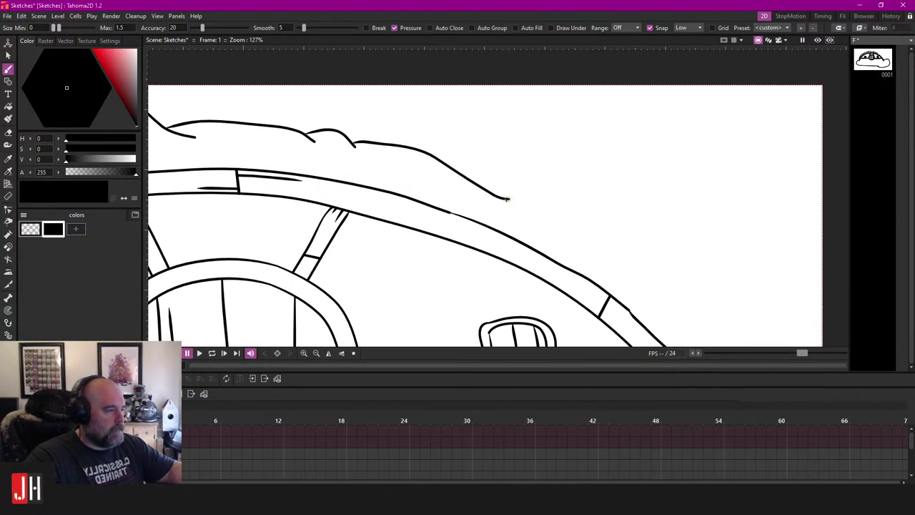
pyautogui.scroll(1, 474, 179)
pyautogui.hotkey('ctrl', 'z')
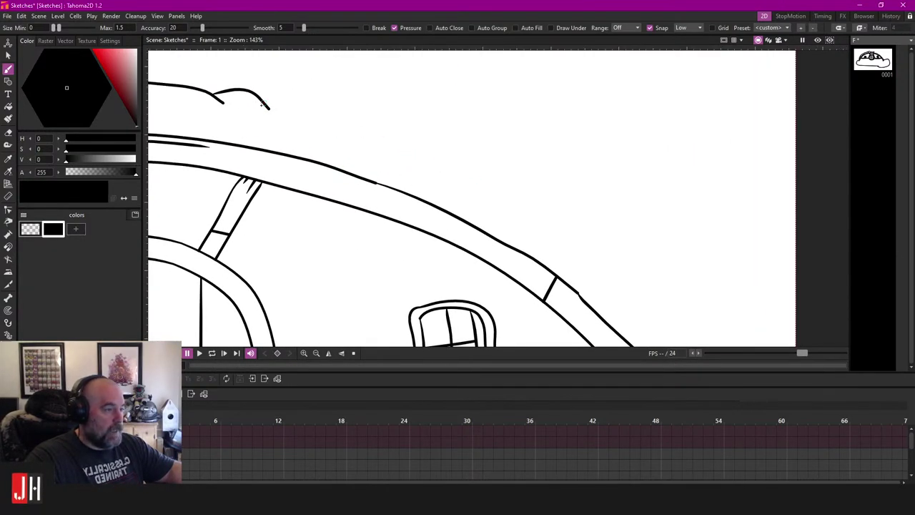
pyautogui.moveTo(266, 102)
pyautogui.mouseDown()
pyautogui.moveTo(466, 167)
pyautogui.moveTo(513, 198)
pyautogui.moveTo(538, 231)
pyautogui.moveTo(463, 174)
pyautogui.mouseUp()
pyautogui.hotkey('ctrl', 'z')
pyautogui.moveTo(439, 135)
pyautogui.mouseDown()
pyautogui.moveTo(478, 137)
pyautogui.moveTo(503, 196)
pyautogui.mouseUp()
pyautogui.moveTo(541, 226); pyautogui.dragTo(432, 163)
pyautogui.moveTo(392, 129)
pyautogui.mouseDown()
pyautogui.moveTo(476, 212)
pyautogui.moveTo(429, 158)
pyautogui.moveTo(505, 255)
pyautogui.moveTo(422, 153)
pyautogui.mouseUp()
pyautogui.hotkey('ctrl', 'z')
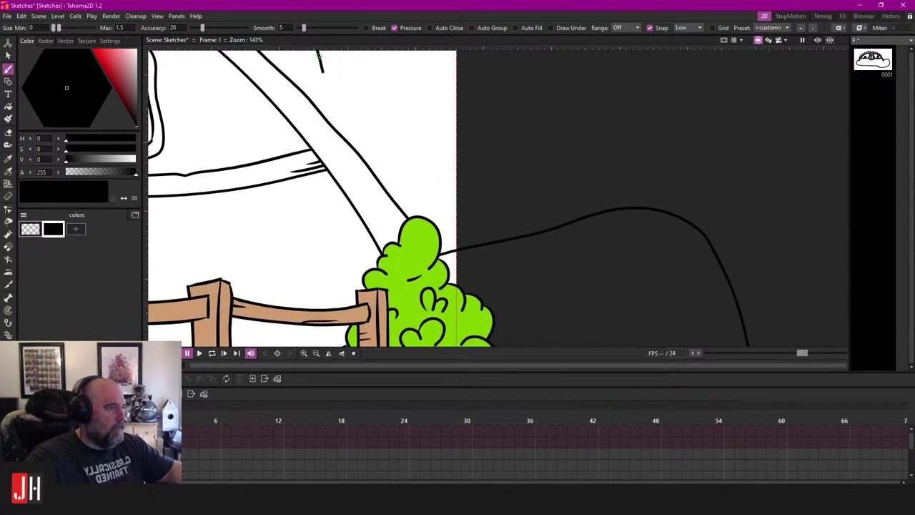
# Step: Finish the scalloped outline with bumps running down to the green bush and erase the end that crosses the background hill line
pyautogui.moveTo(320, 56)
pyautogui.mouseDown()
pyautogui.moveTo(389, 109)
pyautogui.moveTo(415, 179)
pyautogui.mouseUp()
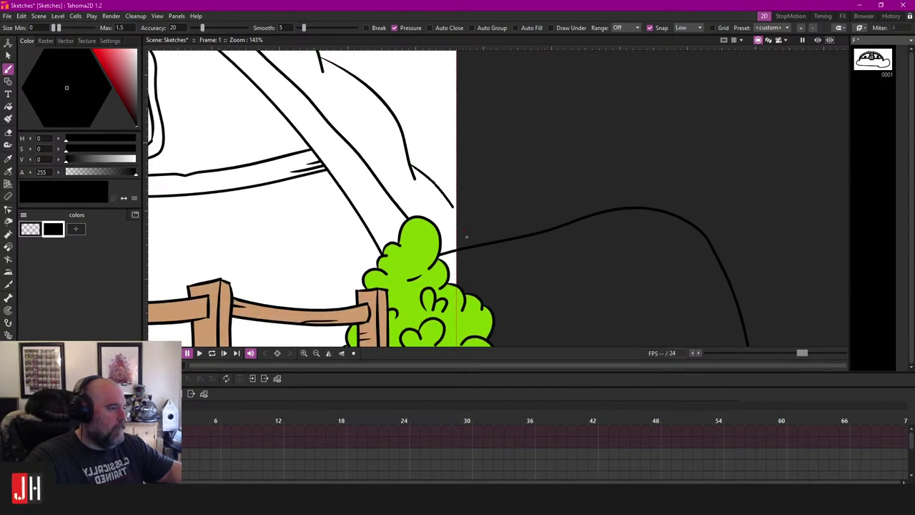
pyautogui.moveTo(466, 236); pyautogui.dragTo(497, 277)
pyautogui.press('e')
pyautogui.click(486, 265)
pyautogui.scroll(-13, 500, 256)
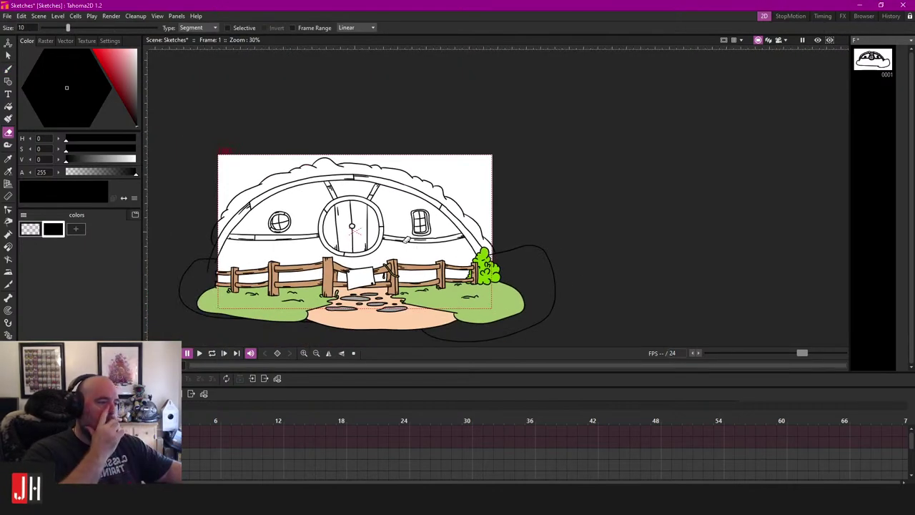
# Step: Preview the drawing in camera view, return to the standard view and inspect the scalloped outline along the roof's right slope
pyautogui.scroll(3, 406, 240)
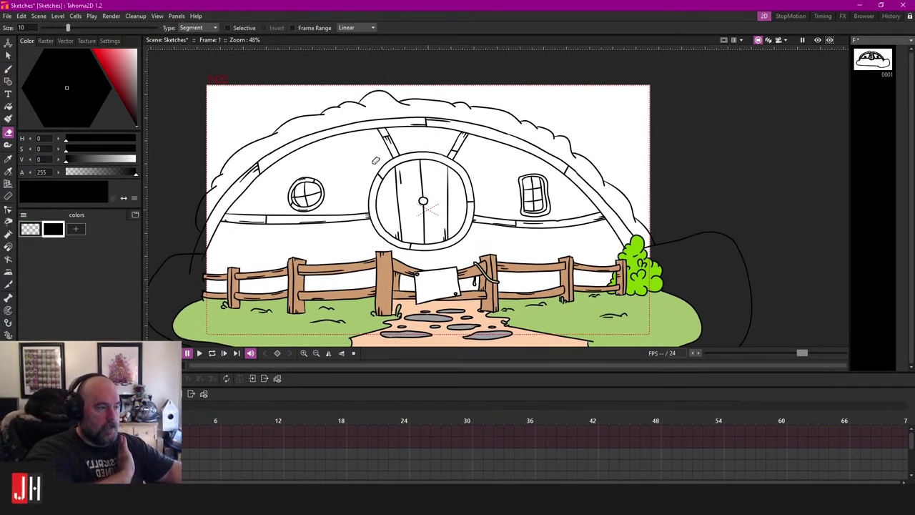
pyautogui.click(779, 40)
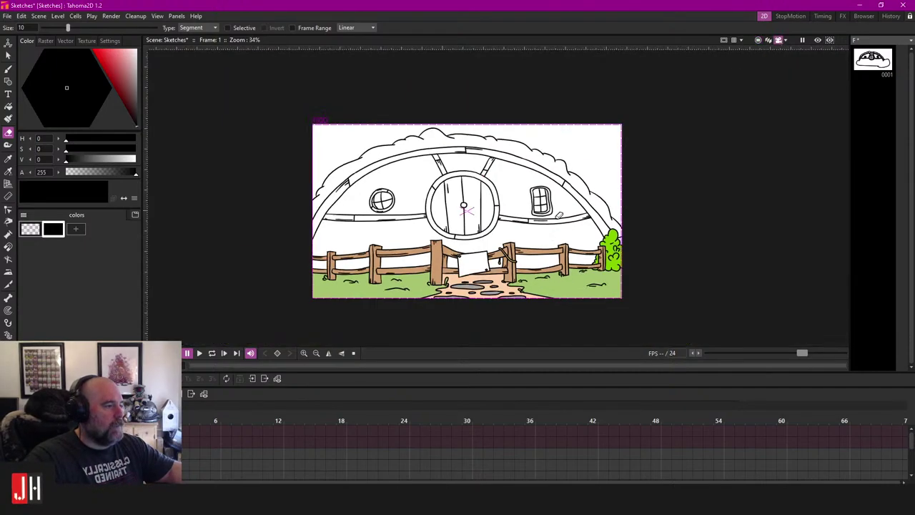
pyautogui.scroll(2, 703, 151)
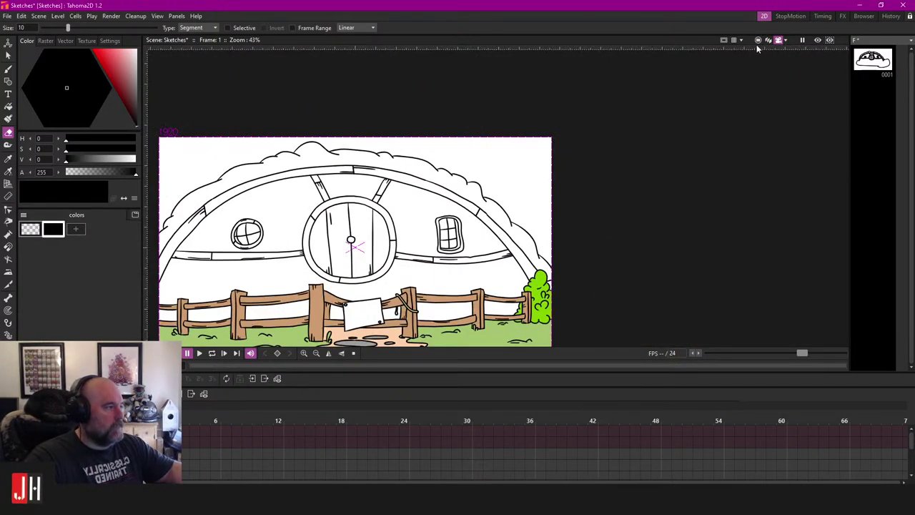
pyautogui.scroll(4, 521, 174)
pyautogui.press('b')
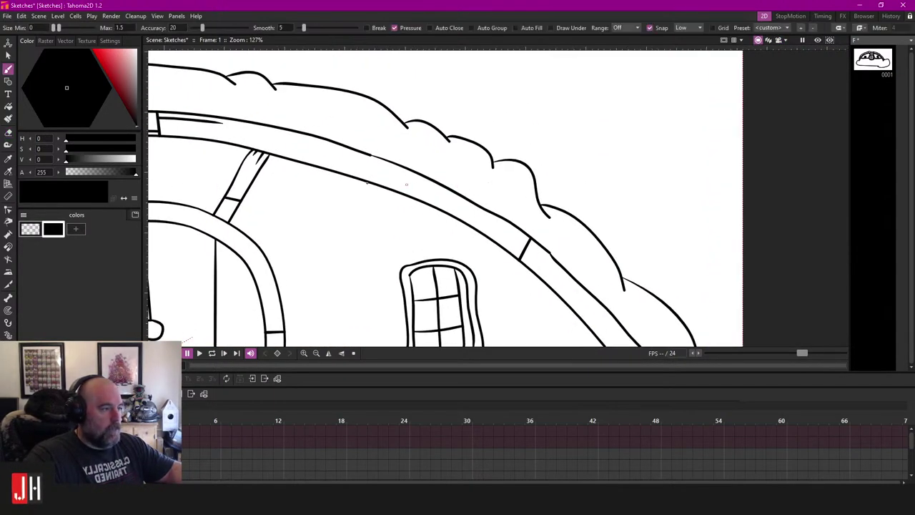
pyautogui.scroll(3, 266, 136)
pyautogui.scroll(-4, 356, 164)
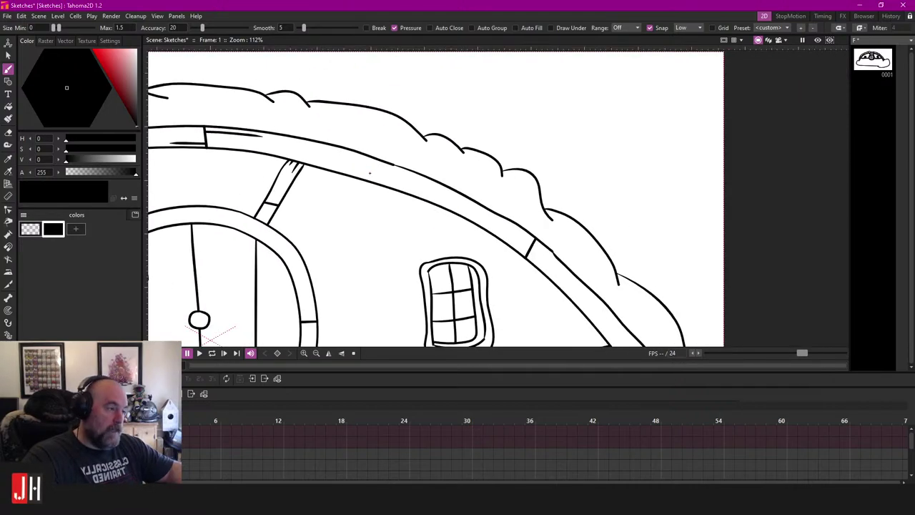
pyautogui.scroll(-3, 369, 173)
pyautogui.scroll(3, 516, 162)
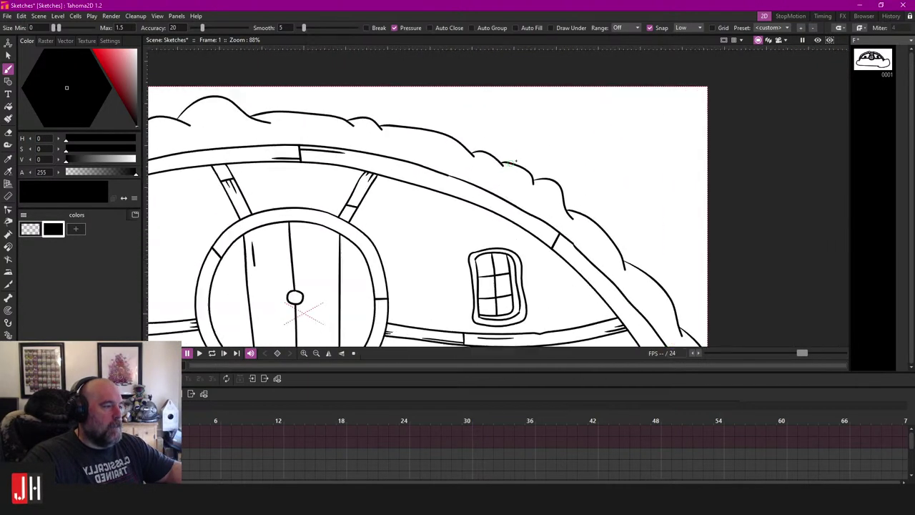
# Step: Draw a small rounded leaf bump rising from the scalloped outline on the roof's right slope
pyautogui.scroll(8, 516, 162)
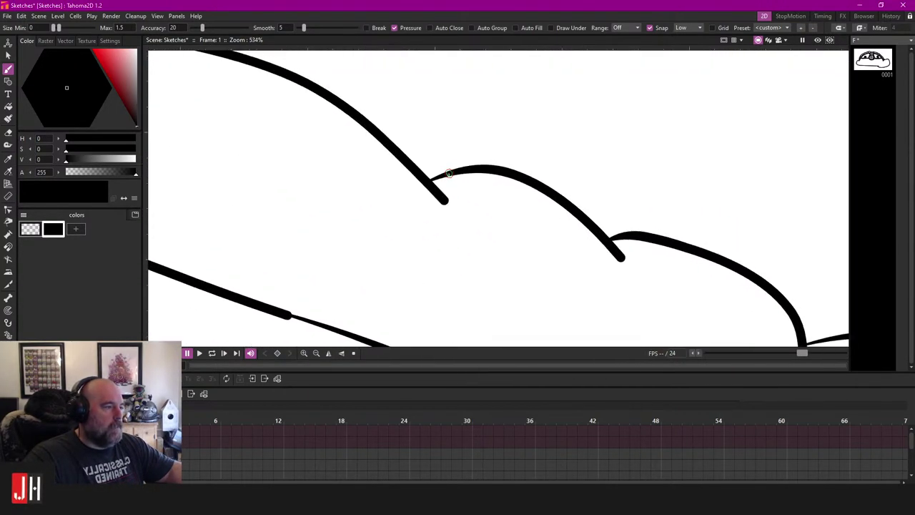
pyautogui.moveTo(301, 97); pyautogui.dragTo(447, 197)
pyautogui.scroll(1, 366, 172)
pyautogui.scroll(-5, 386, 188)
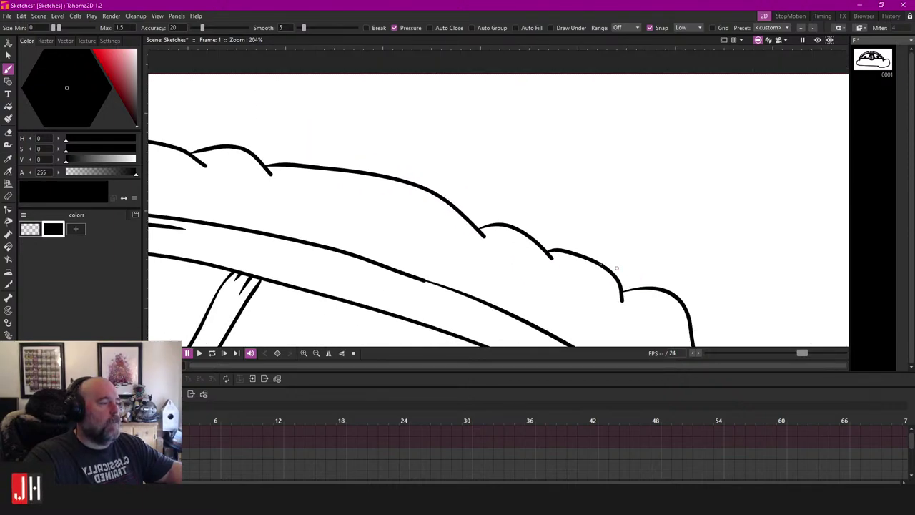
pyautogui.scroll(3, 476, 241)
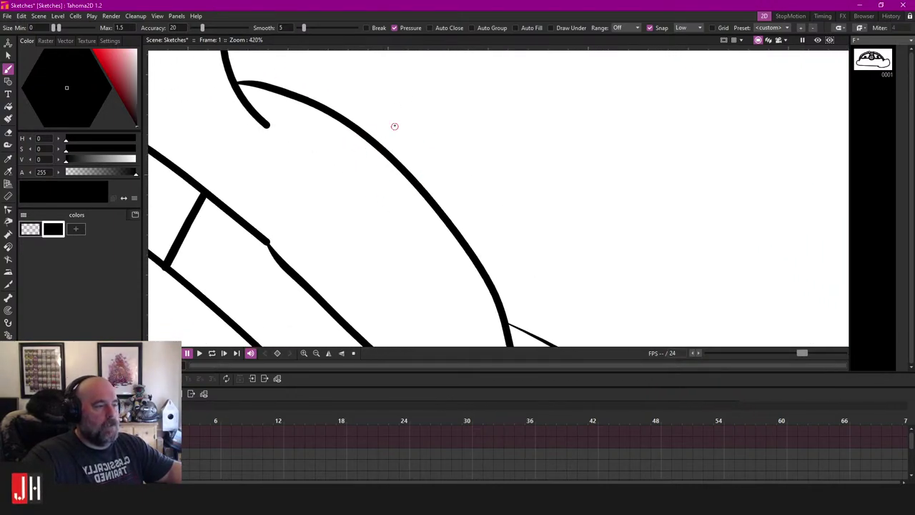
pyautogui.moveTo(394, 126); pyautogui.dragTo(434, 187)
pyautogui.moveTo(386, 210)
pyautogui.mouseDown()
pyautogui.moveTo(392, 186)
pyautogui.moveTo(443, 193)
pyautogui.moveTo(457, 223)
pyautogui.moveTo(444, 168)
pyautogui.moveTo(486, 93)
pyautogui.moveTo(503, 225)
pyautogui.moveTo(557, 246)
pyautogui.moveTo(513, 233)
pyautogui.mouseUp()
pyautogui.hotkey('ctrl', 'z')
# Step: Add a tall narrow leaf and a smaller lobe beside the small bump, redrawing the strokes until the cluster's shape fits
pyautogui.moveTo(438, 192); pyautogui.dragTo(504, 231)
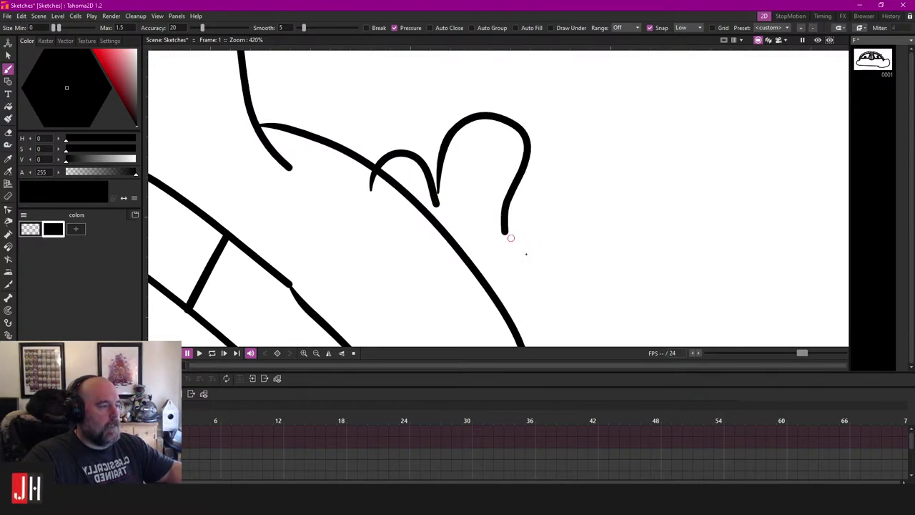
pyautogui.hotkey('ctrl', 'z')
pyautogui.moveTo(429, 164); pyautogui.dragTo(484, 226)
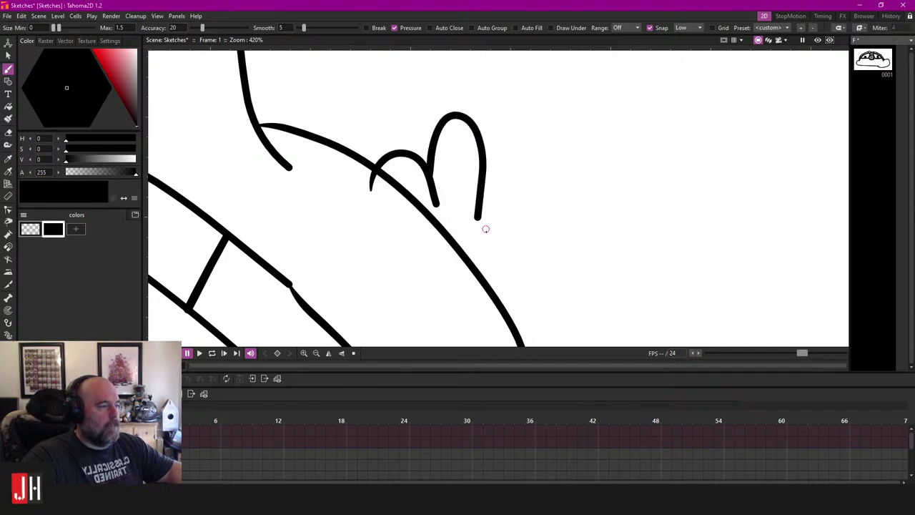
pyautogui.hotkey('ctrl', 'z')
pyautogui.moveTo(433, 180)
pyautogui.mouseDown()
pyautogui.moveTo(472, 218)
pyautogui.moveTo(528, 239)
pyautogui.moveTo(466, 310)
pyautogui.mouseUp()
pyautogui.hotkey('ctrl', 'z')
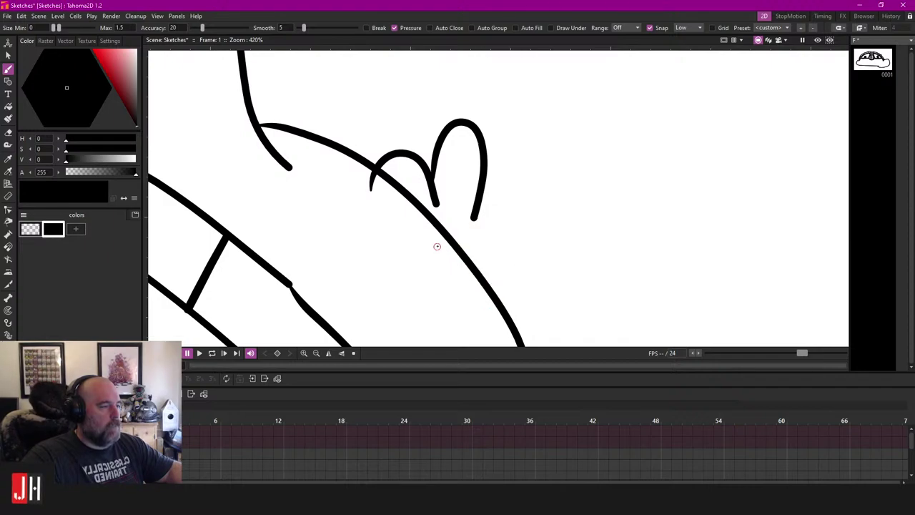
pyautogui.hotkey('ctrl', 'z')
pyautogui.moveTo(431, 188)
pyautogui.mouseDown()
pyautogui.moveTo(468, 209)
pyautogui.moveTo(464, 298)
pyautogui.mouseUp()
# Step: Erase the segment of scalloped outline that runs through the new leaf cluster on the right slope
pyautogui.press('a')
pyautogui.click(478, 252)
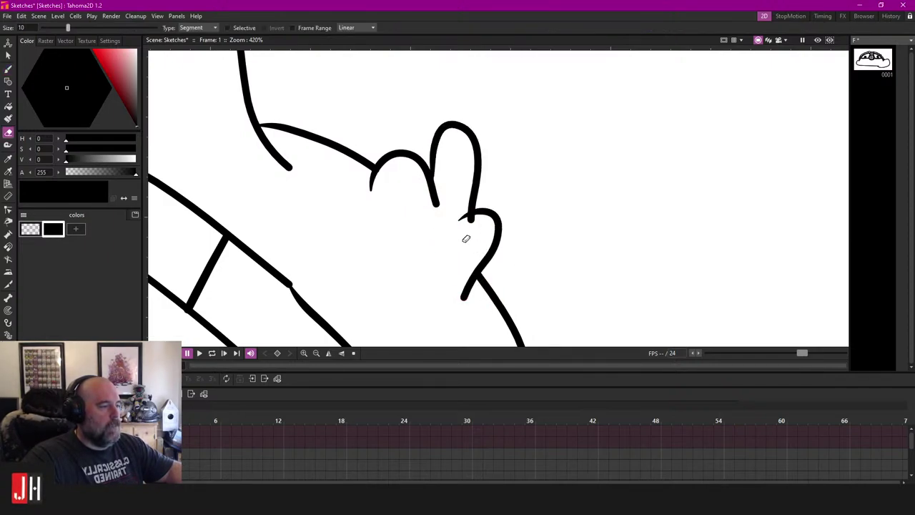
pyautogui.scroll(-12, 463, 205)
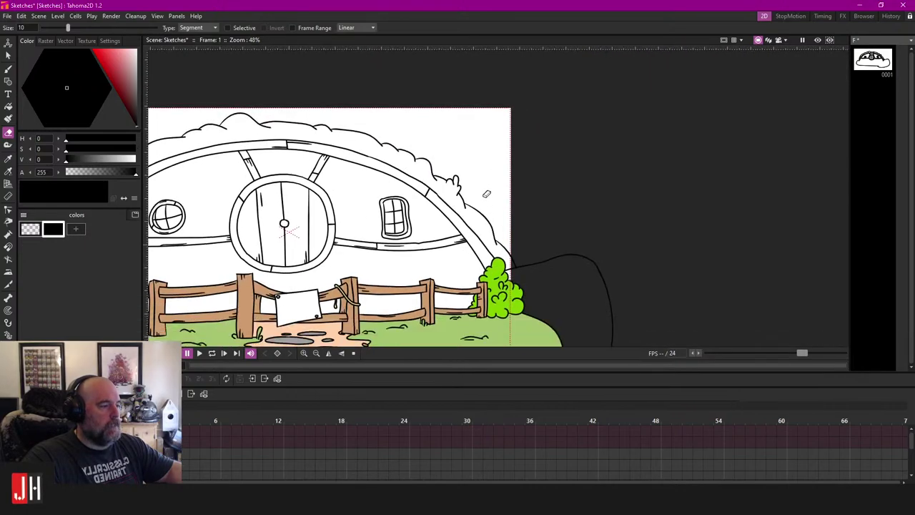
pyautogui.scroll(5, 461, 204)
# Step: Draw a long hanging drip with rounded lobes on both sides over the roof border, right of the right door beam
pyautogui.press('b')
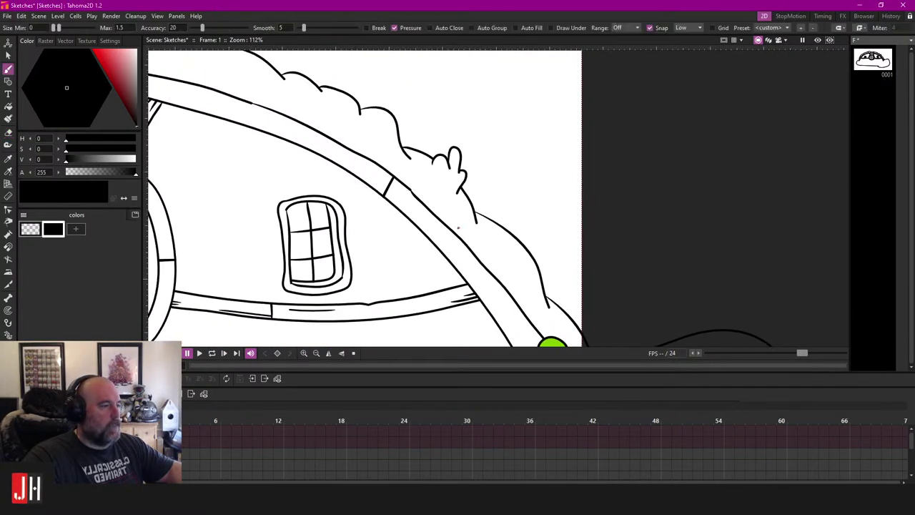
pyautogui.scroll(1, 405, 198)
pyautogui.scroll(4, 406, 198)
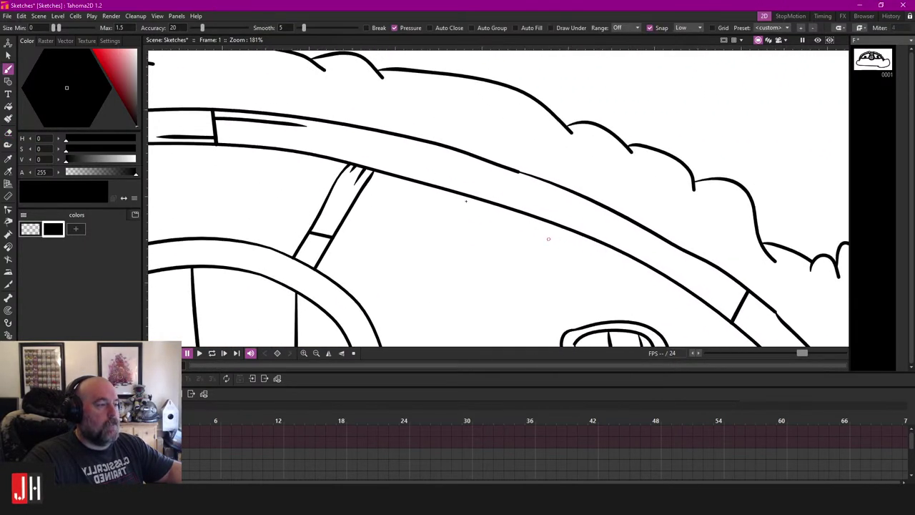
pyautogui.scroll(1, 440, 170)
pyautogui.moveTo(442, 163)
pyautogui.mouseDown()
pyautogui.moveTo(453, 153)
pyautogui.moveTo(437, 286)
pyautogui.moveTo(467, 231)
pyautogui.moveTo(474, 174)
pyautogui.moveTo(517, 156)
pyautogui.moveTo(505, 143)
pyautogui.mouseUp()
pyautogui.hotkey('ctrl', 'z')
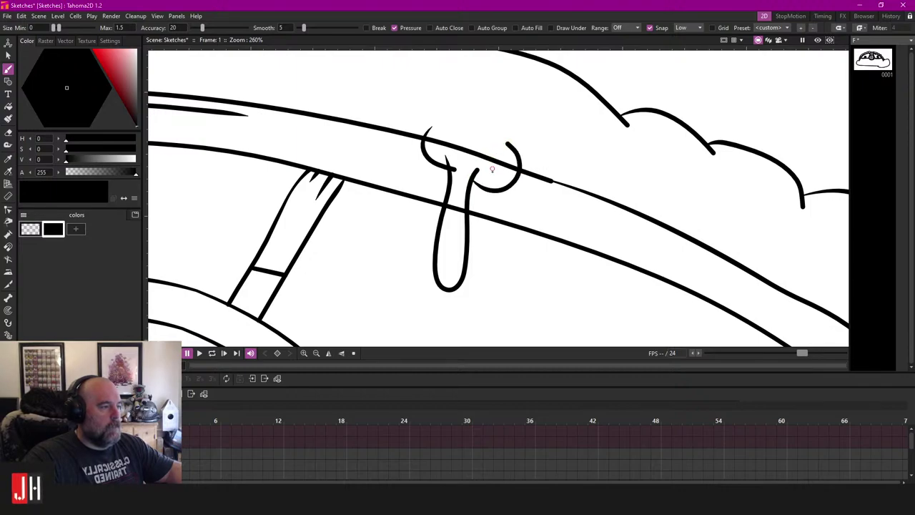
pyautogui.hotkey('ctrl', 'z')
pyautogui.moveTo(475, 171)
pyautogui.mouseDown()
pyautogui.moveTo(515, 191)
pyautogui.moveTo(561, 147)
pyautogui.mouseUp()
# Step: Erase the roof border line segments inside the hanging drip and the stray stroke tip at its upper end
pyautogui.press('e')
pyautogui.click(491, 158)
pyautogui.scroll(-10, 506, 197)
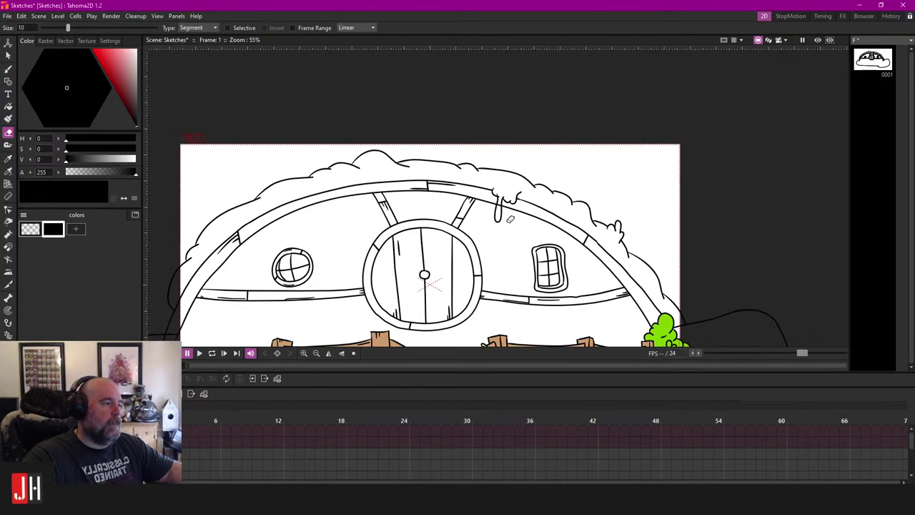
pyautogui.scroll(7, 509, 219)
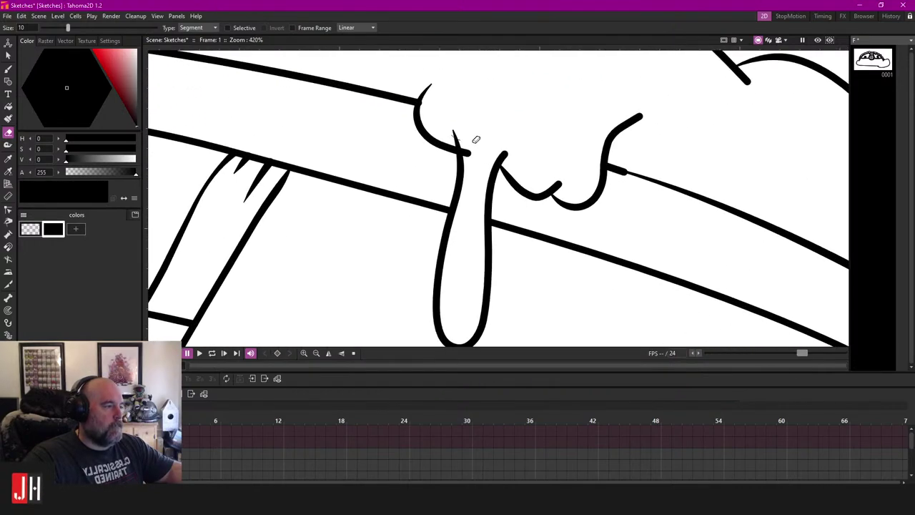
pyautogui.click(457, 139)
pyautogui.scroll(-9, 457, 143)
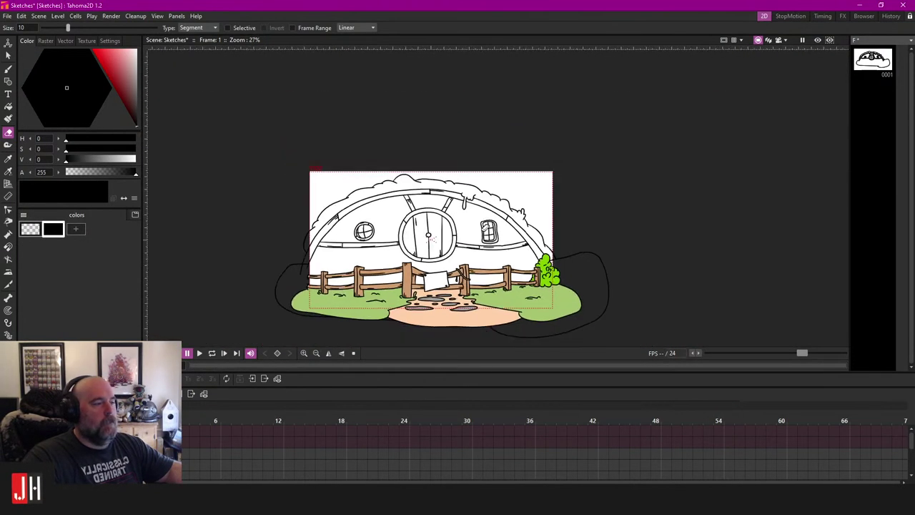
pyautogui.scroll(3, 489, 226)
pyautogui.moveTo(482, 222); pyautogui.dragTo(530, 225)
pyautogui.scroll(2, 505, 160)
pyautogui.scroll(-5, 504, 176)
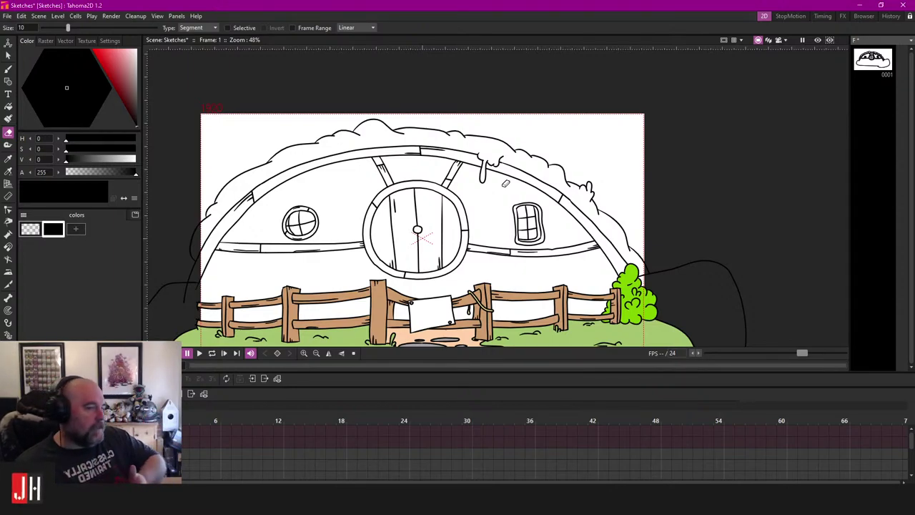
pyautogui.moveTo(527, 184); pyautogui.dragTo(505, 186)
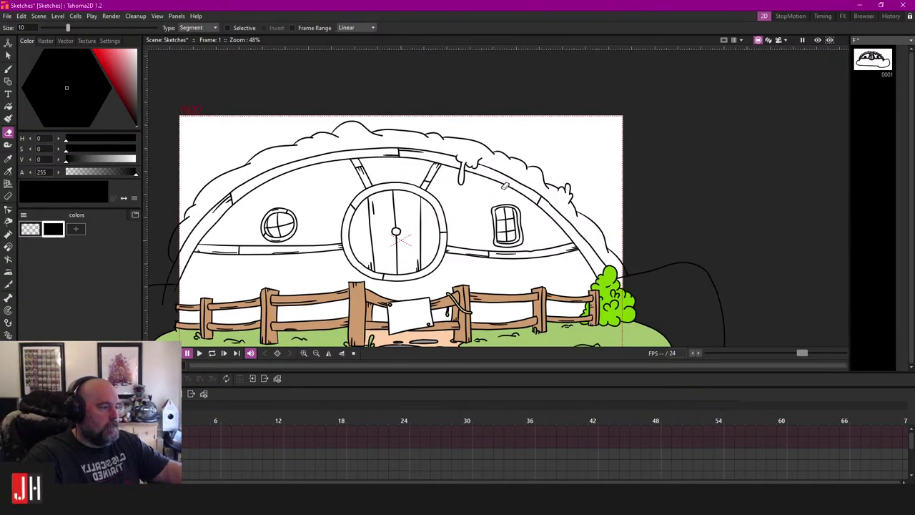
# Step: Draw a small two-lobed leaf tuft on the scalloped outline of the roof's left slope, redrawing the second lobe
pyautogui.scroll(3, 505, 185)
pyautogui.press('b')
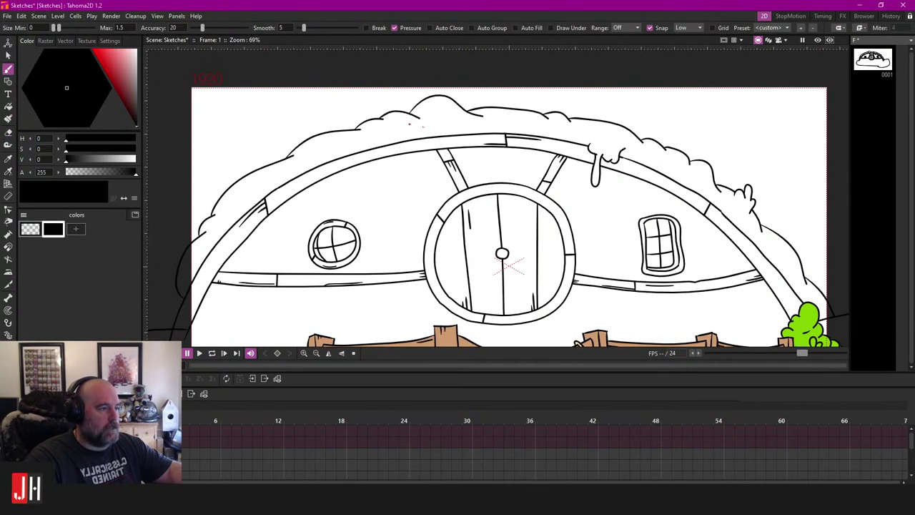
pyautogui.scroll(8, 410, 123)
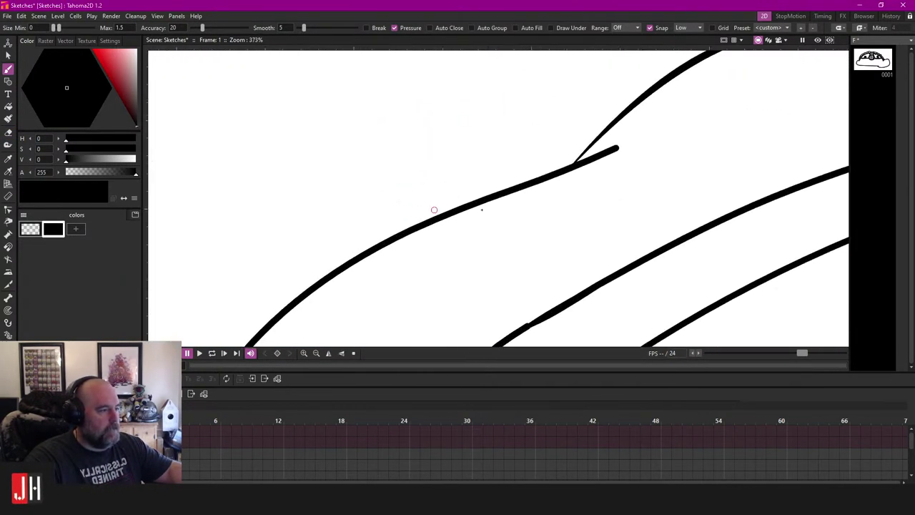
pyautogui.moveTo(501, 193)
pyautogui.mouseDown()
pyautogui.moveTo(478, 183)
pyautogui.moveTo(420, 213)
pyautogui.mouseUp()
pyautogui.moveTo(424, 206); pyautogui.dragTo(503, 179)
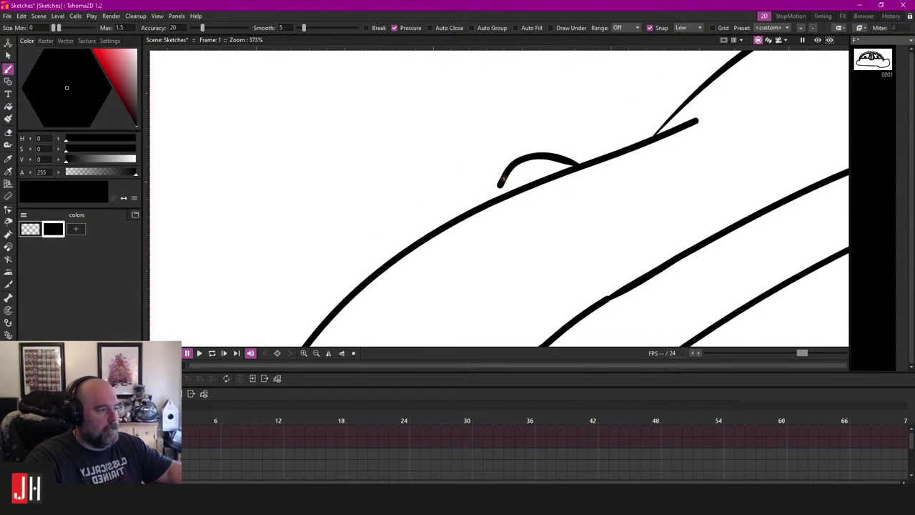
pyautogui.moveTo(445, 216)
pyautogui.mouseDown()
pyautogui.moveTo(500, 183)
pyautogui.moveTo(477, 208)
pyautogui.mouseUp()
pyautogui.hotkey('ctrl', 'z')
pyautogui.hotkey('ctrl', 'z')
pyautogui.moveTo(501, 179)
pyautogui.mouseDown()
pyautogui.moveTo(447, 172)
pyautogui.moveTo(447, 193)
pyautogui.moveTo(478, 209)
pyautogui.mouseUp()
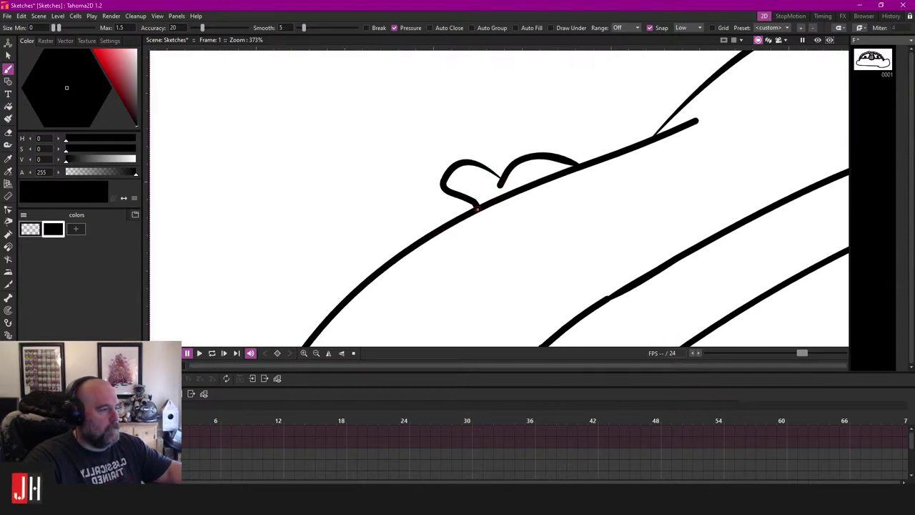
pyautogui.scroll(-8, 477, 208)
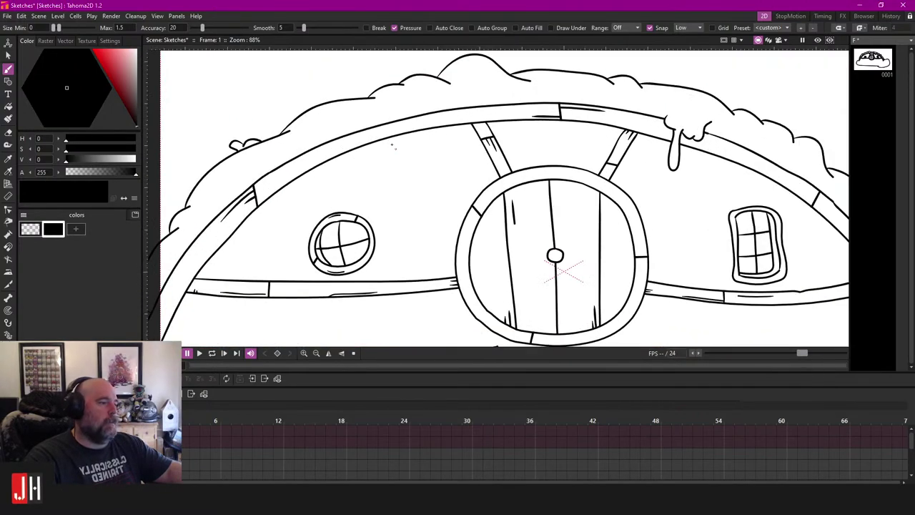
pyautogui.scroll(5, 392, 146)
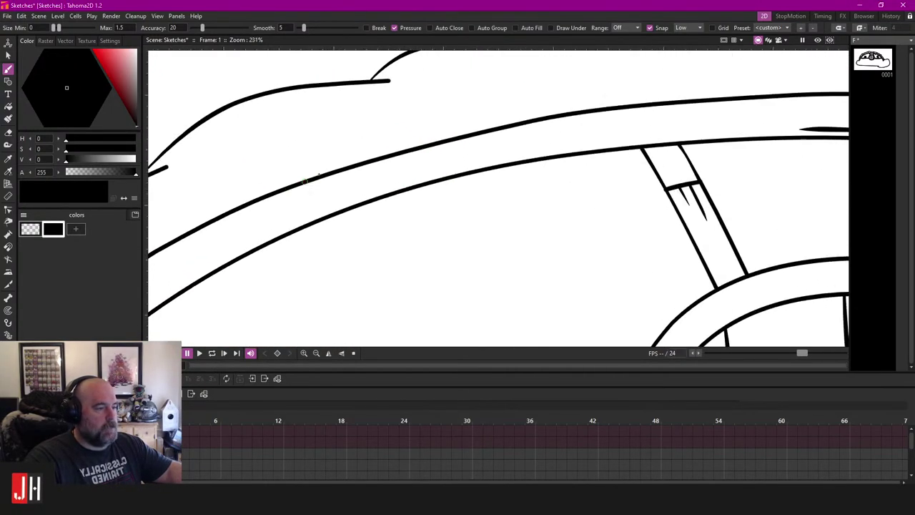
pyautogui.moveTo(335, 157); pyautogui.dragTo(371, 175)
pyautogui.scroll(2, 383, 174)
pyautogui.hotkey('ctrl', 'z')
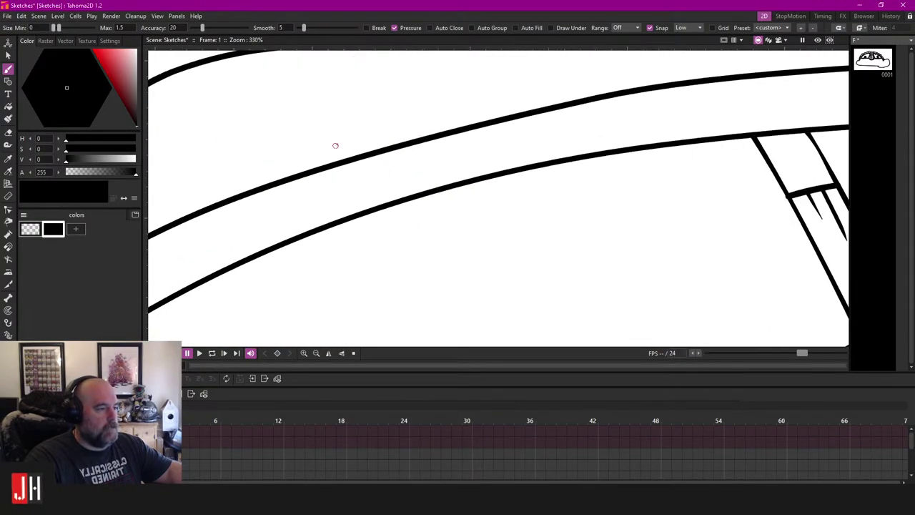
pyautogui.moveTo(339, 145); pyautogui.dragTo(419, 168)
pyautogui.hotkey('ctrl', 'z')
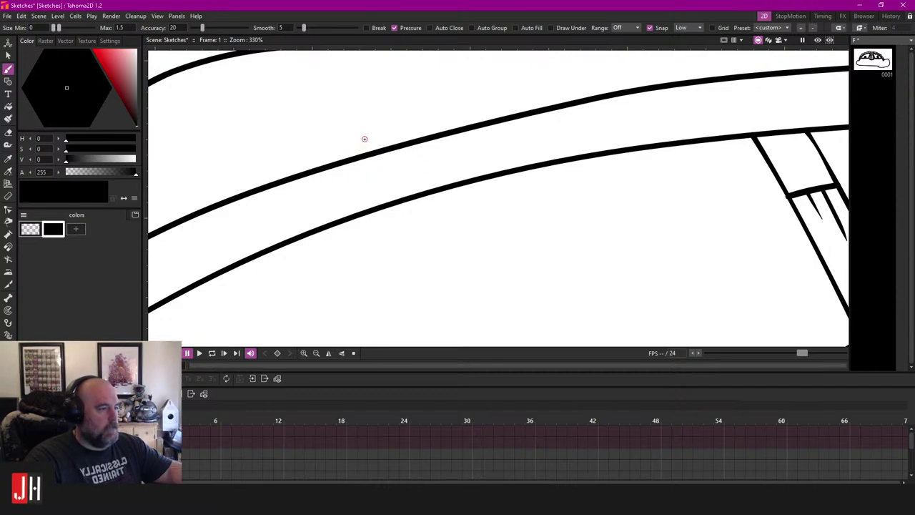
pyautogui.moveTo(358, 141); pyautogui.dragTo(429, 163)
pyautogui.hotkey('ctrl', 'z')
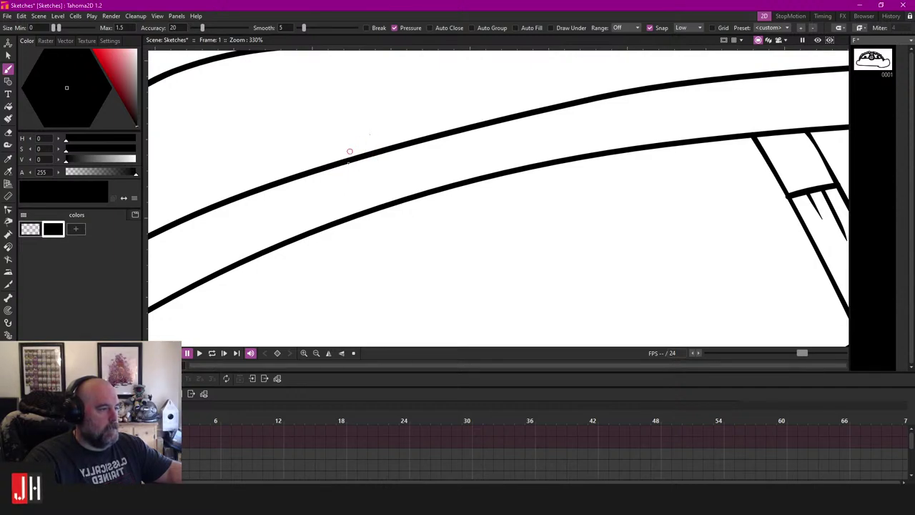
pyautogui.moveTo(370, 135); pyautogui.dragTo(429, 155)
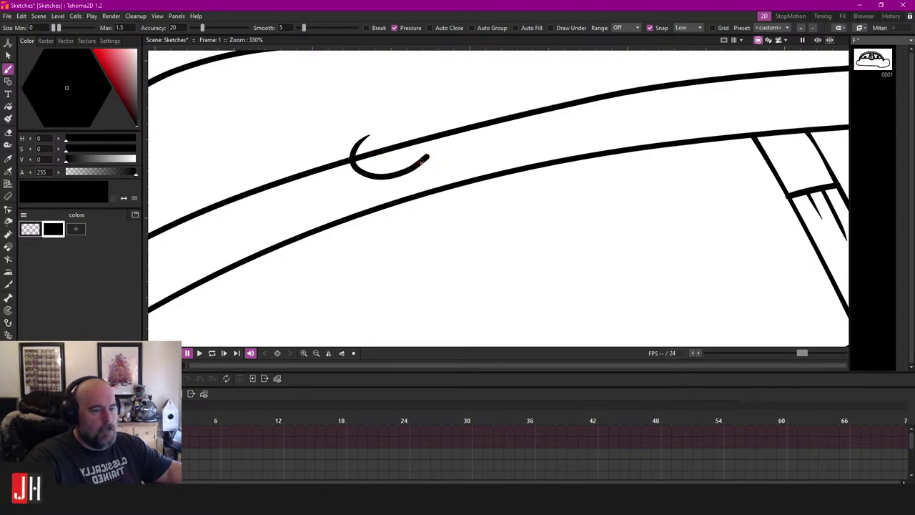
pyautogui.hotkey('ctrl', 'z')
# Step: Save the scene with the new roof foliage details
pyautogui.scroll(-5, 415, 171)
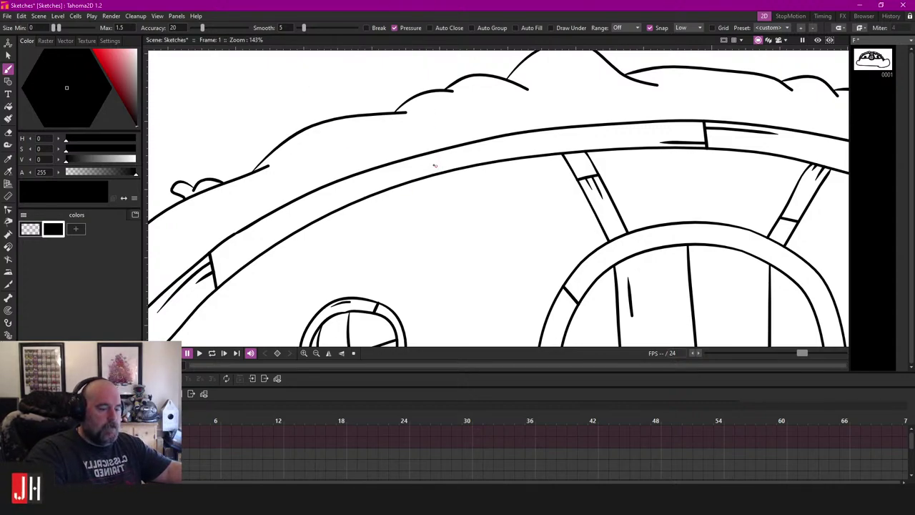
pyautogui.hotkey('ctrl', 's')
pyautogui.scroll(-4, 433, 164)
pyautogui.scroll(6, 390, 153)
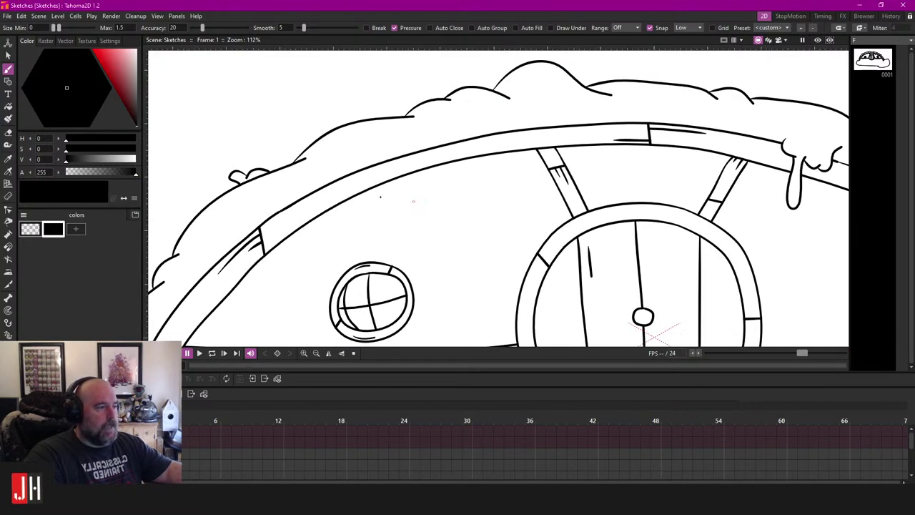
pyautogui.scroll(2, 390, 153)
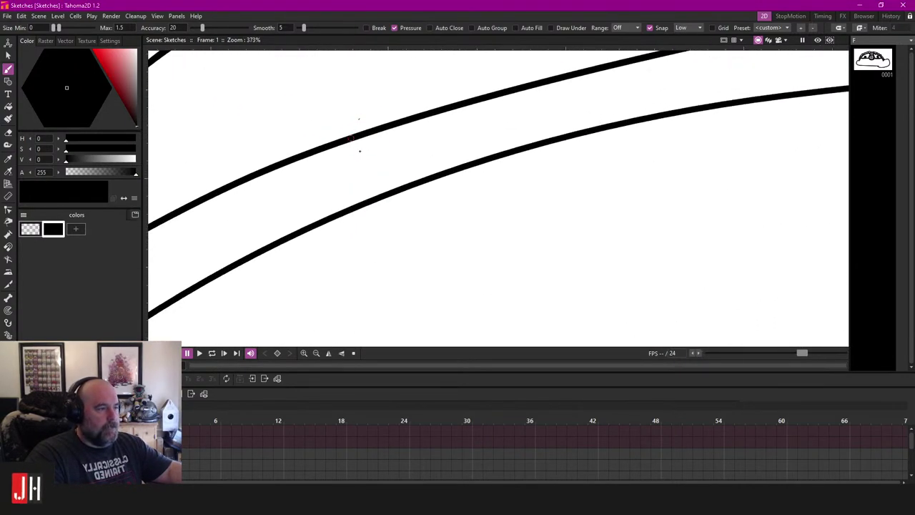
pyautogui.moveTo(359, 119); pyautogui.dragTo(417, 135)
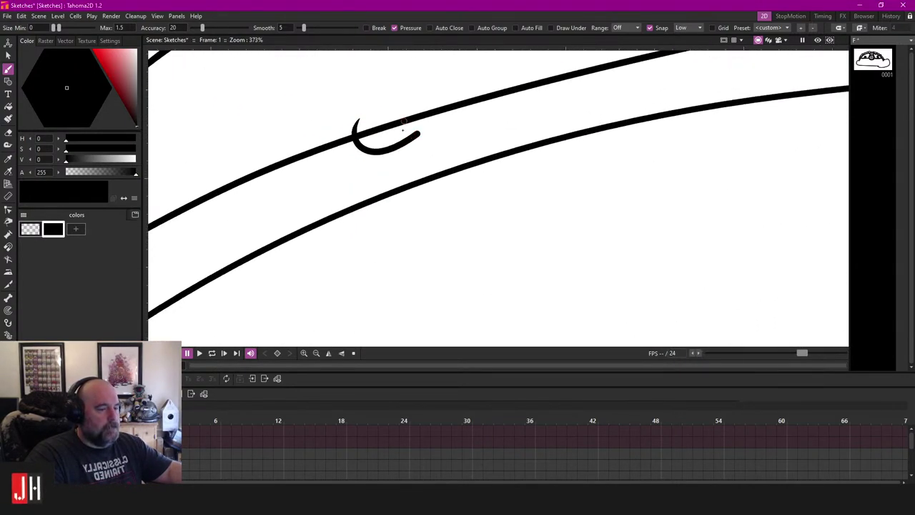
pyautogui.hotkey('ctrl', 'z')
pyautogui.moveTo(367, 117); pyautogui.dragTo(437, 143)
pyautogui.hotkey('ctrl', 'z')
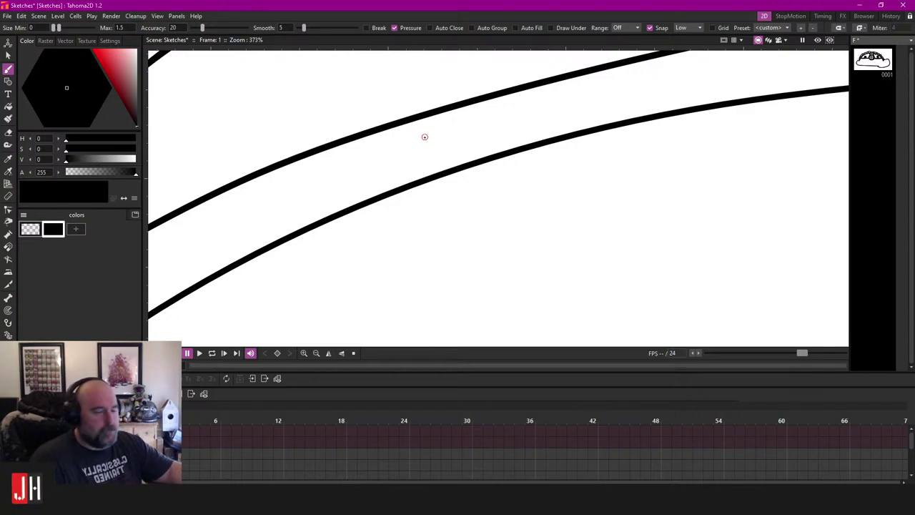
# Step: Draw a scalloped roof overhang with two hanging drips across the curved beam above the round window
pyautogui.scroll(-6, 429, 140)
pyautogui.scroll(6, 444, 148)
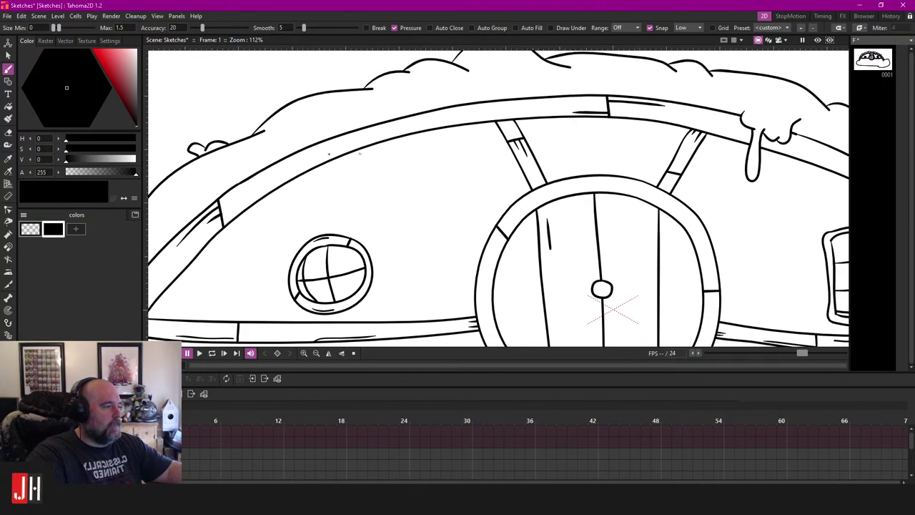
pyautogui.scroll(2, 283, 127)
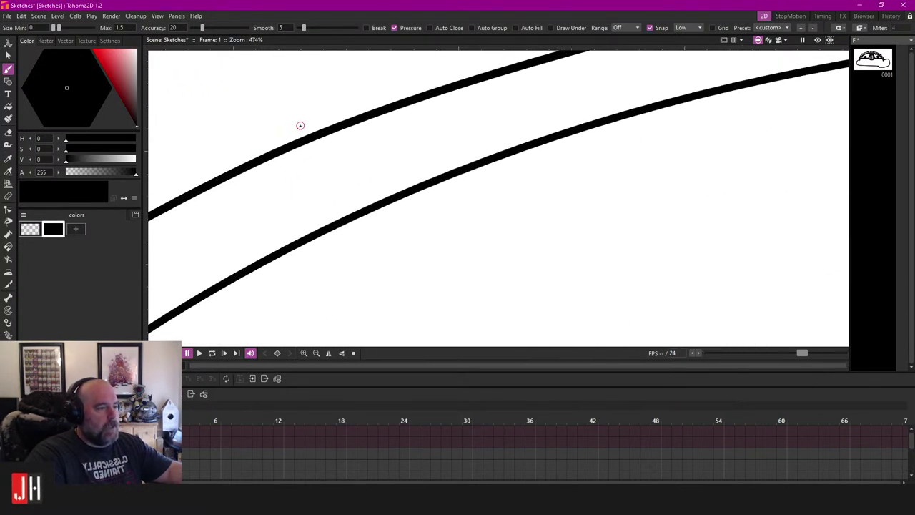
pyautogui.moveTo(299, 127)
pyautogui.mouseDown()
pyautogui.moveTo(336, 159)
pyautogui.moveTo(368, 144)
pyautogui.moveTo(349, 155)
pyautogui.moveTo(349, 274)
pyautogui.moveTo(400, 255)
pyautogui.moveTo(399, 222)
pyautogui.mouseUp()
pyautogui.moveTo(392, 168)
pyautogui.mouseDown()
pyautogui.moveTo(404, 121)
pyautogui.moveTo(396, 133)
pyautogui.moveTo(526, 80)
pyautogui.mouseUp()
pyautogui.moveTo(535, 95)
pyautogui.mouseDown()
pyautogui.moveTo(507, 113)
pyautogui.moveTo(526, 129)
pyautogui.moveTo(529, 214)
pyautogui.mouseUp()
pyautogui.moveTo(527, 141)
pyautogui.mouseDown()
pyautogui.moveTo(566, 114)
pyautogui.moveTo(519, 54)
pyautogui.mouseUp()
pyautogui.hotkey('ctrl', 'z')
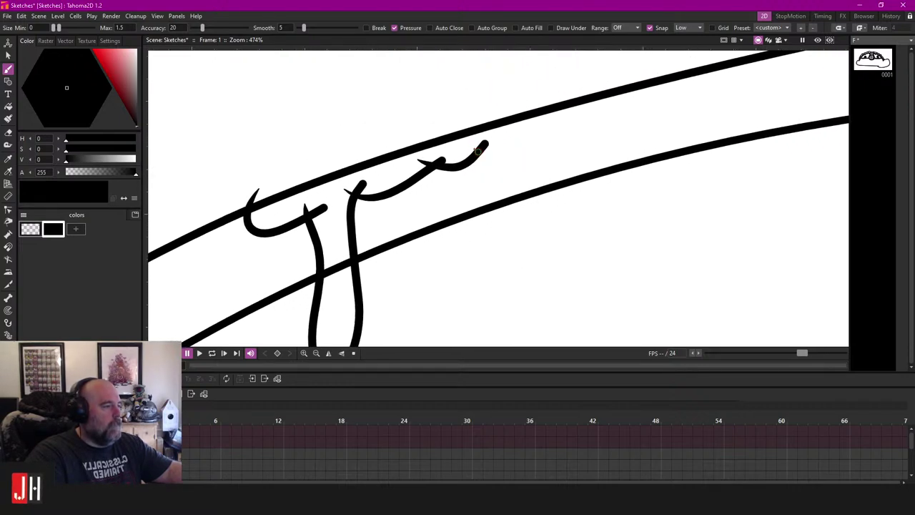
pyautogui.moveTo(483, 152)
pyautogui.mouseDown()
pyautogui.moveTo(496, 218)
pyautogui.moveTo(524, 262)
pyautogui.moveTo(536, 210)
pyautogui.moveTo(518, 145)
pyautogui.moveTo(539, 91)
pyautogui.mouseUp()
# Step: Erase the upper beam line above the new overhang and the stroke ends that overshoot its joins
pyautogui.press('a')
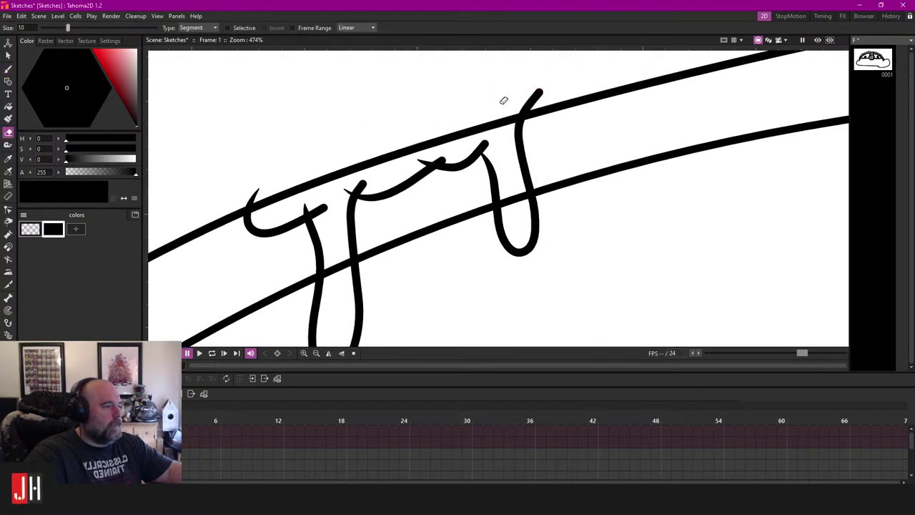
pyautogui.click(506, 132)
pyautogui.scroll(2, 371, 185)
pyautogui.moveTo(330, 176); pyautogui.dragTo(347, 177)
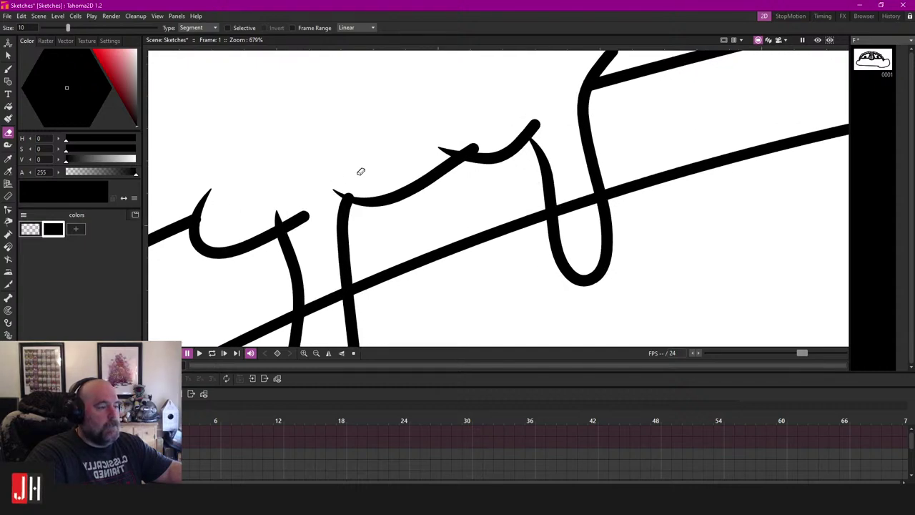
pyautogui.moveTo(272, 218); pyautogui.dragTo(344, 149)
pyautogui.click(325, 181)
pyautogui.hotkey('ctrl', 'z')
pyautogui.scroll(1, 385, 139)
pyautogui.moveTo(510, 120); pyautogui.dragTo(457, 139)
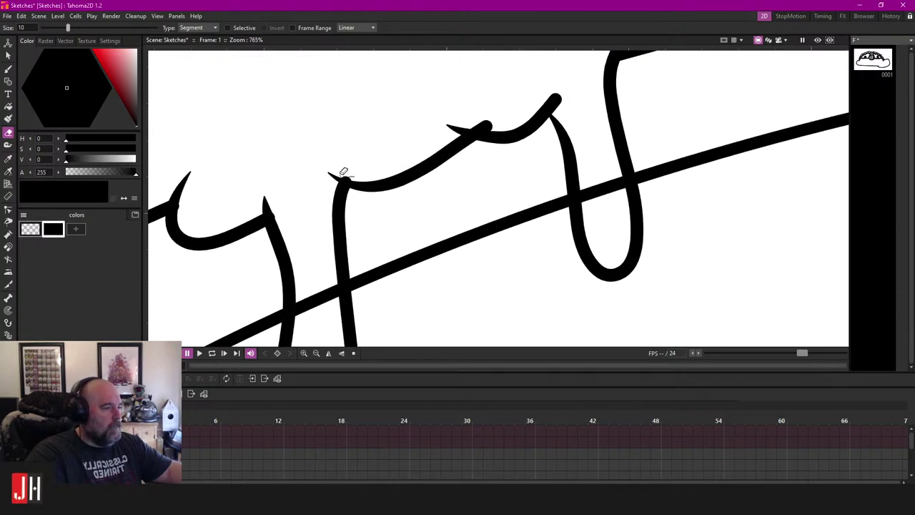
# Step: Erase the lower beam line segments that cross the inside of the two new drips
pyautogui.scroll(-17, 476, 133)
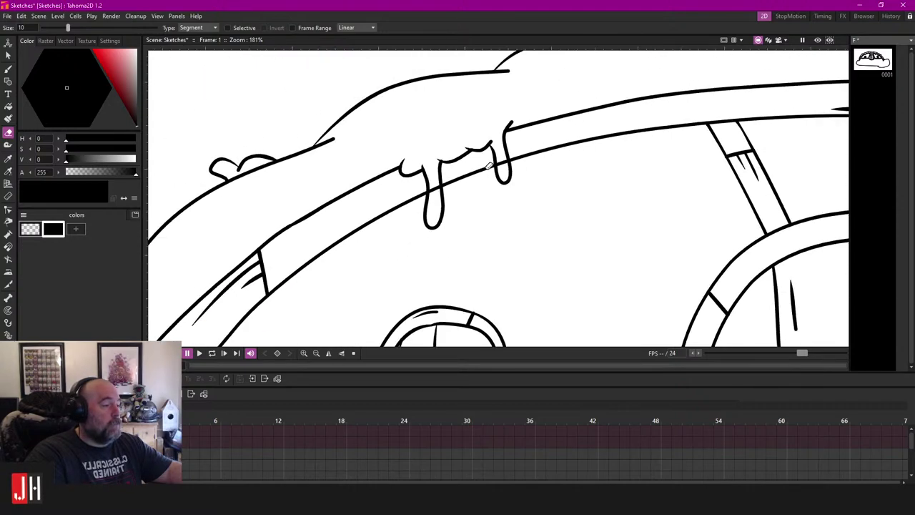
pyautogui.scroll(10, 493, 179)
pyautogui.moveTo(441, 179); pyautogui.dragTo(435, 132)
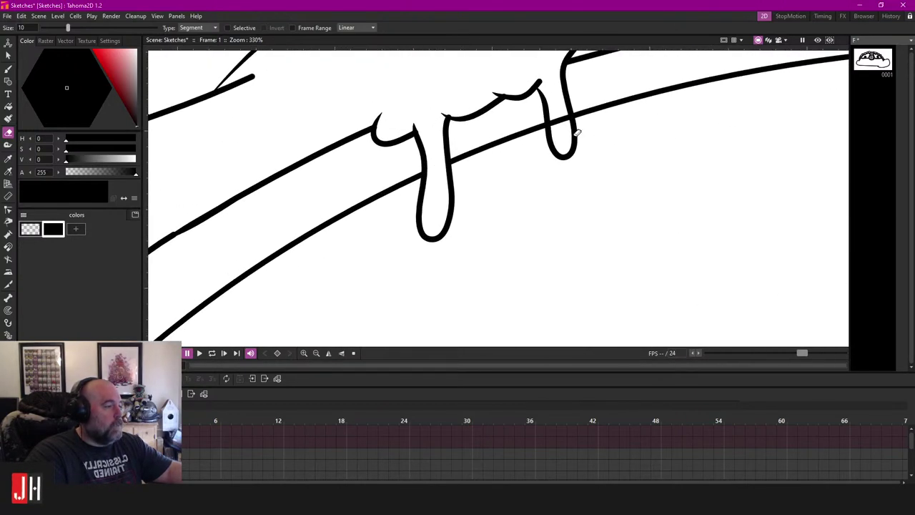
pyautogui.scroll(-3, 541, 191)
pyautogui.scroll(-4, 526, 212)
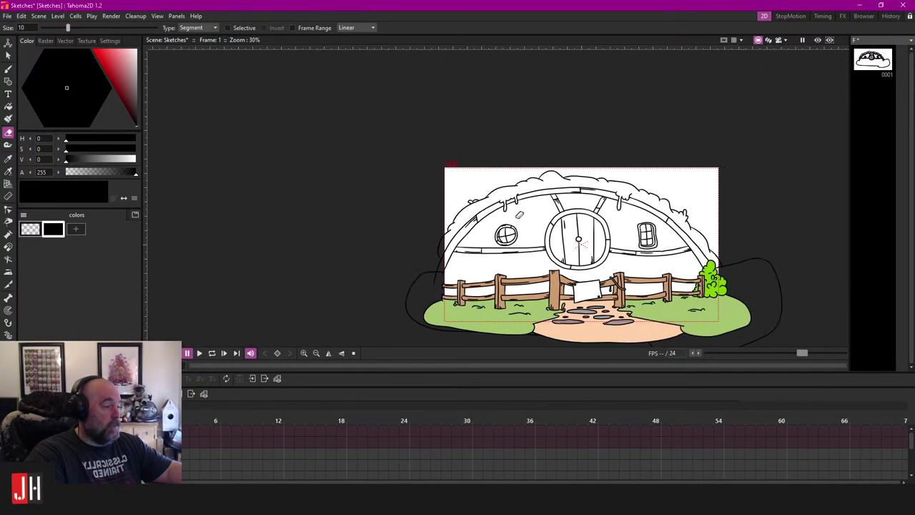
pyautogui.scroll(3, 525, 214)
pyautogui.moveTo(532, 214); pyautogui.dragTo(494, 217)
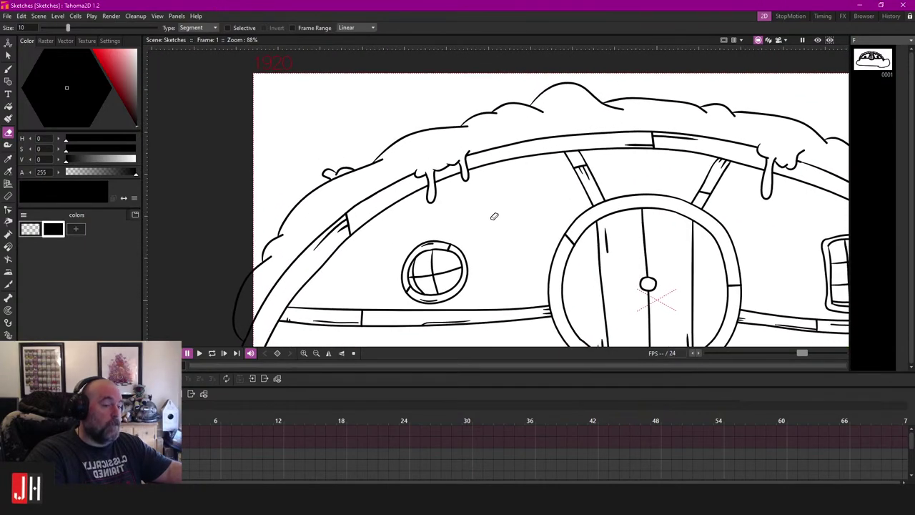
# Step: Examine the whole house front, from the roof overhang and windows to the fence and path
pyautogui.scroll(-1, 521, 209)
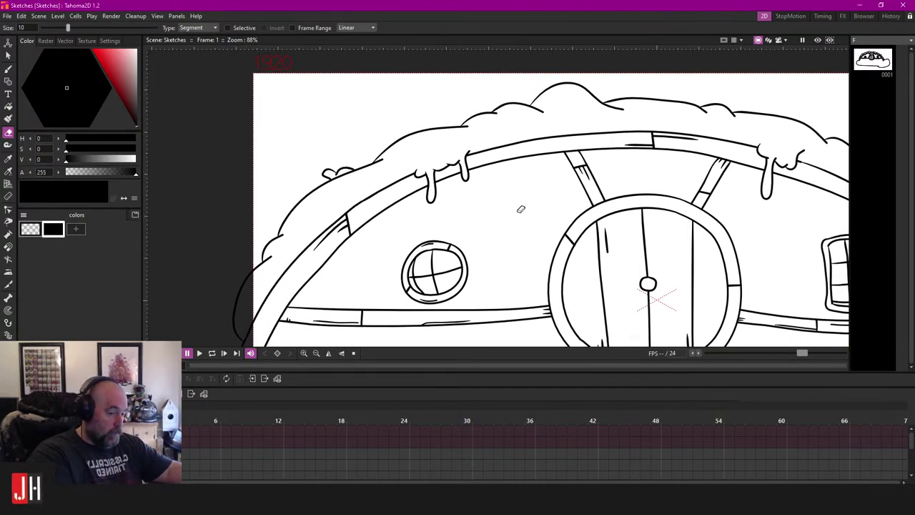
pyautogui.scroll(1, 520, 209)
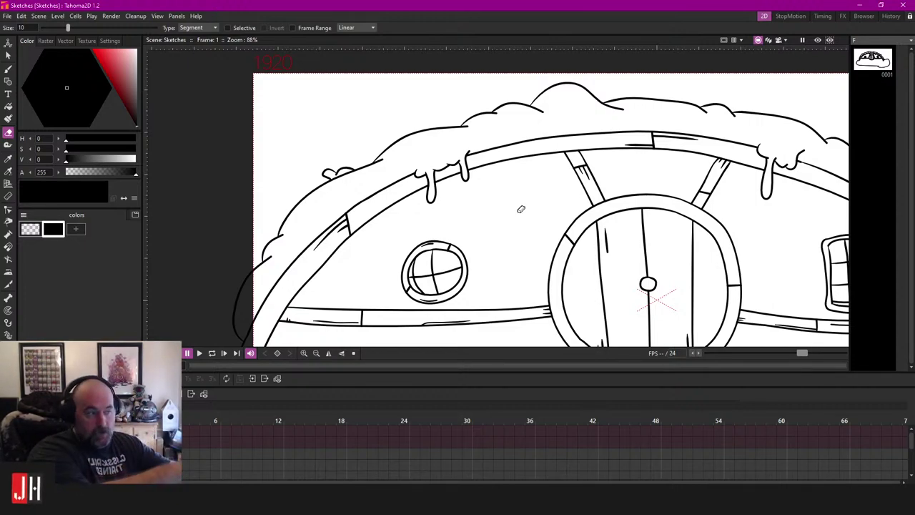
pyautogui.scroll(-3, 518, 205)
pyautogui.moveTo(555, 200); pyautogui.dragTo(404, 173)
pyautogui.scroll(2, 407, 181)
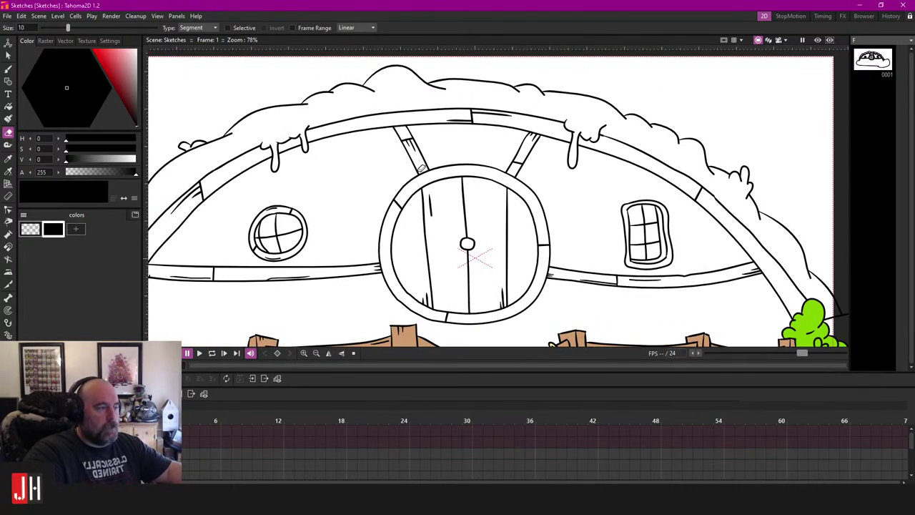
pyautogui.scroll(1, 422, 166)
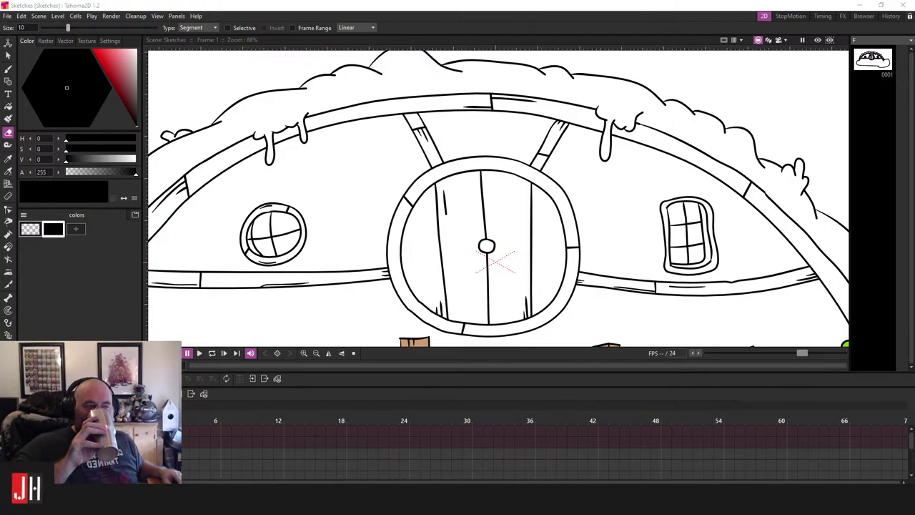
pyautogui.scroll(-4, 405, 191)
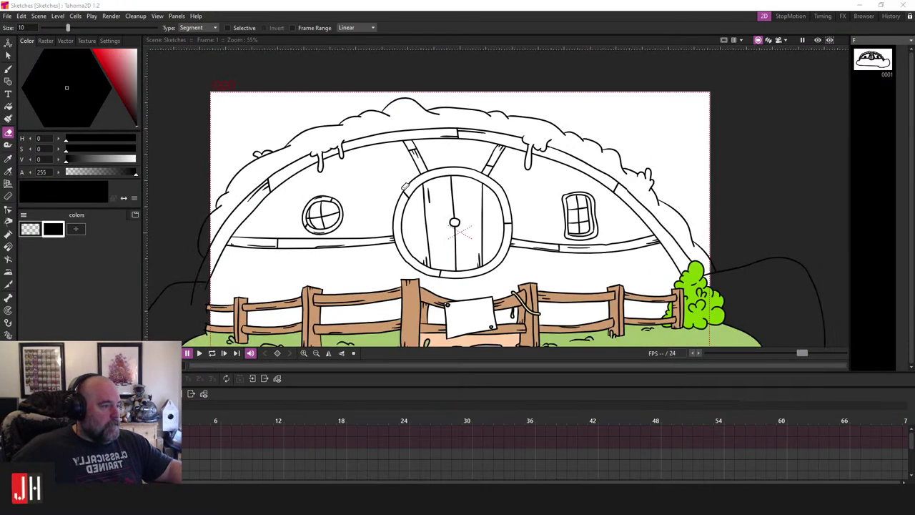
pyautogui.scroll(3, 404, 190)
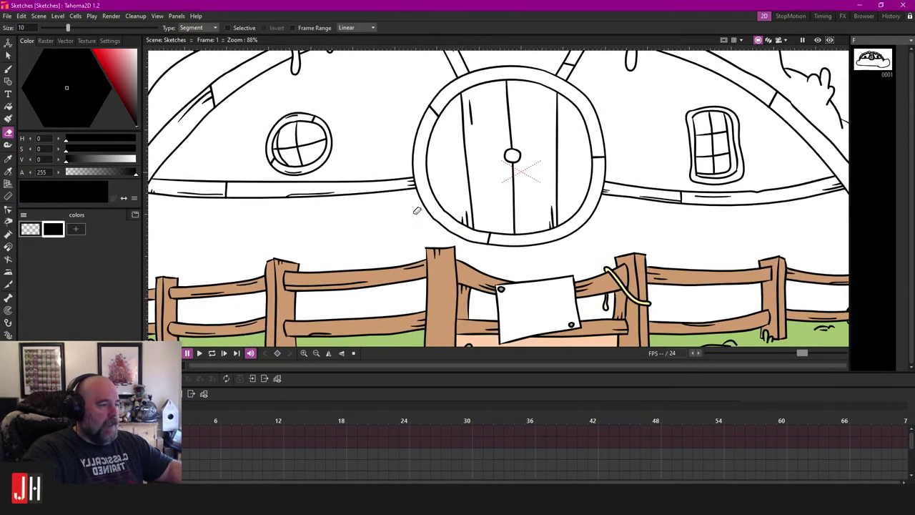
pyautogui.scroll(-2, 460, 222)
pyautogui.scroll(3, 459, 222)
pyautogui.scroll(-1, 377, 240)
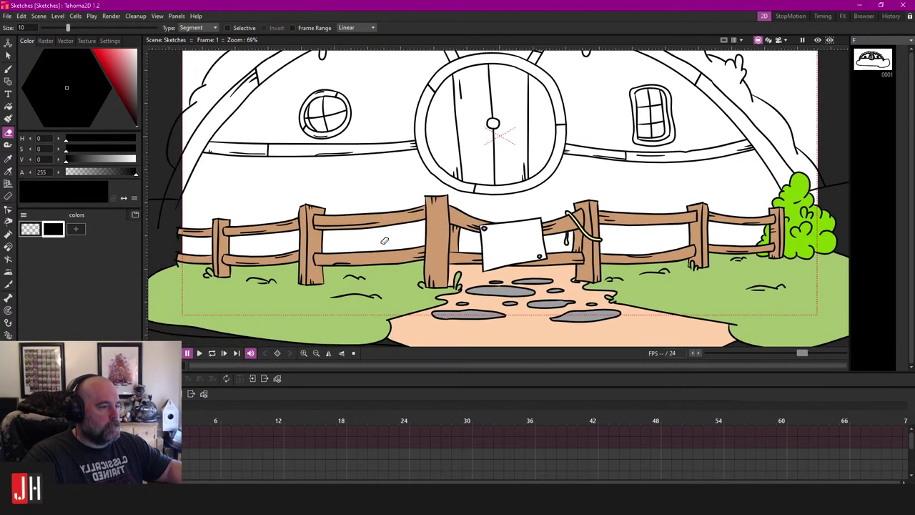
pyautogui.moveTo(377, 240); pyautogui.dragTo(421, 236)
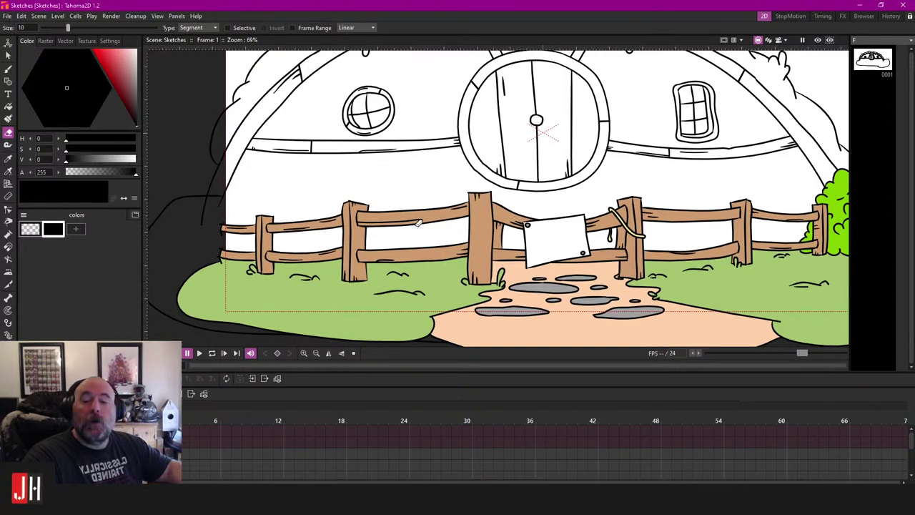
# Step: Switch to the Brush and examine the blank wall areas behind the fence on both sides of the door
pyautogui.press('b')
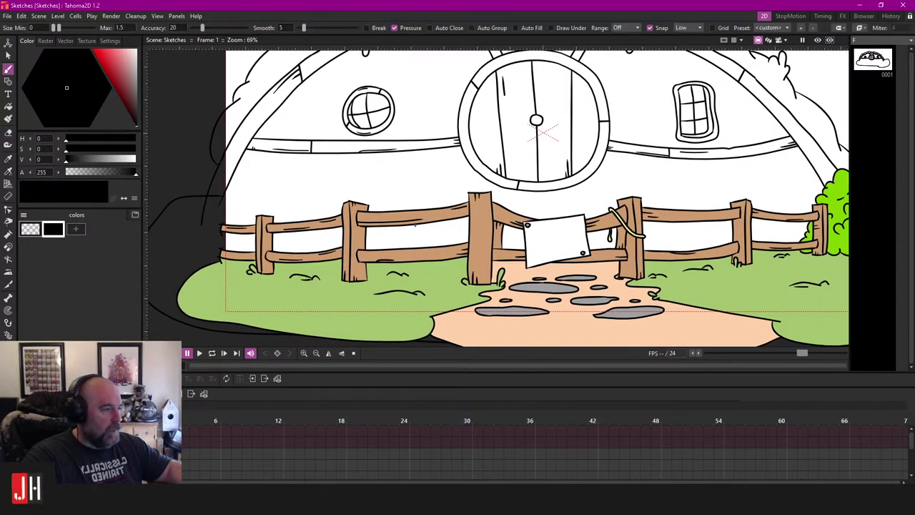
pyautogui.scroll(1, 459, 229)
pyautogui.scroll(1, 568, 118)
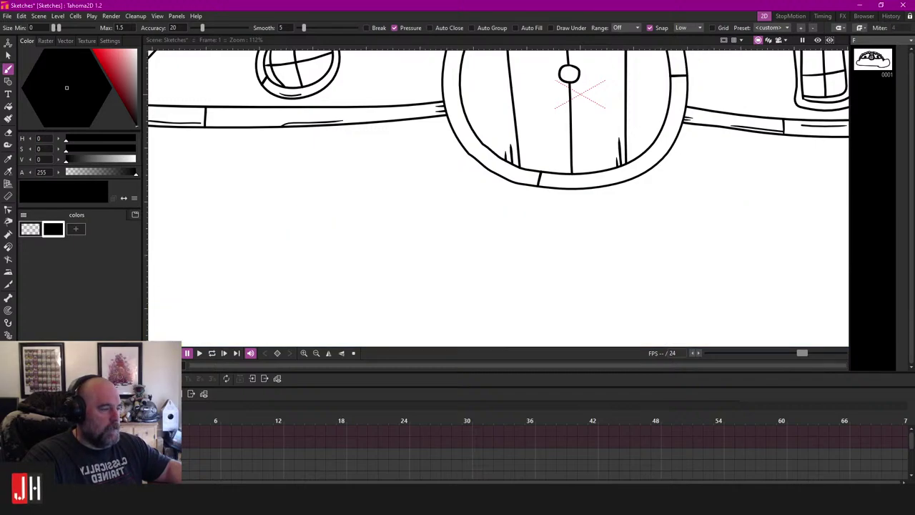
pyautogui.scroll(-8, 427, 211)
pyautogui.scroll(1, 431, 219)
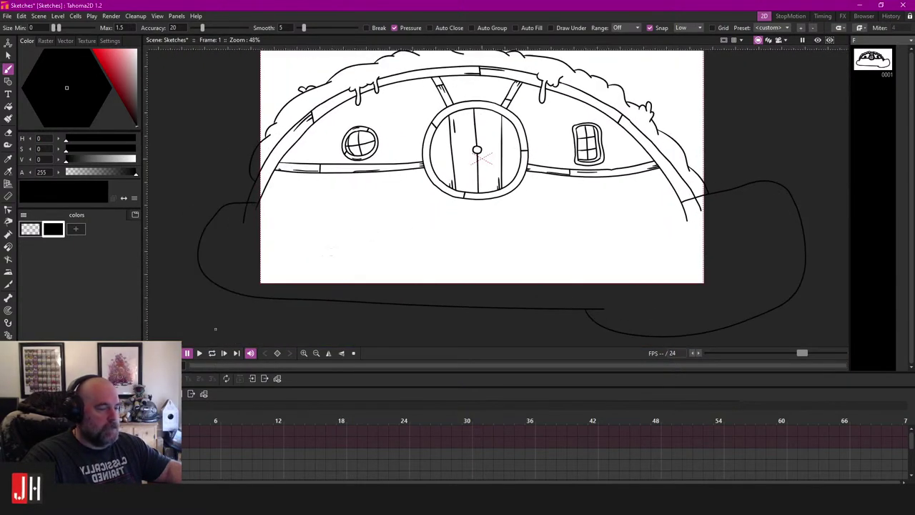
pyautogui.scroll(-4, 306, 244)
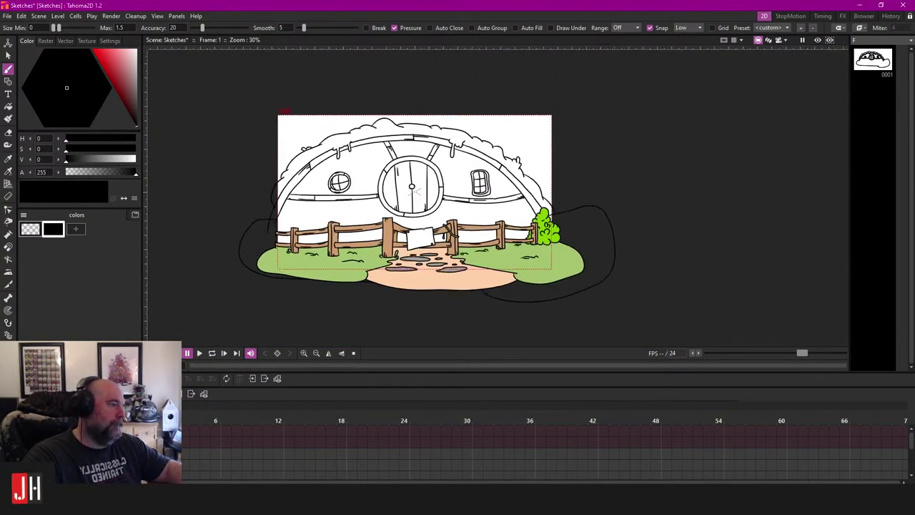
pyautogui.scroll(5, 427, 225)
pyautogui.scroll(4, 428, 225)
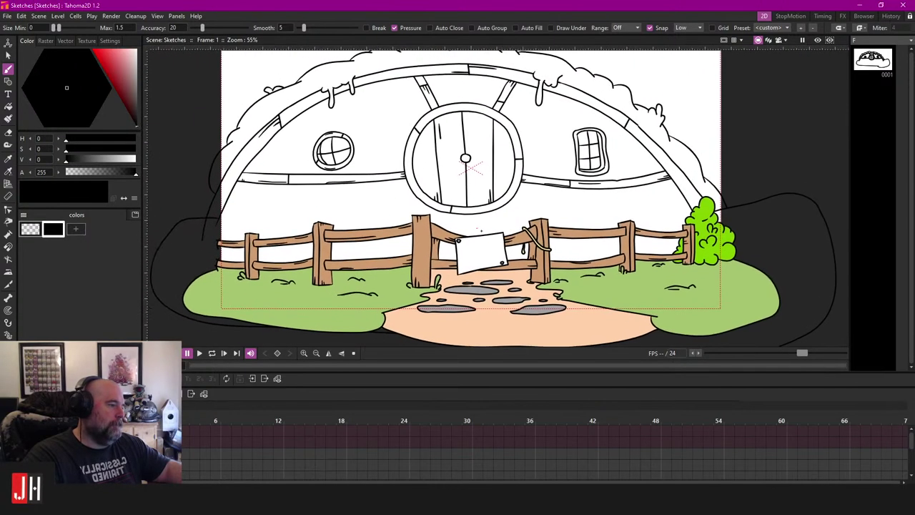
pyautogui.moveTo(507, 223); pyautogui.dragTo(279, 211)
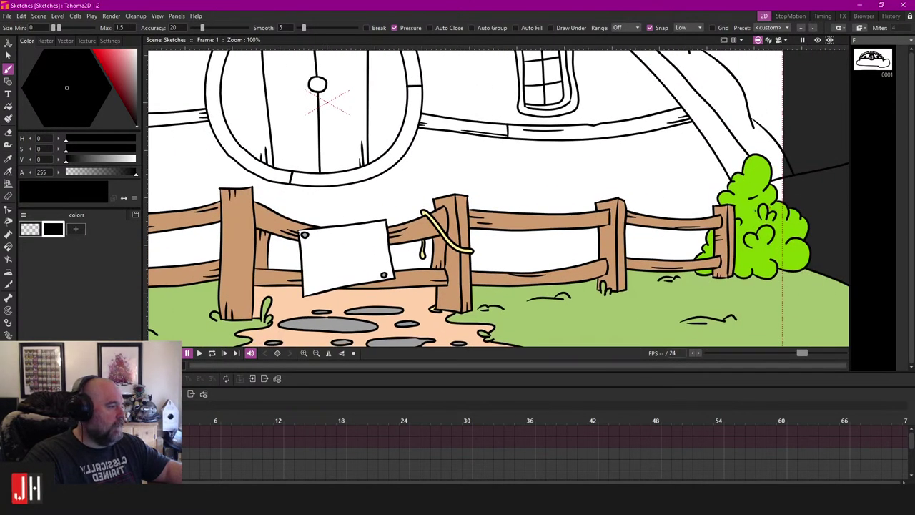
pyautogui.scroll(-4, 751, 185)
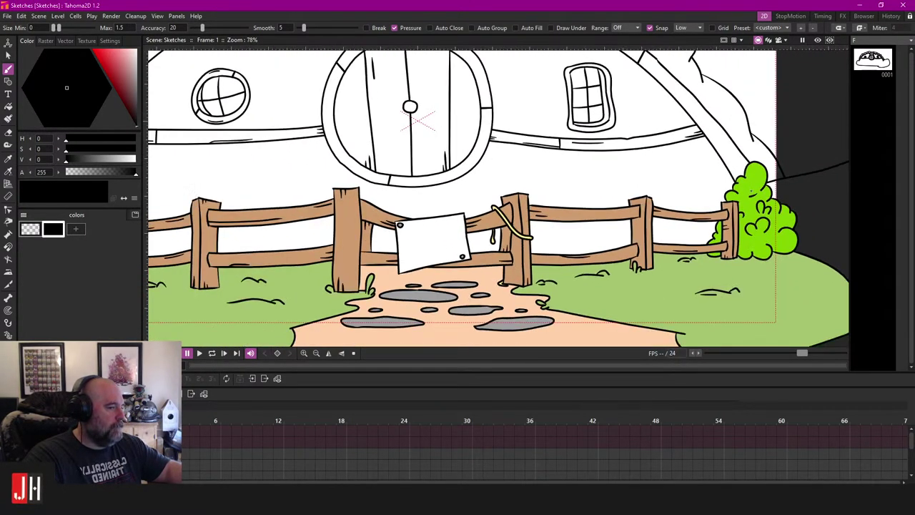
pyautogui.scroll(3, 493, 188)
pyautogui.scroll(1, 543, 197)
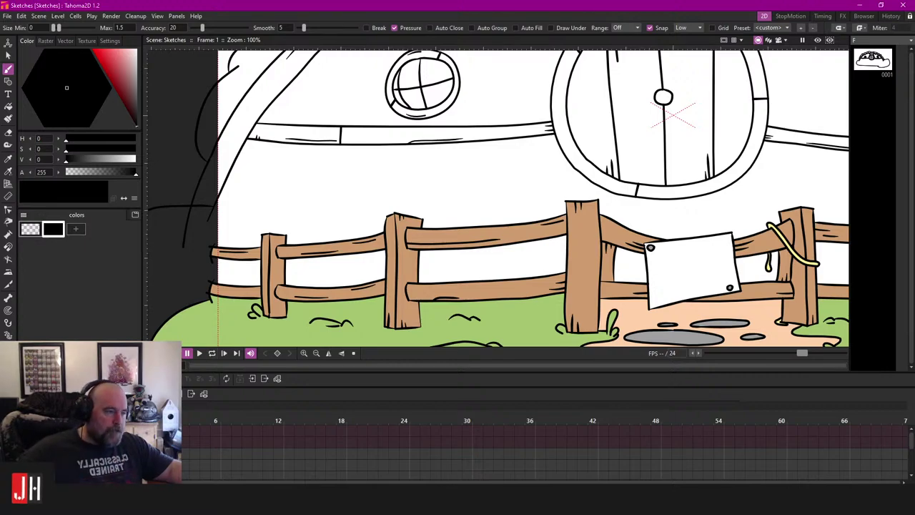
pyautogui.scroll(-2, 367, 265)
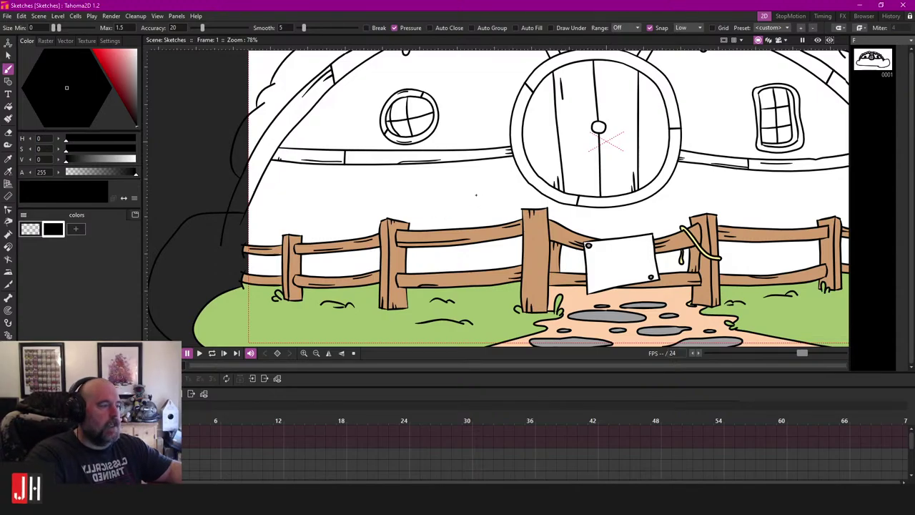
pyautogui.scroll(-1, 461, 209)
pyautogui.scroll(2, 462, 210)
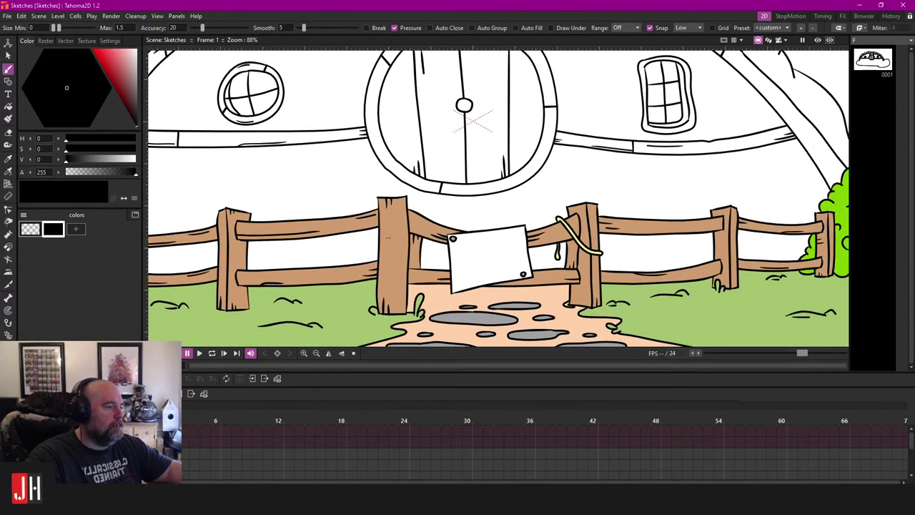
# Step: Ink the scalloped outline of a bush behind the fence left of the door, with a tall lobe at its peak
pyautogui.scroll(2, 446, 232)
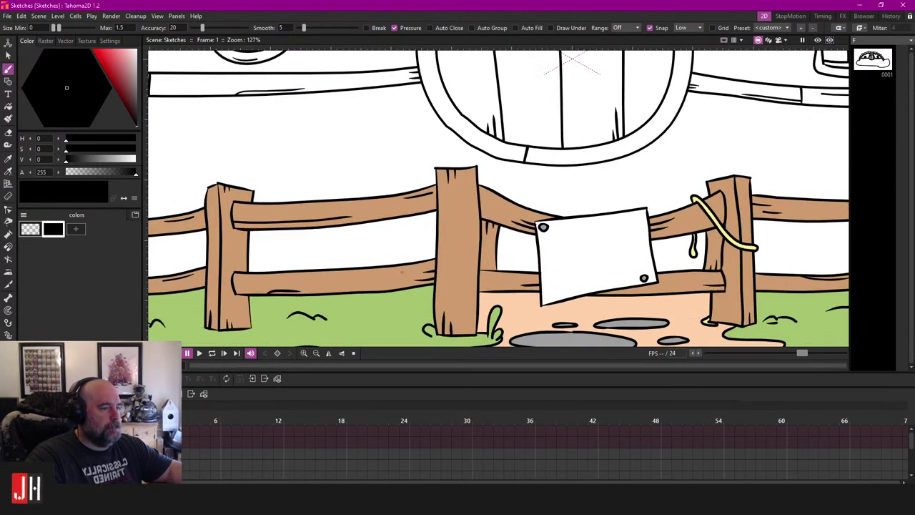
pyautogui.moveTo(408, 269)
pyautogui.mouseDown()
pyautogui.moveTo(417, 240)
pyautogui.moveTo(402, 222)
pyautogui.moveTo(391, 226)
pyautogui.moveTo(387, 233)
pyautogui.moveTo(424, 246)
pyautogui.mouseUp()
pyautogui.scroll(-2, 598, 264)
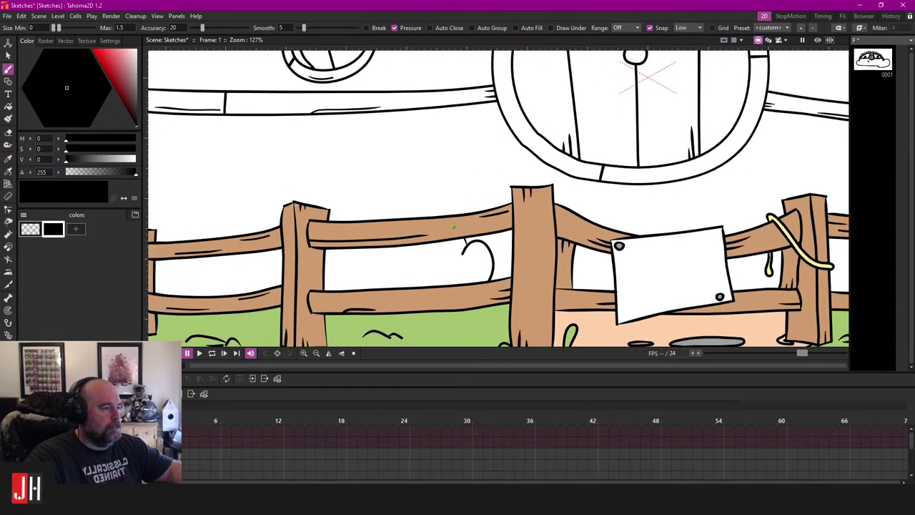
pyautogui.scroll(2, 424, 233)
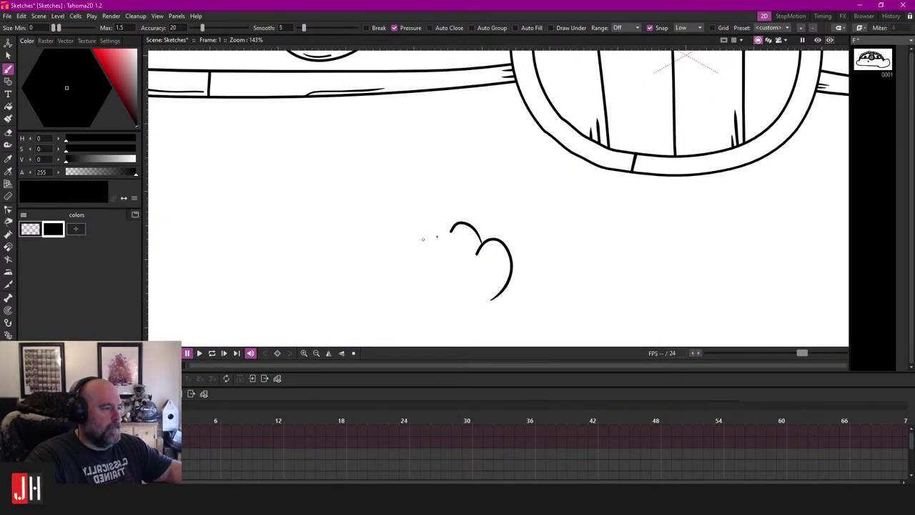
pyautogui.moveTo(453, 228)
pyautogui.mouseDown()
pyautogui.moveTo(415, 147)
pyautogui.moveTo(366, 140)
pyautogui.moveTo(369, 214)
pyautogui.moveTo(340, 209)
pyautogui.mouseUp()
pyautogui.moveTo(372, 219)
pyautogui.mouseDown()
pyautogui.moveTo(392, 225)
pyautogui.moveTo(345, 211)
pyautogui.moveTo(351, 240)
pyautogui.moveTo(307, 245)
pyautogui.moveTo(292, 282)
pyautogui.moveTo(324, 294)
pyautogui.moveTo(430, 293)
pyautogui.moveTo(387, 247)
pyautogui.moveTo(390, 270)
pyautogui.mouseUp()
pyautogui.scroll(1, 439, 284)
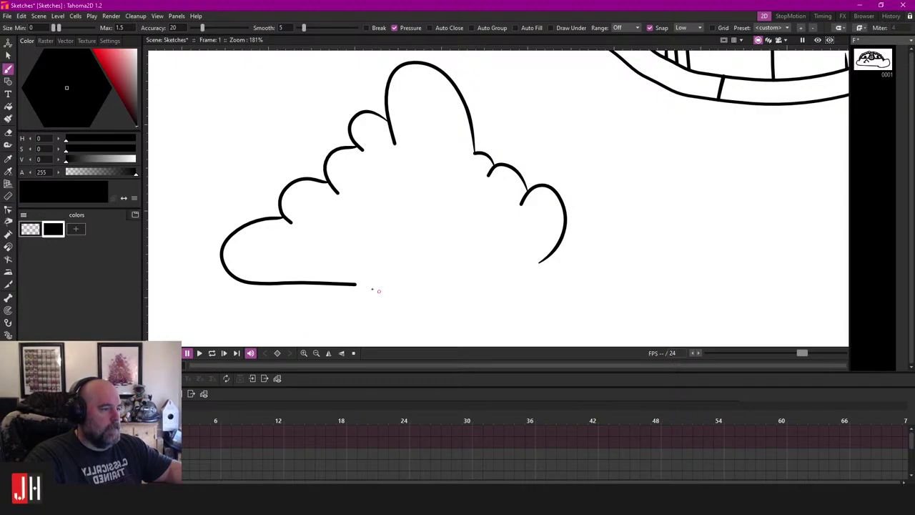
pyautogui.moveTo(356, 284)
pyautogui.mouseDown()
pyautogui.moveTo(471, 289)
pyautogui.moveTo(549, 258)
pyautogui.mouseUp()
pyautogui.scroll(-4, 472, 298)
pyautogui.scroll(2, 435, 265)
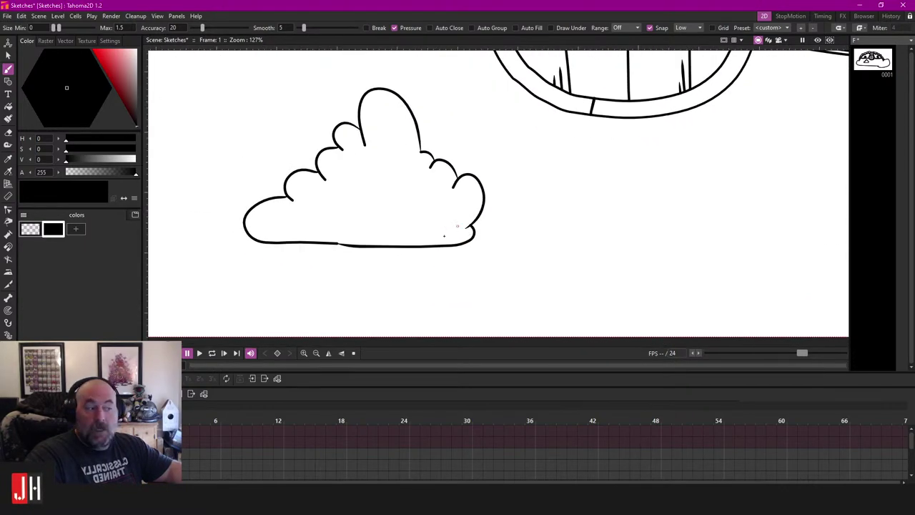
pyautogui.hotkey('ctrl', 'z')
pyautogui.hotkey('ctrl', 'z')
pyautogui.hotkey('ctrl', 'z')
# Step: Redraw the bush's lowest left lobe smaller and close its underside with a wide rounded stroke
pyautogui.moveTo(285, 191)
pyautogui.mouseDown()
pyautogui.moveTo(262, 230)
pyautogui.moveTo(289, 237)
pyautogui.mouseUp()
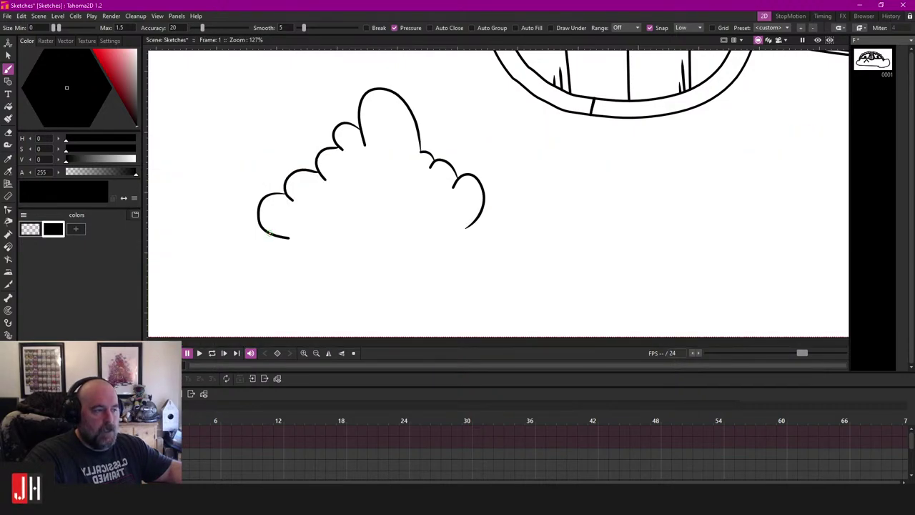
pyautogui.moveTo(269, 233)
pyautogui.mouseDown()
pyautogui.moveTo(270, 292)
pyautogui.moveTo(424, 329)
pyautogui.moveTo(540, 289)
pyautogui.moveTo(546, 248)
pyautogui.moveTo(486, 287)
pyautogui.moveTo(505, 248)
pyautogui.moveTo(557, 212)
pyautogui.moveTo(466, 227)
pyautogui.mouseUp()
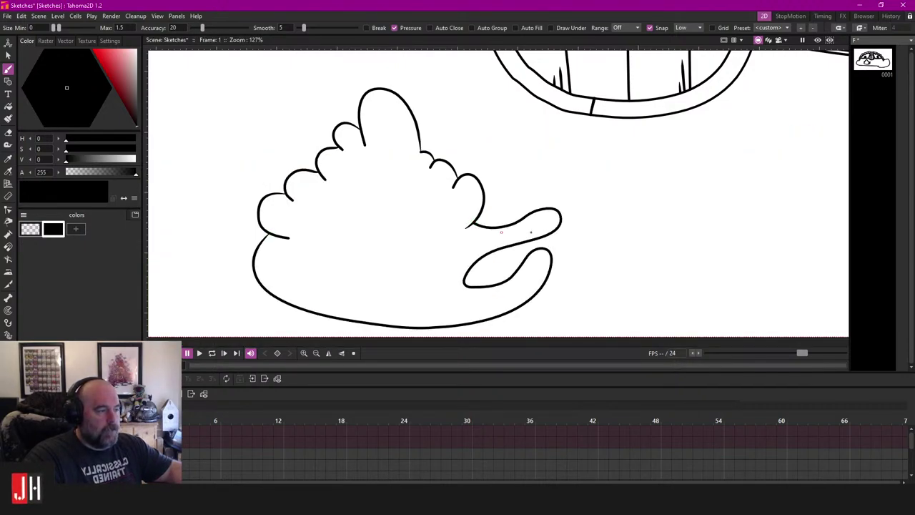
pyautogui.hotkey('ctrl', 'z')
pyautogui.moveTo(276, 236)
pyautogui.mouseDown()
pyautogui.moveTo(340, 302)
pyautogui.moveTo(501, 297)
pyautogui.moveTo(517, 248)
pyautogui.moveTo(469, 227)
pyautogui.mouseUp()
pyautogui.scroll(-3, 476, 218)
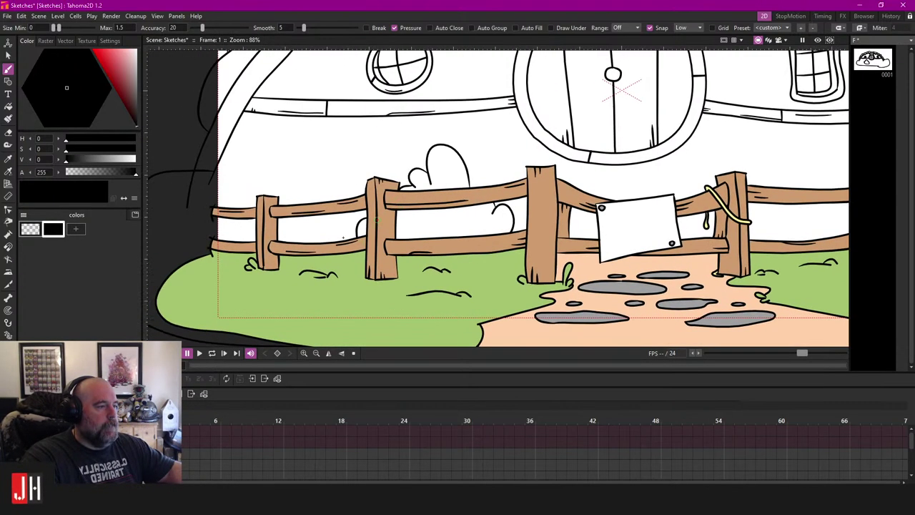
# Step: Ink the right side and tall top lobe of a second bush behind the fence, left of and touching the first one
pyautogui.scroll(2, 343, 238)
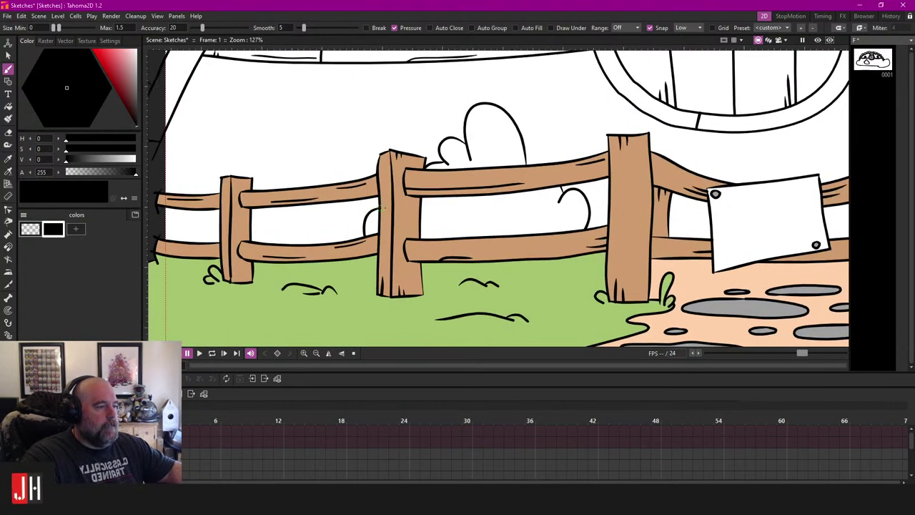
pyautogui.moveTo(392, 193)
pyautogui.mouseDown()
pyautogui.moveTo(439, 204)
pyautogui.moveTo(389, 189)
pyautogui.mouseUp()
pyautogui.hotkey('ctrl', 'z')
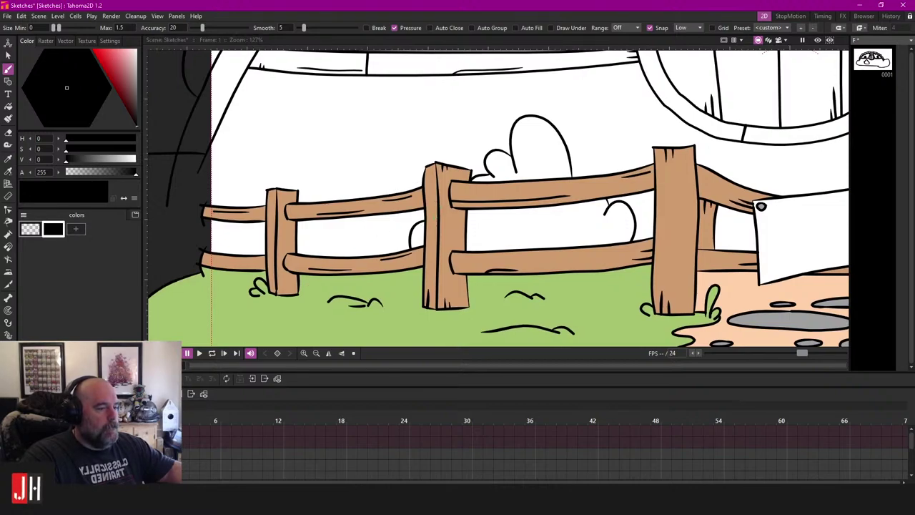
pyautogui.hotkey('ctrl', 'z')
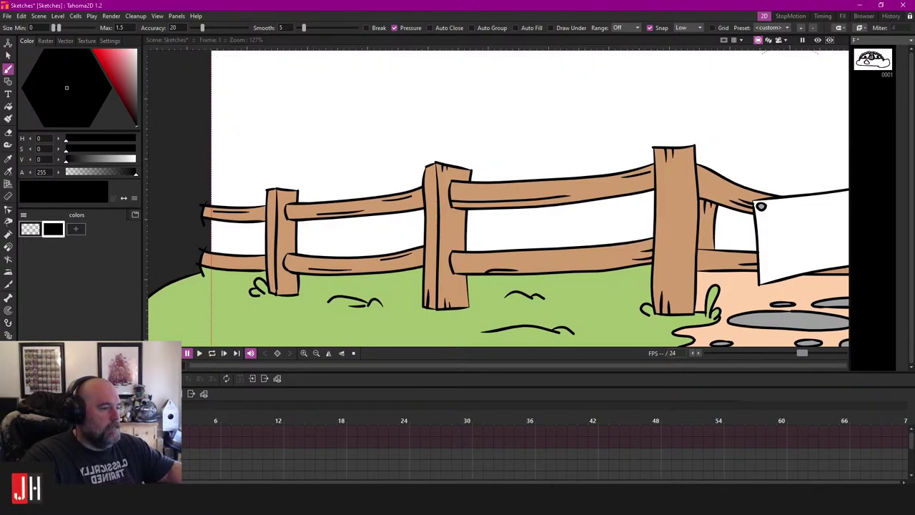
pyautogui.scroll(2, 428, 228)
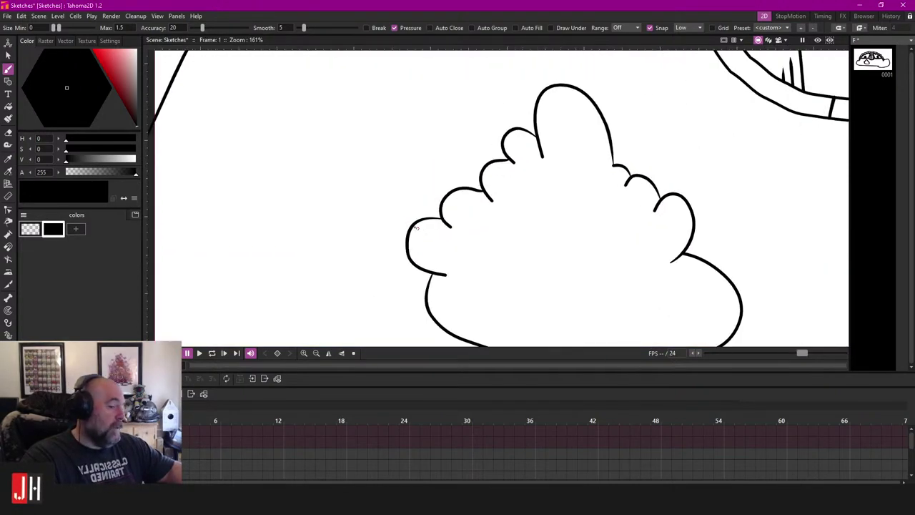
pyautogui.moveTo(420, 233); pyautogui.dragTo(478, 253)
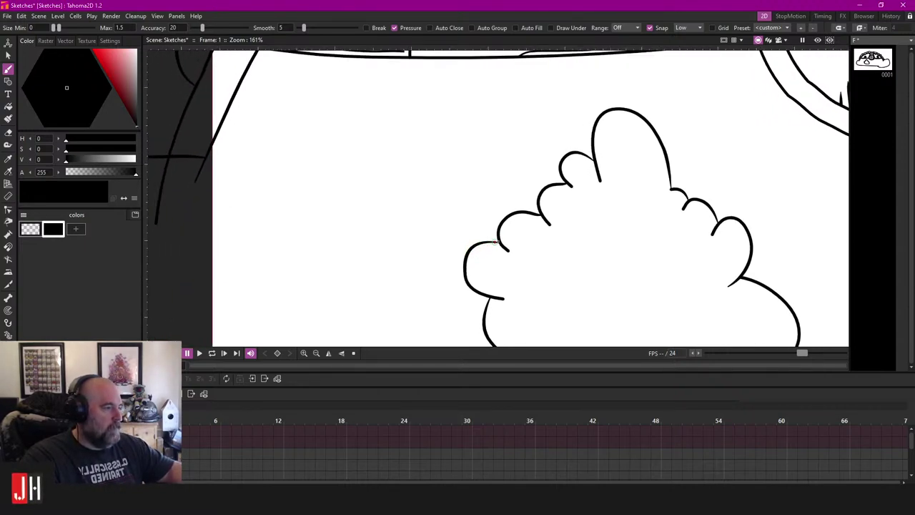
pyautogui.moveTo(504, 227); pyautogui.dragTo(422, 213)
pyautogui.hotkey('ctrl', 'z')
pyautogui.moveTo(504, 227)
pyautogui.mouseDown()
pyautogui.moveTo(421, 214)
pyautogui.moveTo(389, 191)
pyautogui.moveTo(352, 105)
pyautogui.moveTo(334, 162)
pyautogui.mouseUp()
pyautogui.hotkey('ctrl', 'z')
pyautogui.moveTo(397, 187)
pyautogui.mouseDown()
pyautogui.moveTo(353, 124)
pyautogui.moveTo(355, 178)
pyautogui.moveTo(346, 168)
pyautogui.moveTo(316, 175)
pyautogui.moveTo(310, 198)
pyautogui.mouseUp()
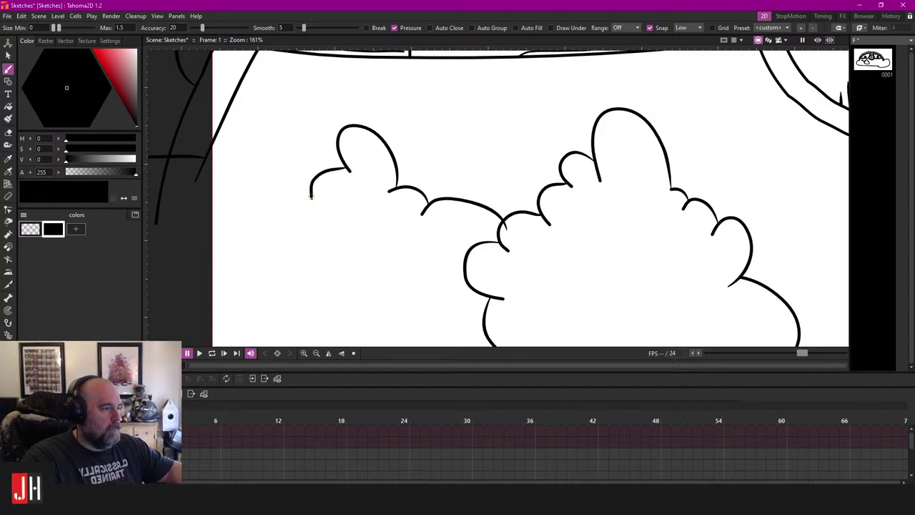
# Step: Draw the second bush's left lobes down to the ground and close its underside with a curved stroke meeting the first bush
pyautogui.hotkey('ctrl', 'z')
pyautogui.moveTo(350, 169)
pyautogui.mouseDown()
pyautogui.moveTo(297, 219)
pyautogui.moveTo(279, 265)
pyautogui.mouseUp()
pyautogui.scroll(1, 322, 300)
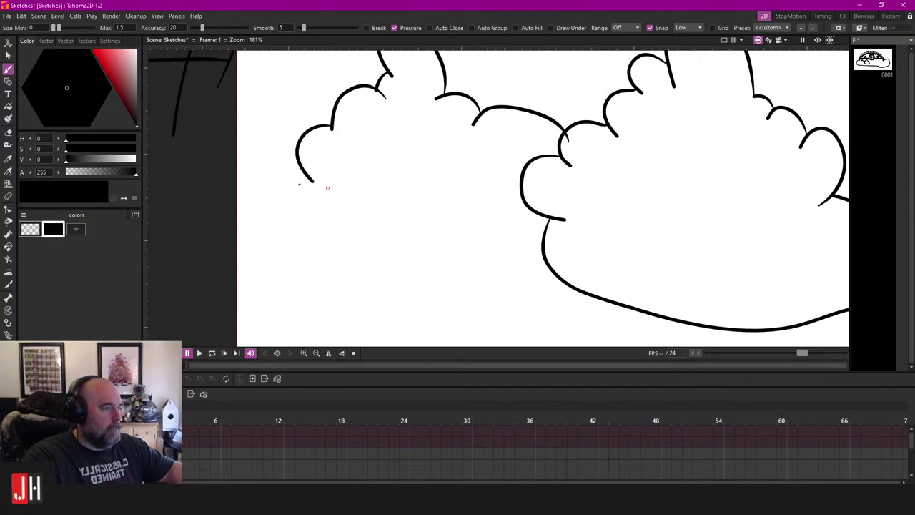
pyautogui.moveTo(307, 176)
pyautogui.mouseDown()
pyautogui.moveTo(300, 307)
pyautogui.moveTo(397, 332)
pyautogui.moveTo(526, 320)
pyautogui.moveTo(504, 326)
pyautogui.moveTo(568, 299)
pyautogui.mouseUp()
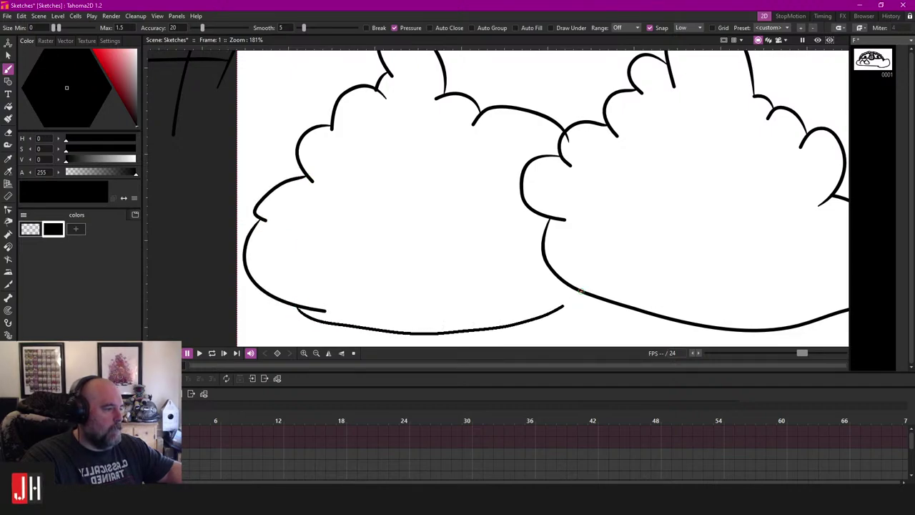
# Step: Examine both bush outlines against the fence, including where their strokes overlap and run behind the posts and rails
pyautogui.scroll(-4, 504, 300)
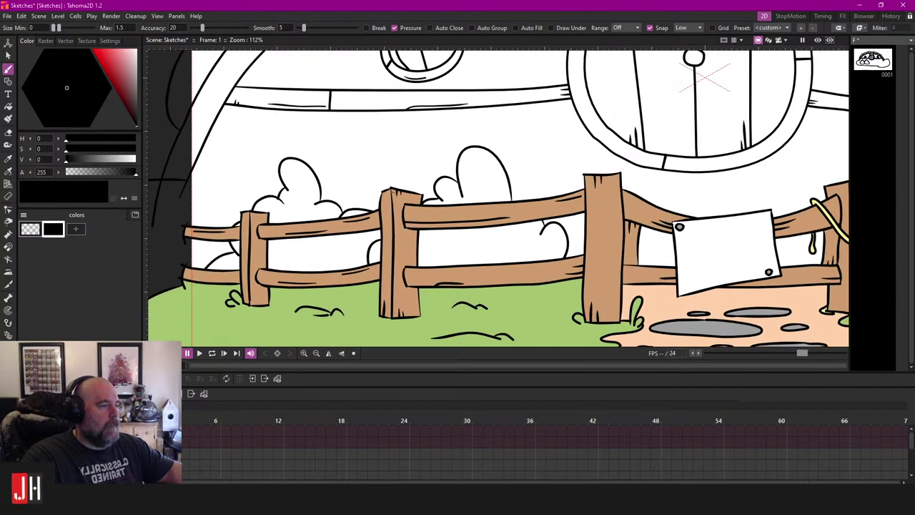
pyautogui.scroll(3, 361, 196)
pyautogui.moveTo(303, 200); pyautogui.dragTo(366, 187)
pyautogui.scroll(5, 341, 180)
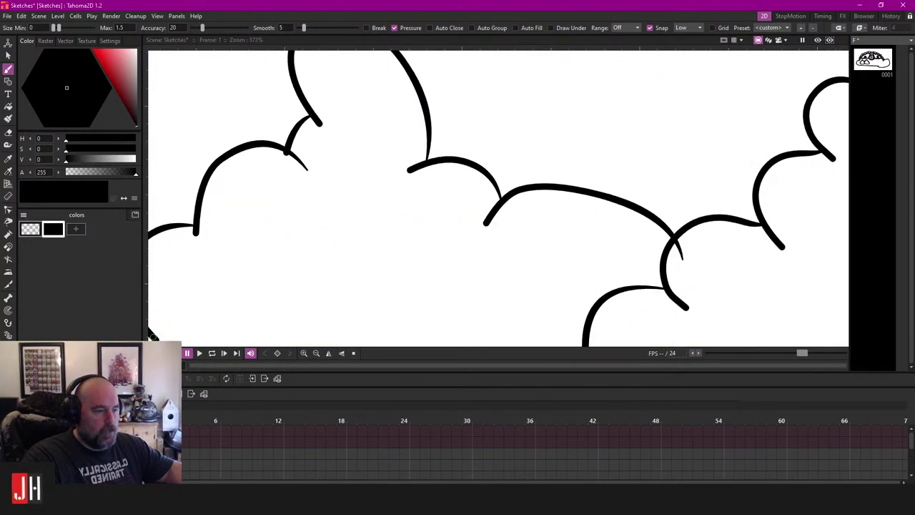
pyautogui.scroll(1, 280, 186)
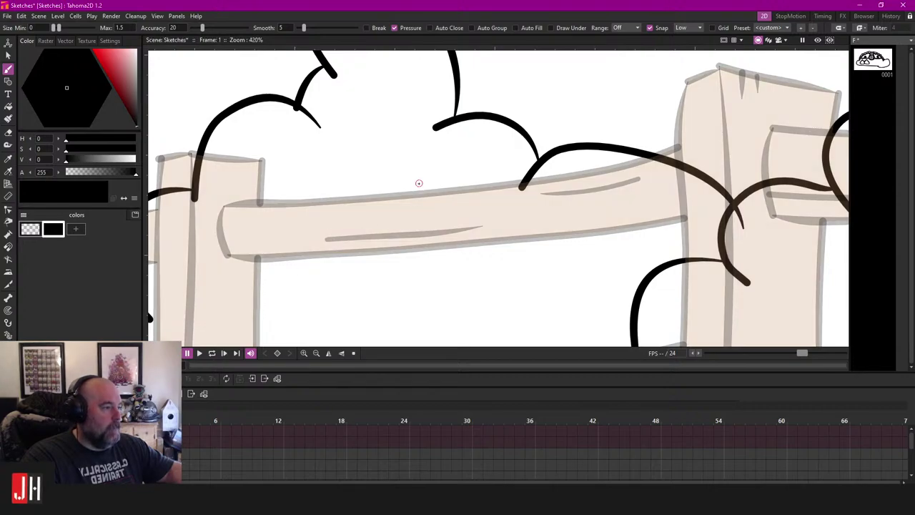
pyautogui.scroll(-2, 414, 220)
pyautogui.scroll(-3, 413, 220)
pyautogui.scroll(2, 422, 235)
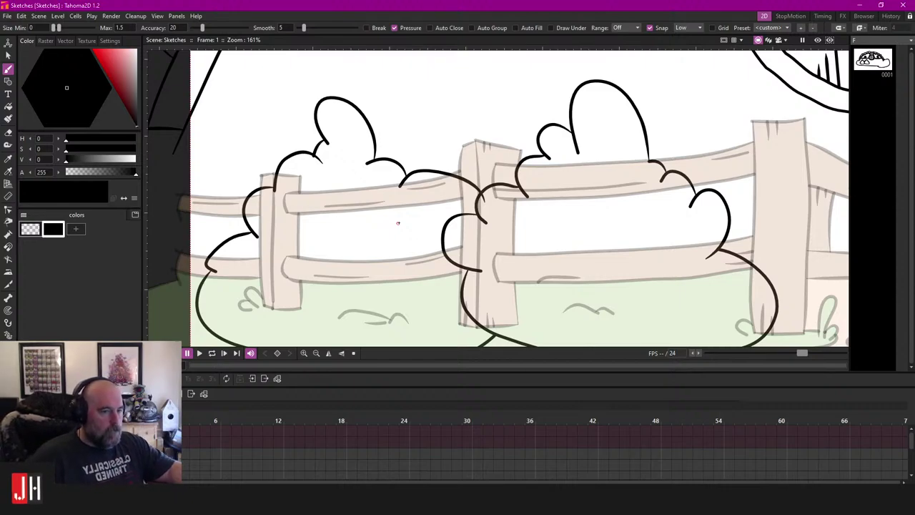
pyautogui.scroll(-4, 403, 211)
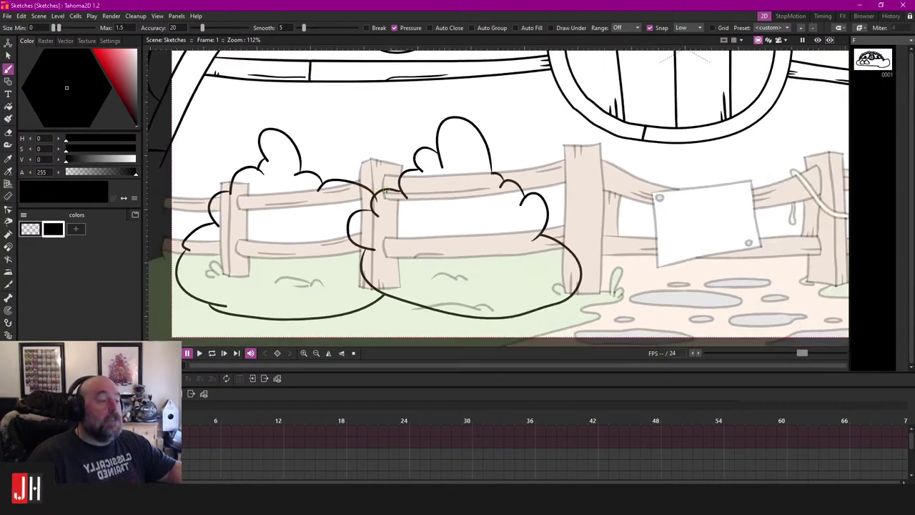
pyautogui.scroll(-1, 397, 198)
pyautogui.scroll(4, 400, 203)
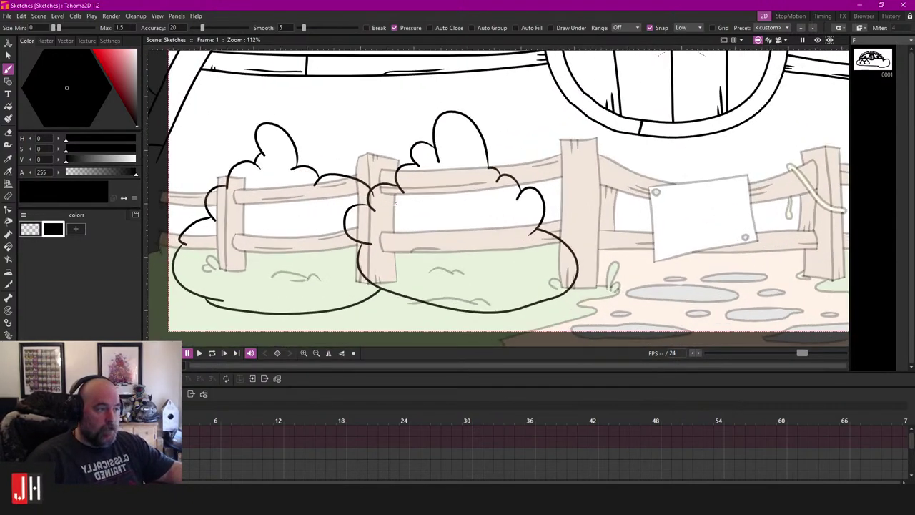
# Step: Draw a wavy test stroke on the blank wall and stretch its right end point farther out with the Control Point Editor
pyautogui.scroll(8, 403, 206)
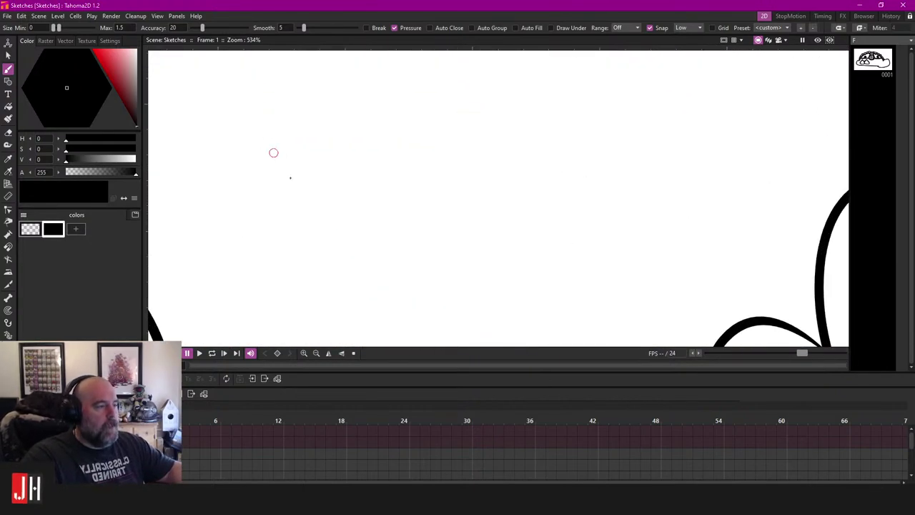
pyautogui.moveTo(271, 139); pyautogui.dragTo(443, 229)
pyautogui.press('c')
pyautogui.click(317, 210)
pyautogui.moveTo(316, 210); pyautogui.dragTo(287, 259)
pyautogui.moveTo(395, 237); pyautogui.dragTo(333, 158)
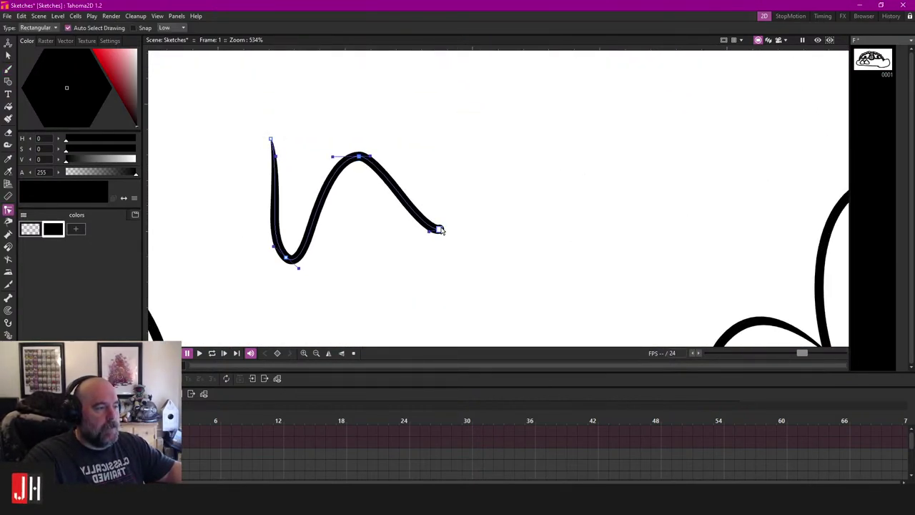
pyautogui.moveTo(441, 229); pyautogui.dragTo(518, 240)
pyautogui.click(474, 151)
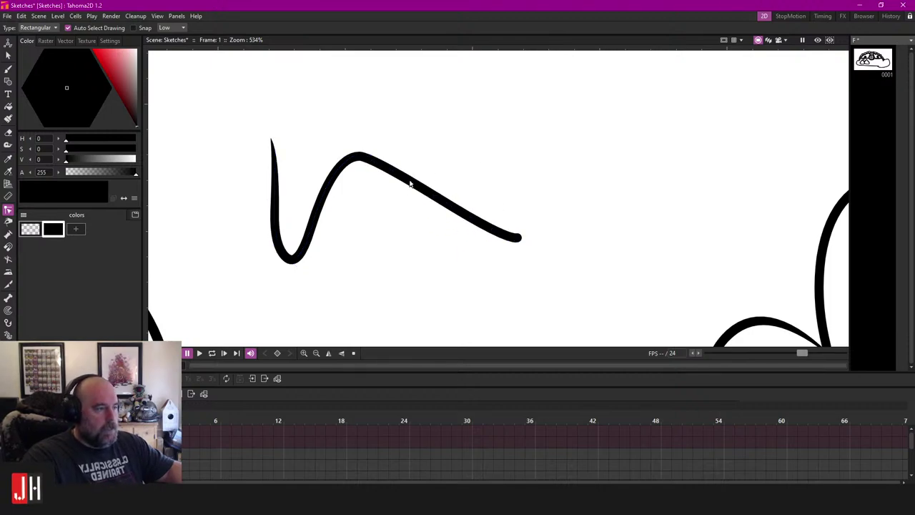
# Step: Select the wavy test stroke and delete it
pyautogui.click(409, 183)
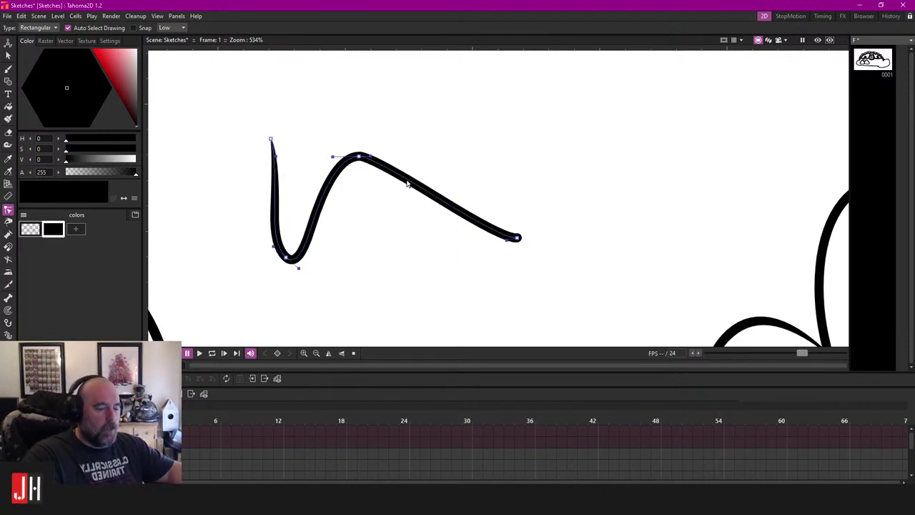
pyautogui.click(484, 172)
pyautogui.click(426, 197)
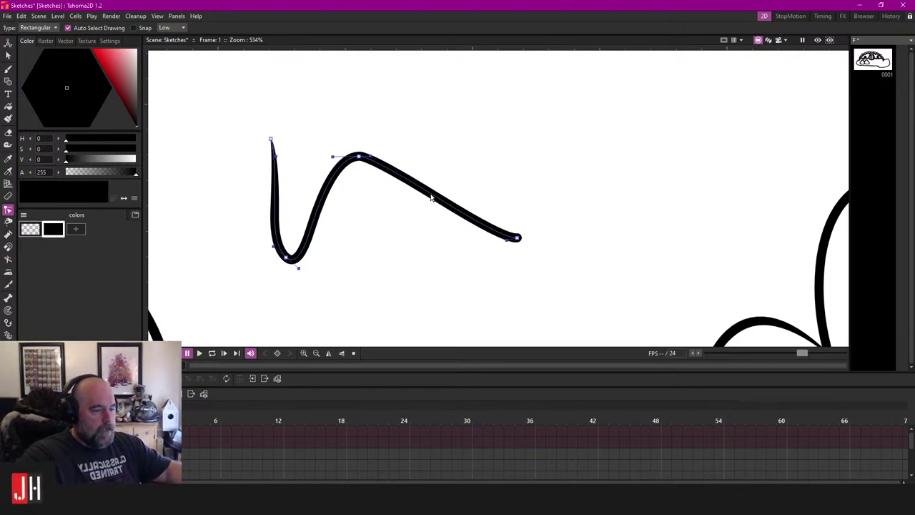
pyautogui.press('s')
pyautogui.click(424, 193)
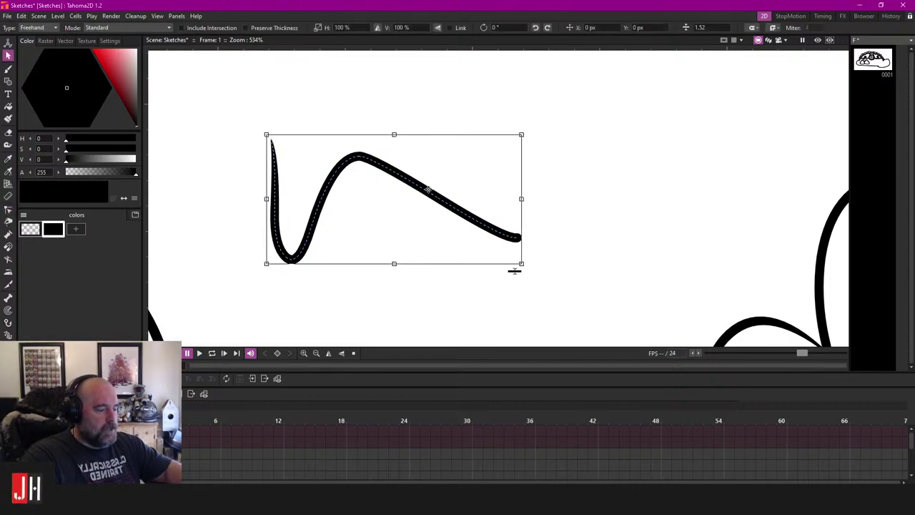
pyautogui.press('Delete')
# Step: Draw a closed freehand blob with the Brush on the blank wall and fill it with black
pyautogui.press('b')
pyautogui.moveTo(320, 128)
pyautogui.mouseDown()
pyautogui.moveTo(429, 245)
pyautogui.moveTo(510, 163)
pyautogui.moveTo(454, 198)
pyautogui.moveTo(436, 164)
pyautogui.moveTo(456, 128)
pyautogui.mouseUp()
pyautogui.press('f')
pyautogui.click(418, 124)
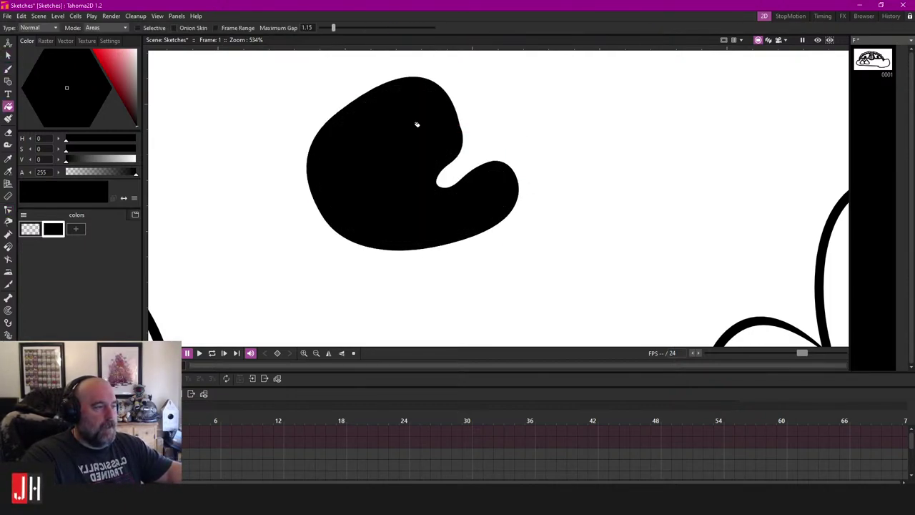
# Step: Pull the black blob's upper-left control point outward and add another control point on that side
pyautogui.press('s')
pyautogui.click(451, 110)
pyautogui.press('c')
pyautogui.click(361, 105)
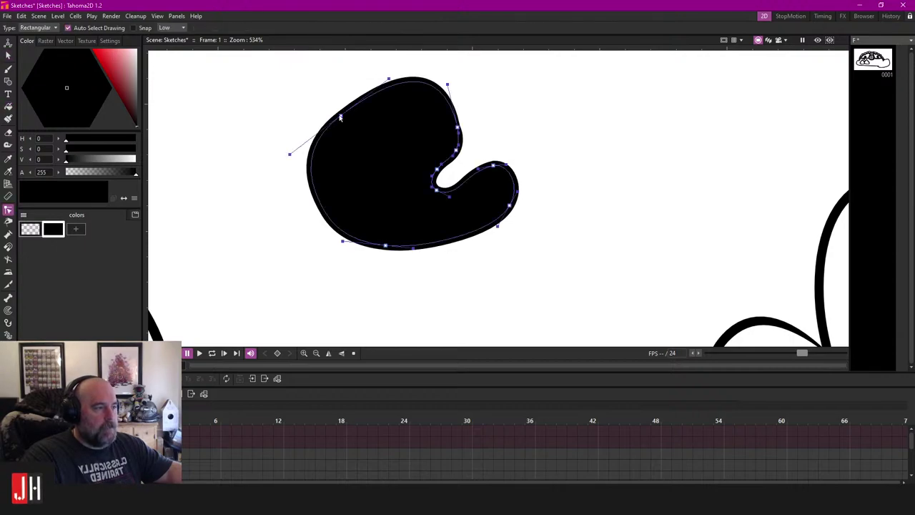
pyautogui.moveTo(341, 119); pyautogui.dragTo(250, 151)
pyautogui.keyDown('ctrl'); pyautogui.click(323, 161); pyautogui.keyUp('ctrl')
# Step: Select the reshaped black blob and delete it
pyautogui.press('s')
pyautogui.click(350, 134)
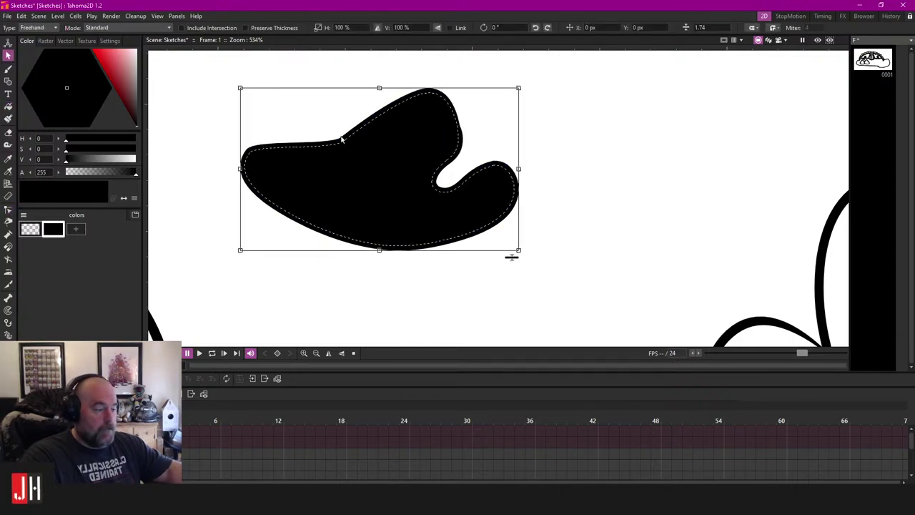
pyautogui.press('Delete')
# Step: Draw a closed jagged zigzag outline on the blank wall with the Polyline shape and fill it with black
pyautogui.press('g')
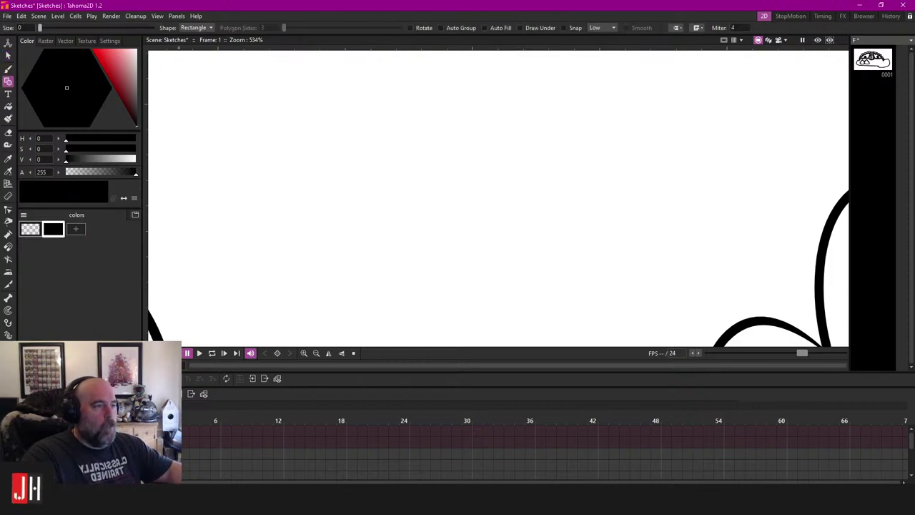
pyautogui.click(193, 27)
pyautogui.click(194, 69)
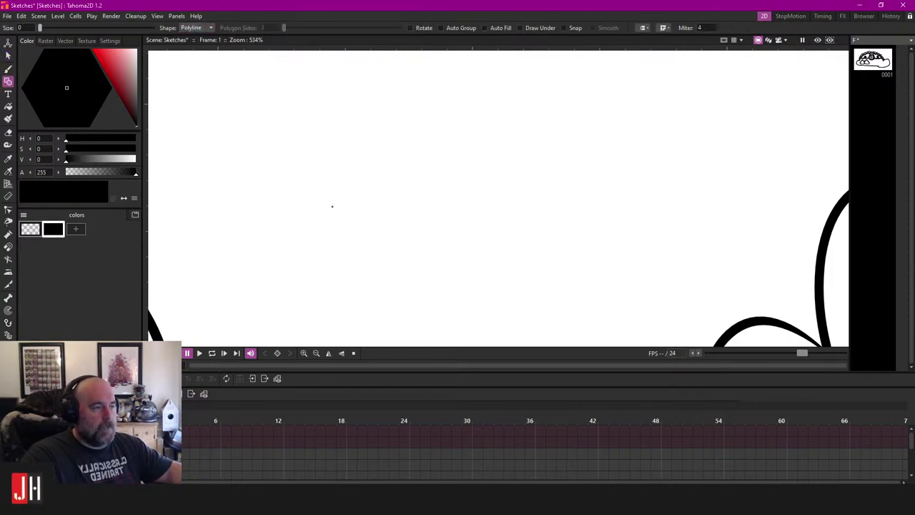
pyautogui.click(305, 258)
pyautogui.click(320, 114)
pyautogui.click(363, 166)
pyautogui.click(417, 103)
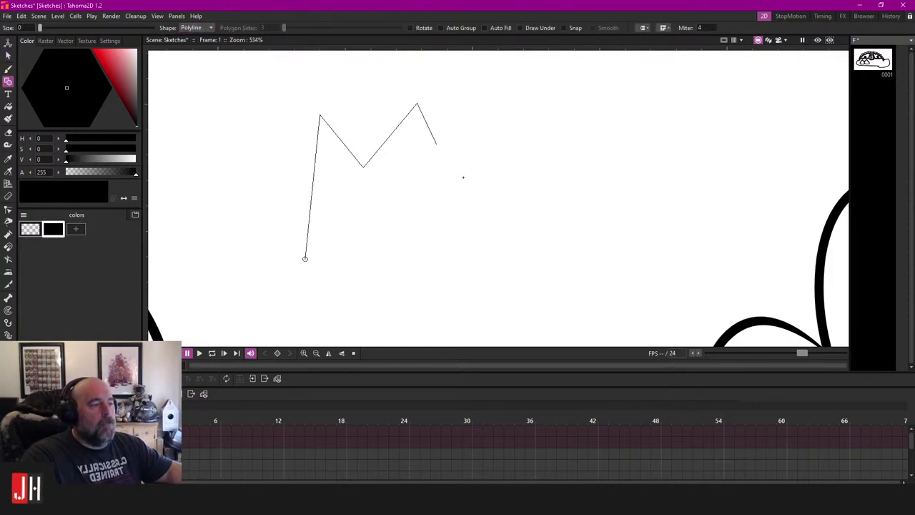
pyautogui.click(468, 192)
pyautogui.click(526, 91)
pyautogui.click(579, 226)
pyautogui.click(642, 122)
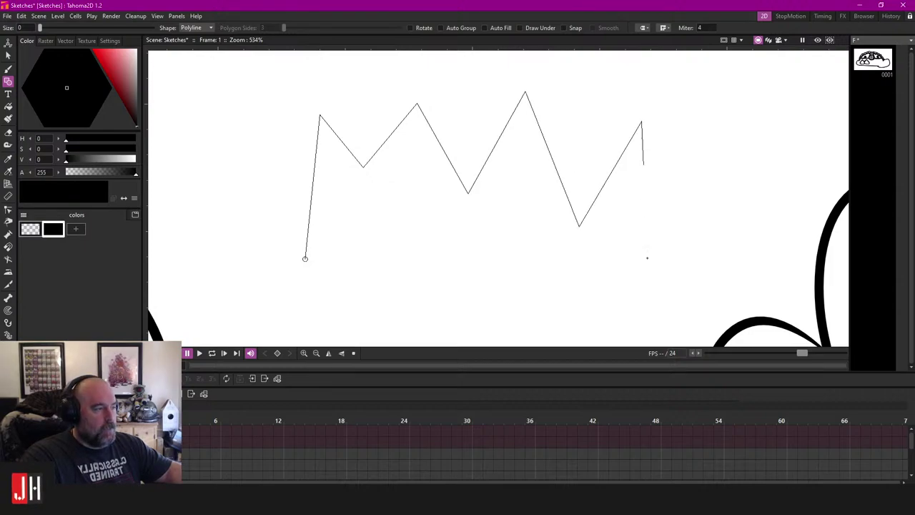
pyautogui.click(631, 330)
pyautogui.click(523, 264)
pyautogui.click(439, 316)
pyautogui.click(393, 233)
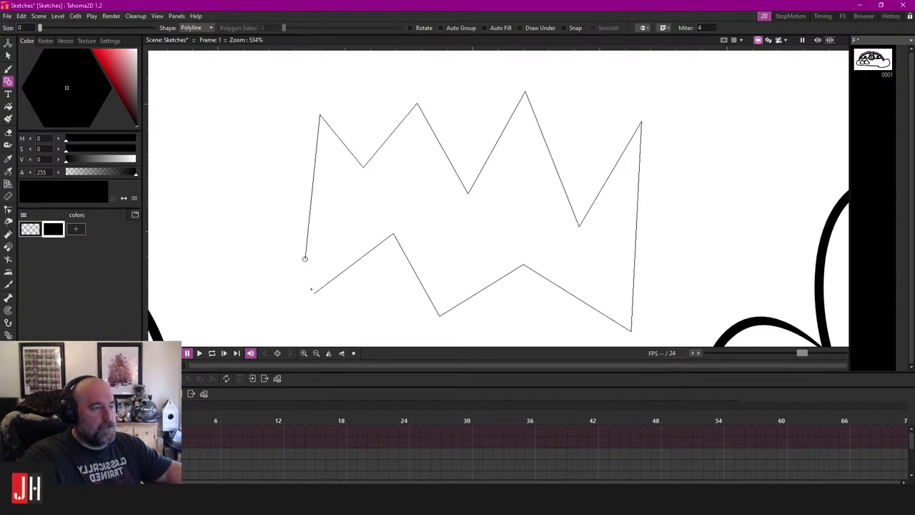
pyautogui.click(313, 293)
pyautogui.click(304, 259)
pyautogui.press('f')
pyautogui.click(400, 200)
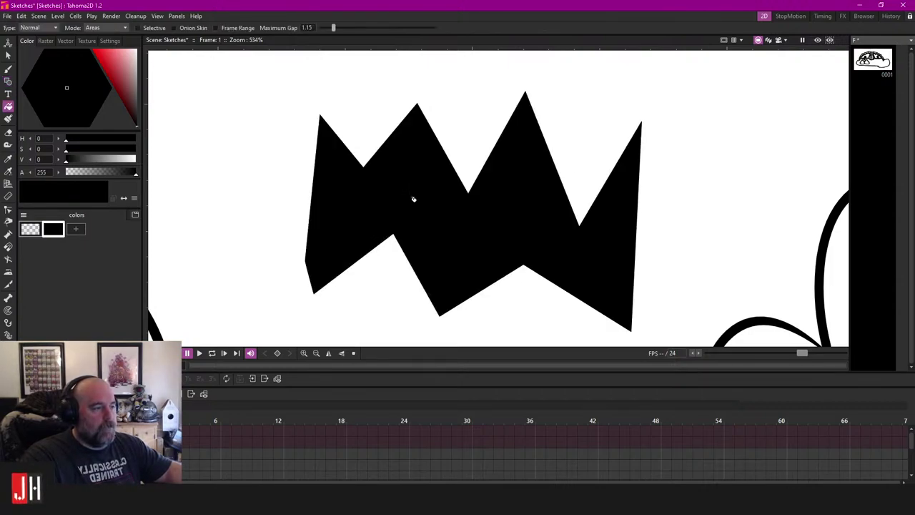
# Step: Select the jagged black test shape on the wall and delete it
pyautogui.scroll(-4, 480, 261)
pyautogui.scroll(2, 514, 245)
pyautogui.press('s')
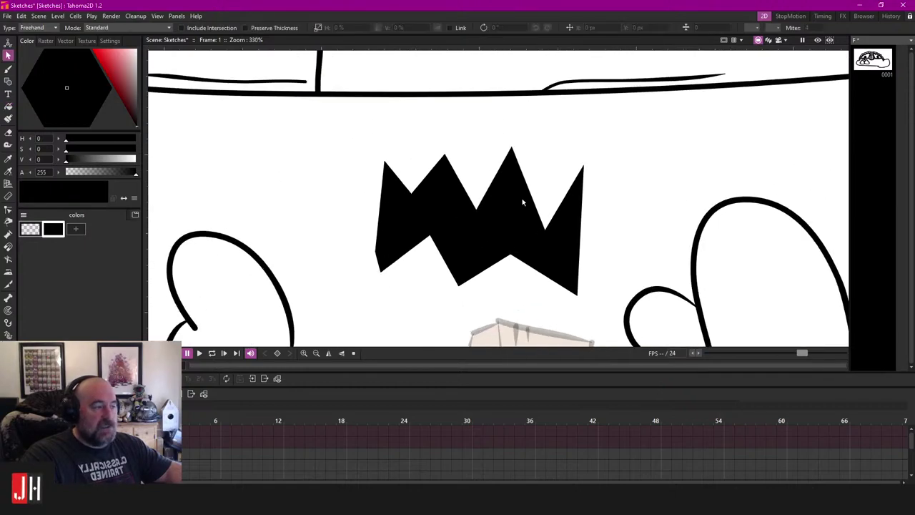
pyautogui.click(525, 194)
pyautogui.press('Delete')
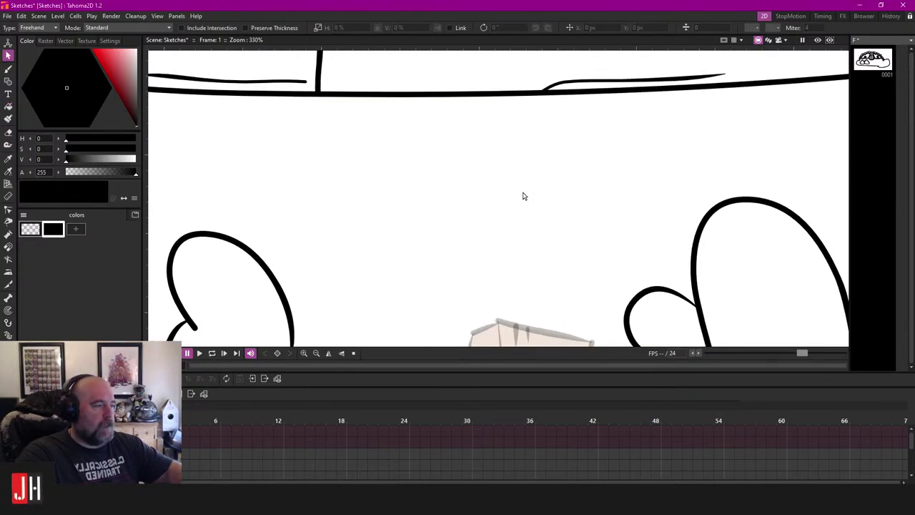
# Step: Examine the hooded wraith character, checking its torn robe edges, sleeve opening and flaming hands
pyautogui.scroll(-7, 539, 226)
pyautogui.scroll(-2, 604, 248)
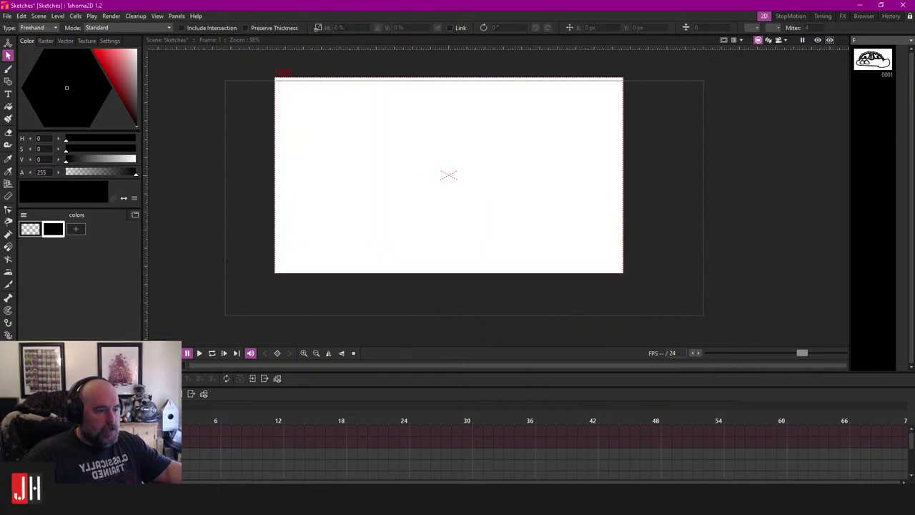
pyautogui.scroll(3, 427, 174)
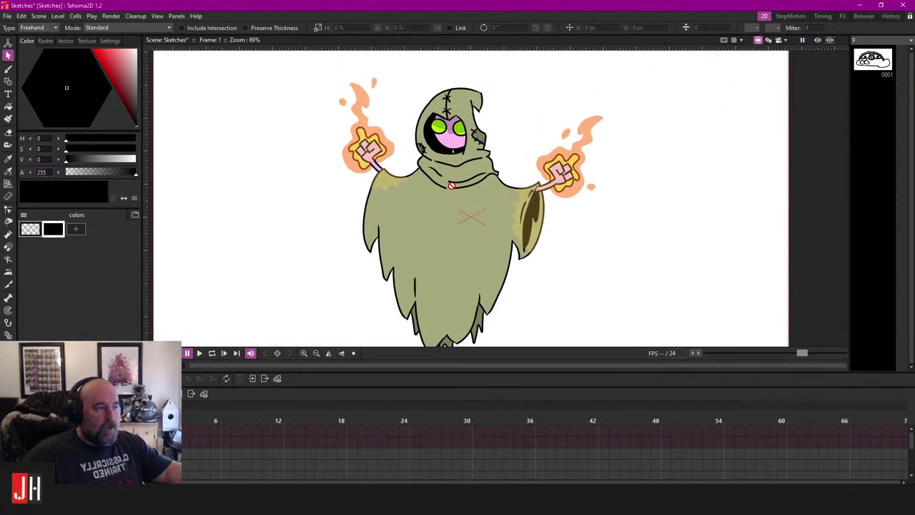
pyautogui.scroll(-1, 452, 183)
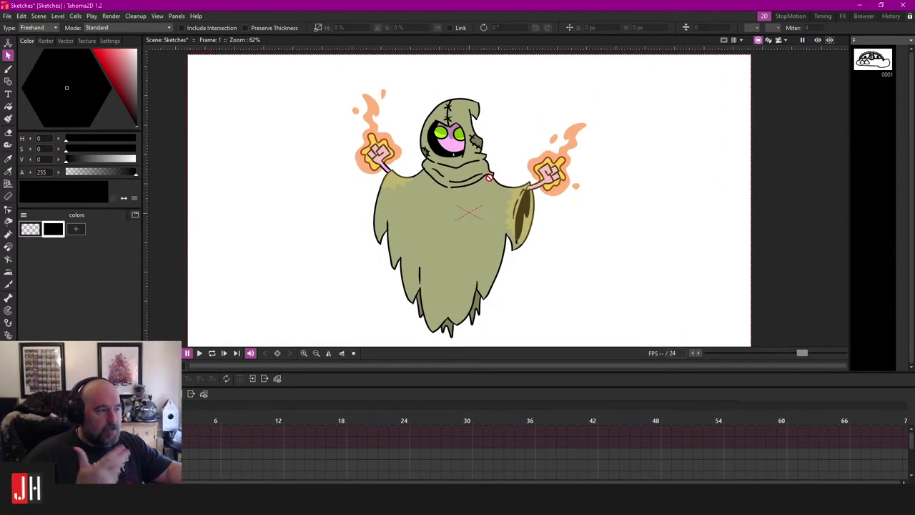
pyautogui.scroll(4, 489, 176)
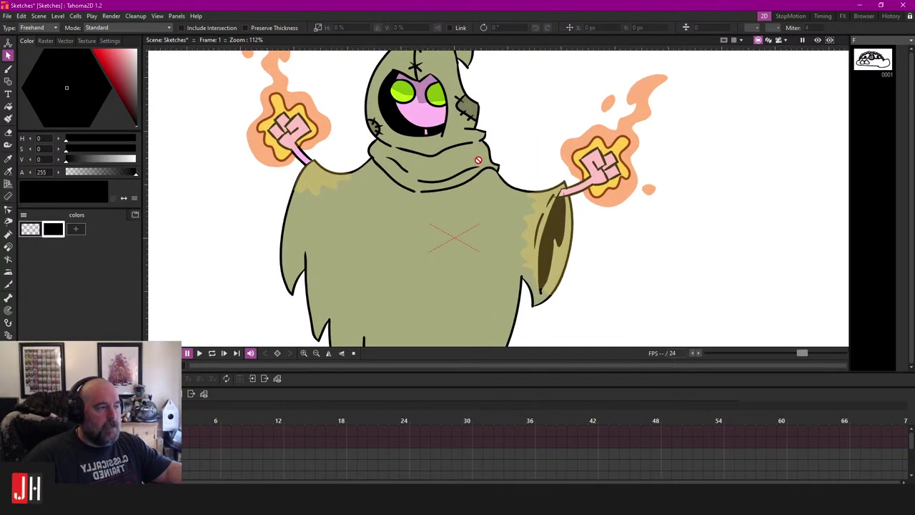
pyautogui.scroll(-2, 478, 160)
pyautogui.moveTo(478, 159); pyautogui.dragTo(472, 166)
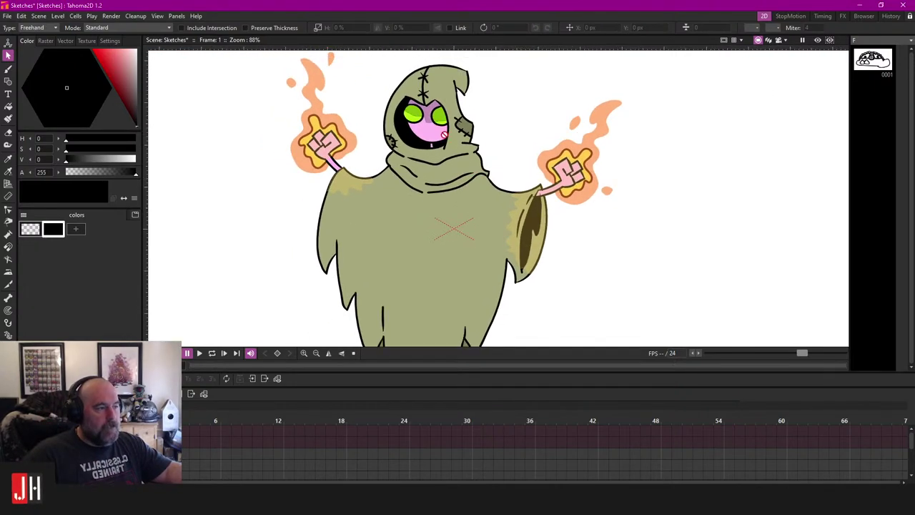
pyautogui.scroll(-1, 444, 134)
pyautogui.scroll(-1, 474, 173)
pyautogui.scroll(-1, 486, 165)
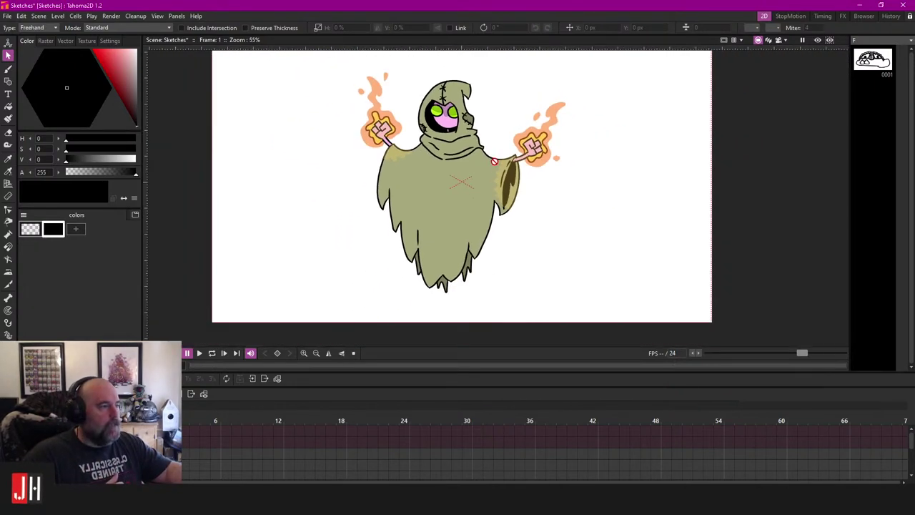
pyautogui.scroll(4, 522, 169)
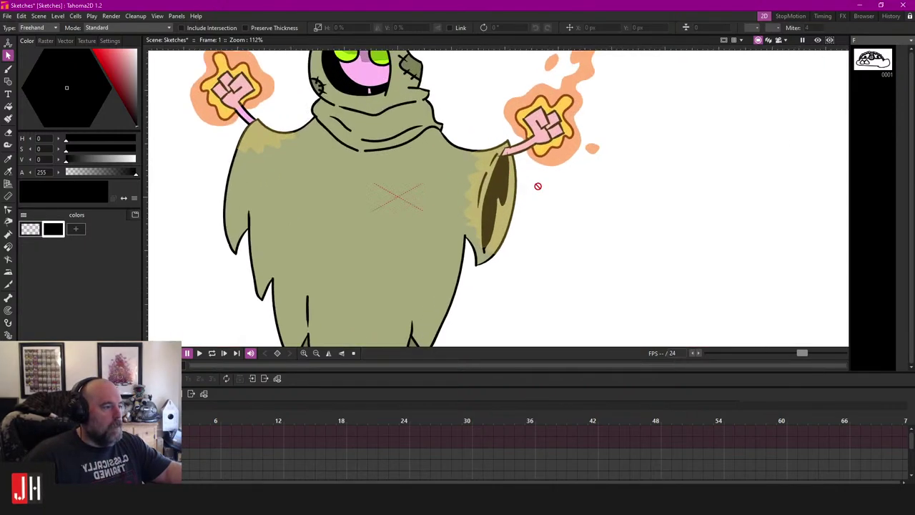
pyautogui.scroll(1, 538, 185)
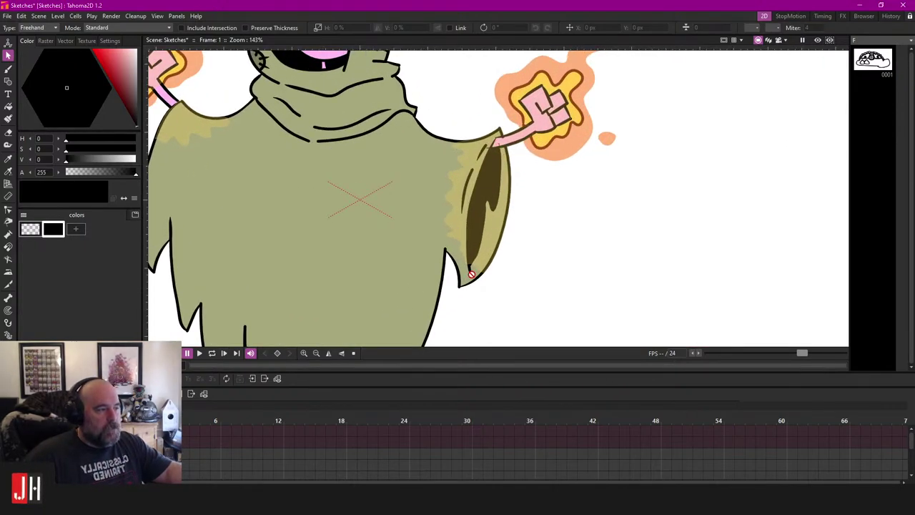
pyautogui.scroll(-2, 496, 147)
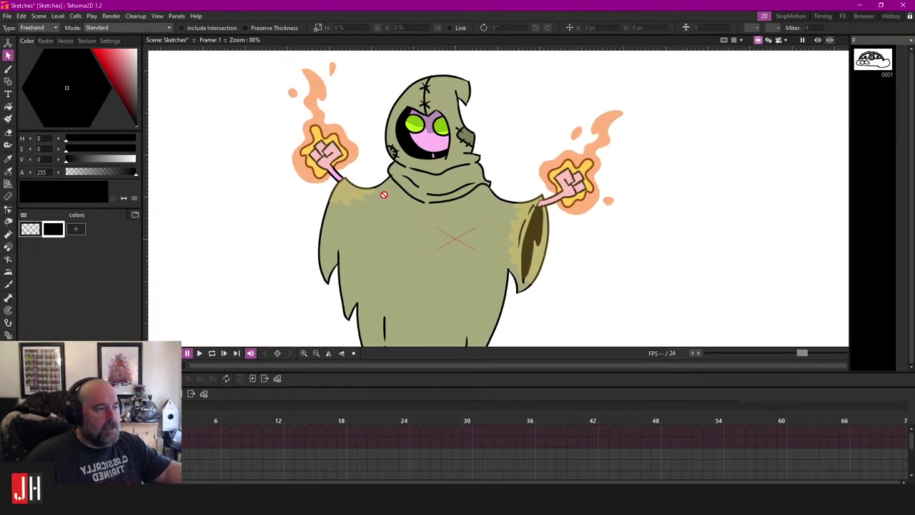
pyautogui.scroll(-2, 383, 194)
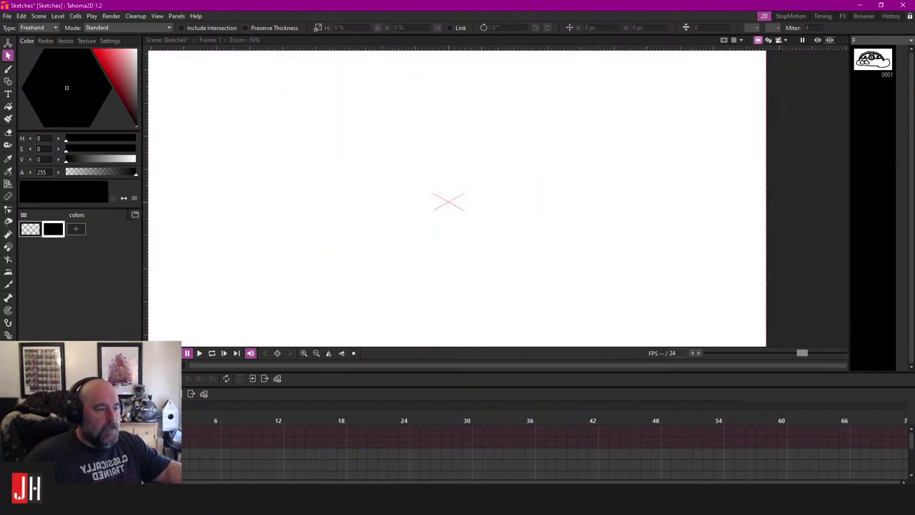
# Step: Examine the purple tentacled creature, and the spiky lizard monster with the horned-helmet axe bearer, for their line work
pyautogui.scroll(2, 473, 182)
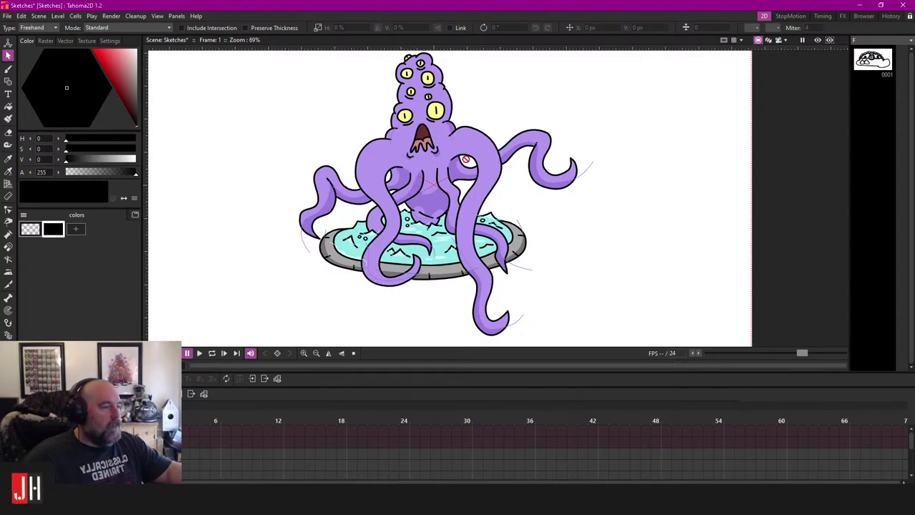
pyautogui.scroll(-2, 466, 154)
pyautogui.scroll(2, 459, 175)
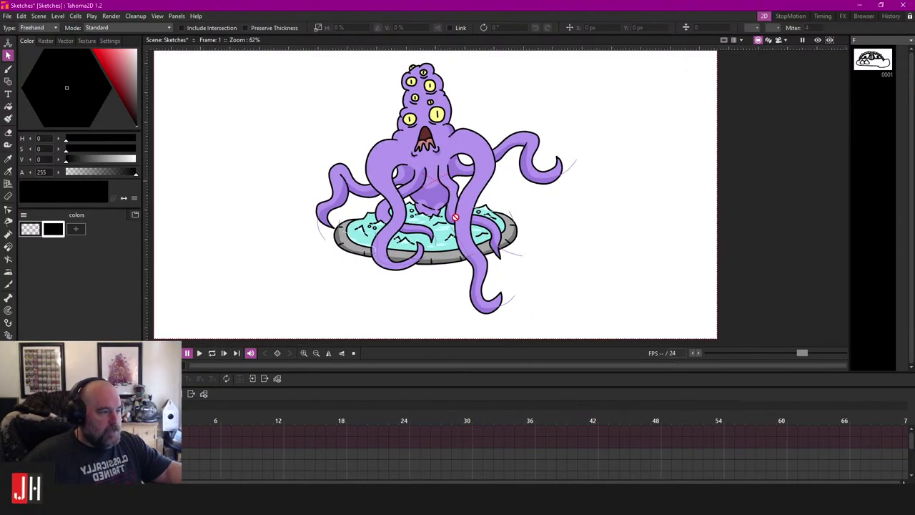
pyautogui.scroll(1, 433, 208)
pyautogui.scroll(1, 406, 245)
pyautogui.scroll(-1, 429, 242)
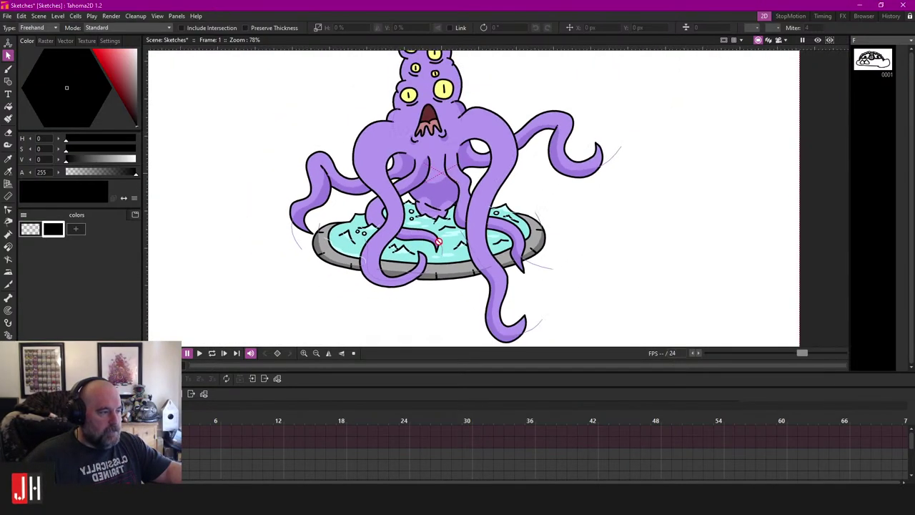
pyautogui.scroll(-2, 431, 223)
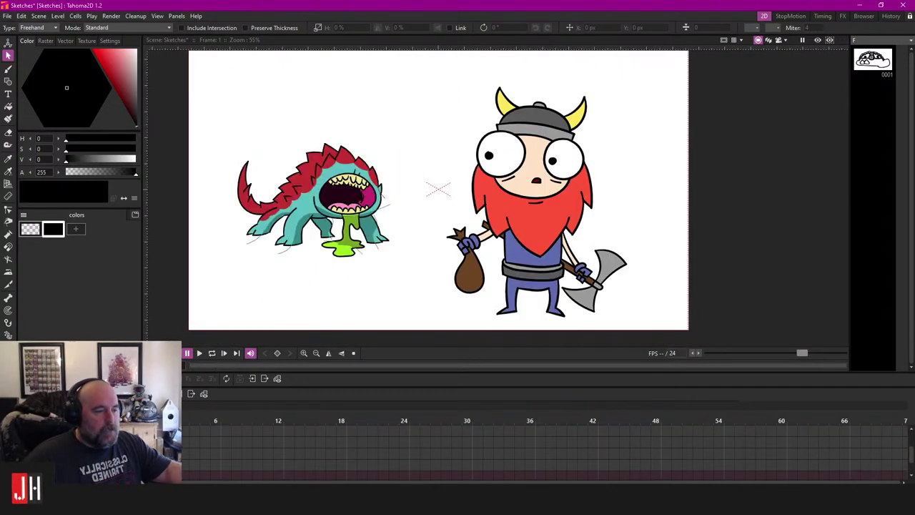
pyautogui.scroll(3, 643, 198)
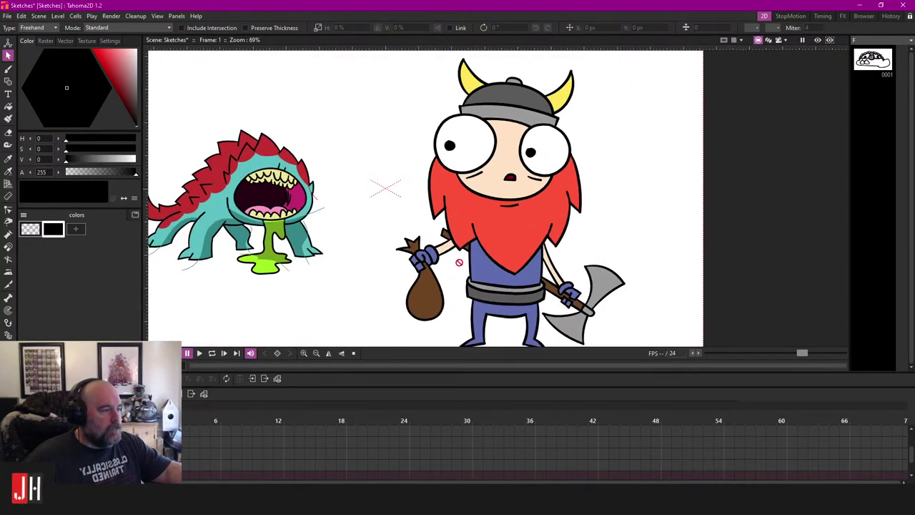
pyautogui.moveTo(459, 262); pyautogui.dragTo(490, 245)
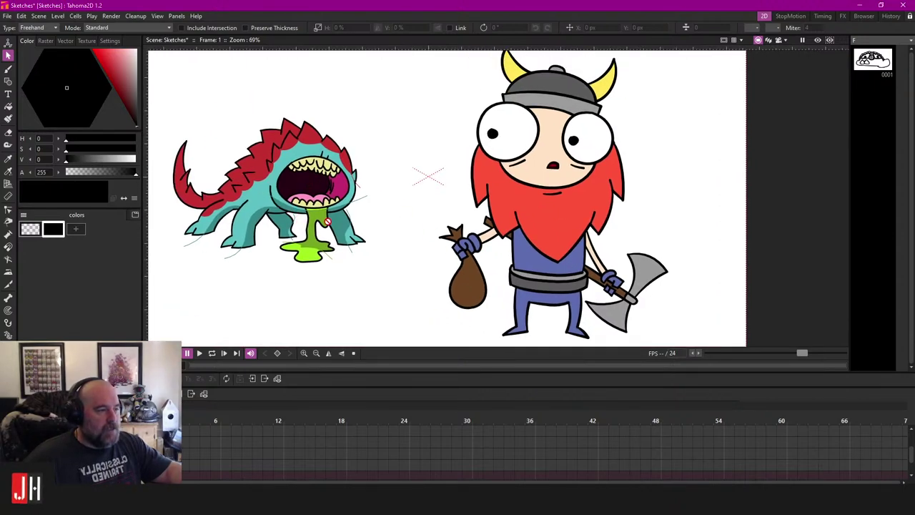
pyautogui.scroll(-1, 326, 223)
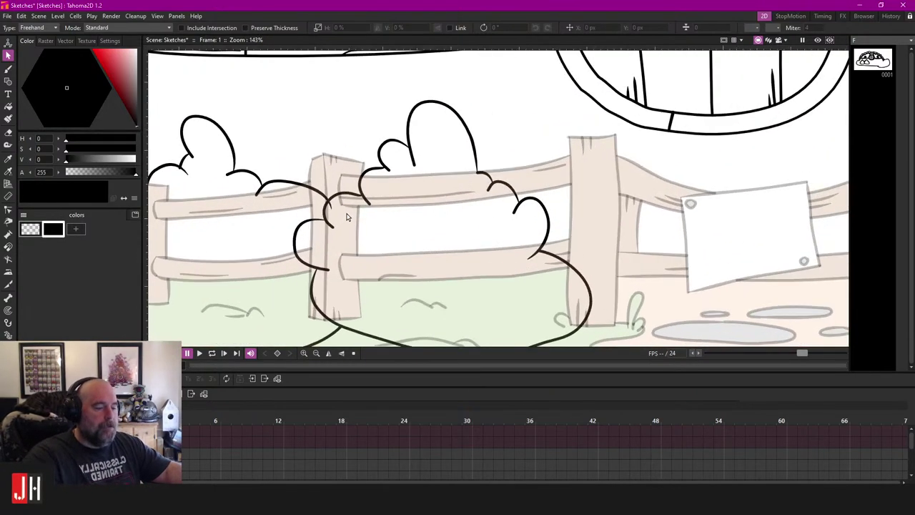
# Step: Brush short curved foliage strokes inside the leftmost bush: one on each side and a small double arc near its middle
pyautogui.press('b')
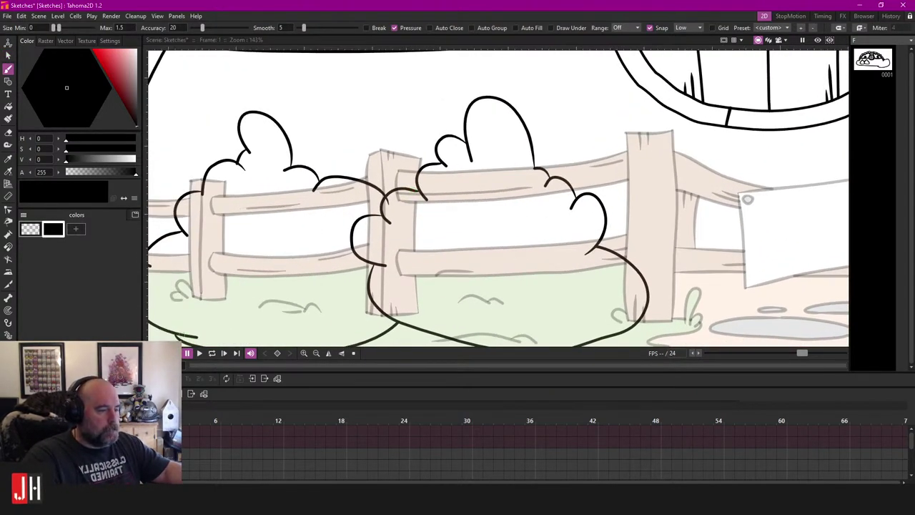
pyautogui.scroll(6, 306, 215)
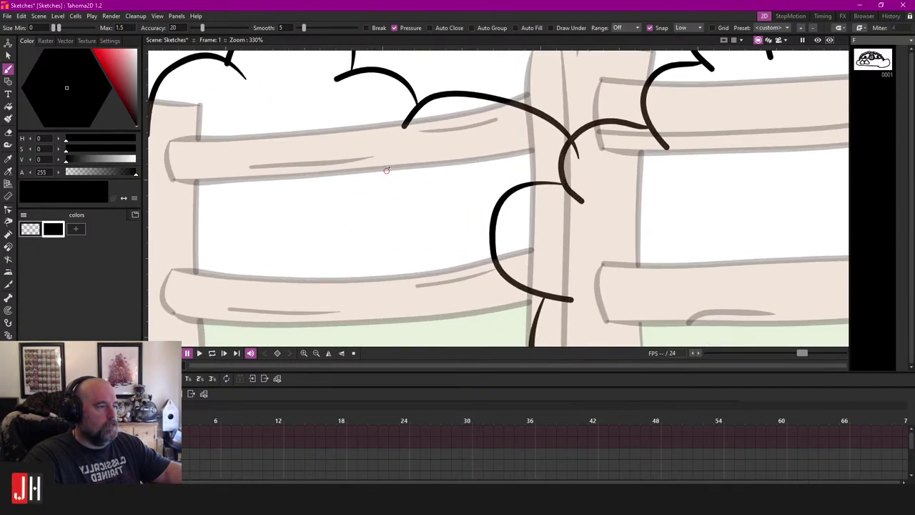
pyautogui.moveTo(398, 174); pyautogui.dragTo(439, 250)
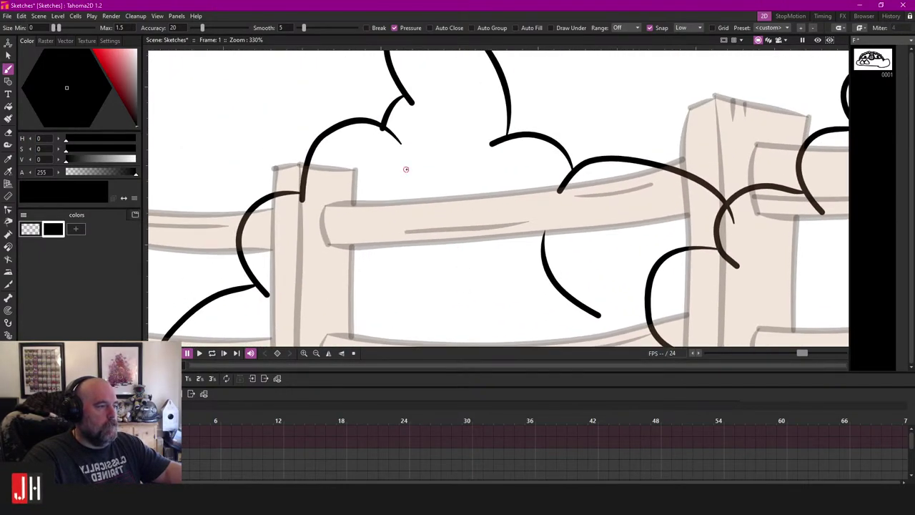
pyautogui.moveTo(406, 169)
pyautogui.mouseDown()
pyautogui.moveTo(410, 195)
pyautogui.moveTo(398, 218)
pyautogui.mouseUp()
pyautogui.scroll(-4, 453, 241)
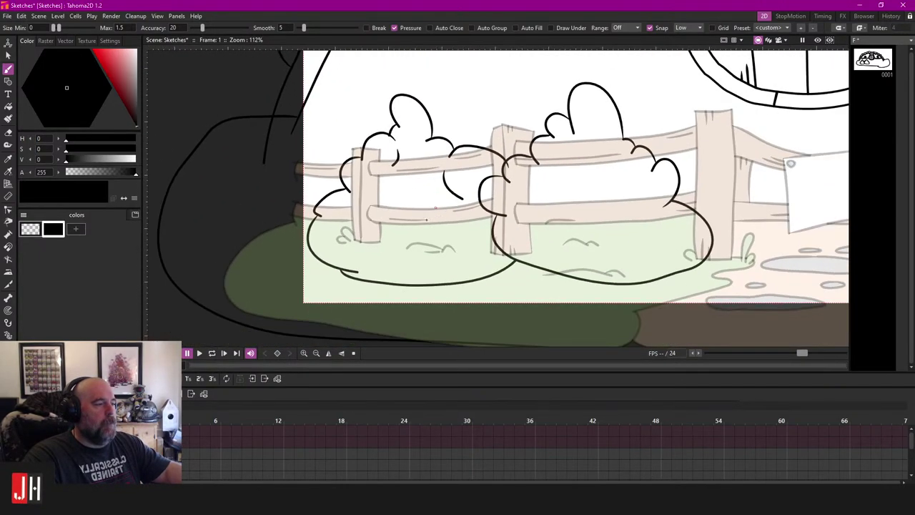
pyautogui.scroll(3, 427, 220)
pyautogui.scroll(3, 365, 185)
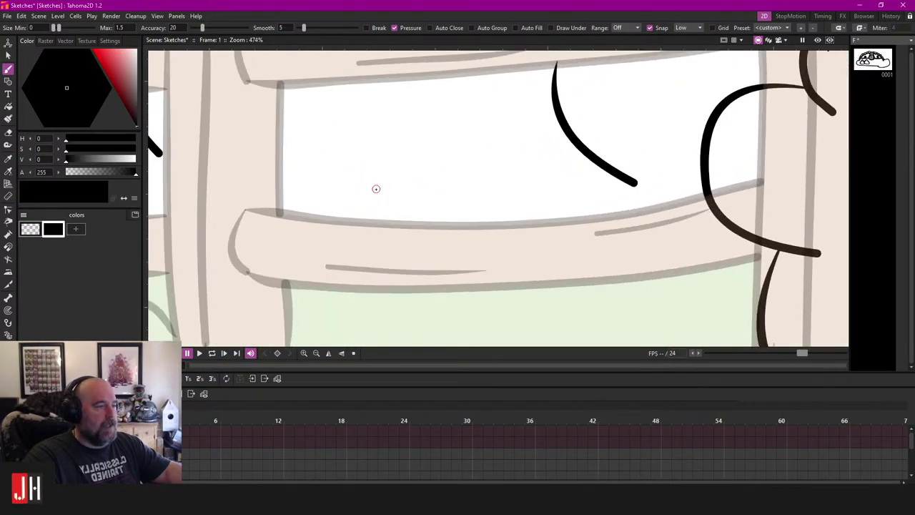
pyautogui.moveTo(375, 187); pyautogui.dragTo(390, 177)
pyautogui.moveTo(390, 177); pyautogui.dragTo(403, 193)
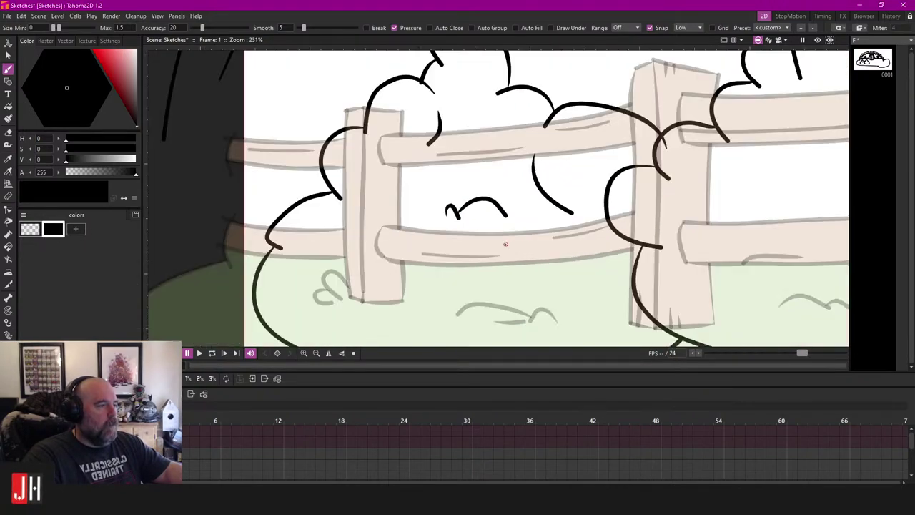
# Step: Brush short foliage strokes inside the second bush: a curve below its crown, one at its right side and small arcs at its left
pyautogui.scroll(-3, 500, 215)
pyautogui.scroll(3, 500, 215)
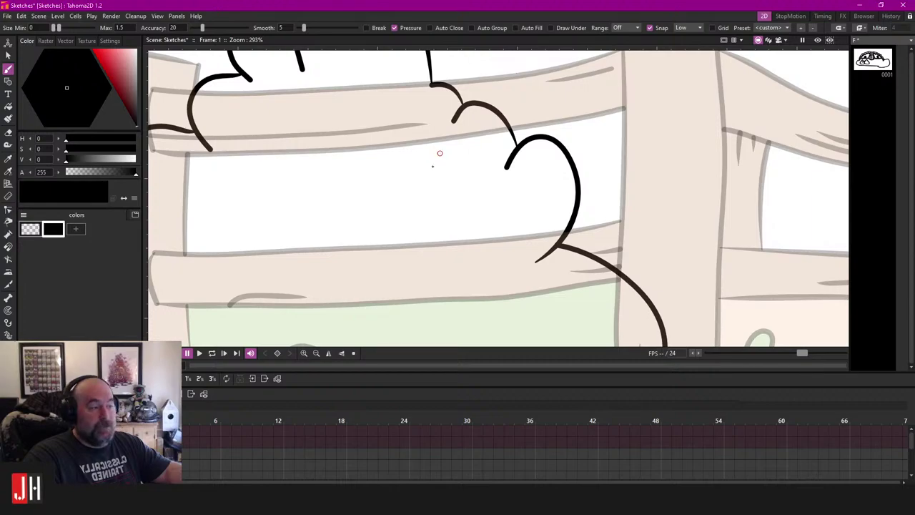
pyautogui.moveTo(437, 171); pyautogui.dragTo(436, 205)
pyautogui.scroll(2, 454, 184)
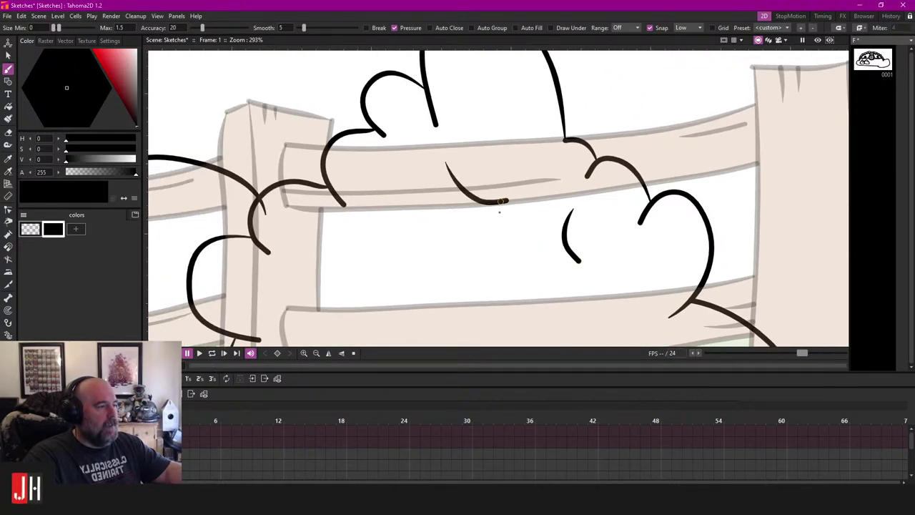
pyautogui.scroll(2, 501, 159)
pyautogui.scroll(-2, 415, 198)
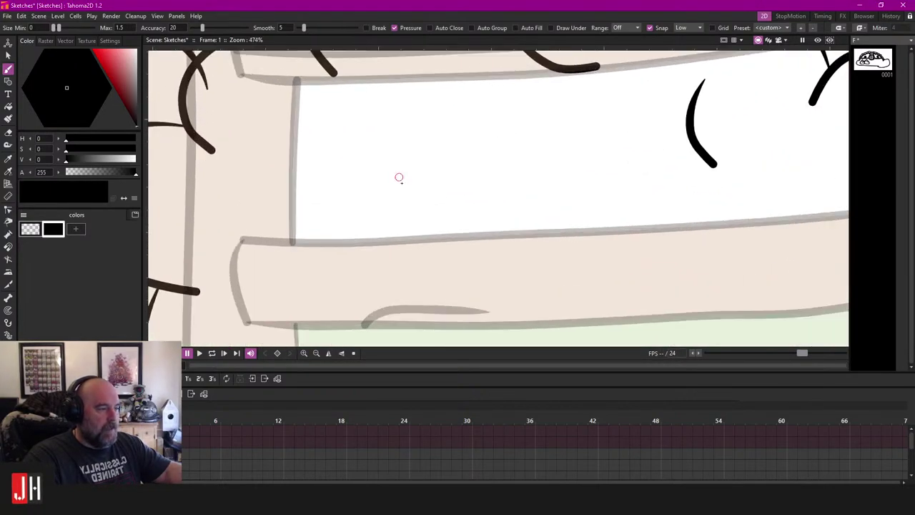
pyautogui.moveTo(408, 184)
pyautogui.mouseDown()
pyautogui.moveTo(437, 182)
pyautogui.moveTo(349, 183)
pyautogui.moveTo(390, 194)
pyautogui.mouseUp()
pyautogui.scroll(-3, 343, 198)
pyautogui.scroll(2, 380, 184)
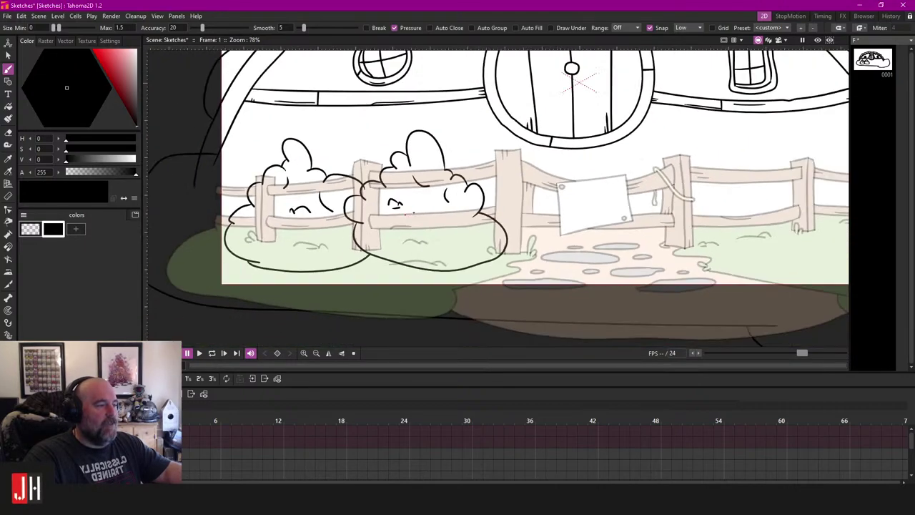
# Step: Brush the house's left wall edge downward outside the frame, then carry it beneath the ground and up to the right end of the arch
pyautogui.scroll(-2, 500, 200)
pyautogui.scroll(2, 500, 200)
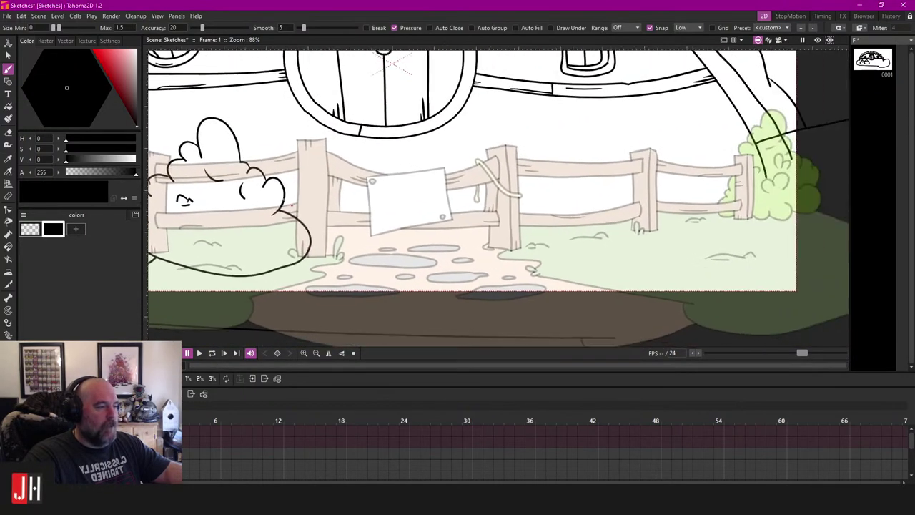
pyautogui.moveTo(292, 205); pyautogui.dragTo(181, 210)
pyautogui.scroll(-1, 431, 245)
pyautogui.moveTo(322, 201); pyautogui.dragTo(551, 249)
pyautogui.scroll(3, 551, 249)
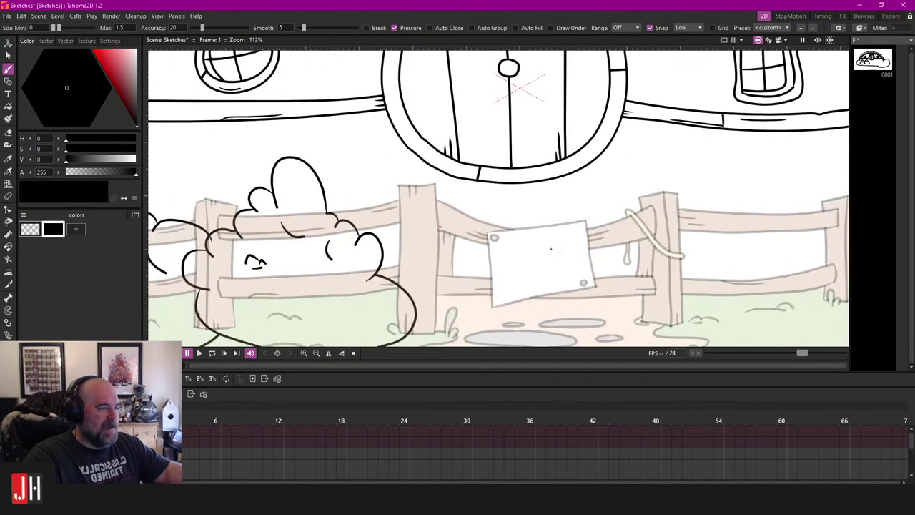
pyautogui.scroll(-3, 550, 249)
pyautogui.scroll(4, 371, 192)
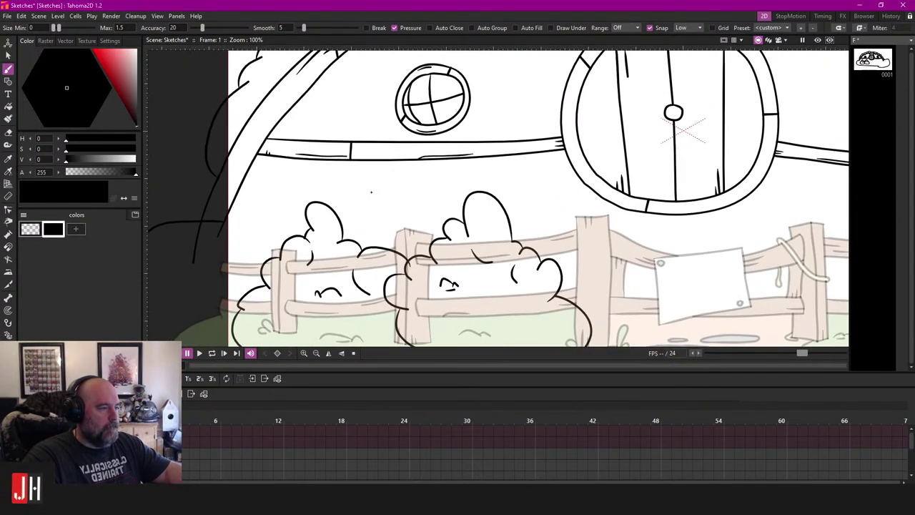
pyautogui.scroll(2, 371, 192)
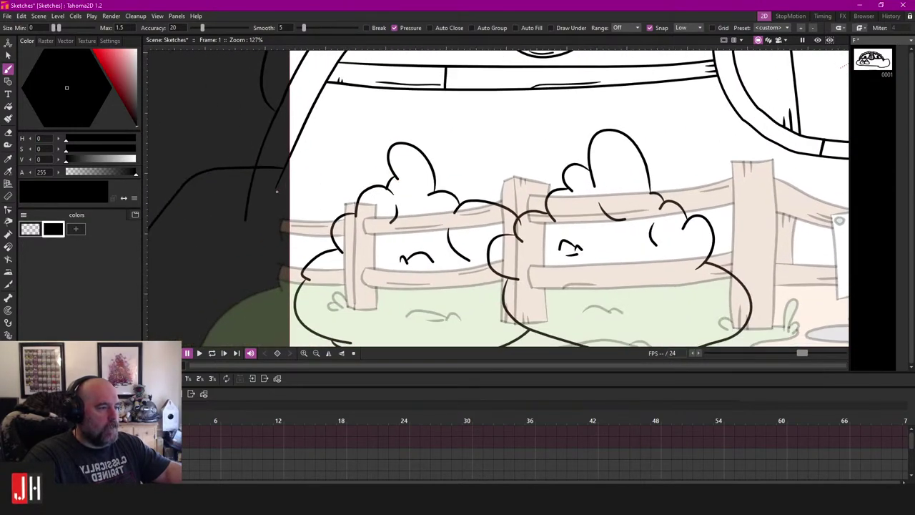
pyautogui.moveTo(276, 187); pyautogui.dragTo(264, 270)
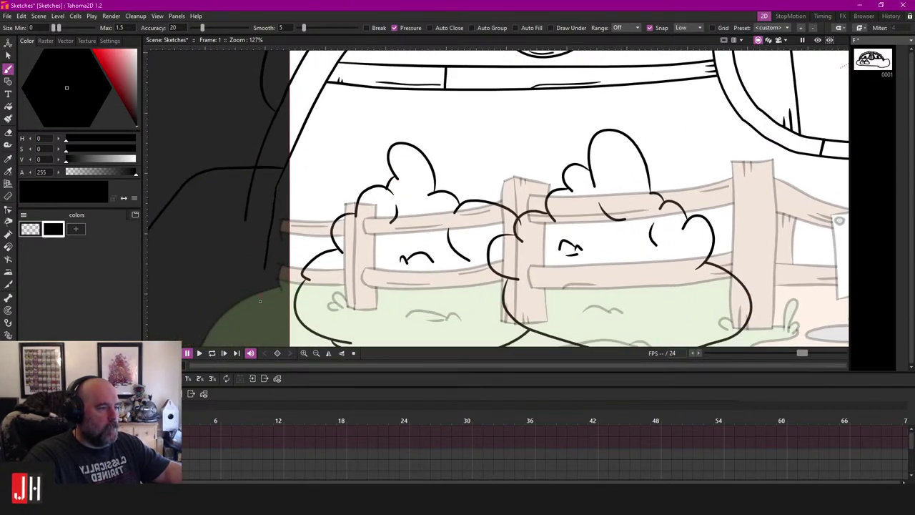
pyautogui.scroll(-5, 259, 318)
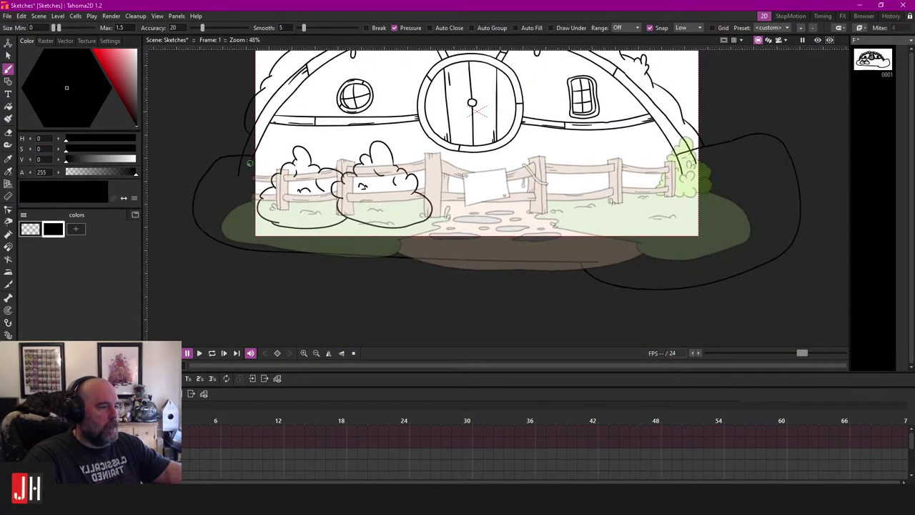
pyautogui.moveTo(241, 225)
pyautogui.mouseDown()
pyautogui.moveTo(331, 247)
pyautogui.moveTo(486, 251)
pyautogui.moveTo(668, 237)
pyautogui.mouseUp()
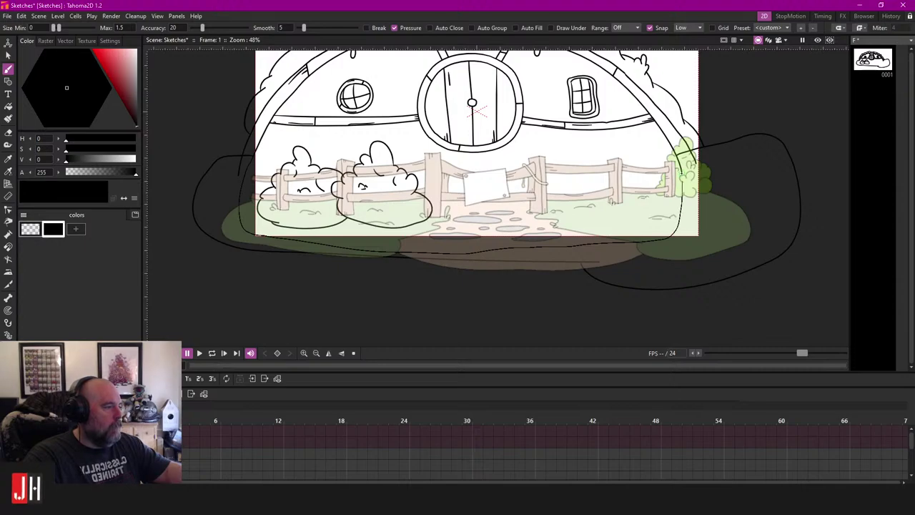
# Step: Brush a curved plank line from the left end of the facade's horizontal beam down toward the ground, beside the left arch
pyautogui.scroll(5, 679, 179)
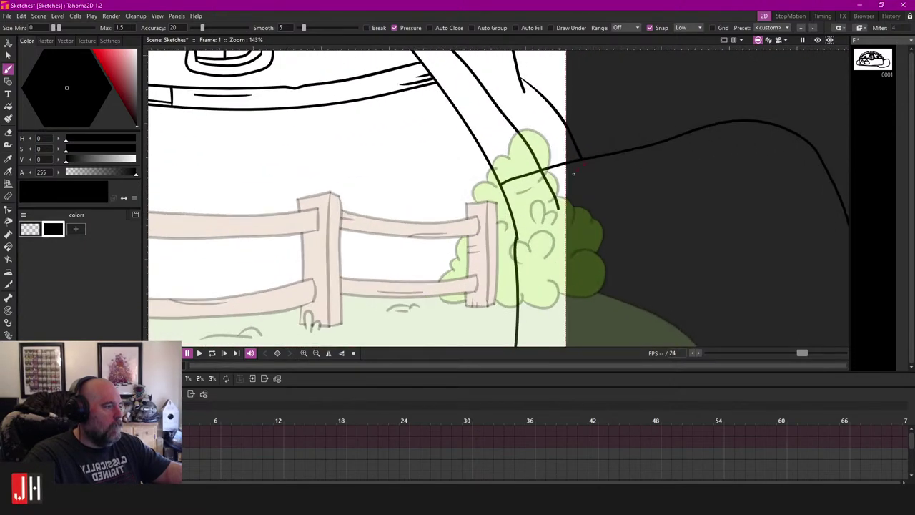
pyautogui.scroll(-5, 573, 174)
pyautogui.moveTo(271, 238); pyautogui.dragTo(380, 218)
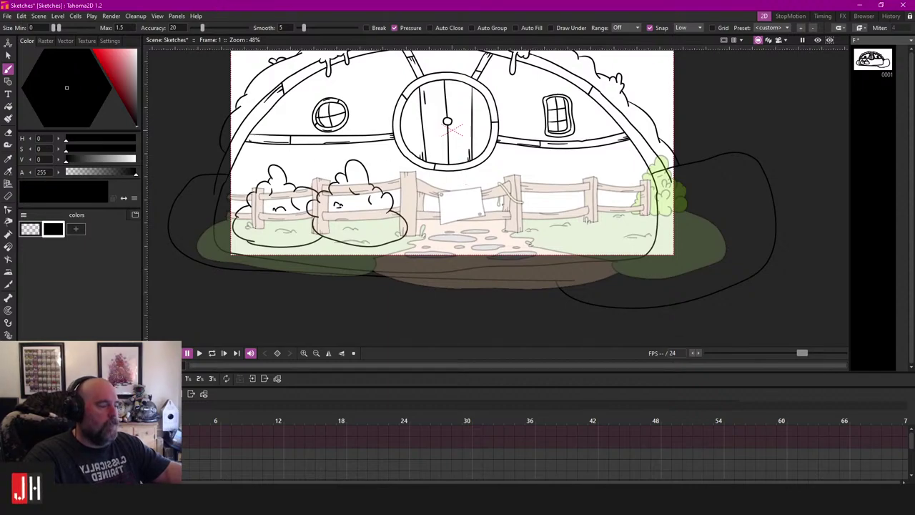
pyautogui.scroll(6, 208, 139)
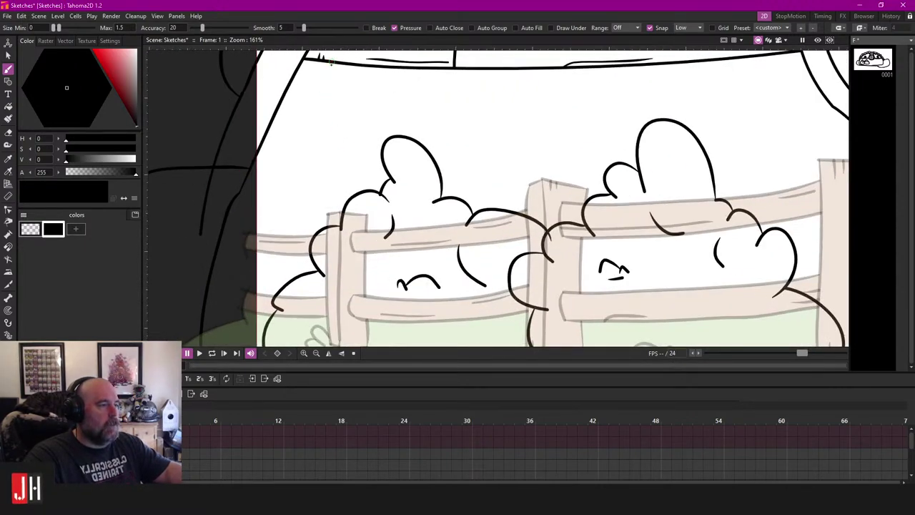
pyautogui.moveTo(330, 63)
pyautogui.mouseDown()
pyautogui.moveTo(277, 196)
pyautogui.moveTo(254, 298)
pyautogui.mouseUp()
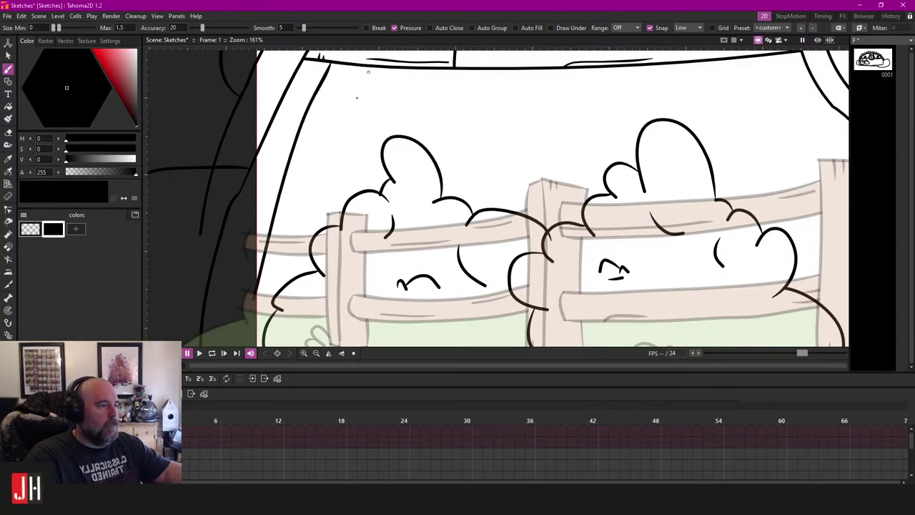
pyautogui.moveTo(369, 70); pyautogui.dragTo(304, 322)
pyautogui.moveTo(428, 152); pyautogui.dragTo(373, 197)
pyautogui.hotkey('ctrl', 'z')
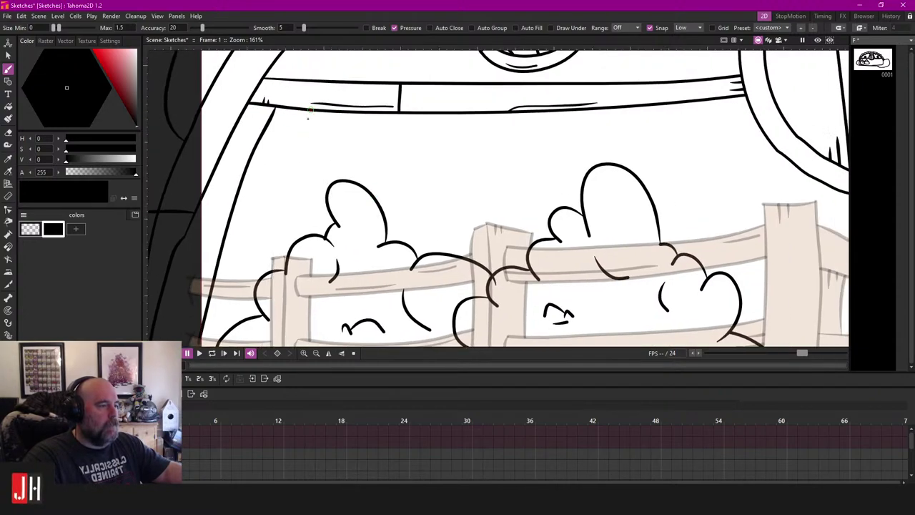
pyautogui.moveTo(308, 111); pyautogui.dragTo(259, 315)
pyautogui.hotkey('ctrl', 'z')
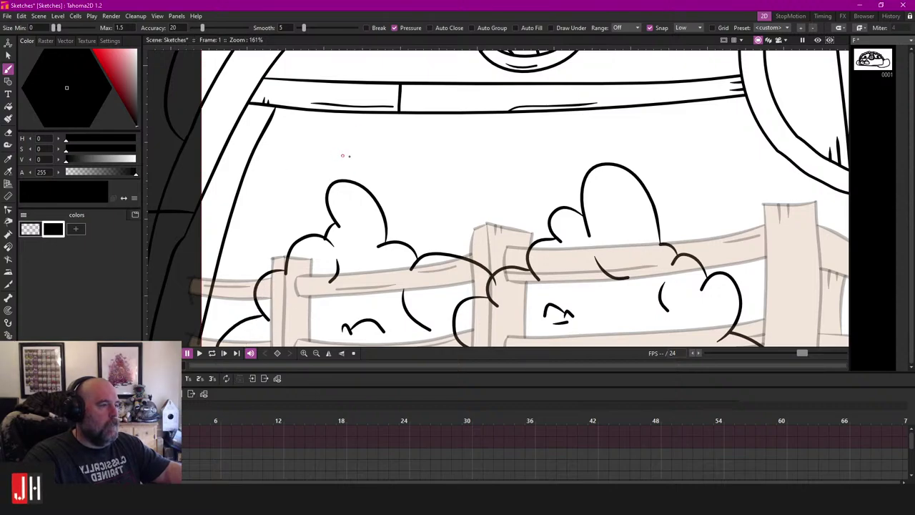
# Step: Save the scene with the extended wall outline and single plank line
pyautogui.scroll(-5, 344, 154)
pyautogui.moveTo(431, 188); pyautogui.dragTo(381, 195)
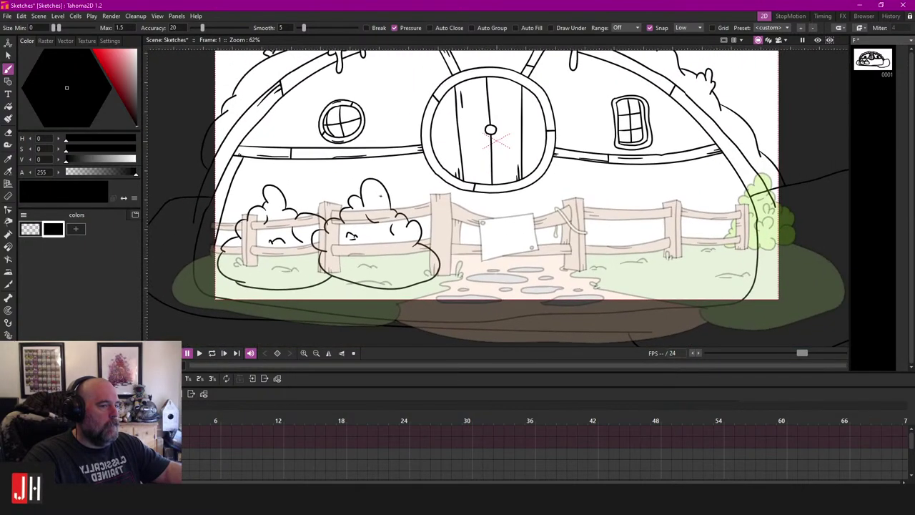
pyautogui.hotkey('ctrl', 's')
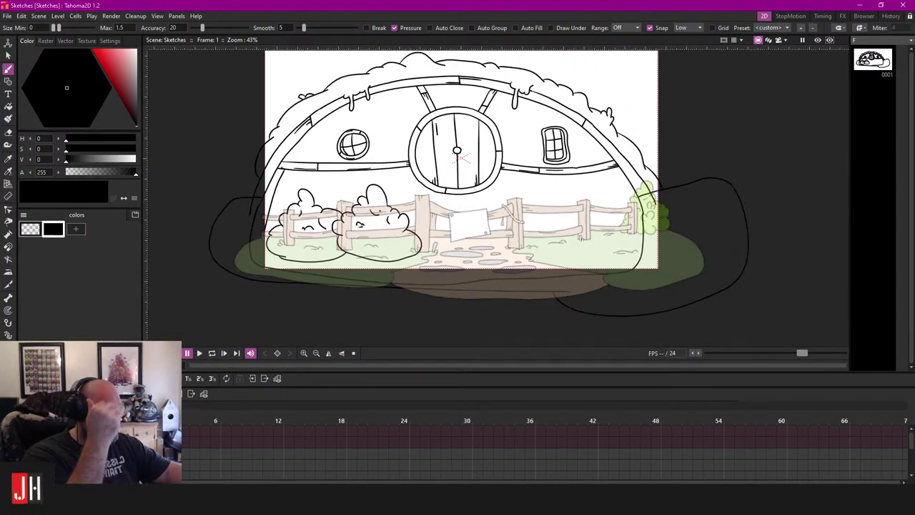
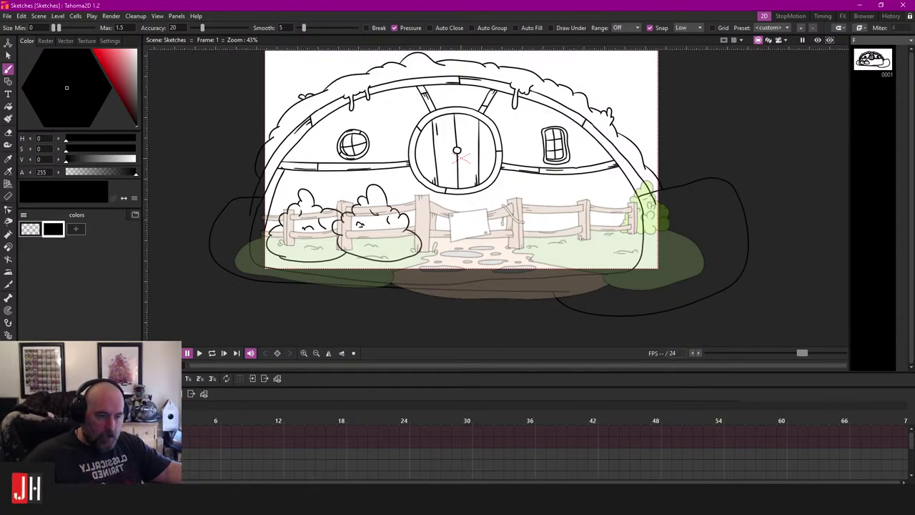
# Step: Try brushing two more plank lines from the facade's left beam down to the edge and crown of the leftmost bush
pyautogui.scroll(4, 443, 208)
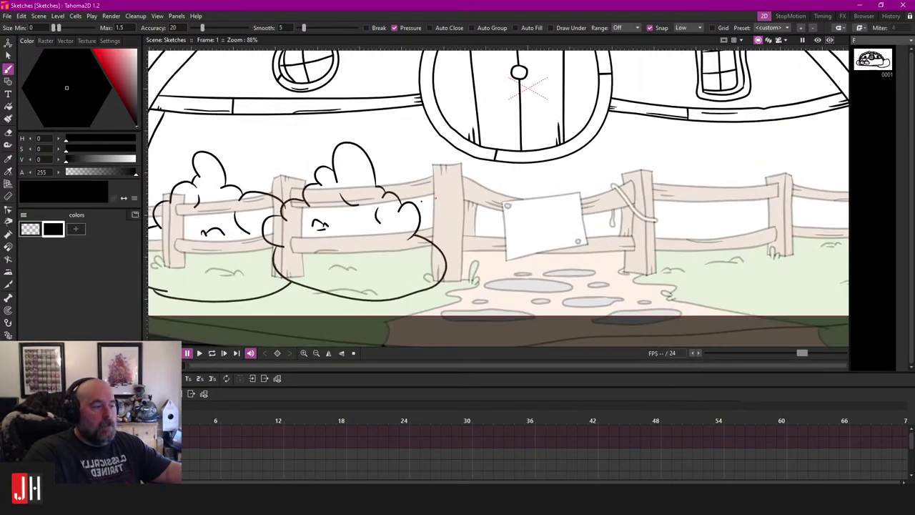
pyautogui.moveTo(443, 208); pyautogui.dragTo(405, 212)
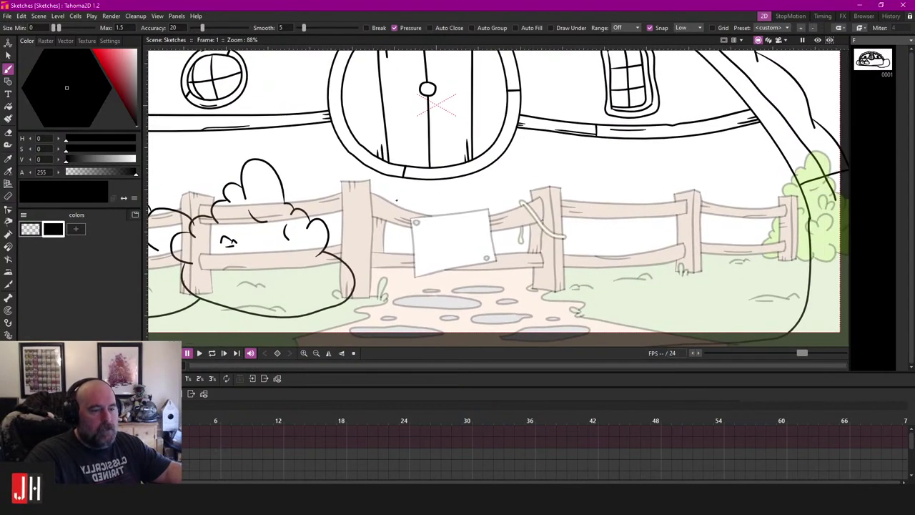
pyautogui.scroll(3, 412, 200)
pyautogui.moveTo(316, 161); pyautogui.dragTo(671, 129)
pyautogui.moveTo(336, 145); pyautogui.dragTo(361, 130)
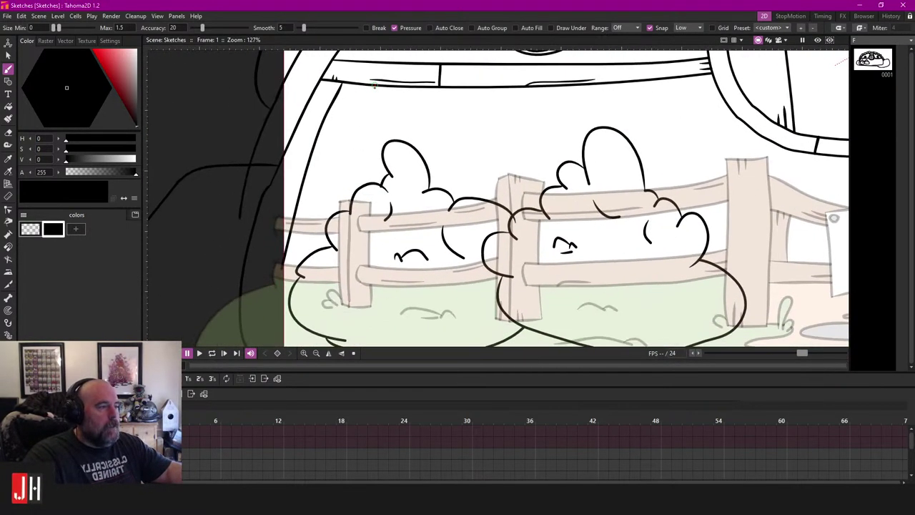
pyautogui.moveTo(372, 87); pyautogui.dragTo(345, 210)
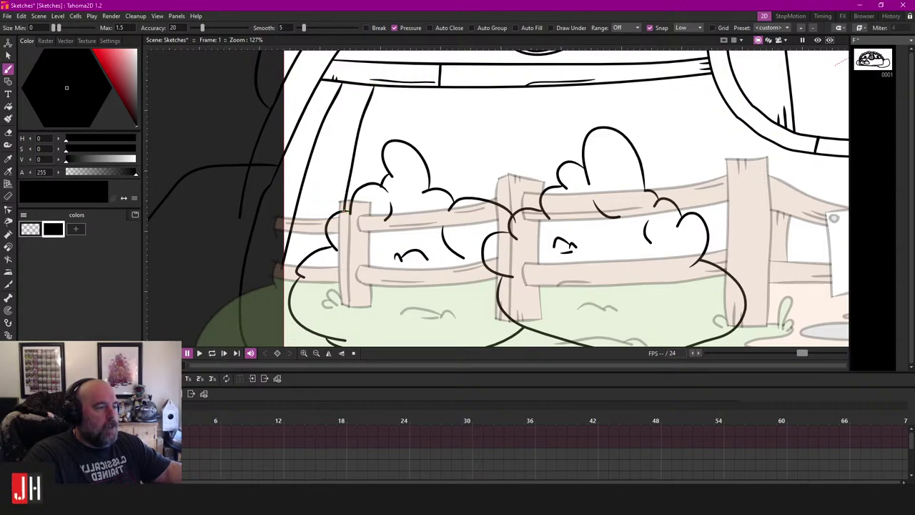
pyautogui.hotkey('ctrl', 'z')
pyautogui.moveTo(370, 87); pyautogui.dragTo(350, 161)
pyautogui.hotkey('ctrl', 'z')
pyautogui.moveTo(336, 213)
pyautogui.mouseDown()
pyautogui.moveTo(352, 113)
pyautogui.moveTo(363, 88)
pyautogui.moveTo(344, 203)
pyautogui.moveTo(371, 87)
pyautogui.mouseUp()
pyautogui.hotkey('ctrl', 'z')
pyautogui.hotkey('ctrl', 'z')
pyautogui.hotkey('ctrl', 'z')
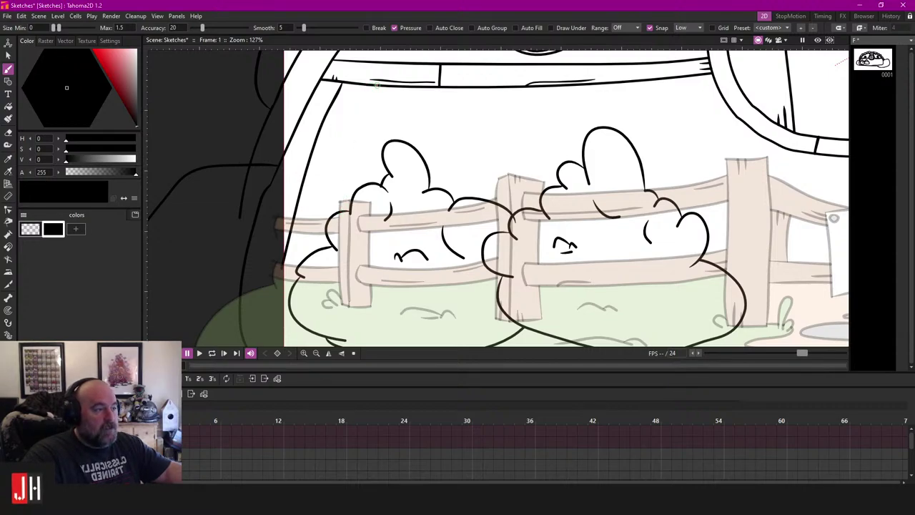
pyautogui.moveTo(342, 211); pyautogui.dragTo(377, 86)
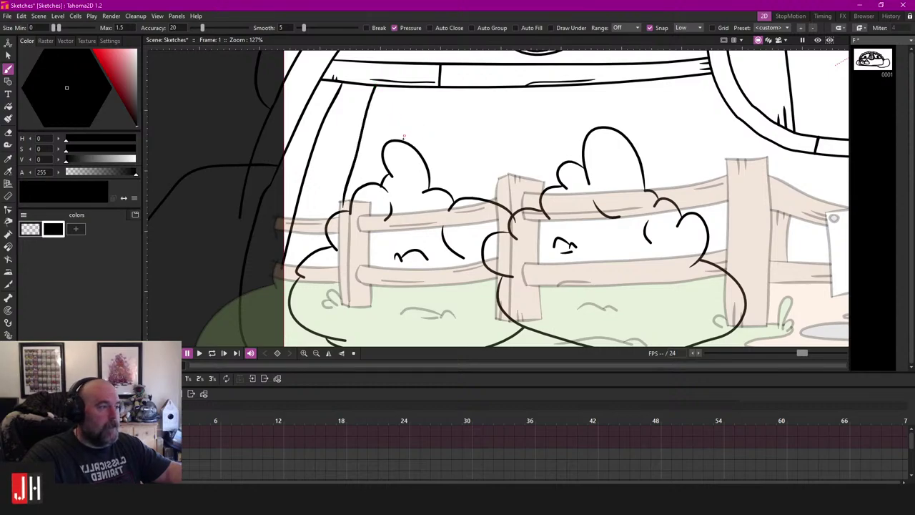
pyautogui.moveTo(406, 140)
pyautogui.mouseDown()
pyautogui.moveTo(414, 89)
pyautogui.moveTo(388, 146)
pyautogui.mouseUp()
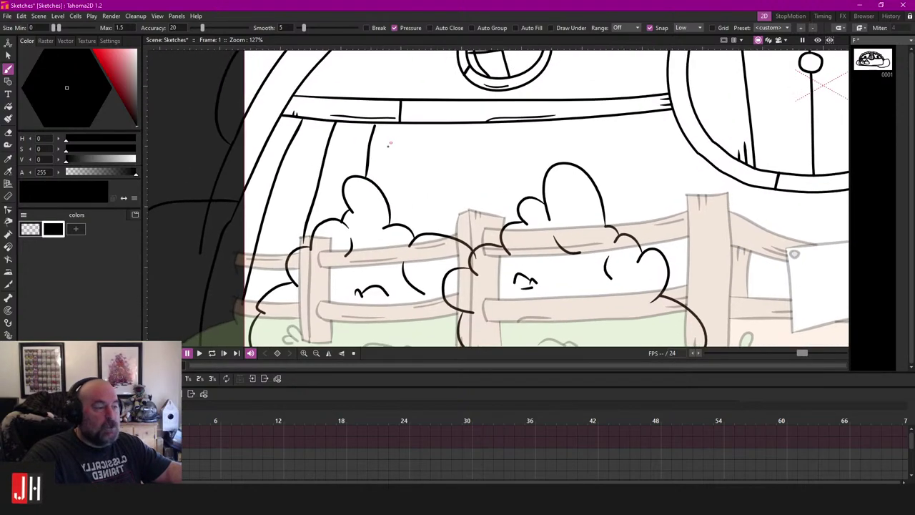
# Step: Undo the plank lines beneath the facade's left beam and save the scene
pyautogui.hotkey('ctrl', 'z')
pyautogui.hotkey('ctrl', 'z')
pyautogui.hotkey('ctrl', 'z')
pyautogui.scroll(-3, 419, 168)
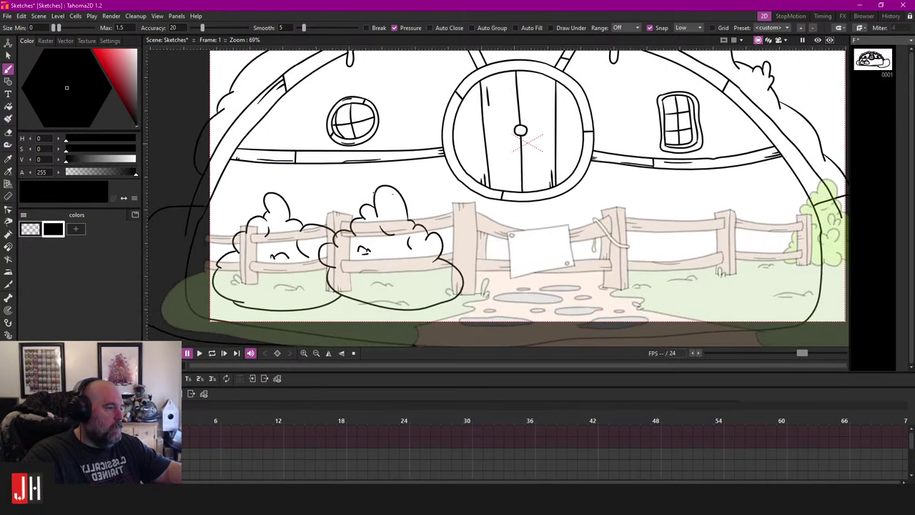
pyautogui.scroll(-2, 419, 168)
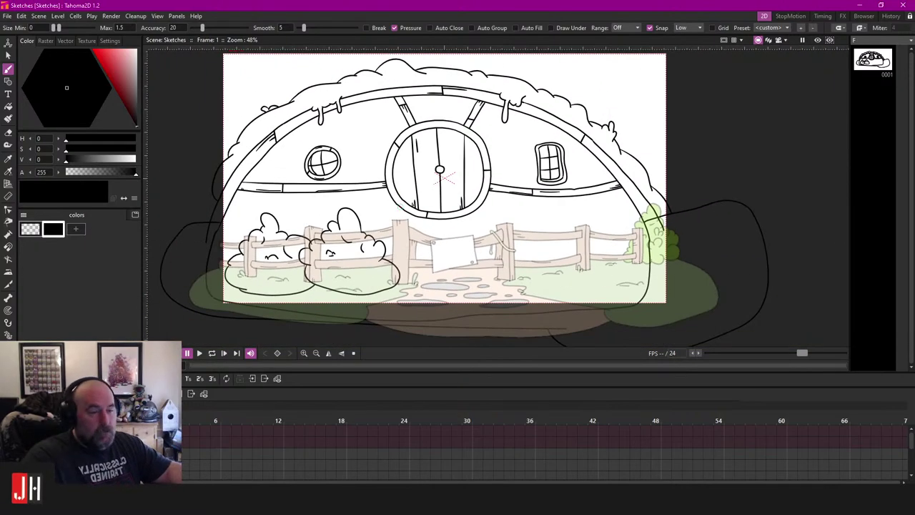
# Step: Brush a long, thin doorstep slab just beneath the round door: rounded ends, a straight lower edge and a closing upper edge
pyautogui.scroll(3, 386, 185)
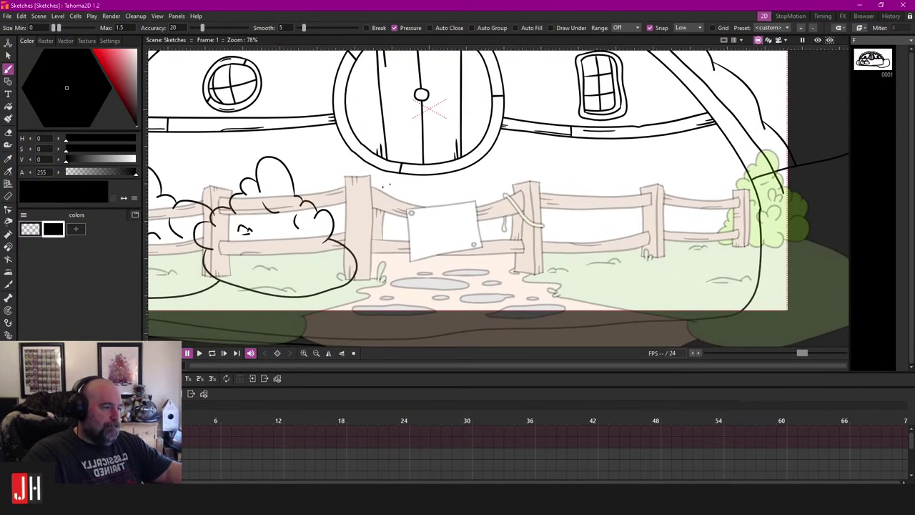
pyautogui.scroll(2, 386, 185)
pyautogui.moveTo(319, 119); pyautogui.dragTo(292, 204)
pyautogui.moveTo(460, 167); pyautogui.dragTo(385, 200)
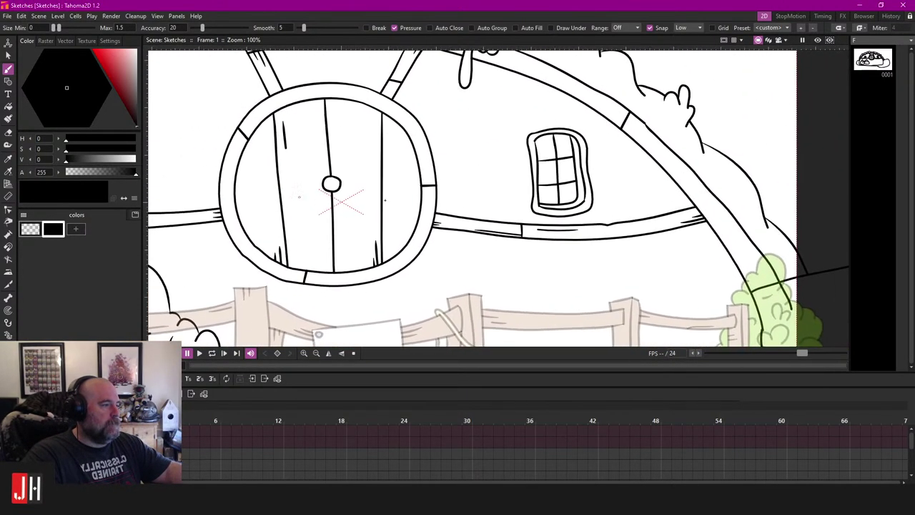
pyautogui.scroll(-3, 478, 152)
pyautogui.scroll(6, 393, 215)
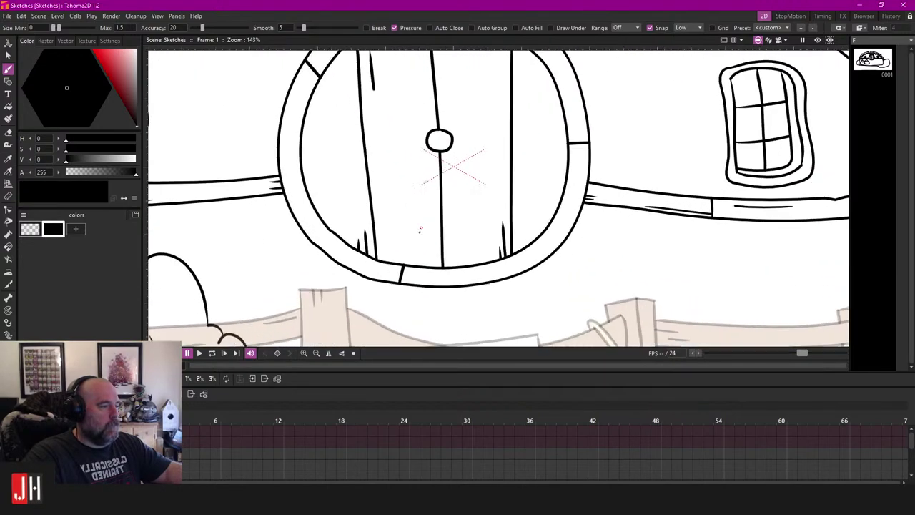
pyautogui.scroll(3, 393, 216)
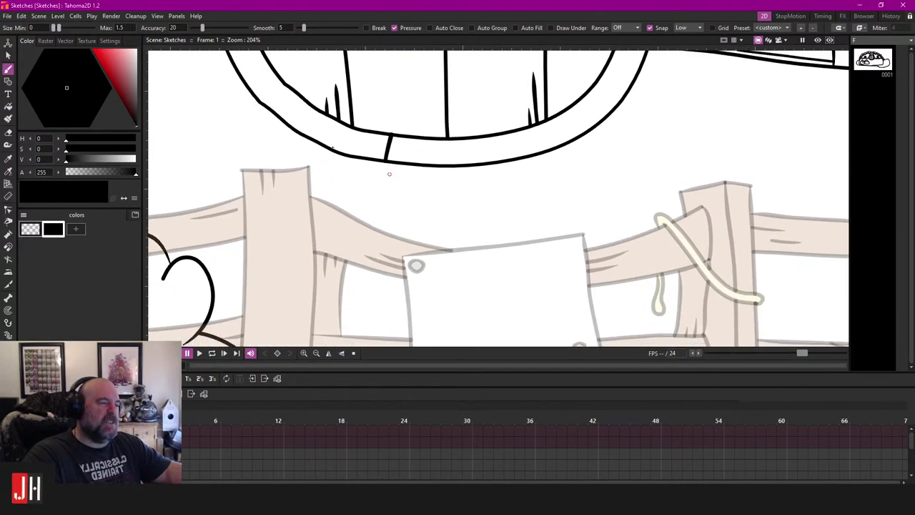
pyautogui.scroll(1, 284, 145)
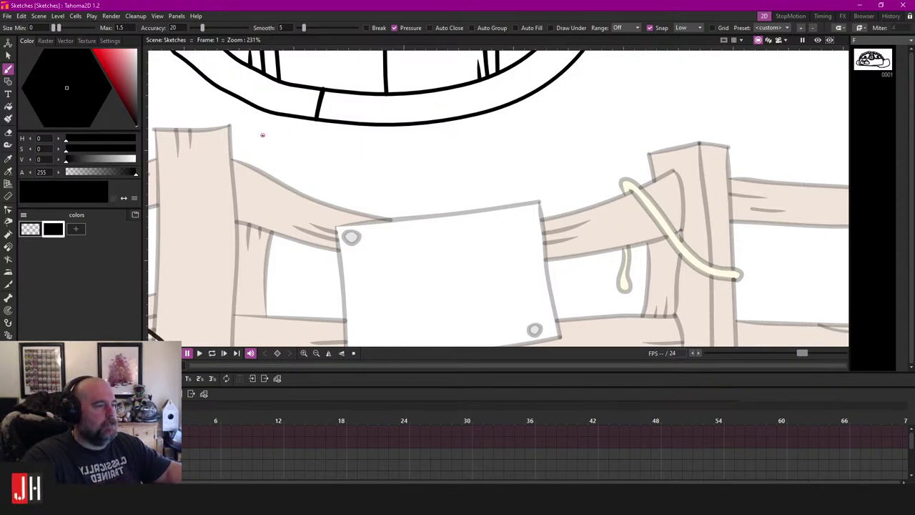
pyautogui.moveTo(272, 131)
pyautogui.mouseDown()
pyautogui.moveTo(258, 147)
pyautogui.moveTo(509, 148)
pyautogui.moveTo(520, 127)
pyautogui.mouseUp()
pyautogui.hotkey('ctrl', 'z')
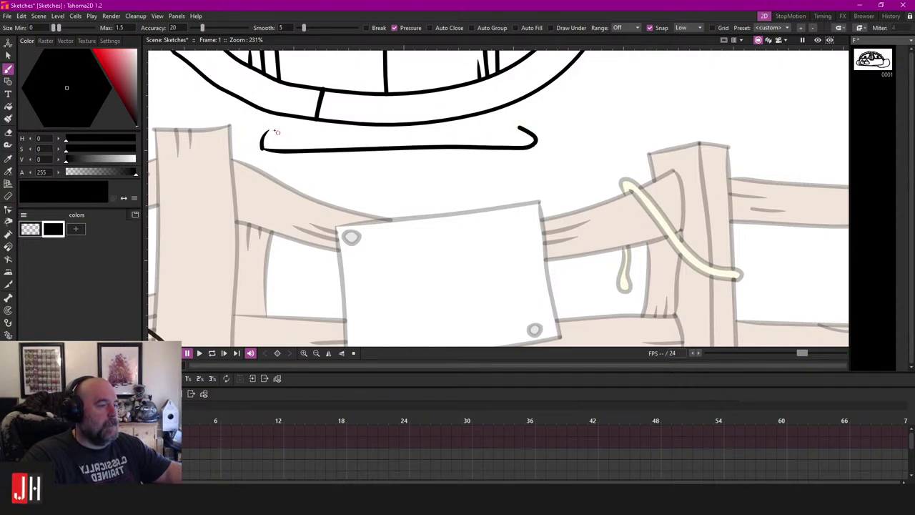
pyautogui.moveTo(272, 130); pyautogui.dragTo(398, 126)
pyautogui.hotkey('ctrl', 'z')
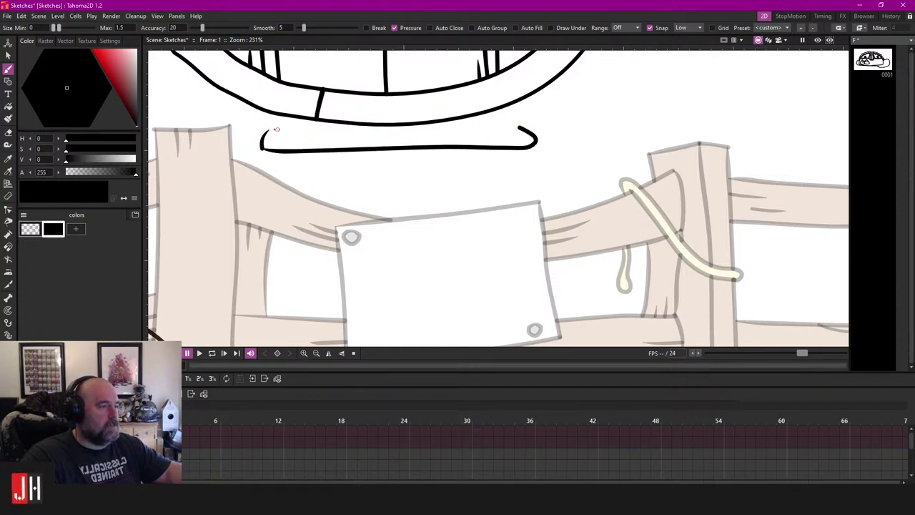
pyautogui.moveTo(281, 131)
pyautogui.mouseDown()
pyautogui.moveTo(479, 135)
pyautogui.moveTo(522, 127)
pyautogui.mouseUp()
# Step: Brush a short curved side line down from each end of the doorstep slab to give it thickness
pyautogui.scroll(-7, 471, 154)
pyautogui.scroll(7, 456, 166)
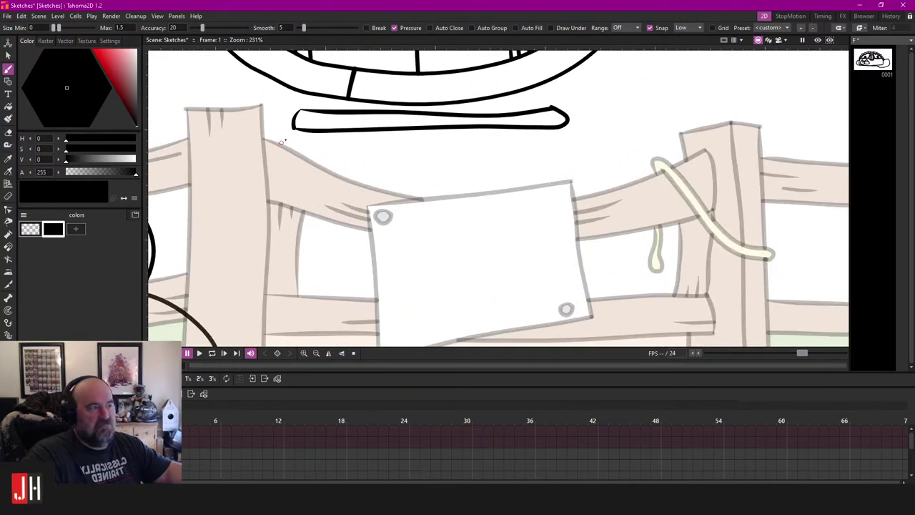
pyautogui.scroll(4, 295, 134)
pyautogui.moveTo(288, 122); pyautogui.dragTo(308, 154)
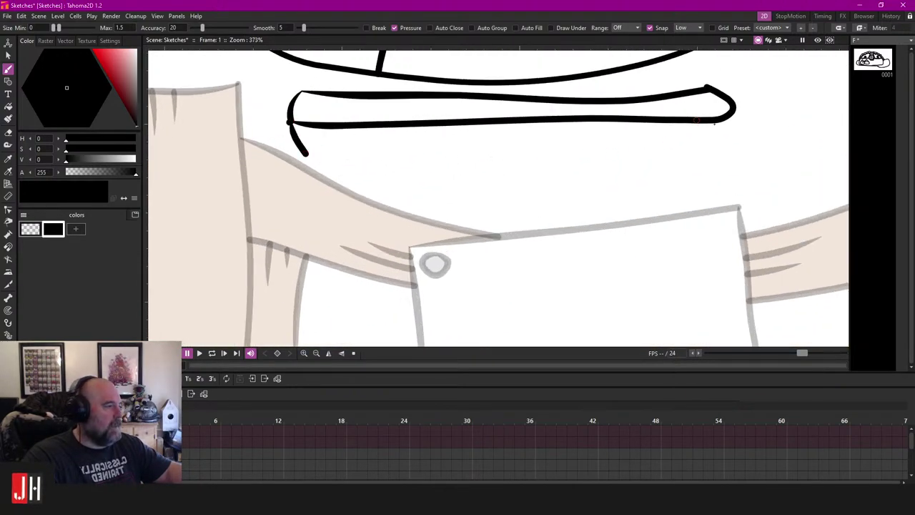
pyautogui.moveTo(737, 112); pyautogui.dragTo(721, 148)
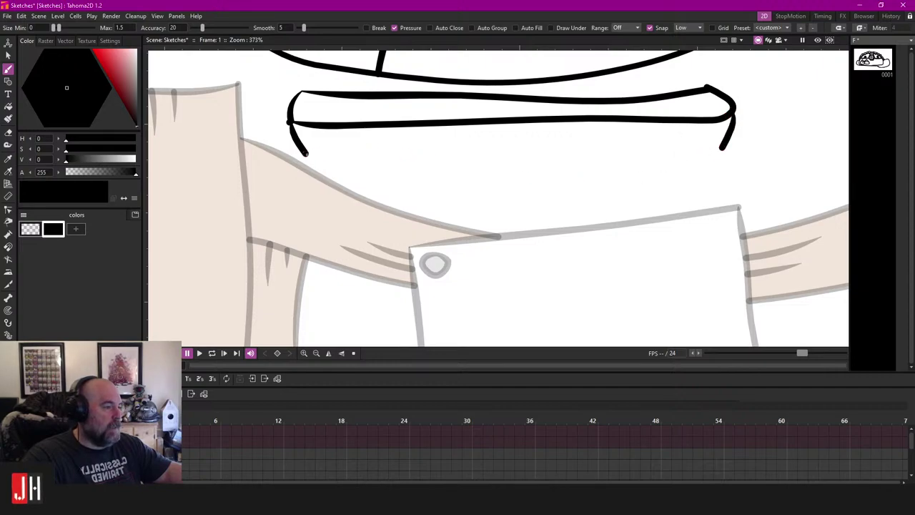
# Step: Brush the lower edge between the doorstep slab's two side lines to close its front face, and save the scene
pyautogui.moveTo(307, 154); pyautogui.dragTo(362, 155)
pyautogui.moveTo(438, 157); pyautogui.dragTo(705, 154)
pyautogui.scroll(-5, 622, 194)
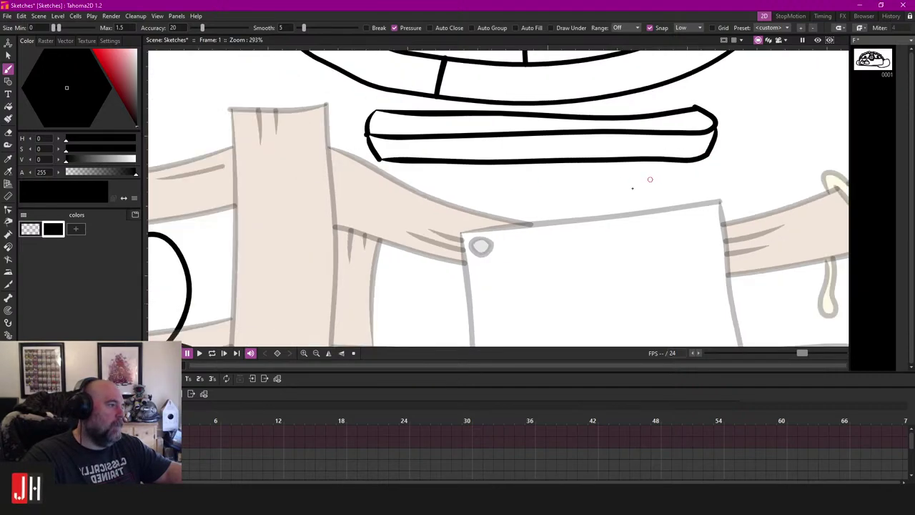
pyautogui.scroll(5, 623, 194)
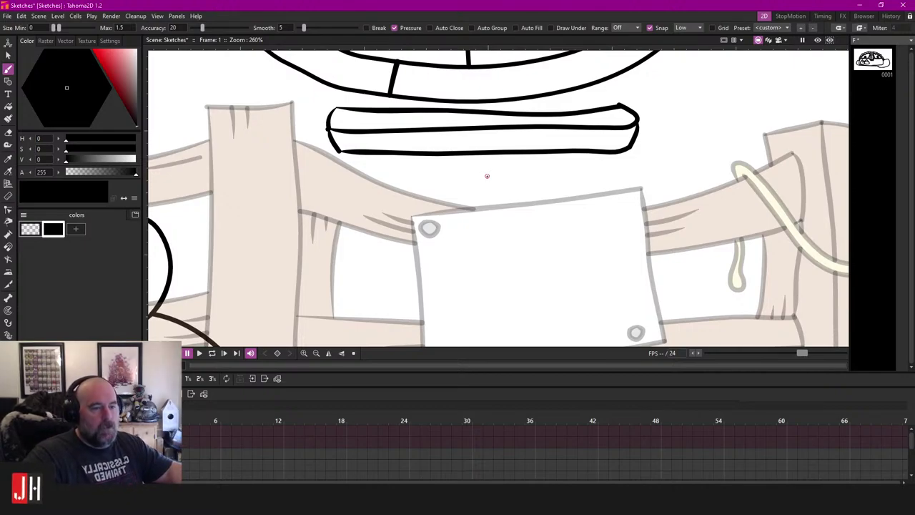
pyautogui.scroll(-6, 487, 176)
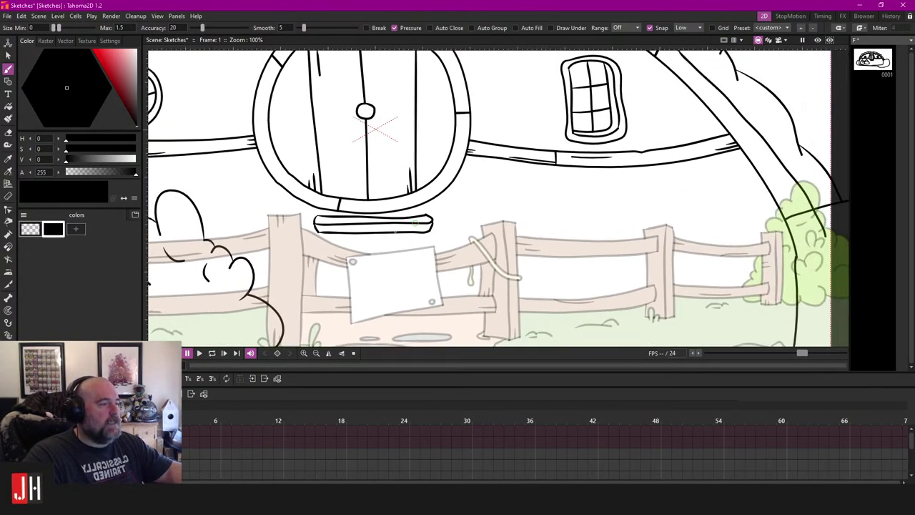
pyautogui.scroll(-5, 473, 190)
pyautogui.hotkey('ctrl', 's')
pyautogui.scroll(3, 422, 173)
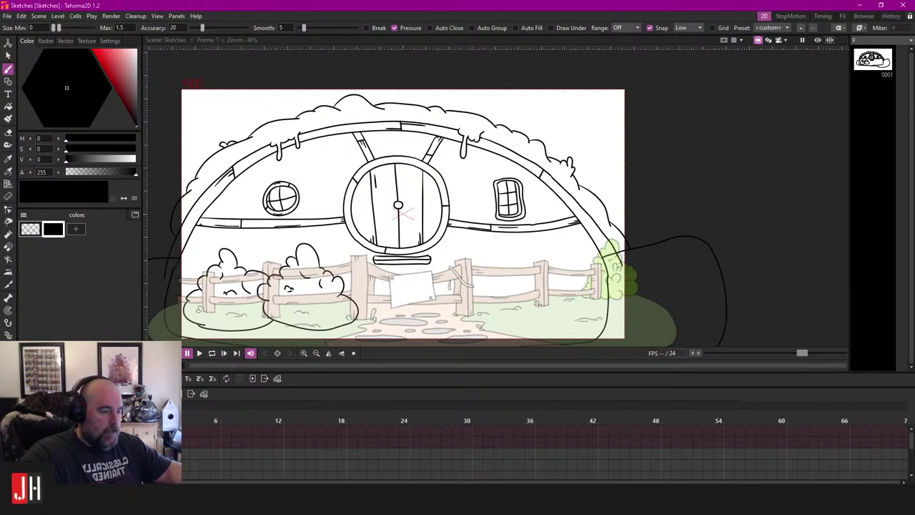
# Step: Create a new vector level named G to get an empty drawing
pyautogui.hotkey('alt', 'n')
pyautogui.write('G')
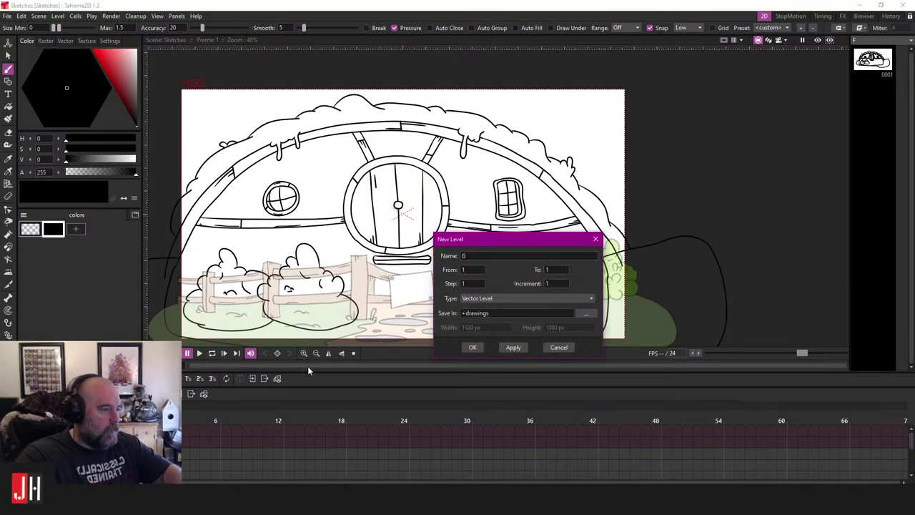
pyautogui.press('Return')
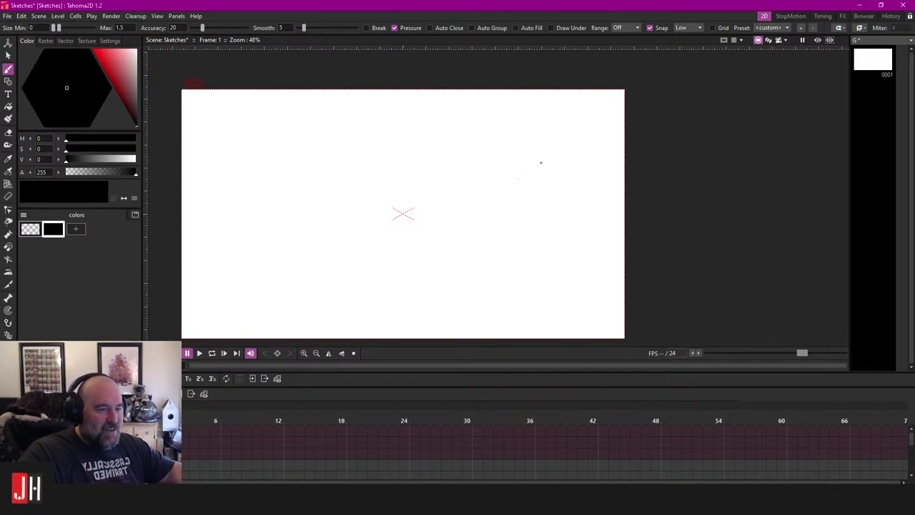
pyautogui.scroll(2, 451, 184)
pyautogui.scroll(1, 400, 190)
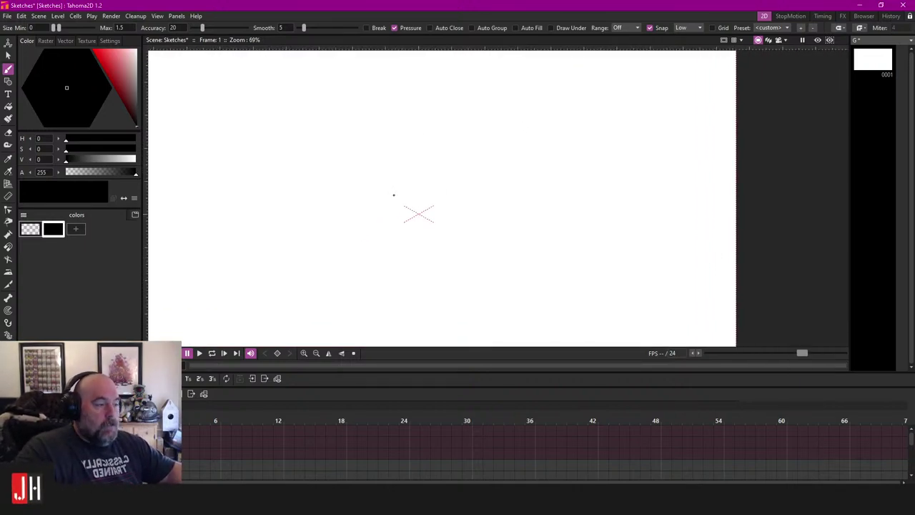
pyautogui.scroll(-2, 390, 196)
pyautogui.scroll(2, 397, 186)
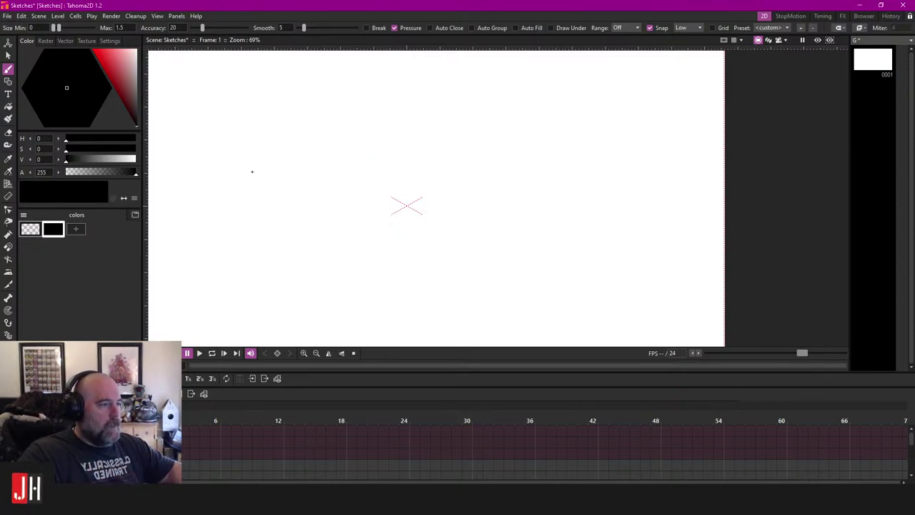
# Step: Sketch a cloud above the canvas centre with a puffy top, pointed lower corners and a nearly flat base
pyautogui.moveTo(283, 170)
pyautogui.mouseDown()
pyautogui.moveTo(455, 170)
pyautogui.moveTo(450, 153)
pyautogui.moveTo(431, 148)
pyautogui.moveTo(412, 95)
pyautogui.moveTo(366, 112)
pyautogui.mouseUp()
pyautogui.scroll(2, 457, 169)
pyautogui.hotkey('ctrl', 'z')
pyautogui.moveTo(432, 147)
pyautogui.mouseDown()
pyautogui.moveTo(446, 105)
pyautogui.moveTo(421, 79)
pyautogui.moveTo(362, 67)
pyautogui.moveTo(307, 75)
pyautogui.mouseUp()
pyautogui.moveTo(325, 91)
pyautogui.mouseDown()
pyautogui.moveTo(460, 126)
pyautogui.moveTo(420, 97)
pyautogui.mouseUp()
pyautogui.moveTo(371, 156)
pyautogui.mouseDown()
pyautogui.moveTo(345, 141)
pyautogui.moveTo(345, 183)
pyautogui.moveTo(287, 210)
pyautogui.mouseUp()
pyautogui.scroll(-6, 342, 217)
pyautogui.moveTo(467, 216); pyautogui.dragTo(399, 200)
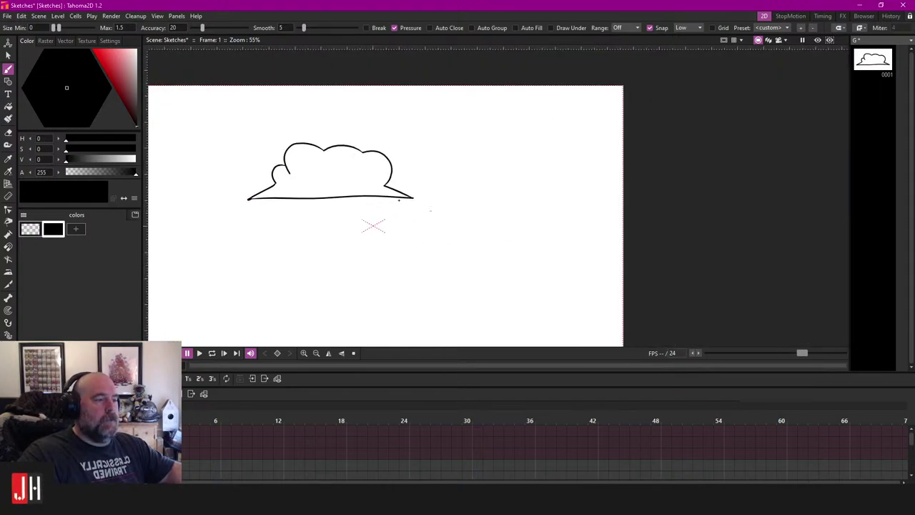
pyautogui.scroll(1, 430, 210)
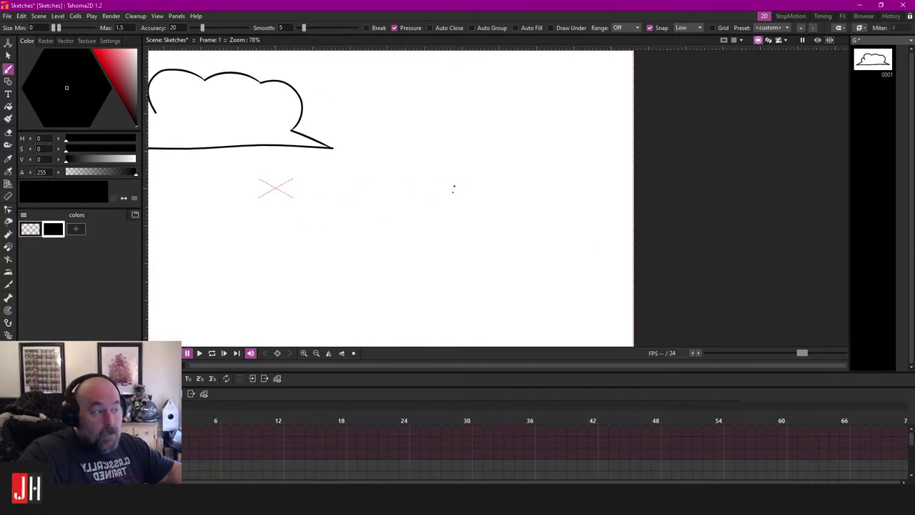
# Step: Sketch a second cloud in the right half of the canvas, with overlapping puffs around it and a smooth curved underside
pyautogui.moveTo(480, 191)
pyautogui.mouseDown()
pyautogui.moveTo(429, 186)
pyautogui.moveTo(552, 188)
pyautogui.moveTo(545, 207)
pyautogui.moveTo(576, 242)
pyautogui.moveTo(562, 251)
pyautogui.moveTo(387, 223)
pyautogui.moveTo(417, 196)
pyautogui.moveTo(417, 178)
pyautogui.moveTo(437, 173)
pyautogui.mouseUp()
pyautogui.scroll(-9, 437, 207)
pyautogui.moveTo(453, 242); pyautogui.dragTo(496, 215)
pyautogui.scroll(5, 413, 215)
pyautogui.scroll(3, 389, 215)
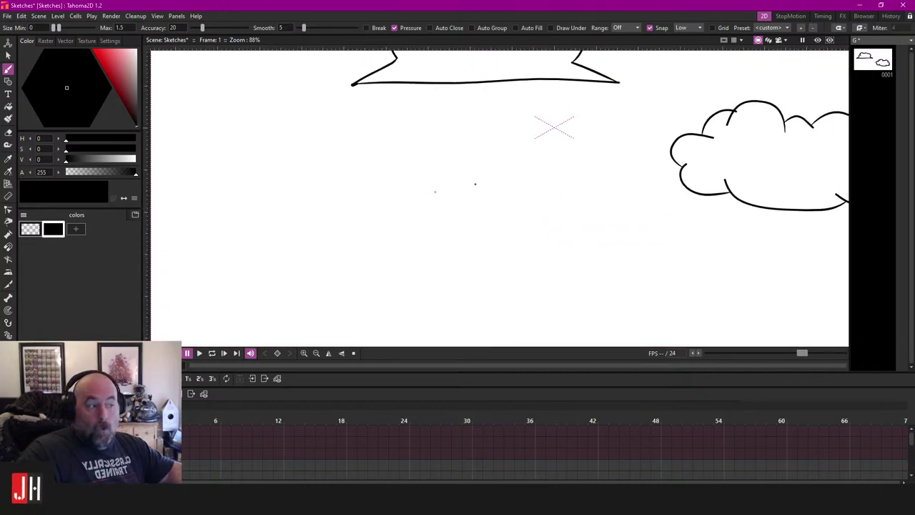
# Step: Sketch a small cloud below the flat-based one, with a smooth oval body and a cluster of small puffs on its right end
pyautogui.moveTo(466, 156)
pyautogui.mouseDown()
pyautogui.moveTo(442, 145)
pyautogui.moveTo(353, 162)
pyautogui.moveTo(439, 203)
pyautogui.mouseUp()
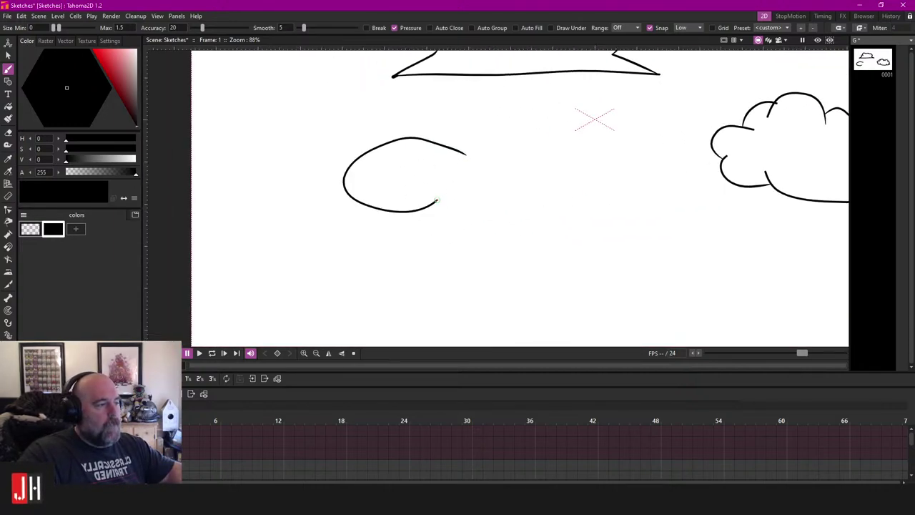
pyautogui.hotkey('ctrl', 'z')
pyautogui.moveTo(451, 153)
pyautogui.mouseDown()
pyautogui.moveTo(395, 148)
pyautogui.moveTo(352, 190)
pyautogui.moveTo(396, 210)
pyautogui.moveTo(461, 200)
pyautogui.moveTo(460, 211)
pyautogui.moveTo(446, 151)
pyautogui.mouseUp()
pyautogui.scroll(-5, 484, 175)
pyautogui.scroll(4, 453, 194)
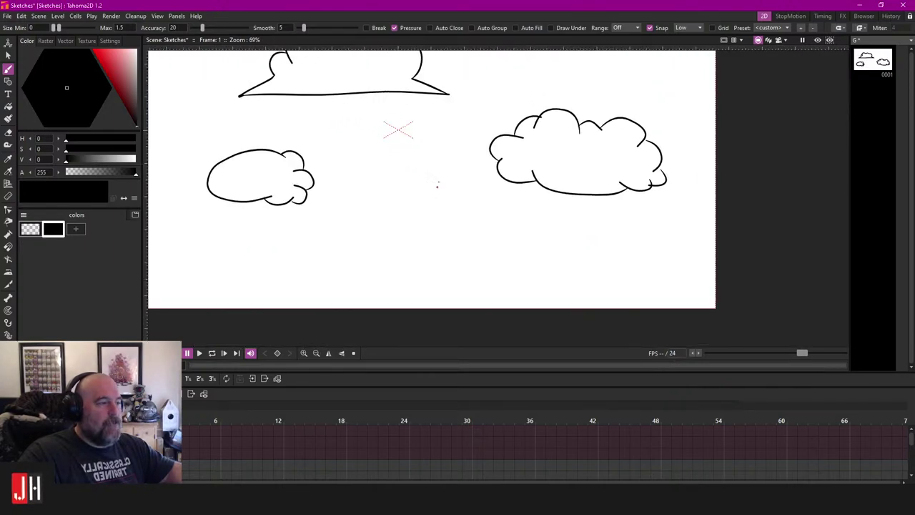
pyautogui.scroll(-3, 422, 205)
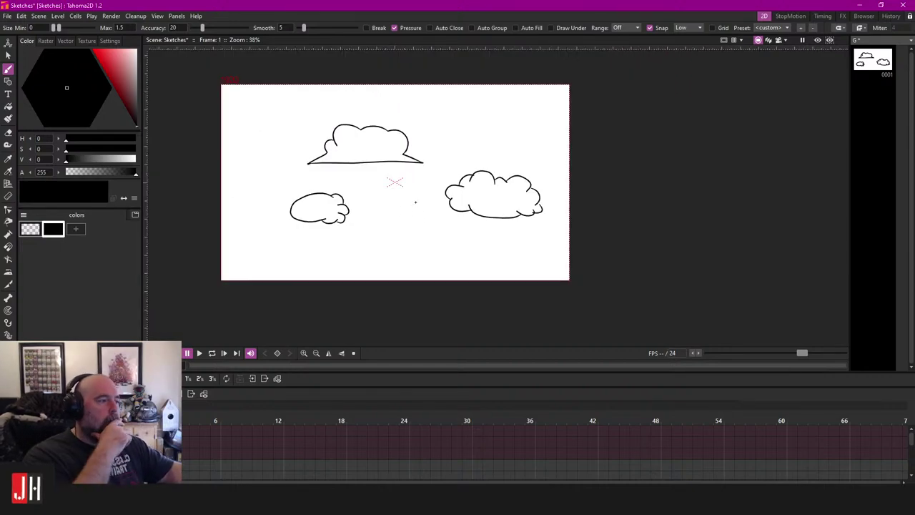
pyautogui.scroll(2, 413, 208)
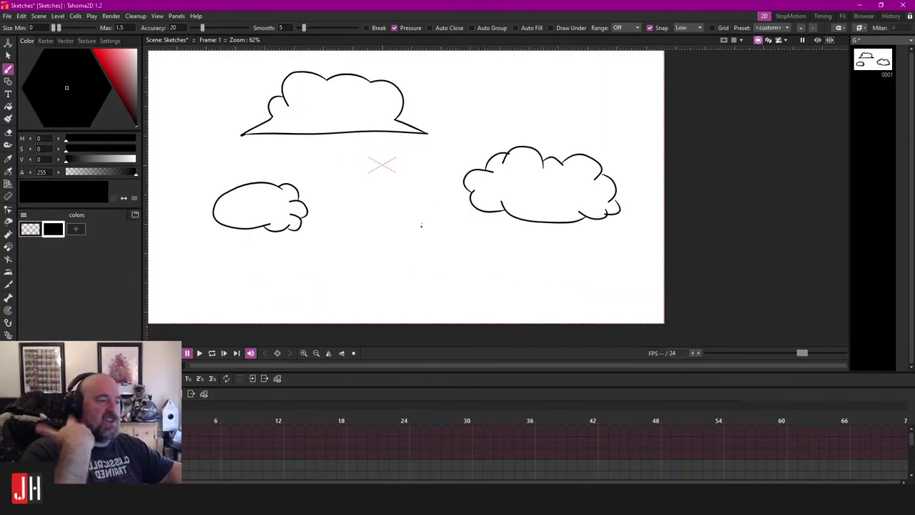
pyautogui.scroll(2, 422, 207)
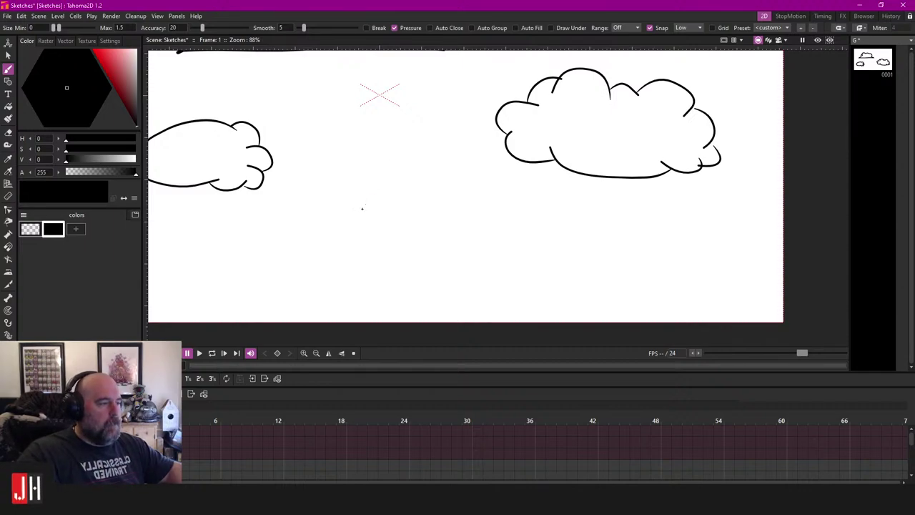
# Step: Sketch a long, thin horizontal streak cloud with jagged ends beneath the small oval cloud
pyautogui.moveTo(313, 211); pyautogui.dragTo(536, 210)
pyautogui.scroll(1, 398, 231)
pyautogui.hotkey('ctrl', 'z')
pyautogui.scroll(1, 351, 226)
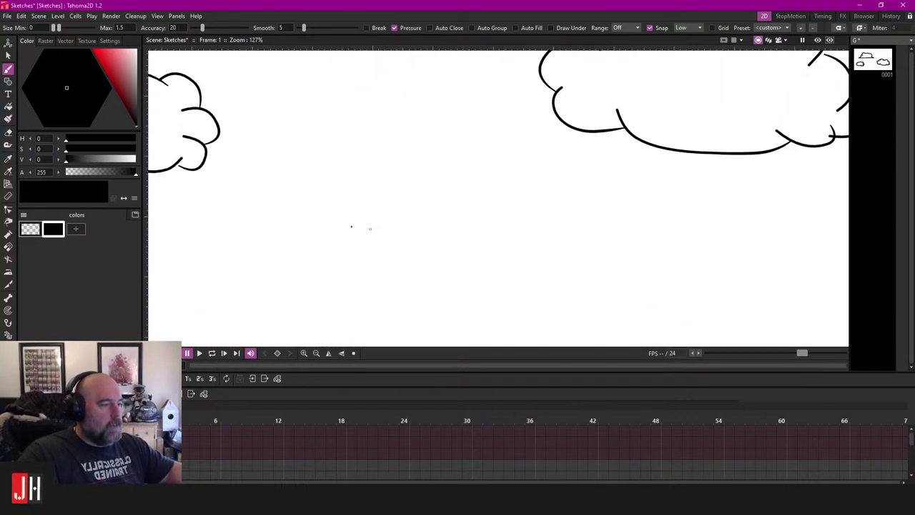
pyautogui.moveTo(258, 213); pyautogui.dragTo(600, 212)
pyautogui.hotkey('ctrl', 'z')
pyautogui.moveTo(249, 207); pyautogui.dragTo(391, 208)
pyautogui.moveTo(483, 210)
pyautogui.mouseDown()
pyautogui.moveTo(658, 210)
pyautogui.moveTo(551, 197)
pyautogui.moveTo(614, 192)
pyautogui.moveTo(582, 187)
pyautogui.moveTo(450, 181)
pyautogui.moveTo(155, 193)
pyautogui.moveTo(182, 201)
pyautogui.moveTo(159, 206)
pyautogui.moveTo(261, 210)
pyautogui.mouseUp()
pyautogui.scroll(-3, 357, 210)
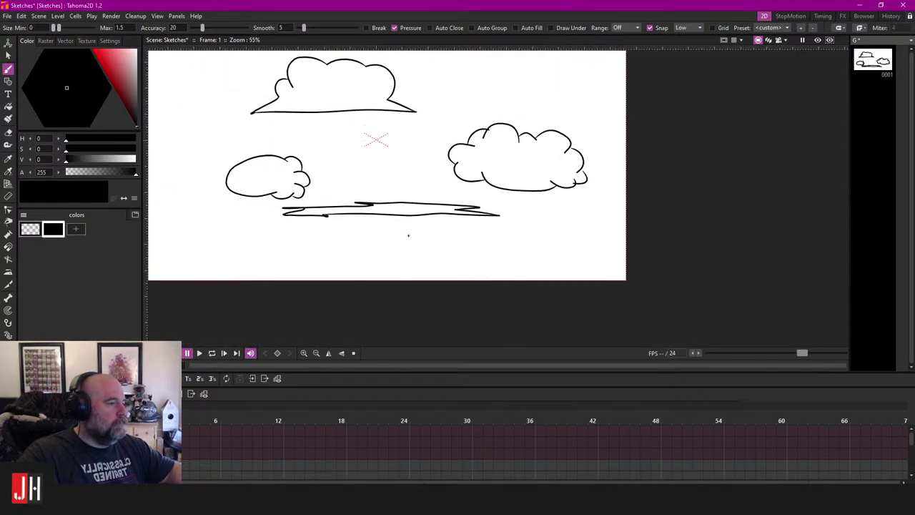
# Step: Sketch another thin, horizontal streak cloud with notched ends below the first streak
pyautogui.scroll(3, 404, 240)
pyautogui.moveTo(322, 227)
pyautogui.mouseDown()
pyautogui.moveTo(580, 230)
pyautogui.moveTo(591, 236)
pyautogui.moveTo(578, 241)
pyautogui.moveTo(604, 248)
pyautogui.moveTo(499, 262)
pyautogui.moveTo(372, 261)
pyautogui.moveTo(288, 240)
pyautogui.moveTo(308, 230)
pyautogui.mouseUp()
pyautogui.scroll(-3, 365, 243)
pyautogui.scroll(6, 419, 251)
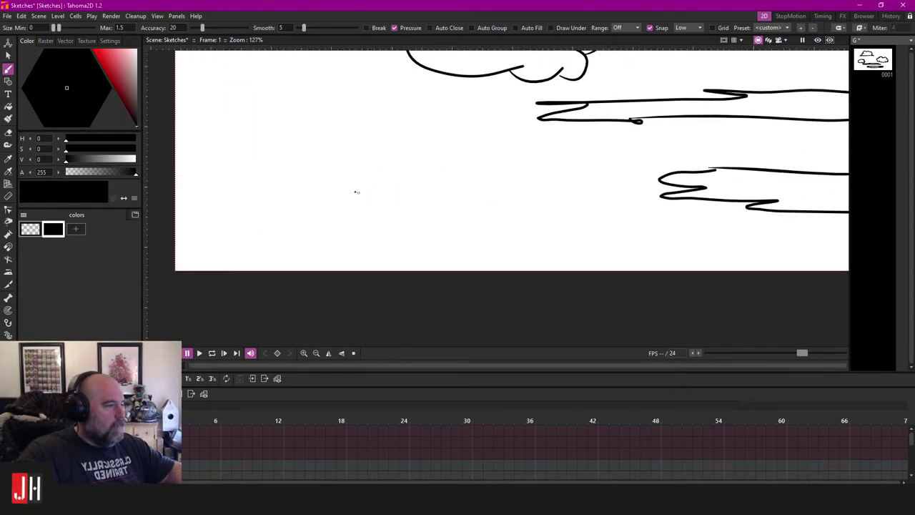
pyautogui.scroll(-6, 356, 192)
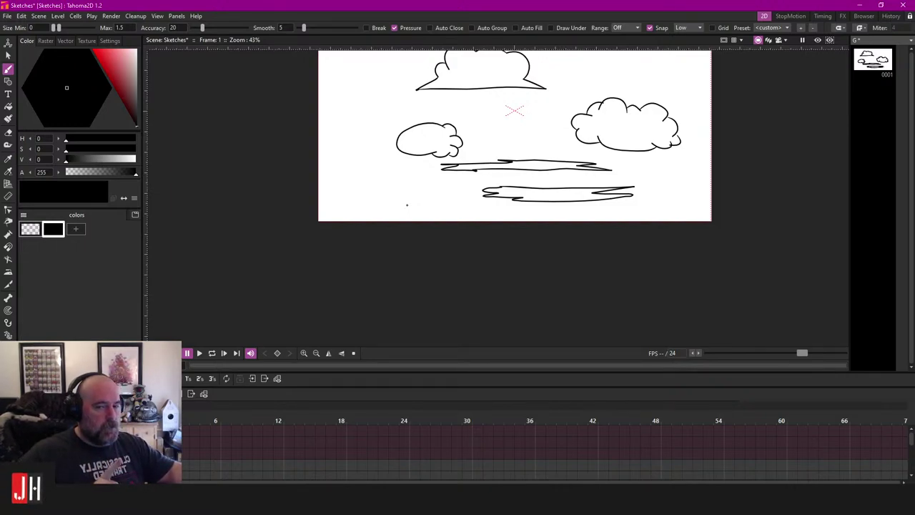
pyautogui.moveTo(445, 172); pyautogui.dragTo(422, 231)
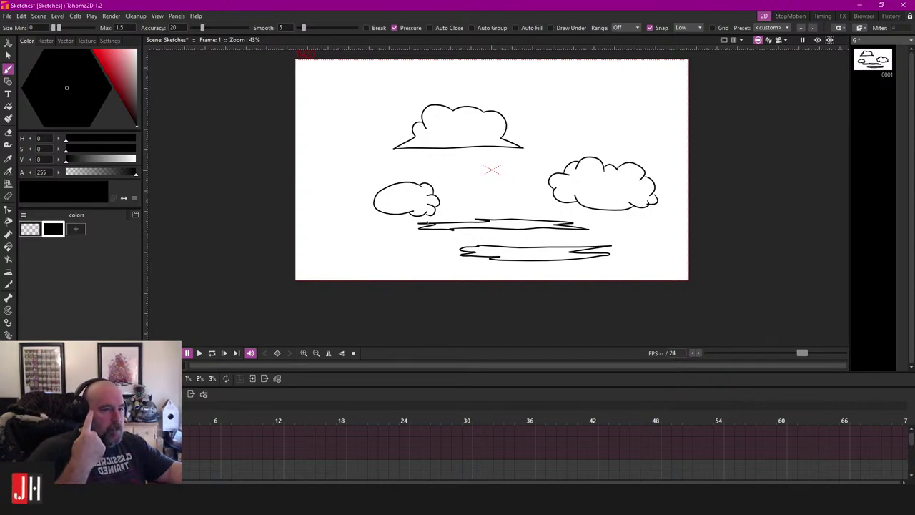
pyautogui.scroll(2, 449, 178)
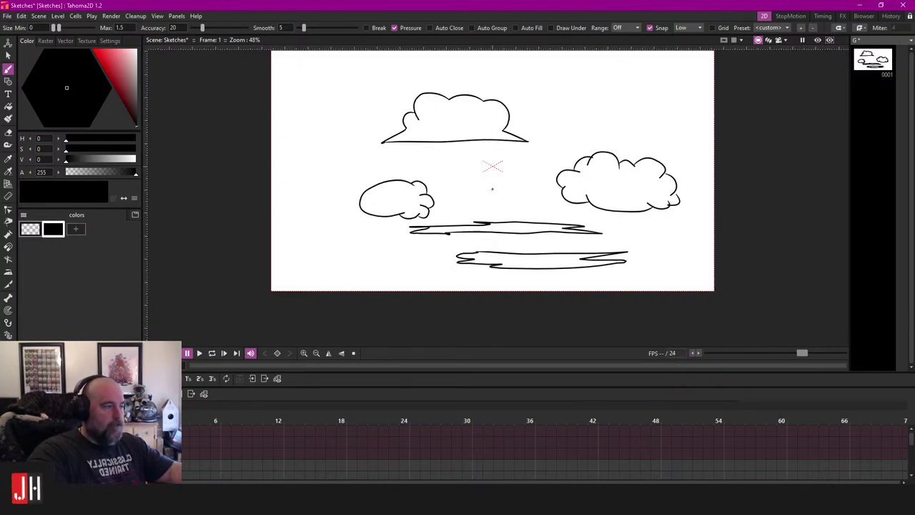
# Step: Select all the cloud sketches on the canvas and delete them
pyautogui.press('s')
pyautogui.moveTo(684, 106)
pyautogui.mouseDown()
pyautogui.moveTo(432, 67)
pyautogui.moveTo(590, 297)
pyautogui.moveTo(696, 286)
pyautogui.mouseUp()
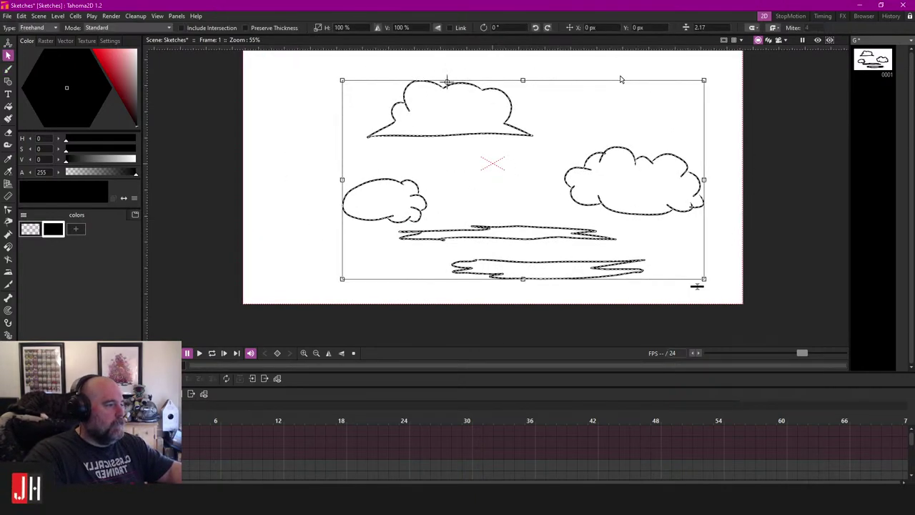
pyautogui.press('Delete')
# Step: Brush an angular side-view car outline across the canvas centre, with a sloped cabin and two wheel-arch notches in the underside
pyautogui.press('b')
pyautogui.scroll(2, 453, 200)
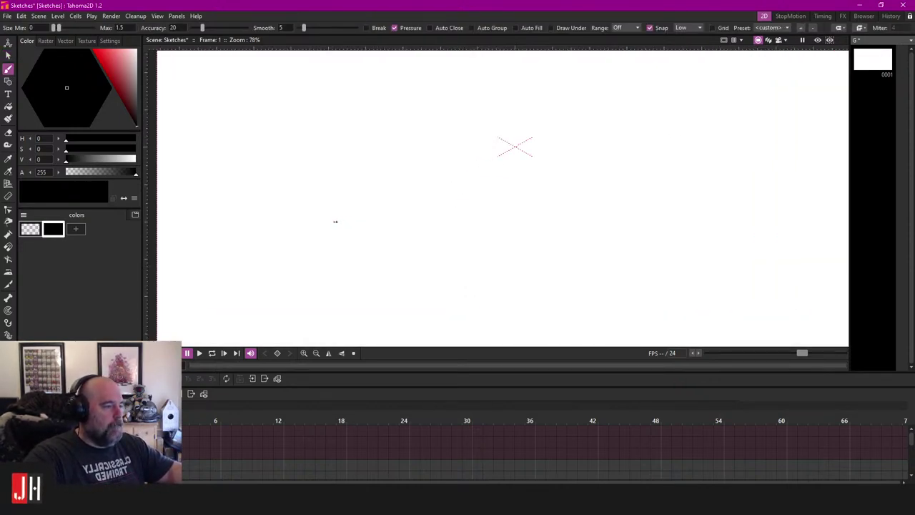
pyautogui.moveTo(340, 220)
pyautogui.mouseDown()
pyautogui.moveTo(435, 220)
pyautogui.moveTo(433, 203)
pyautogui.moveTo(457, 202)
pyautogui.moveTo(463, 224)
pyautogui.moveTo(584, 232)
pyautogui.moveTo(588, 206)
pyautogui.moveTo(611, 206)
pyautogui.moveTo(621, 235)
pyautogui.moveTo(662, 236)
pyautogui.moveTo(668, 198)
pyautogui.moveTo(599, 178)
pyautogui.moveTo(583, 122)
pyautogui.moveTo(457, 112)
pyautogui.moveTo(477, 114)
pyautogui.moveTo(427, 174)
pyautogui.moveTo(327, 185)
pyautogui.moveTo(342, 220)
pyautogui.mouseUp()
pyautogui.scroll(-2, 457, 235)
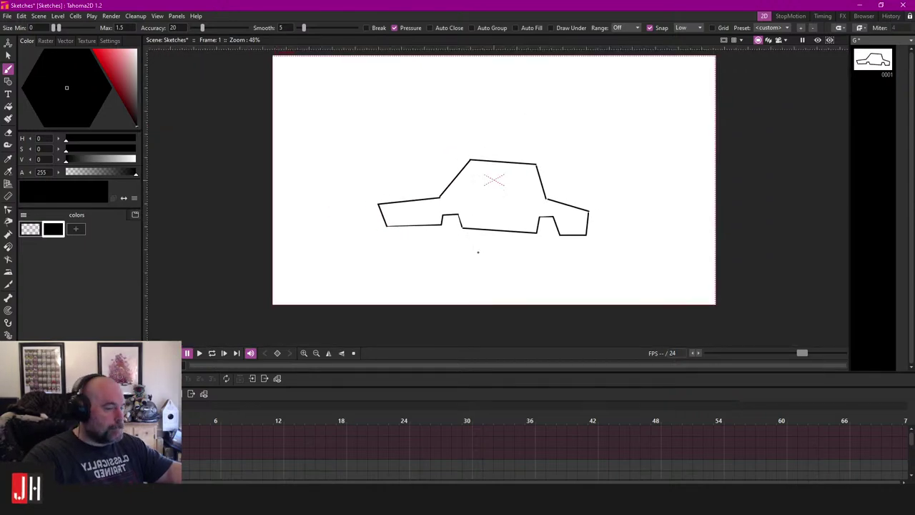
pyautogui.scroll(1, 477, 252)
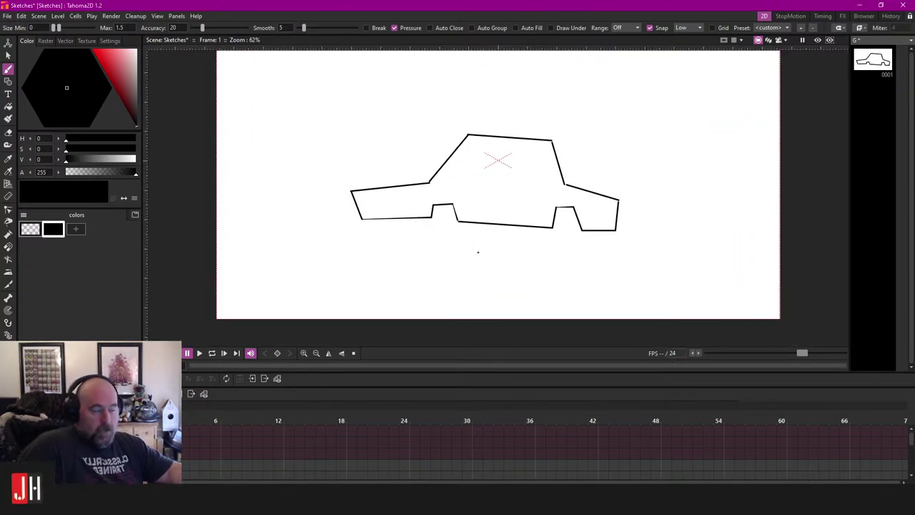
pyautogui.scroll(3, 478, 251)
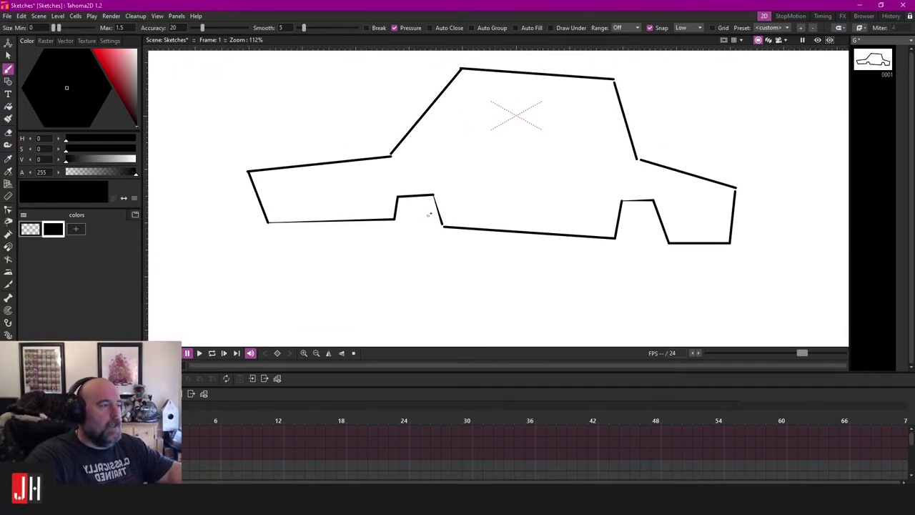
pyautogui.scroll(-2, 450, 221)
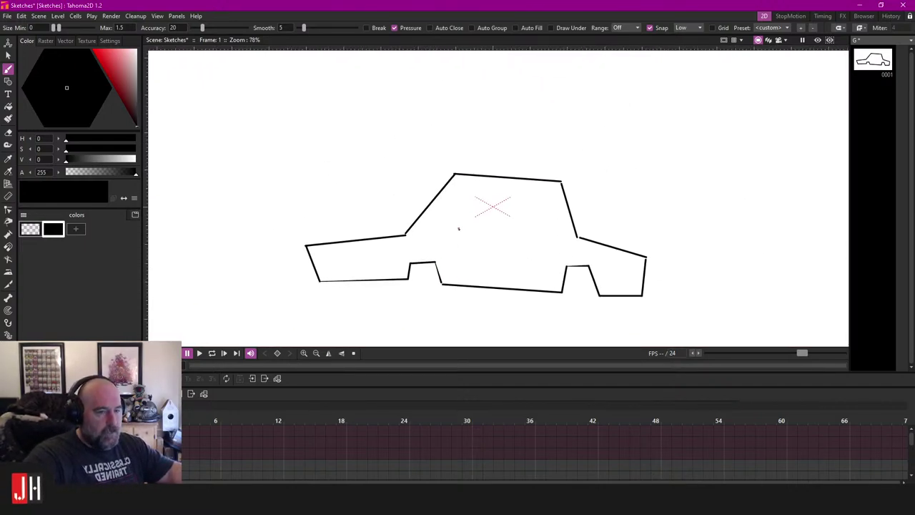
pyautogui.scroll(1, 476, 268)
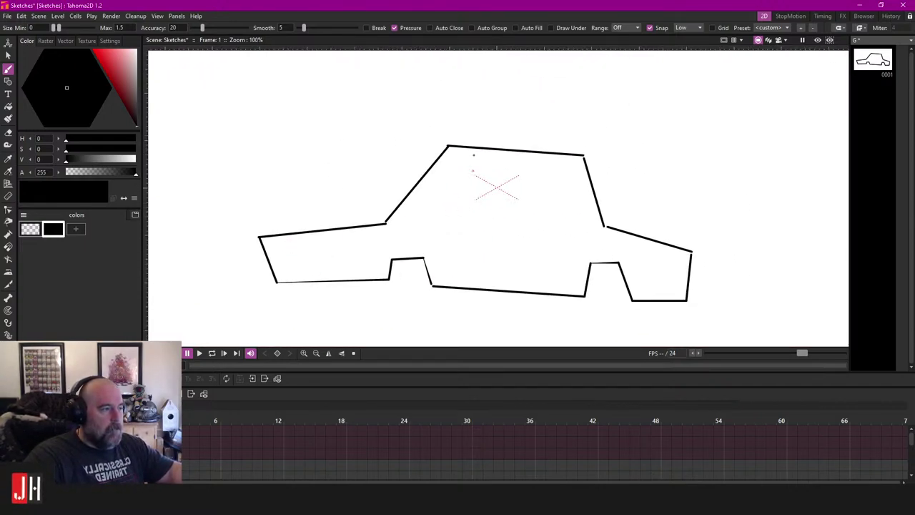
# Step: Brush a smaller, boxier side-view car outline above the first car, with a raised cabin and a plain underside
pyautogui.moveTo(452, 175); pyautogui.dragTo(515, 240)
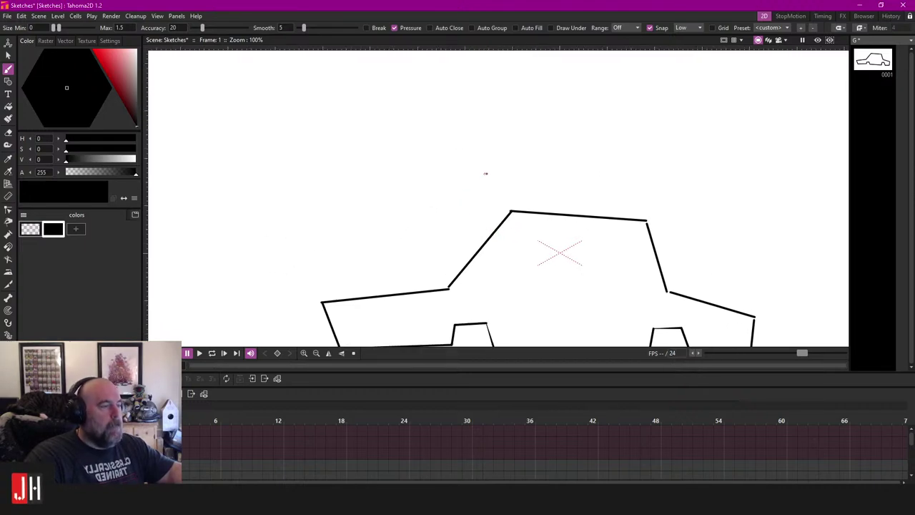
pyautogui.moveTo(485, 173); pyautogui.dragTo(438, 174)
pyautogui.scroll(-2, 439, 175)
pyautogui.scroll(1, 402, 174)
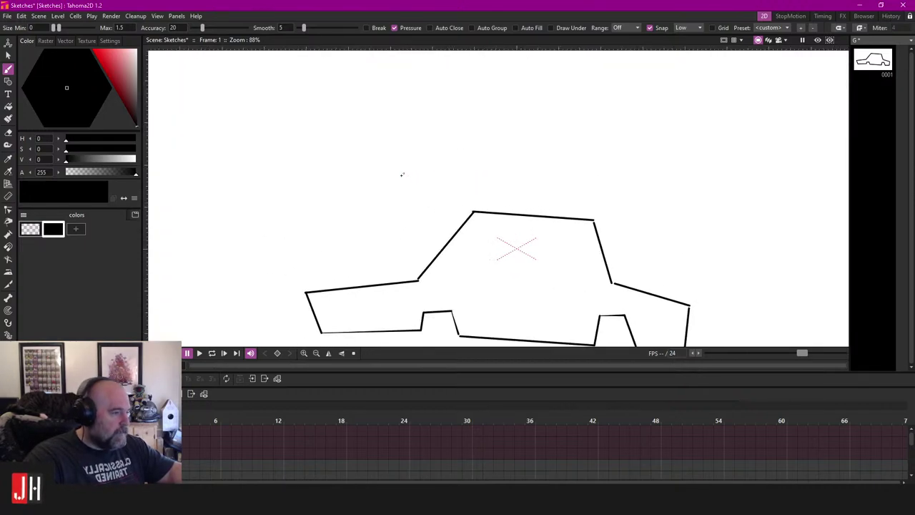
pyautogui.moveTo(349, 133)
pyautogui.mouseDown()
pyautogui.moveTo(355, 158)
pyautogui.moveTo(583, 156)
pyautogui.moveTo(581, 127)
pyautogui.moveTo(513, 124)
pyautogui.moveTo(512, 94)
pyautogui.moveTo(434, 88)
pyautogui.moveTo(403, 120)
pyautogui.moveTo(351, 132)
pyautogui.mouseUp()
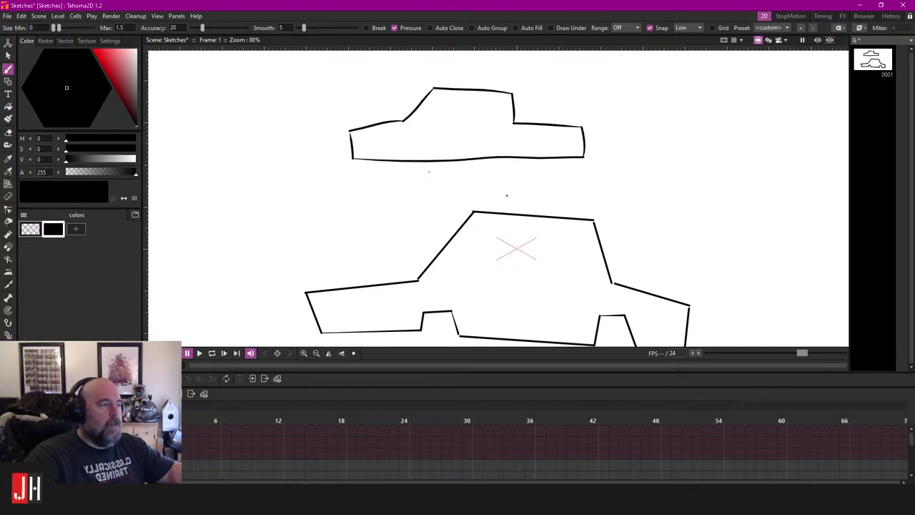
# Step: Brush a slanted, elongated lamp shape with a rounded end right of the two cars, containing a larger and a smaller circle
pyautogui.scroll(-2, 429, 164)
pyautogui.scroll(1, 437, 147)
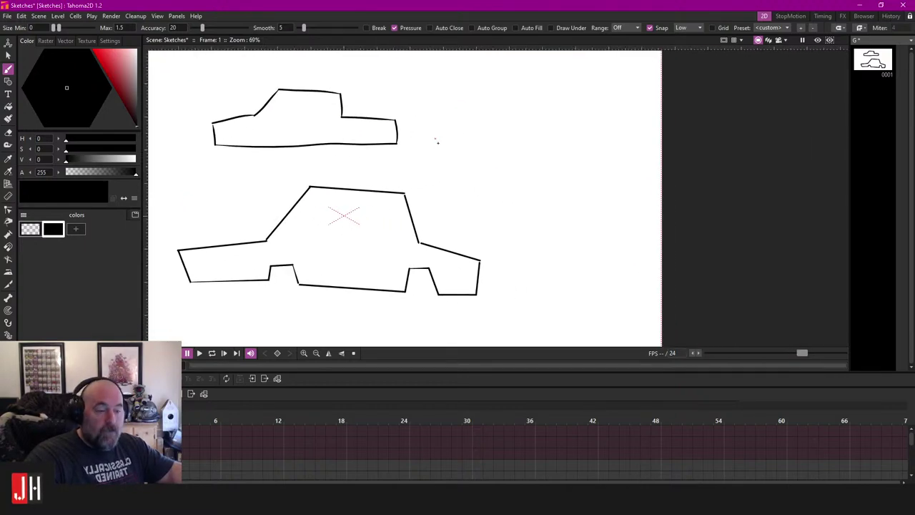
pyautogui.scroll(6, 429, 164)
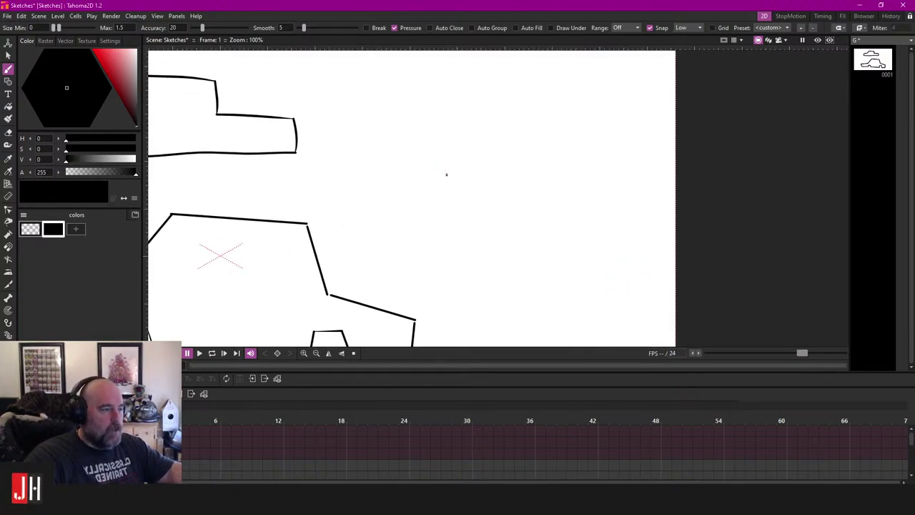
pyautogui.moveTo(395, 168); pyautogui.dragTo(469, 184)
pyautogui.moveTo(395, 168)
pyautogui.mouseDown()
pyautogui.moveTo(394, 181)
pyautogui.moveTo(471, 200)
pyautogui.moveTo(469, 184)
pyautogui.moveTo(443, 193)
pyautogui.moveTo(457, 182)
pyautogui.moveTo(373, 176)
pyautogui.mouseUp()
pyautogui.scroll(3, 463, 188)
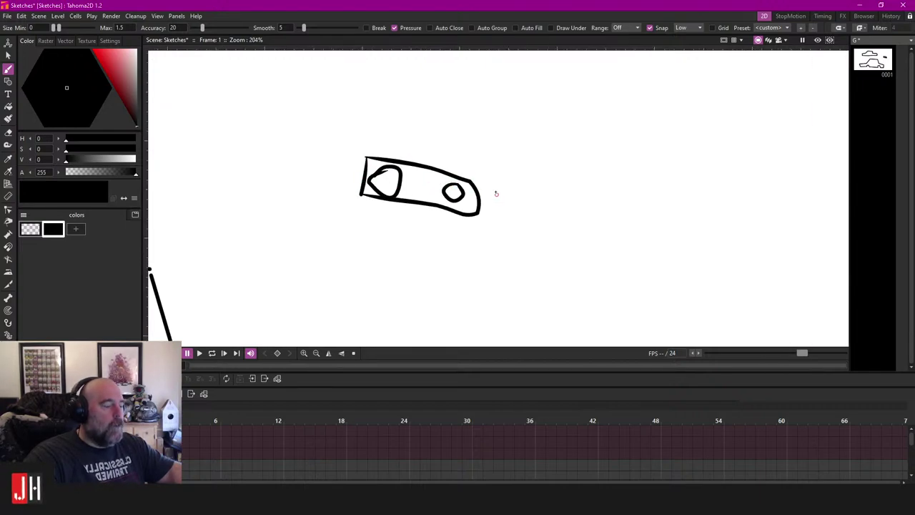
# Step: Brush a small rounded car body with a domed cabin and stubby rear end behind the slanted lamp shape
pyautogui.moveTo(494, 192)
pyautogui.mouseDown()
pyautogui.moveTo(468, 194)
pyautogui.moveTo(568, 158)
pyautogui.moveTo(574, 128)
pyautogui.moveTo(538, 127)
pyautogui.moveTo(535, 101)
pyautogui.moveTo(493, 69)
pyautogui.moveTo(405, 74)
pyautogui.moveTo(366, 134)
pyautogui.moveTo(293, 170)
pyautogui.mouseUp()
pyautogui.scroll(-6, 493, 200)
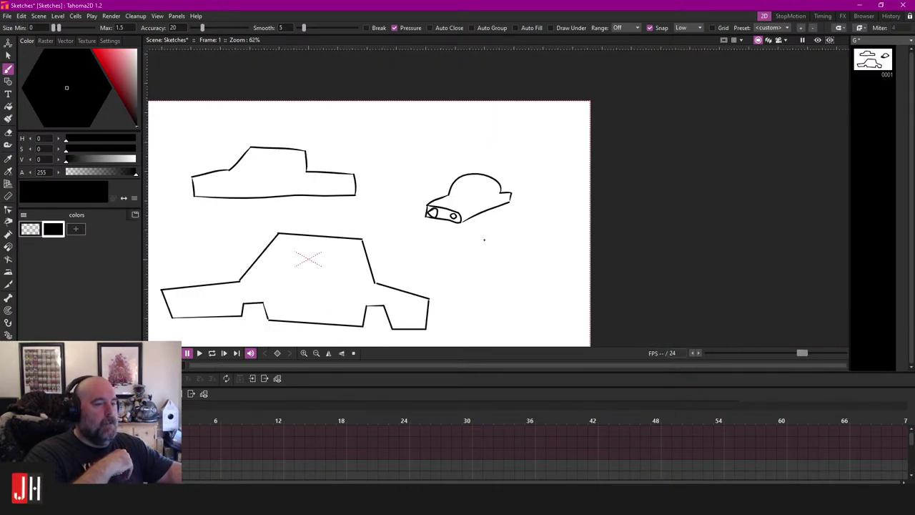
pyautogui.scroll(1, 500, 197)
pyautogui.moveTo(491, 200); pyautogui.dragTo(530, 200)
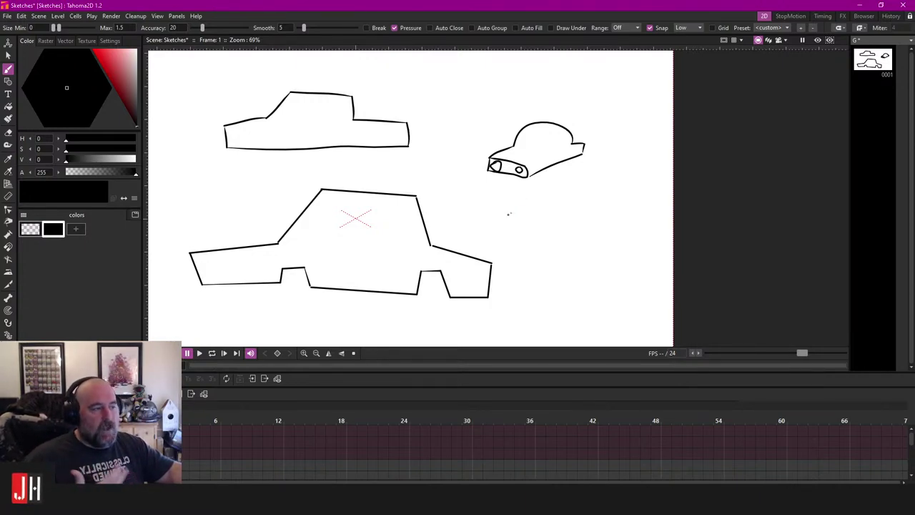
pyautogui.scroll(-2, 509, 214)
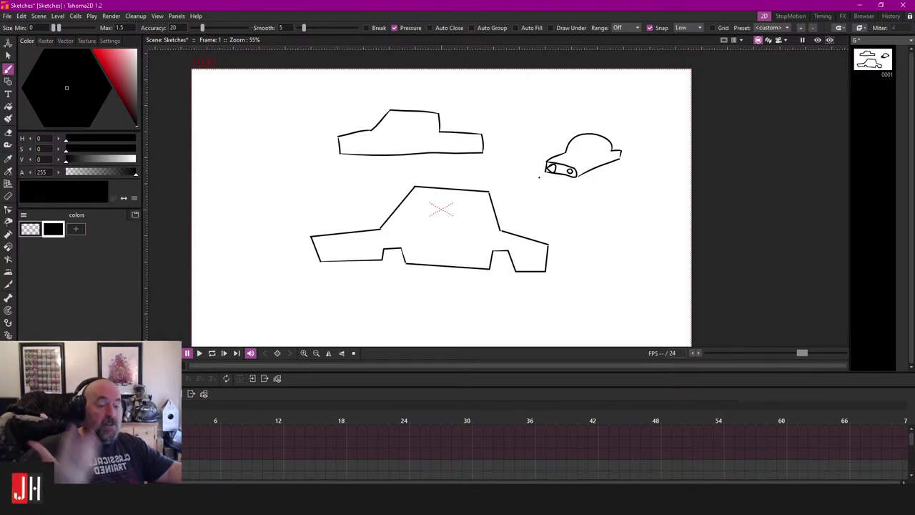
pyautogui.scroll(-3, 524, 178)
pyautogui.scroll(3, 544, 168)
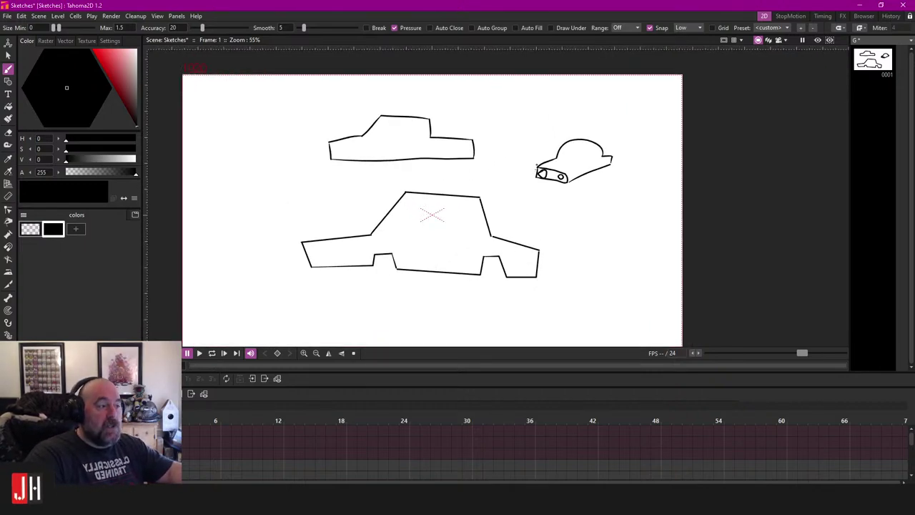
# Step: Select all the car sketches on the canvas and delete them
pyautogui.press('s')
pyautogui.moveTo(543, 123)
pyautogui.mouseDown()
pyautogui.moveTo(302, 121)
pyautogui.moveTo(525, 52)
pyautogui.mouseUp()
pyautogui.press('Delete')
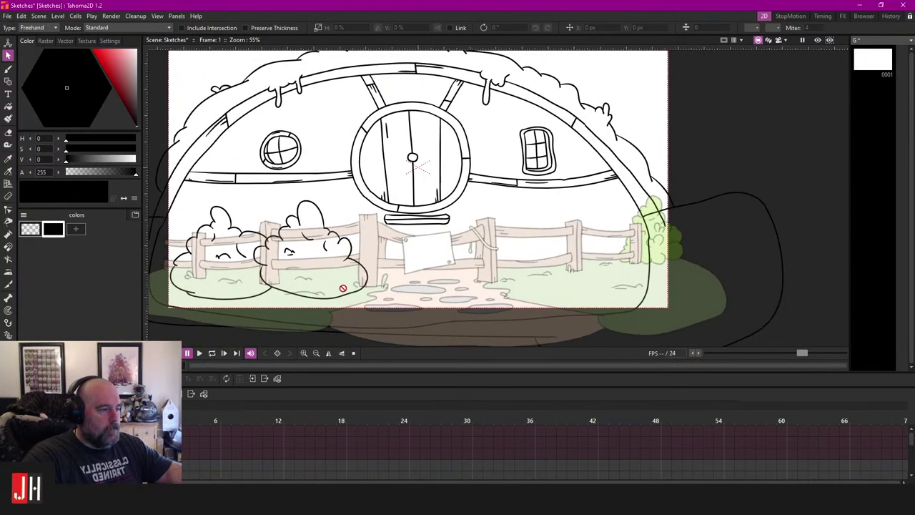
# Step: On the house line art, brush a long, thin slab with rounded ends just below the existing doorstep, slightly wider than it
pyautogui.scroll(2, 343, 288)
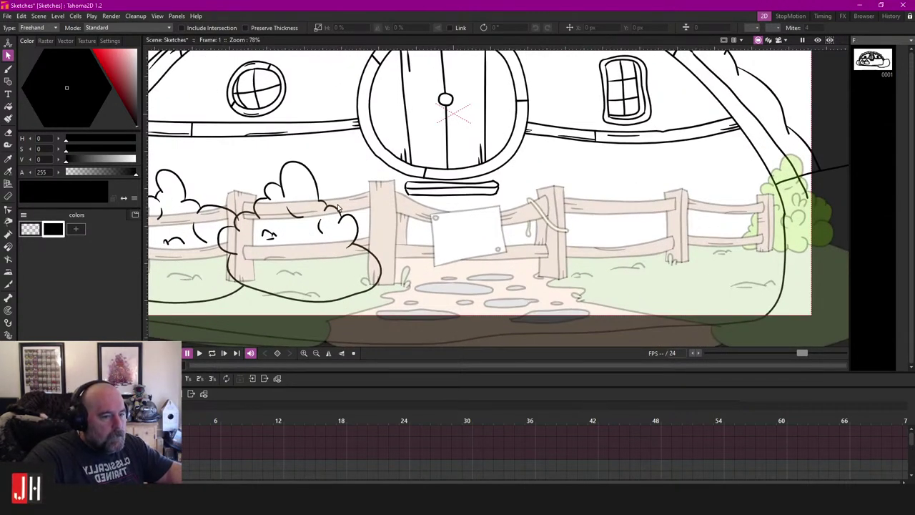
pyautogui.scroll(-2, 338, 207)
pyautogui.scroll(3, 386, 207)
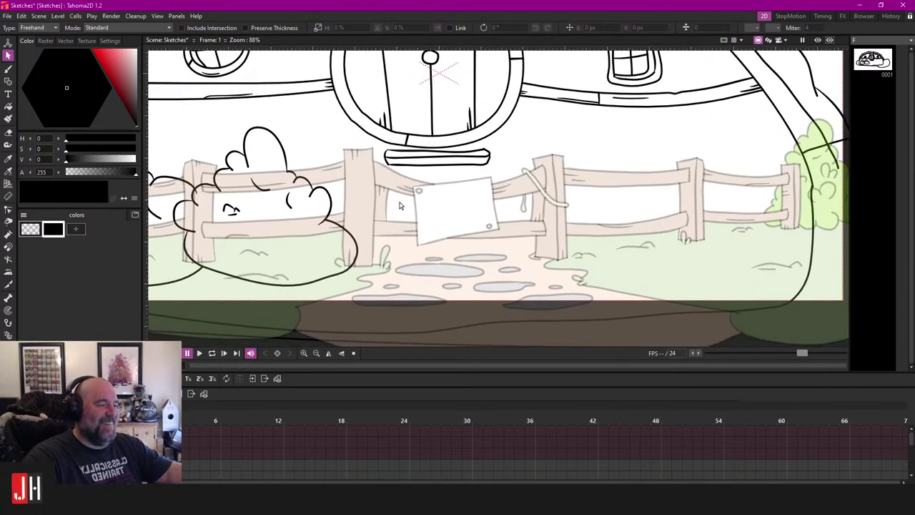
pyautogui.scroll(8, 399, 206)
pyautogui.press('b')
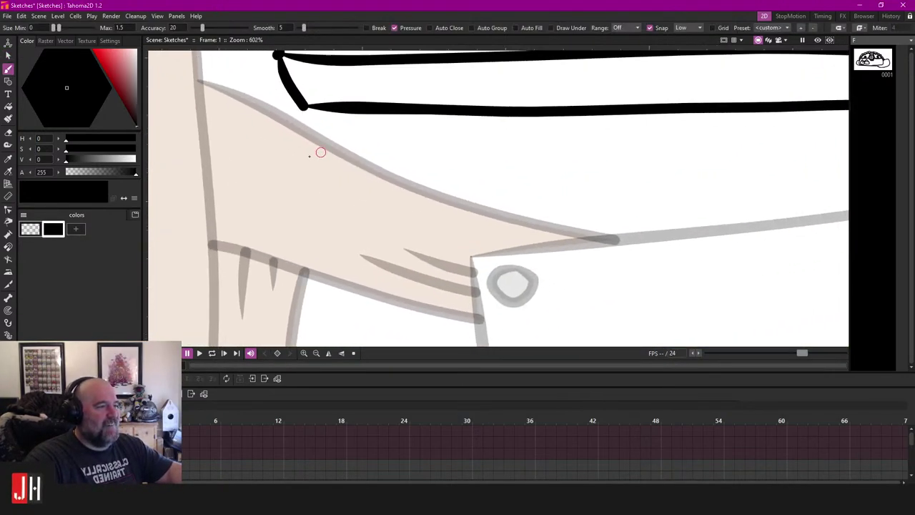
pyautogui.moveTo(260, 141); pyautogui.dragTo(408, 133)
pyautogui.scroll(-2, 306, 140)
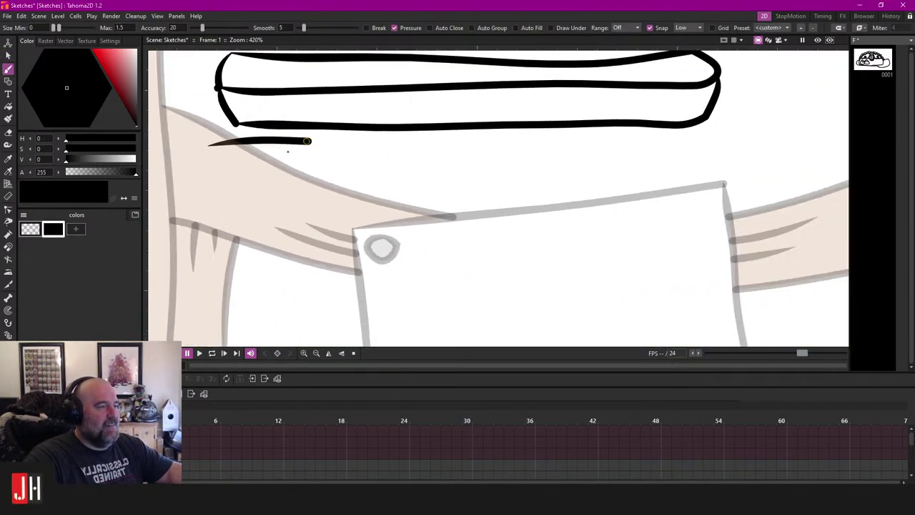
pyautogui.hotkey('ctrl', 'z')
pyautogui.moveTo(213, 145); pyautogui.dragTo(733, 139)
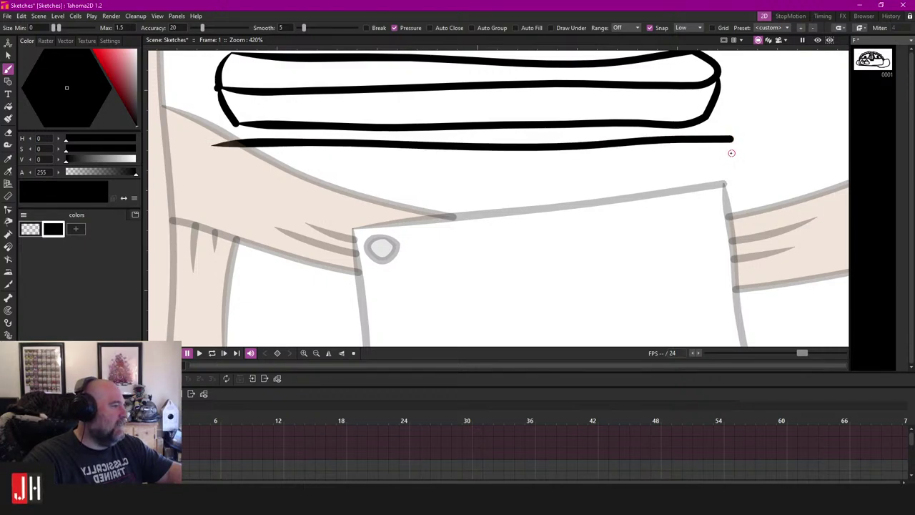
pyautogui.scroll(-2, 731, 152)
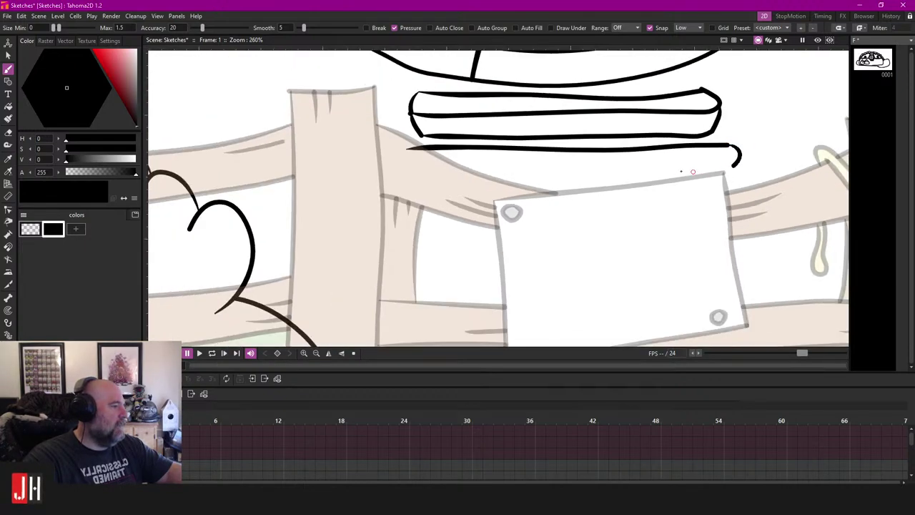
pyautogui.moveTo(735, 167)
pyautogui.mouseDown()
pyautogui.moveTo(428, 169)
pyautogui.moveTo(410, 147)
pyautogui.mouseUp()
# Step: Brush short slanted ends and a lower edge under the second slab to give the doorstep a front face
pyautogui.scroll(2, 428, 179)
pyautogui.scroll(-3, 388, 169)
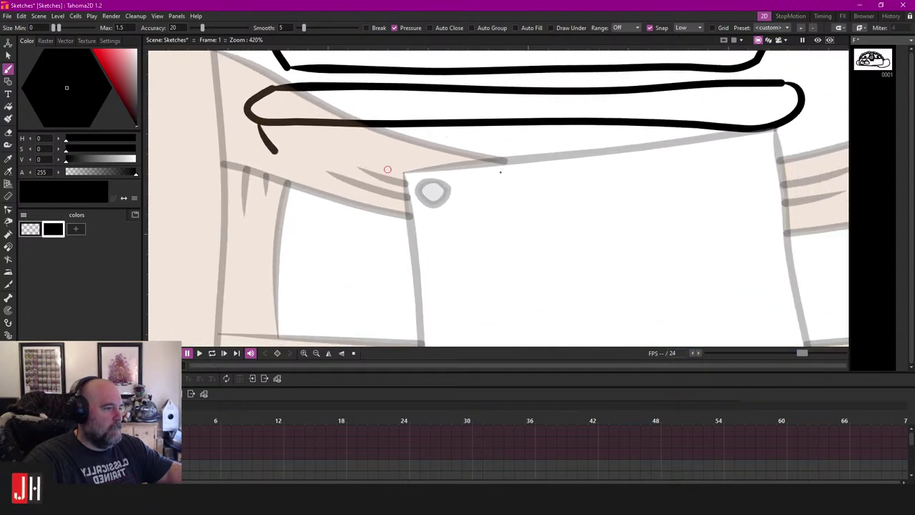
pyautogui.scroll(2, 586, 174)
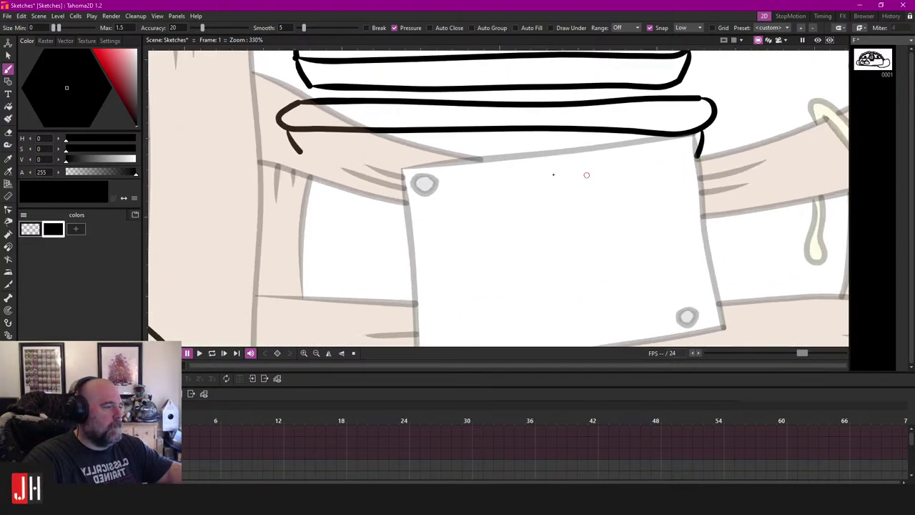
pyautogui.hotkey('ctrl', 'z')
pyautogui.moveTo(713, 118); pyautogui.dragTo(706, 148)
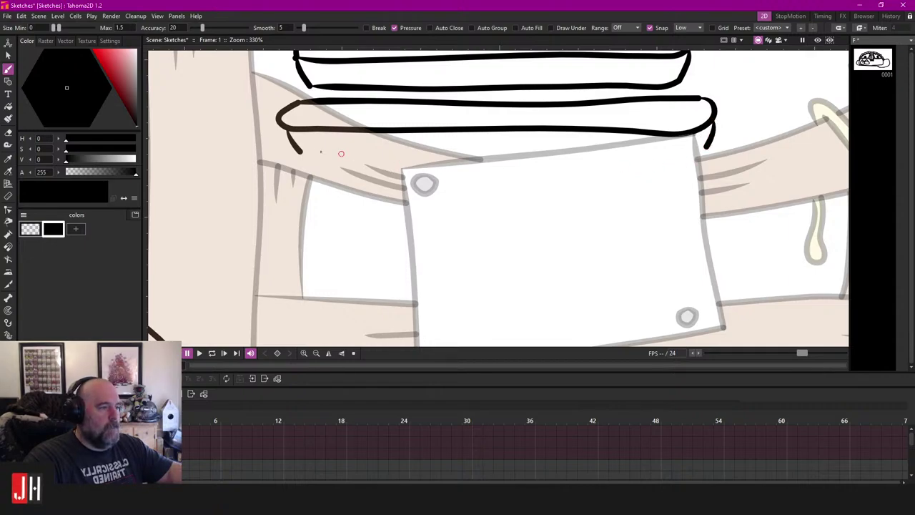
pyautogui.moveTo(299, 150)
pyautogui.mouseDown()
pyautogui.moveTo(479, 161)
pyautogui.moveTo(697, 149)
pyautogui.mouseUp()
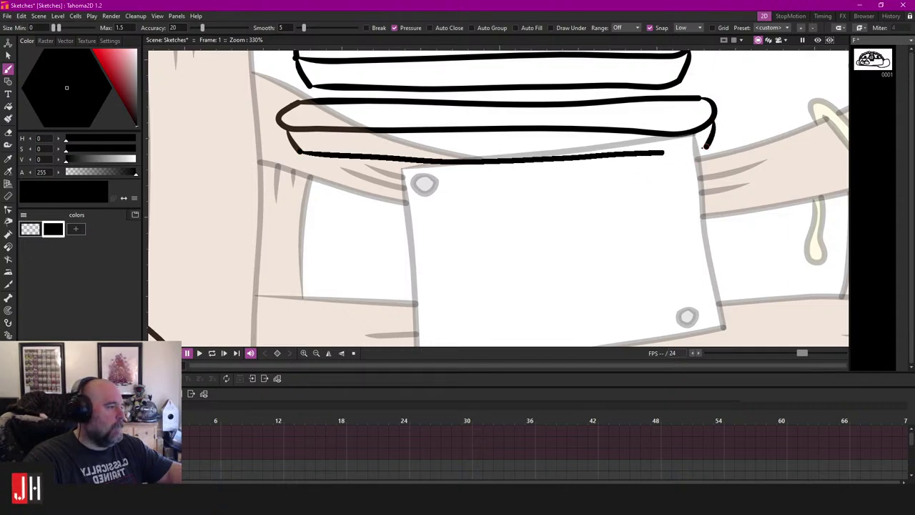
pyautogui.scroll(-3, 624, 177)
pyautogui.scroll(-9, 619, 178)
pyautogui.moveTo(620, 176); pyautogui.dragTo(578, 183)
pyautogui.scroll(11, 579, 181)
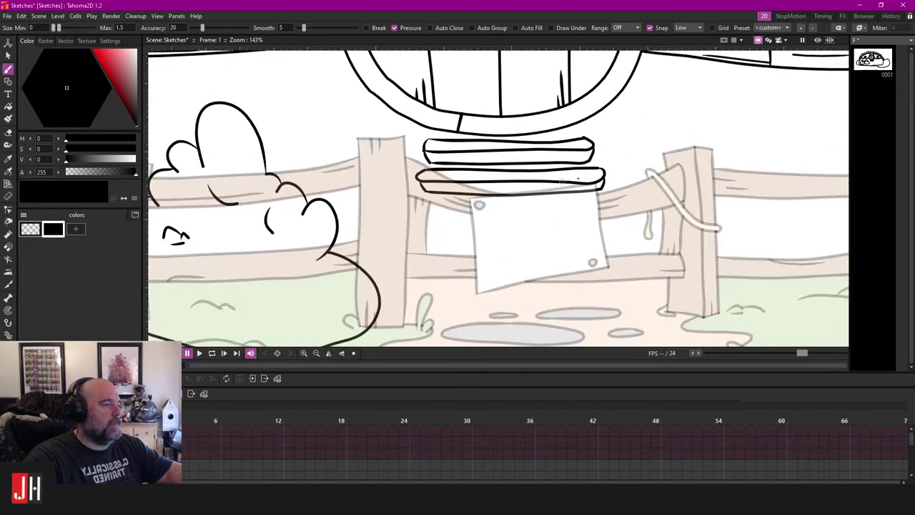
# Step: Select both doorsteps together and move them slightly left so they sit centred under the round door
pyautogui.press('s')
pyautogui.moveTo(654, 137)
pyautogui.mouseDown()
pyautogui.moveTo(336, 127)
pyautogui.moveTo(607, 204)
pyautogui.mouseUp()
pyautogui.scroll(2, 593, 133)
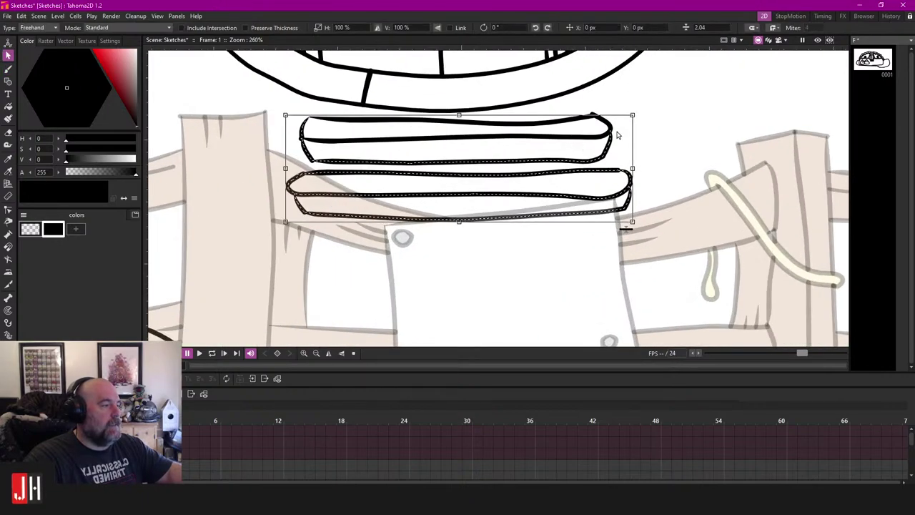
pyautogui.moveTo(600, 115); pyautogui.dragTo(582, 120)
pyautogui.click(649, 118)
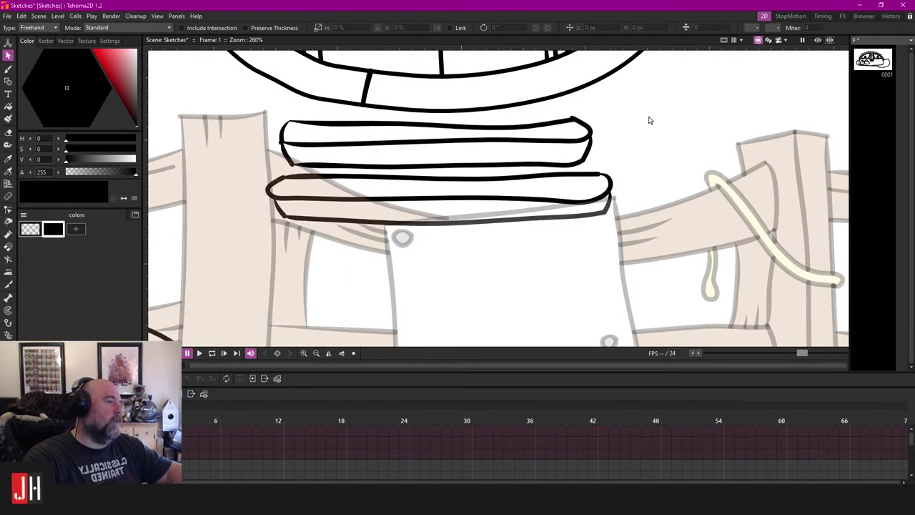
pyautogui.scroll(-5, 474, 236)
pyautogui.scroll(4, 474, 236)
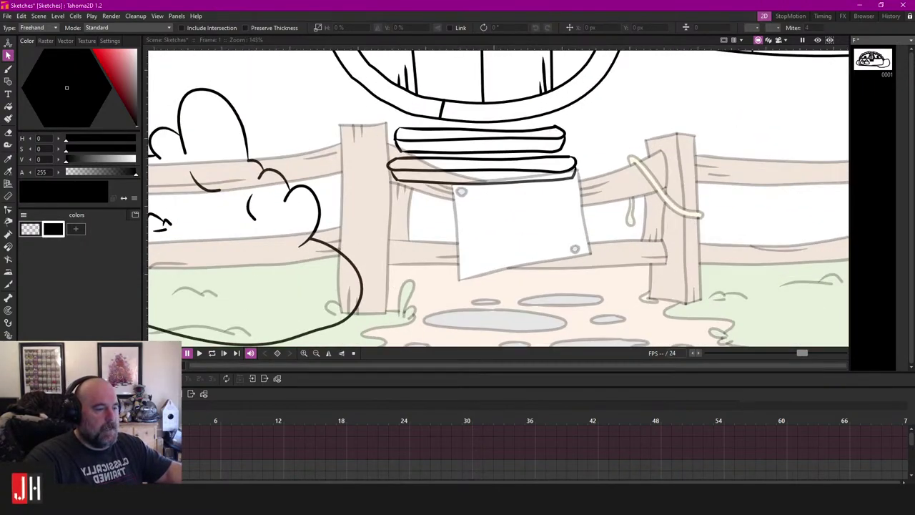
# Step: Check the doorsteps against the fence at full opacity and save the scene
pyautogui.click(143, 438)
pyautogui.scroll(-4, 537, 164)
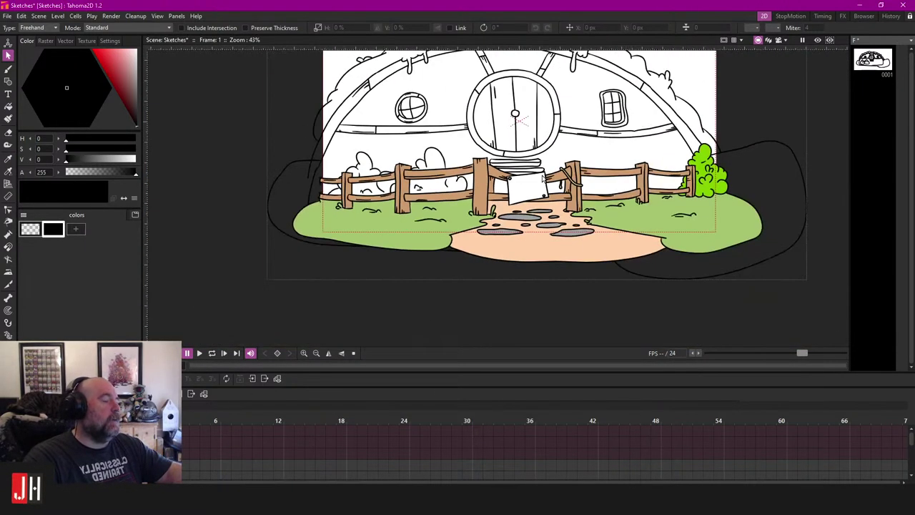
pyautogui.scroll(3, 537, 164)
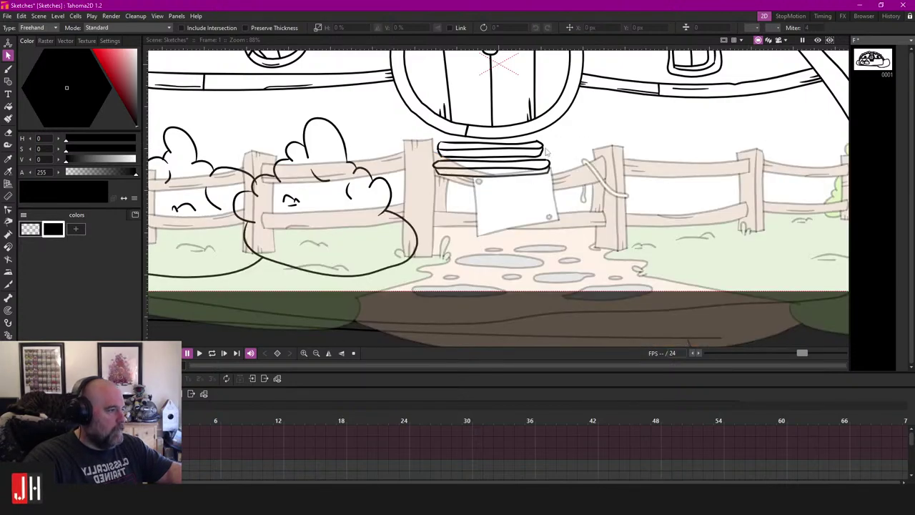
pyautogui.scroll(6, 493, 198)
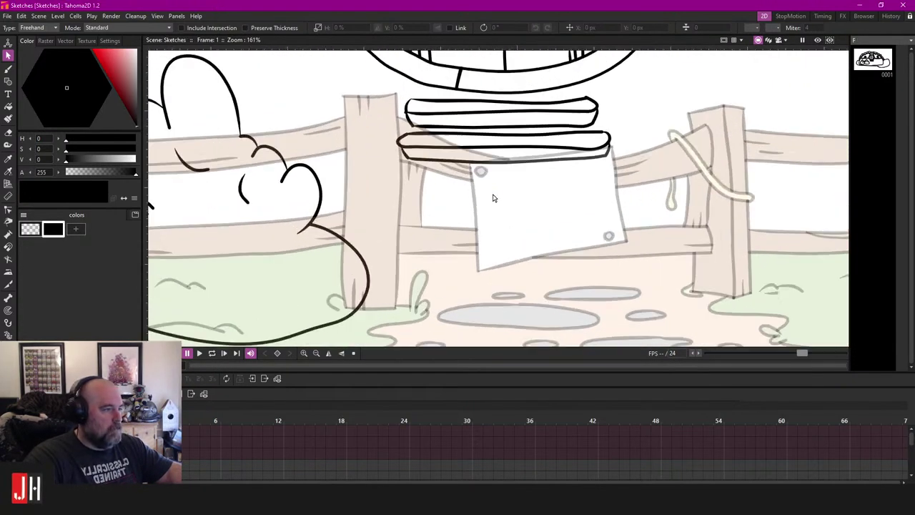
# Step: Brush a third, wider slab with rounded ends below the second doorstep, redoing any uneven strokes
pyautogui.scroll(3, 493, 198)
pyautogui.press('b')
pyautogui.scroll(2, 398, 219)
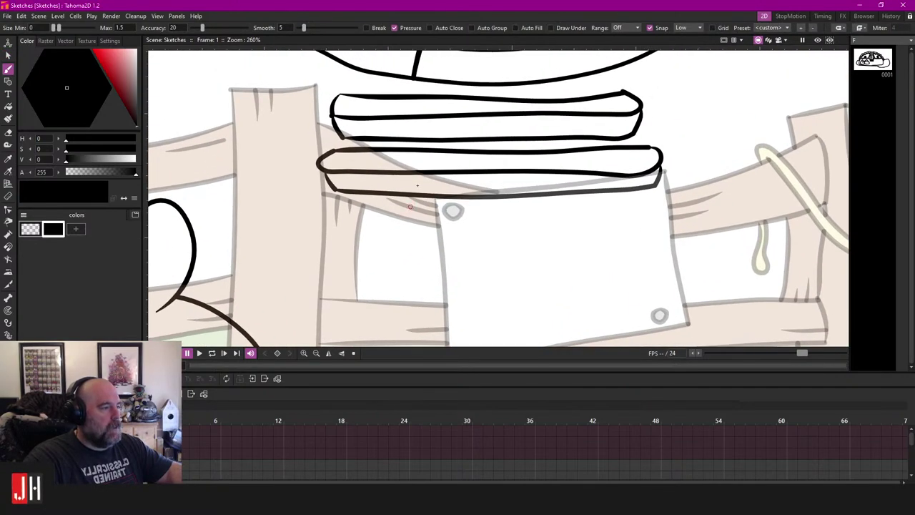
pyautogui.moveTo(410, 207); pyautogui.dragTo(419, 179)
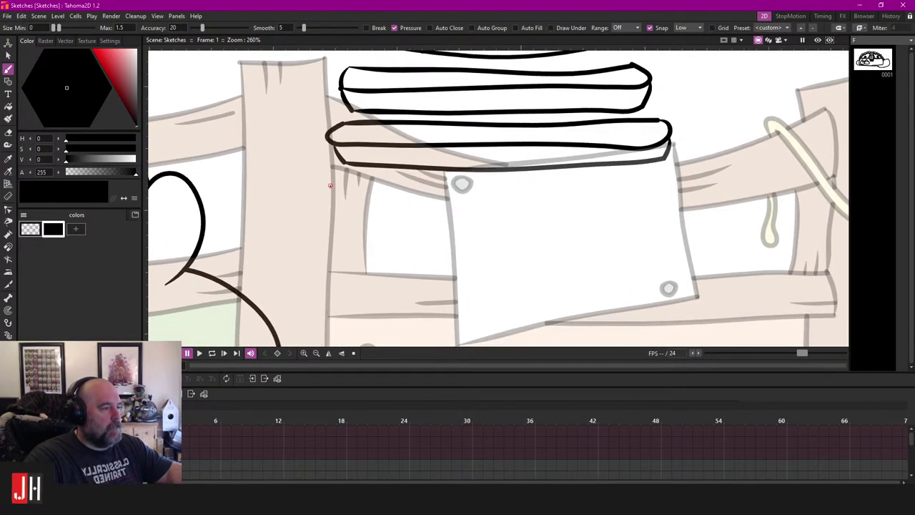
pyautogui.scroll(1, 339, 193)
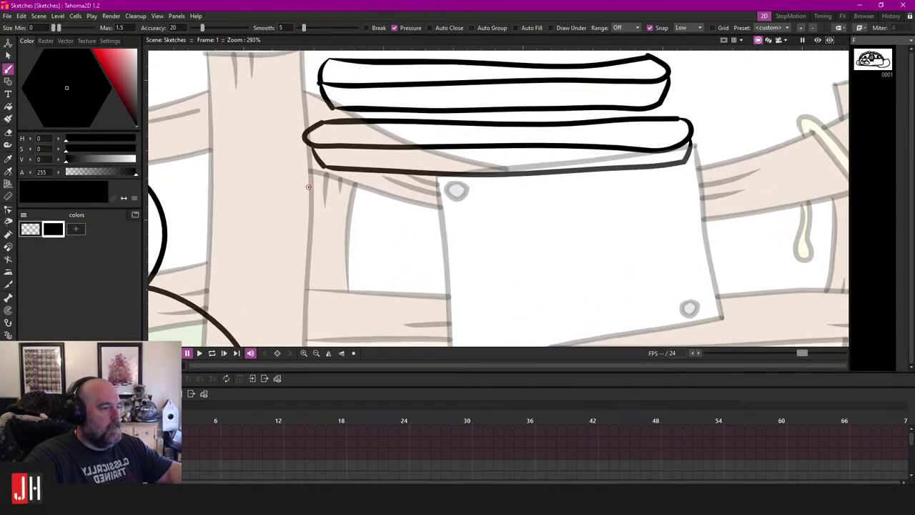
pyautogui.moveTo(319, 186); pyautogui.dragTo(349, 184)
pyautogui.hotkey('ctrl', 'z')
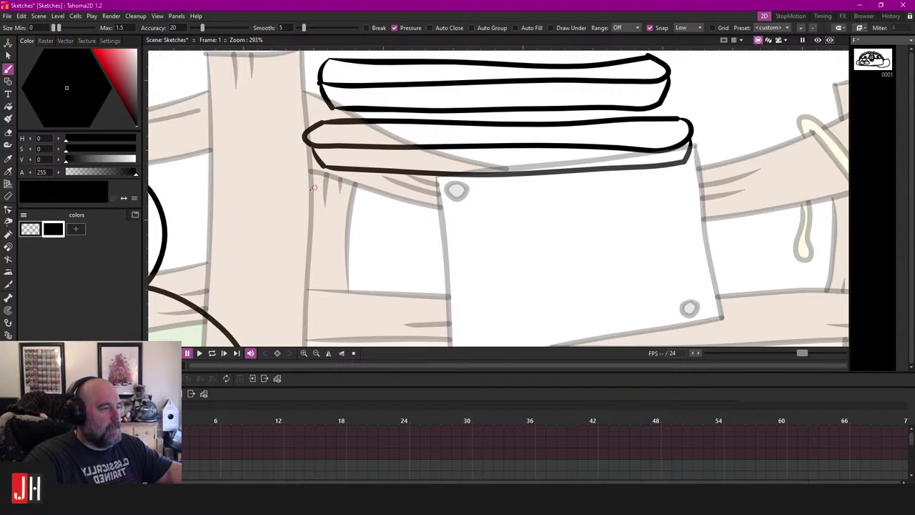
pyautogui.moveTo(292, 200)
pyautogui.mouseDown()
pyautogui.moveTo(323, 188)
pyautogui.moveTo(526, 216)
pyautogui.moveTo(715, 208)
pyautogui.moveTo(697, 187)
pyautogui.mouseUp()
pyautogui.hotkey('ctrl', 'z')
pyautogui.moveTo(315, 190); pyautogui.dragTo(632, 187)
pyautogui.hotkey('ctrl', 'z')
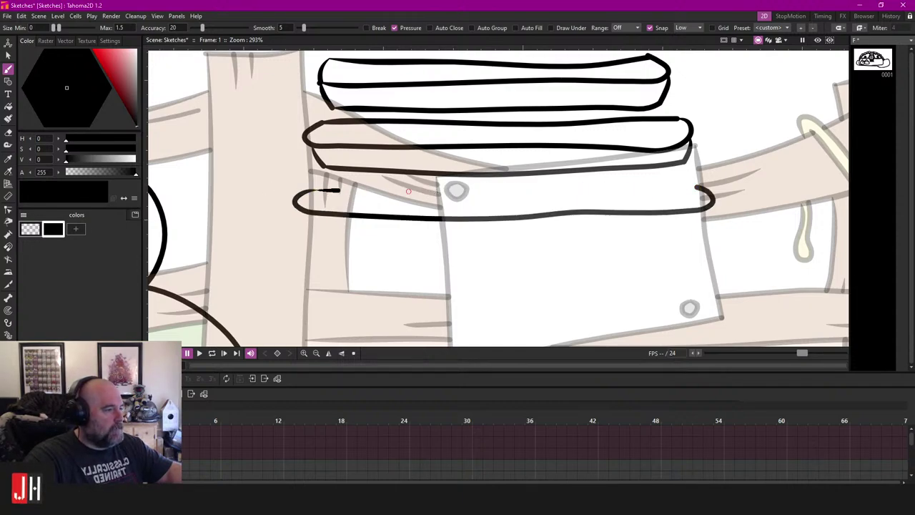
pyautogui.moveTo(408, 191); pyautogui.dragTo(699, 188)
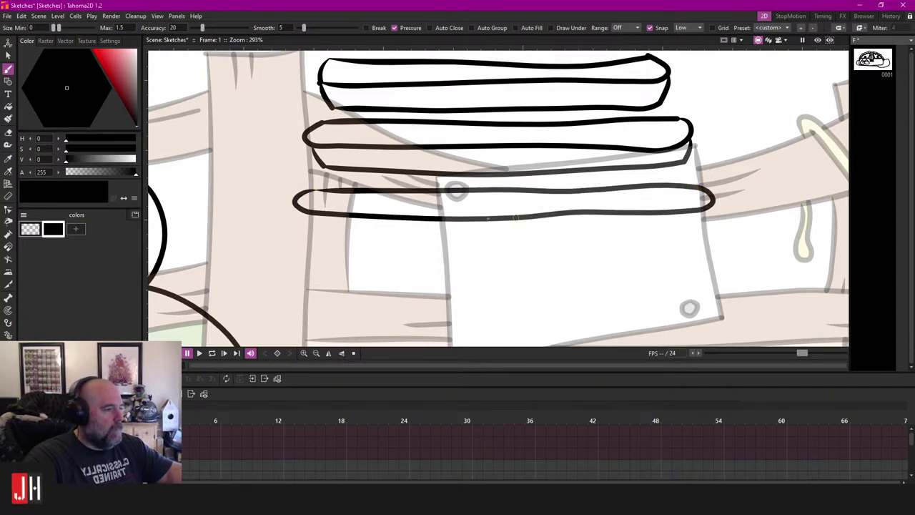
# Step: Brush short slanted ends and a lower edge under the third slab to form its front face
pyautogui.moveTo(278, 246); pyautogui.dragTo(276, 225)
pyautogui.moveTo(294, 185); pyautogui.dragTo(311, 223)
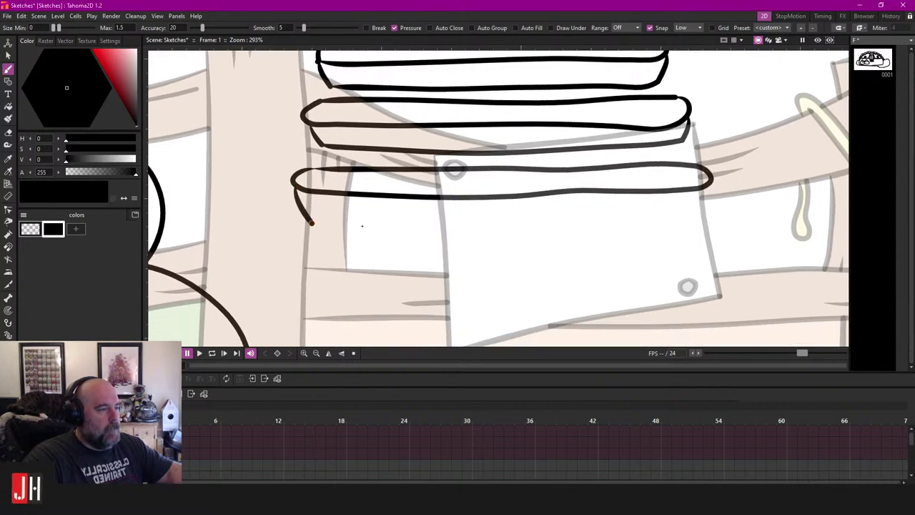
pyautogui.hotkey('ctrl', 'z')
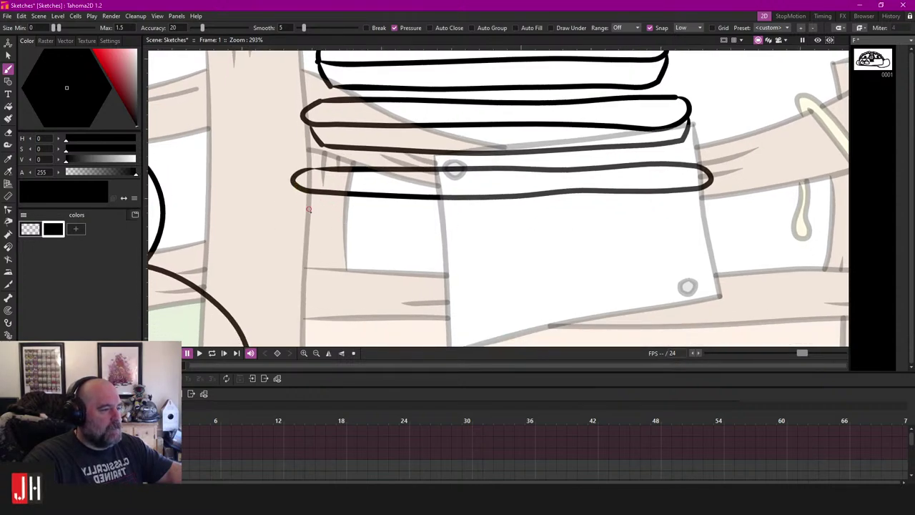
pyautogui.moveTo(294, 184); pyautogui.dragTo(314, 213)
pyautogui.moveTo(709, 183); pyautogui.dragTo(694, 210)
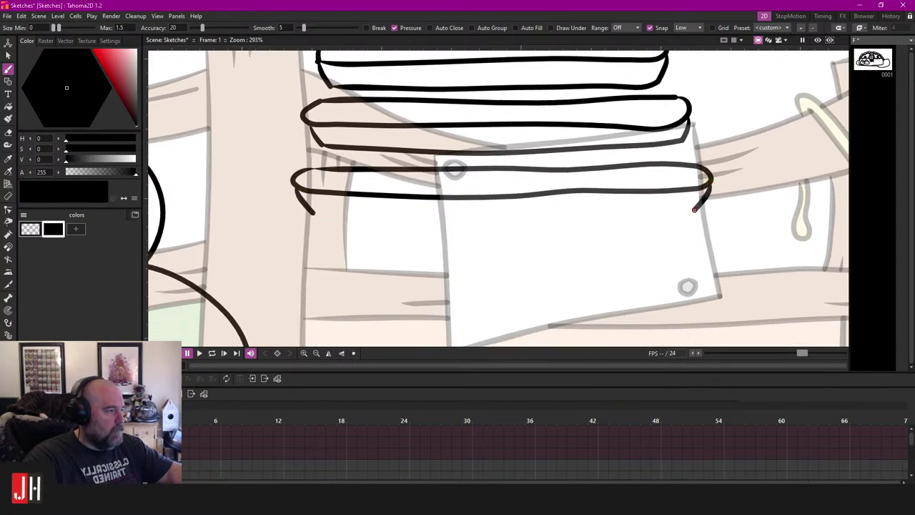
pyautogui.moveTo(311, 214); pyautogui.dragTo(697, 208)
pyautogui.scroll(-3, 622, 222)
pyautogui.scroll(-2, 622, 222)
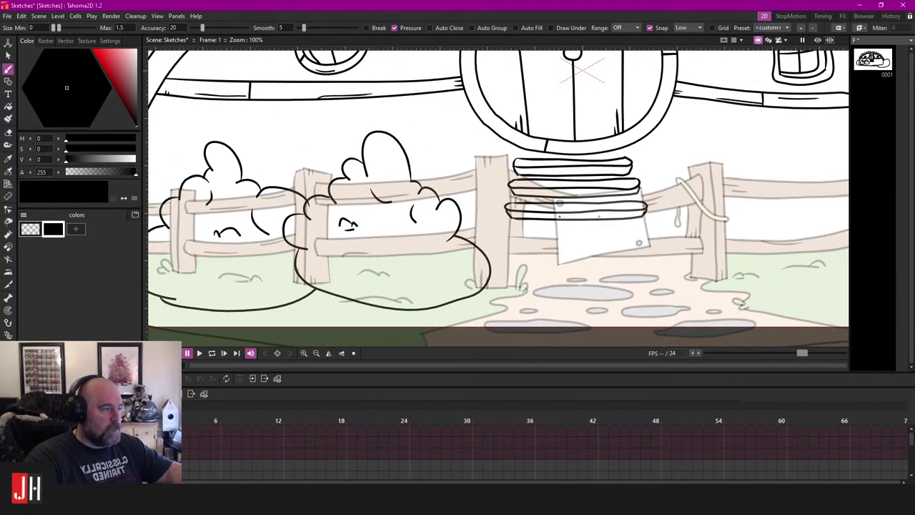
pyautogui.scroll(3, 515, 193)
pyautogui.scroll(-4, 515, 193)
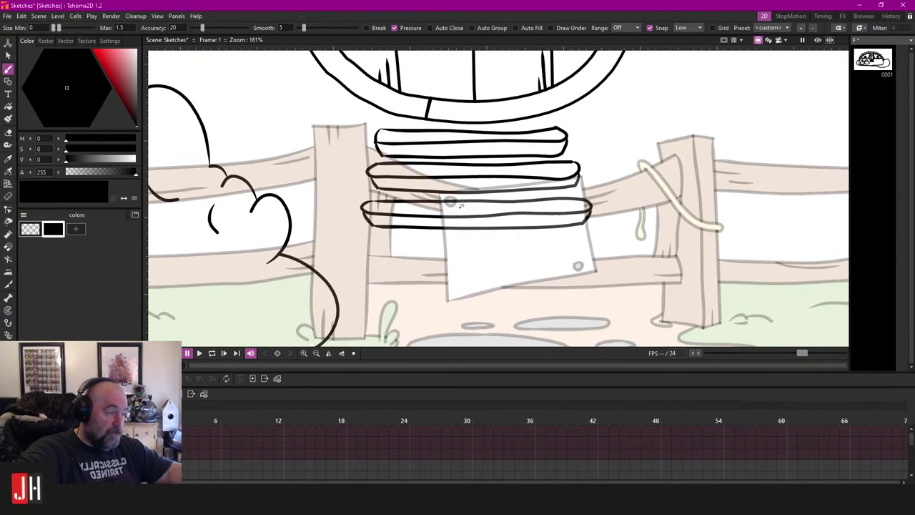
pyautogui.scroll(3, 458, 224)
pyautogui.scroll(2, 485, 210)
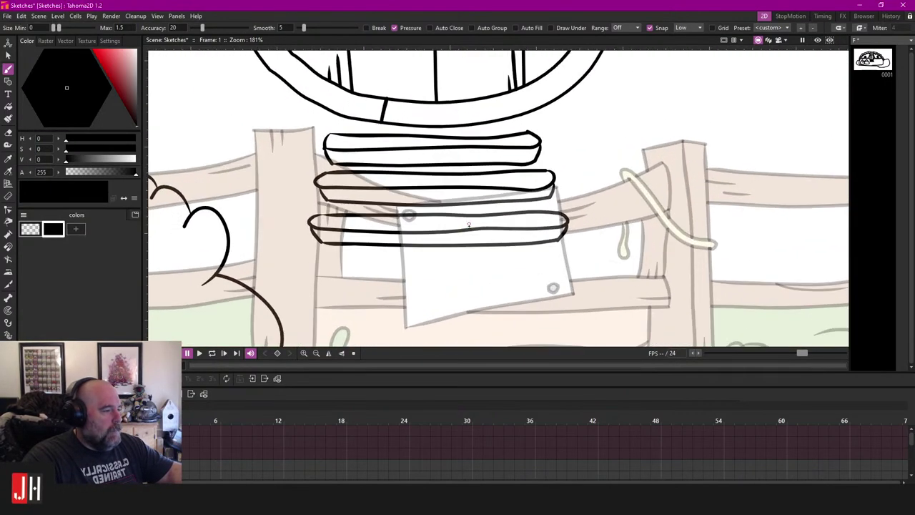
pyautogui.scroll(-2, 484, 210)
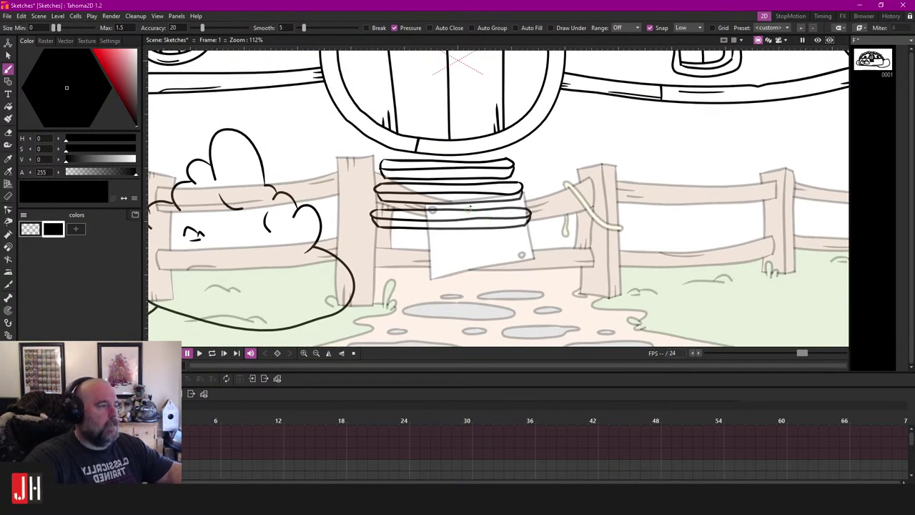
# Step: Brush two wood-grain lines beside the door frame's lower joint, redoing the first stroke, and trim the parts crossing the joint
pyautogui.scroll(-2, 469, 206)
pyautogui.scroll(14, 485, 174)
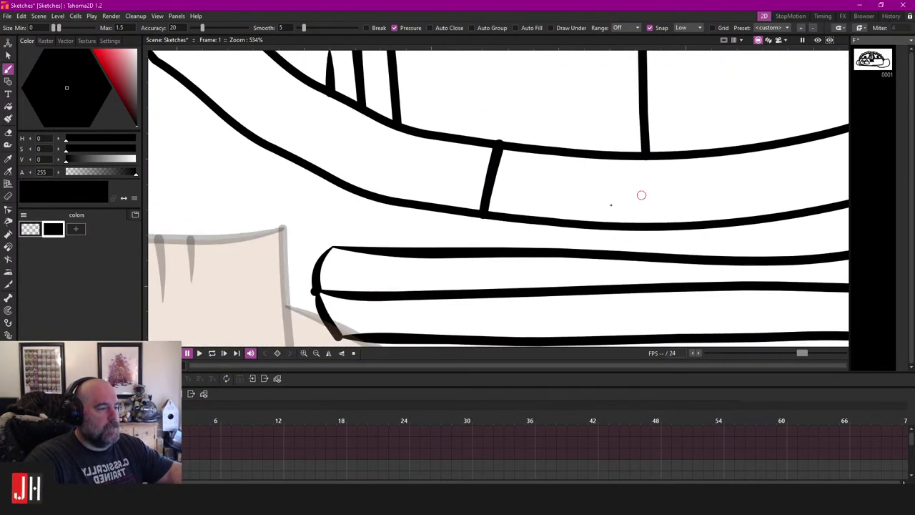
pyautogui.moveTo(469, 191); pyautogui.dragTo(620, 202)
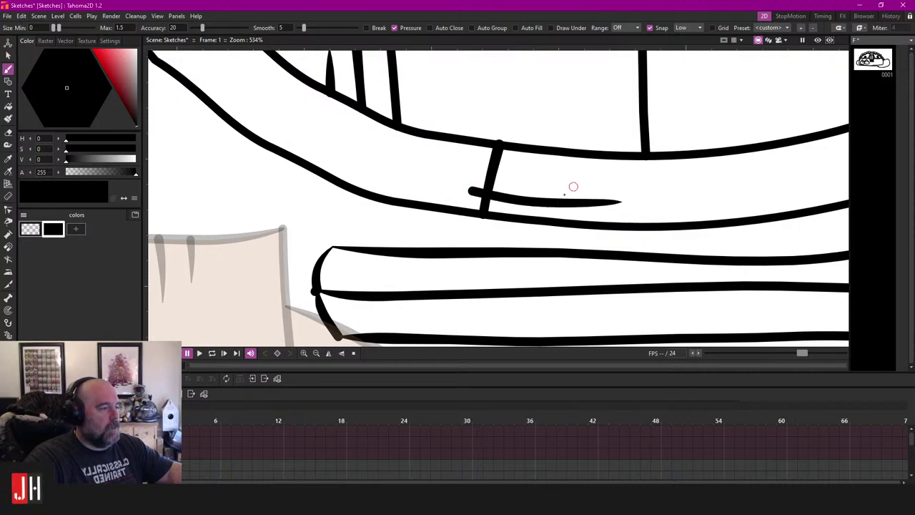
pyautogui.hotkey('ctrl', 'z')
pyautogui.moveTo(687, 205)
pyautogui.mouseDown()
pyautogui.moveTo(518, 199)
pyautogui.moveTo(434, 178)
pyautogui.mouseUp()
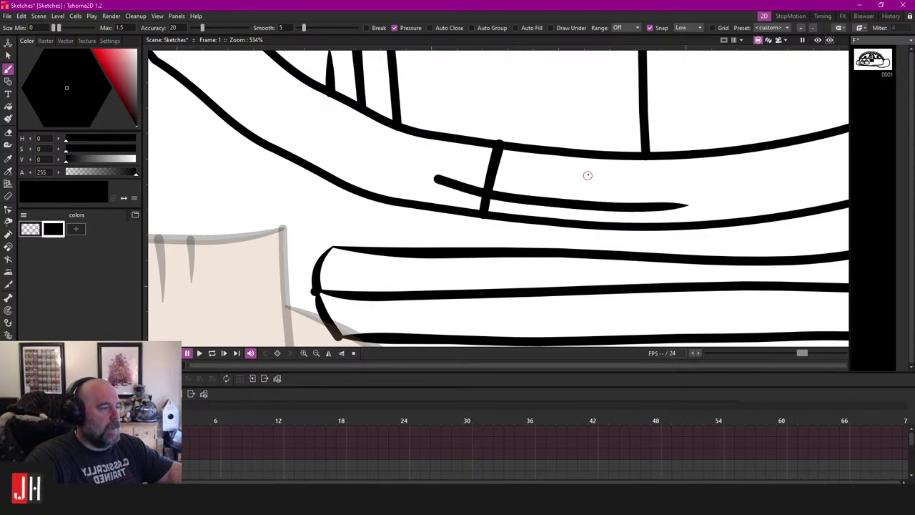
pyautogui.press('a')
pyautogui.scroll(-8, 461, 217)
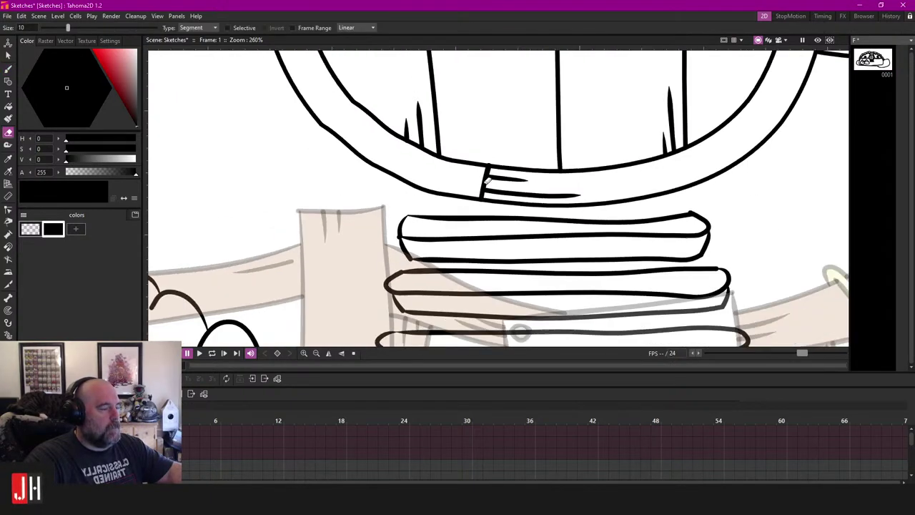
pyautogui.scroll(-3, 461, 217)
# Step: Brush a short wood-grain line below the joint on the door frame's right side and trim the part above the joint
pyautogui.scroll(6, 471, 186)
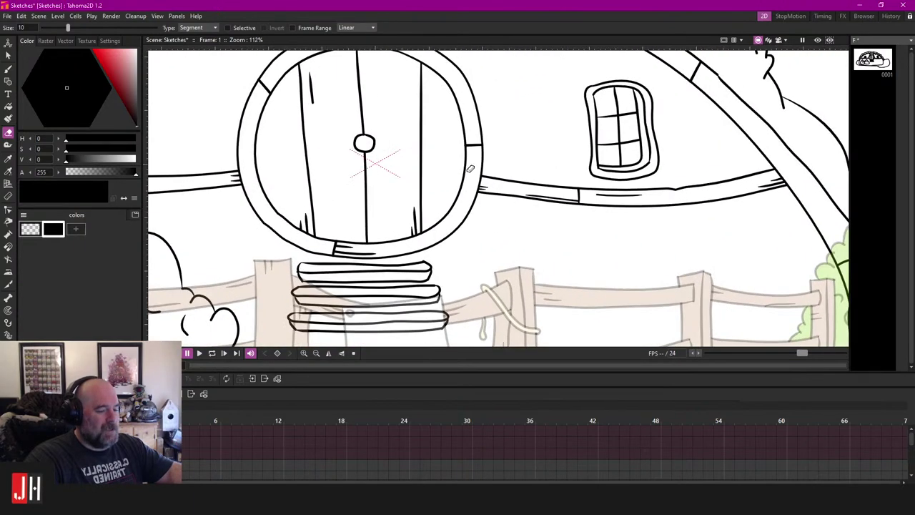
pyautogui.press('b')
pyautogui.scroll(6, 494, 145)
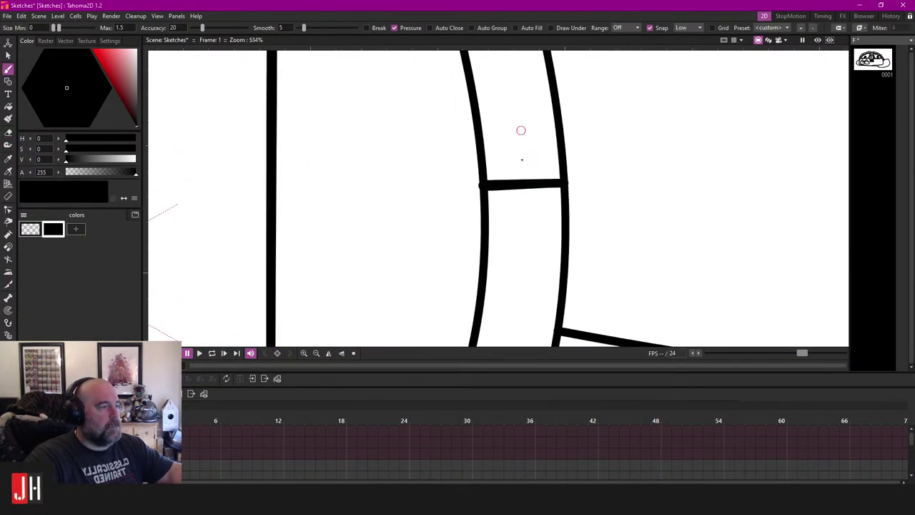
pyautogui.moveTo(543, 289); pyautogui.dragTo(536, 148)
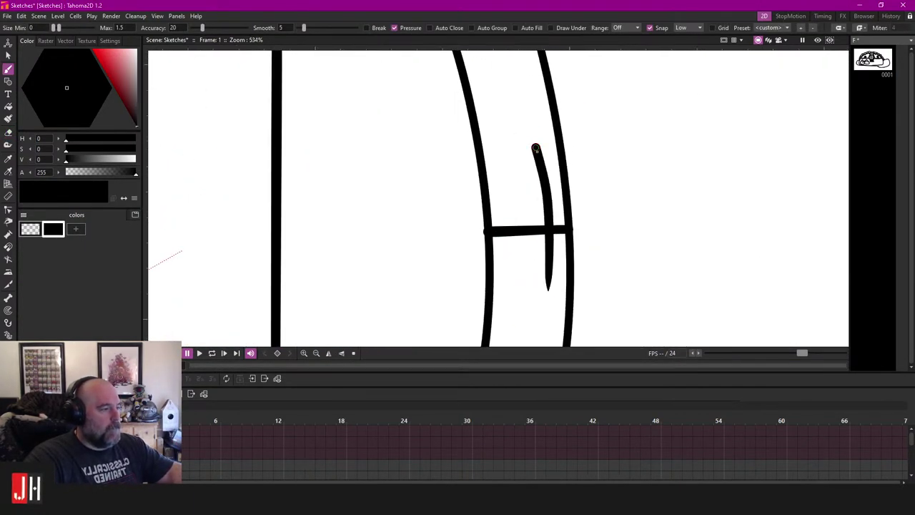
pyautogui.scroll(-6, 534, 198)
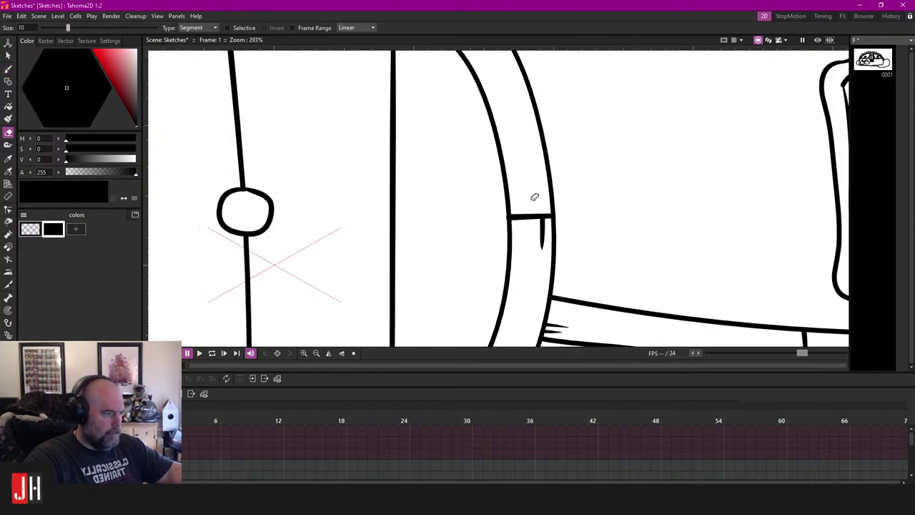
# Step: Brush two wood-grain lines at the door frame's upper-left joint and erase the parts extending below the joint
pyautogui.scroll(6, 456, 147)
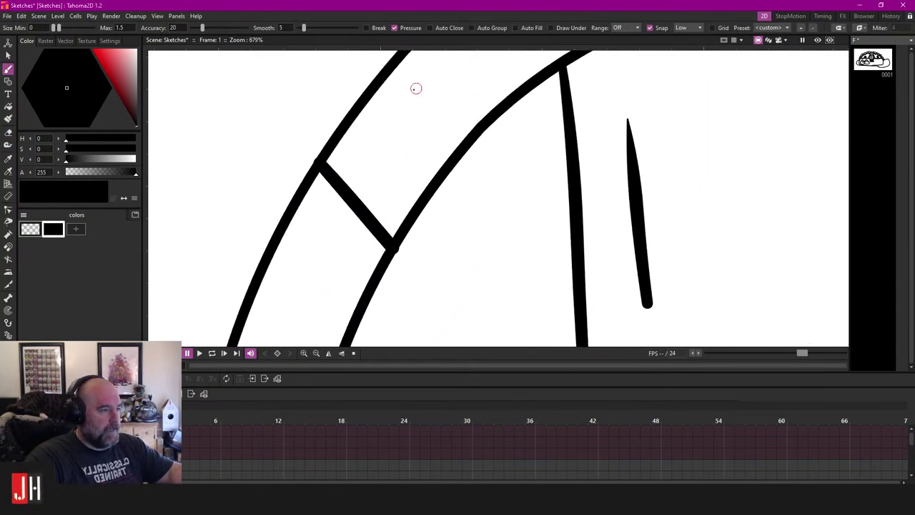
pyautogui.moveTo(410, 92); pyautogui.dragTo(300, 233)
pyautogui.moveTo(381, 163); pyautogui.dragTo(329, 240)
pyautogui.press('e')
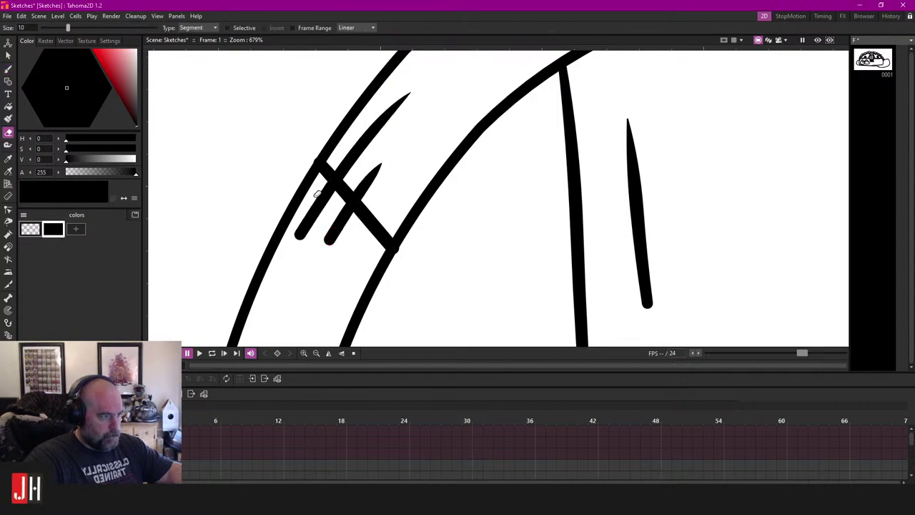
pyautogui.moveTo(318, 190); pyautogui.dragTo(347, 254)
pyautogui.scroll(-4, 344, 246)
pyautogui.scroll(-5, 353, 230)
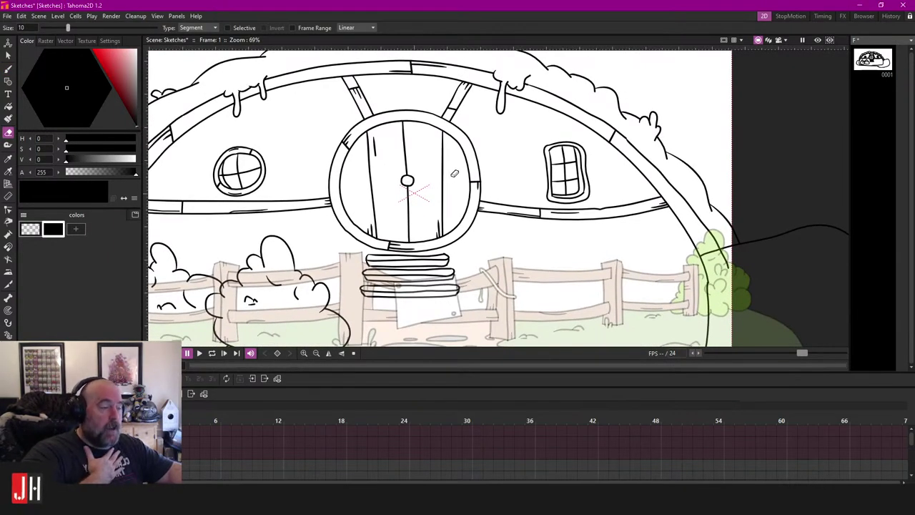
# Step: Look over the windows, beams, door and roof of the house for areas that still need line detail
pyautogui.scroll(3, 443, 195)
pyautogui.press('b')
pyautogui.scroll(-6, 446, 210)
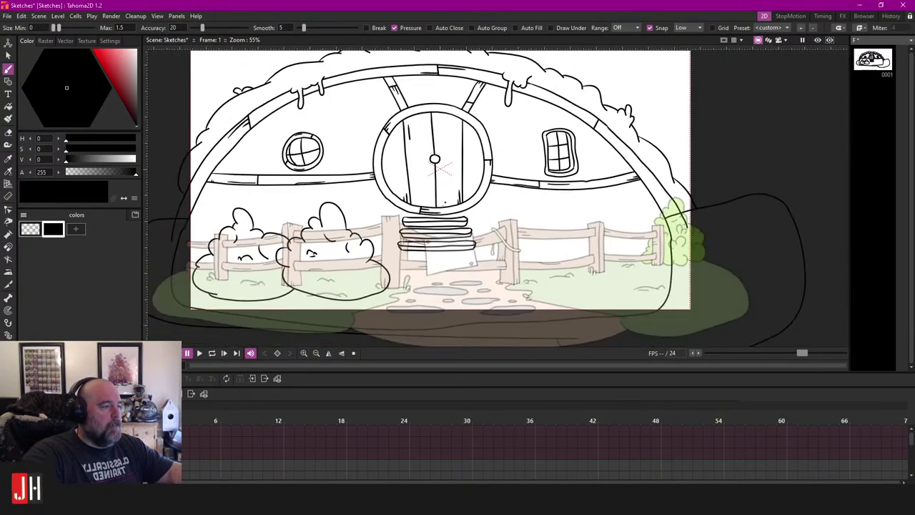
pyautogui.scroll(3, 462, 215)
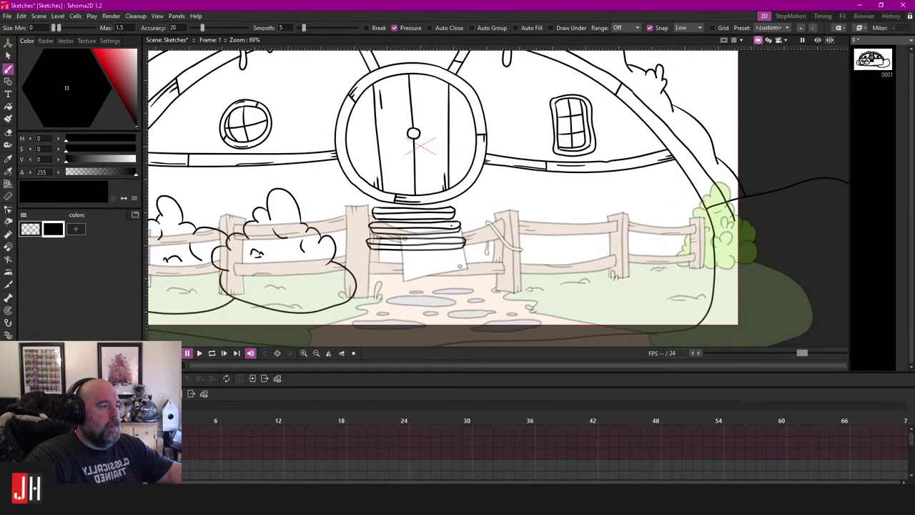
pyautogui.scroll(3, 387, 193)
pyautogui.press('s')
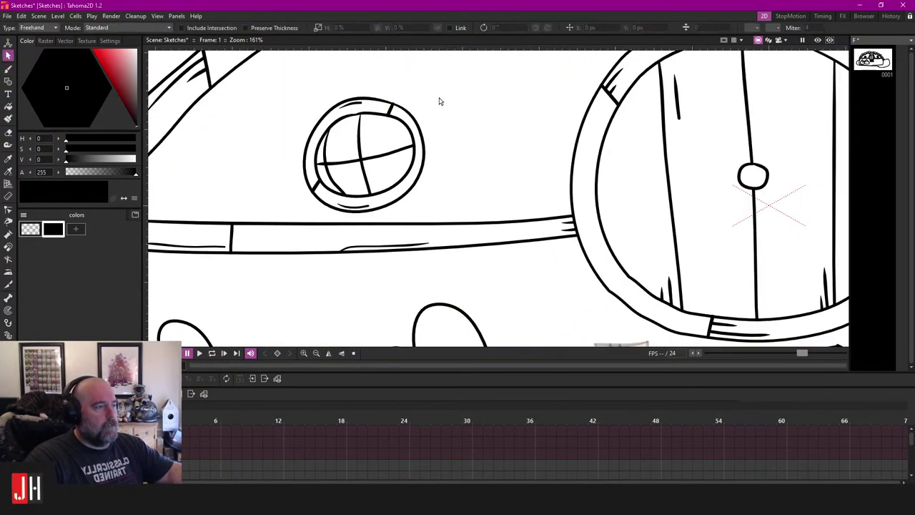
pyautogui.moveTo(450, 84)
pyautogui.mouseDown()
pyautogui.moveTo(411, 71)
pyautogui.moveTo(284, 116)
pyautogui.moveTo(305, 222)
pyautogui.moveTo(479, 96)
pyautogui.moveTo(404, 111)
pyautogui.moveTo(433, 80)
pyautogui.mouseUp()
pyautogui.click(461, 96)
pyautogui.scroll(-11, 434, 179)
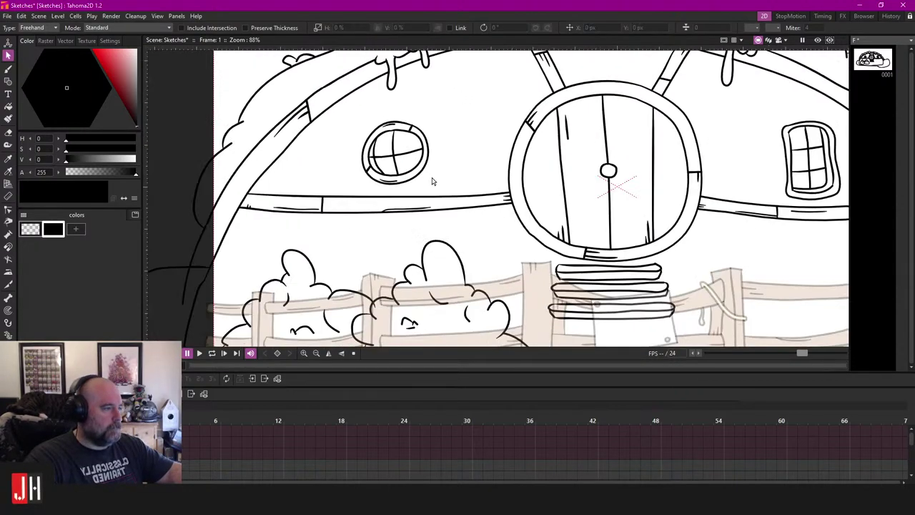
pyautogui.moveTo(616, 173); pyautogui.dragTo(538, 181)
pyautogui.scroll(3, 538, 181)
pyautogui.scroll(3, 536, 181)
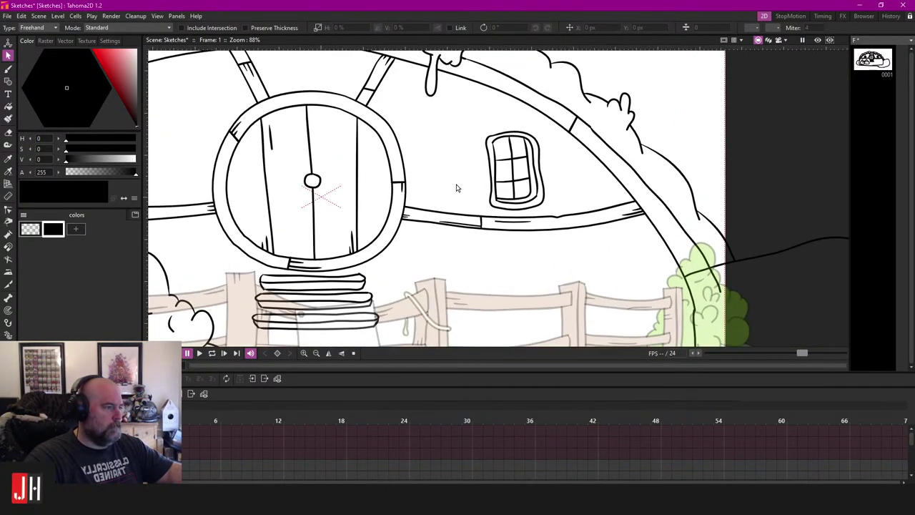
pyautogui.moveTo(487, 141); pyautogui.dragTo(476, 205)
pyautogui.press('b')
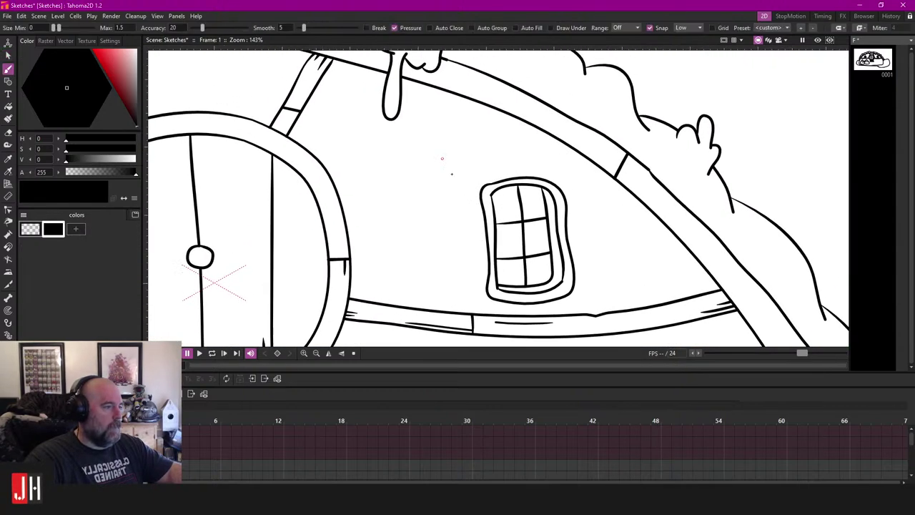
pyautogui.moveTo(365, 148); pyautogui.dragTo(457, 175)
pyautogui.scroll(-3, 457, 176)
pyautogui.moveTo(400, 153); pyautogui.dragTo(449, 148)
# Step: Brush a bumpy, cloud-shaped outline on top of the door frame between the two diagonal braces, redoing the first stroke
pyautogui.scroll(5, 409, 145)
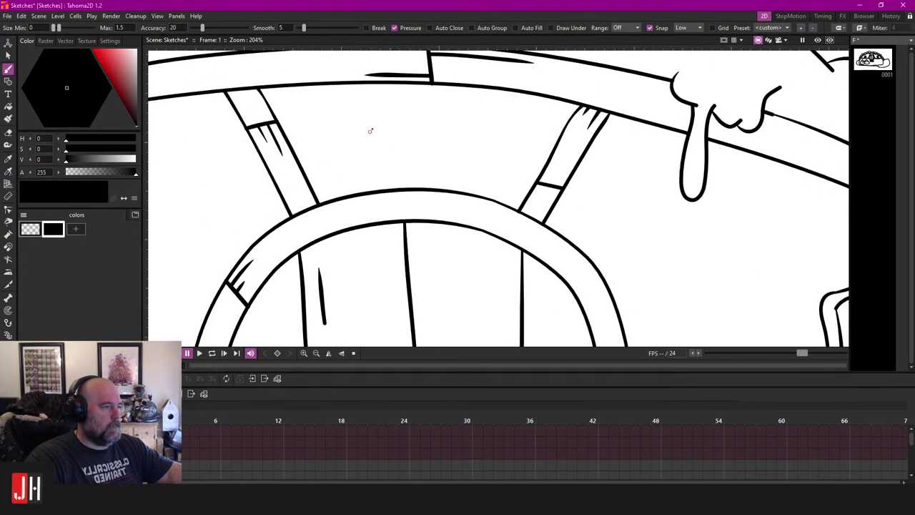
pyautogui.scroll(4, 443, 169)
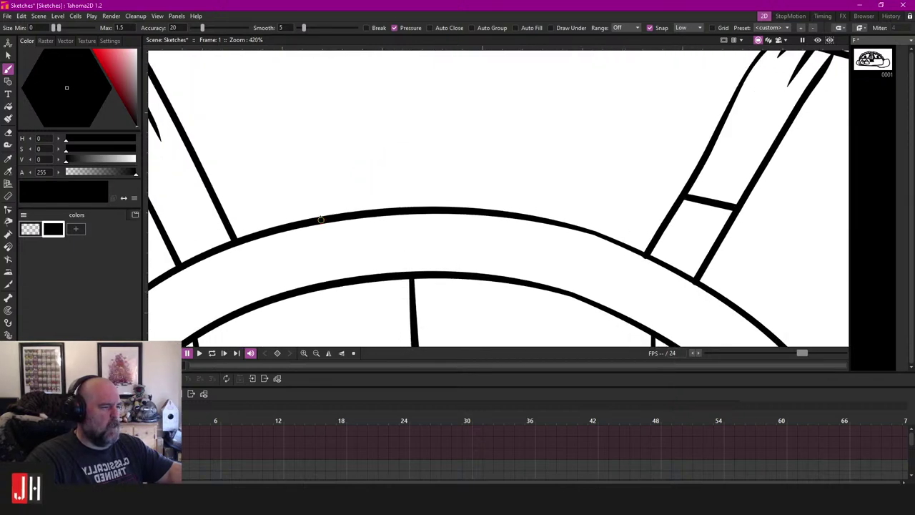
pyautogui.moveTo(315, 217); pyautogui.dragTo(315, 156)
pyautogui.hotkey('ctrl', 'z')
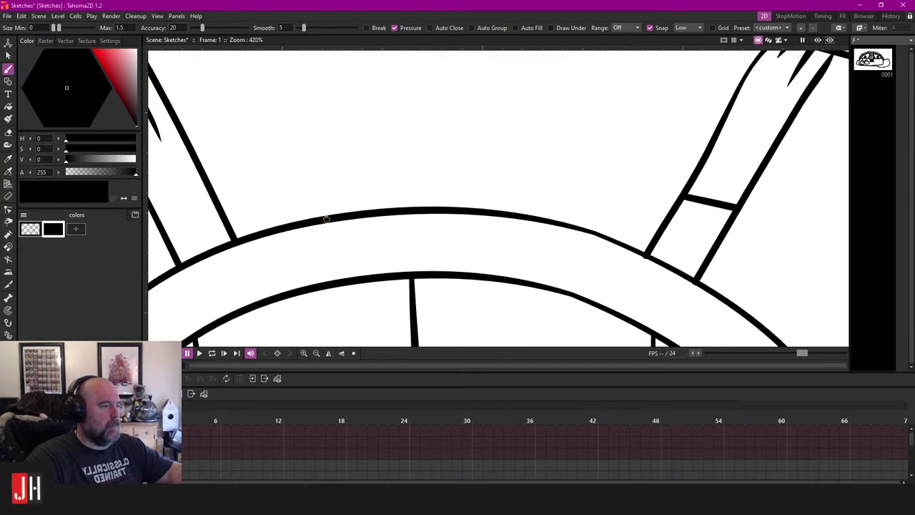
pyautogui.moveTo(318, 215)
pyautogui.mouseDown()
pyautogui.moveTo(337, 145)
pyautogui.moveTo(424, 99)
pyautogui.moveTo(372, 146)
pyautogui.moveTo(487, 185)
pyautogui.moveTo(483, 269)
pyautogui.mouseUp()
pyautogui.scroll(-10, 499, 252)
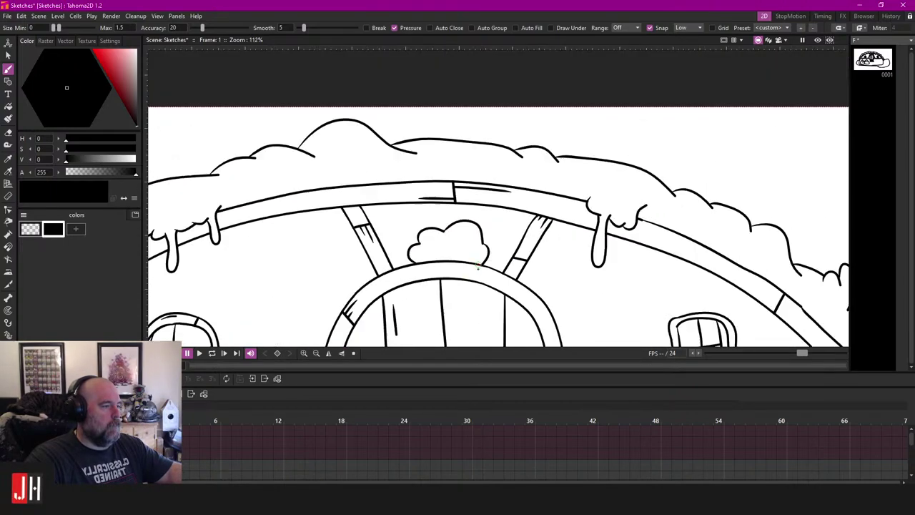
# Step: Brush a smaller closed cloud-shaped outline inside the bumpy shape above the door
pyautogui.scroll(12, 415, 166)
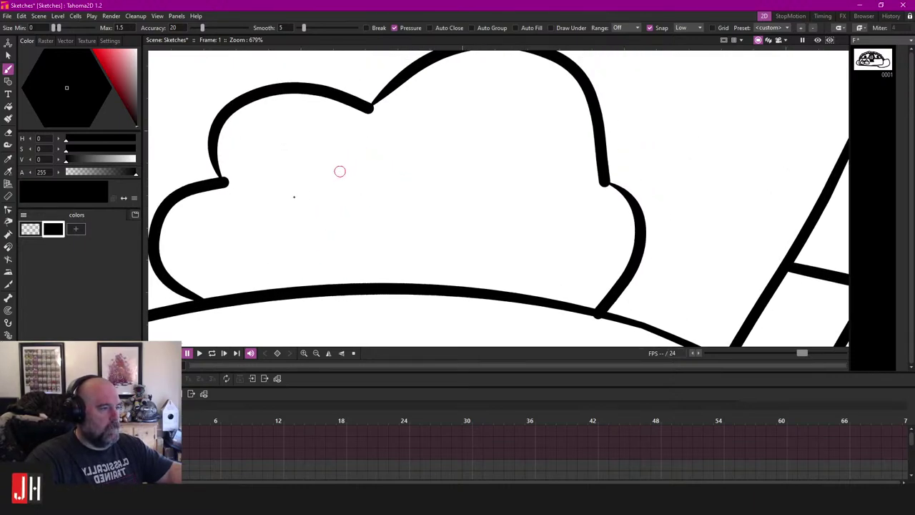
pyautogui.moveTo(308, 262)
pyautogui.mouseDown()
pyautogui.moveTo(259, 236)
pyautogui.moveTo(322, 183)
pyautogui.moveTo(405, 166)
pyautogui.moveTo(548, 184)
pyautogui.moveTo(432, 262)
pyautogui.moveTo(307, 262)
pyautogui.mouseUp()
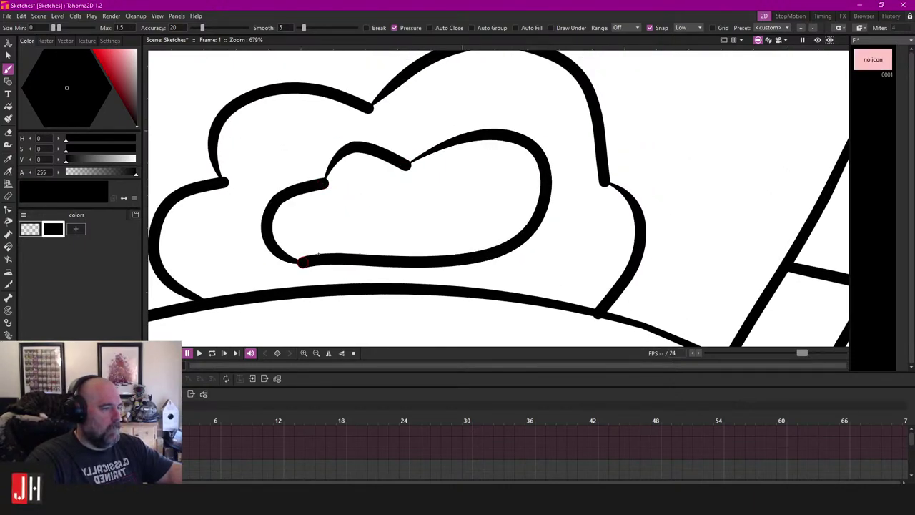
pyautogui.scroll(-9, 438, 244)
pyautogui.scroll(-6, 451, 271)
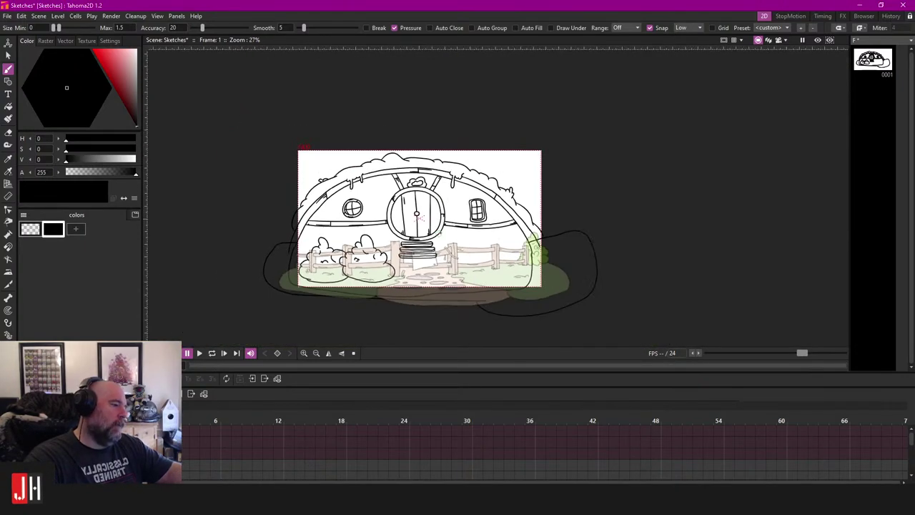
# Step: Check the doorsteps against the fence and path, and examine the complete house line art
pyautogui.scroll(3, 383, 126)
pyautogui.scroll(4, 401, 211)
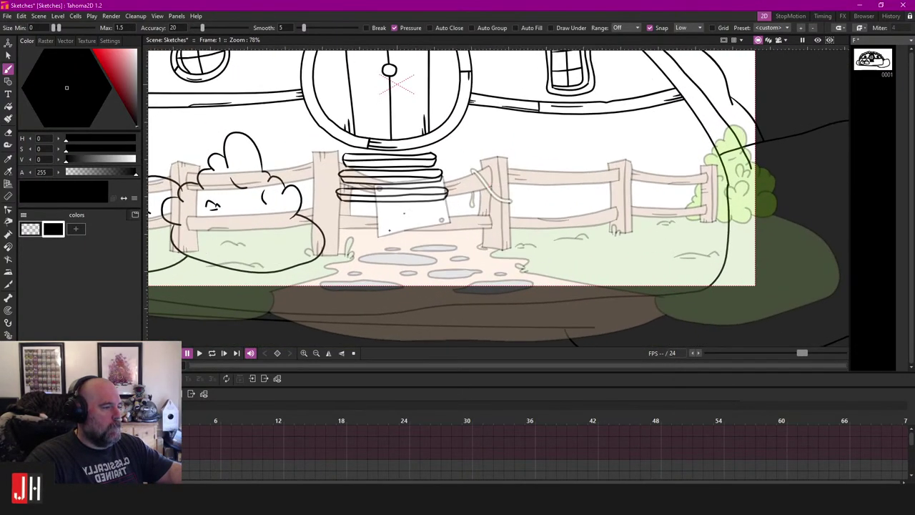
pyautogui.scroll(1, 480, 197)
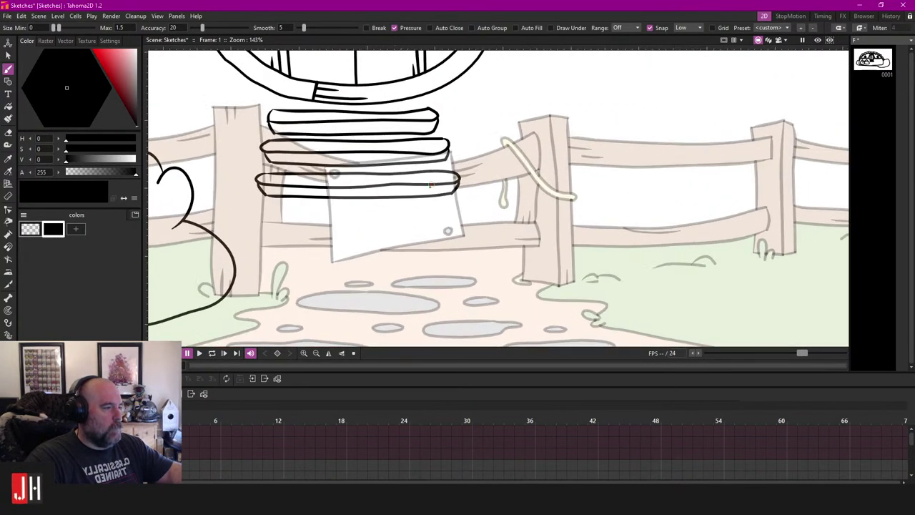
pyautogui.scroll(1, 431, 184)
pyautogui.moveTo(431, 184); pyautogui.dragTo(557, 231)
pyautogui.scroll(-5, 411, 175)
pyautogui.moveTo(644, 125); pyautogui.dragTo(647, 218)
pyautogui.scroll(-1, 545, 168)
pyautogui.scroll(-1, 647, 218)
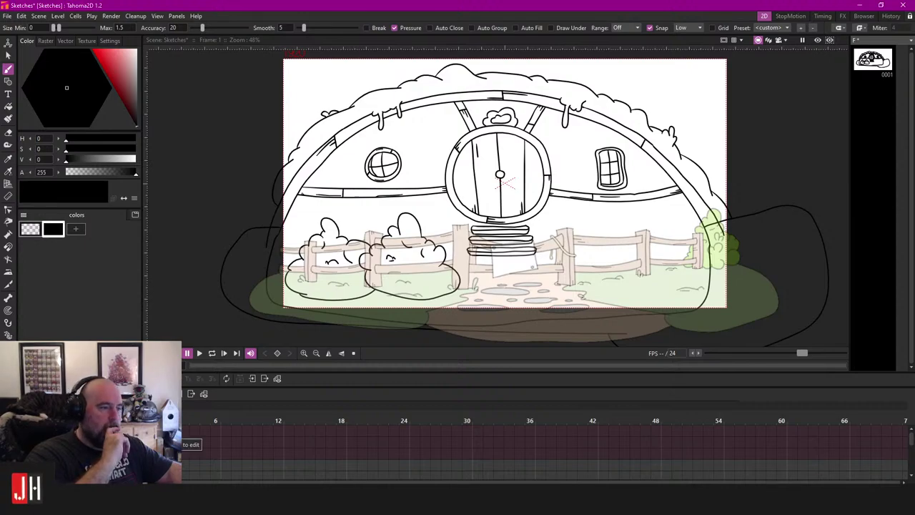
# Step: Add a brown palette colour (H 34, S 64, V 55) and fill the main section of the left horizontal beam with it
pyautogui.scroll(7, 458, 202)
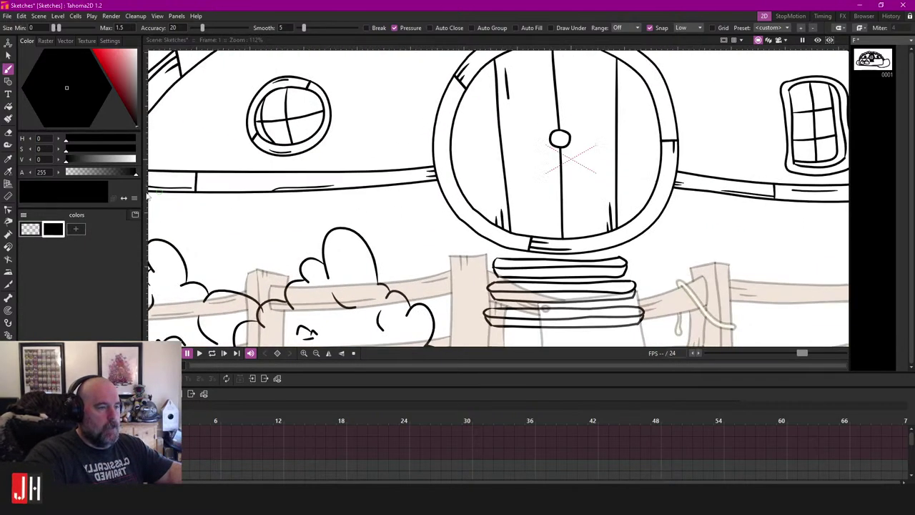
pyautogui.click(75, 229)
pyautogui.click(89, 72)
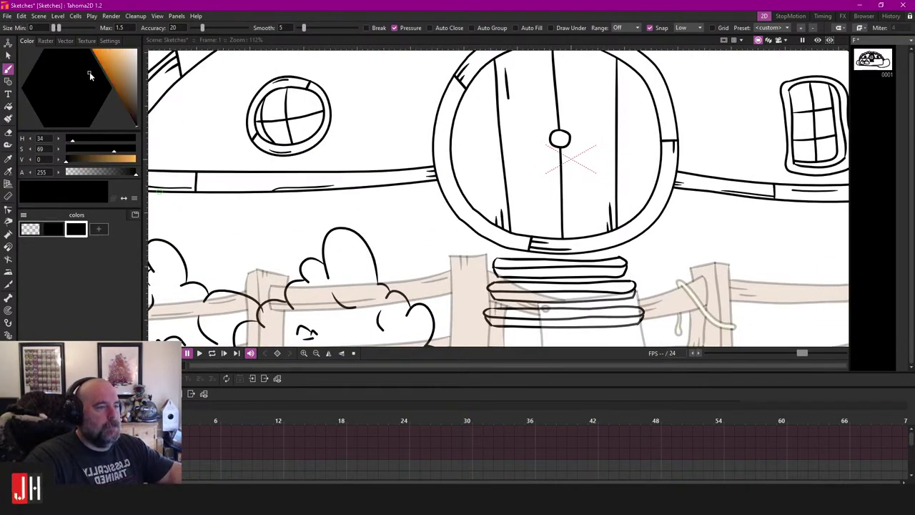
pyautogui.moveTo(118, 76)
pyautogui.mouseDown()
pyautogui.moveTo(131, 92)
pyautogui.moveTo(121, 83)
pyautogui.mouseUp()
pyautogui.press('f')
pyautogui.click(405, 178)
# Step: Fill the left beam's outer section and the roof arch from its left side to the right-hand drip with brown
pyautogui.scroll(-2, 279, 122)
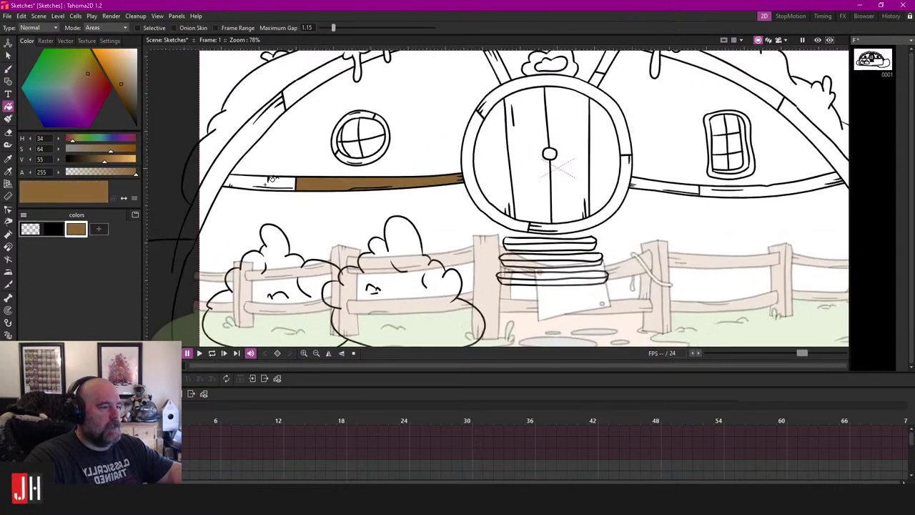
pyautogui.scroll(1, 279, 122)
pyautogui.click(273, 113)
pyautogui.moveTo(311, 60); pyautogui.dragTo(233, 169)
pyautogui.click(298, 103)
pyautogui.click(282, 121)
pyautogui.click(337, 107)
pyautogui.click(562, 94)
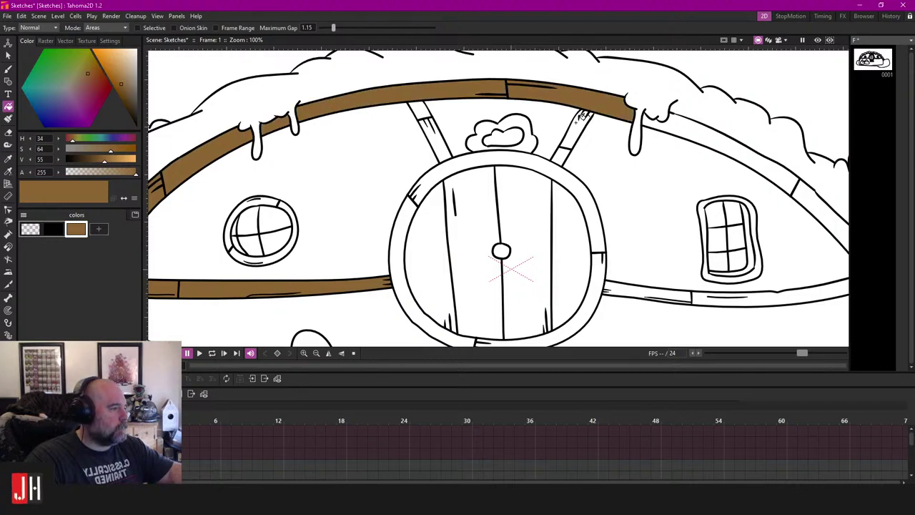
# Step: Fill both sections of each diagonal brace above the door with brown
pyautogui.click(580, 123)
pyautogui.click(570, 148)
pyautogui.click(439, 141)
pyautogui.click(426, 107)
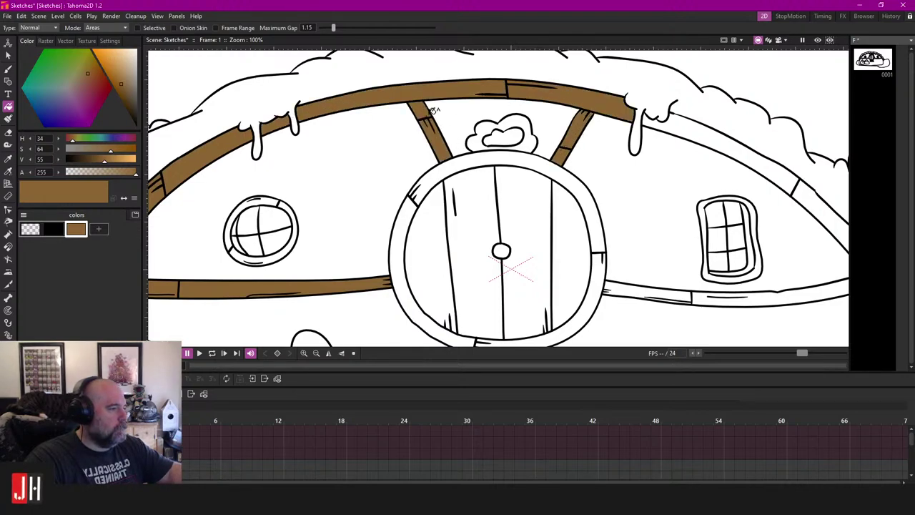
# Step: Fill all sections of the round door frame with brown, undoing the fill on the left door plank
pyautogui.click(485, 151)
pyautogui.click(405, 222)
pyautogui.click(423, 226)
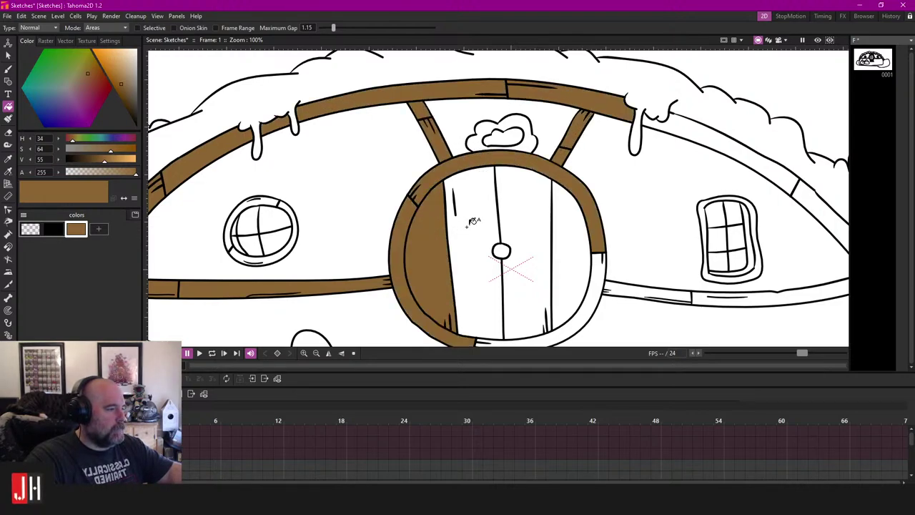
pyautogui.hotkey('ctrl', 'z')
pyautogui.moveTo(576, 239); pyautogui.dragTo(425, 192)
pyautogui.click(434, 268)
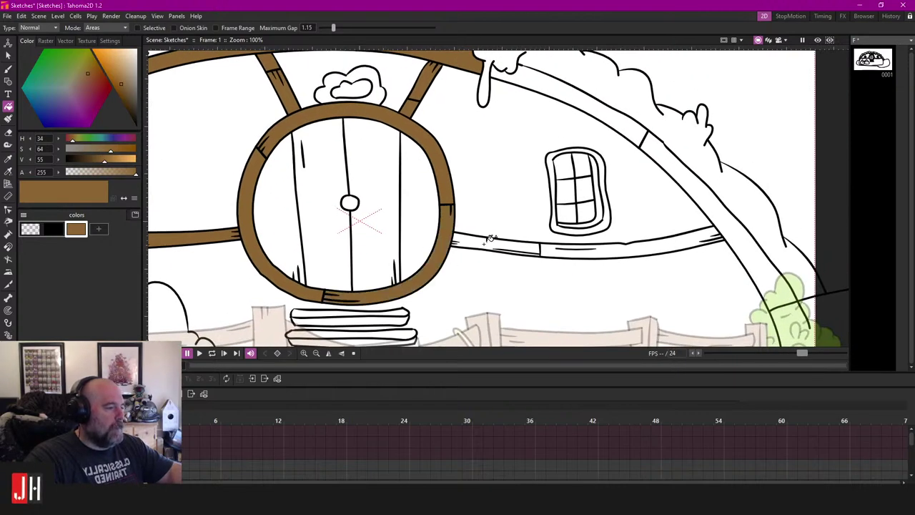
# Step: Fill both sections of the horizontal beam right of the door with brown, including the sliver below its wood-grain line
pyautogui.click(489, 246)
pyautogui.click(611, 247)
pyautogui.scroll(3, 518, 244)
pyautogui.scroll(3, 518, 243)
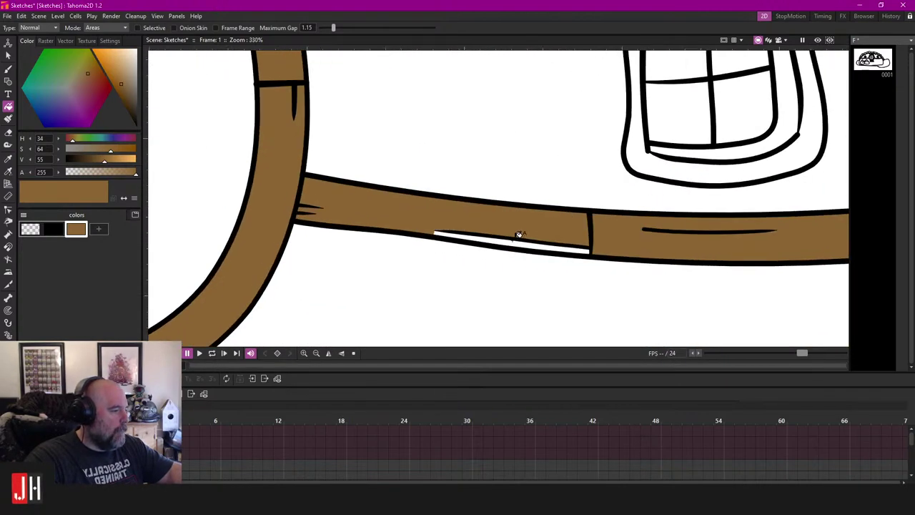
pyautogui.click(519, 236)
# Step: Fill the two remaining sections of the roof arch on its right side with brown
pyautogui.scroll(-7, 544, 227)
pyautogui.moveTo(667, 197); pyautogui.dragTo(621, 218)
pyautogui.click(639, 208)
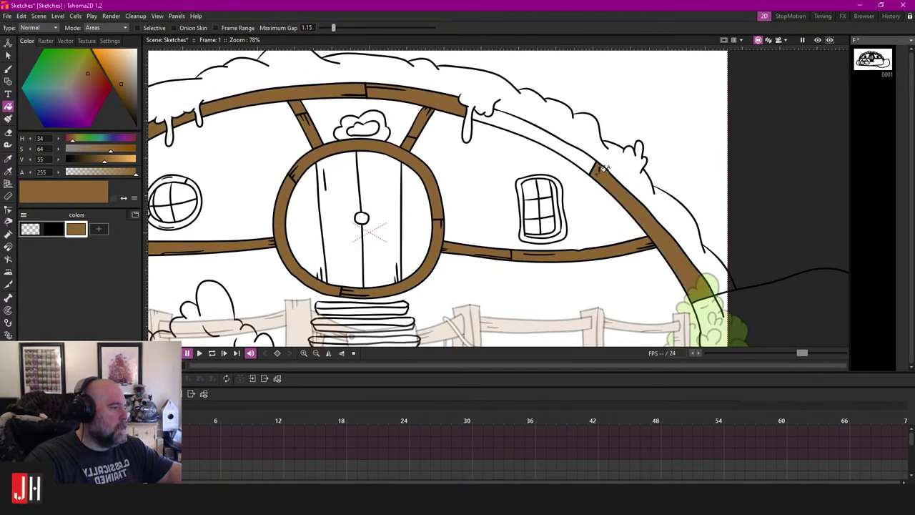
pyautogui.click(562, 147)
# Step: Restore the fence and garden foreground to full opacity and switch the viewer to the camera view
pyautogui.scroll(-4, 492, 212)
pyautogui.scroll(2, 492, 212)
pyautogui.scroll(2, 492, 213)
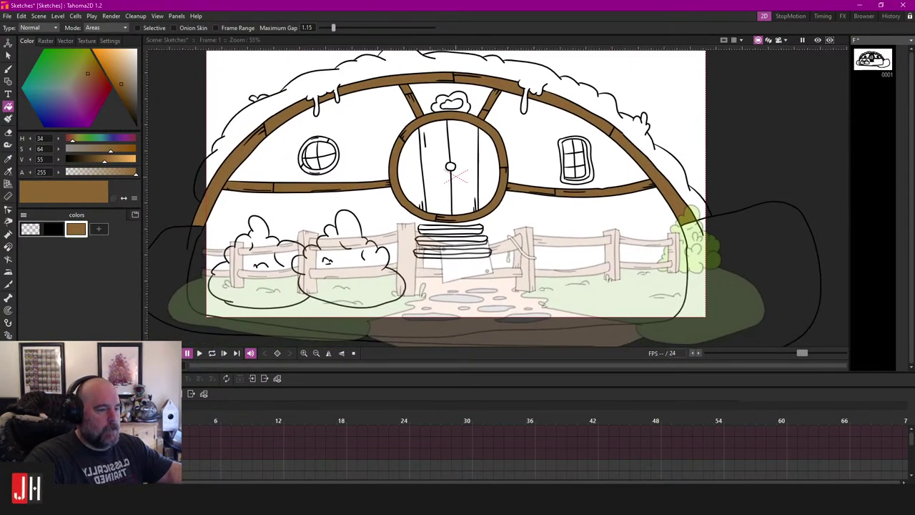
pyautogui.moveTo(201, 456); pyautogui.dragTo(236, 456)
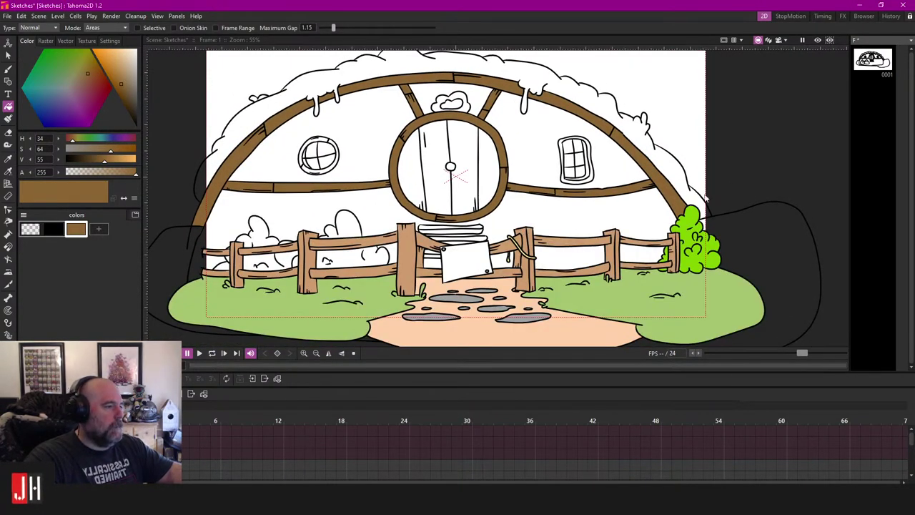
pyautogui.click(778, 41)
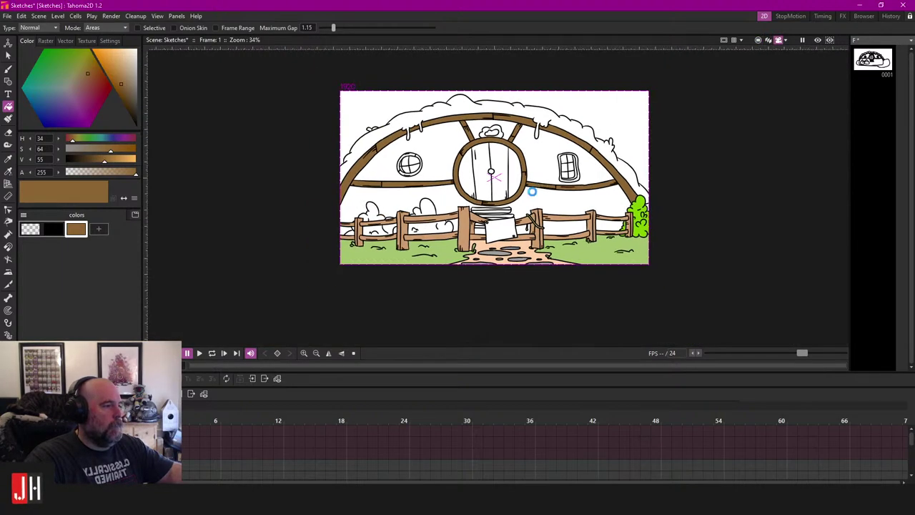
# Step: Fill the top and front faces of the upper two doorsteps with brown, undoing the misplaced fill that spills over the wall
pyautogui.scroll(5, 511, 201)
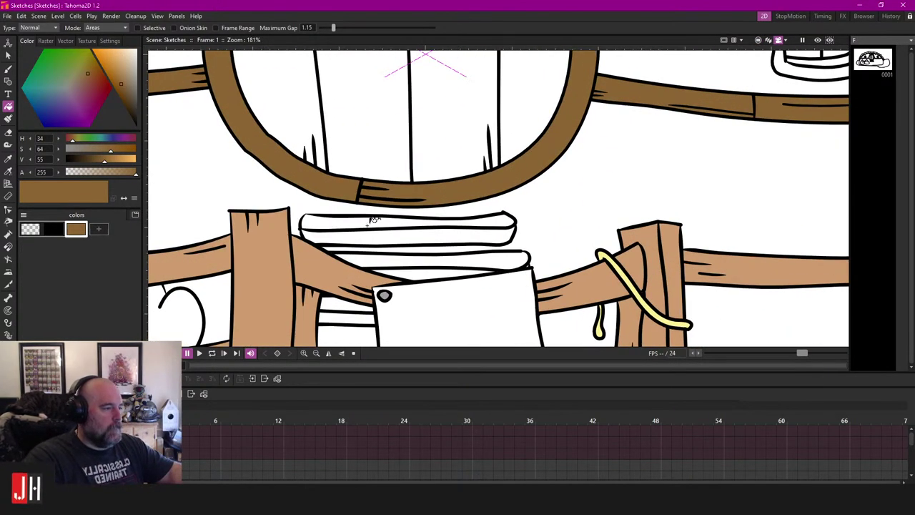
pyautogui.click(354, 221)
pyautogui.click(403, 238)
pyautogui.scroll(2, 450, 211)
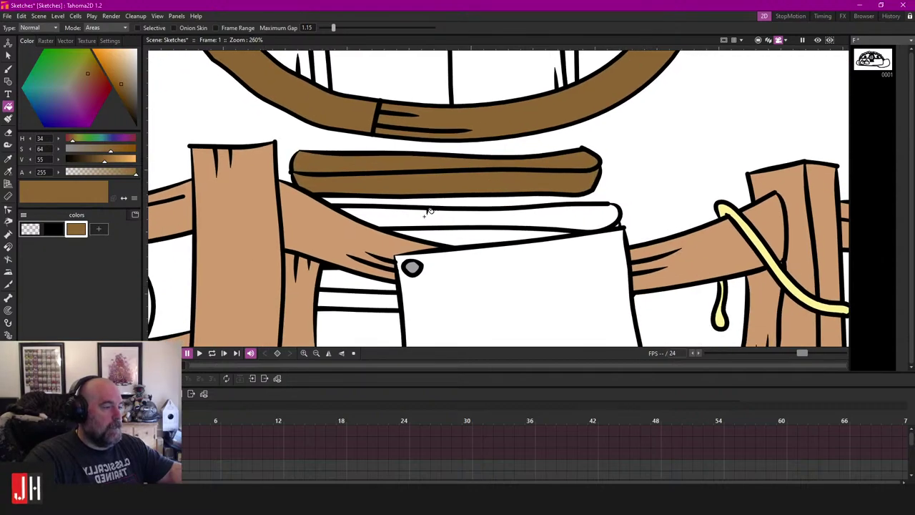
pyautogui.hotkey('ctrl', 'z')
pyautogui.click(428, 211)
pyautogui.click(445, 199)
pyautogui.scroll(-2, 458, 207)
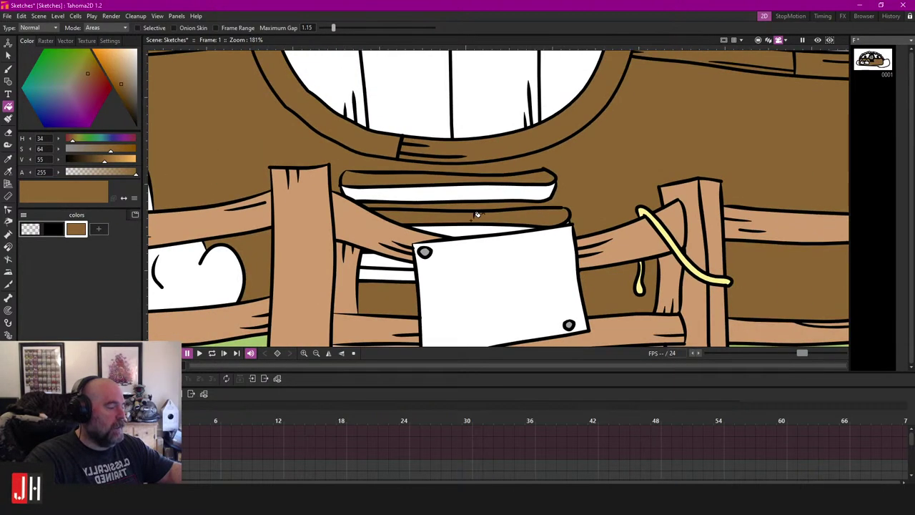
pyautogui.hotkey('ctrl', 'z')
pyautogui.click(499, 194)
pyautogui.scroll(1, 456, 228)
pyautogui.click(456, 231)
# Step: Fill the top and front faces of the lowest doorstep with brown
pyautogui.moveTo(456, 233); pyautogui.dragTo(483, 196)
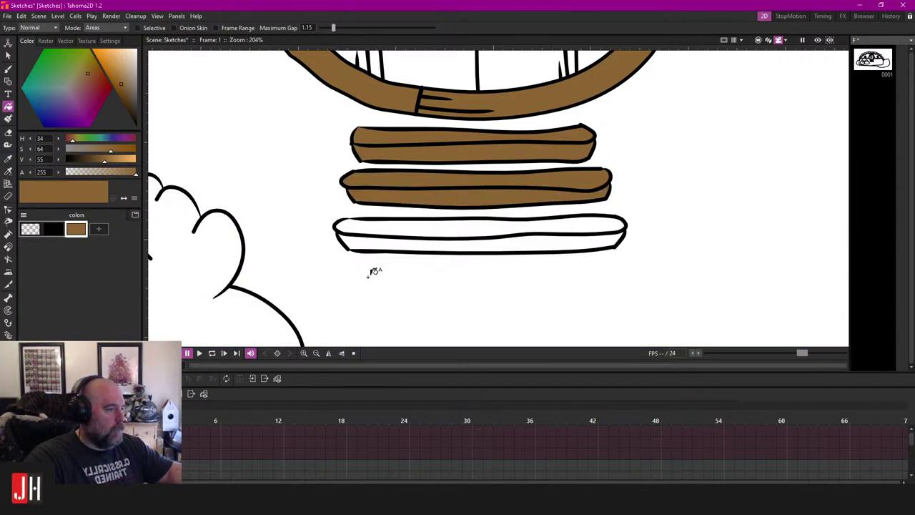
pyautogui.click(440, 225)
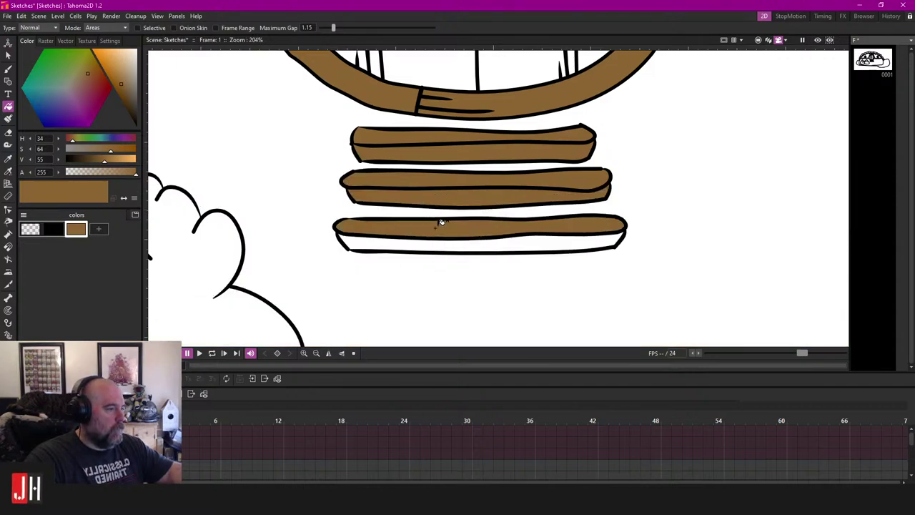
pyautogui.click(420, 238)
pyautogui.scroll(-2, 429, 247)
pyautogui.scroll(-3, 439, 259)
pyautogui.scroll(2, 436, 264)
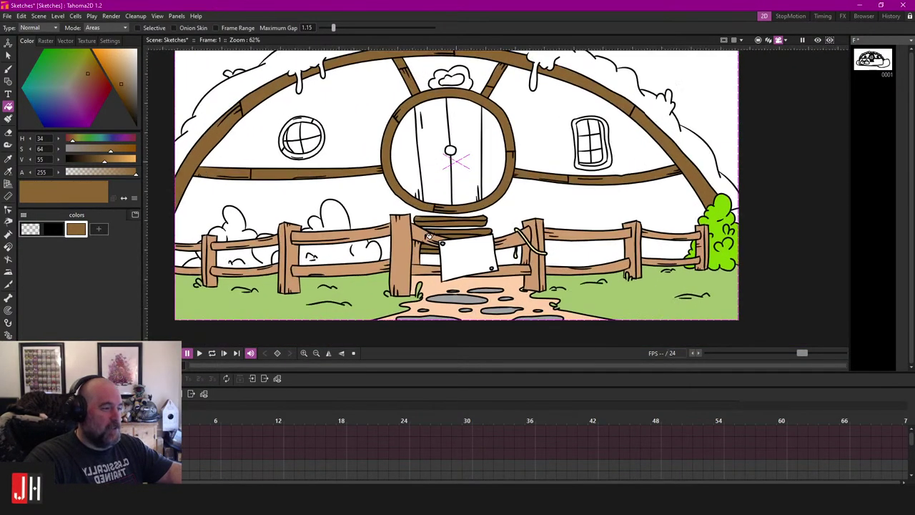
# Step: Add a palette green sampled from the bright bush, darken it to H 82, S 85, V 56, and fill both left bushes with it
pyautogui.scroll(2, 443, 227)
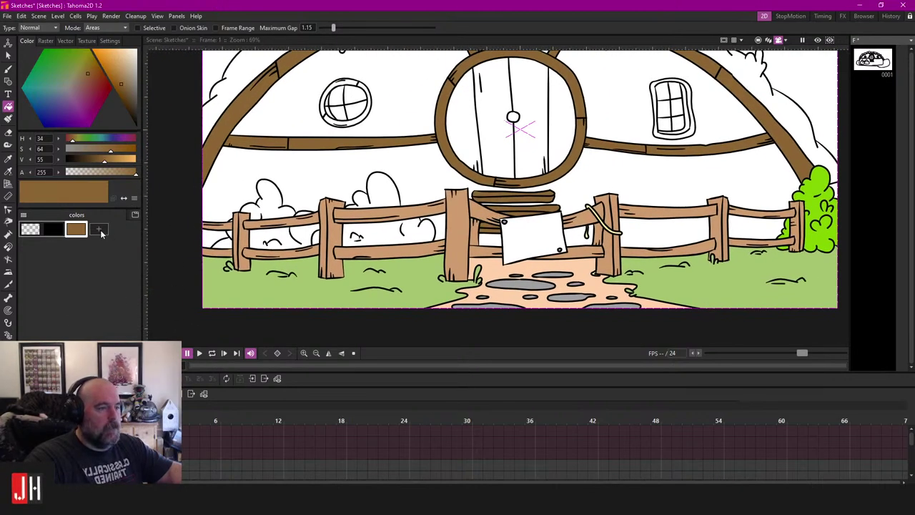
pyautogui.click(99, 230)
pyautogui.moveTo(782, 231); pyautogui.dragTo(638, 242)
pyautogui.press('r')
pyautogui.click(675, 208)
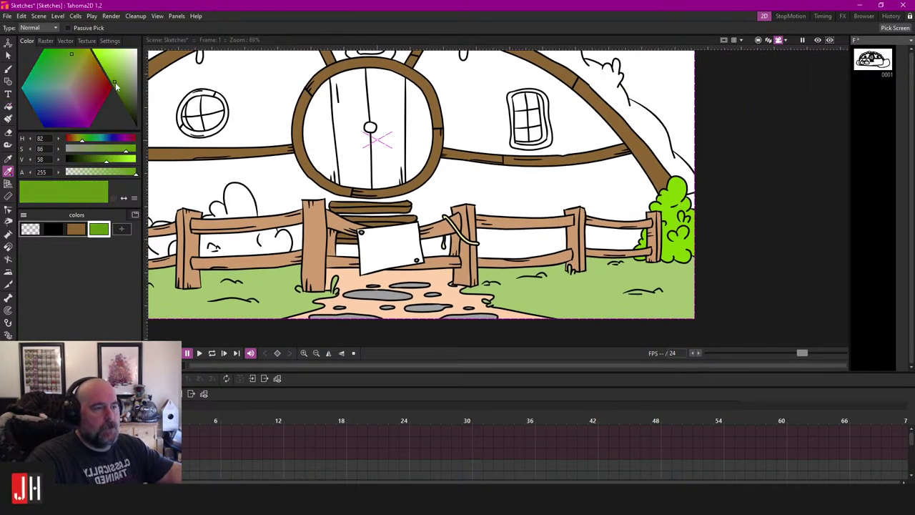
pyautogui.click(309, 229)
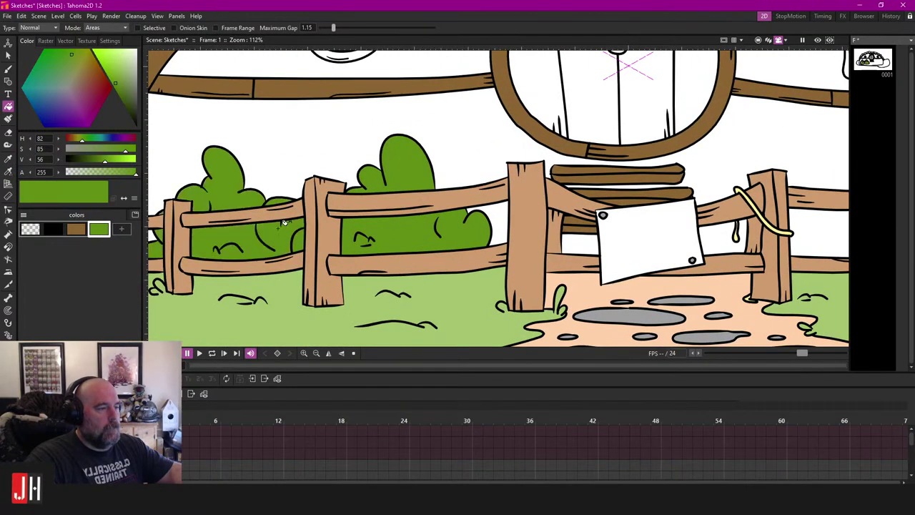
# Step: Darken the bush green slightly, add a deeper green palette colour (H 82, S 75, V 36), and fill the leftmost bush with it
pyautogui.click(117, 83)
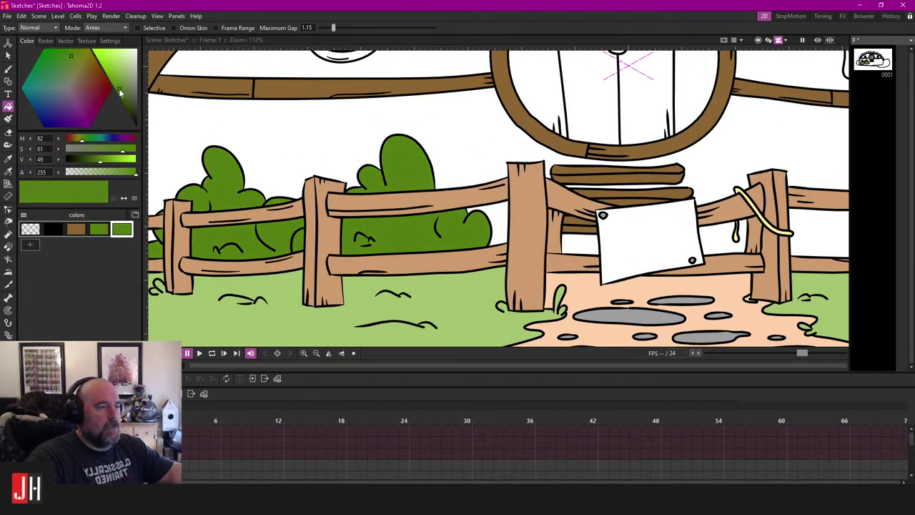
pyautogui.click(124, 99)
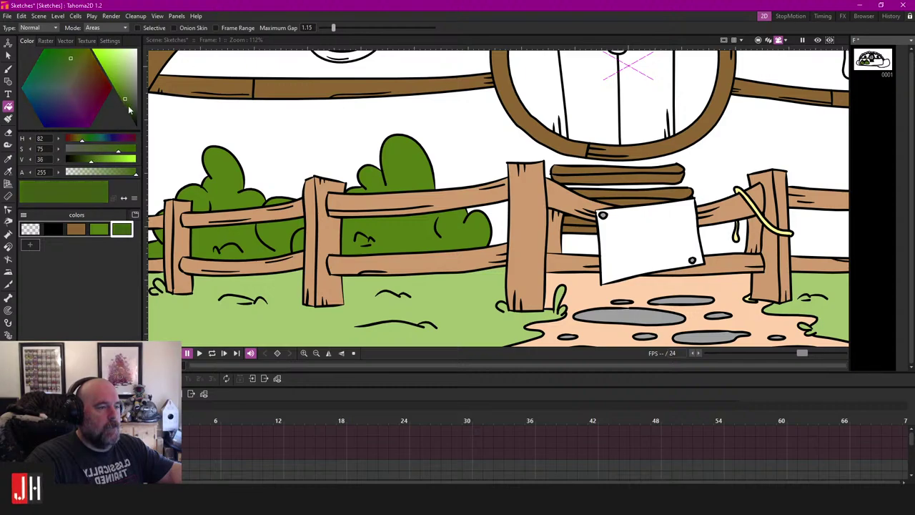
pyautogui.scroll(-6, 369, 257)
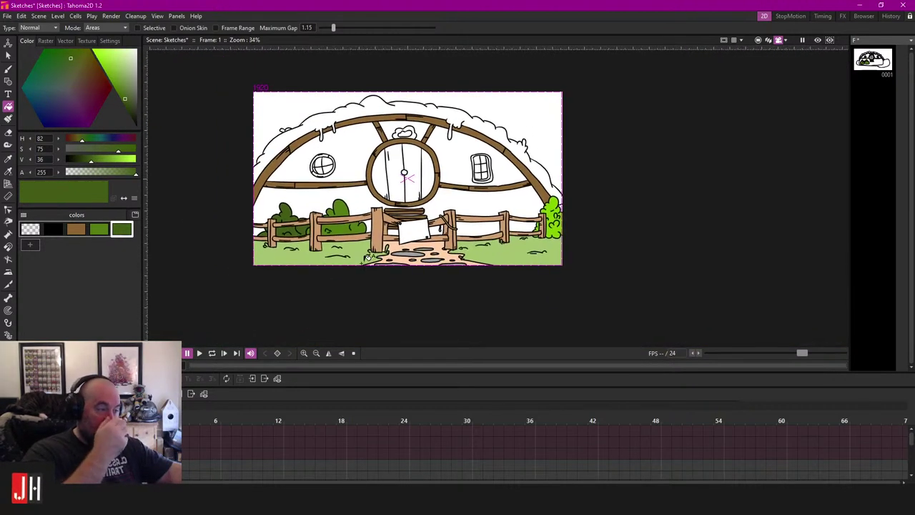
pyautogui.scroll(5, 375, 258)
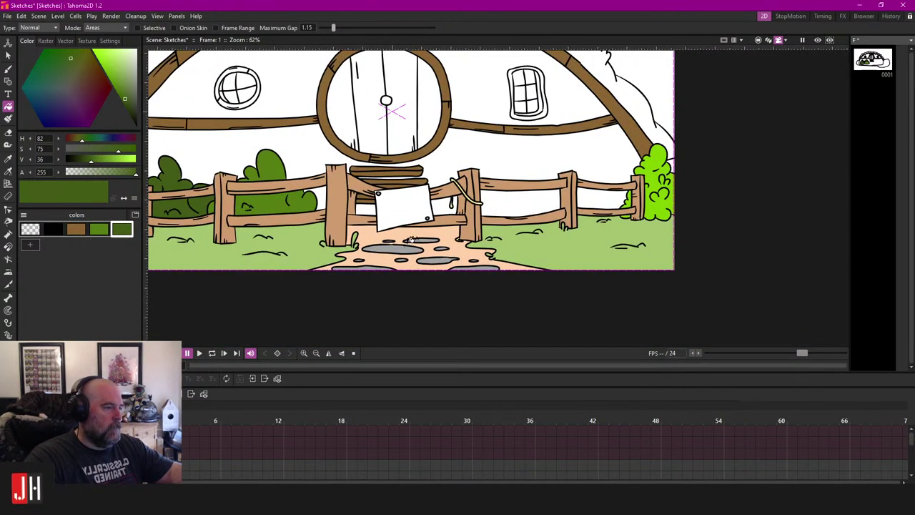
pyautogui.scroll(-4, 482, 285)
pyautogui.scroll(3, 430, 214)
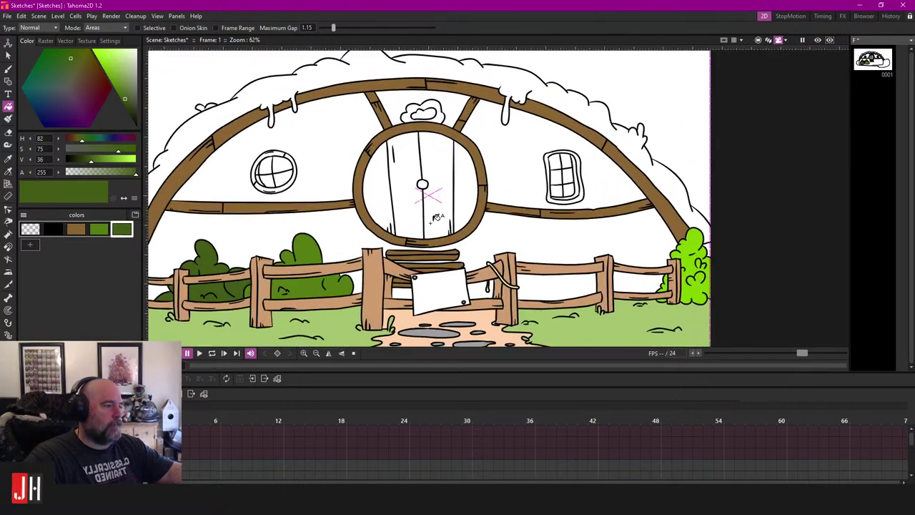
# Step: Add a sage green palette colour (H 82, S 39, V 60) and fill all four planks of the round door with it
pyautogui.scroll(3, 427, 197)
pyautogui.click(30, 244)
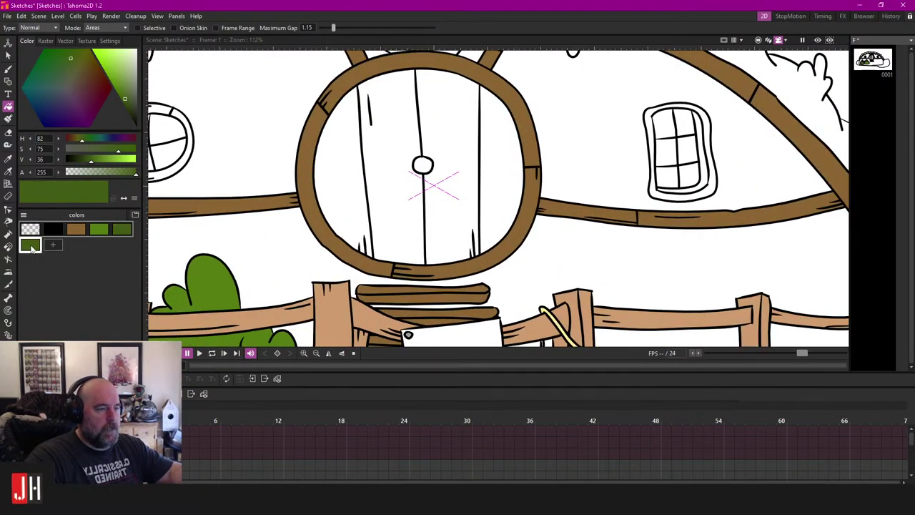
pyautogui.moveTo(122, 83); pyautogui.dragTo(126, 78)
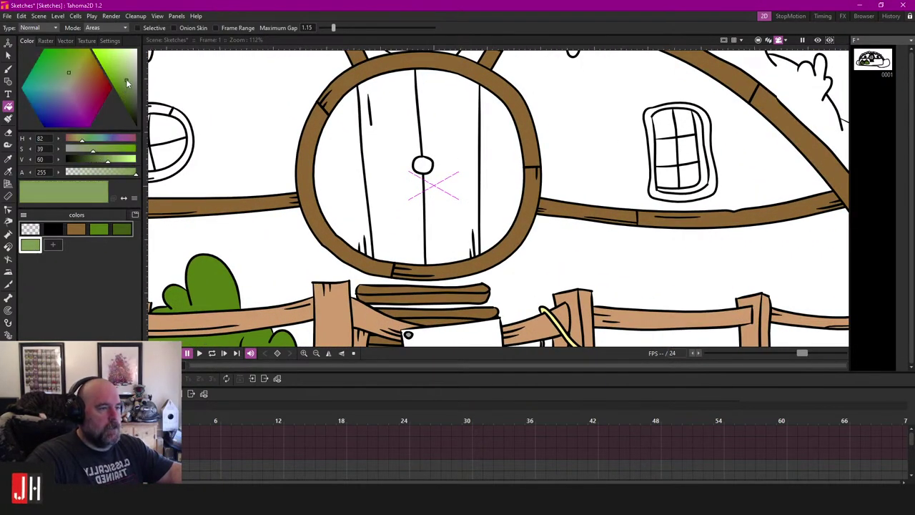
pyautogui.click(386, 153)
pyautogui.click(357, 158)
pyautogui.click(461, 133)
pyautogui.click(492, 146)
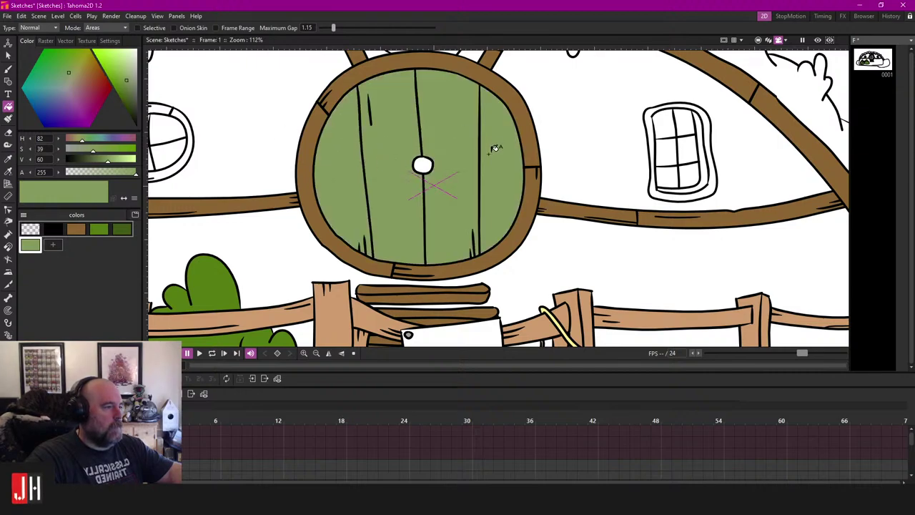
# Step: Add a pale yellow palette colour (H 56, S 49, V 99) and fill the door knob with it
pyautogui.click(53, 244)
pyautogui.click(84, 63)
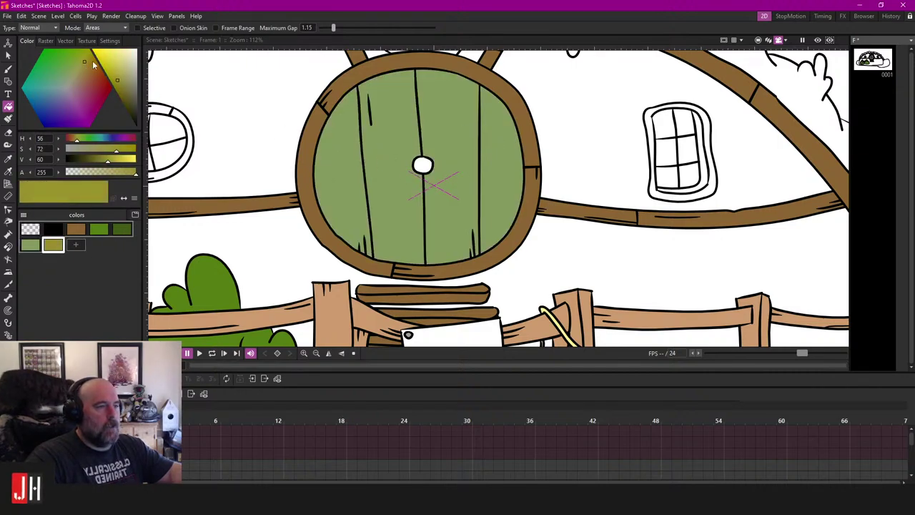
pyautogui.moveTo(120, 58)
pyautogui.mouseDown()
pyautogui.moveTo(116, 65)
pyautogui.moveTo(116, 53)
pyautogui.mouseUp()
pyautogui.click(426, 165)
pyautogui.scroll(-7, 441, 235)
pyautogui.scroll(5, 436, 222)
pyautogui.scroll(-6, 458, 214)
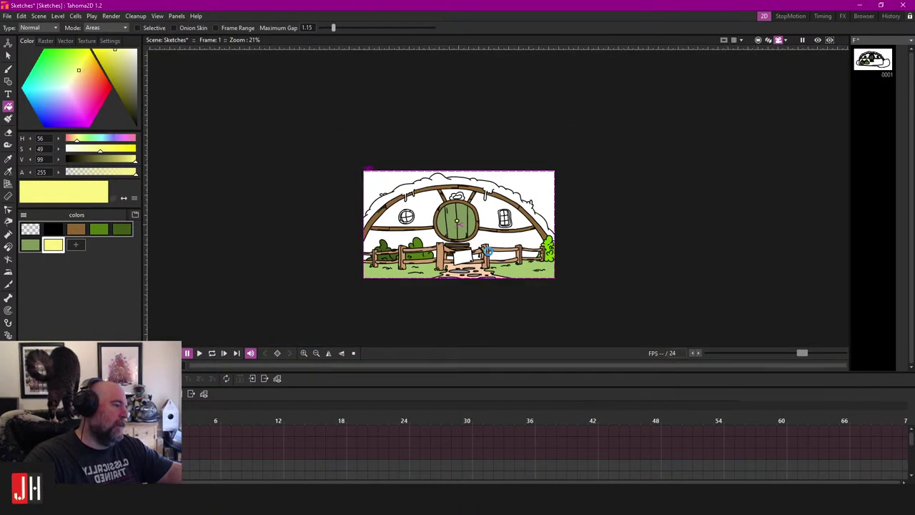
# Step: Fill all sections of the round window's frame with the existing beam brown
pyautogui.scroll(5, 496, 245)
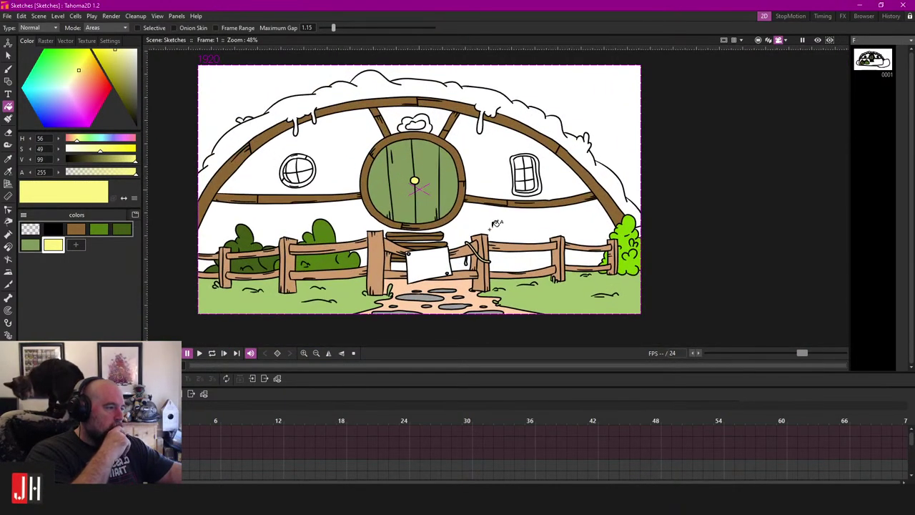
pyautogui.scroll(4, 296, 258)
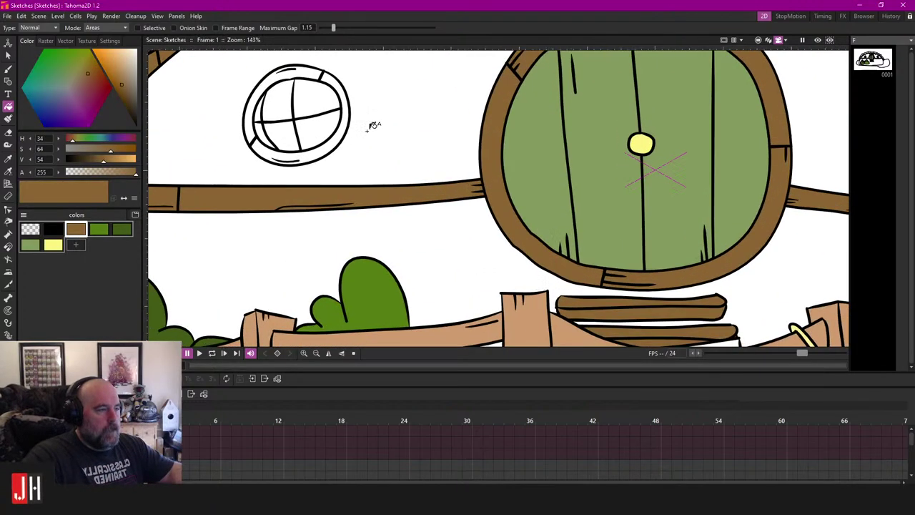
pyautogui.scroll(-3, 259, 151)
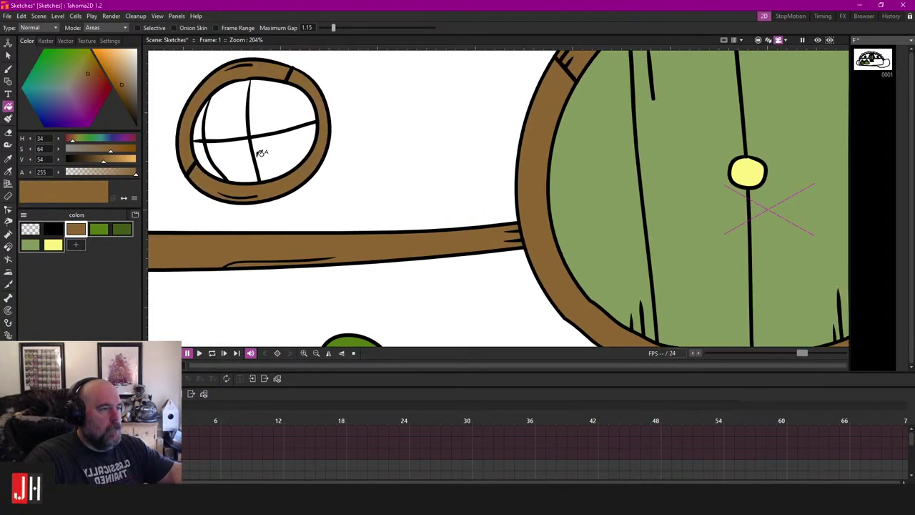
# Step: Fill the right-hand window's outer frame and inner edge with the beam brown
pyautogui.scroll(3, 607, 175)
pyautogui.click(591, 151)
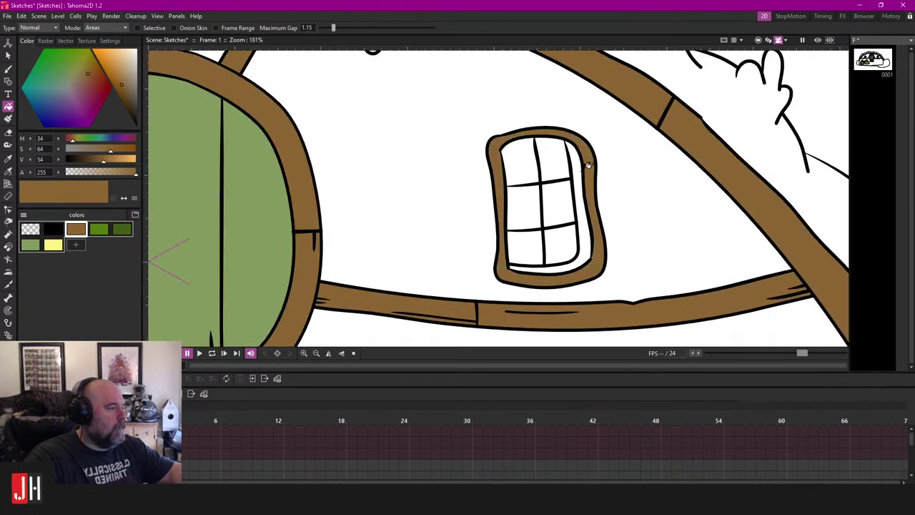
pyautogui.click(581, 160)
pyautogui.scroll(-2, 546, 215)
pyautogui.scroll(-2, 545, 215)
pyautogui.scroll(3, 551, 190)
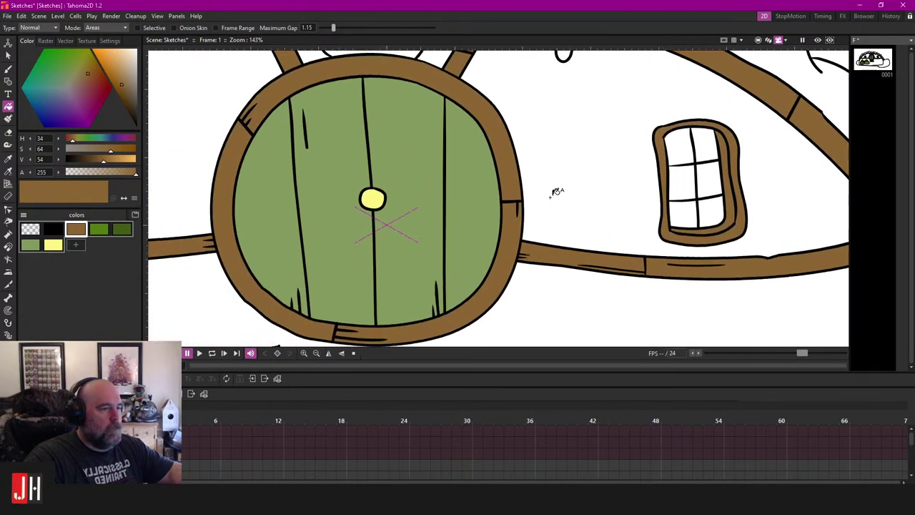
# Step: Add a darker brown palette colour (H 34, S 73, V 38) and fill the right-hand window's inner edge with it
pyautogui.click(75, 244)
pyautogui.moveTo(125, 91); pyautogui.dragTo(125, 97)
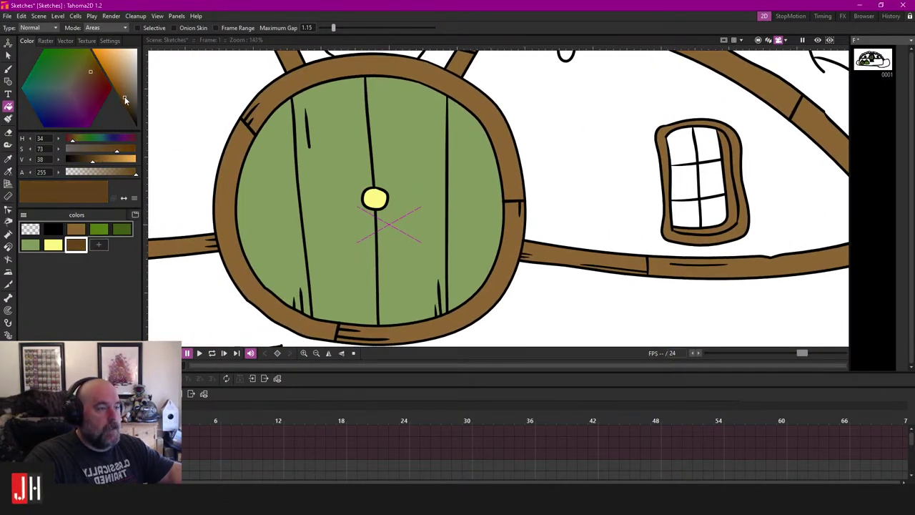
pyautogui.click(735, 210)
# Step: Fill the inner edge of the round window, above and below the crossbar, with dark brown
pyautogui.moveTo(505, 225); pyautogui.dragTo(770, 218)
pyautogui.scroll(4, 351, 207)
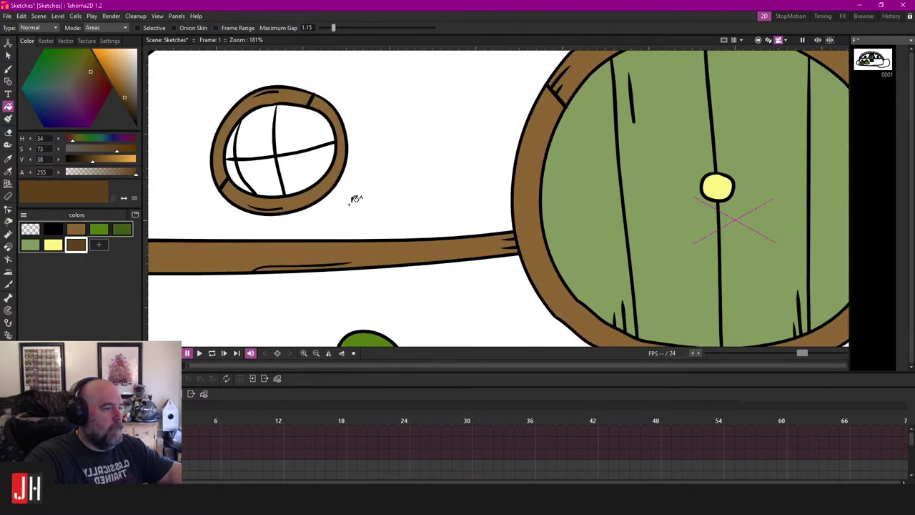
pyautogui.click(211, 159)
pyautogui.scroll(-1, 266, 168)
pyautogui.scroll(1, 236, 150)
pyautogui.click(231, 135)
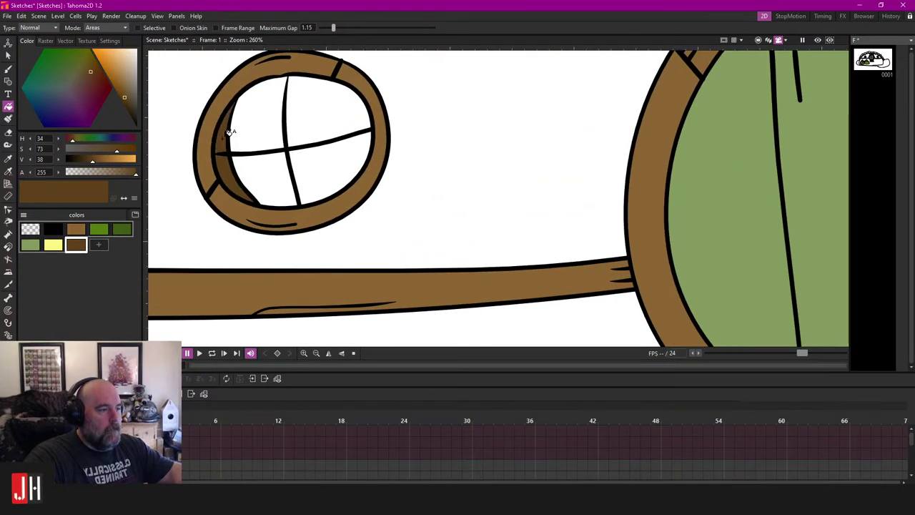
pyautogui.scroll(-6, 429, 179)
pyautogui.scroll(2, 443, 190)
pyautogui.scroll(-3, 415, 192)
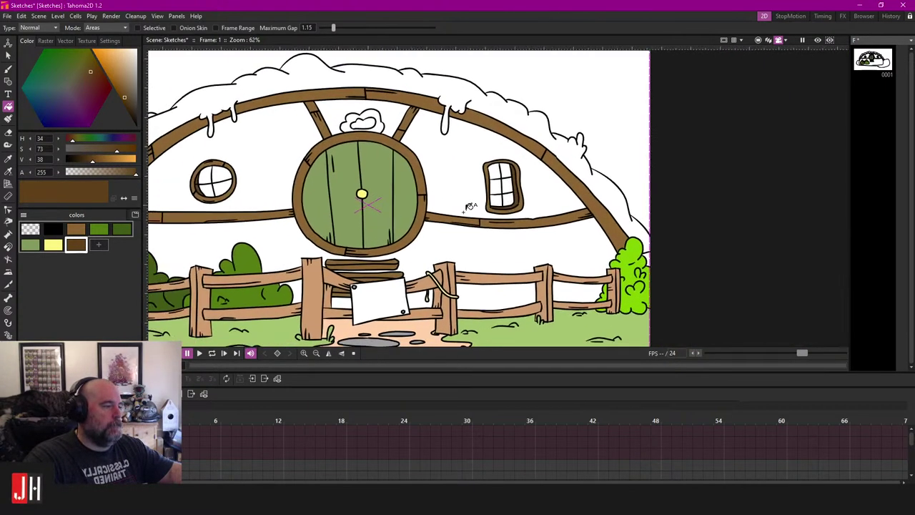
# Step: Select all the outline strokes of the cloud-shaped decoration above the round door and delete them
pyautogui.scroll(3, 392, 194)
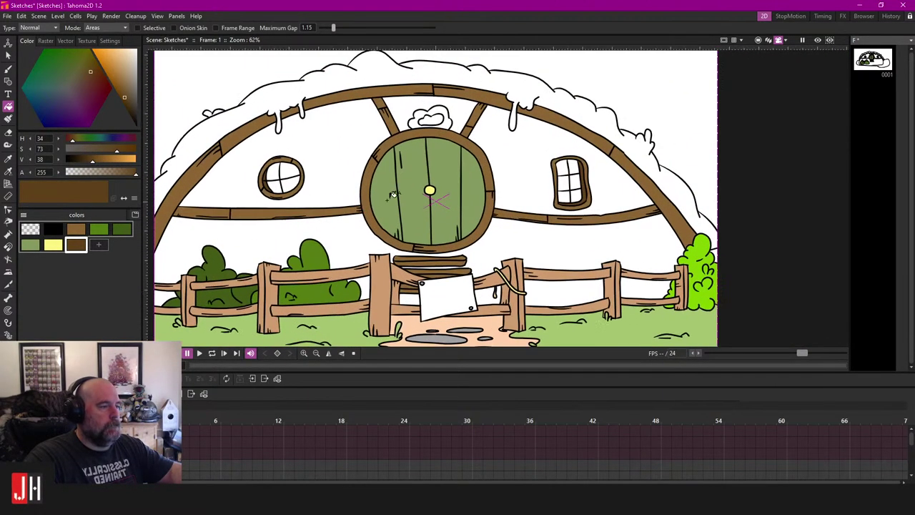
pyautogui.scroll(3, 448, 136)
pyautogui.press('s')
pyautogui.click(433, 113)
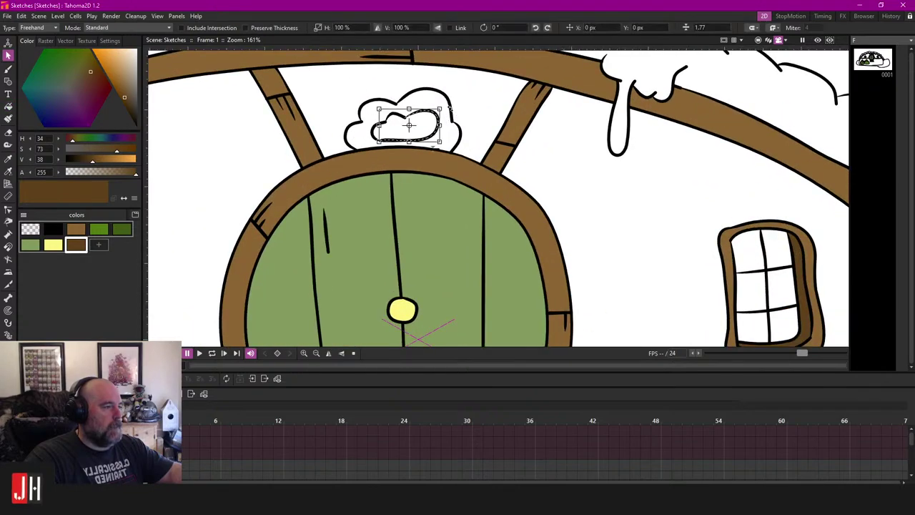
pyautogui.moveTo(439, 141); pyautogui.dragTo(462, 153)
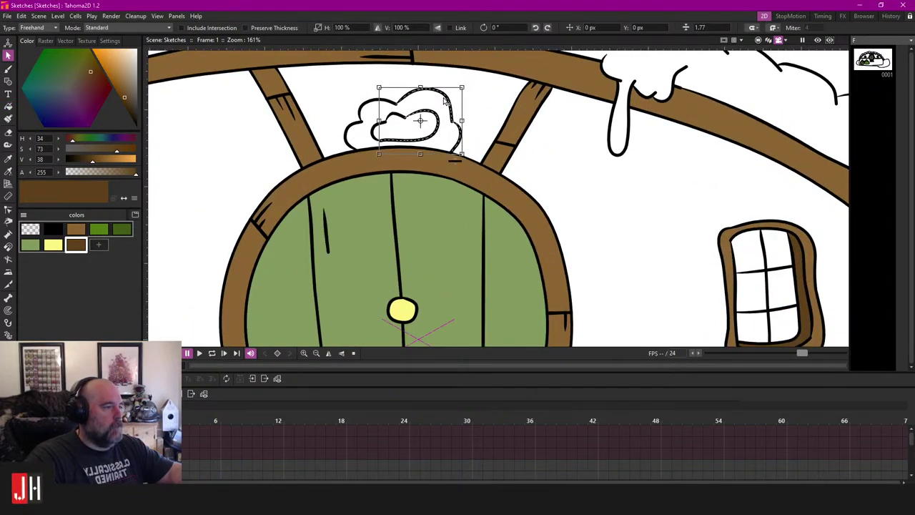
pyautogui.click(378, 83)
pyautogui.moveTo(469, 103); pyautogui.dragTo(397, 79)
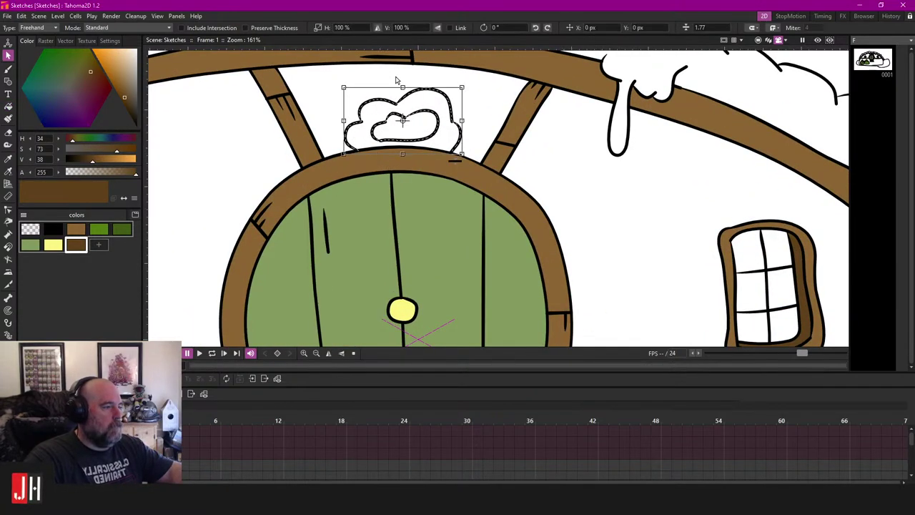
pyautogui.press('Delete')
pyautogui.scroll(-4, 398, 293)
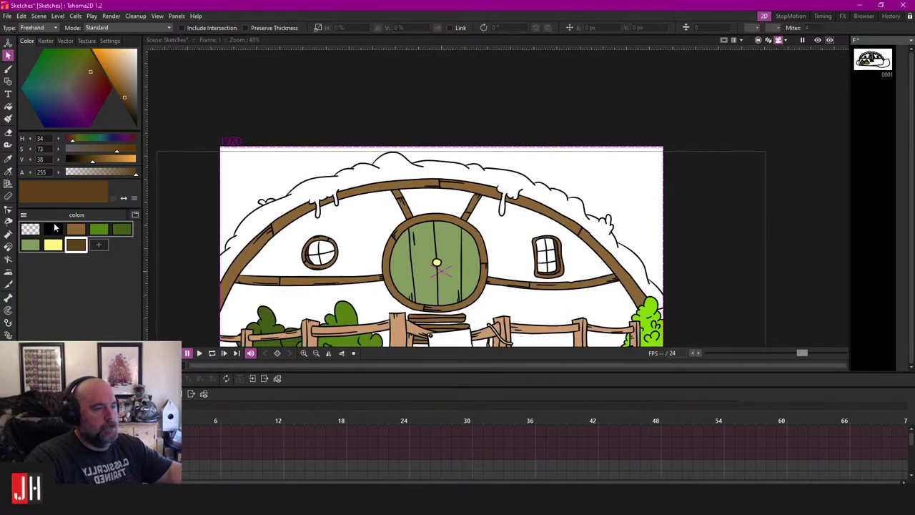
# Step: Examine the house drawing around the door, windows and beams for areas that still need colour
pyautogui.click(53, 226)
pyautogui.scroll(-4, 400, 244)
pyautogui.scroll(7, 433, 254)
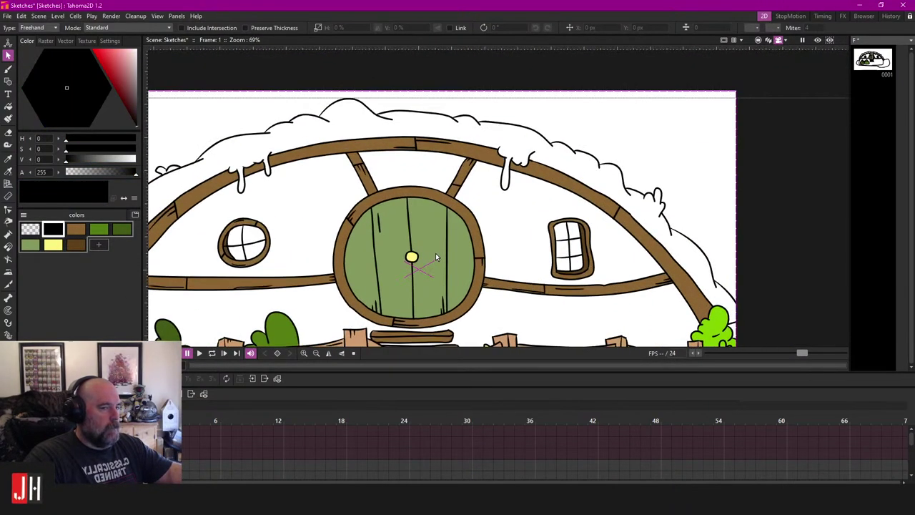
pyautogui.scroll(1, 436, 257)
pyautogui.scroll(-2, 436, 257)
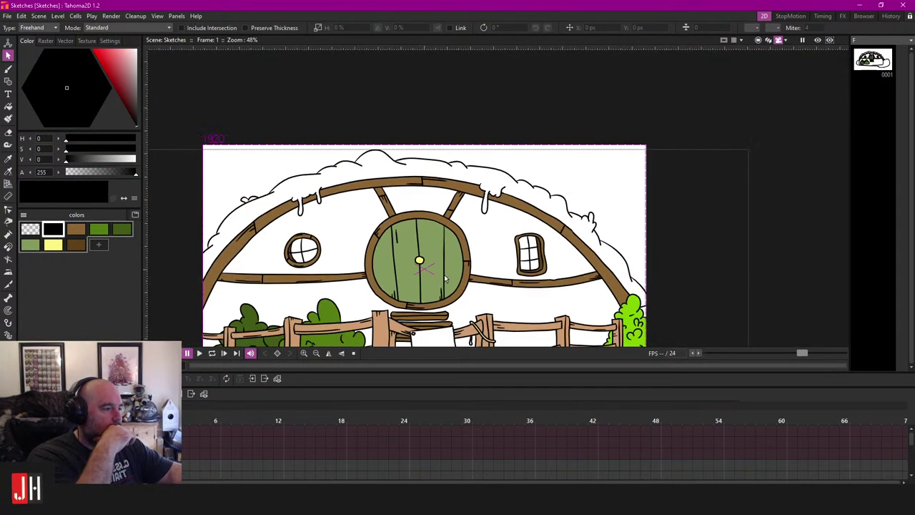
pyautogui.scroll(4, 436, 257)
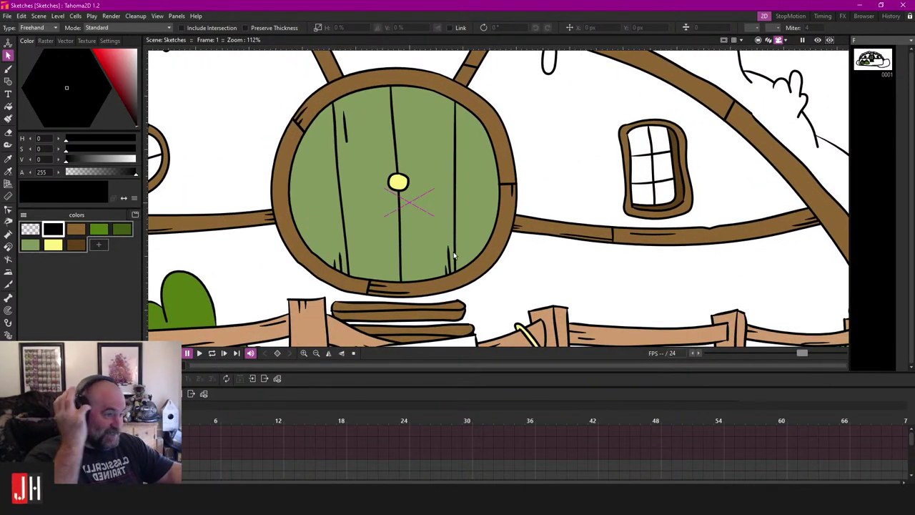
pyautogui.scroll(-4, 454, 256)
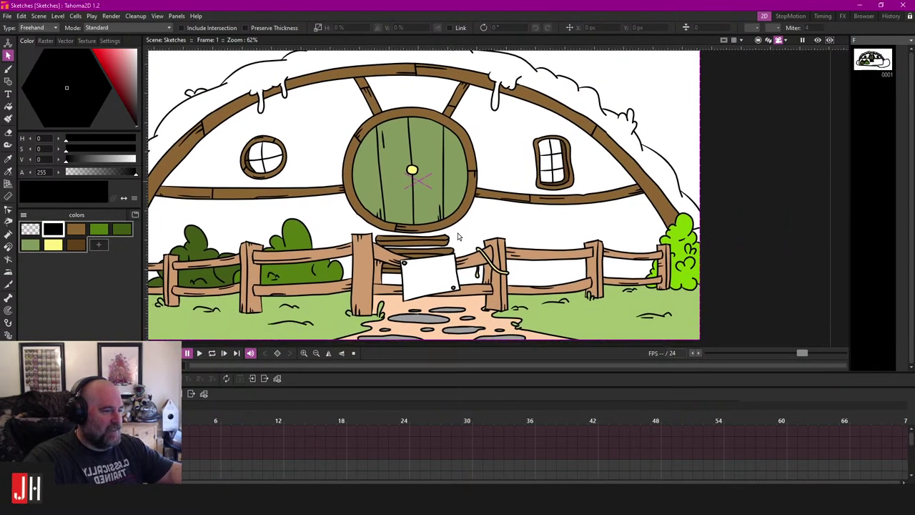
pyautogui.moveTo(458, 233); pyautogui.dragTo(454, 222)
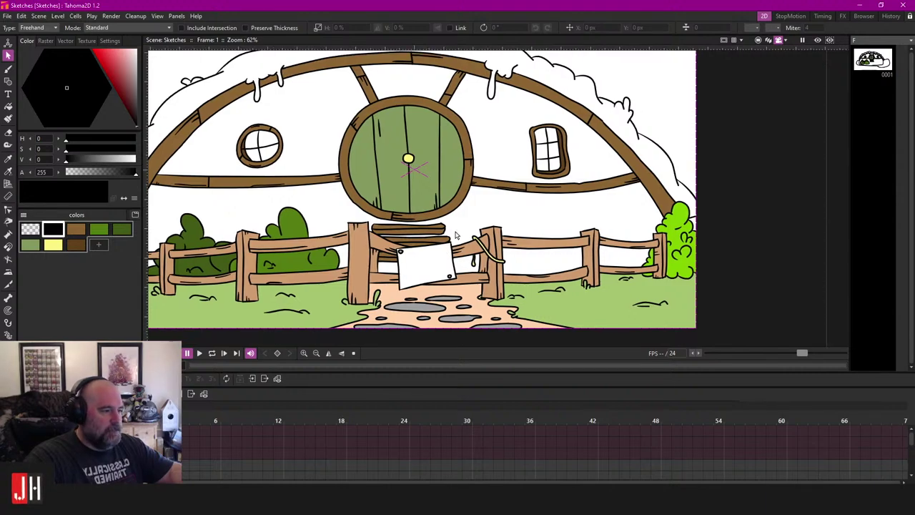
pyautogui.scroll(1, 455, 235)
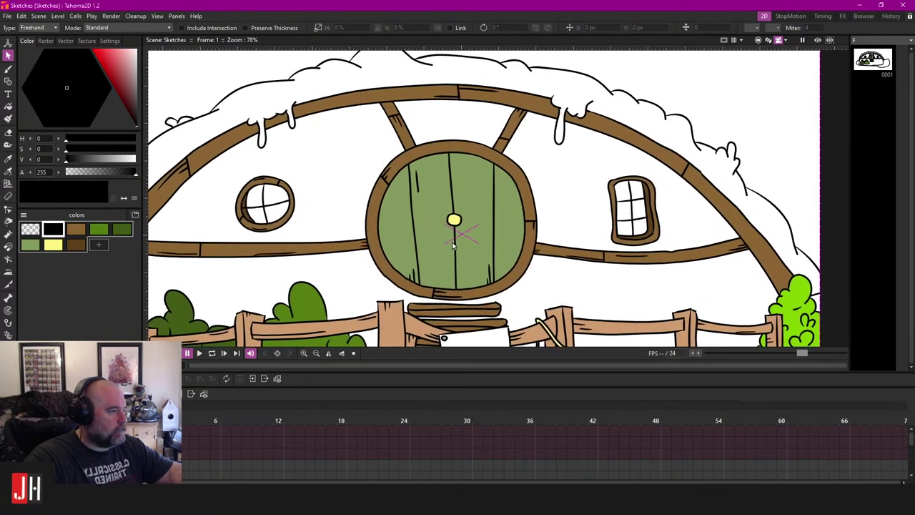
pyautogui.moveTo(452, 245); pyautogui.dragTo(456, 243)
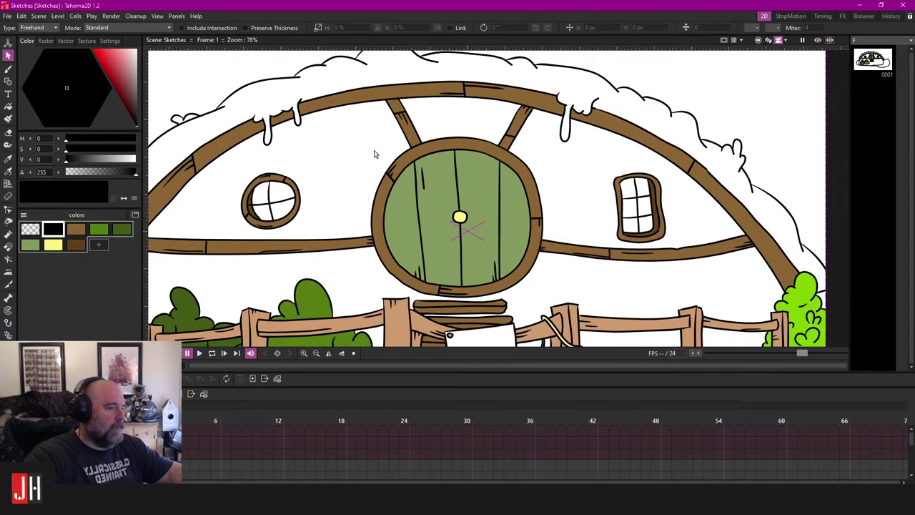
pyautogui.moveTo(341, 177); pyautogui.dragTo(387, 162)
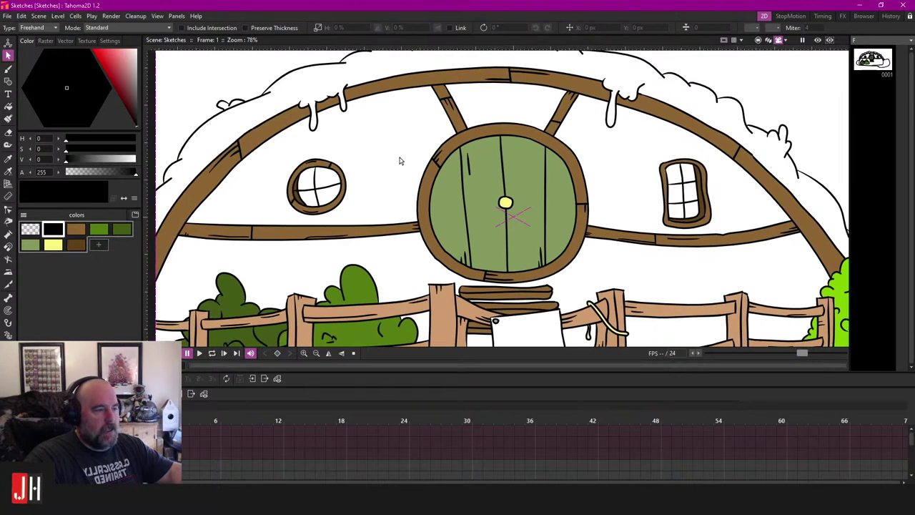
# Step: Duplicate the yellow palette colour and lighten the copy to a pale cream (H 56, S 17, V 100)
pyautogui.click(99, 246)
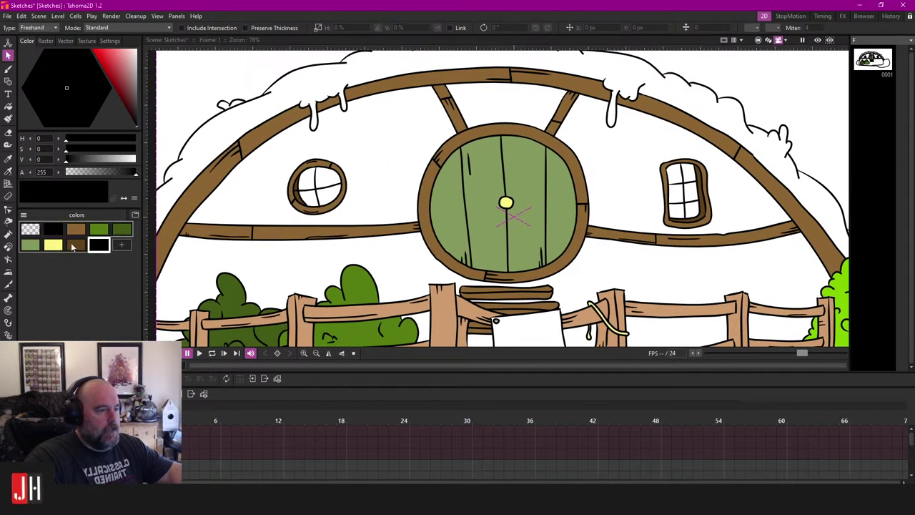
pyautogui.hotkey('ctrl', 'z')
pyautogui.click(57, 247)
pyautogui.click(98, 245)
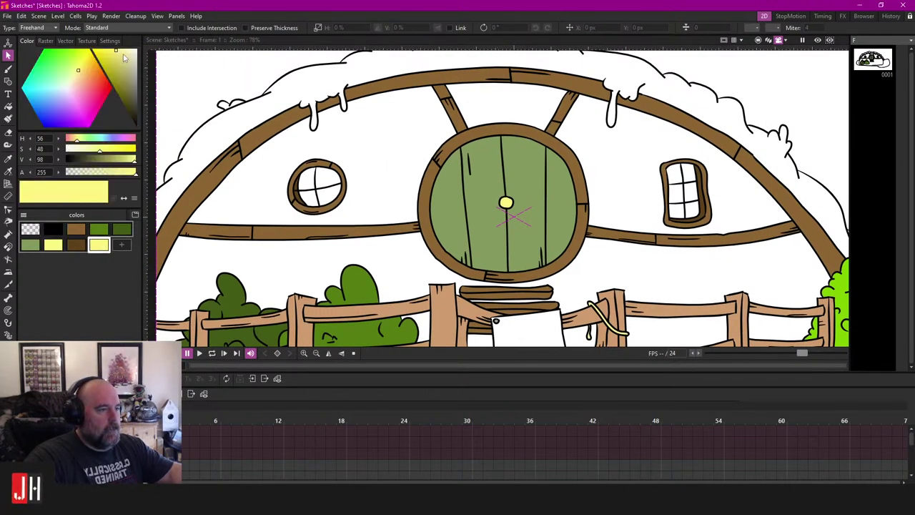
pyautogui.moveTo(124, 58); pyautogui.dragTo(132, 50)
pyautogui.press('f')
pyautogui.click(405, 116)
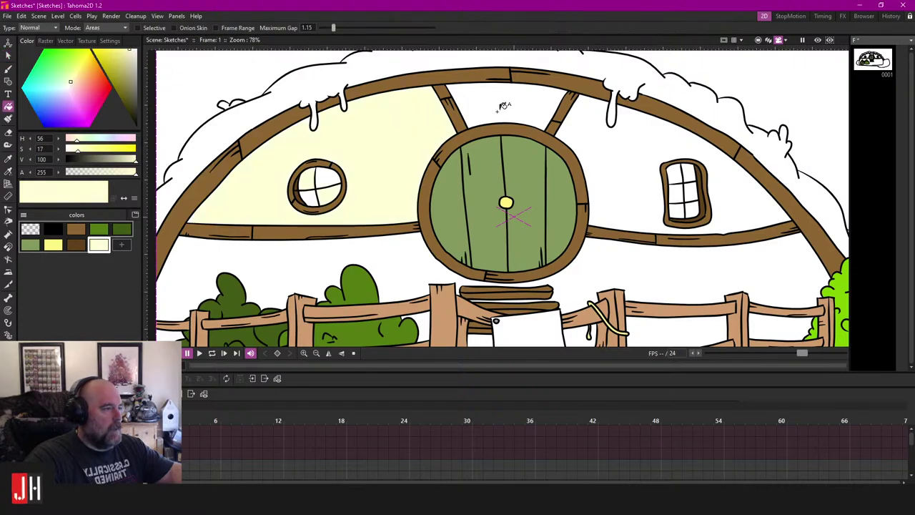
pyautogui.scroll(-3, 602, 229)
pyautogui.scroll(6, 384, 168)
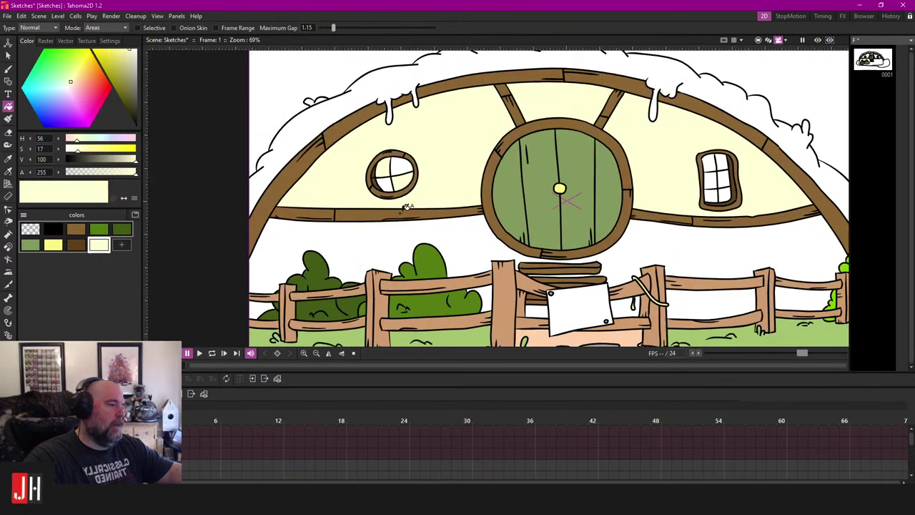
pyautogui.scroll(1, 383, 167)
pyautogui.scroll(-3, 376, 164)
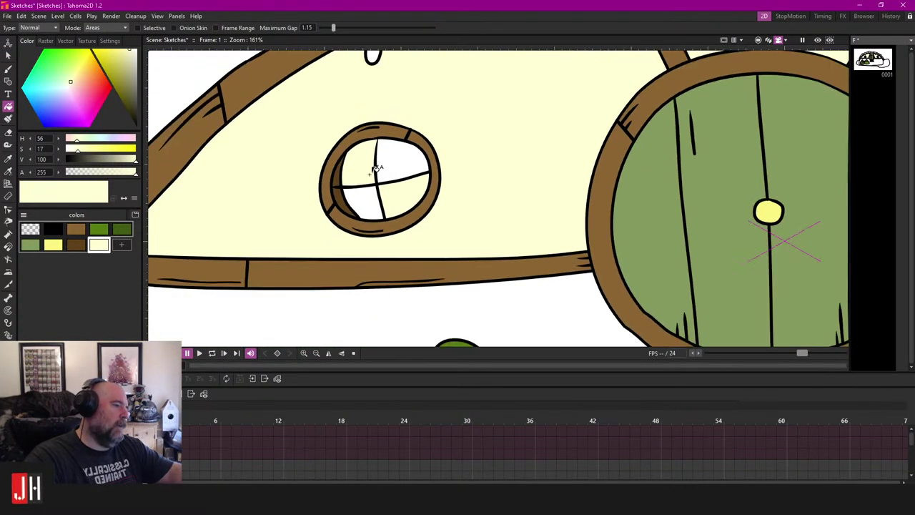
pyautogui.scroll(4, 365, 167)
pyautogui.scroll(-3, 388, 176)
pyautogui.scroll(-5, 388, 176)
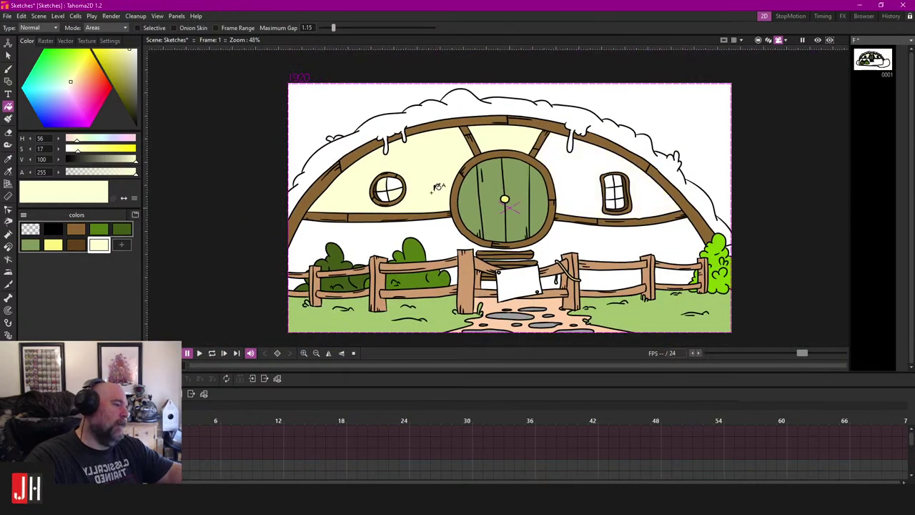
# Step: Extend the upper end of the round window's vertical bar so it meets the frame's inner outline
pyautogui.scroll(10, 429, 183)
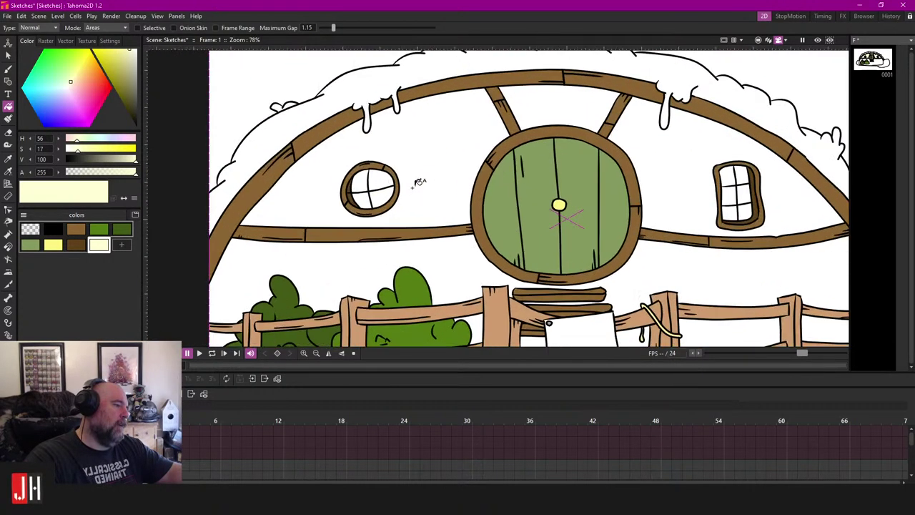
pyautogui.press('s')
pyautogui.click(380, 139)
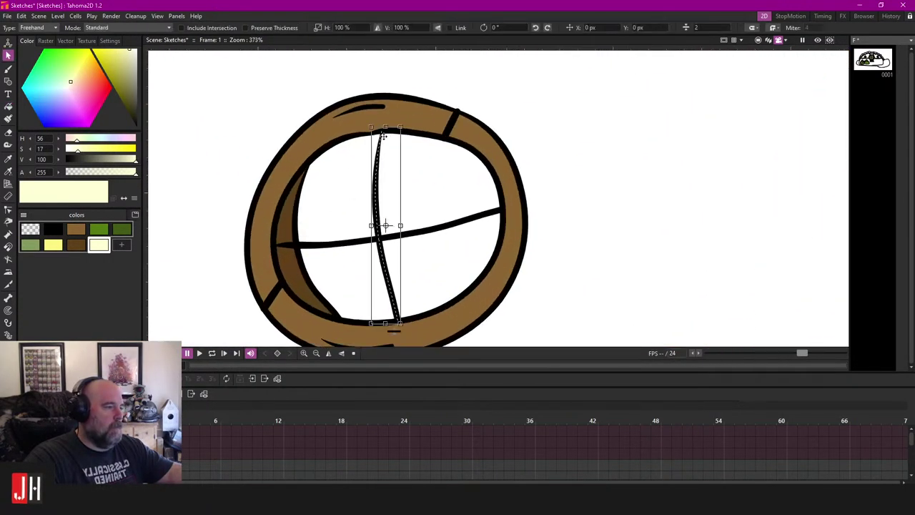
pyautogui.press('c')
pyautogui.click(383, 136)
pyautogui.moveTo(383, 133); pyautogui.dragTo(386, 128)
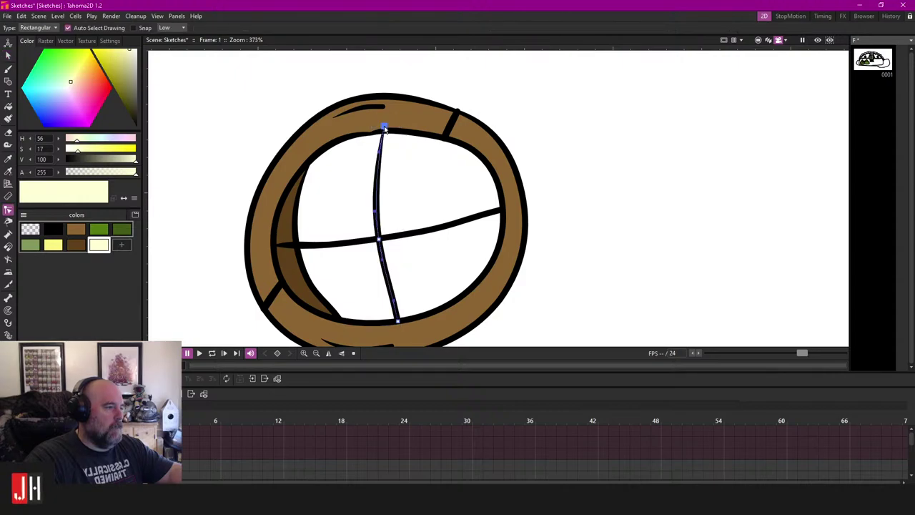
pyautogui.scroll(-6, 459, 297)
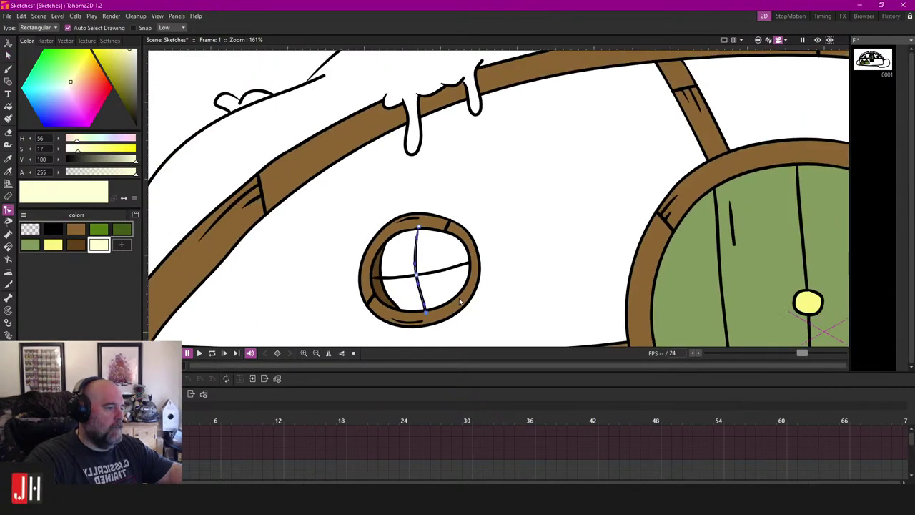
# Step: Fill the three wall sections between the roof beam, the diagonal braces and the horizontal beams with pale cream
pyautogui.press('f')
pyautogui.click(525, 258)
pyautogui.moveTo(526, 257); pyautogui.dragTo(413, 211)
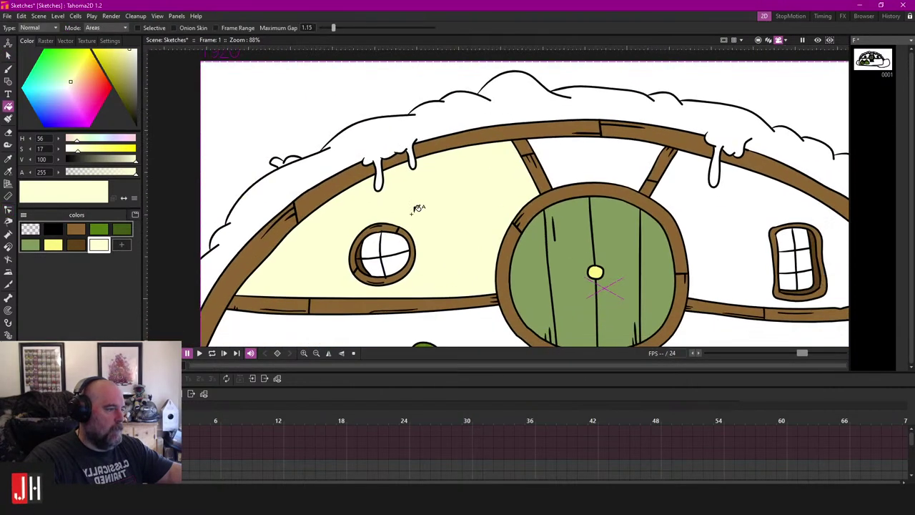
pyautogui.click(545, 152)
pyautogui.scroll(-5, 634, 246)
pyautogui.scroll(4, 545, 193)
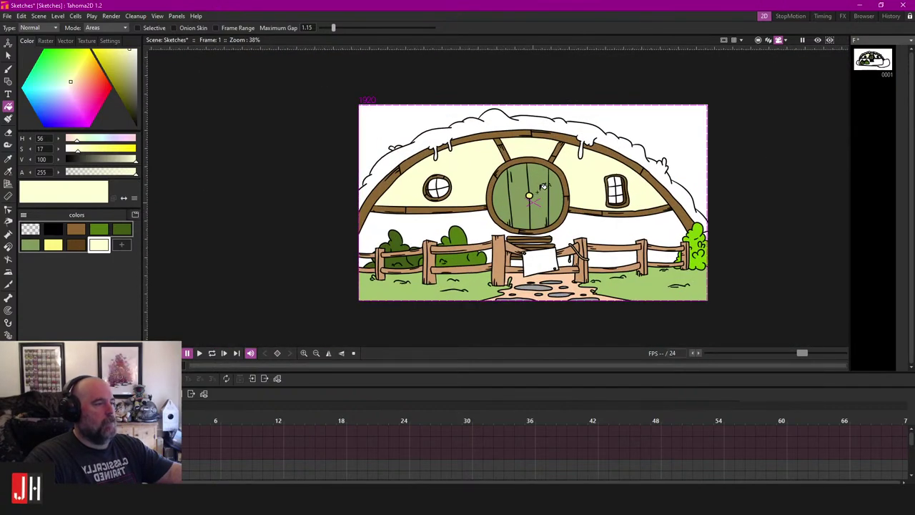
pyautogui.scroll(1, 545, 193)
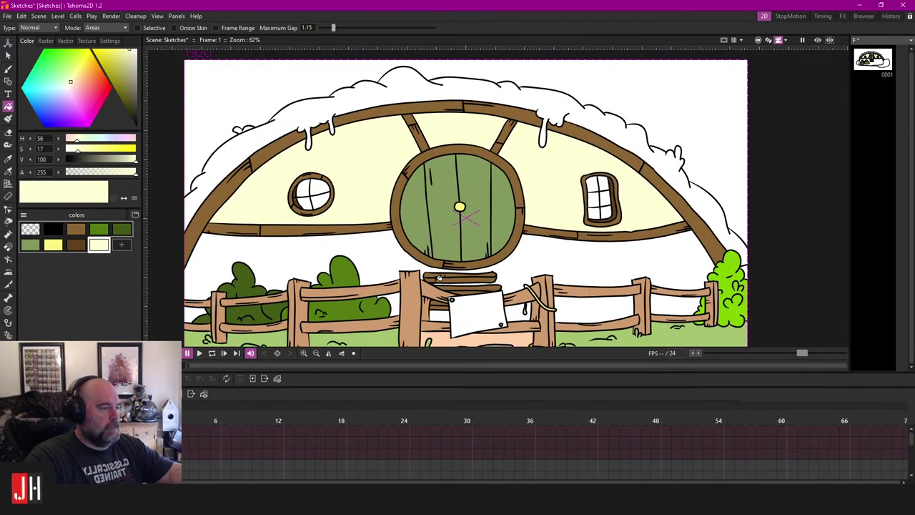
# Step: Fill the roof foliage, its hanging drips and the small tuft on its left slope with the dark green (H 81, S 76, V 35)
pyautogui.moveTo(460, 246); pyautogui.dragTo(471, 229)
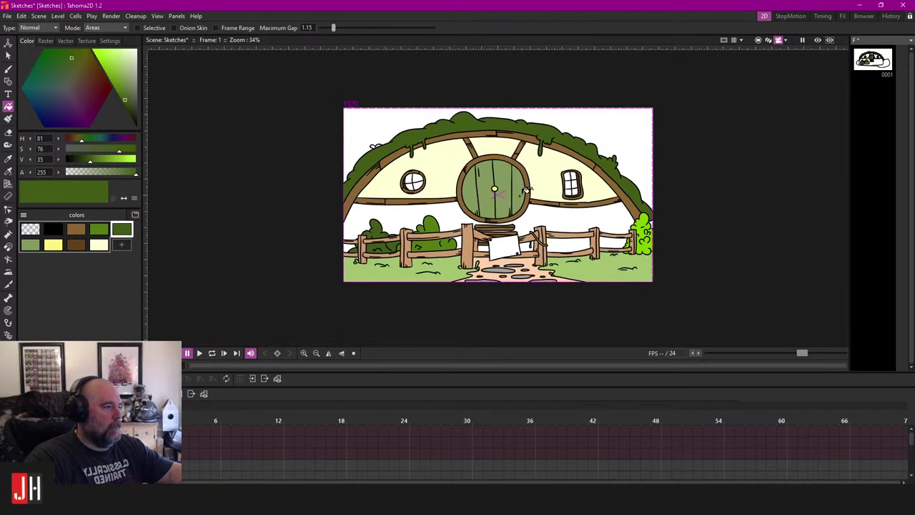
pyautogui.scroll(2, 521, 235)
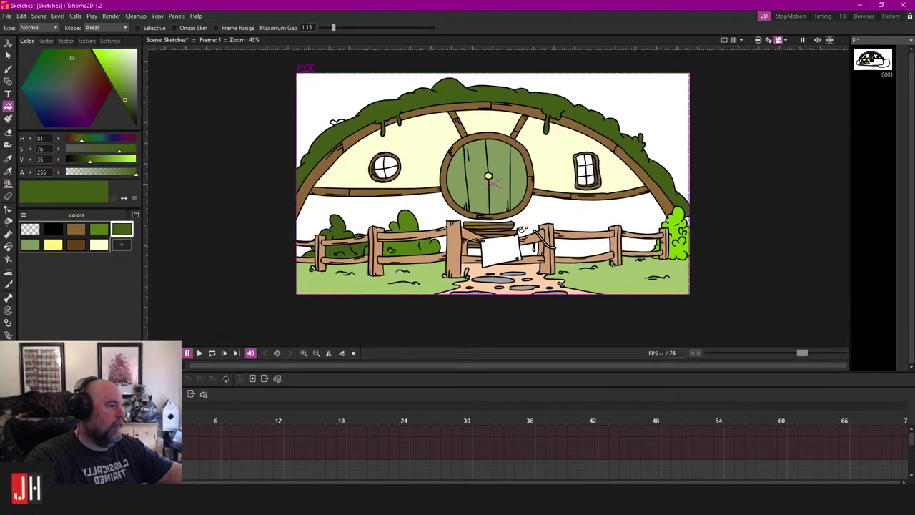
pyautogui.moveTo(403, 184); pyautogui.dragTo(431, 208)
pyautogui.scroll(11, 362, 173)
pyautogui.scroll(-5, 384, 64)
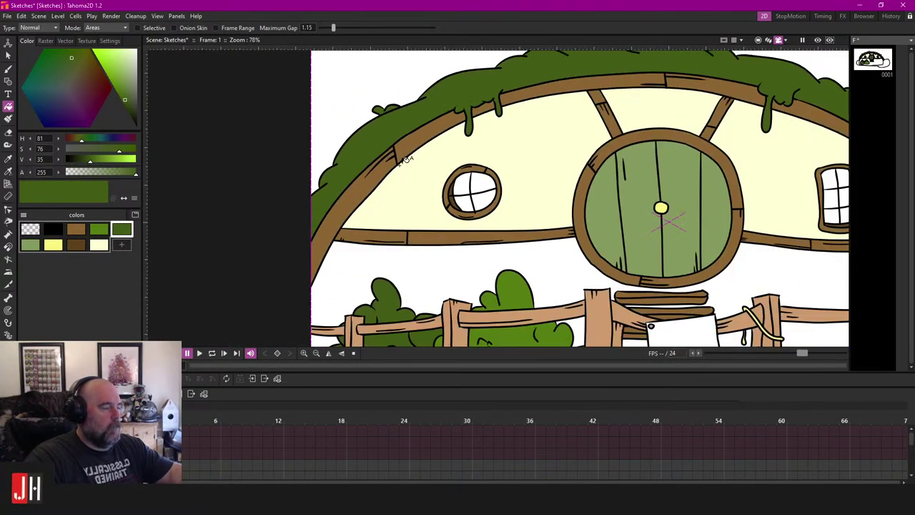
pyautogui.scroll(1, 501, 200)
pyautogui.scroll(4, 452, 208)
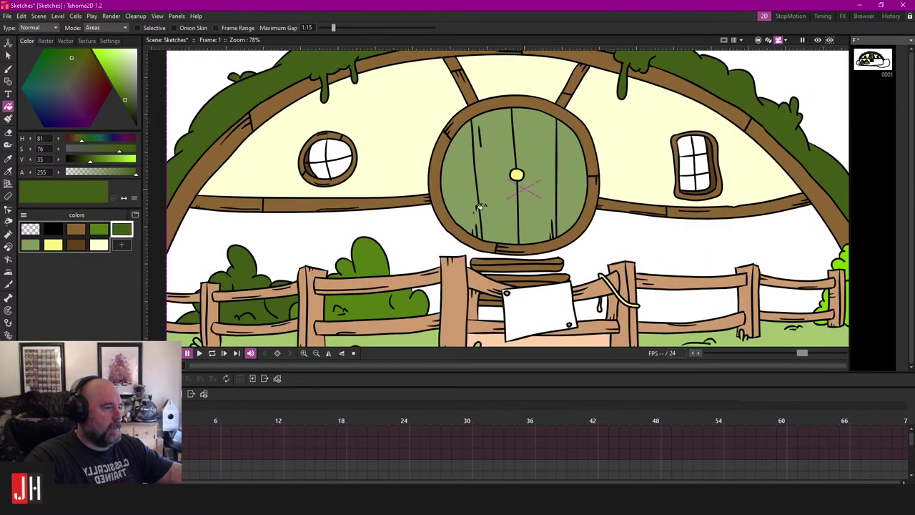
# Step: Draw a short black grain line at the upper end of the left diagonal brace
pyautogui.scroll(1, 465, 149)
pyautogui.scroll(1, 441, 149)
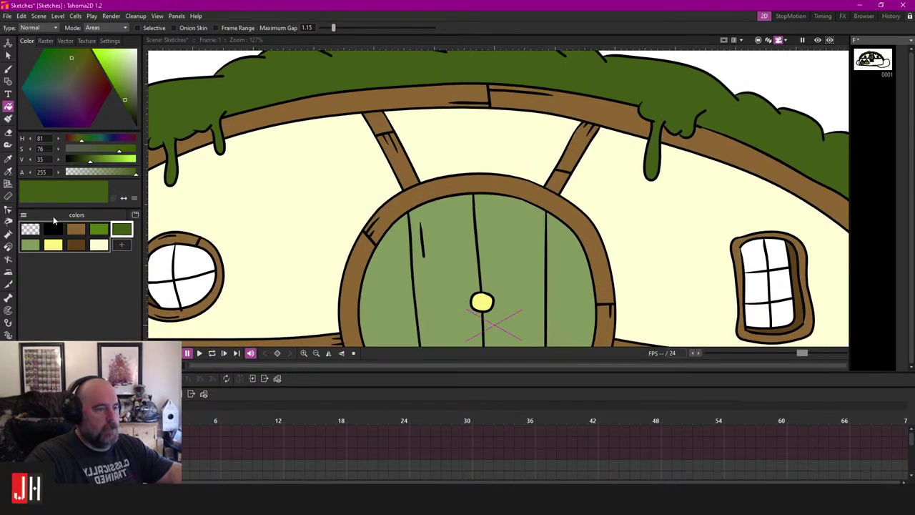
pyautogui.scroll(3, 451, 147)
pyautogui.press('b')
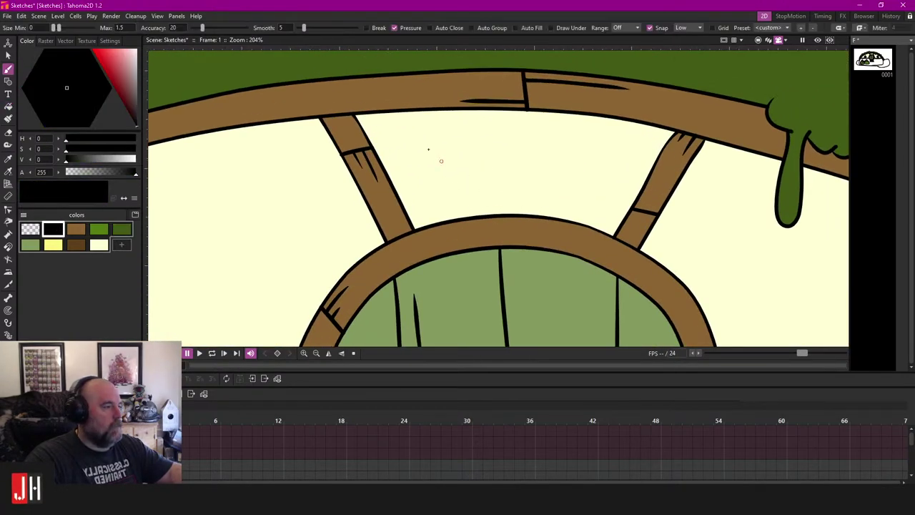
pyautogui.moveTo(346, 112); pyautogui.dragTo(478, 143)
pyautogui.scroll(7, 464, 142)
pyautogui.scroll(3, 453, 141)
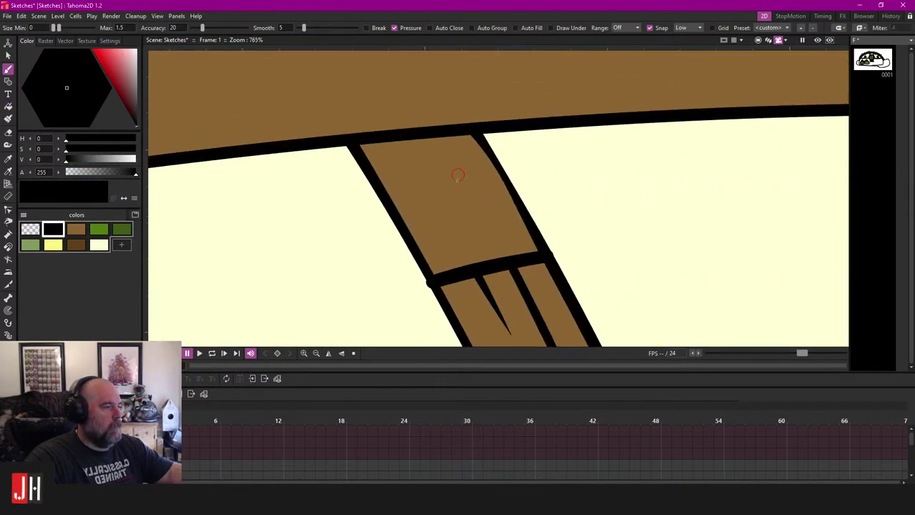
pyautogui.moveTo(458, 175)
pyautogui.mouseDown()
pyautogui.moveTo(424, 91)
pyautogui.moveTo(349, 107)
pyautogui.mouseUp()
pyautogui.press('e')
pyautogui.scroll(-13, 458, 150)
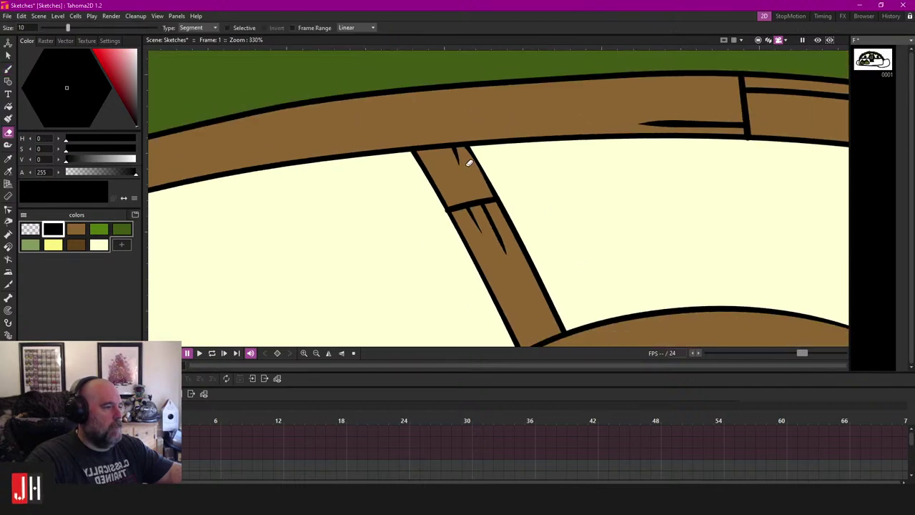
# Step: Draw a long curved grain line along the roof beam's lower edge, to the left of the left diagonal brace
pyautogui.scroll(6, 510, 193)
pyautogui.scroll(5, 431, 161)
pyautogui.press('b')
pyautogui.moveTo(422, 151); pyautogui.dragTo(565, 260)
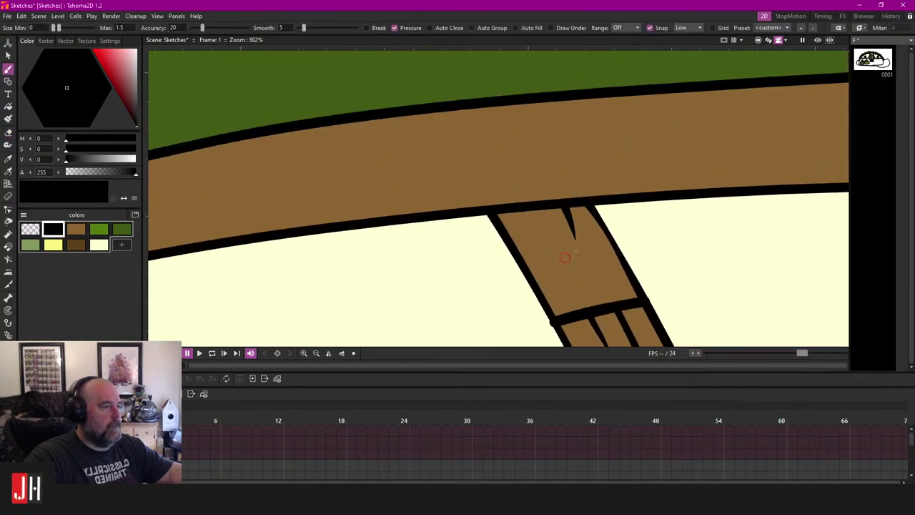
pyautogui.moveTo(300, 233)
pyautogui.mouseDown()
pyautogui.moveTo(684, 179)
pyautogui.moveTo(521, 176)
pyautogui.mouseUp()
pyautogui.moveTo(641, 165)
pyautogui.mouseDown()
pyautogui.moveTo(424, 209)
pyautogui.moveTo(345, 297)
pyautogui.moveTo(548, 229)
pyautogui.mouseUp()
pyautogui.press('a')
pyautogui.press('s')
pyautogui.click(538, 184)
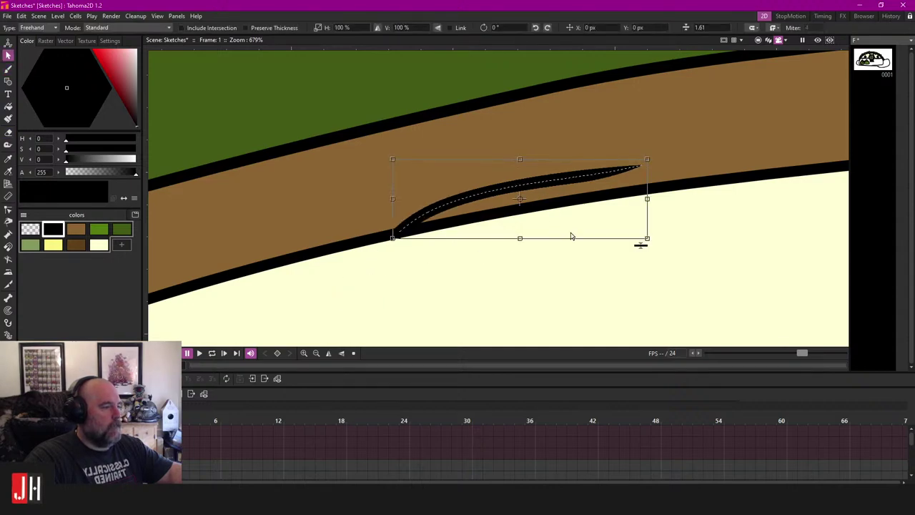
pyautogui.click(533, 272)
pyautogui.scroll(-7, 543, 274)
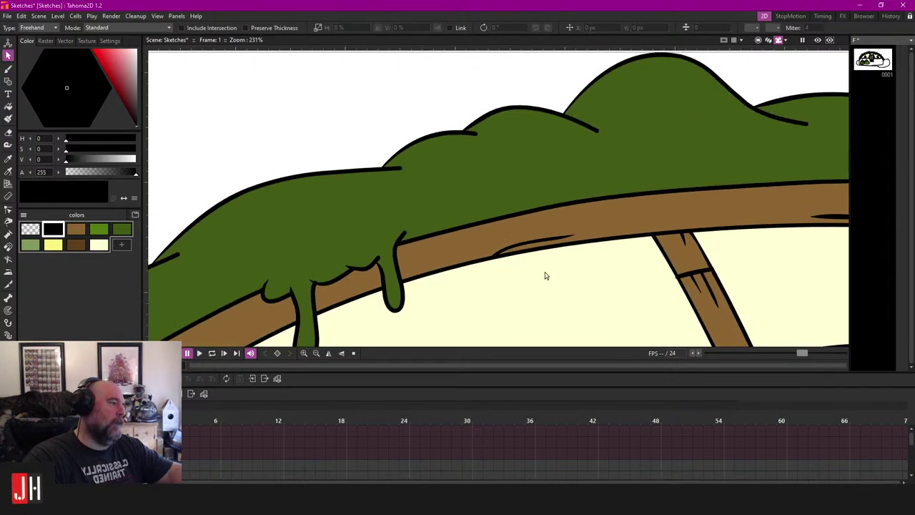
pyautogui.scroll(-5, 494, 189)
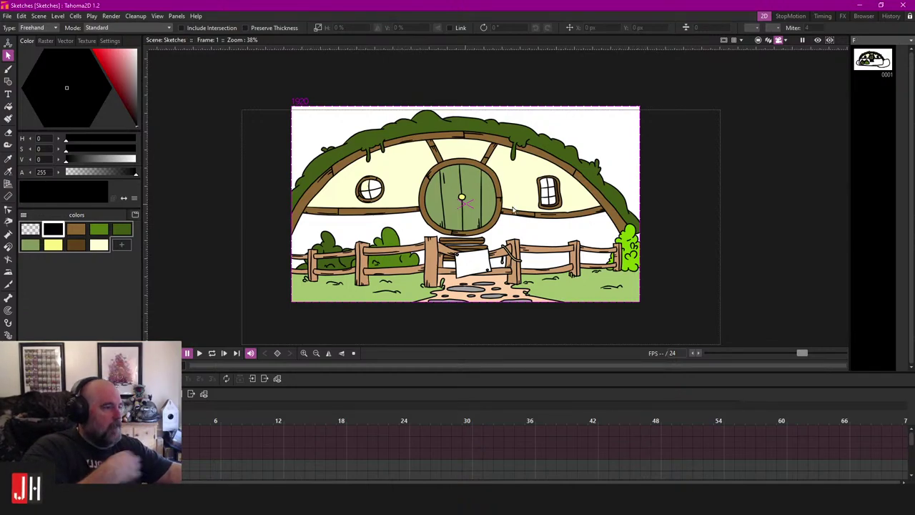
# Step: Leave the camera view, fill the hill behind the light green bush with the dark green (H 81, S 76, V 35), and return to the camera view
pyautogui.scroll(6, 643, 250)
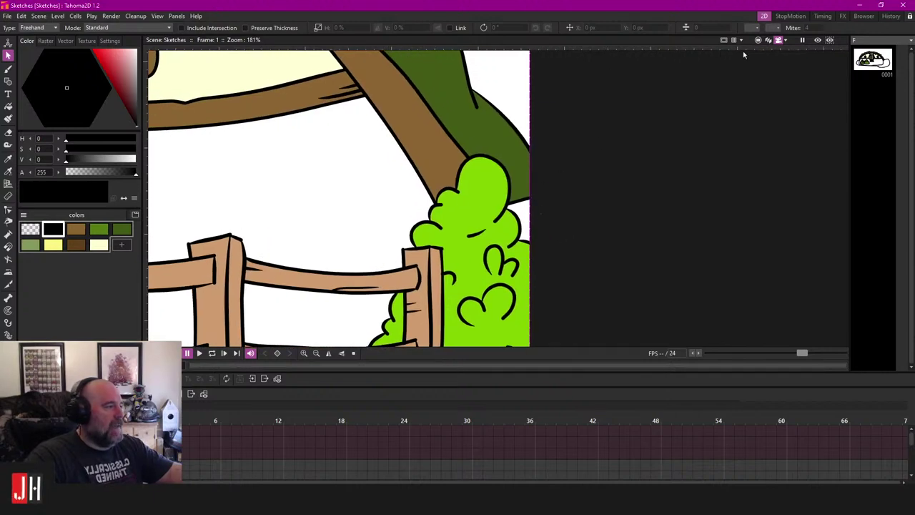
pyautogui.click(758, 40)
pyautogui.scroll(1, 576, 179)
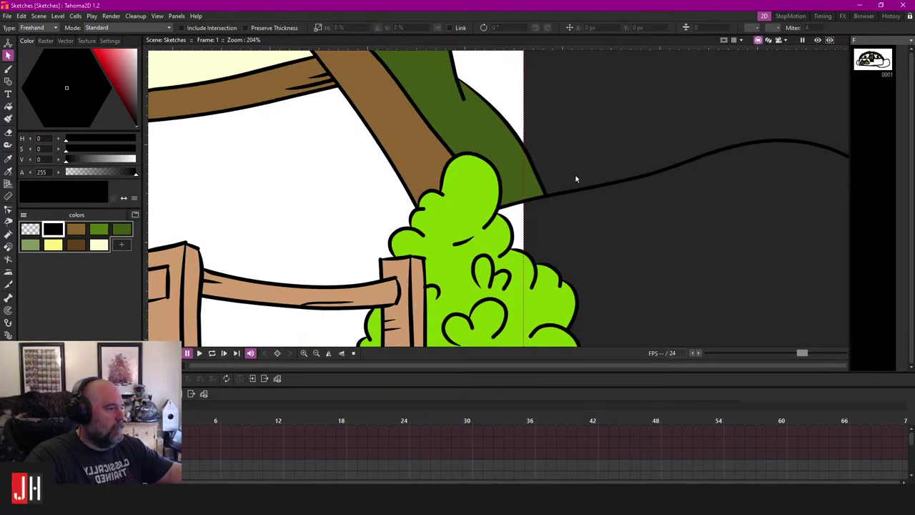
pyautogui.click(539, 198)
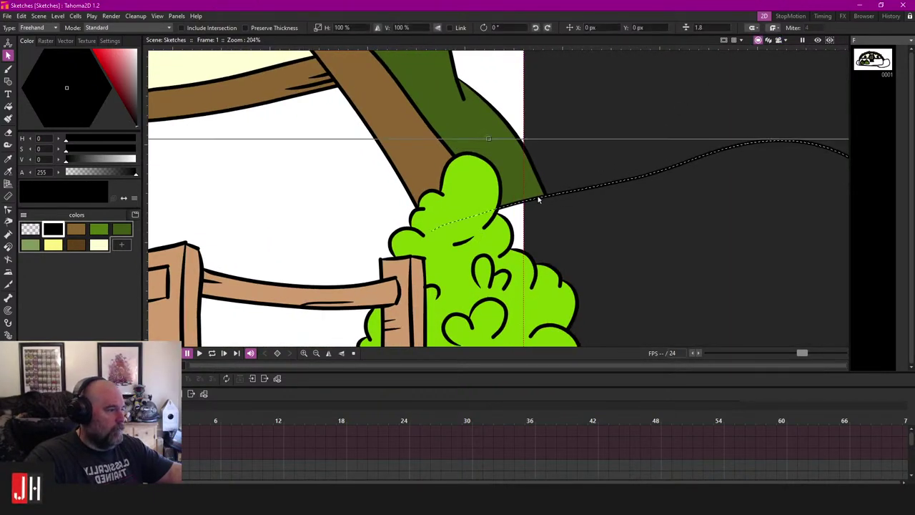
pyautogui.scroll(-9, 541, 213)
pyautogui.scroll(4, 583, 257)
pyautogui.scroll(2, 532, 209)
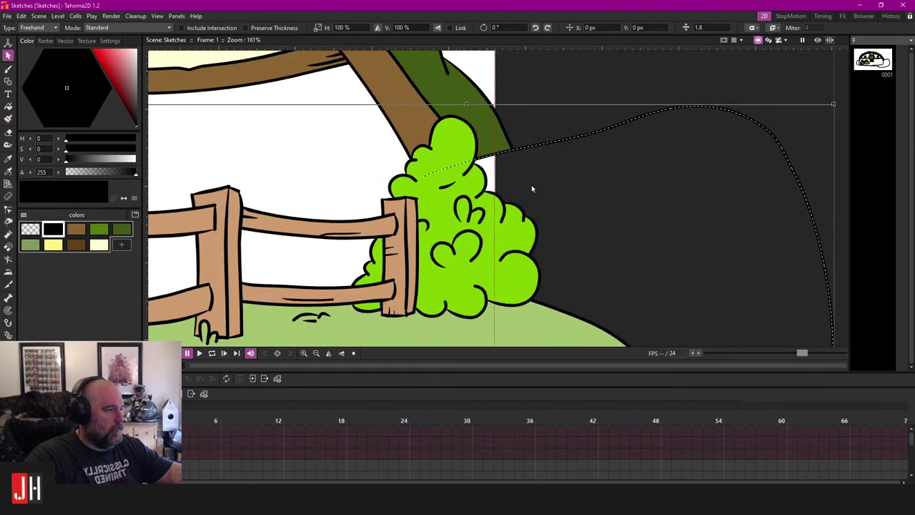
pyautogui.click(551, 138)
pyautogui.click(121, 228)
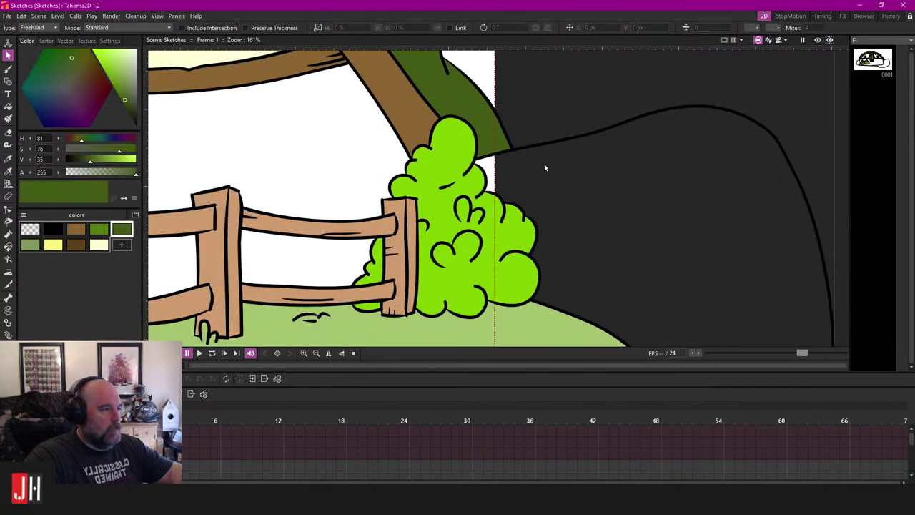
pyautogui.press('f')
pyautogui.click(524, 192)
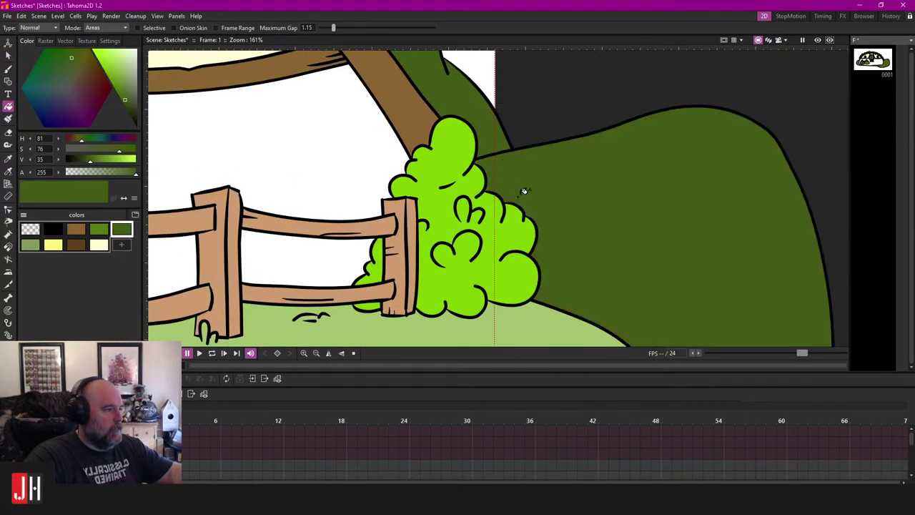
pyautogui.click(777, 40)
pyautogui.scroll(-6, 418, 176)
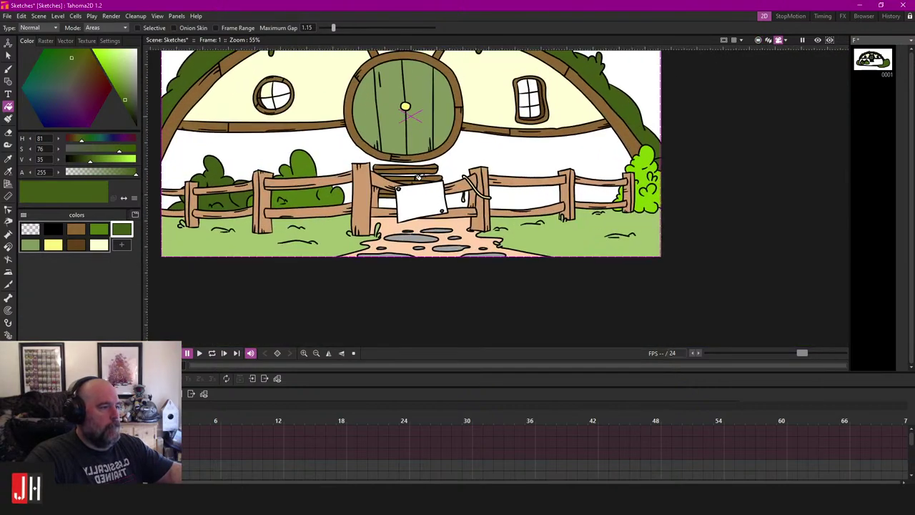
pyautogui.scroll(-1, 411, 183)
pyautogui.scroll(7, 418, 245)
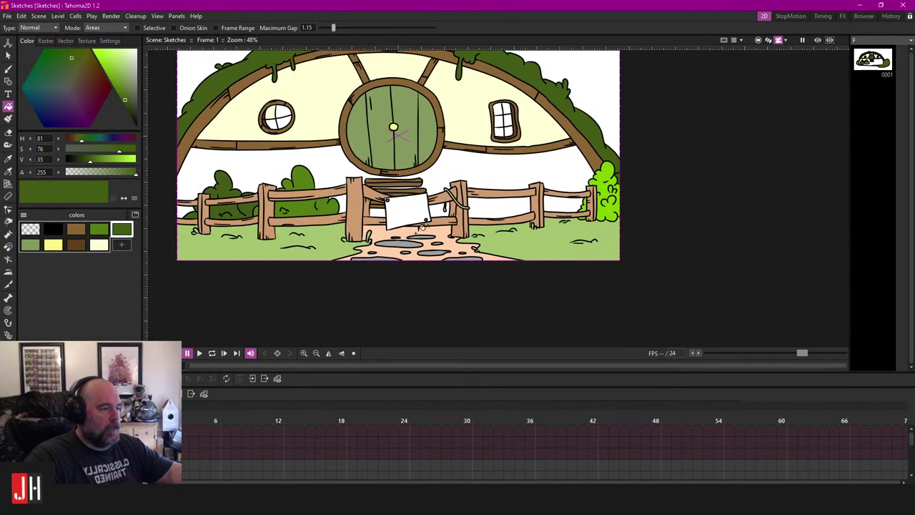
pyautogui.scroll(3, 419, 244)
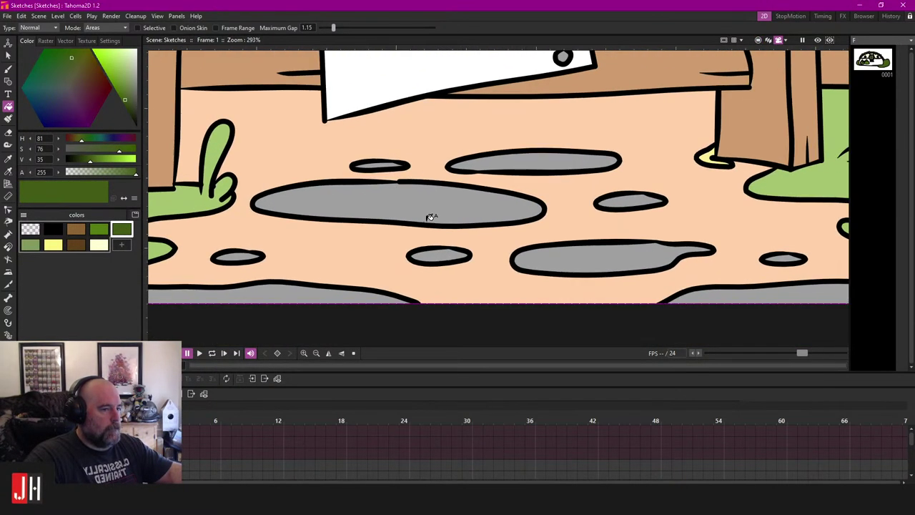
pyautogui.scroll(-10, 429, 216)
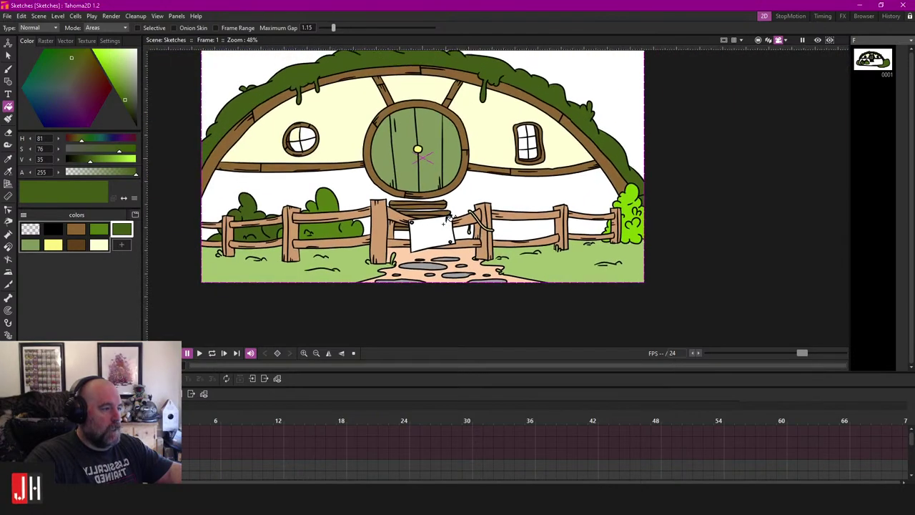
pyautogui.scroll(2, 448, 213)
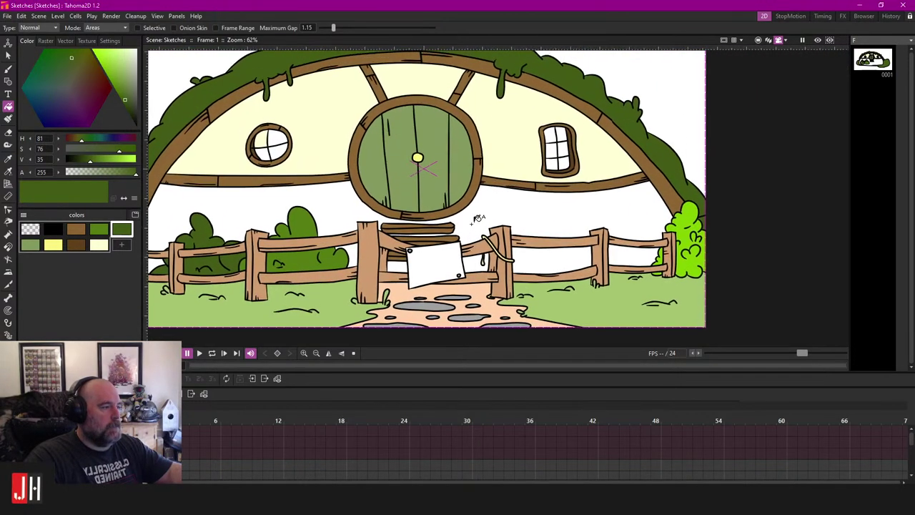
# Step: Add a new palette colour and set it to pale aqua (H 172, S 30, V 95)
pyautogui.scroll(9, 218, 165)
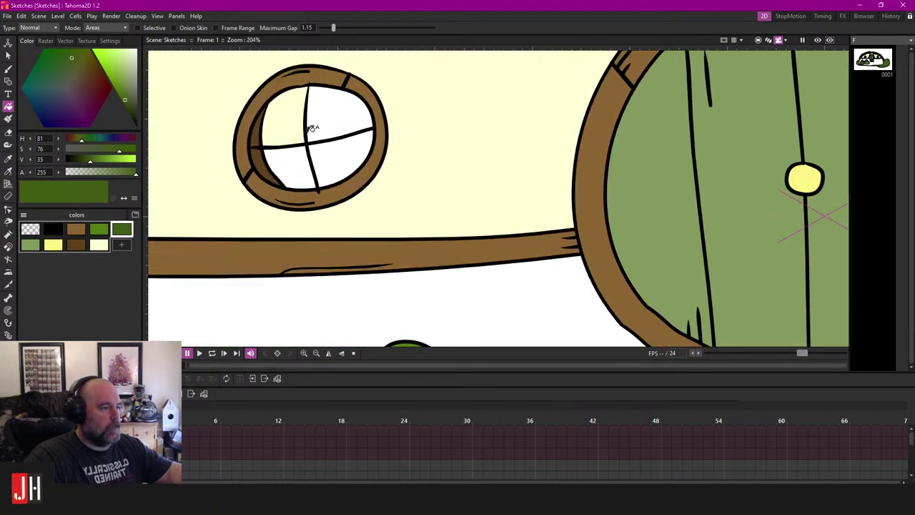
pyautogui.click(122, 246)
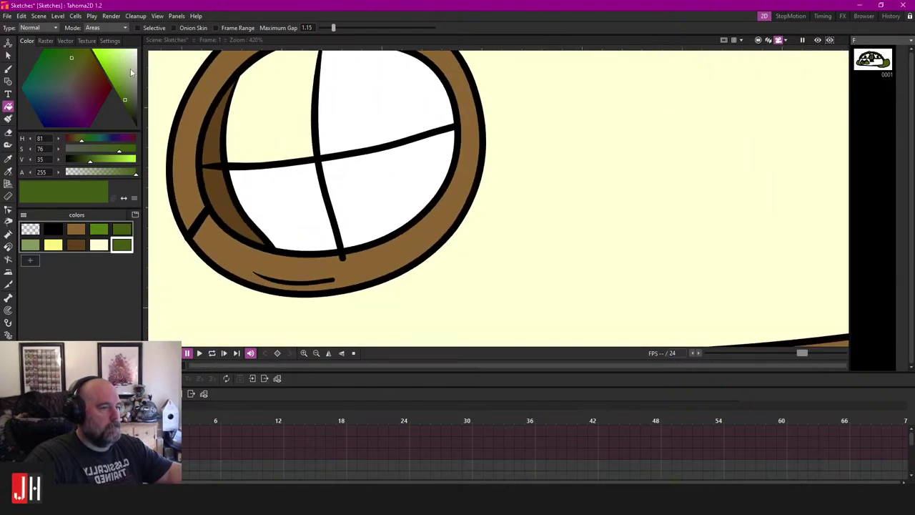
pyautogui.click(55, 85)
pyautogui.click(125, 54)
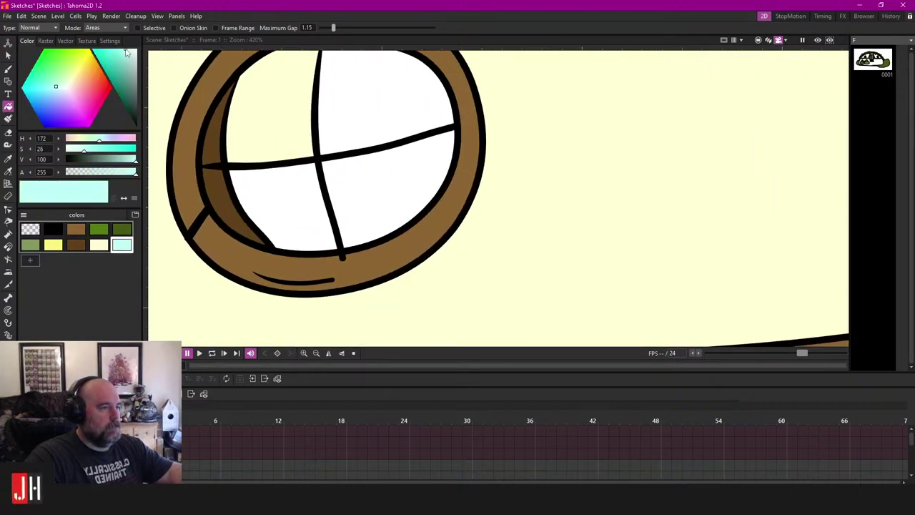
# Step: Undo the trial fill on the round window and shift the upper end of its vertical bar slightly to the left
pyautogui.click(302, 67)
pyautogui.hotkey('ctrl', 'z')
pyautogui.moveTo(355, 101); pyautogui.dragTo(396, 137)
pyautogui.press('s')
pyautogui.click(367, 85)
pyautogui.press('c')
pyautogui.click(366, 84)
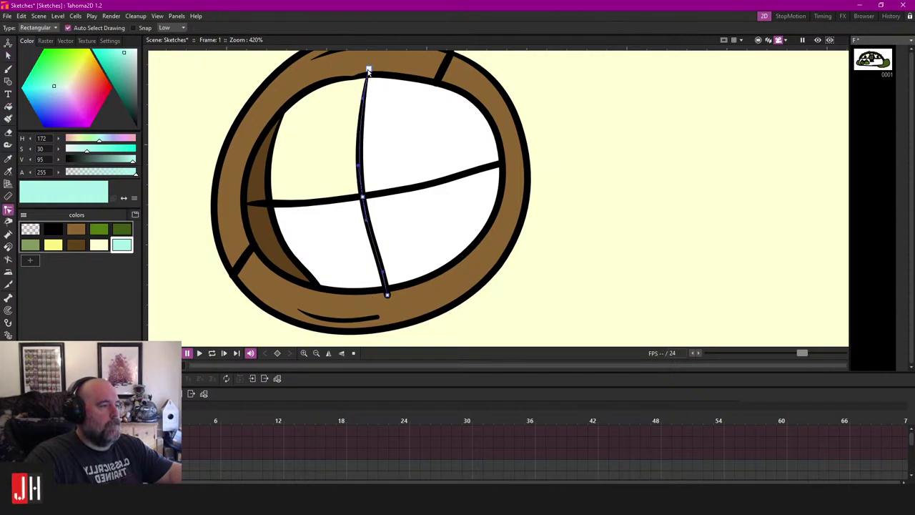
pyautogui.moveTo(368, 70); pyautogui.dragTo(364, 68)
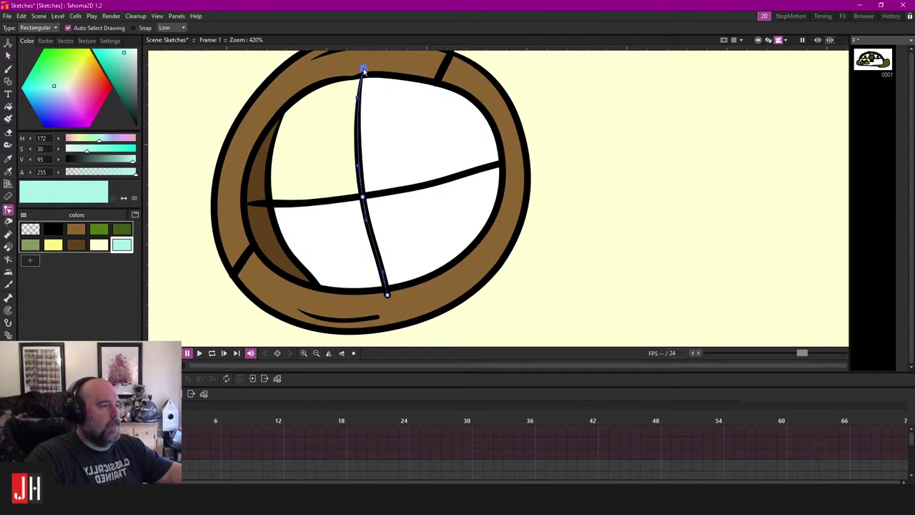
pyautogui.click(295, 201)
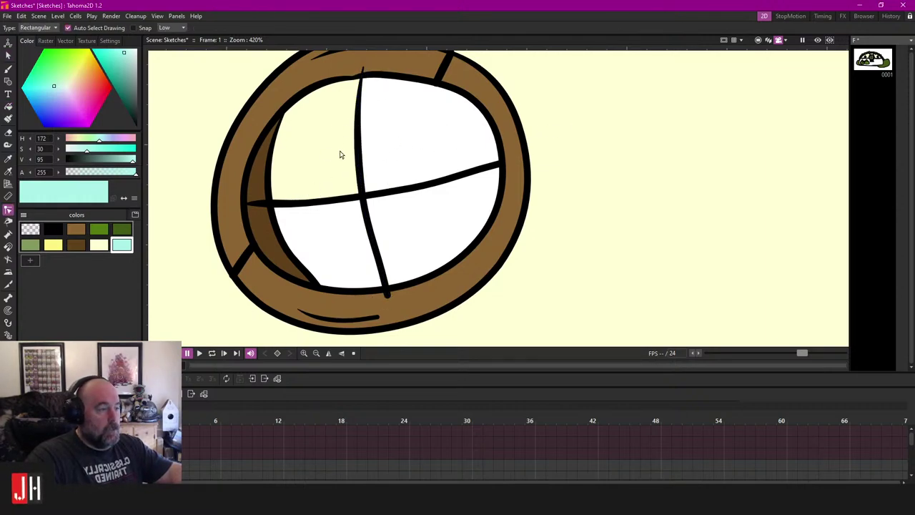
# Step: Extend the left end of the round window's horizontal bar into the frame outline and lower the bar slightly where the bars cross
pyautogui.scroll(-5, 378, 157)
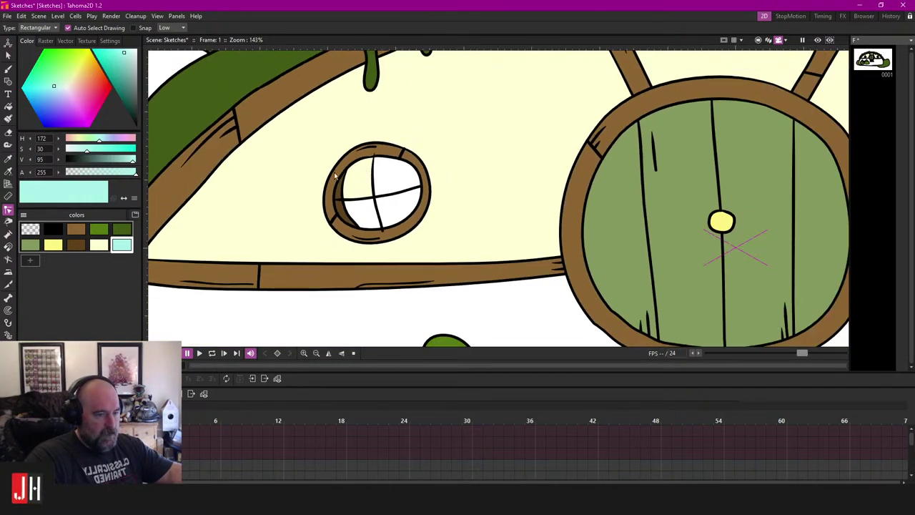
pyautogui.scroll(-2, 379, 193)
pyautogui.scroll(6, 379, 193)
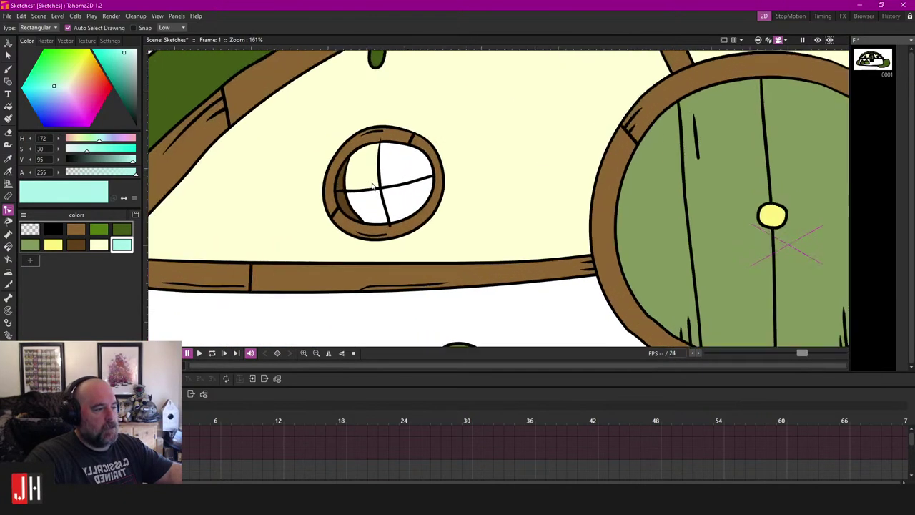
pyautogui.click(298, 209)
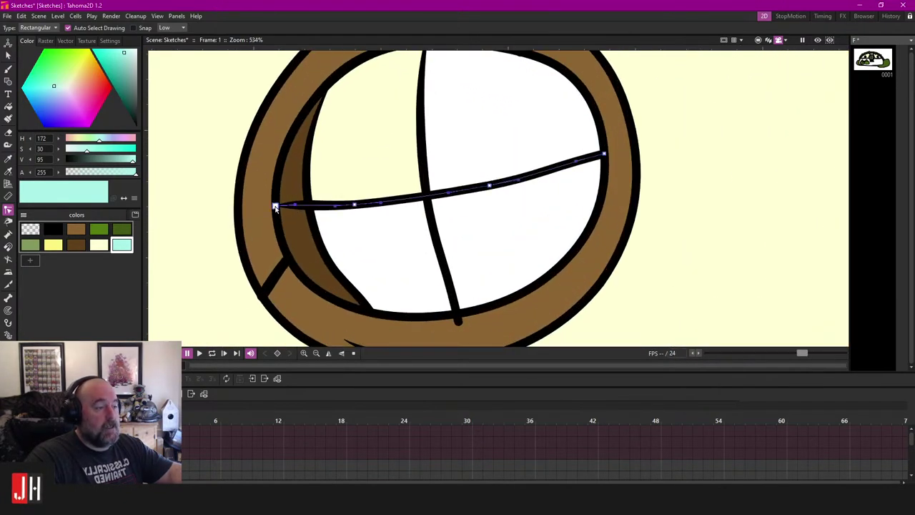
pyautogui.moveTo(277, 206); pyautogui.dragTo(272, 208)
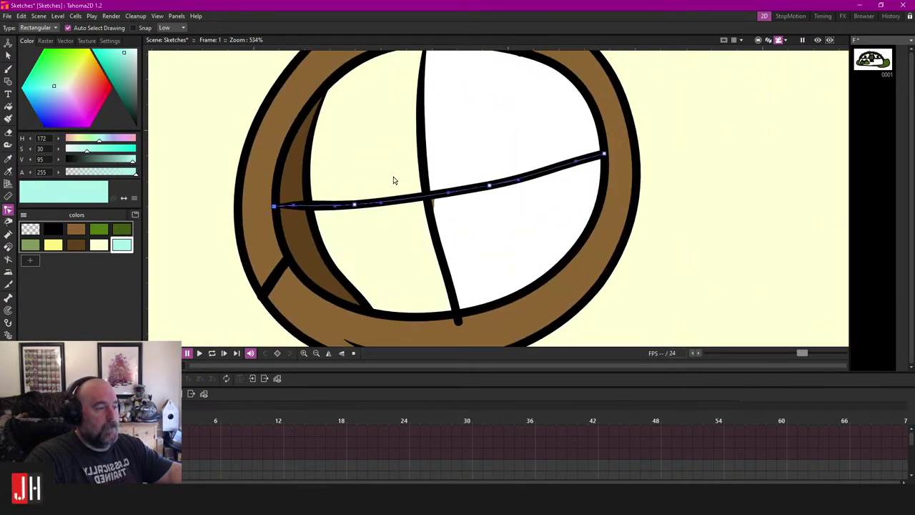
pyautogui.scroll(-2, 393, 180)
pyautogui.scroll(4, 400, 200)
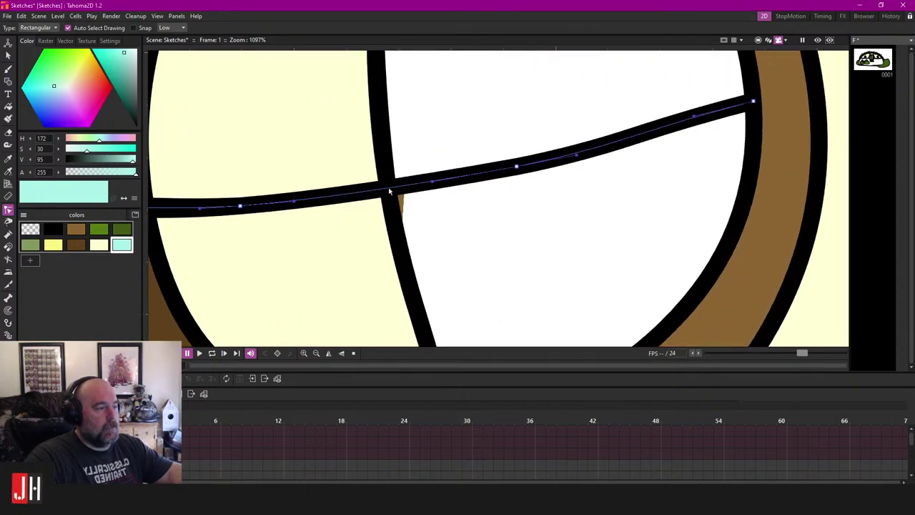
pyautogui.moveTo(389, 192); pyautogui.dragTo(389, 198)
pyautogui.scroll(-4, 401, 207)
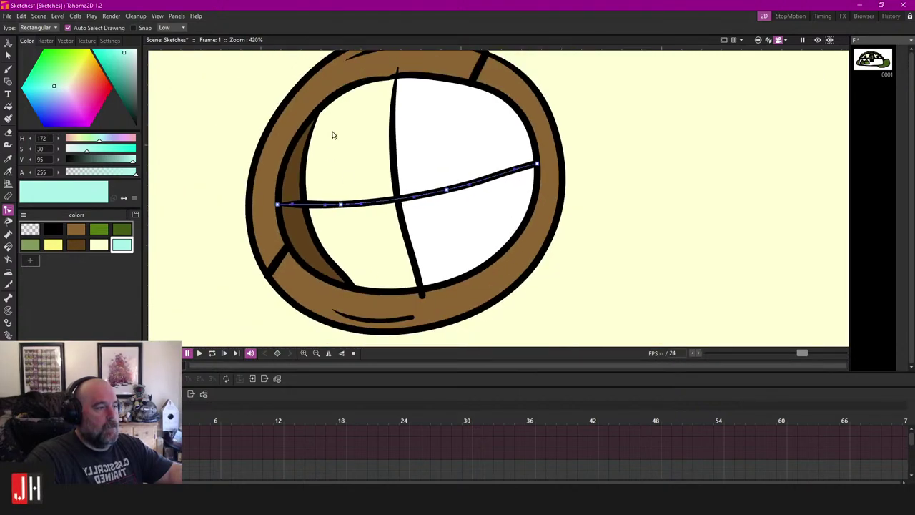
# Step: Erase the overhanging upper and lower ends of the round window's vertical bar with the segment eraser
pyautogui.scroll(2, 333, 135)
pyautogui.scroll(1, 408, 116)
pyautogui.scroll(1, 372, 102)
pyautogui.press('a')
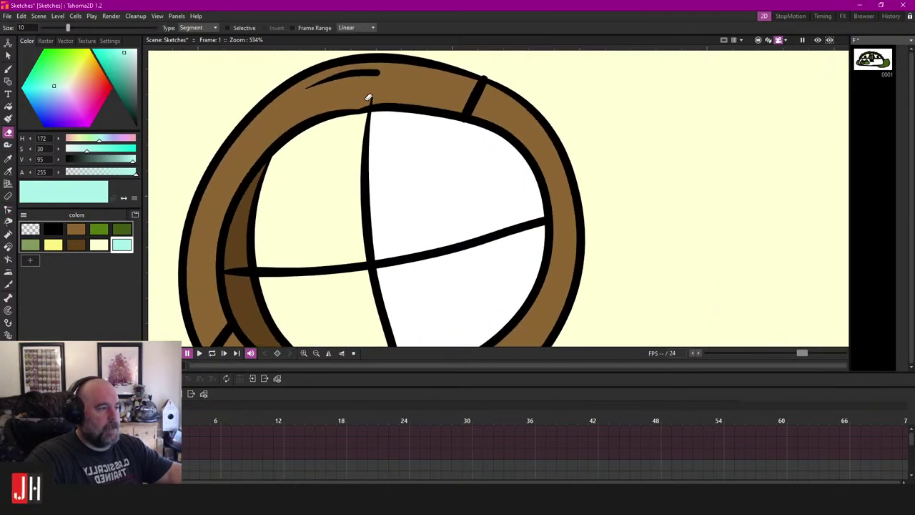
pyautogui.scroll(-4, 394, 159)
pyautogui.scroll(4, 388, 224)
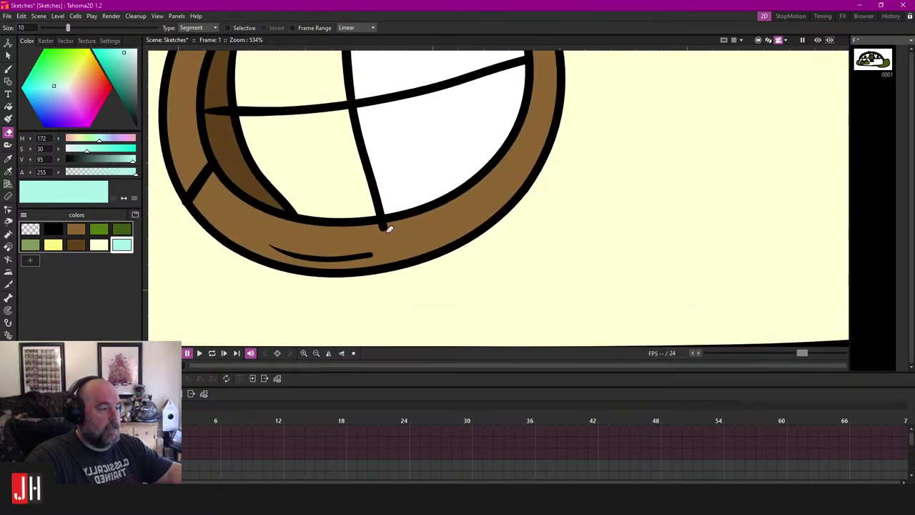
pyautogui.scroll(-10, 381, 227)
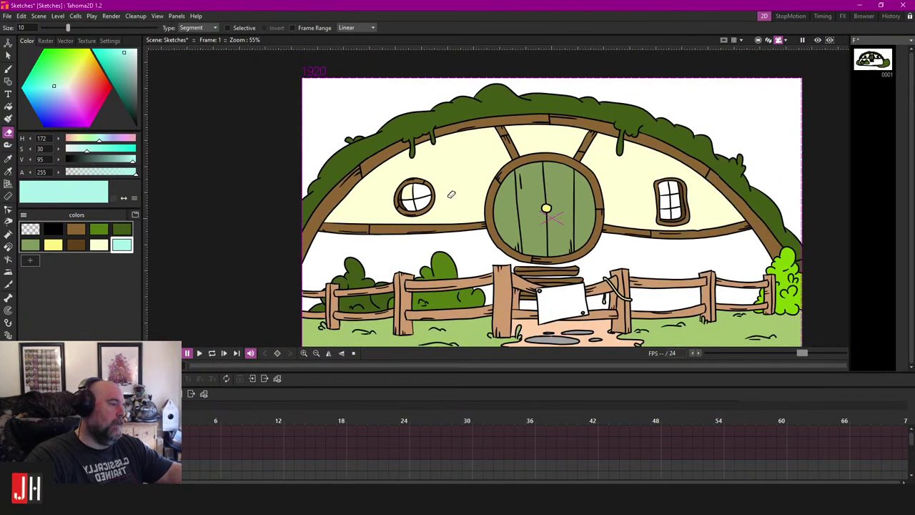
# Step: Fill all six panes of the rectangular window with the pale aqua
pyautogui.scroll(4, 382, 194)
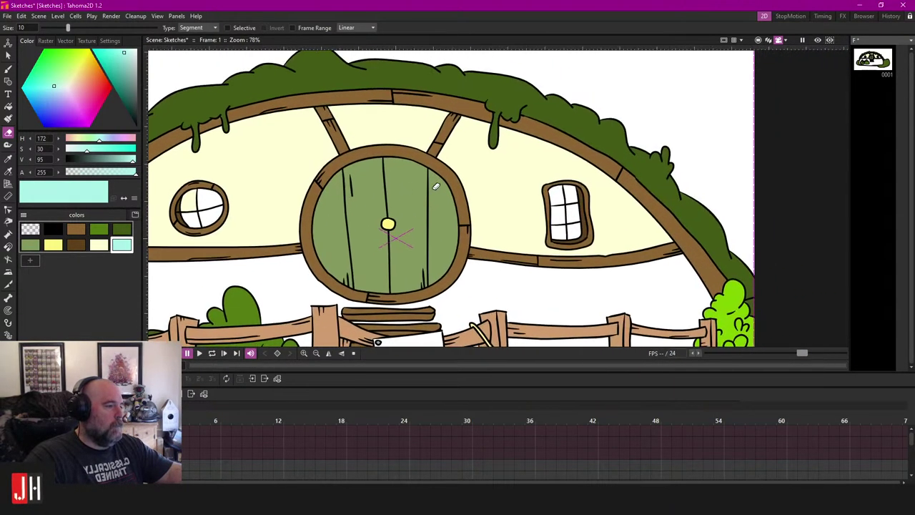
pyautogui.scroll(2, 539, 178)
pyautogui.press('f')
pyautogui.click(639, 183)
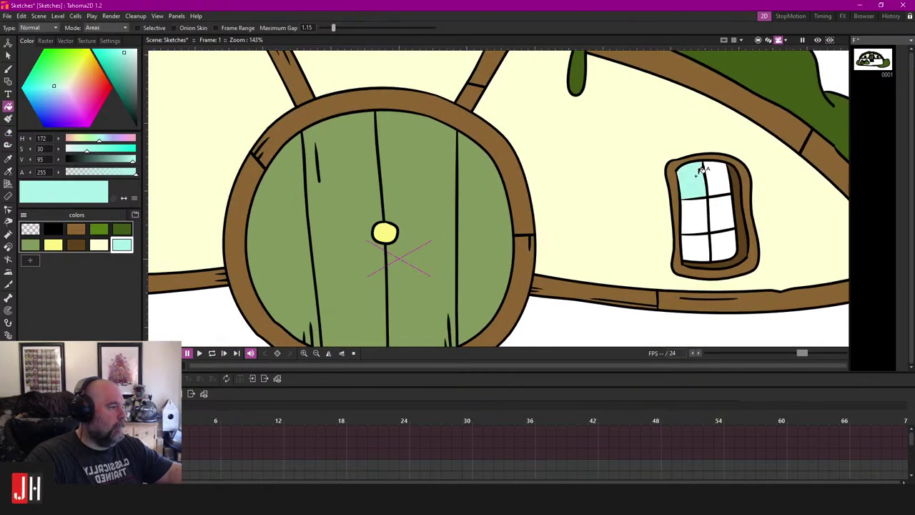
pyautogui.click(654, 181)
pyautogui.click(655, 203)
pyautogui.click(639, 204)
pyautogui.click(695, 247)
pyautogui.click(722, 245)
pyautogui.scroll(-5, 622, 255)
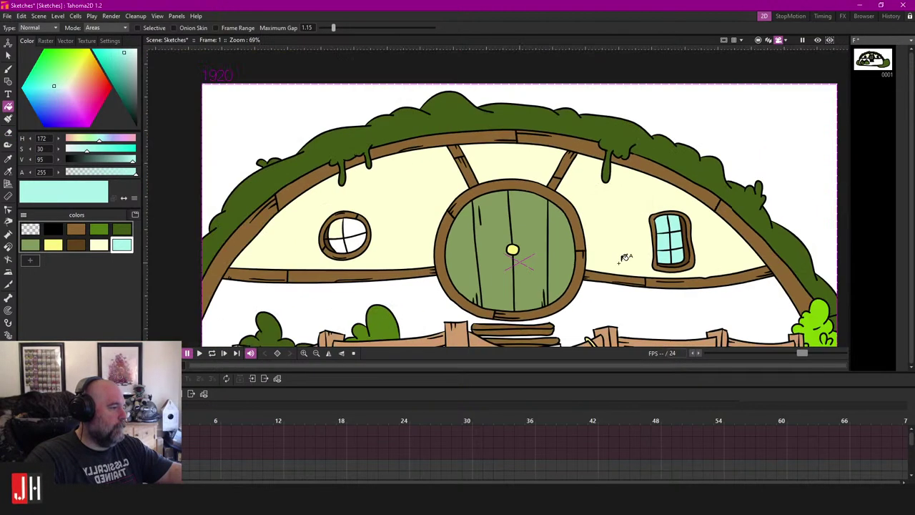
# Step: Fill three panes of the round window with the light aqua palette colour
pyautogui.scroll(4, 444, 229)
pyautogui.click(439, 218)
pyautogui.click(439, 243)
pyautogui.click(397, 251)
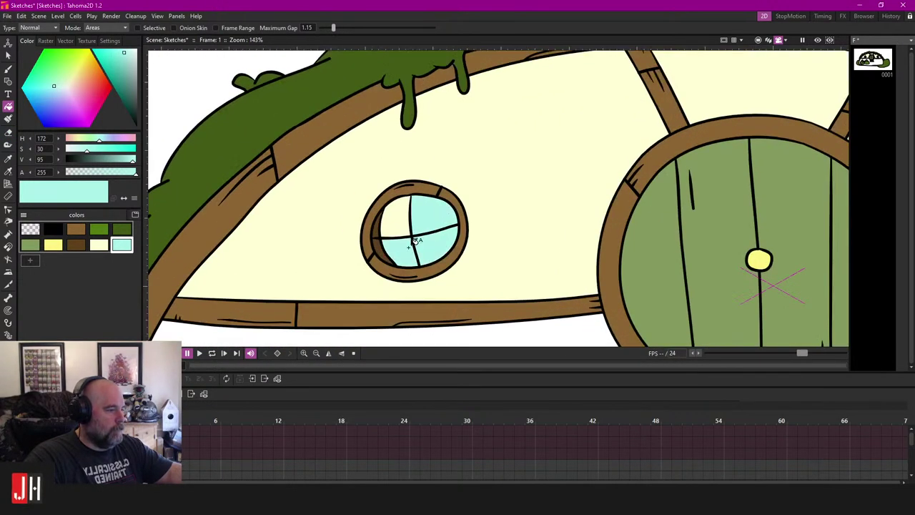
# Step: Try to group all the strokes of the round window using a freehand selection
pyautogui.scroll(4, 433, 239)
pyautogui.scroll(-2, 461, 197)
pyautogui.press('s')
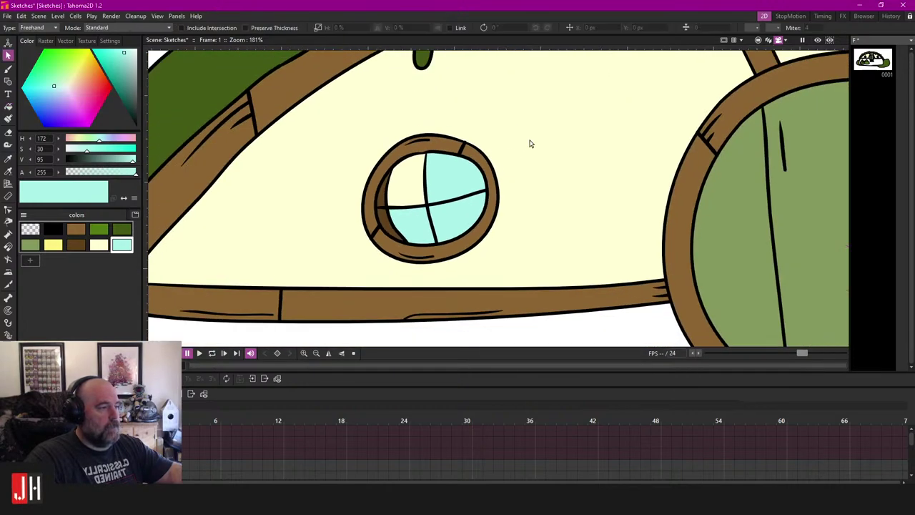
pyautogui.moveTo(528, 127)
pyautogui.mouseDown()
pyautogui.moveTo(325, 247)
pyautogui.moveTo(494, 265)
pyautogui.mouseUp()
pyautogui.scroll(1, 493, 266)
pyautogui.hotkey('ctrl', 'g')
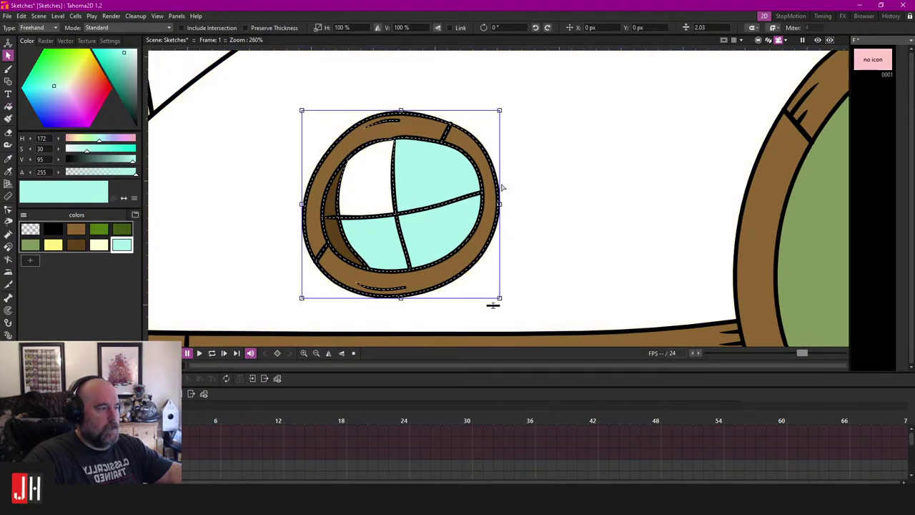
pyautogui.scroll(-5, 530, 176)
pyautogui.click(541, 155)
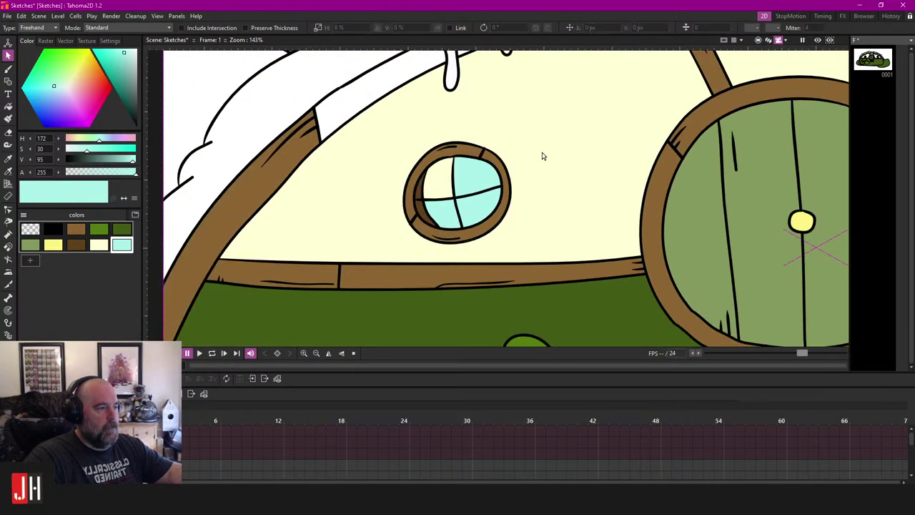
pyautogui.scroll(6, 500, 165)
pyautogui.moveTo(485, 186); pyautogui.dragTo(423, 214)
pyautogui.scroll(-5, 424, 214)
pyautogui.scroll(-1, 451, 151)
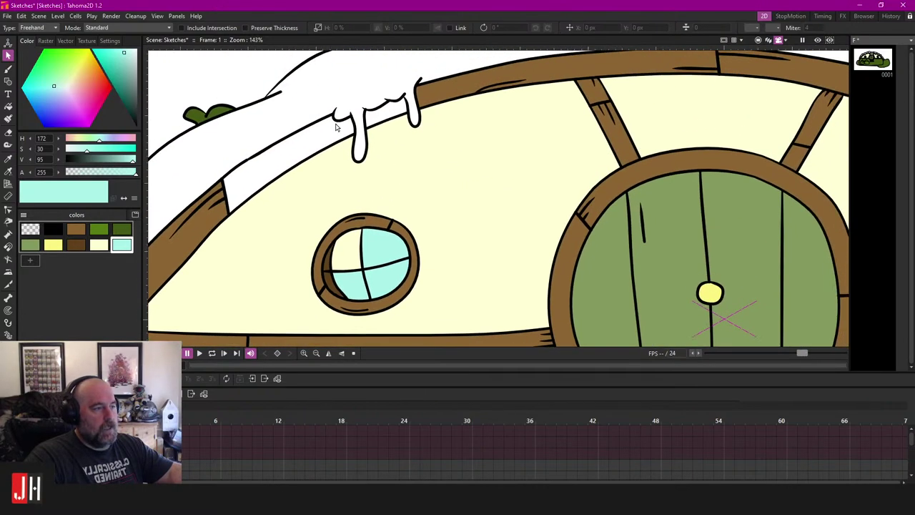
pyautogui.click(77, 245)
pyautogui.press('f')
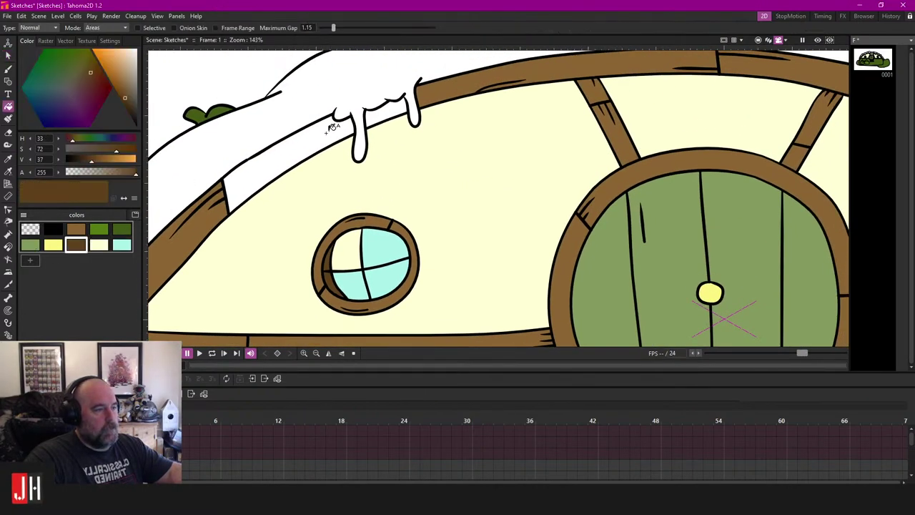
pyautogui.scroll(-5, 326, 121)
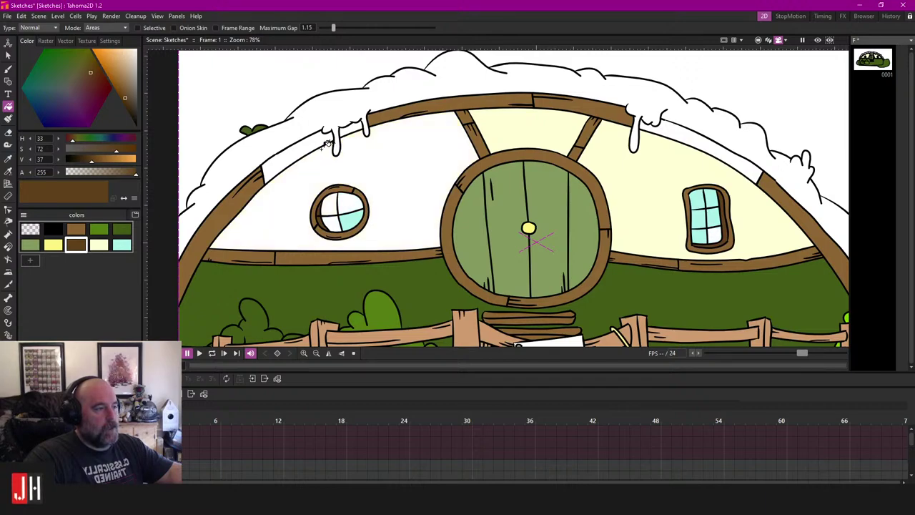
pyautogui.moveTo(361, 182); pyautogui.dragTo(388, 165)
pyautogui.moveTo(675, 205)
pyautogui.mouseDown()
pyautogui.moveTo(627, 205)
pyautogui.moveTo(600, 192)
pyautogui.mouseUp()
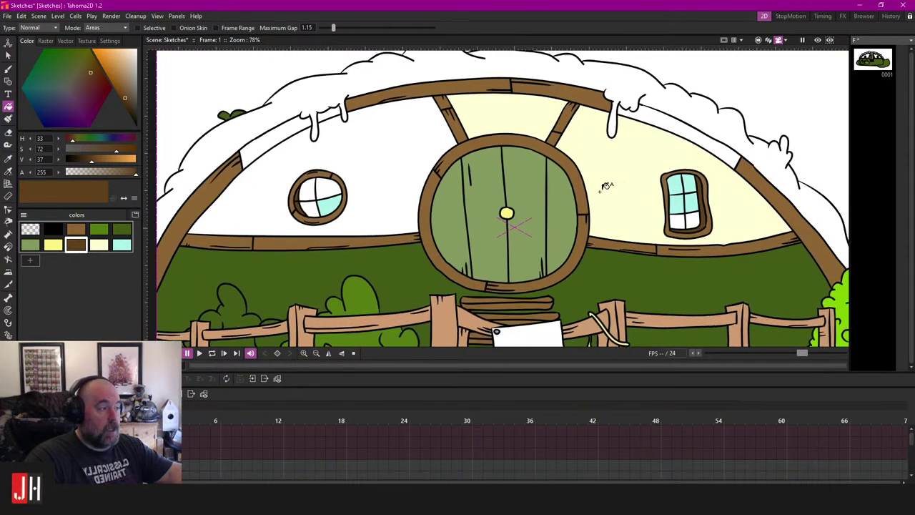
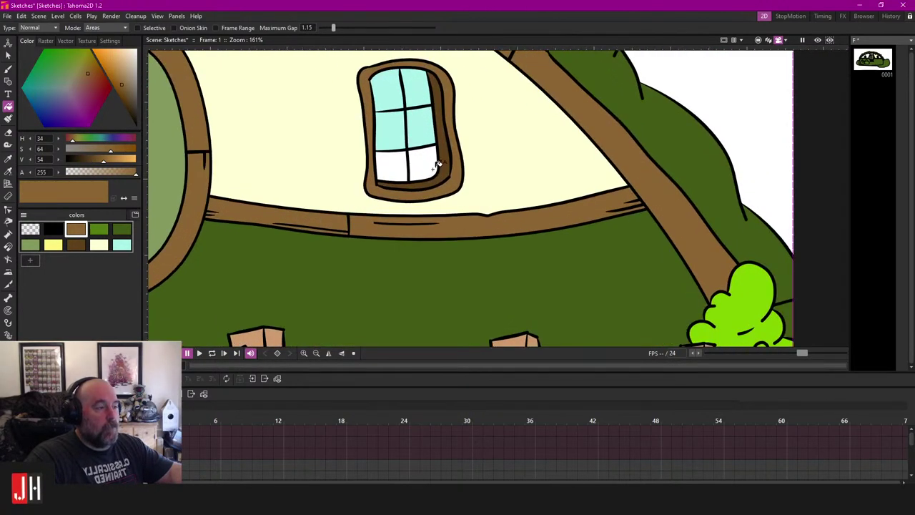
# Step: Fill the two bottom panes of the rectangular window with the light aqua palette colour
pyautogui.scroll(6, 434, 168)
pyautogui.click(121, 244)
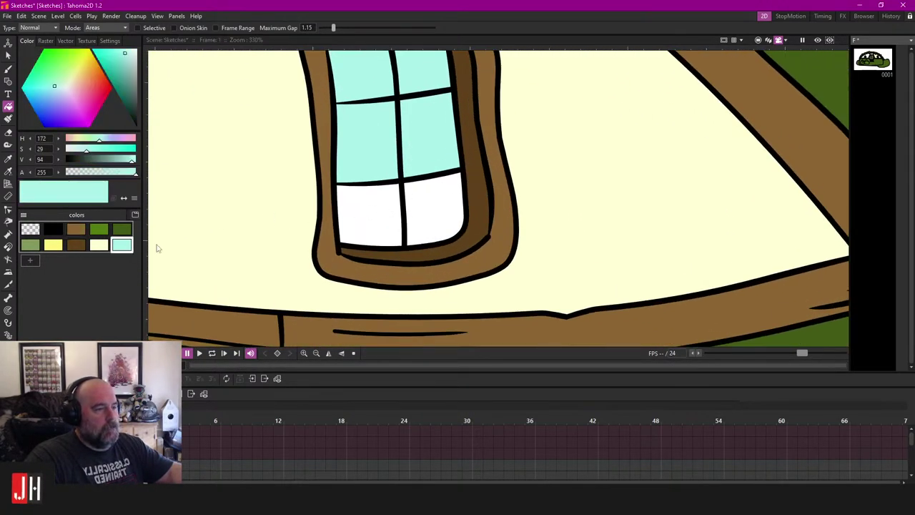
pyautogui.click(368, 214)
pyautogui.click(431, 204)
pyautogui.scroll(-6, 445, 213)
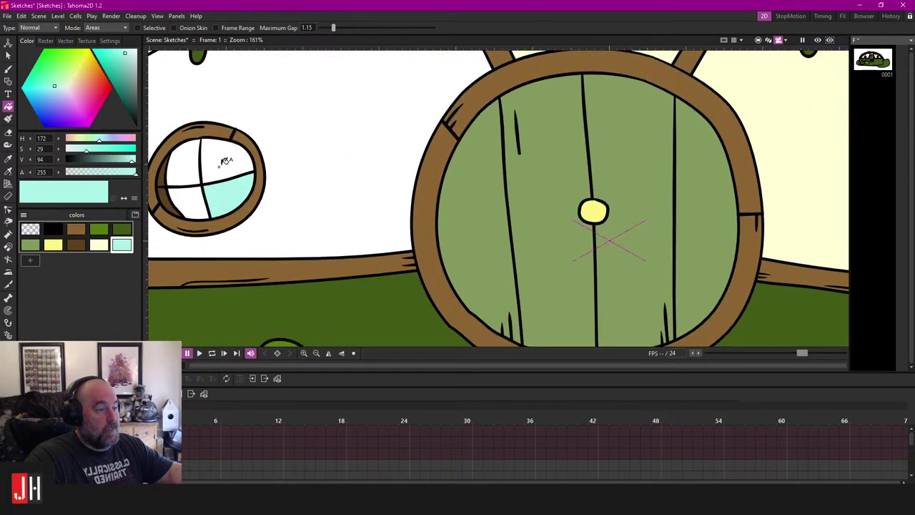
# Step: Fill the remaining white panes of the round window with light aqua
pyautogui.click(194, 158)
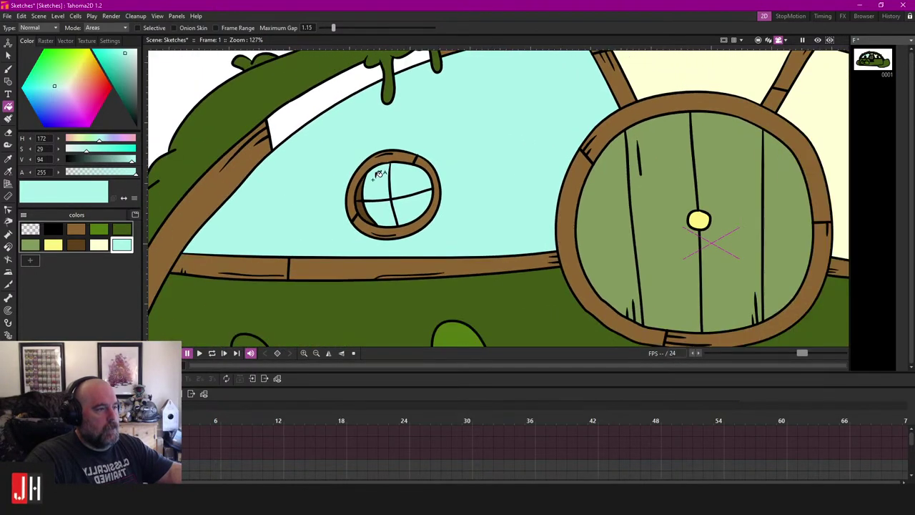
pyautogui.scroll(-3, 371, 165)
pyautogui.scroll(3, 369, 150)
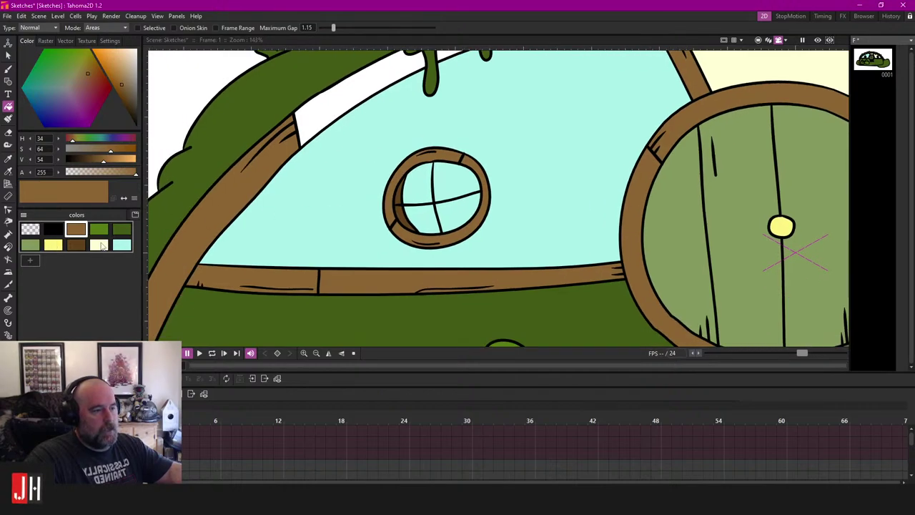
# Step: Try to enclose the wall around the round window with one continuous cream brush stroke along its border beams
pyautogui.click(100, 245)
pyautogui.press('g')
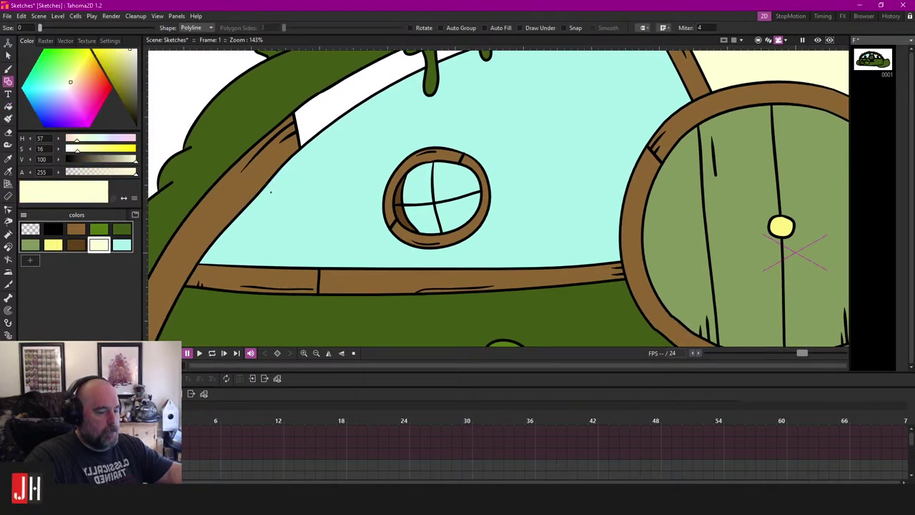
pyautogui.press('b')
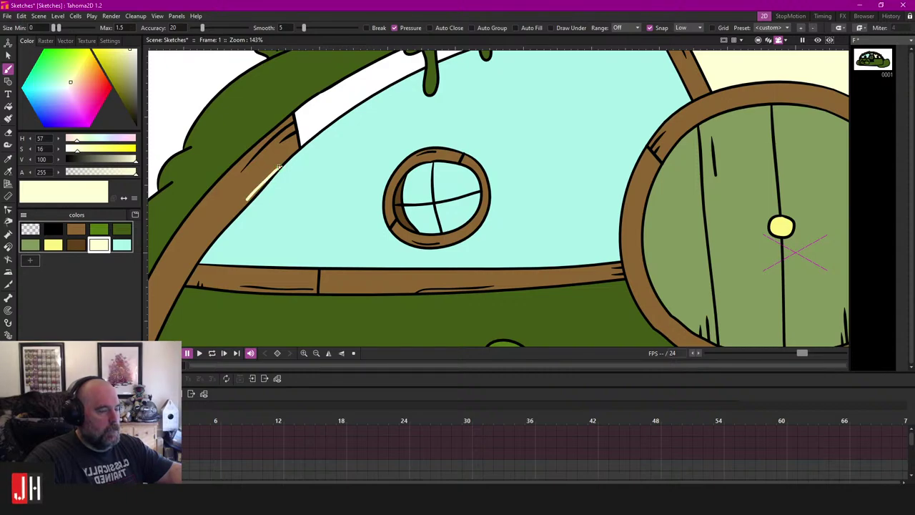
pyautogui.moveTo(222, 266); pyautogui.dragTo(565, 274)
pyautogui.moveTo(666, 215)
pyautogui.mouseDown()
pyautogui.moveTo(709, 105)
pyautogui.moveTo(695, 73)
pyautogui.moveTo(719, 169)
pyautogui.mouseUp()
pyautogui.scroll(1, 694, 72)
pyautogui.moveTo(679, 107)
pyautogui.mouseDown()
pyautogui.moveTo(600, 92)
pyautogui.moveTo(395, 147)
pyautogui.mouseUp()
pyautogui.moveTo(250, 273); pyautogui.dragTo(249, 273)
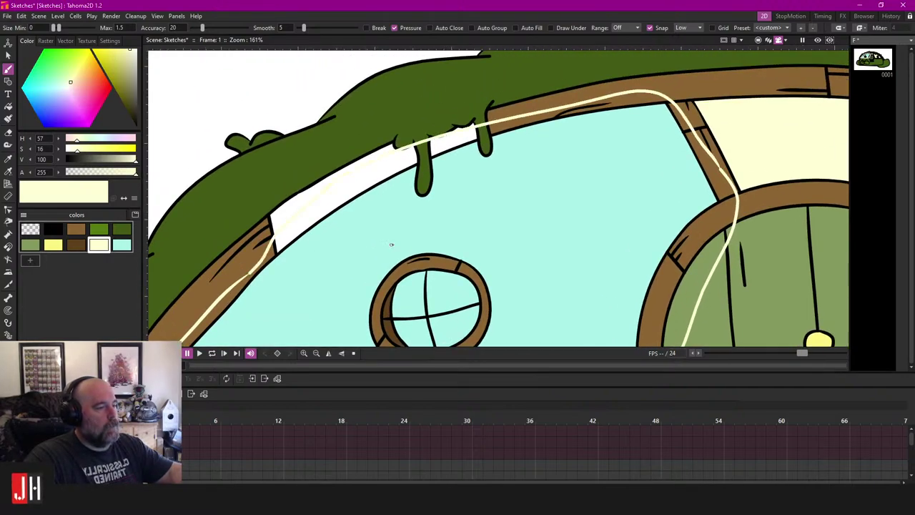
pyautogui.moveTo(388, 246); pyautogui.dragTo(427, 176)
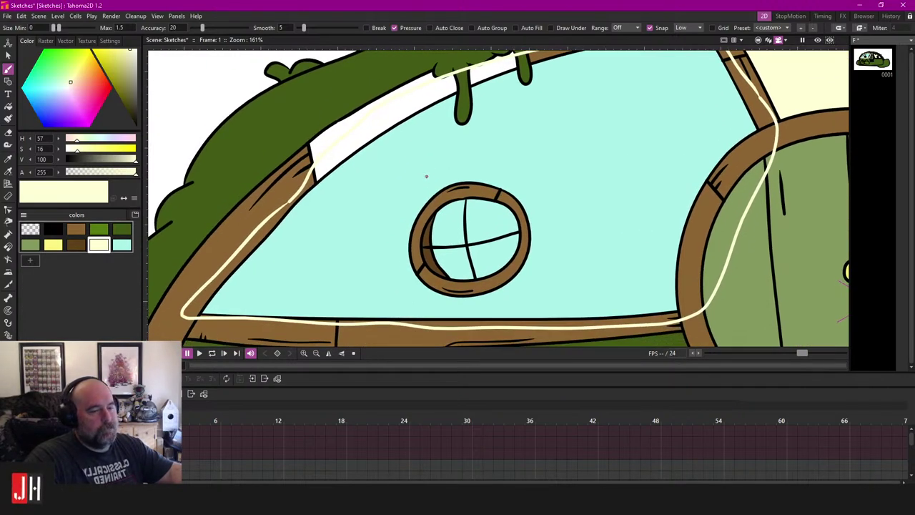
pyautogui.scroll(-8, 426, 176)
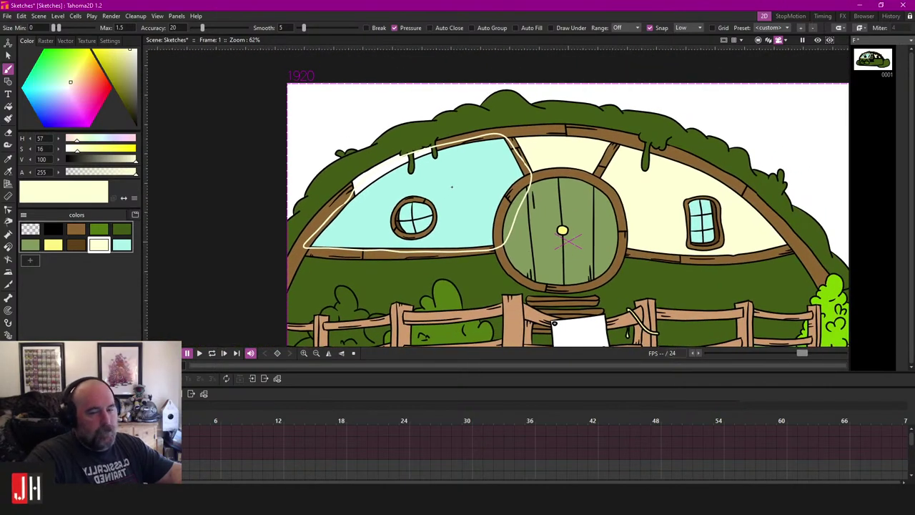
pyautogui.scroll(-5, 451, 186)
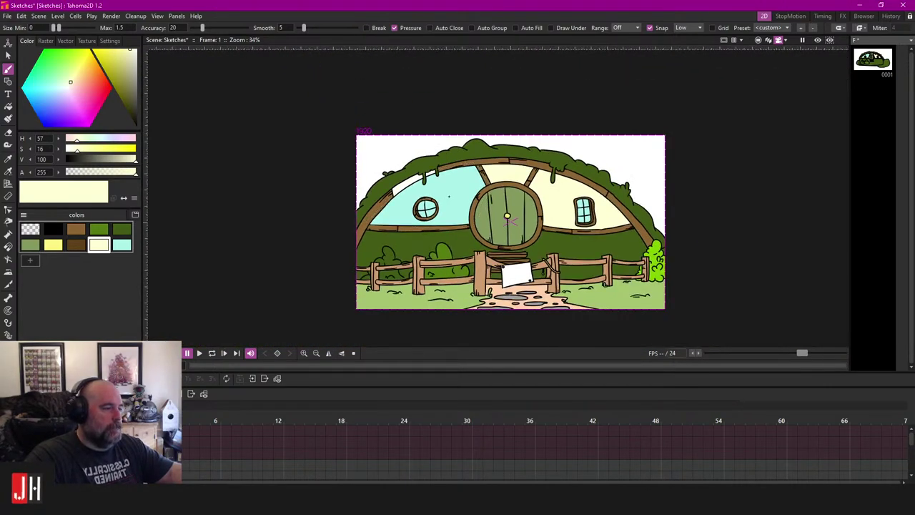
# Step: Examine the coloured house, its round window and the fence, and show the artwork extending beyond the camera frame
pyautogui.scroll(5, 448, 197)
pyautogui.scroll(-3, 431, 199)
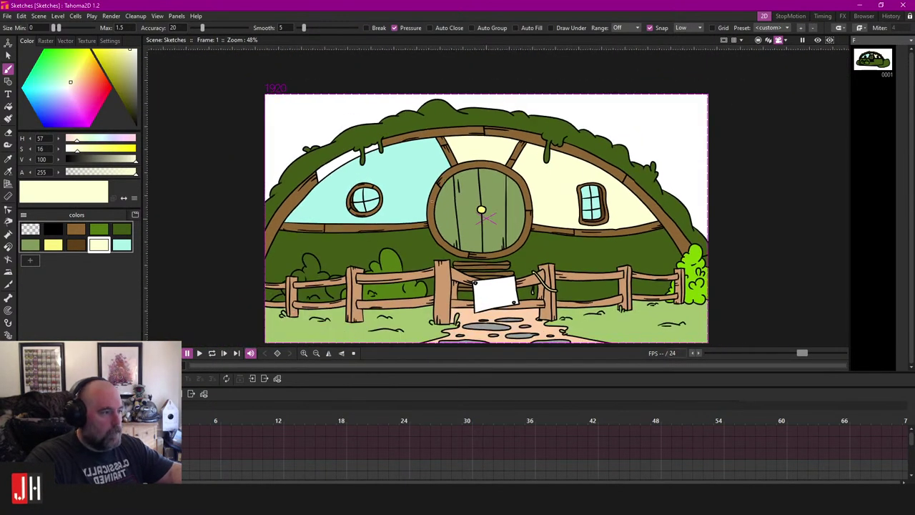
pyautogui.scroll(4, 486, 125)
pyautogui.scroll(5, 248, 205)
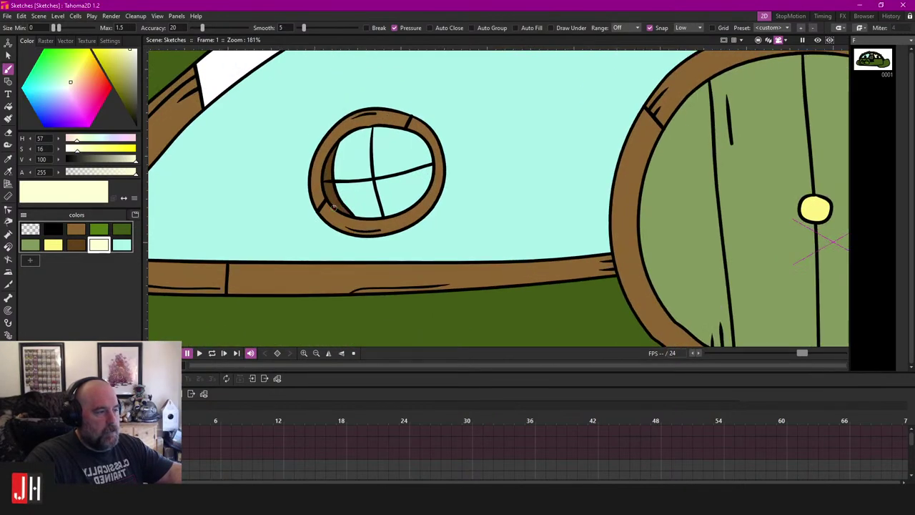
pyautogui.scroll(-4, 394, 200)
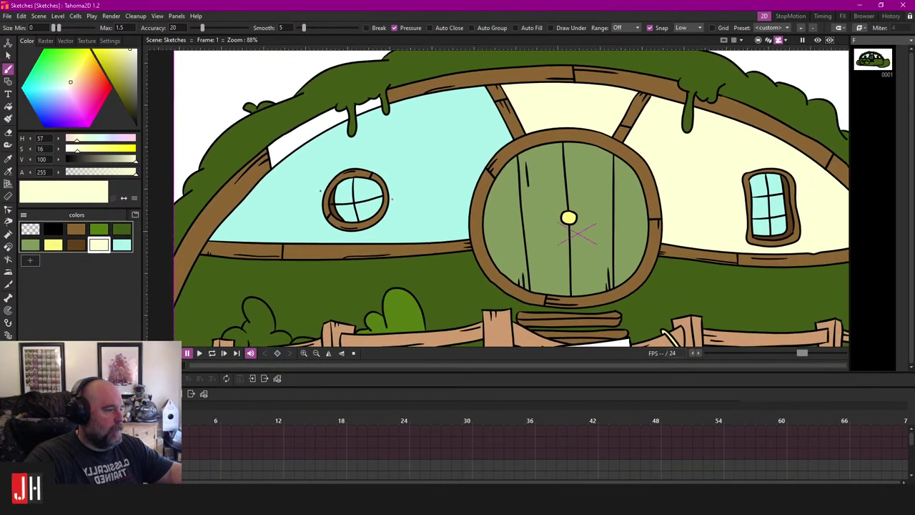
pyautogui.scroll(-2, 458, 210)
pyautogui.scroll(2, 459, 209)
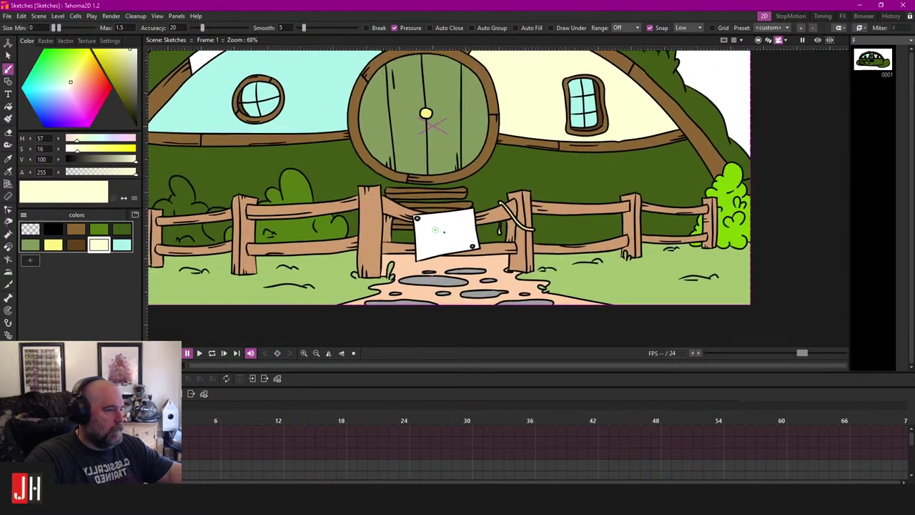
pyautogui.scroll(-2, 485, 177)
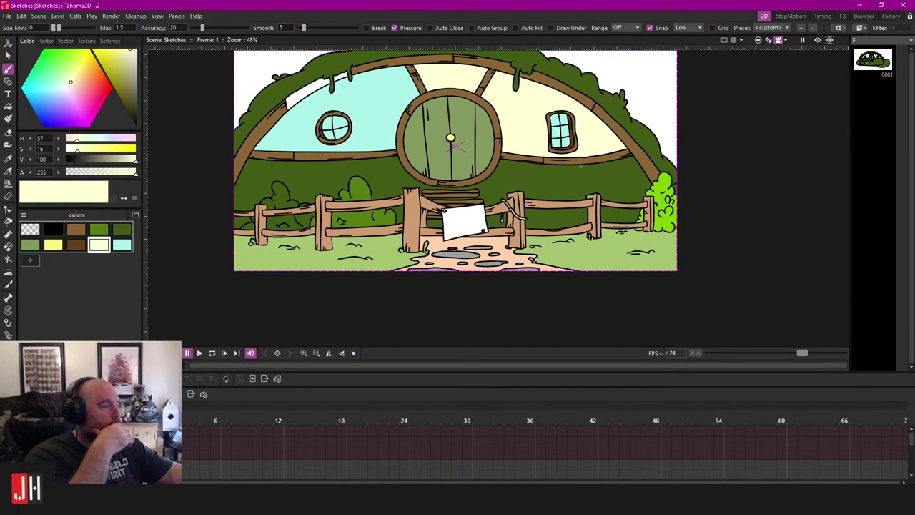
pyautogui.click(758, 41)
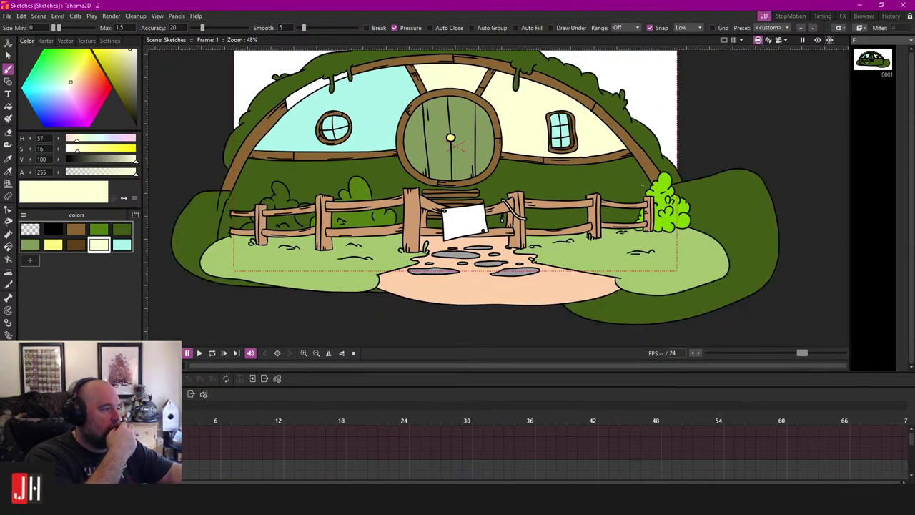
# Step: Try filling the lower wall behind the fence with light aqua
pyautogui.scroll(2, 272, 218)
pyautogui.click(121, 244)
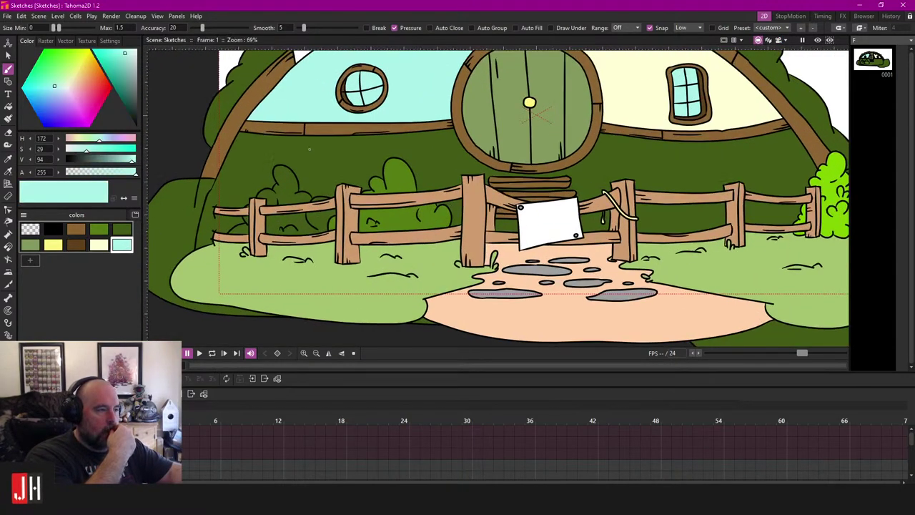
pyautogui.scroll(-2, 318, 151)
pyautogui.press('f')
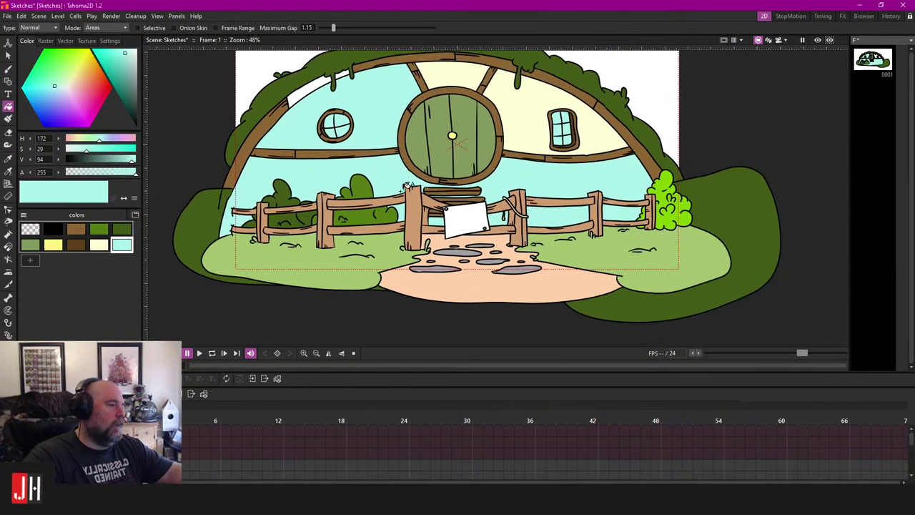
# Step: Add a darker cream style (H 57, S 27, V 73) to the palette and fill the lower wall behind the fence with it
pyautogui.scroll(2, 411, 191)
pyautogui.click(100, 246)
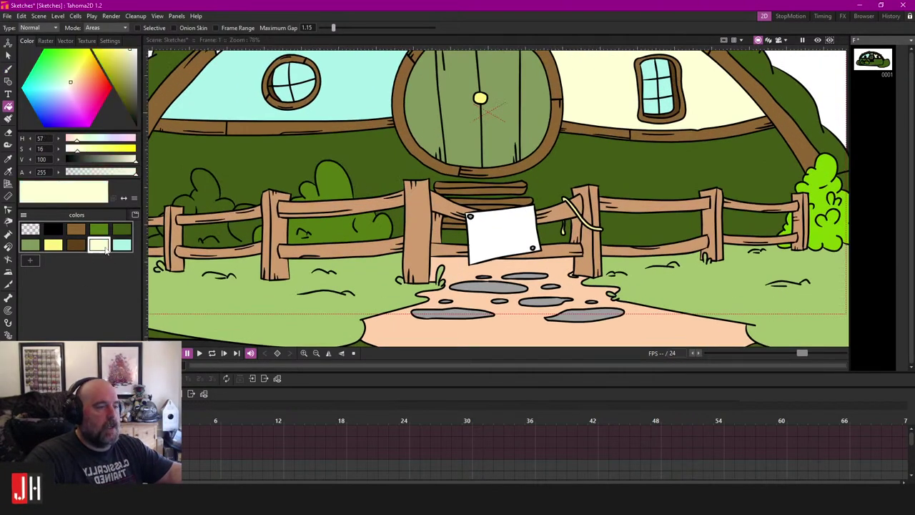
pyautogui.click(28, 261)
pyautogui.moveTo(125, 61); pyautogui.dragTo(128, 70)
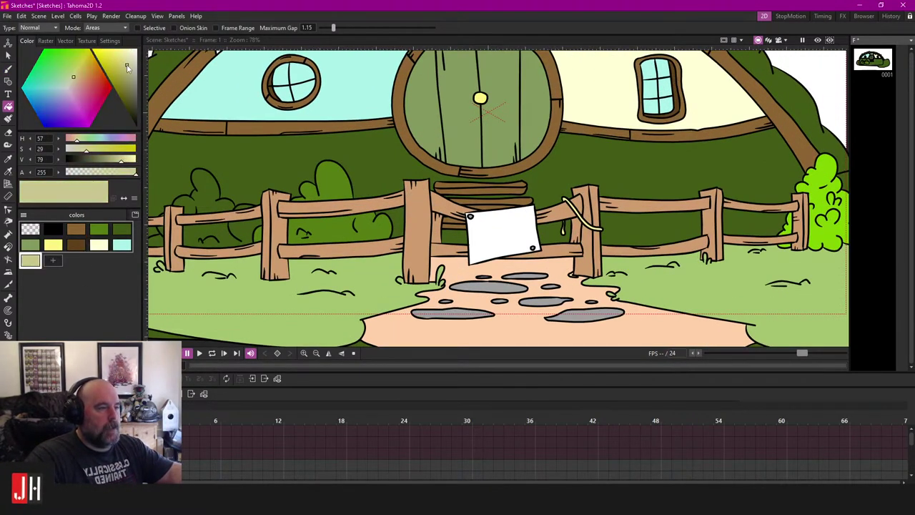
pyautogui.click(400, 165)
pyautogui.scroll(-3, 415, 176)
pyautogui.scroll(2, 415, 174)
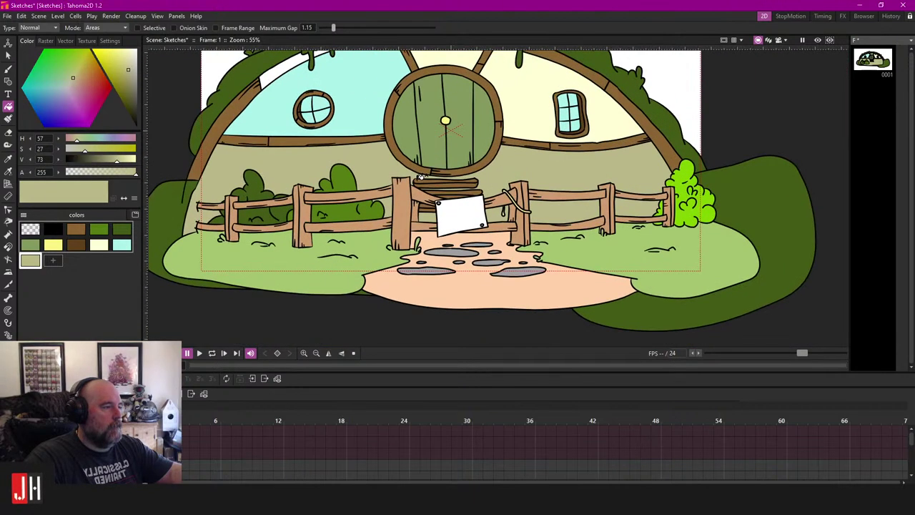
# Step: Lighten the lower wall's palette colour to H 57, S 31, V 83
pyautogui.moveTo(126, 73); pyautogui.dragTo(125, 62)
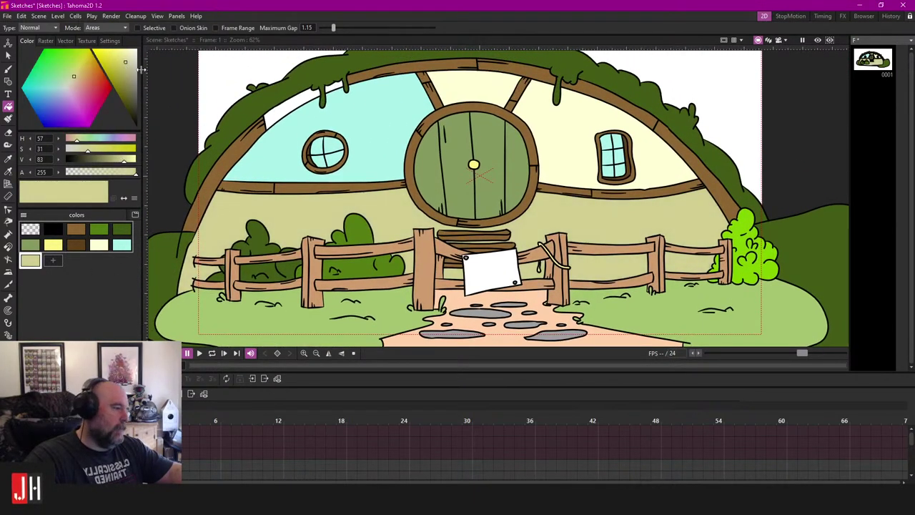
pyautogui.scroll(-2, 457, 210)
pyautogui.scroll(2, 472, 218)
pyautogui.scroll(-2, 472, 218)
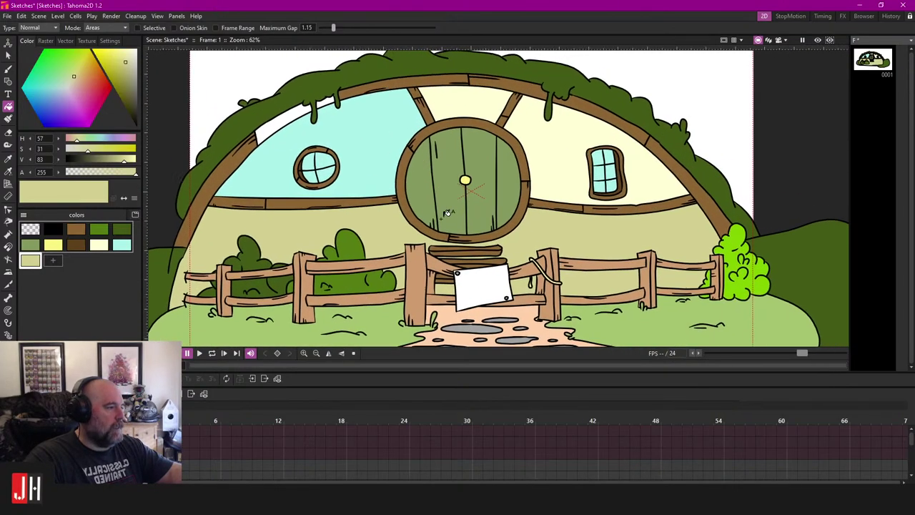
pyautogui.scroll(3, 543, 199)
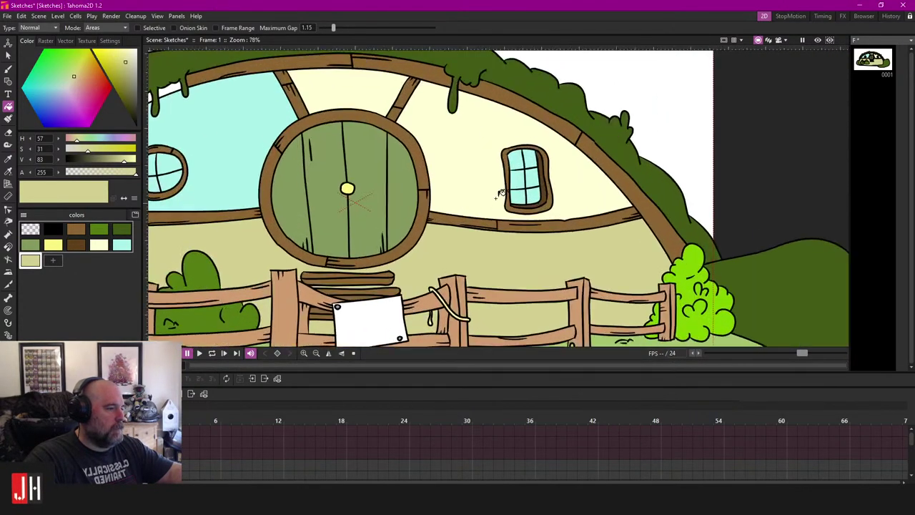
pyautogui.scroll(-3, 497, 204)
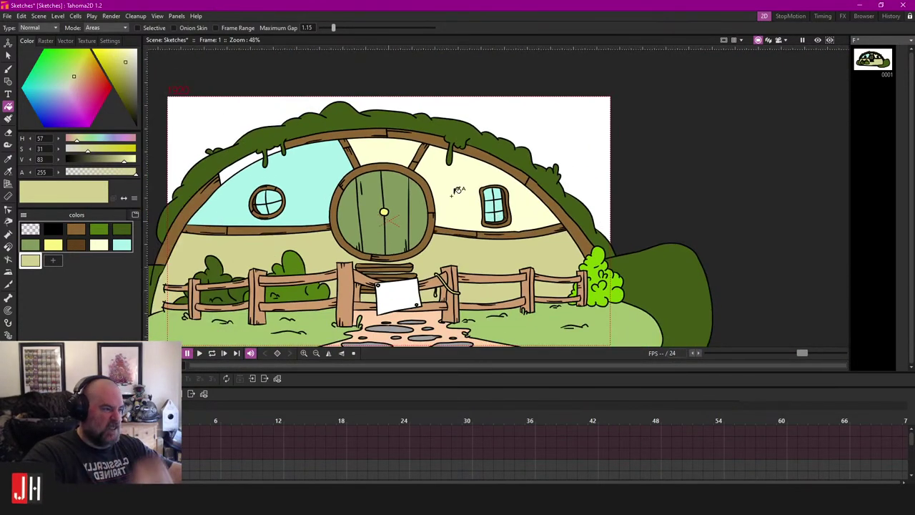
pyautogui.scroll(4, 457, 190)
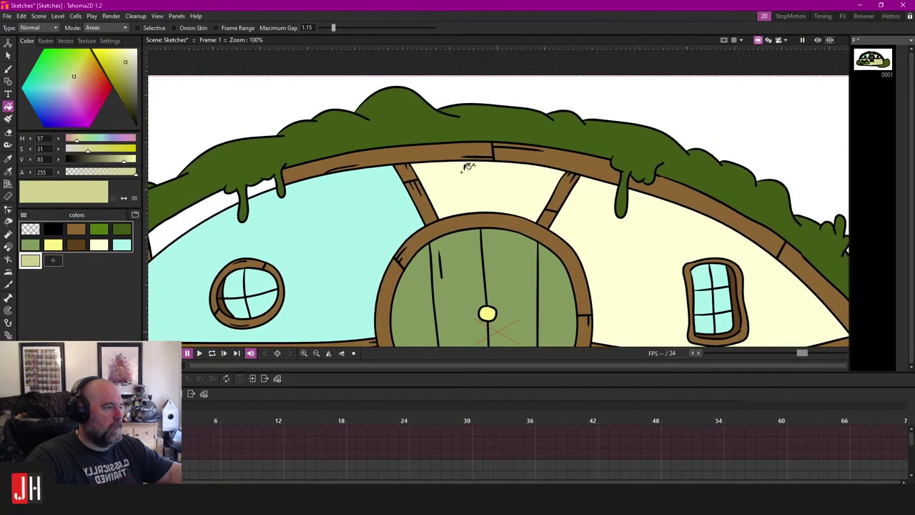
# Step: Try drawing a small black bush outline on top of the roof and erasing the roof line segment running through it
pyautogui.scroll(3, 468, 166)
pyautogui.click(53, 228)
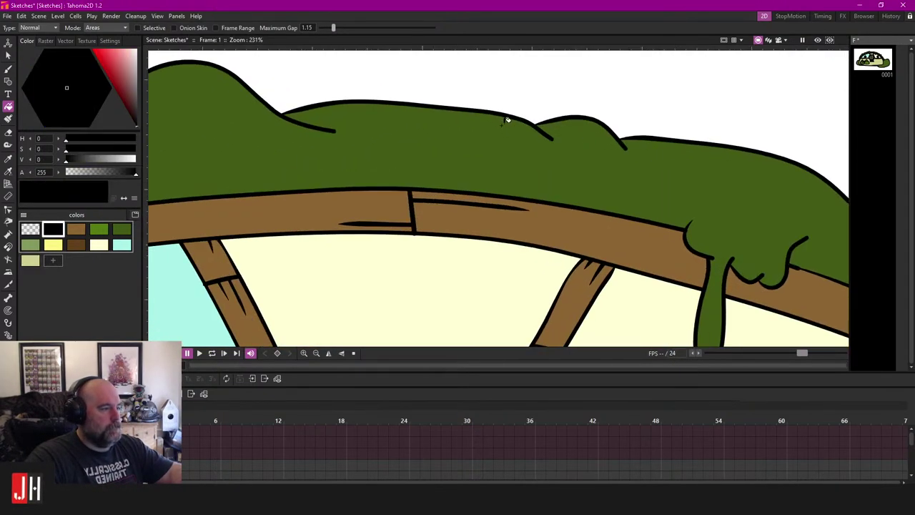
pyautogui.scroll(3, 506, 120)
pyautogui.press('b')
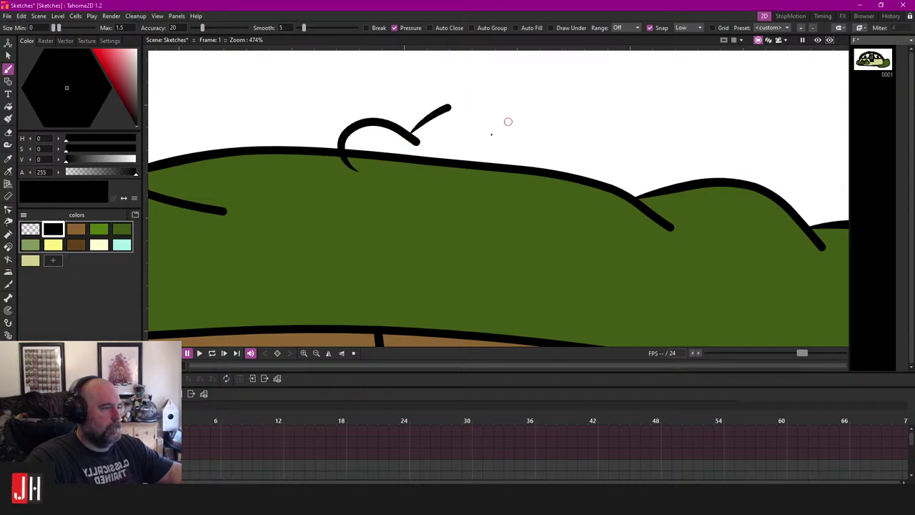
pyautogui.moveTo(482, 142); pyautogui.dragTo(463, 193)
pyautogui.press('e')
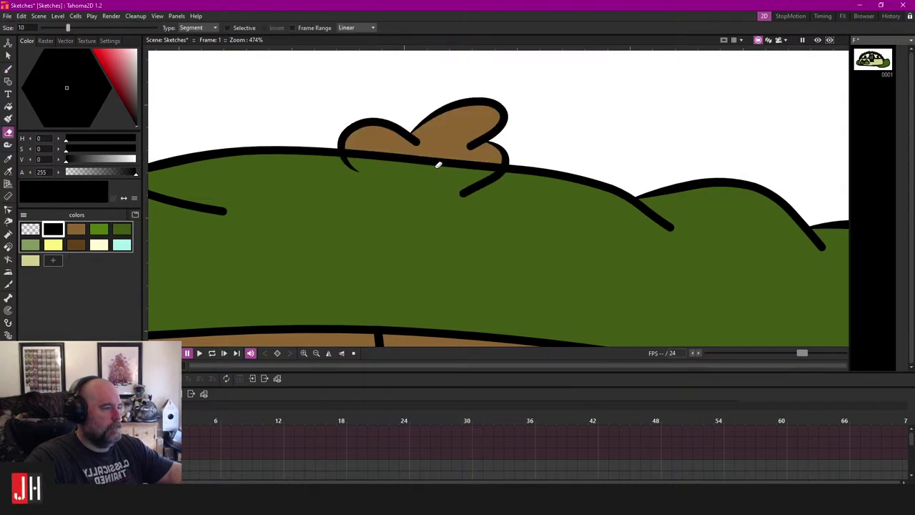
pyautogui.click(436, 163)
pyautogui.scroll(-5, 438, 149)
pyautogui.hotkey('ctrl', 'y')
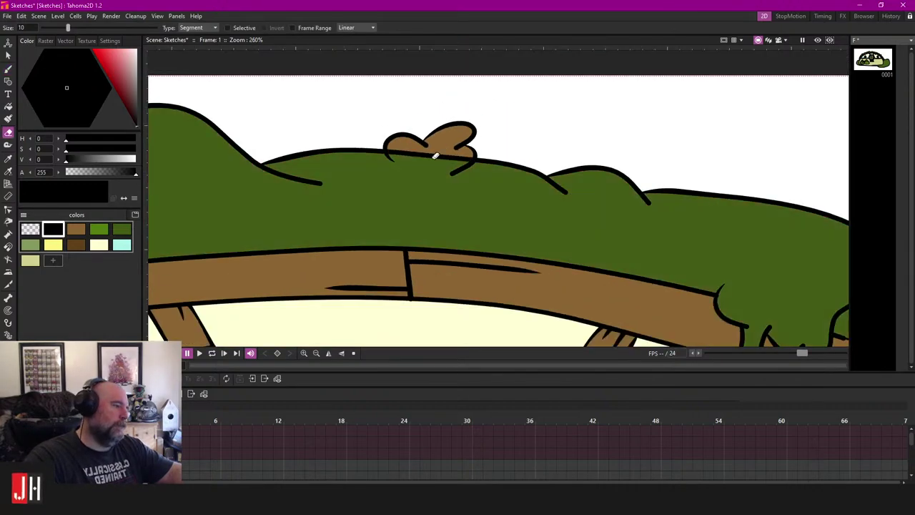
pyautogui.scroll(5, 435, 156)
pyautogui.hotkey('ctrl', 'z')
pyautogui.hotkey('ctrl', 'z')
pyautogui.hotkey('ctrl', 'z')
# Step: Examine the roof outline, the fence area, the left end of the roof beam and the round window
pyautogui.scroll(-8, 457, 158)
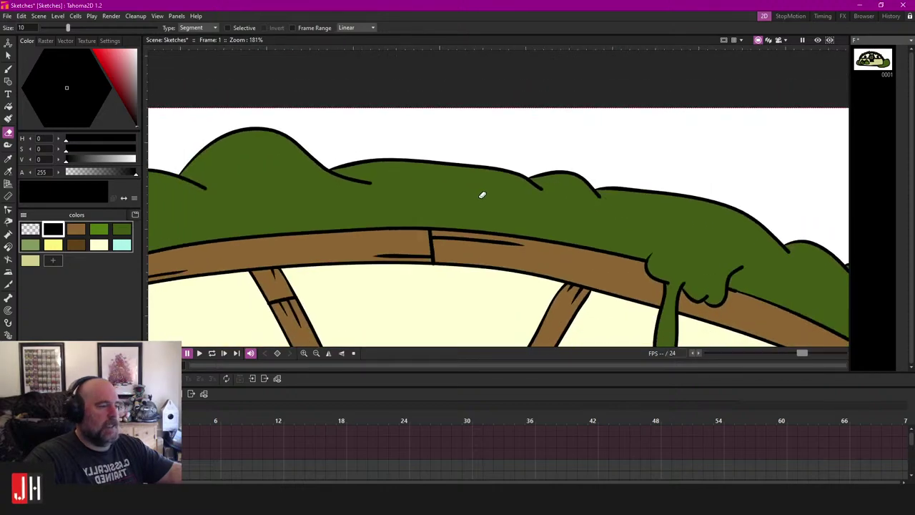
pyautogui.scroll(1, 482, 195)
pyautogui.moveTo(482, 195); pyautogui.dragTo(555, 177)
pyautogui.press('b')
pyautogui.moveTo(307, 165)
pyautogui.mouseDown()
pyautogui.moveTo(459, 167)
pyautogui.moveTo(517, 184)
pyautogui.mouseUp()
pyautogui.scroll(4, 476, 158)
pyautogui.moveTo(421, 176); pyautogui.dragTo(523, 196)
pyautogui.scroll(-4, 523, 195)
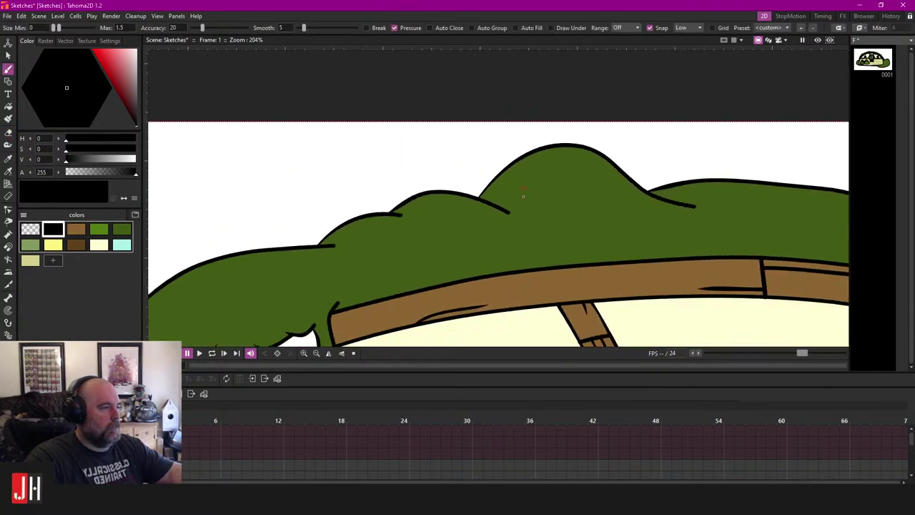
pyautogui.scroll(-5, 522, 195)
pyautogui.scroll(2, 336, 136)
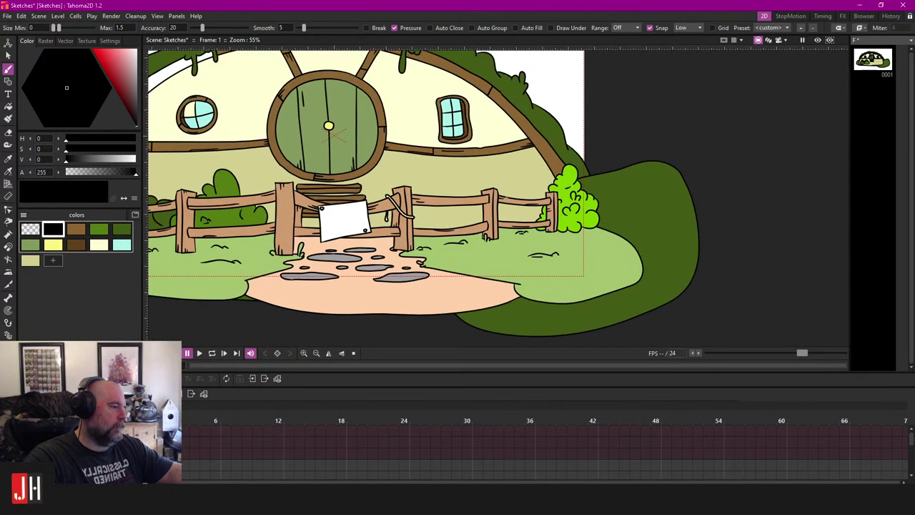
pyautogui.scroll(2, 328, 126)
pyautogui.scroll(-4, 425, 148)
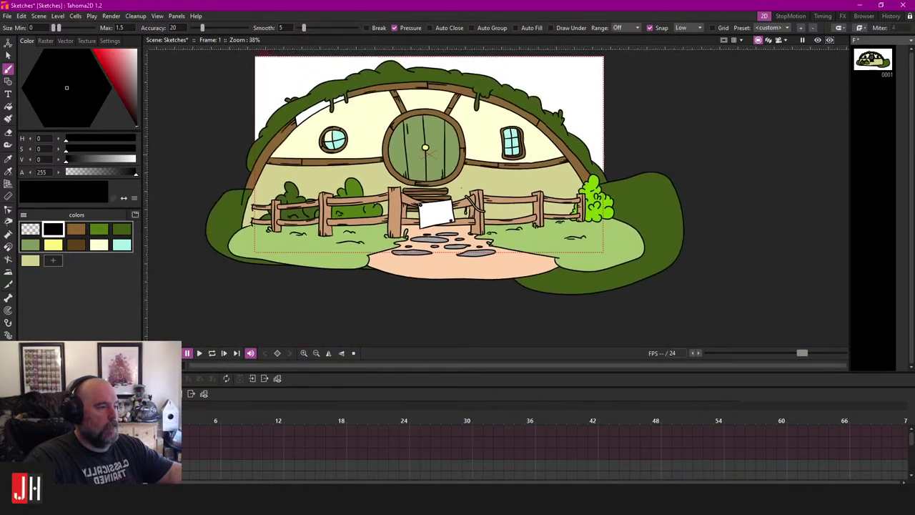
pyautogui.scroll(5, 425, 148)
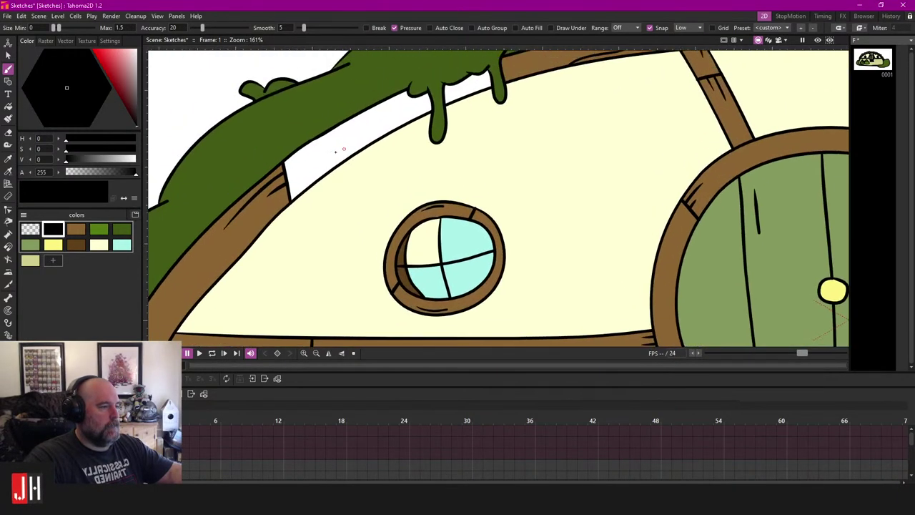
pyautogui.scroll(2, 335, 151)
pyautogui.moveTo(308, 156); pyautogui.dragTo(269, 186)
pyautogui.press('g')
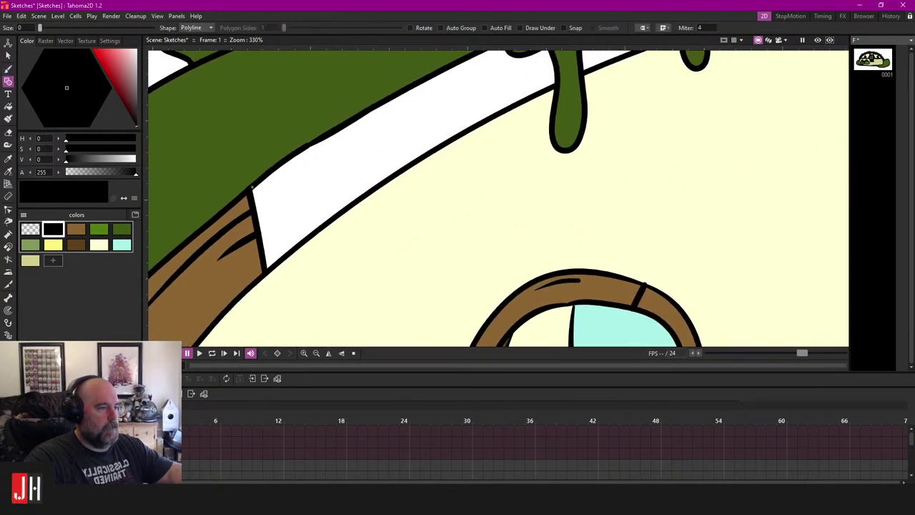
pyautogui.scroll(-5, 248, 188)
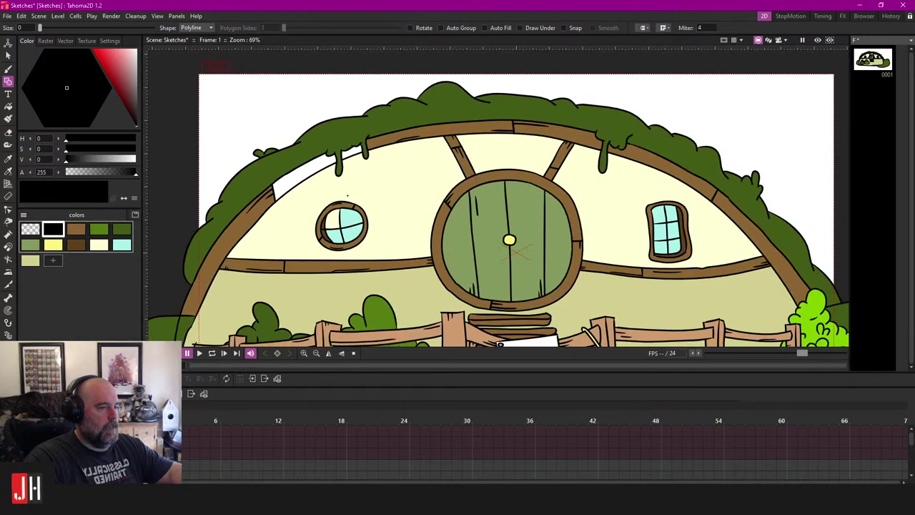
pyautogui.scroll(5, 310, 190)
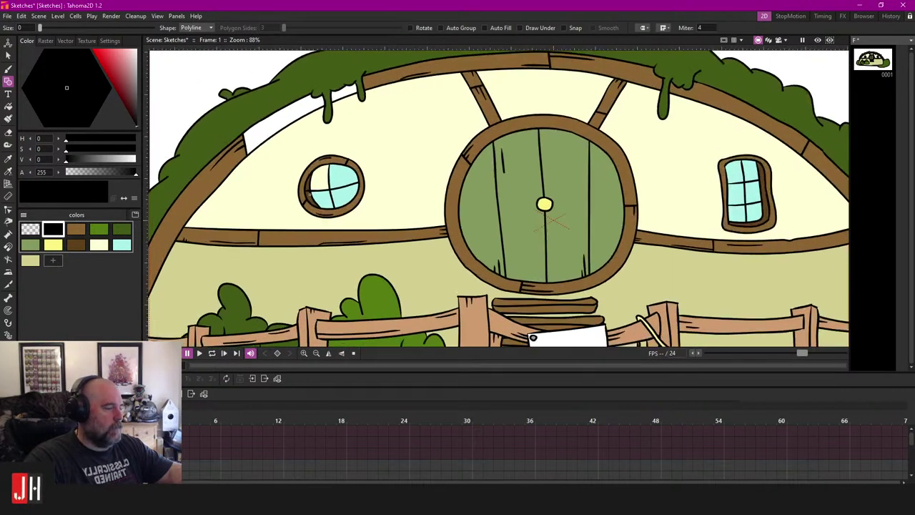
# Step: Brush light aqua strokes (H 172, S 29, V 94) along all four edges of the round window's upper-left pane
pyautogui.click(121, 245)
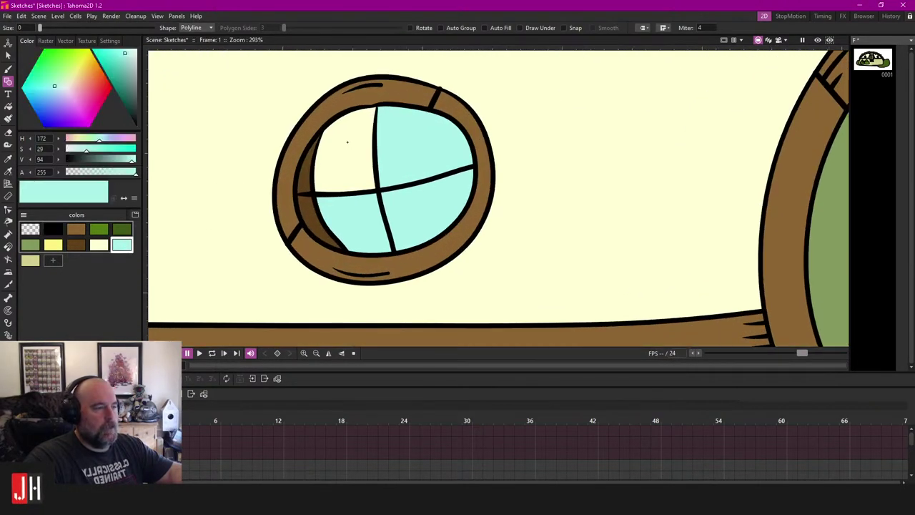
pyautogui.scroll(1, 316, 135)
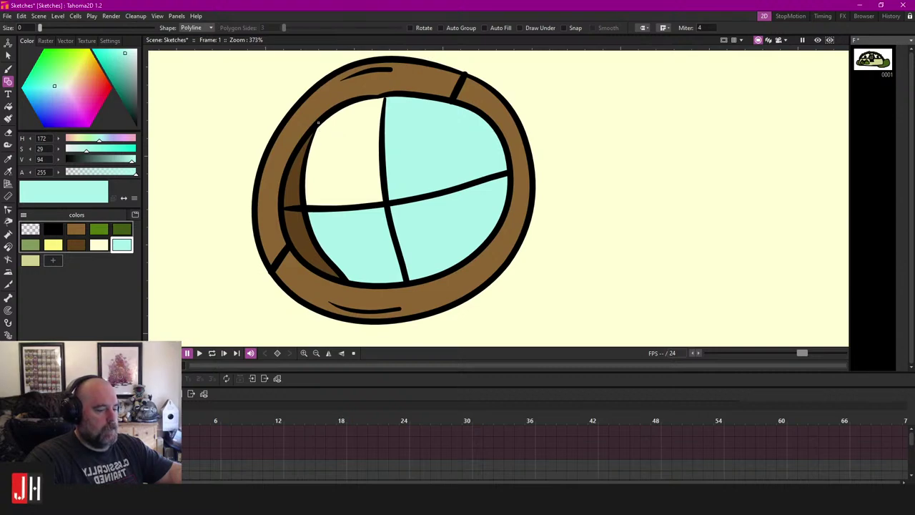
pyautogui.press('b')
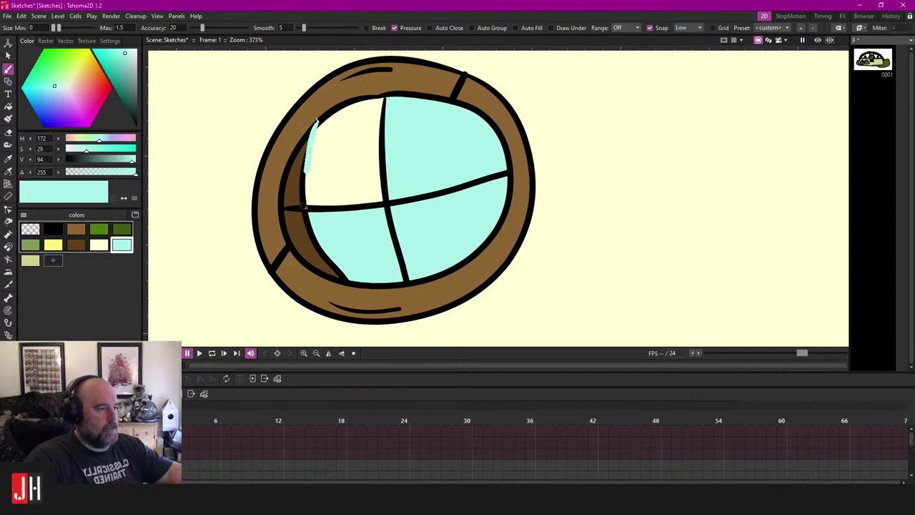
pyautogui.moveTo(305, 211); pyautogui.dragTo(416, 203)
pyautogui.scroll(1, 302, 211)
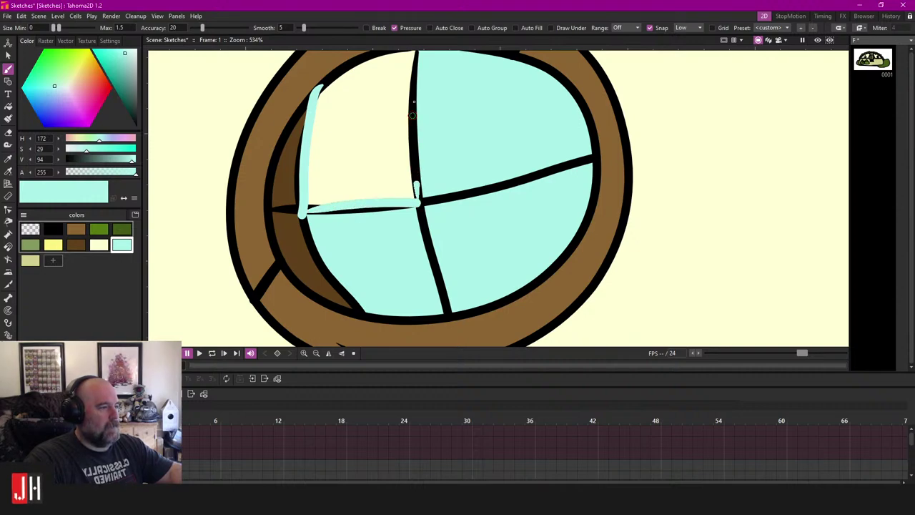
pyautogui.moveTo(412, 115)
pyautogui.mouseDown()
pyautogui.moveTo(420, 47)
pyautogui.moveTo(424, 92)
pyautogui.moveTo(332, 139)
pyautogui.mouseUp()
pyautogui.scroll(1, 416, 61)
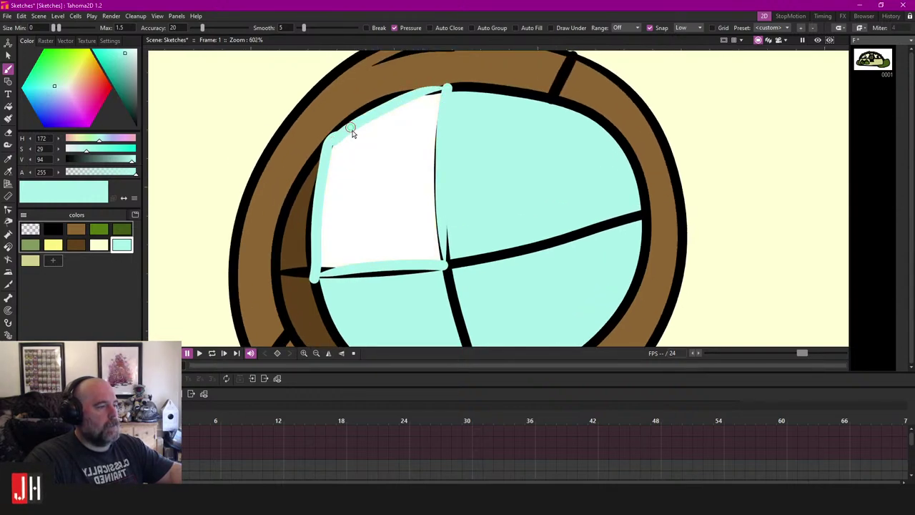
# Step: Group the four light aqua strokes around the upper-left pane and reduce their thickness to 0
pyautogui.press('s')
pyautogui.click(338, 135)
pyautogui.keyDown('shift'); pyautogui.click(324, 164); pyautogui.keyUp('shift')
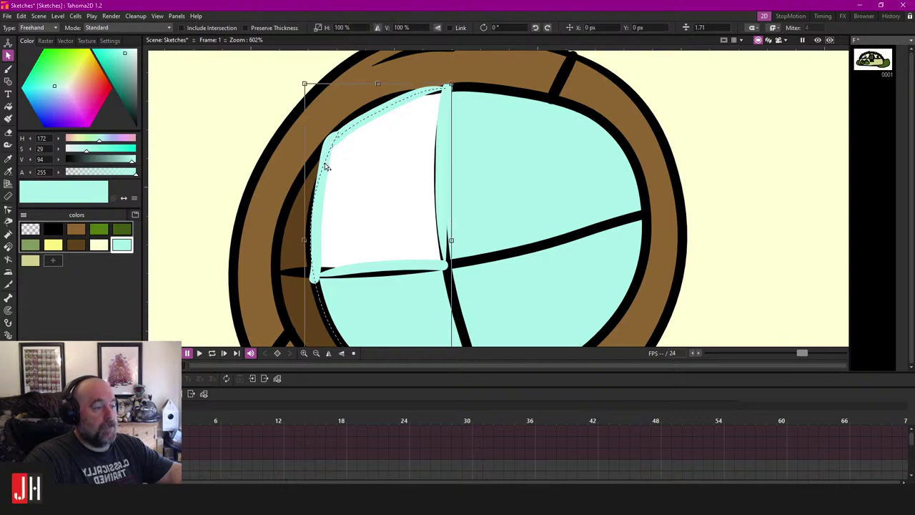
pyautogui.click(371, 269)
pyautogui.keyDown('shift'); pyautogui.click(321, 237); pyautogui.keyUp('shift')
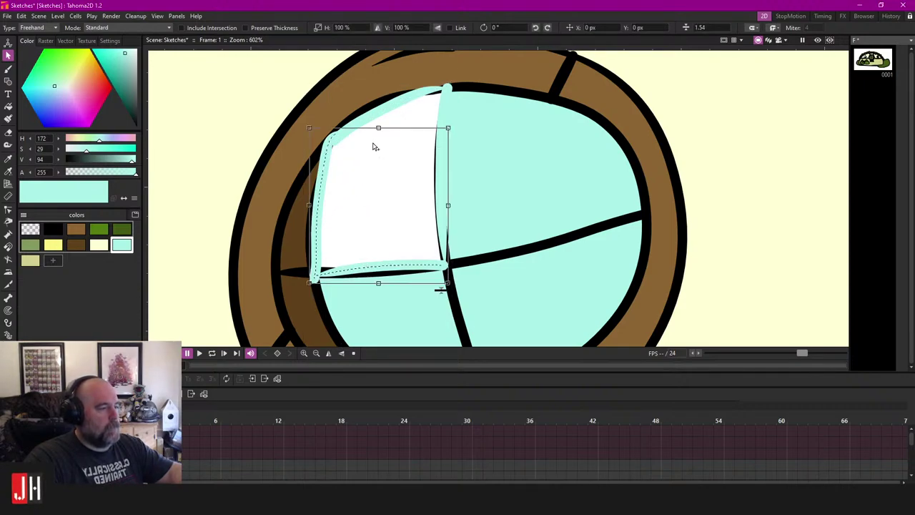
pyautogui.keyDown('shift'); pyautogui.click(381, 118); pyautogui.keyUp('shift')
pyautogui.keyDown('shift'); pyautogui.click(442, 141); pyautogui.keyUp('shift')
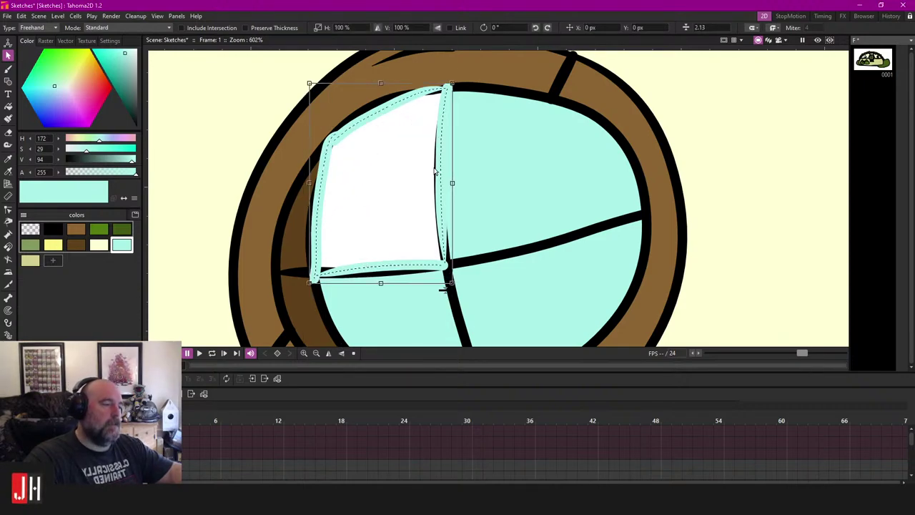
pyautogui.hotkey('ctrl', 'g')
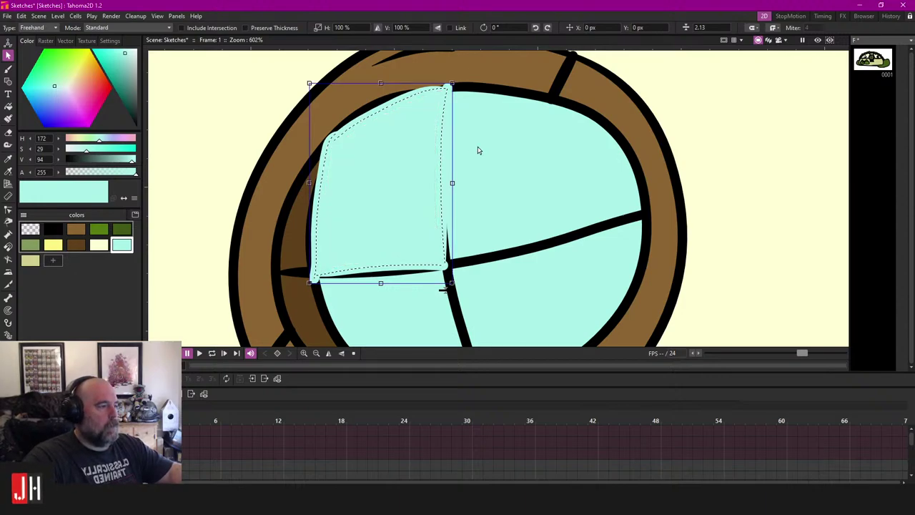
pyautogui.moveTo(442, 288); pyautogui.dragTo(445, 286)
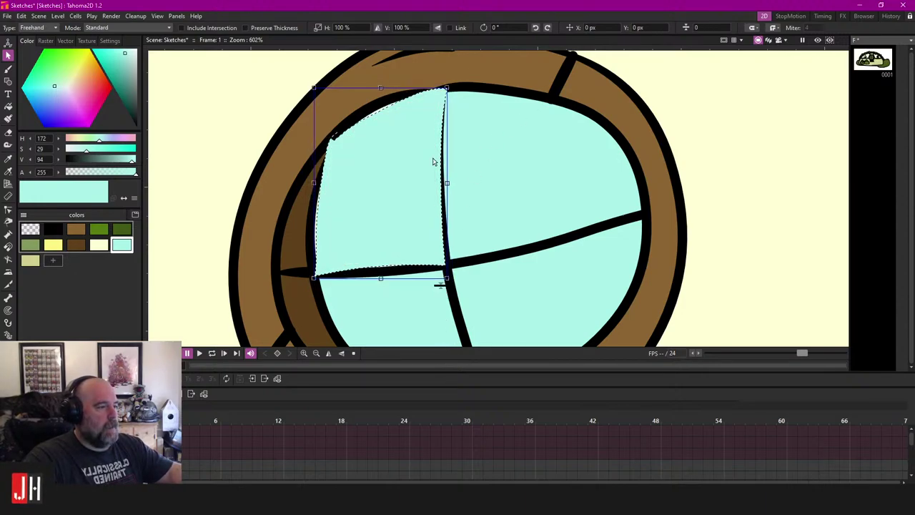
# Step: Adjust control points on the aqua pane's upper and right edges to follow the window frame and uncover the vertical bar
pyautogui.scroll(2, 361, 130)
pyautogui.press('c')
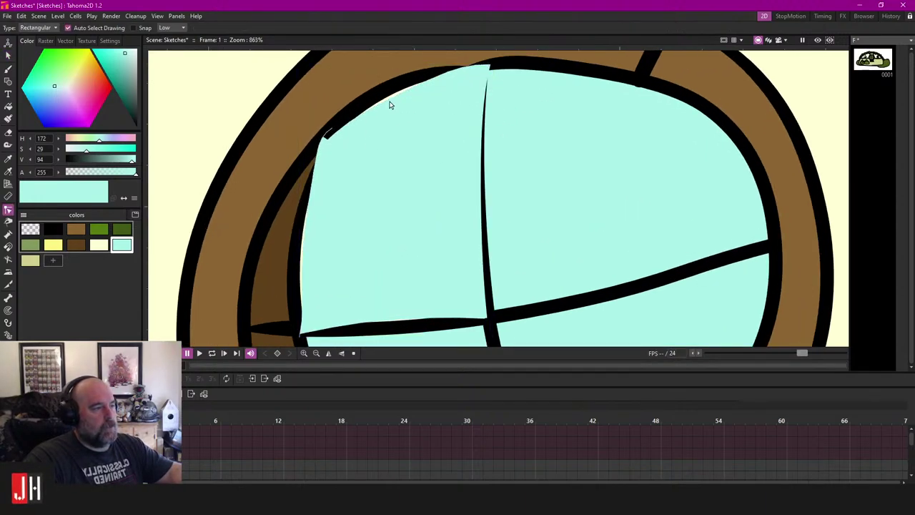
pyautogui.click(389, 102)
pyautogui.moveTo(402, 96); pyautogui.dragTo(397, 96)
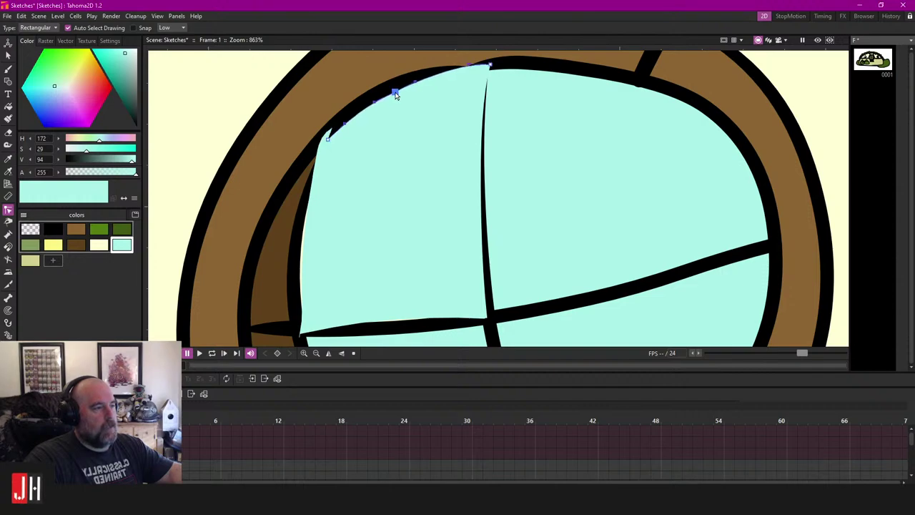
pyautogui.moveTo(491, 65)
pyautogui.mouseDown()
pyautogui.moveTo(475, 79)
pyautogui.moveTo(483, 78)
pyautogui.mouseUp()
pyautogui.click(485, 93)
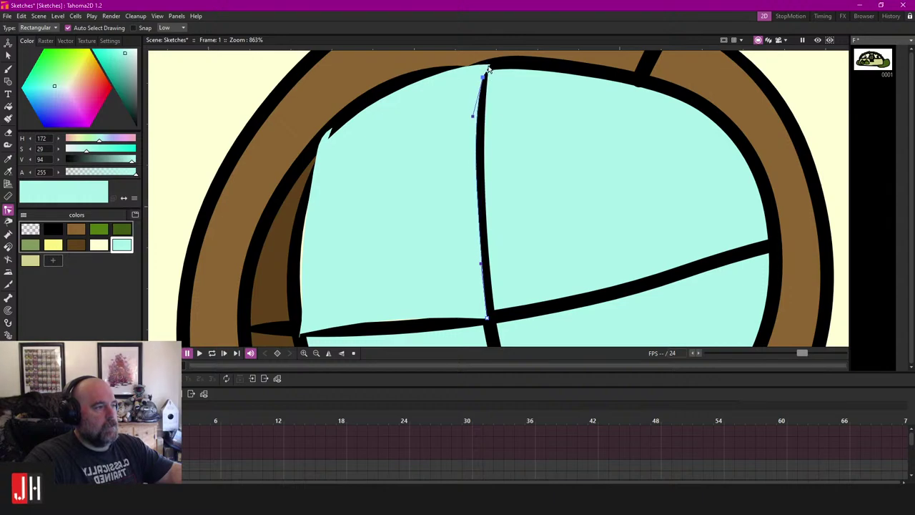
pyautogui.click(489, 70)
pyautogui.click(483, 85)
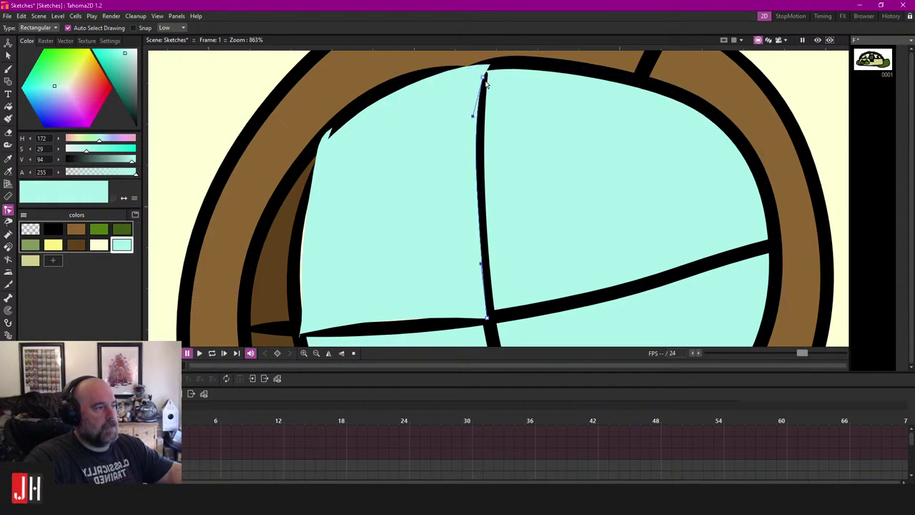
pyautogui.click(484, 69)
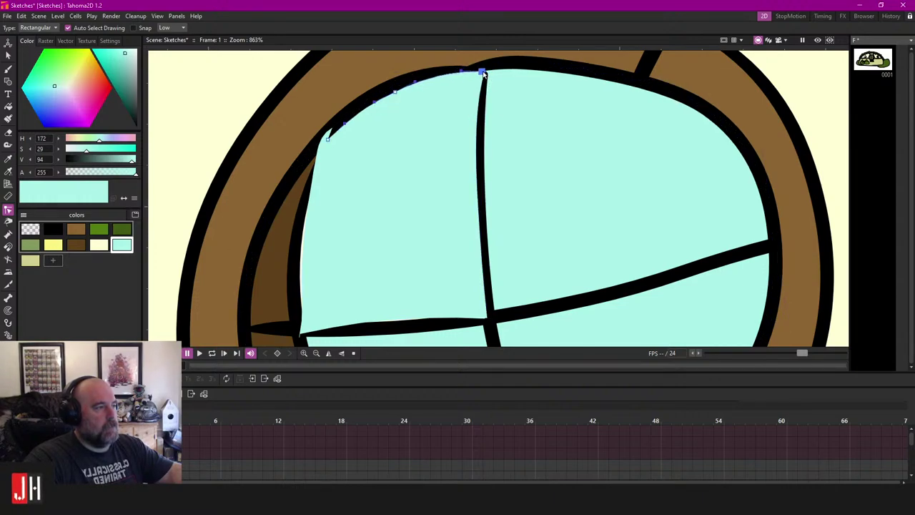
# Step: Move the end points of the aqua pane's left edge to fit the window frame and the horizontal bar
pyautogui.click(333, 133)
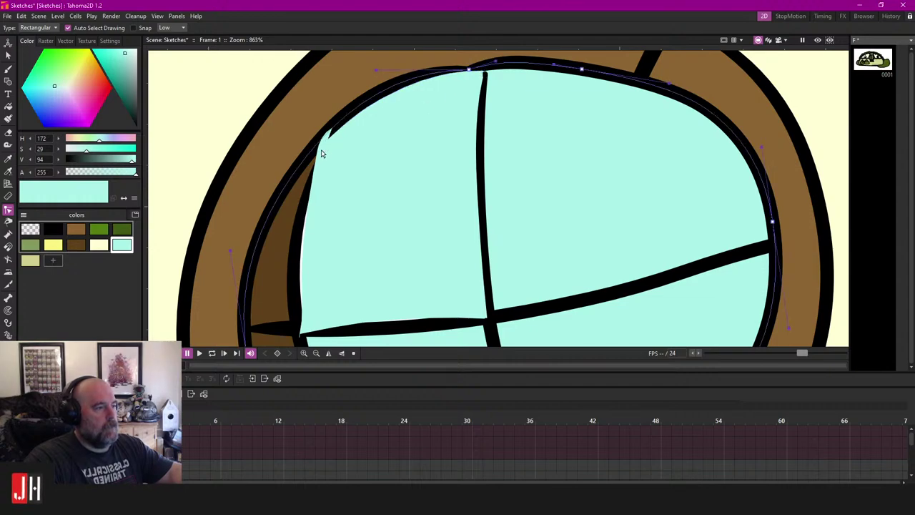
pyautogui.click(322, 153)
pyautogui.click(332, 133)
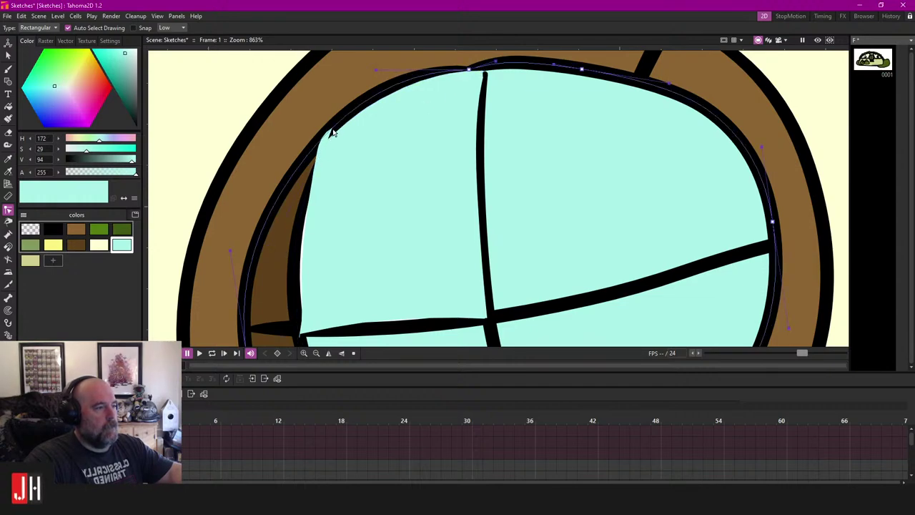
pyautogui.click(315, 175)
pyautogui.moveTo(331, 134); pyautogui.dragTo(326, 144)
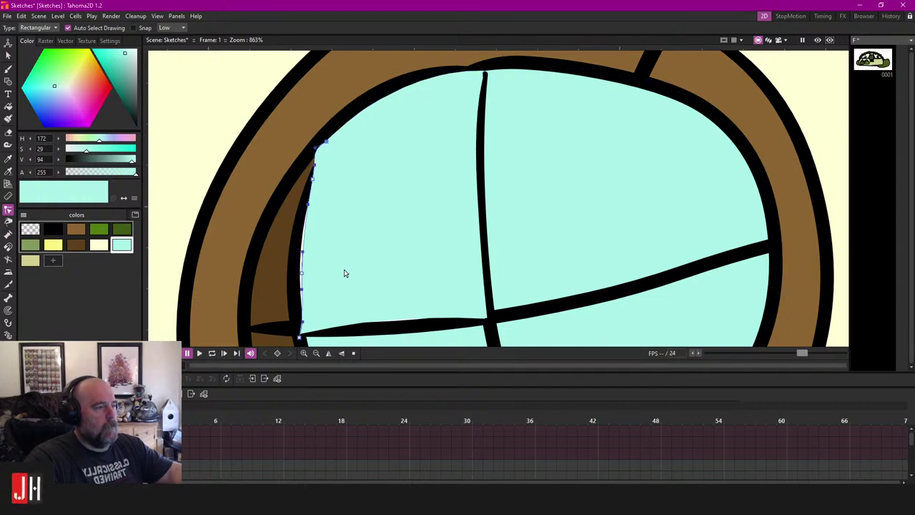
pyautogui.scroll(1, 344, 273)
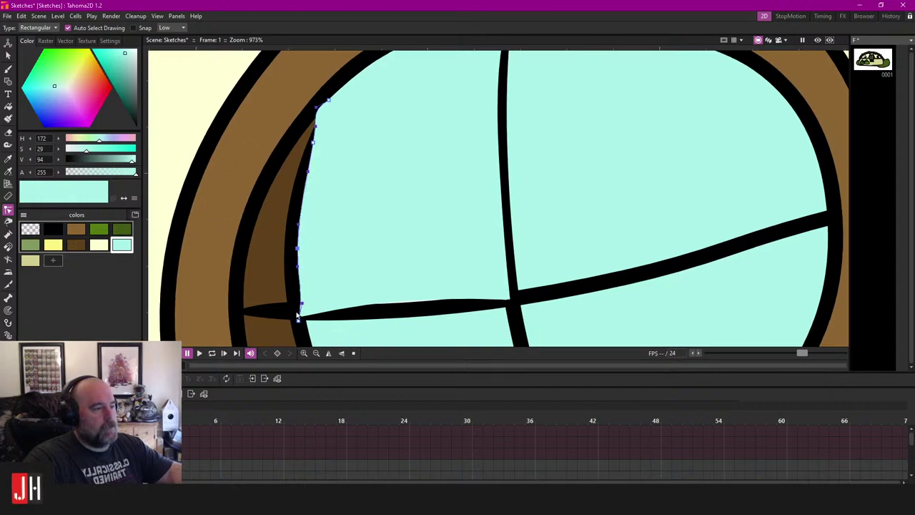
pyautogui.moveTo(297, 315); pyautogui.dragTo(301, 312)
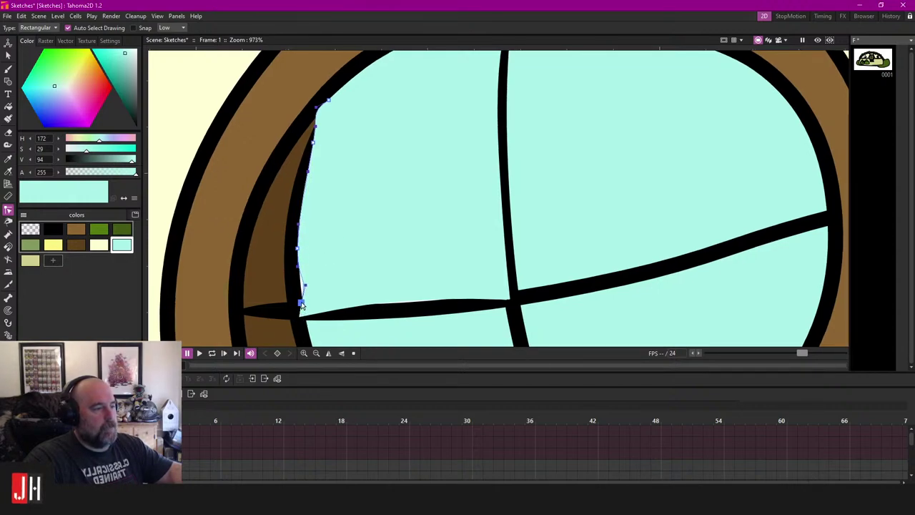
pyautogui.click(305, 285)
# Step: Move the left end point of the aqua pane's bottom edge up to uncover the black horizontal bar
pyautogui.click(305, 317)
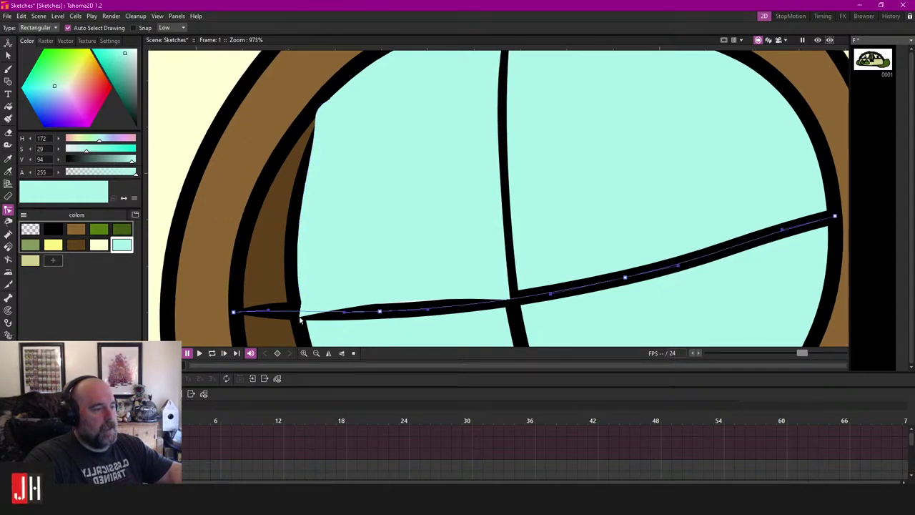
pyautogui.click(300, 317)
pyautogui.moveTo(300, 316); pyautogui.dragTo(303, 306)
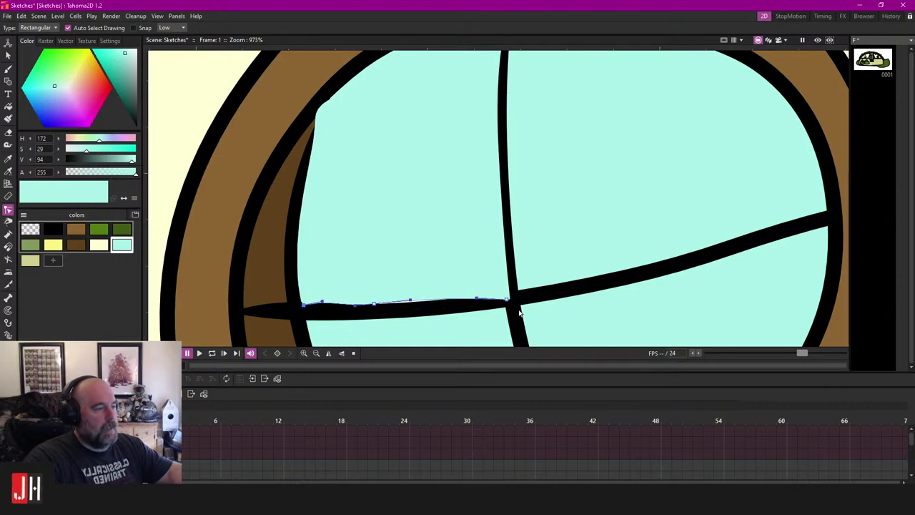
pyautogui.scroll(-12, 410, 305)
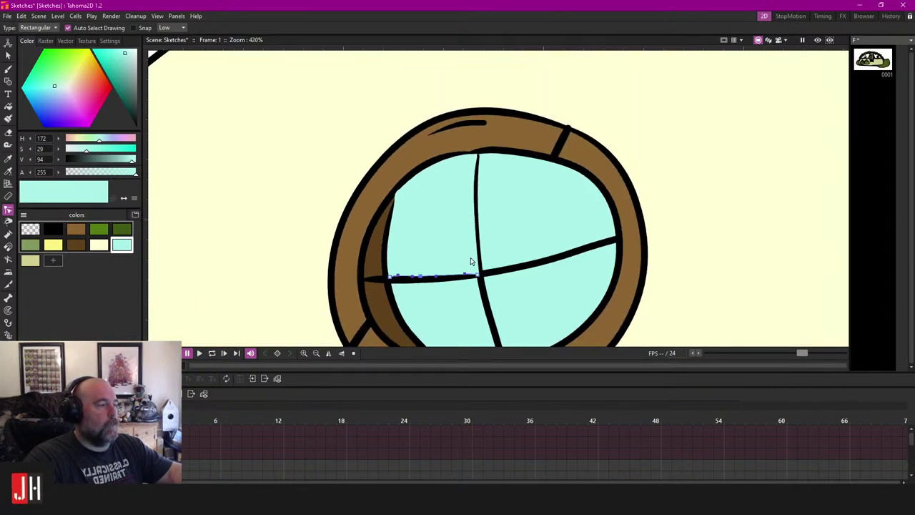
# Step: Align the lower end of the aqua pane's right edge and the right end of its bottom edge with the bar crossing
pyautogui.scroll(12, 364, 190)
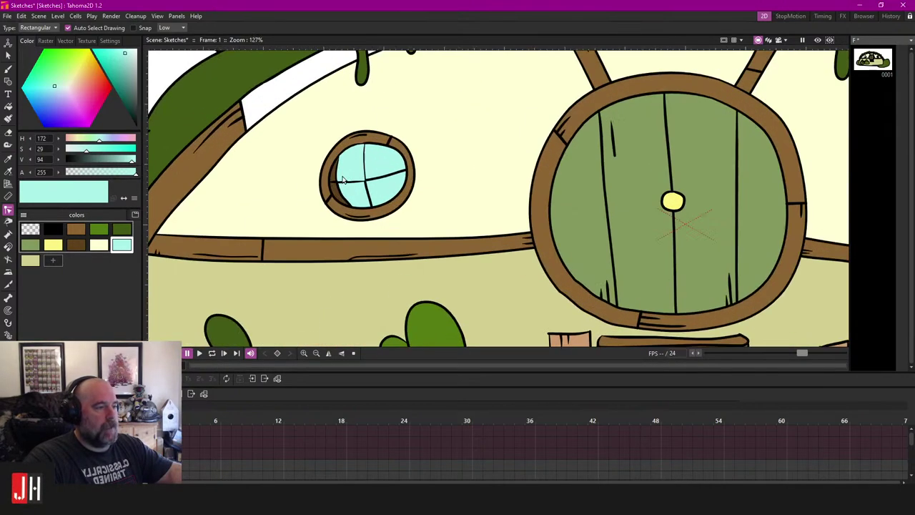
pyautogui.moveTo(400, 197); pyautogui.dragTo(393, 190)
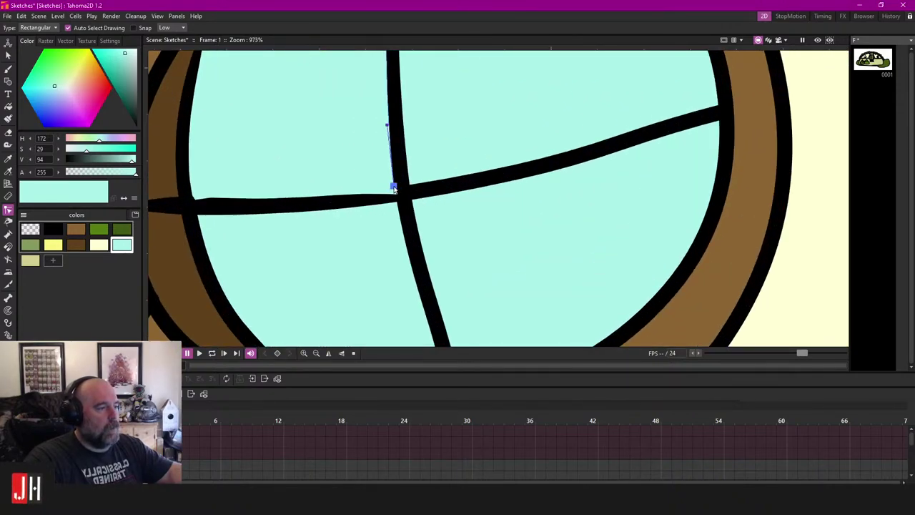
pyautogui.click(393, 191)
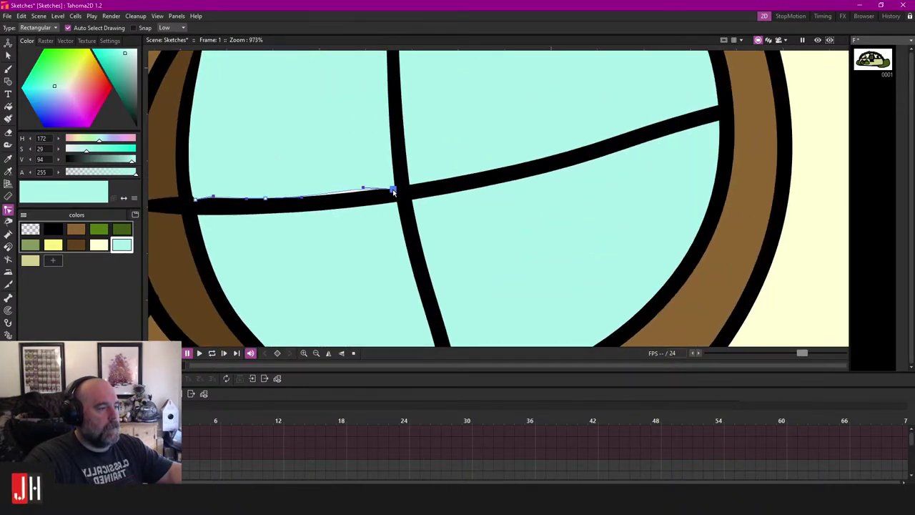
pyautogui.moveTo(364, 188); pyautogui.dragTo(357, 192)
# Step: Adjust the upper end point of the aqua pane's right edge to meet the top of the vertical bar
pyautogui.moveTo(397, 159)
pyautogui.mouseDown()
pyautogui.moveTo(463, 339)
pyautogui.moveTo(457, 372)
pyautogui.mouseUp()
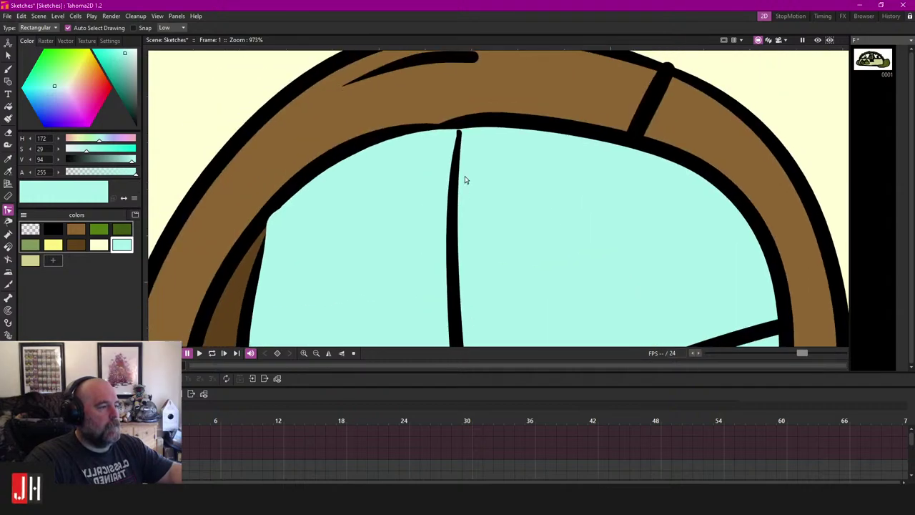
pyautogui.click(457, 139)
pyautogui.click(458, 133)
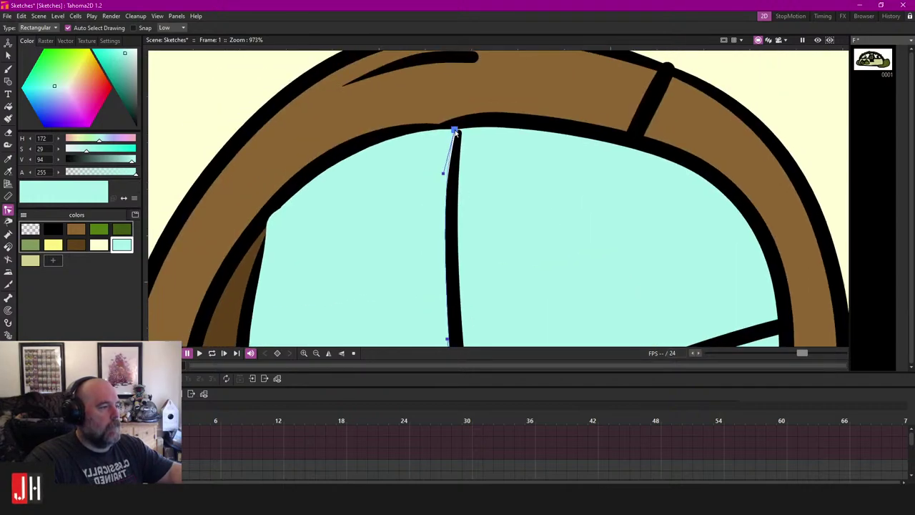
pyautogui.scroll(-10, 445, 169)
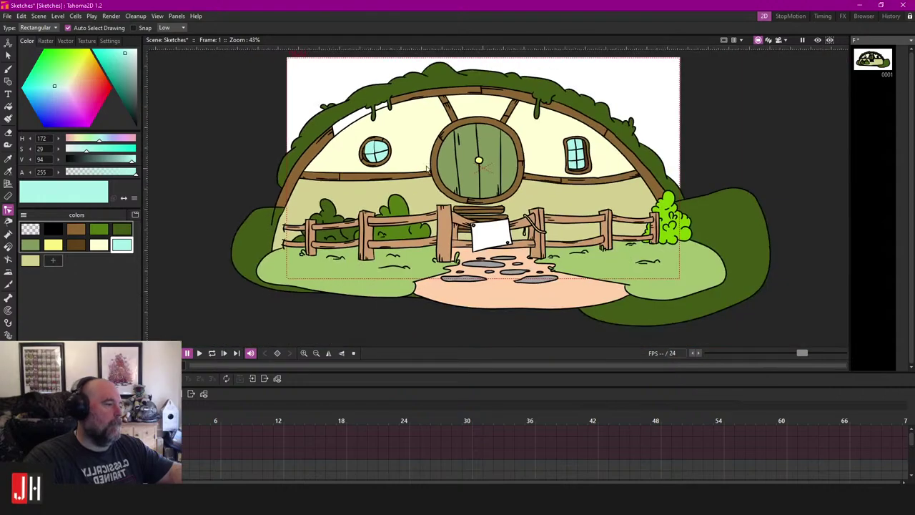
# Step: Examine the whole house drawing, including the door, windows, fence and sign, for areas that still need colour
pyautogui.moveTo(477, 171); pyautogui.dragTo(395, 176)
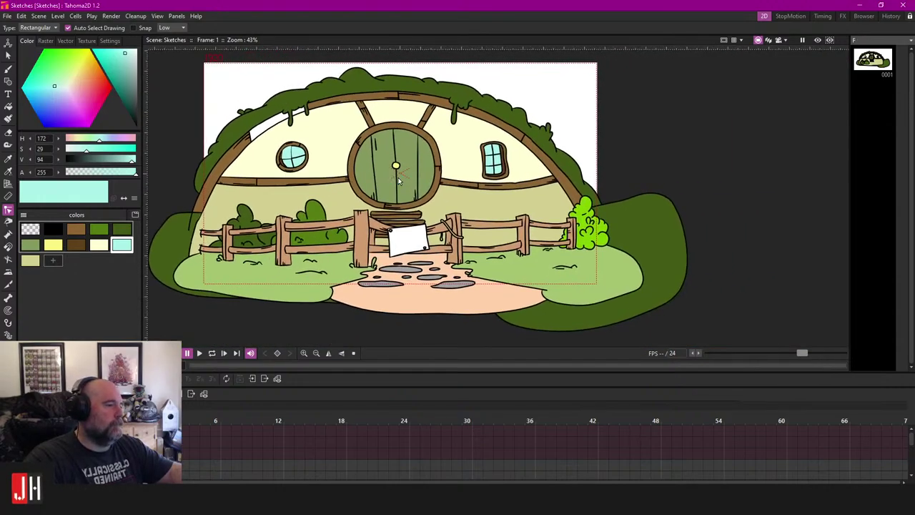
pyautogui.scroll(3, 399, 181)
pyautogui.scroll(-1, 549, 180)
pyautogui.moveTo(549, 180); pyautogui.dragTo(492, 182)
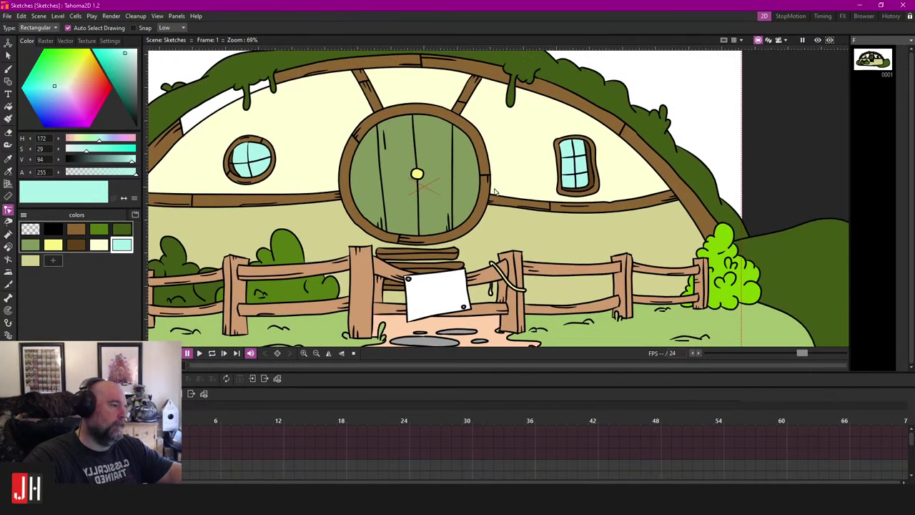
pyautogui.scroll(-3, 497, 189)
pyautogui.moveTo(523, 254); pyautogui.dragTo(536, 234)
pyautogui.scroll(8, 494, 249)
pyautogui.scroll(2, 488, 258)
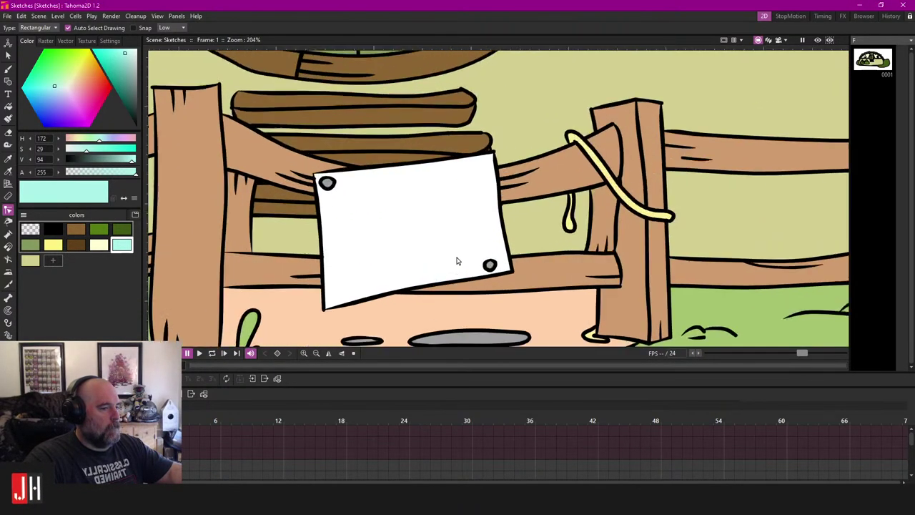
pyautogui.scroll(-5, 422, 243)
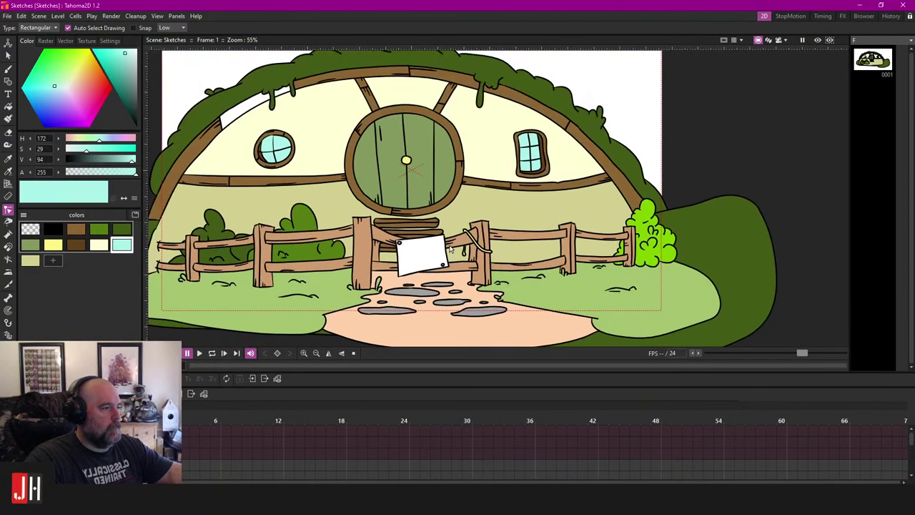
pyautogui.scroll(3, 293, 173)
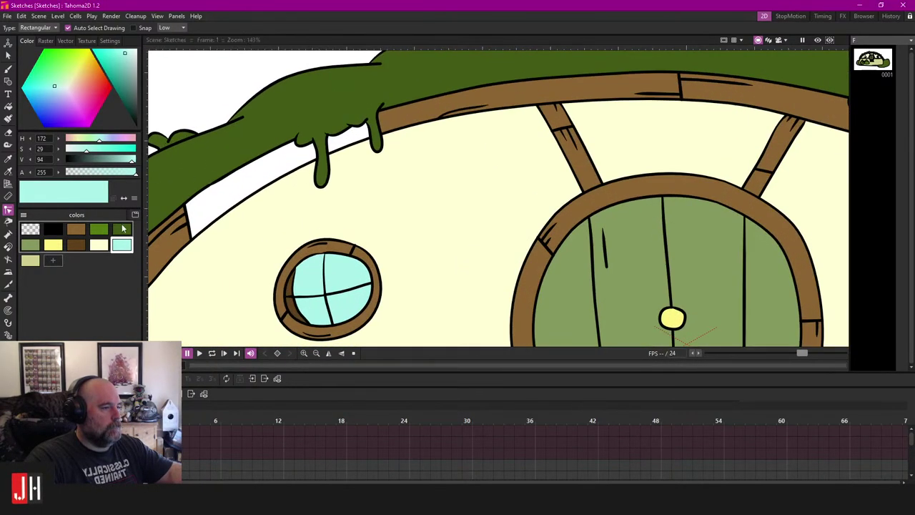
# Step: Choose the brown palette colour and move the end control point of the moss outline above the white beam section onto the adjoining line
pyautogui.press('f')
pyautogui.scroll(3, 274, 168)
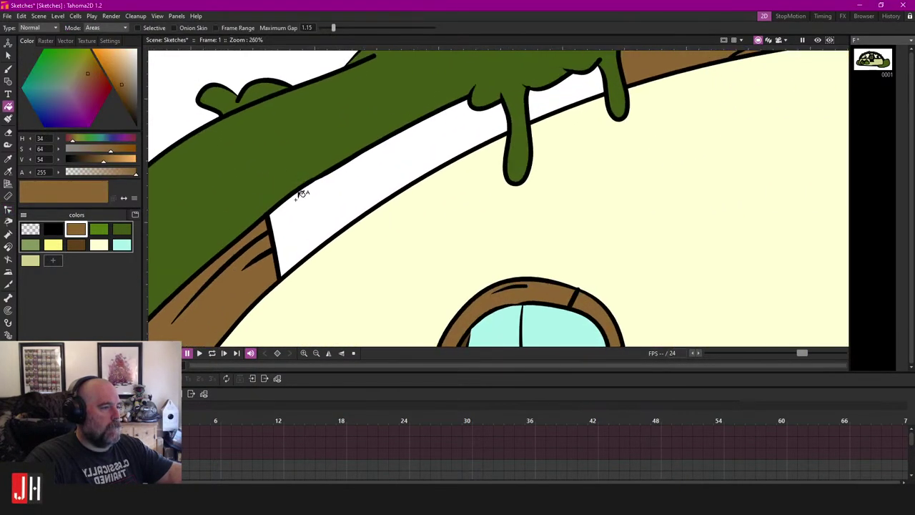
pyautogui.press('s')
pyautogui.press('c')
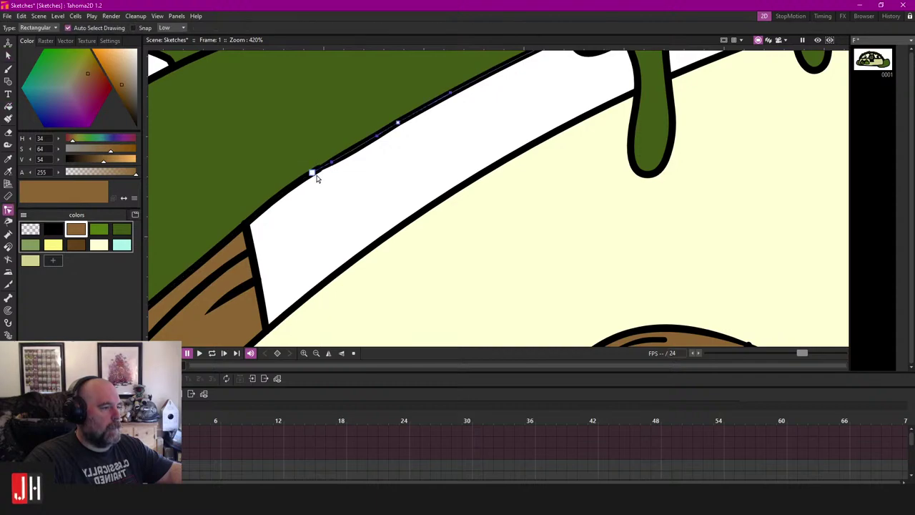
pyautogui.scroll(2, 310, 174)
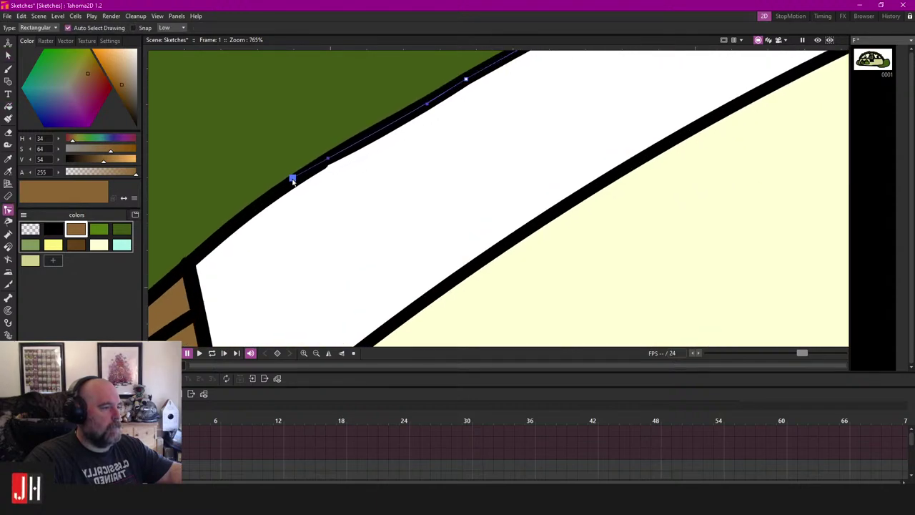
pyautogui.moveTo(293, 181); pyautogui.dragTo(288, 184)
pyautogui.scroll(-2, 296, 197)
pyautogui.press('f')
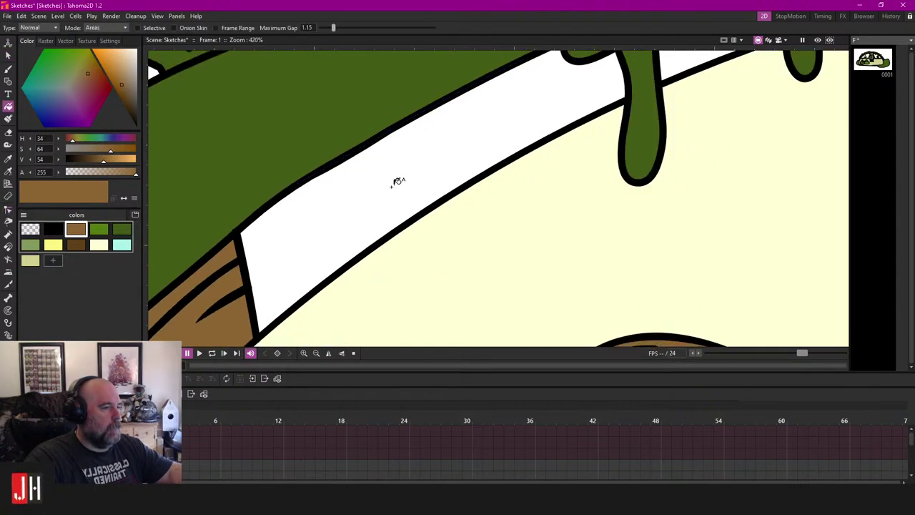
# Step: Trace the white roof-beam section with a closed brown polyline of size 0 along its black outlines and the hanging moss
pyautogui.scroll(-3, 448, 196)
pyautogui.scroll(1, 529, 143)
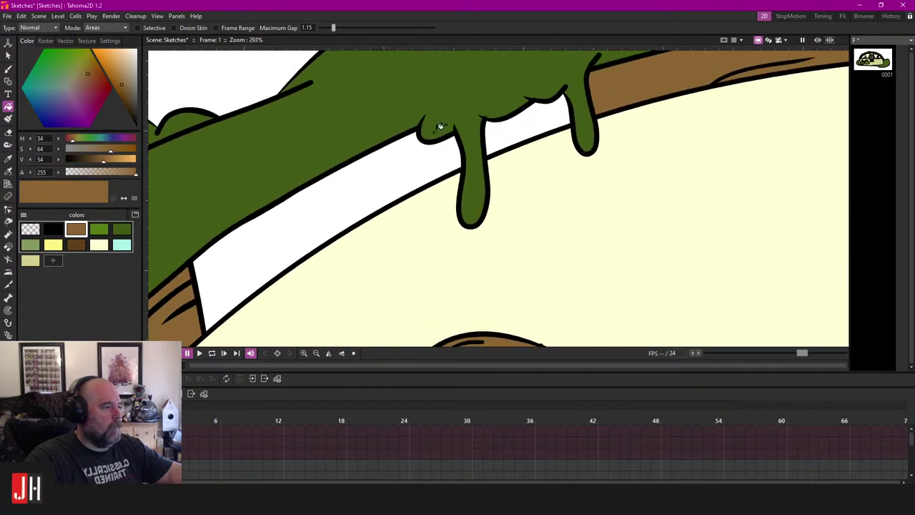
pyautogui.scroll(2, 450, 126)
pyautogui.scroll(5, 273, 241)
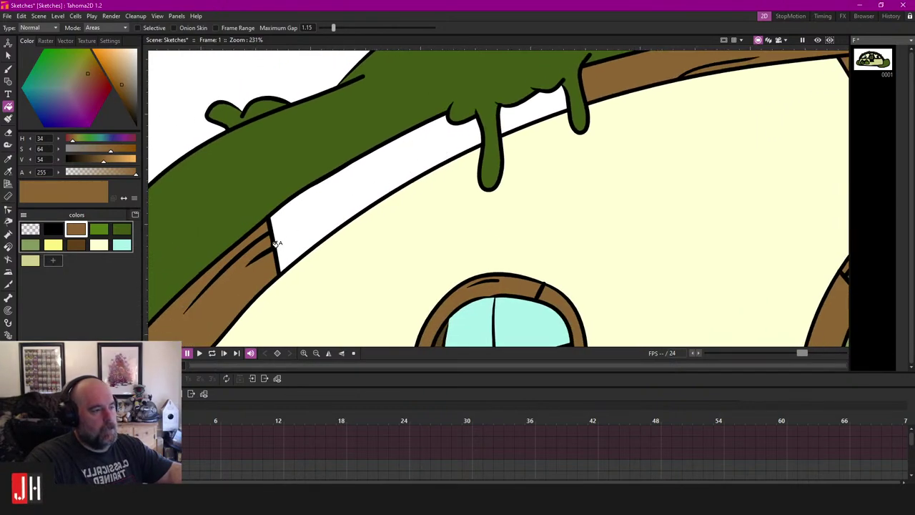
pyautogui.press('g')
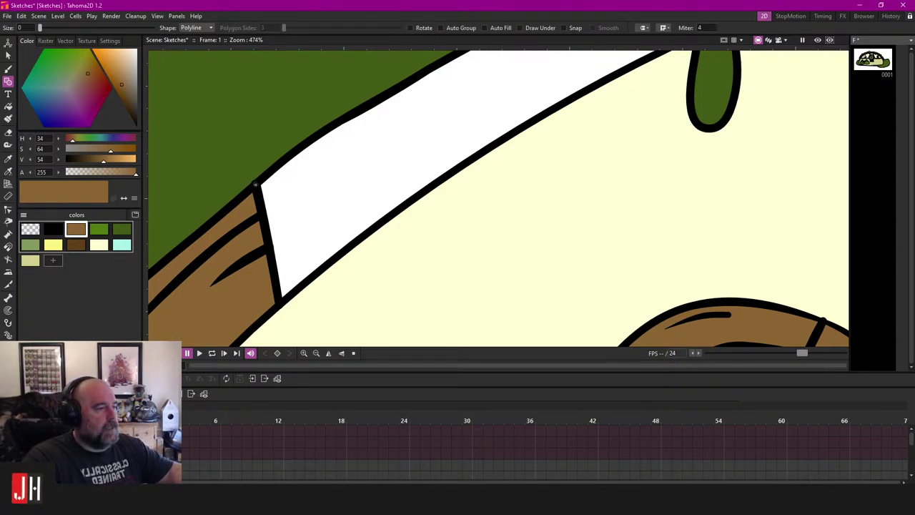
pyautogui.click(255, 185)
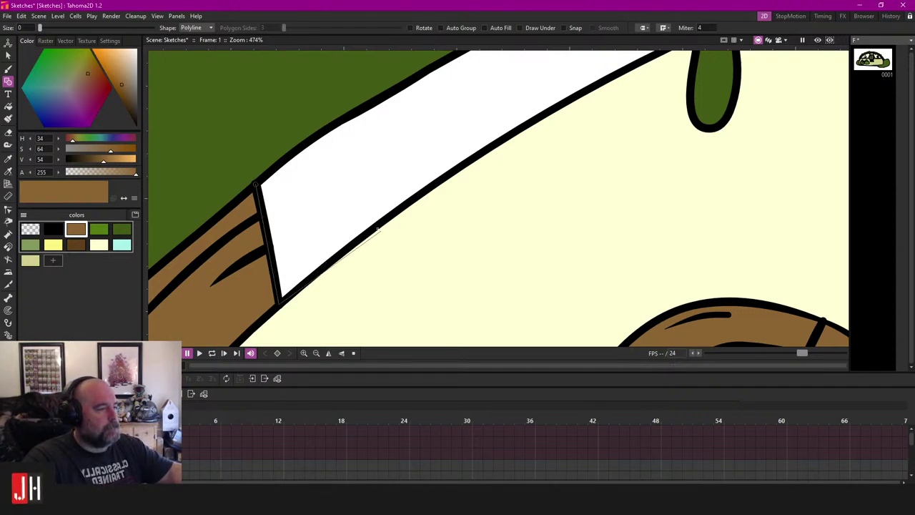
pyautogui.moveTo(439, 195); pyautogui.dragTo(353, 215)
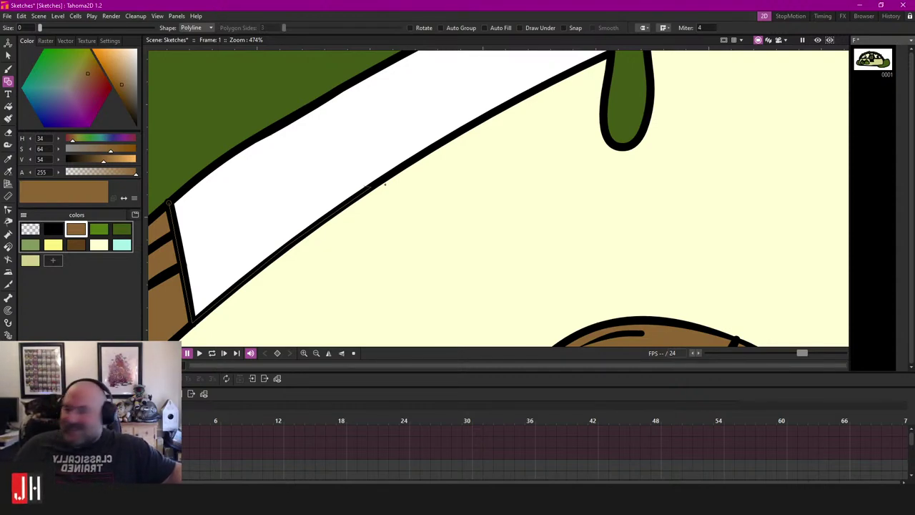
pyautogui.moveTo(467, 145); pyautogui.dragTo(350, 191)
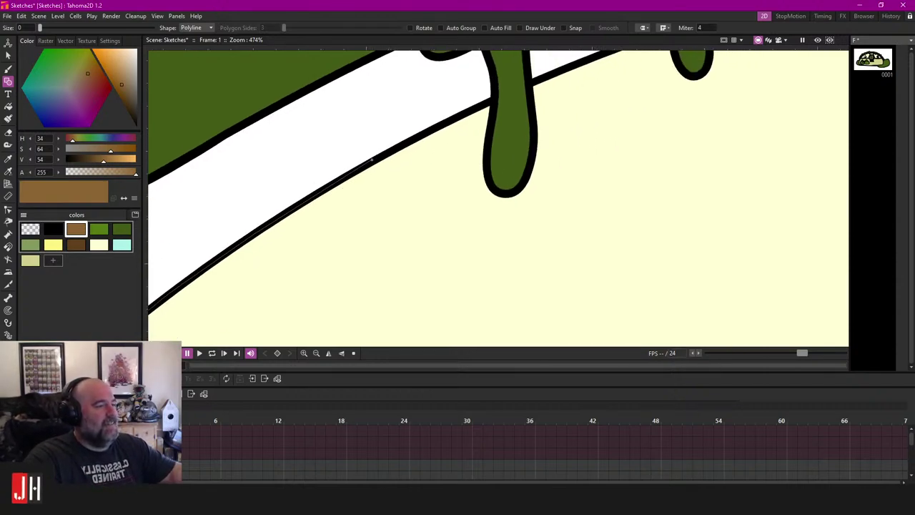
pyautogui.click(372, 159)
pyautogui.moveTo(454, 136); pyautogui.dragTo(415, 178)
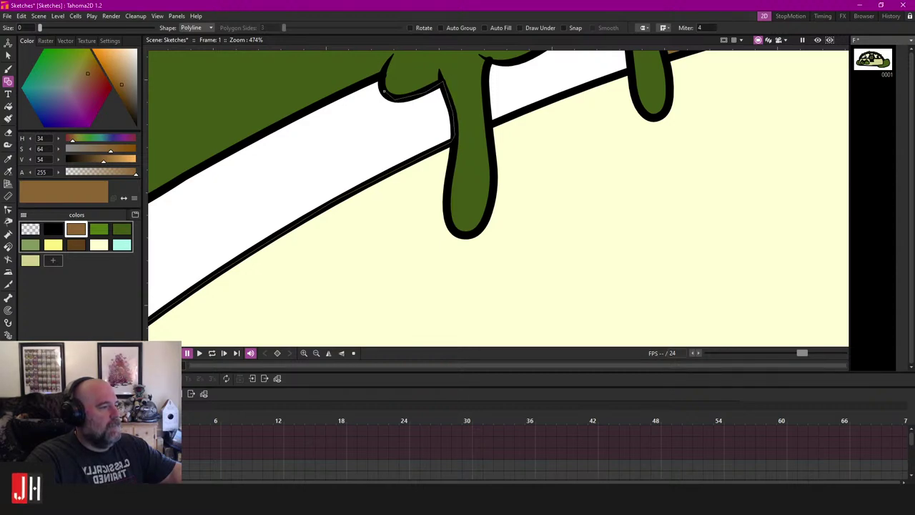
pyautogui.moveTo(283, 150); pyautogui.dragTo(462, 104)
pyautogui.scroll(-2, 462, 103)
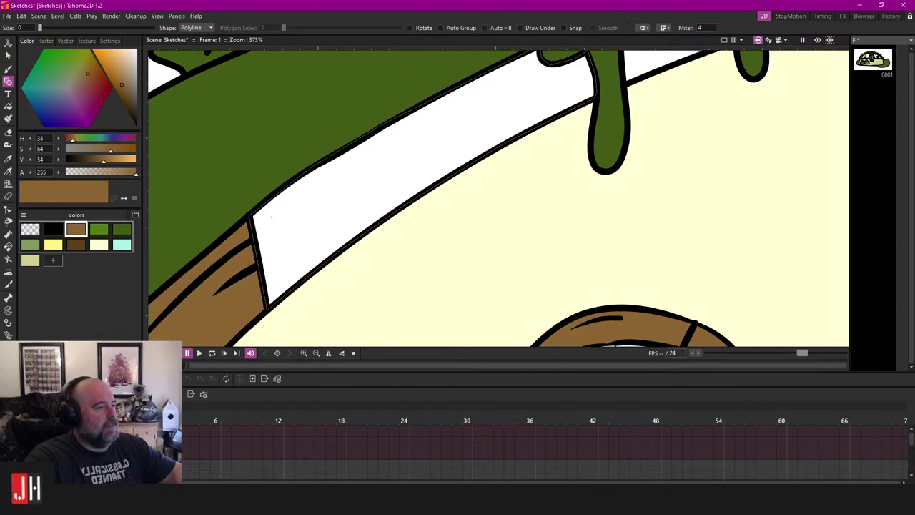
# Step: Fill the traced roof-beam section with brown and select the filled shape to check it against the drawing
pyautogui.press('f')
pyautogui.click(372, 198)
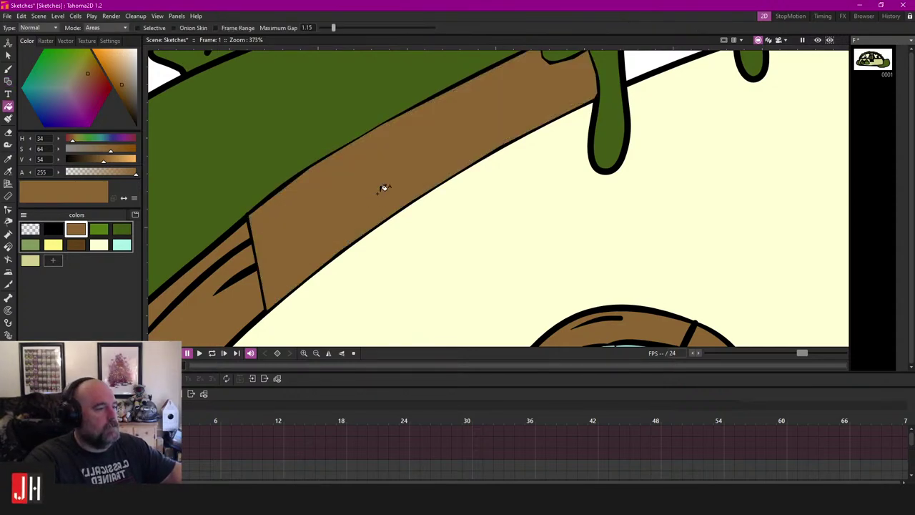
pyautogui.press('s')
pyautogui.click(412, 112)
pyautogui.scroll(-10, 351, 185)
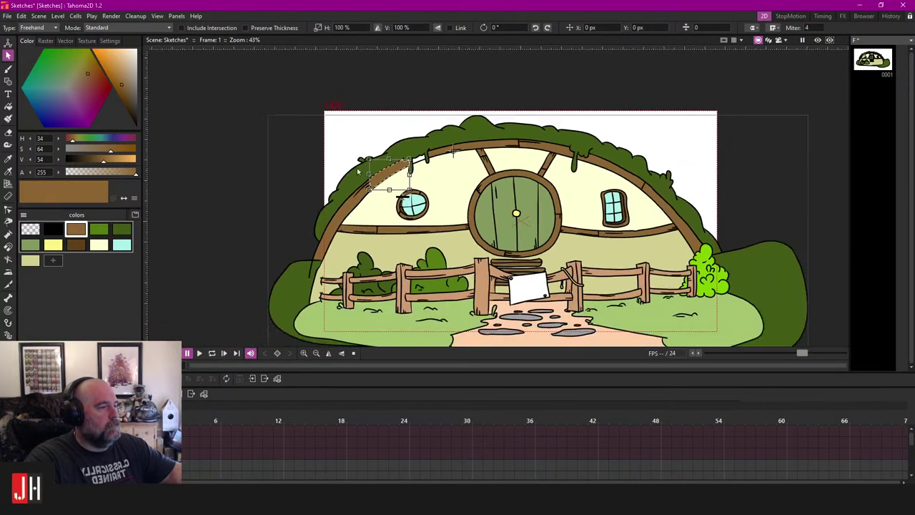
pyautogui.click(323, 169)
# Step: Try to move the control point at the lower corner of the brown beam shape, where it meets the neighbouring beam
pyautogui.scroll(10, 325, 176)
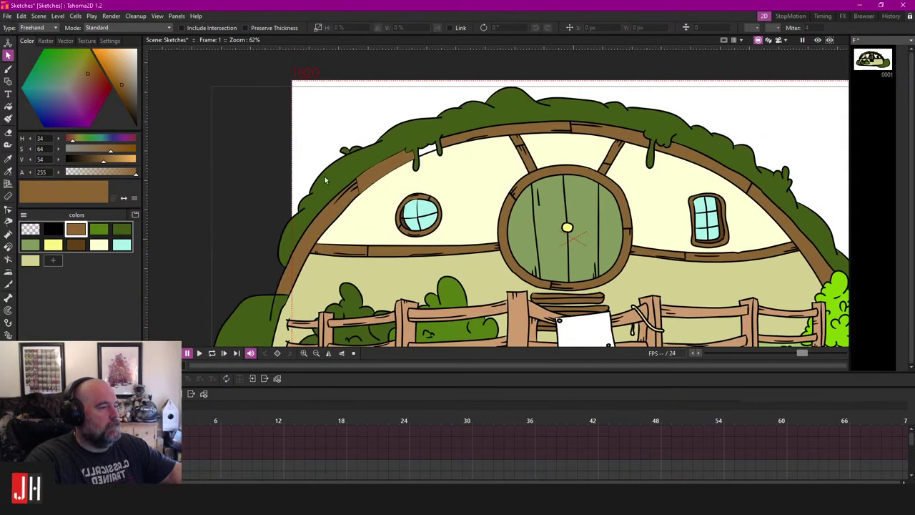
pyautogui.click(384, 205)
pyautogui.press('c')
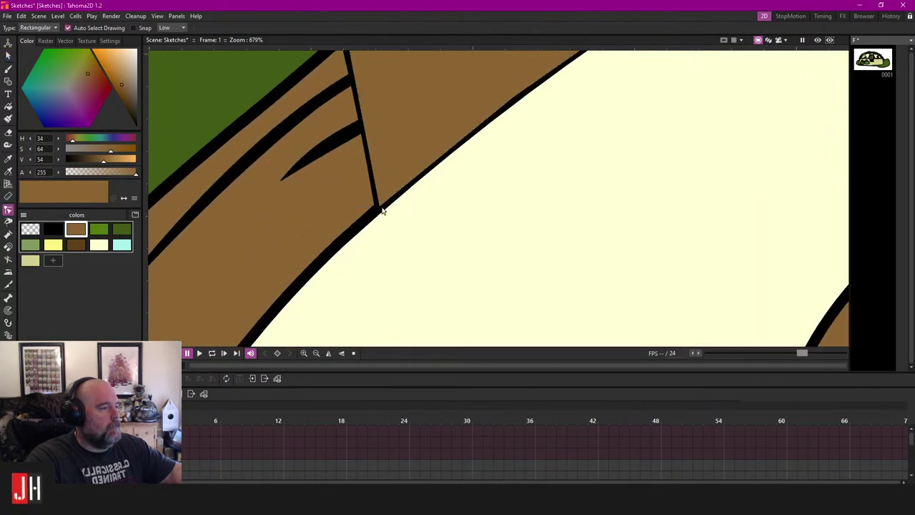
pyautogui.click(383, 208)
pyautogui.moveTo(383, 208); pyautogui.dragTo(380, 203)
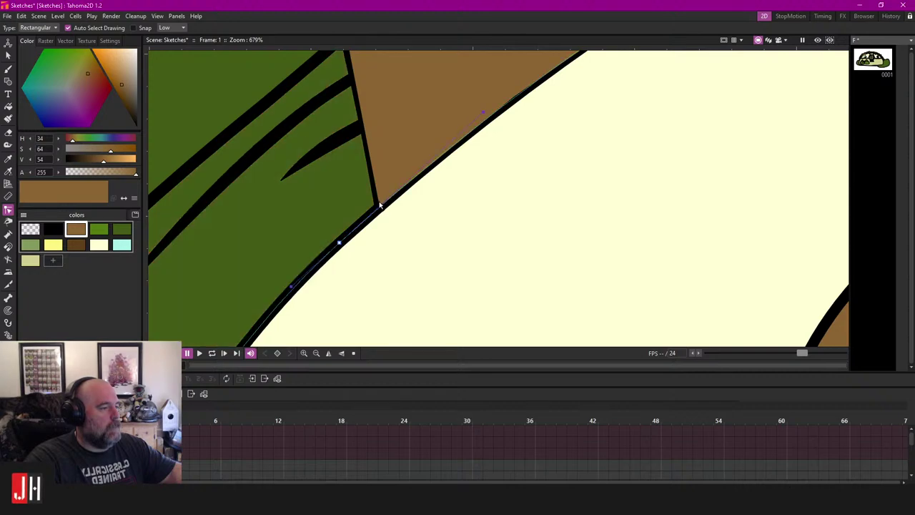
# Step: Undo the corner edit and the brown fill, and delete the traced polyline around the beam section
pyautogui.hotkey('ctrl', 'z')
pyautogui.scroll(-6, 428, 218)
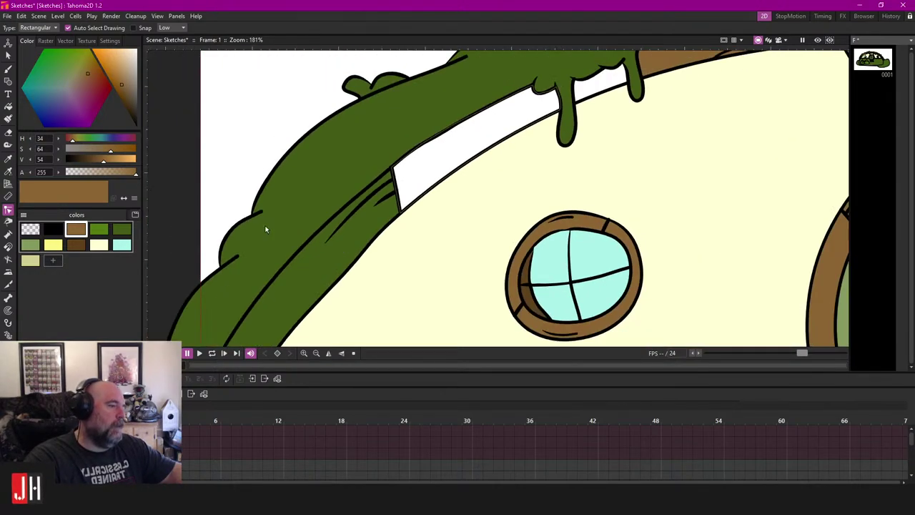
pyautogui.scroll(4, 429, 214)
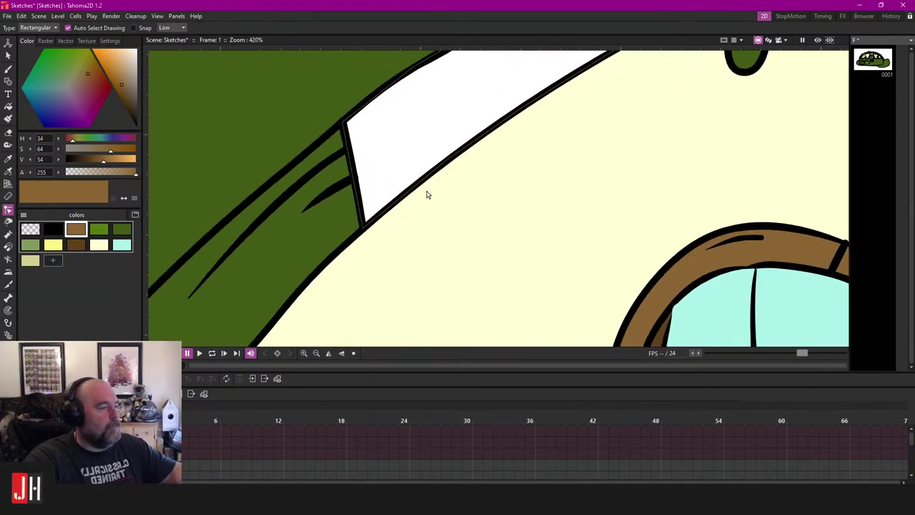
pyautogui.scroll(1, 426, 194)
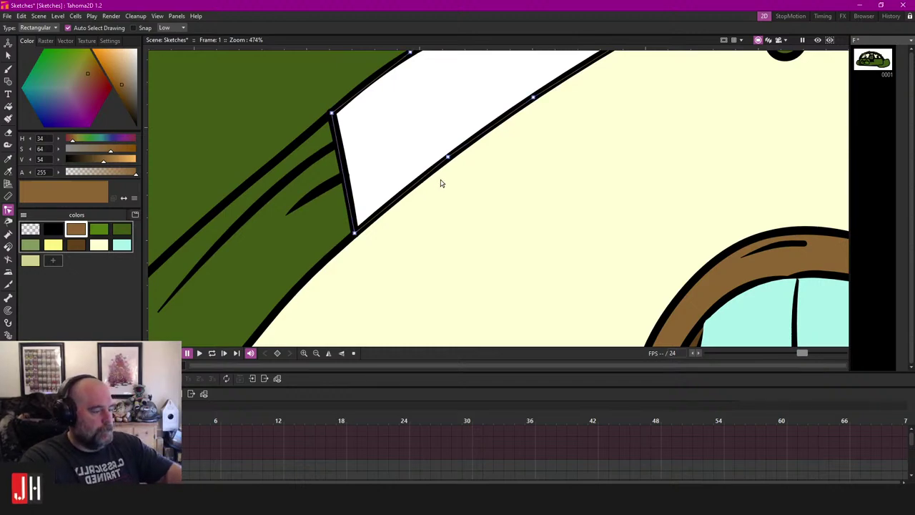
pyautogui.press('s')
pyautogui.click(430, 174)
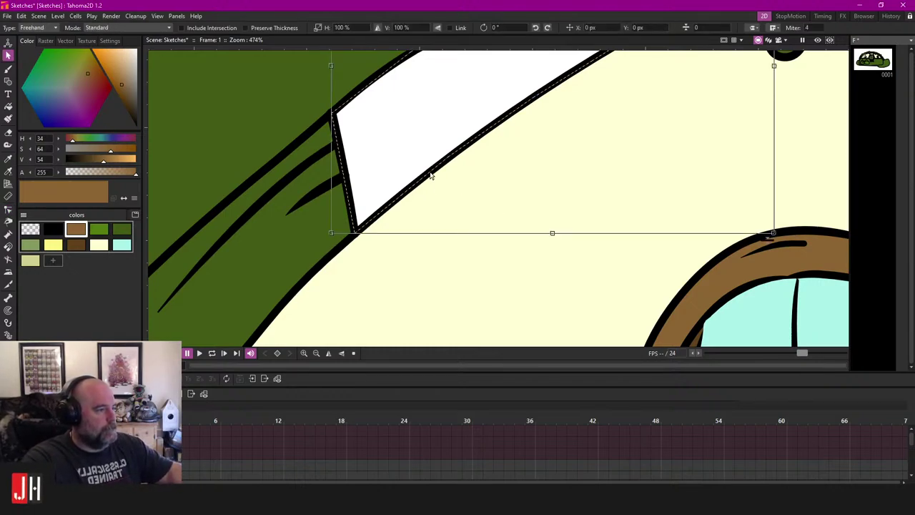
pyautogui.press('Delete')
# Step: Switch to the blank drawing on level G in the timeline
pyautogui.scroll(-5, 436, 212)
pyautogui.scroll(-6, 496, 225)
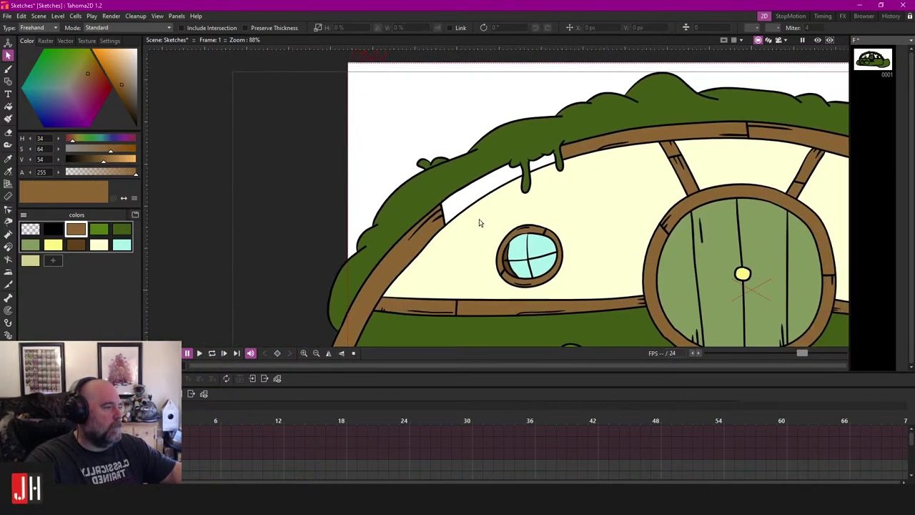
pyautogui.scroll(3, 378, 200)
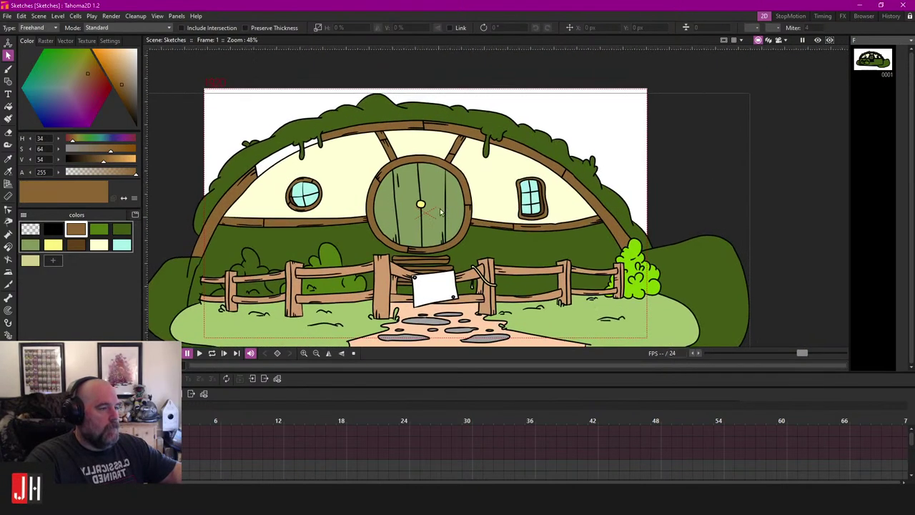
pyautogui.moveTo(379, 197); pyautogui.dragTo(451, 197)
pyautogui.scroll(-4, 452, 197)
pyautogui.click(163, 431)
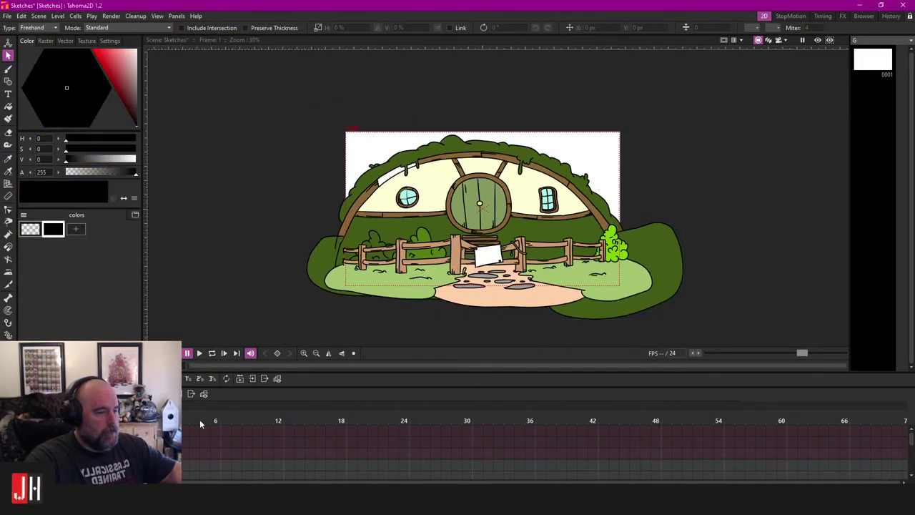
# Step: Set the geometric tool's shape to Rectangle and add a light blue style (H 196, S 38, V 81) to the palette
pyautogui.scroll(-2, 292, 223)
pyautogui.scroll(1, 276, 183)
pyautogui.press('g')
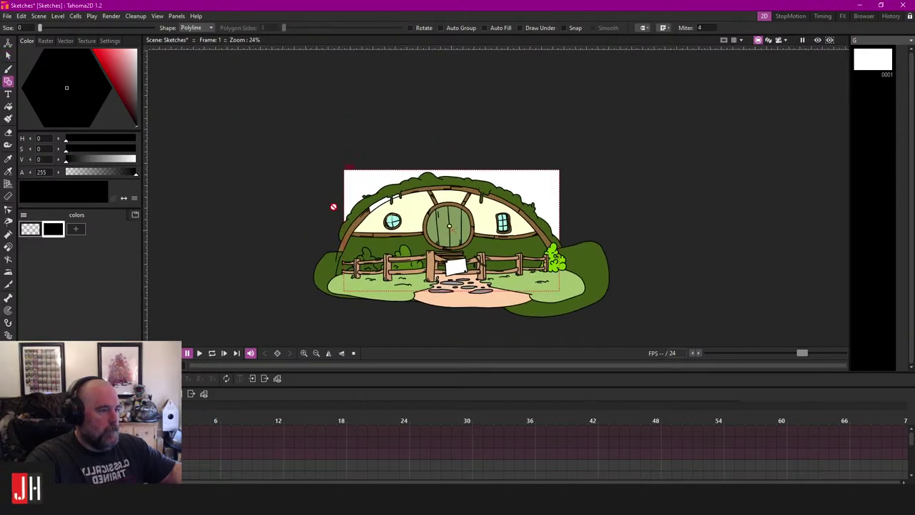
pyautogui.click(163, 441)
pyautogui.click(163, 431)
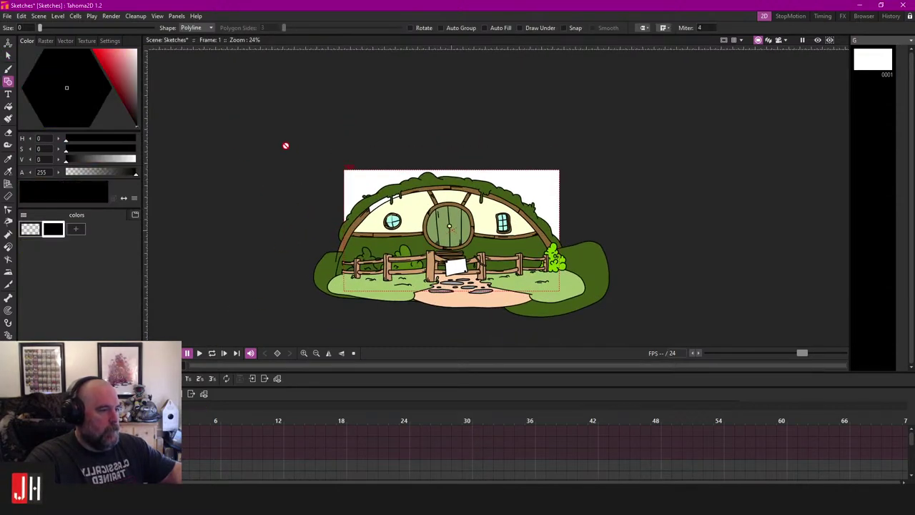
pyautogui.click(200, 27)
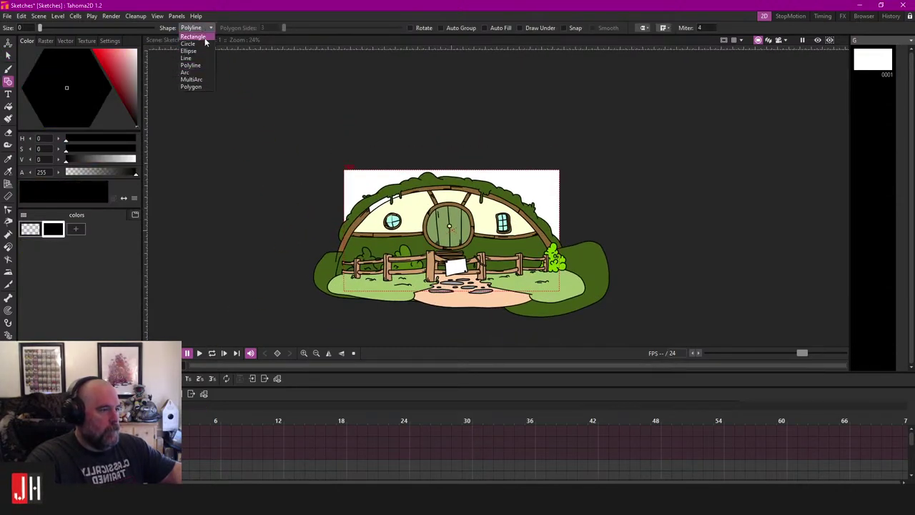
pyautogui.click(203, 35)
pyautogui.click(76, 229)
pyautogui.click(60, 230)
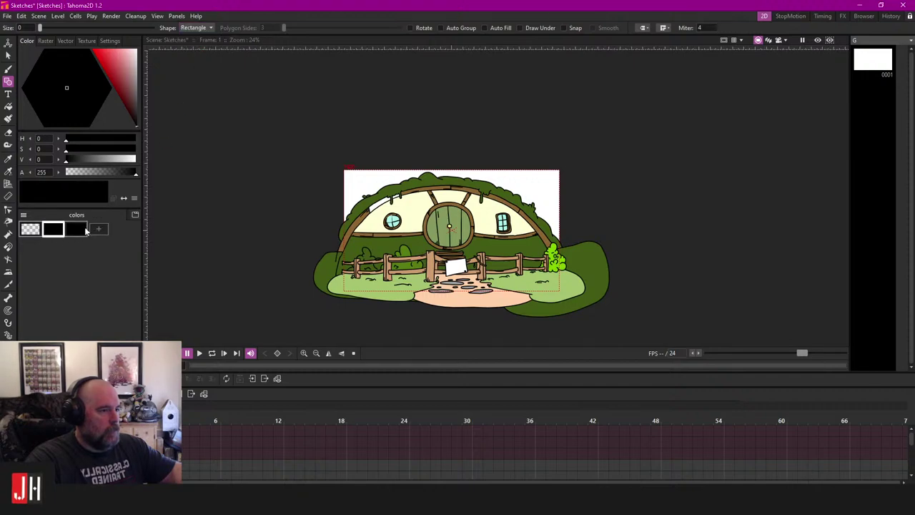
pyautogui.click(77, 229)
pyautogui.click(124, 83)
pyautogui.click(51, 92)
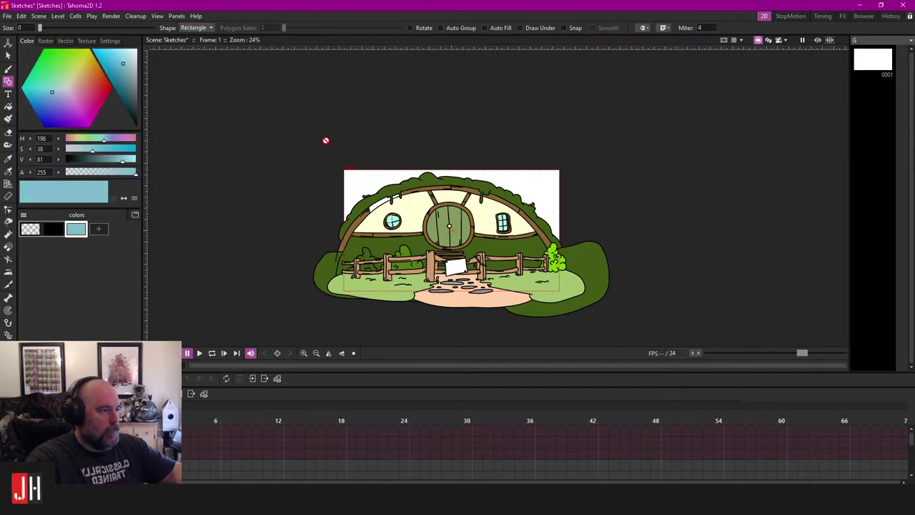
# Step: Draw a large rectangle extending well beyond the house and camera frame, and fill it with the light blue for the sky
pyautogui.click(297, 136)
pyautogui.click(457, 261)
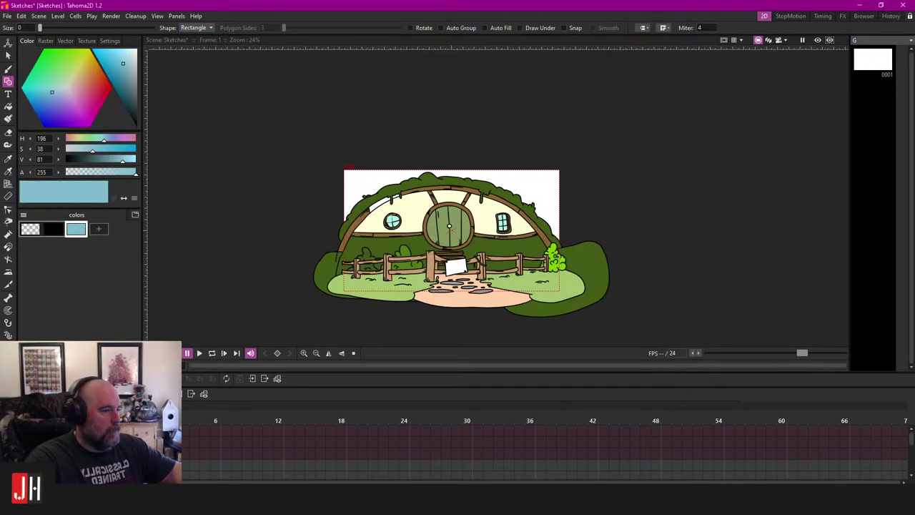
pyautogui.moveTo(240, 113); pyautogui.dragTo(660, 347)
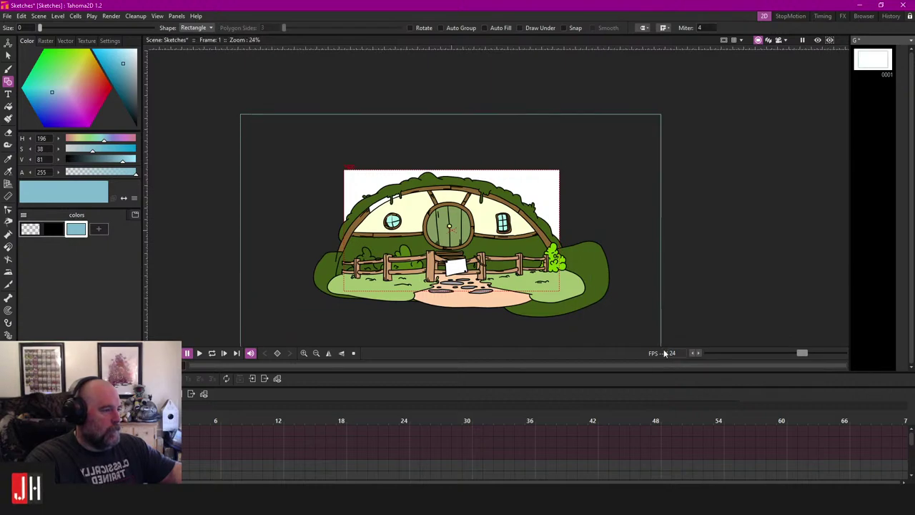
pyautogui.press('f')
pyautogui.click(547, 188)
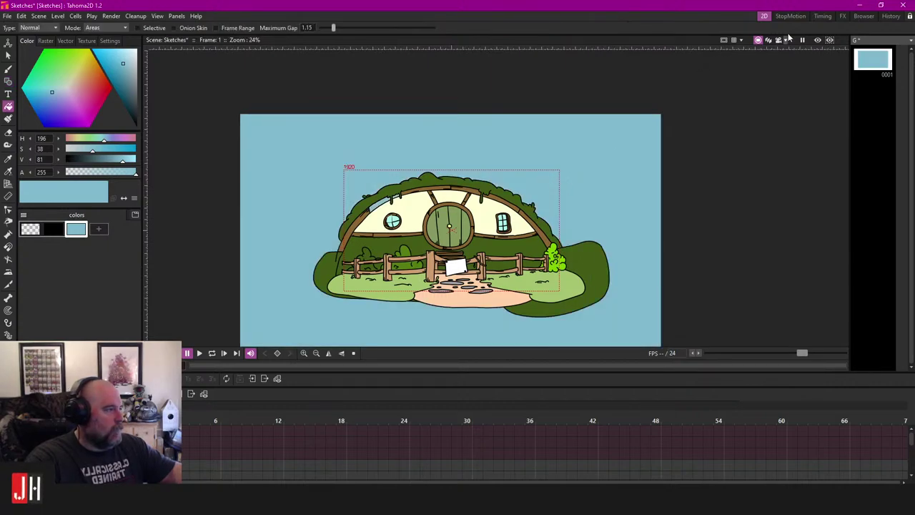
# Step: Switch the viewer to camera view and ready the Brush with the black style for drawing above the right roof slope
pyautogui.click(778, 40)
pyautogui.scroll(5, 486, 214)
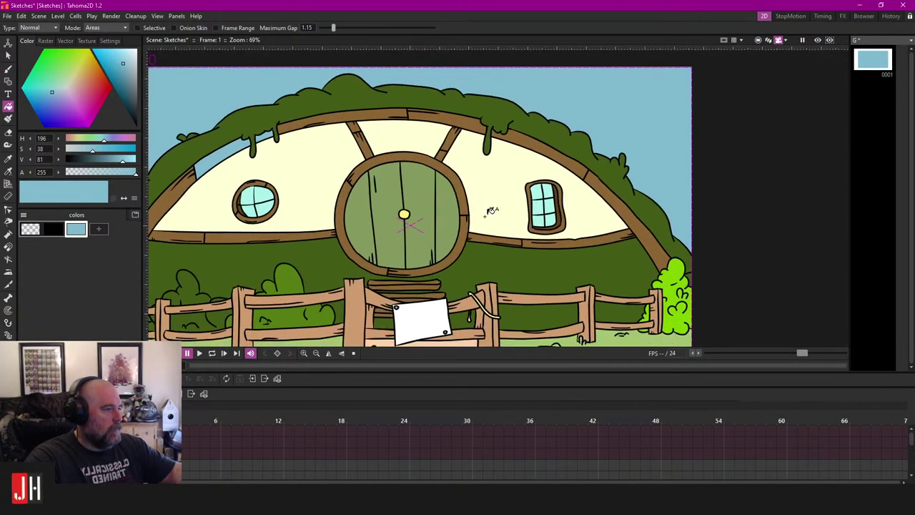
pyautogui.scroll(-4, 491, 209)
pyautogui.scroll(2, 475, 204)
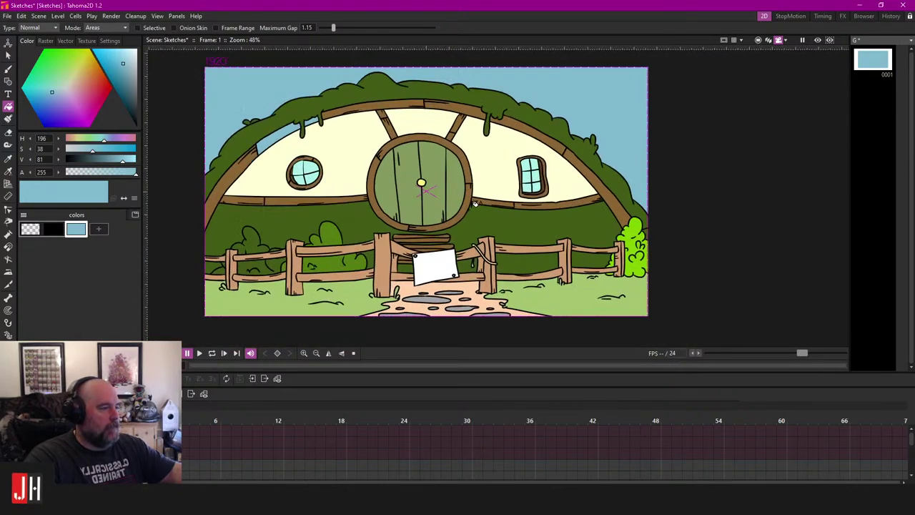
pyautogui.scroll(3, 568, 159)
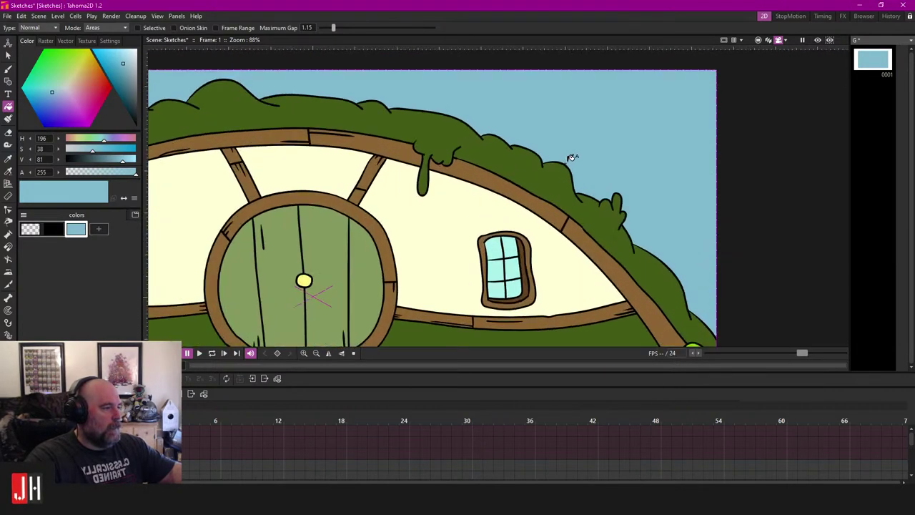
pyautogui.scroll(1, 571, 157)
pyautogui.moveTo(554, 170); pyautogui.dragTo(524, 190)
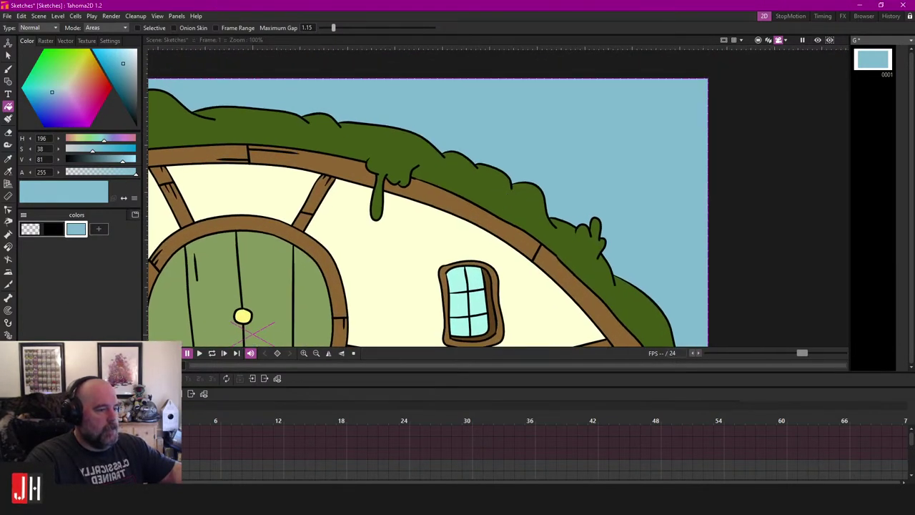
pyautogui.scroll(-4, 426, 226)
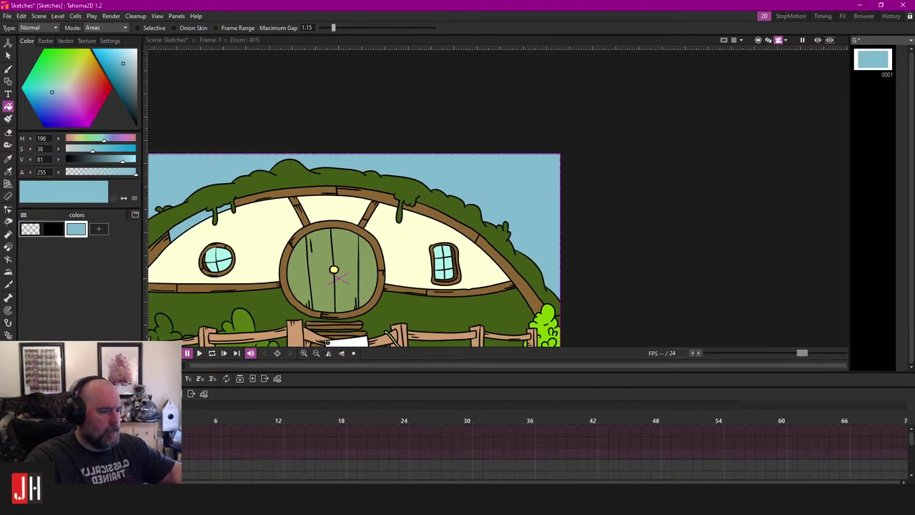
pyautogui.scroll(5, 455, 210)
pyautogui.press('b')
pyautogui.click(53, 230)
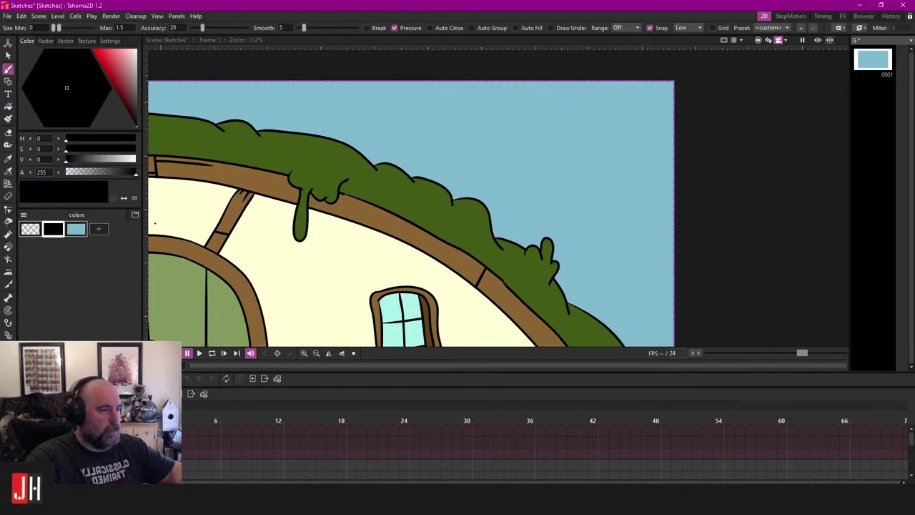
pyautogui.scroll(2, 472, 185)
pyautogui.moveTo(406, 181)
pyautogui.mouseDown()
pyautogui.moveTo(469, 106)
pyautogui.moveTo(378, 191)
pyautogui.moveTo(425, 138)
pyautogui.mouseUp()
pyautogui.hotkey('ctrl', 'z')
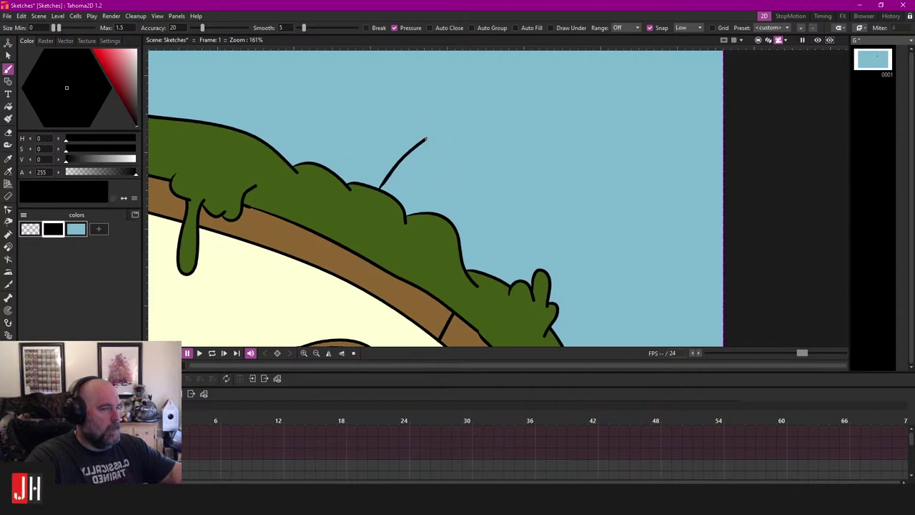
pyautogui.hotkey('ctrl', 'z')
pyautogui.moveTo(383, 182); pyautogui.dragTo(422, 117)
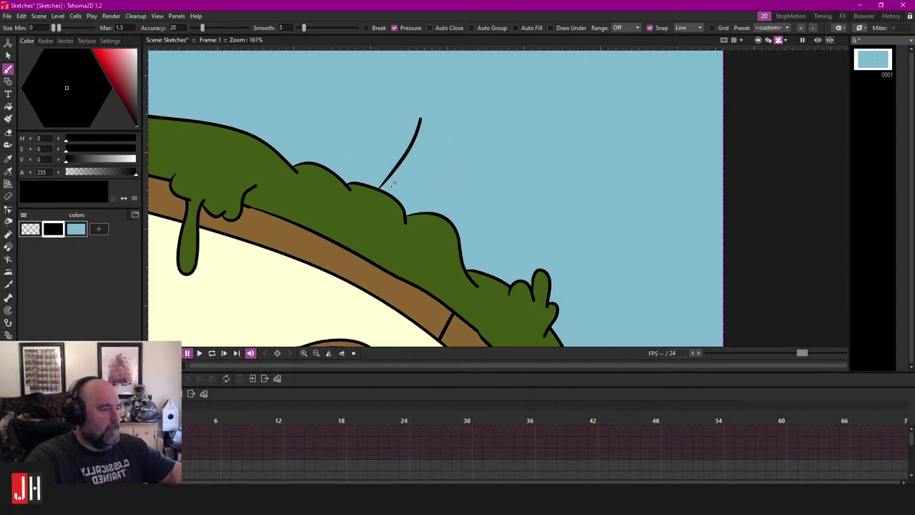
pyautogui.hotkey('ctrl', 'z')
pyautogui.scroll(3, 386, 189)
pyautogui.scroll(-4, 367, 183)
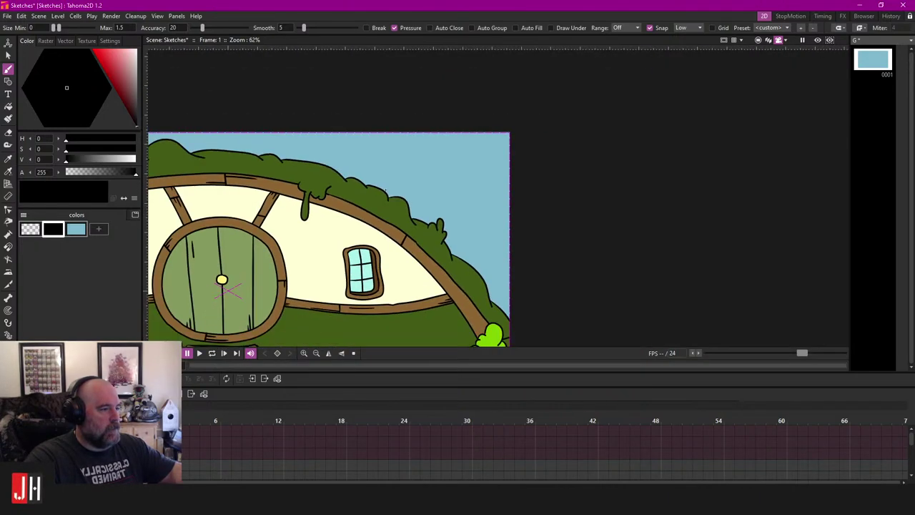
pyautogui.scroll(5, 369, 182)
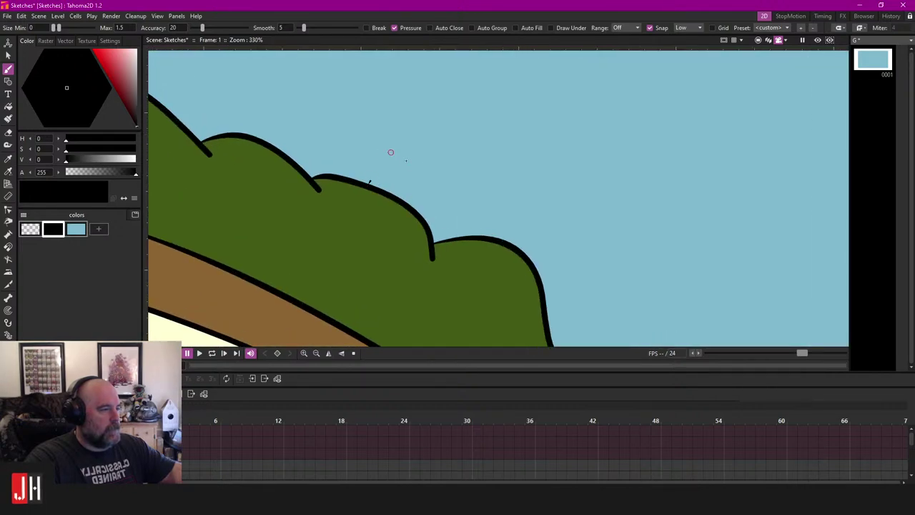
pyautogui.moveTo(370, 183); pyautogui.dragTo(438, 170)
pyautogui.hotkey('ctrl', 'z')
# Step: Draw the first four-sided chimney brick on the right roof slope, overlapping the roof edge, and make the house drawing semi-transparent
pyautogui.moveTo(369, 183)
pyautogui.mouseDown()
pyautogui.moveTo(387, 147)
pyautogui.moveTo(430, 166)
pyautogui.moveTo(411, 193)
pyautogui.mouseUp()
pyautogui.scroll(-4, 365, 186)
pyautogui.scroll(3, 365, 186)
pyautogui.hotkey('ctrl', 'z')
pyautogui.hotkey('ctrl', 'z')
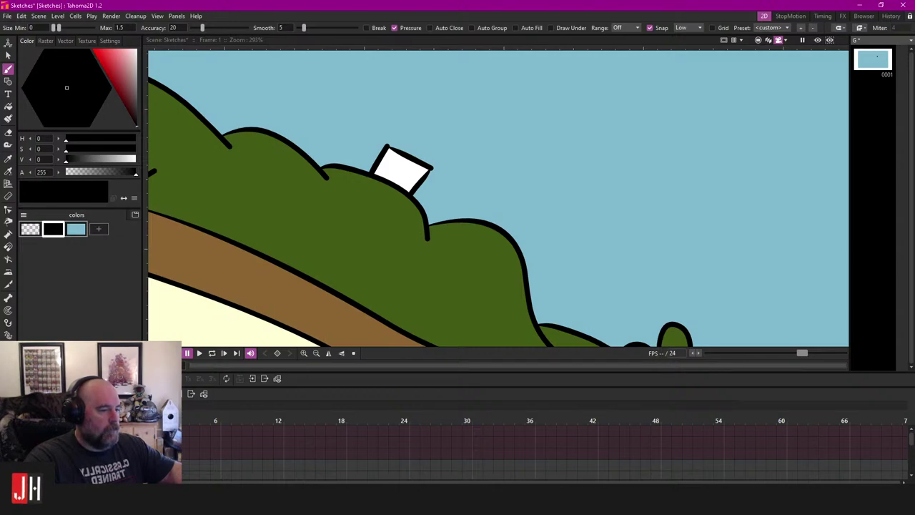
pyautogui.hotkey('alt', '1')
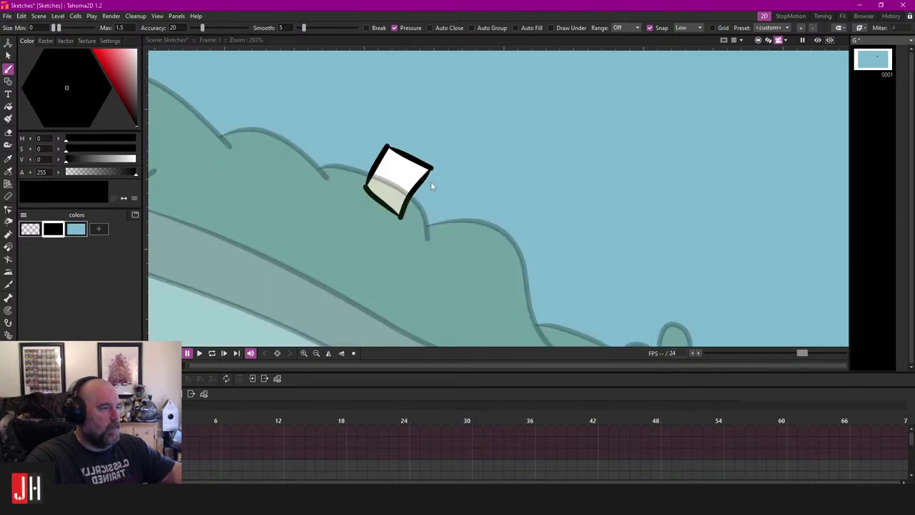
# Step: Add two more bricks beside the first, following the roof slope, to complete the chimney's bottom row
pyautogui.scroll(2, 444, 171)
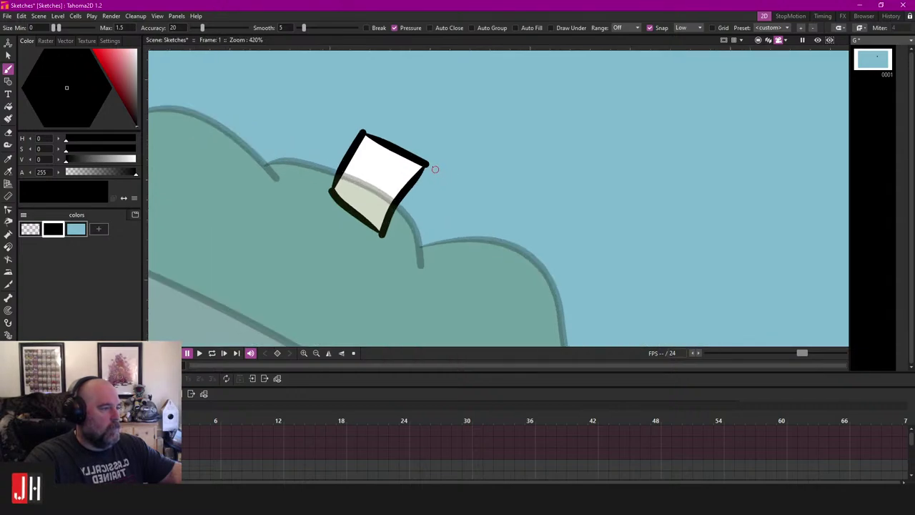
pyautogui.moveTo(432, 166); pyautogui.dragTo(531, 219)
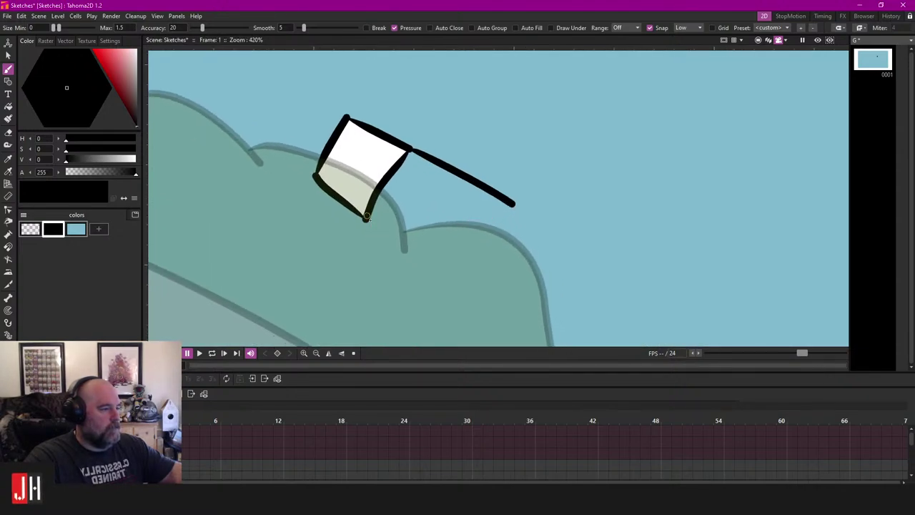
pyautogui.moveTo(366, 217); pyautogui.dragTo(475, 269)
pyautogui.moveTo(512, 204); pyautogui.dragTo(477, 268)
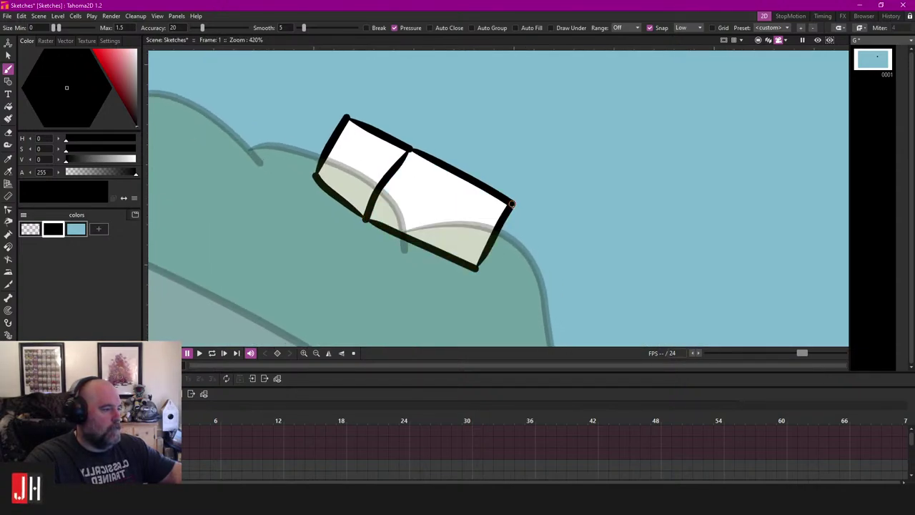
pyautogui.scroll(1, 421, 231)
pyautogui.moveTo(374, 241); pyautogui.dragTo(456, 279)
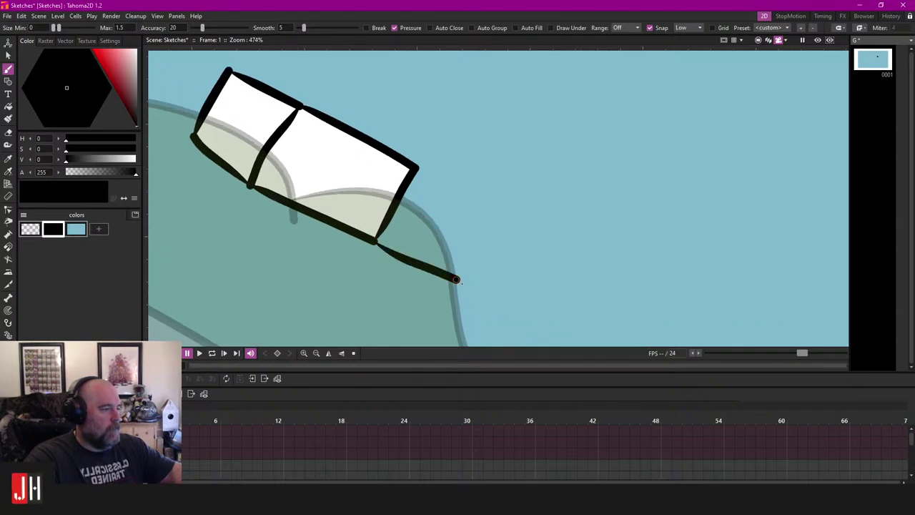
pyautogui.hotkey('ctrl', 'z')
pyautogui.moveTo(376, 241)
pyautogui.mouseDown()
pyautogui.moveTo(452, 291)
pyautogui.moveTo(501, 225)
pyautogui.moveTo(420, 170)
pyautogui.mouseUp()
pyautogui.scroll(-5, 427, 174)
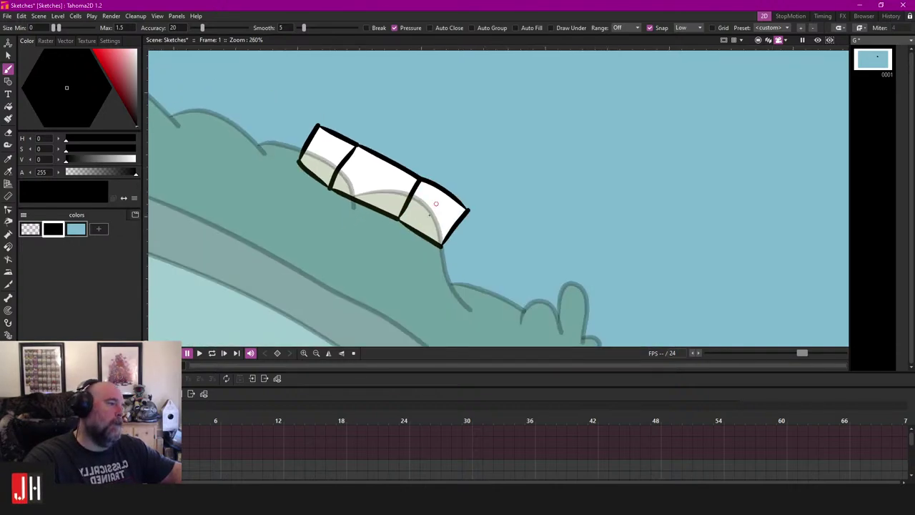
pyautogui.scroll(3, 421, 189)
pyautogui.scroll(-5, 421, 189)
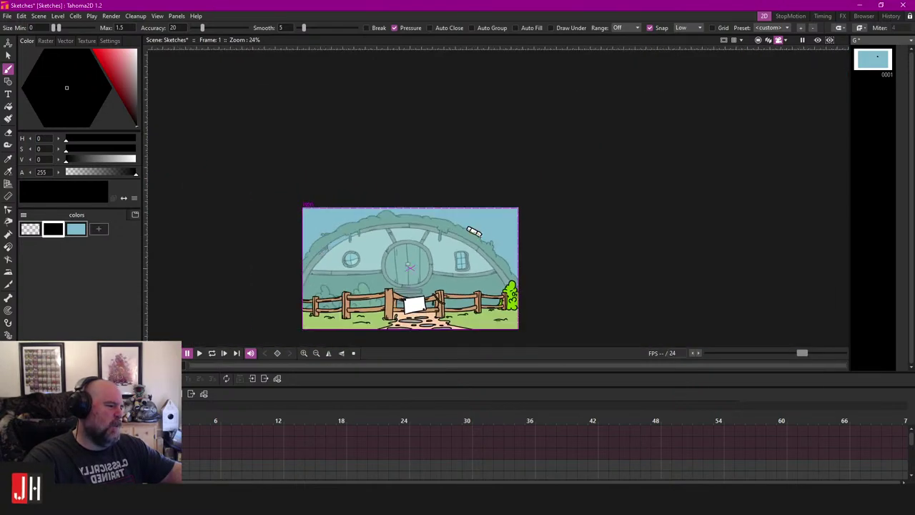
# Step: Draw the first two bricks of the chimney's second row, with their joints staggered against the row below
pyautogui.scroll(4, 472, 225)
pyautogui.scroll(4, 471, 211)
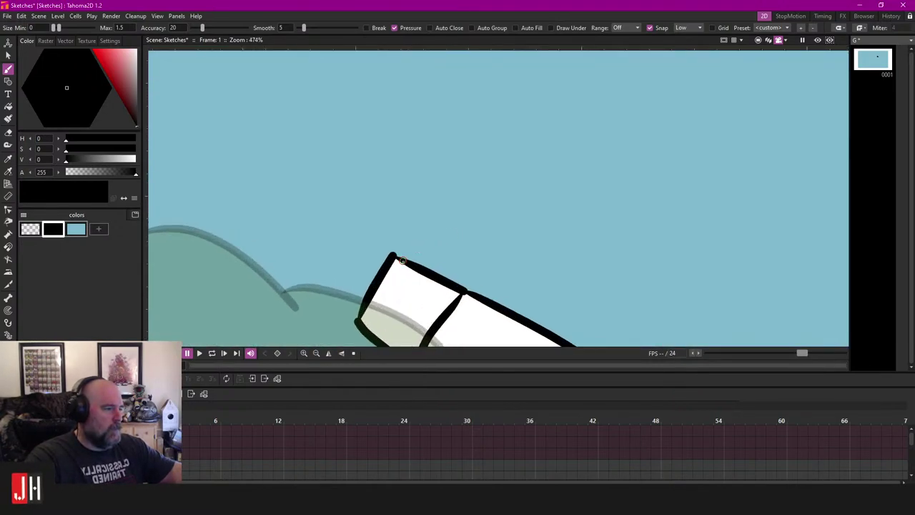
pyautogui.moveTo(404, 256); pyautogui.dragTo(433, 205)
pyautogui.hotkey('ctrl', 'z')
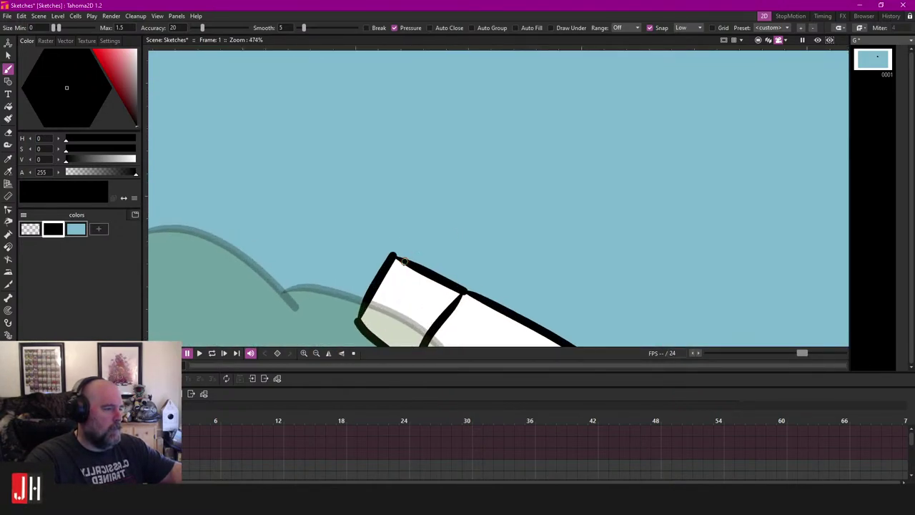
pyautogui.moveTo(406, 256)
pyautogui.mouseDown()
pyautogui.moveTo(430, 209)
pyautogui.moveTo(471, 207)
pyautogui.mouseUp()
pyautogui.scroll(2, 477, 226)
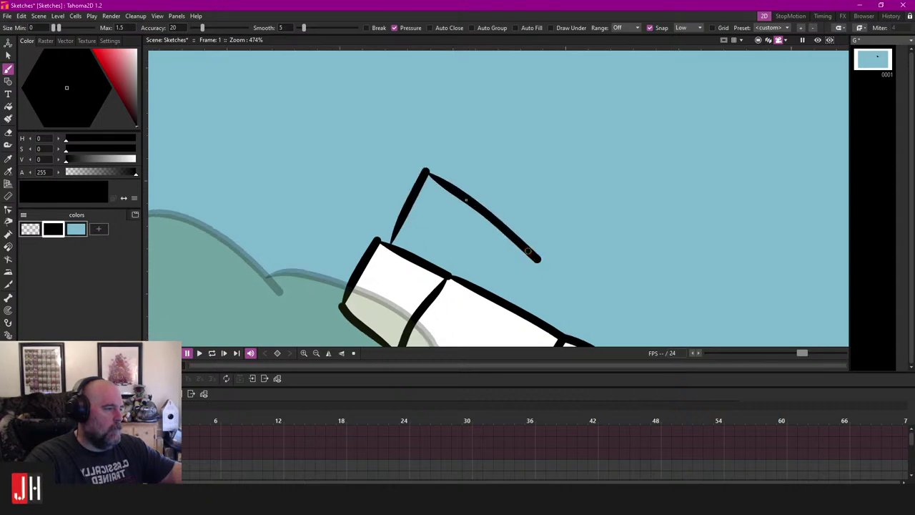
pyautogui.hotkey('ctrl', 'z')
pyautogui.moveTo(353, 107)
pyautogui.mouseDown()
pyautogui.moveTo(465, 156)
pyautogui.moveTo(431, 239)
pyautogui.mouseUp()
pyautogui.moveTo(484, 184)
pyautogui.mouseDown()
pyautogui.moveTo(387, 180)
pyautogui.moveTo(480, 226)
pyautogui.moveTo(425, 183)
pyautogui.moveTo(384, 233)
pyautogui.mouseUp()
pyautogui.scroll(1, 457, 196)
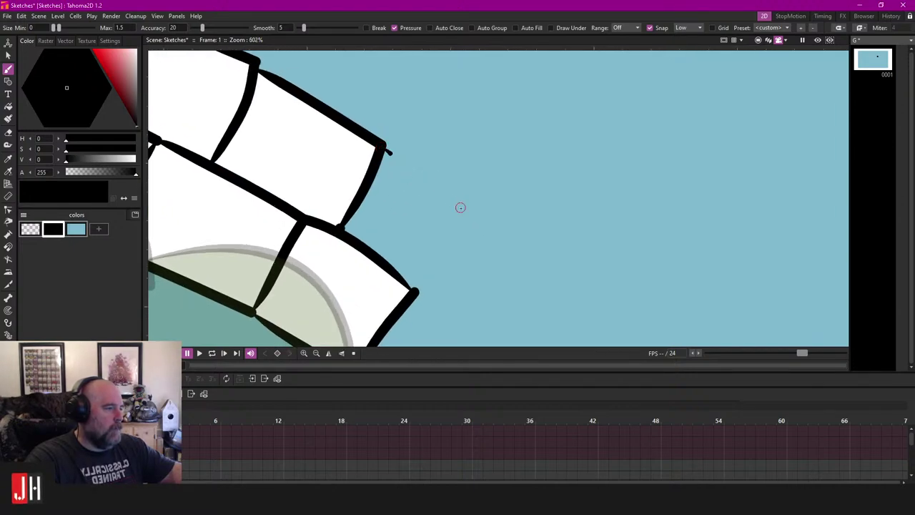
# Step: Close the chimney's second row with a narrower end brick on its downhill side
pyautogui.moveTo(386, 148); pyautogui.dragTo(462, 206)
pyautogui.hotkey('ctrl', 'z')
pyautogui.moveTo(384, 148)
pyautogui.mouseDown()
pyautogui.moveTo(471, 207)
pyautogui.moveTo(415, 287)
pyautogui.mouseUp()
pyautogui.scroll(-5, 431, 233)
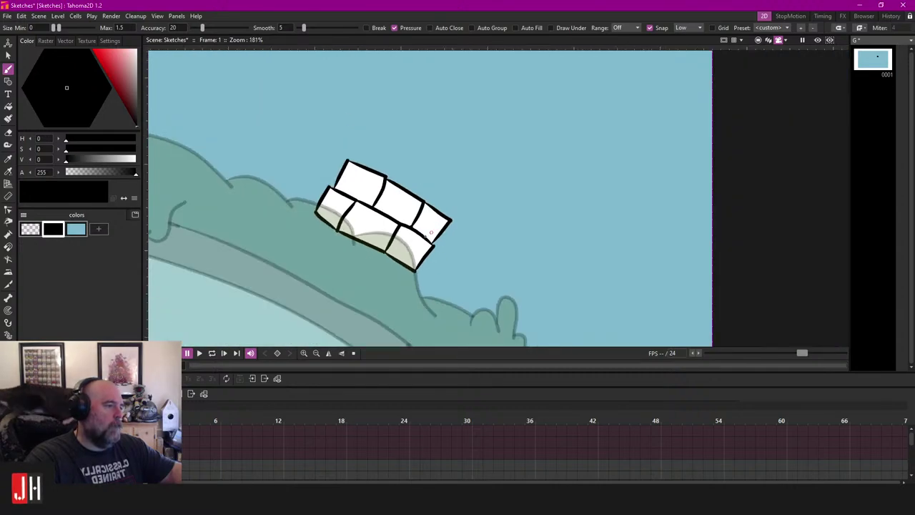
pyautogui.scroll(4, 372, 159)
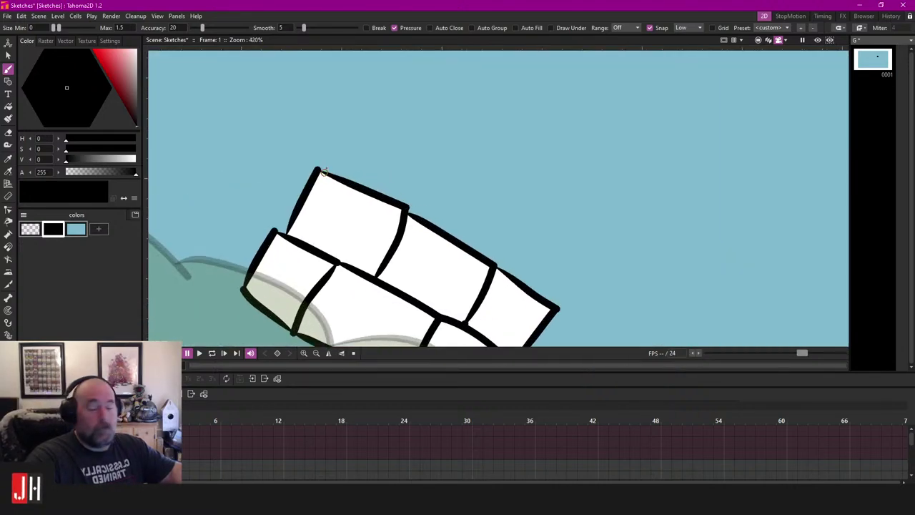
# Step: Draw the first brick of the chimney's third row, offset from the joints of the row below
pyautogui.moveTo(323, 172)
pyautogui.mouseDown()
pyautogui.moveTo(358, 98)
pyautogui.moveTo(459, 178)
pyautogui.mouseUp()
pyautogui.scroll(1, 354, 107)
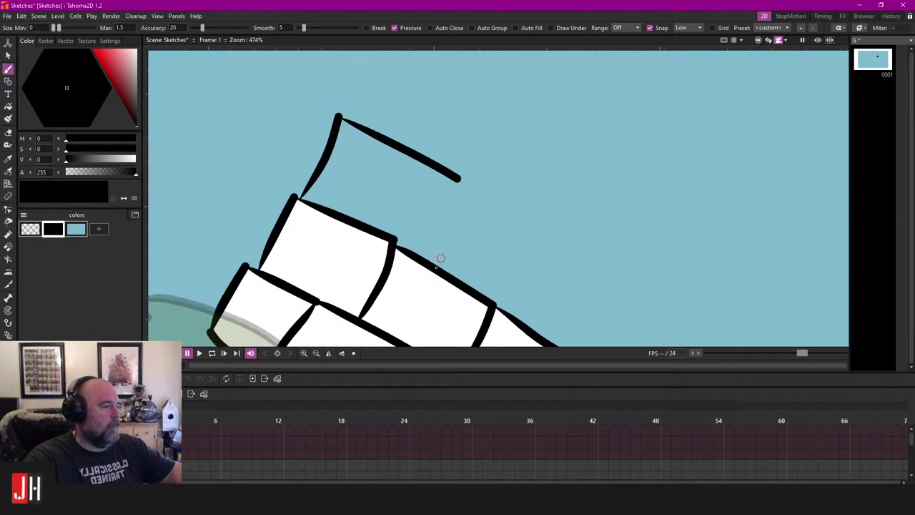
pyautogui.moveTo(434, 264); pyautogui.dragTo(458, 179)
pyautogui.moveTo(506, 222); pyautogui.dragTo(366, 128)
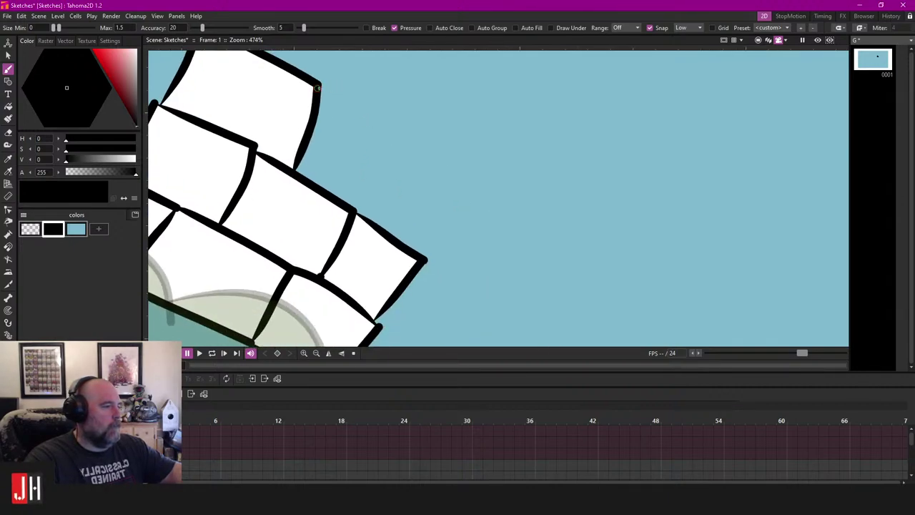
# Step: Complete the chimney's third row with a second brick and a narrower end brick on the downhill side
pyautogui.moveTo(322, 89); pyautogui.dragTo(406, 145)
pyautogui.moveTo(371, 223); pyautogui.dragTo(403, 148)
pyautogui.moveTo(455, 191); pyautogui.dragTo(407, 150)
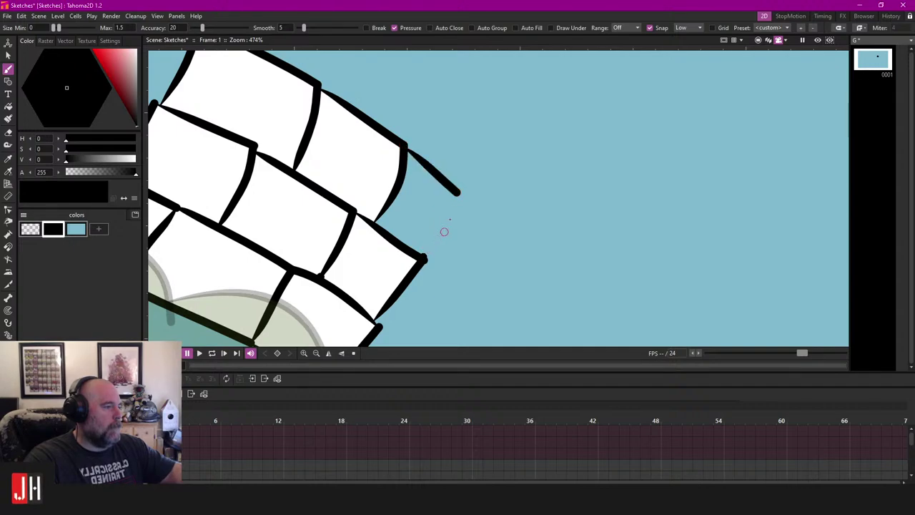
pyautogui.scroll(-5, 444, 231)
pyautogui.scroll(5, 360, 147)
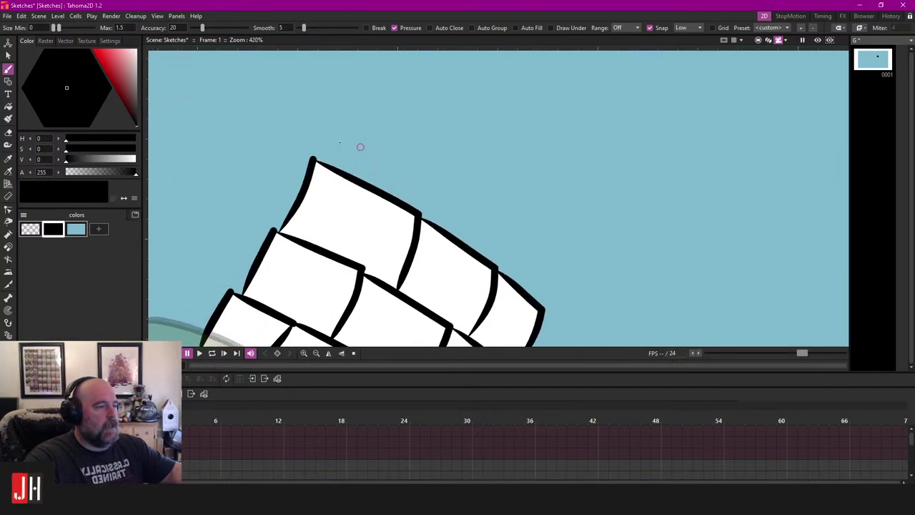
pyautogui.scroll(-4, 332, 155)
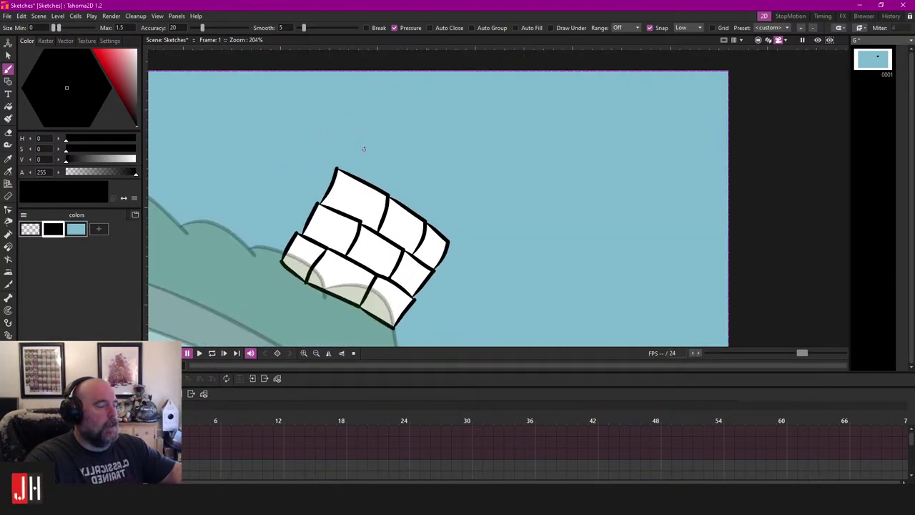
pyautogui.scroll(2, 361, 151)
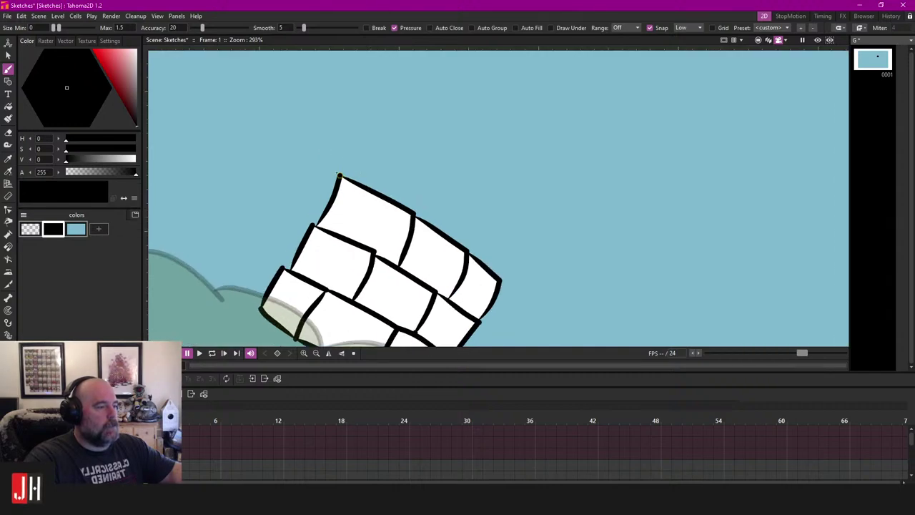
# Step: Draw a top row of three bricks on the chimney, with the end bricks overhanging both sides as a cap
pyautogui.moveTo(339, 173)
pyautogui.mouseDown()
pyautogui.moveTo(315, 160)
pyautogui.moveTo(345, 118)
pyautogui.moveTo(432, 160)
pyautogui.moveTo(400, 204)
pyautogui.moveTo(365, 161)
pyautogui.mouseUp()
pyautogui.scroll(1, 427, 205)
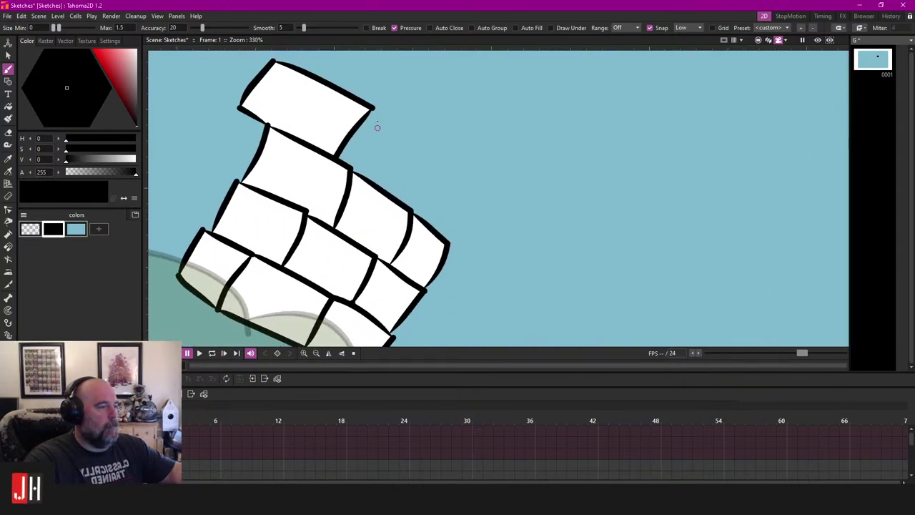
pyautogui.moveTo(373, 109); pyautogui.dragTo(446, 163)
pyautogui.hotkey('ctrl', 'z')
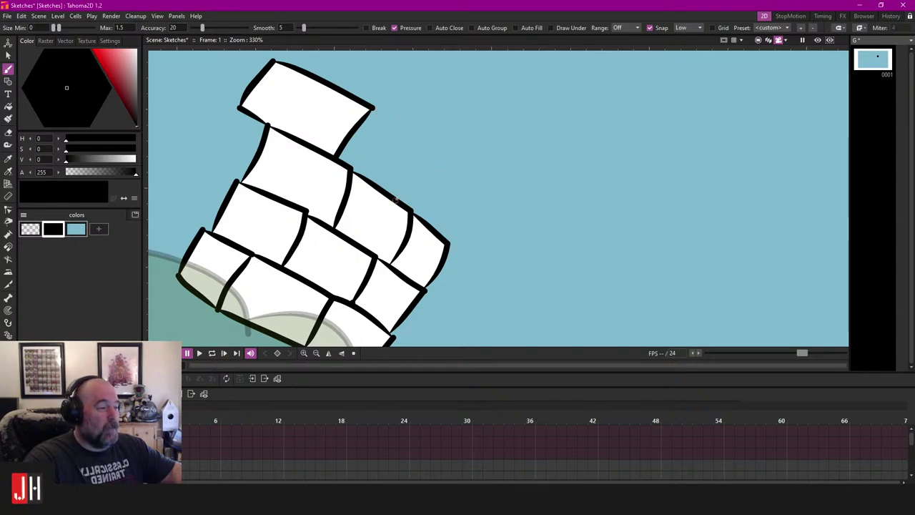
pyautogui.moveTo(398, 196); pyautogui.dragTo(433, 155)
pyautogui.moveTo(374, 108)
pyautogui.mouseDown()
pyautogui.moveTo(433, 154)
pyautogui.moveTo(401, 147)
pyautogui.mouseUp()
pyautogui.moveTo(395, 213)
pyautogui.mouseDown()
pyautogui.moveTo(427, 232)
pyautogui.moveTo(421, 237)
pyautogui.moveTo(463, 198)
pyautogui.mouseUp()
pyautogui.hotkey('ctrl', 'z')
pyautogui.scroll(-8, 437, 172)
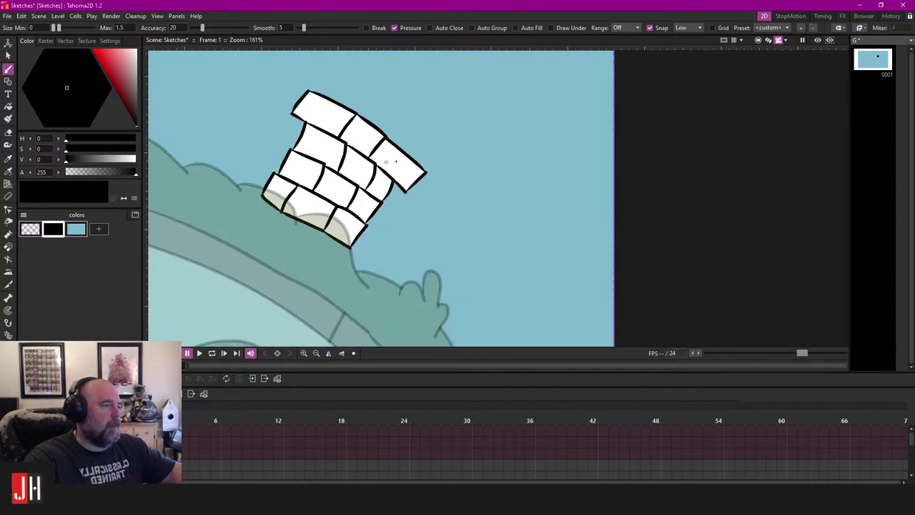
pyautogui.scroll(6, 380, 205)
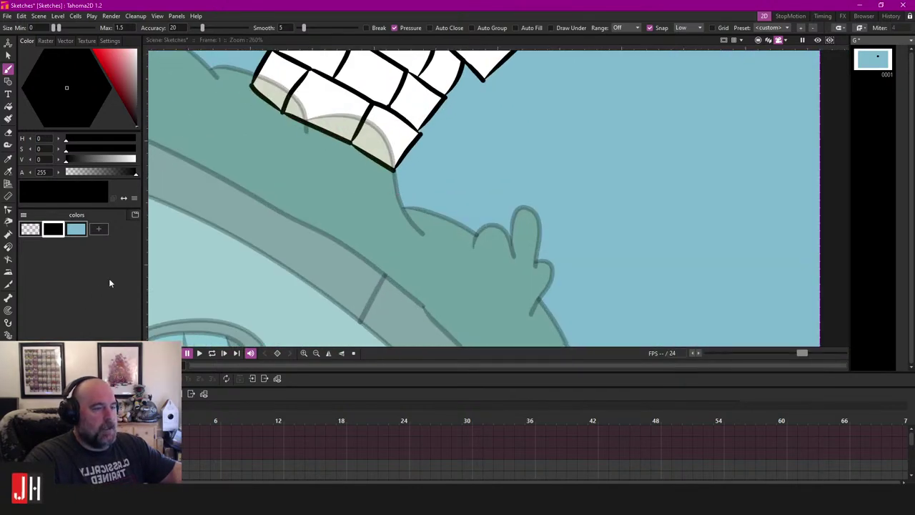
# Step: Add a dusty red swatch (H 0, S 39, V 69) and fill alternating bricks across the chimney's four rows
pyautogui.click(99, 229)
pyautogui.moveTo(124, 60)
pyautogui.mouseDown()
pyautogui.moveTo(130, 51)
pyautogui.moveTo(124, 72)
pyautogui.mouseUp()
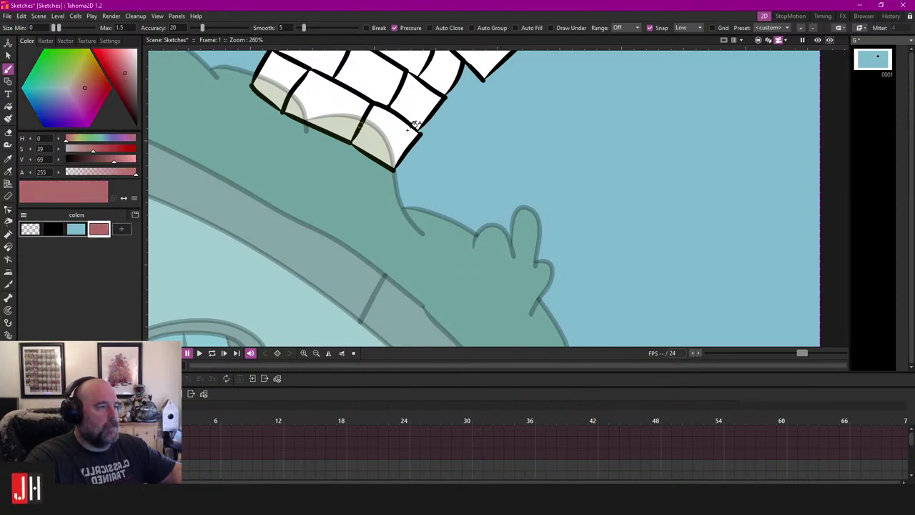
pyautogui.press('f')
pyautogui.click(421, 100)
pyautogui.moveTo(364, 77); pyautogui.dragTo(424, 173)
pyautogui.scroll(1, 422, 170)
pyautogui.click(381, 138)
pyautogui.moveTo(451, 127); pyautogui.dragTo(422, 161)
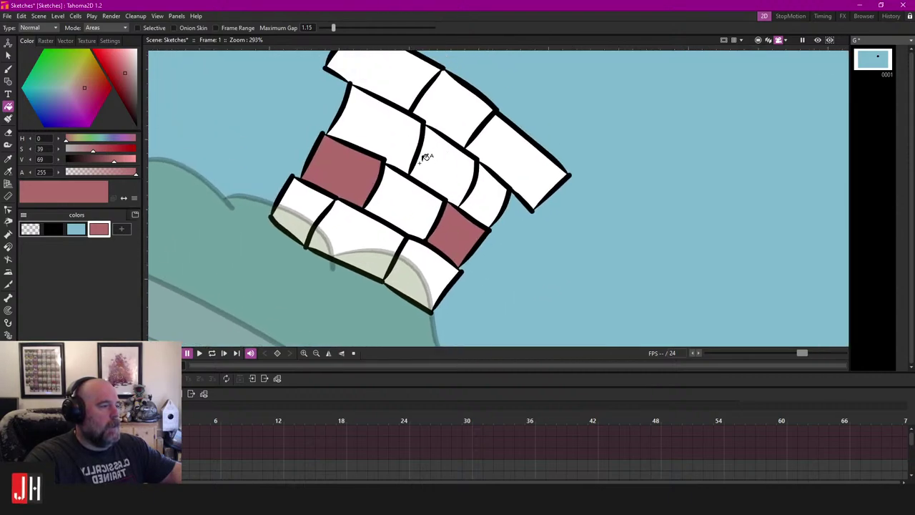
pyautogui.click(436, 157)
pyautogui.click(411, 87)
pyautogui.click(520, 144)
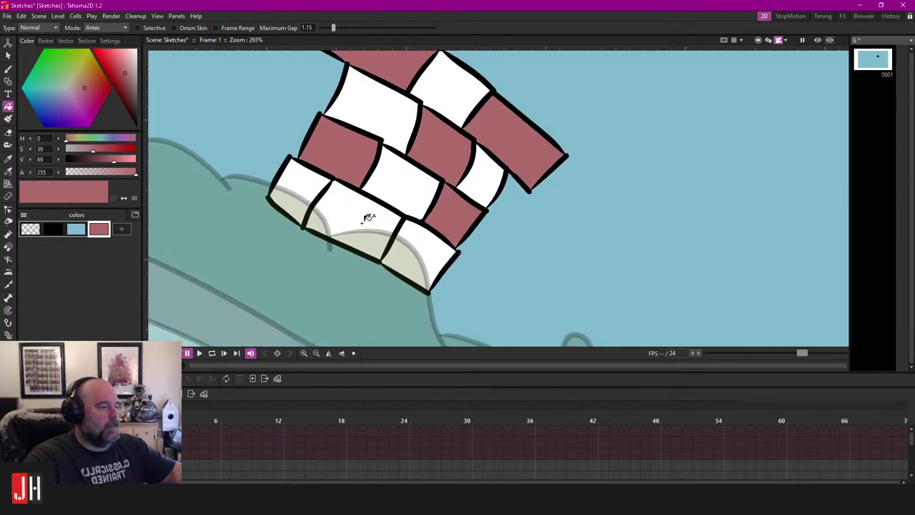
pyautogui.click(340, 206)
# Step: Add a dark red swatch (H 0, S 62, V 47) and fill the remaining white chimney bricks with it
pyautogui.click(121, 228)
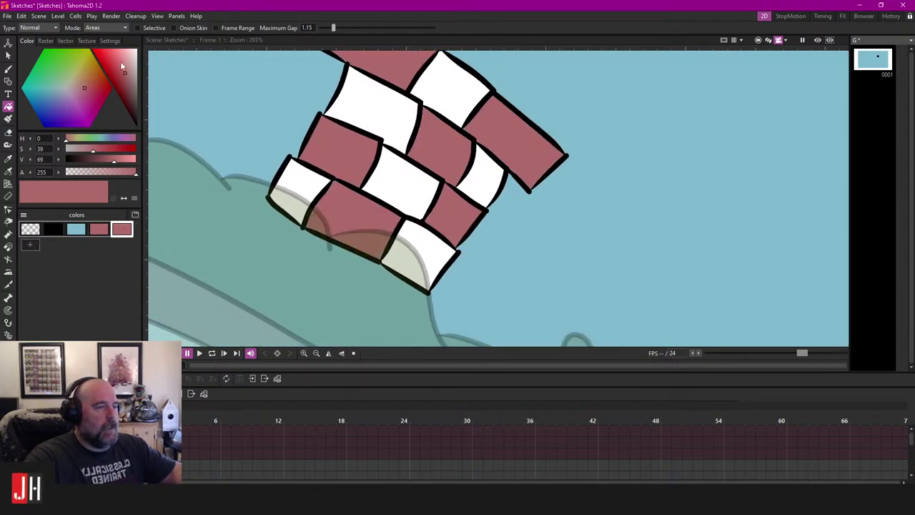
pyautogui.moveTo(122, 67); pyautogui.dragTo(123, 83)
pyautogui.click(310, 180)
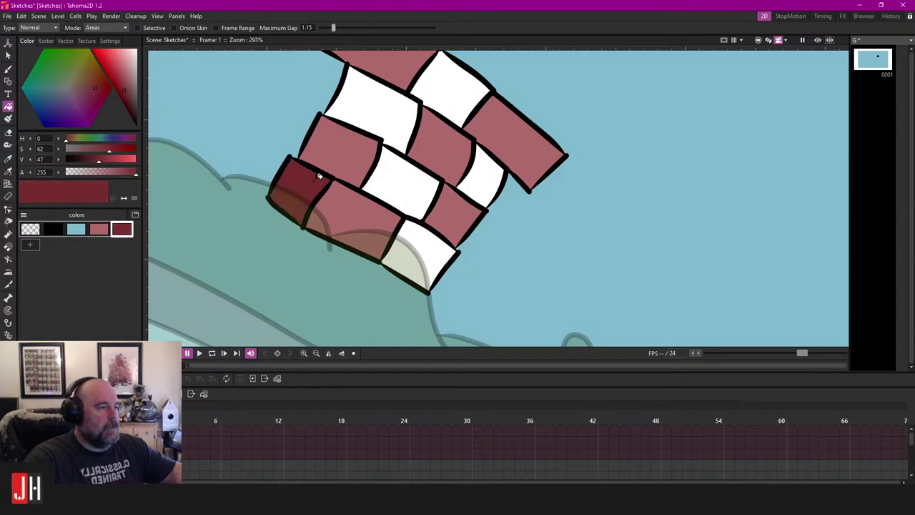
pyautogui.click(436, 244)
pyautogui.click(404, 184)
pyautogui.click(394, 129)
pyautogui.click(488, 177)
pyautogui.click(462, 99)
pyautogui.scroll(-4, 458, 255)
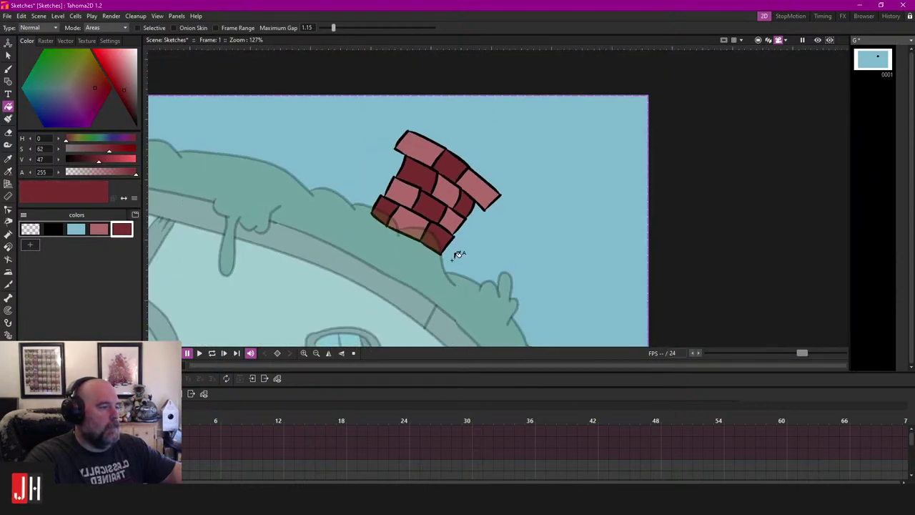
# Step: Restore the house drawing to full opacity and undo the stray dark red fill on the sky
pyautogui.scroll(-3, 458, 255)
pyautogui.scroll(2, 472, 260)
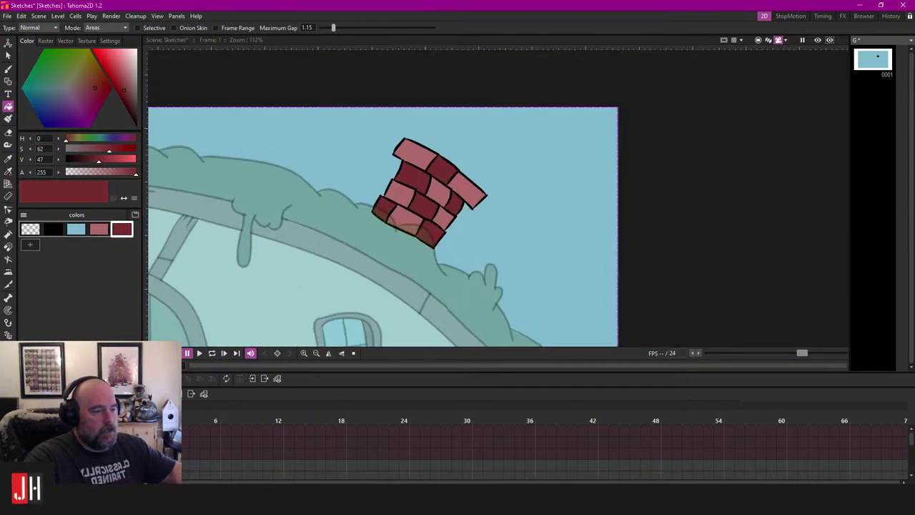
pyautogui.click(263, 463)
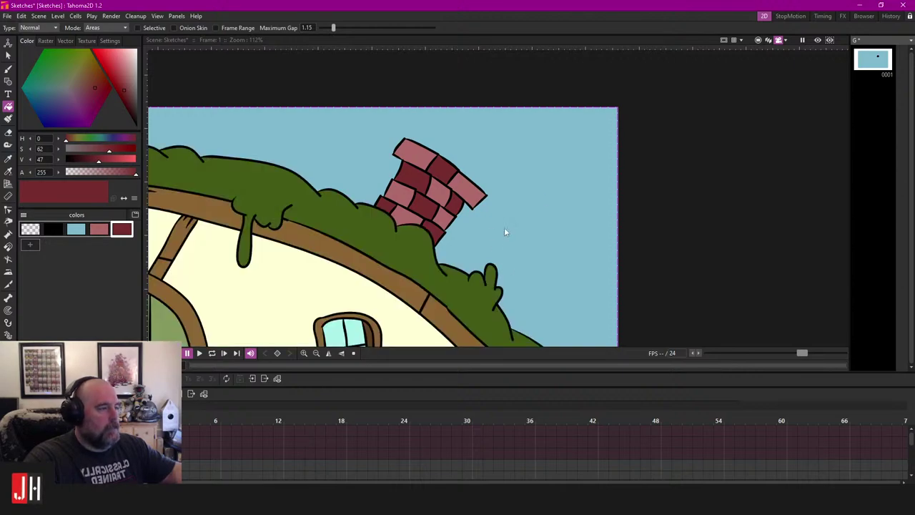
pyautogui.click(500, 157)
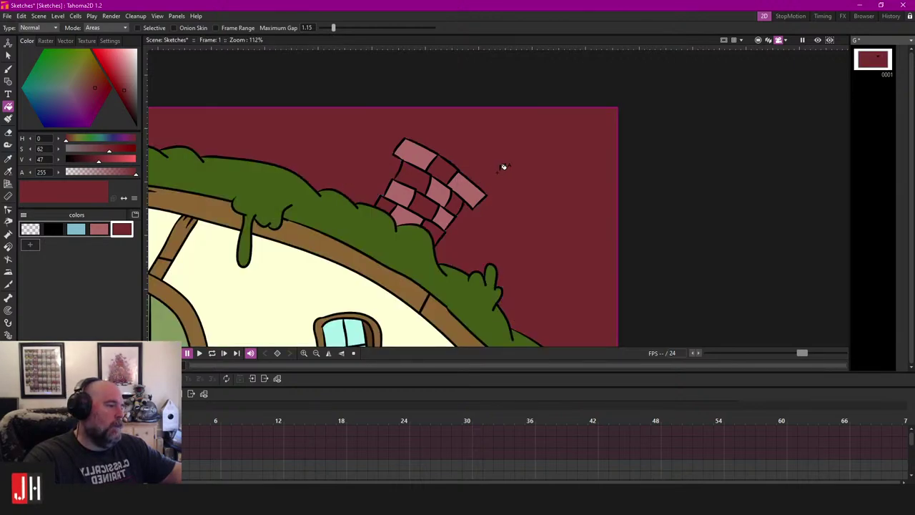
pyautogui.hotkey('ctrl', 'z')
# Step: Select the whole chimney, scale it to 90.83 %, and shift it so its base sits behind the roof foliage
pyautogui.press('s')
pyautogui.scroll(-8, 509, 189)
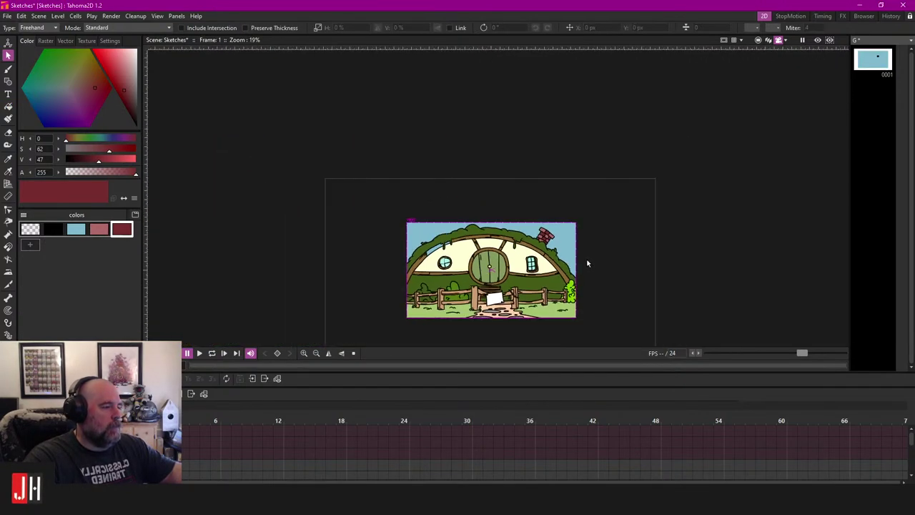
pyautogui.scroll(8, 587, 264)
pyautogui.moveTo(460, 134)
pyautogui.mouseDown()
pyautogui.moveTo(626, 158)
pyautogui.moveTo(551, 163)
pyautogui.moveTo(541, 155)
pyautogui.moveTo(538, 165)
pyautogui.mouseUp()
pyautogui.scroll(2, 506, 199)
pyautogui.scroll(1, 502, 198)
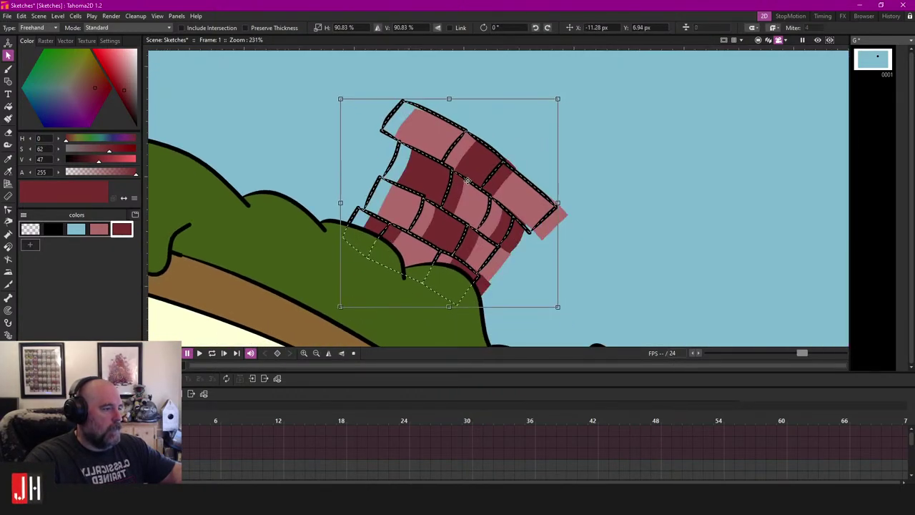
pyautogui.moveTo(468, 180); pyautogui.dragTo(466, 179)
pyautogui.click(502, 224)
pyautogui.scroll(-8, 505, 224)
pyautogui.moveTo(508, 241); pyautogui.dragTo(468, 190)
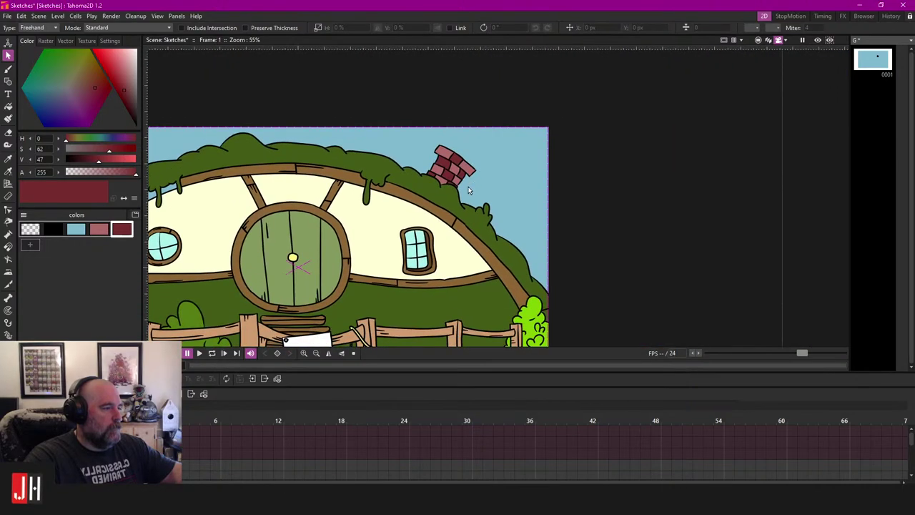
# Step: Draw a black-outlined smoke puff rising from behind the chimney's top edge and a smaller round puff beside it
pyautogui.scroll(8, 468, 190)
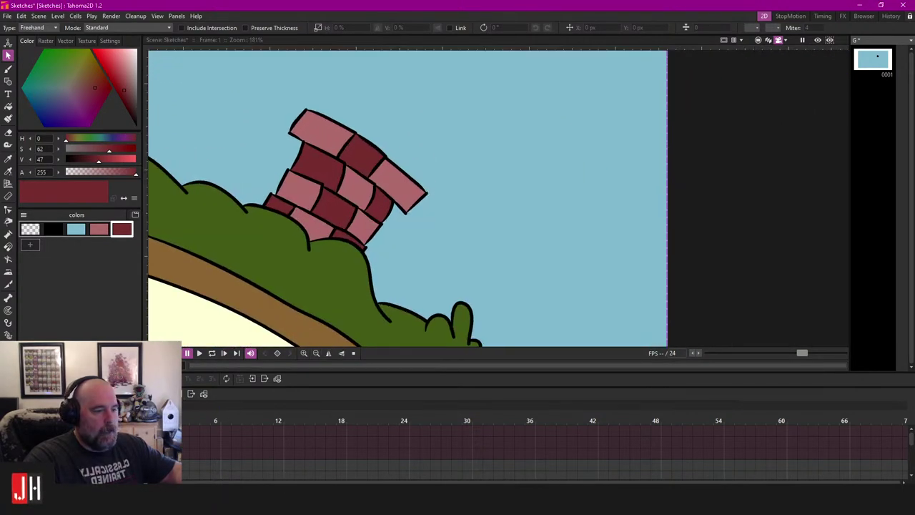
pyautogui.click(53, 229)
pyautogui.moveTo(404, 134); pyautogui.dragTo(415, 191)
pyautogui.scroll(2, 415, 192)
pyautogui.press('b')
pyautogui.scroll(1, 422, 186)
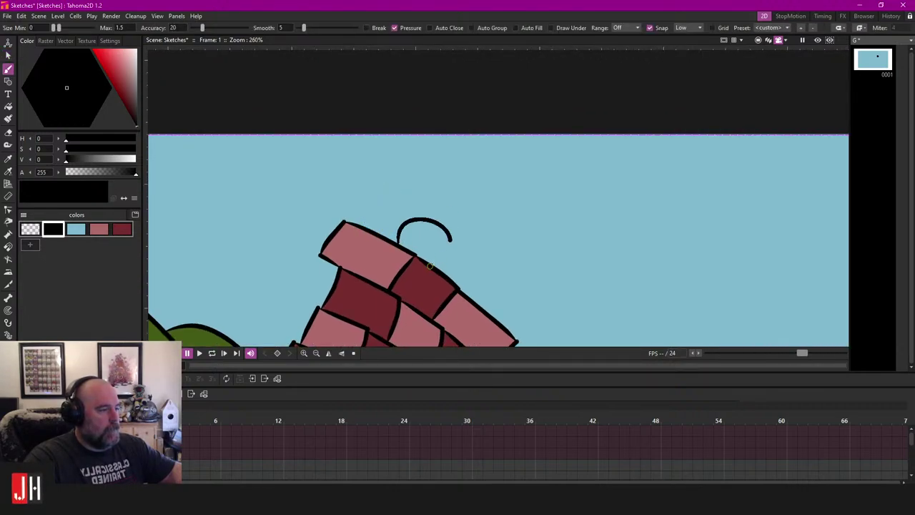
pyautogui.moveTo(430, 265); pyautogui.dragTo(433, 264)
pyautogui.scroll(4, 452, 256)
pyautogui.hotkey('ctrl', 'z')
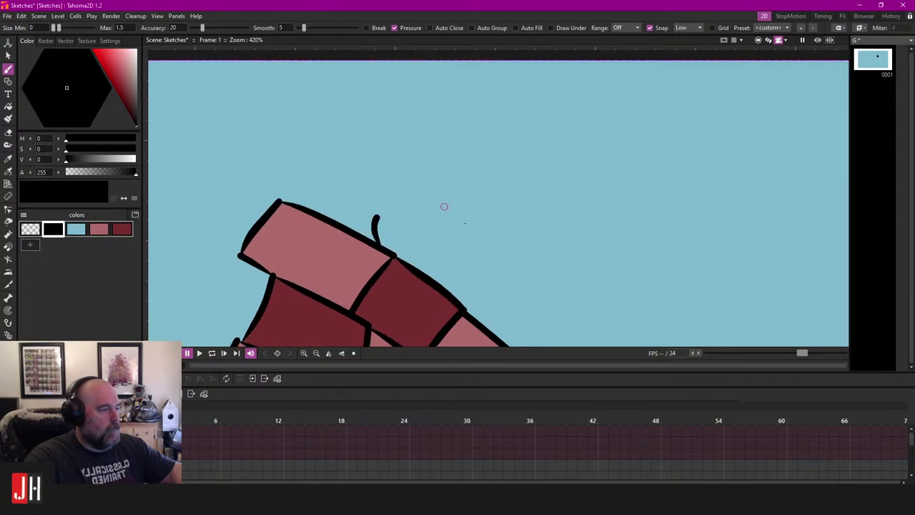
pyautogui.moveTo(444, 207)
pyautogui.mouseDown()
pyautogui.moveTo(468, 251)
pyautogui.moveTo(423, 274)
pyautogui.mouseUp()
pyautogui.moveTo(544, 276)
pyautogui.mouseDown()
pyautogui.moveTo(425, 228)
pyautogui.moveTo(467, 236)
pyautogui.moveTo(482, 211)
pyautogui.moveTo(461, 190)
pyautogui.mouseUp()
# Step: Draw a larger lobed smoke puff above the first two, crossing the frame's upper edge, and switch the viewer out of camera view
pyautogui.moveTo(409, 94); pyautogui.dragTo(456, 172)
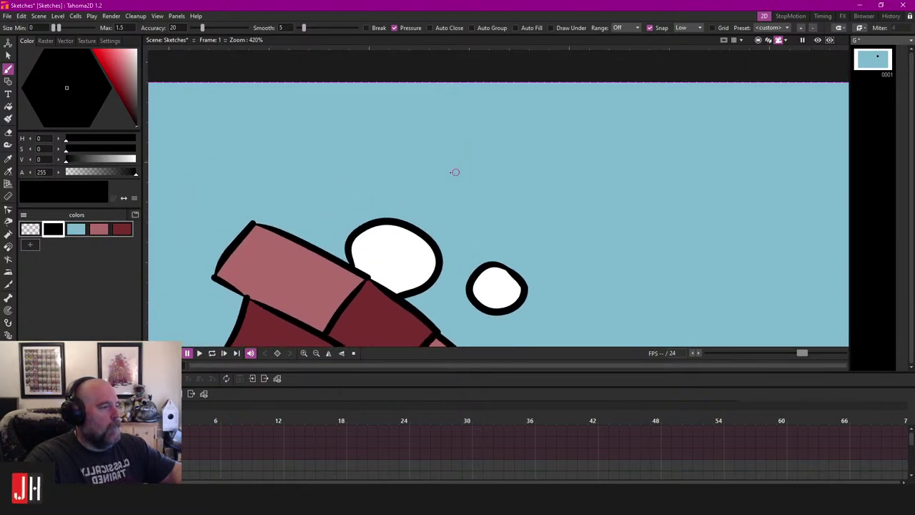
pyautogui.moveTo(391, 143); pyautogui.dragTo(428, 104)
pyautogui.hotkey('ctrl', 'z')
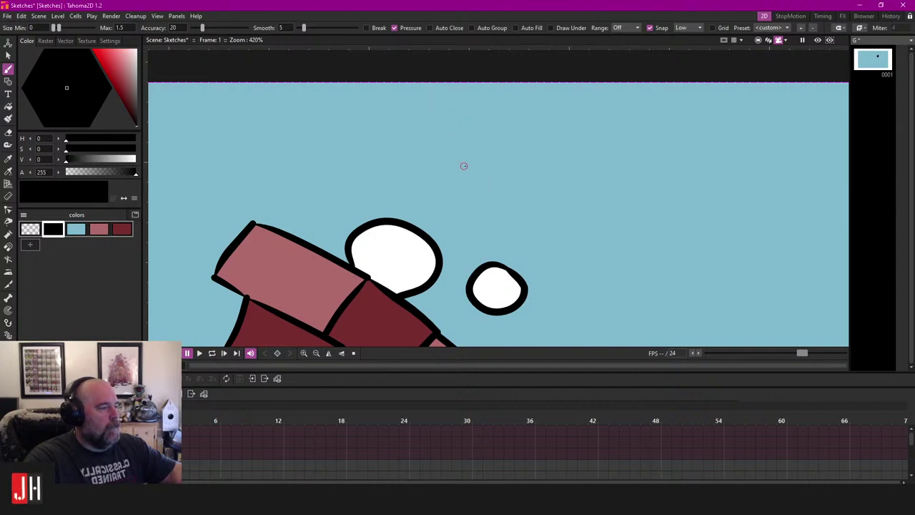
pyautogui.moveTo(465, 173)
pyautogui.mouseDown()
pyautogui.moveTo(407, 117)
pyautogui.moveTo(427, 106)
pyautogui.moveTo(384, 151)
pyautogui.moveTo(427, 107)
pyautogui.mouseUp()
pyautogui.hotkey('ctrl', 'z')
pyautogui.moveTo(437, 63)
pyautogui.mouseDown()
pyautogui.moveTo(524, 130)
pyautogui.moveTo(539, 188)
pyautogui.moveTo(511, 223)
pyautogui.moveTo(458, 220)
pyautogui.mouseUp()
pyautogui.click(758, 40)
pyautogui.moveTo(573, 219); pyautogui.dragTo(459, 184)
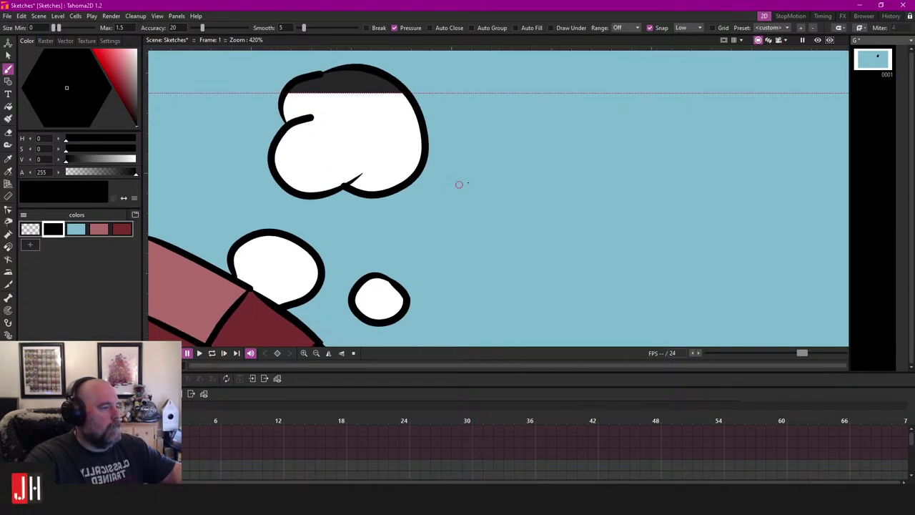
# Step: Draw a medium round smoke puff beside the lobed one and a larger round puff above it, crossing the frame edge
pyautogui.scroll(1, 441, 182)
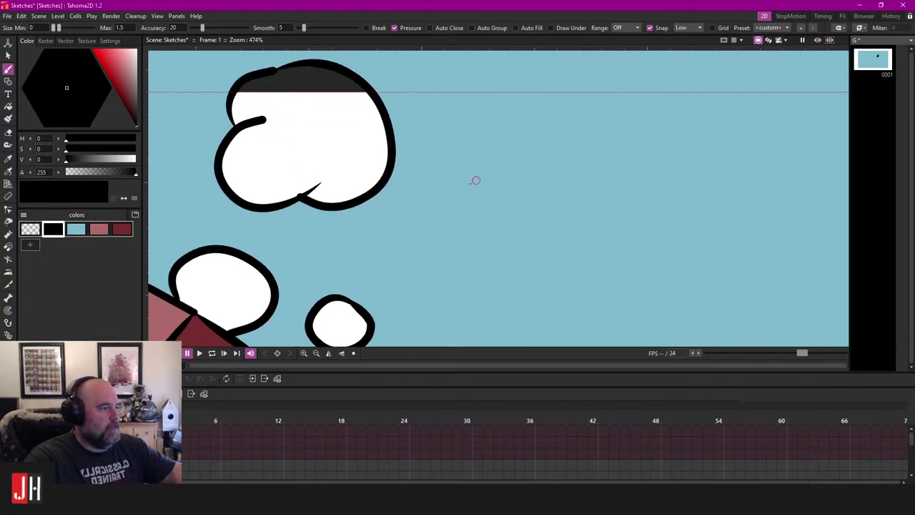
pyautogui.moveTo(418, 221)
pyautogui.mouseDown()
pyautogui.moveTo(511, 243)
pyautogui.moveTo(539, 202)
pyautogui.moveTo(516, 170)
pyautogui.moveTo(465, 159)
pyautogui.mouseUp()
pyautogui.scroll(-5, 486, 188)
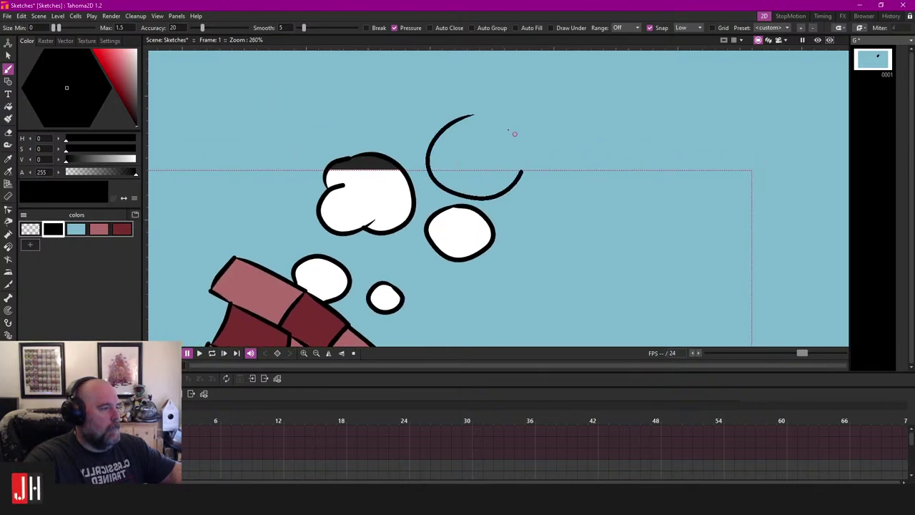
pyautogui.moveTo(474, 115); pyautogui.dragTo(512, 134)
pyautogui.scroll(-6, 484, 172)
pyautogui.scroll(6, 505, 231)
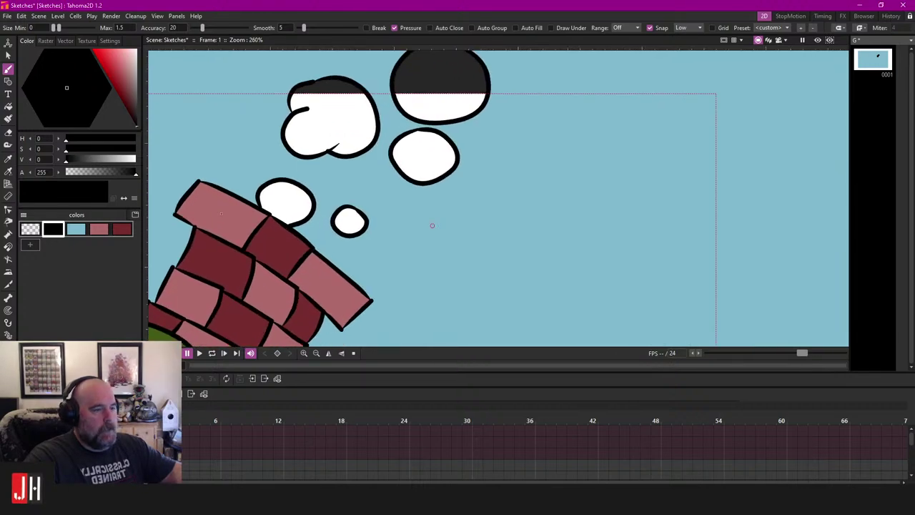
# Step: Add a light grey swatch (H 0, S 0, V 81) and fill all five smoke puffs with it
pyautogui.click(31, 246)
pyautogui.press('f')
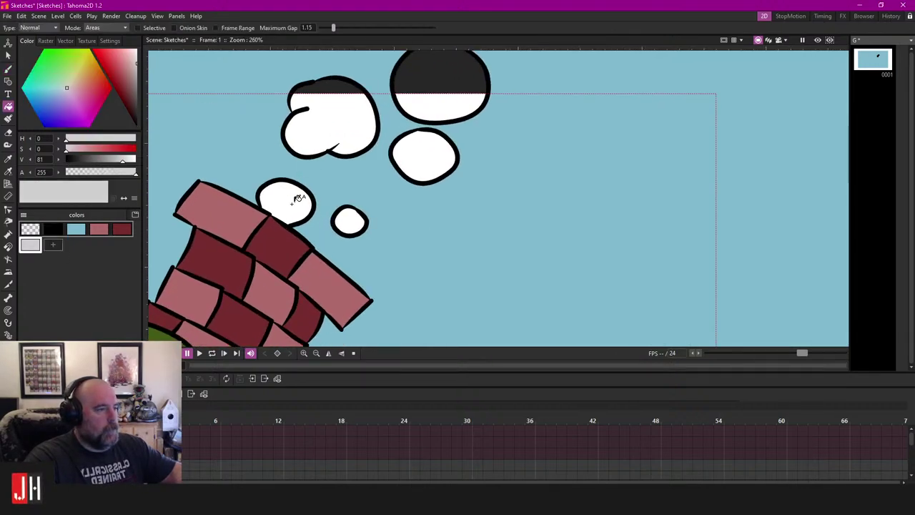
pyautogui.click(296, 198)
pyautogui.click(350, 218)
pyautogui.click(430, 154)
pyautogui.click(363, 127)
pyautogui.click(434, 108)
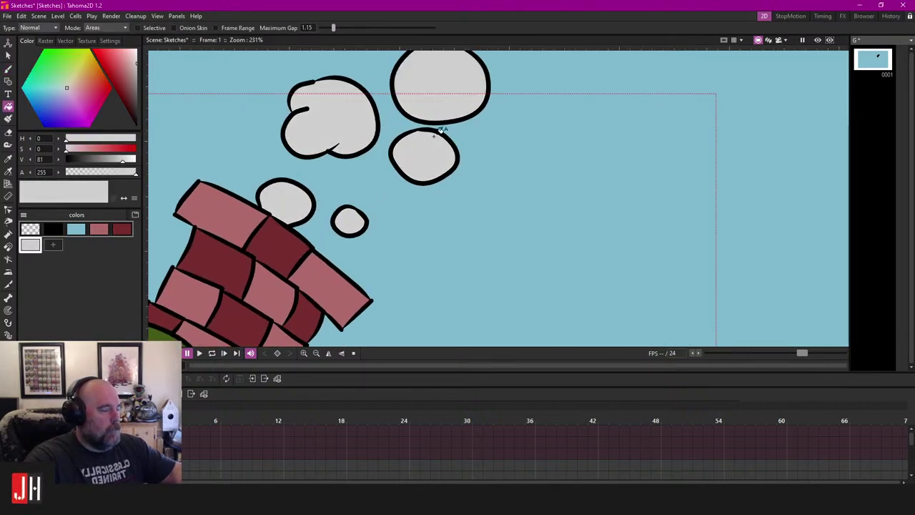
# Step: Return the viewer to camera view and save the scene
pyautogui.scroll(-6, 432, 149)
pyautogui.scroll(-4, 452, 181)
pyautogui.moveTo(485, 189); pyautogui.dragTo(562, 166)
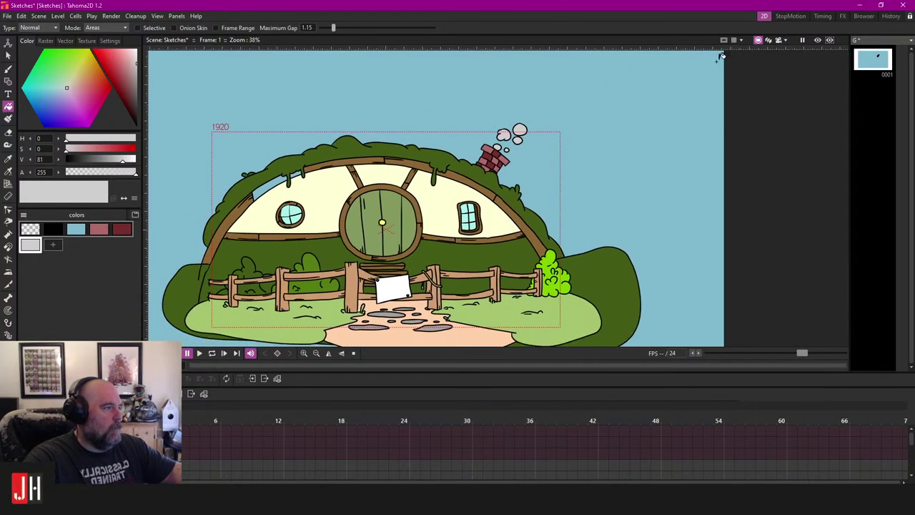
pyautogui.click(777, 40)
pyautogui.scroll(4, 491, 184)
pyautogui.scroll(5, 491, 187)
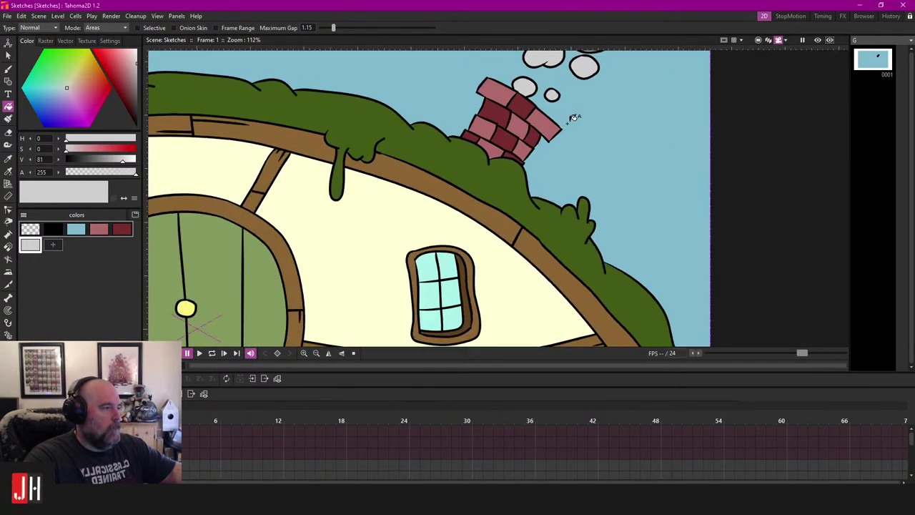
# Step: Draw a tiny round black-outlined smoke puff among the larger ones, fill it with the light grey swatch and save the scene
pyautogui.scroll(-1, 475, 168)
pyautogui.scroll(-1, 477, 172)
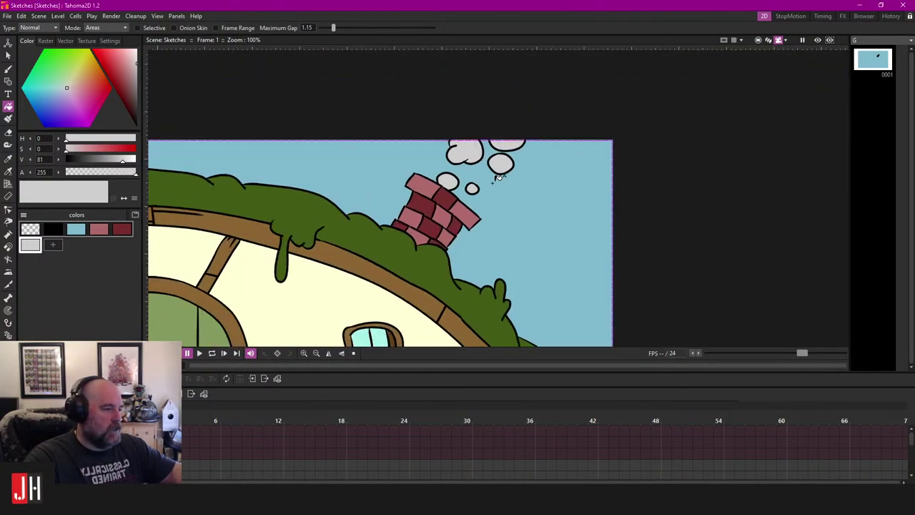
pyautogui.scroll(7, 478, 180)
pyautogui.click(53, 230)
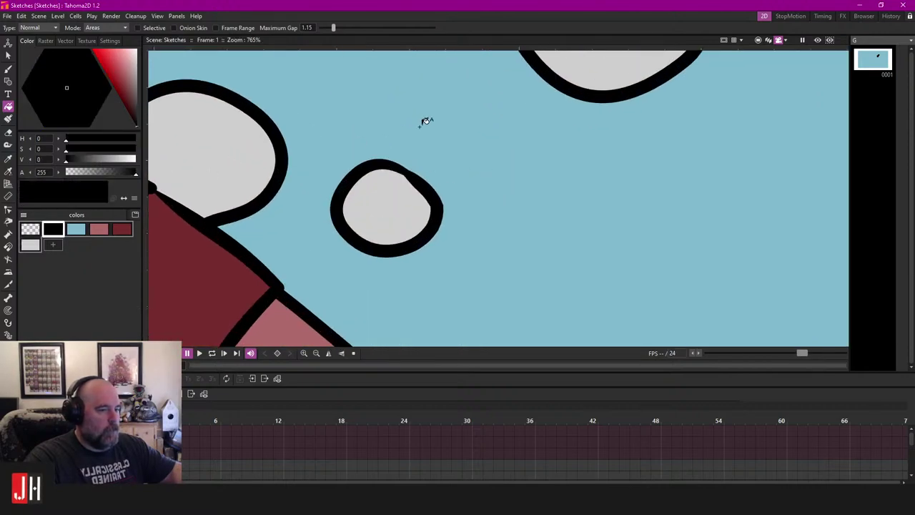
pyautogui.scroll(1, 443, 143)
pyautogui.press('b')
pyautogui.moveTo(440, 101)
pyautogui.mouseDown()
pyautogui.moveTo(411, 118)
pyautogui.moveTo(439, 100)
pyautogui.mouseUp()
pyautogui.click(30, 245)
pyautogui.press('f')
pyautogui.click(432, 126)
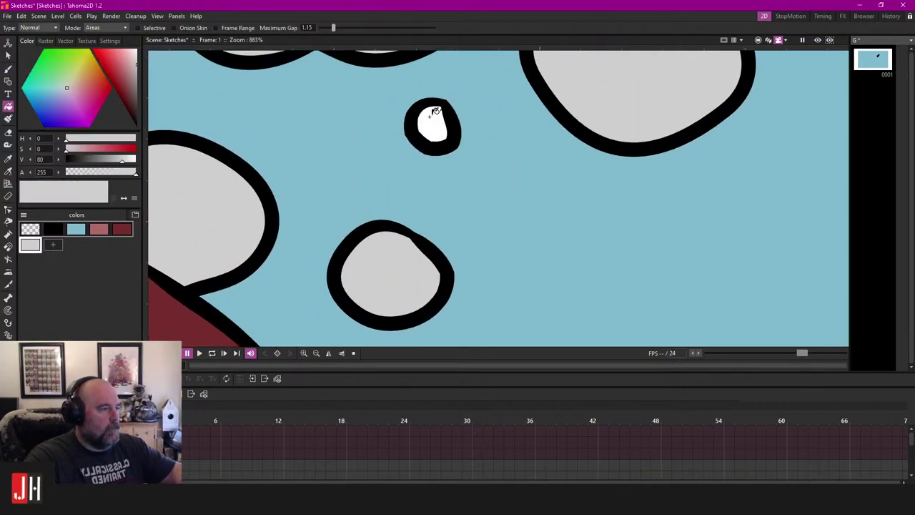
pyautogui.scroll(-20, 443, 175)
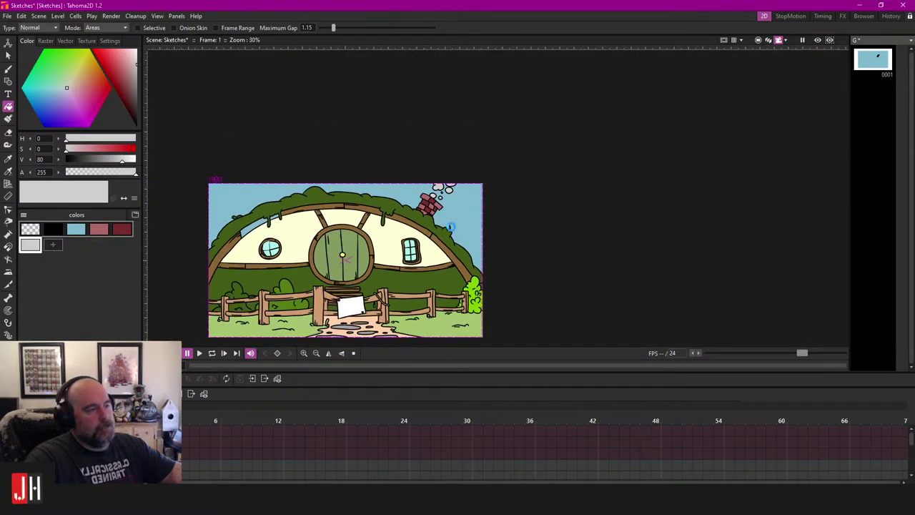
# Step: Review the whole hobbit-house background inside the camera frame for areas that still need colour changes
pyautogui.scroll(5, 450, 226)
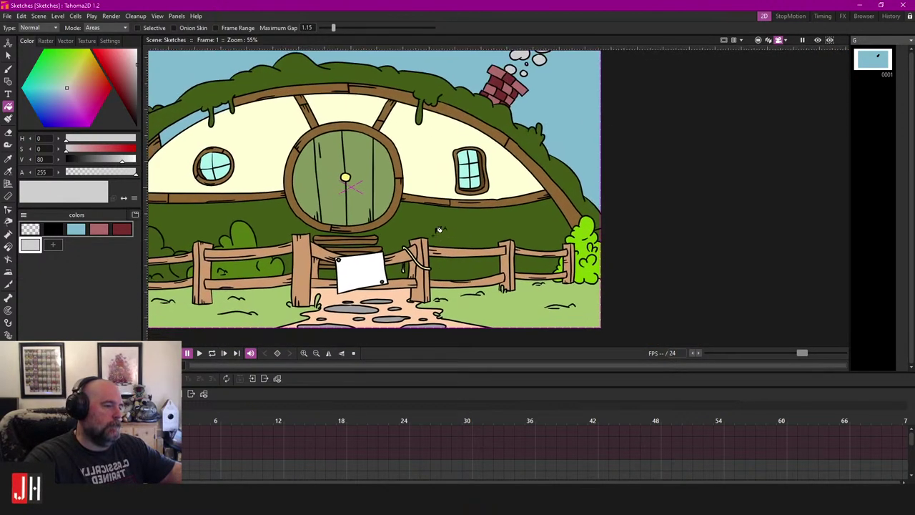
pyautogui.moveTo(421, 219); pyautogui.dragTo(445, 235)
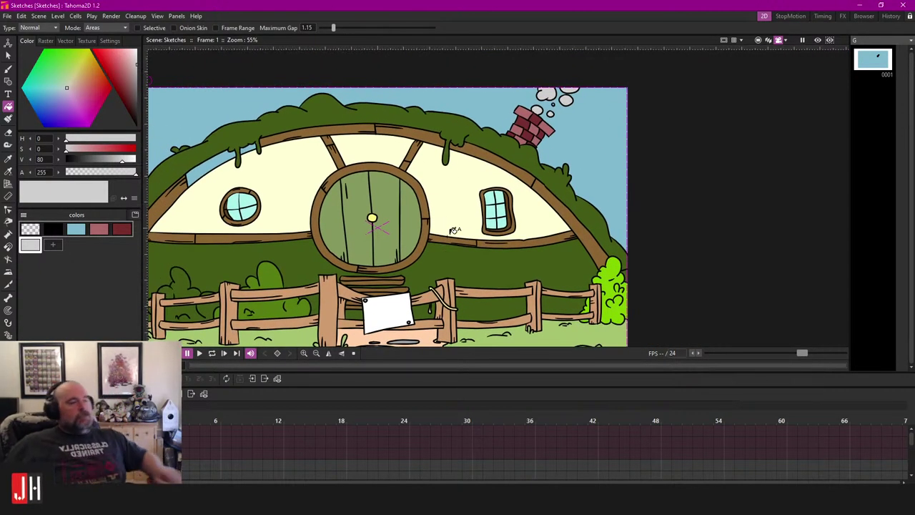
pyautogui.scroll(-5, 454, 230)
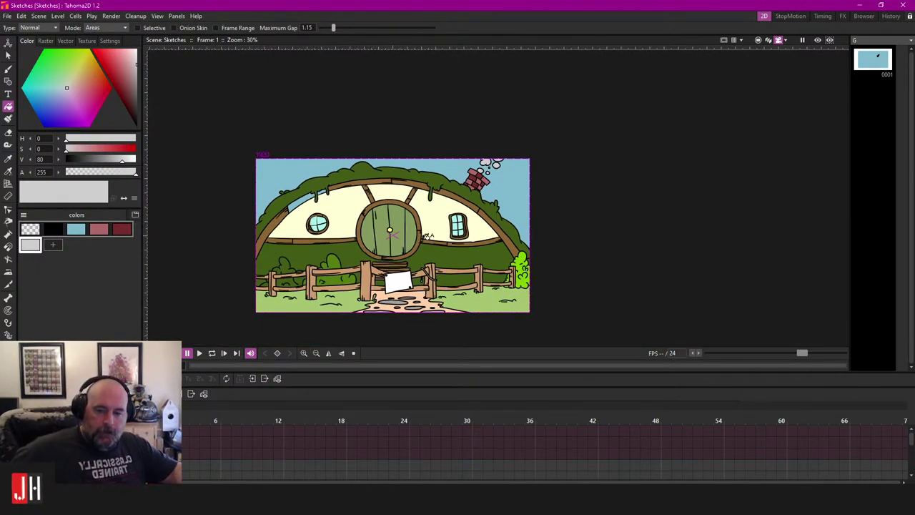
pyautogui.scroll(-1, 426, 236)
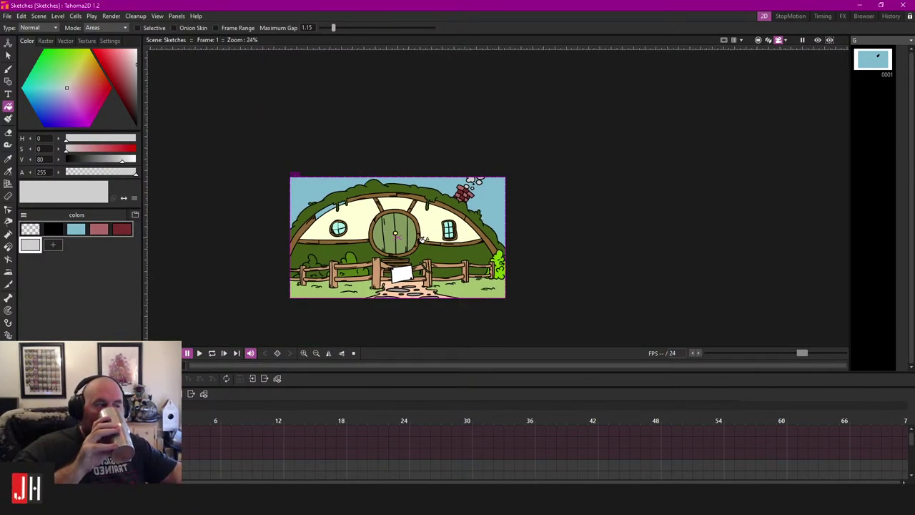
pyautogui.scroll(3, 426, 236)
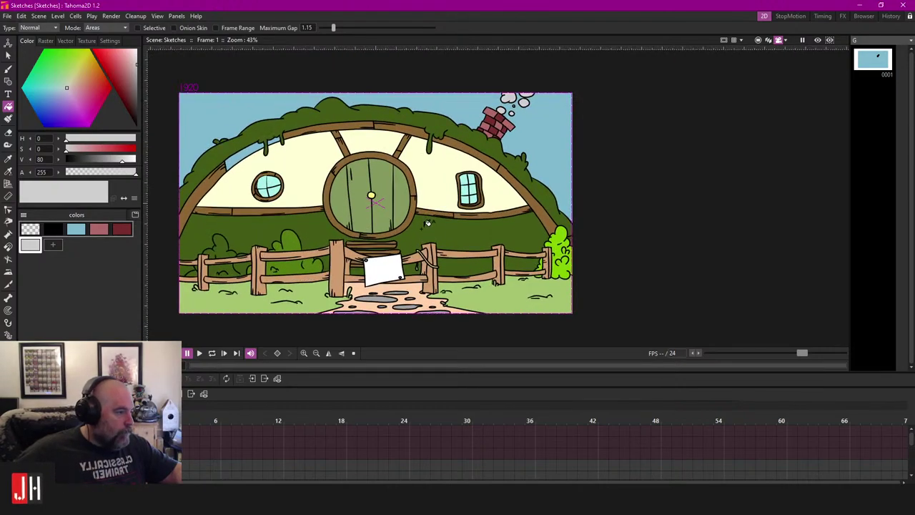
pyautogui.scroll(2, 437, 210)
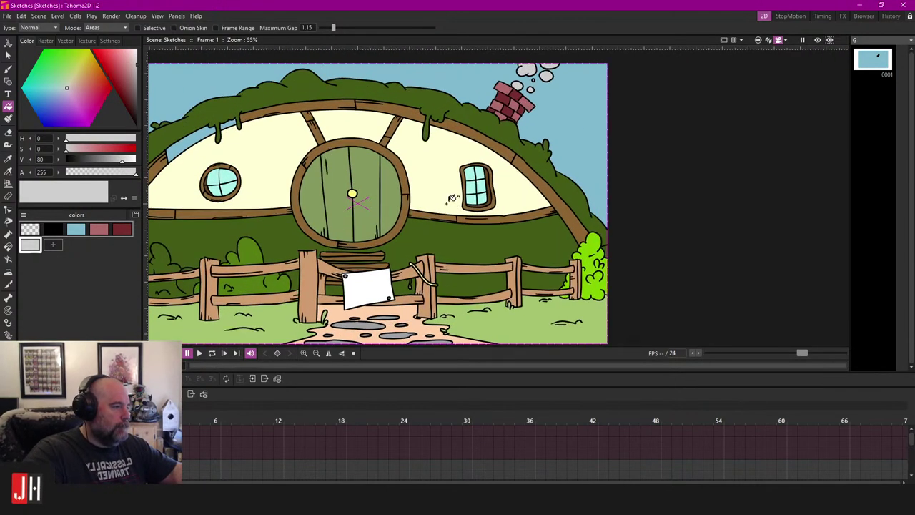
pyautogui.scroll(1, 484, 181)
# Step: Fill the dark green area below the lower wall beam on level F with the pale khaki swatch (H 57, S 30, V 82)
pyautogui.moveTo(483, 181); pyautogui.dragTo(583, 148)
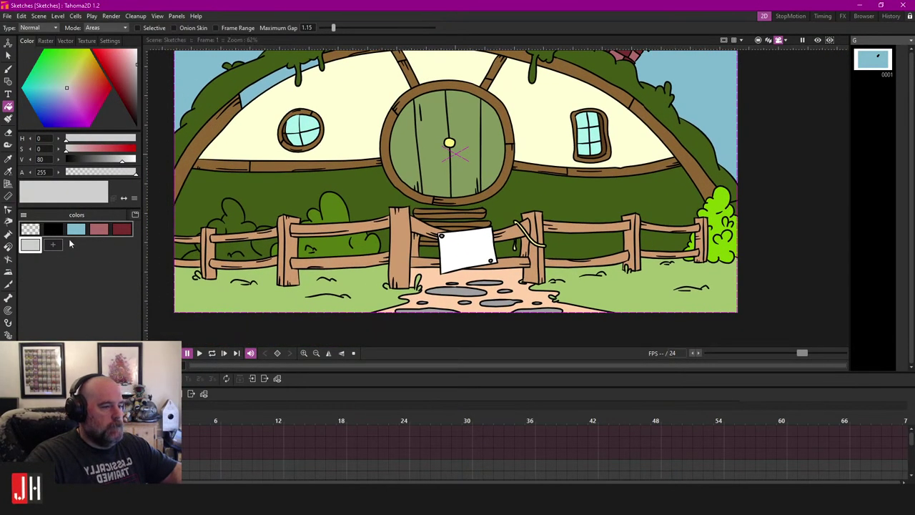
pyautogui.press('Down')
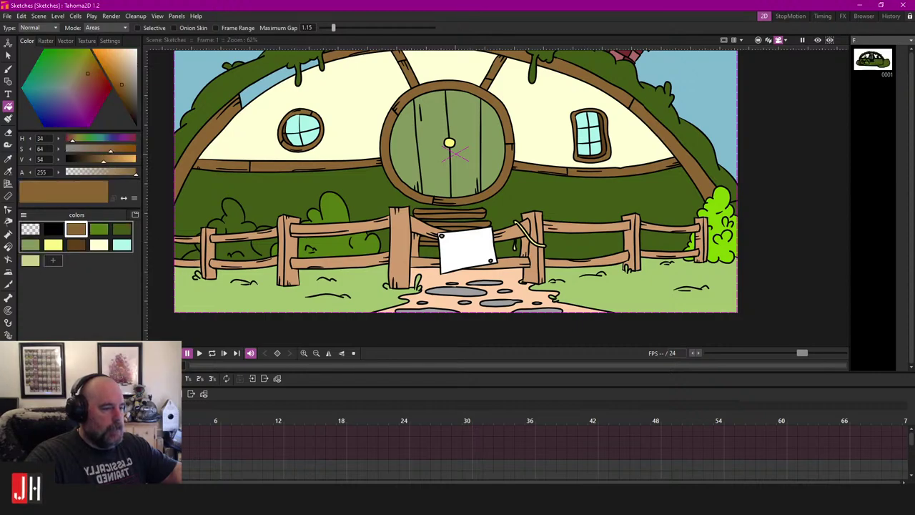
pyautogui.click(30, 261)
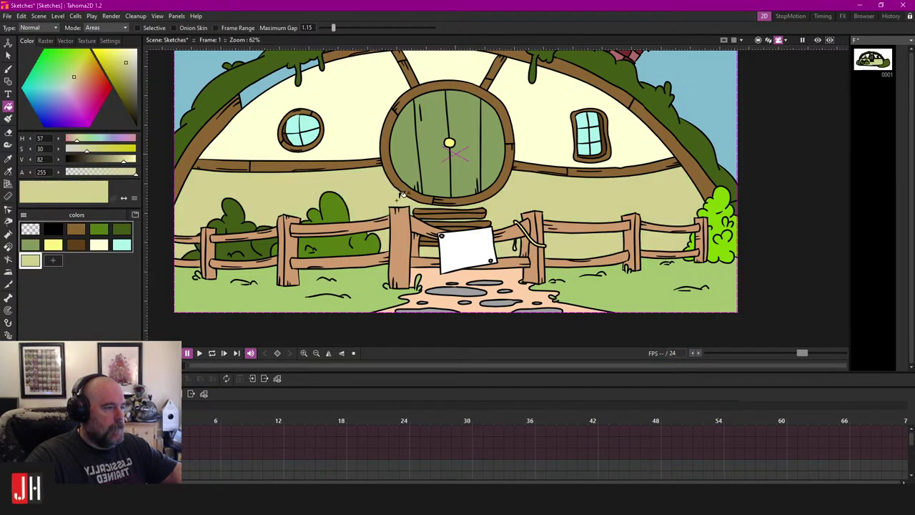
pyautogui.scroll(-5, 354, 178)
pyautogui.scroll(3, 439, 198)
pyautogui.scroll(-1, 422, 230)
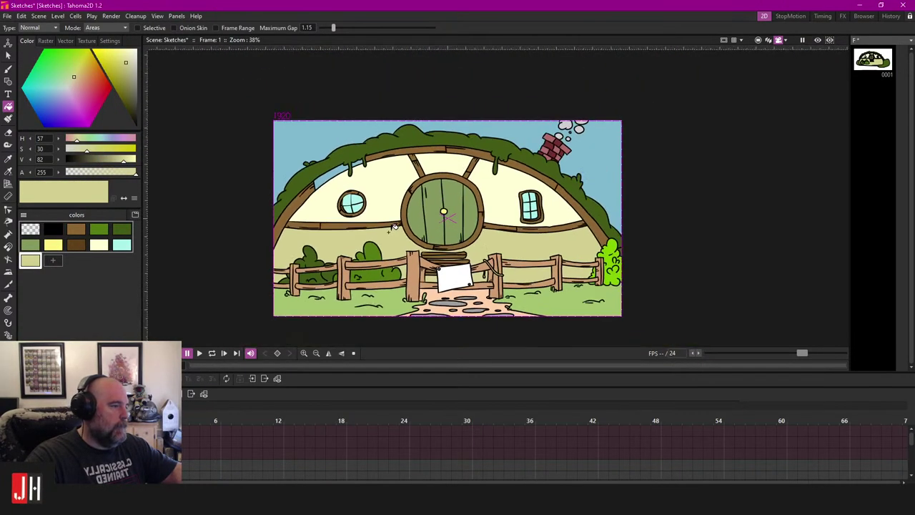
pyautogui.scroll(-1, 422, 230)
pyautogui.scroll(1, 457, 253)
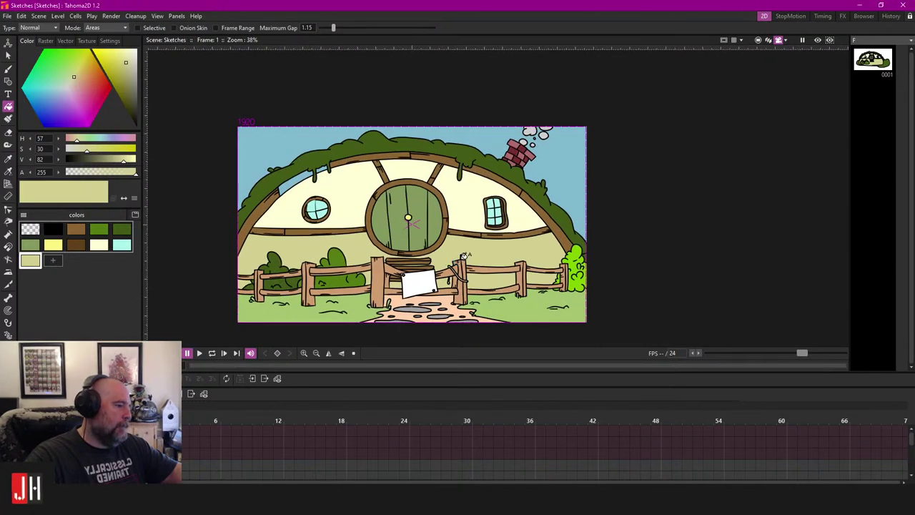
# Step: On level G, sample the roof beam's brown (H 34, S 64, V 54) into the selected swatch beside the sky and chimney colours
pyautogui.scroll(7, 464, 255)
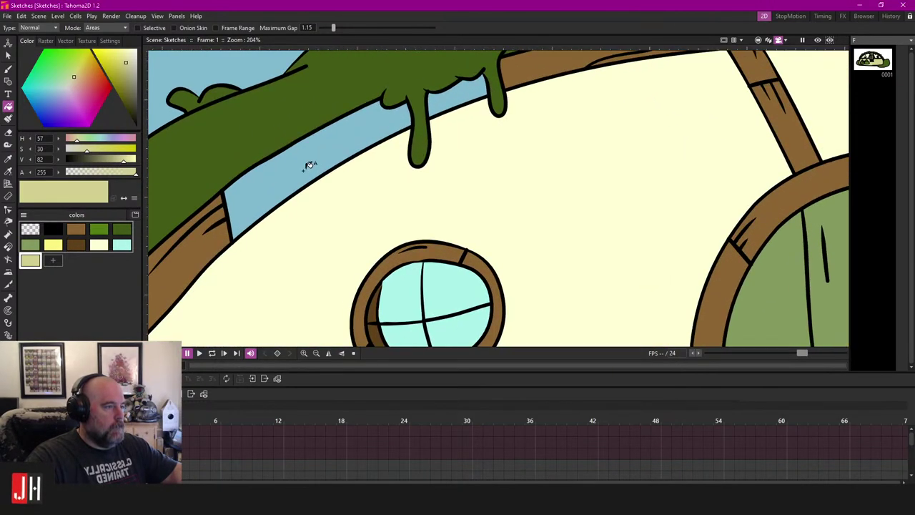
pyautogui.scroll(-3, 309, 165)
pyautogui.scroll(3, 364, 153)
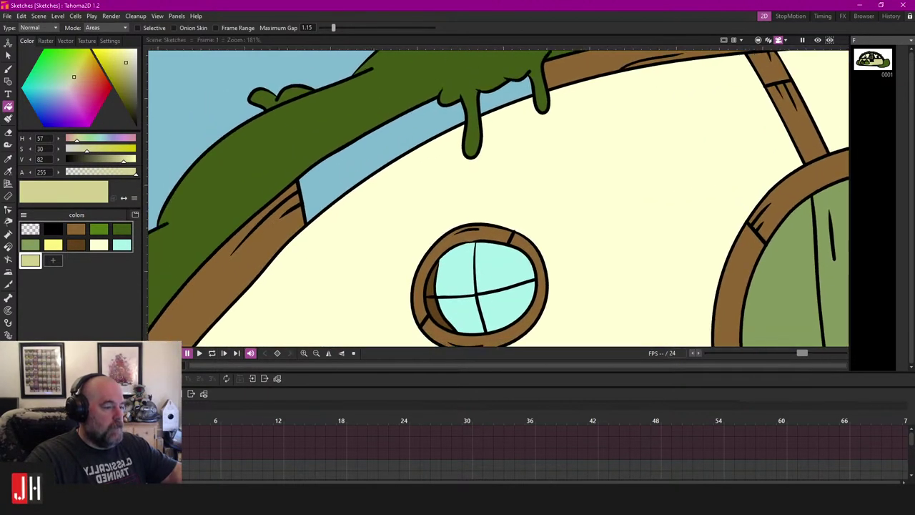
pyautogui.click(163, 450)
pyautogui.press('r')
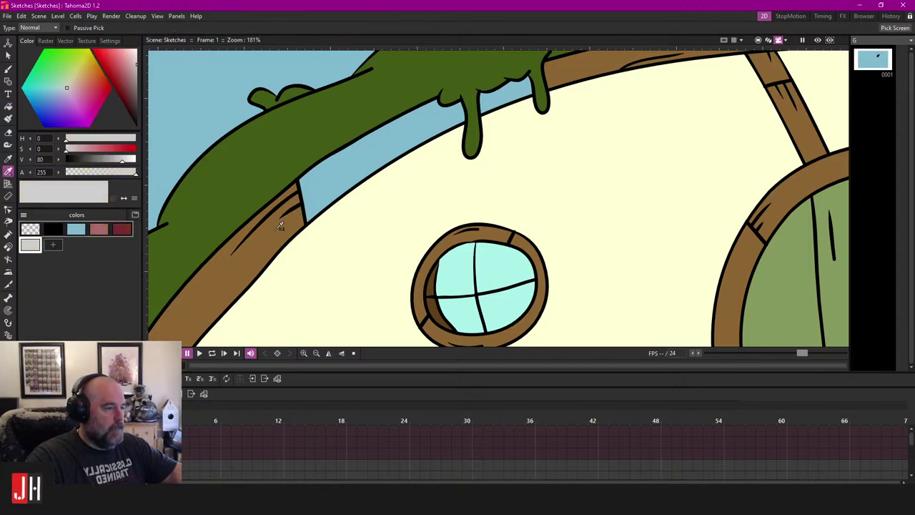
pyautogui.click(280, 225)
pyautogui.scroll(1, 324, 191)
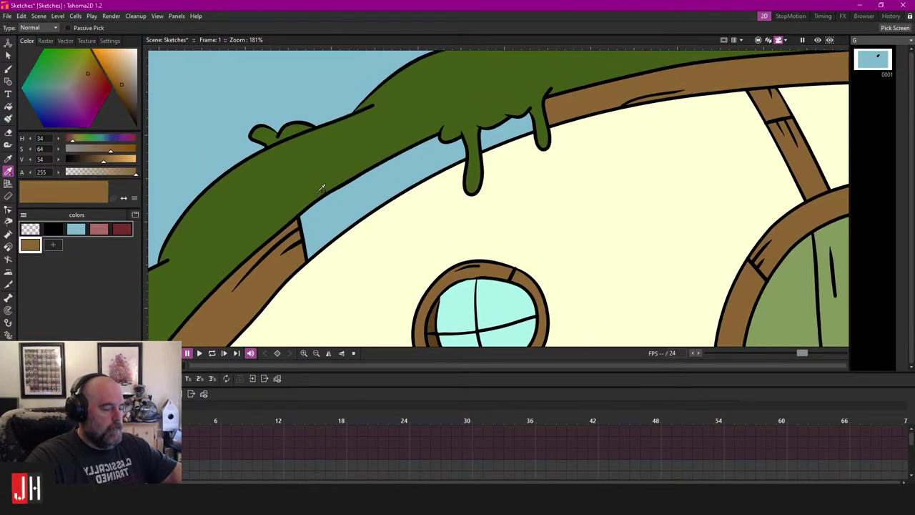
# Step: Draw a closed brown loop around the blue gap in the roof beam's left part and fill the gap with brown
pyautogui.press('b')
pyautogui.moveTo(277, 190)
pyautogui.mouseDown()
pyautogui.moveTo(368, 261)
pyautogui.moveTo(586, 151)
pyautogui.mouseUp()
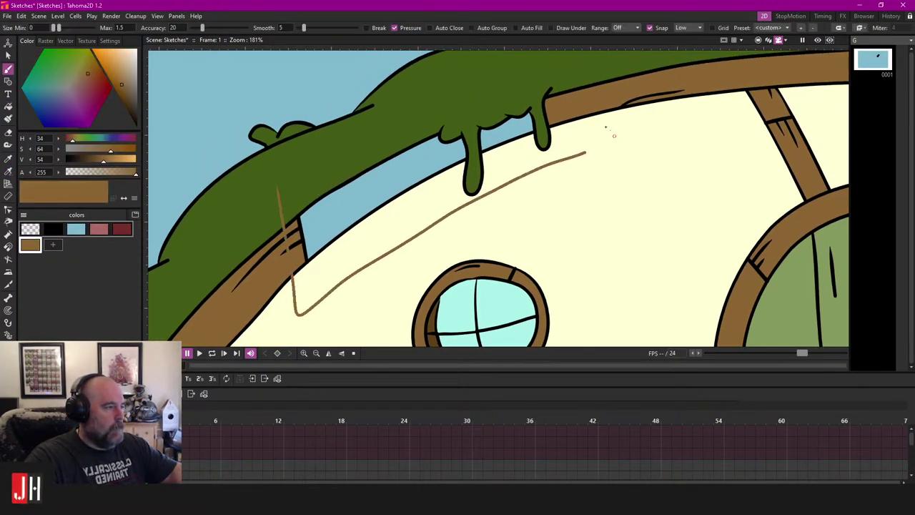
pyautogui.moveTo(480, 100)
pyautogui.mouseDown()
pyautogui.moveTo(350, 141)
pyautogui.moveTo(277, 190)
pyautogui.mouseUp()
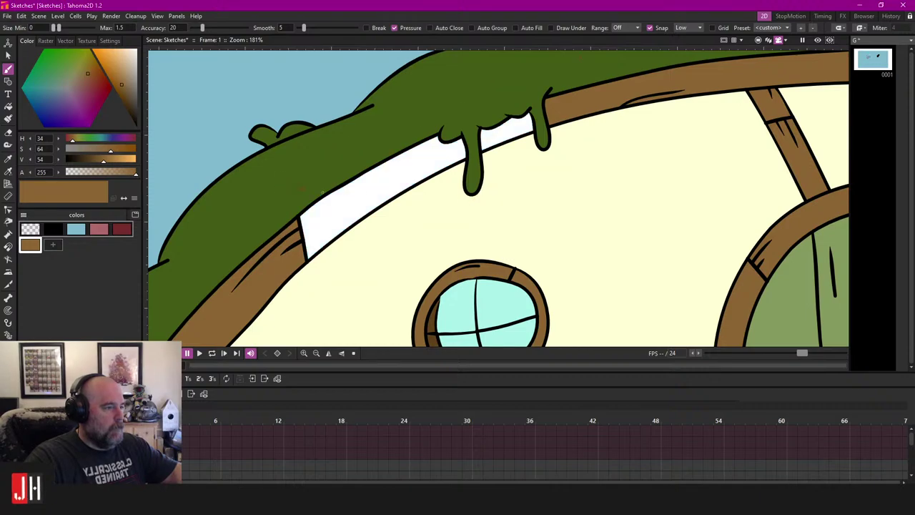
pyautogui.press('f')
pyautogui.click(387, 181)
pyautogui.scroll(-6, 394, 196)
pyautogui.scroll(-4, 420, 193)
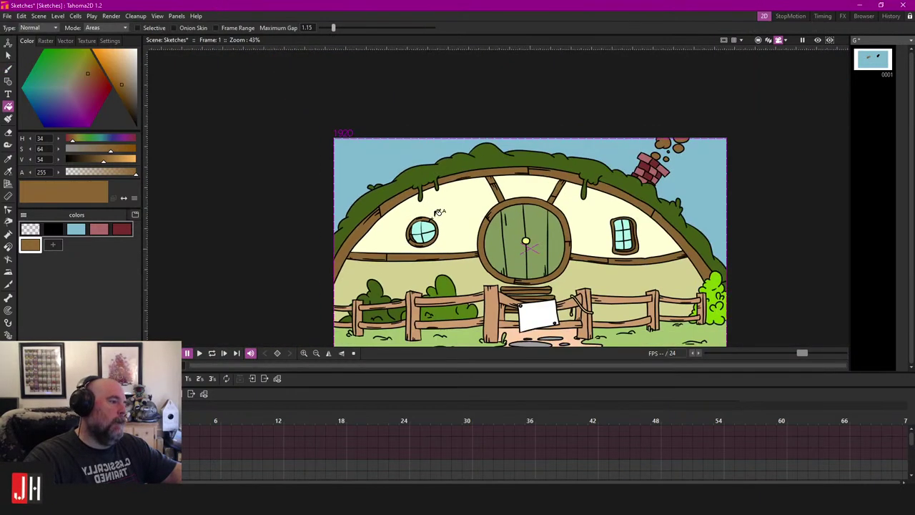
pyautogui.scroll(2, 426, 201)
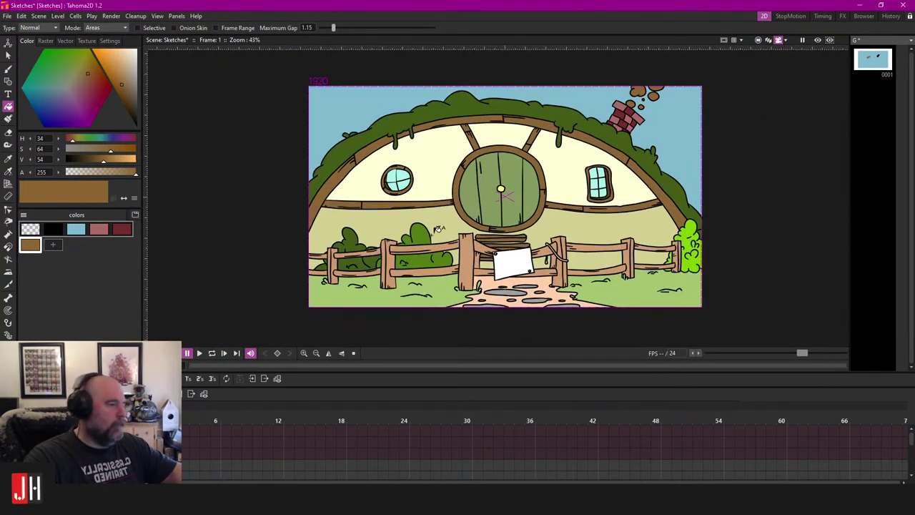
pyautogui.click(53, 229)
pyautogui.scroll(1, 432, 153)
pyautogui.scroll(3, 393, 196)
pyautogui.press('b')
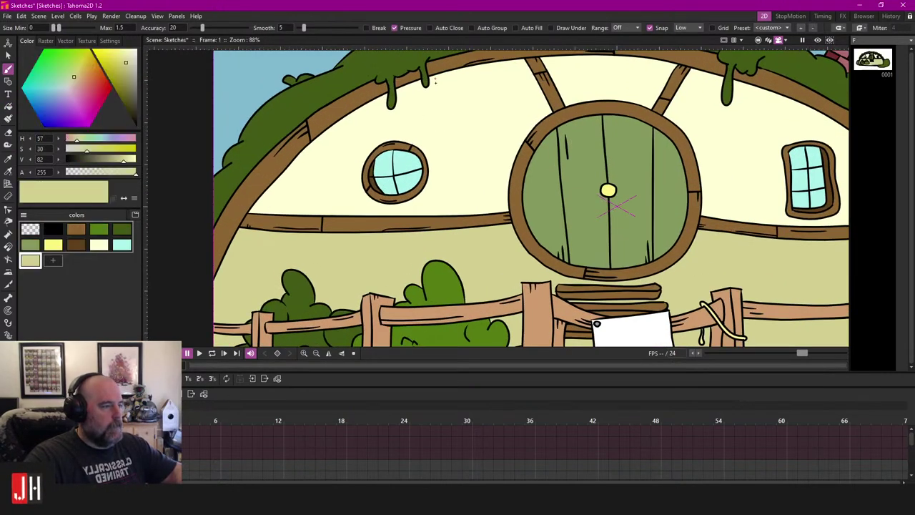
pyautogui.scroll(8, 302, 259)
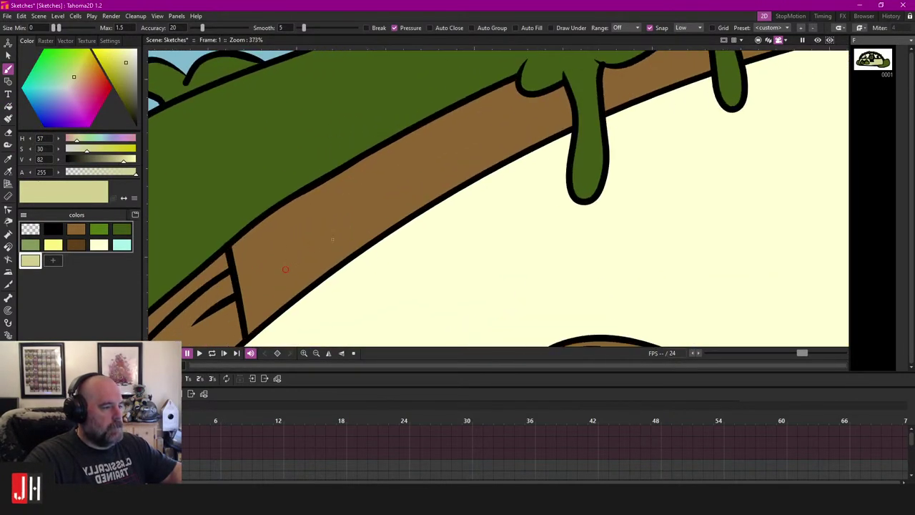
pyautogui.moveTo(285, 269); pyautogui.dragTo(460, 170)
pyautogui.hotkey('ctrl', 'z')
pyautogui.moveTo(314, 269)
pyautogui.mouseDown()
pyautogui.moveTo(429, 182)
pyautogui.moveTo(289, 272)
pyautogui.mouseUp()
pyautogui.hotkey('ctrl', 'z')
# Step: Draw a black wood-grain line along the newly browned roof beam section on level F, then select the stroke to inspect it and deselect it
pyautogui.click(52, 230)
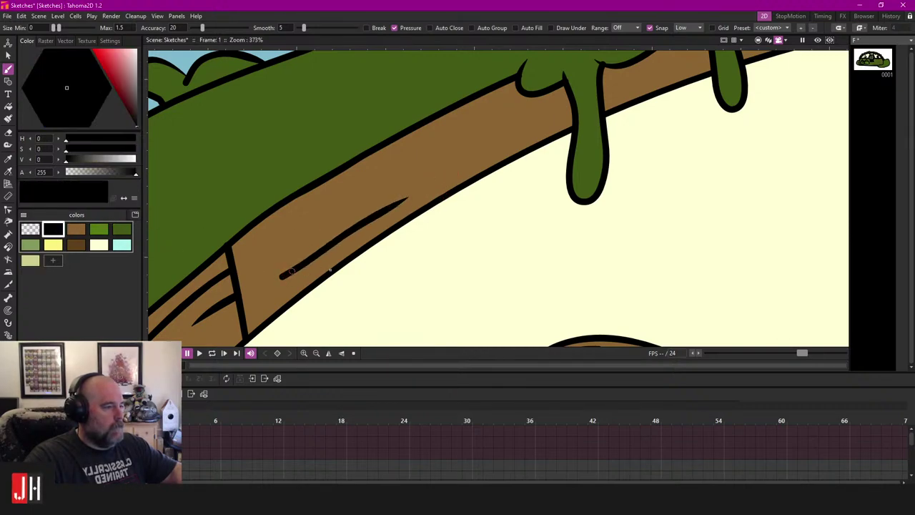
pyautogui.press('s')
pyautogui.click(351, 230)
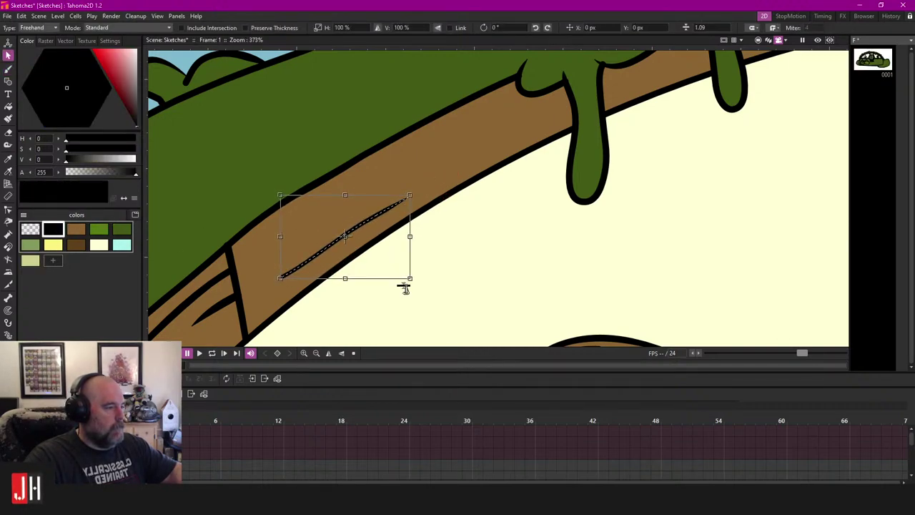
pyautogui.click(496, 234)
# Step: Fill the area beneath the lower wall beam with pale khaki (H 57, S 30, V 82) again and save the scene
pyautogui.scroll(-3, 493, 218)
pyautogui.scroll(2, 493, 214)
pyautogui.scroll(-8, 495, 176)
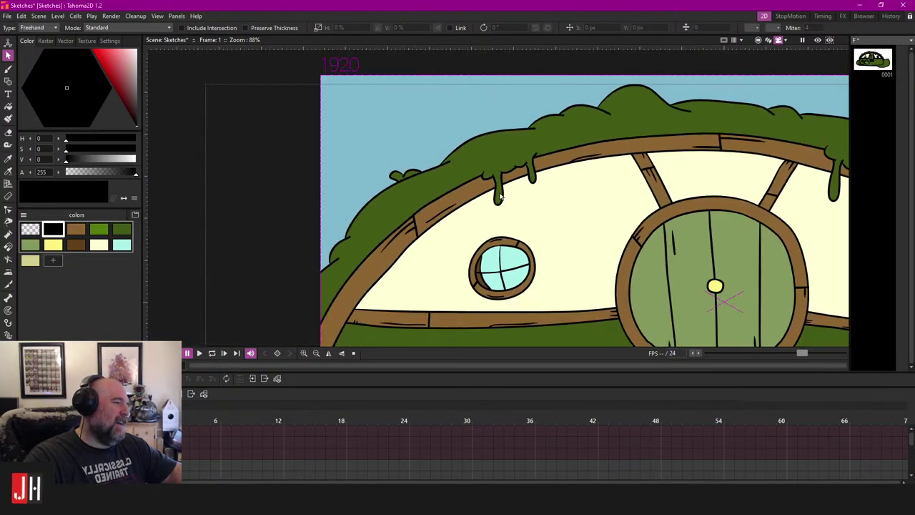
pyautogui.scroll(4, 473, 178)
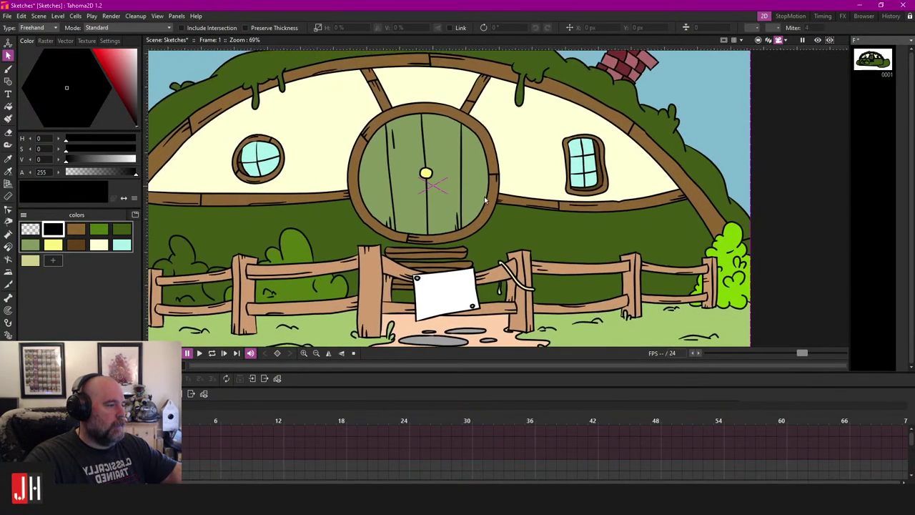
pyautogui.scroll(1, 490, 234)
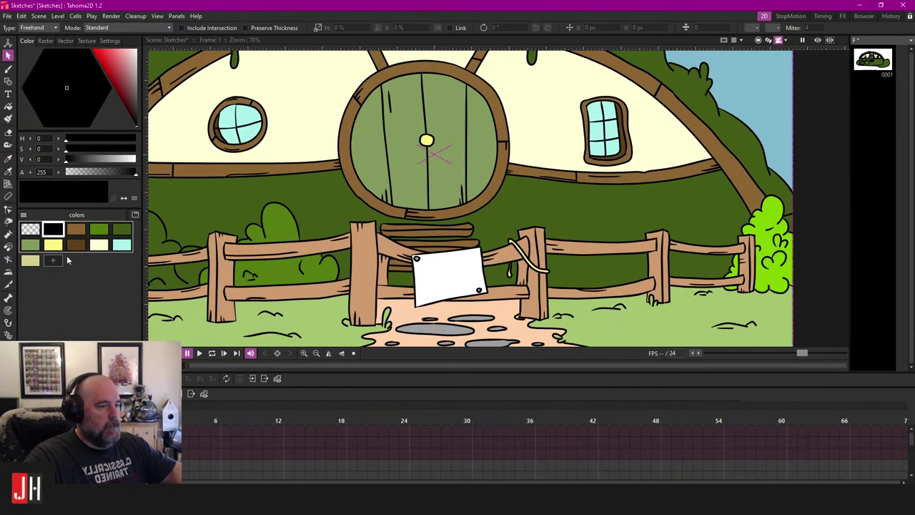
pyautogui.click(30, 260)
pyautogui.press('f')
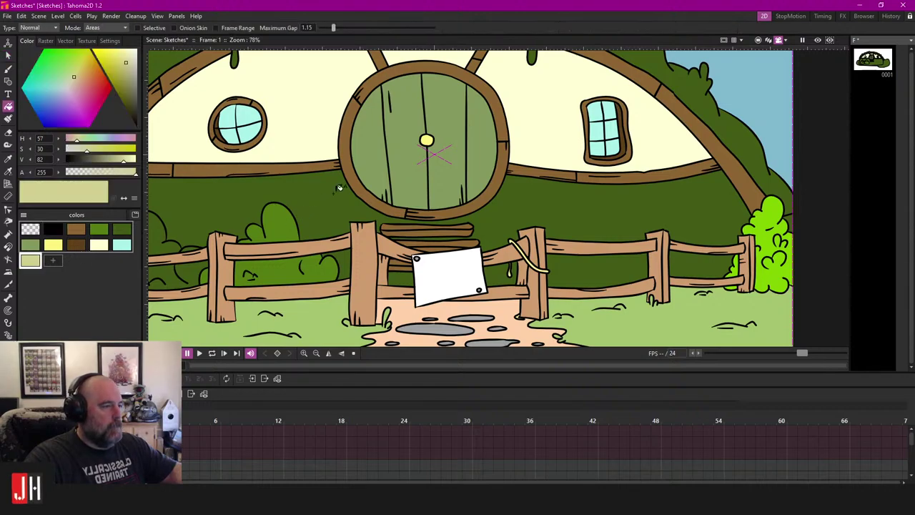
pyautogui.scroll(-4, 402, 219)
pyautogui.hotkey('ctrl', 's')
pyautogui.scroll(2, 398, 218)
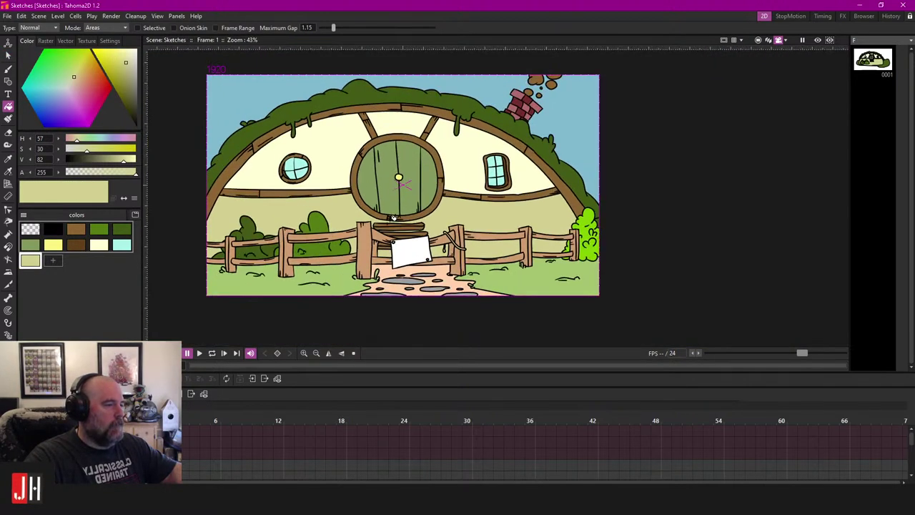
# Step: On level G, add a new palette swatch and set it to mid grey (H 0, S 0, V 69)
pyautogui.moveTo(397, 218); pyautogui.dragTo(444, 205)
pyautogui.scroll(-2, 442, 207)
pyautogui.scroll(-1, 445, 201)
pyautogui.scroll(4, 400, 215)
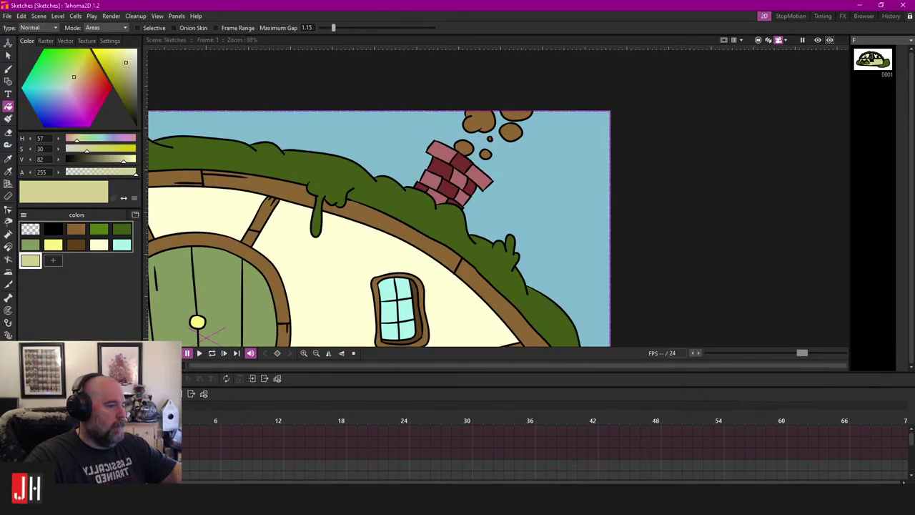
pyautogui.click(163, 452)
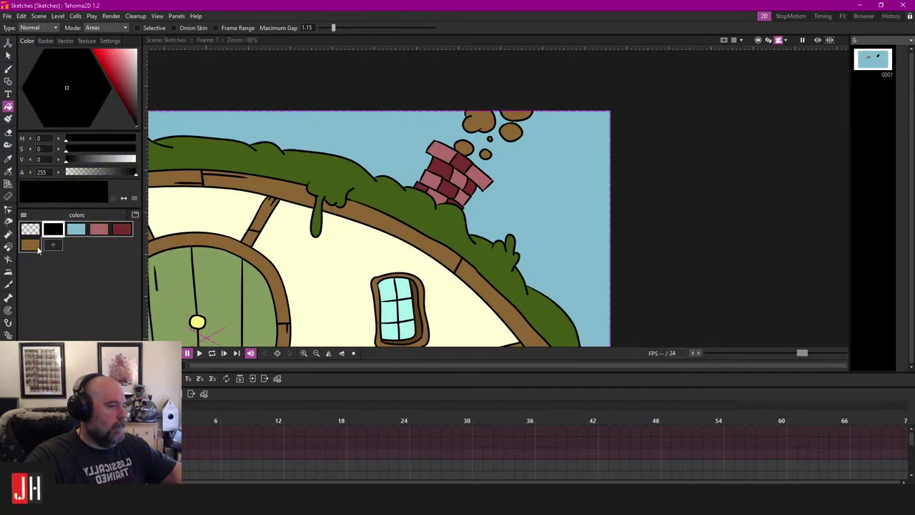
pyautogui.click(56, 245)
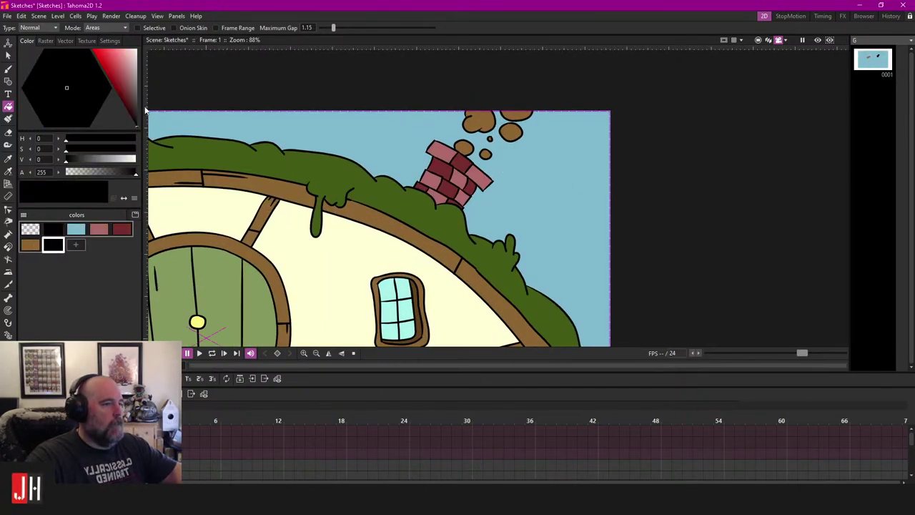
pyautogui.scroll(2, 557, 170)
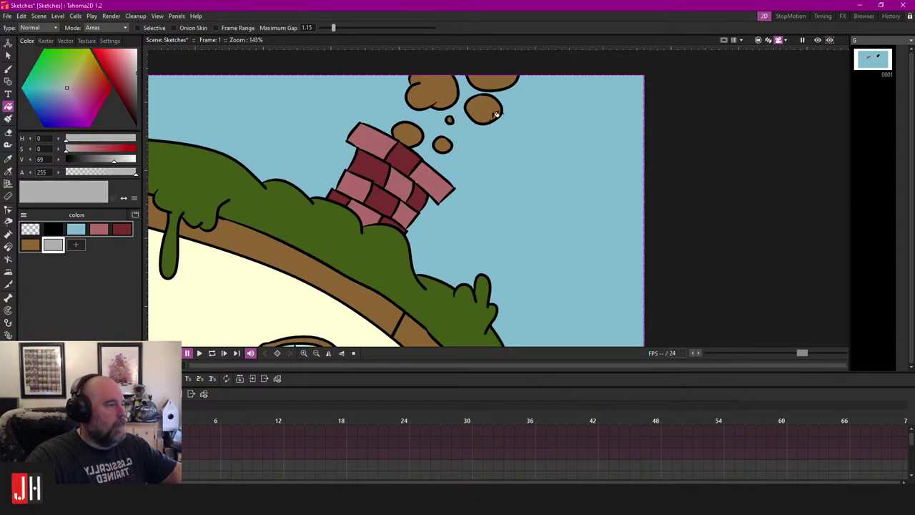
# Step: Fill the brown smoke puffs above the chimney with the grey swatch
pyautogui.click(483, 108)
pyautogui.click(431, 93)
pyautogui.click(503, 77)
pyautogui.click(449, 120)
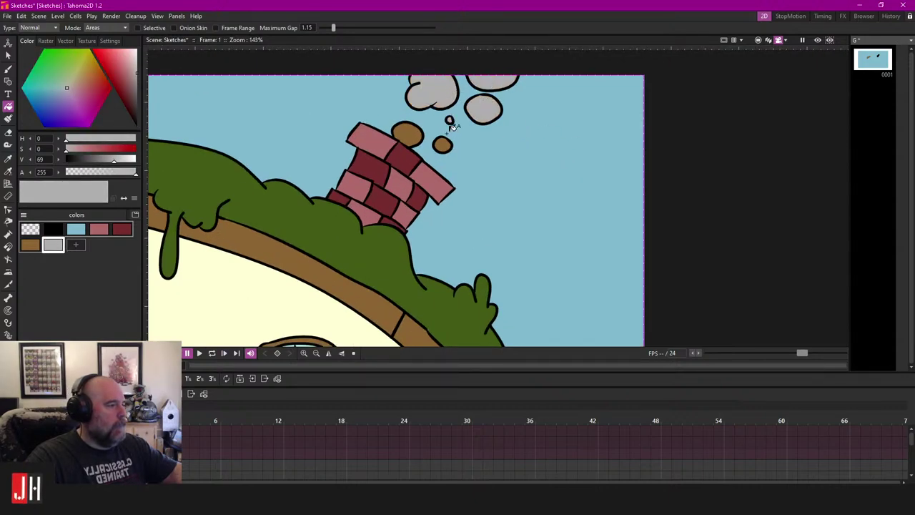
pyautogui.click(407, 130)
# Step: Lighten the smoke's grey swatch to V 81 and save the scene
pyautogui.moveTo(134, 69); pyautogui.dragTo(140, 60)
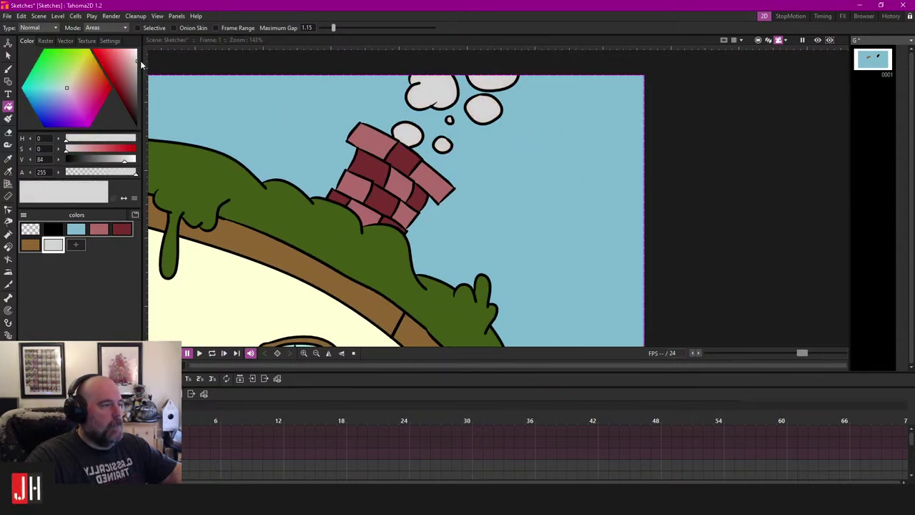
pyautogui.scroll(-6, 457, 164)
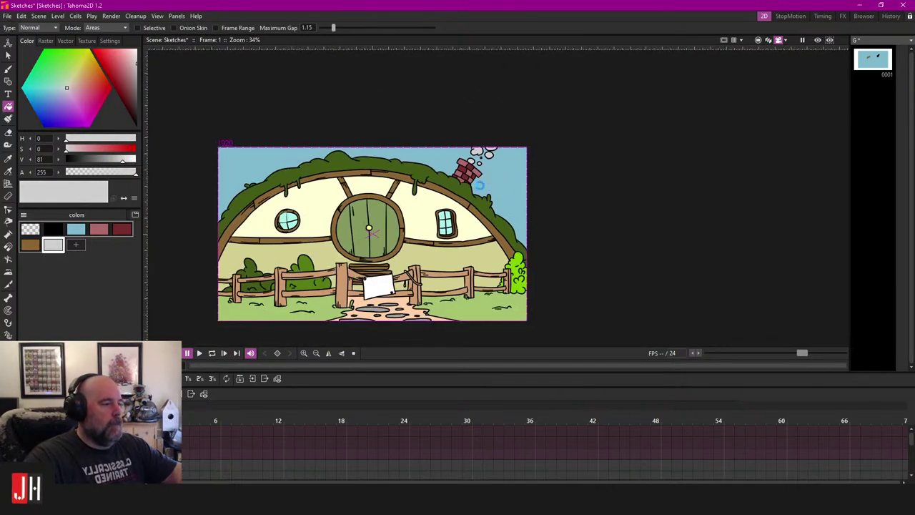
pyautogui.scroll(2, 479, 185)
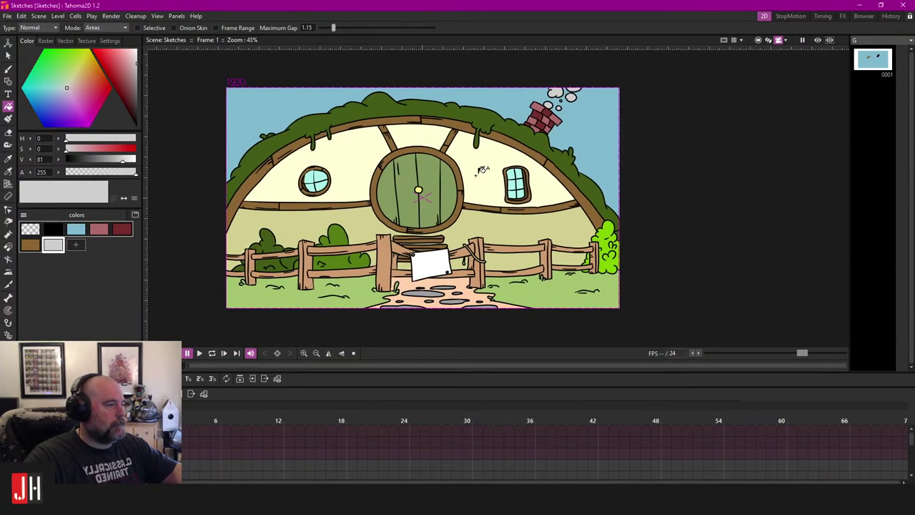
# Step: Switch to level F and activate the Brush tool with the black swatch for line work on the lower wall
pyautogui.scroll(3, 440, 178)
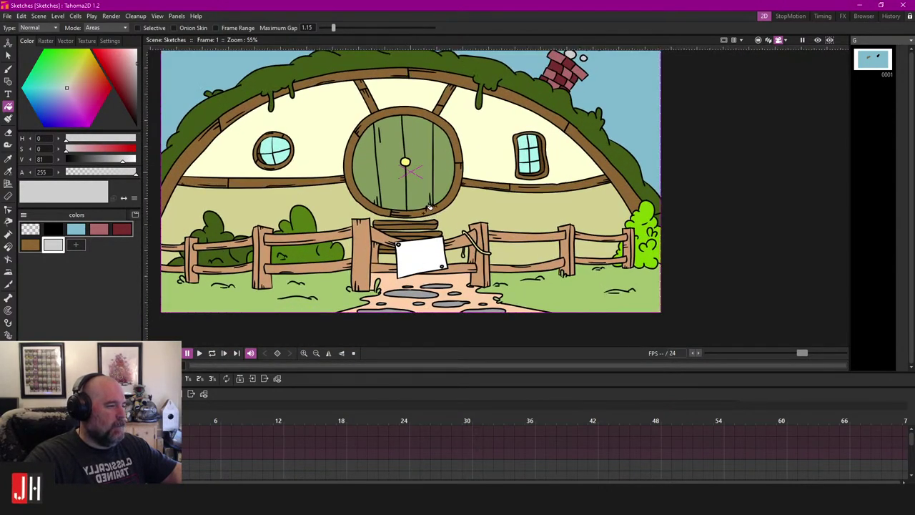
pyautogui.moveTo(396, 190); pyautogui.dragTo(398, 203)
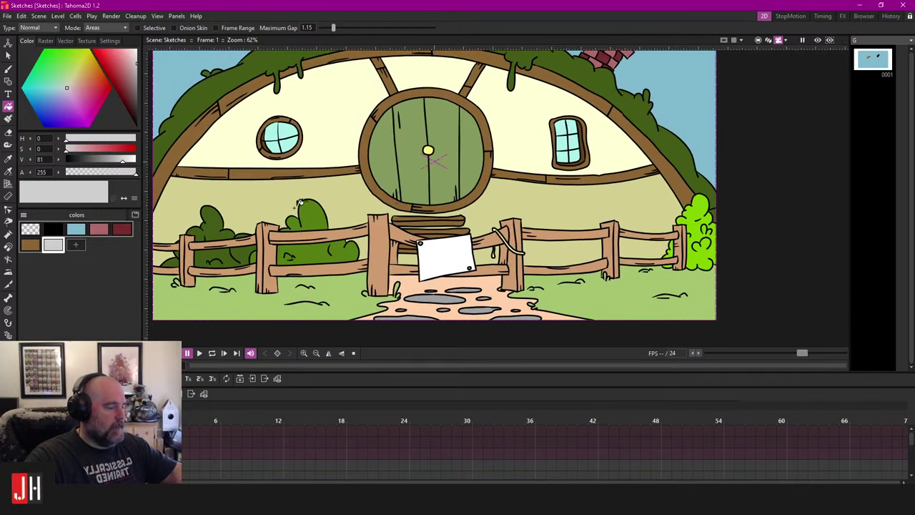
pyautogui.click(163, 454)
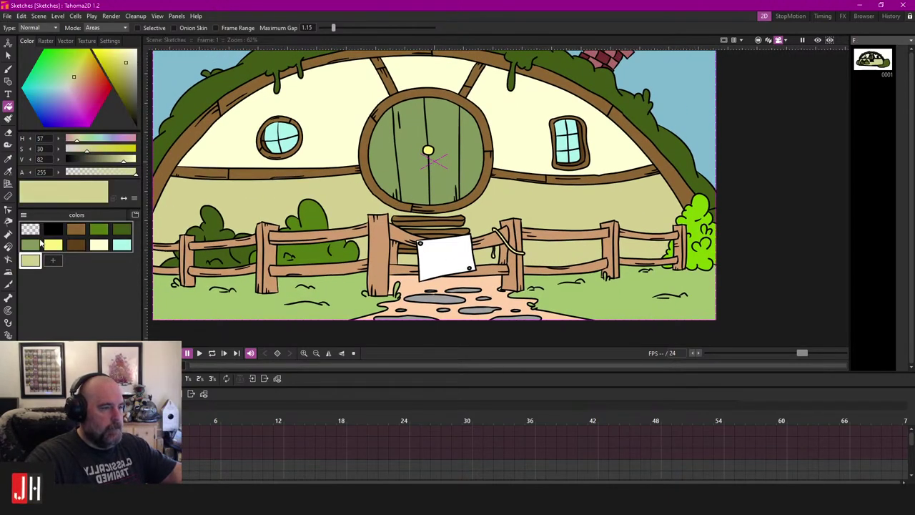
pyautogui.click(53, 229)
pyautogui.press('b')
pyautogui.scroll(-2, 357, 157)
pyautogui.scroll(5, 381, 180)
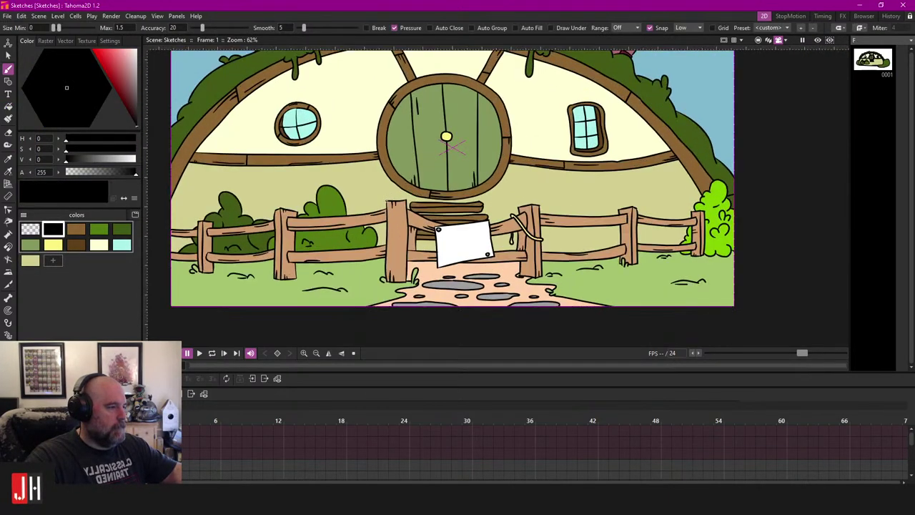
# Step: Try drawing short black curves on the lower wall beside the round door and behind the mid-green bush
pyautogui.moveTo(364, 124); pyautogui.dragTo(418, 192)
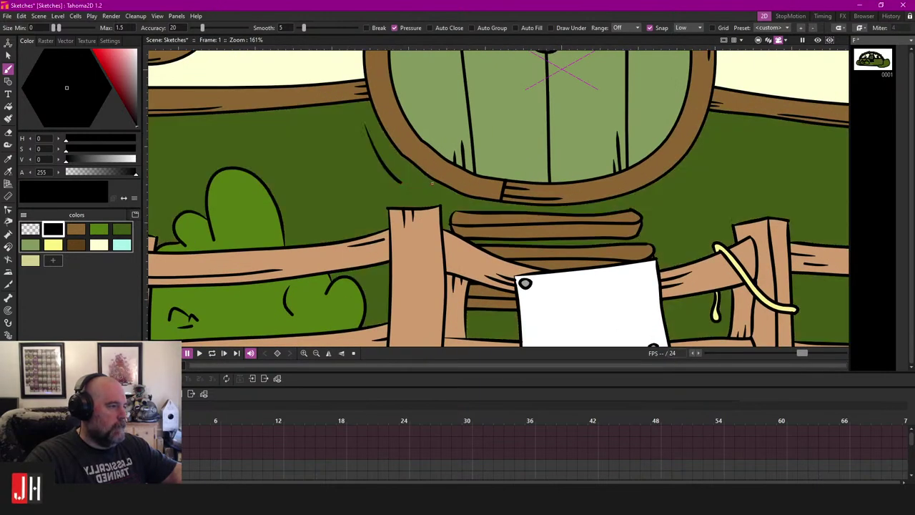
pyautogui.scroll(-5, 432, 183)
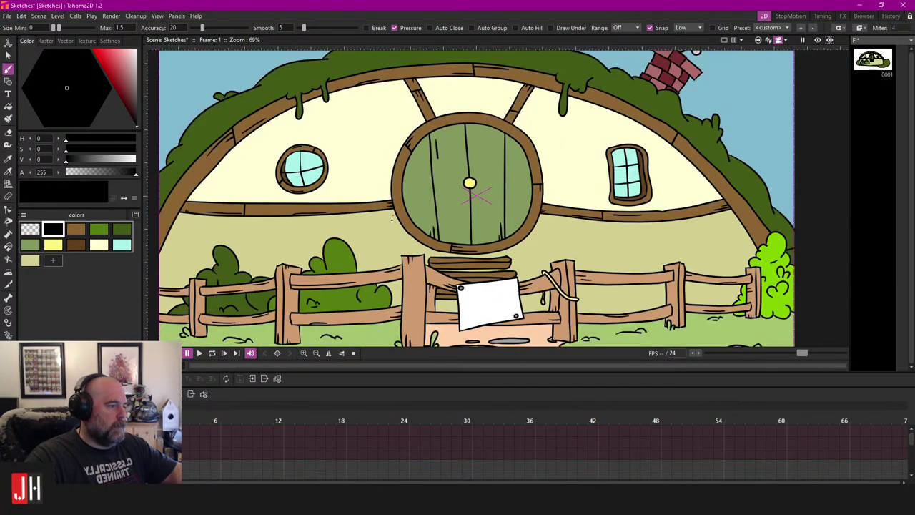
pyautogui.scroll(-1, 391, 219)
pyautogui.scroll(4, 318, 215)
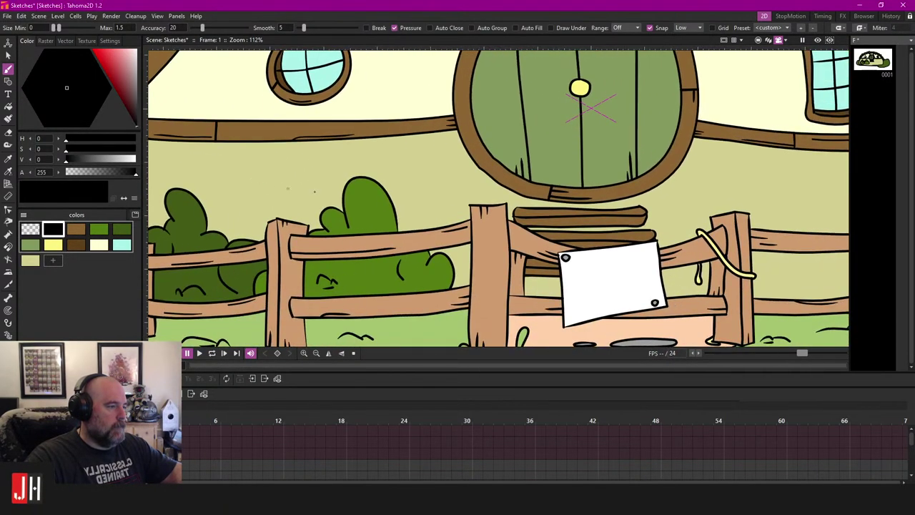
pyautogui.scroll(5, 314, 191)
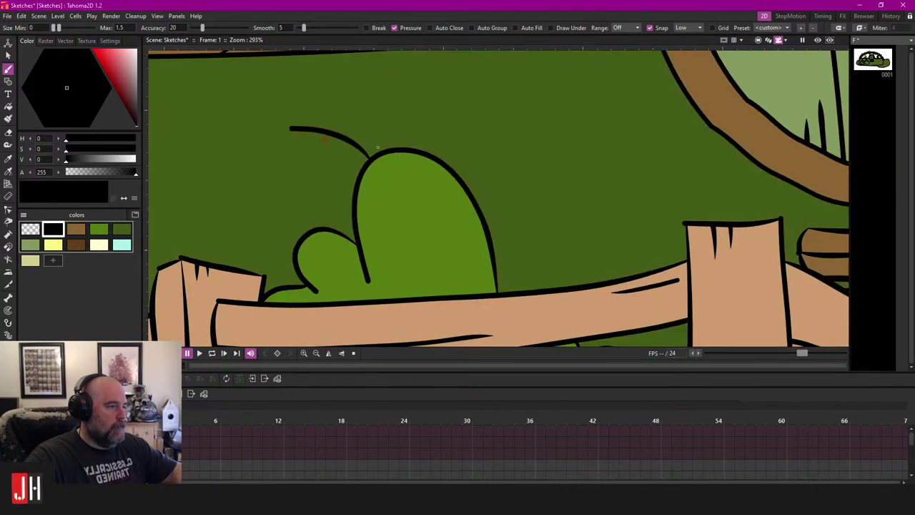
pyautogui.scroll(-2, 425, 195)
pyautogui.scroll(-7, 425, 194)
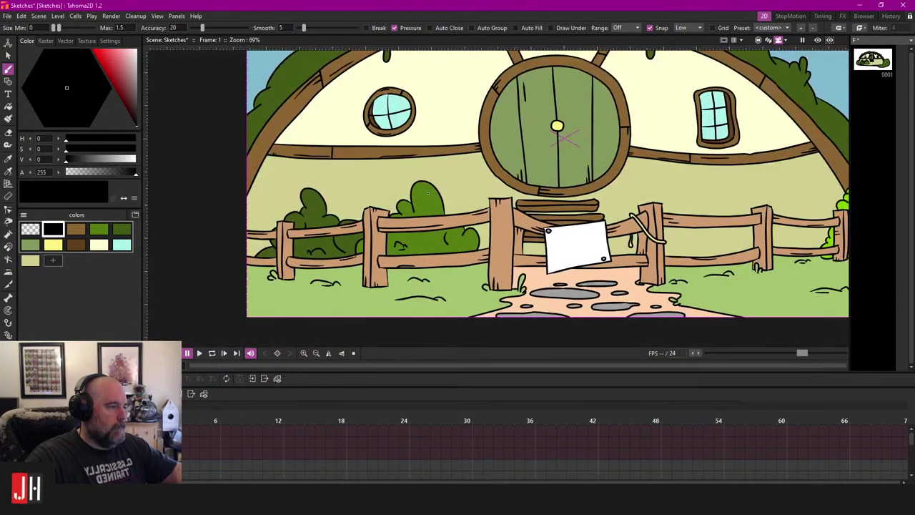
pyautogui.scroll(2, 440, 150)
pyautogui.scroll(-3, 446, 141)
pyautogui.moveTo(585, 179); pyautogui.dragTo(534, 170)
pyautogui.scroll(6, 527, 205)
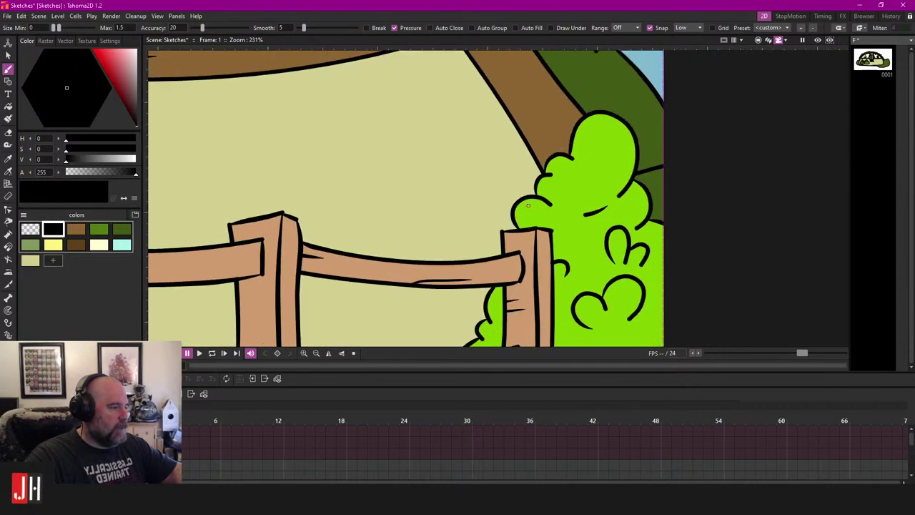
pyautogui.moveTo(521, 202); pyautogui.dragTo(412, 158)
pyautogui.scroll(-6, 412, 158)
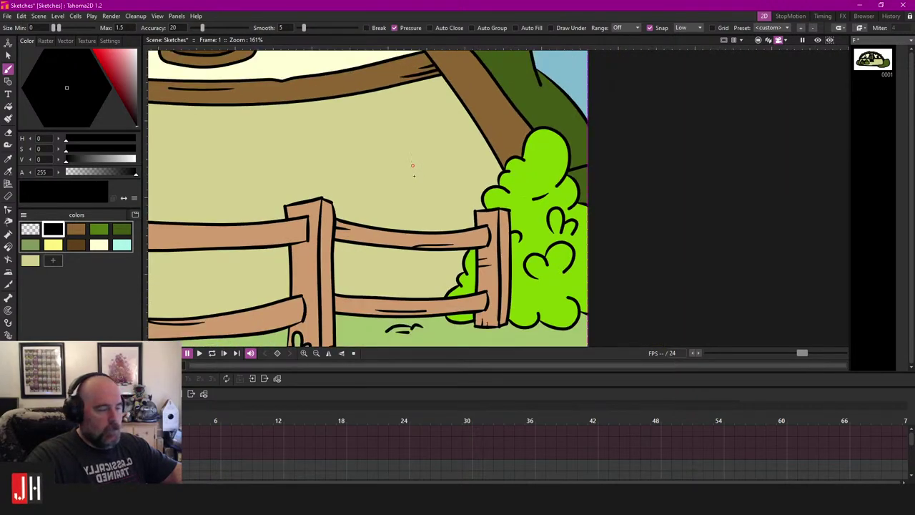
# Step: Draw a small black arc just right of the roped gate post, over the lower fence rail, as a new bush's first lobe
pyautogui.scroll(5, 389, 245)
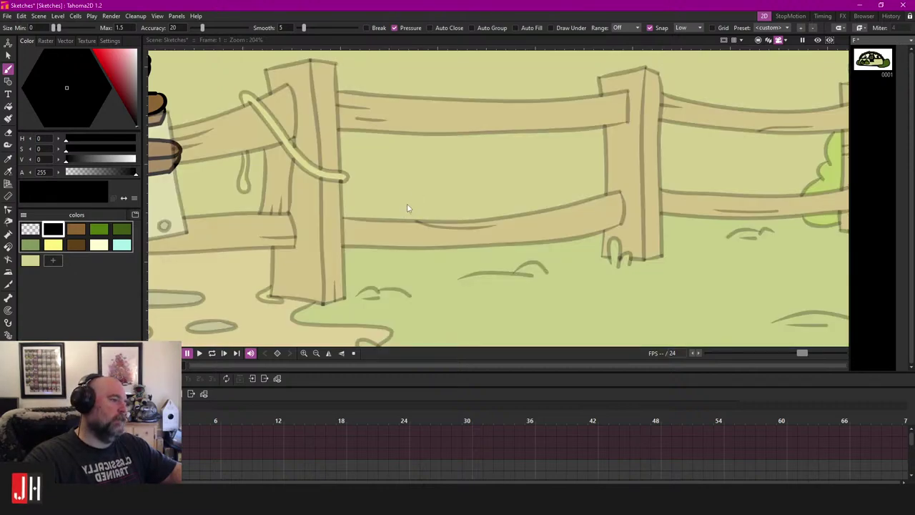
pyautogui.scroll(-5, 382, 223)
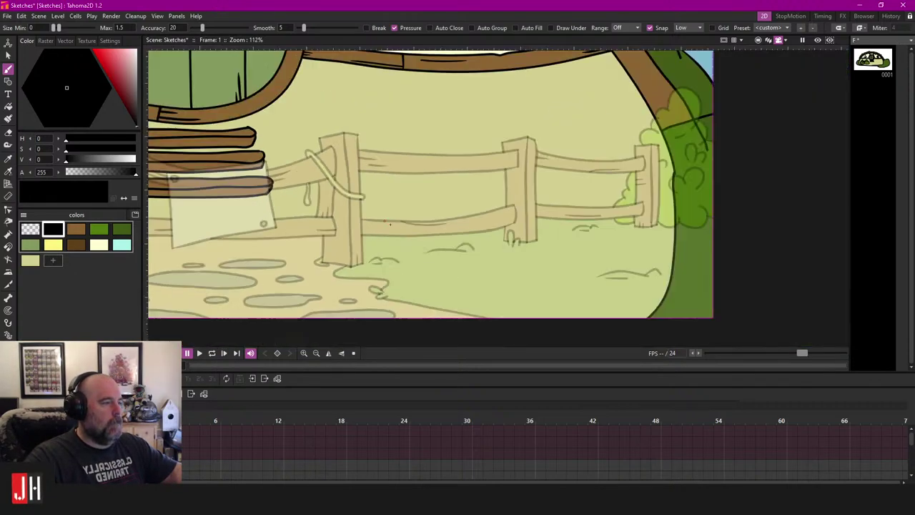
pyautogui.scroll(5, 394, 221)
pyautogui.moveTo(359, 233)
pyautogui.mouseDown()
pyautogui.moveTo(369, 188)
pyautogui.moveTo(414, 207)
pyautogui.mouseUp()
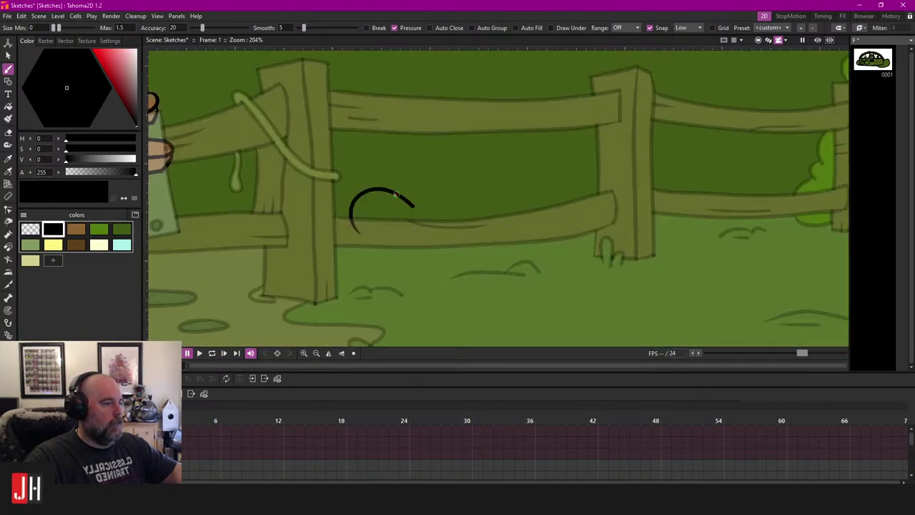
# Step: Try a second curved lobe above the new bush's first arc and undo the attempts
pyautogui.moveTo(464, 172); pyautogui.dragTo(415, 180)
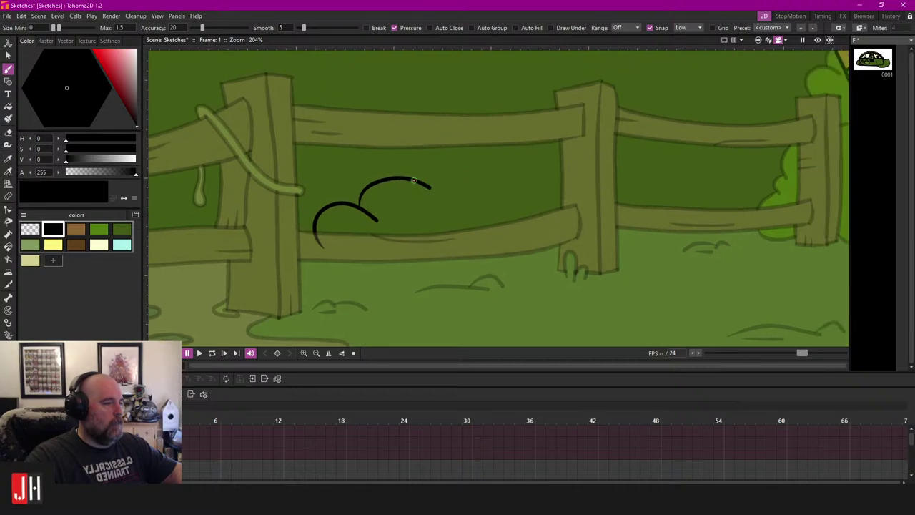
pyautogui.hotkey('ctrl', 'z')
pyautogui.scroll(-5, 430, 177)
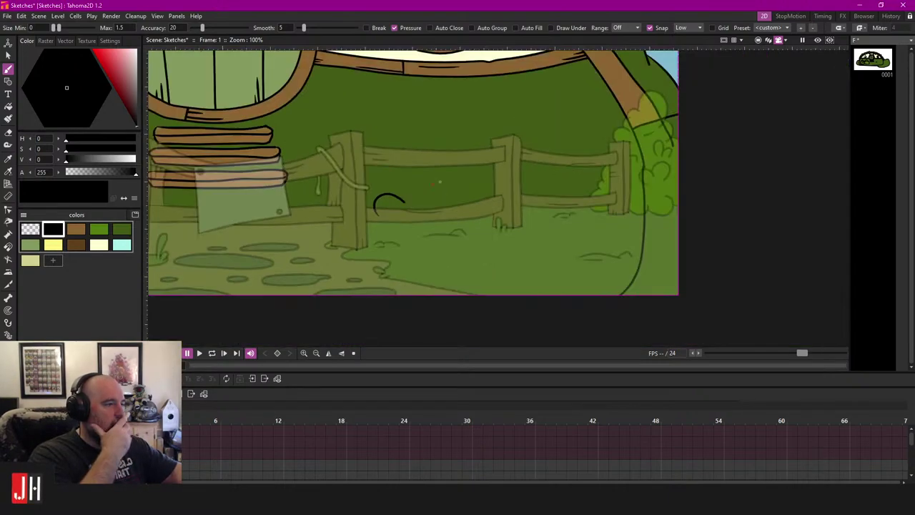
pyautogui.scroll(7, 403, 183)
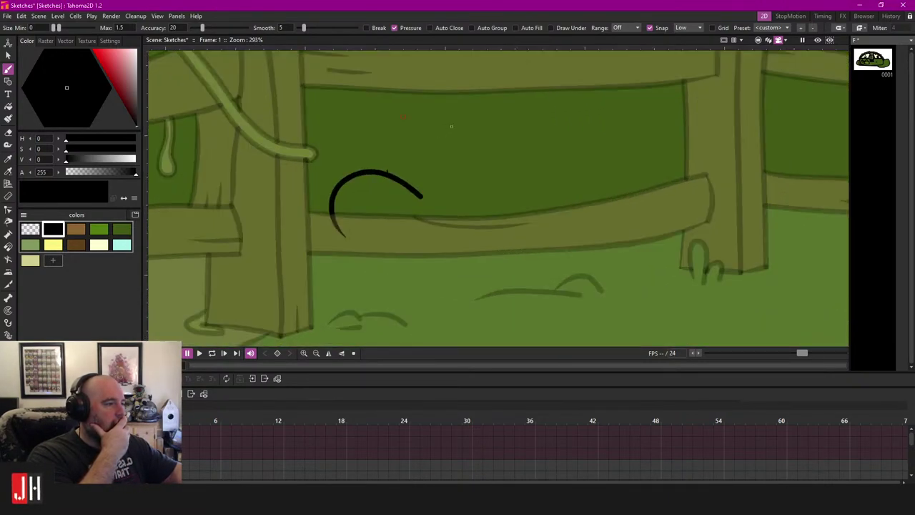
pyautogui.moveTo(386, 166); pyautogui.dragTo(464, 136)
pyautogui.hotkey('ctrl', 'z')
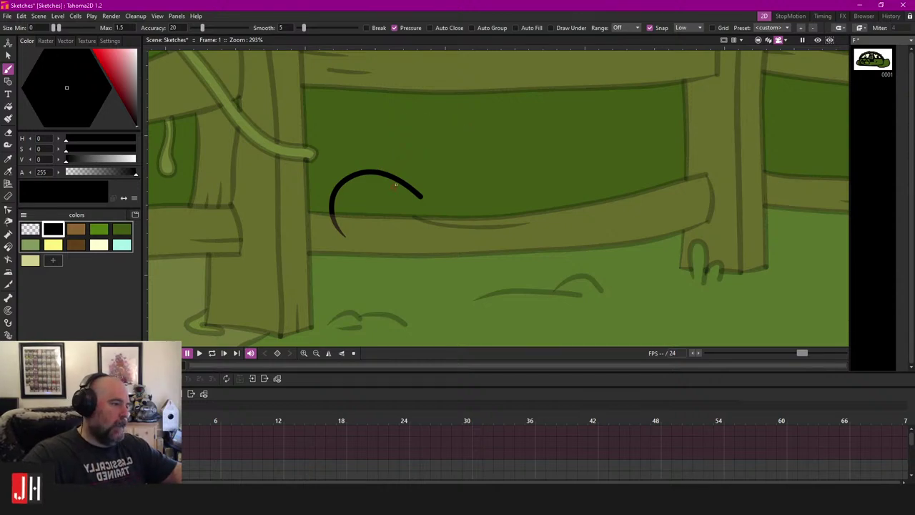
# Step: Draw the new bush's remaining lobes and rounded right side, and close its outline with a curve along the grass
pyautogui.moveTo(393, 199)
pyautogui.mouseDown()
pyautogui.moveTo(458, 117)
pyautogui.moveTo(526, 121)
pyautogui.moveTo(623, 82)
pyautogui.moveTo(620, 338)
pyautogui.mouseUp()
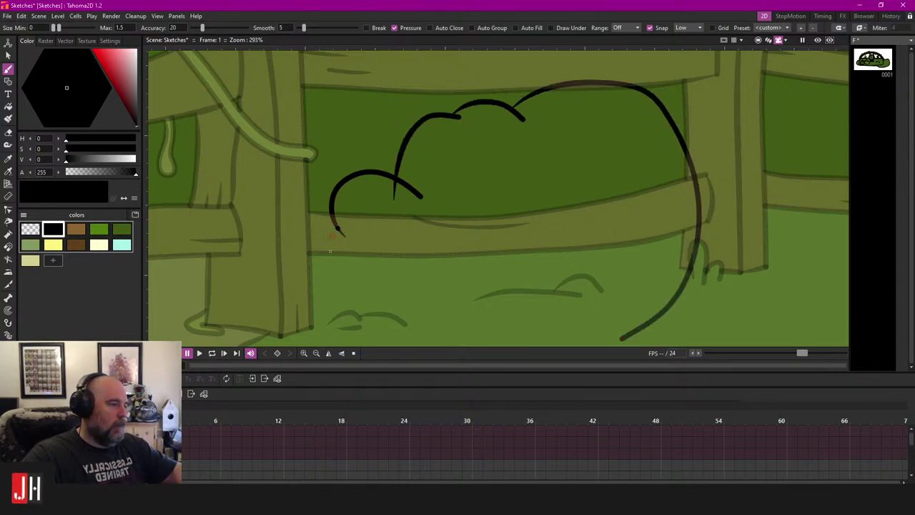
pyautogui.moveTo(331, 234)
pyautogui.mouseDown()
pyautogui.moveTo(529, 323)
pyautogui.moveTo(615, 330)
pyautogui.mouseUp()
pyautogui.scroll(-5, 647, 301)
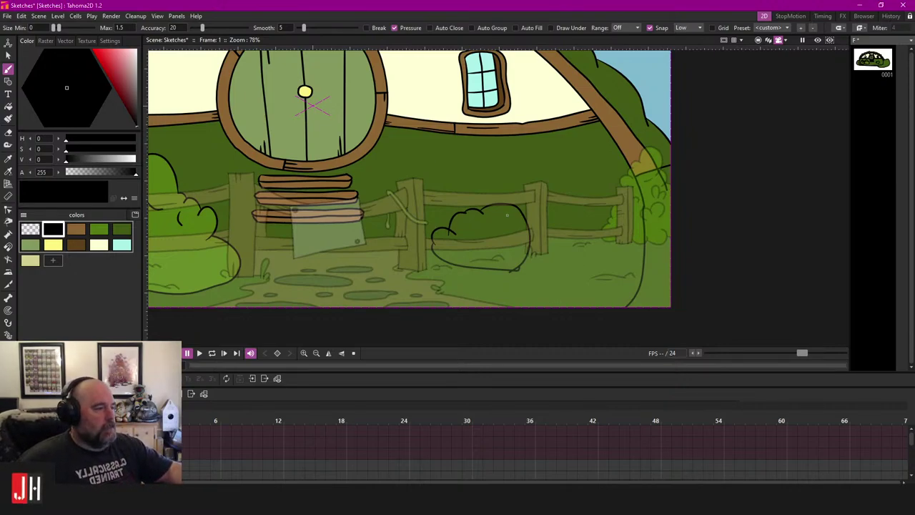
pyautogui.scroll(5, 508, 218)
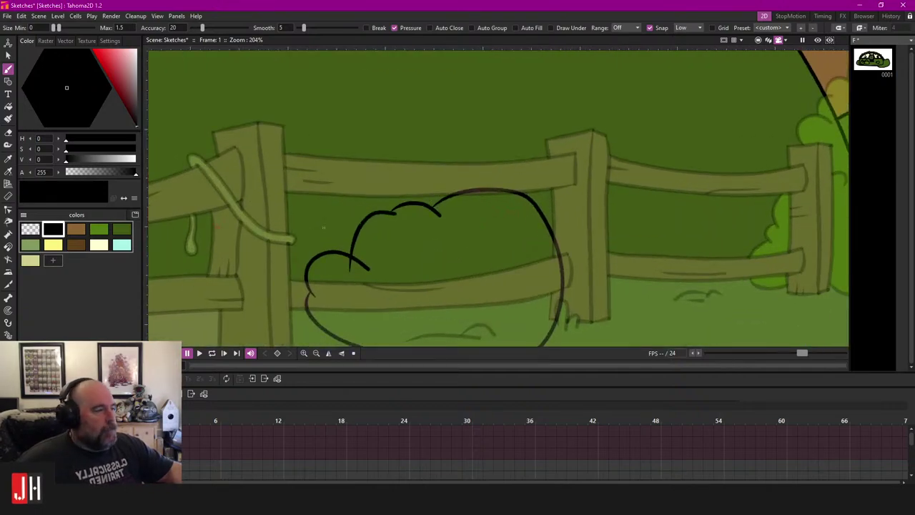
pyautogui.scroll(-2, 351, 246)
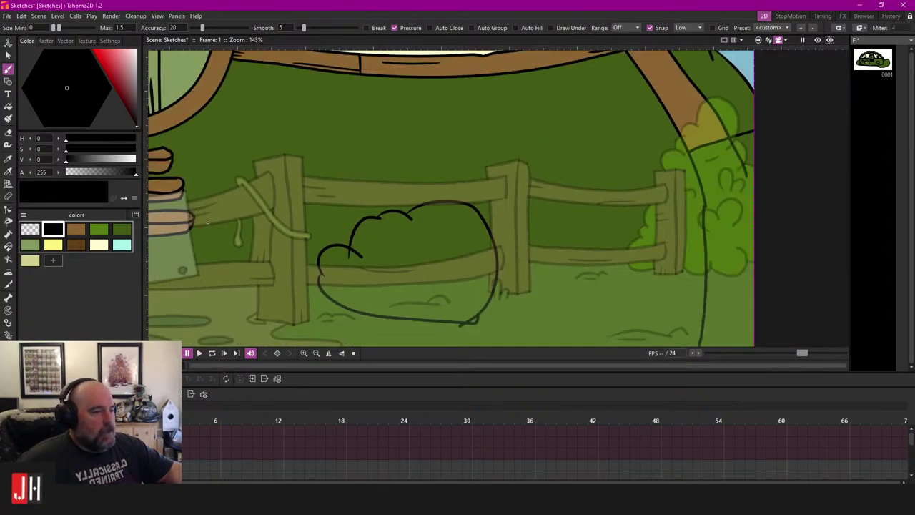
# Step: Fill the lower wall around the new bush outline with pale khaki (H 57, S 30, V 82)
pyautogui.click(124, 230)
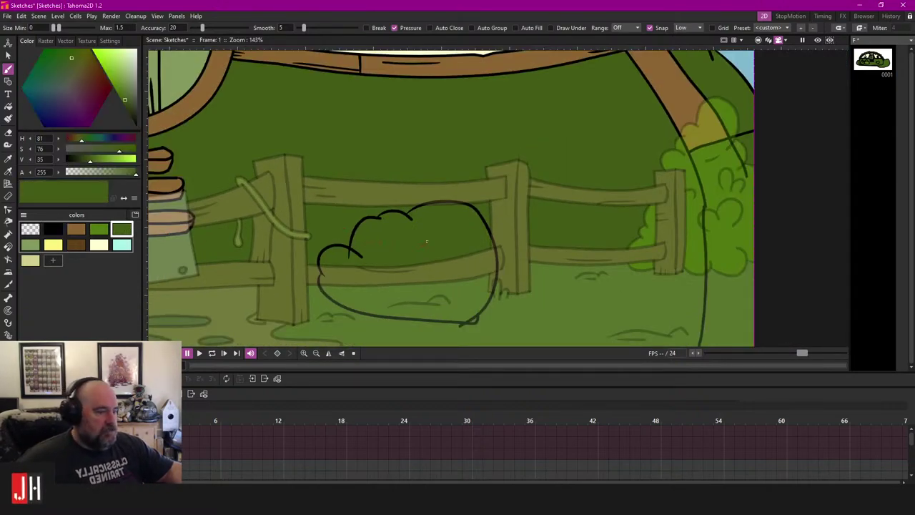
pyautogui.press('f')
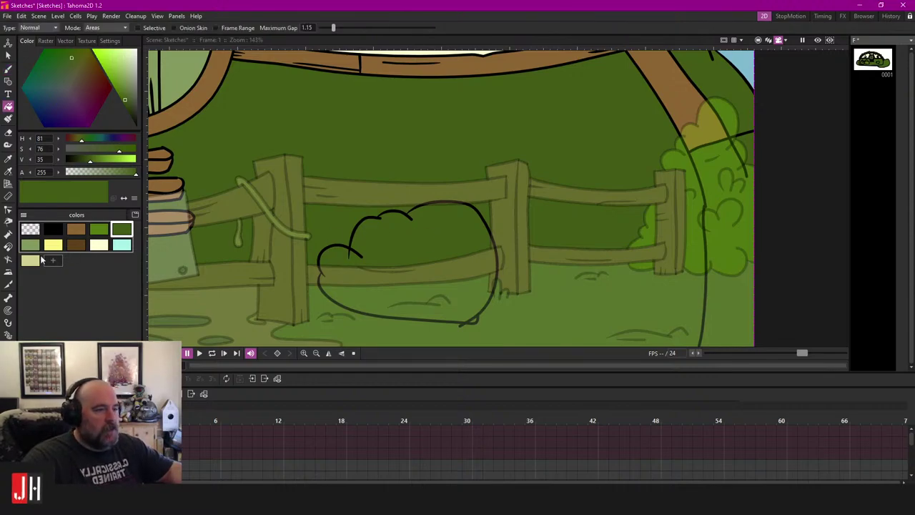
pyautogui.click(32, 261)
pyautogui.click(459, 161)
pyautogui.scroll(-3, 457, 107)
pyautogui.scroll(1, 458, 108)
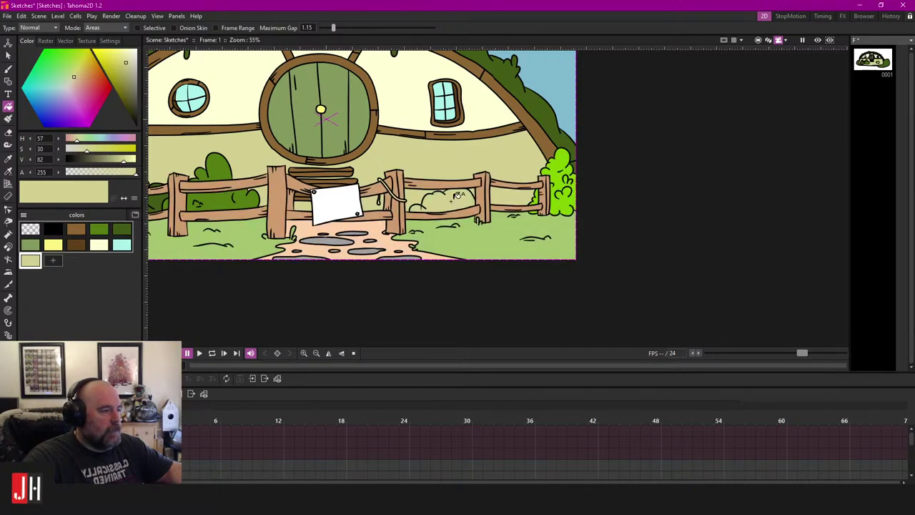
# Step: Select the new bush's outline strokes behind the right-hand fence and delete them
pyautogui.scroll(4, 440, 205)
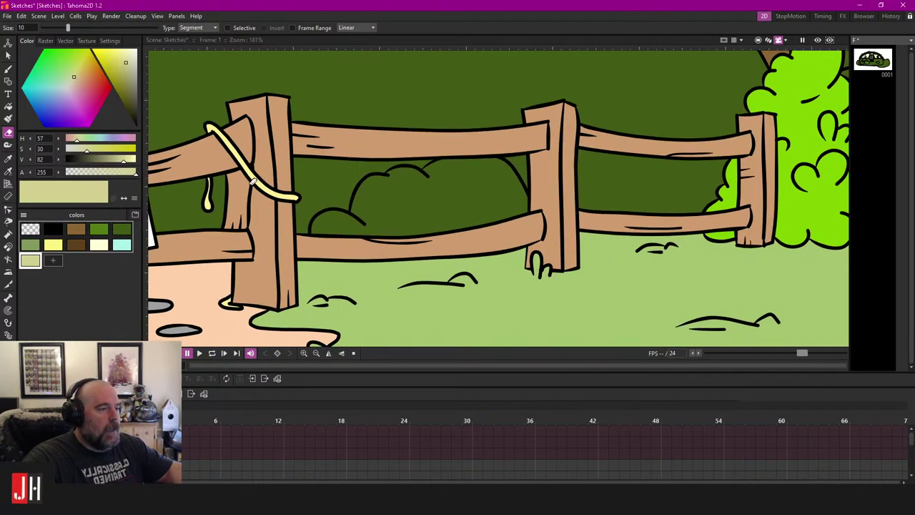
pyautogui.press('f')
pyautogui.scroll(-11, 398, 93)
pyautogui.moveTo(409, 126); pyautogui.dragTo(456, 183)
pyautogui.scroll(7, 456, 185)
pyautogui.scroll(-4, 460, 186)
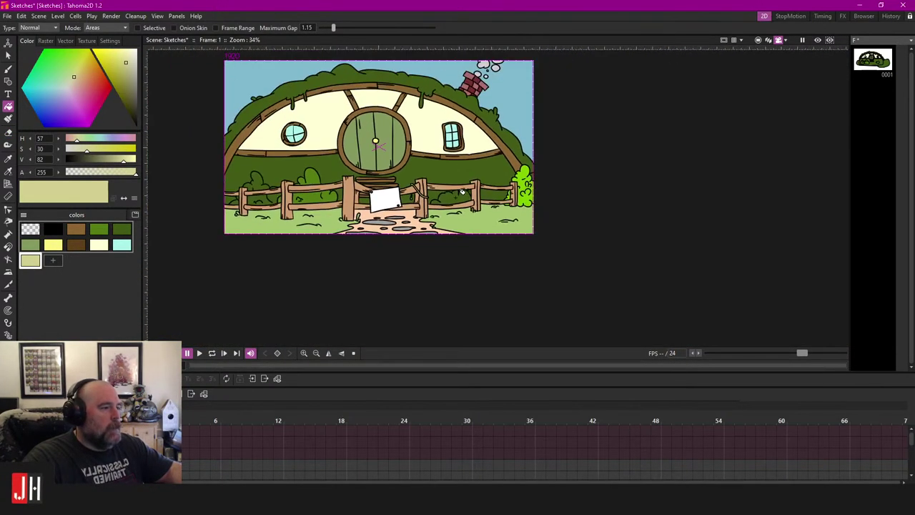
pyautogui.scroll(2, 463, 189)
pyautogui.scroll(4, 464, 190)
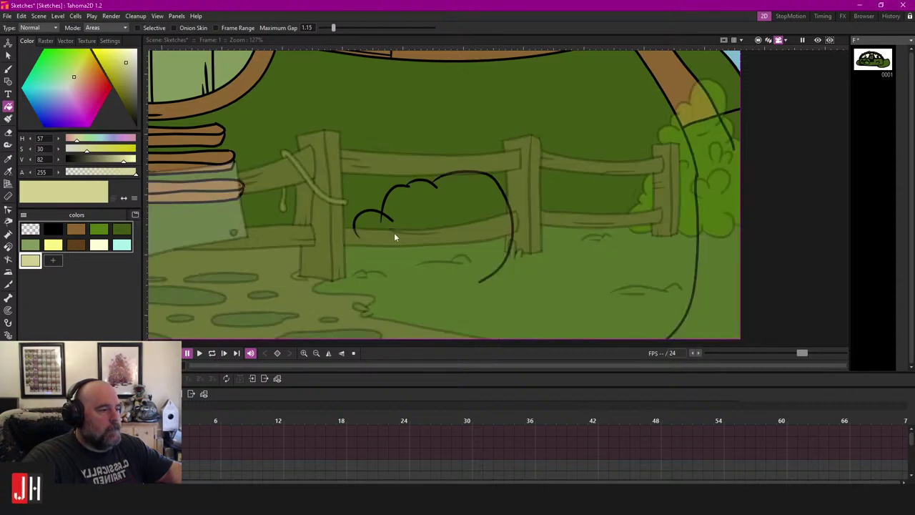
pyautogui.press('s')
pyautogui.moveTo(410, 137)
pyautogui.mouseDown()
pyautogui.moveTo(556, 241)
pyautogui.moveTo(485, 128)
pyautogui.mouseUp()
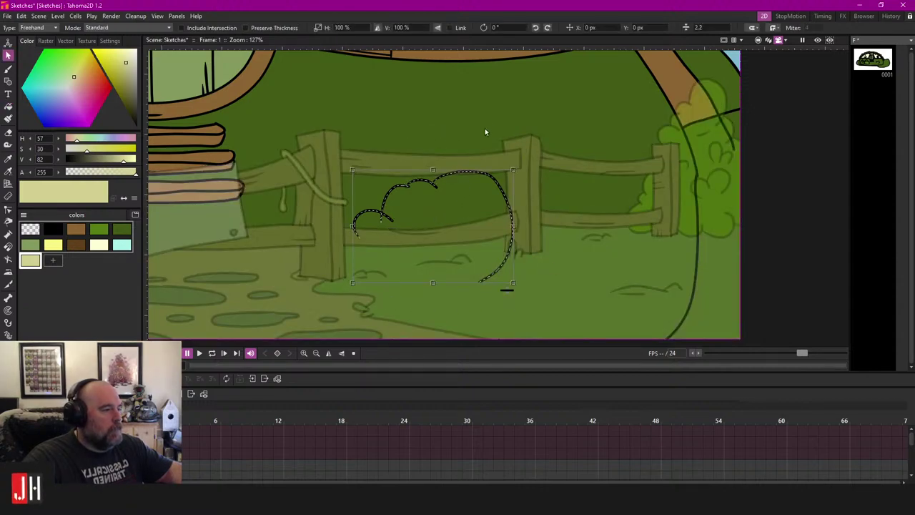
pyautogui.press('Delete')
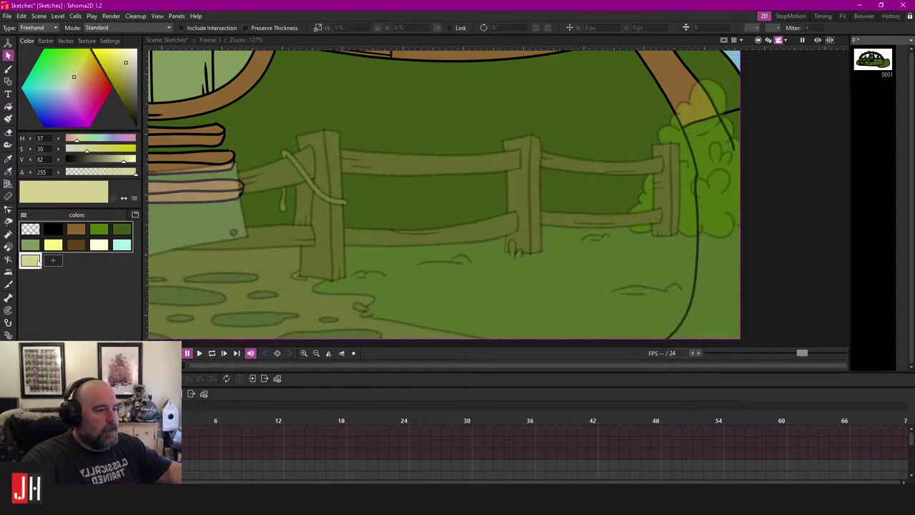
# Step: Refill the whole lower wall with pale khaki (H 57, S 30, V 82) and bring the fence artwork back to full opacity
pyautogui.press('f')
pyautogui.scroll(-6, 411, 94)
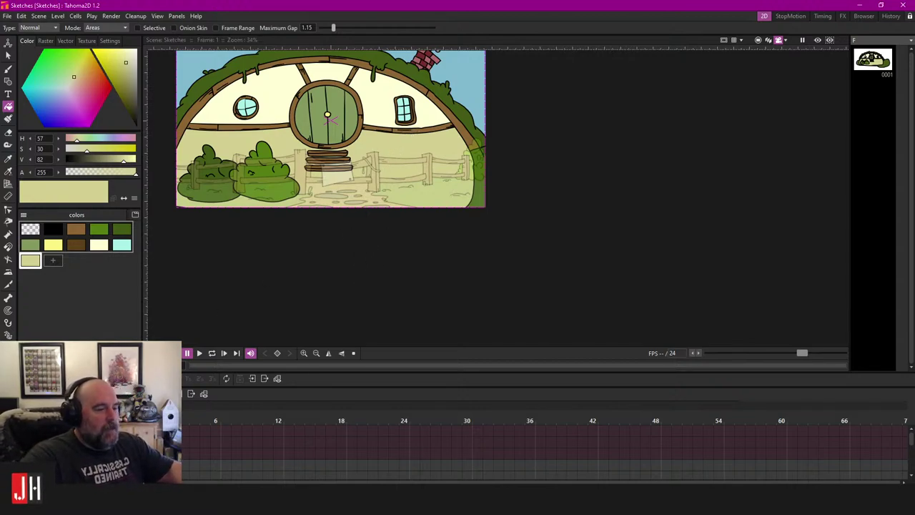
pyautogui.moveTo(129, 443); pyautogui.dragTo(192, 442)
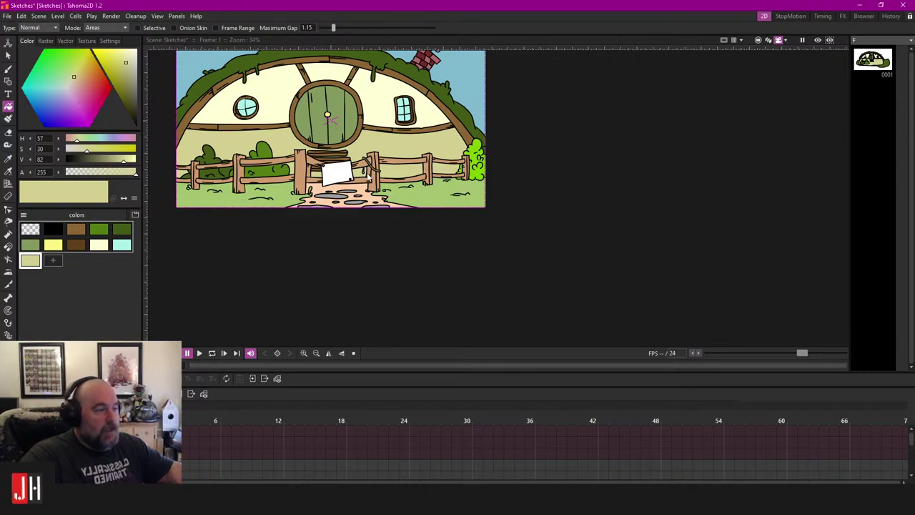
pyautogui.click(194, 436)
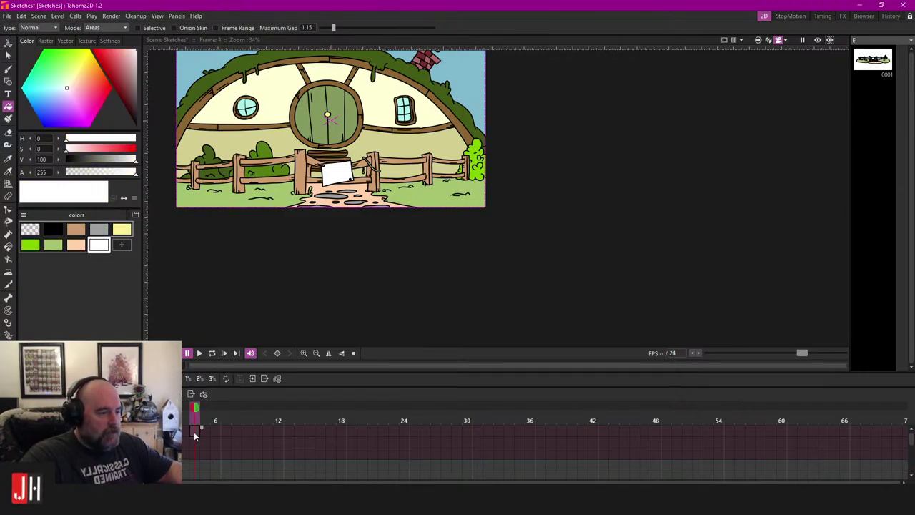
# Step: Examine the coloured house background up close and as a whole, especially the right-hand fence, wall and gate
pyautogui.scroll(2, 340, 130)
pyautogui.scroll(4, 375, 172)
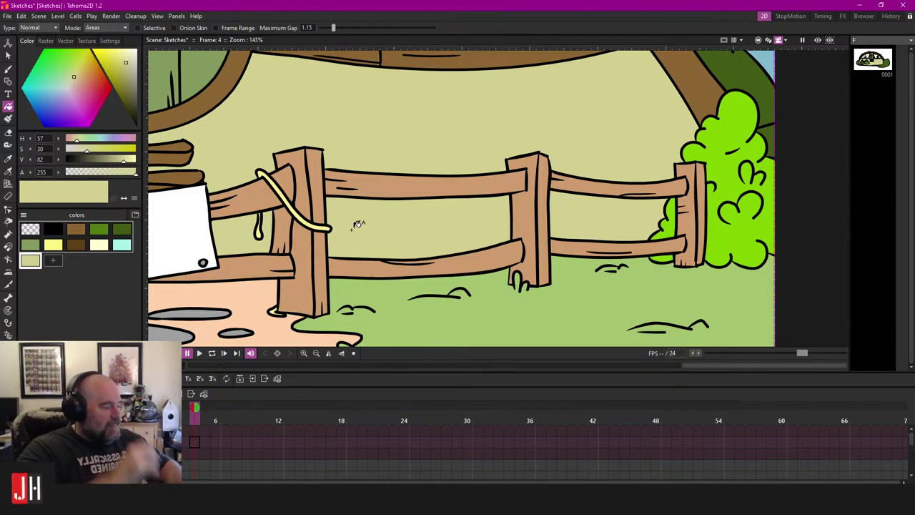
pyautogui.scroll(-3, 386, 218)
pyautogui.scroll(1, 406, 204)
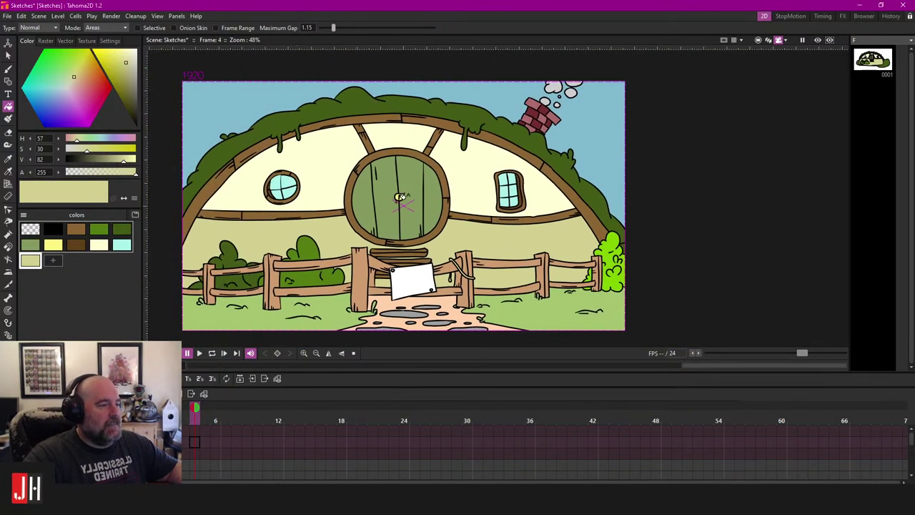
pyautogui.scroll(1, 472, 163)
pyautogui.scroll(1, 352, 150)
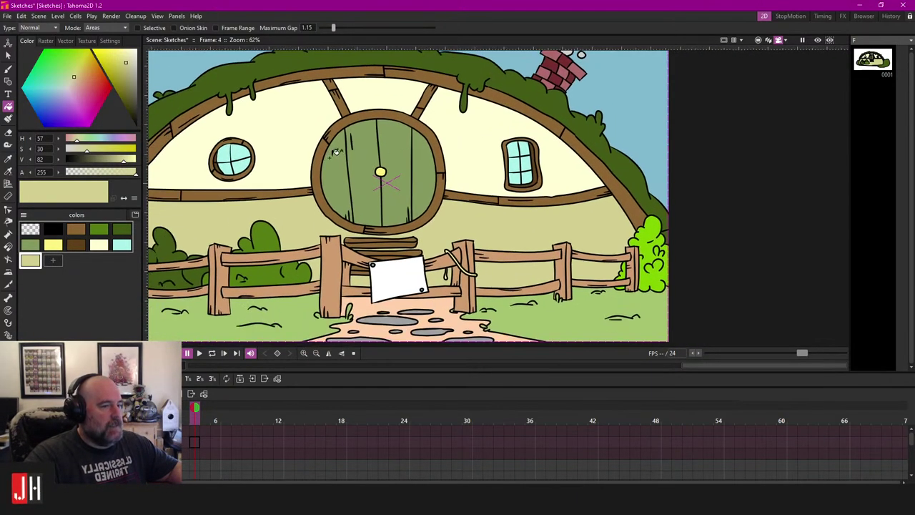
pyautogui.scroll(1, 359, 150)
pyautogui.moveTo(382, 207); pyautogui.dragTo(370, 191)
pyautogui.moveTo(491, 271); pyautogui.dragTo(458, 255)
pyautogui.scroll(5, 498, 266)
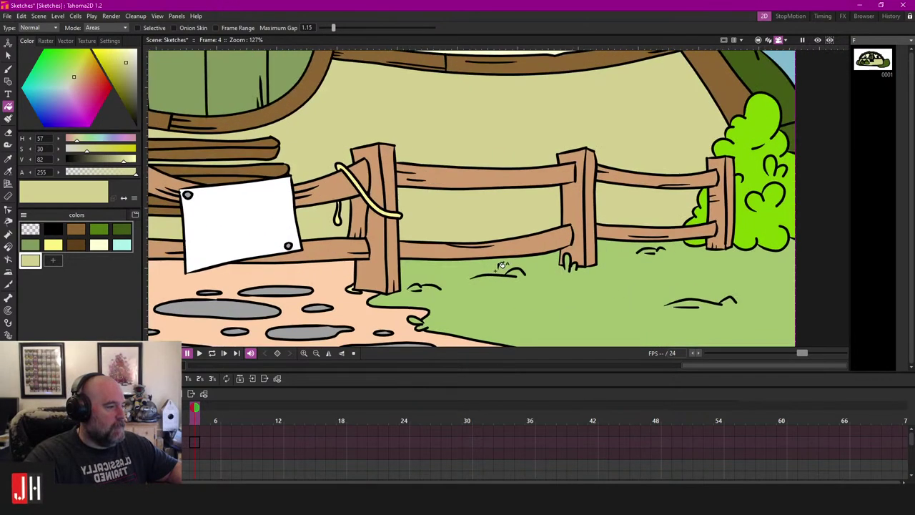
pyautogui.scroll(-10, 443, 210)
pyautogui.moveTo(408, 170); pyautogui.dragTo(419, 208)
pyautogui.scroll(3, 379, 191)
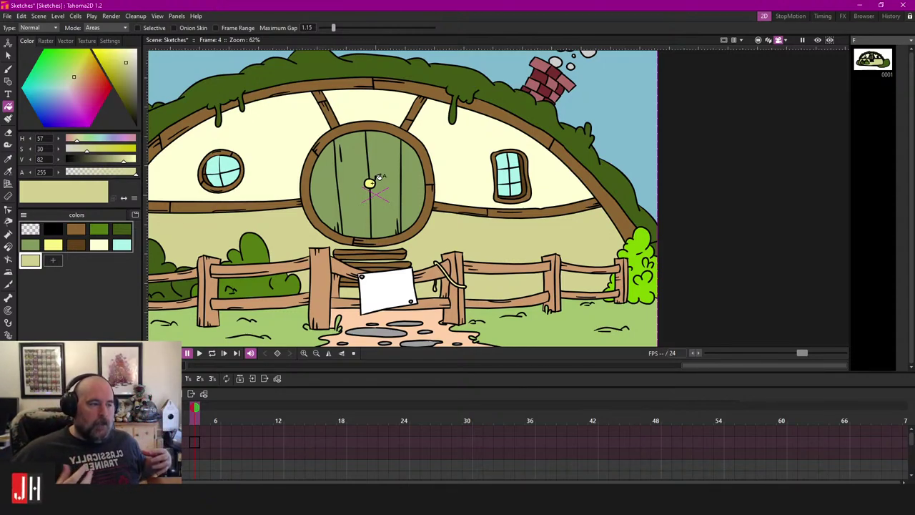
pyautogui.scroll(1, 511, 192)
pyautogui.moveTo(510, 192); pyautogui.dragTo(471, 70)
pyautogui.scroll(3, 429, 214)
pyautogui.scroll(1, 424, 207)
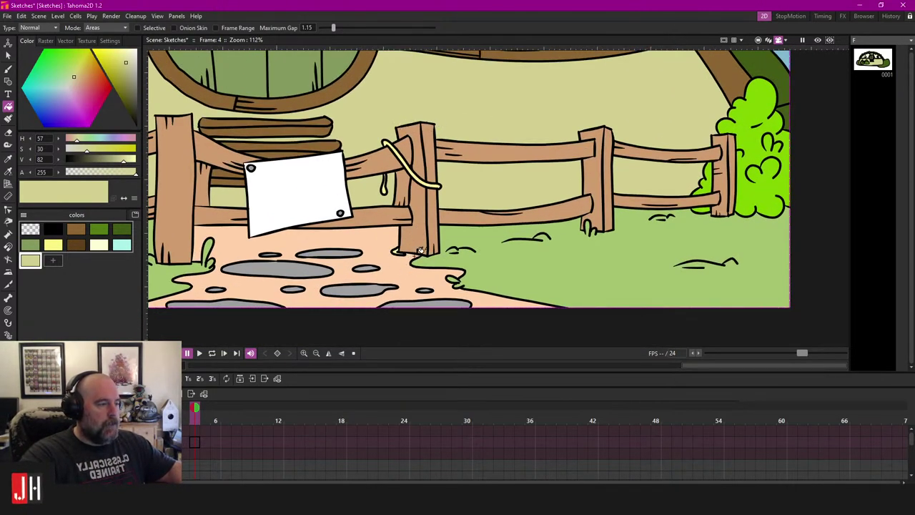
pyautogui.scroll(-4, 426, 224)
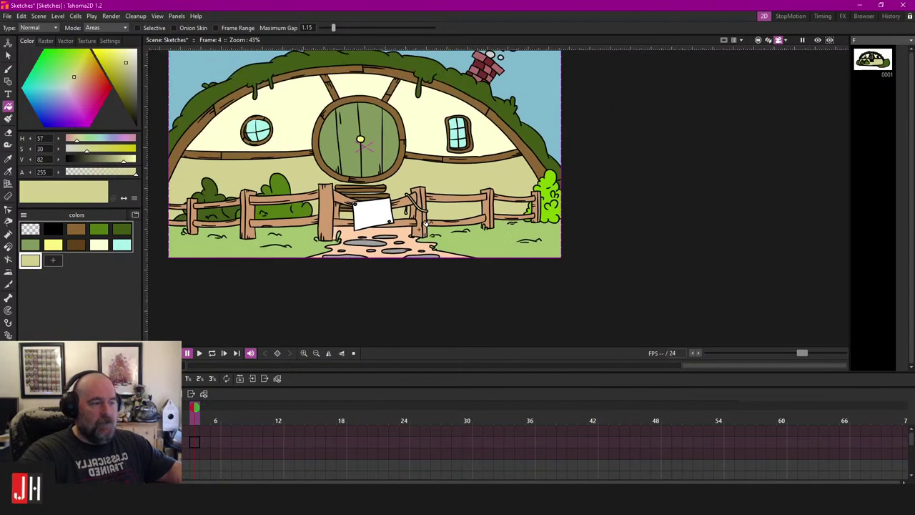
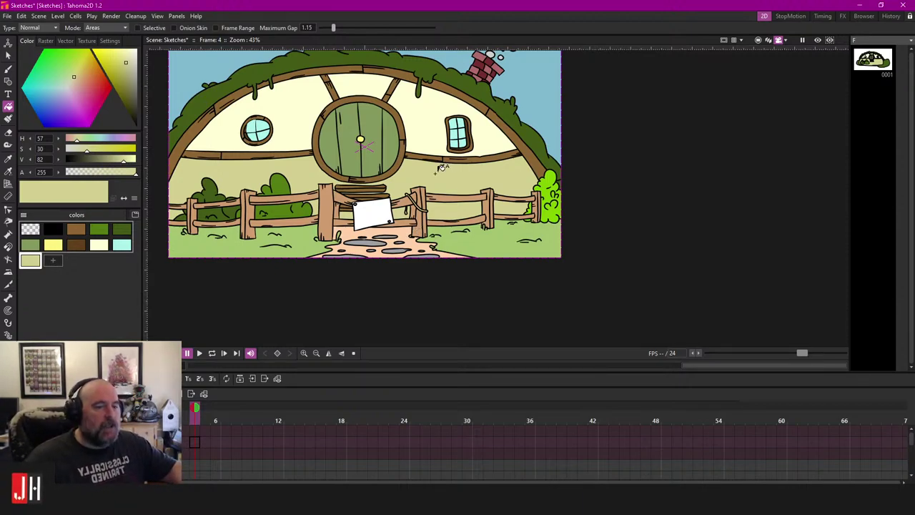
pyautogui.scroll(-2, 441, 167)
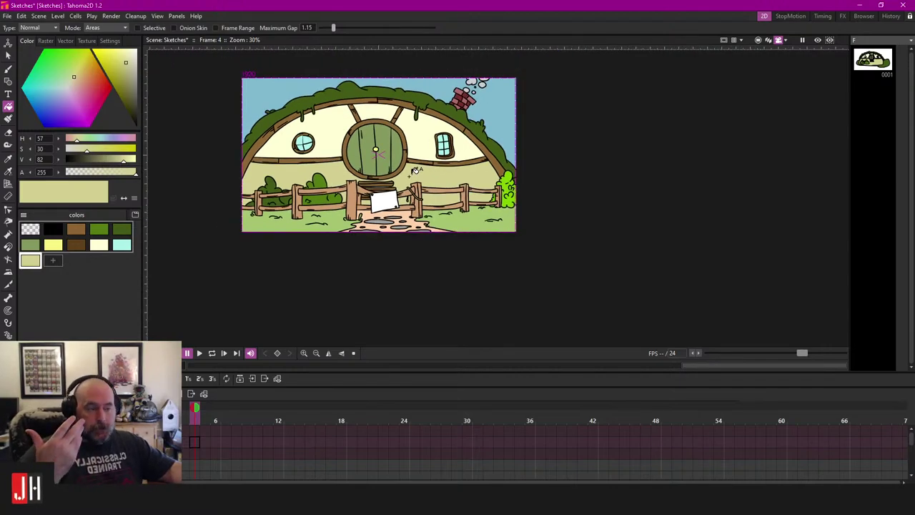
pyautogui.scroll(1, 414, 170)
# Step: Hide the house artwork and review the earlier sketches of the hooded figure, the tentacled monster, and the bearded warrior with the lizard creature
pyautogui.hotkey('ctrl', 'z')
pyautogui.hotkey('ctrl', 'z')
pyautogui.hotkey('ctrl', 'z')
pyautogui.hotkey('ctrl', 'z')
pyautogui.hotkey('ctrl', 'z')
pyautogui.hotkey('ctrl', 'z')
pyautogui.hotkey('ctrl', 'z')
pyautogui.hotkey('ctrl', 'z')
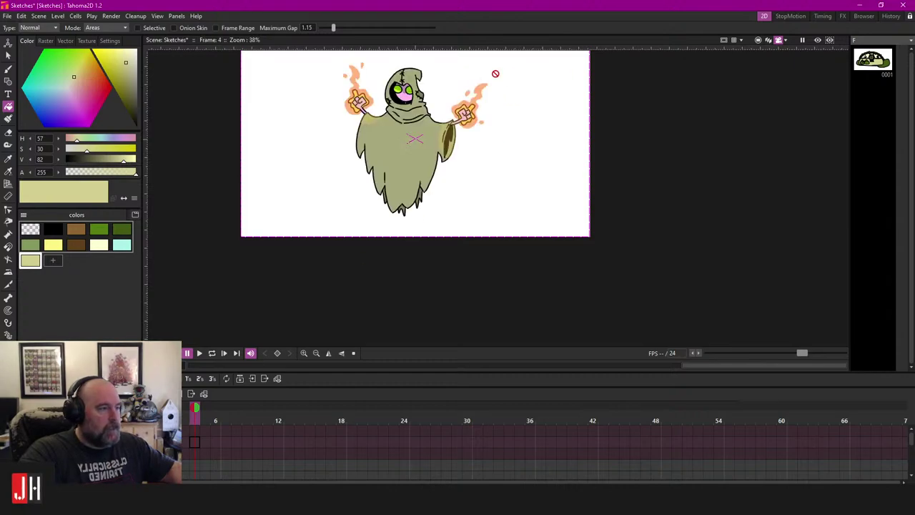
pyautogui.scroll(4, 443, 143)
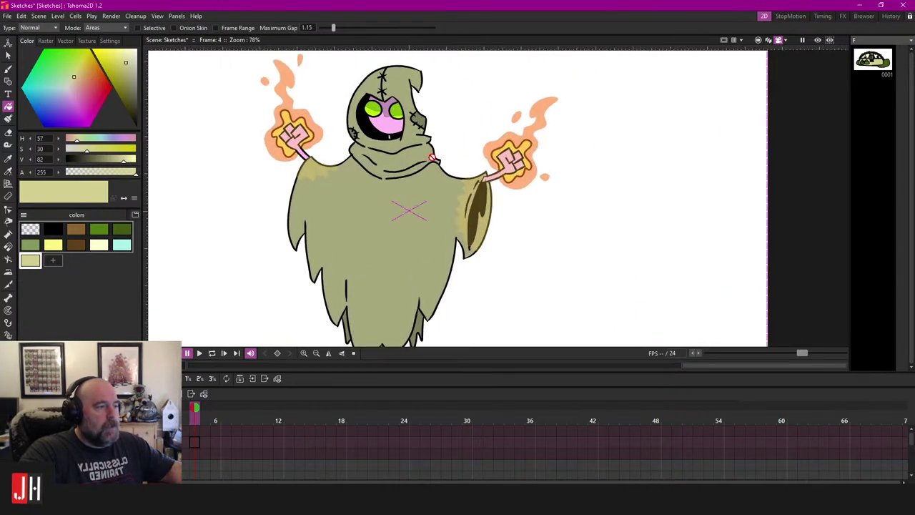
pyautogui.scroll(-1, 431, 157)
pyautogui.scroll(1, 448, 142)
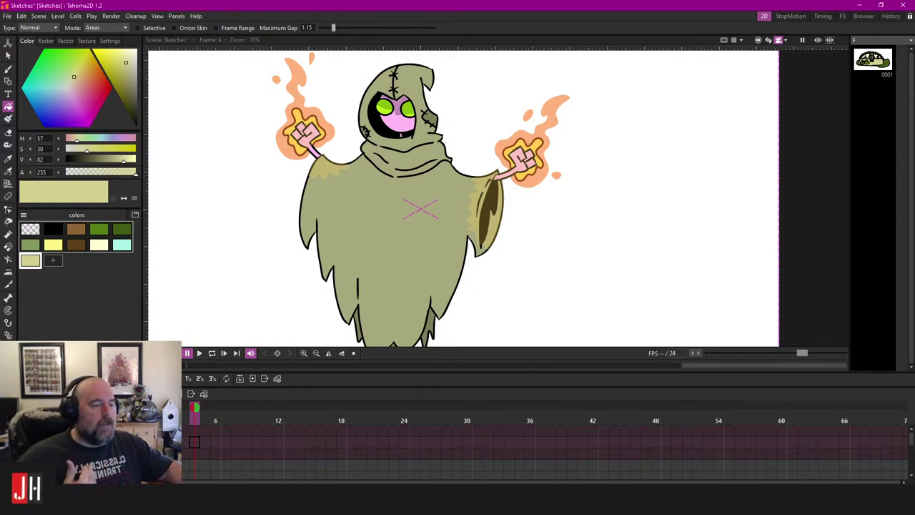
pyautogui.scroll(-1, 548, 447)
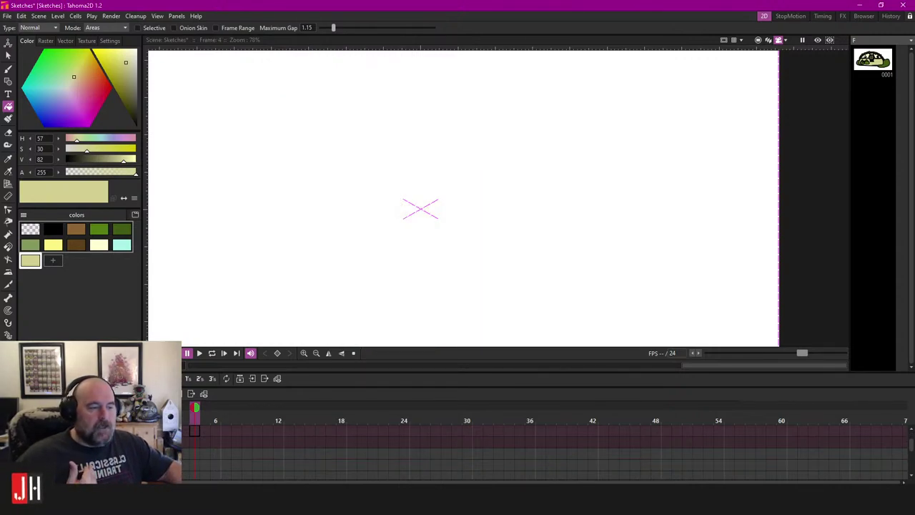
pyautogui.hotkey('ctrl', 'z')
pyautogui.scroll(4, 403, 201)
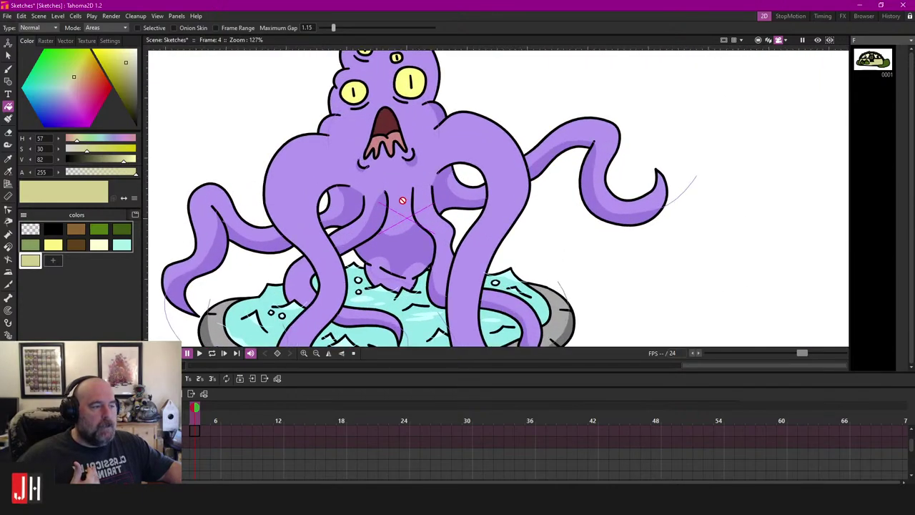
pyautogui.scroll(-3, 395, 209)
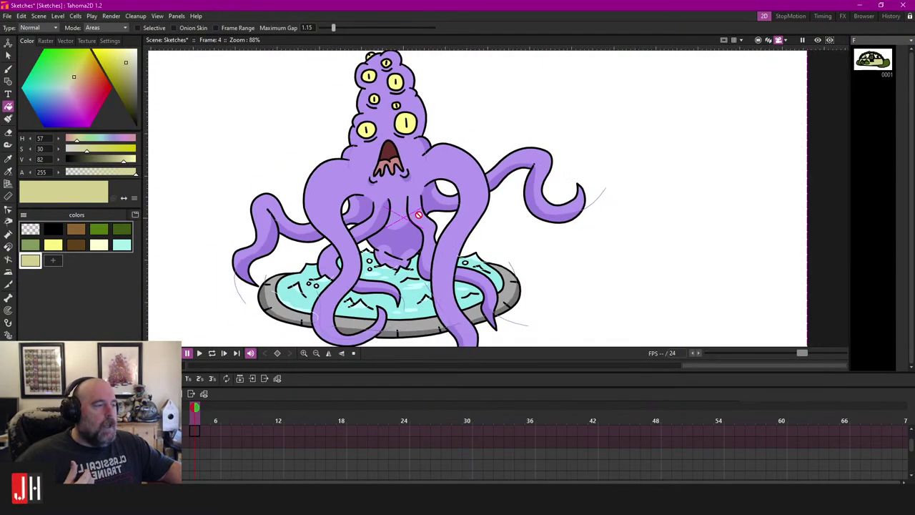
pyautogui.moveTo(420, 246); pyautogui.dragTo(419, 196)
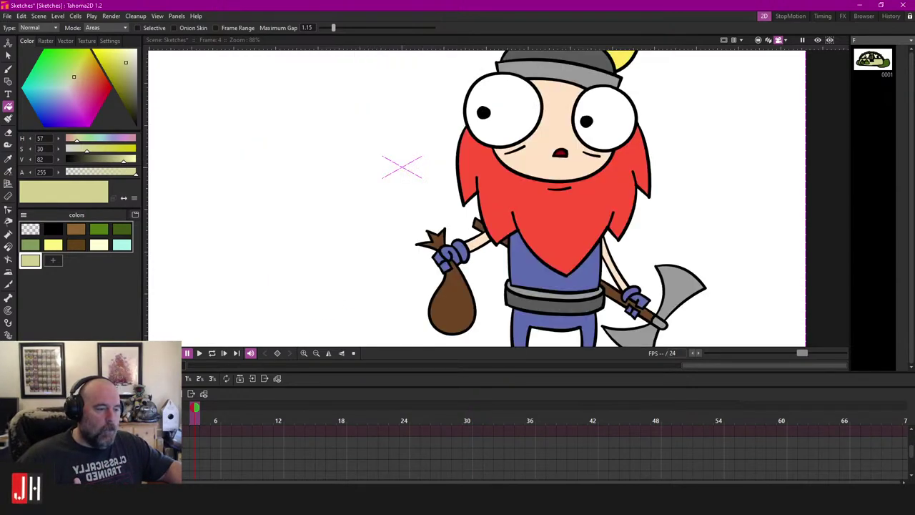
pyautogui.scroll(-3, 461, 240)
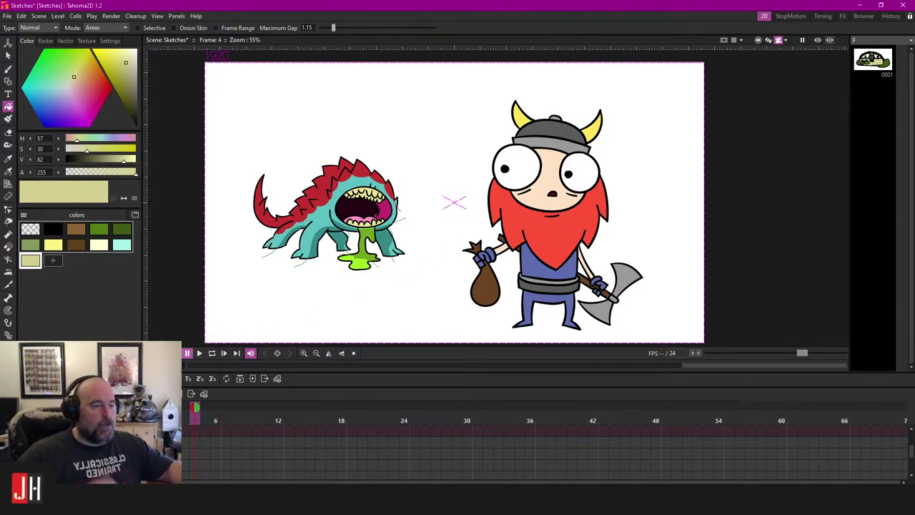
pyautogui.scroll(2, 545, 449)
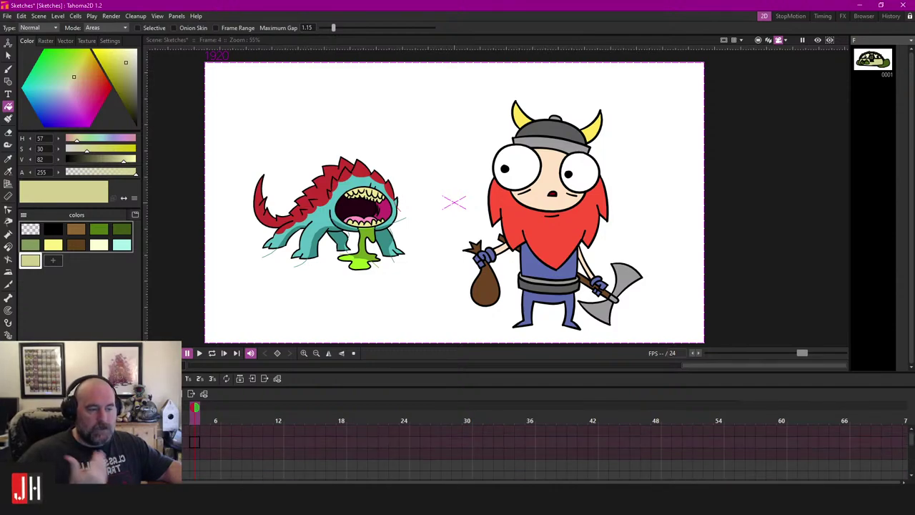
pyautogui.scroll(-2, 544, 450)
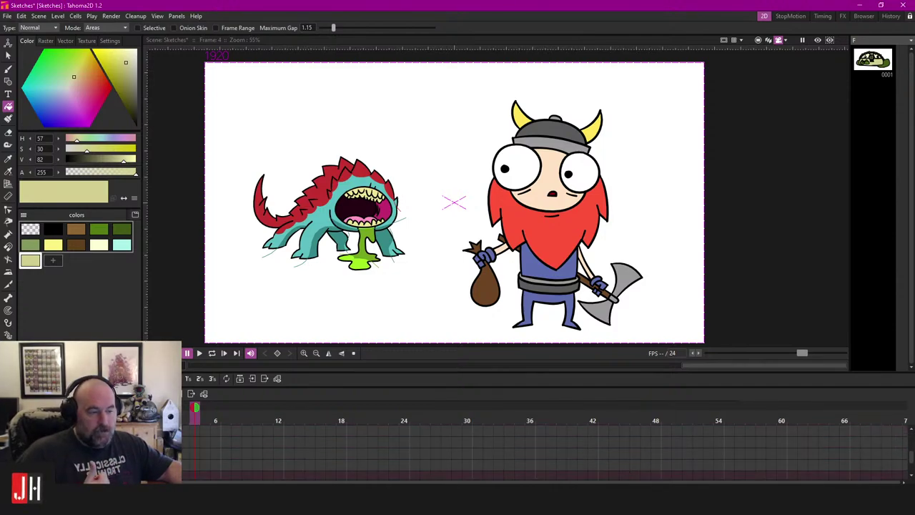
# Step: Show the house background again and examine the round door and its surroundings
pyautogui.scroll(3, 545, 451)
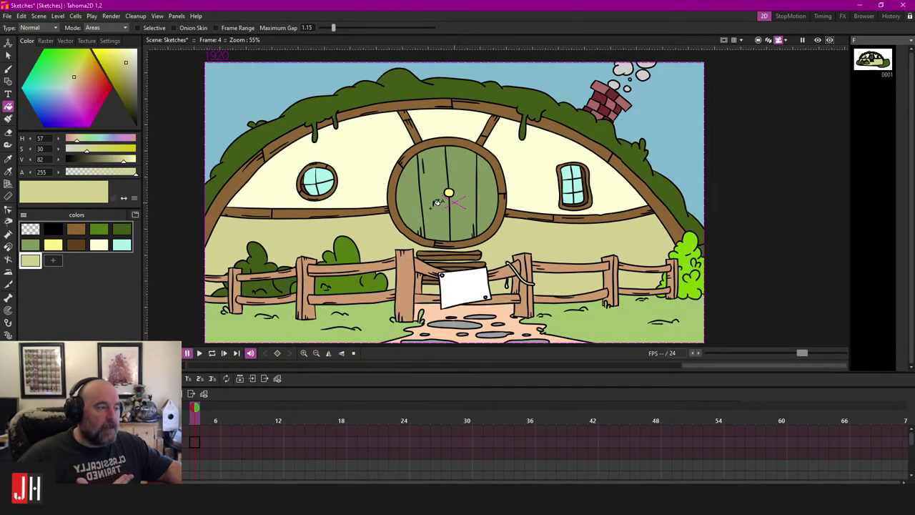
pyautogui.scroll(1, 442, 216)
pyautogui.scroll(-3, 443, 216)
pyautogui.scroll(-1, 442, 216)
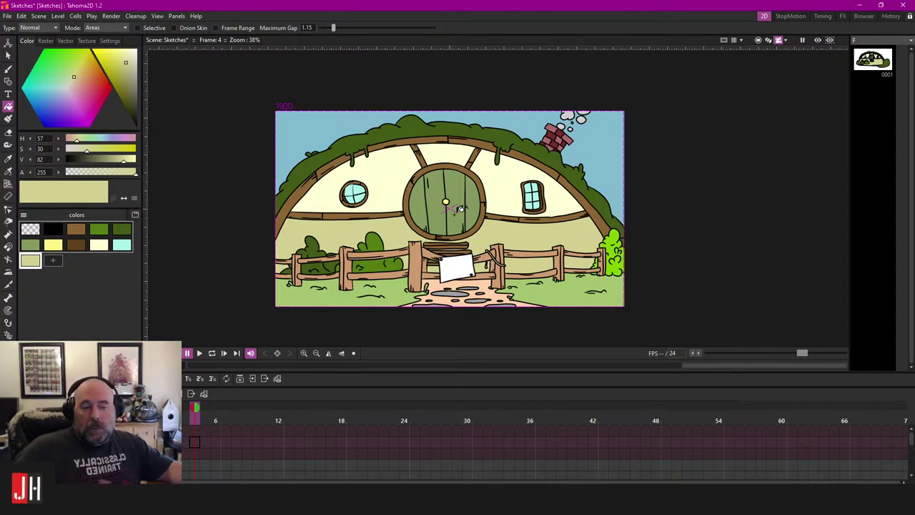
pyautogui.scroll(4, 517, 215)
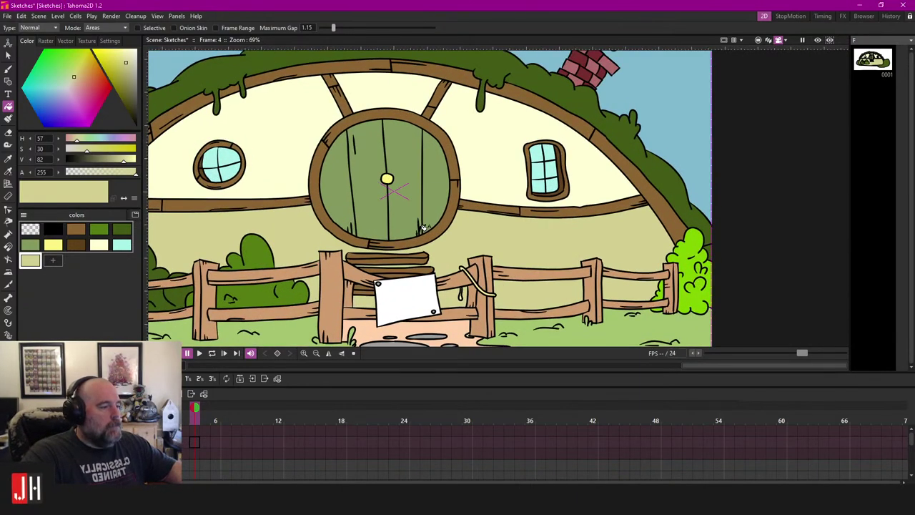
# Step: Paint a black tapered wood-grain line on the door beside the centre seam, just below the knob
pyautogui.click(57, 230)
pyautogui.press('b')
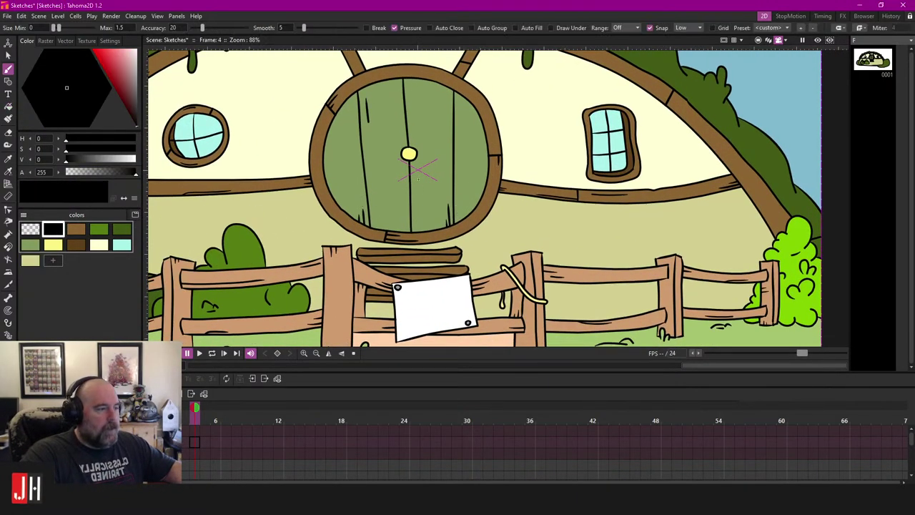
pyautogui.scroll(1, 393, 188)
pyautogui.scroll(1, 306, 168)
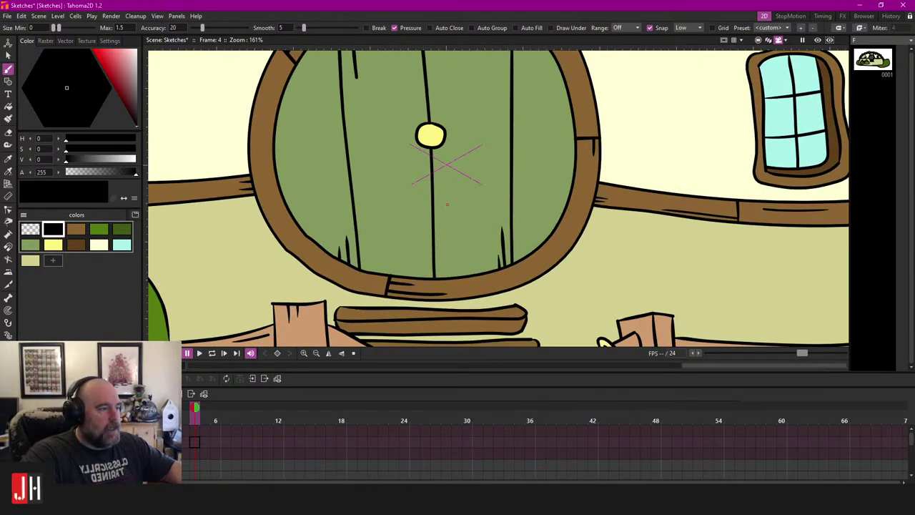
pyautogui.scroll(3, 446, 204)
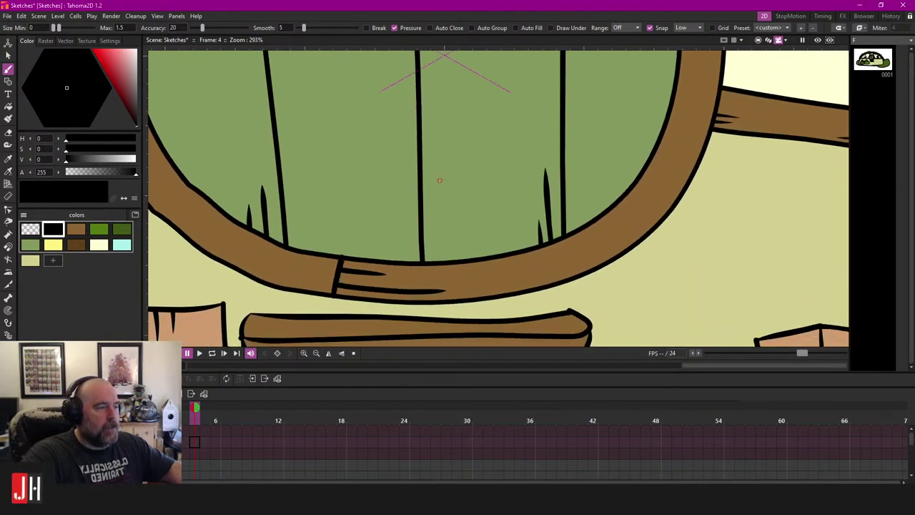
pyautogui.moveTo(439, 180); pyautogui.dragTo(442, 273)
pyautogui.hotkey('ctrl', 'z')
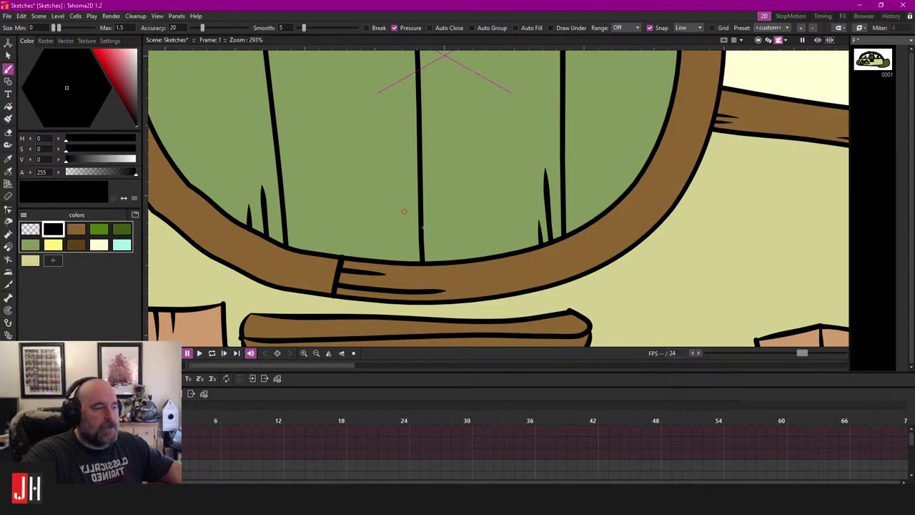
pyautogui.scroll(1, 451, 193)
pyautogui.moveTo(453, 200); pyautogui.dragTo(451, 225)
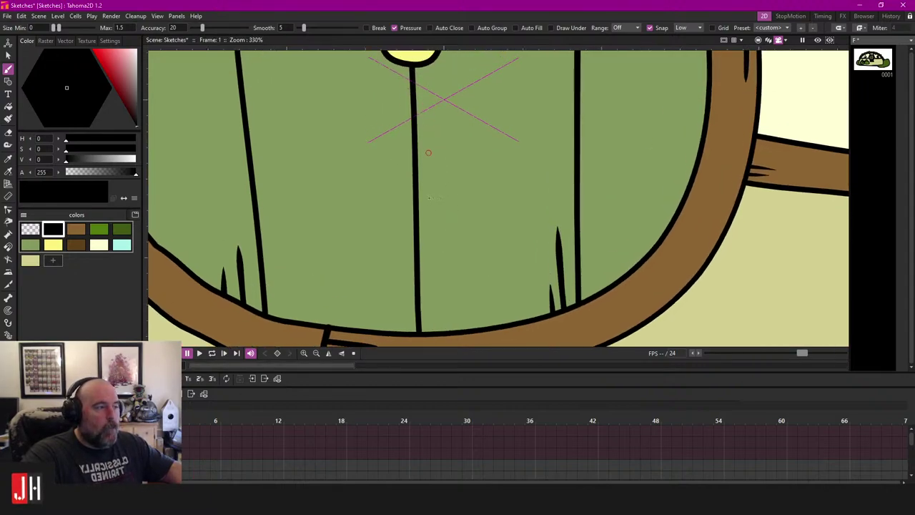
pyautogui.moveTo(428, 119); pyautogui.dragTo(427, 242)
pyautogui.moveTo(458, 189); pyautogui.dragTo(456, 200)
pyautogui.scroll(-4, 460, 182)
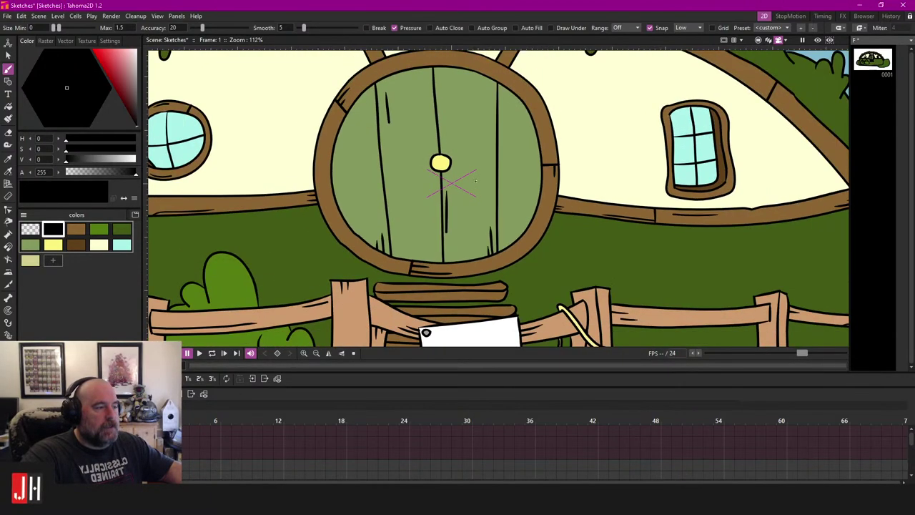
# Step: Add a short black grain mark at the door's upper edge beside the right-hand seam, and erase its overlap on the frame
pyautogui.scroll(3, 472, 108)
pyautogui.scroll(1, 472, 108)
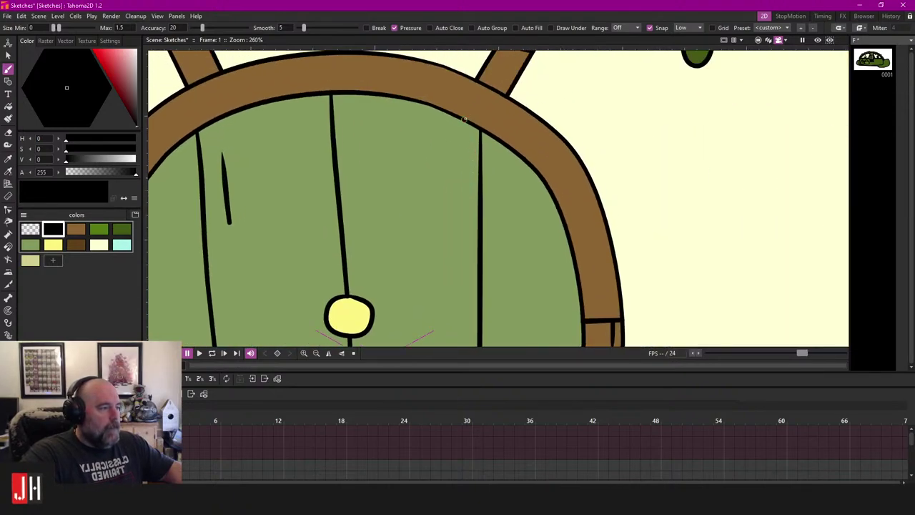
pyautogui.moveTo(471, 109); pyautogui.dragTo(476, 183)
pyautogui.scroll(3, 470, 181)
pyautogui.hotkey('ctrl', 'z')
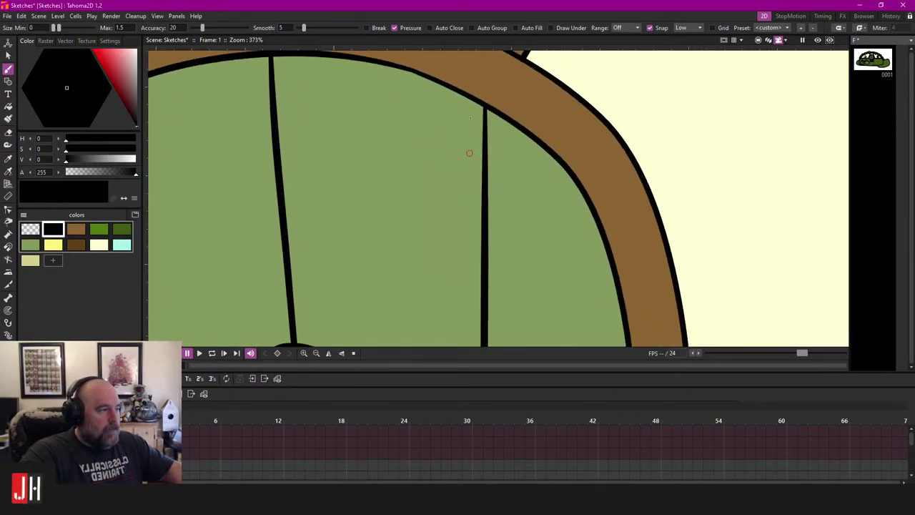
pyautogui.moveTo(469, 152); pyautogui.dragTo(469, 81)
pyautogui.hotkey('ctrl', 'z')
pyautogui.moveTo(468, 165); pyautogui.dragTo(462, 74)
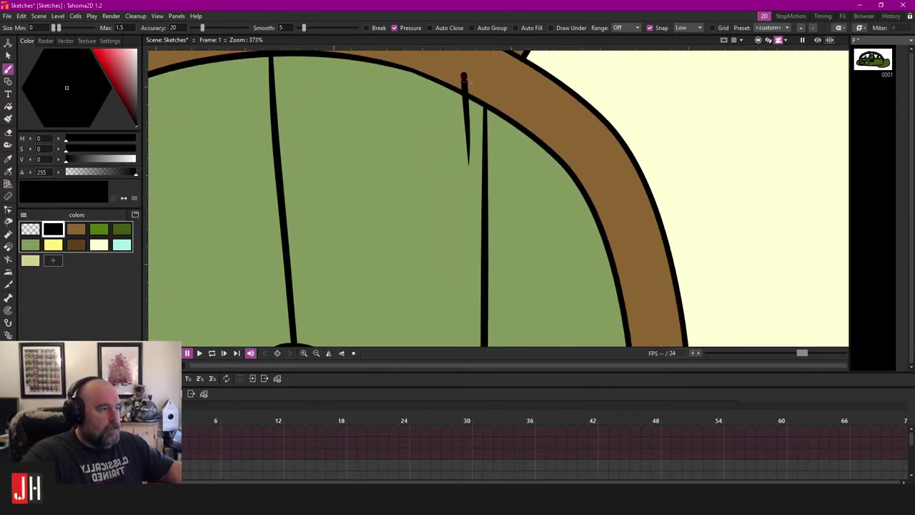
pyautogui.press('a')
pyautogui.scroll(-6, 479, 183)
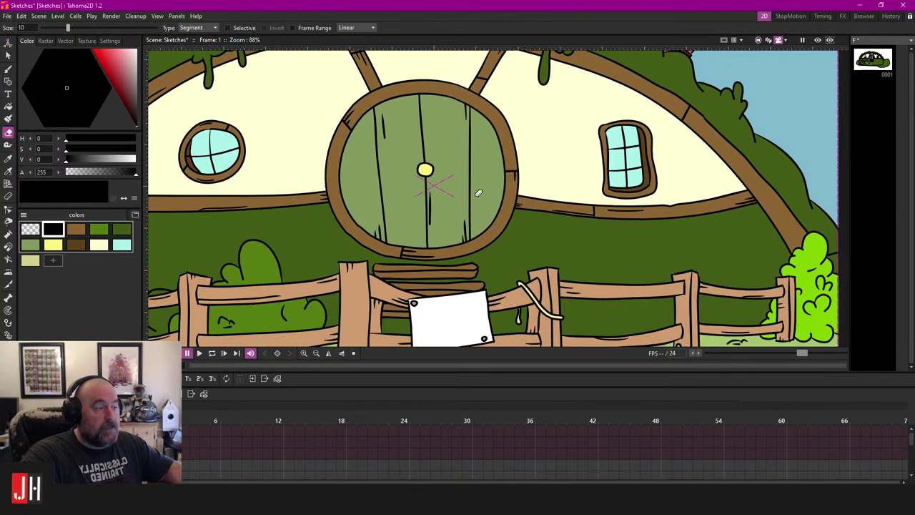
# Step: Try a long curved grain line on the left side of the brown door frame
pyautogui.scroll(2, 484, 199)
pyautogui.scroll(1, 484, 199)
pyautogui.press('b')
pyautogui.scroll(1, 486, 178)
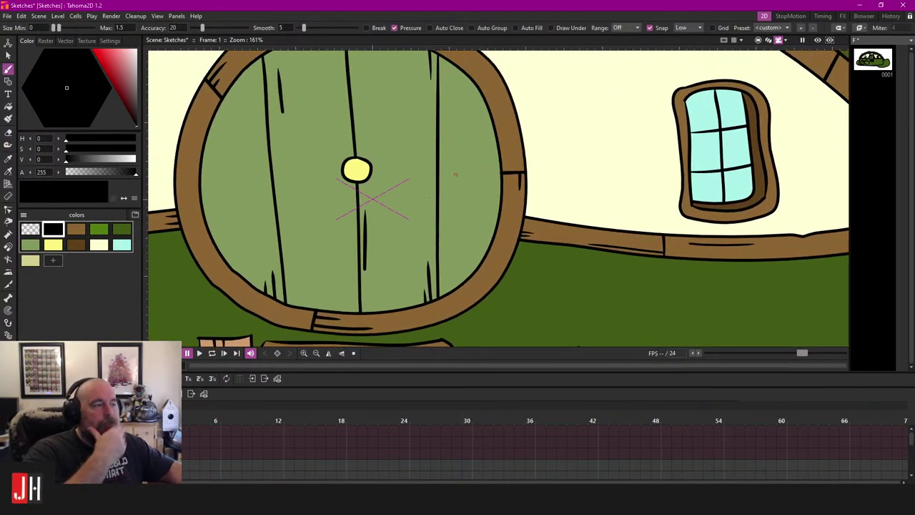
pyautogui.scroll(4, 428, 196)
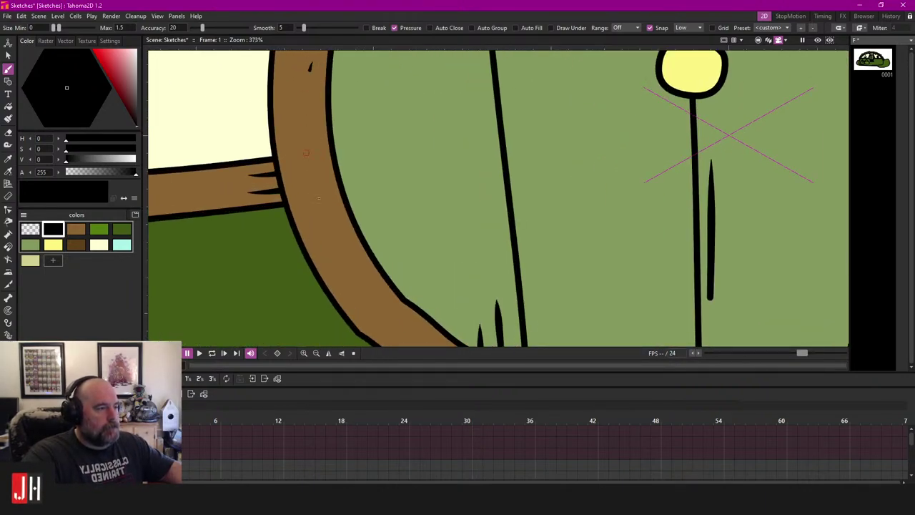
pyautogui.moveTo(310, 64); pyautogui.dragTo(319, 199)
pyautogui.hotkey('ctrl', 'z')
pyautogui.moveTo(310, 63); pyautogui.dragTo(327, 211)
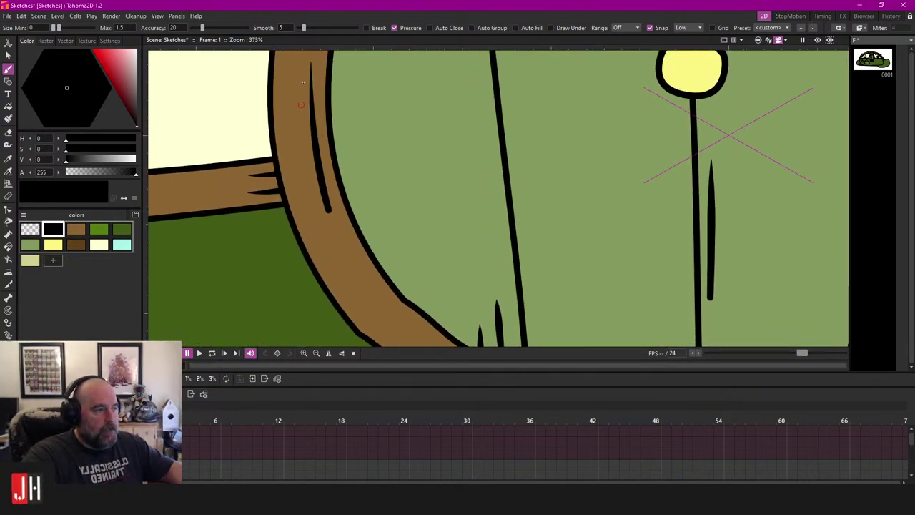
pyautogui.hotkey('ctrl', 'z')
pyautogui.moveTo(311, 63); pyautogui.dragTo(331, 218)
pyautogui.scroll(-5, 343, 219)
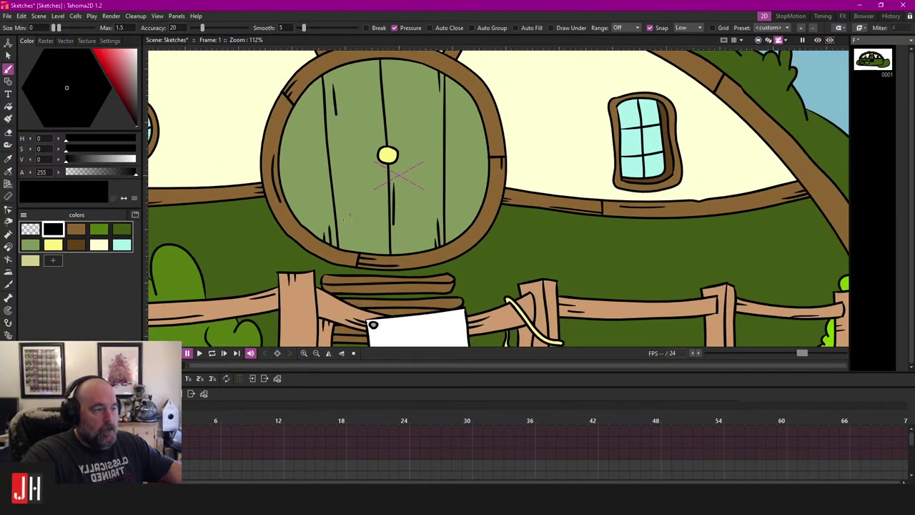
# Step: Paint curved black grain lines along the lower-left and lower-right parts of the brown door frame
pyautogui.scroll(3, 343, 219)
pyautogui.scroll(1, 289, 199)
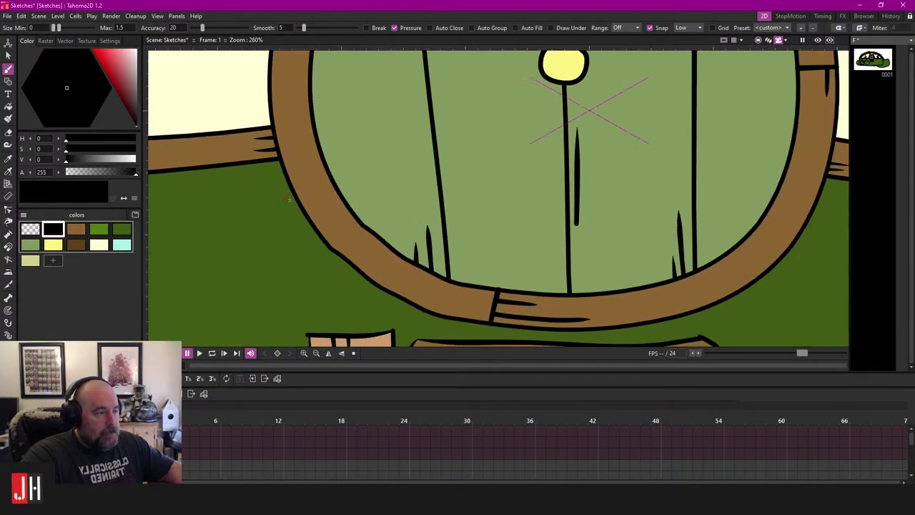
pyautogui.scroll(1, 289, 198)
pyautogui.moveTo(309, 148); pyautogui.dragTo(359, 239)
pyautogui.hotkey('ctrl', 'z')
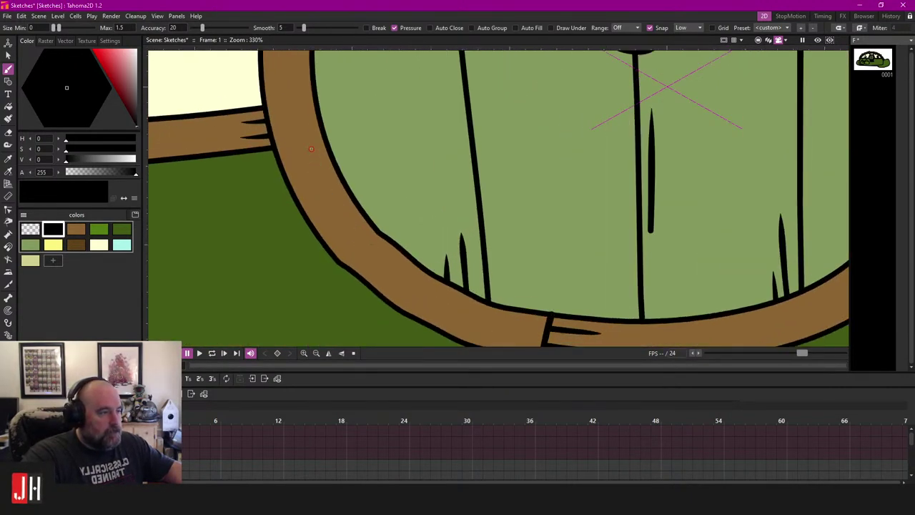
pyautogui.moveTo(311, 150); pyautogui.dragTo(363, 238)
pyautogui.scroll(-3, 386, 256)
pyautogui.scroll(-2, 394, 255)
pyautogui.scroll(5, 443, 250)
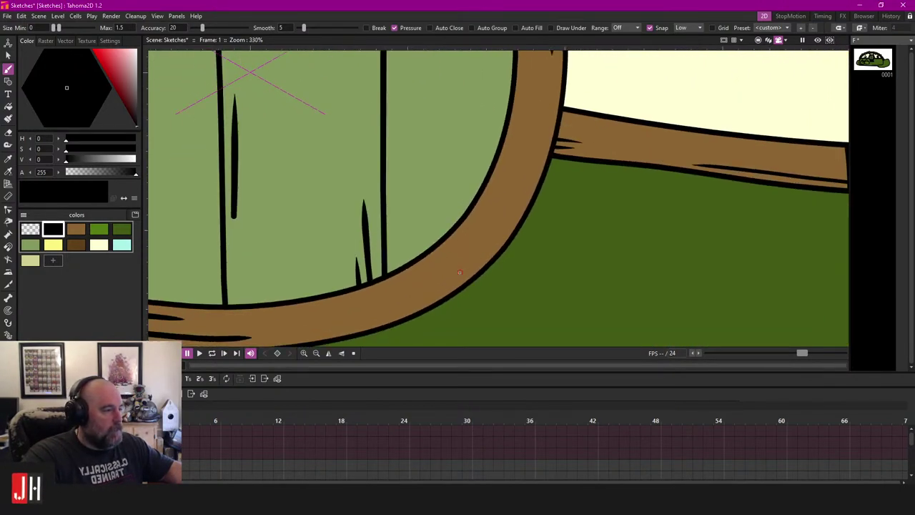
pyautogui.moveTo(459, 273); pyautogui.dragTo(510, 208)
pyautogui.scroll(-5, 422, 261)
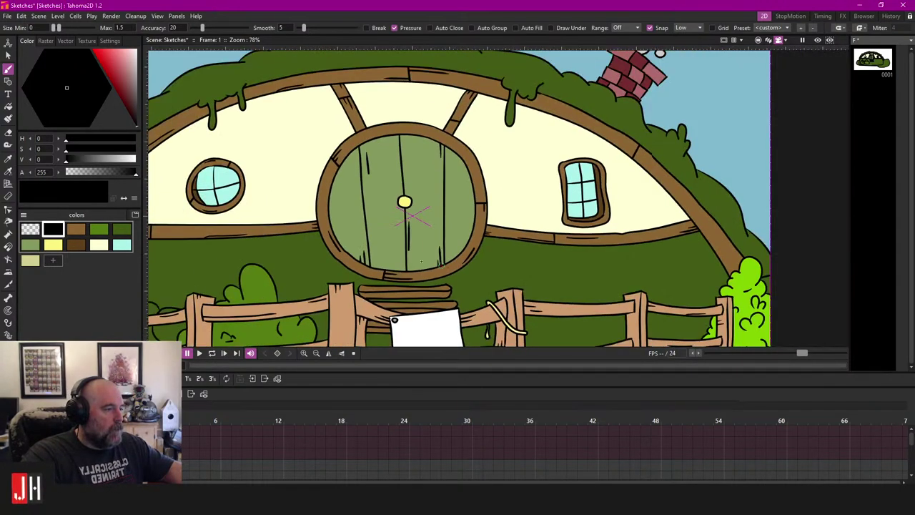
# Step: Examine the right-hand window, the wooden beams and the wall above the door for missing detail
pyautogui.scroll(-3, 449, 208)
pyautogui.scroll(5, 417, 204)
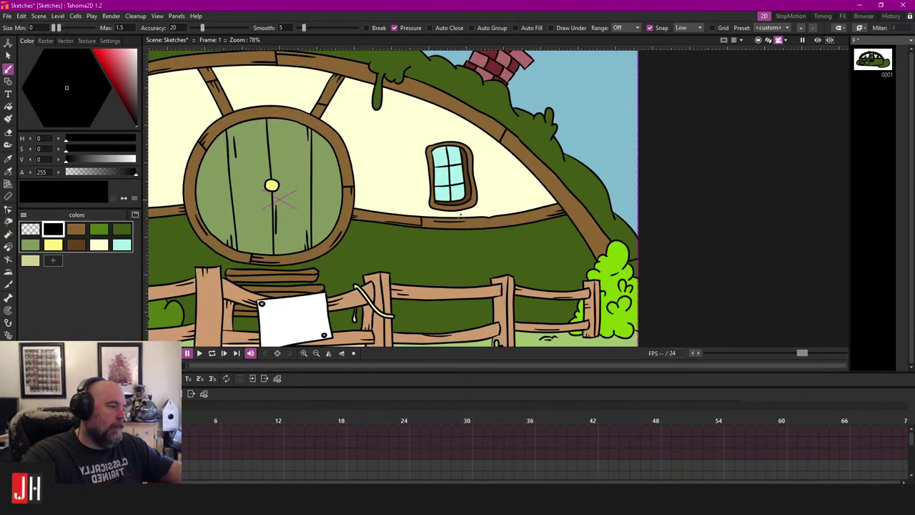
pyautogui.scroll(4, 417, 204)
pyautogui.scroll(-4, 394, 214)
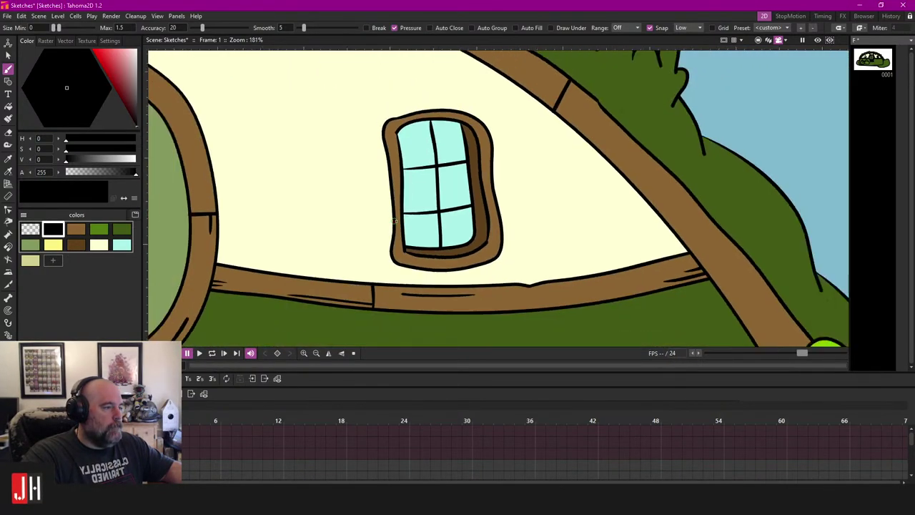
pyautogui.scroll(2, 370, 169)
pyautogui.scroll(-4, 370, 170)
pyautogui.scroll(3, 386, 179)
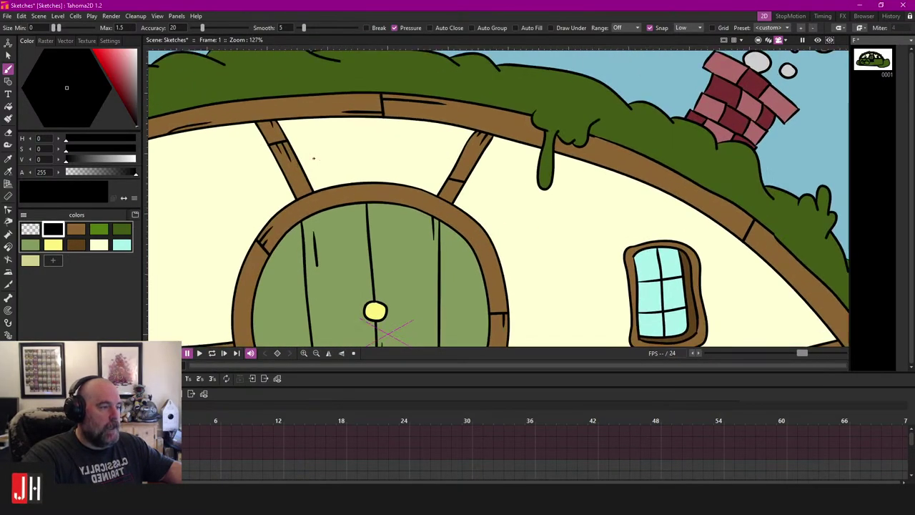
# Step: Try two long horizontal lines and short vertical strokes on the cream wall panel above the door, and undo them
pyautogui.scroll(3, 410, 181)
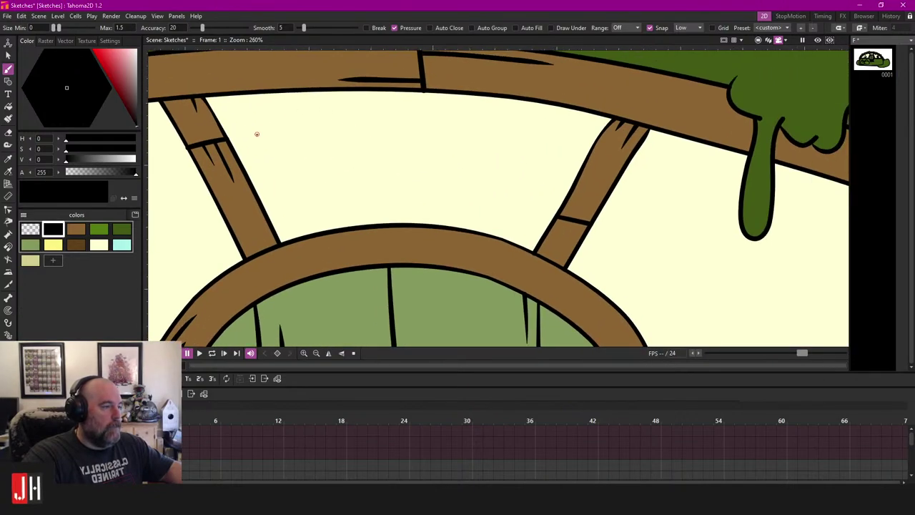
pyautogui.moveTo(254, 135); pyautogui.dragTo(268, 135)
pyautogui.moveTo(394, 137); pyautogui.dragTo(486, 149)
pyautogui.hotkey('ctrl', 'z')
pyautogui.moveTo(255, 135)
pyautogui.mouseDown()
pyautogui.moveTo(422, 132)
pyautogui.moveTo(533, 147)
pyautogui.mouseUp()
pyautogui.hotkey('ctrl', 'z')
pyautogui.moveTo(255, 141)
pyautogui.mouseDown()
pyautogui.moveTo(409, 133)
pyautogui.moveTo(570, 147)
pyautogui.mouseUp()
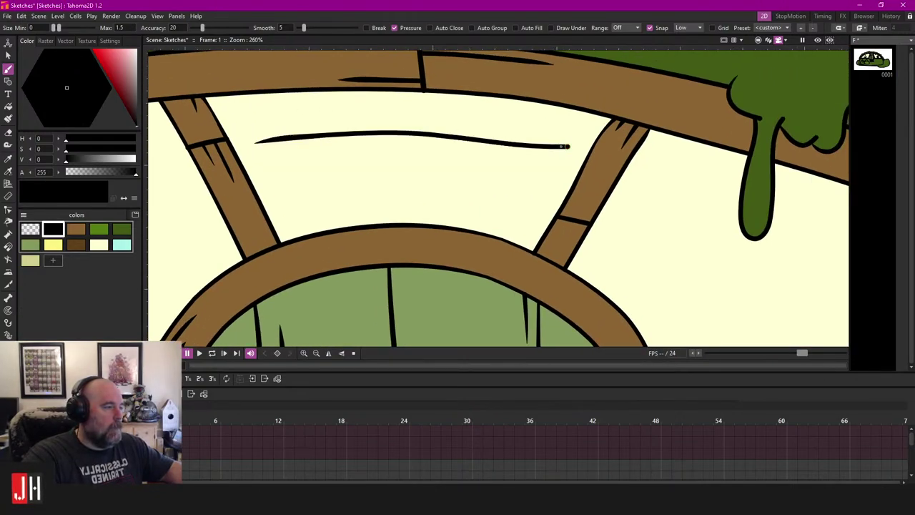
pyautogui.moveTo(323, 97); pyautogui.dragTo(324, 125)
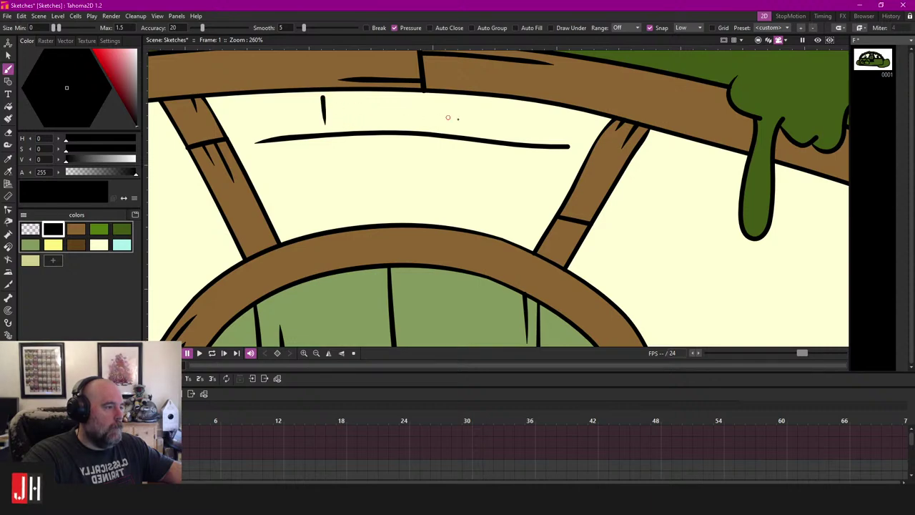
pyautogui.moveTo(499, 115); pyautogui.dragTo(500, 168)
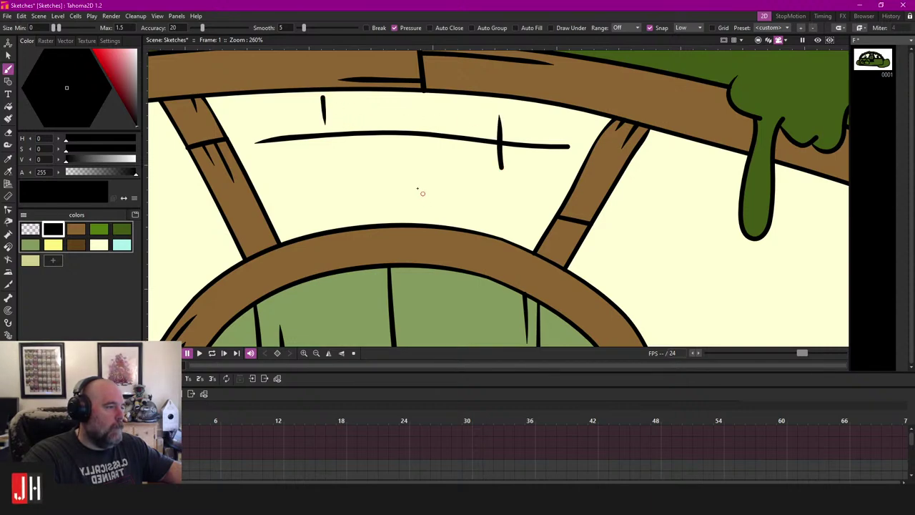
pyautogui.moveTo(280, 181); pyautogui.dragTo(527, 184)
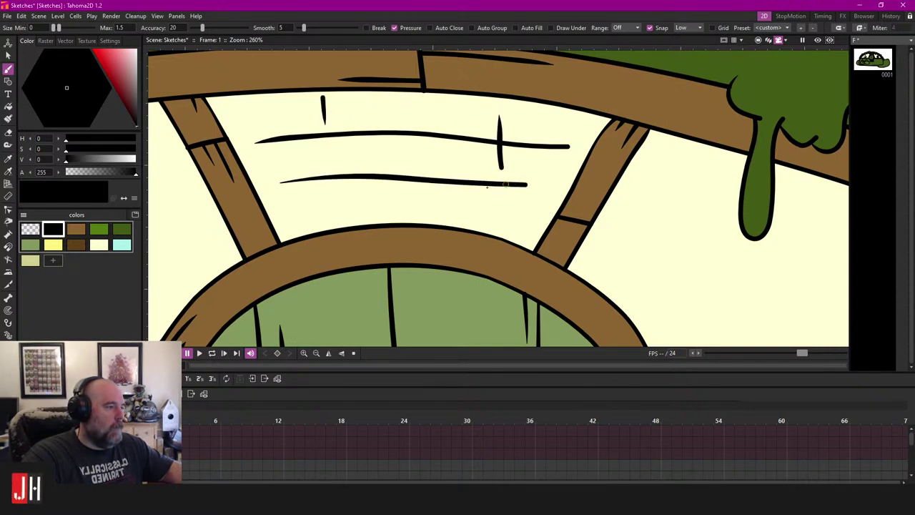
pyautogui.hotkey('ctrl', 'z')
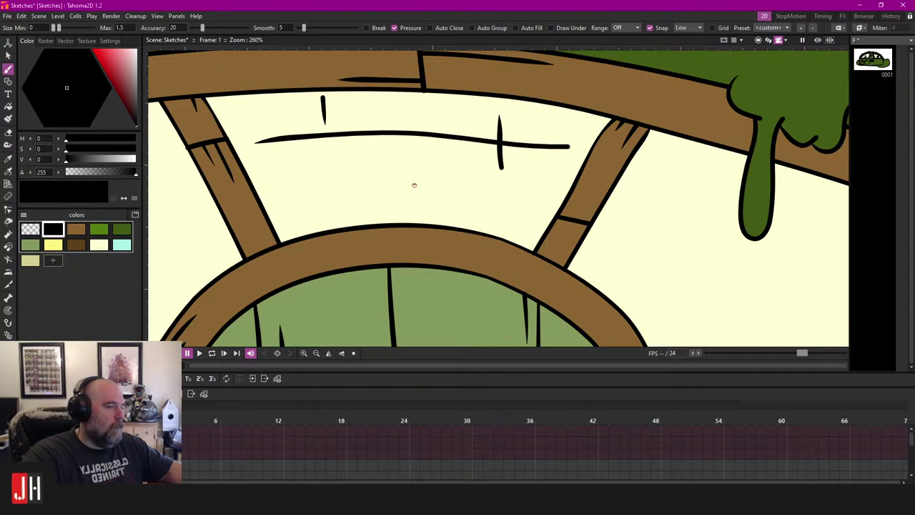
pyautogui.hotkey('ctrl', 'z')
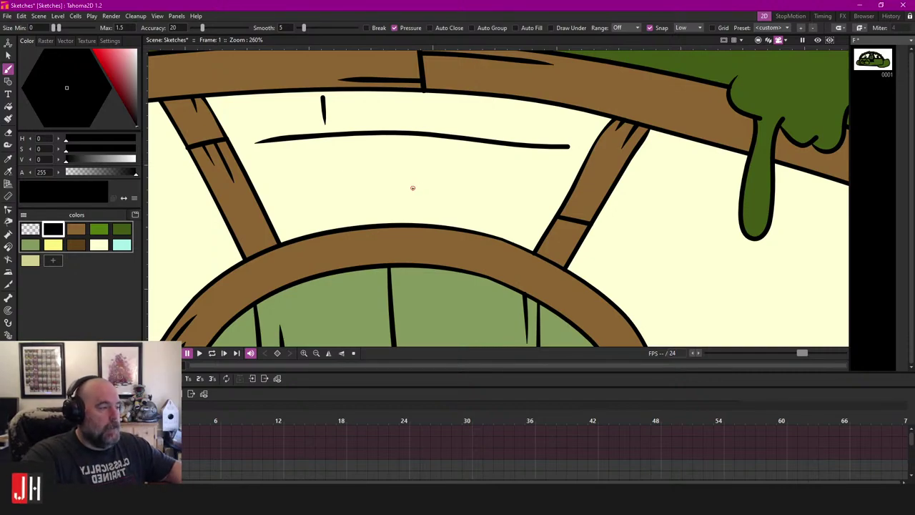
pyautogui.hotkey('ctrl', 'z')
pyautogui.hotkey('ctrl', 'z')
# Step: Examine the round window, the fence and gate, the lower door frame and the door knob up close
pyautogui.scroll(-5, 412, 188)
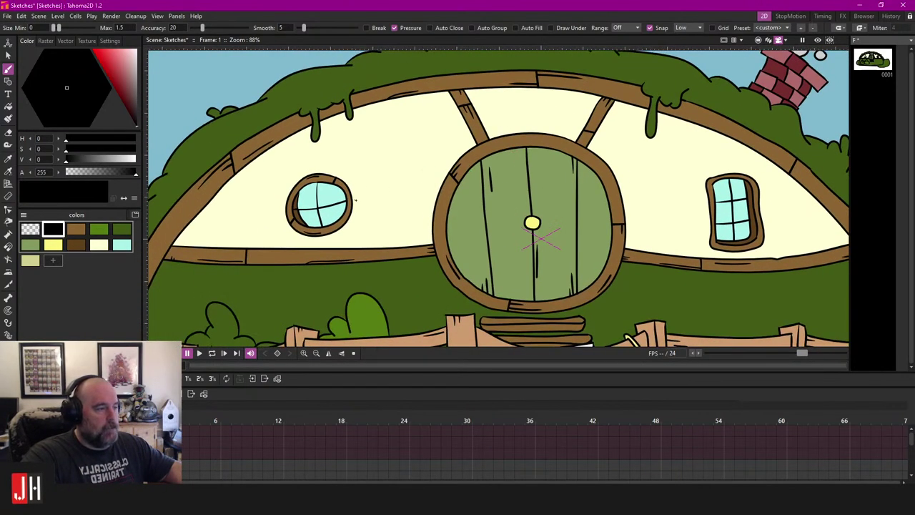
pyautogui.scroll(4, 355, 201)
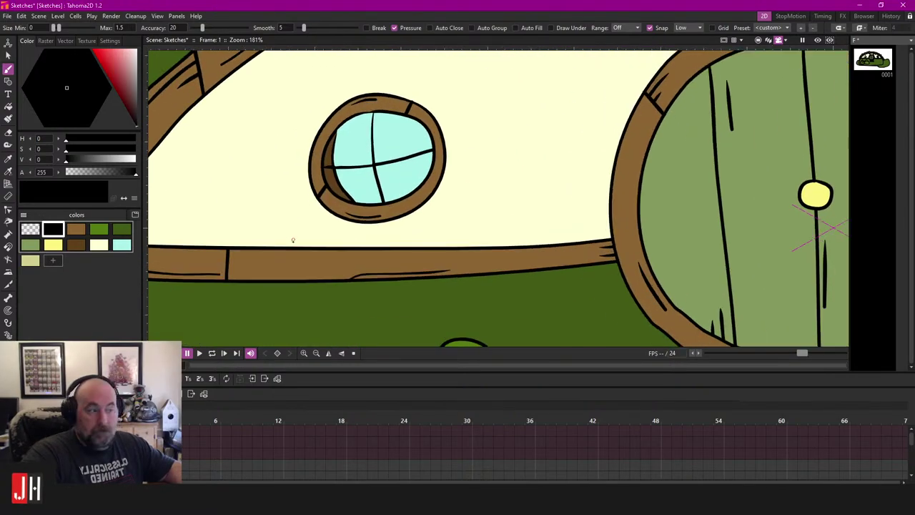
pyautogui.scroll(-4, 292, 240)
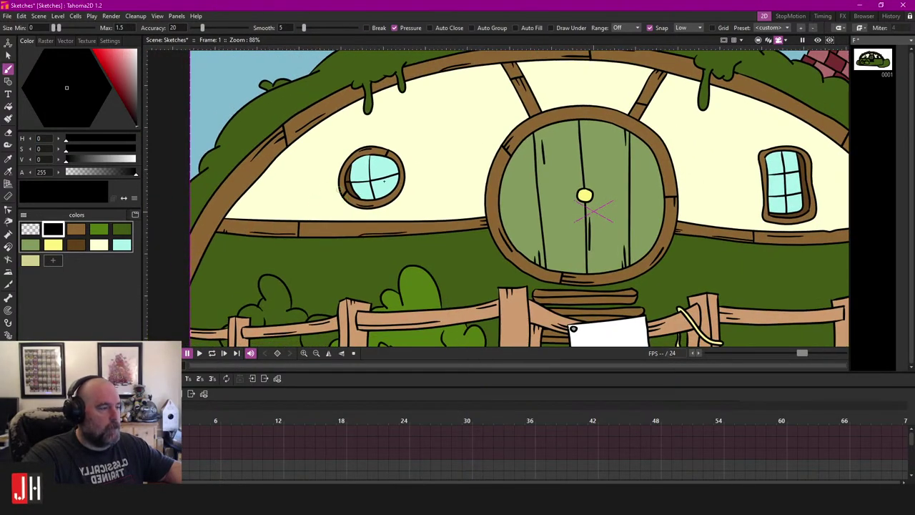
pyautogui.moveTo(531, 181); pyautogui.dragTo(372, 174)
pyautogui.scroll(-3, 372, 174)
pyautogui.moveTo(343, 293); pyautogui.dragTo(397, 244)
pyautogui.scroll(3, 397, 243)
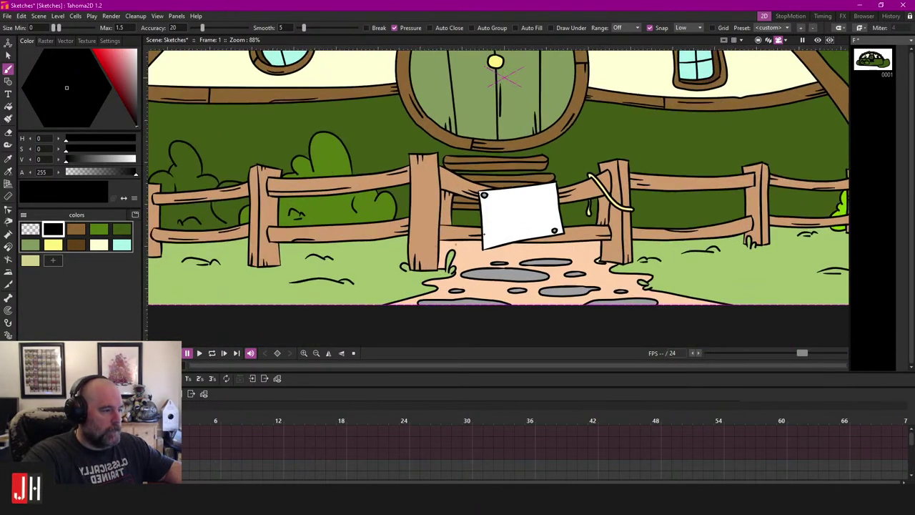
pyautogui.scroll(4, 479, 229)
pyautogui.scroll(-4, 479, 222)
pyautogui.scroll(2, 483, 207)
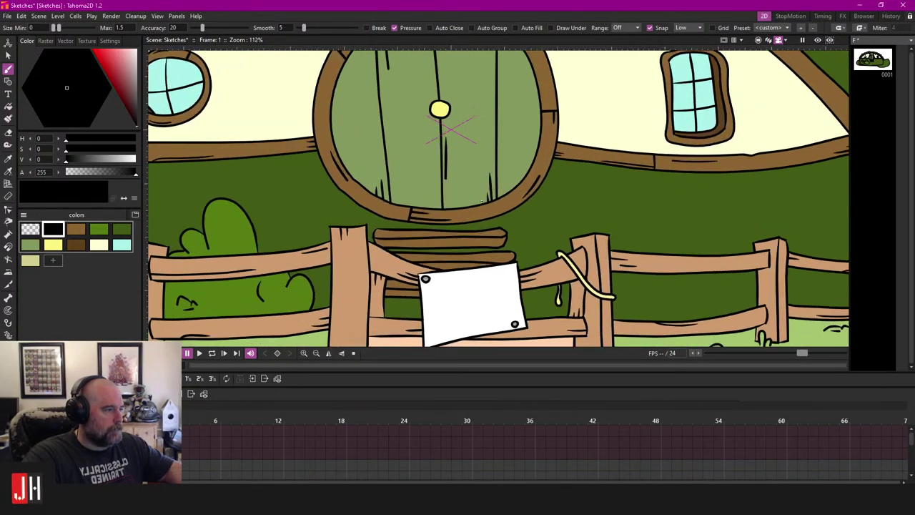
pyautogui.scroll(8, 481, 202)
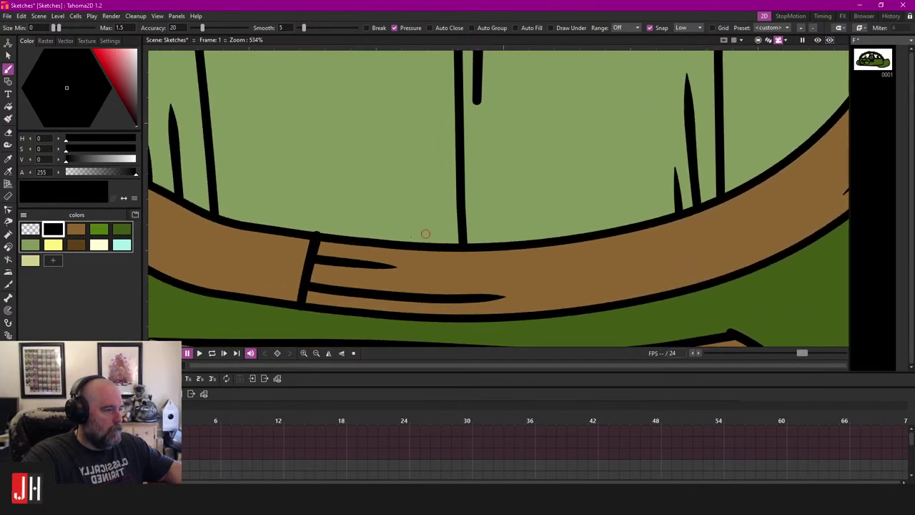
pyautogui.scroll(-5, 440, 211)
pyautogui.scroll(5, 442, 192)
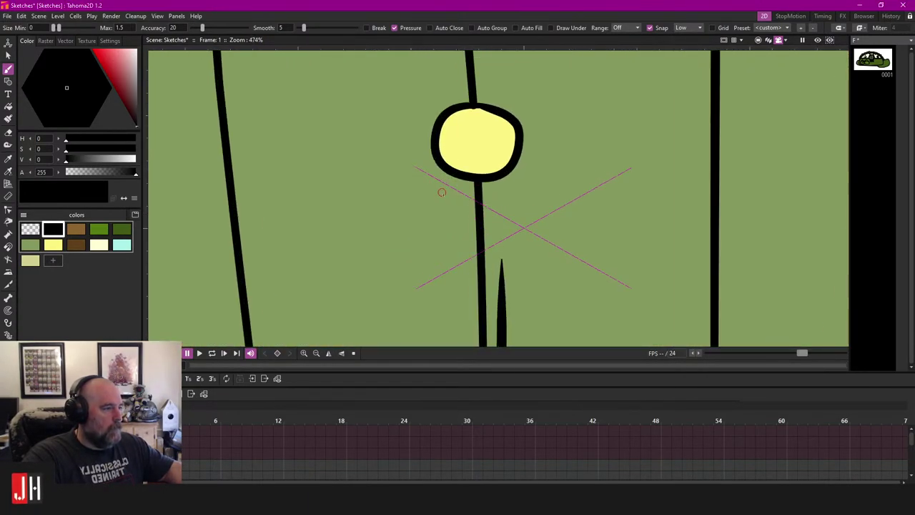
# Step: Paint two short black grain lines along the top of the brown door frame and save the scene
pyautogui.scroll(-5, 429, 197)
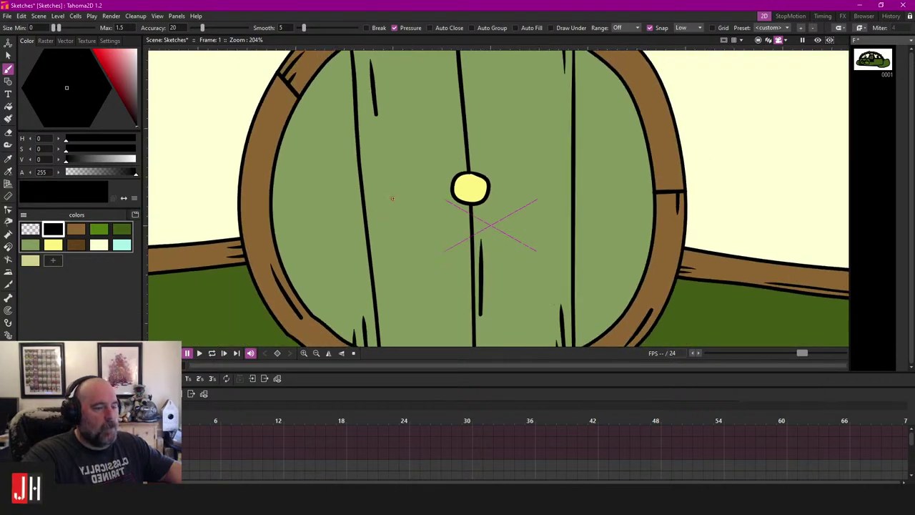
pyautogui.moveTo(614, 148); pyautogui.dragTo(502, 233)
pyautogui.scroll(3, 486, 146)
pyautogui.moveTo(441, 98); pyautogui.dragTo(524, 153)
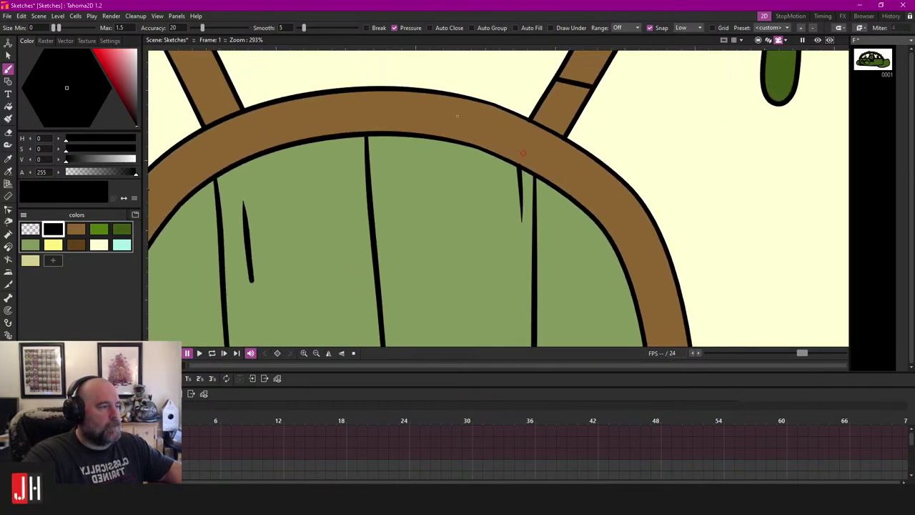
pyautogui.moveTo(402, 88); pyautogui.dragTo(475, 107)
pyautogui.scroll(3, 458, 104)
pyautogui.hotkey('ctrl', 'z')
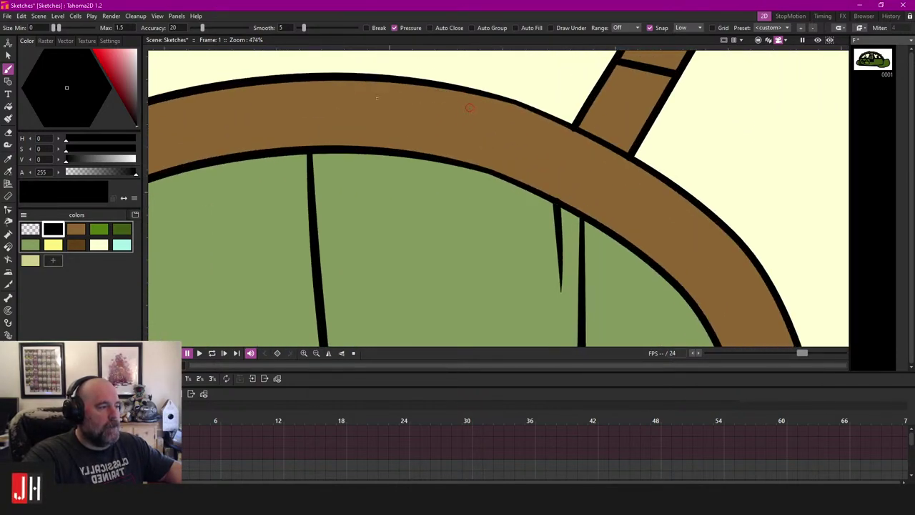
pyautogui.moveTo(320, 99); pyautogui.dragTo(469, 107)
pyautogui.hotkey('ctrl', 'z')
pyautogui.moveTo(398, 99)
pyautogui.mouseDown()
pyautogui.moveTo(496, 112)
pyautogui.moveTo(288, 118)
pyautogui.mouseUp()
pyautogui.scroll(-8, 288, 118)
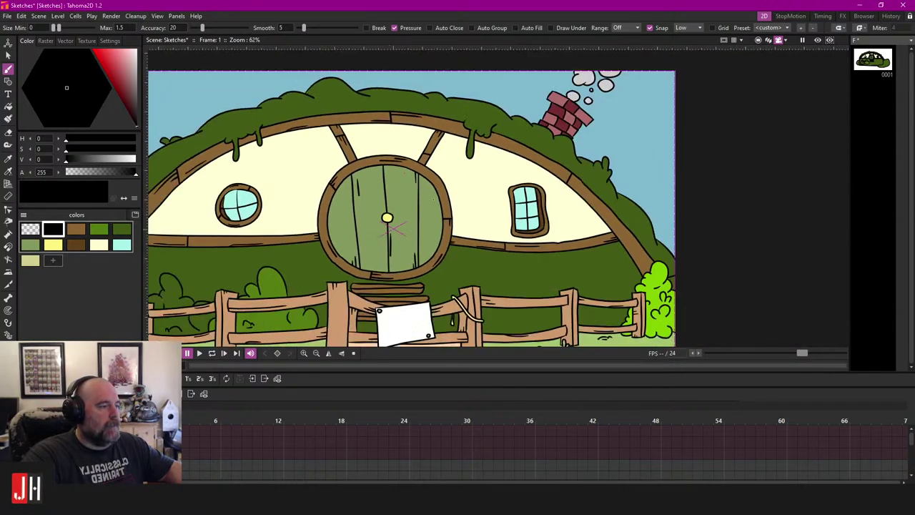
pyautogui.hotkey('ctrl', 's')
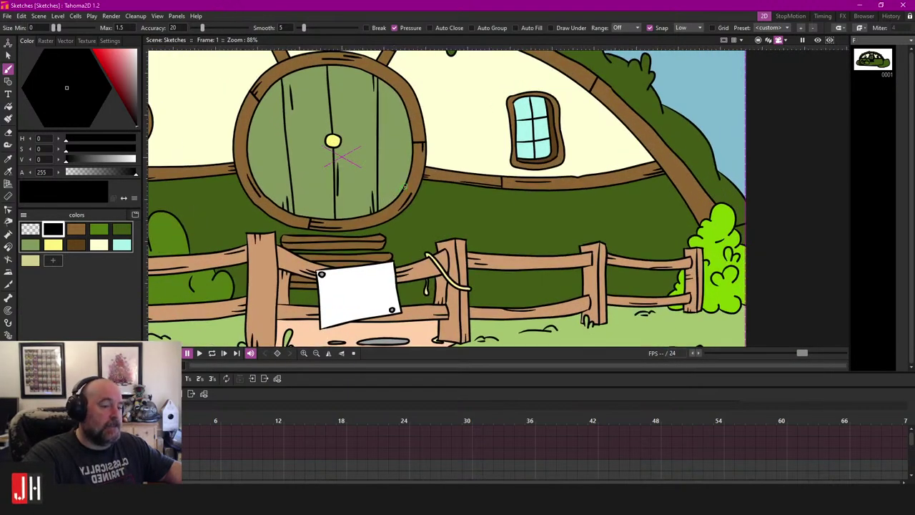
# Step: Examine the whole hobbit-house picture, including the door, windows, fence and path, for missing detail
pyautogui.scroll(-2, 404, 187)
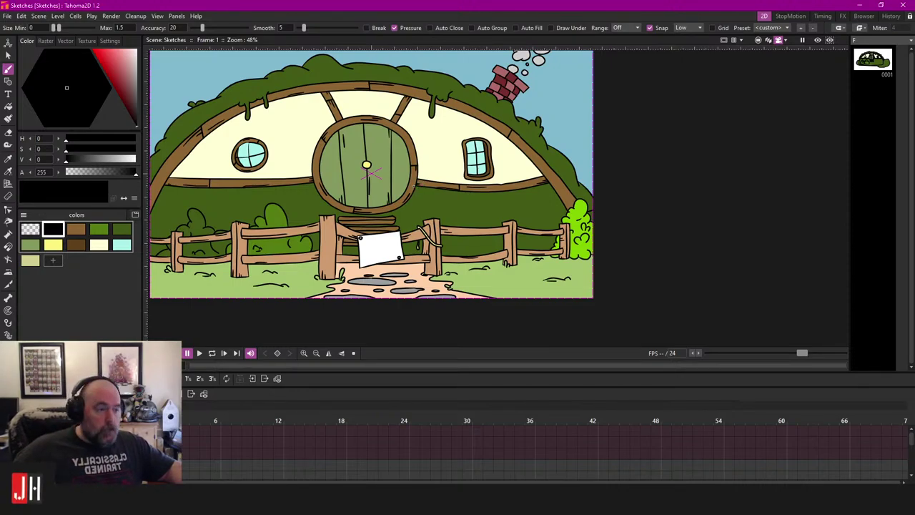
pyautogui.scroll(-5, 366, 165)
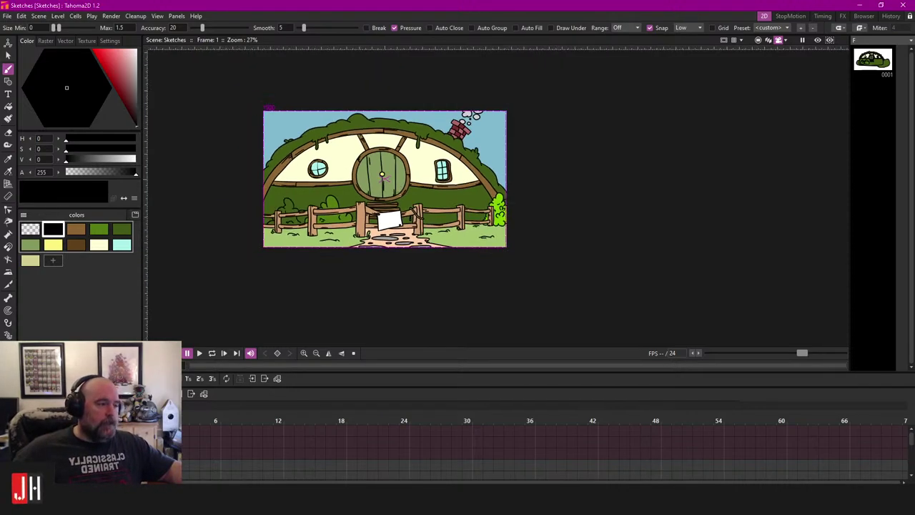
pyautogui.scroll(5, 405, 194)
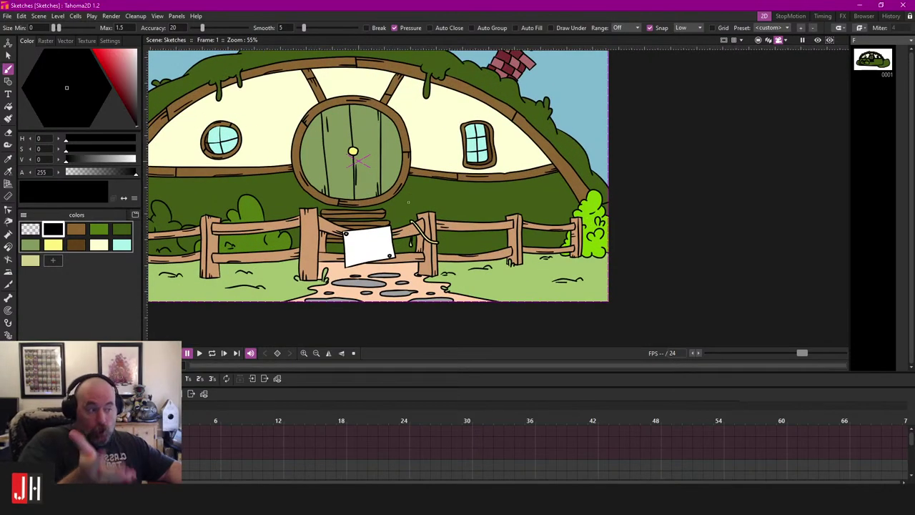
pyautogui.moveTo(419, 201); pyautogui.dragTo(488, 200)
pyautogui.scroll(1, 367, 243)
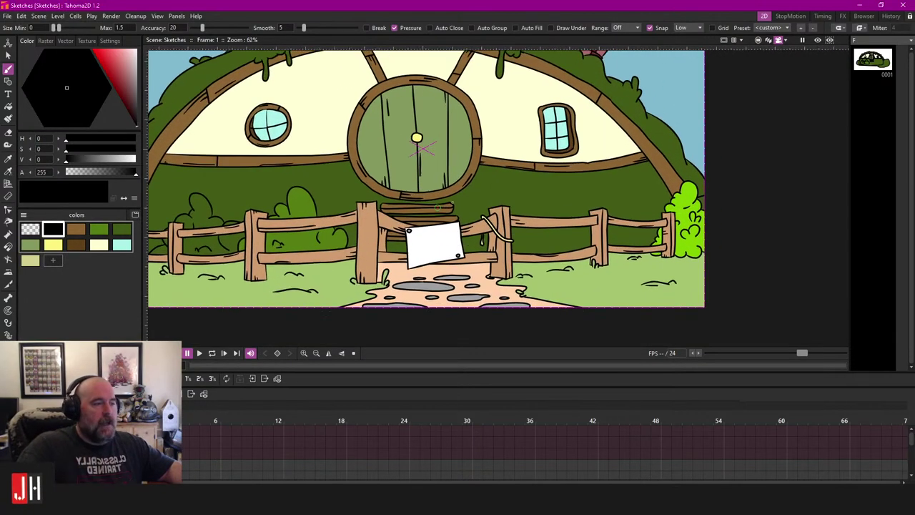
pyautogui.moveTo(368, 244); pyautogui.dragTo(386, 236)
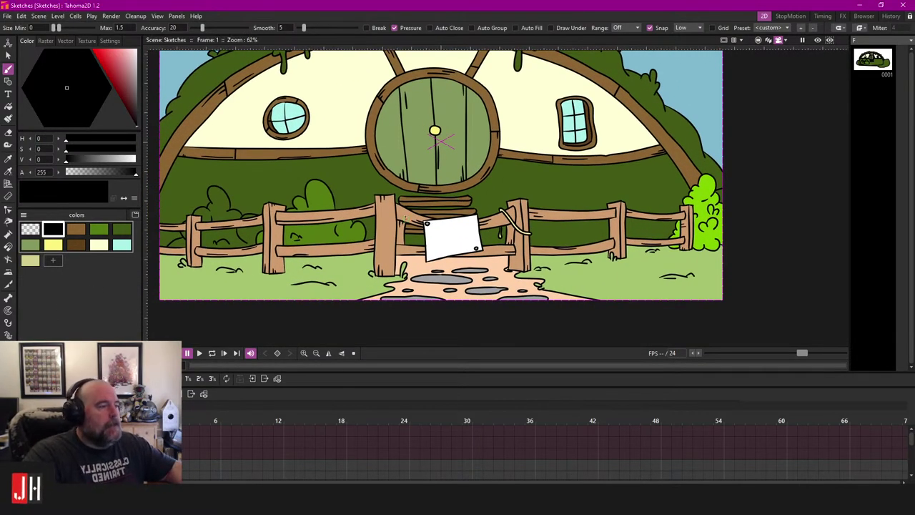
pyautogui.scroll(-3, 405, 216)
pyautogui.moveTo(501, 155); pyautogui.dragTo(470, 171)
pyautogui.scroll(2, 470, 172)
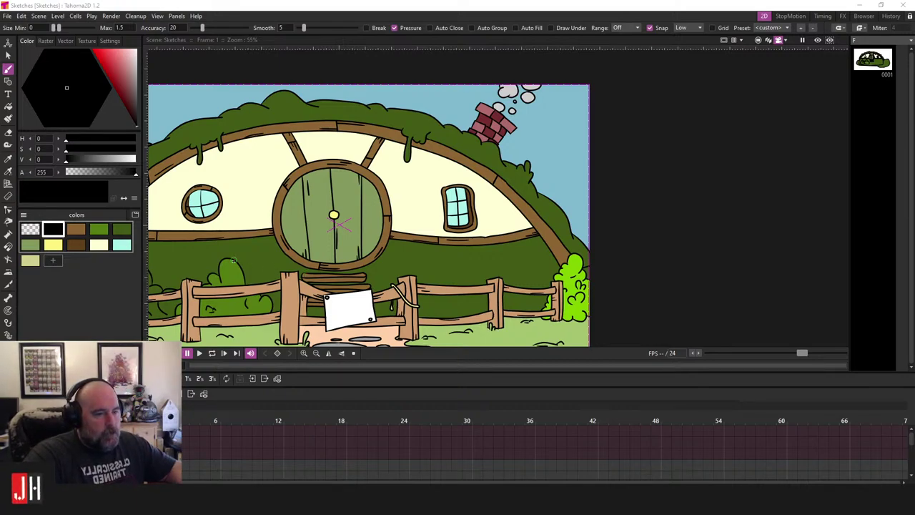
pyautogui.scroll(-4, 321, 253)
pyautogui.moveTo(328, 251); pyautogui.dragTo(397, 230)
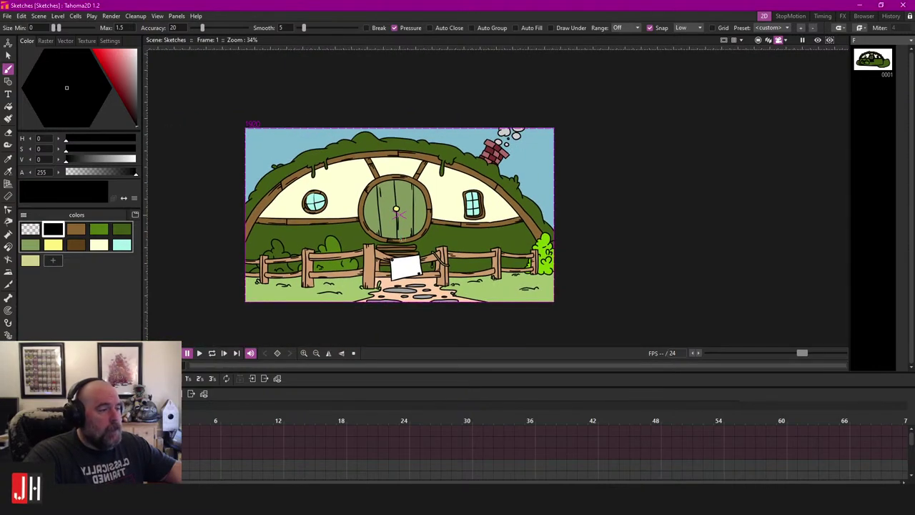
pyautogui.scroll(6, 397, 229)
pyautogui.scroll(5, 398, 226)
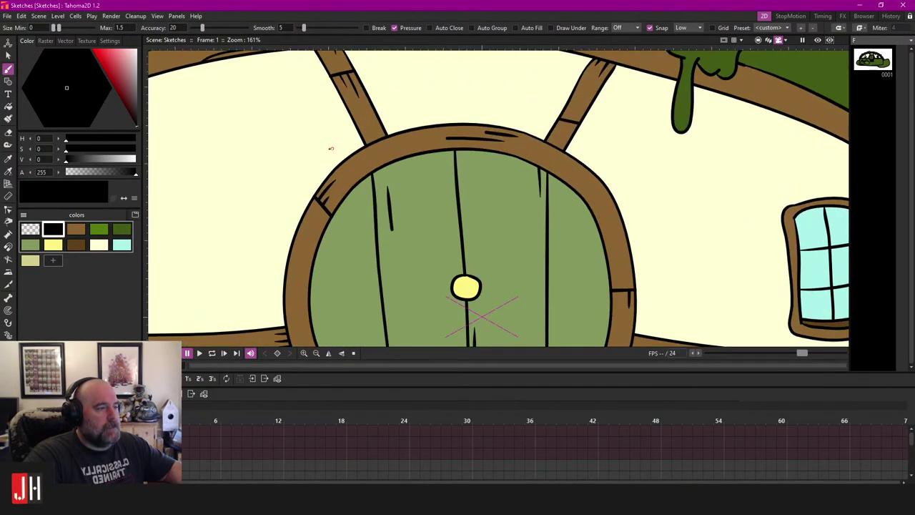
# Step: Try a short curved accent line on the cream wall beside the lower-right edge of the round window, and undo it
pyautogui.moveTo(429, 125); pyautogui.dragTo(439, 178)
pyautogui.scroll(1, 439, 178)
pyautogui.moveTo(298, 260); pyautogui.dragTo(411, 188)
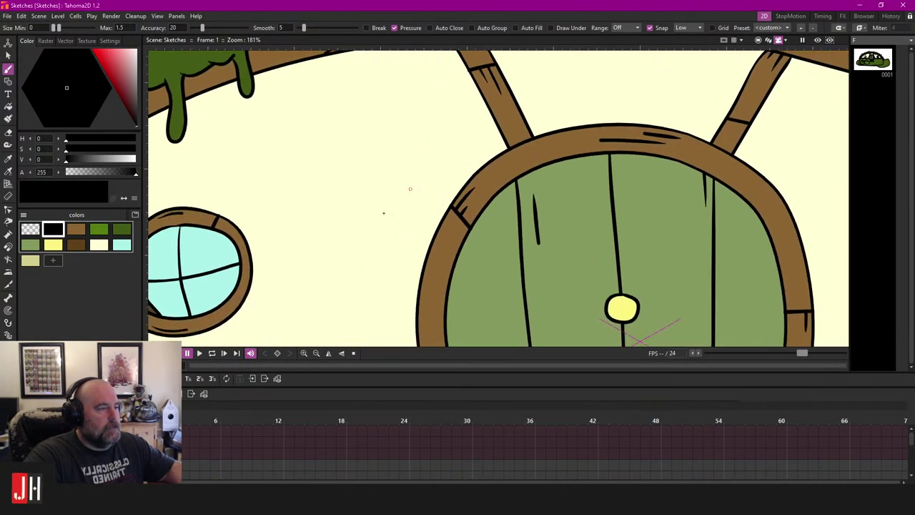
pyautogui.moveTo(386, 269); pyautogui.dragTo(392, 172)
pyautogui.moveTo(372, 214); pyautogui.dragTo(483, 171)
pyautogui.scroll(2, 335, 186)
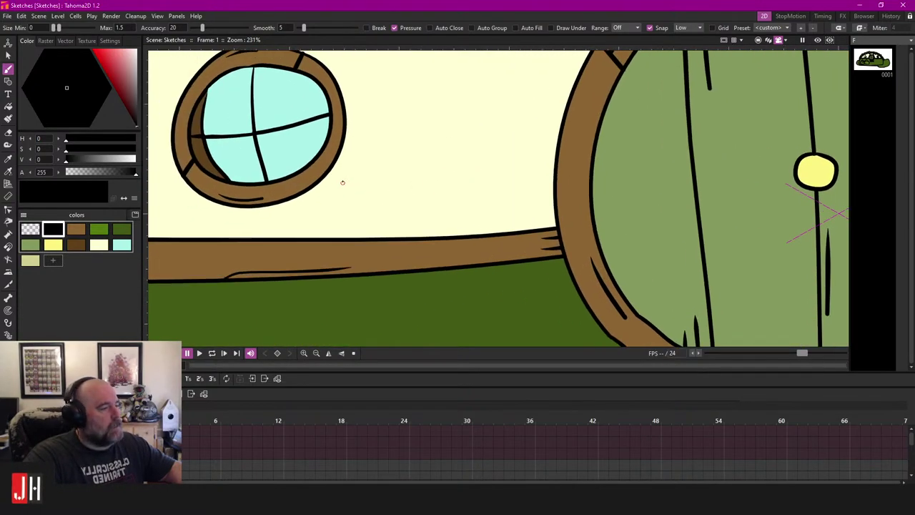
pyautogui.moveTo(347, 174); pyautogui.dragTo(295, 216)
pyautogui.hotkey('ctrl', 'z')
pyautogui.moveTo(338, 189); pyautogui.dragTo(299, 212)
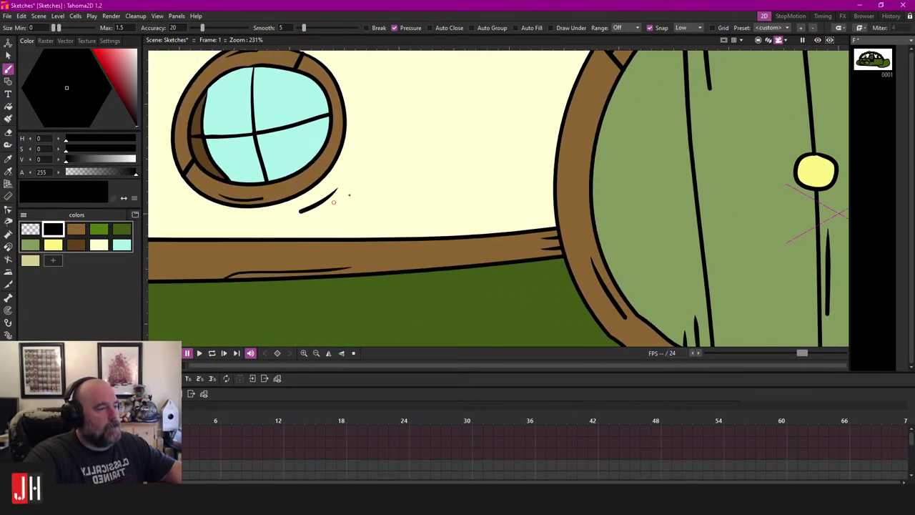
pyautogui.scroll(-2, 333, 202)
pyautogui.scroll(2, 458, 188)
pyautogui.hotkey('ctrl', 'z')
# Step: Paint a short, slightly curved vertical accent line on the cream wall just left of the door frame, redoing it until it fits
pyautogui.moveTo(507, 181); pyautogui.dragTo(510, 217)
pyautogui.scroll(-2, 509, 212)
pyautogui.hotkey('ctrl', 'z')
pyautogui.scroll(-3, 512, 220)
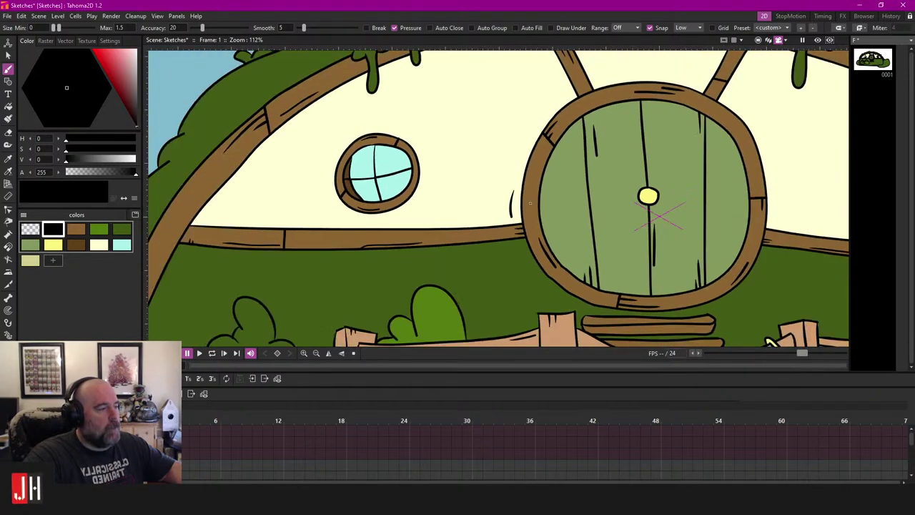
pyautogui.scroll(4, 569, 167)
pyautogui.hotkey('ctrl', 'z')
pyautogui.moveTo(483, 188); pyautogui.dragTo(479, 254)
pyautogui.scroll(-3, 479, 258)
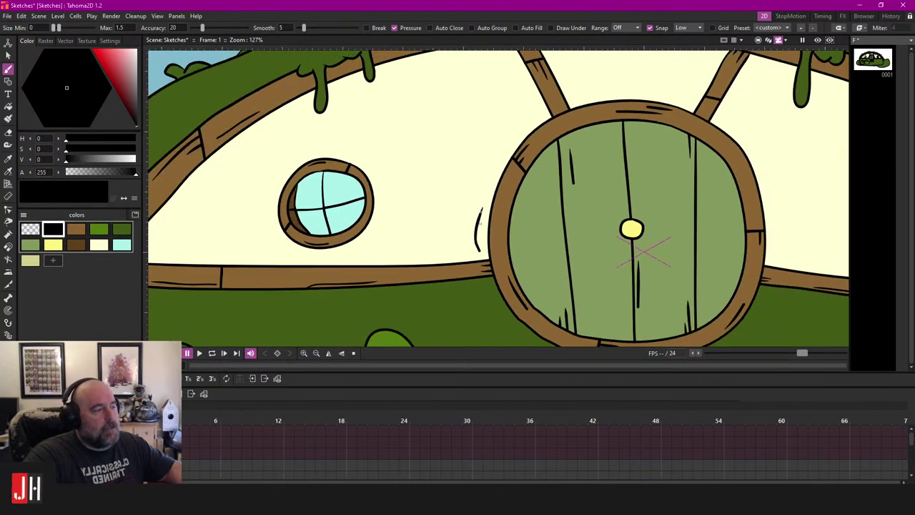
pyautogui.hotkey('ctrl', 'z')
pyautogui.scroll(3, 482, 228)
pyautogui.moveTo(480, 193); pyautogui.dragTo(475, 263)
pyautogui.scroll(-2, 476, 262)
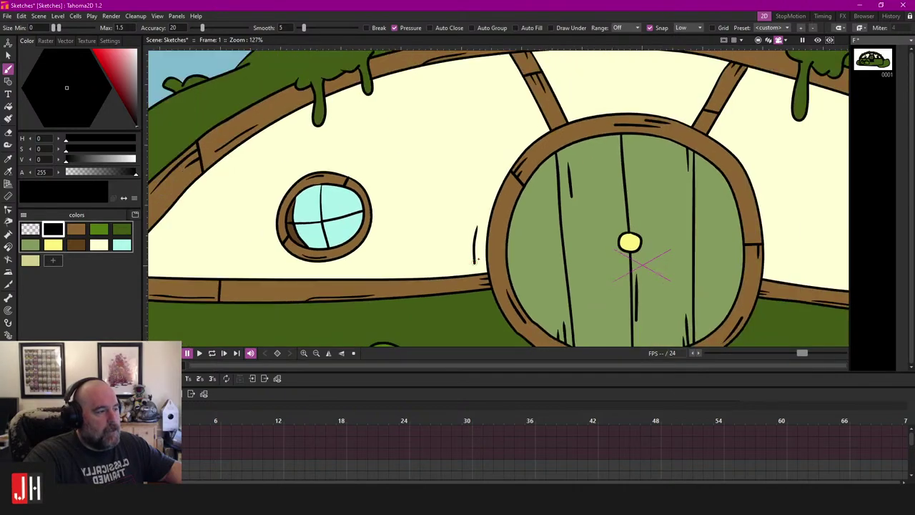
pyautogui.scroll(-2, 478, 259)
# Step: Paint a curved accent line on the cream wall beside the upper-right part of the door frame, redoing it until it fits
pyautogui.scroll(5, 513, 137)
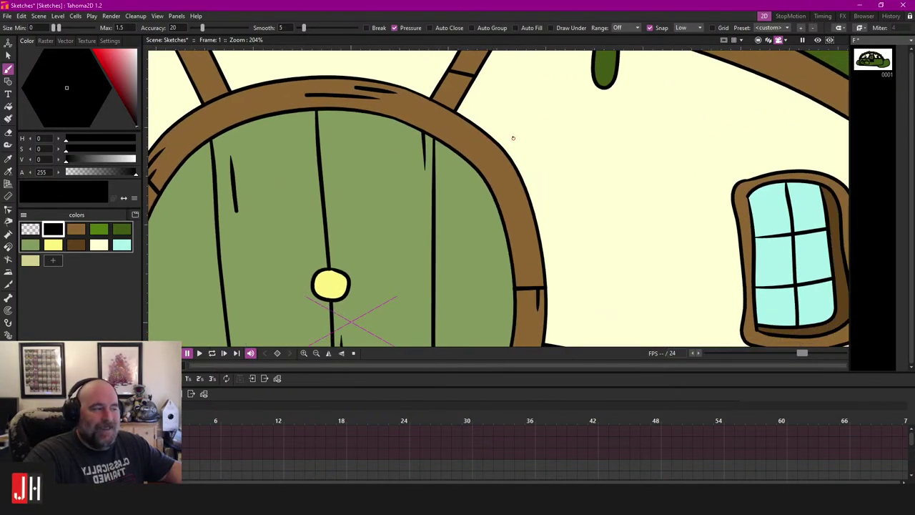
pyautogui.moveTo(506, 135); pyautogui.dragTo(542, 196)
pyautogui.hotkey('ctrl', 'z')
pyautogui.moveTo(508, 127); pyautogui.dragTo(549, 199)
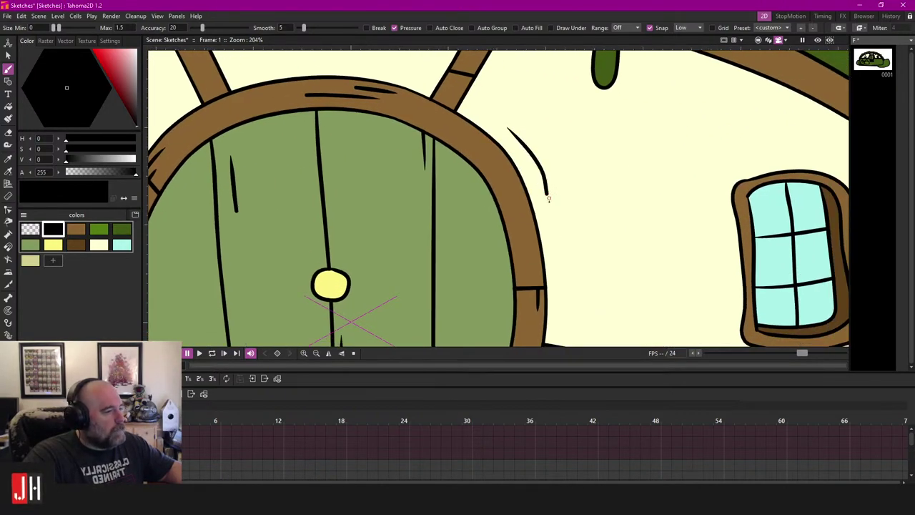
pyautogui.scroll(-3, 548, 199)
pyautogui.scroll(3, 548, 199)
pyautogui.hotkey('ctrl', 'z')
pyautogui.moveTo(509, 140); pyautogui.dragTo(539, 199)
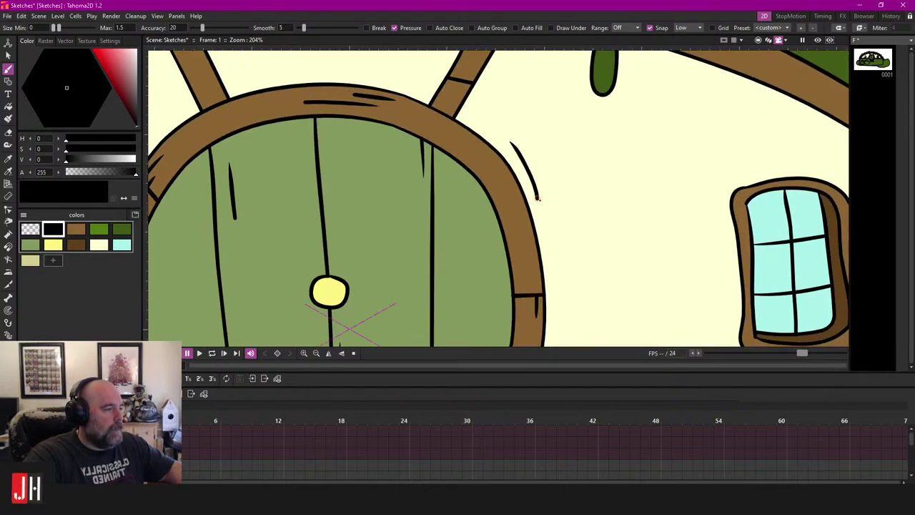
pyautogui.hotkey('ctrl', 'z')
pyautogui.moveTo(510, 140); pyautogui.dragTo(549, 205)
pyautogui.scroll(-4, 549, 205)
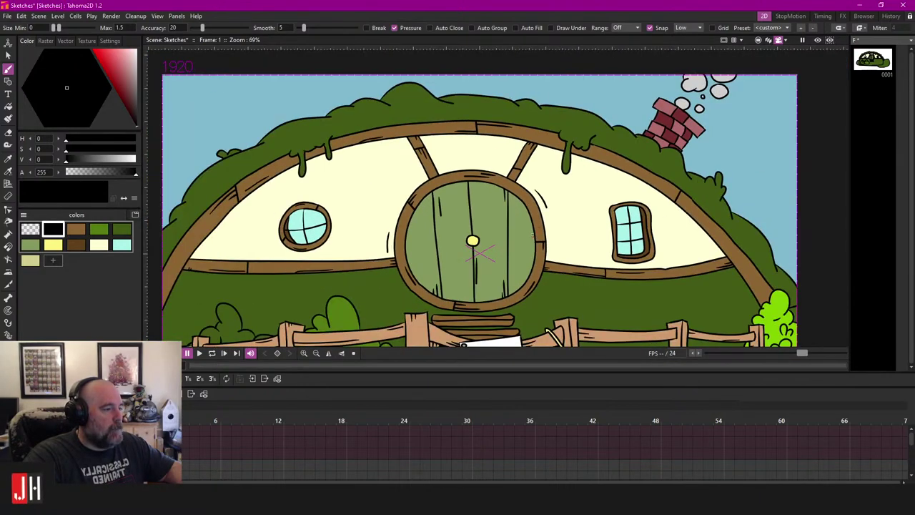
pyautogui.moveTo(484, 248)
pyautogui.mouseDown()
pyautogui.moveTo(474, 205)
pyautogui.moveTo(450, 194)
pyautogui.mouseUp()
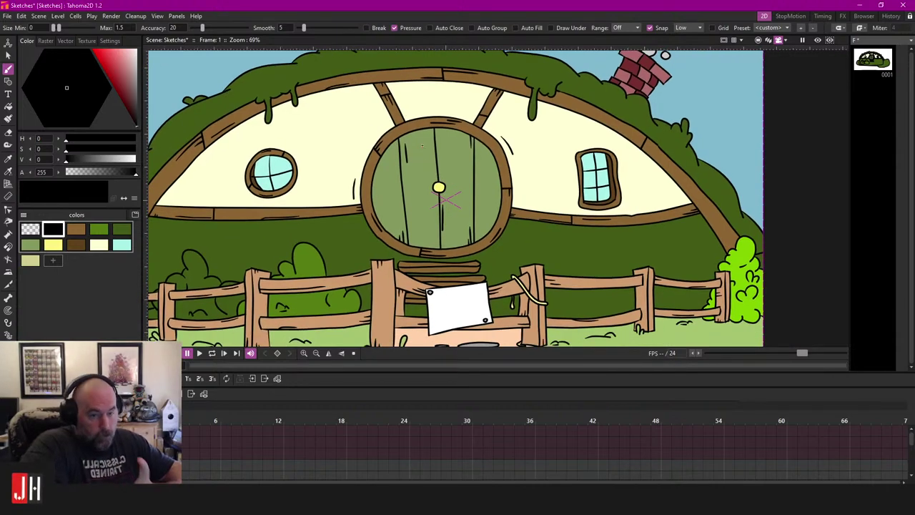
# Step: Try a slanted accent line on the cream wall beneath the arched beam above the round window, and undo it
pyautogui.scroll(5, 372, 126)
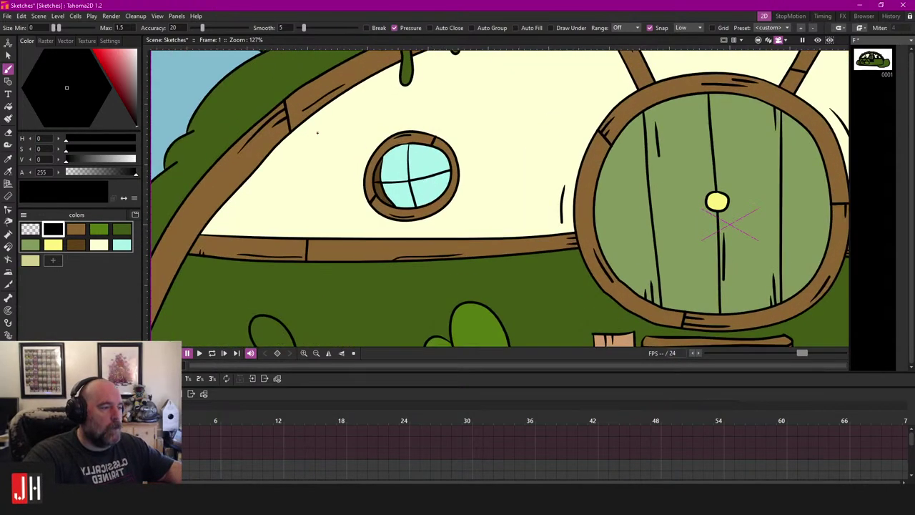
pyautogui.scroll(3, 376, 102)
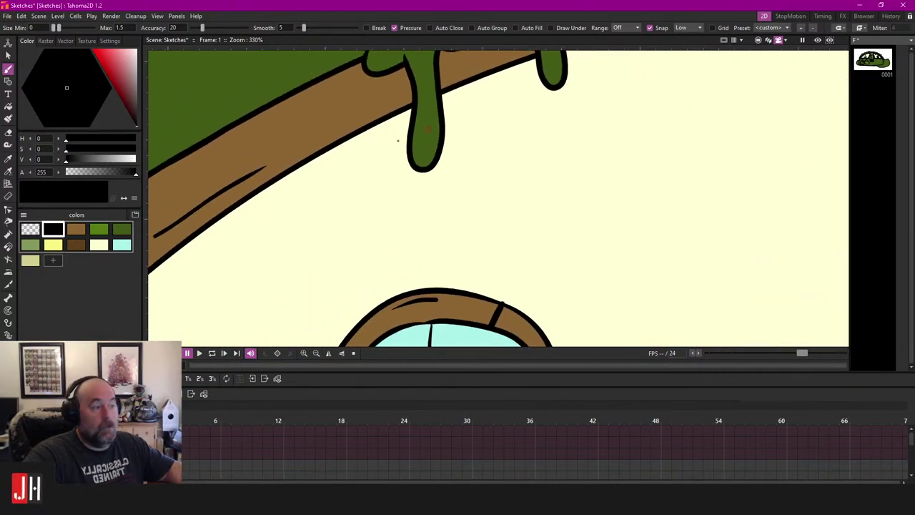
pyautogui.moveTo(411, 127); pyautogui.dragTo(310, 182)
pyautogui.moveTo(329, 186); pyautogui.dragTo(438, 121)
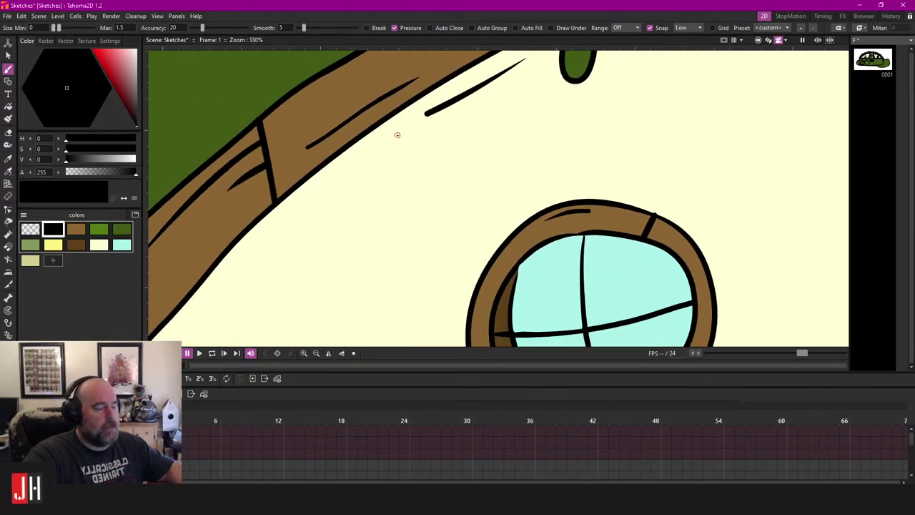
pyautogui.hotkey('ctrl', 'z')
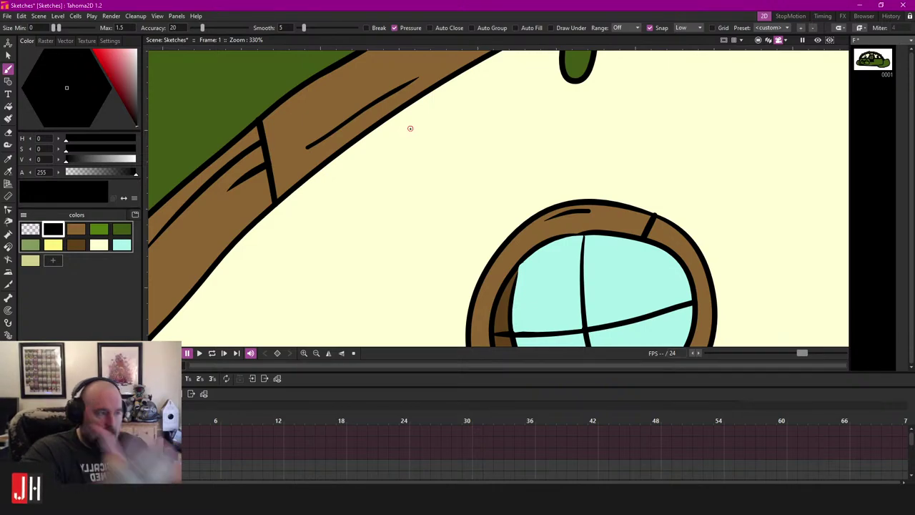
pyautogui.scroll(-5, 410, 128)
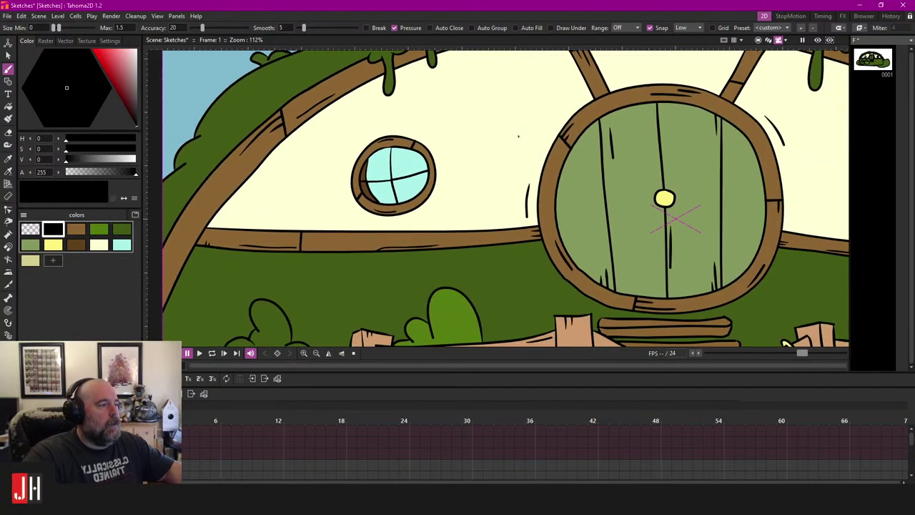
# Step: Paint a small two-stroke angled accent mark in the upper-left corner of the cream wall panel above the door
pyautogui.moveTo(685, 95); pyautogui.dragTo(431, 148)
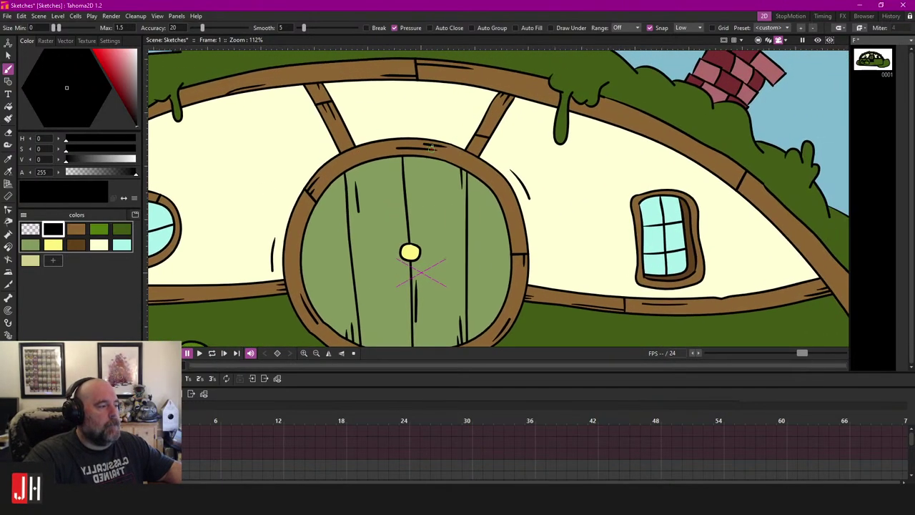
pyautogui.scroll(3, 392, 99)
pyautogui.scroll(6, 453, 105)
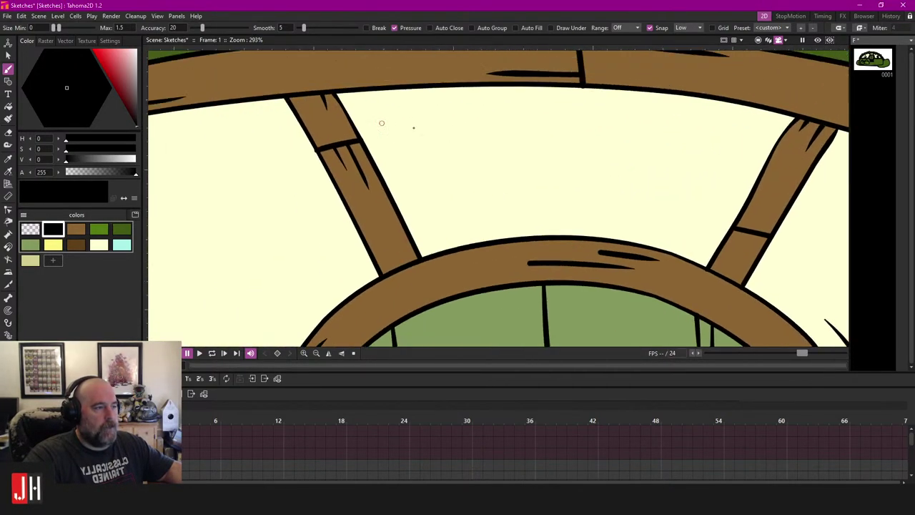
pyautogui.moveTo(426, 94)
pyautogui.mouseDown()
pyautogui.moveTo(476, 90)
pyautogui.moveTo(472, 146)
pyautogui.mouseUp()
pyautogui.hotkey('ctrl', 'z')
pyautogui.scroll(-2, 472, 146)
pyautogui.scroll(2, 477, 107)
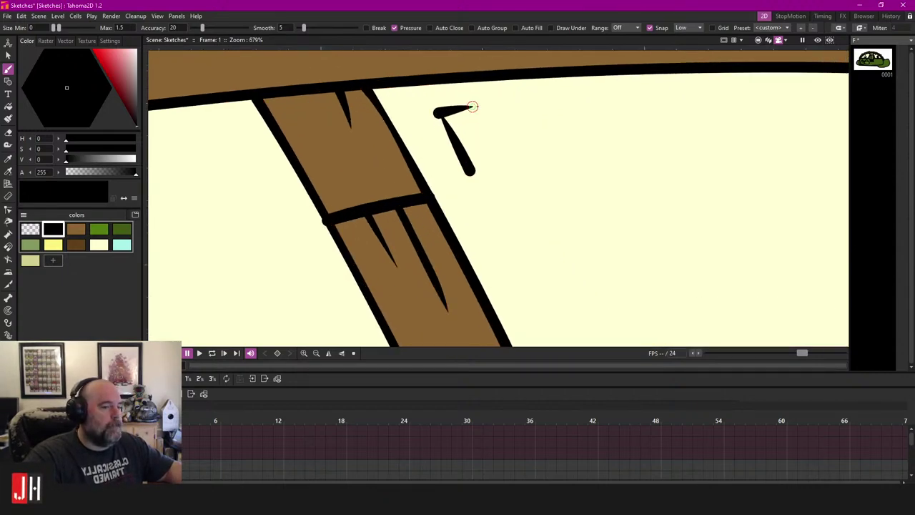
pyautogui.hotkey('ctrl', 'z')
pyautogui.hotkey('ctrl', 'z')
pyautogui.moveTo(427, 105)
pyautogui.mouseDown()
pyautogui.moveTo(487, 100)
pyautogui.moveTo(454, 146)
pyautogui.mouseUp()
pyautogui.scroll(-2, 453, 146)
pyautogui.scroll(-2, 453, 146)
pyautogui.scroll(4, 536, 164)
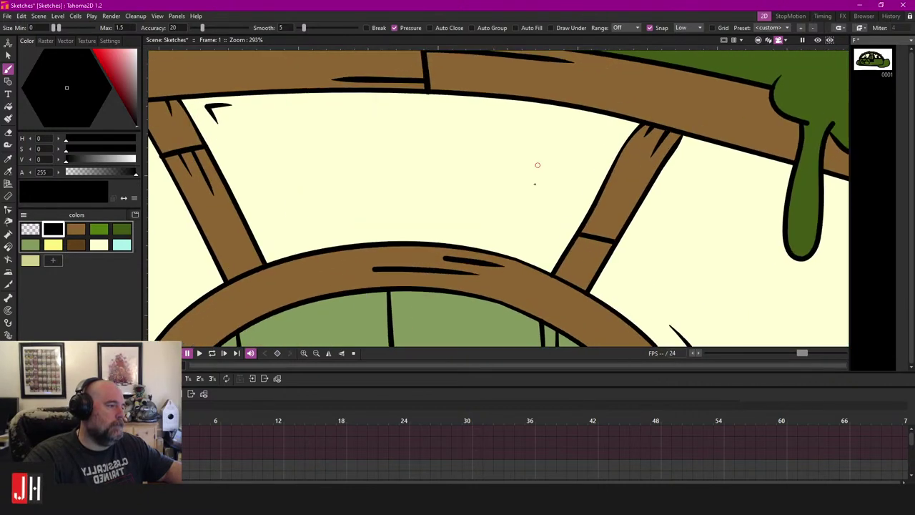
pyautogui.scroll(2, 477, 172)
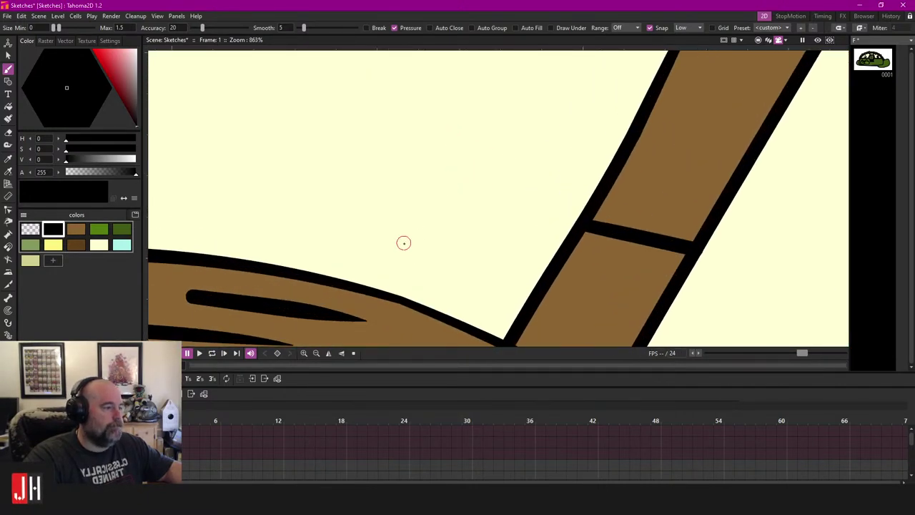
pyautogui.moveTo(469, 277)
pyautogui.mouseDown()
pyautogui.moveTo(412, 247)
pyautogui.moveTo(475, 285)
pyautogui.moveTo(536, 230)
pyautogui.mouseUp()
pyautogui.hotkey('ctrl', 'z')
pyautogui.hotkey('ctrl', 'z')
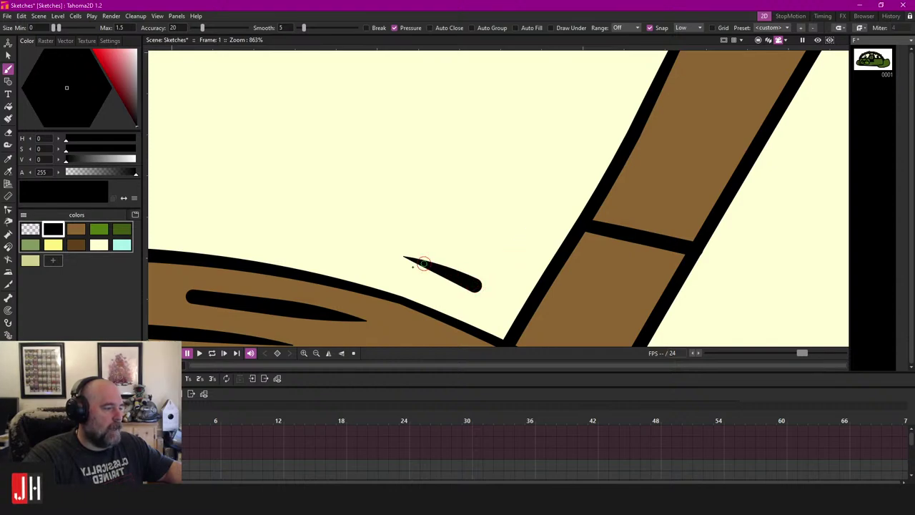
pyautogui.hotkey('ctrl', 'z')
pyautogui.moveTo(404, 265)
pyautogui.mouseDown()
pyautogui.moveTo(482, 301)
pyautogui.moveTo(502, 259)
pyautogui.moveTo(537, 236)
pyautogui.mouseUp()
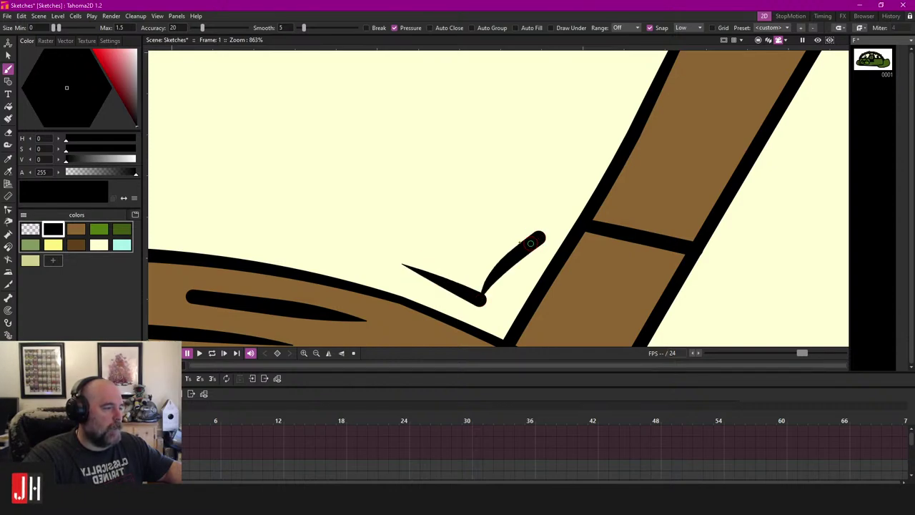
pyautogui.hotkey('ctrl', 'z')
pyautogui.hotkey('ctrl', 'z')
# Step: Paint a black angled accent in the corner of the cream wall panel between the door frame and the adjoining brown beam
pyautogui.moveTo(403, 266)
pyautogui.mouseDown()
pyautogui.moveTo(487, 298)
pyautogui.moveTo(535, 231)
pyautogui.mouseUp()
pyautogui.scroll(-12, 535, 230)
pyautogui.scroll(2, 464, 176)
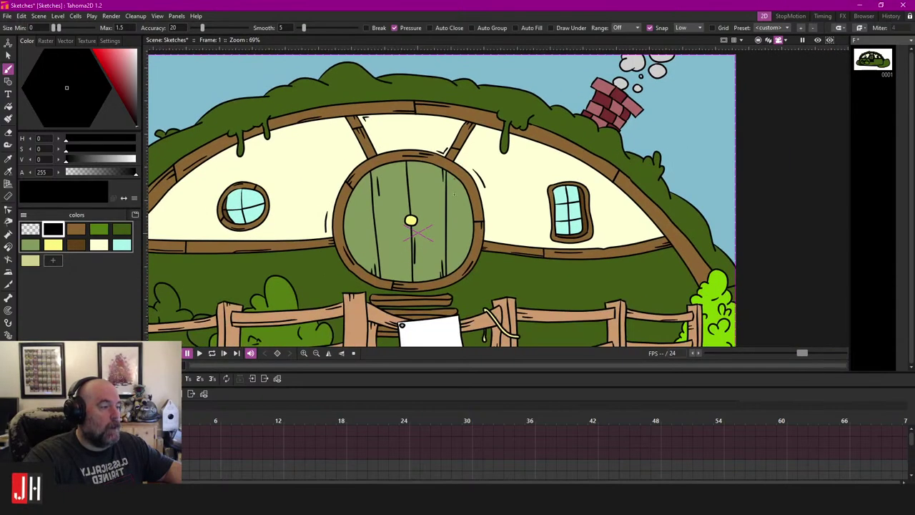
# Step: Examine the line work on the round door, the lower wall beam, the window and the curved roof beam of the house
pyautogui.scroll(6, 465, 176)
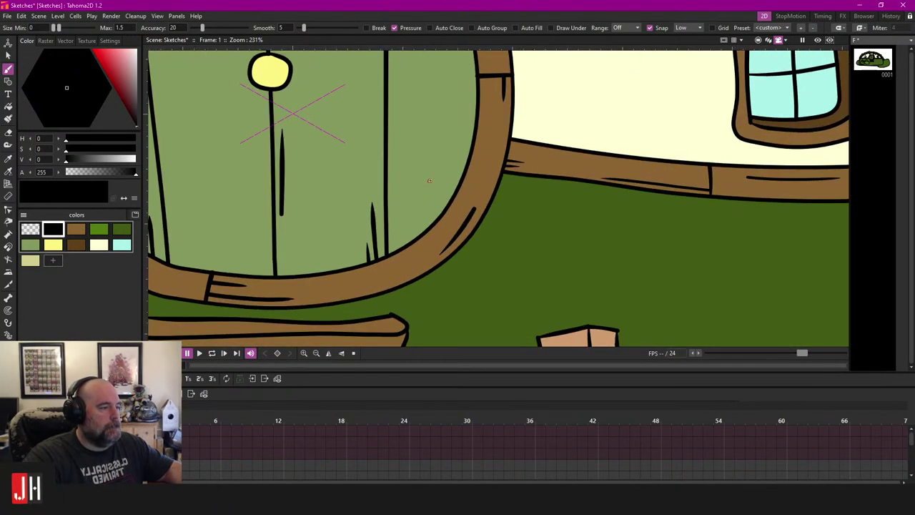
pyautogui.scroll(-5, 431, 214)
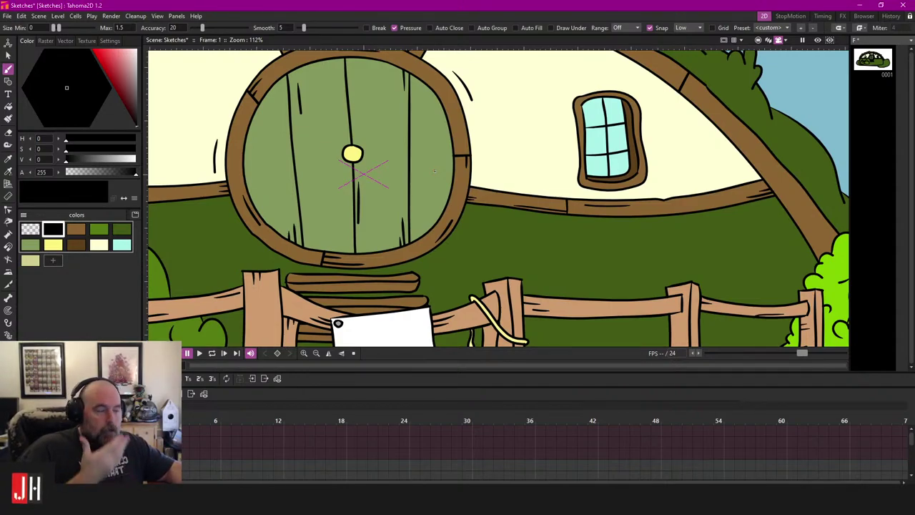
pyautogui.scroll(-3, 434, 171)
pyautogui.scroll(5, 554, 183)
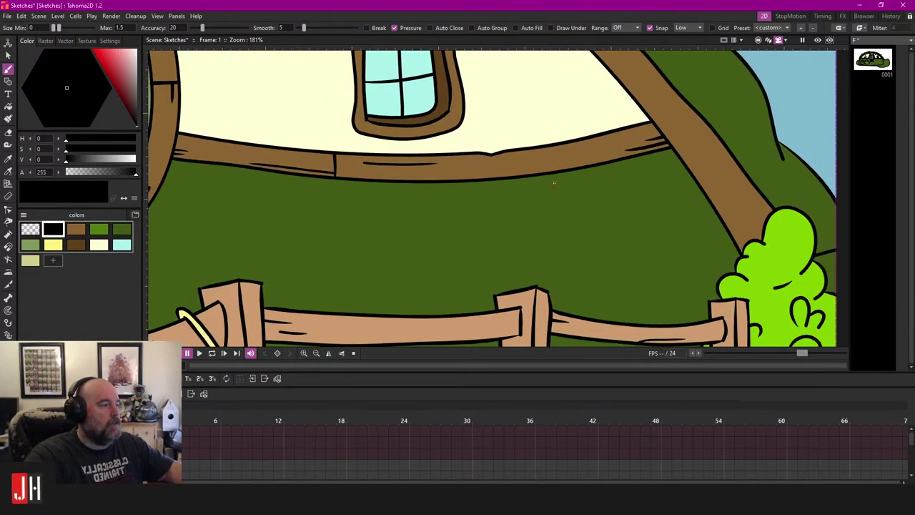
pyautogui.scroll(4, 554, 184)
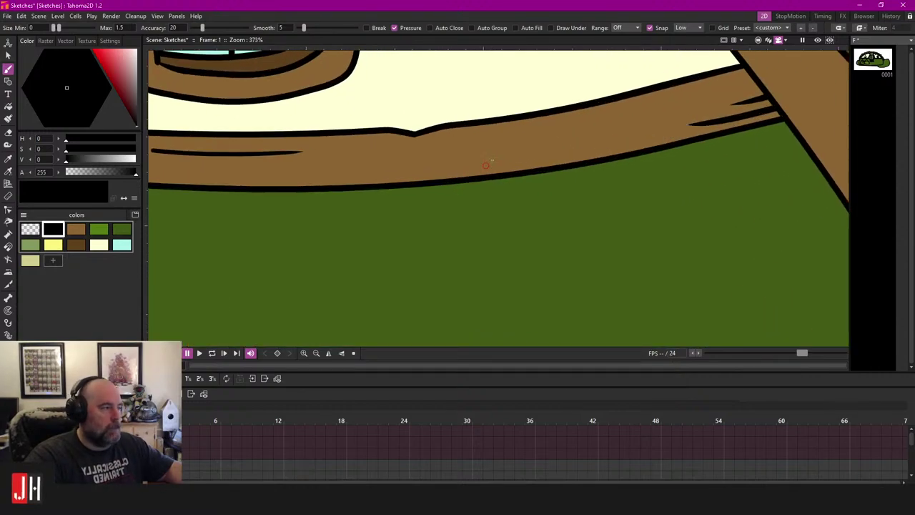
pyautogui.scroll(-7, 486, 165)
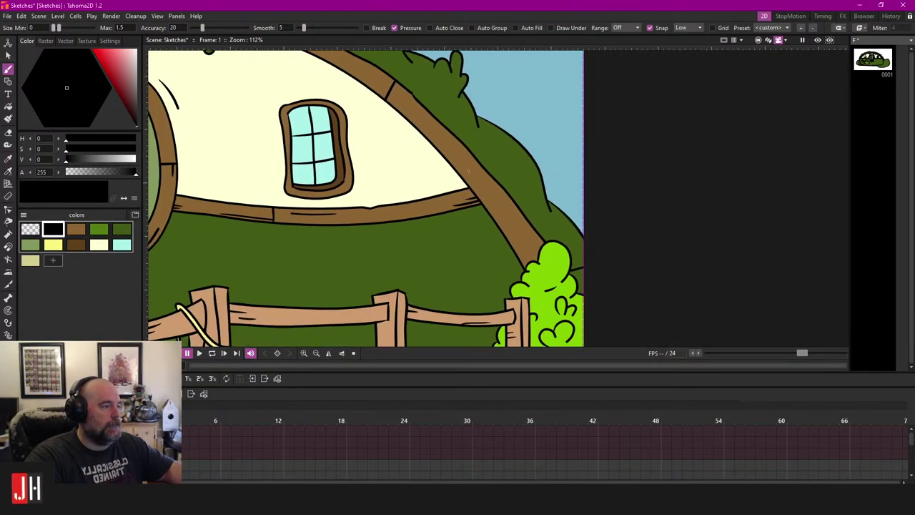
pyautogui.scroll(3, 467, 169)
pyautogui.scroll(2, 441, 141)
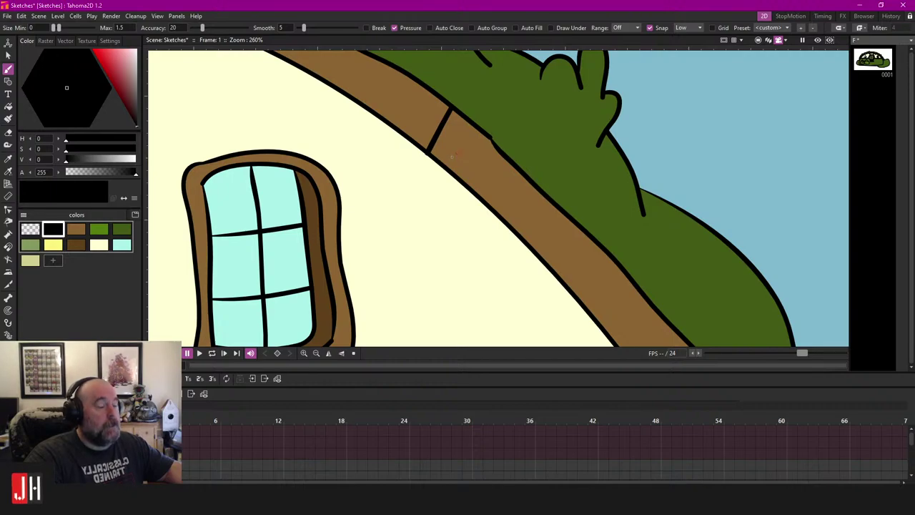
pyautogui.scroll(-8, 451, 157)
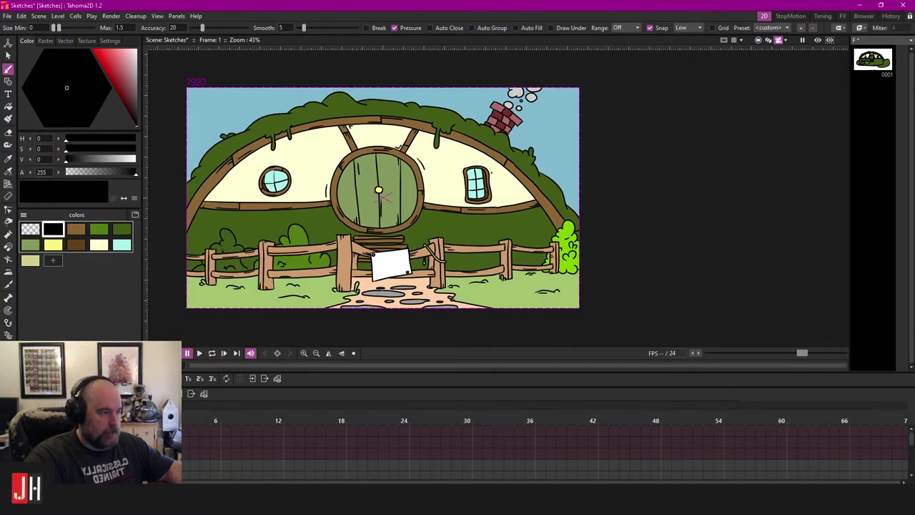
# Step: Save the scene and switch from the house drawing to the level containing the red-spined monster
pyautogui.hotkey('ctrl', 's')
pyautogui.moveTo(491, 172); pyautogui.dragTo(517, 135)
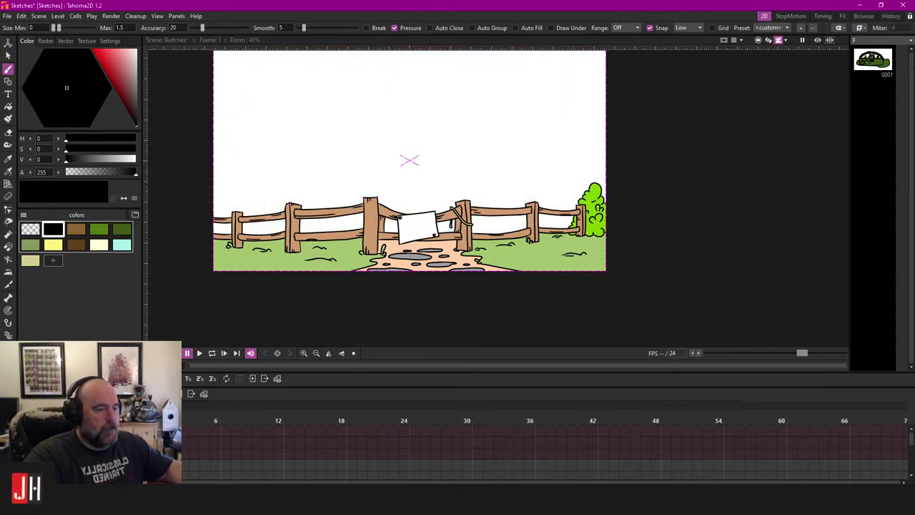
pyautogui.scroll(-3, 546, 452)
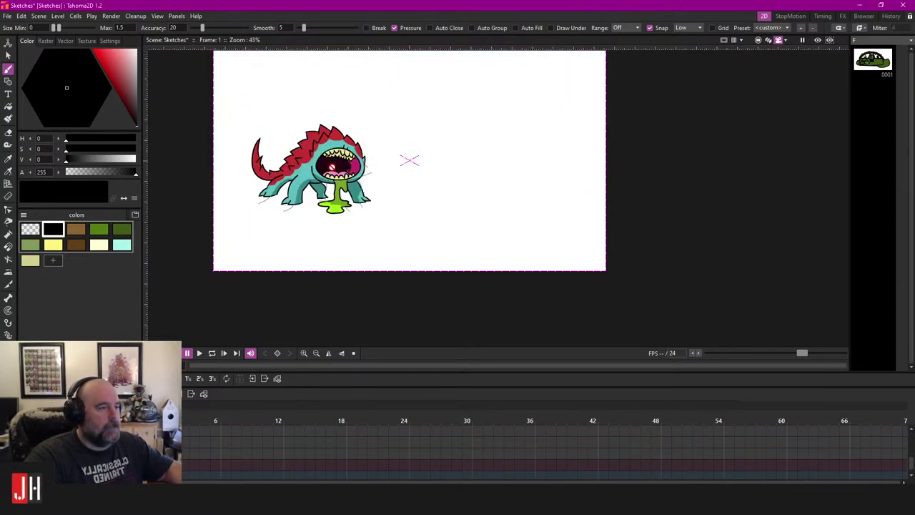
pyautogui.scroll(2, 331, 158)
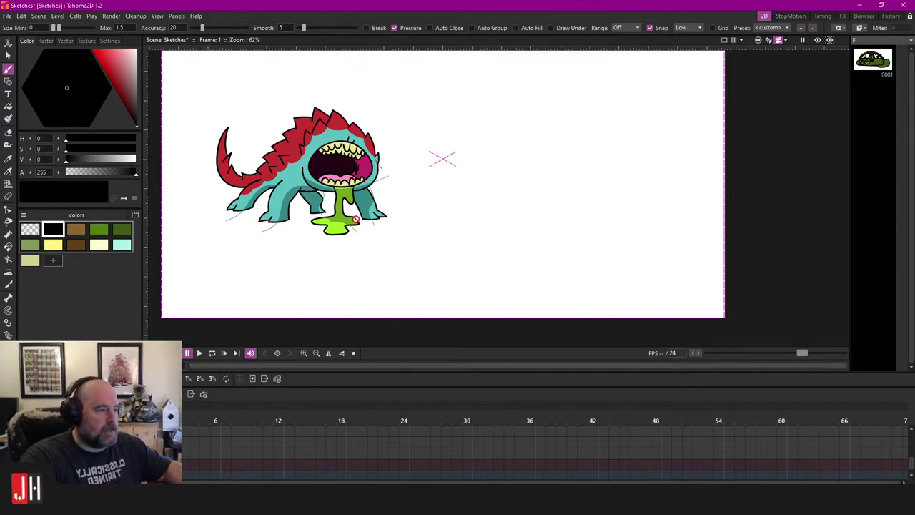
pyautogui.click(163, 454)
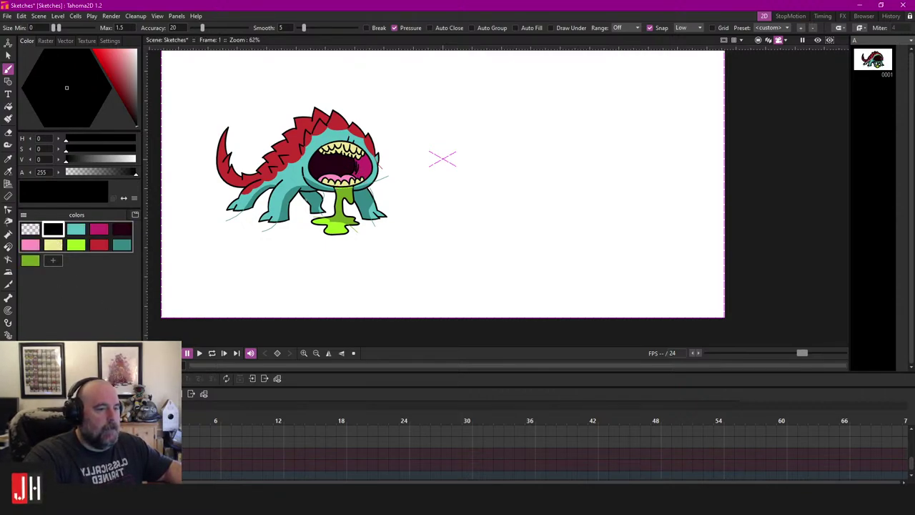
# Step: Examine the teal monster with red spines and green slime both close up and within the whole frame
pyautogui.scroll(2, 415, 177)
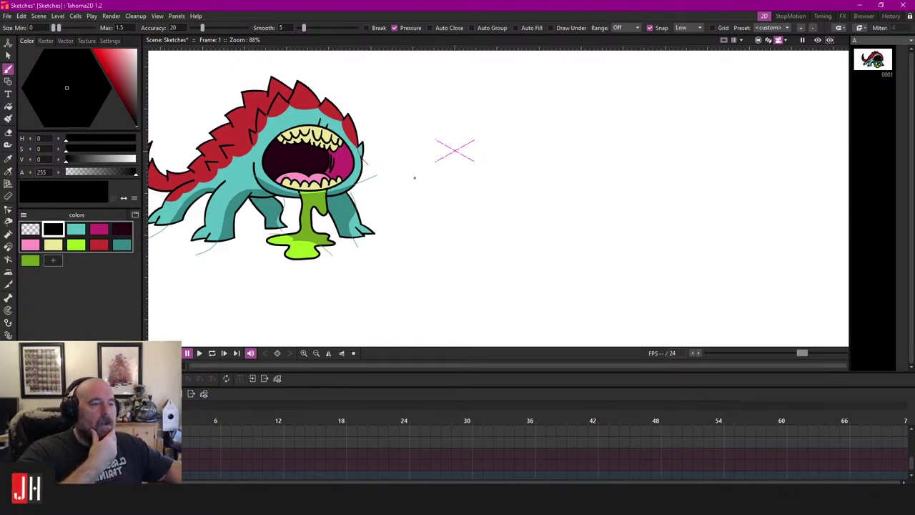
pyautogui.moveTo(414, 177); pyautogui.dragTo(533, 159)
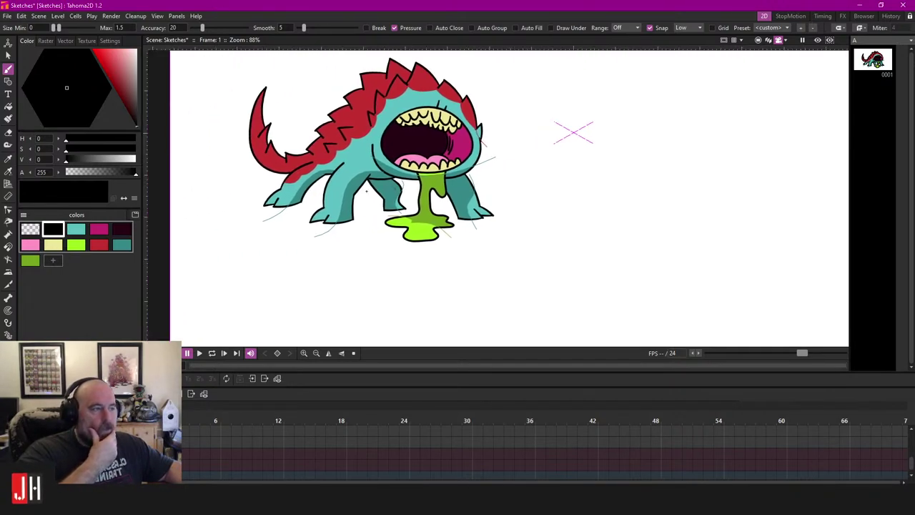
pyautogui.moveTo(430, 154)
pyautogui.mouseDown()
pyautogui.moveTo(421, 178)
pyautogui.moveTo(390, 208)
pyautogui.mouseUp()
pyautogui.moveTo(445, 200); pyautogui.dragTo(427, 197)
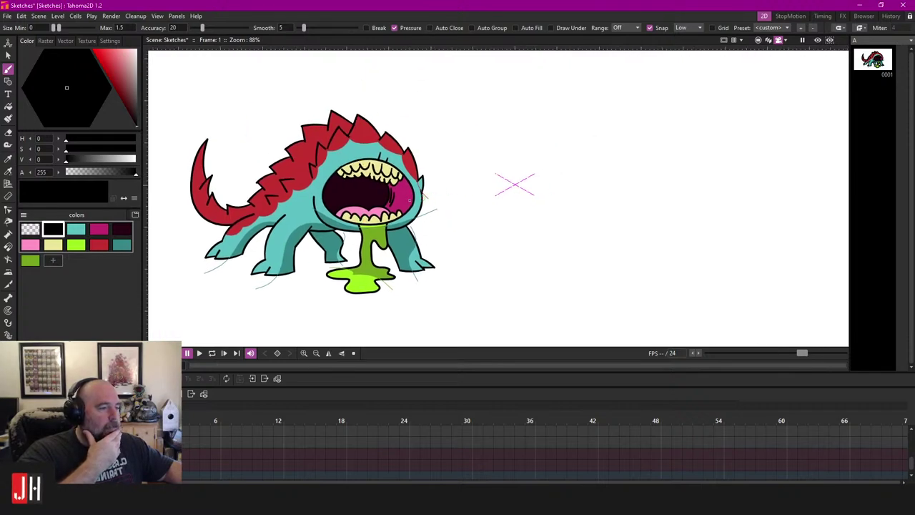
pyautogui.moveTo(365, 205); pyautogui.dragTo(395, 178)
pyautogui.moveTo(452, 176); pyautogui.dragTo(399, 186)
pyautogui.moveTo(501, 187)
pyautogui.mouseDown()
pyautogui.moveTo(414, 179)
pyautogui.moveTo(442, 176)
pyautogui.moveTo(419, 168)
pyautogui.moveTo(406, 187)
pyautogui.moveTo(588, 183)
pyautogui.mouseUp()
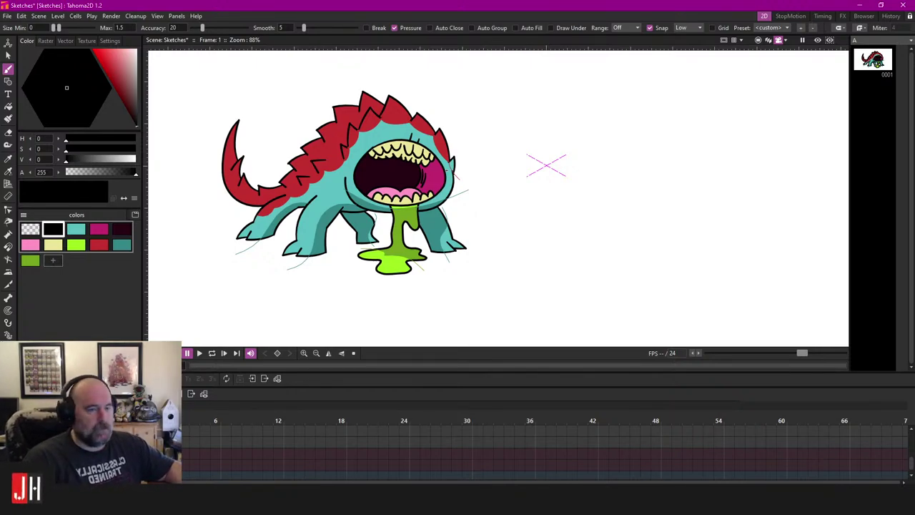
pyautogui.scroll(-2, 446, 170)
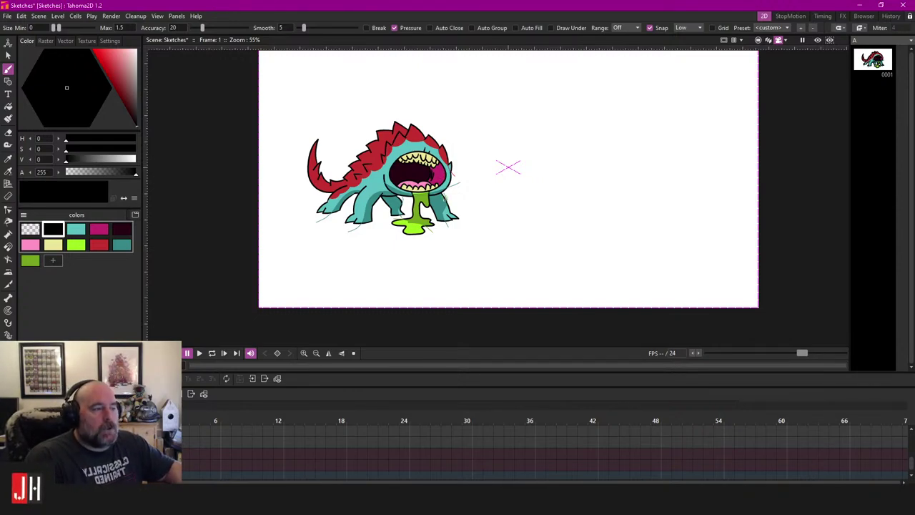
pyautogui.scroll(3, 443, 200)
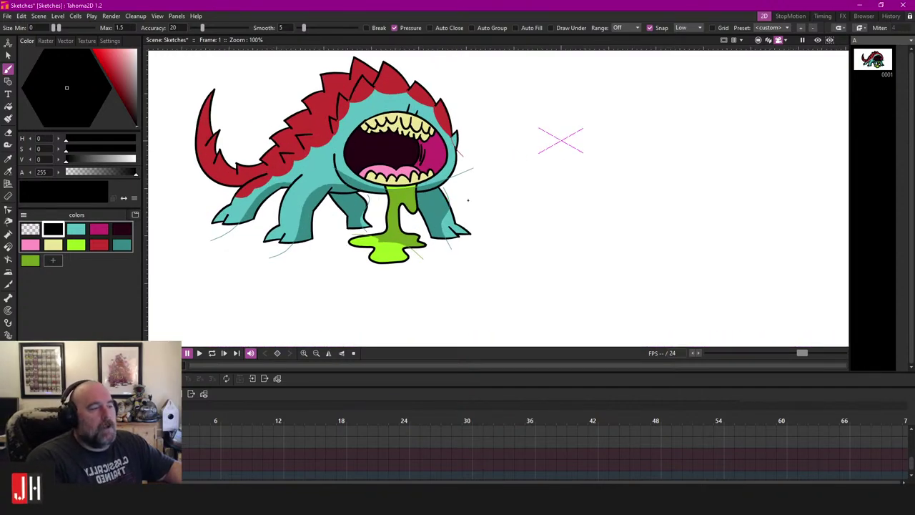
pyautogui.moveTo(468, 200); pyautogui.dragTo(420, 191)
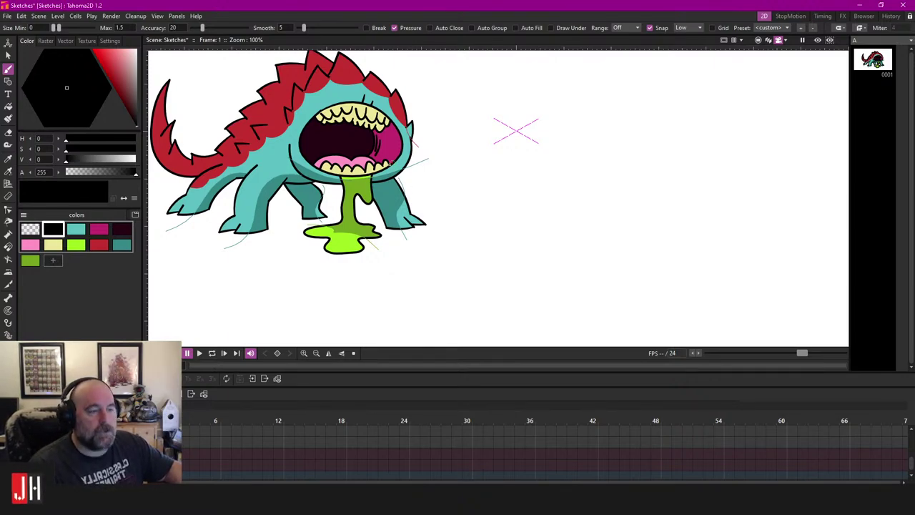
pyautogui.scroll(-2, 401, 184)
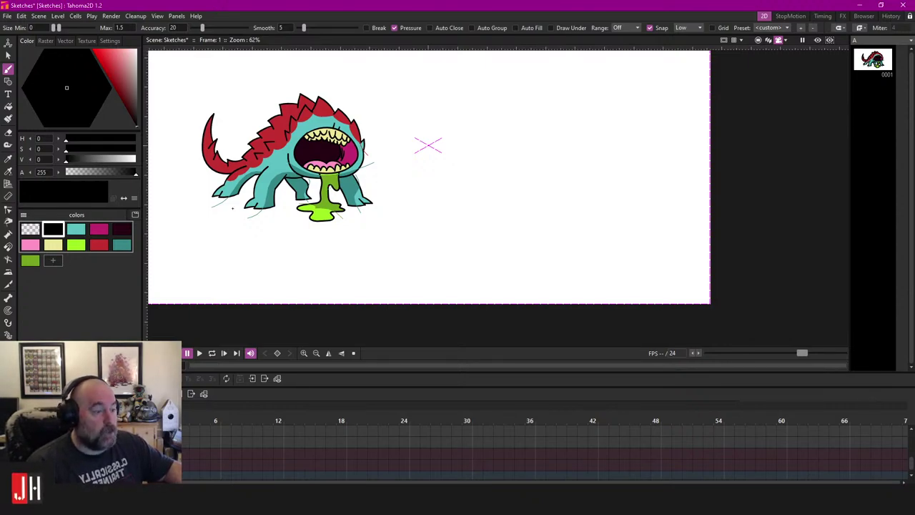
# Step: Launch Affinity Designer and dismiss its welcome panel
pyautogui.press('super')
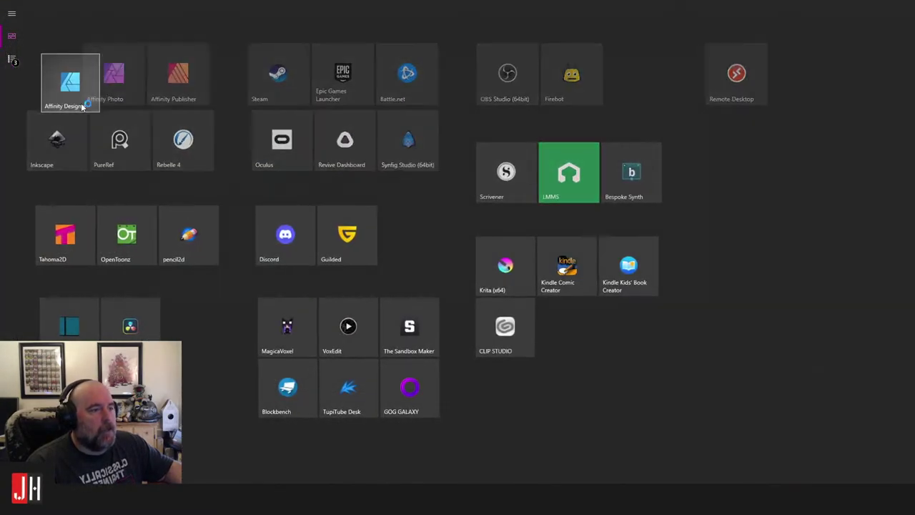
pyautogui.click(70, 82)
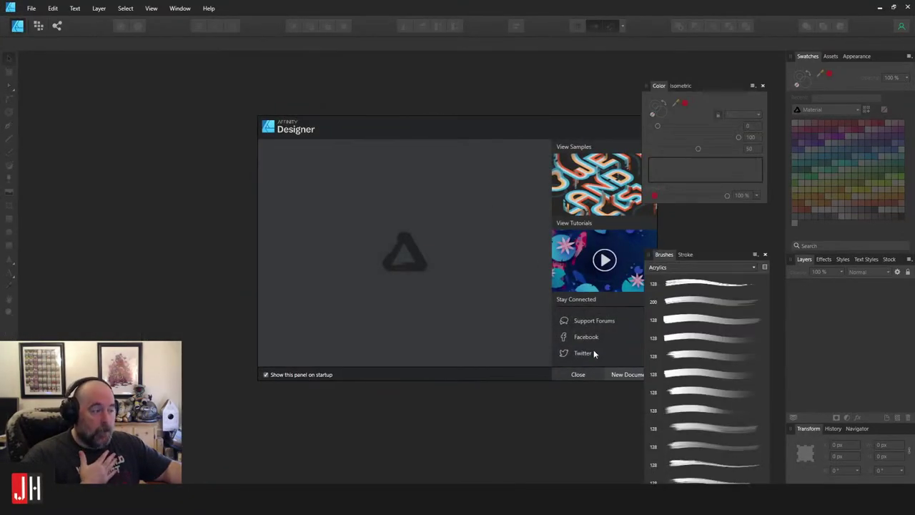
pyautogui.click(580, 376)
# Step: Open Twitt Crop Test.afdesign from the 2021 folder inside Complete
pyautogui.click(31, 7)
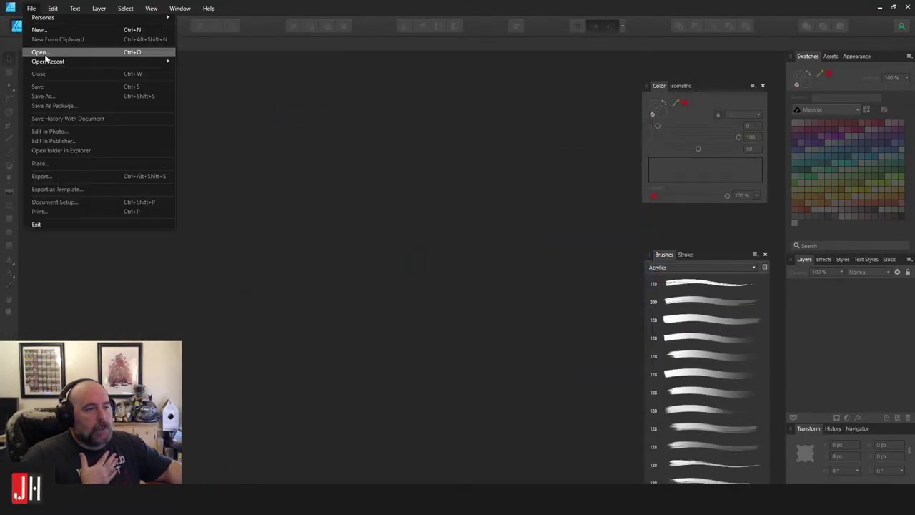
pyautogui.click(45, 59)
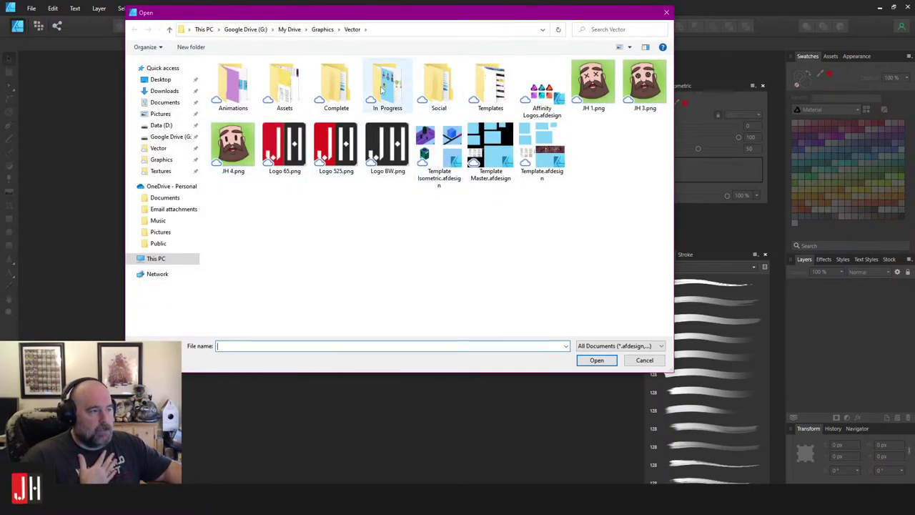
pyautogui.doubleClick(348, 91)
pyautogui.doubleClick(491, 84)
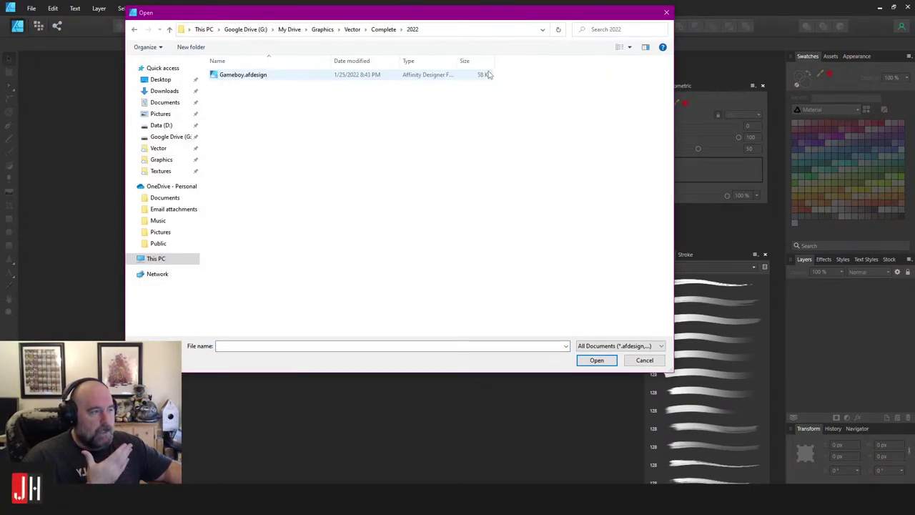
pyautogui.click(383, 29)
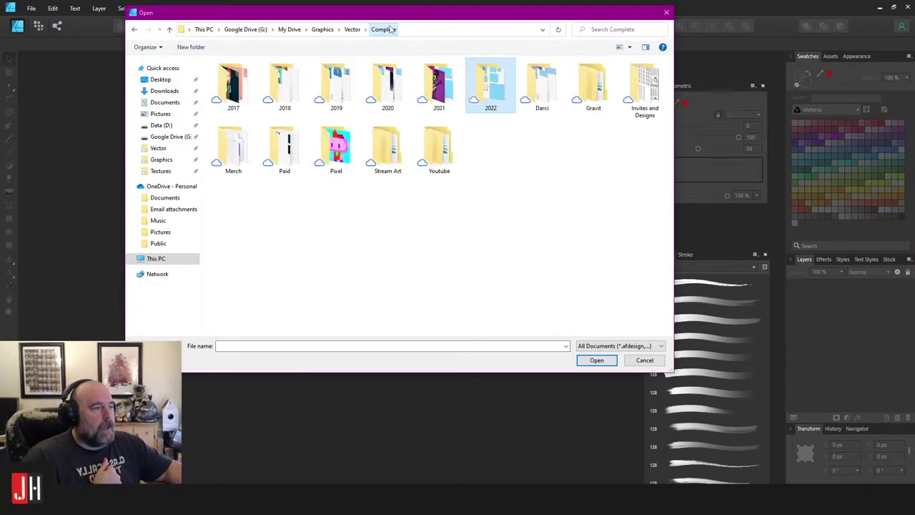
pyautogui.click(439, 89)
pyautogui.doubleClick(439, 92)
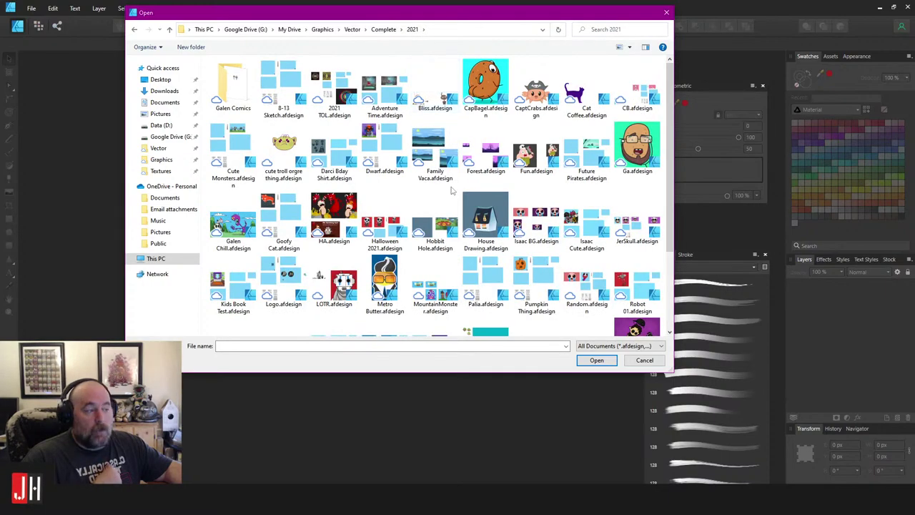
pyautogui.scroll(-3, 580, 169)
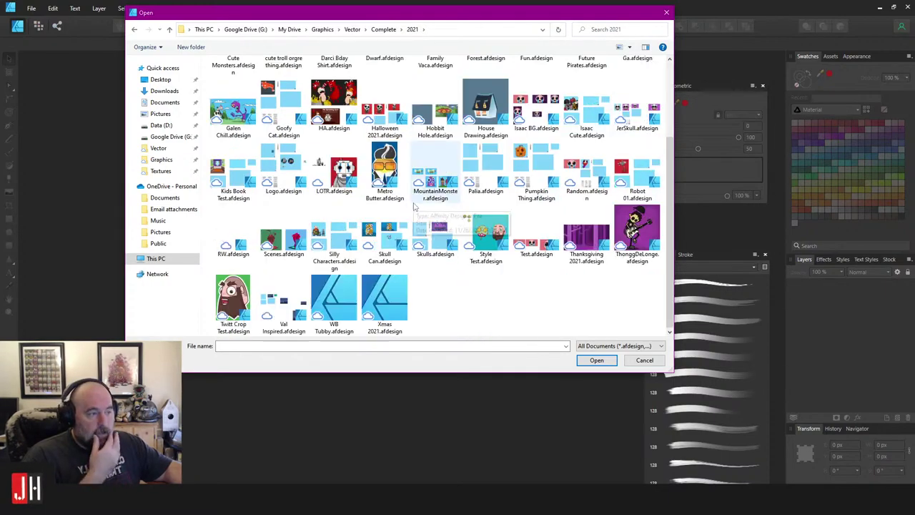
pyautogui.click(234, 299)
pyautogui.click(234, 298)
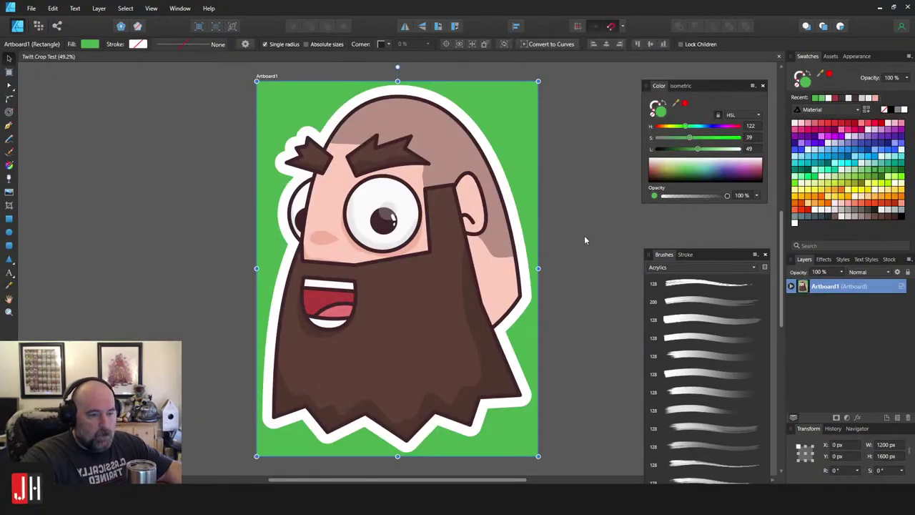
# Step: Clear the artboard selection and open Skulls.afdesign from the 2021 folder
pyautogui.click(583, 235)
pyautogui.click(32, 9)
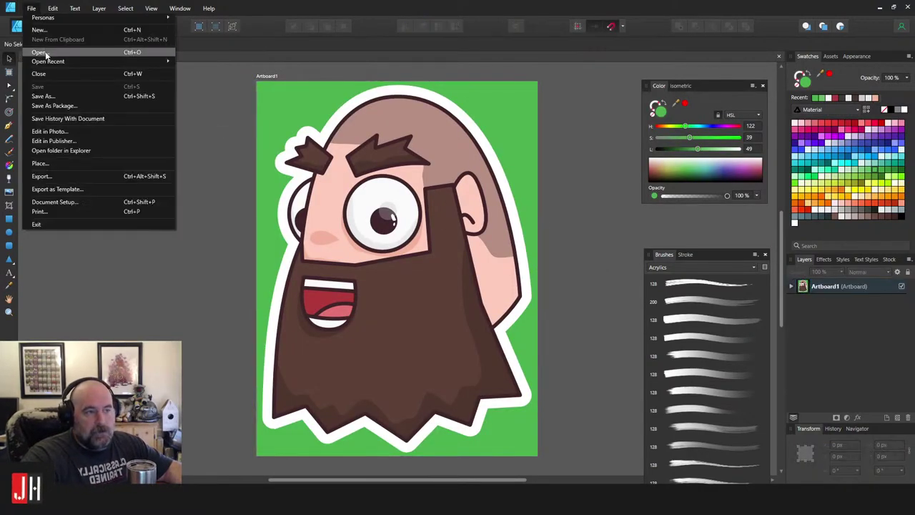
pyautogui.click(42, 55)
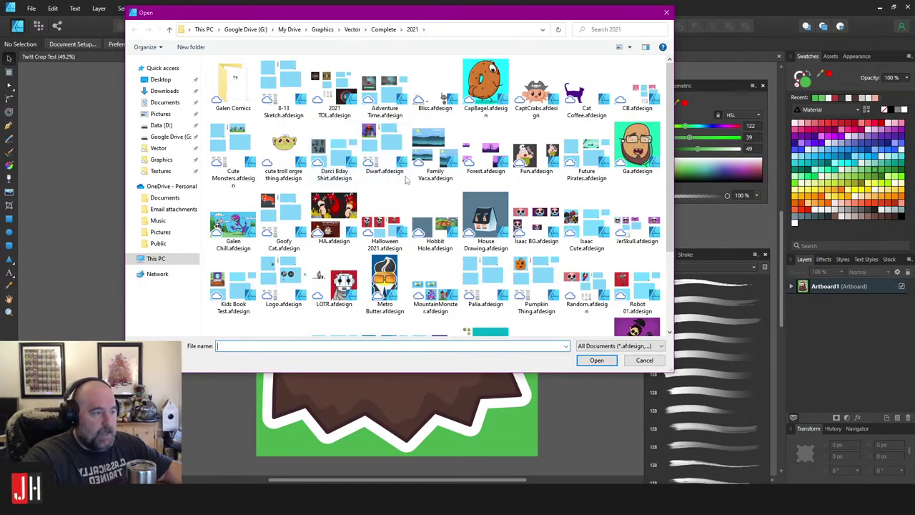
pyautogui.scroll(-3, 415, 180)
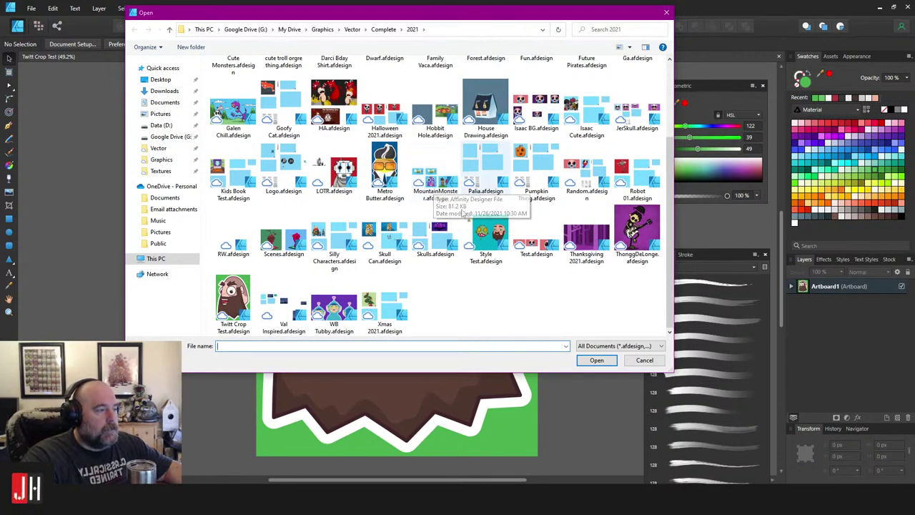
pyautogui.doubleClick(445, 235)
pyautogui.scroll(1, 451, 155)
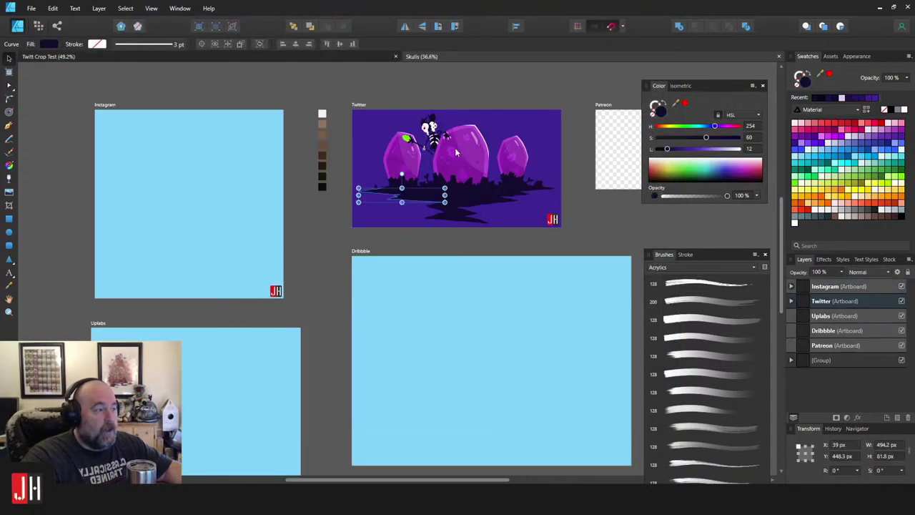
# Step: Examine the skeleton and purple gravestones on the Twitter artboard up close with nothing selected
pyautogui.scroll(6, 463, 148)
pyautogui.moveTo(466, 149); pyautogui.dragTo(344, 193)
pyautogui.scroll(-2, 416, 203)
pyautogui.click(592, 230)
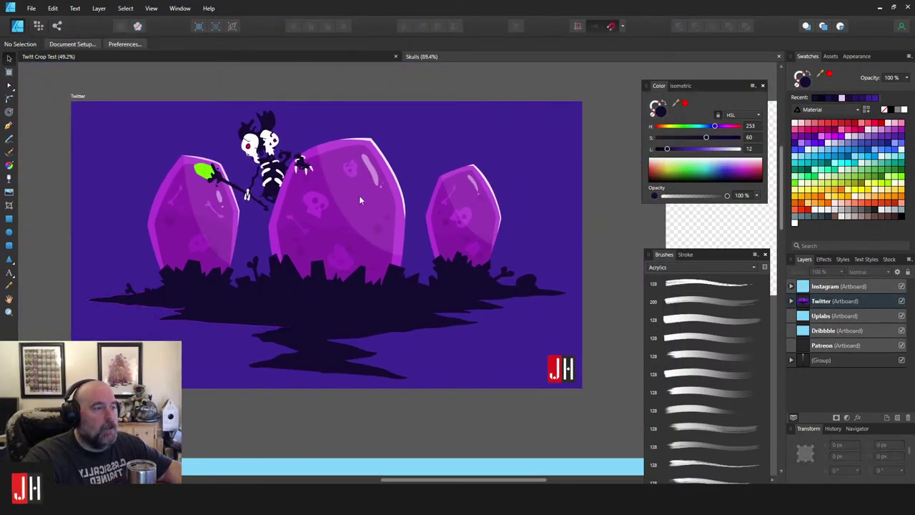
pyautogui.moveTo(324, 186); pyautogui.dragTo(348, 178)
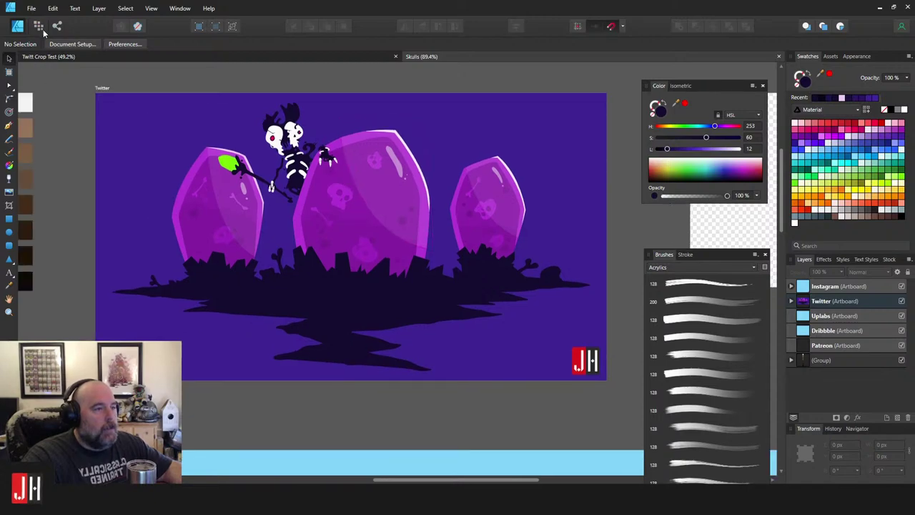
# Step: Look through the Galen Comics folder for artwork to open and close the file browser
pyautogui.click(32, 8)
pyautogui.click(44, 52)
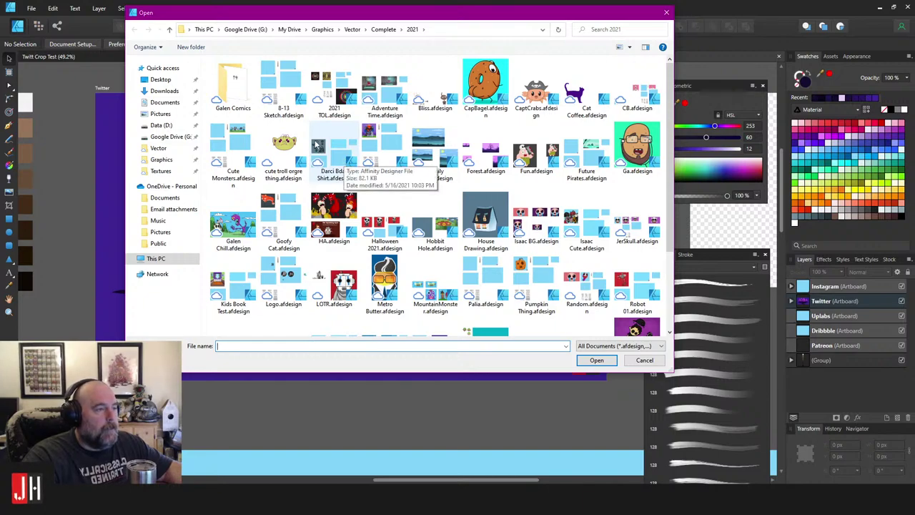
pyautogui.doubleClick(229, 89)
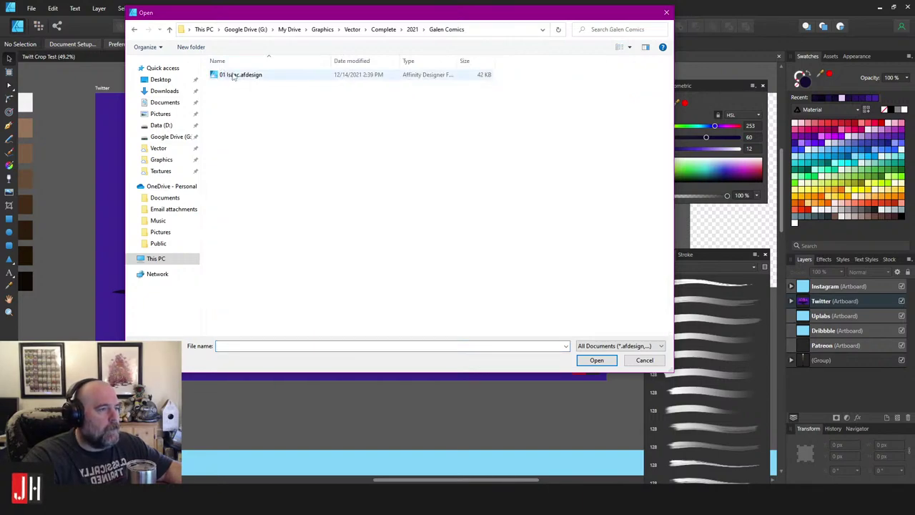
pyautogui.click(666, 14)
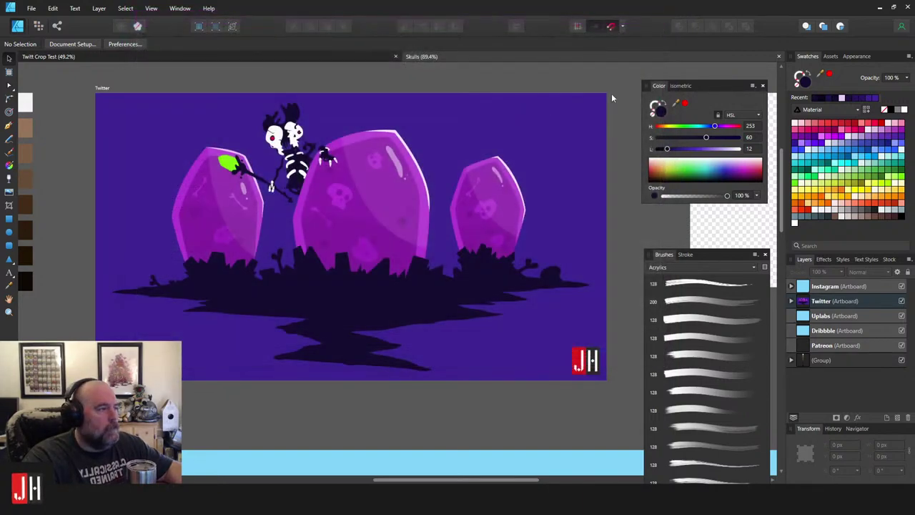
# Step: Minimize Affinity Designer and return to the monster sketch in Tahoma2D, at the empty area beside the monster's front foot
pyautogui.click(879, 8)
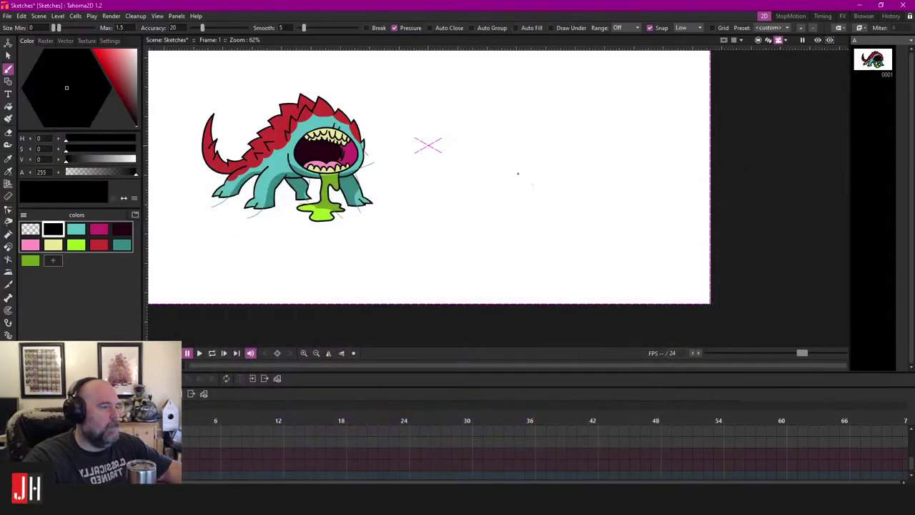
pyautogui.scroll(1, 493, 183)
pyautogui.scroll(-4, 457, 181)
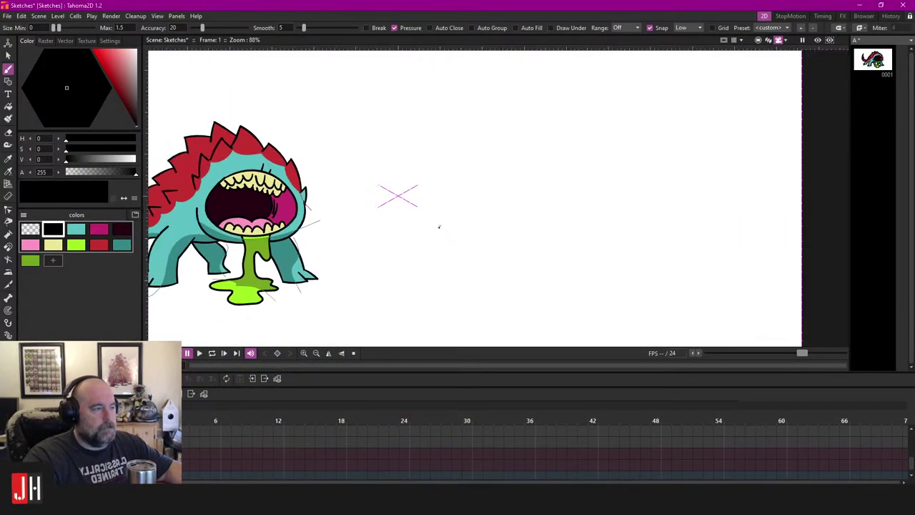
pyautogui.scroll(9, 437, 226)
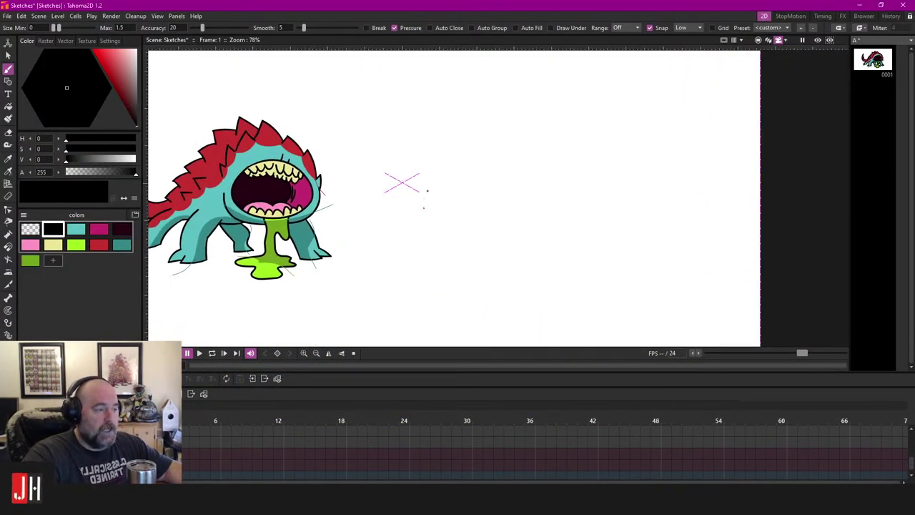
pyautogui.scroll(2, 356, 223)
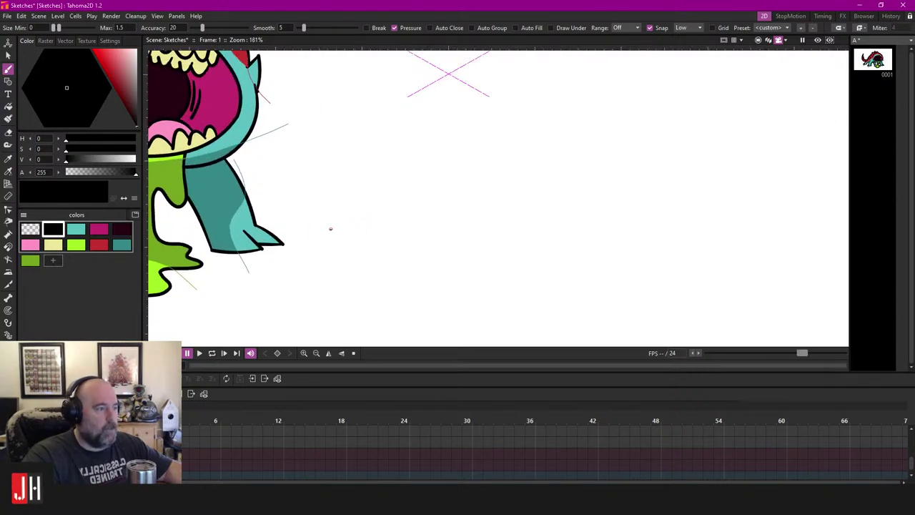
pyautogui.moveTo(398, 234); pyautogui.dragTo(406, 233)
pyautogui.hotkey('ctrl', 'z')
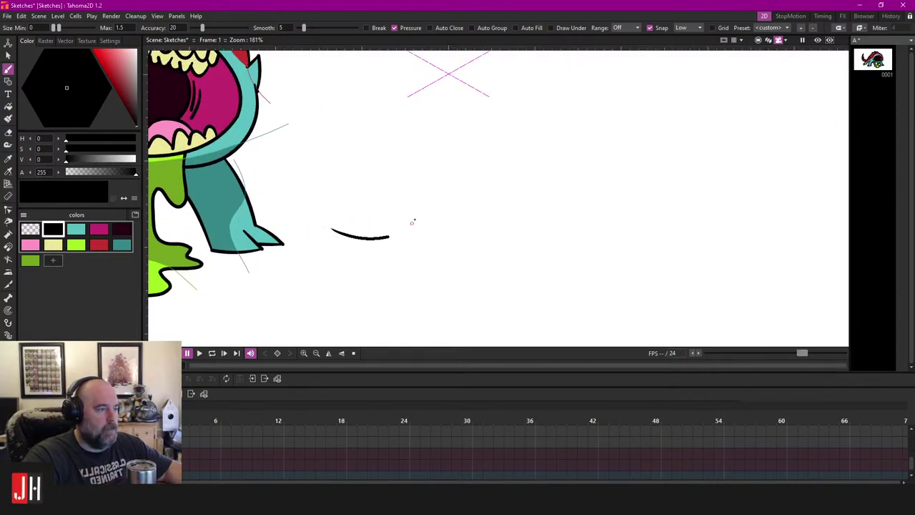
pyautogui.moveTo(339, 187); pyautogui.dragTo(335, 228)
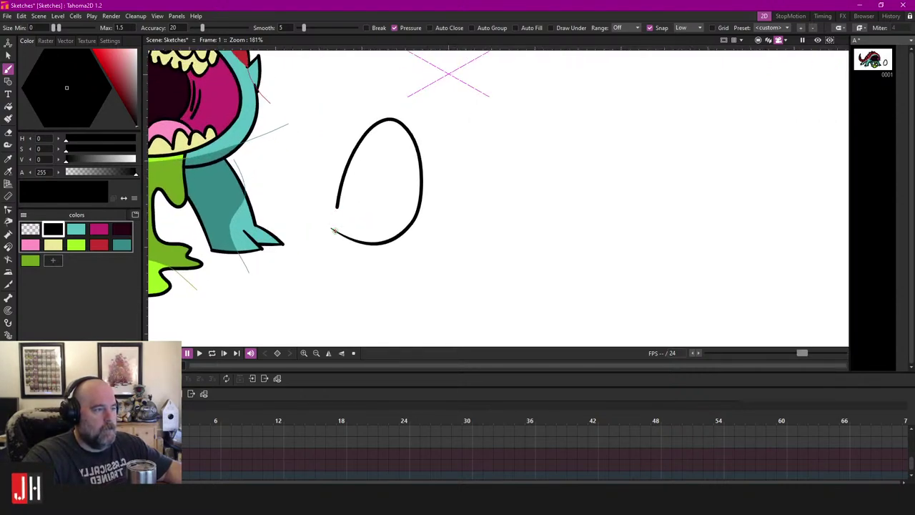
pyautogui.hotkey('ctrl', 'z')
pyautogui.moveTo(414, 165)
pyautogui.mouseDown()
pyautogui.moveTo(387, 138)
pyautogui.moveTo(362, 150)
pyautogui.mouseUp()
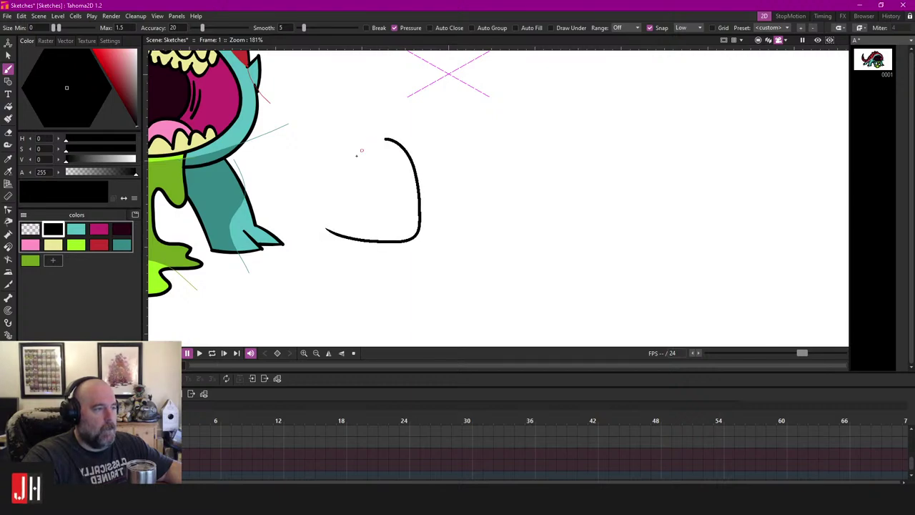
pyautogui.moveTo(331, 208); pyautogui.dragTo(329, 230)
pyautogui.hotkey('ctrl', 'z')
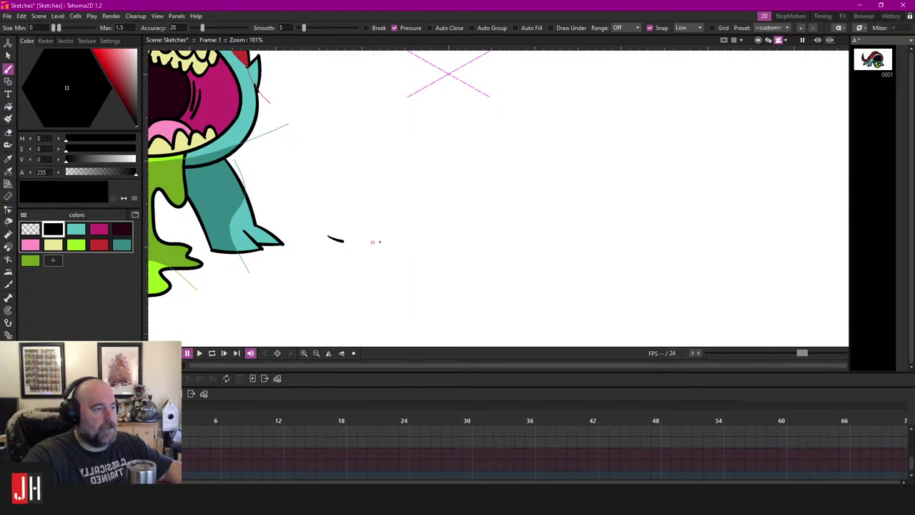
pyautogui.moveTo(410, 208); pyautogui.dragTo(392, 140)
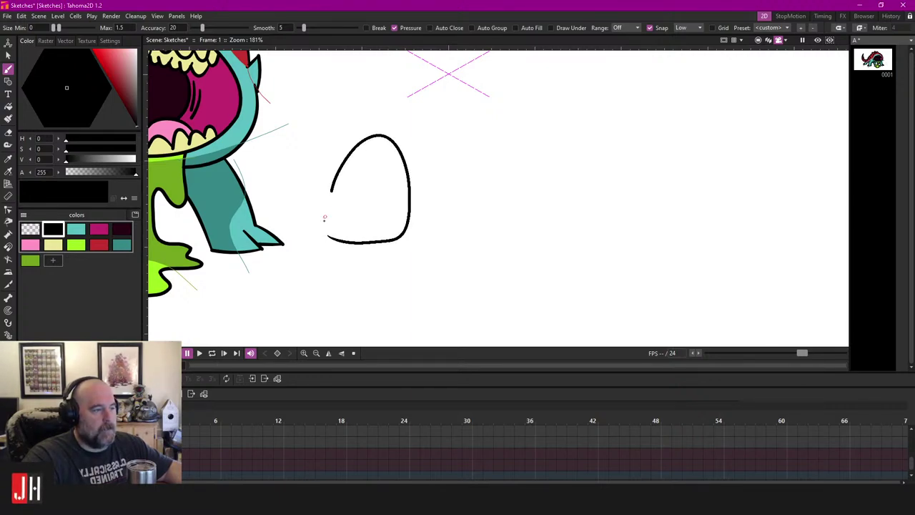
pyautogui.moveTo(327, 235); pyautogui.dragTo(330, 238)
pyautogui.scroll(-4, 360, 238)
pyautogui.scroll(6, 361, 237)
pyautogui.hotkey('ctrl', 'z')
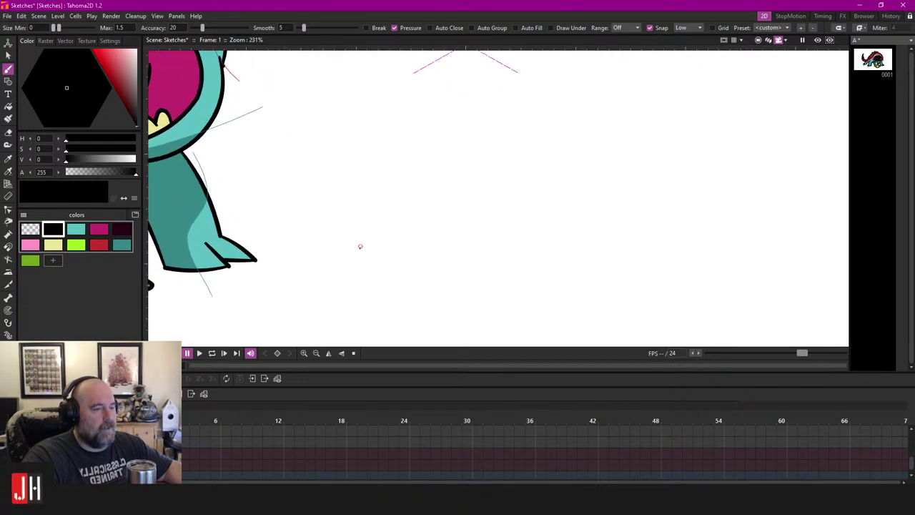
# Step: Draw a large upright egg outline to the right of the monster's front foot, with a smaller egg tucked behind its left side
pyautogui.moveTo(385, 253); pyautogui.dragTo(420, 246)
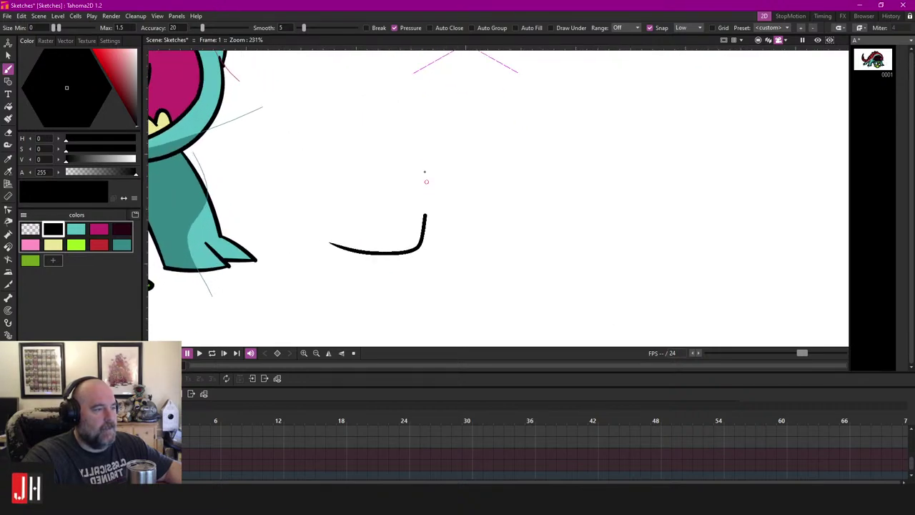
pyautogui.moveTo(426, 181)
pyautogui.mouseDown()
pyautogui.moveTo(396, 123)
pyautogui.moveTo(368, 127)
pyautogui.moveTo(346, 151)
pyautogui.moveTo(328, 243)
pyautogui.mouseUp()
pyautogui.scroll(4, 378, 237)
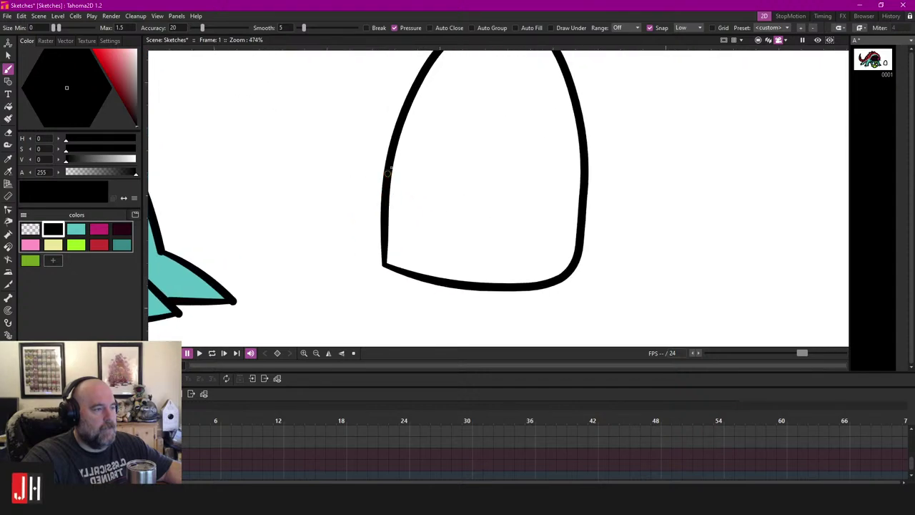
pyautogui.moveTo(396, 132)
pyautogui.mouseDown()
pyautogui.moveTo(364, 100)
pyautogui.moveTo(333, 90)
pyautogui.moveTo(308, 96)
pyautogui.moveTo(293, 118)
pyautogui.moveTo(288, 156)
pyautogui.moveTo(304, 222)
pyautogui.mouseUp()
pyautogui.moveTo(333, 266)
pyautogui.mouseDown()
pyautogui.moveTo(384, 262)
pyautogui.moveTo(388, 283)
pyautogui.moveTo(296, 266)
pyautogui.moveTo(278, 213)
pyautogui.moveTo(279, 145)
pyautogui.moveTo(294, 105)
pyautogui.moveTo(316, 91)
pyautogui.moveTo(365, 117)
pyautogui.moveTo(391, 159)
pyautogui.mouseUp()
pyautogui.scroll(-3, 381, 262)
pyautogui.scroll(4, 387, 242)
pyautogui.hotkey('ctrl', 'z')
# Step: Draw a small egg lying tilted behind the large egg's lower right side
pyautogui.scroll(-3, 392, 158)
pyautogui.scroll(3, 414, 204)
pyautogui.scroll(1, 431, 203)
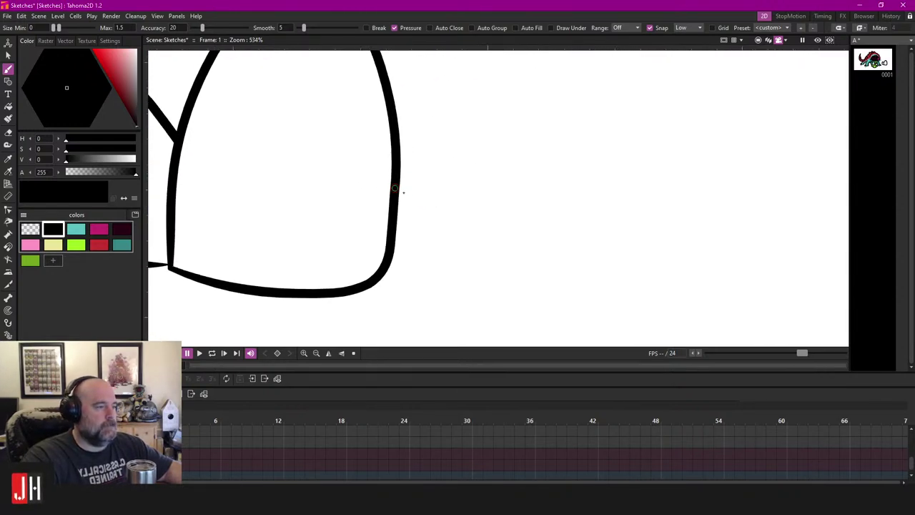
pyautogui.moveTo(393, 199)
pyautogui.mouseDown()
pyautogui.moveTo(505, 160)
pyautogui.moveTo(542, 183)
pyautogui.moveTo(542, 218)
pyautogui.moveTo(519, 250)
pyautogui.moveTo(486, 269)
pyautogui.moveTo(390, 278)
pyautogui.mouseUp()
pyautogui.scroll(-8, 402, 270)
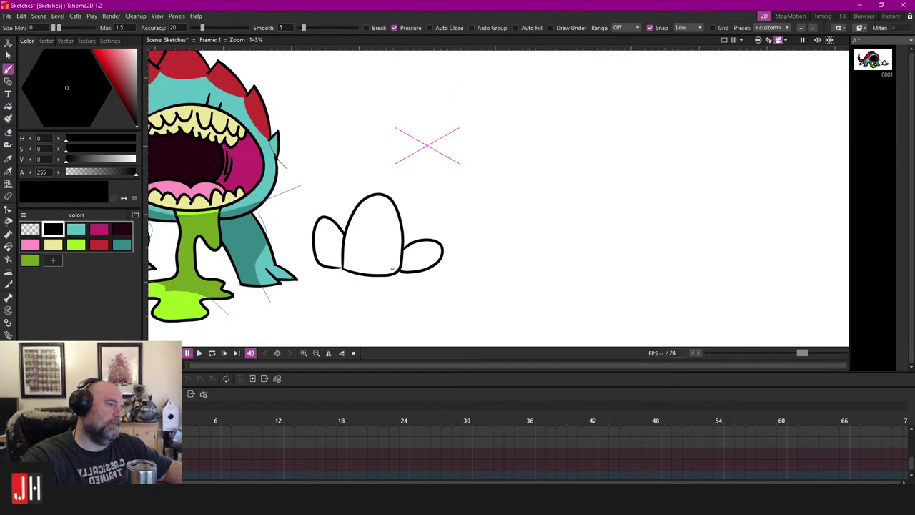
# Step: Select the three-egg cluster, rotate it about 2.2°, move it closer to the monster's front foot, and deselect it
pyautogui.scroll(4, 432, 231)
pyautogui.scroll(1, 446, 211)
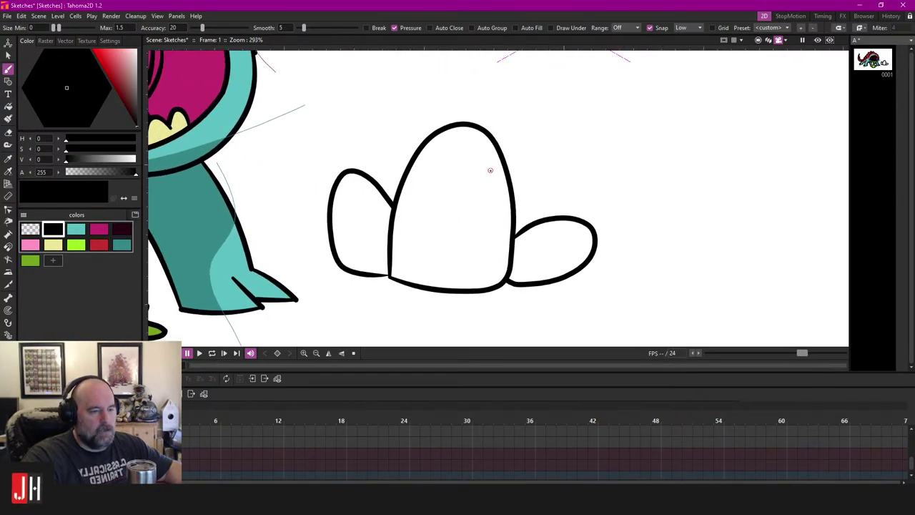
pyautogui.scroll(-2, 490, 170)
pyautogui.moveTo(484, 169); pyautogui.dragTo(450, 153)
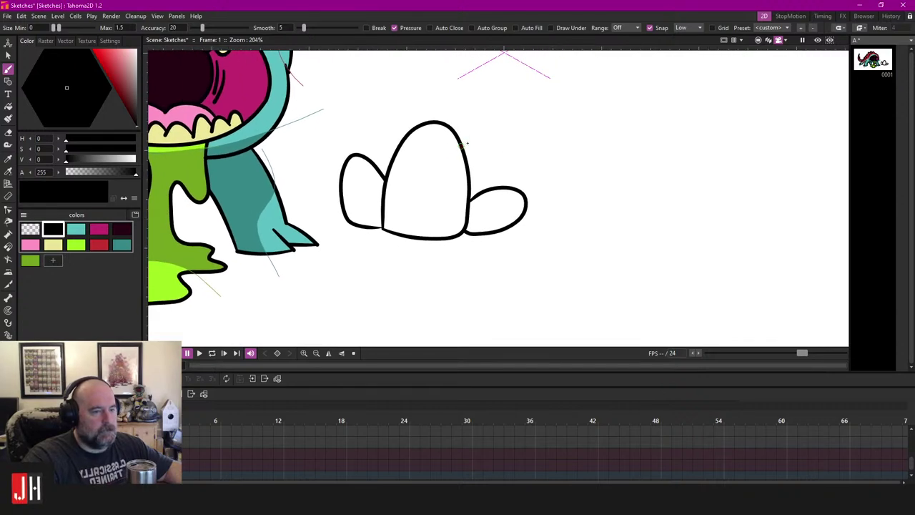
pyautogui.press('s')
pyautogui.moveTo(555, 114)
pyautogui.mouseDown()
pyautogui.moveTo(410, 95)
pyautogui.moveTo(342, 136)
pyautogui.moveTo(396, 272)
pyautogui.moveTo(498, 99)
pyautogui.mouseUp()
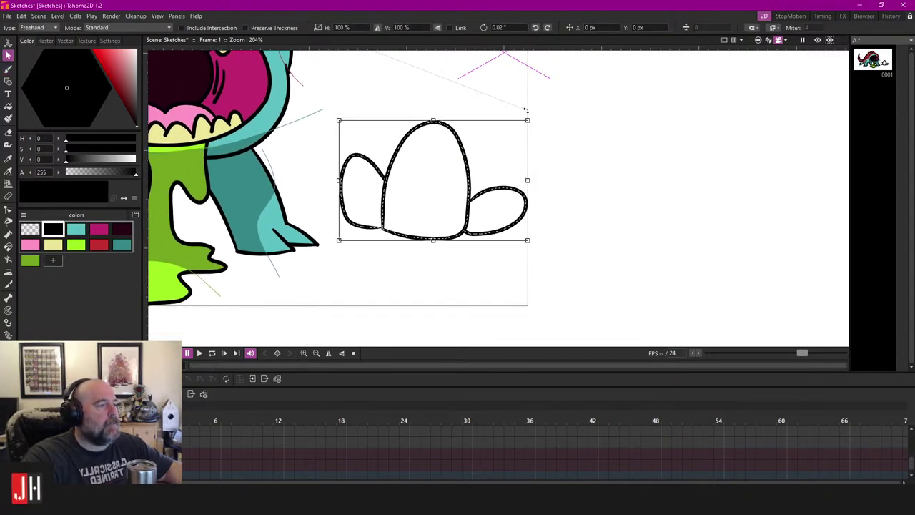
pyautogui.moveTo(588, 134)
pyautogui.mouseDown()
pyautogui.moveTo(464, 109)
pyautogui.moveTo(396, 263)
pyautogui.moveTo(452, 138)
pyautogui.mouseUp()
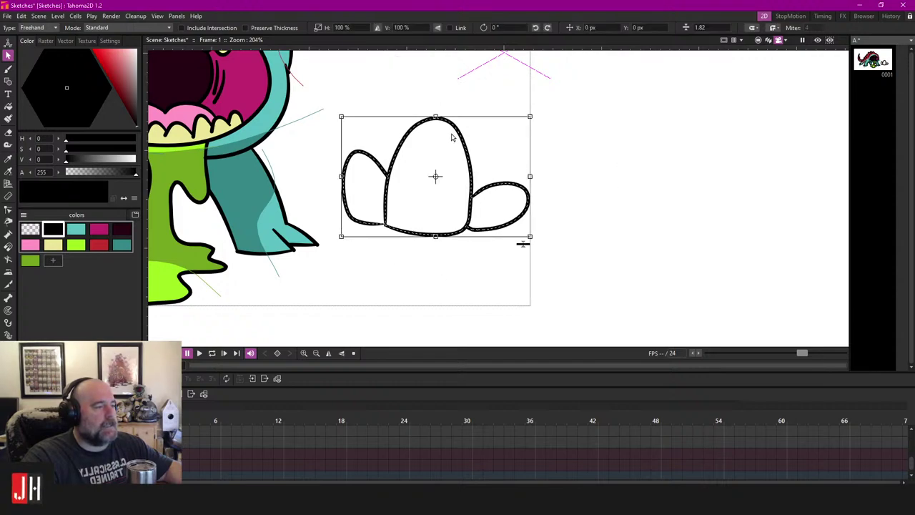
pyautogui.moveTo(531, 118); pyautogui.dragTo(531, 113)
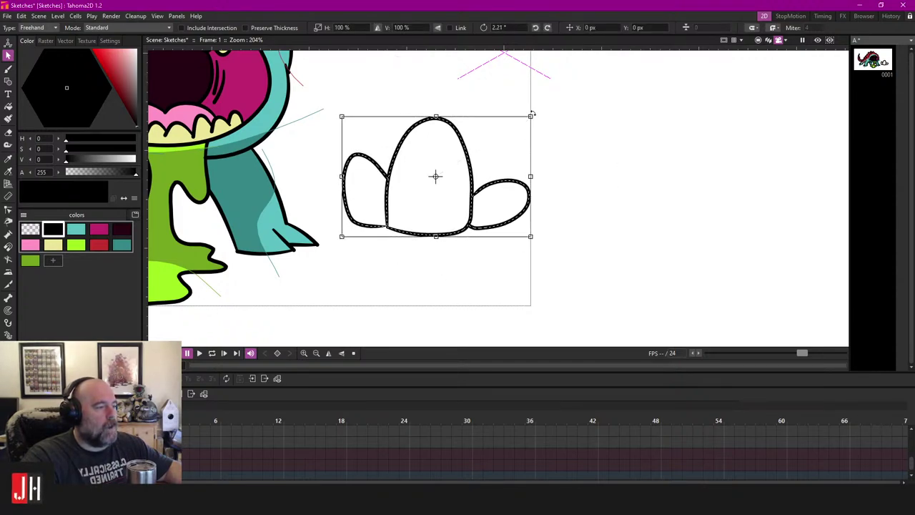
pyautogui.moveTo(459, 134); pyautogui.dragTo(429, 134)
pyautogui.click(562, 143)
# Step: With the black brush, draw a round spot near the top of the large egg and a half-round spot on its left edge
pyautogui.scroll(-10, 411, 187)
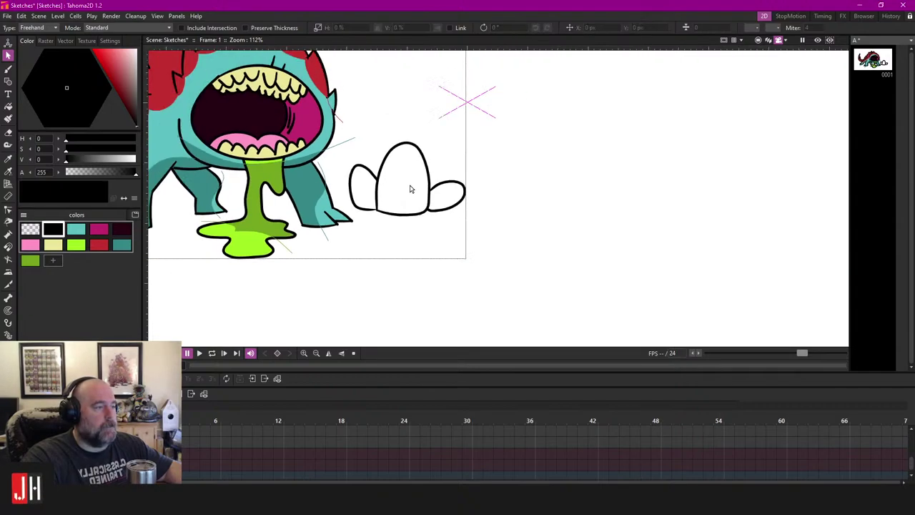
pyautogui.scroll(2, 423, 200)
pyautogui.press('b')
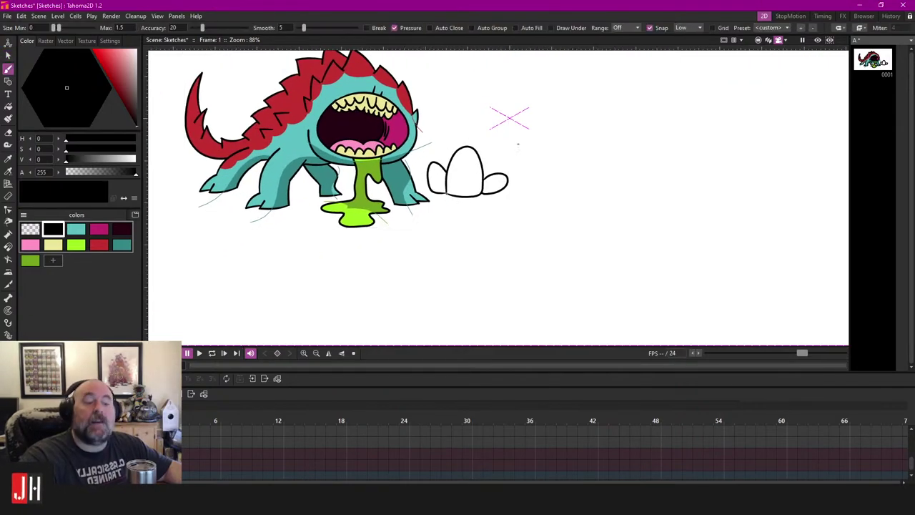
pyautogui.scroll(6, 435, 193)
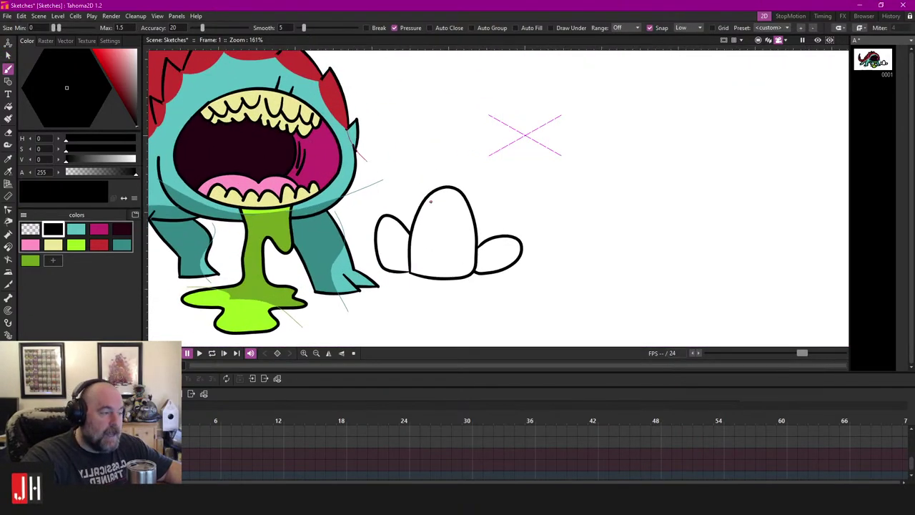
pyautogui.scroll(3, 441, 240)
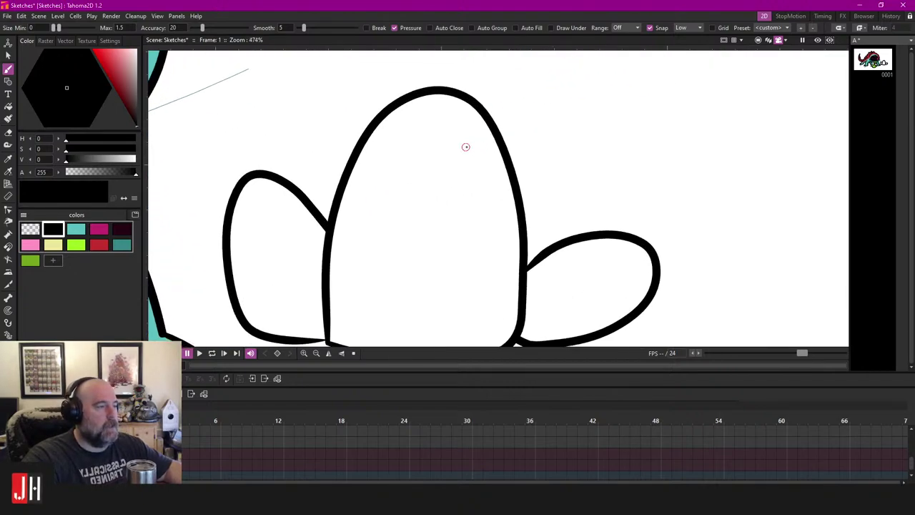
pyautogui.moveTo(439, 140)
pyautogui.mouseDown()
pyautogui.moveTo(457, 201)
pyautogui.moveTo(485, 178)
pyautogui.moveTo(464, 142)
pyautogui.mouseUp()
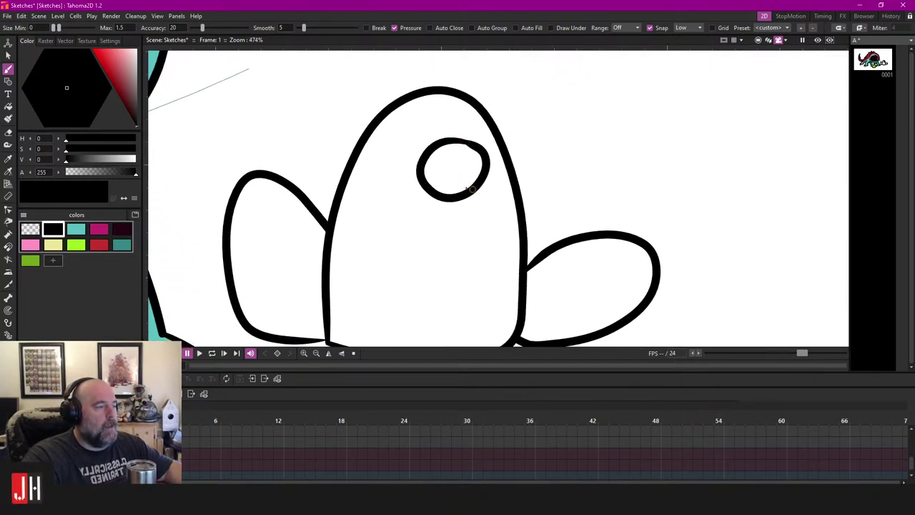
pyautogui.scroll(1, 375, 191)
pyautogui.moveTo(324, 178); pyautogui.dragTo(331, 249)
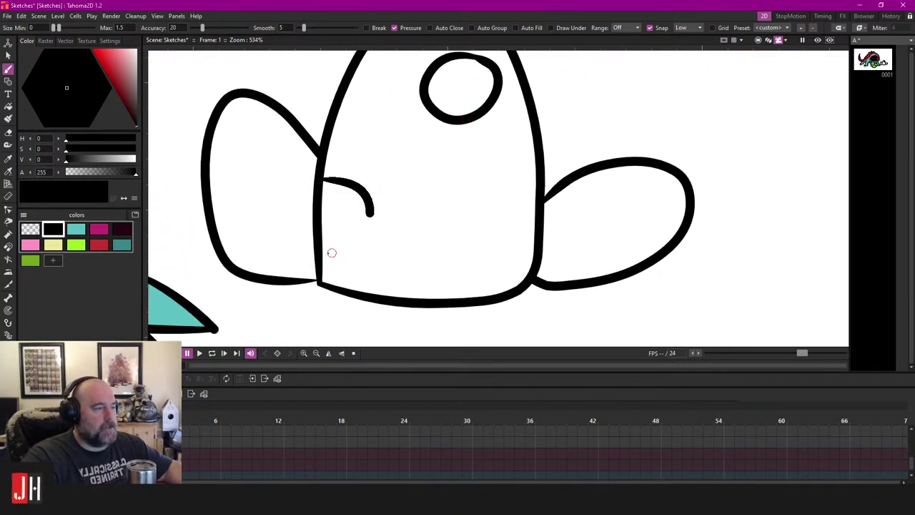
# Step: Draw a half-round spot rising from the bottom edge of the large egg
pyautogui.scroll(3, 452, 228)
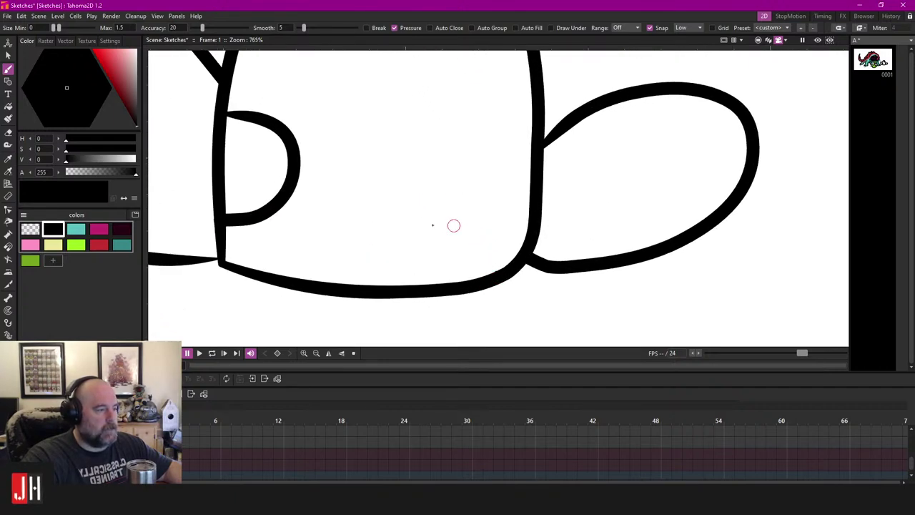
pyautogui.moveTo(493, 270); pyautogui.dragTo(397, 284)
pyautogui.moveTo(526, 250); pyautogui.dragTo(456, 238)
pyautogui.hotkey('ctrl', 'z')
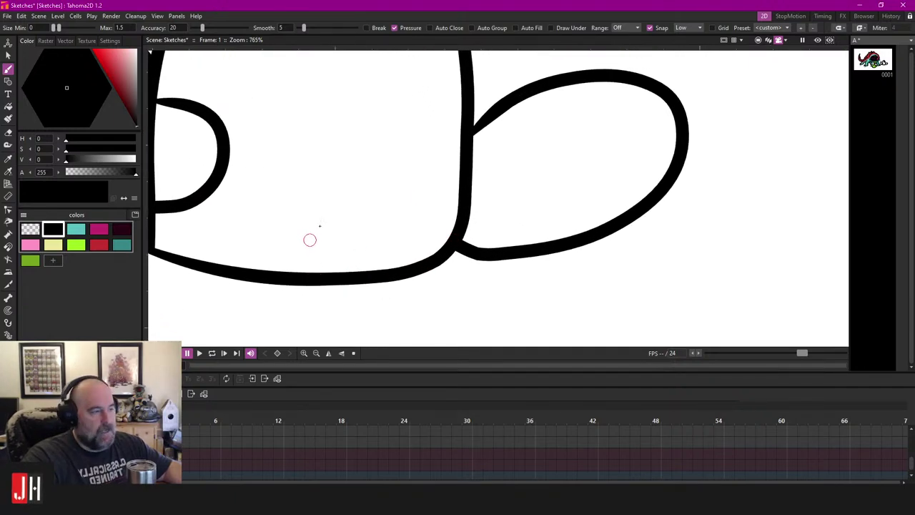
pyautogui.moveTo(312, 269); pyautogui.dragTo(411, 270)
# Step: Add a small round spot at the large egg's lower right and a small half-round spot on its upper left edge
pyautogui.scroll(-5, 474, 229)
pyautogui.scroll(2, 359, 199)
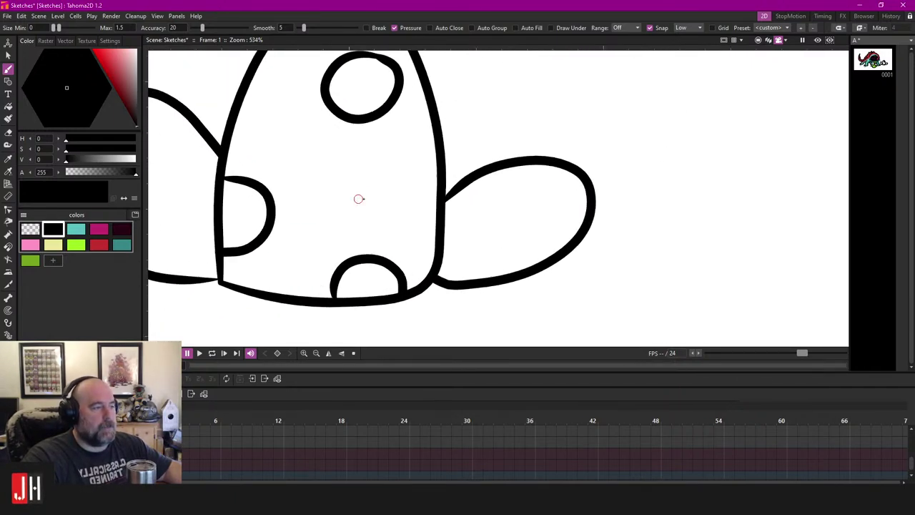
pyautogui.scroll(2, 359, 199)
pyautogui.moveTo(415, 184)
pyautogui.mouseDown()
pyautogui.moveTo(437, 221)
pyautogui.moveTo(414, 186)
pyautogui.moveTo(536, 284)
pyautogui.mouseUp()
pyautogui.moveTo(315, 121)
pyautogui.mouseDown()
pyautogui.moveTo(368, 92)
pyautogui.moveTo(325, 123)
pyautogui.mouseUp()
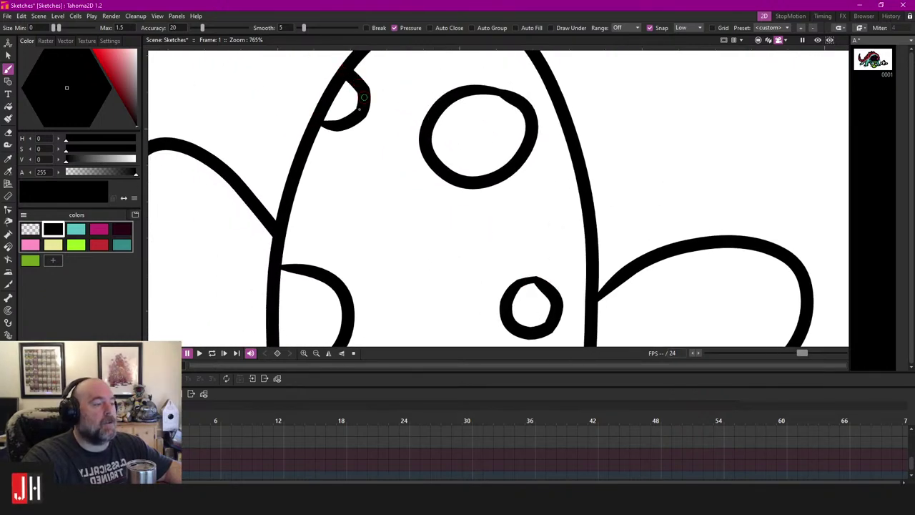
pyautogui.scroll(-4, 400, 143)
pyautogui.scroll(3, 480, 183)
pyautogui.scroll(2, 480, 183)
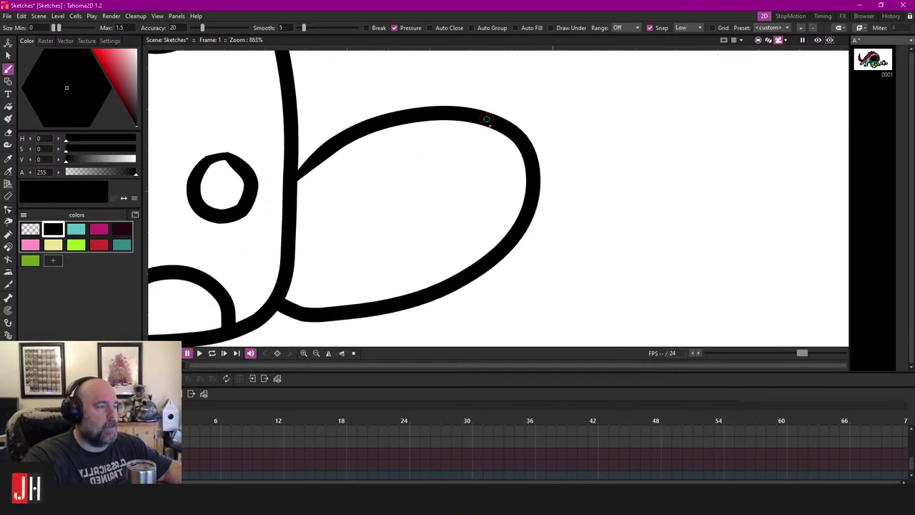
# Step: On the small right egg, draw a half-round spot on its right edge, a round spot inside, and a small half-round spot on its top edge
pyautogui.moveTo(526, 218)
pyautogui.mouseDown()
pyautogui.moveTo(527, 186)
pyautogui.moveTo(450, 205)
pyautogui.moveTo(454, 252)
pyautogui.mouseUp()
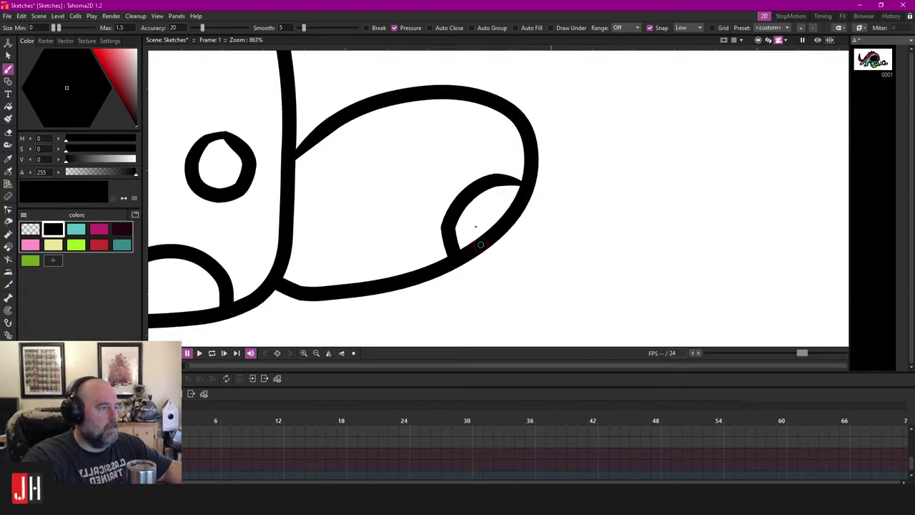
pyautogui.hotkey('ctrl', 'z')
pyautogui.moveTo(463, 215); pyautogui.dragTo(517, 193)
pyautogui.moveTo(464, 174); pyautogui.dragTo(495, 181)
pyautogui.moveTo(392, 159)
pyautogui.mouseDown()
pyautogui.moveTo(446, 178)
pyautogui.moveTo(430, 170)
pyautogui.mouseUp()
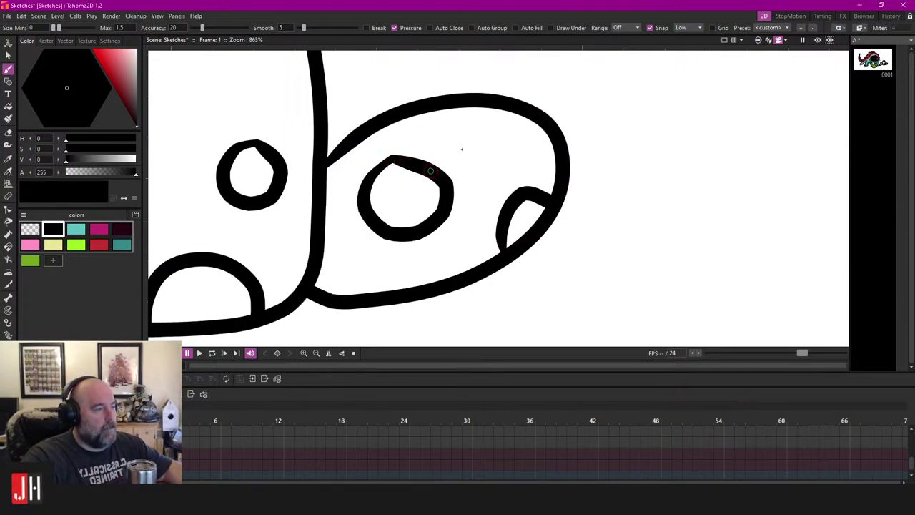
pyautogui.moveTo(453, 101)
pyautogui.mouseDown()
pyautogui.moveTo(476, 135)
pyautogui.moveTo(516, 108)
pyautogui.mouseUp()
pyautogui.scroll(-5, 500, 121)
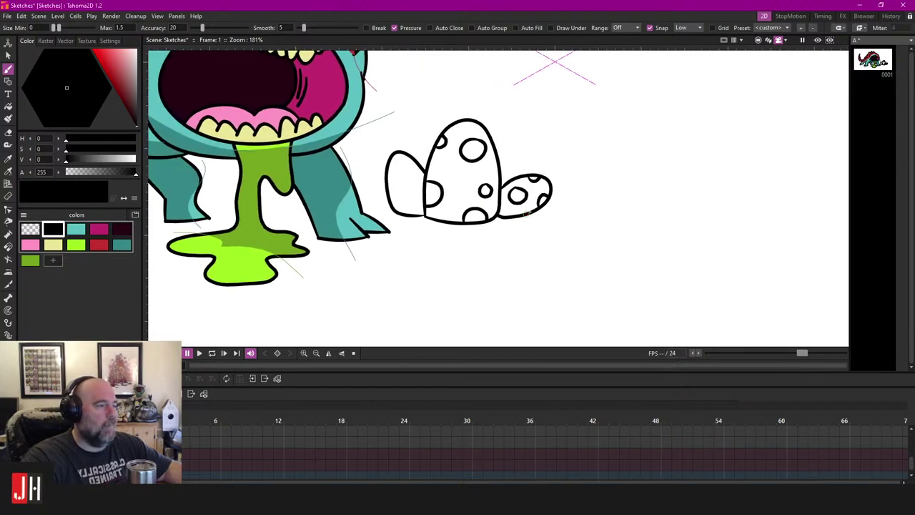
# Step: On the small left egg, draw half-round spots on the upper right, lower left and upper left edges, plus a small round spot inside
pyautogui.scroll(3, 372, 139)
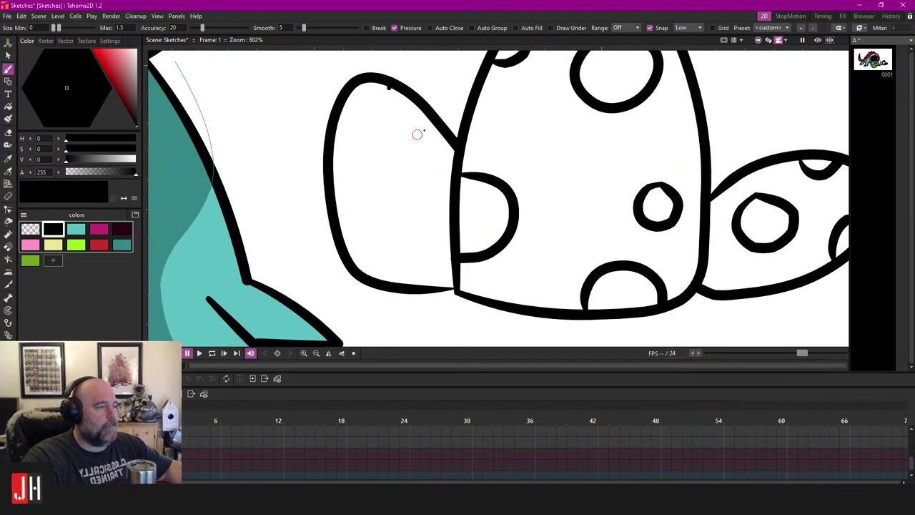
pyautogui.moveTo(417, 134); pyautogui.dragTo(436, 123)
pyautogui.moveTo(408, 183); pyautogui.dragTo(425, 143)
pyautogui.moveTo(351, 145); pyautogui.dragTo(397, 243)
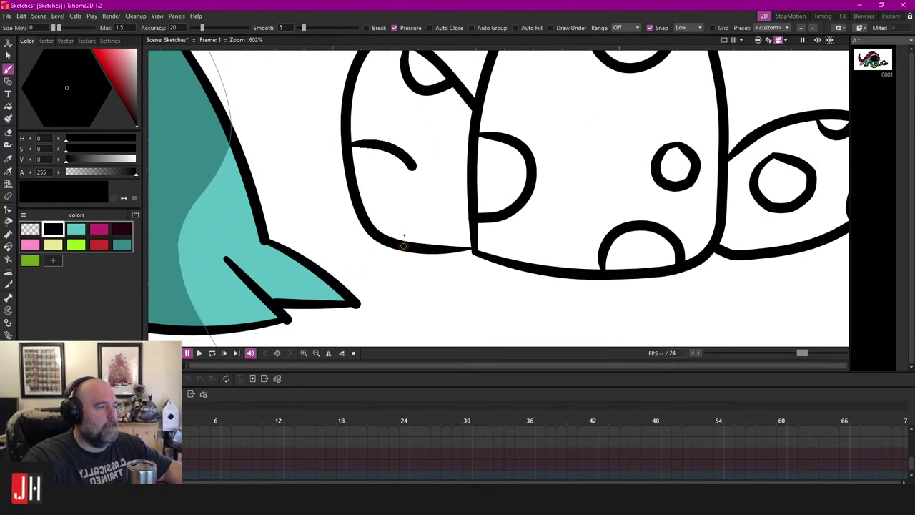
pyautogui.scroll(4, 433, 160)
pyautogui.moveTo(478, 143)
pyautogui.mouseDown()
pyautogui.moveTo(435, 157)
pyautogui.moveTo(476, 141)
pyautogui.moveTo(464, 187)
pyautogui.mouseUp()
pyautogui.scroll(-3, 457, 175)
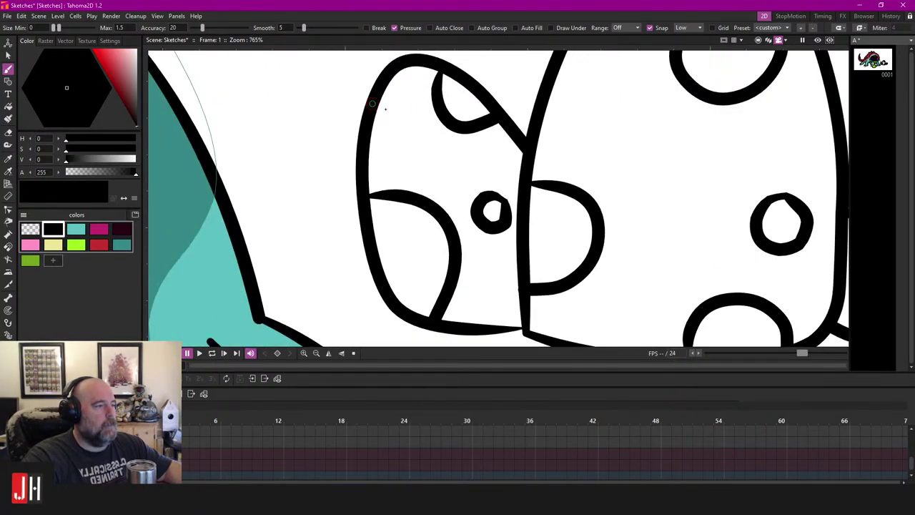
pyautogui.moveTo(398, 133); pyautogui.dragTo(366, 145)
pyautogui.scroll(-10, 401, 135)
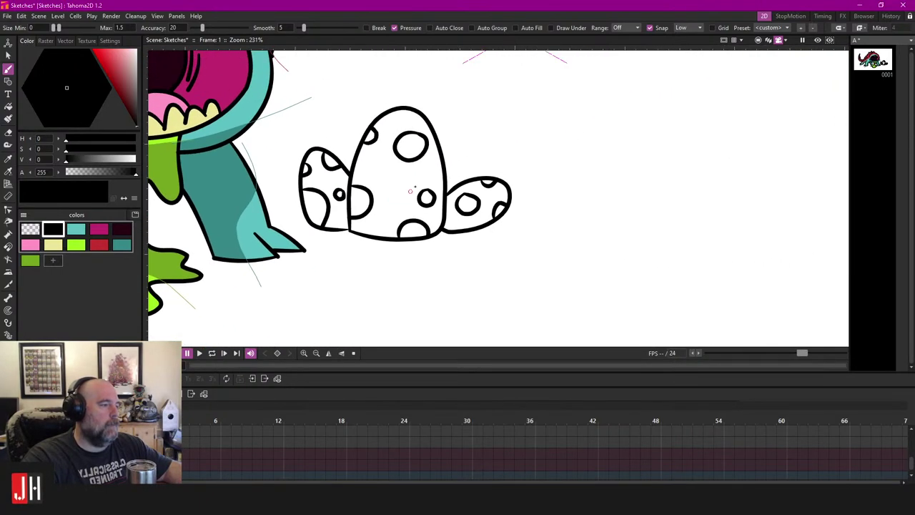
# Step: Try to draw a short zigzag line between the monster's front foot and the small left egg
pyautogui.scroll(9, 372, 193)
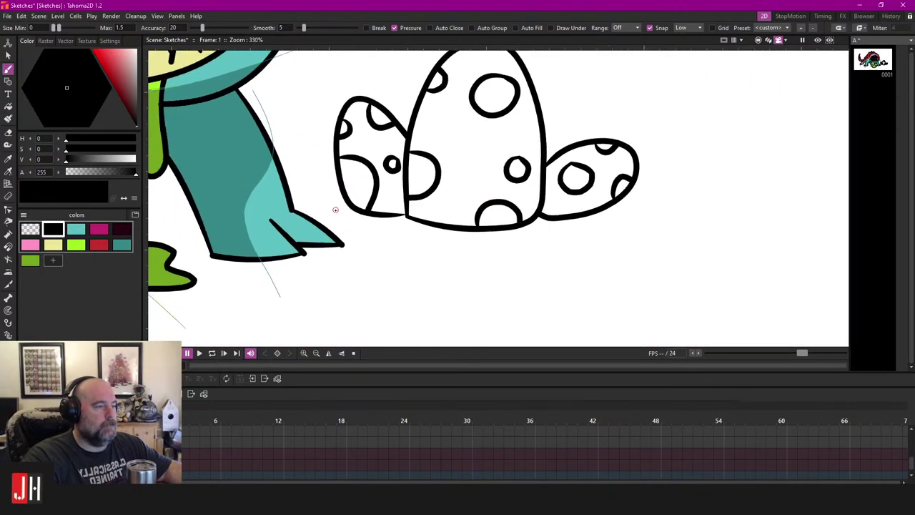
pyautogui.moveTo(327, 167)
pyautogui.mouseDown()
pyautogui.moveTo(326, 197)
pyautogui.moveTo(307, 168)
pyautogui.moveTo(290, 163)
pyautogui.moveTo(285, 195)
pyautogui.mouseUp()
pyautogui.moveTo(515, 186); pyautogui.dragTo(351, 206)
pyautogui.scroll(-3, 383, 205)
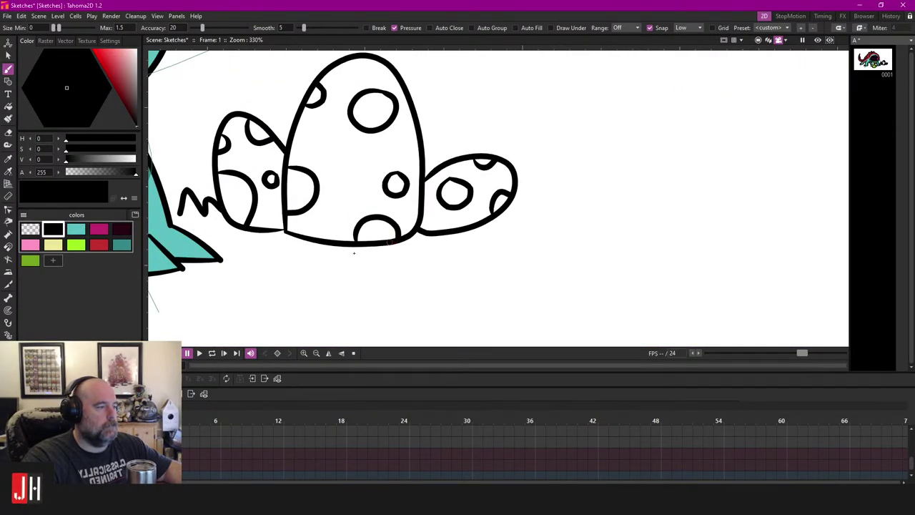
# Step: Draw a long curved ground line beneath the large egg and a shorter one beneath the small right egg
pyautogui.scroll(1, 266, 246)
pyautogui.moveTo(277, 238)
pyautogui.mouseDown()
pyautogui.moveTo(318, 256)
pyautogui.moveTo(446, 251)
pyautogui.mouseUp()
pyautogui.scroll(3, 434, 251)
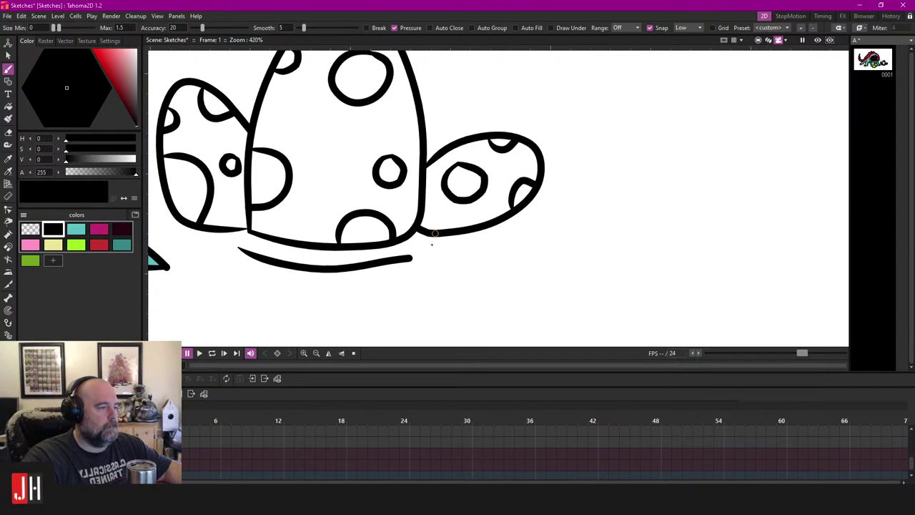
pyautogui.click(425, 245)
pyautogui.moveTo(531, 236); pyautogui.dragTo(528, 223)
pyautogui.scroll(-3, 456, 253)
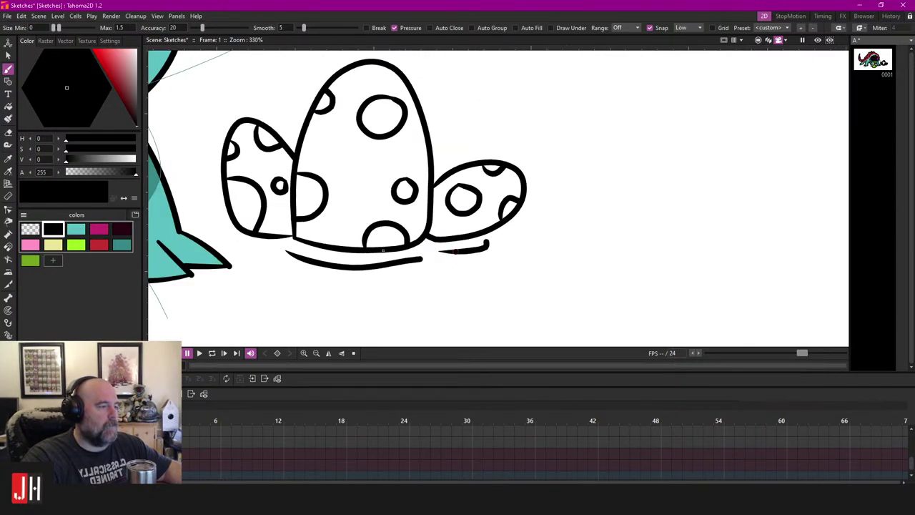
# Step: Draw a short ground line beneath the small left egg, redrawing it as a small tapered stroke
pyautogui.scroll(4, 253, 245)
pyautogui.moveTo(259, 241)
pyautogui.mouseDown()
pyautogui.moveTo(321, 244)
pyautogui.moveTo(328, 222)
pyautogui.mouseUp()
pyautogui.scroll(-8, 334, 235)
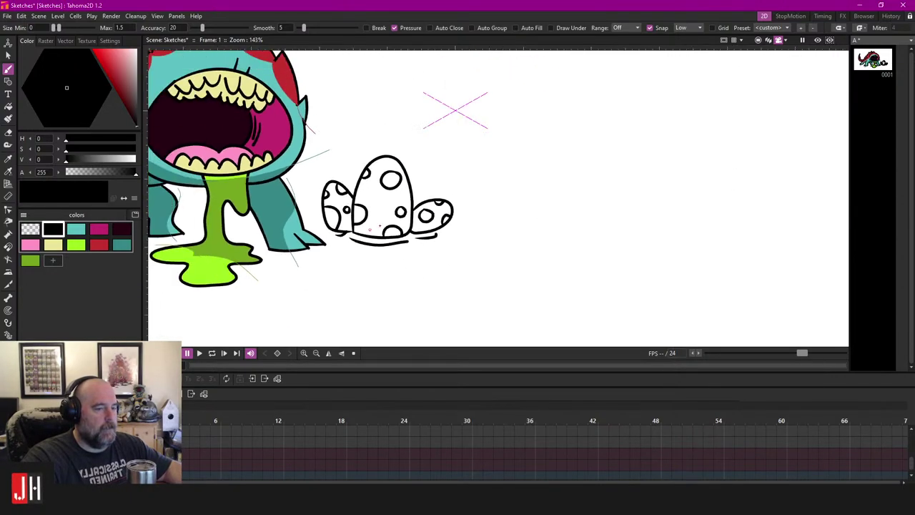
pyautogui.moveTo(390, 202); pyautogui.dragTo(346, 181)
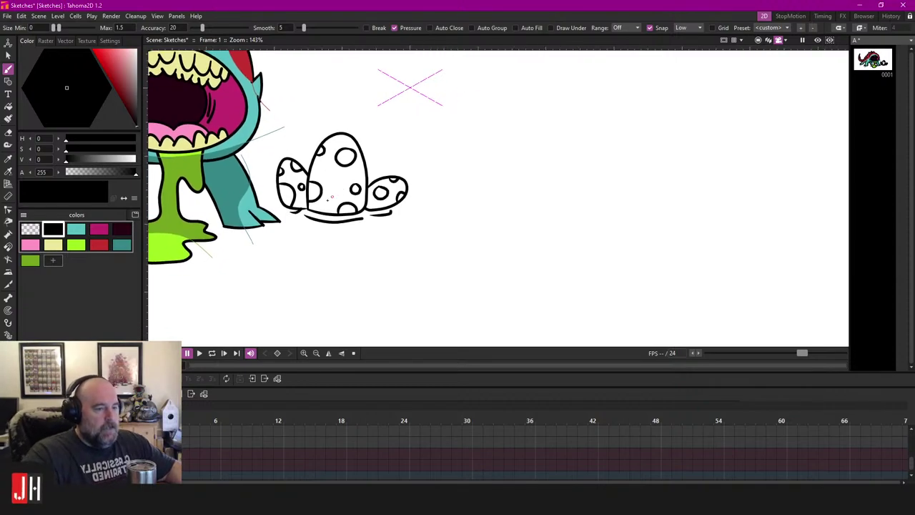
pyautogui.scroll(4, 310, 214)
pyautogui.scroll(3, 313, 215)
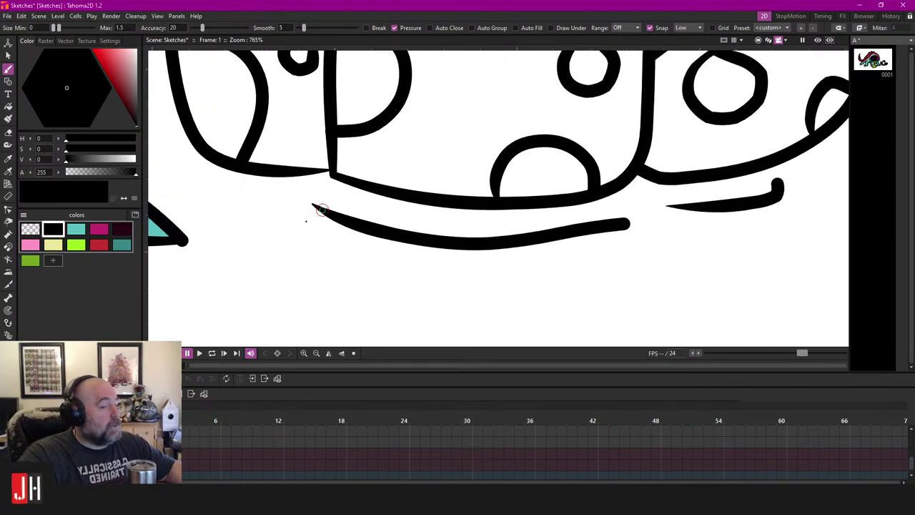
pyautogui.scroll(3, 307, 219)
pyautogui.moveTo(226, 158); pyautogui.dragTo(295, 175)
pyautogui.scroll(-10, 296, 176)
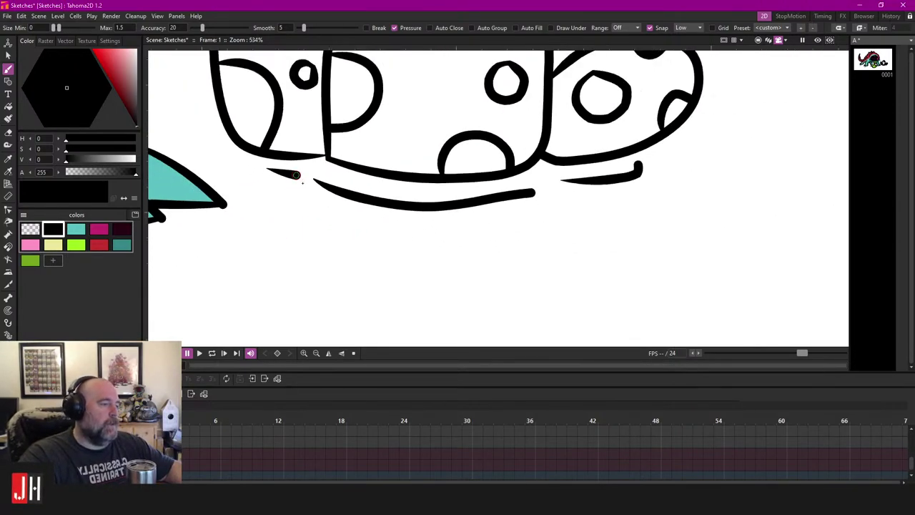
pyautogui.scroll(-2, 393, 193)
pyautogui.scroll(4, 393, 193)
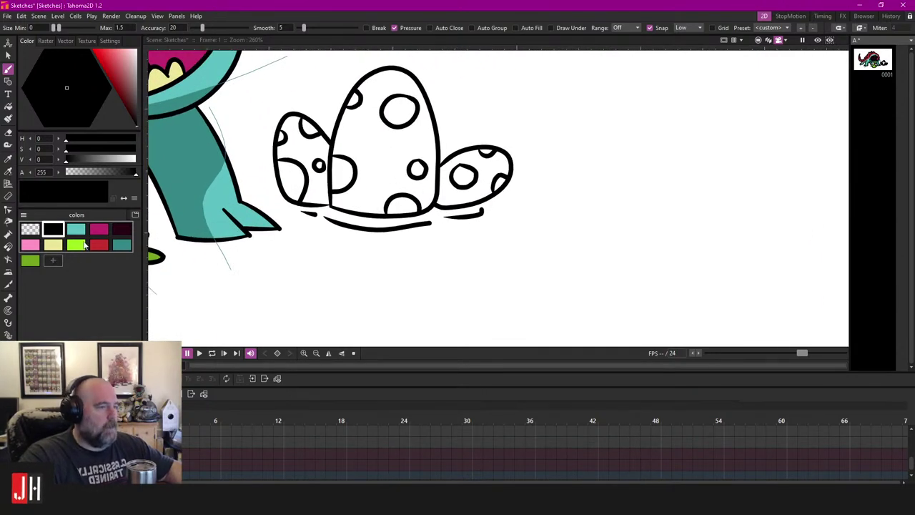
pyautogui.scroll(-3, 368, 192)
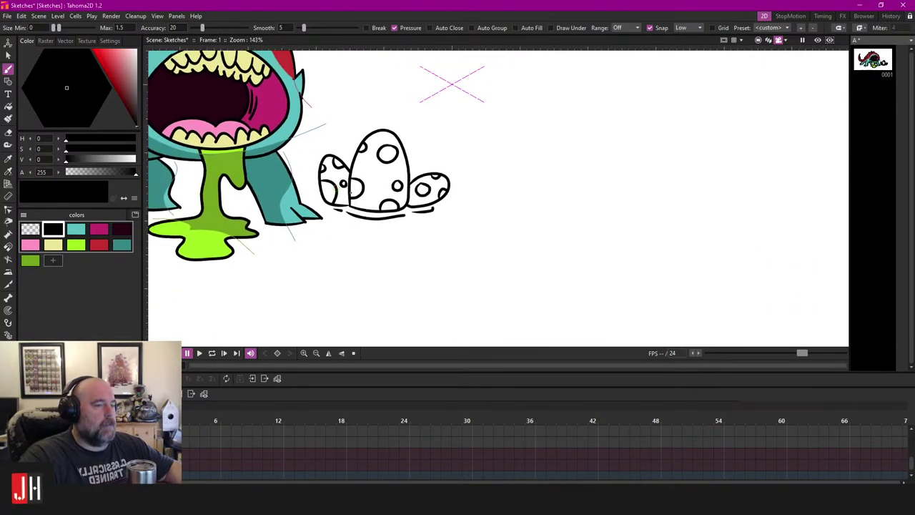
pyautogui.scroll(2, 368, 191)
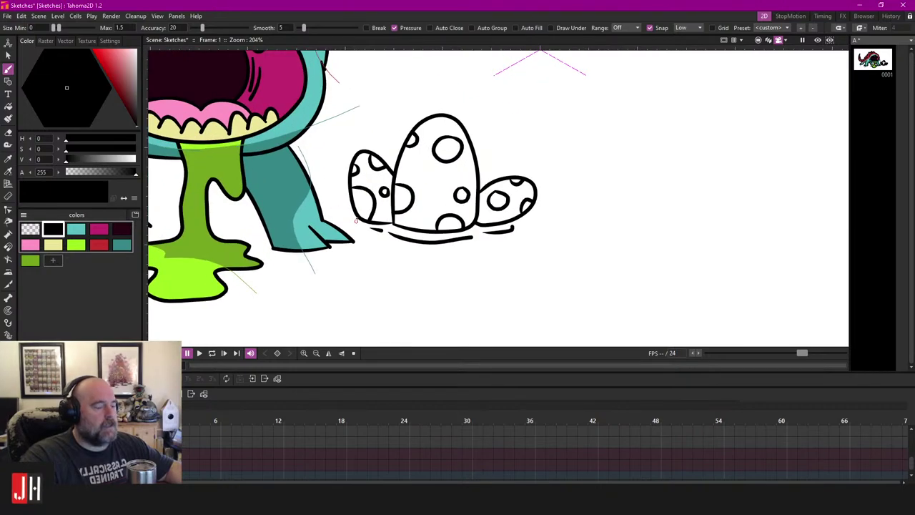
pyautogui.scroll(2, 356, 220)
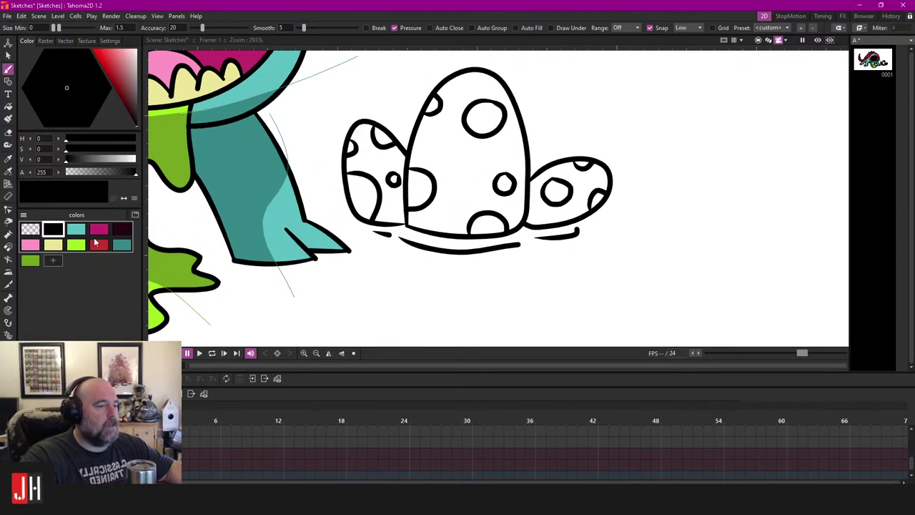
pyautogui.scroll(-4, 363, 209)
pyautogui.scroll(10, 393, 213)
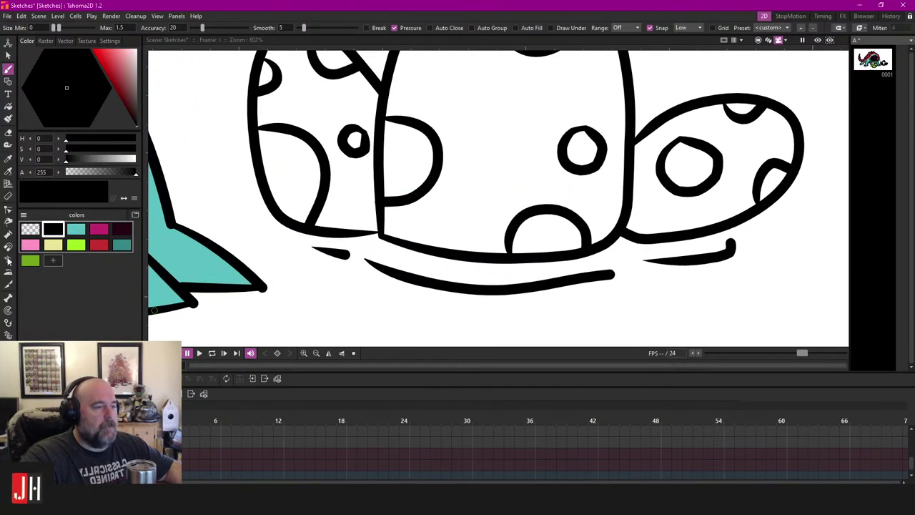
pyautogui.scroll(-2, 241, 238)
pyautogui.scroll(1, 241, 239)
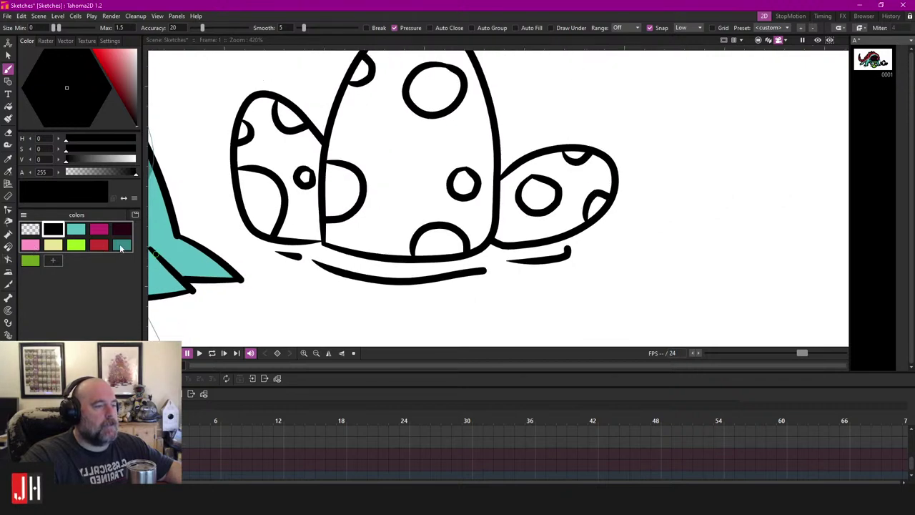
# Step: Fill the bodies of all three eggs with the light teal palette colour
pyautogui.click(79, 230)
pyautogui.press('f')
pyautogui.click(286, 140)
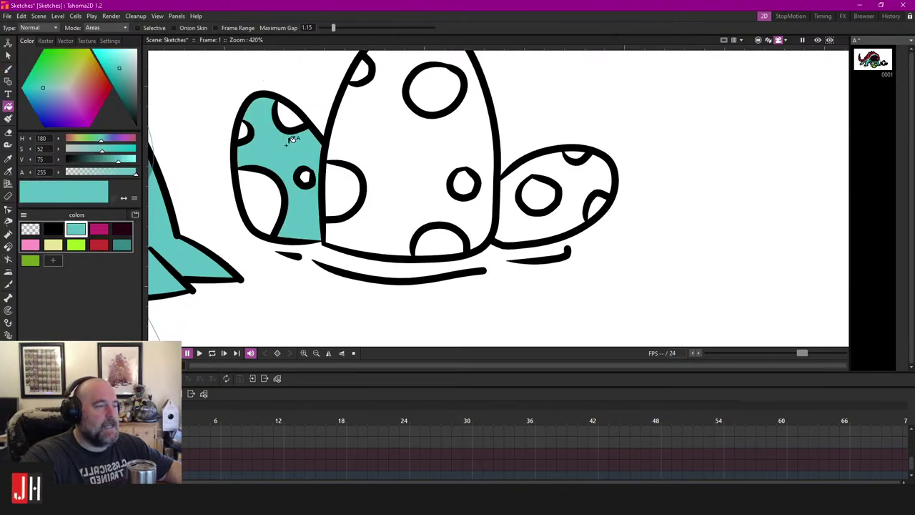
pyautogui.click(412, 129)
pyautogui.click(517, 170)
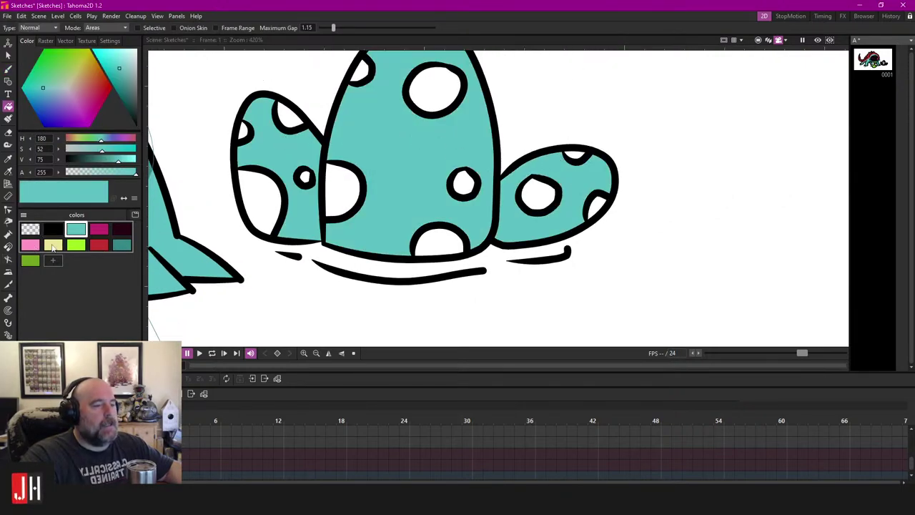
# Step: Fill all the spots on the three eggs with the light pink palette colour
pyautogui.click(30, 244)
pyautogui.click(262, 187)
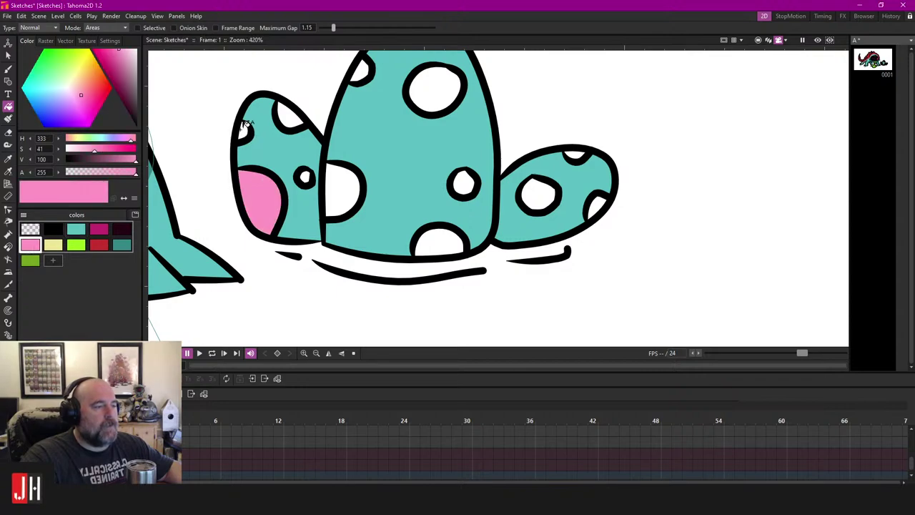
pyautogui.click(284, 112)
pyautogui.click(361, 72)
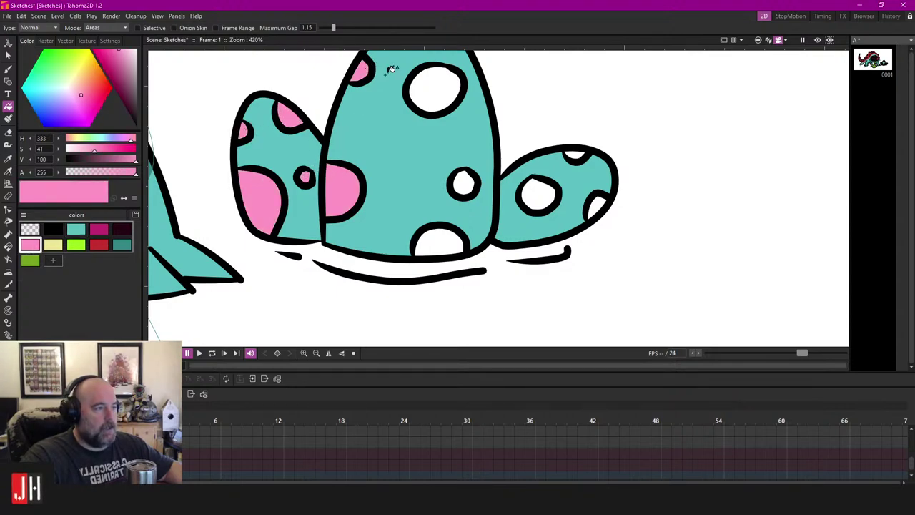
pyautogui.click(443, 84)
pyautogui.click(463, 182)
pyautogui.click(448, 239)
pyautogui.click(539, 194)
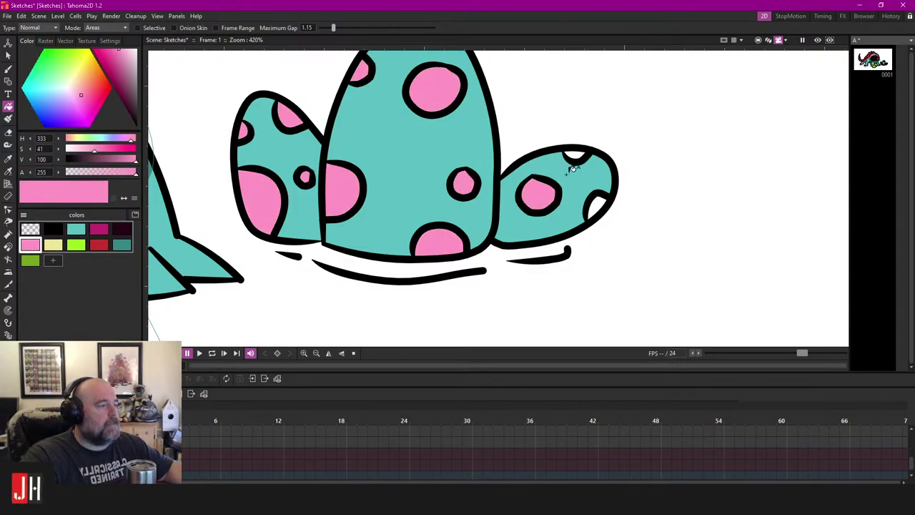
pyautogui.click(575, 153)
pyautogui.click(597, 207)
pyautogui.scroll(-3, 474, 218)
pyautogui.scroll(-4, 475, 218)
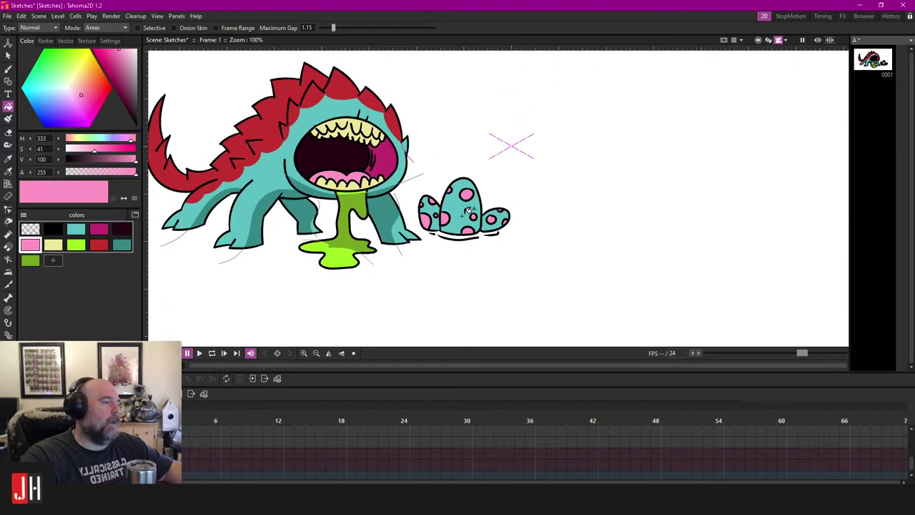
pyautogui.scroll(2, 366, 200)
pyautogui.scroll(3, 341, 245)
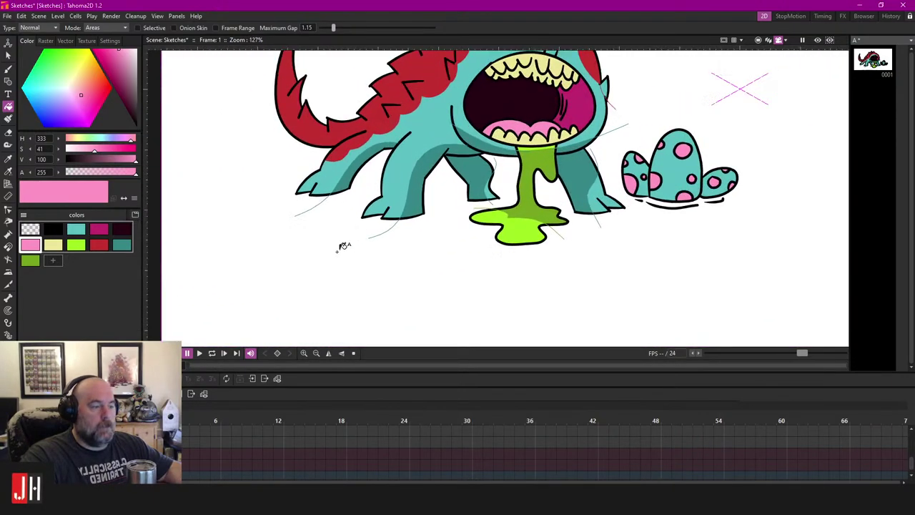
# Step: With the black brush, draw a closed skull-shaped outline below and left of the monster's back foot, with a rounded dome and squared jaw
pyautogui.press('b')
pyautogui.click(56, 230)
pyautogui.scroll(3, 287, 259)
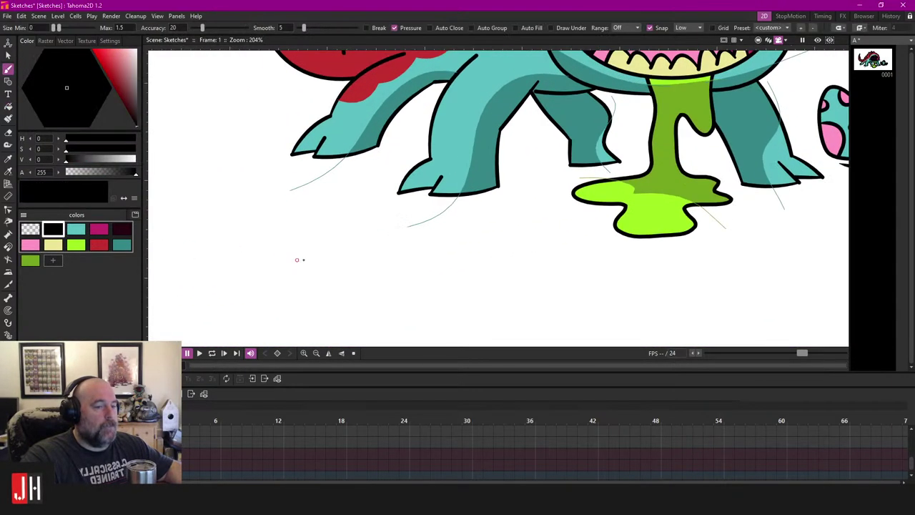
pyautogui.moveTo(500, 228); pyautogui.dragTo(302, 226)
pyautogui.scroll(-5, 326, 235)
pyautogui.scroll(-4, 501, 222)
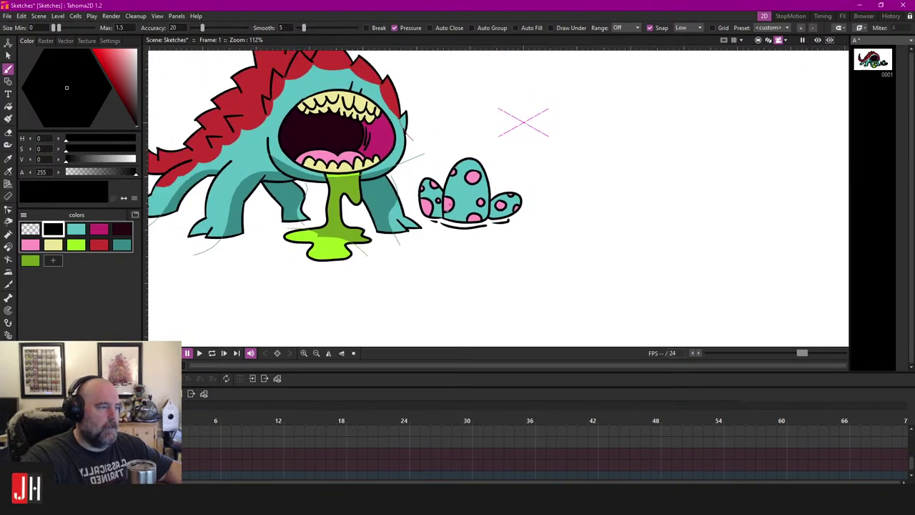
pyautogui.scroll(4, 467, 222)
pyautogui.scroll(5, 466, 223)
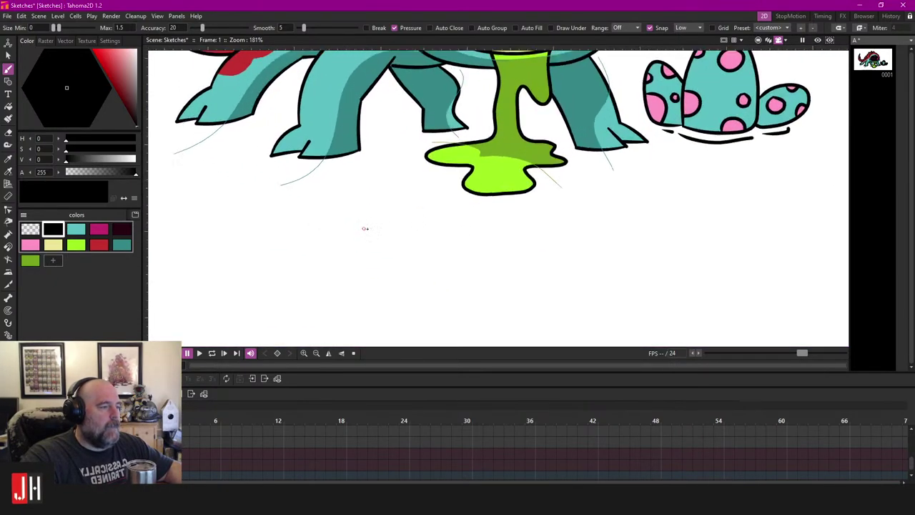
pyautogui.hscroll(-3, 510, 223)
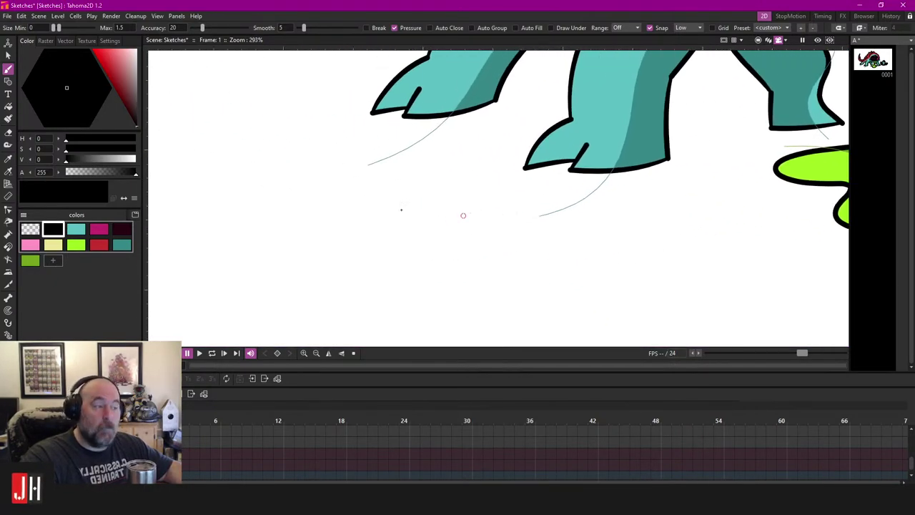
pyautogui.moveTo(303, 239)
pyautogui.mouseDown()
pyautogui.moveTo(324, 161)
pyautogui.moveTo(372, 215)
pyautogui.mouseUp()
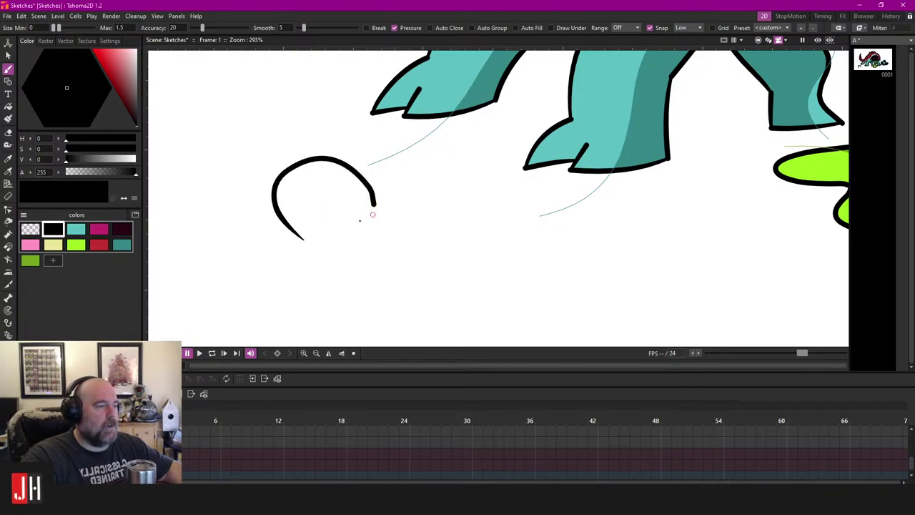
pyautogui.hotkey('ctrl', 'z')
pyautogui.moveTo(299, 245)
pyautogui.mouseDown()
pyautogui.moveTo(373, 193)
pyautogui.moveTo(377, 223)
pyautogui.mouseUp()
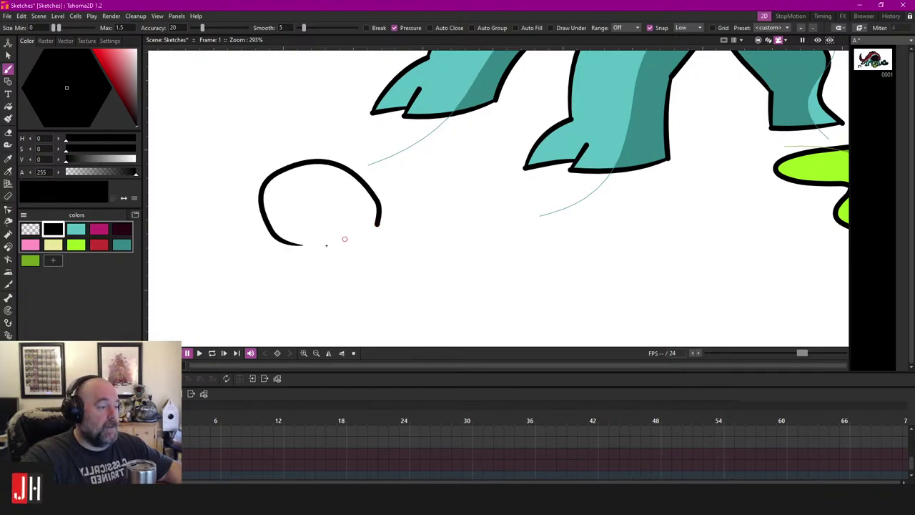
pyautogui.moveTo(303, 245)
pyautogui.mouseDown()
pyautogui.moveTo(308, 259)
pyautogui.moveTo(359, 252)
pyautogui.moveTo(377, 224)
pyautogui.mouseUp()
pyautogui.scroll(3, 315, 211)
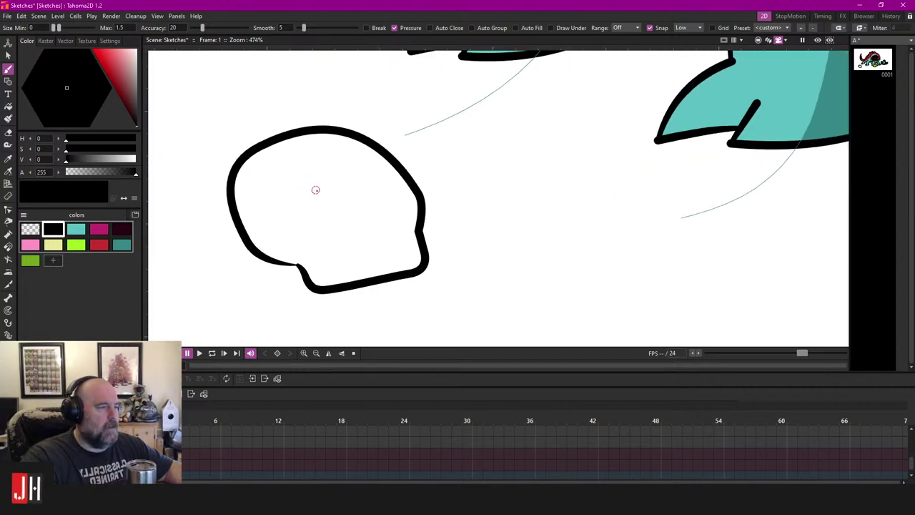
# Step: Draw two oval eye sockets and two small nose slits on the skull with the black brush, redoing the first socket
pyautogui.moveTo(292, 181)
pyautogui.mouseDown()
pyautogui.moveTo(288, 221)
pyautogui.moveTo(322, 214)
pyautogui.mouseUp()
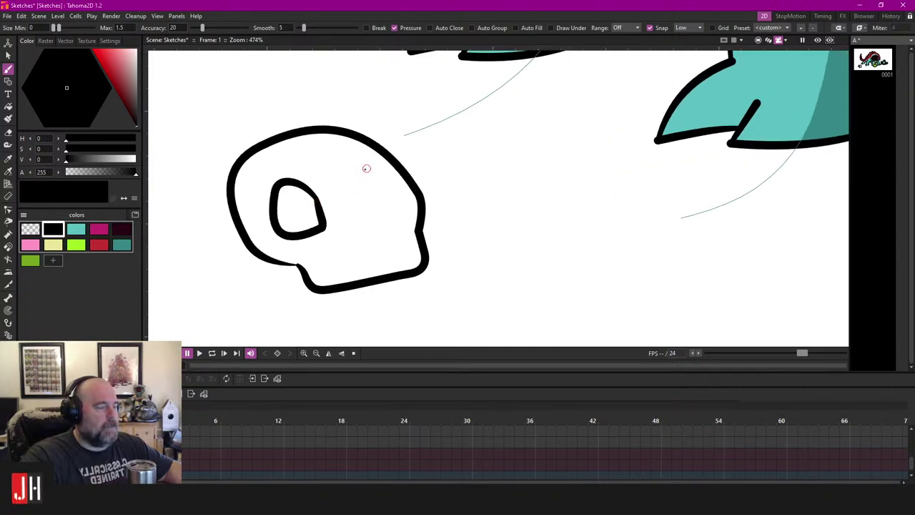
pyautogui.hotkey('ctrl', 'z')
pyautogui.hotkey('ctrl', 'z')
pyautogui.moveTo(314, 179)
pyautogui.mouseDown()
pyautogui.moveTo(331, 210)
pyautogui.moveTo(314, 180)
pyautogui.moveTo(376, 214)
pyautogui.mouseUp()
pyautogui.scroll(1, 356, 257)
pyautogui.moveTo(362, 169)
pyautogui.mouseDown()
pyautogui.moveTo(377, 213)
pyautogui.moveTo(345, 258)
pyautogui.moveTo(381, 251)
pyautogui.mouseUp()
pyautogui.scroll(-4, 361, 239)
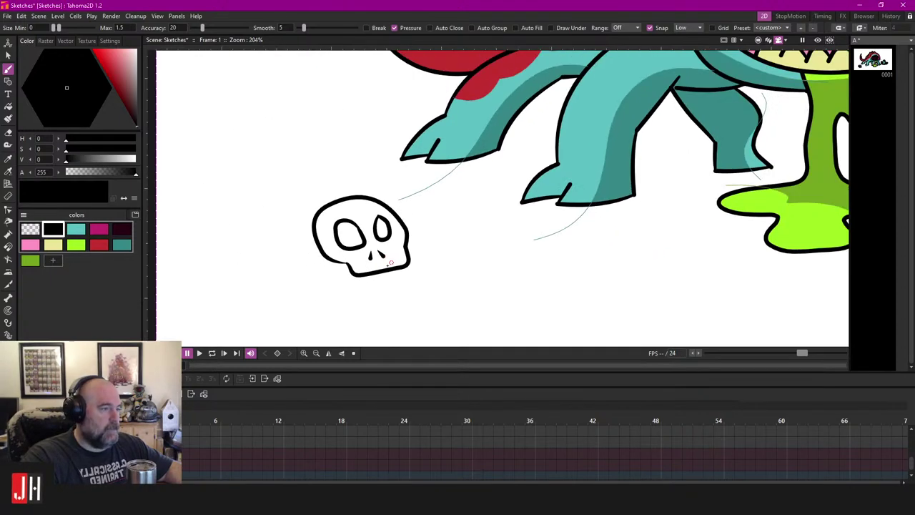
# Step: Fill both of the skull's eye sockets with black
pyautogui.scroll(4, 350, 229)
pyautogui.press('f')
pyautogui.click(331, 193)
pyautogui.click(395, 187)
pyautogui.scroll(-10, 398, 233)
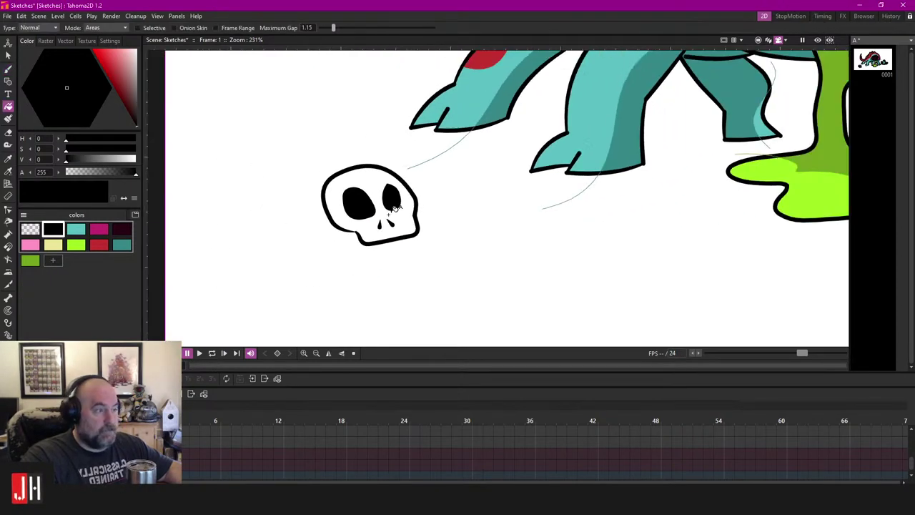
# Step: Lasso-select the whole skull below the monster's back foot and delete it
pyautogui.scroll(3, 399, 234)
pyautogui.press('s')
pyautogui.moveTo(388, 247)
pyautogui.mouseDown()
pyautogui.moveTo(357, 174)
pyautogui.moveTo(398, 233)
pyautogui.mouseUp()
pyautogui.press('Delete')
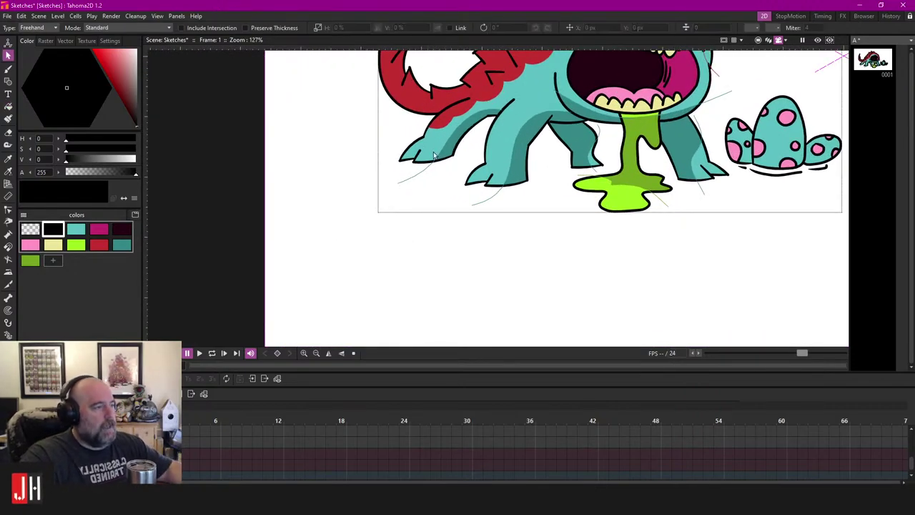
pyautogui.scroll(-3, 600, 243)
pyautogui.scroll(-1, 612, 214)
pyautogui.scroll(2, 430, 224)
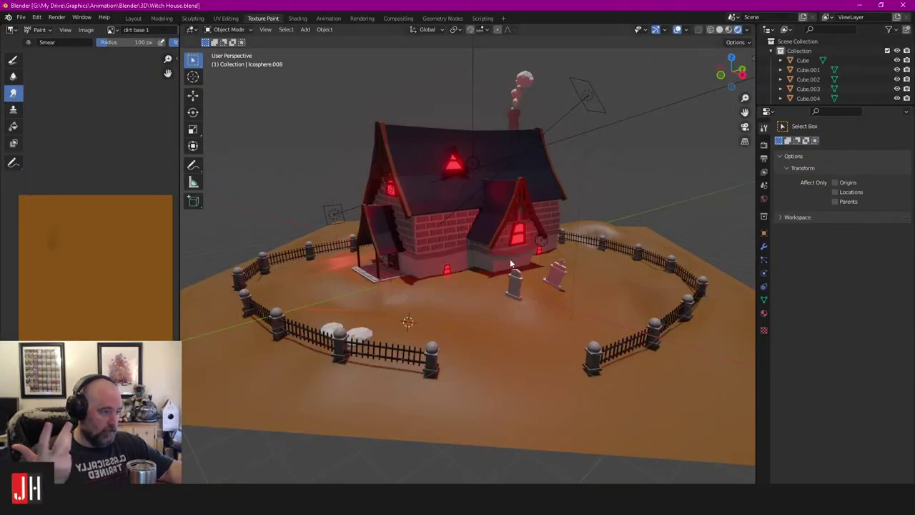
# Step: Switch to Blender and inspect the Witch House scene from different angles and distances
pyautogui.scroll(5, 509, 260)
pyautogui.moveTo(510, 259); pyautogui.dragTo(398, 251)
pyautogui.scroll(-3, 412, 252)
pyautogui.moveTo(492, 223); pyautogui.dragTo(466, 227)
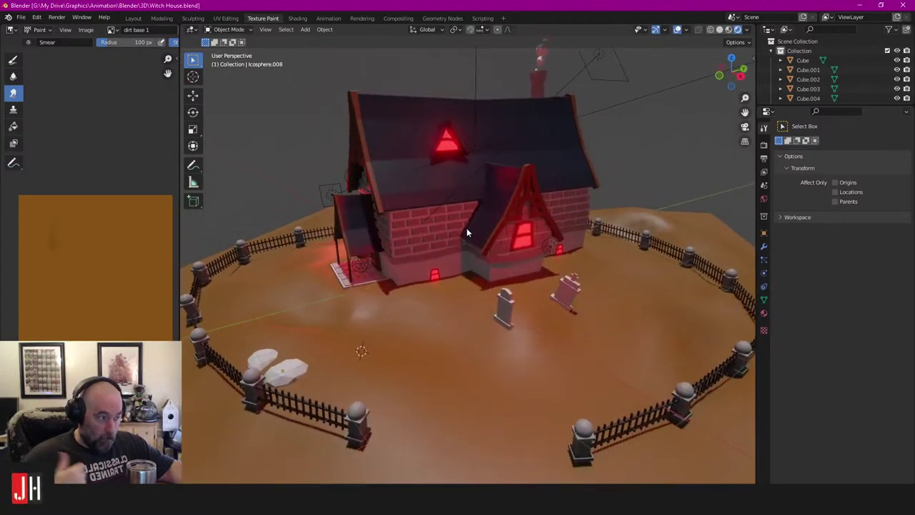
# Step: Open Cthulhu.blend from the 3D folder and orbit around the sculpted head and tentacles
pyautogui.click(21, 16)
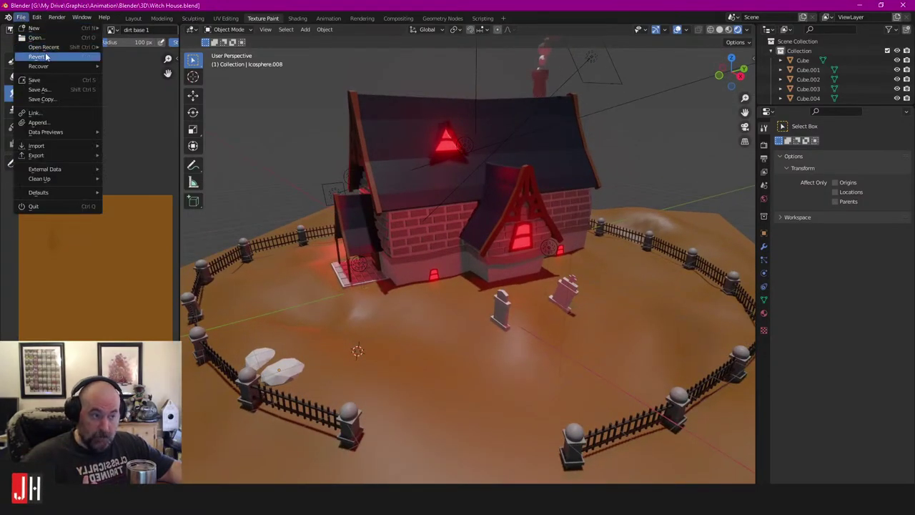
pyautogui.click(47, 38)
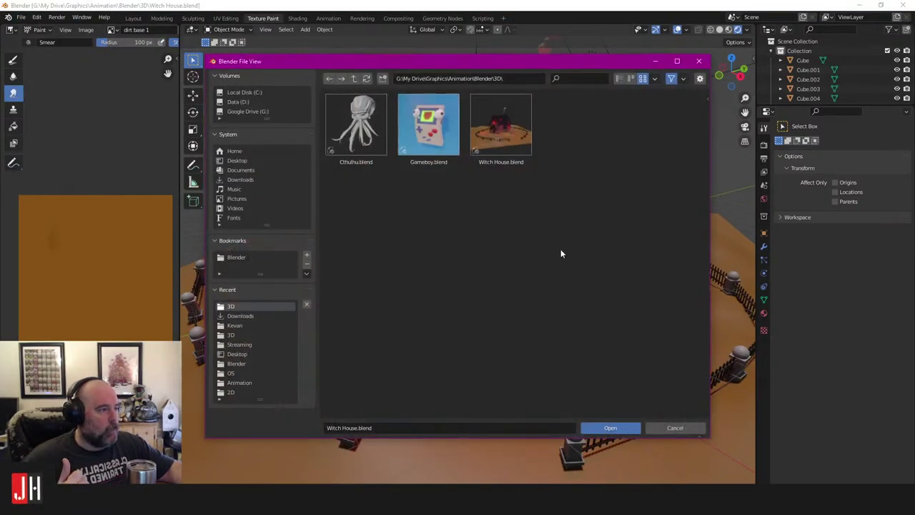
pyautogui.doubleClick(368, 127)
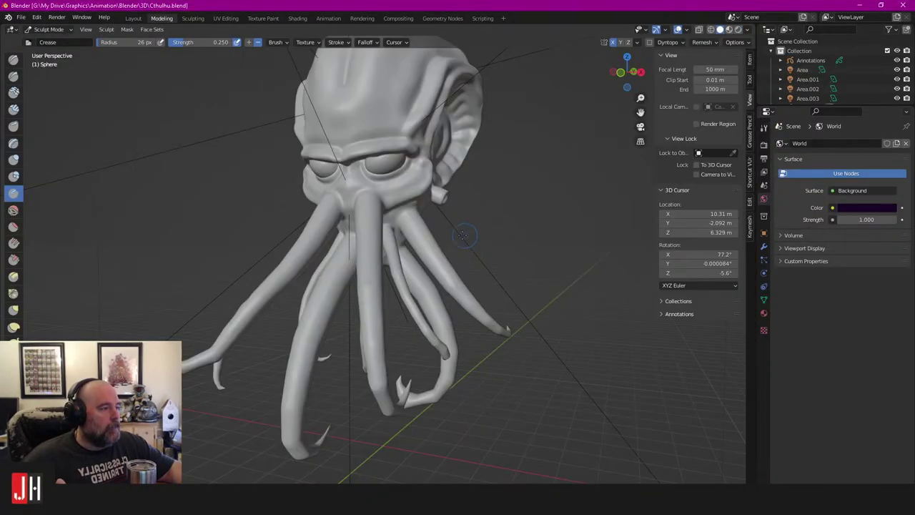
pyautogui.moveTo(464, 231)
pyautogui.mouseDown()
pyautogui.moveTo(407, 228)
pyautogui.moveTo(463, 218)
pyautogui.mouseUp()
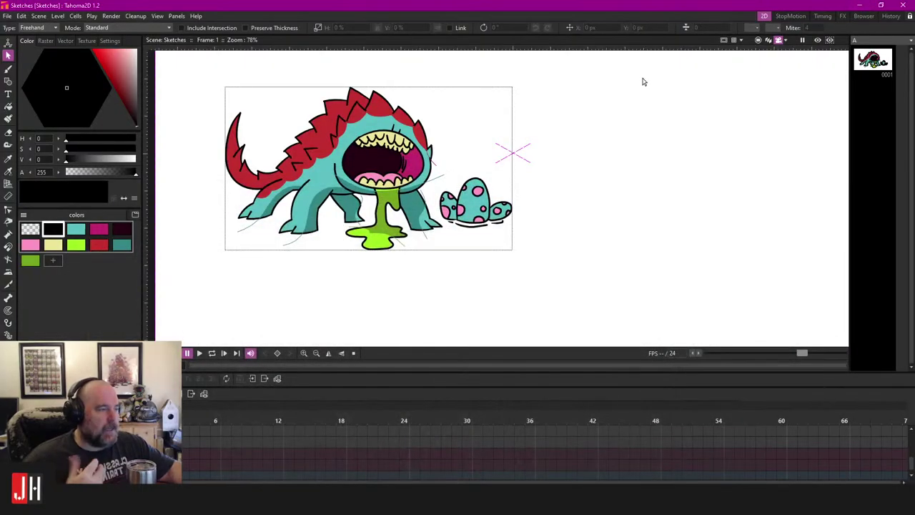
# Step: Switch back to Tahoma2D and examine the monster, slime puddle and spotted eggs, both up close and across the whole canvas
pyautogui.scroll(-2, 523, 149)
pyautogui.scroll(3, 462, 227)
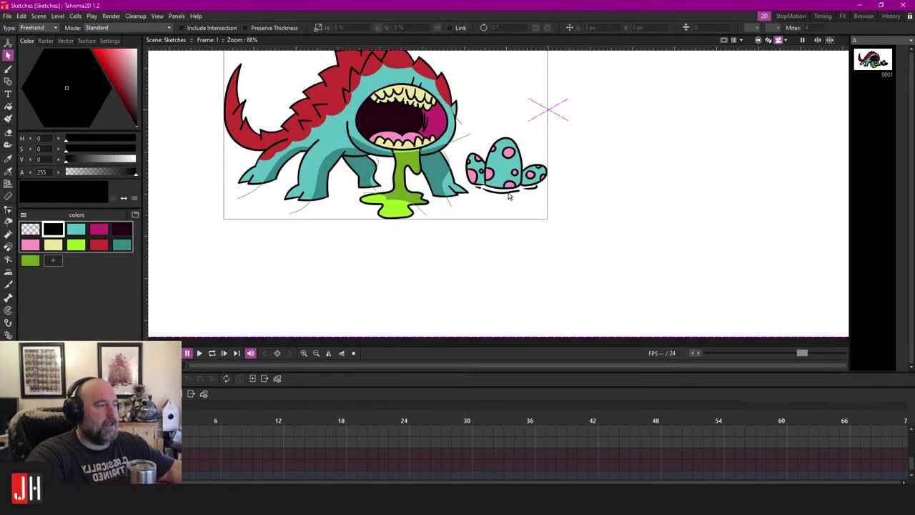
pyautogui.moveTo(510, 196); pyautogui.dragTo(472, 215)
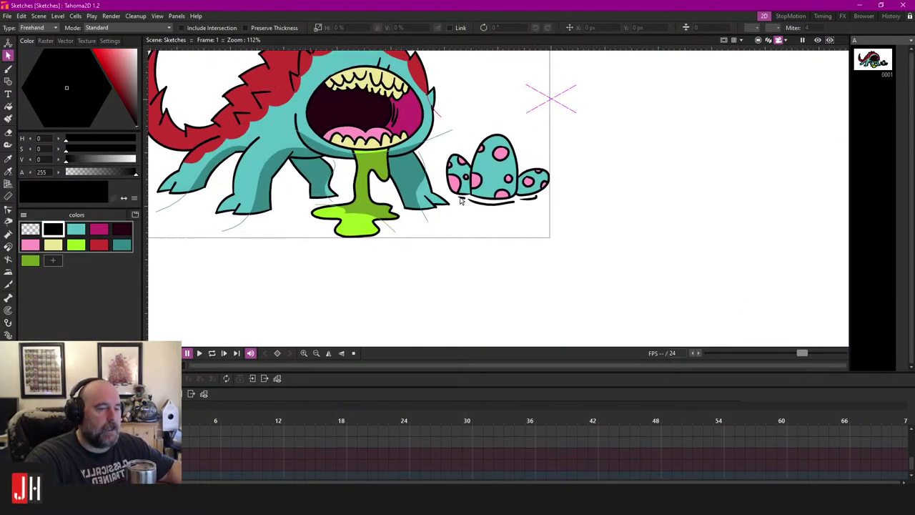
pyautogui.scroll(-2, 469, 212)
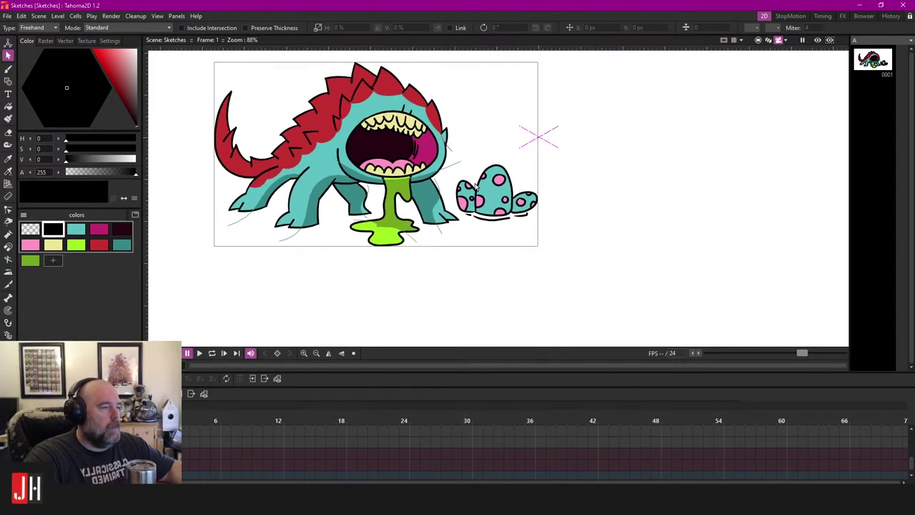
pyautogui.scroll(1, 476, 188)
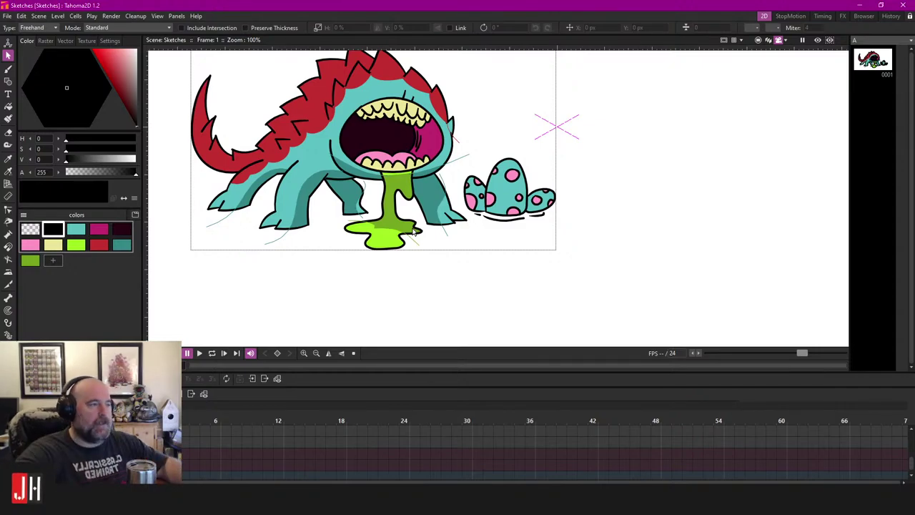
pyautogui.scroll(-3, 477, 154)
pyautogui.scroll(-1, 433, 257)
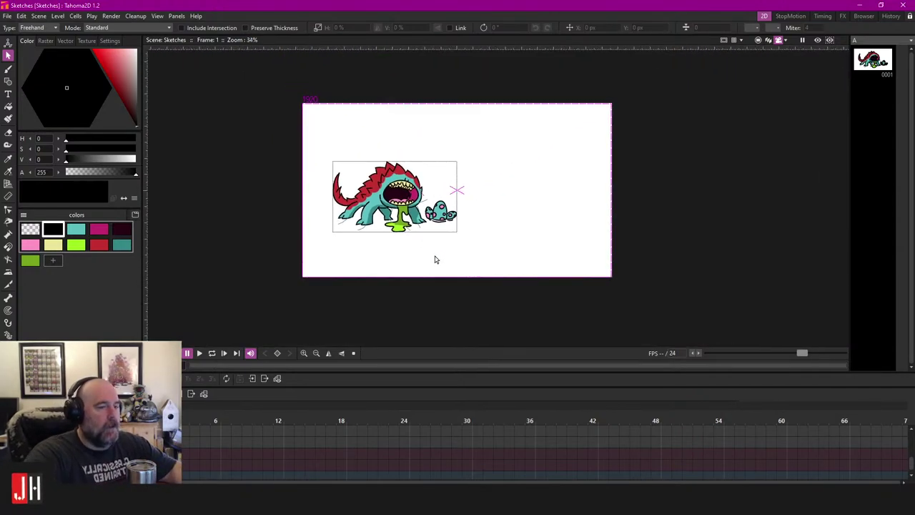
pyautogui.scroll(4, 443, 247)
pyautogui.scroll(2, 459, 236)
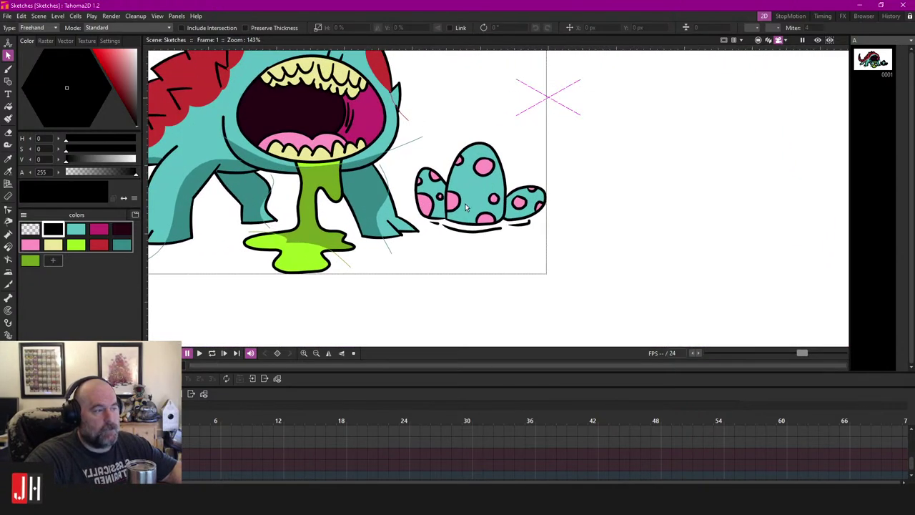
pyautogui.scroll(-4, 458, 197)
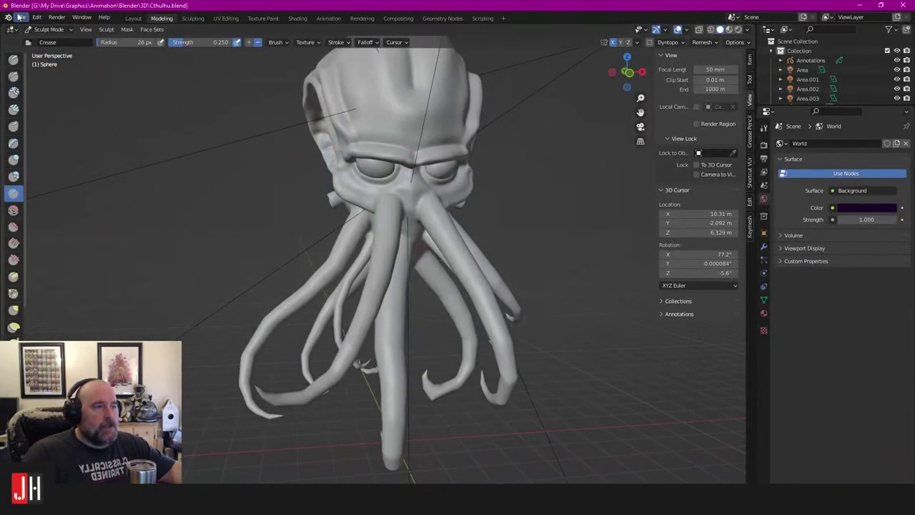
# Step: Switch to Blender and open Raid 2.blend from the Streaming folder
pyautogui.click(21, 16)
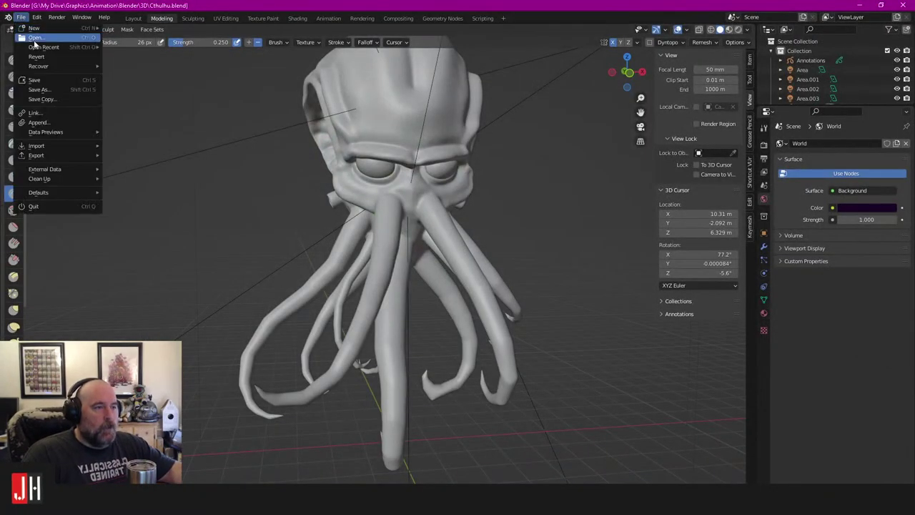
pyautogui.click(39, 42)
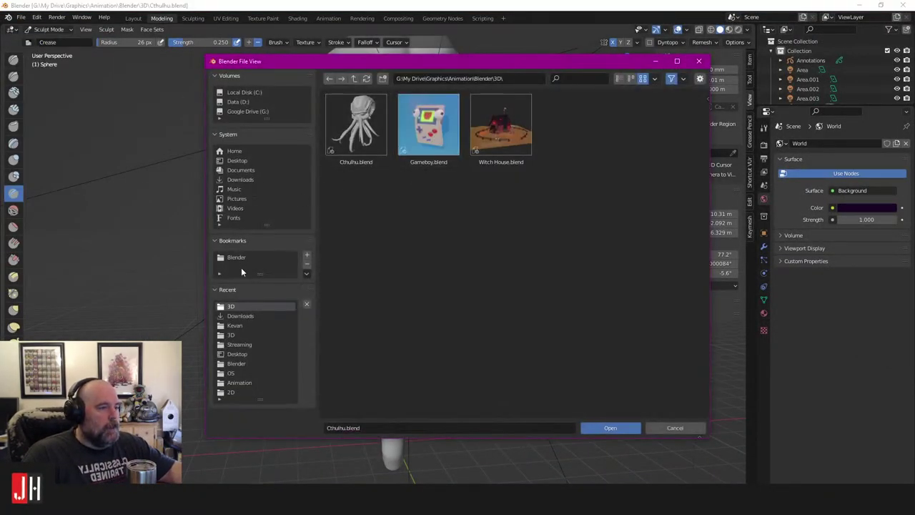
pyautogui.doubleClick(487, 202)
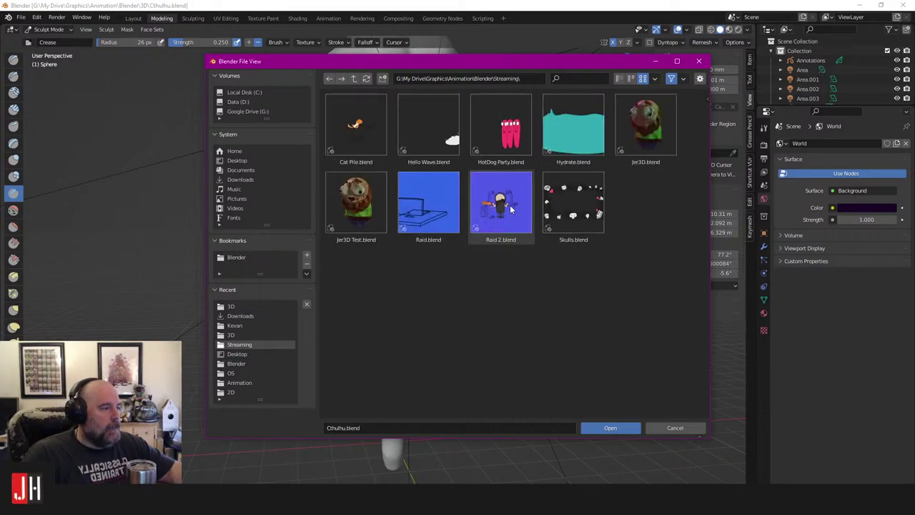
pyautogui.doubleClick(511, 209)
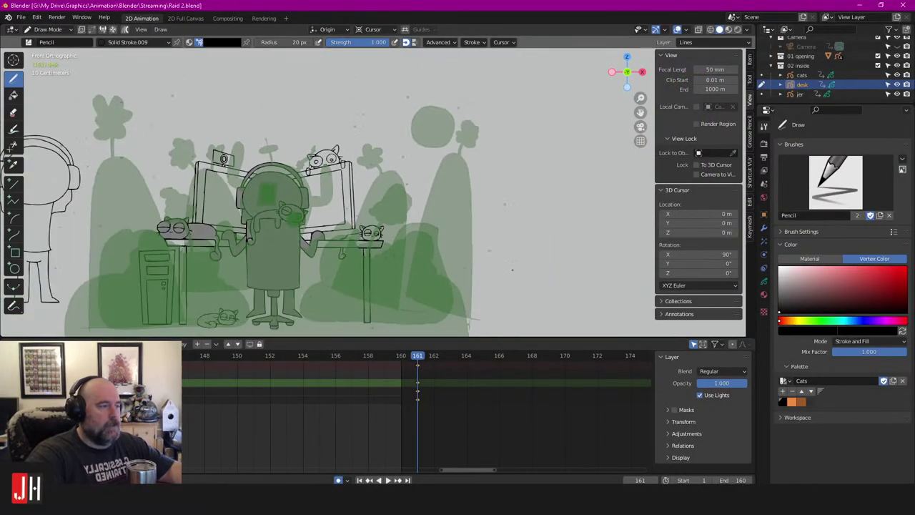
# Step: Show the scene in rendered shading through the camera and play the opening animation from frame 1
pyautogui.click(737, 29)
pyautogui.hotkey('shift', 'Left')
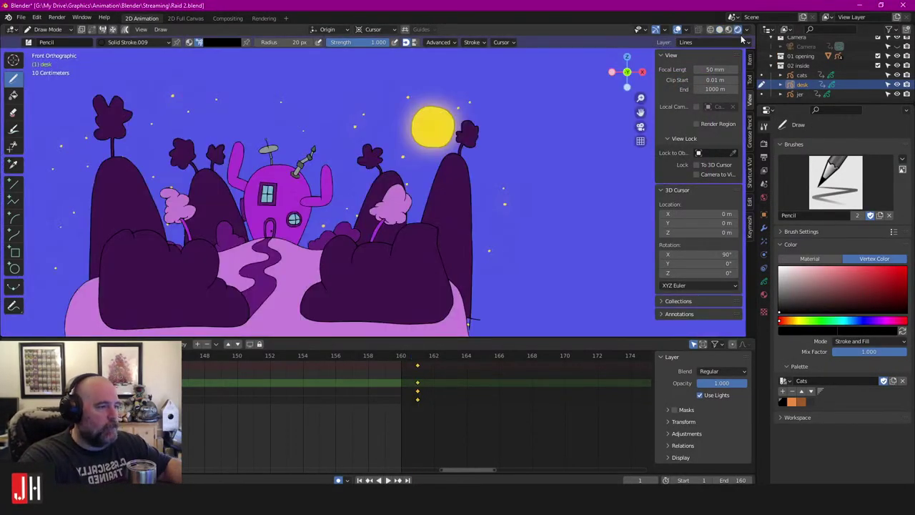
pyautogui.press('KP_0')
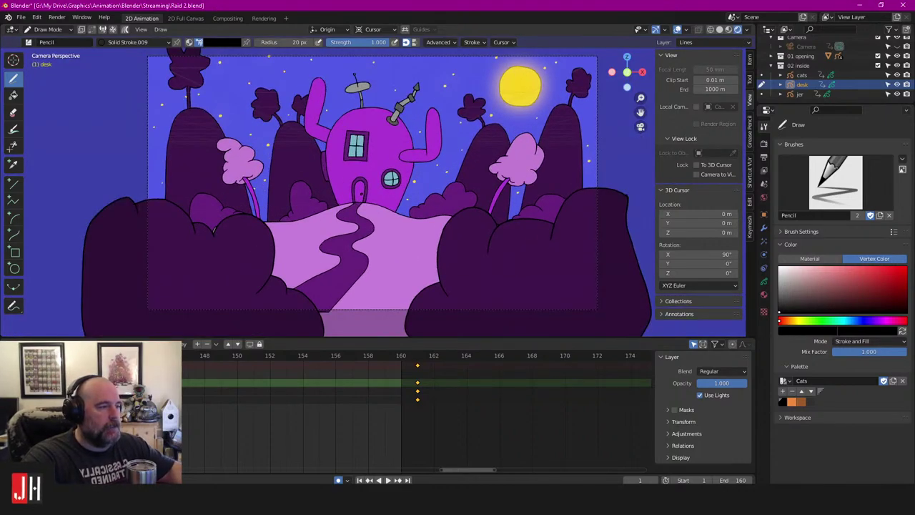
pyautogui.press('space')
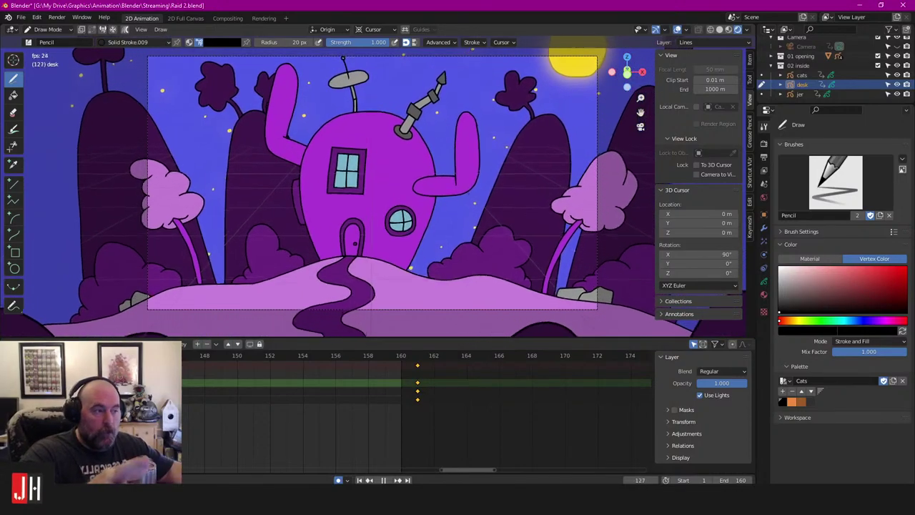
pyautogui.press('space')
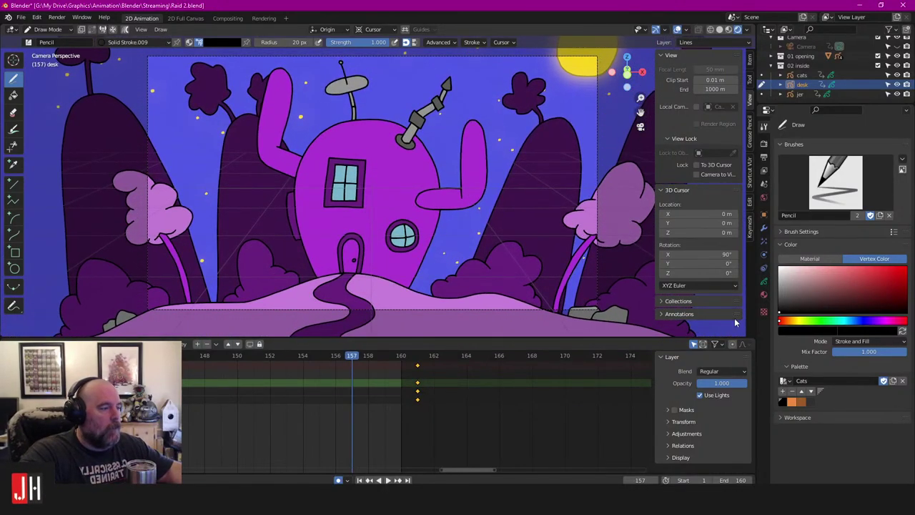
# Step: Go to frame 161 and examine the desk scene with the seated character and cats through the camera
pyautogui.click(418, 356)
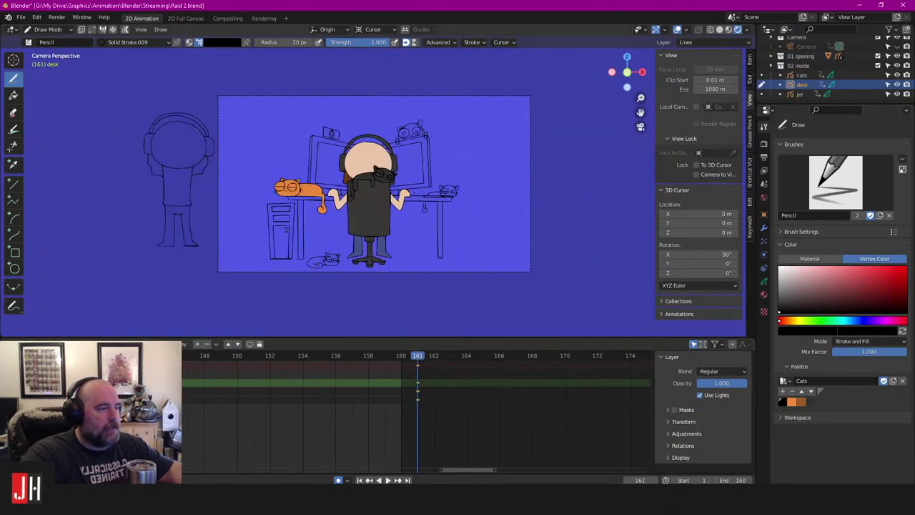
pyautogui.moveTo(372, 208); pyautogui.dragTo(424, 172)
pyautogui.scroll(3, 465, 164)
pyautogui.scroll(-4, 469, 163)
pyautogui.press('KP_0')
pyautogui.scroll(-2, 424, 173)
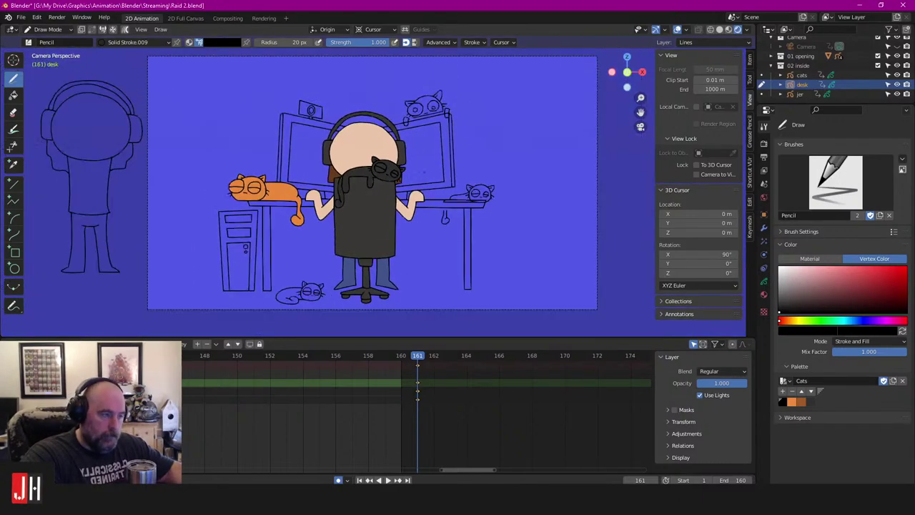
pyautogui.scroll(-2, 423, 171)
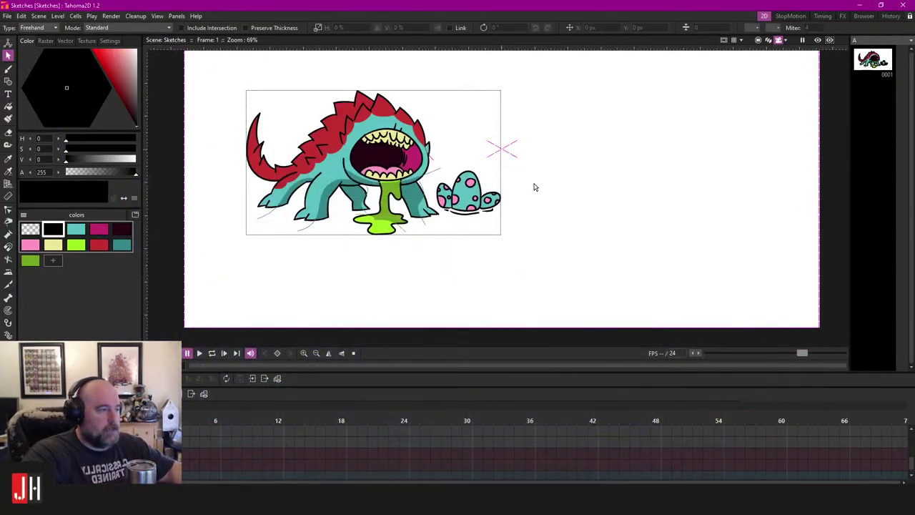
# Step: Switch back to Tahoma2D and draw a closed rounded outline with the black brush in the empty area above the monster's head spikes
pyautogui.scroll(4, 533, 187)
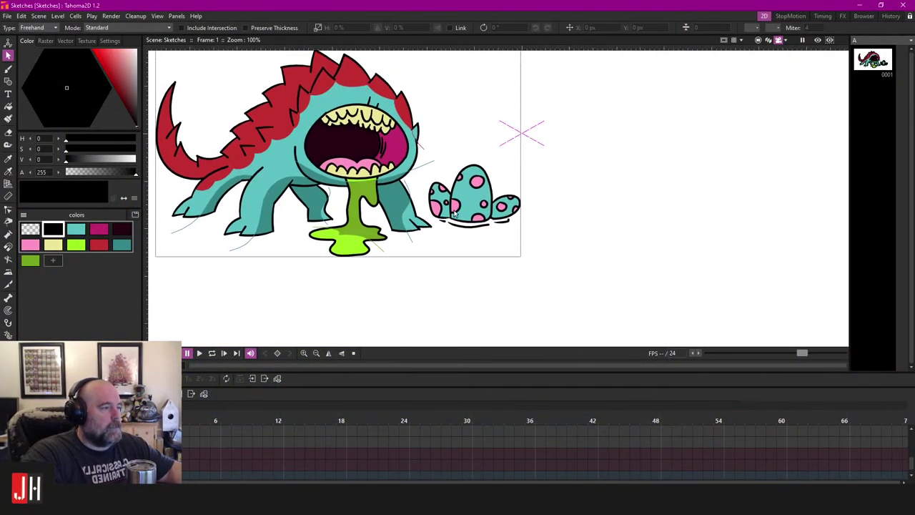
pyautogui.scroll(3, 588, 189)
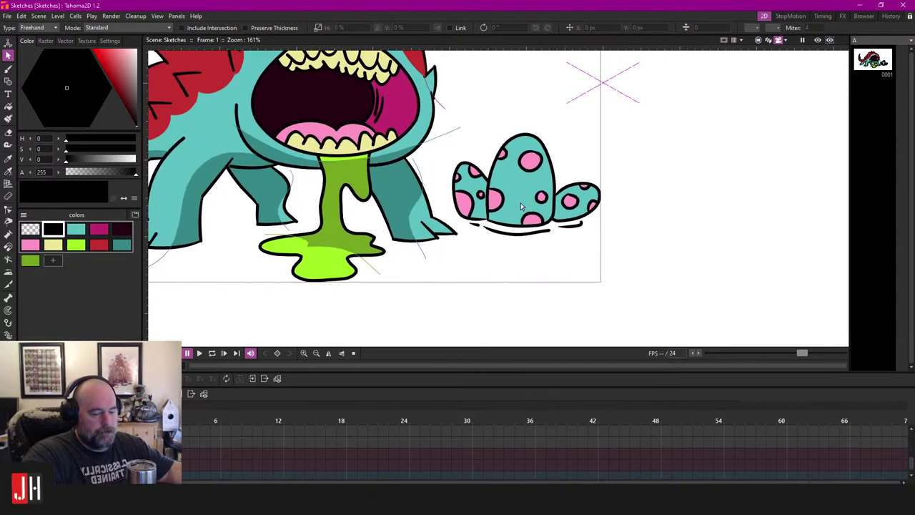
pyautogui.press('b')
pyautogui.scroll(-3, 274, 232)
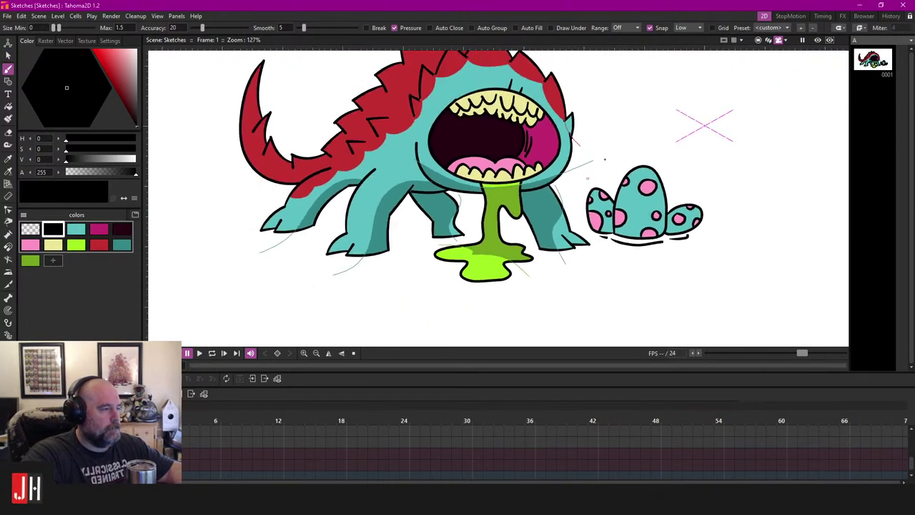
pyautogui.scroll(2, 503, 123)
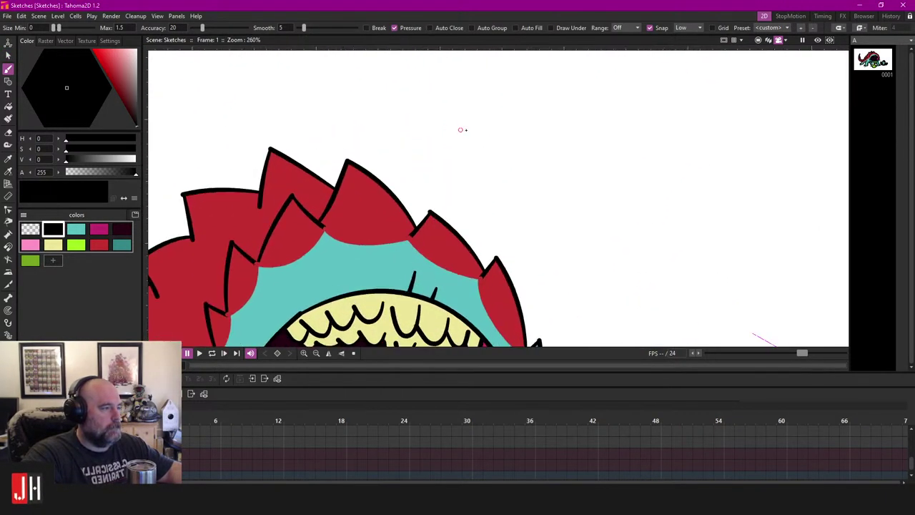
pyautogui.scroll(-4, 462, 129)
pyautogui.scroll(5, 385, 169)
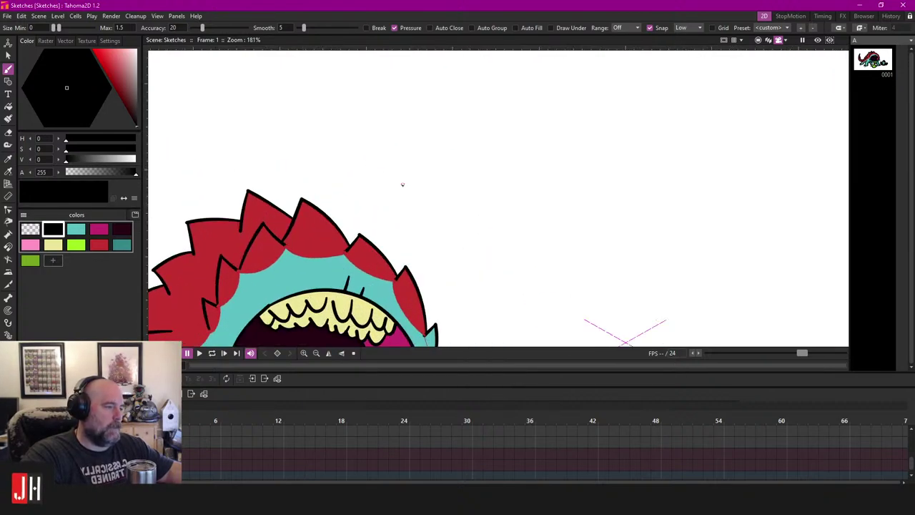
pyautogui.moveTo(349, 183); pyautogui.dragTo(383, 214)
pyautogui.hotkey('ctrl', 'z')
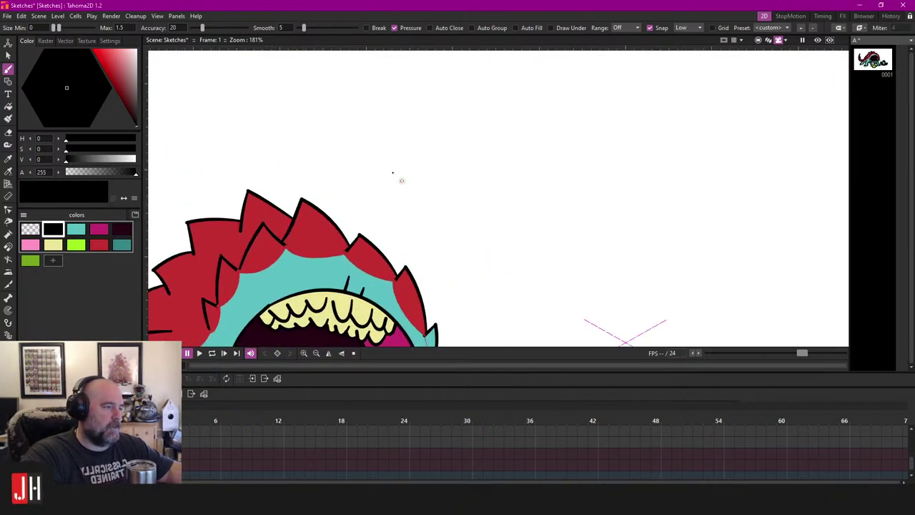
pyautogui.moveTo(339, 181)
pyautogui.mouseDown()
pyautogui.moveTo(402, 216)
pyautogui.moveTo(411, 200)
pyautogui.moveTo(401, 181)
pyautogui.moveTo(286, 150)
pyautogui.moveTo(279, 211)
pyautogui.mouseUp()
pyautogui.scroll(5, 389, 188)
pyautogui.scroll(2, 355, 188)
pyautogui.hotkey('ctrl', 'z')
pyautogui.moveTo(354, 261)
pyautogui.mouseDown()
pyautogui.moveTo(402, 243)
pyautogui.moveTo(398, 201)
pyautogui.moveTo(369, 200)
pyautogui.mouseUp()
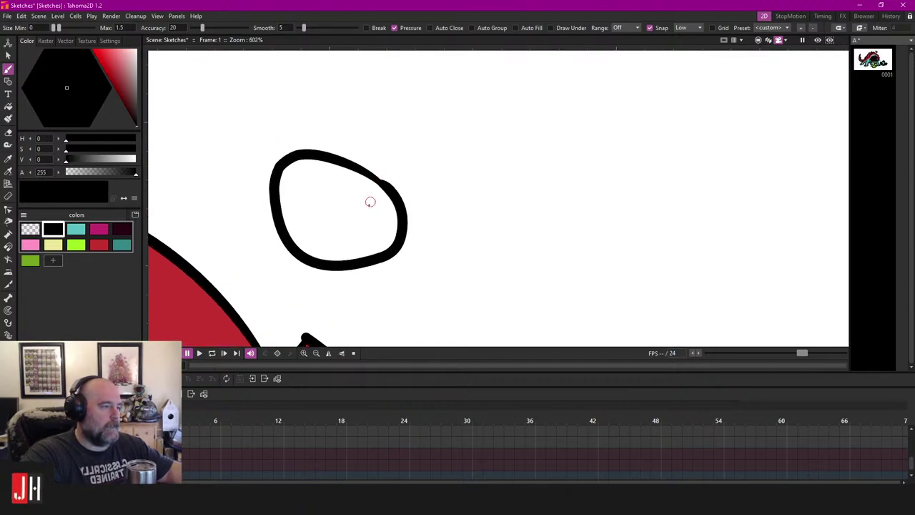
# Step: Undo the rounded outline and redraw it with the black brush as a tilted oval mouth above the monster's head spikes
pyautogui.scroll(2, 376, 208)
pyautogui.hotkey('ctrl', 'z')
pyautogui.moveTo(291, 112)
pyautogui.mouseDown()
pyautogui.moveTo(282, 247)
pyautogui.moveTo(396, 266)
pyautogui.moveTo(453, 233)
pyautogui.moveTo(424, 179)
pyautogui.mouseUp()
pyautogui.scroll(-3, 425, 180)
pyautogui.scroll(-3, 422, 200)
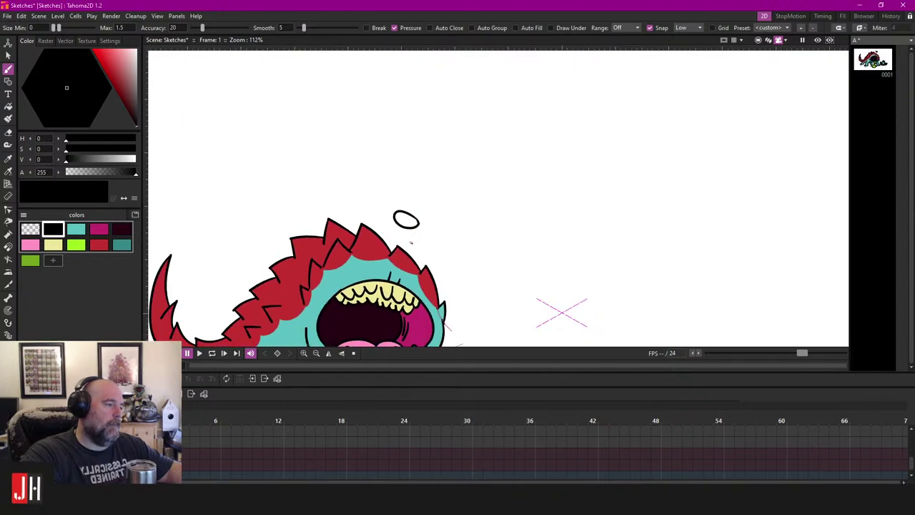
pyautogui.scroll(4, 407, 186)
pyautogui.hotkey('ctrl', 'z')
pyautogui.moveTo(402, 181)
pyautogui.mouseDown()
pyautogui.moveTo(309, 188)
pyautogui.moveTo(365, 227)
pyautogui.moveTo(410, 219)
pyautogui.moveTo(403, 183)
pyautogui.mouseUp()
pyautogui.scroll(-2, 383, 204)
# Step: Draw a row of three pointed teeth inside the oval, along its upper right edge
pyautogui.scroll(8, 359, 203)
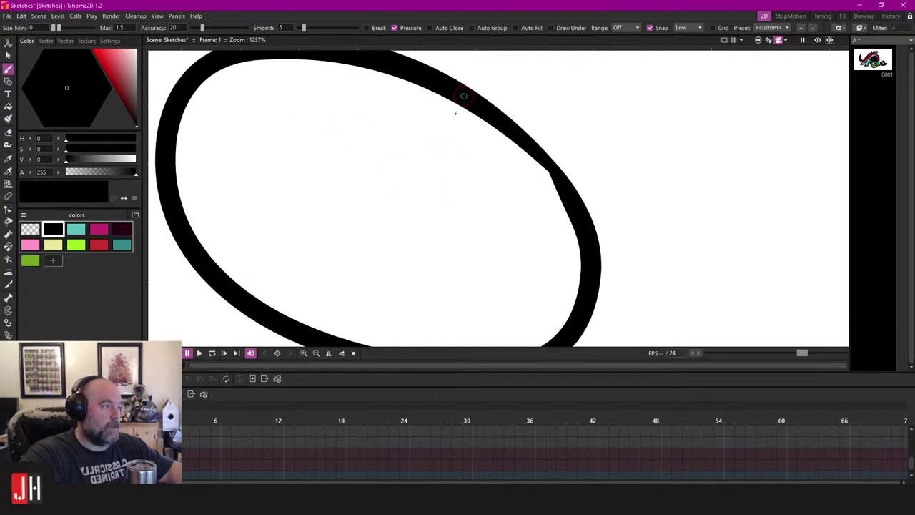
pyautogui.moveTo(469, 100)
pyautogui.mouseDown()
pyautogui.moveTo(439, 193)
pyautogui.moveTo(468, 190)
pyautogui.moveTo(500, 163)
pyautogui.mouseUp()
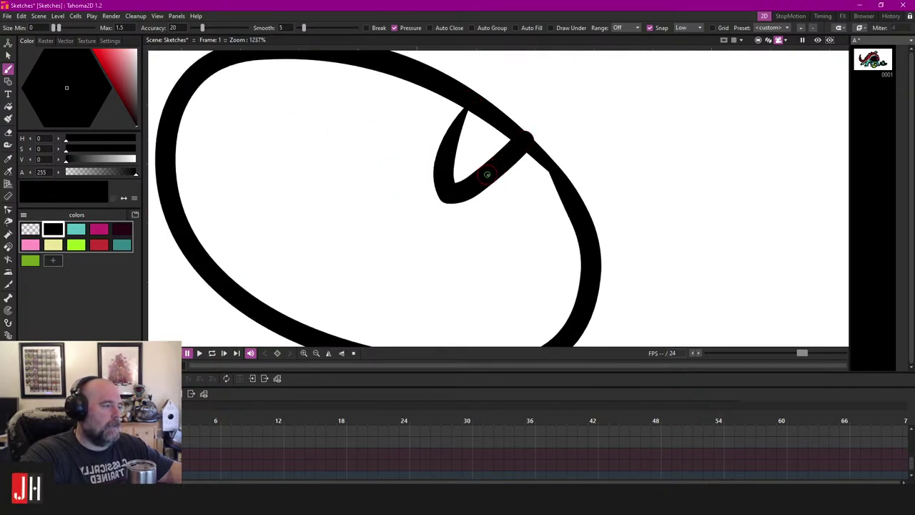
pyautogui.hotkey('ctrl', 'z')
pyautogui.moveTo(468, 109)
pyautogui.mouseDown()
pyautogui.moveTo(431, 219)
pyautogui.moveTo(499, 189)
pyautogui.mouseUp()
pyautogui.scroll(-2, 475, 159)
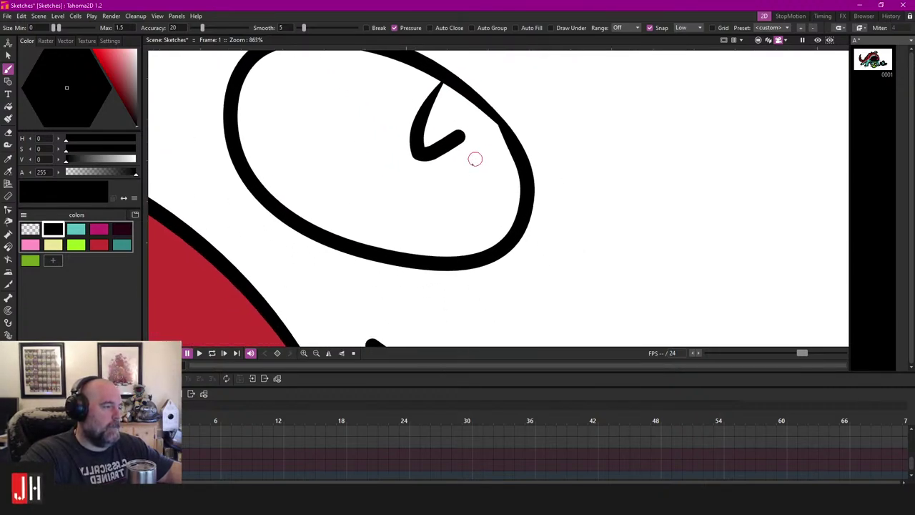
pyautogui.scroll(2, 476, 159)
pyautogui.moveTo(431, 149); pyautogui.dragTo(498, 158)
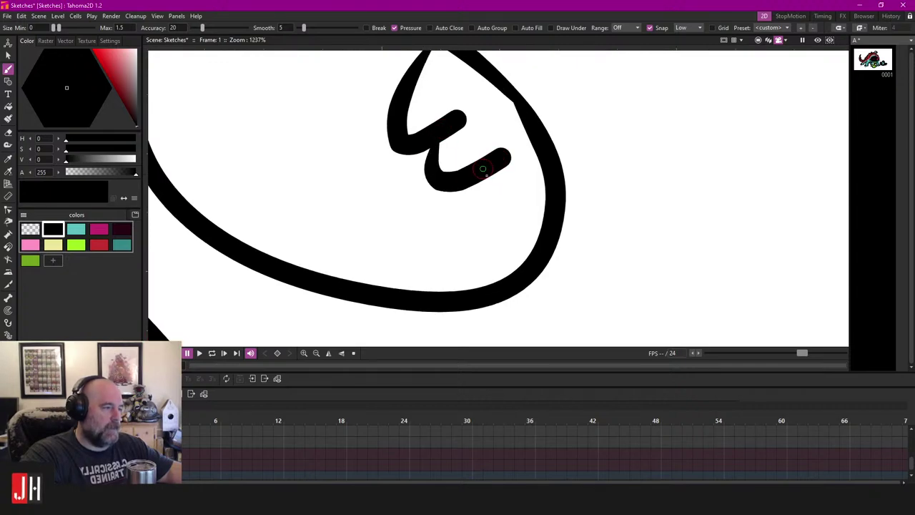
pyautogui.scroll(-3, 507, 211)
# Step: Draw a matching pair of pointed teeth inside the oval's upper left edge
pyautogui.scroll(2, 427, 222)
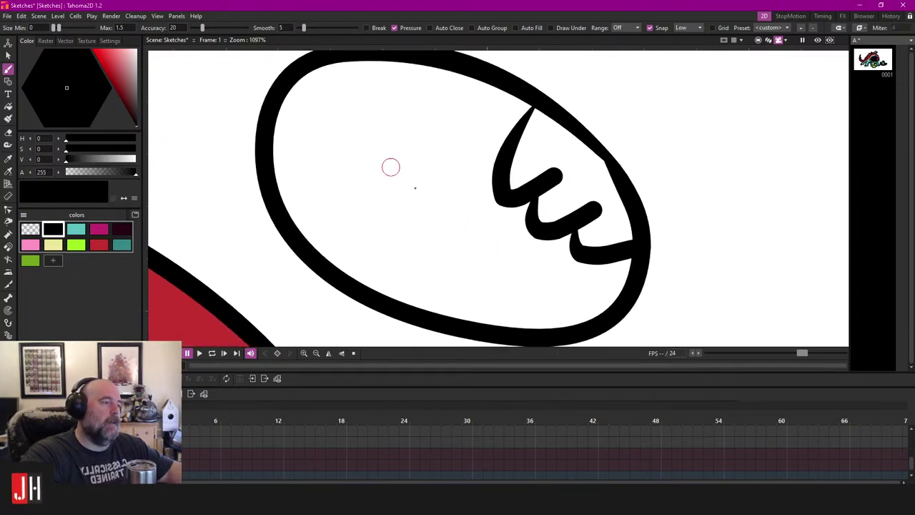
pyautogui.moveTo(447, 93); pyautogui.dragTo(376, 116)
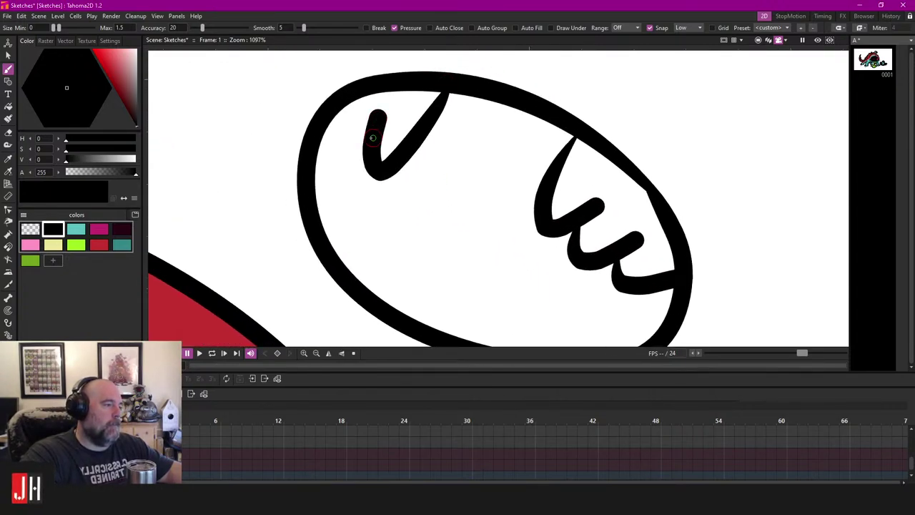
pyautogui.scroll(-12, 318, 126)
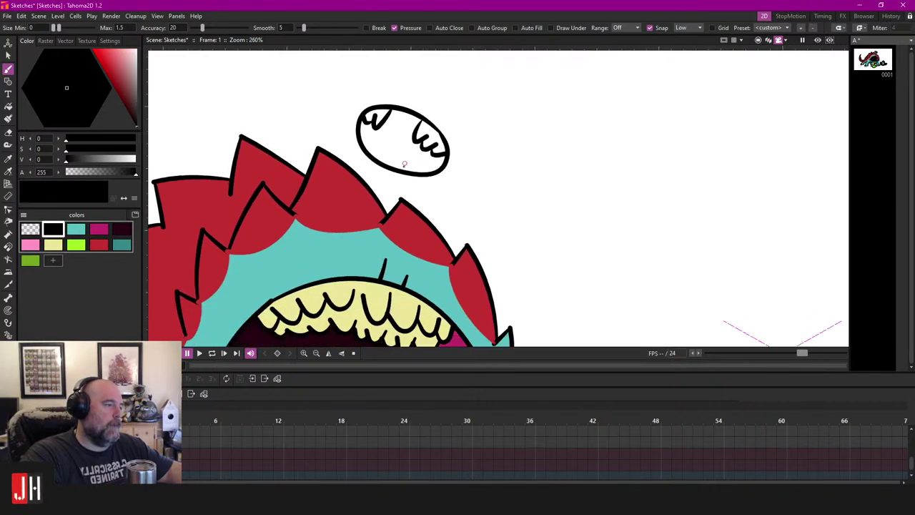
pyautogui.scroll(2, 401, 190)
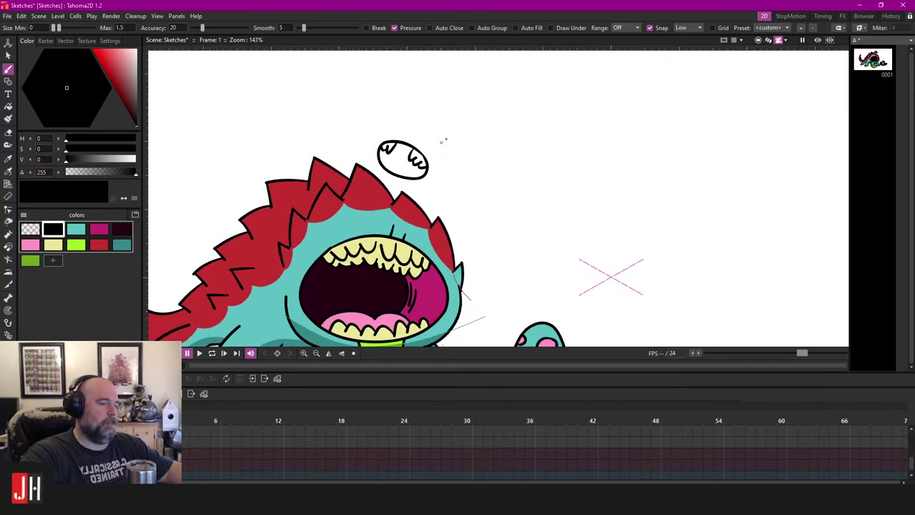
# Step: Select the toothed oval and move it right, farther from the monster's head spikes, and return to the brush
pyautogui.press('s')
pyautogui.moveTo(458, 127); pyautogui.dragTo(380, 108)
pyautogui.moveTo(382, 180)
pyautogui.mouseDown()
pyautogui.moveTo(439, 180)
pyautogui.moveTo(431, 163)
pyautogui.moveTo(491, 155)
pyautogui.mouseUp()
pyautogui.scroll(2, 509, 166)
pyautogui.scroll(1, 508, 165)
pyautogui.press('b')
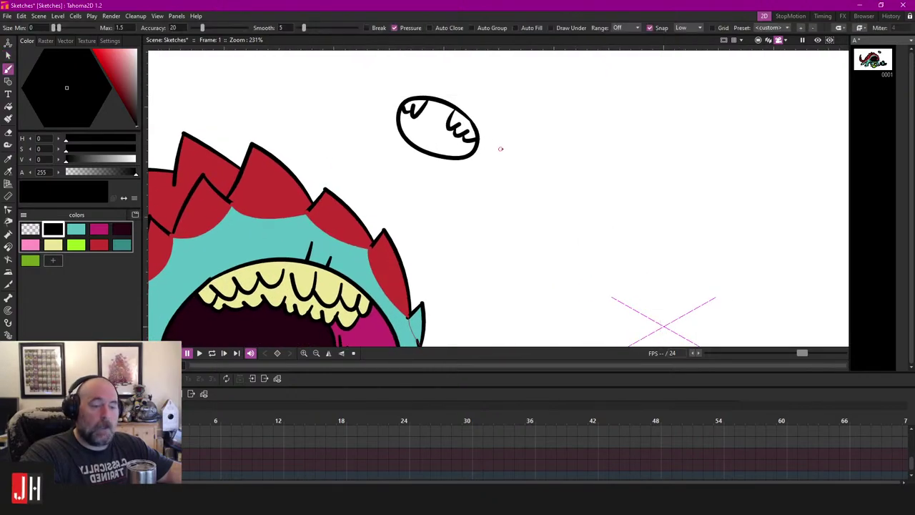
pyautogui.scroll(-4, 503, 148)
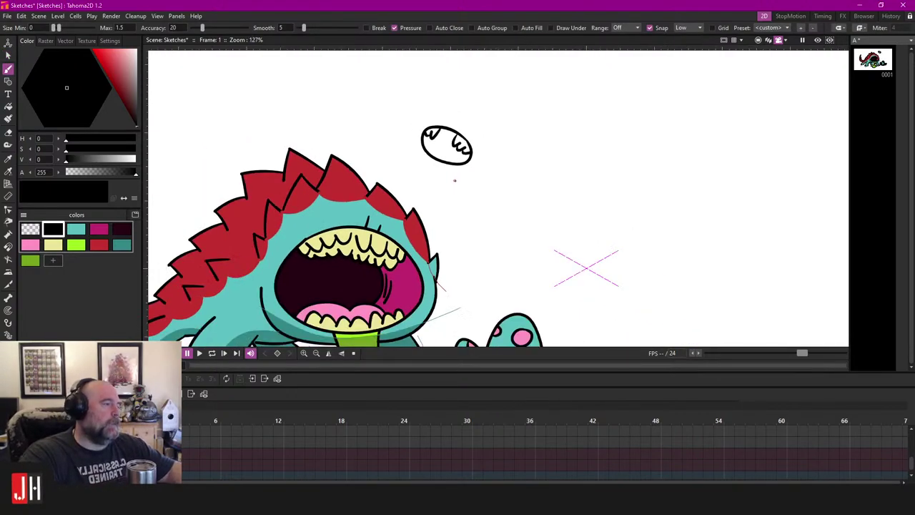
pyautogui.scroll(3, 460, 177)
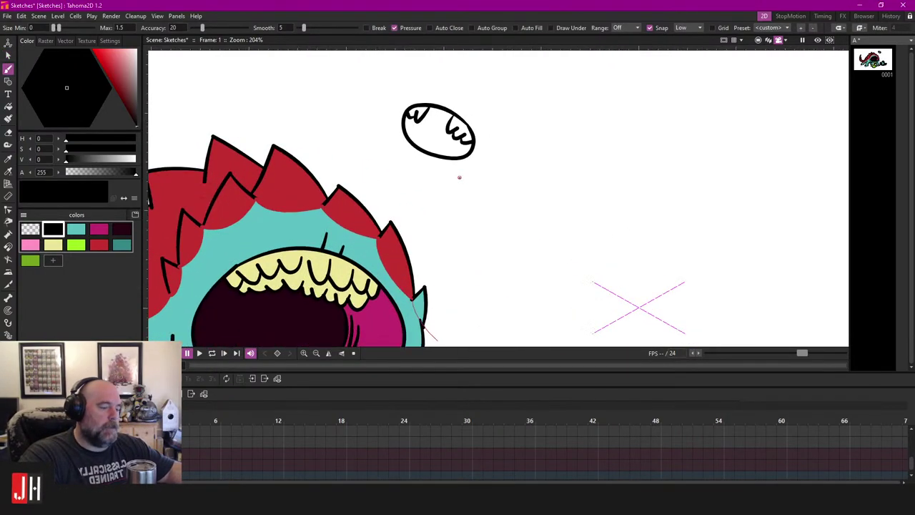
pyautogui.scroll(1, 452, 172)
pyautogui.scroll(1, 418, 160)
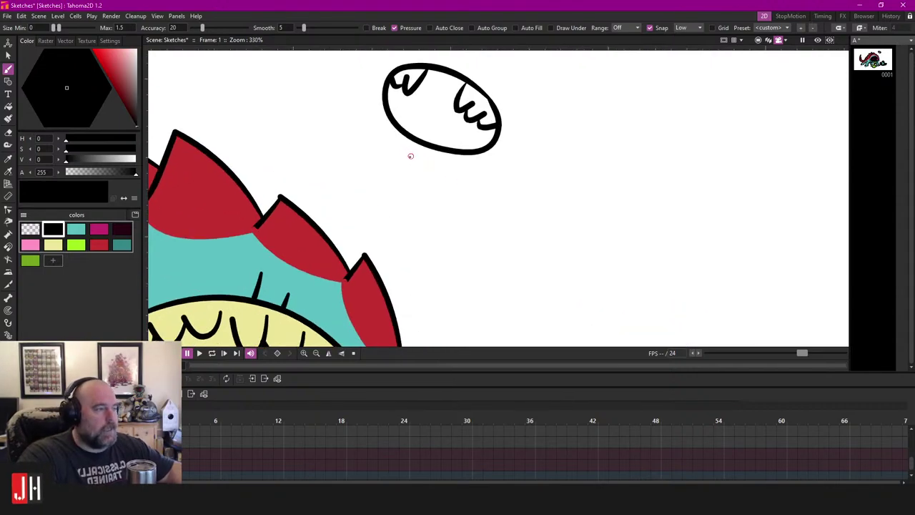
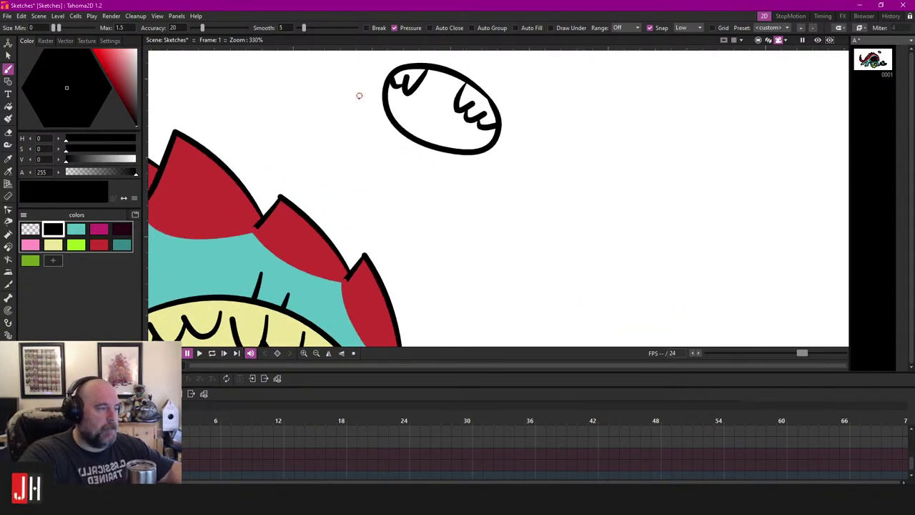
pyautogui.moveTo(373, 157)
pyautogui.mouseDown()
pyautogui.moveTo(408, 181)
pyautogui.moveTo(452, 183)
pyautogui.moveTo(502, 163)
pyautogui.mouseUp()
pyautogui.hotkey('ctrl', 'z')
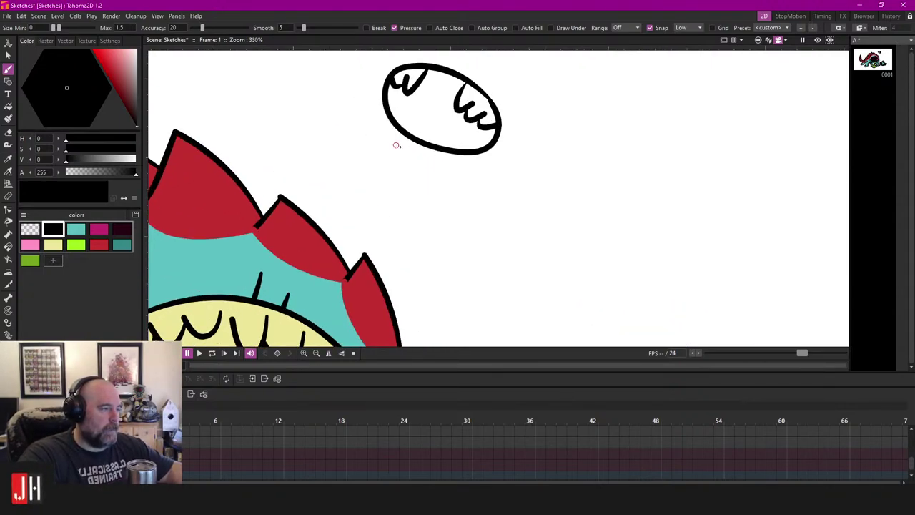
# Step: Draw a curved jaw line that follows the oval mouth's left and lower left side
pyautogui.scroll(-2, 423, 173)
pyautogui.scroll(2, 412, 143)
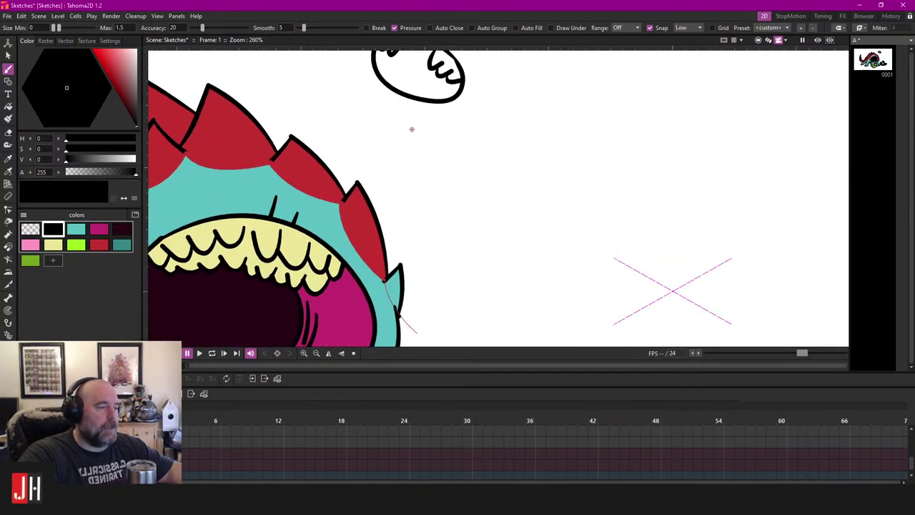
pyautogui.moveTo(418, 204); pyautogui.dragTo(424, 269)
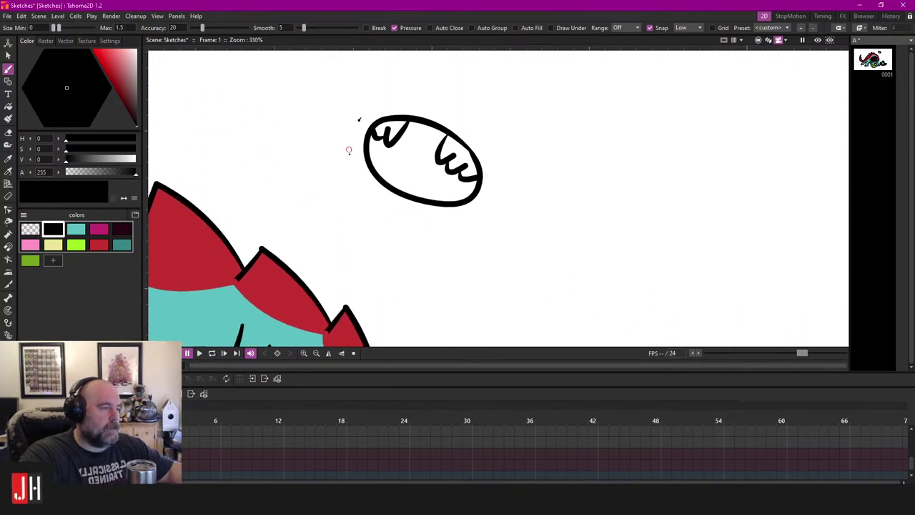
pyautogui.moveTo(377, 195)
pyautogui.mouseDown()
pyautogui.moveTo(419, 214)
pyautogui.moveTo(492, 208)
pyautogui.mouseUp()
pyautogui.hotkey('ctrl', 'z')
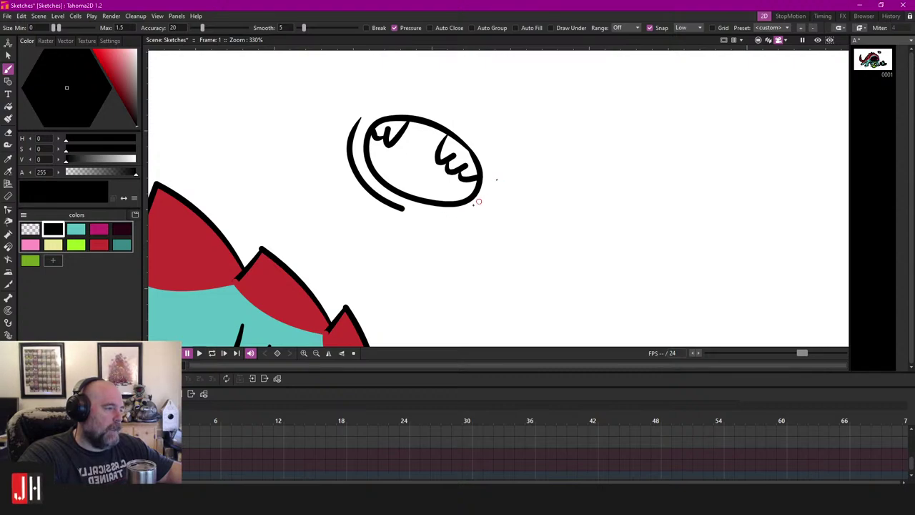
pyautogui.hotkey('ctrl', 'z')
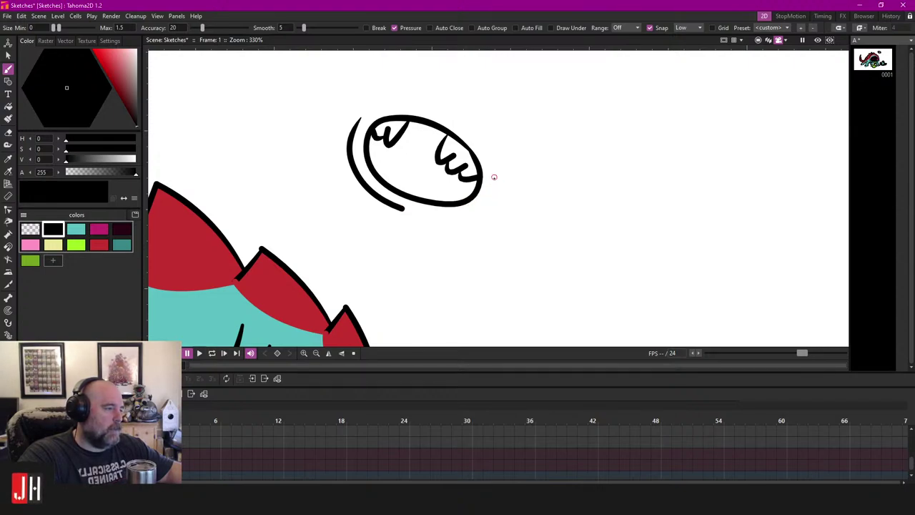
# Step: Draw the jaw line around the oval's lower right side so that it joins the left curve, redoing the first stroke
pyautogui.moveTo(447, 220); pyautogui.dragTo(400, 208)
pyautogui.scroll(-1, 400, 209)
pyautogui.scroll(3, 471, 216)
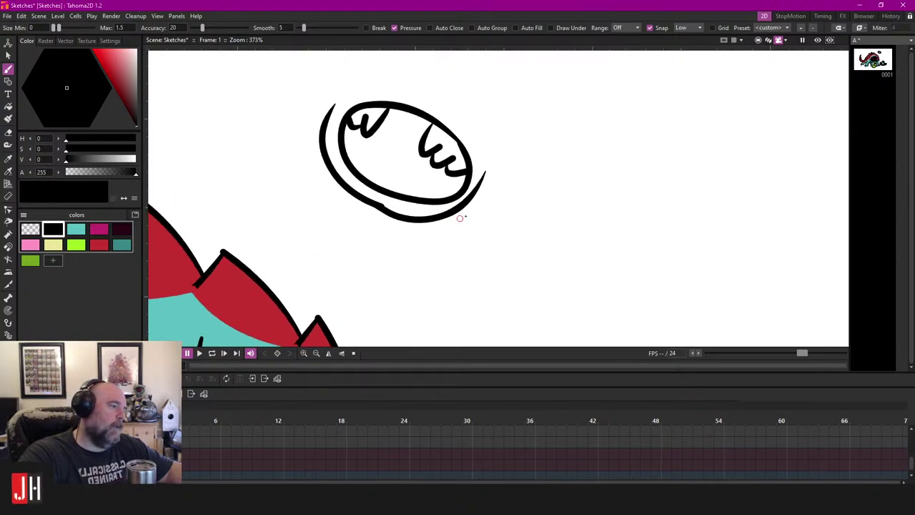
pyautogui.hotkey('ctrl', 'z')
pyautogui.moveTo(469, 202)
pyautogui.mouseDown()
pyautogui.moveTo(448, 215)
pyautogui.moveTo(421, 219)
pyautogui.moveTo(369, 205)
pyautogui.mouseUp()
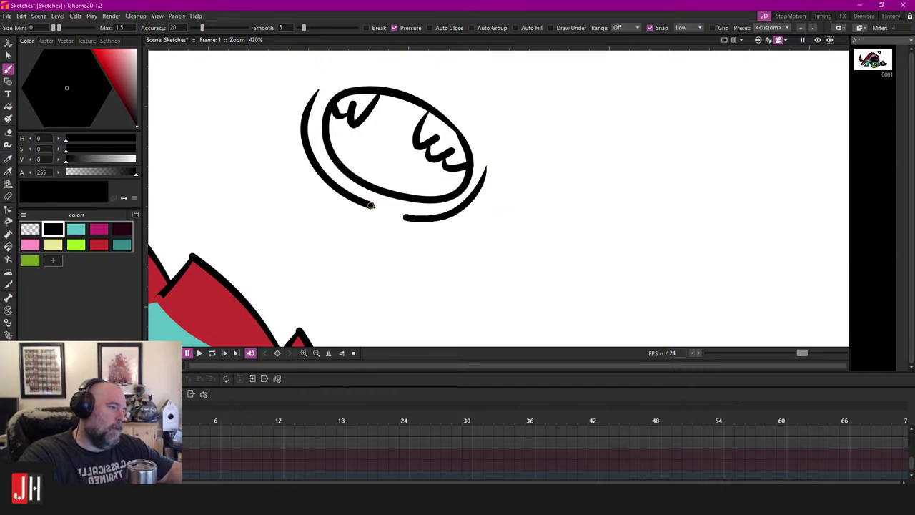
# Step: Draw a jagged row of head spikes above the mouth and down its right side to the end of the jaw line
pyautogui.scroll(-12, 412, 233)
pyautogui.scroll(5, 408, 222)
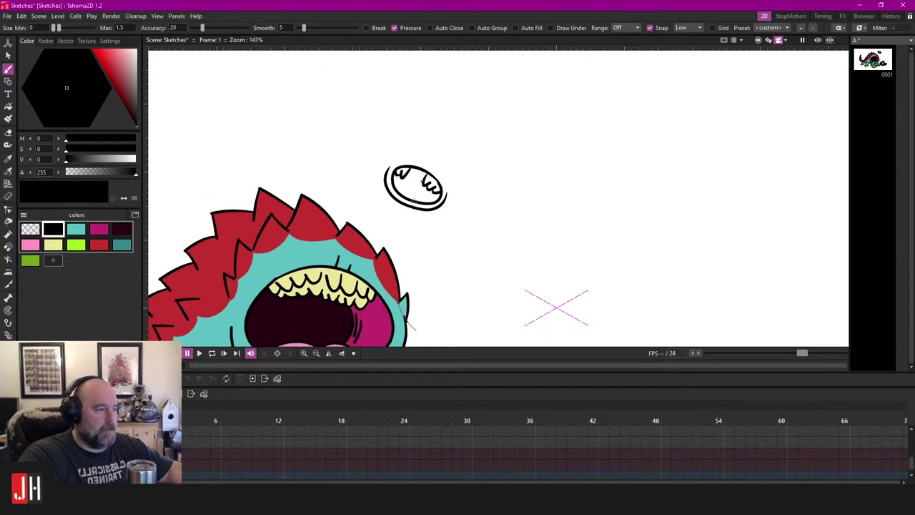
pyautogui.scroll(-4, 392, 145)
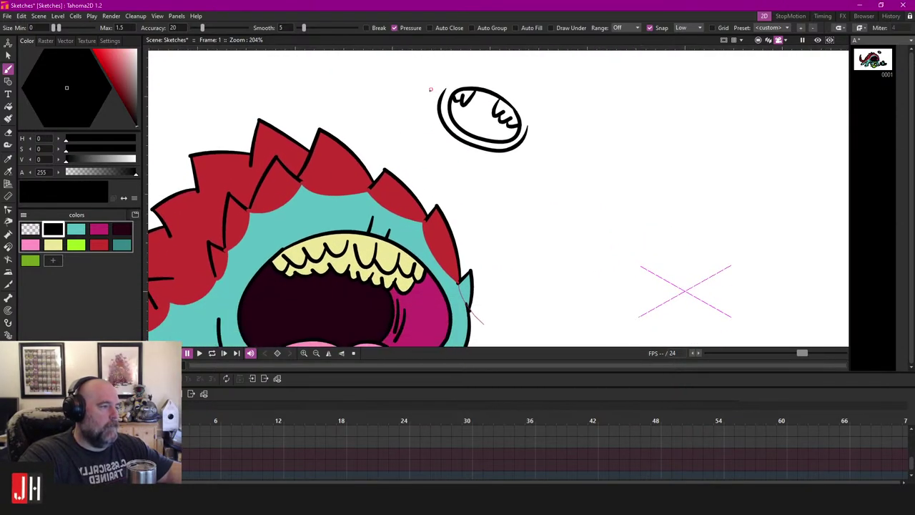
pyautogui.scroll(5, 453, 148)
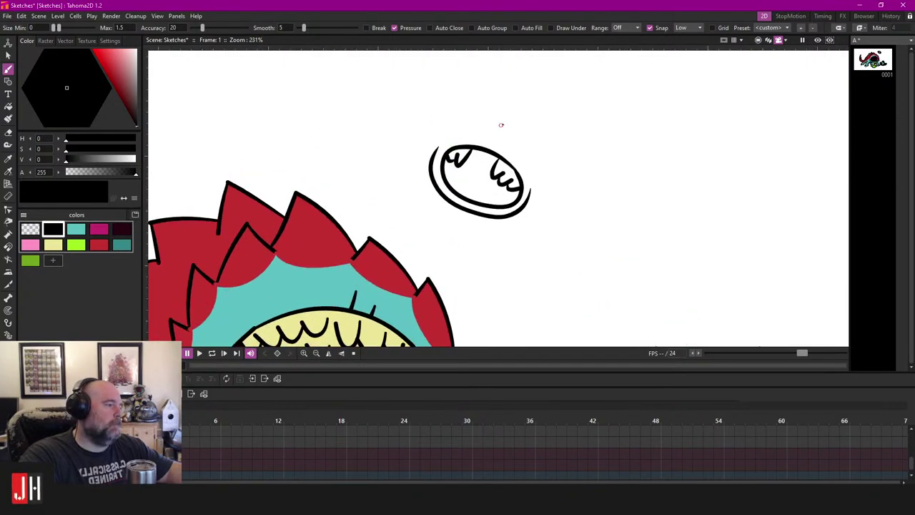
pyautogui.scroll(-3, 481, 117)
pyautogui.scroll(5, 429, 129)
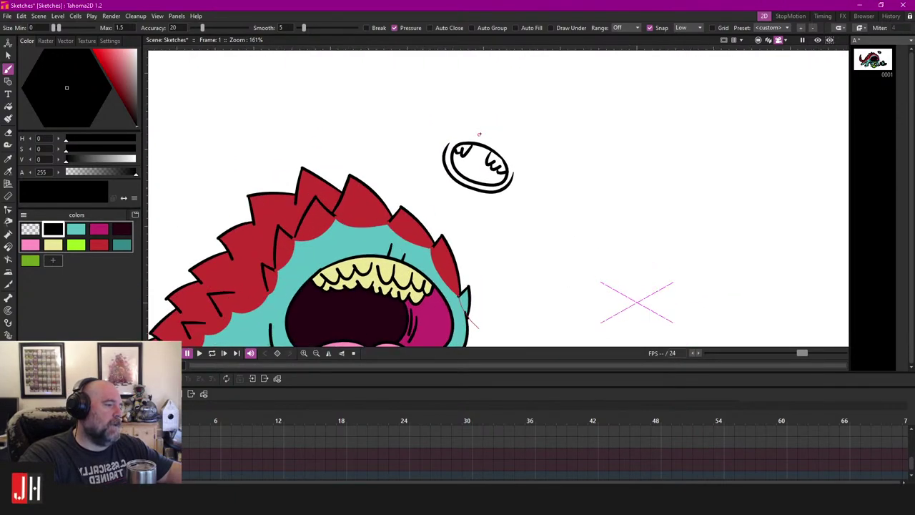
pyautogui.moveTo(396, 143); pyautogui.dragTo(439, 120)
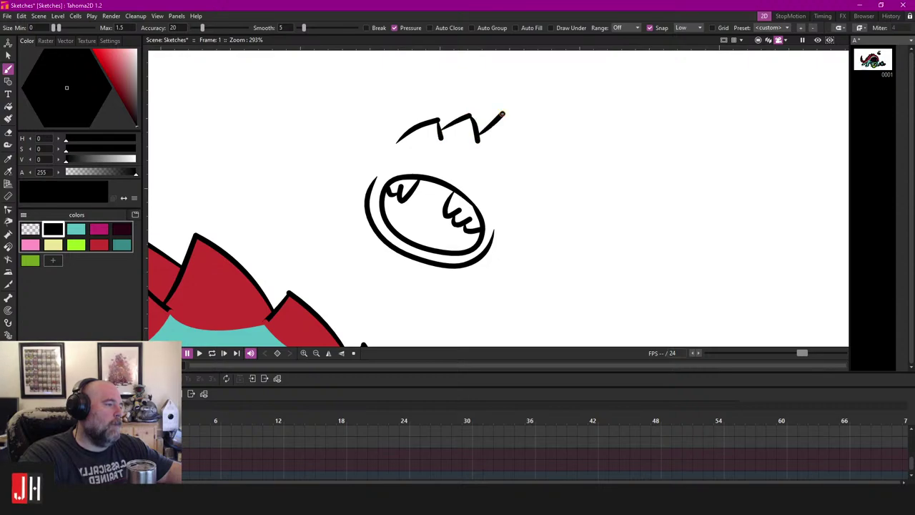
pyautogui.moveTo(525, 142); pyautogui.dragTo(508, 184)
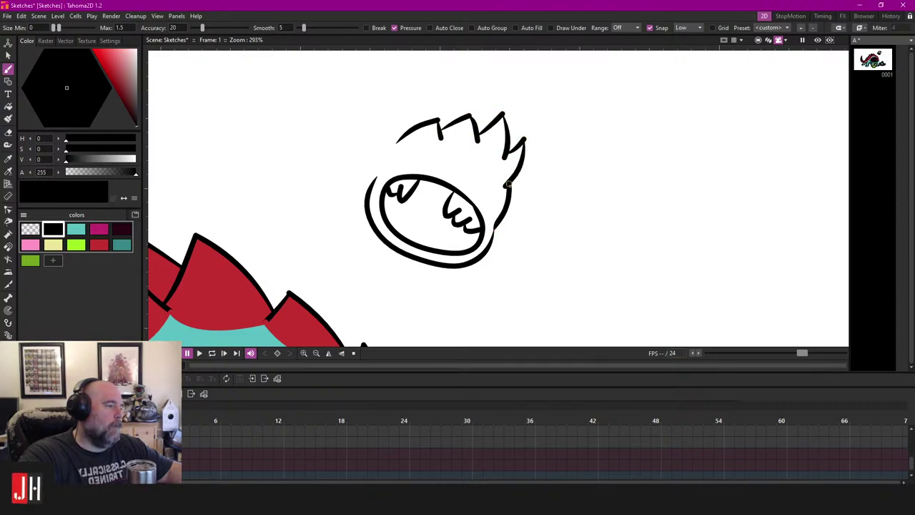
pyautogui.hotkey('ctrl', 'z')
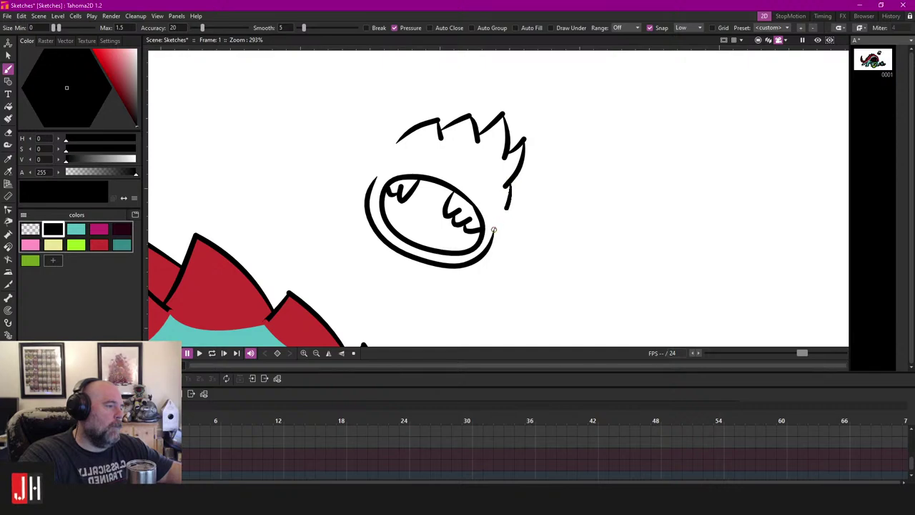
pyautogui.scroll(-12, 494, 233)
pyautogui.moveTo(494, 229)
pyautogui.mouseDown()
pyautogui.moveTo(426, 130)
pyautogui.moveTo(459, 151)
pyautogui.mouseUp()
# Step: Continue the spikes leftward from the new creature's head as a jagged back outline above the big monster
pyautogui.scroll(6, 449, 178)
pyautogui.scroll(1, 449, 178)
pyautogui.scroll(-7, 457, 166)
pyautogui.scroll(4, 453, 164)
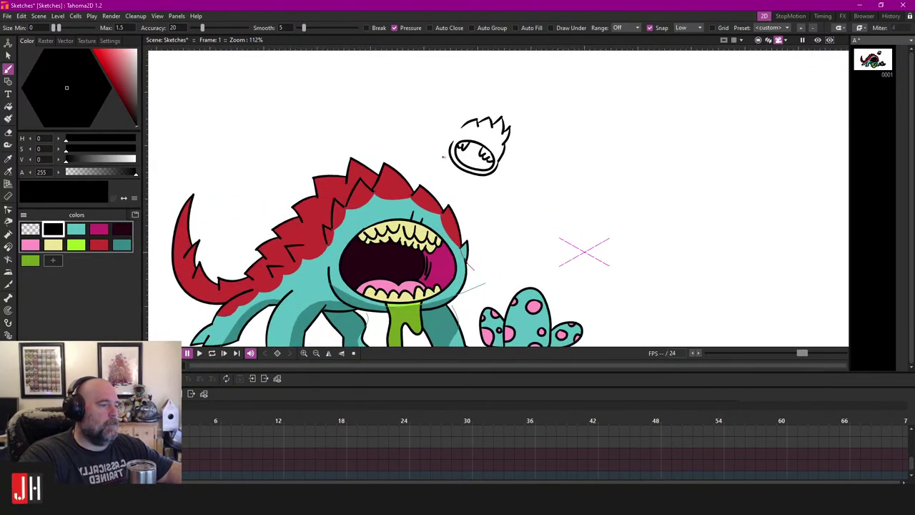
pyautogui.scroll(3, 443, 156)
pyautogui.moveTo(482, 95)
pyautogui.mouseDown()
pyautogui.moveTo(441, 74)
pyautogui.moveTo(420, 90)
pyautogui.mouseUp()
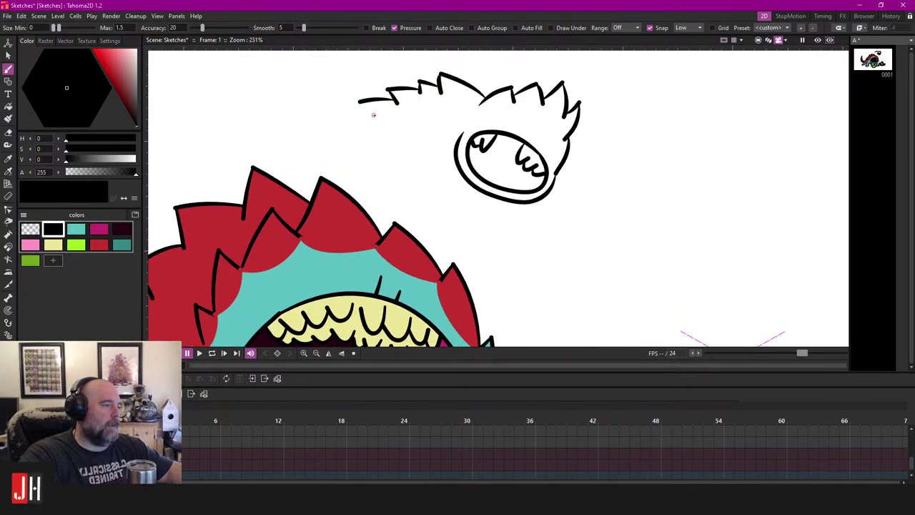
pyautogui.moveTo(374, 115); pyautogui.dragTo(361, 101)
pyautogui.scroll(-1, 398, 118)
pyautogui.moveTo(410, 118); pyautogui.dragTo(365, 113)
pyautogui.scroll(2, 333, 115)
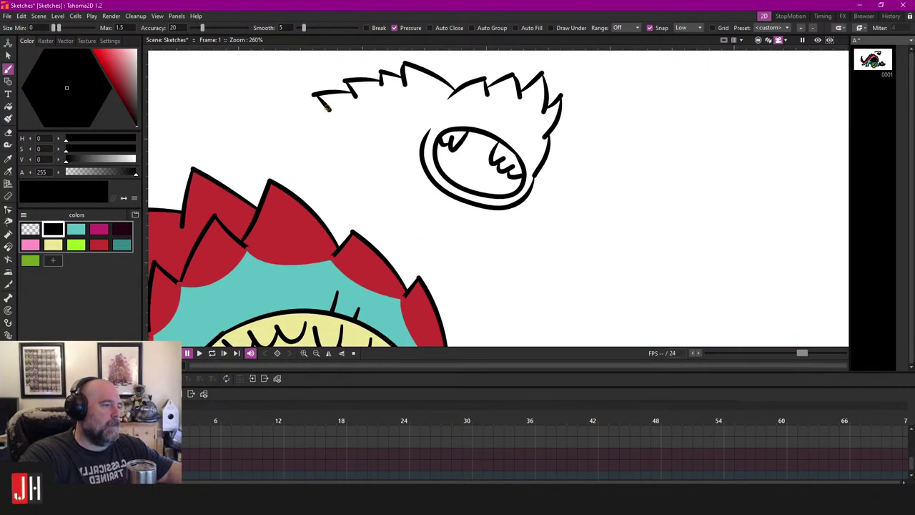
pyautogui.moveTo(315, 126)
pyautogui.mouseDown()
pyautogui.moveTo(327, 165)
pyautogui.moveTo(381, 178)
pyautogui.moveTo(429, 177)
pyautogui.mouseUp()
# Step: Draw a U-shaped limb outline to the left of the new creature's jaw, replacing the first attempt with a larger stroke
pyautogui.scroll(2, 422, 175)
pyautogui.scroll(-8, 400, 174)
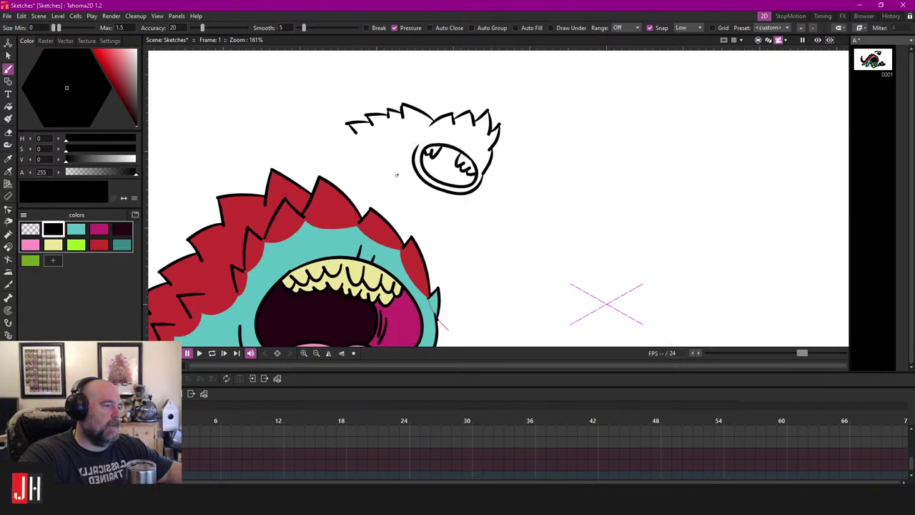
pyautogui.scroll(12, 406, 177)
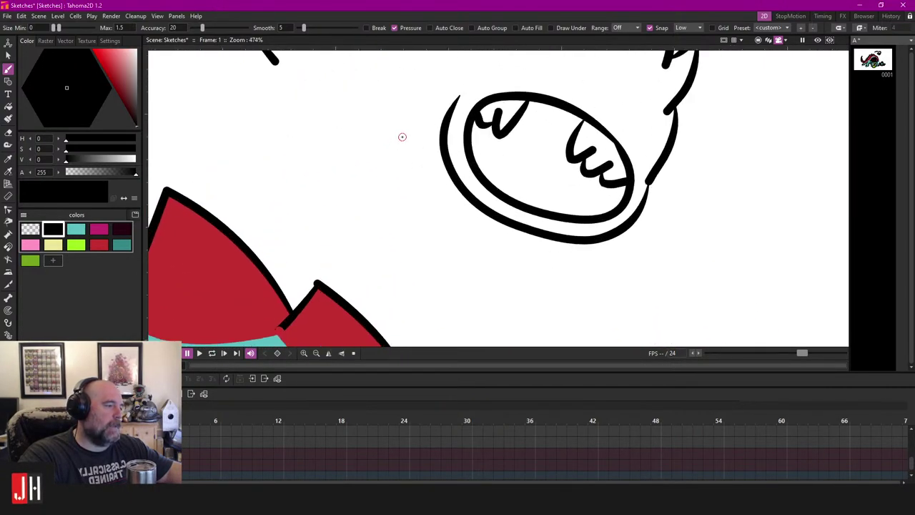
pyautogui.moveTo(354, 208)
pyautogui.mouseDown()
pyautogui.moveTo(370, 229)
pyautogui.moveTo(406, 203)
pyautogui.moveTo(415, 173)
pyautogui.mouseUp()
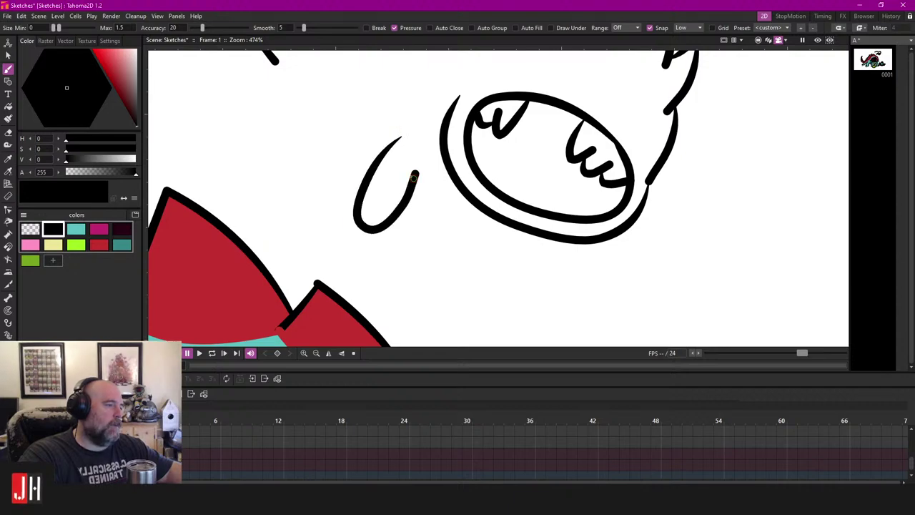
pyautogui.hotkey('ctrl', 'z')
pyautogui.moveTo(399, 138)
pyautogui.mouseDown()
pyautogui.moveTo(374, 164)
pyautogui.moveTo(358, 250)
pyautogui.moveTo(428, 173)
pyautogui.mouseUp()
pyautogui.moveTo(478, 224); pyautogui.dragTo(335, 122)
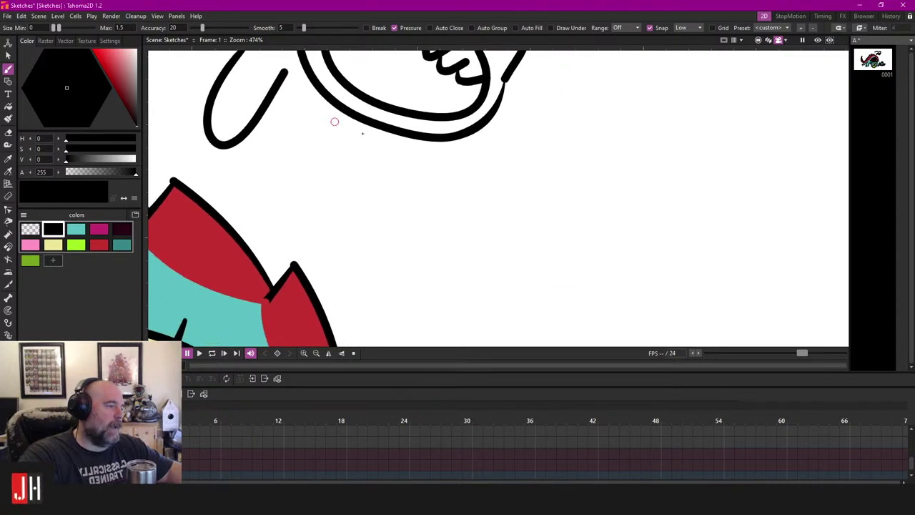
# Step: Draw a U-shaped front limb below the small creature's jaw, redoing the first stroke and joining its outer edge to the jaw line
pyautogui.moveTo(424, 153); pyautogui.dragTo(453, 178)
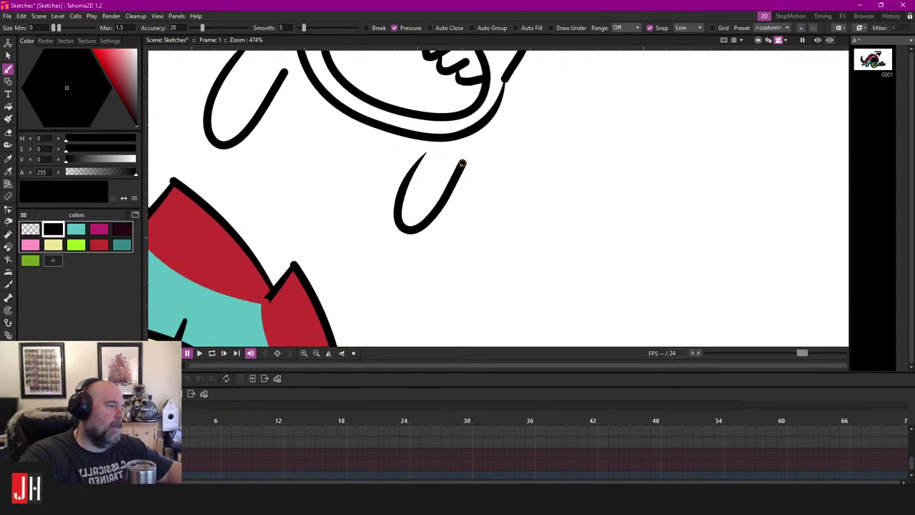
pyautogui.scroll(-7, 452, 177)
pyautogui.scroll(4, 441, 174)
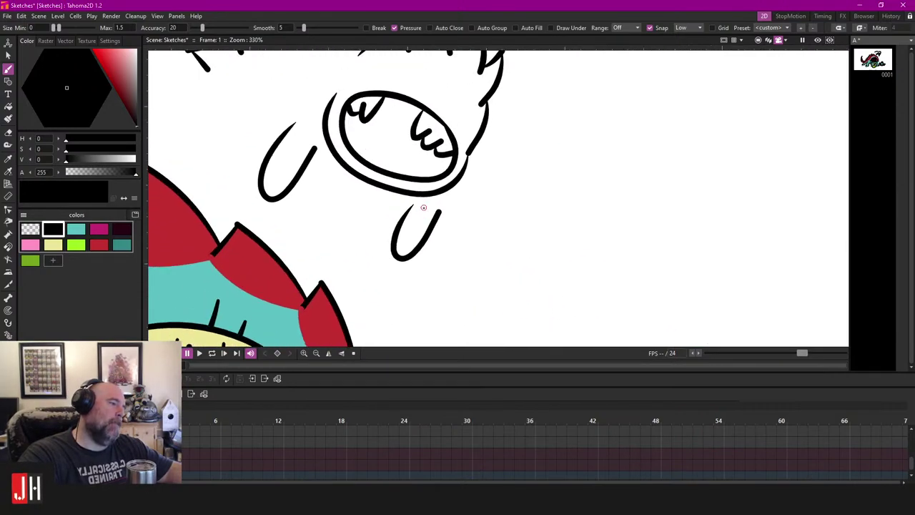
pyautogui.scroll(1, 433, 200)
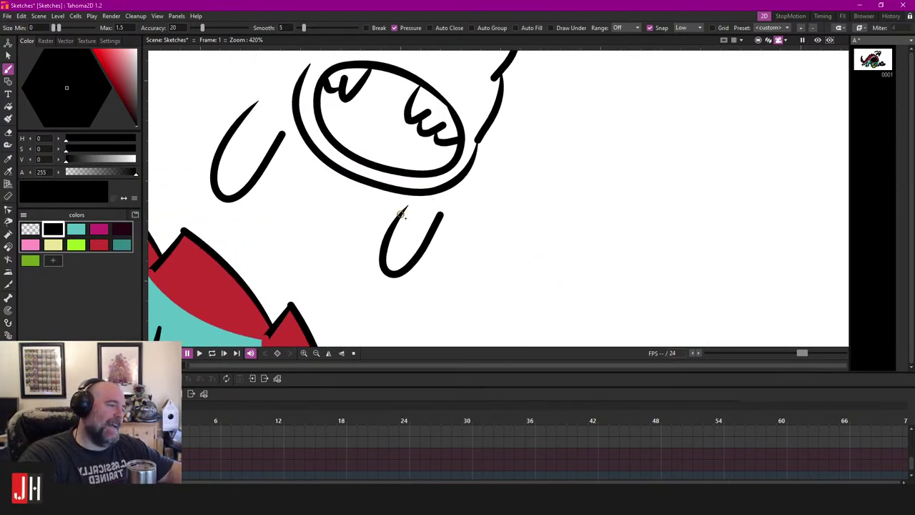
pyautogui.hotkey('ctrl', 'z')
pyautogui.moveTo(402, 213)
pyautogui.mouseDown()
pyautogui.moveTo(433, 253)
pyautogui.moveTo(447, 218)
pyautogui.mouseUp()
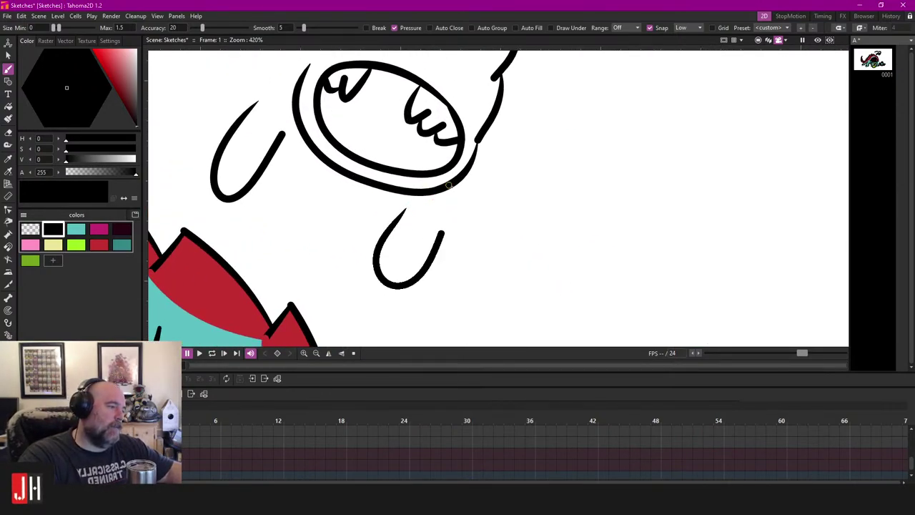
pyautogui.scroll(-2, 341, 184)
pyautogui.scroll(2, 386, 201)
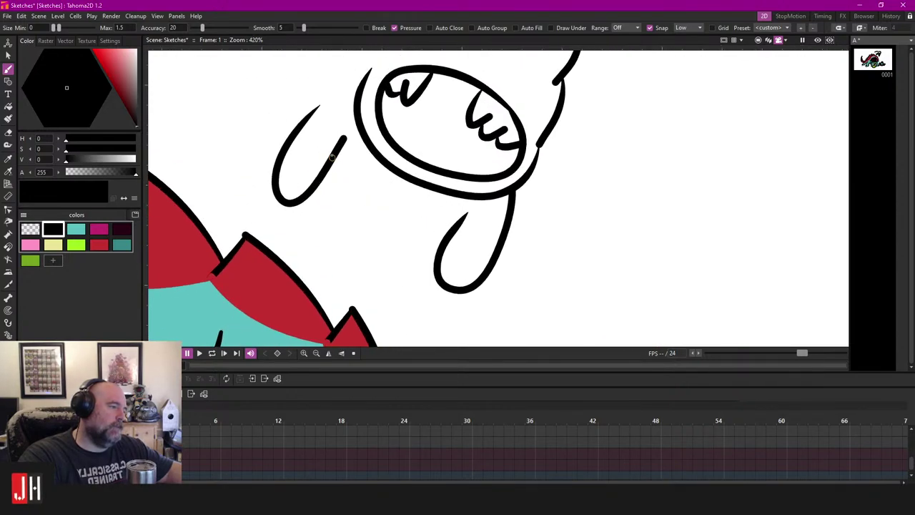
# Step: Draw the belly line between the two front limbs and add a hind leg joined to the rear of the small creature's body
pyautogui.scroll(-8, 433, 217)
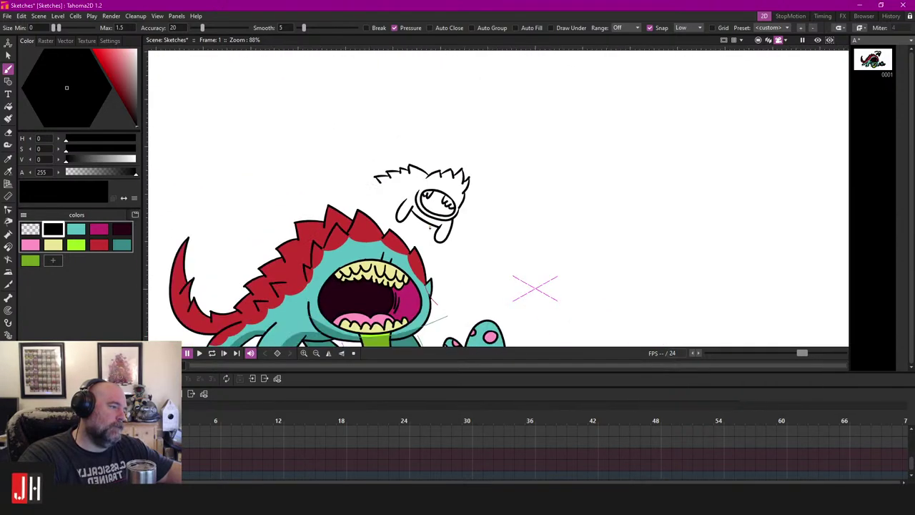
pyautogui.scroll(6, 332, 140)
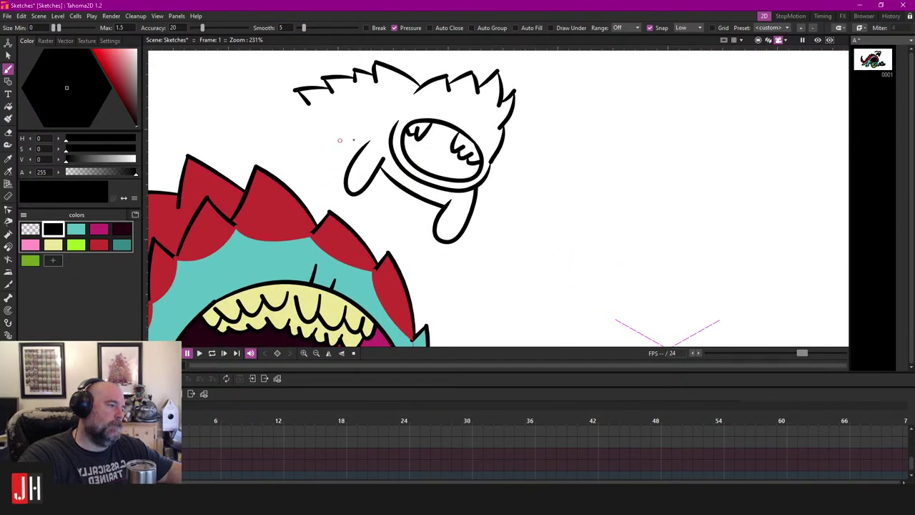
pyautogui.moveTo(357, 86)
pyautogui.mouseDown()
pyautogui.moveTo(317, 149)
pyautogui.moveTo(329, 168)
pyautogui.moveTo(380, 106)
pyautogui.moveTo(438, 157)
pyautogui.mouseUp()
pyautogui.scroll(-6, 438, 158)
pyautogui.scroll(5, 393, 122)
pyautogui.scroll(-5, 393, 122)
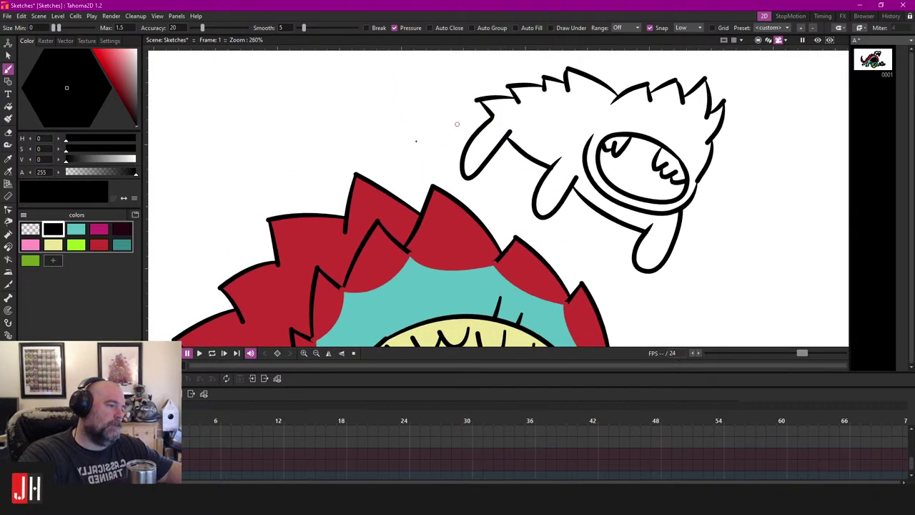
# Step: Try a rounded tail behind the small creature's back with a jagged inner edge, redoing the misplaced strokes
pyautogui.scroll(6, 436, 173)
pyautogui.moveTo(436, 173)
pyautogui.mouseDown()
pyautogui.moveTo(333, 160)
pyautogui.moveTo(309, 204)
pyautogui.mouseUp()
pyautogui.hotkey('ctrl', 'z')
pyautogui.moveTo(426, 173)
pyautogui.mouseDown()
pyautogui.moveTo(368, 162)
pyautogui.moveTo(294, 183)
pyautogui.moveTo(300, 215)
pyautogui.moveTo(388, 222)
pyautogui.mouseUp()
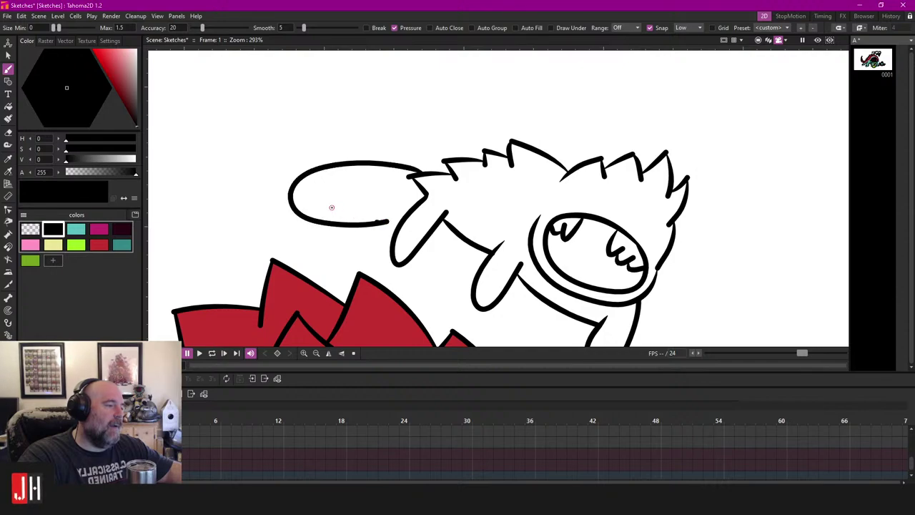
pyautogui.moveTo(386, 220)
pyautogui.mouseDown()
pyautogui.moveTo(345, 196)
pyautogui.moveTo(337, 208)
pyautogui.mouseUp()
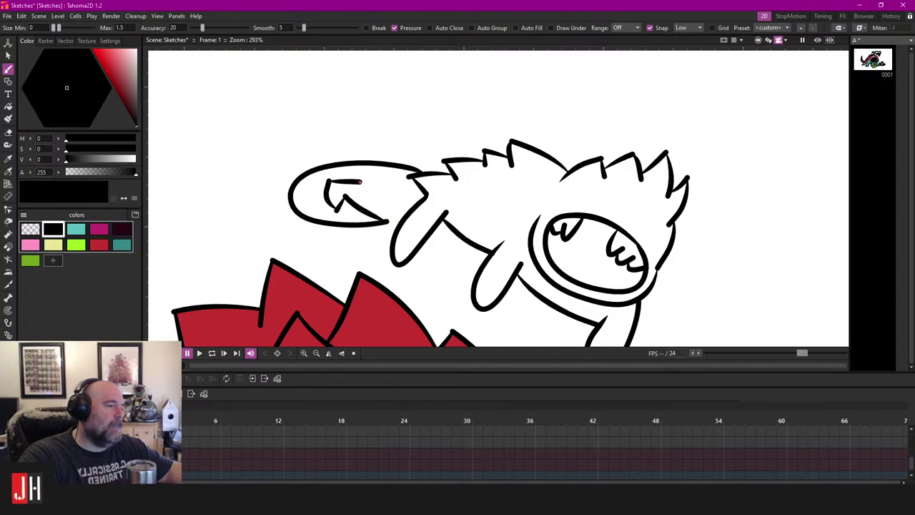
pyautogui.scroll(3, 359, 181)
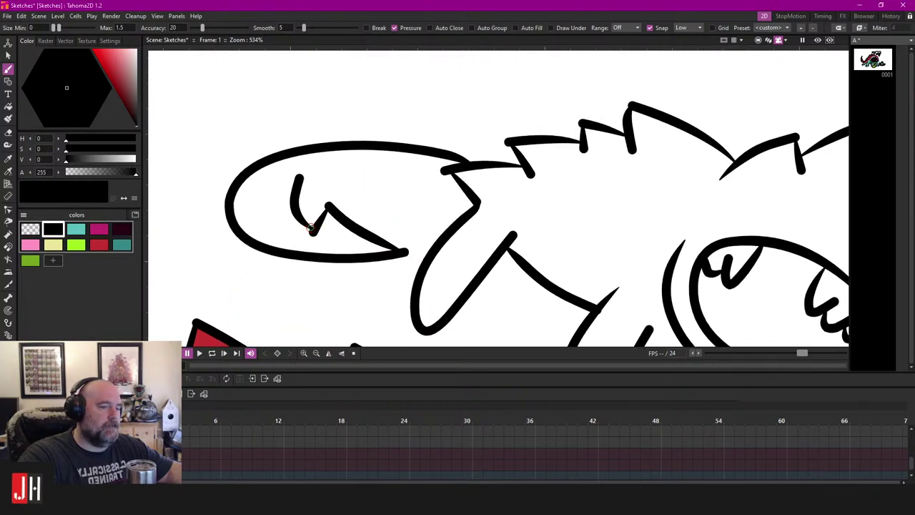
pyautogui.hotkey('ctrl', 'z')
pyautogui.moveTo(311, 229)
pyautogui.mouseDown()
pyautogui.moveTo(355, 204)
pyautogui.moveTo(334, 178)
pyautogui.moveTo(359, 166)
pyautogui.moveTo(501, 172)
pyautogui.mouseUp()
pyautogui.scroll(-10, 501, 171)
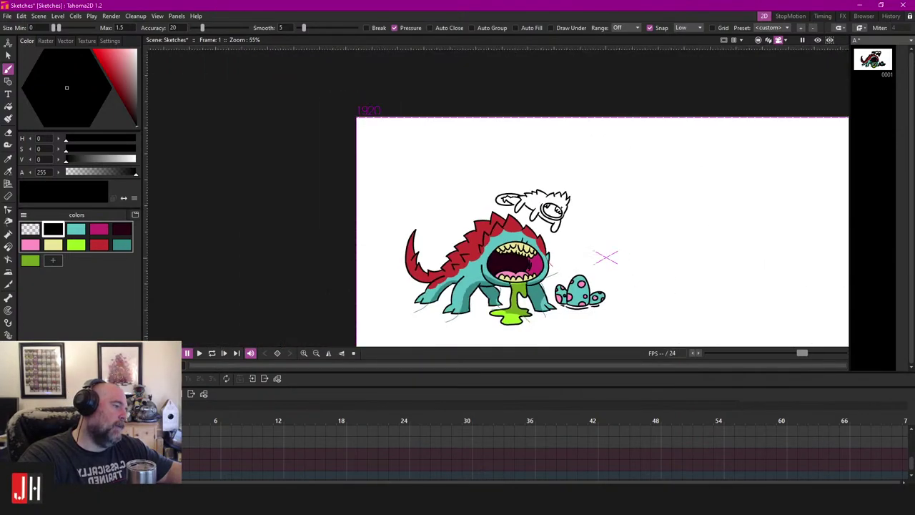
# Step: Lasso the rounded tail's outline and jagged inner strokes behind the small creature and delete them
pyautogui.scroll(8, 405, 185)
pyautogui.press('s')
pyautogui.moveTo(461, 131); pyautogui.dragTo(401, 216)
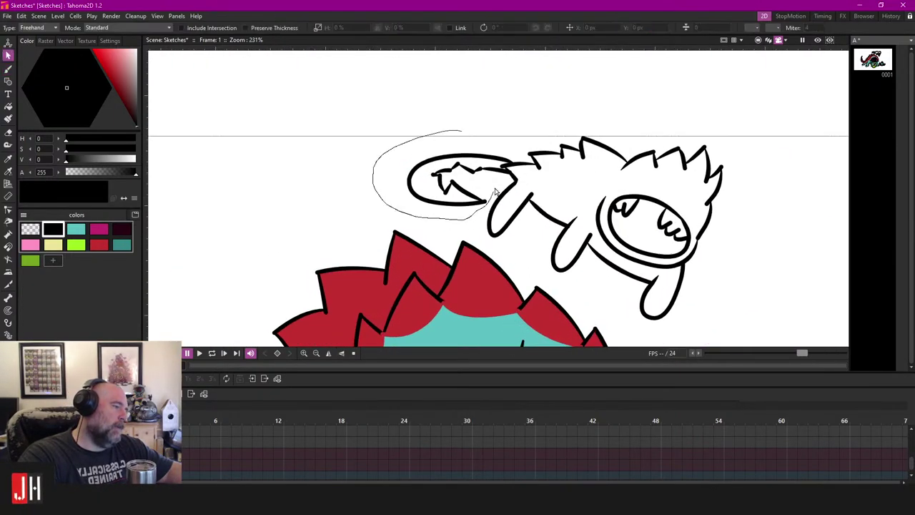
pyautogui.moveTo(495, 192); pyautogui.dragTo(476, 197)
pyautogui.scroll(2, 477, 193)
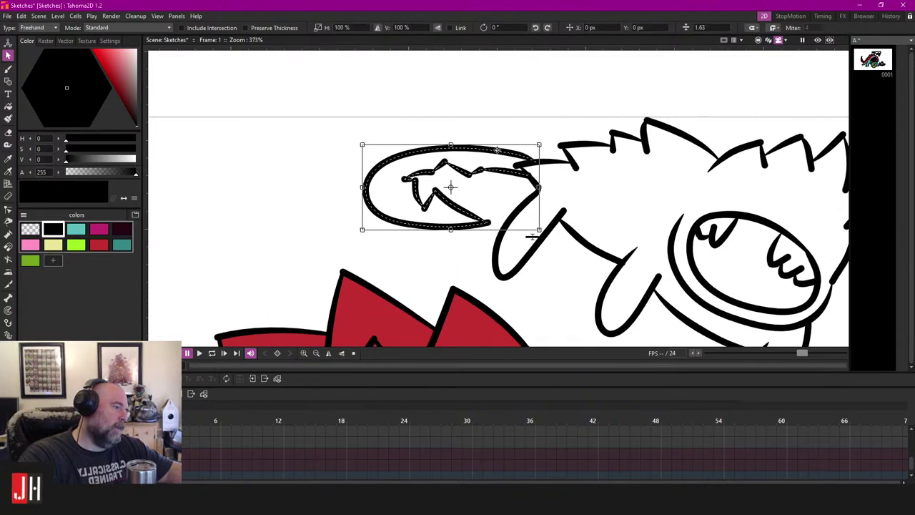
pyautogui.press('Delete')
pyautogui.scroll(-5, 494, 189)
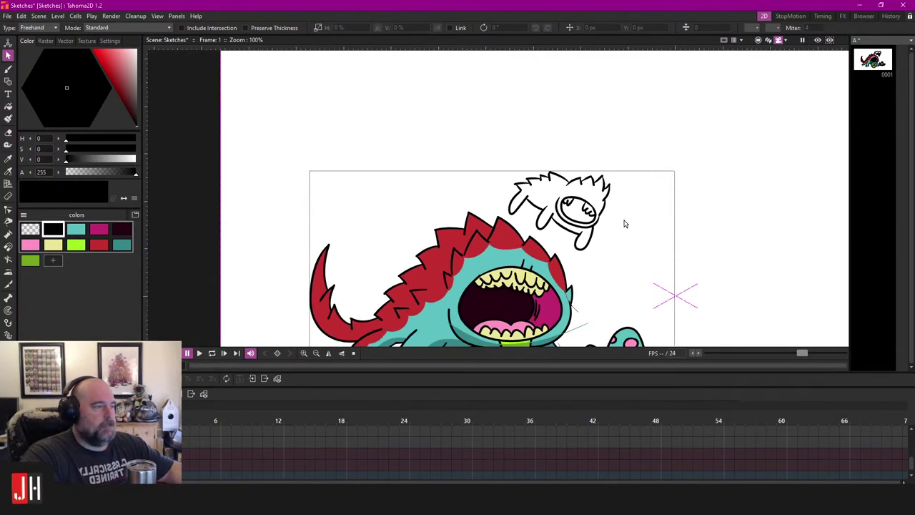
pyautogui.moveTo(589, 219); pyautogui.dragTo(438, 184)
pyautogui.scroll(2, 420, 180)
pyautogui.moveTo(431, 139); pyautogui.dragTo(511, 159)
pyautogui.moveTo(596, 127)
pyautogui.mouseDown()
pyautogui.moveTo(473, 101)
pyautogui.moveTo(378, 139)
pyautogui.moveTo(401, 193)
pyautogui.moveTo(455, 231)
pyautogui.moveTo(579, 257)
pyautogui.moveTo(564, 120)
pyautogui.moveTo(590, 99)
pyautogui.mouseUp()
pyautogui.scroll(1, 526, 193)
pyautogui.click(635, 133)
pyautogui.scroll(-8, 532, 207)
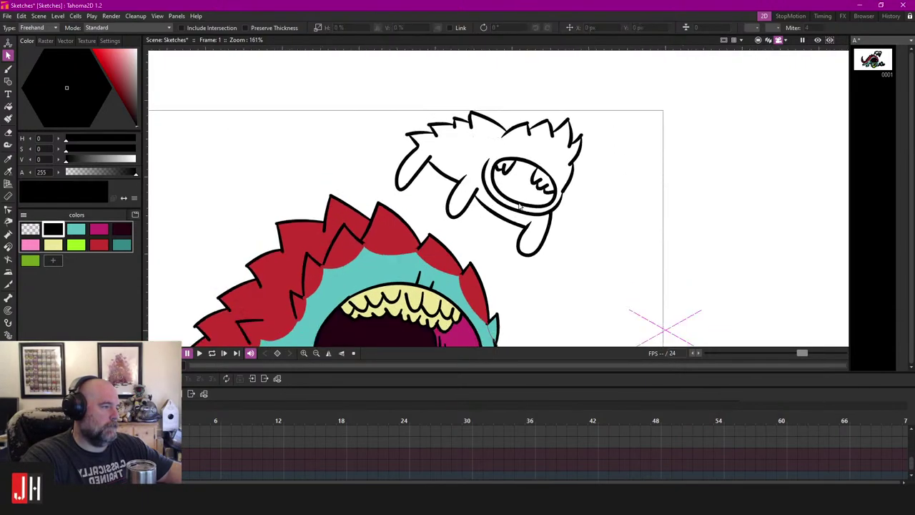
pyautogui.scroll(5, 545, 230)
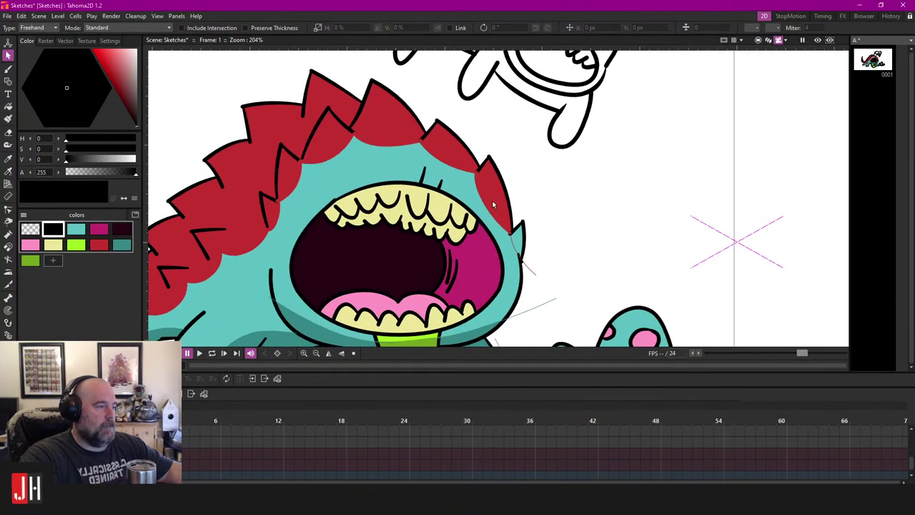
pyautogui.scroll(-4, 492, 206)
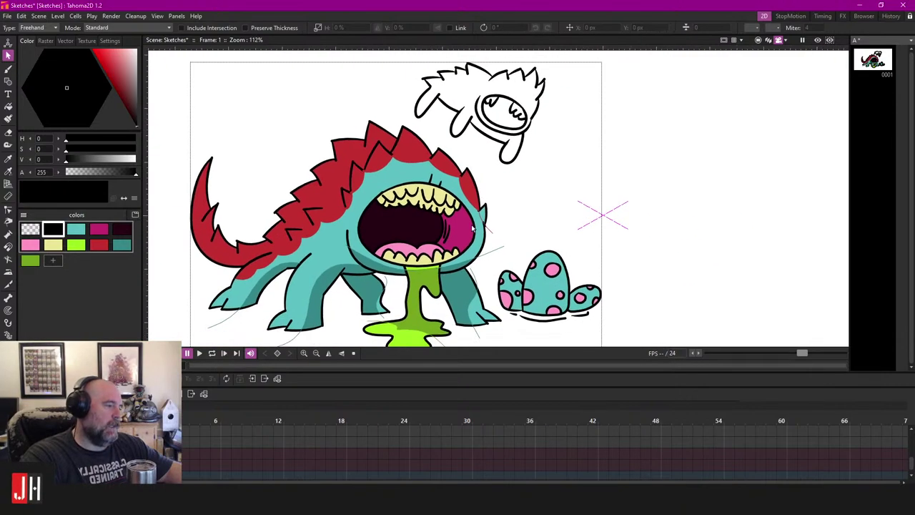
pyautogui.scroll(7, 376, 187)
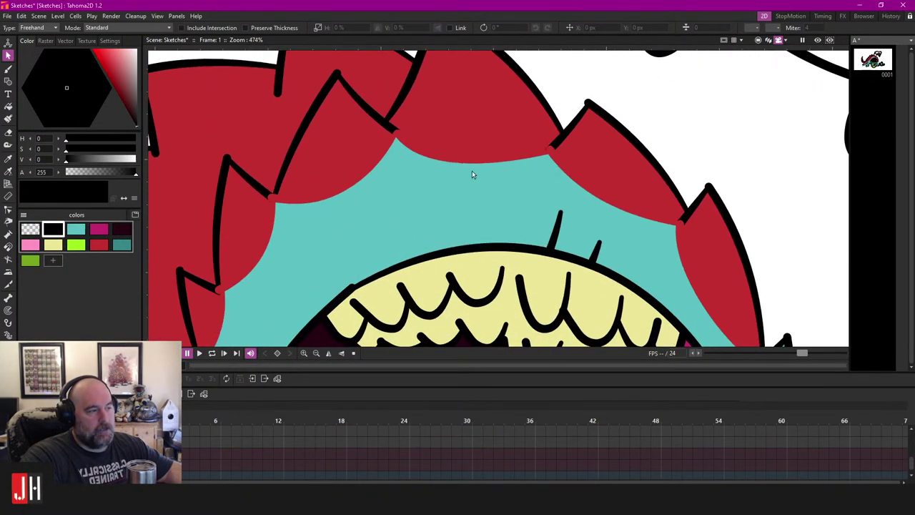
pyautogui.scroll(-7, 293, 221)
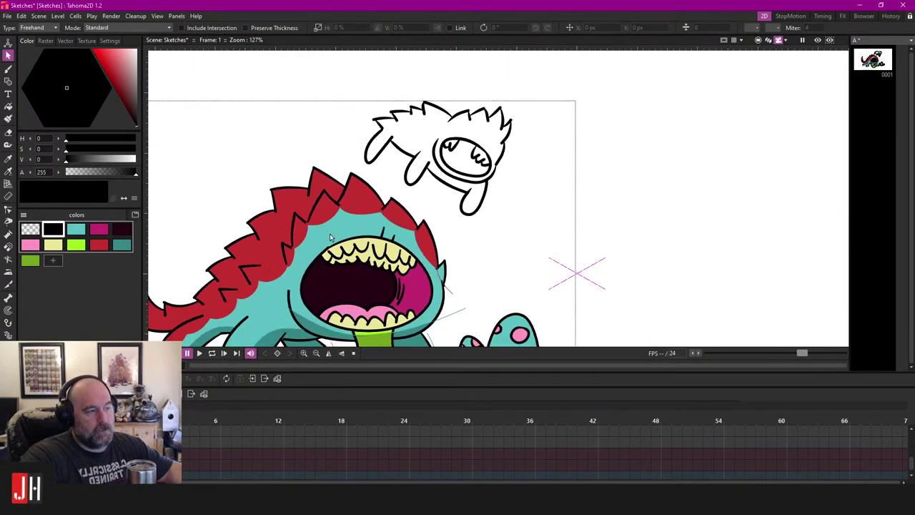
pyautogui.scroll(4, 438, 154)
pyautogui.scroll(-4, 501, 129)
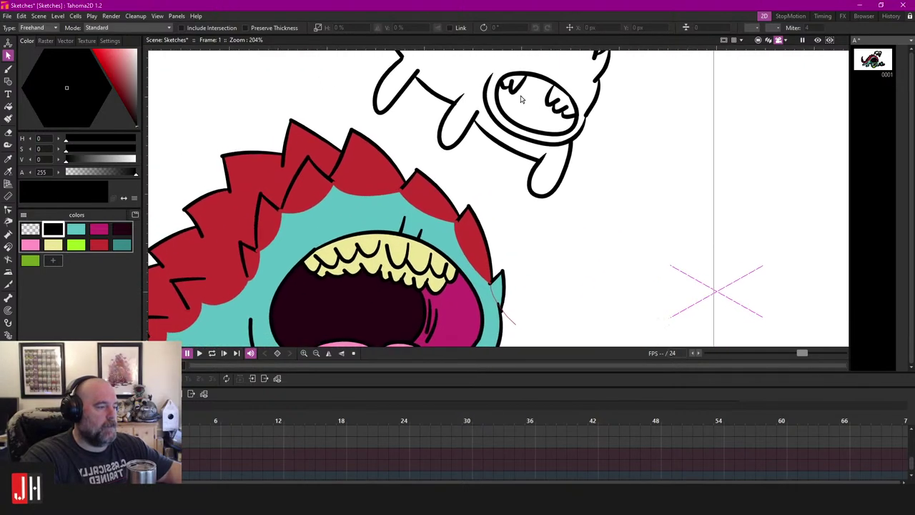
# Step: Try filling the small creature's body with the big monster's teal, and undo the fill
pyautogui.press('f')
pyautogui.click(512, 132)
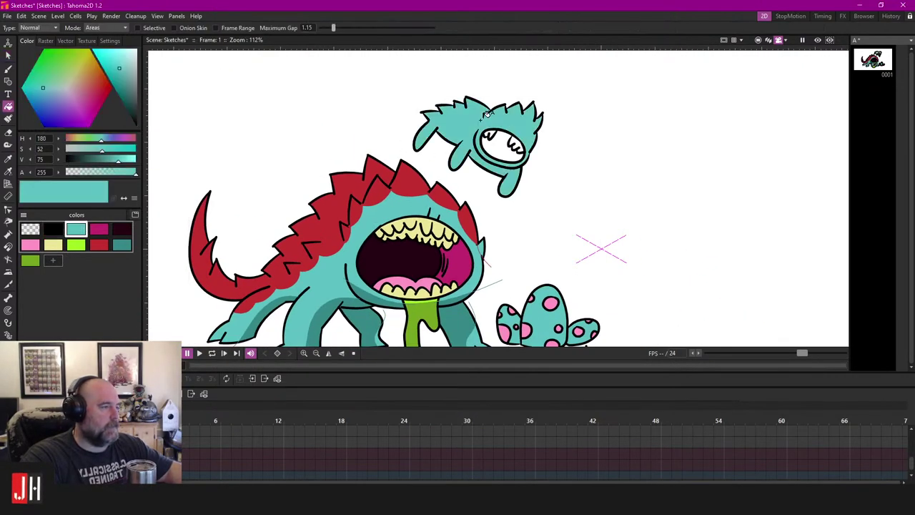
pyautogui.scroll(-2, 508, 139)
pyautogui.scroll(4, 510, 143)
pyautogui.hotkey('ctrl', 'z')
pyautogui.scroll(-3, 511, 143)
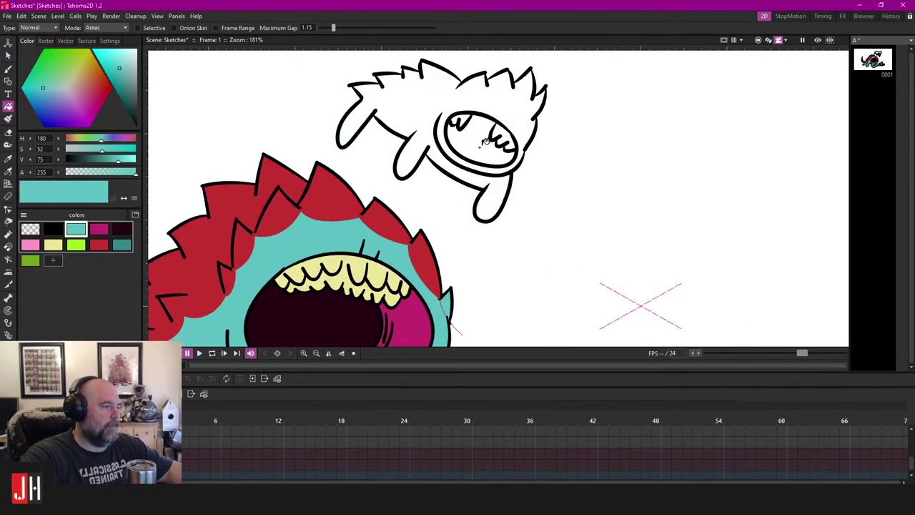
# Step: Try filling the small creature's whole mouth interior with dark maroon, and undo the fill
pyautogui.click(129, 229)
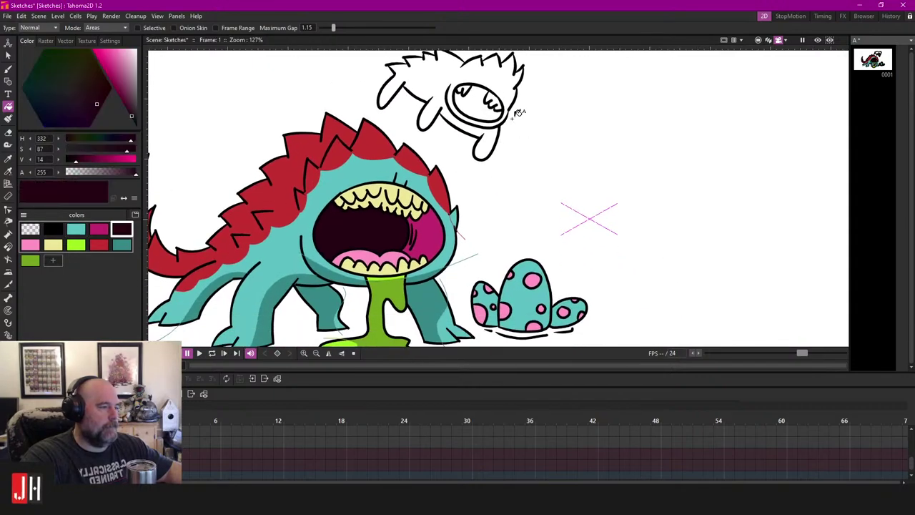
pyautogui.click(477, 103)
pyautogui.scroll(7, 493, 123)
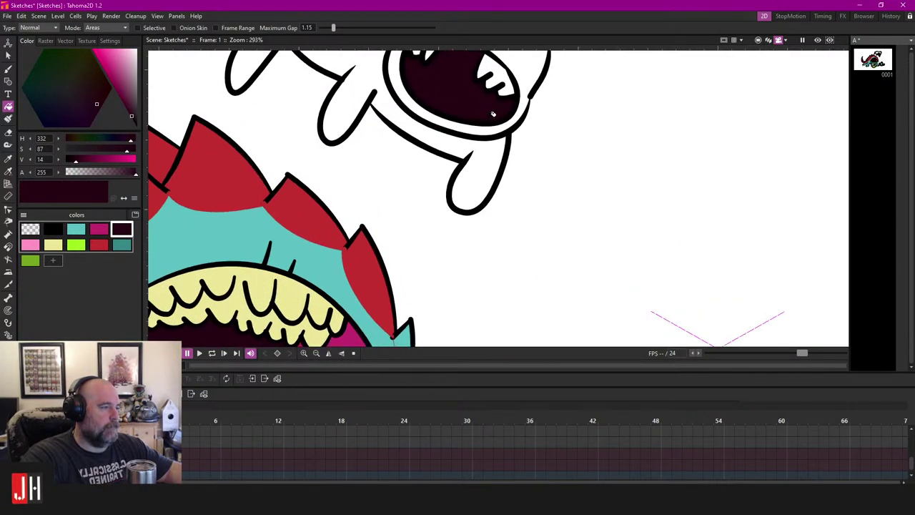
pyautogui.hotkey('ctrl', 'z')
# Step: Brush a black inner-cheek line inside the small creature's mouth from the lower lip up to the right-hand teeth, redoing the first stroke
pyautogui.moveTo(489, 108); pyautogui.dragTo(499, 170)
pyautogui.scroll(1, 500, 170)
pyautogui.press('b')
pyautogui.scroll(2, 500, 165)
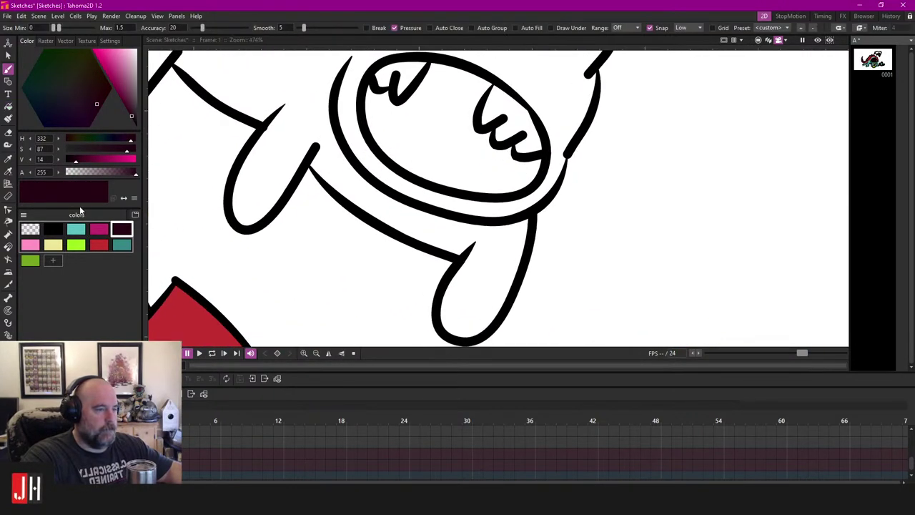
pyautogui.click(53, 229)
pyautogui.scroll(2, 472, 194)
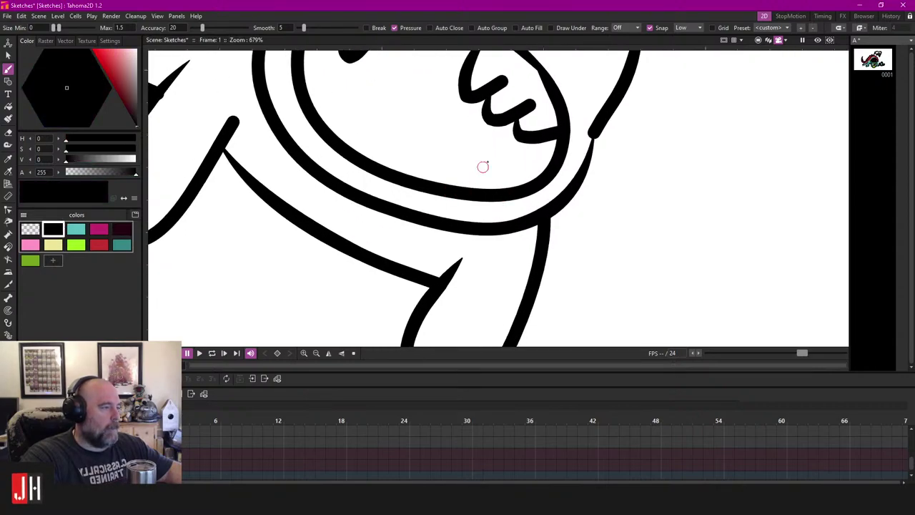
pyautogui.moveTo(453, 184); pyautogui.dragTo(496, 131)
pyautogui.hotkey('ctrl', 'z')
pyautogui.moveTo(437, 186)
pyautogui.mouseDown()
pyautogui.moveTo(476, 160)
pyautogui.moveTo(496, 123)
pyautogui.mouseUp()
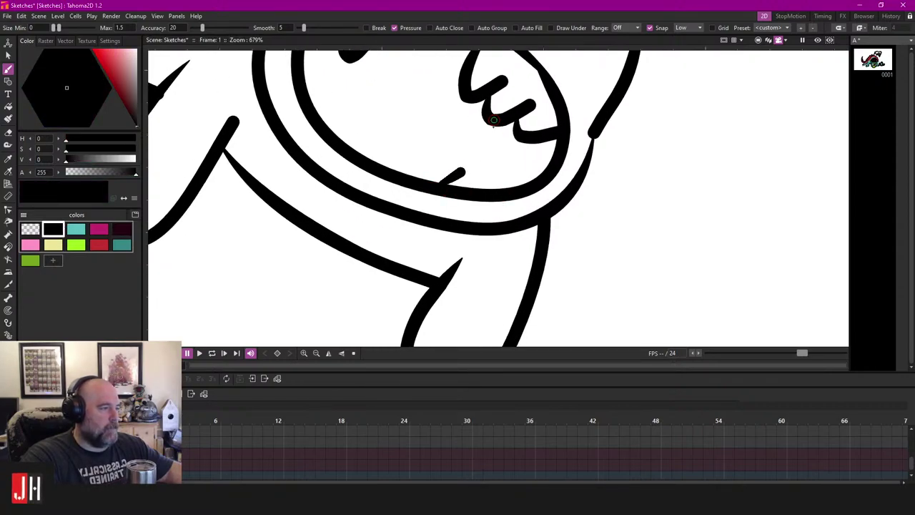
pyautogui.scroll(-8, 483, 175)
pyautogui.scroll(-2, 486, 179)
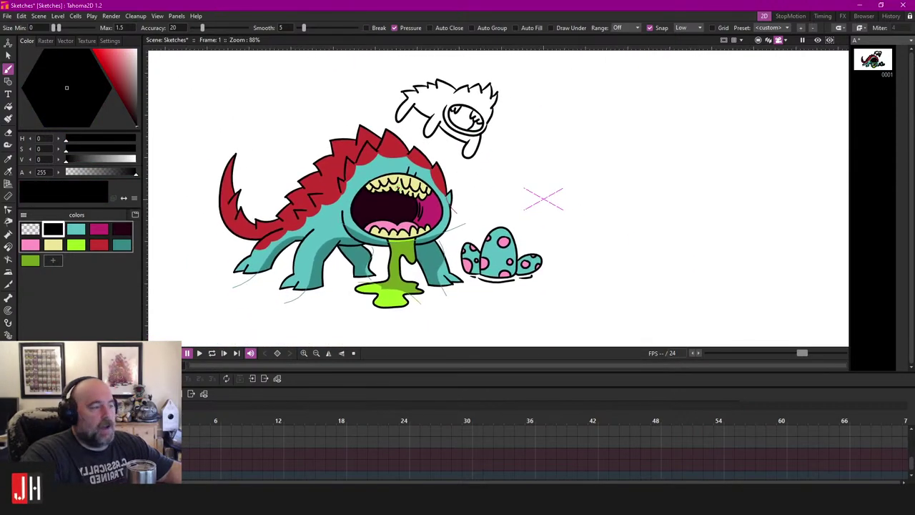
# Step: Fill the small creature's inner cheek with magenta and the rest of the mouth interior with dark maroon
pyautogui.scroll(2, 486, 179)
pyautogui.click(96, 229)
pyautogui.scroll(3, 527, 127)
pyautogui.press('f')
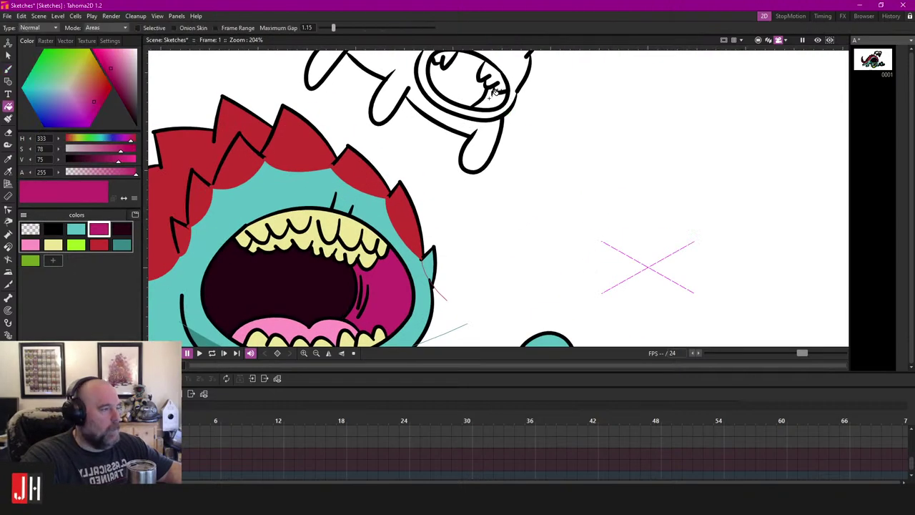
pyautogui.click(493, 102)
pyautogui.scroll(-4, 486, 133)
pyautogui.click(121, 228)
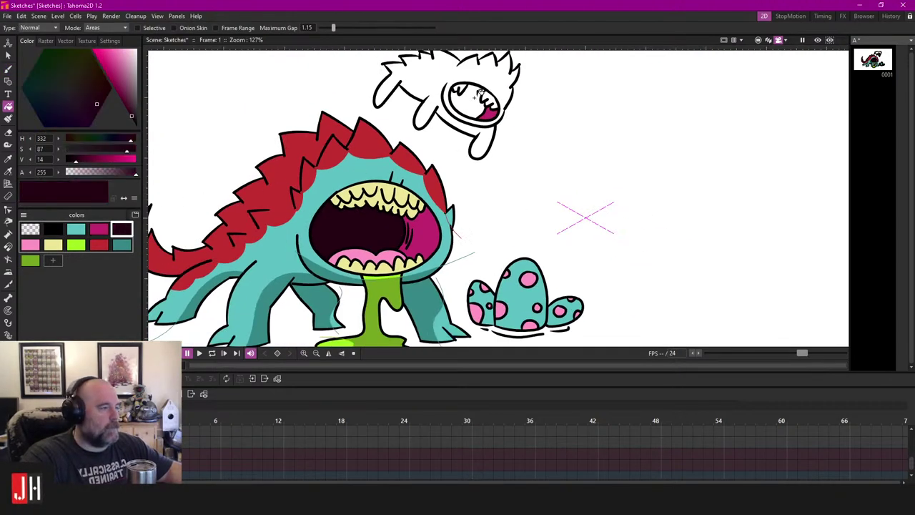
pyautogui.click(481, 93)
pyautogui.scroll(-2, 481, 107)
# Step: Fill the teeth in the small creature's mouth with the pale yellow used for the big monster's teeth
pyautogui.scroll(3, 481, 107)
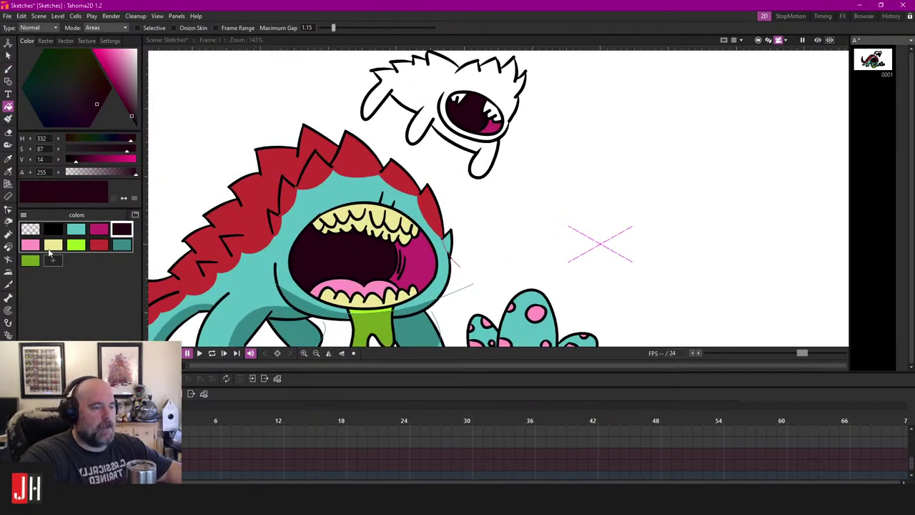
pyautogui.click(51, 247)
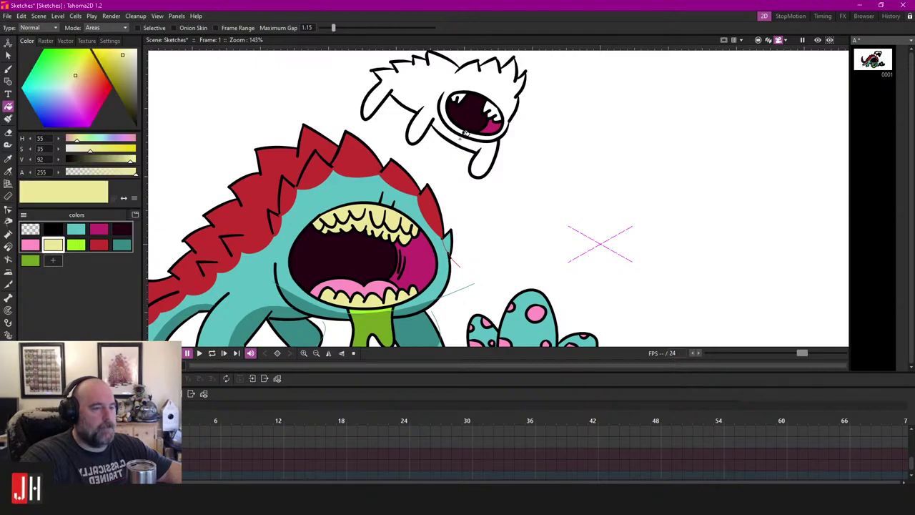
pyautogui.click(499, 98)
pyautogui.scroll(-5, 497, 108)
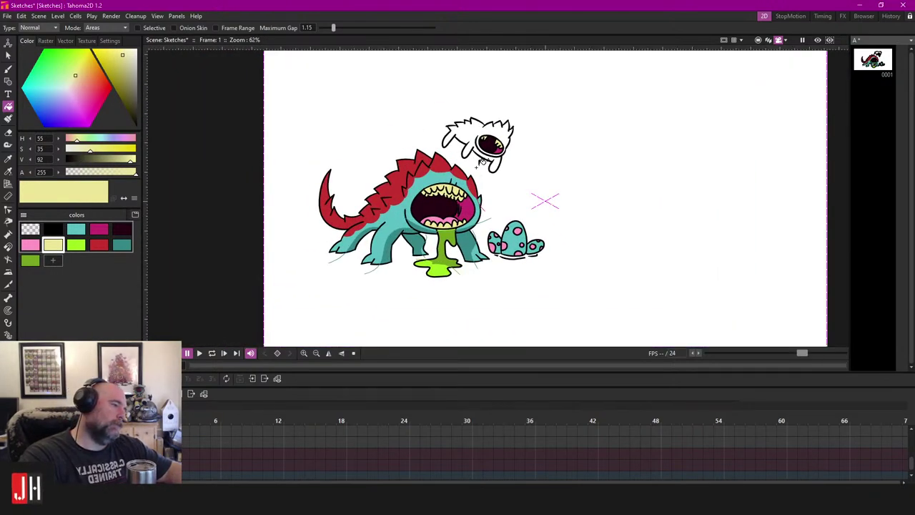
pyautogui.scroll(2, 491, 153)
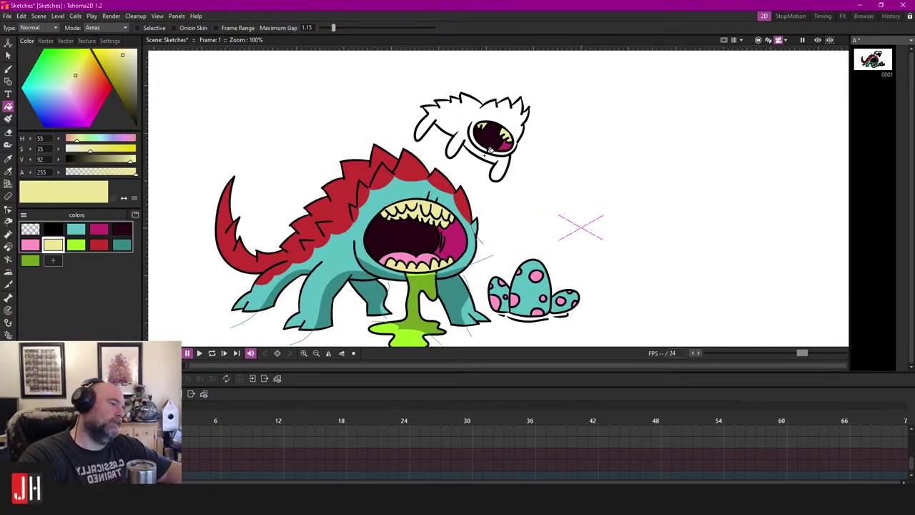
# Step: Brush a red scalloped line along the small creature's back beneath the spikes, from its rear end to the side of its head
pyautogui.click(99, 245)
pyautogui.scroll(4, 557, 137)
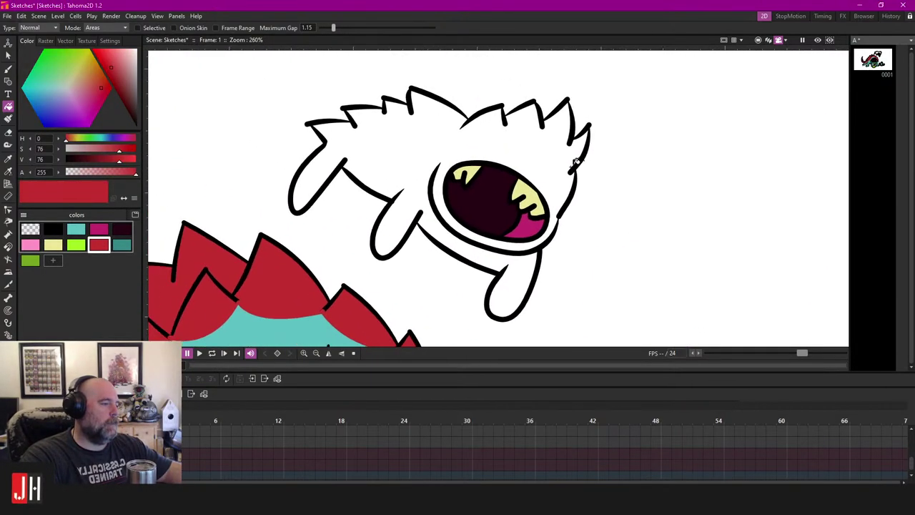
pyautogui.moveTo(576, 163)
pyautogui.mouseDown()
pyautogui.moveTo(567, 68)
pyautogui.moveTo(571, 155)
pyautogui.moveTo(554, 109)
pyautogui.mouseUp()
pyautogui.scroll(1, 571, 154)
pyautogui.press('b')
pyautogui.moveTo(483, 90)
pyautogui.mouseDown()
pyautogui.moveTo(429, 95)
pyautogui.moveTo(372, 68)
pyautogui.moveTo(269, 93)
pyautogui.moveTo(198, 93)
pyautogui.mouseUp()
pyautogui.scroll(-5, 259, 106)
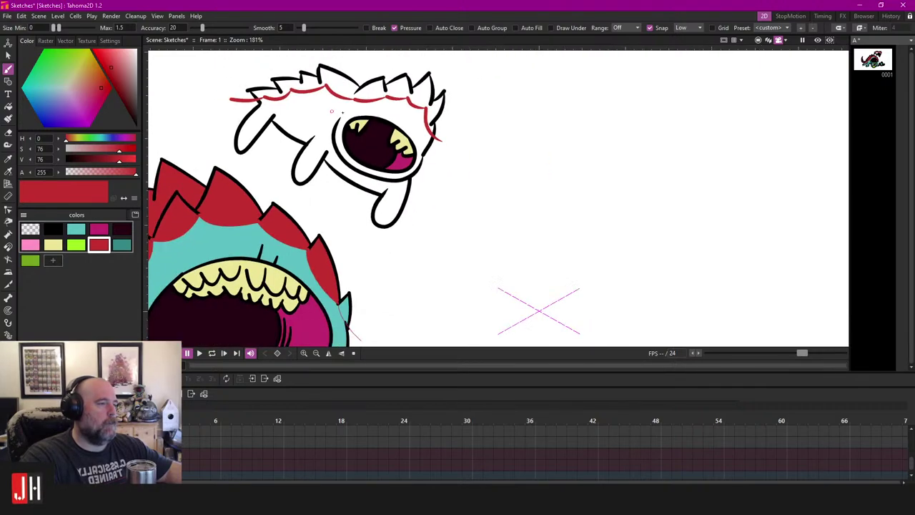
# Step: Try filling the small creature's back spikes with red, and undo the fill
pyautogui.scroll(2, 371, 115)
pyautogui.press('f')
pyautogui.click(347, 84)
pyautogui.moveTo(367, 96); pyautogui.dragTo(446, 116)
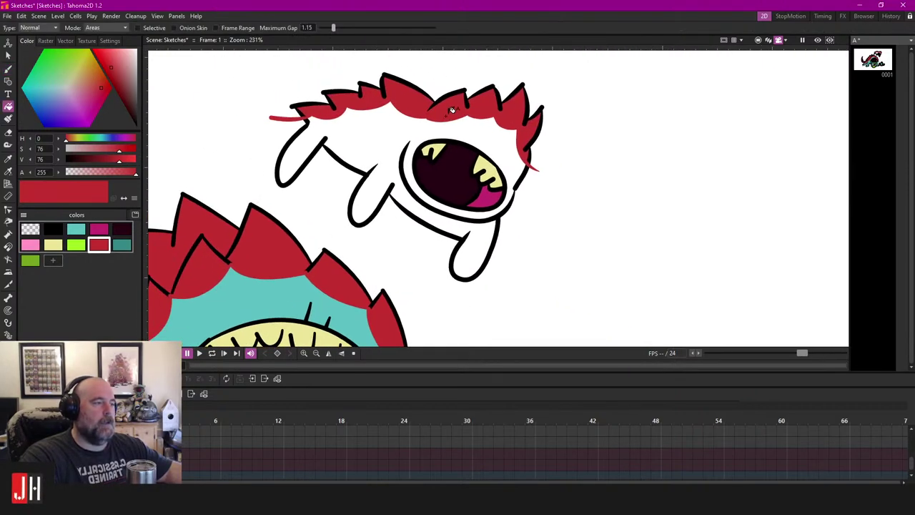
pyautogui.hotkey('ctrl', 'z')
# Step: Select the two red end strokes that overhang the small creature's outline and reduce them to hairlines
pyautogui.scroll(2, 333, 132)
pyautogui.press('s')
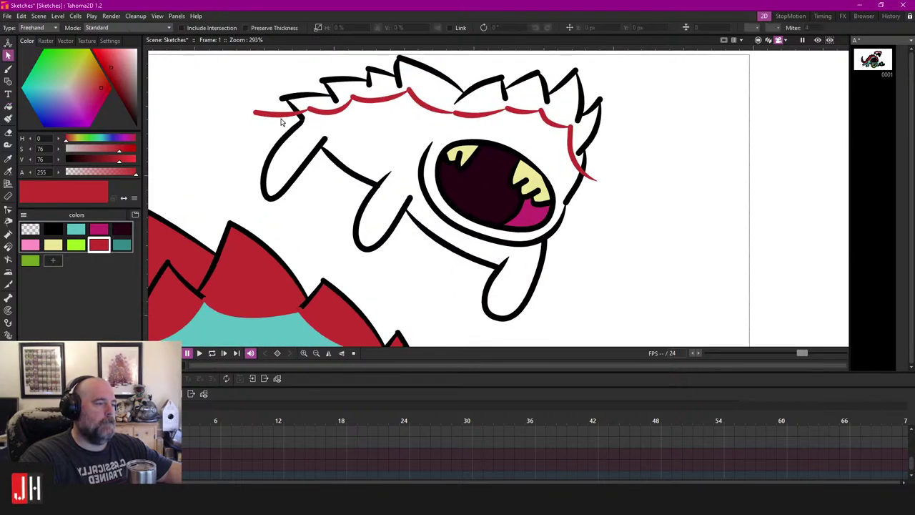
pyautogui.click(281, 113)
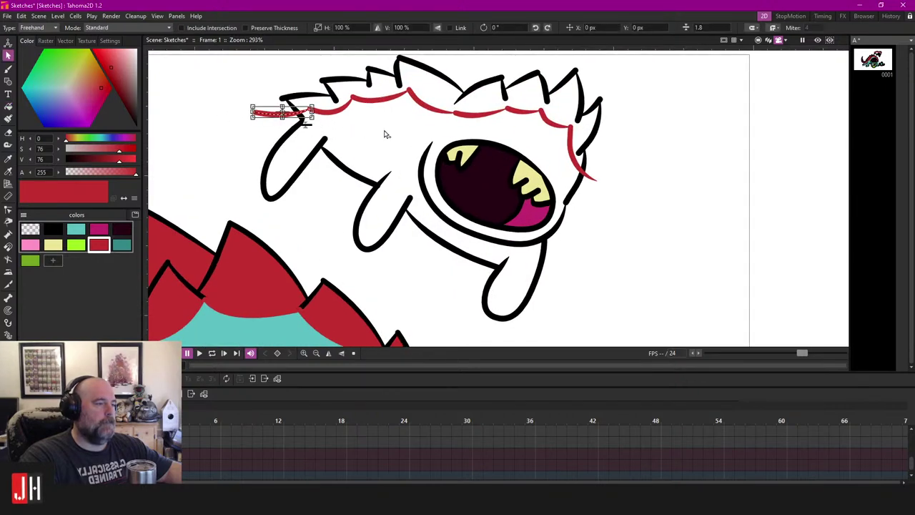
pyautogui.keyDown('shift'); pyautogui.click(577, 167); pyautogui.keyUp('shift')
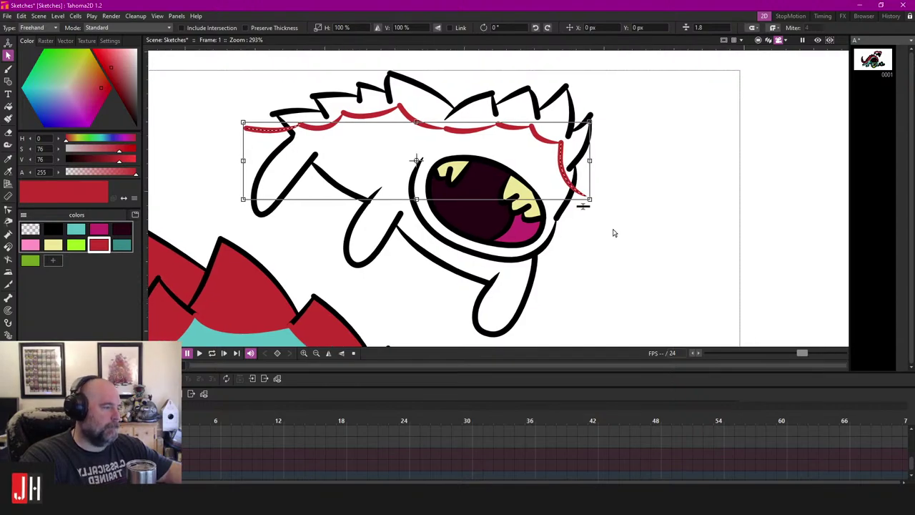
pyautogui.press('Delete')
# Step: Fill the small creature's back spikes with red and its body and legs with the big monster's teal
pyautogui.press('f')
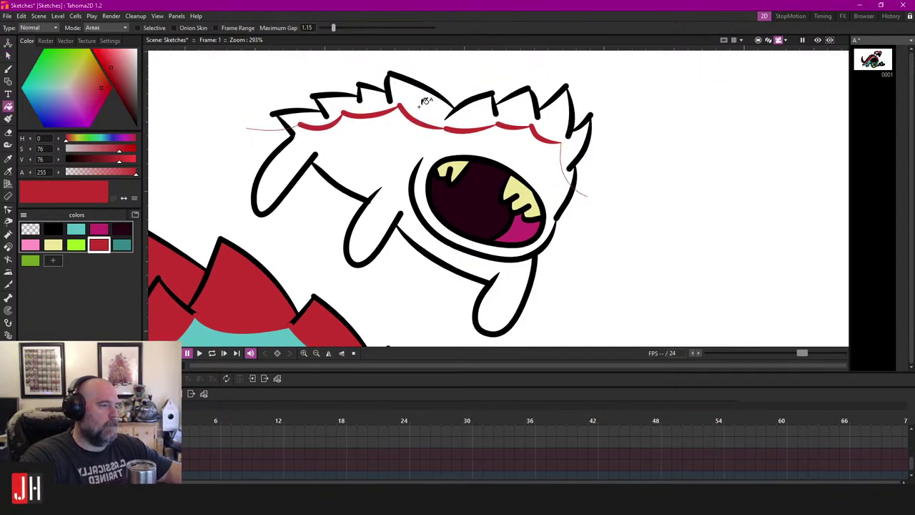
pyautogui.click(426, 101)
pyautogui.scroll(-3, 433, 113)
pyautogui.scroll(-2, 432, 144)
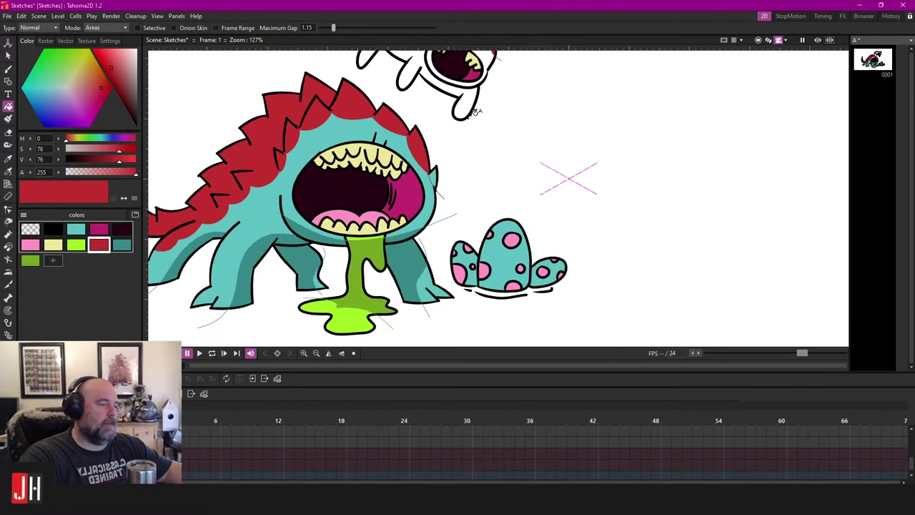
pyautogui.click(76, 229)
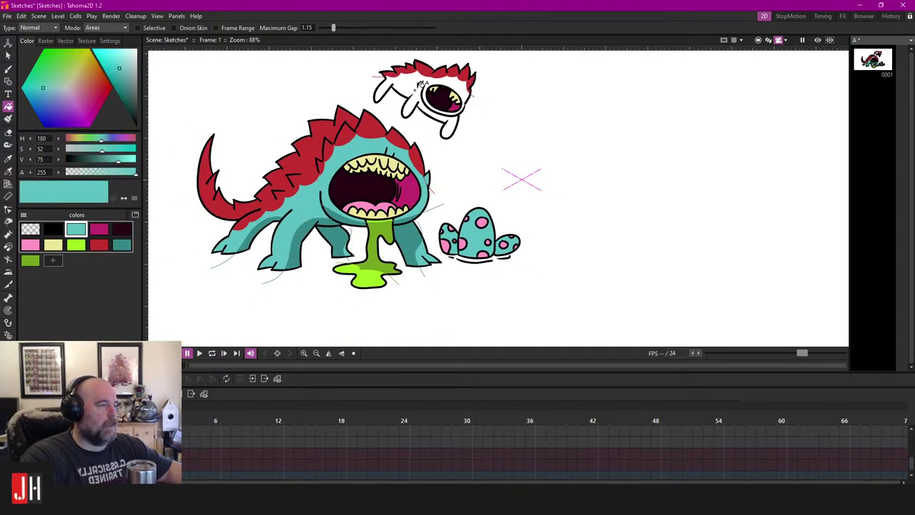
pyautogui.click(412, 88)
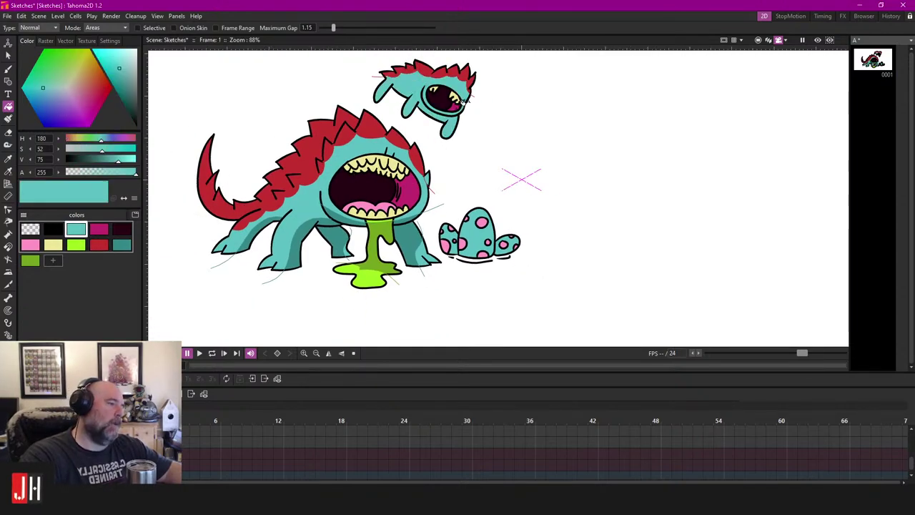
# Step: Brush two short black strokes for nostrils just above the small creature's mouth
pyautogui.scroll(5, 456, 129)
pyautogui.click(52, 231)
pyautogui.scroll(3, 524, 108)
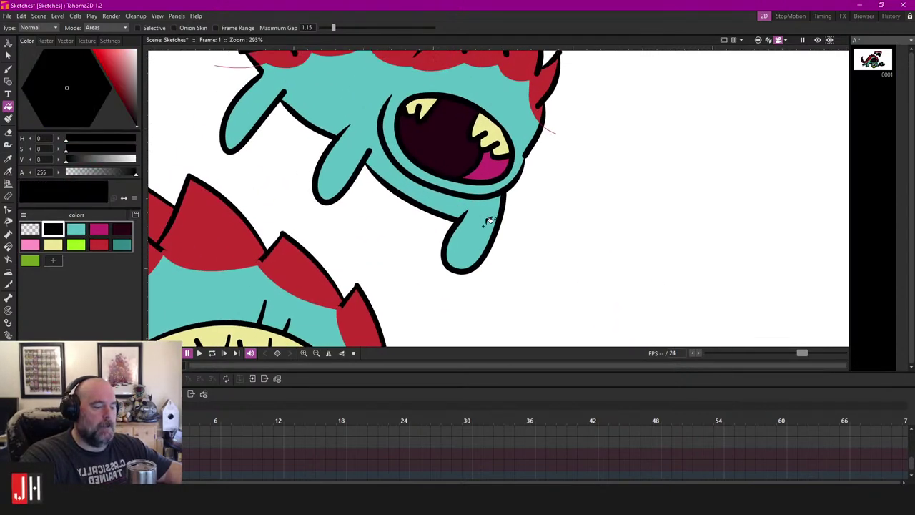
pyautogui.press('b')
pyautogui.scroll(1, 489, 84)
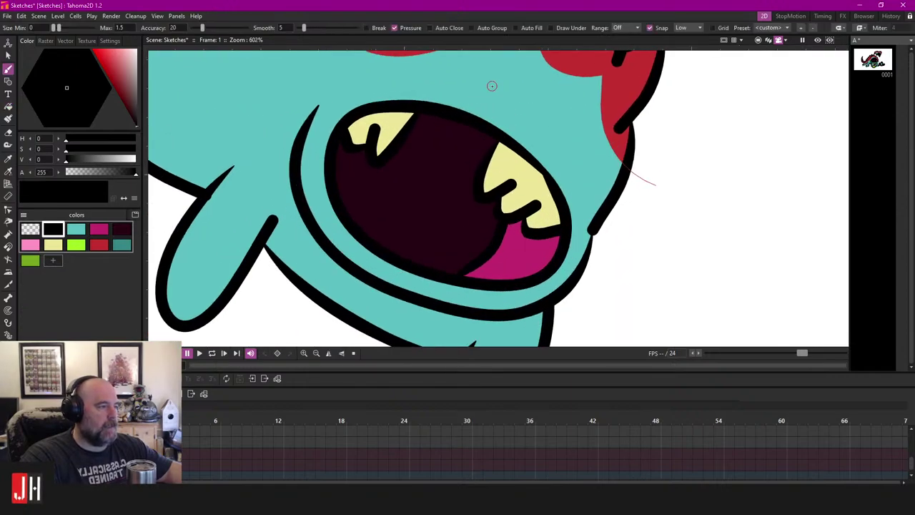
pyautogui.moveTo(491, 86); pyautogui.dragTo(481, 119)
pyautogui.scroll(-9, 522, 114)
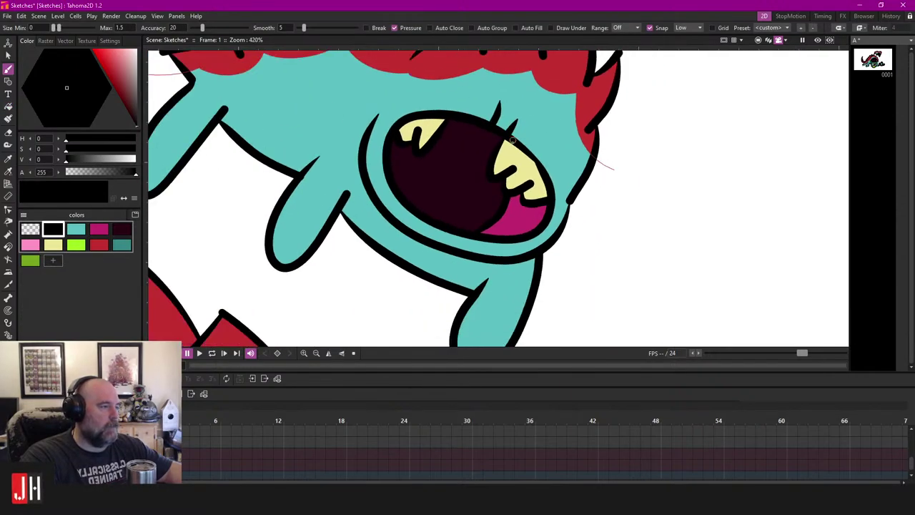
# Step: Select the whole small creature and move and rotate it so it peeks out from behind the big monster's head
pyautogui.scroll(2, 534, 201)
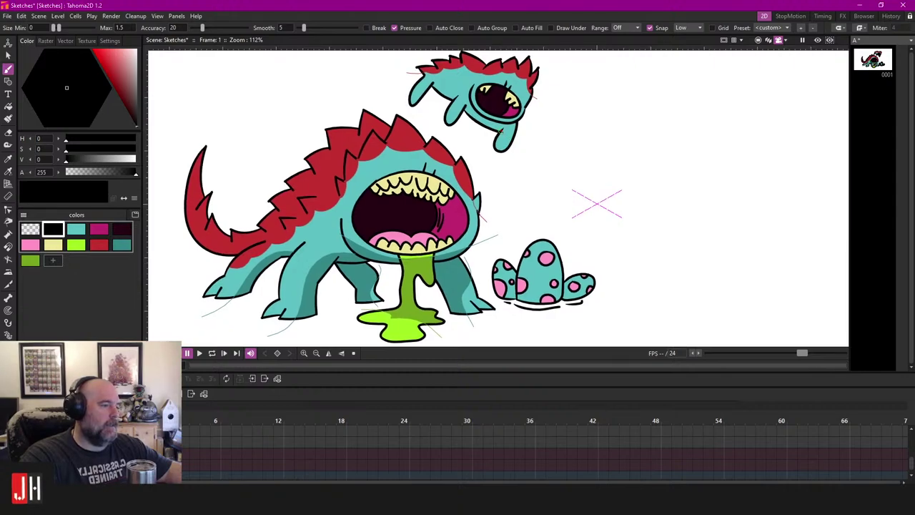
pyautogui.press('s')
pyautogui.moveTo(580, 113)
pyautogui.mouseDown()
pyautogui.moveTo(384, 106)
pyautogui.moveTo(450, 195)
pyautogui.moveTo(564, 86)
pyautogui.mouseUp()
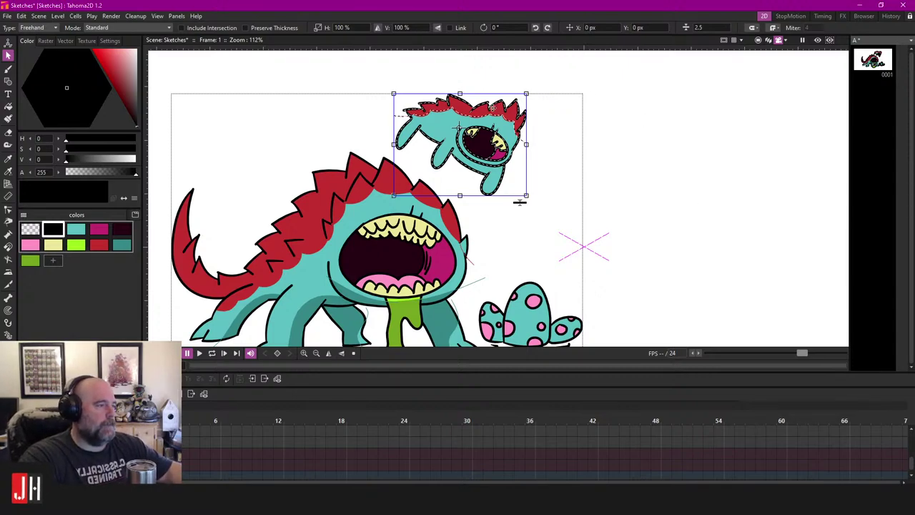
pyautogui.moveTo(493, 108); pyautogui.dragTo(338, 88)
pyautogui.scroll(2, 497, 146)
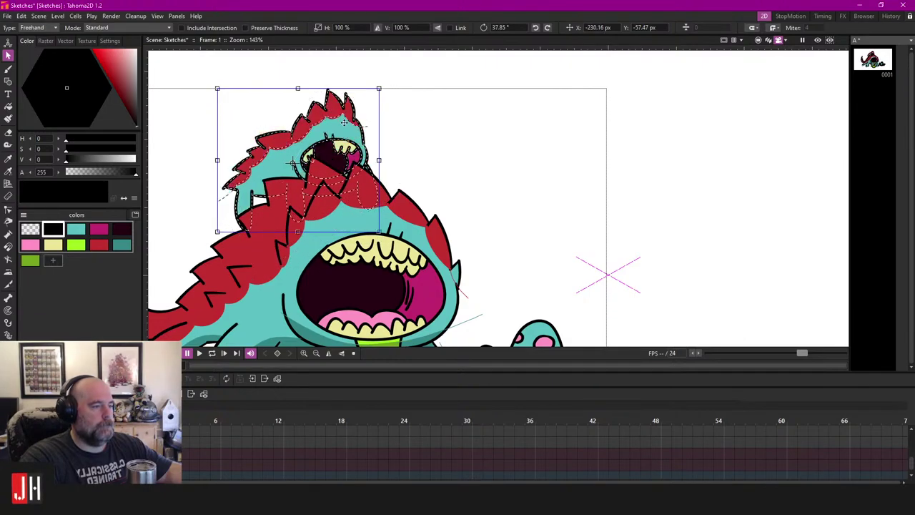
pyautogui.moveTo(344, 122); pyautogui.dragTo(398, 133)
pyautogui.moveTo(443, 98); pyautogui.dragTo(464, 135)
pyautogui.click(449, 150)
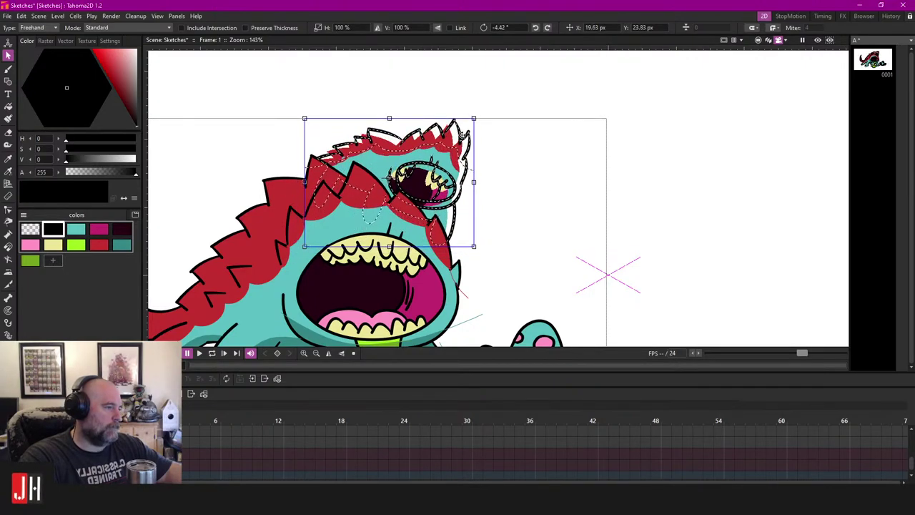
pyautogui.click(517, 160)
pyautogui.scroll(-4, 507, 184)
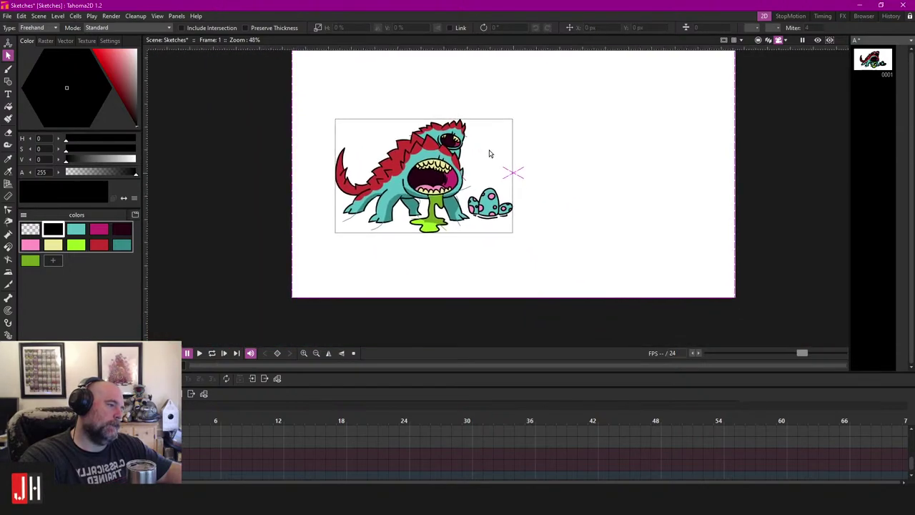
pyautogui.scroll(3, 490, 154)
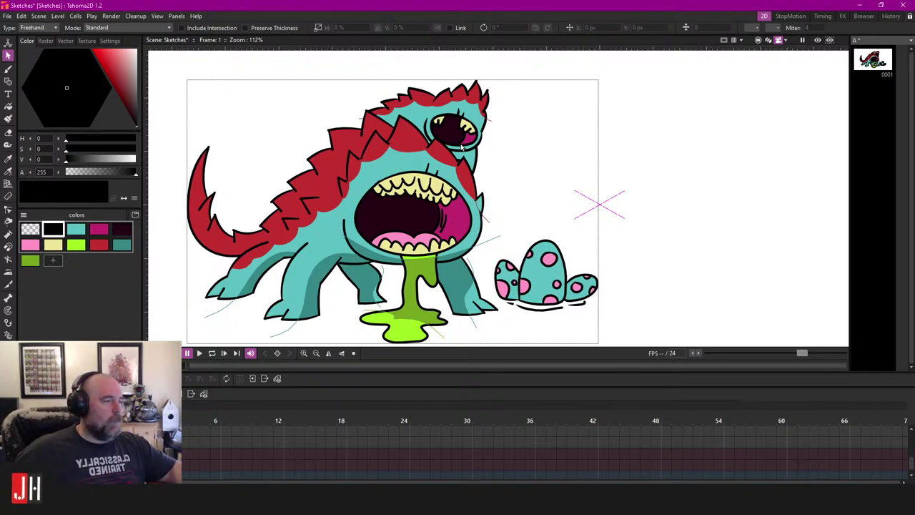
# Step: Move the small creature out above the eggs, to their right, and rotate it 17.25° so its feet stand level
pyautogui.click(461, 146)
pyautogui.moveTo(426, 131); pyautogui.dragTo(613, 172)
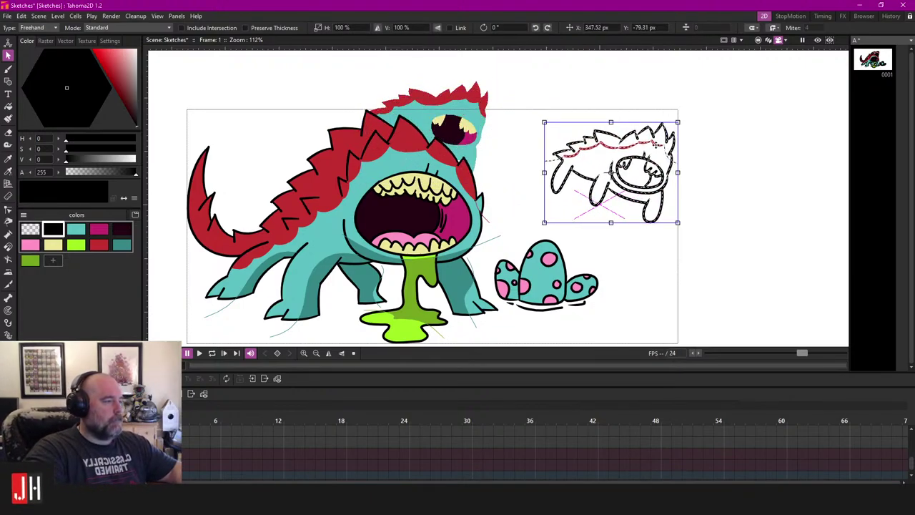
pyautogui.scroll(2, 653, 159)
pyautogui.moveTo(629, 99); pyautogui.dragTo(603, 83)
pyautogui.moveTo(604, 189); pyautogui.dragTo(661, 167)
pyautogui.scroll(-2, 619, 141)
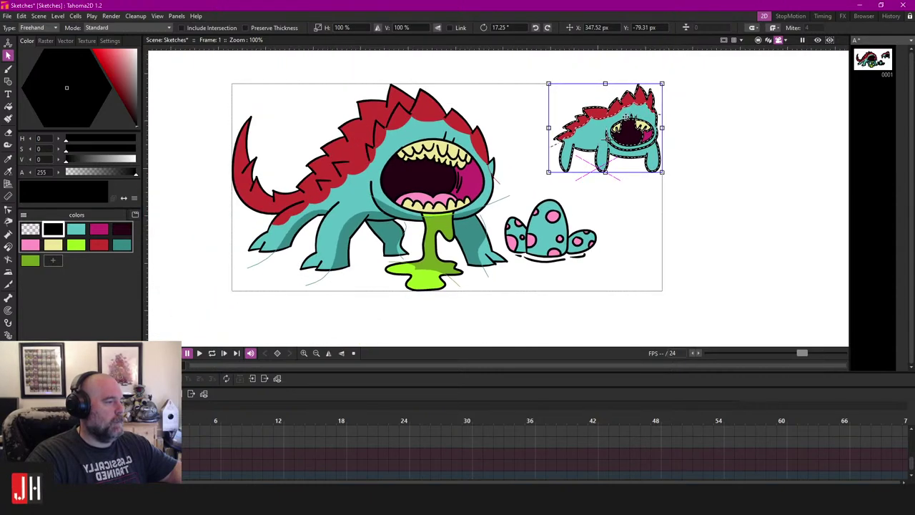
# Step: Place the small creature on the ground in front of the big monster's rear leg and deselect it
pyautogui.moveTo(627, 117); pyautogui.dragTo(202, 217)
pyautogui.scroll(-2, 386, 211)
pyautogui.moveTo(257, 214)
pyautogui.mouseDown()
pyautogui.moveTo(386, 211)
pyautogui.moveTo(357, 250)
pyautogui.moveTo(390, 254)
pyautogui.moveTo(373, 275)
pyautogui.moveTo(412, 278)
pyautogui.mouseUp()
pyautogui.scroll(2, 481, 164)
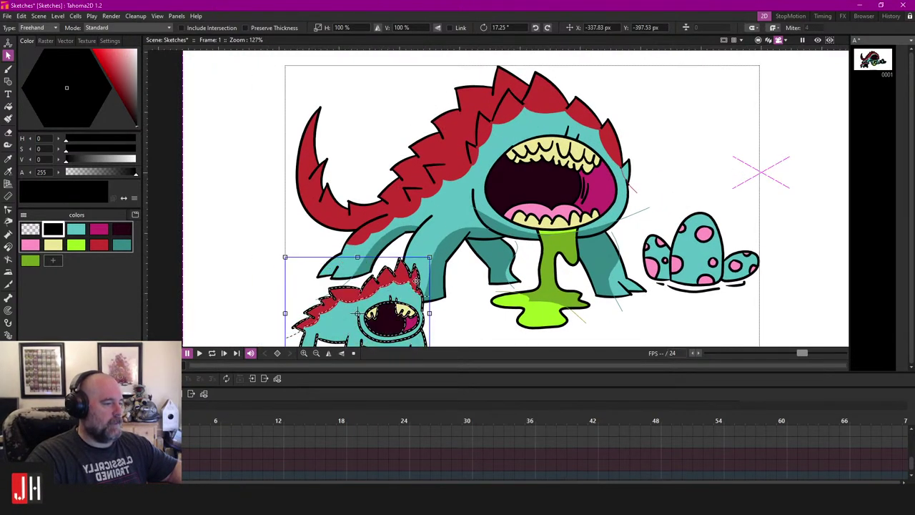
pyautogui.scroll(-5, 422, 278)
pyautogui.click(573, 312)
# Step: Make the BG level current for drawing with the black Brush
pyautogui.scroll(-2, 590, 306)
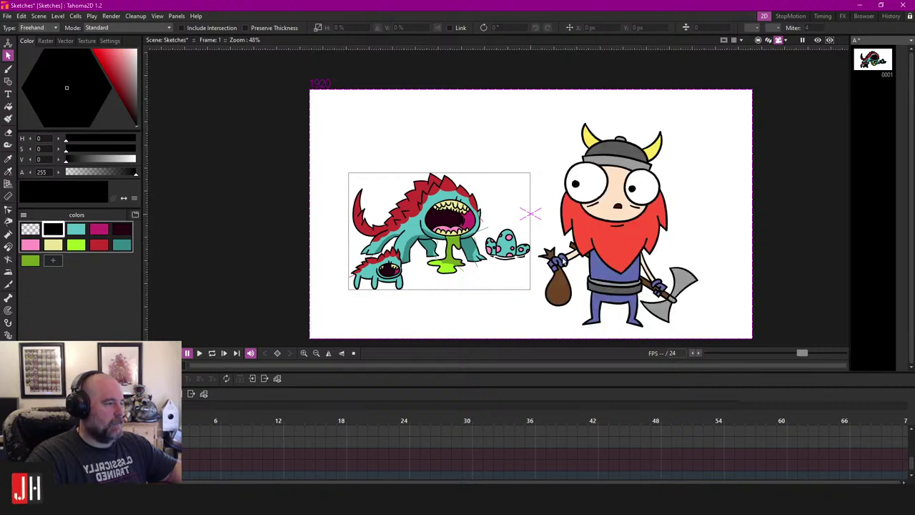
pyautogui.scroll(2, 493, 285)
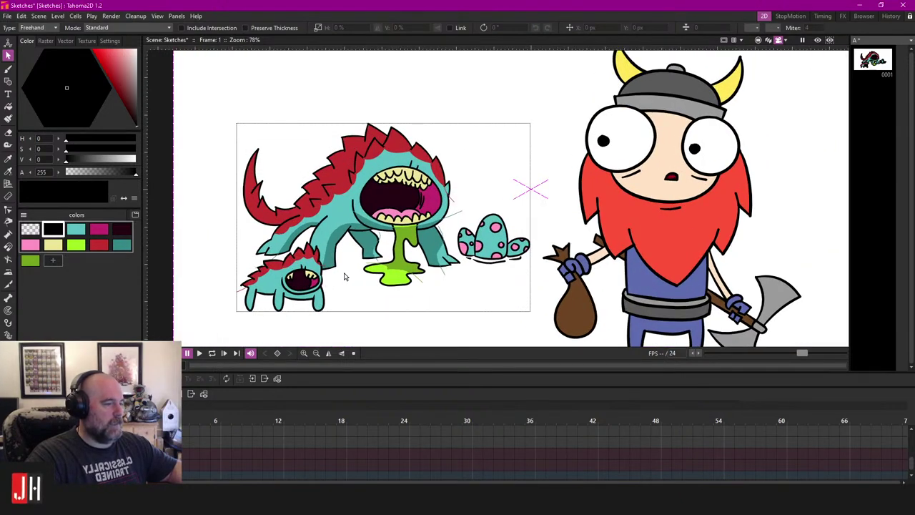
pyautogui.scroll(-3, 379, 270)
pyautogui.scroll(2, 416, 262)
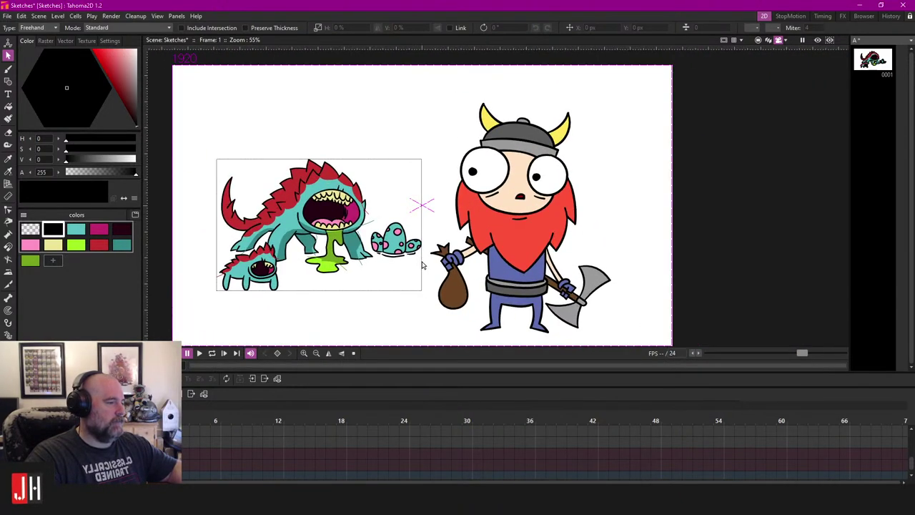
pyautogui.scroll(1, 429, 251)
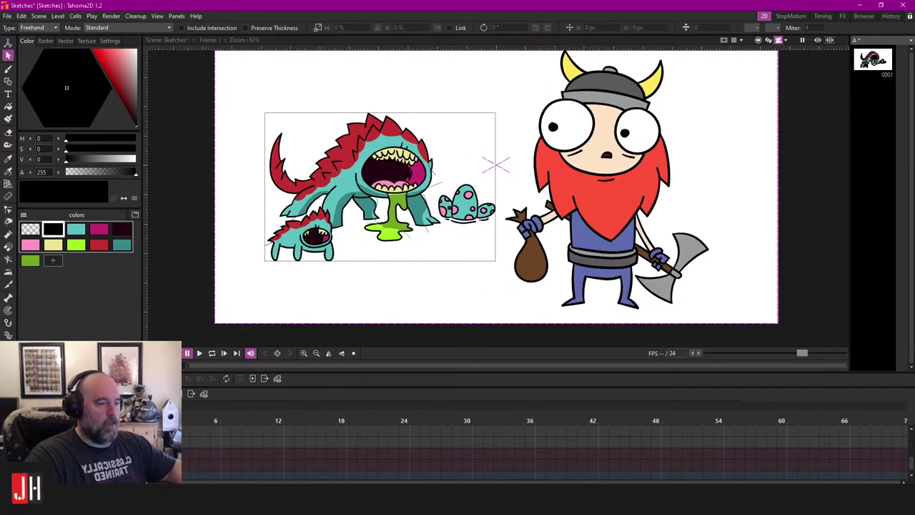
pyautogui.click(278, 211)
pyautogui.click(458, 261)
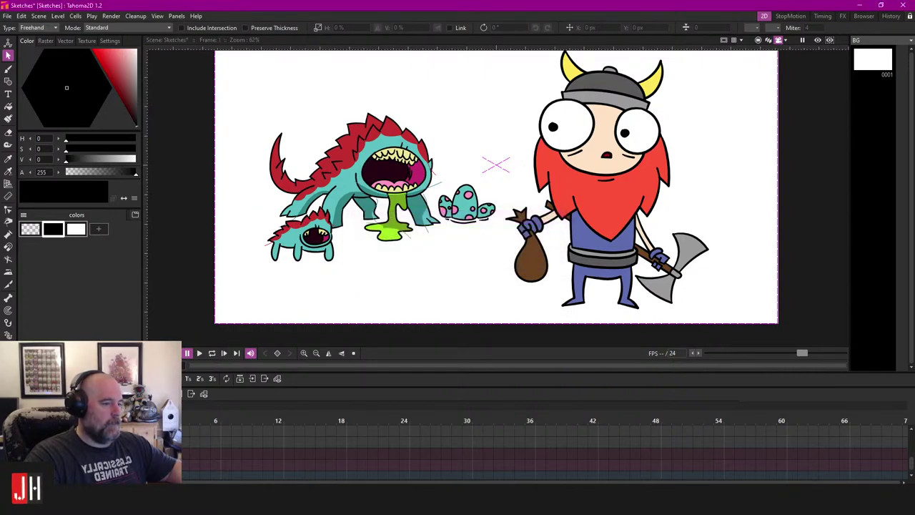
pyautogui.press('b')
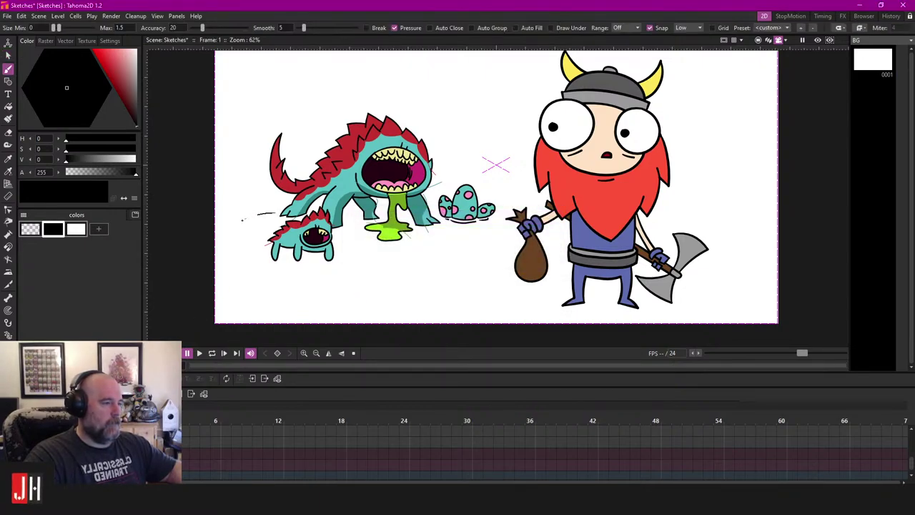
# Step: Try brushing a curved ground outline around the small creature on the BG level, and undo the strokes
pyautogui.moveTo(221, 253); pyautogui.dragTo(244, 267)
pyautogui.hotkey('ctrl', 'z')
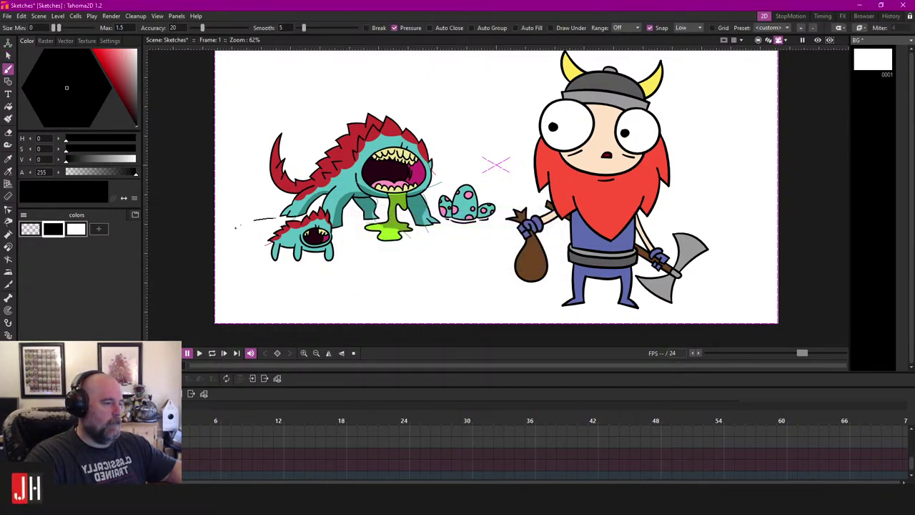
pyautogui.moveTo(267, 265); pyautogui.dragTo(335, 268)
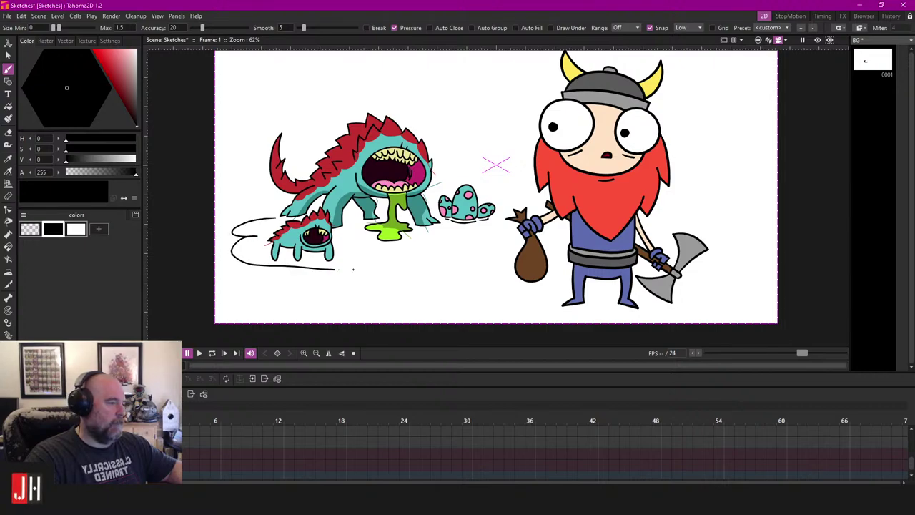
pyautogui.hotkey('ctrl', 'z')
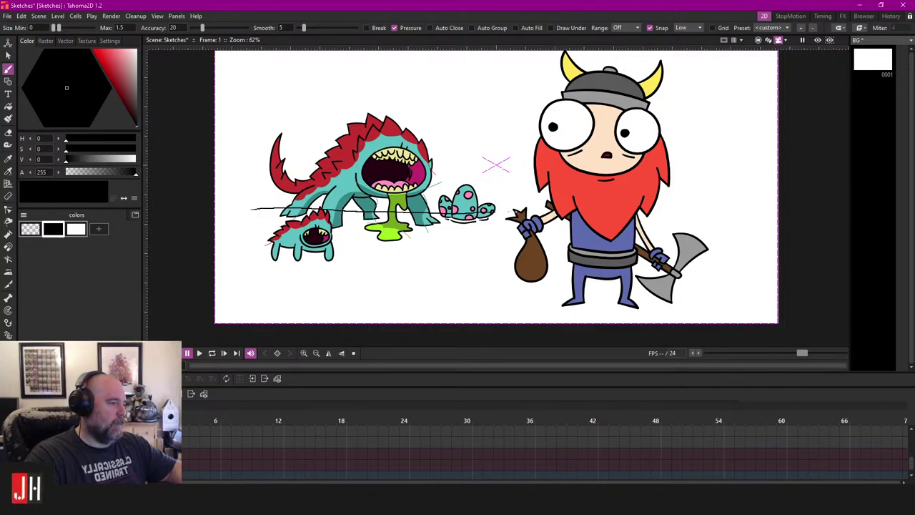
# Step: Brush a black horizon line across the full width of the scene behind the monsters and the Viking, redoing the first attempt
pyautogui.moveTo(724, 216); pyautogui.dragTo(844, 221)
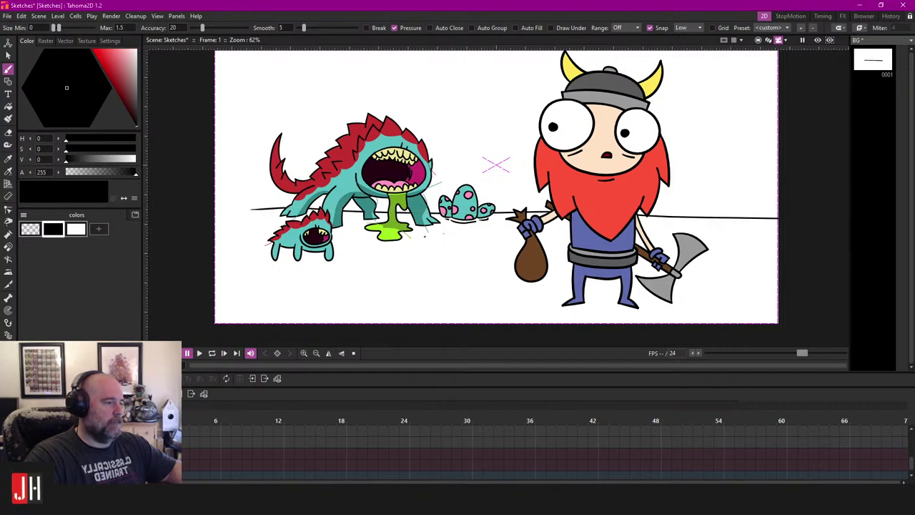
pyautogui.hotkey('ctrl', 'z')
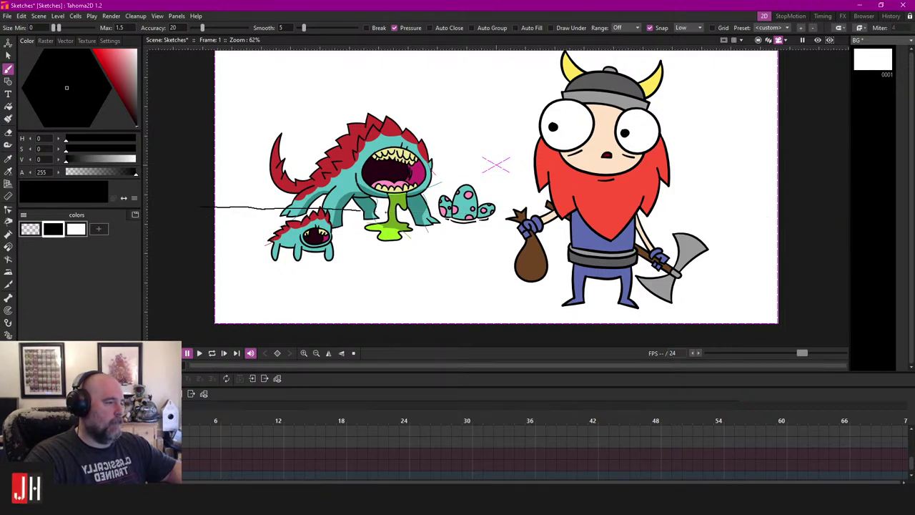
pyautogui.moveTo(526, 210); pyautogui.dragTo(870, 237)
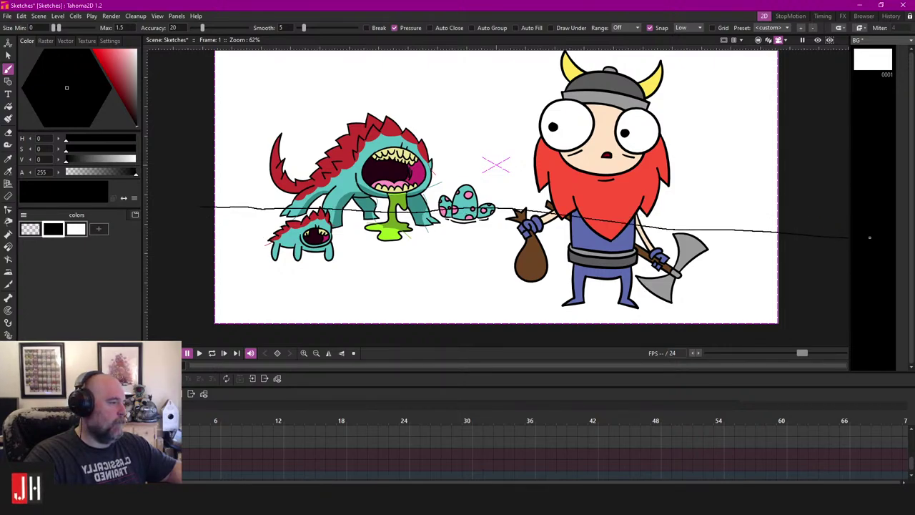
pyautogui.scroll(-4, 704, 247)
pyautogui.moveTo(704, 246); pyautogui.dragTo(619, 195)
pyautogui.scroll(1, 452, 147)
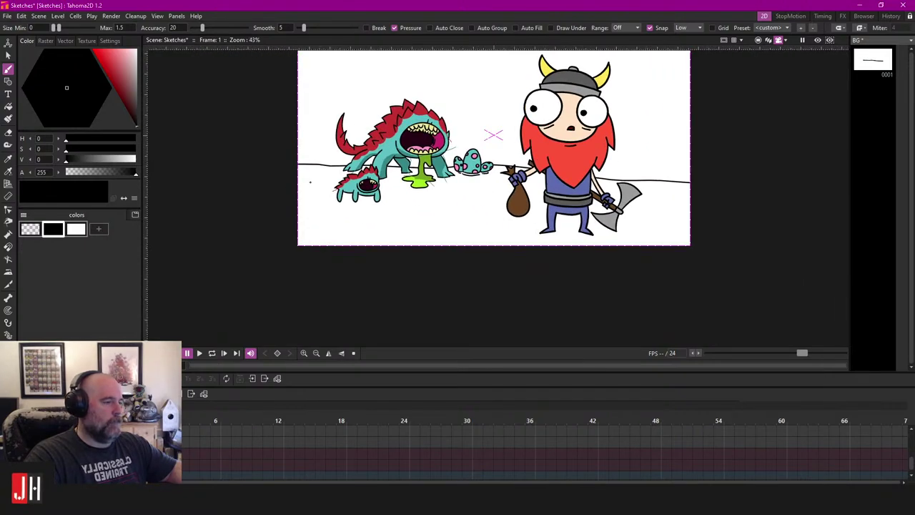
# Step: Brush a closed black ground outline below the horizon line, extending beyond the camera frame, redoing the first attempt
pyautogui.click(757, 40)
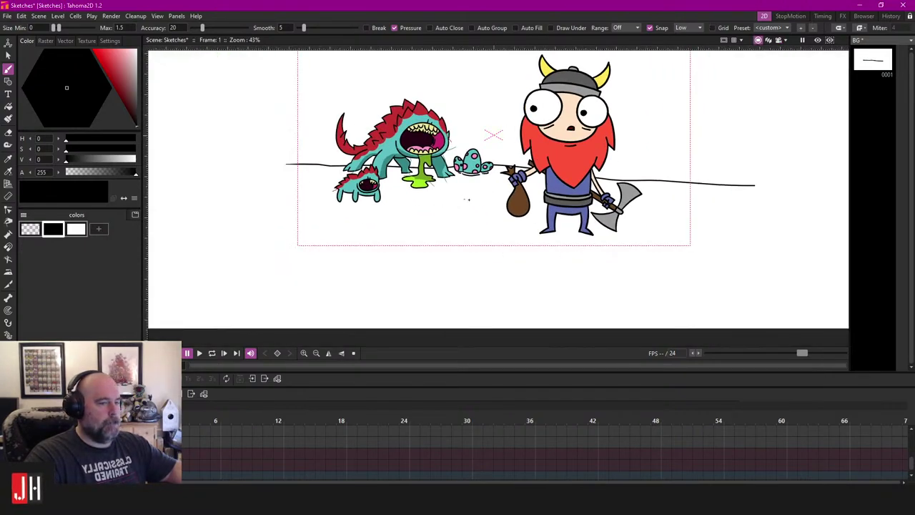
pyautogui.moveTo(493, 142); pyautogui.dragTo(467, 144)
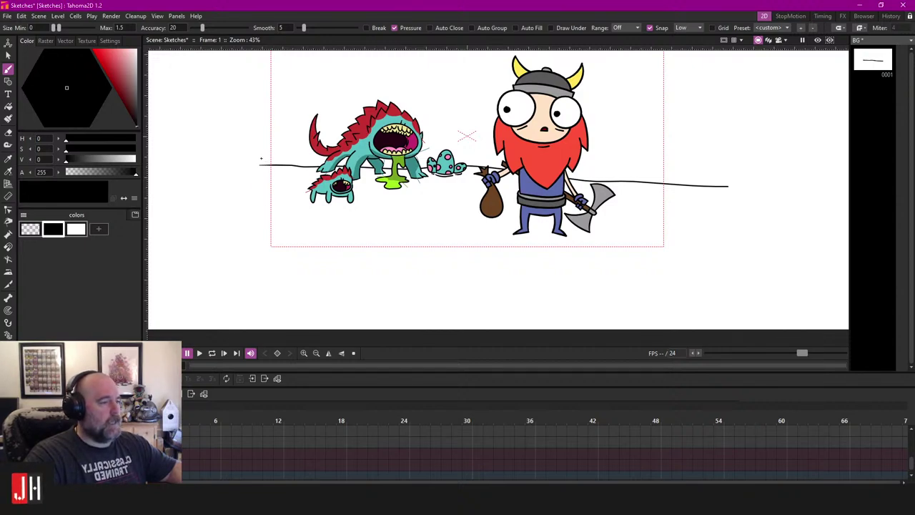
pyautogui.moveTo(265, 196)
pyautogui.mouseDown()
pyautogui.moveTo(255, 275)
pyautogui.moveTo(638, 272)
pyautogui.mouseUp()
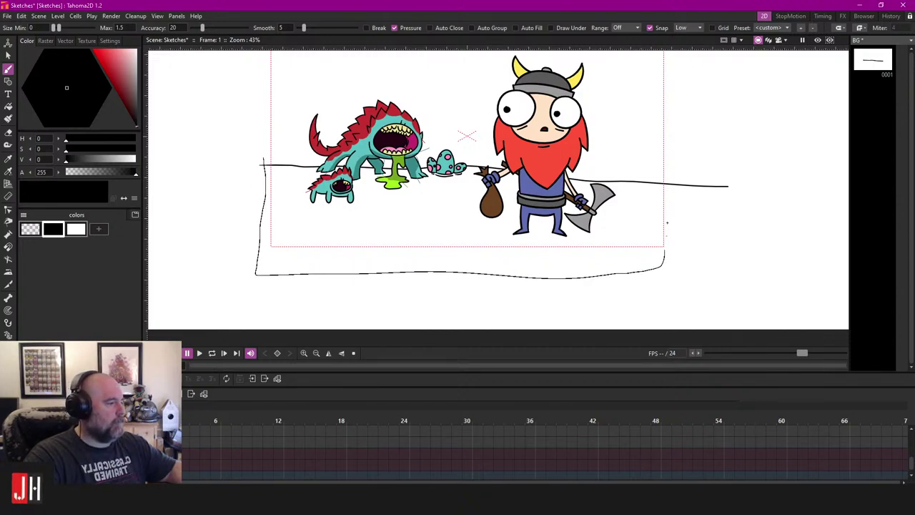
pyautogui.moveTo(667, 222); pyautogui.dragTo(675, 168)
pyautogui.hotkey('ctrl', 'z')
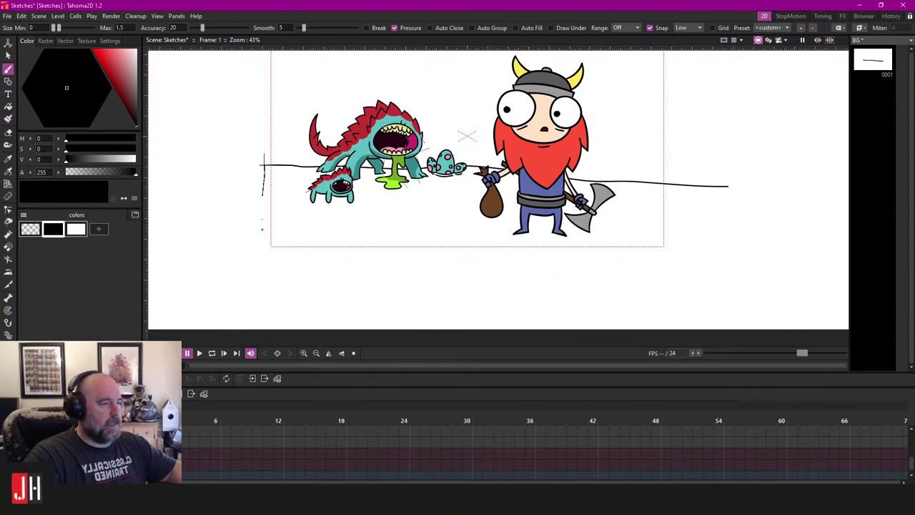
pyautogui.moveTo(264, 194)
pyautogui.mouseDown()
pyautogui.moveTo(433, 285)
pyautogui.moveTo(629, 282)
pyautogui.moveTo(687, 252)
pyautogui.moveTo(683, 163)
pyautogui.mouseUp()
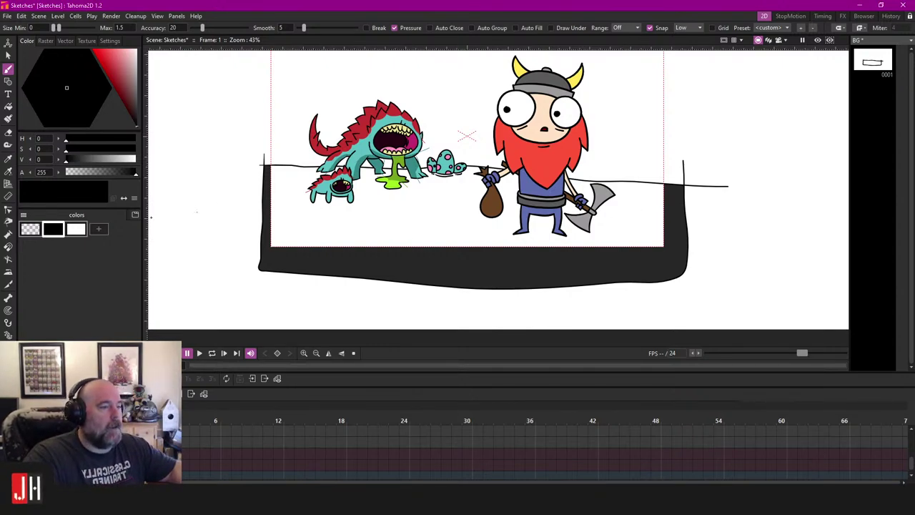
# Step: Add a pale sand-yellow style to the palette with H 49, S 34, V 97
pyautogui.click(99, 228)
pyautogui.click(129, 55)
pyautogui.click(124, 59)
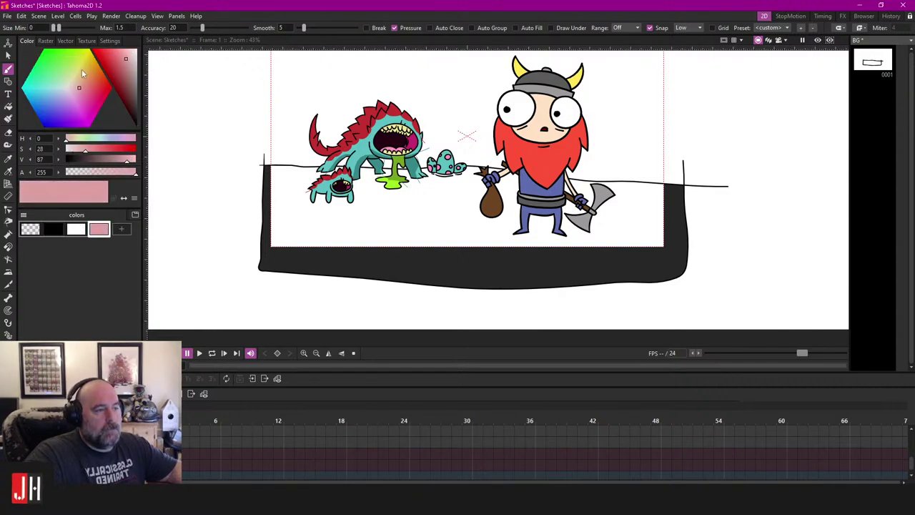
pyautogui.moveTo(83, 71); pyautogui.dragTo(86, 66)
pyautogui.click(75, 77)
# Step: Fill the outlined ground area with the pale sand colour and return to the camera view
pyautogui.press('f')
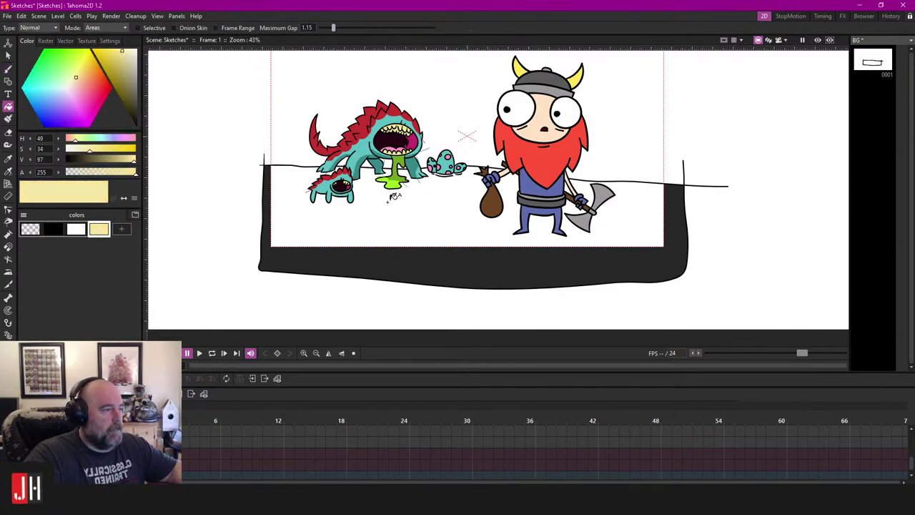
pyautogui.click(394, 198)
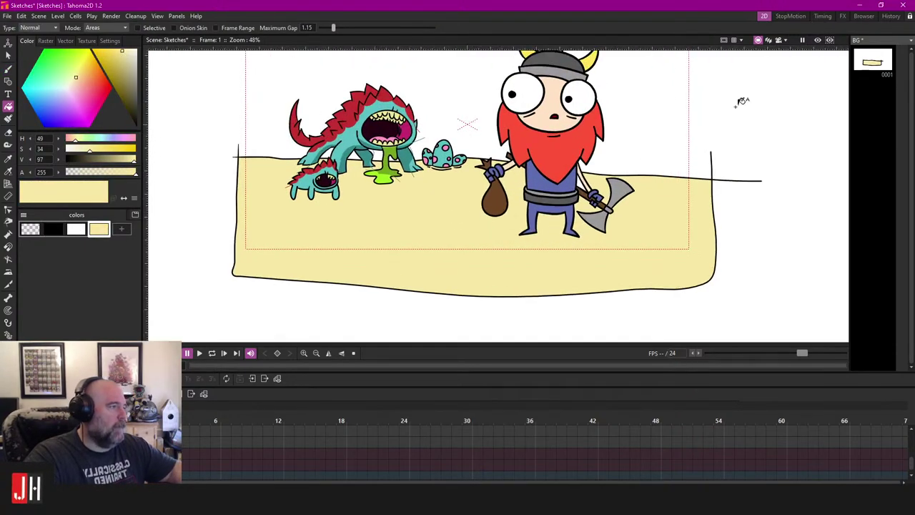
pyautogui.click(778, 40)
pyautogui.scroll(5, 436, 165)
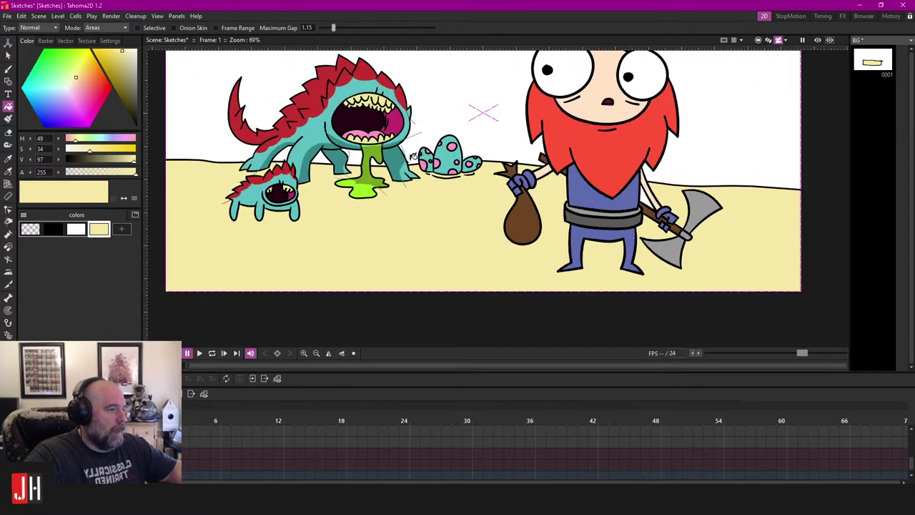
pyautogui.scroll(-5, 522, 180)
pyautogui.scroll(4, 418, 200)
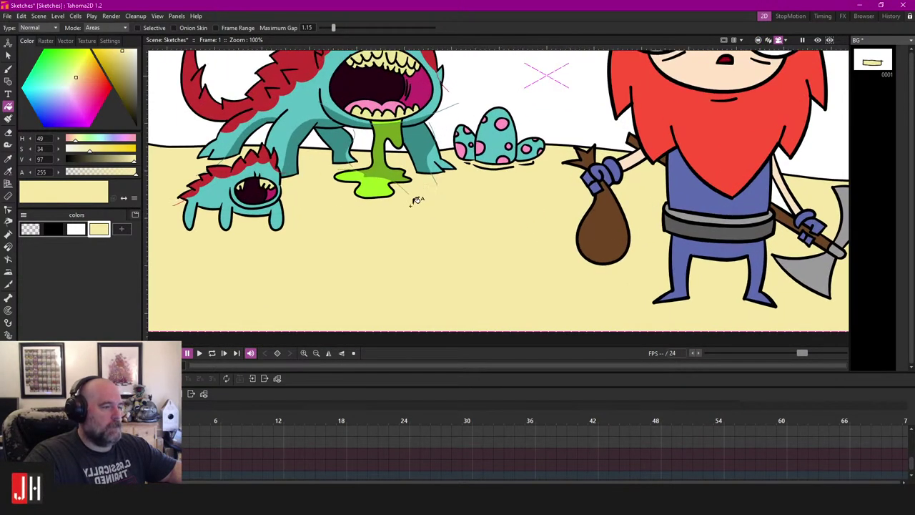
# Step: Add a darker sand style with H 49, S 50, V 76 and ready the Brush for painting with it
pyautogui.moveTo(281, 214); pyautogui.dragTo(402, 216)
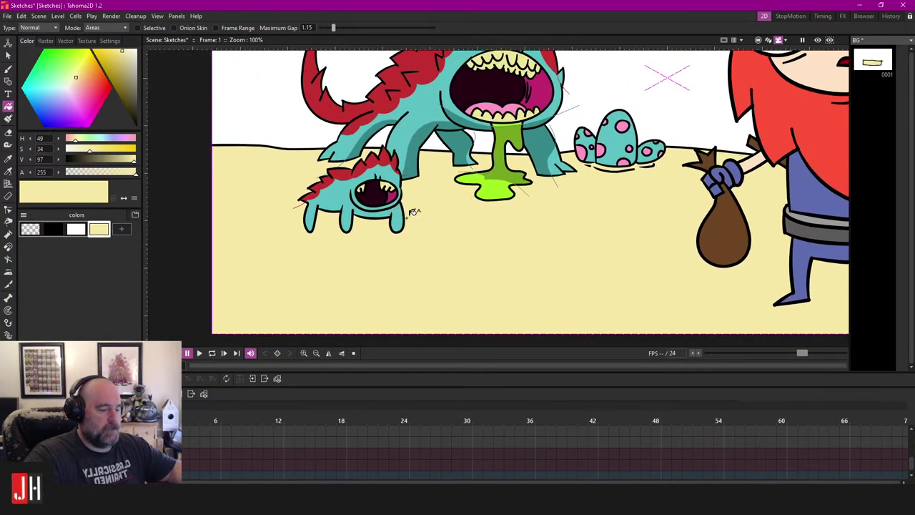
pyautogui.click(122, 229)
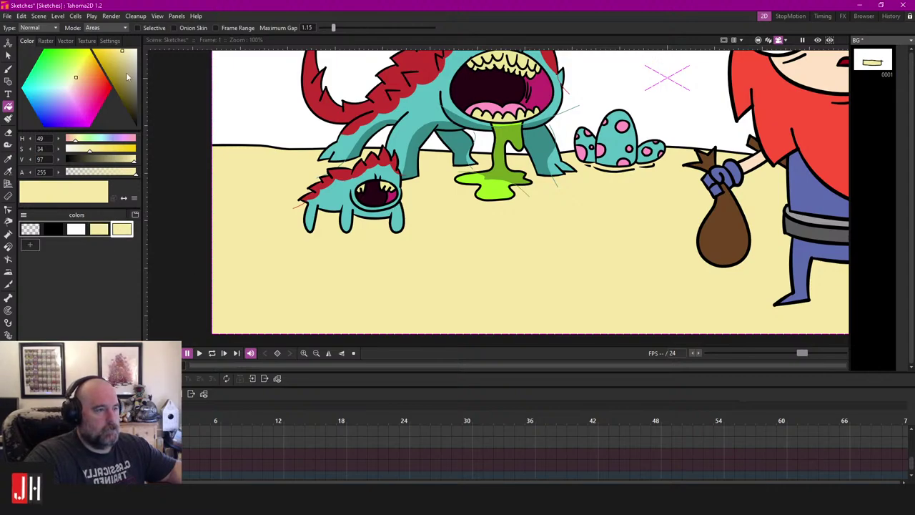
pyautogui.click(120, 67)
pyautogui.press('b')
# Step: Try brushing and filling a wide darker sand shadow under the small creature, and undo it
pyautogui.scroll(2, 287, 219)
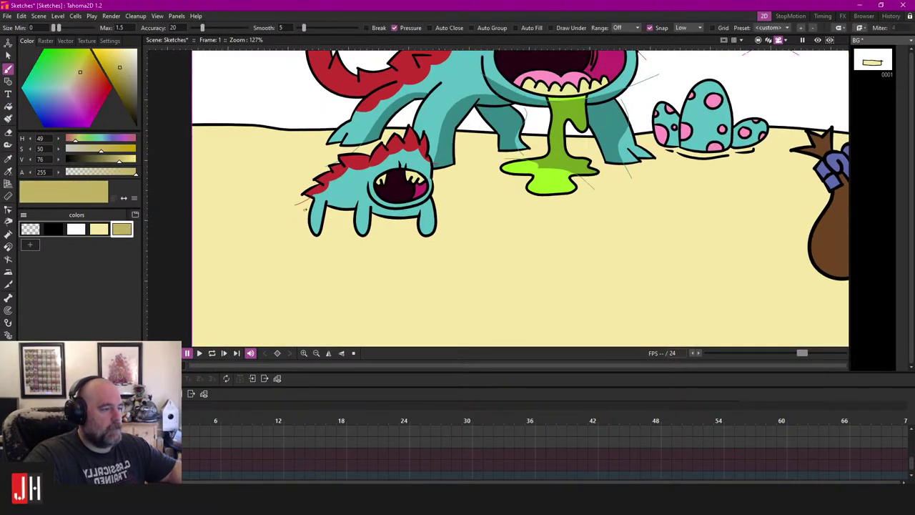
pyautogui.moveTo(228, 224)
pyautogui.mouseDown()
pyautogui.moveTo(268, 232)
pyautogui.moveTo(240, 245)
pyautogui.moveTo(421, 249)
pyautogui.mouseUp()
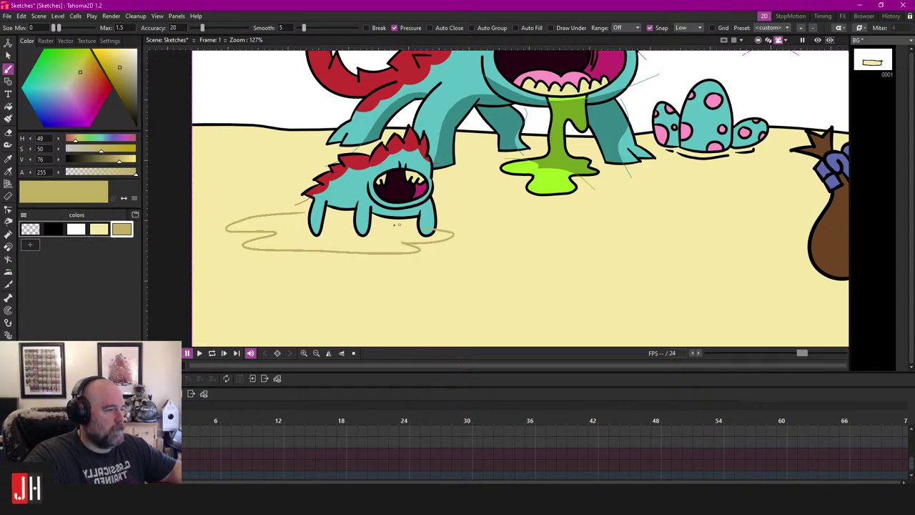
pyautogui.moveTo(305, 212); pyautogui.dragTo(308, 214)
pyautogui.press('f')
pyautogui.click(299, 229)
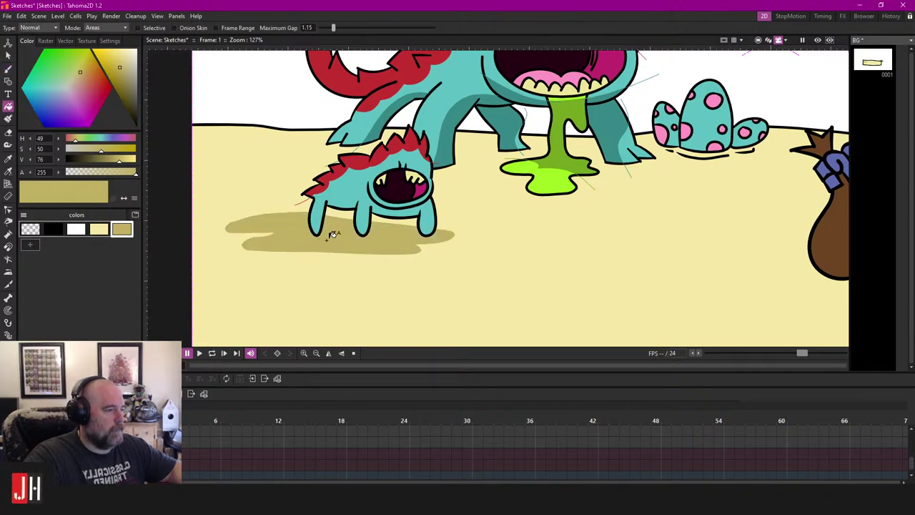
pyautogui.scroll(-8, 333, 243)
pyautogui.scroll(4, 333, 245)
pyautogui.scroll(3, 309, 236)
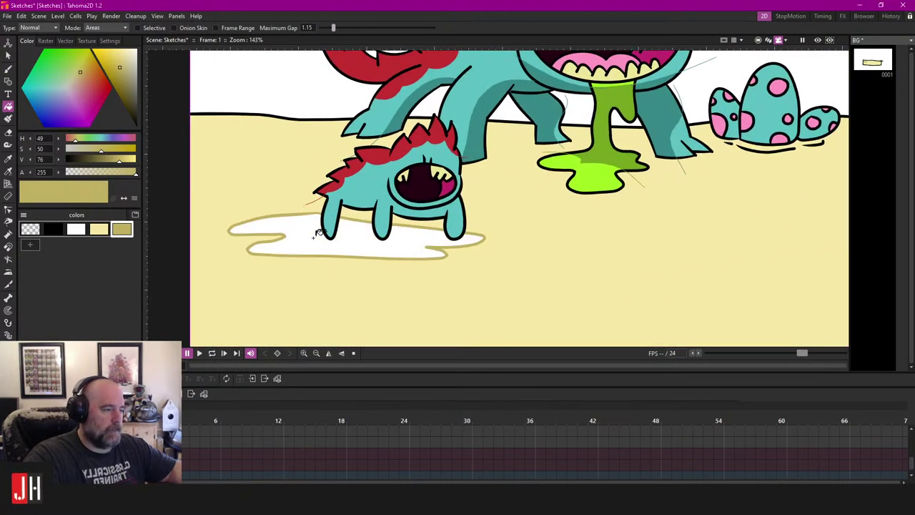
pyautogui.hotkey('ctrl', 'z')
# Step: Brush a flatter, jagged-edged shadow outline under the small creature and fill it with the darker sand colour
pyautogui.scroll(1, 307, 225)
pyautogui.press('b')
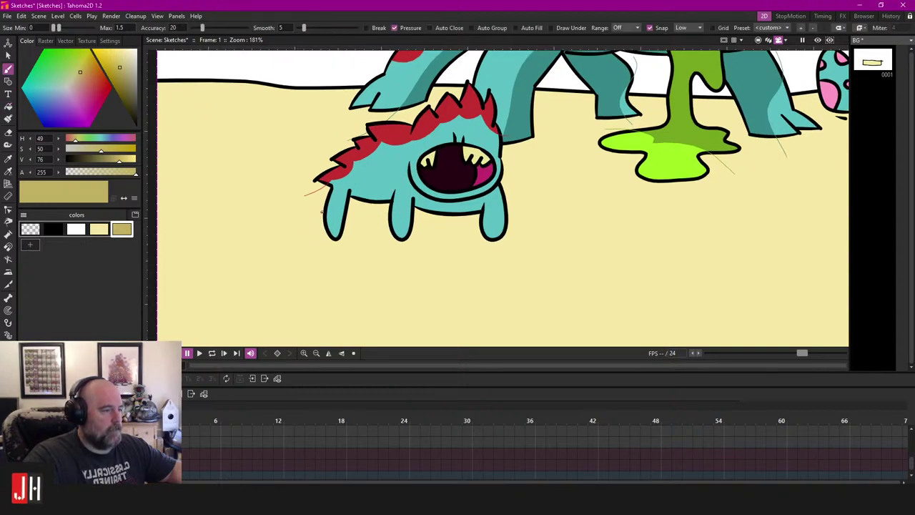
pyautogui.moveTo(322, 211)
pyautogui.mouseDown()
pyautogui.moveTo(246, 213)
pyautogui.moveTo(306, 223)
pyautogui.moveTo(252, 233)
pyautogui.moveTo(316, 245)
pyautogui.moveTo(531, 238)
pyautogui.moveTo(322, 213)
pyautogui.mouseUp()
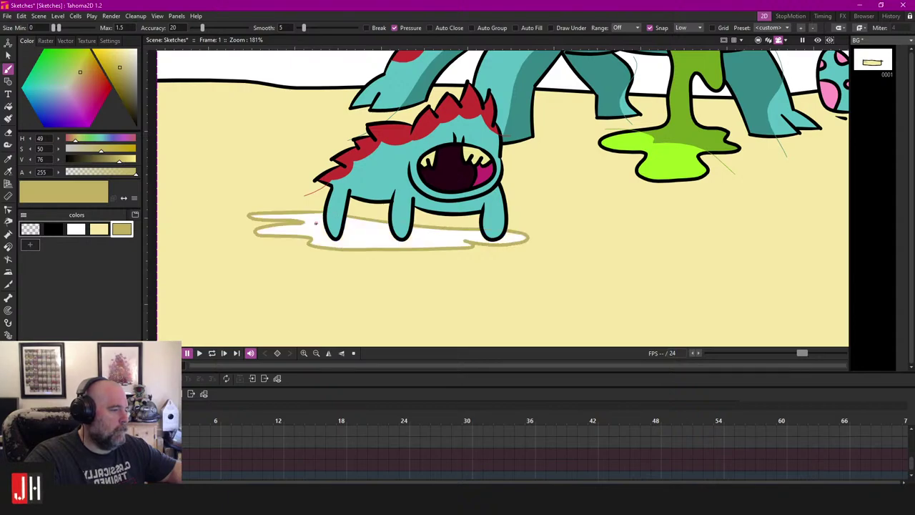
pyautogui.press('f')
pyautogui.click(343, 225)
pyautogui.scroll(-5, 343, 225)
pyautogui.scroll(4, 350, 207)
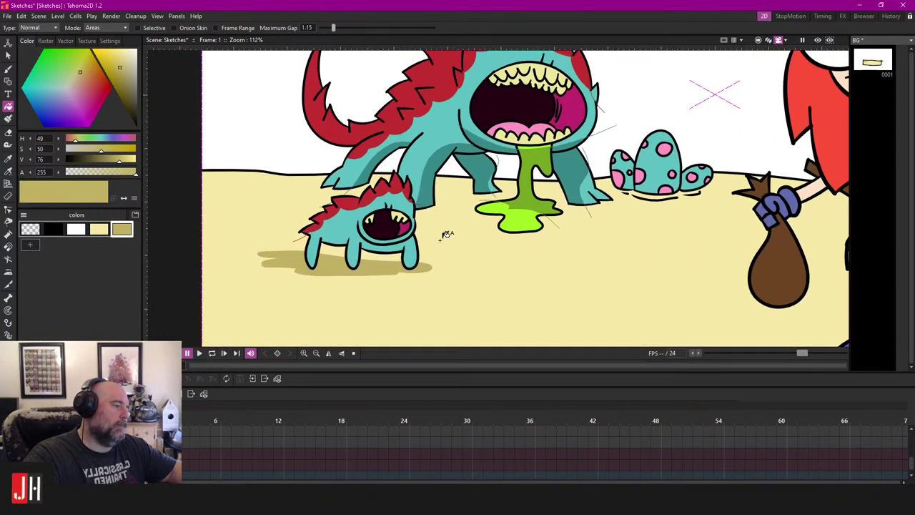
# Step: Brush a jagged shadow outline under the big monster and its green slime, and fill it with darker sand
pyautogui.press('b')
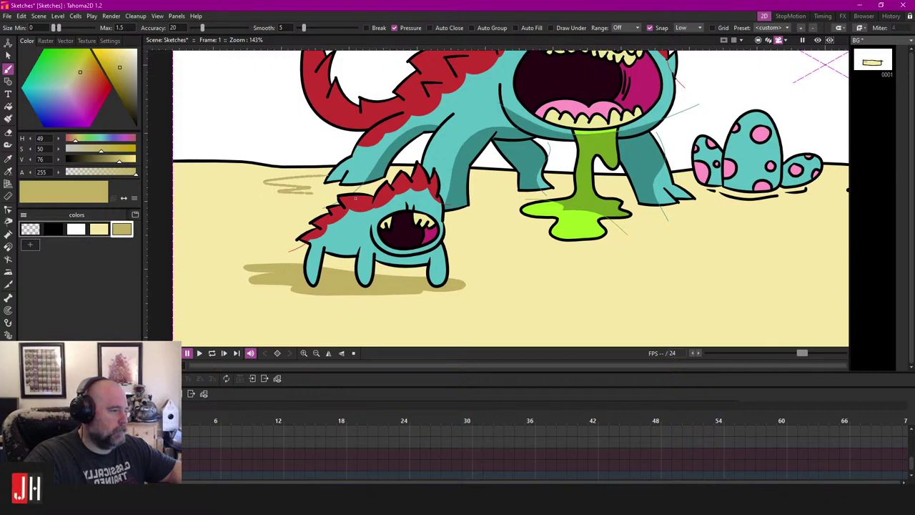
pyautogui.moveTo(355, 198)
pyautogui.mouseDown()
pyautogui.moveTo(457, 222)
pyautogui.moveTo(520, 223)
pyautogui.moveTo(502, 228)
pyautogui.moveTo(535, 235)
pyautogui.moveTo(524, 246)
pyautogui.moveTo(583, 252)
pyautogui.moveTo(643, 246)
pyautogui.moveTo(629, 235)
pyautogui.moveTo(633, 229)
pyautogui.moveTo(717, 202)
pyautogui.moveTo(326, 175)
pyautogui.mouseUp()
pyautogui.press('f')
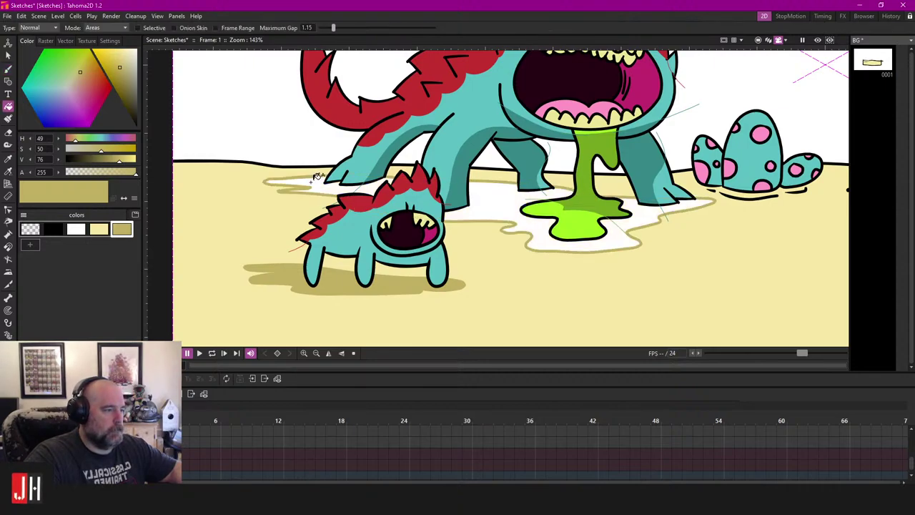
pyautogui.click(321, 186)
pyautogui.scroll(-11, 343, 203)
pyautogui.scroll(6, 465, 198)
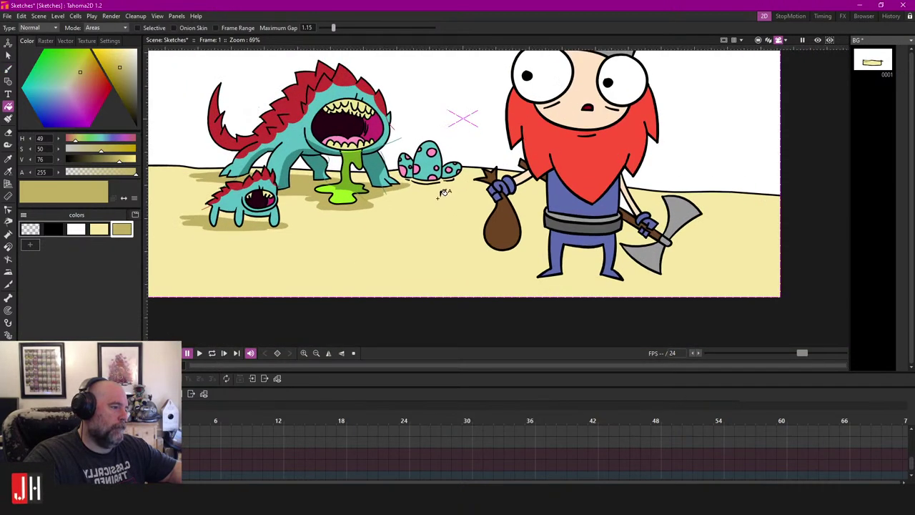
# Step: Brush a shadow outline around the base of the spotted eggs and fill it with darker sand
pyautogui.press('b')
pyautogui.scroll(2, 372, 213)
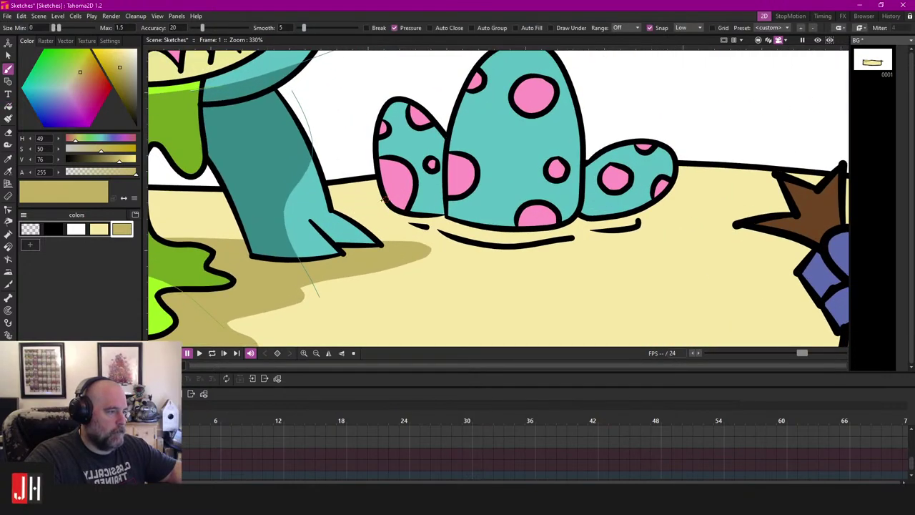
pyautogui.moveTo(384, 199)
pyautogui.mouseDown()
pyautogui.moveTo(405, 222)
pyautogui.moveTo(391, 224)
pyautogui.moveTo(446, 248)
pyautogui.moveTo(514, 261)
pyautogui.moveTo(615, 257)
pyautogui.moveTo(699, 233)
pyautogui.moveTo(677, 215)
pyautogui.moveTo(681, 197)
pyautogui.moveTo(386, 200)
pyautogui.mouseUp()
pyautogui.press('f')
pyautogui.click(385, 202)
pyautogui.scroll(-17, 443, 250)
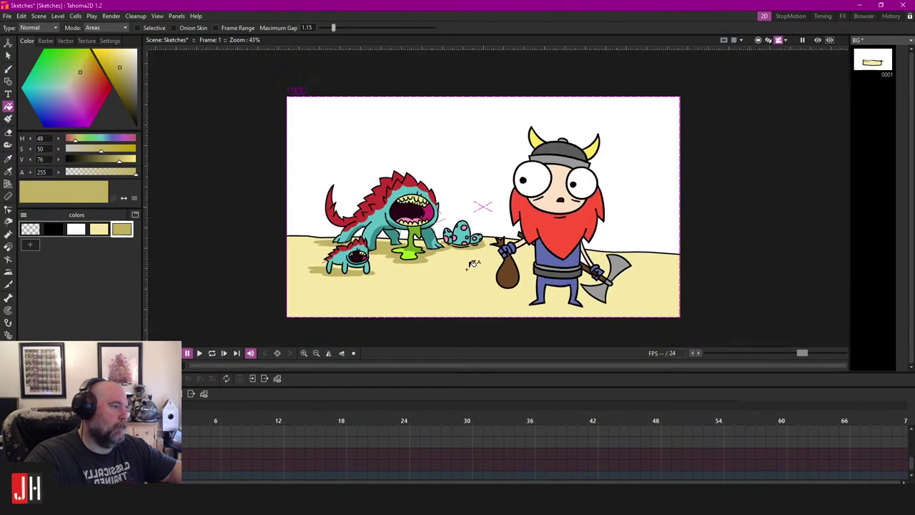
pyautogui.scroll(1, 472, 264)
pyautogui.scroll(-2, 461, 265)
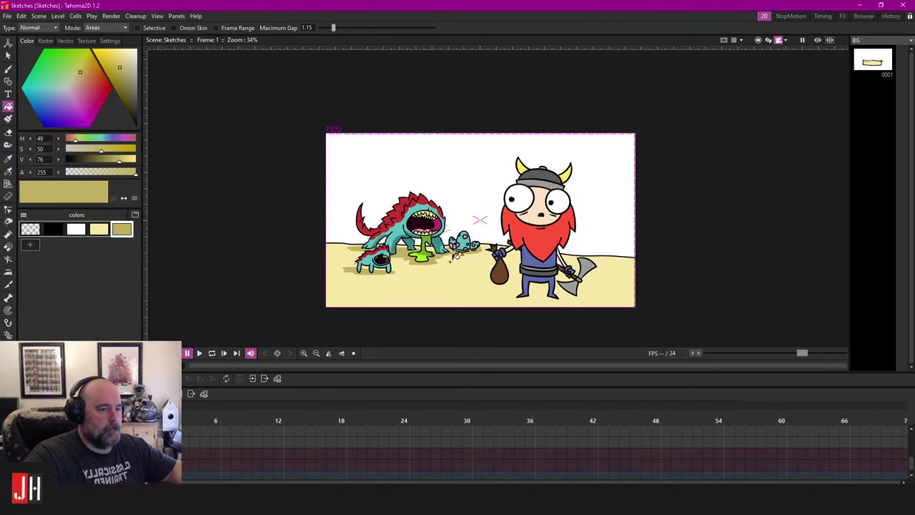
# Step: Brush a jagged darker sand shadow outline around the Viking's feet, undoing the unsatisfactory strokes
pyautogui.moveTo(455, 256); pyautogui.dragTo(485, 243)
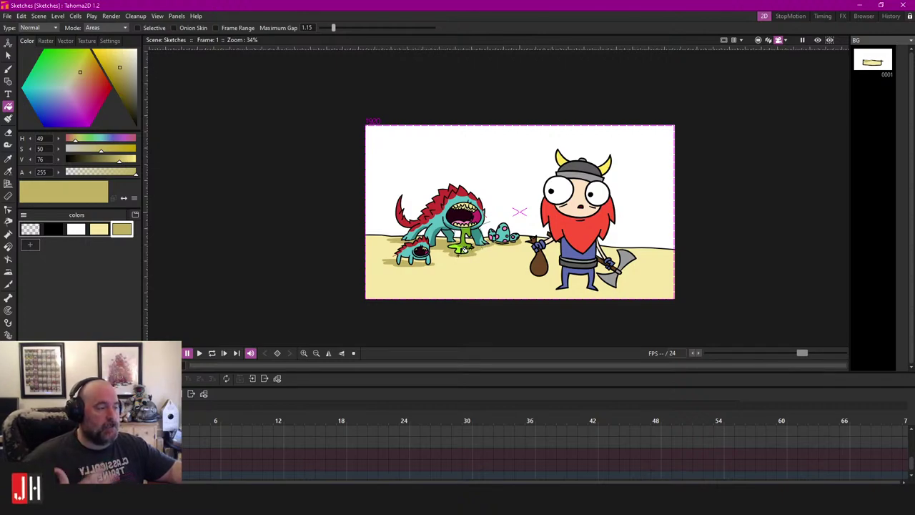
pyautogui.scroll(3, 488, 260)
pyautogui.scroll(3, 489, 260)
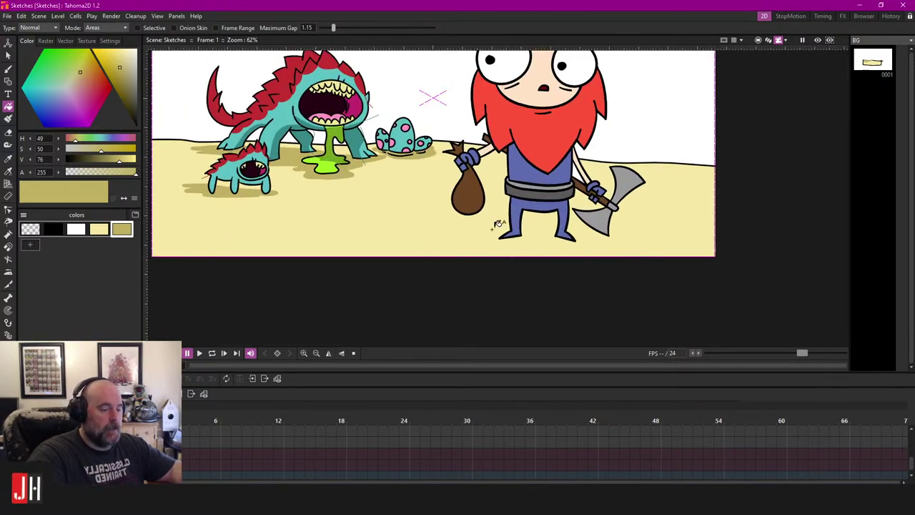
pyautogui.press('b')
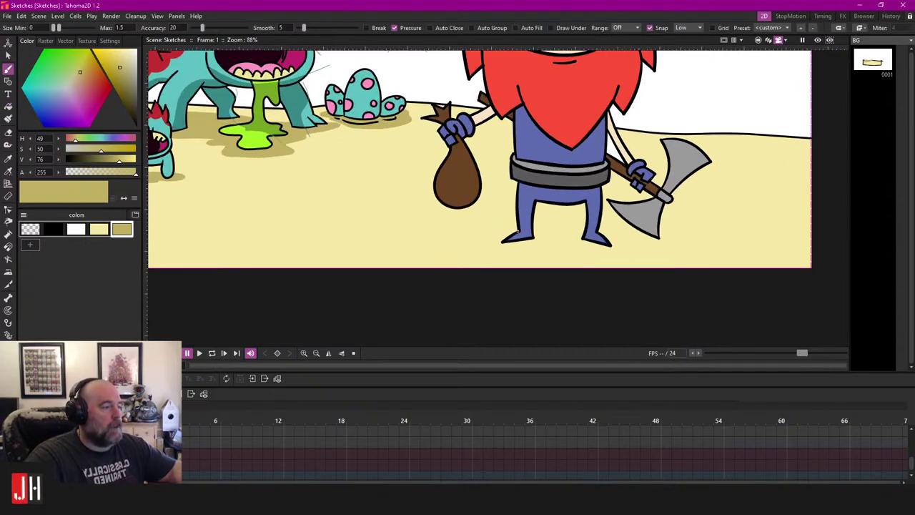
pyautogui.moveTo(516, 229)
pyautogui.mouseDown()
pyautogui.moveTo(451, 236)
pyautogui.moveTo(482, 238)
pyautogui.moveTo(468, 242)
pyautogui.moveTo(390, 243)
pyautogui.mouseUp()
pyautogui.hotkey('ctrl', 'z')
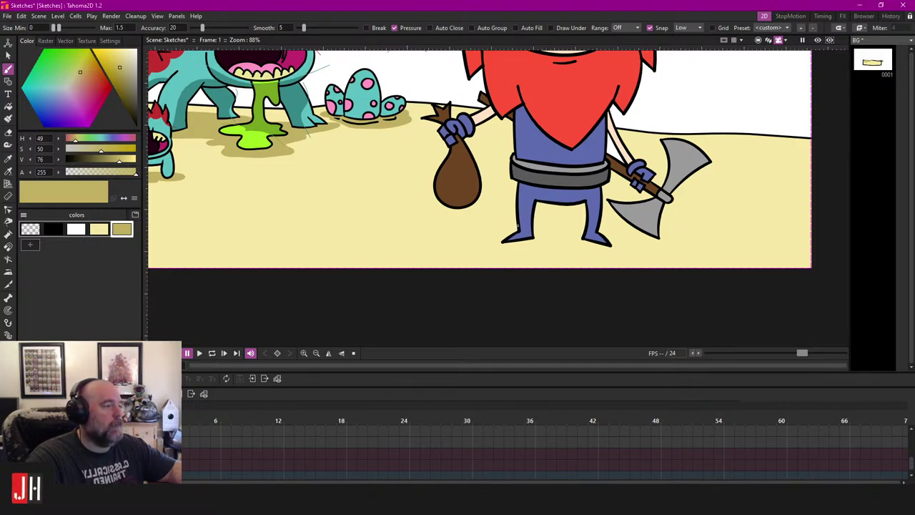
pyautogui.moveTo(511, 226)
pyautogui.mouseDown()
pyautogui.moveTo(426, 233)
pyautogui.moveTo(463, 241)
pyautogui.moveTo(421, 246)
pyautogui.moveTo(540, 250)
pyautogui.moveTo(471, 228)
pyautogui.moveTo(460, 231)
pyautogui.moveTo(478, 235)
pyautogui.moveTo(406, 242)
pyautogui.moveTo(524, 258)
pyautogui.moveTo(659, 255)
pyautogui.moveTo(667, 251)
pyautogui.moveTo(642, 246)
pyautogui.moveTo(675, 242)
pyautogui.moveTo(506, 227)
pyautogui.mouseUp()
pyautogui.hotkey('ctrl', 'z')
# Step: Fill the shadow outline under the Viking's feet with the darker sand colour
pyautogui.press('f')
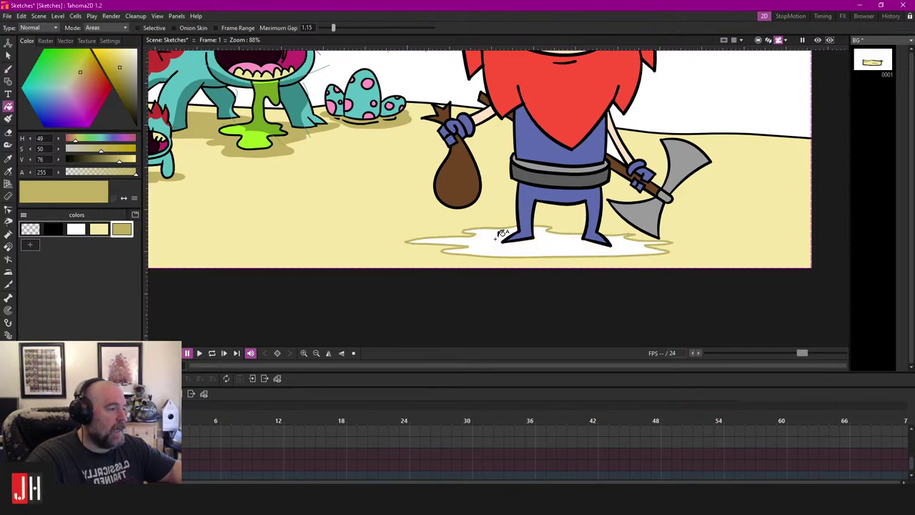
pyautogui.click(498, 239)
pyautogui.scroll(-11, 512, 244)
pyautogui.scroll(5, 524, 254)
pyautogui.scroll(2, 530, 246)
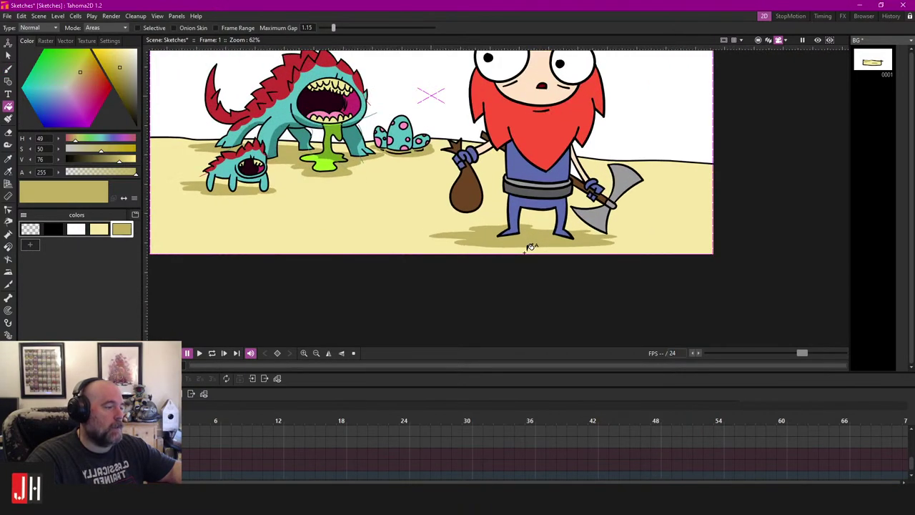
# Step: Examine the whole composition of monsters, eggs, Viking, ground and shadows at different zoom levels
pyautogui.scroll(2, 531, 243)
pyautogui.scroll(-3, 534, 245)
pyautogui.scroll(-2, 534, 244)
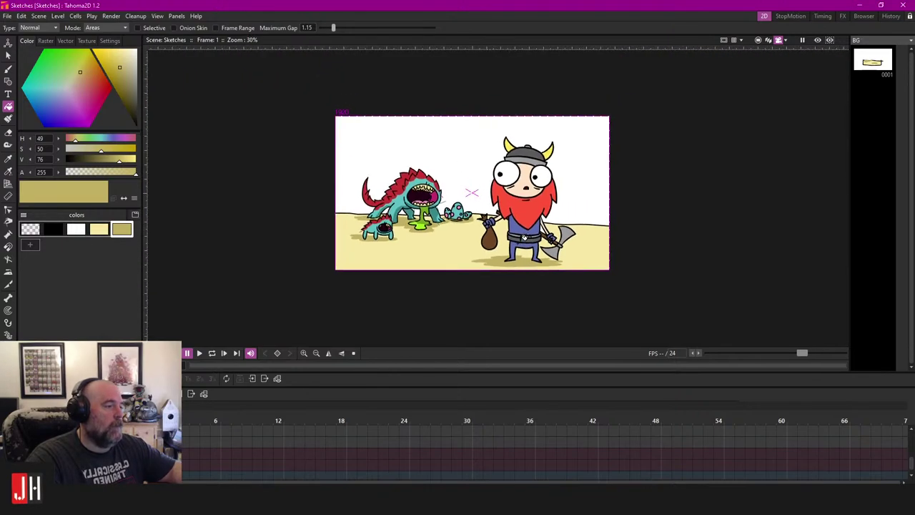
pyautogui.scroll(1, 492, 227)
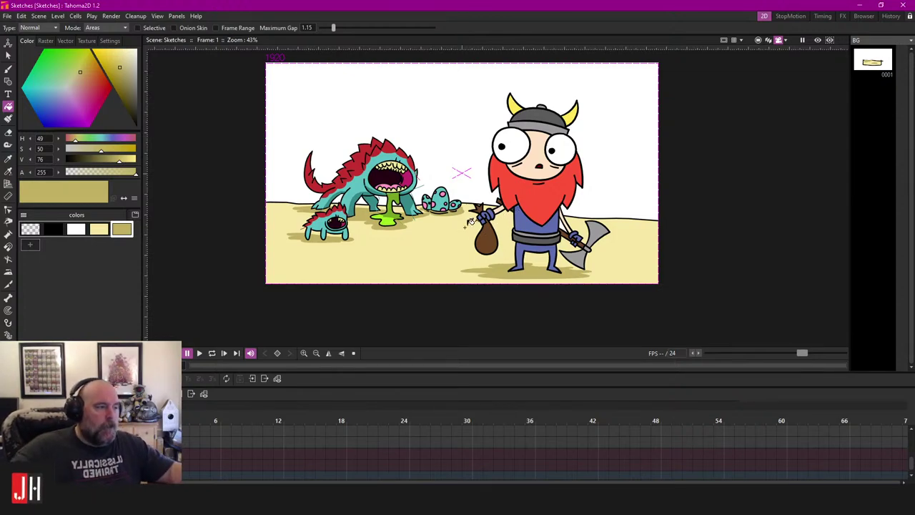
pyautogui.scroll(-1, 489, 222)
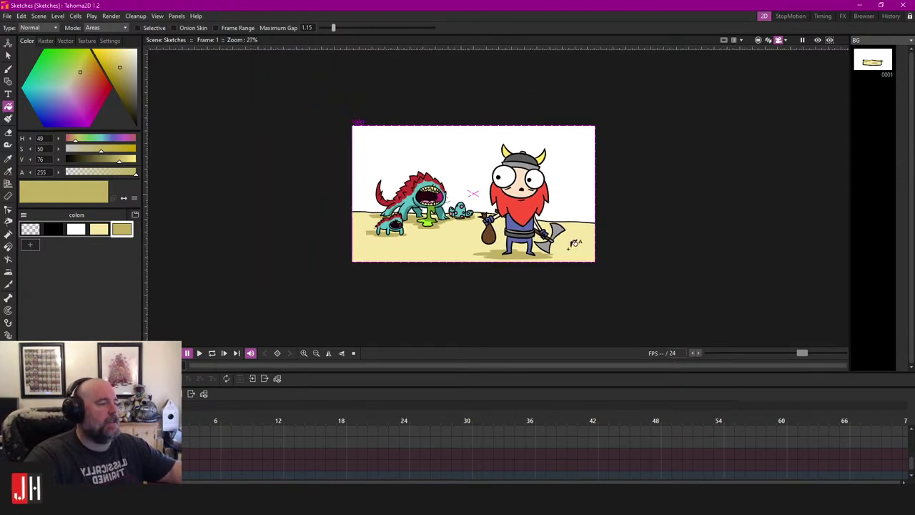
pyautogui.scroll(1, 567, 242)
pyautogui.scroll(3, 497, 188)
pyautogui.scroll(-4, 502, 214)
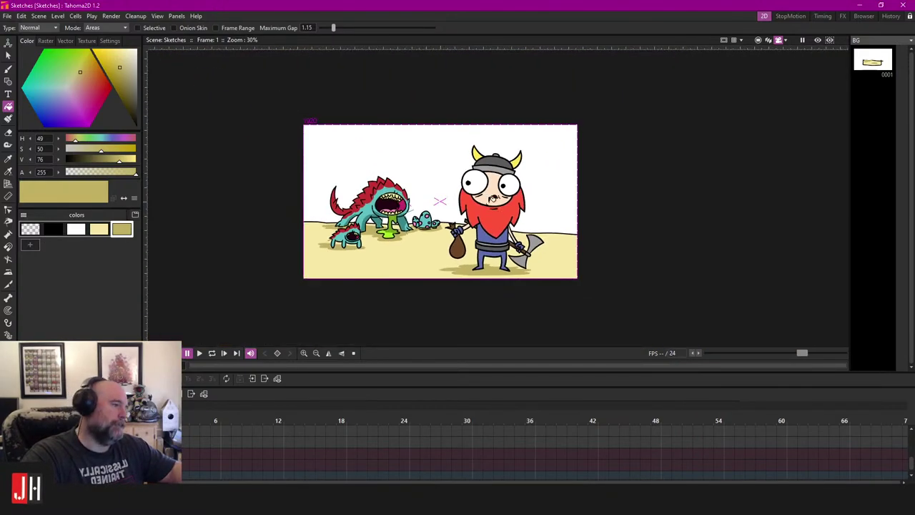
# Step: Fill the gap between the Viking's axe arm and his body with the light sand colour
pyautogui.scroll(4, 495, 220)
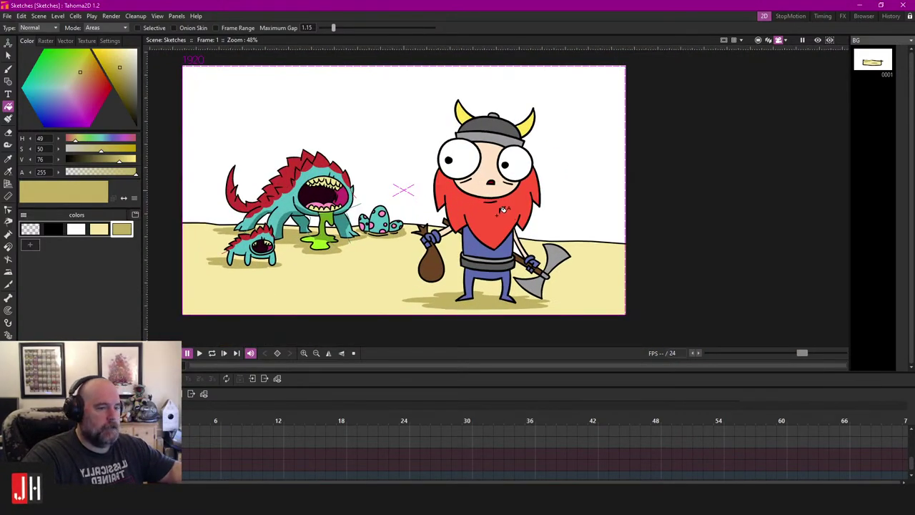
pyautogui.moveTo(496, 216); pyautogui.dragTo(531, 208)
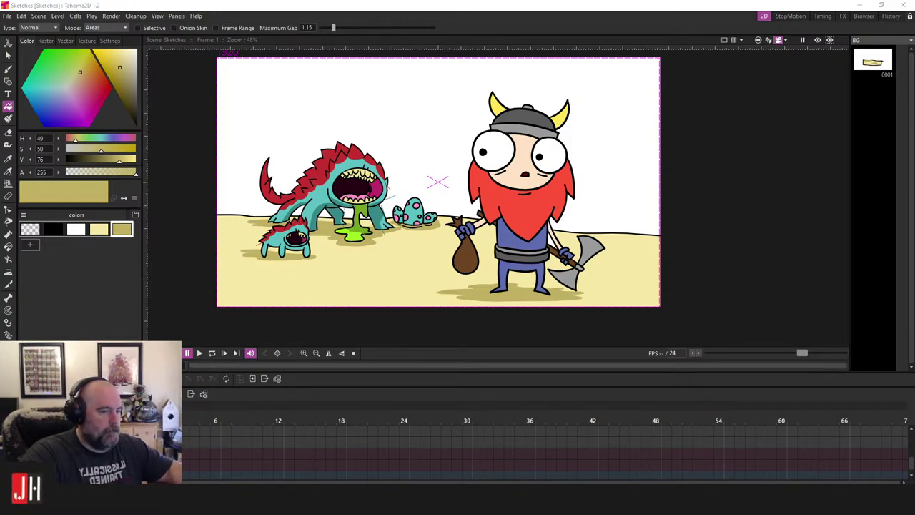
pyautogui.scroll(5, 525, 184)
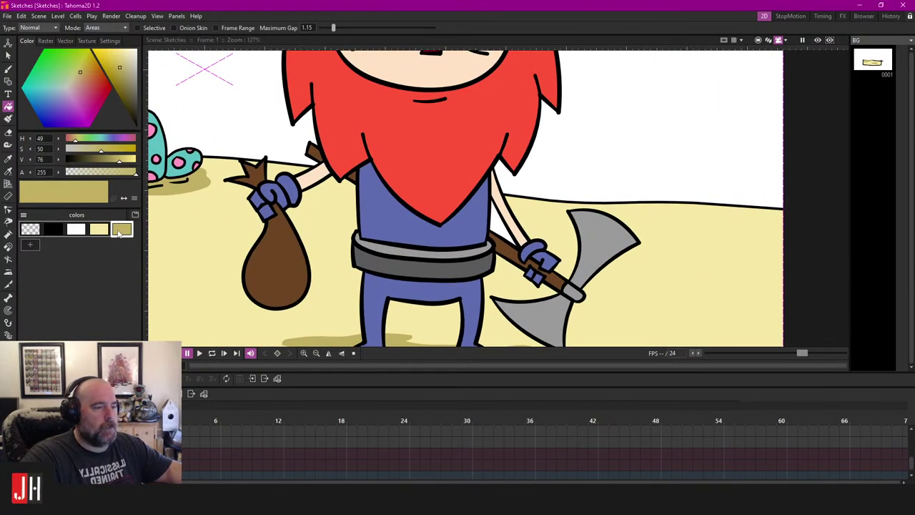
pyautogui.click(98, 229)
pyautogui.click(499, 216)
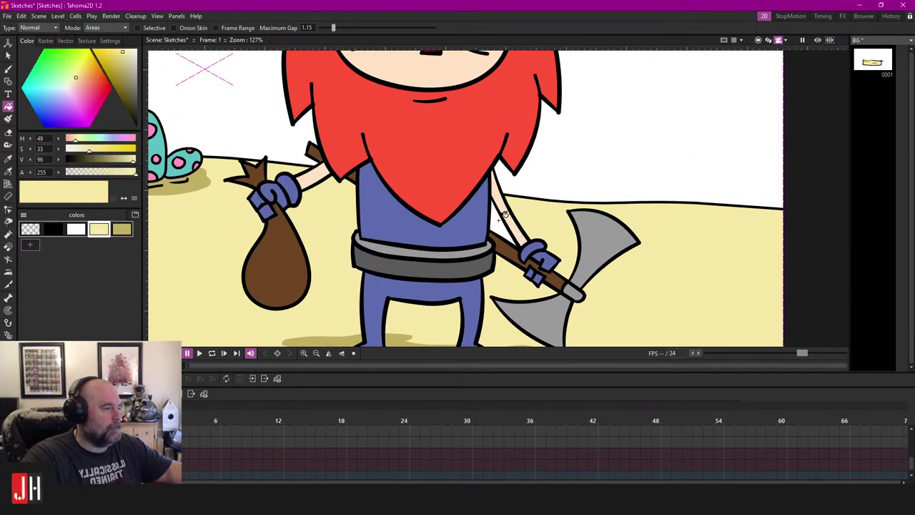
pyautogui.scroll(2, 501, 215)
pyautogui.scroll(-4, 503, 211)
pyautogui.scroll(-3, 504, 209)
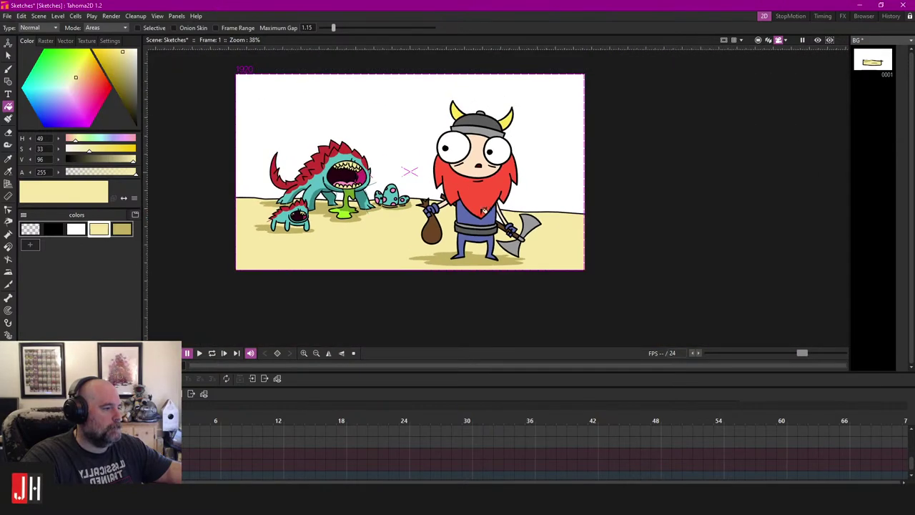
pyautogui.scroll(2, 531, 236)
pyautogui.scroll(4, 531, 236)
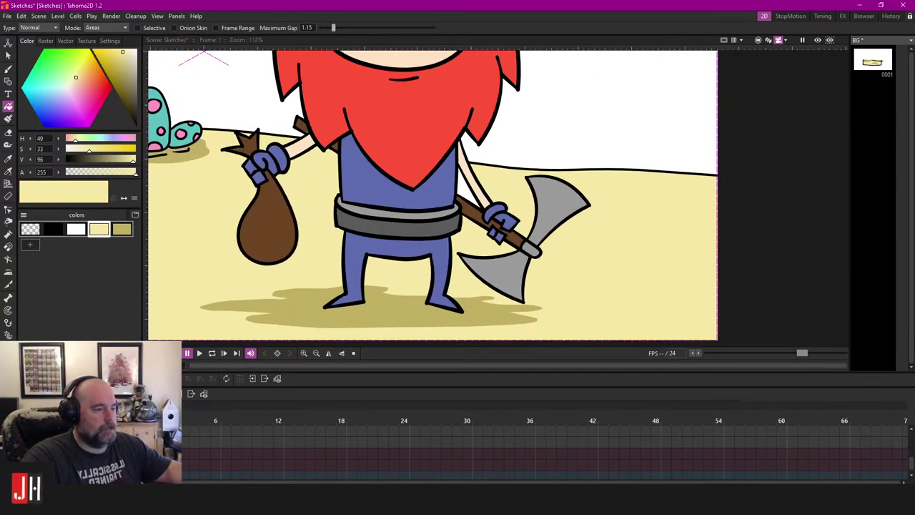
pyautogui.scroll(-6, 537, 253)
pyautogui.scroll(1, 495, 276)
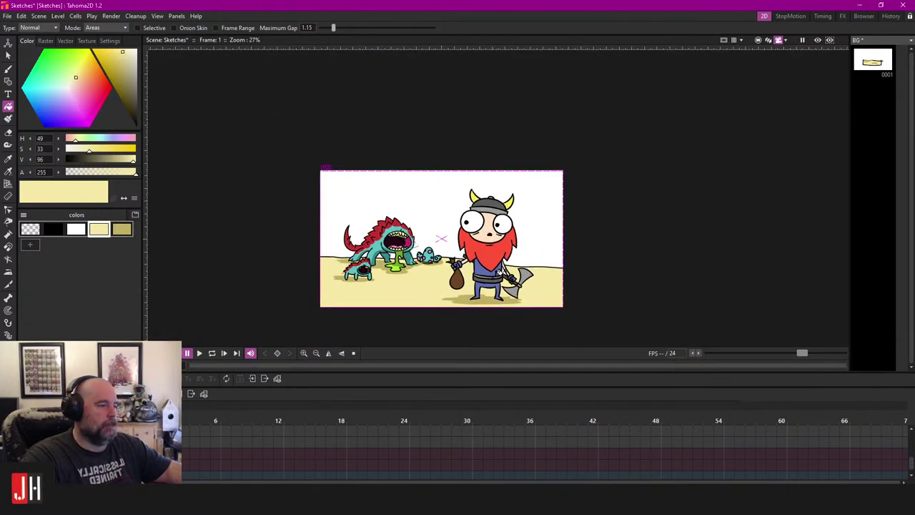
# Step: Brush a black two-peaked rock outline on the horizon behind the large monster's tail, undoing the unsatisfactory stroke
pyautogui.scroll(3, 451, 224)
pyautogui.moveTo(384, 204); pyautogui.dragTo(429, 239)
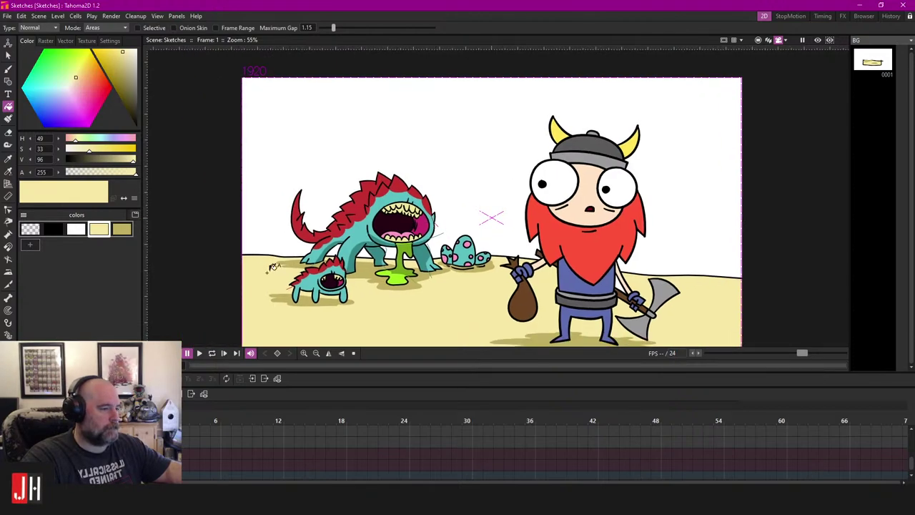
pyautogui.scroll(2, 266, 262)
pyautogui.scroll(1, 267, 262)
pyautogui.click(53, 230)
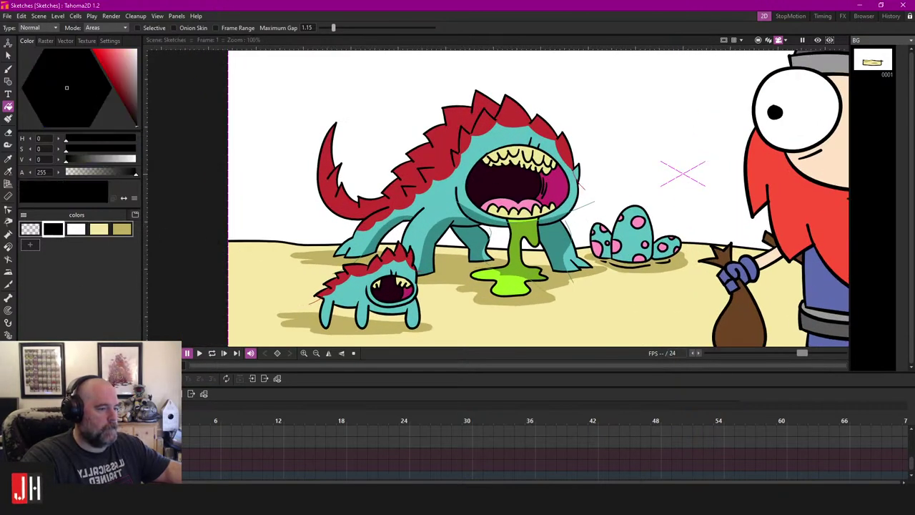
pyautogui.scroll(1, 281, 218)
pyautogui.press('b')
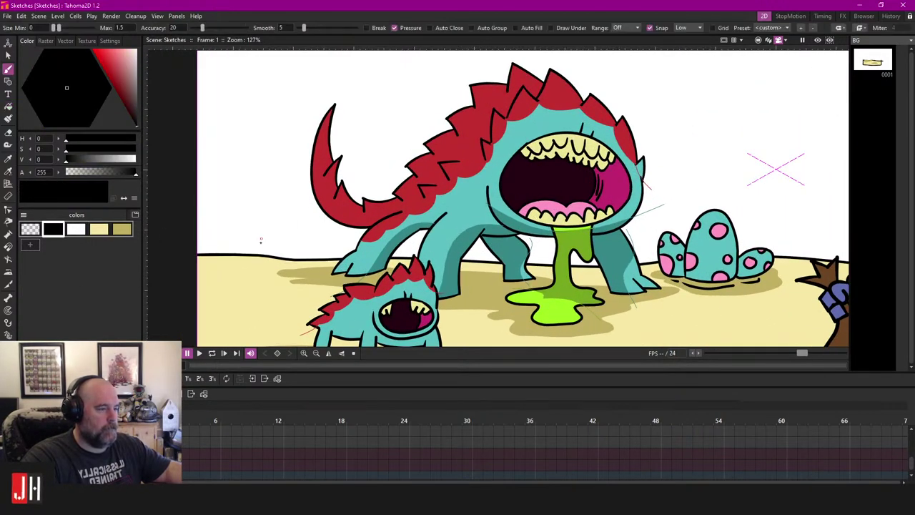
pyautogui.moveTo(270, 256)
pyautogui.mouseDown()
pyautogui.moveTo(262, 209)
pyautogui.moveTo(253, 213)
pyautogui.moveTo(218, 141)
pyautogui.moveTo(203, 198)
pyautogui.mouseUp()
pyautogui.hotkey('ctrl', 'z')
pyautogui.moveTo(291, 262)
pyautogui.mouseDown()
pyautogui.moveTo(291, 223)
pyautogui.moveTo(263, 206)
pyautogui.moveTo(251, 163)
pyautogui.moveTo(214, 254)
pyautogui.mouseUp()
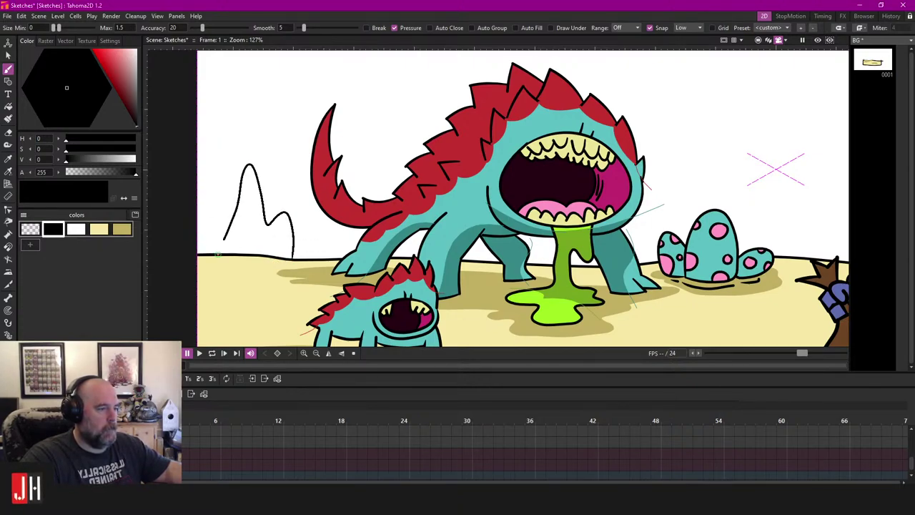
# Step: Fill the two-peaked rock behind the monster's tail with the darker sand colour
pyautogui.scroll(1, 246, 273)
pyautogui.scroll(-1, 246, 273)
pyautogui.click(121, 228)
pyautogui.press('f')
pyautogui.click(282, 215)
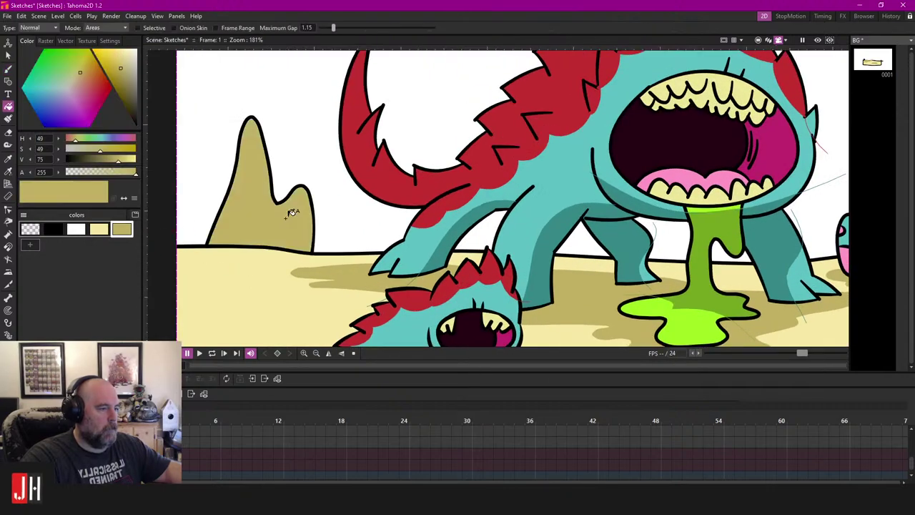
pyautogui.scroll(-3, 317, 243)
# Step: Brush a black jagged mountain outline with one tall peak on the horizon beside the Viking's axe, undoing the unsatisfactory strokes
pyautogui.scroll(3, 317, 243)
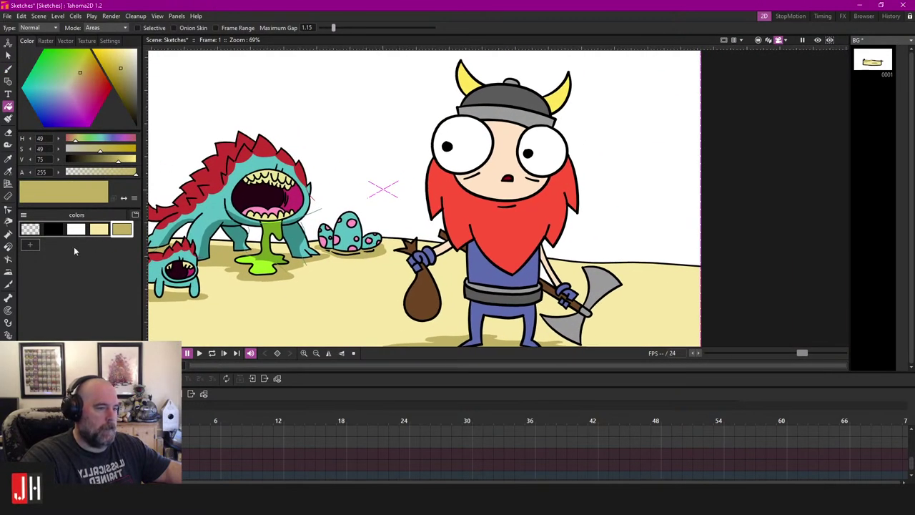
pyautogui.press('b')
pyautogui.click(53, 229)
pyautogui.scroll(2, 483, 297)
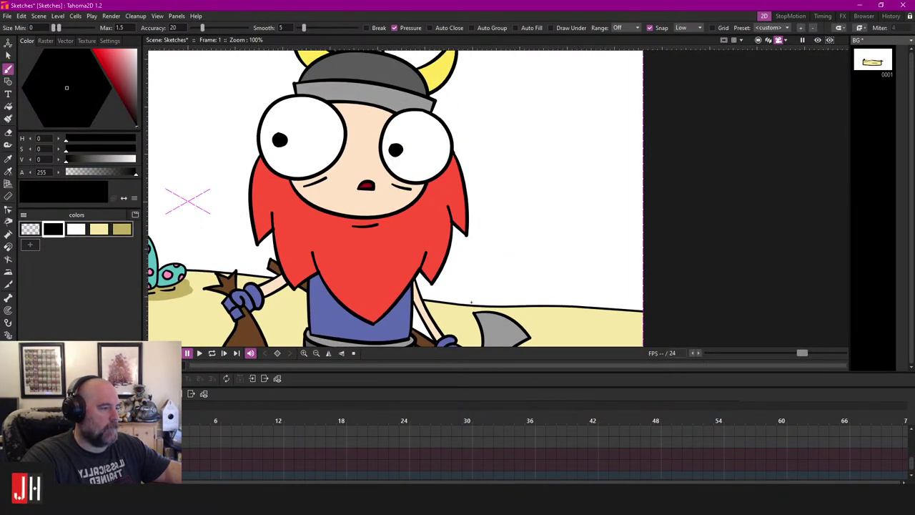
pyautogui.moveTo(472, 304)
pyautogui.mouseDown()
pyautogui.moveTo(547, 141)
pyautogui.moveTo(576, 162)
pyautogui.moveTo(591, 239)
pyautogui.moveTo(613, 243)
pyautogui.moveTo(623, 280)
pyautogui.mouseUp()
pyautogui.hotkey('ctrl', 'z')
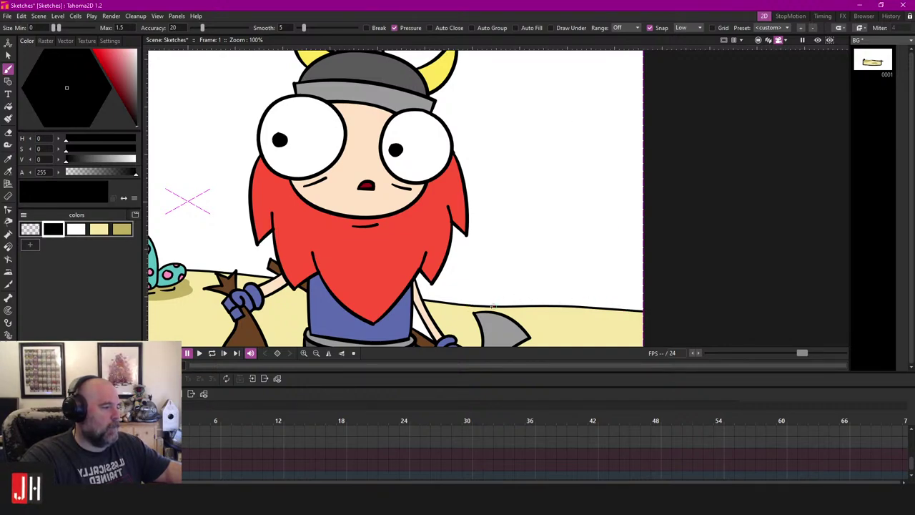
pyautogui.moveTo(484, 306)
pyautogui.mouseDown()
pyautogui.moveTo(521, 221)
pyautogui.moveTo(535, 244)
pyautogui.moveTo(582, 96)
pyautogui.moveTo(608, 198)
pyautogui.moveTo(618, 169)
pyautogui.moveTo(636, 312)
pyautogui.mouseUp()
pyautogui.scroll(1, 635, 312)
pyautogui.hotkey('ctrl', 'z')
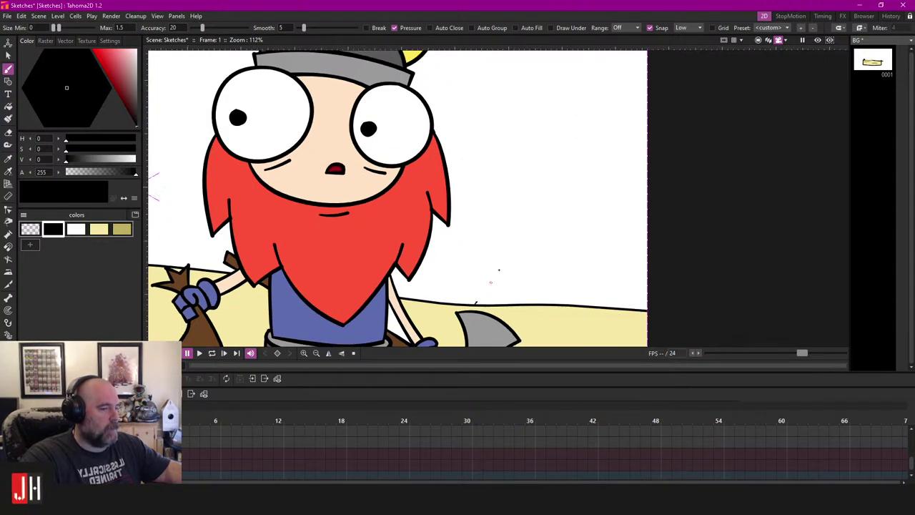
pyautogui.moveTo(476, 302)
pyautogui.mouseDown()
pyautogui.moveTo(516, 223)
pyautogui.moveTo(544, 239)
pyautogui.moveTo(608, 154)
pyautogui.mouseUp()
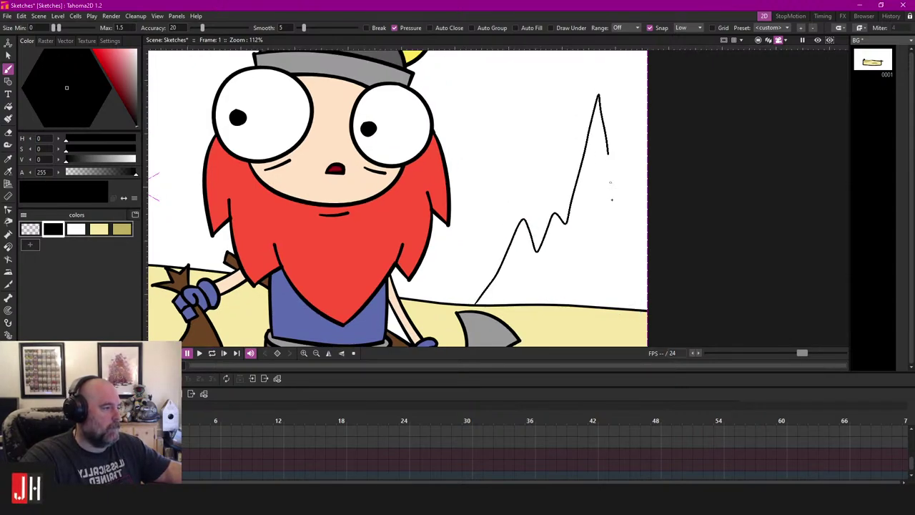
pyautogui.moveTo(611, 200); pyautogui.dragTo(627, 309)
# Step: Fill the tall jagged mountain beside the Viking with the darker sand colour, undoing the mistaken black fill
pyautogui.press('f')
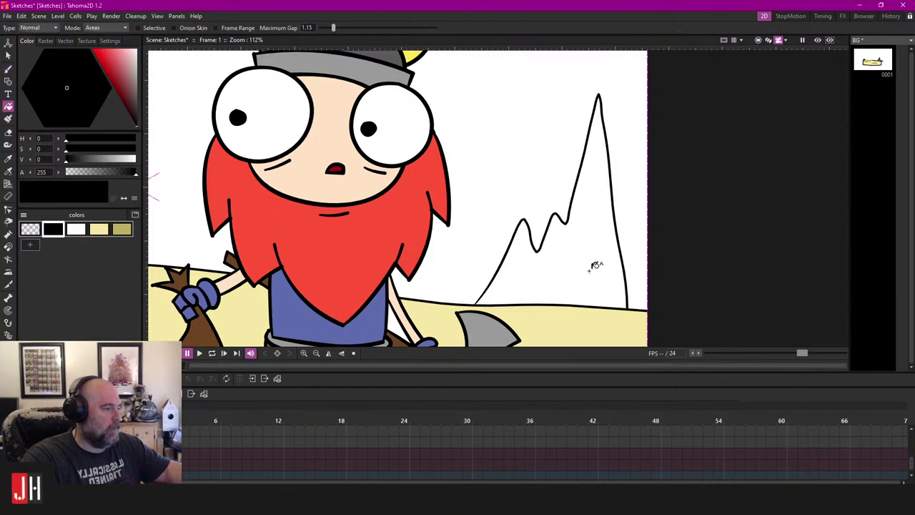
pyautogui.click(596, 261)
pyautogui.hotkey('ctrl', 'z')
pyautogui.click(126, 230)
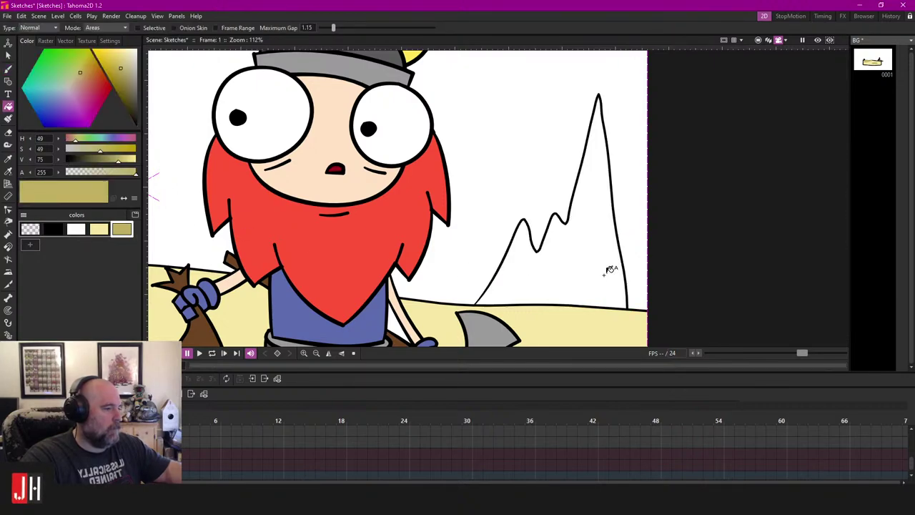
pyautogui.click(606, 262)
pyautogui.scroll(-5, 564, 279)
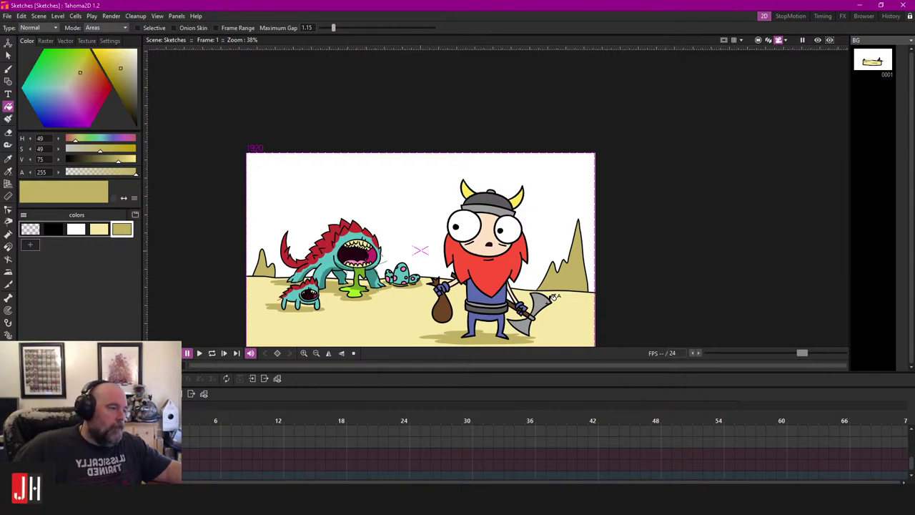
# Step: Brush a smaller black two-peaked hill outline between the Viking and the tall mountain, undoing the first attempt
pyautogui.scroll(3, 554, 297)
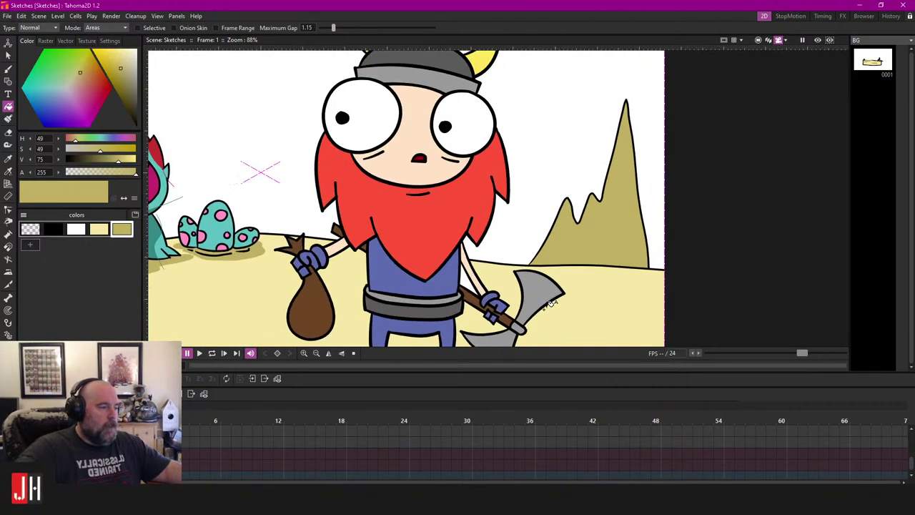
pyautogui.click(53, 229)
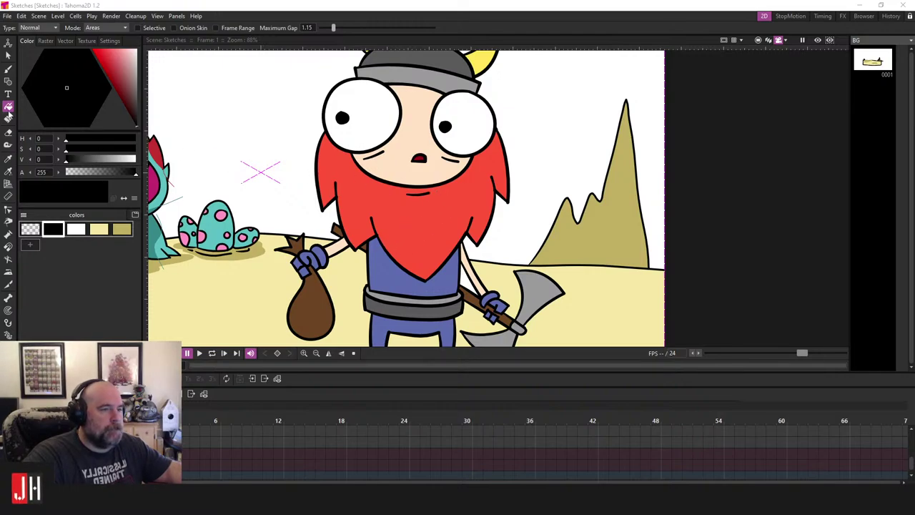
pyautogui.click(8, 69)
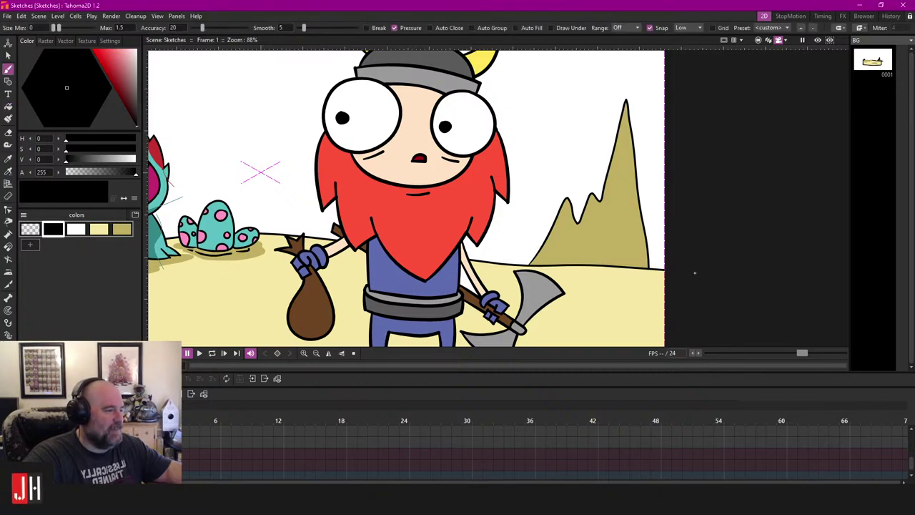
pyautogui.scroll(2, 541, 287)
pyautogui.scroll(1, 541, 287)
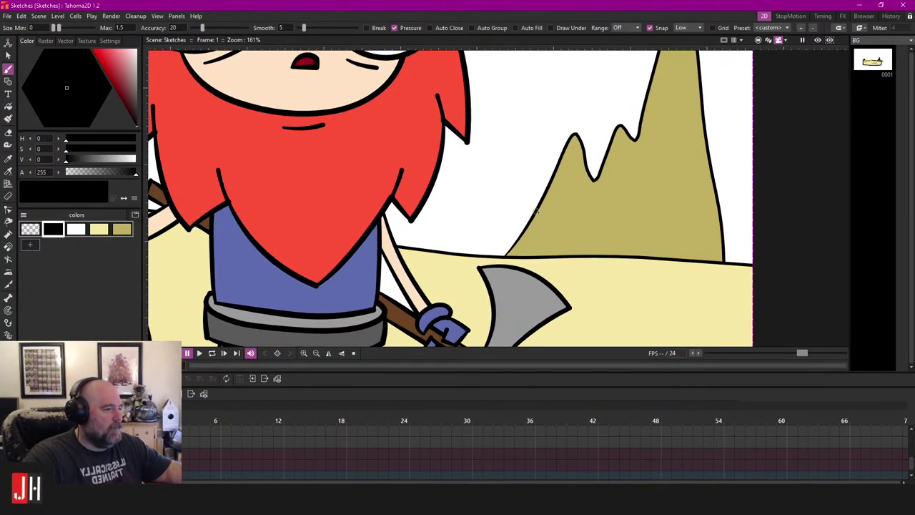
pyautogui.moveTo(537, 213)
pyautogui.mouseDown()
pyautogui.moveTo(527, 162)
pyautogui.moveTo(508, 208)
pyautogui.moveTo(499, 163)
pyautogui.moveTo(466, 249)
pyautogui.mouseUp()
pyautogui.hotkey('ctrl', 'z')
pyautogui.moveTo(541, 204)
pyautogui.mouseDown()
pyautogui.moveTo(524, 164)
pyautogui.moveTo(505, 195)
pyautogui.moveTo(488, 175)
pyautogui.moveTo(470, 180)
pyautogui.moveTo(439, 252)
pyautogui.mouseUp()
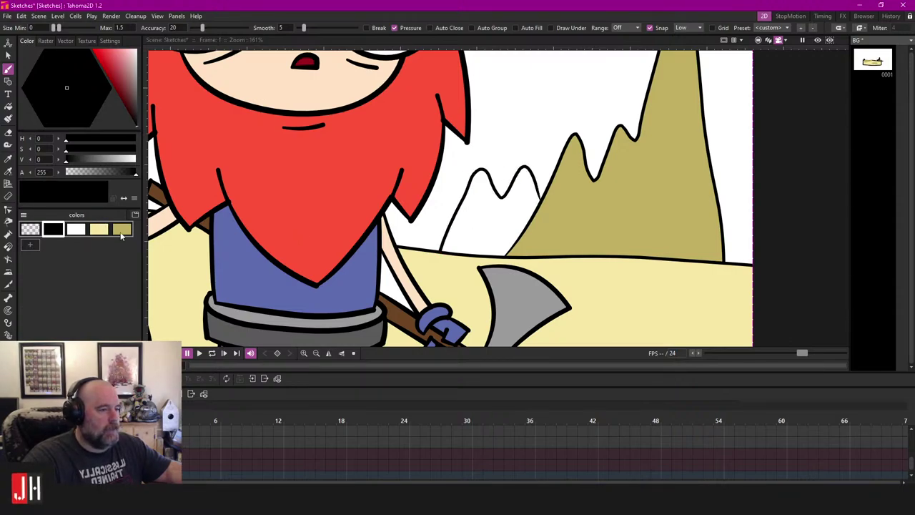
# Step: Fill the smaller two-peaked hill next to the tall mountain with the darker sand colour
pyautogui.click(122, 231)
pyautogui.press('f')
pyautogui.click(529, 201)
pyautogui.scroll(-8, 529, 200)
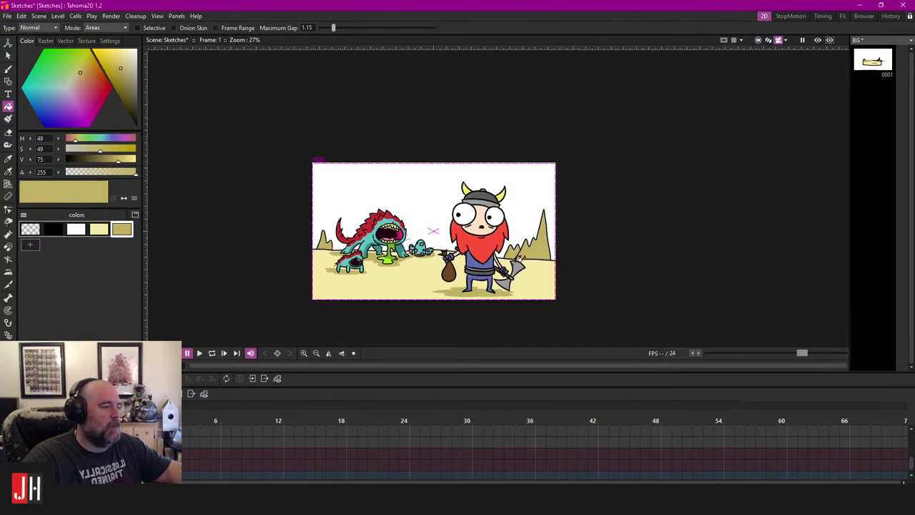
pyautogui.scroll(2, 477, 266)
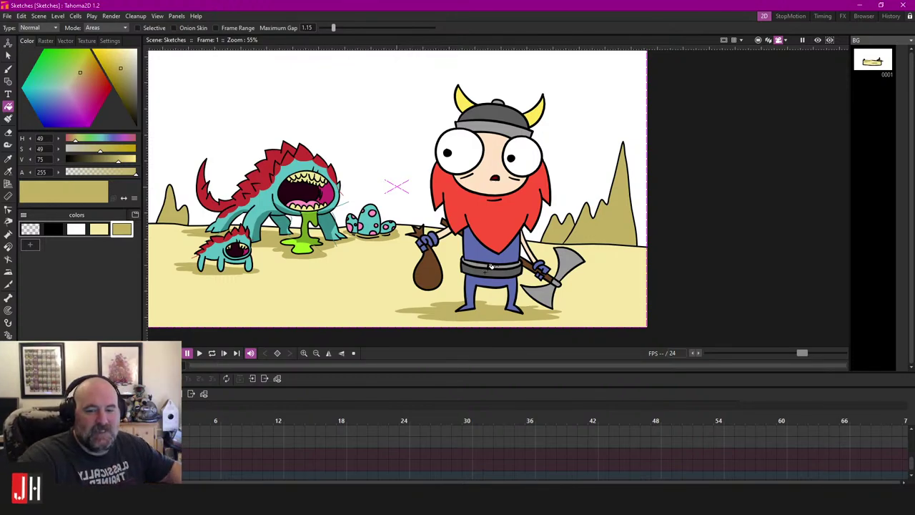
# Step: Brush a small black bumpy rock outline on the horizon between the two-peaked rock and the monster's foot
pyautogui.scroll(-2, 447, 152)
pyautogui.scroll(5, 295, 236)
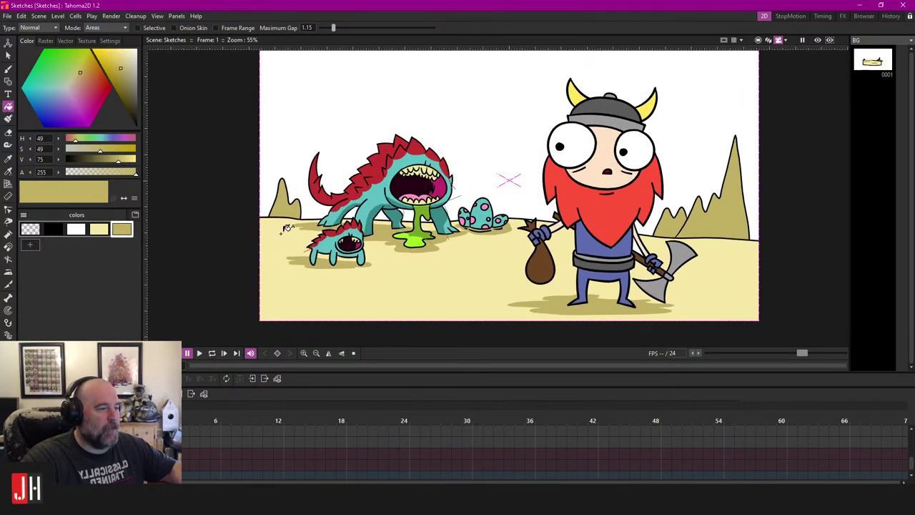
pyautogui.scroll(2, 296, 199)
pyautogui.press('b')
pyautogui.click(52, 229)
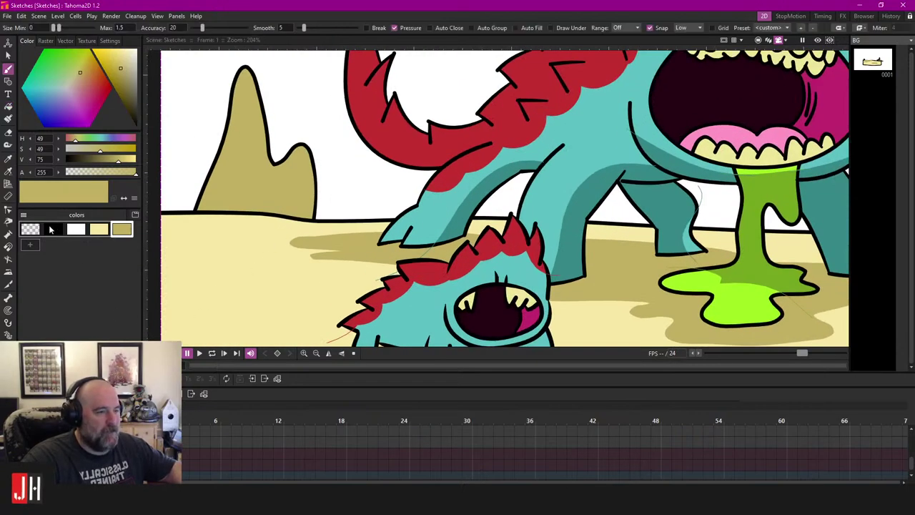
pyautogui.scroll(3, 350, 195)
pyautogui.scroll(1, 350, 195)
pyautogui.moveTo(280, 181); pyautogui.dragTo(347, 178)
pyautogui.moveTo(359, 210)
pyautogui.mouseDown()
pyautogui.moveTo(392, 223)
pyautogui.moveTo(397, 245)
pyautogui.mouseUp()
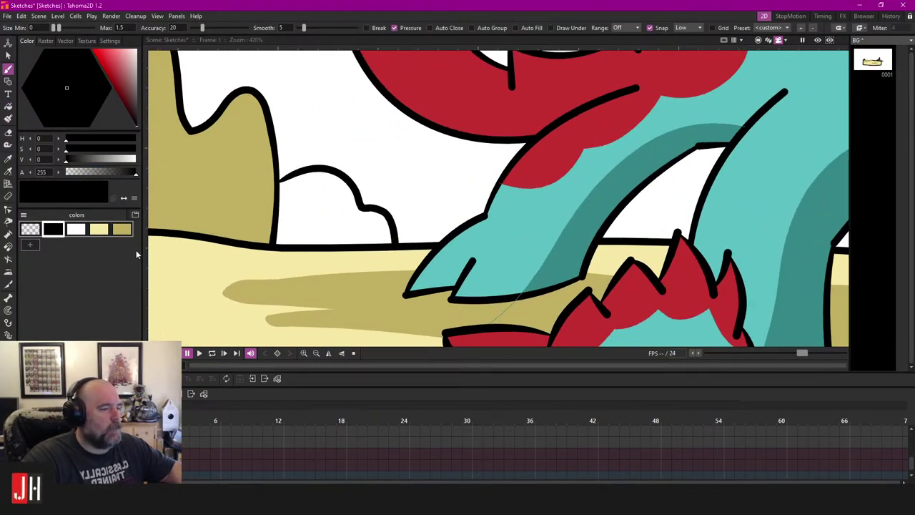
# Step: Fill the small bumpy rock near the monster's foot with the darker sand colour
pyautogui.click(122, 229)
pyautogui.press('f')
pyautogui.click(322, 203)
pyautogui.scroll(-10, 333, 231)
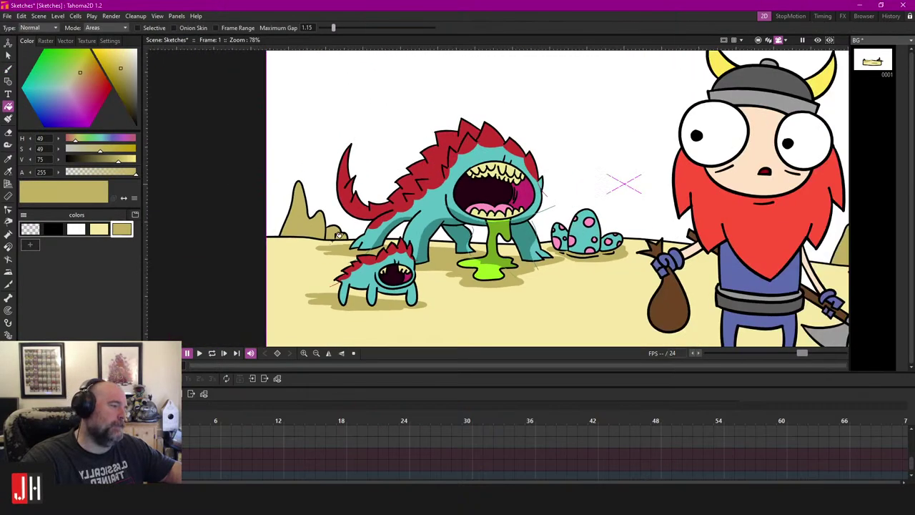
pyautogui.scroll(1, 399, 206)
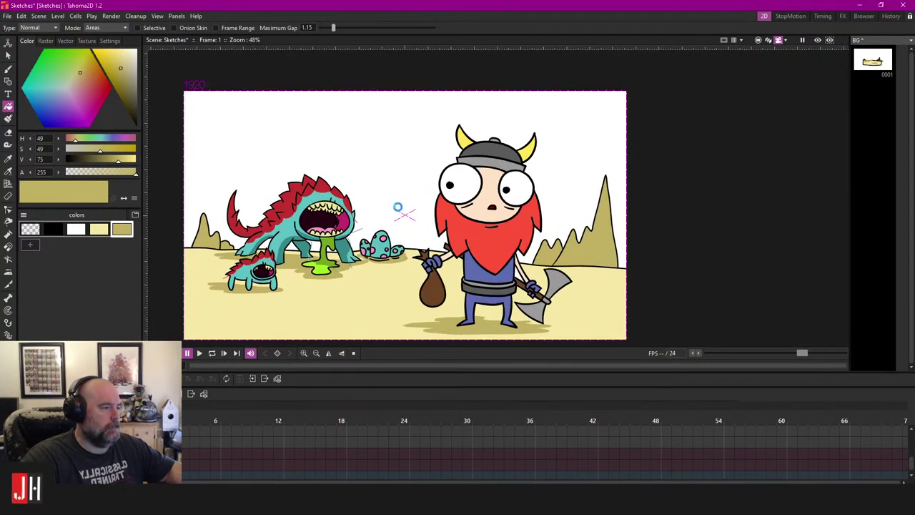
pyautogui.scroll(-2, 402, 203)
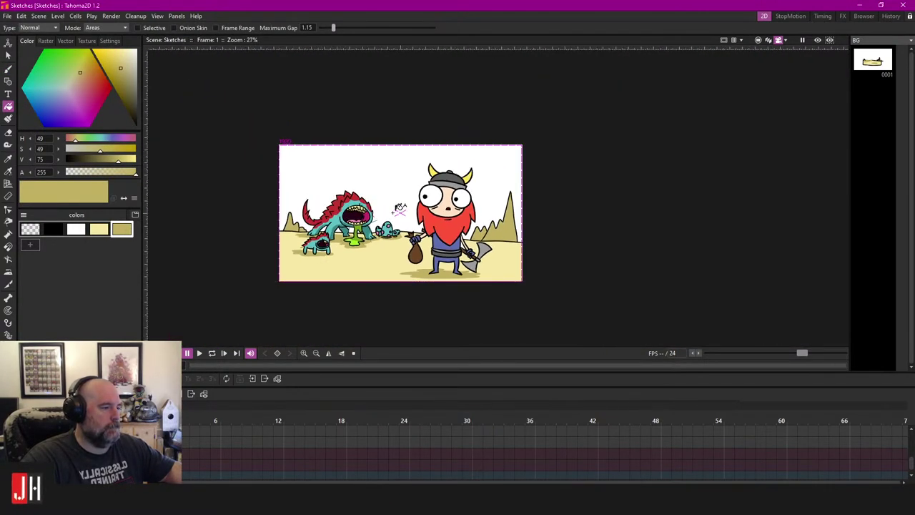
# Step: Leave the camera view and select the white backdrop rectangle, trying a pink recolour of the black style and undoing it
pyautogui.click(758, 41)
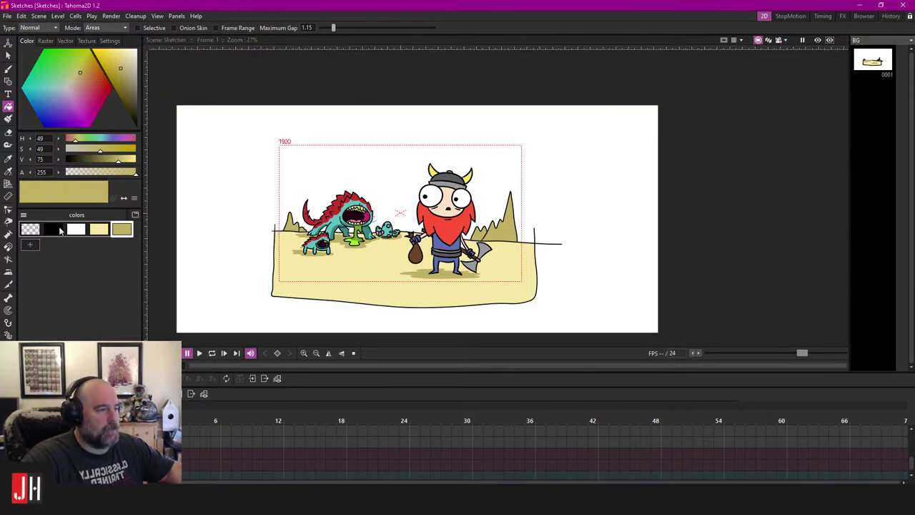
pyautogui.click(59, 229)
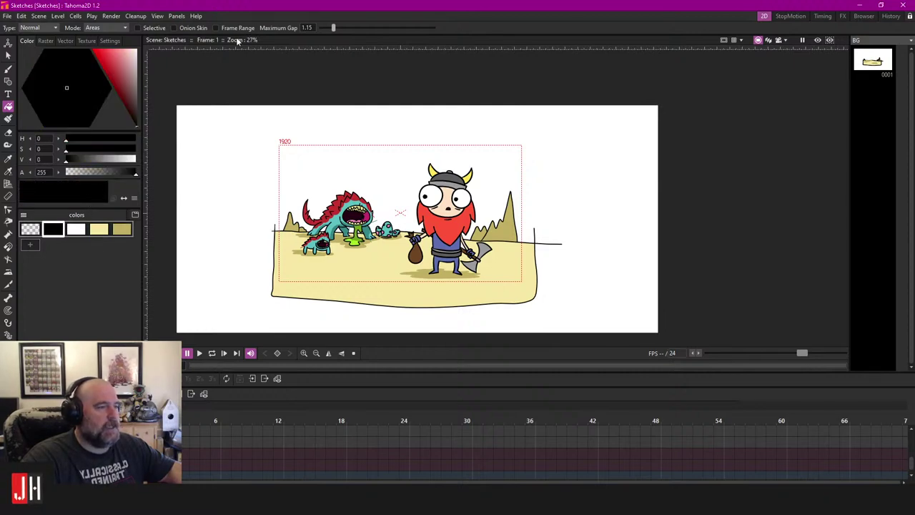
pyautogui.press('g')
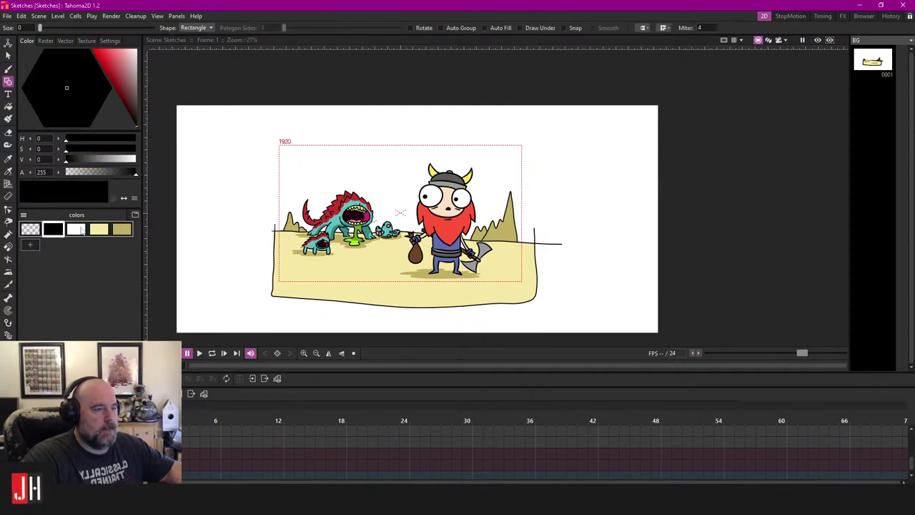
pyautogui.press('s')
pyautogui.click(277, 108)
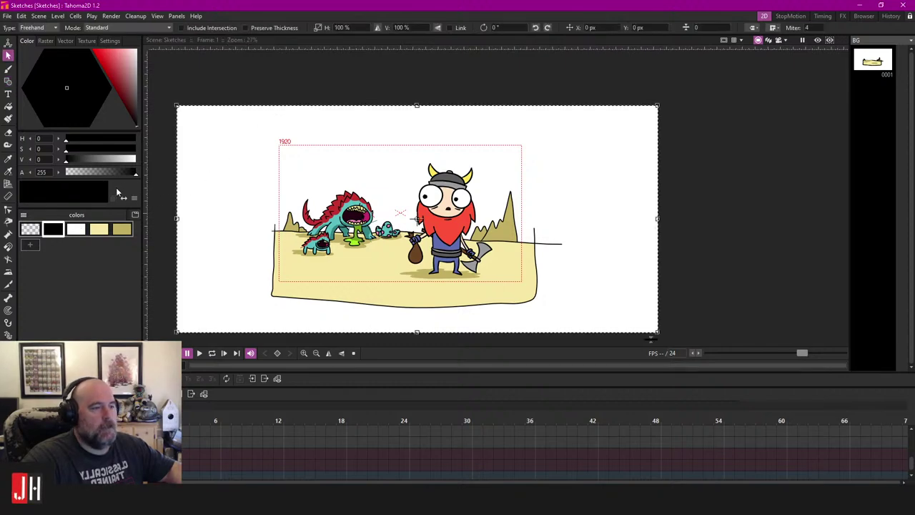
pyautogui.moveTo(126, 63); pyautogui.dragTo(129, 60)
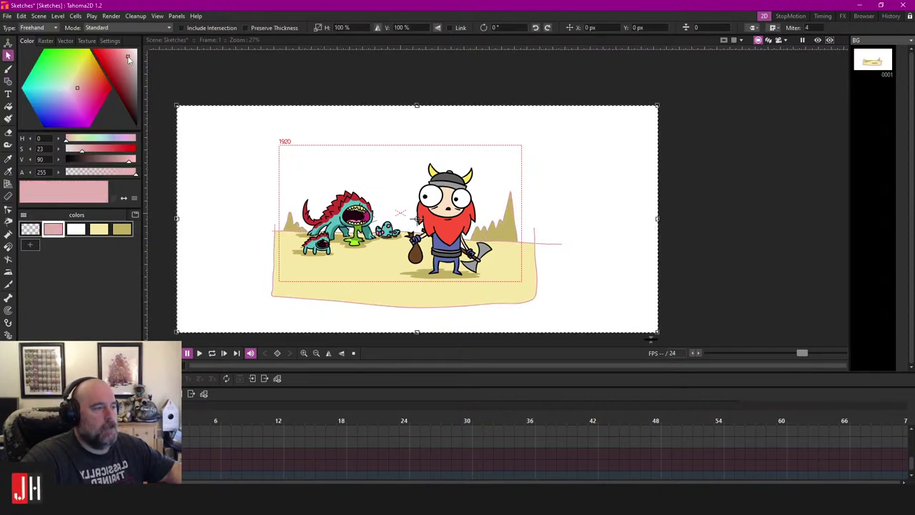
pyautogui.hotkey('ctrl', 'z')
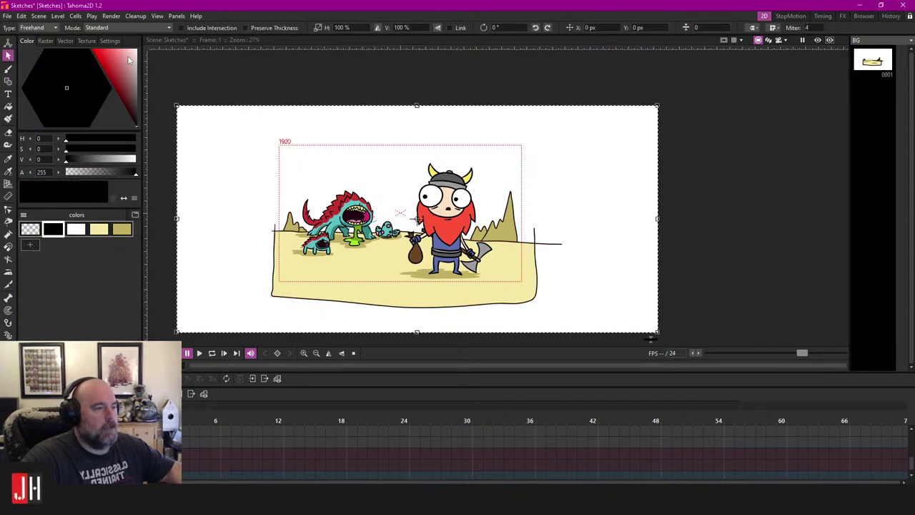
# Step: Add a dusty pink palette colour with H 0, S 33, V 80, fill the white backdrop with it, and return to the camera view
pyautogui.click(31, 245)
pyautogui.moveTo(129, 66); pyautogui.dragTo(124, 64)
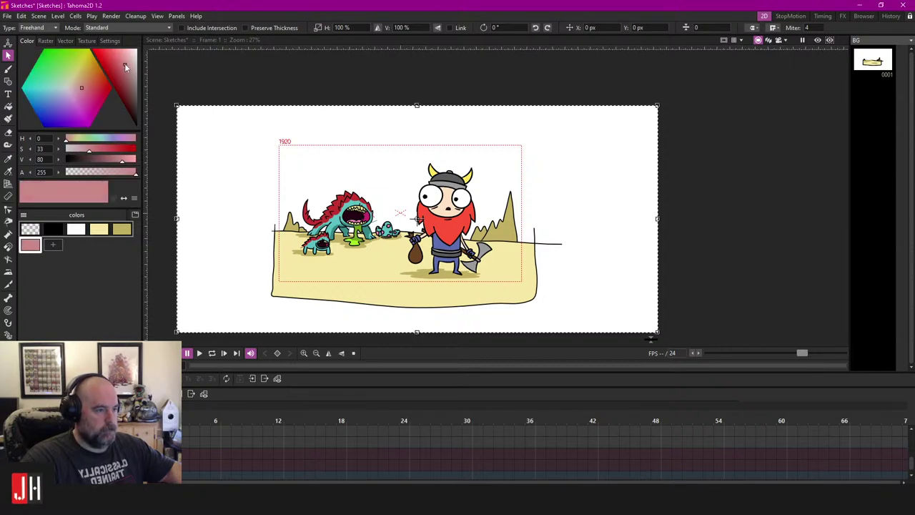
pyautogui.press('f')
pyautogui.click(429, 121)
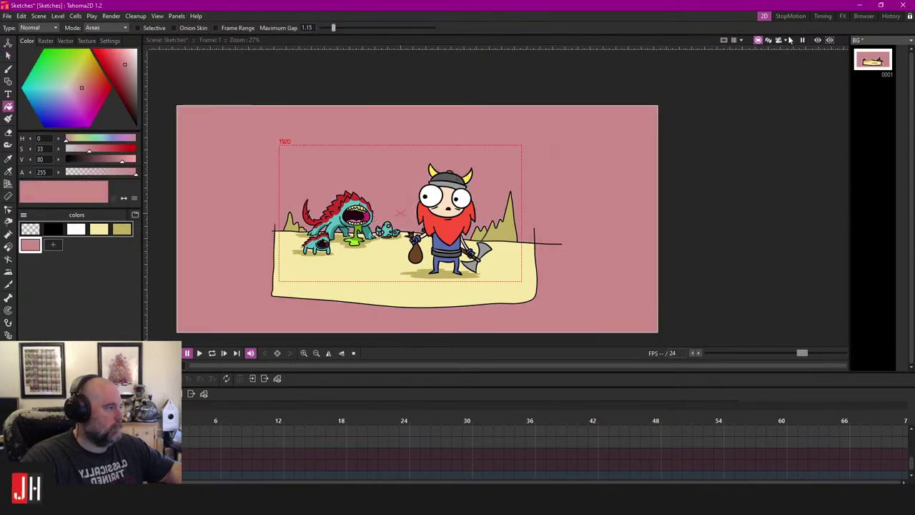
pyautogui.click(779, 39)
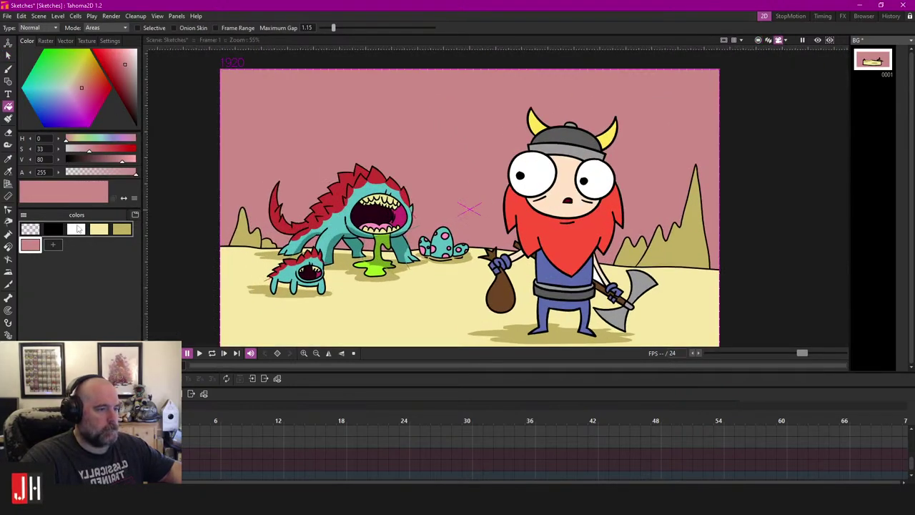
# Step: Change the backdrop's pink style to the hills' darker sand colour and darken it to H 49, S 31, V 30
pyautogui.click(122, 229)
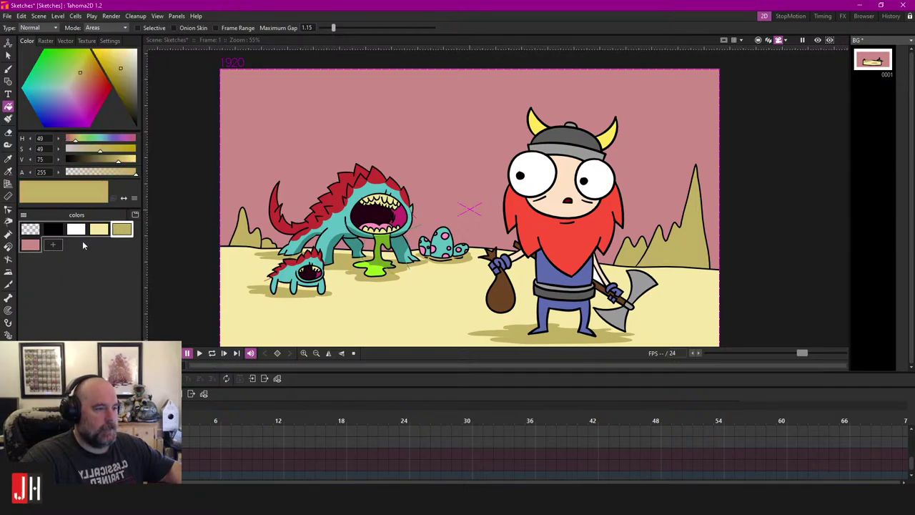
pyautogui.click(39, 246)
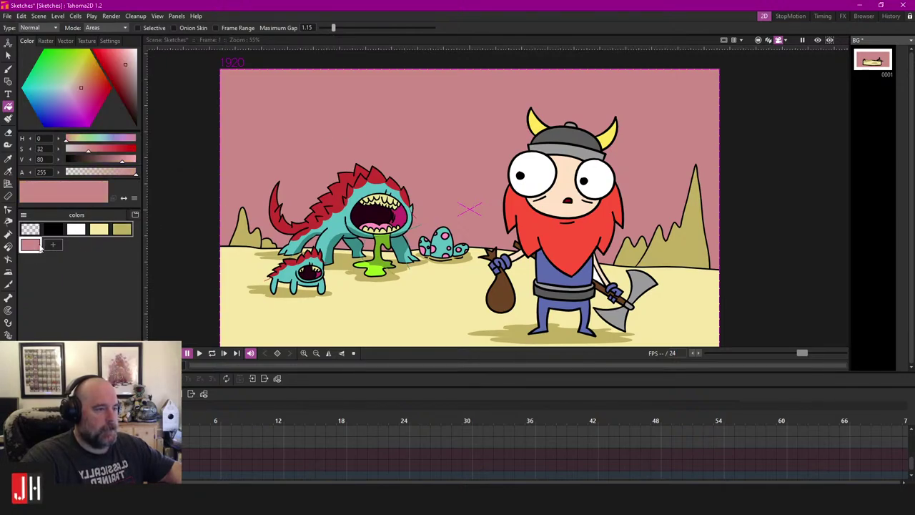
pyautogui.press('r')
pyautogui.click(252, 240)
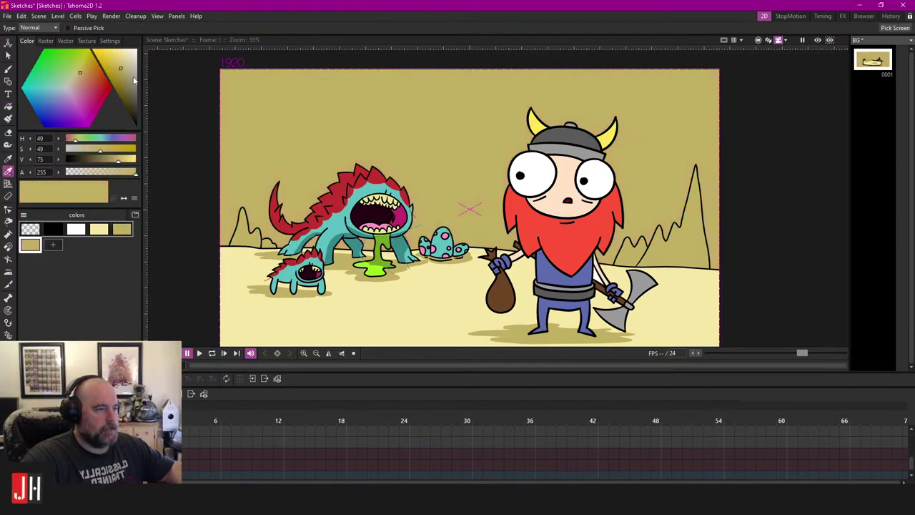
pyautogui.moveTo(134, 80); pyautogui.dragTo(133, 103)
# Step: Examine the monsters, eggs, Viking and rock formations against the dark backdrop, with the Brush set to black
pyautogui.scroll(1, 577, 243)
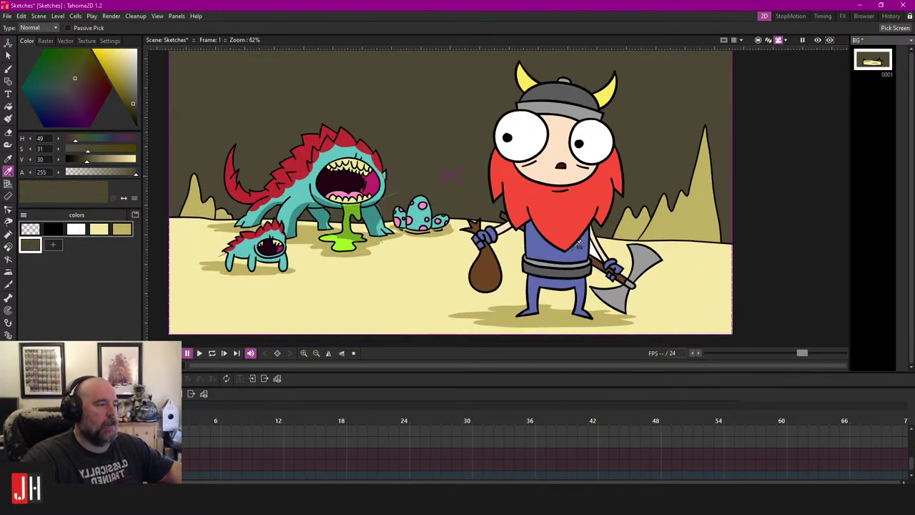
pyautogui.scroll(-2, 577, 243)
pyautogui.moveTo(576, 245); pyautogui.dragTo(538, 267)
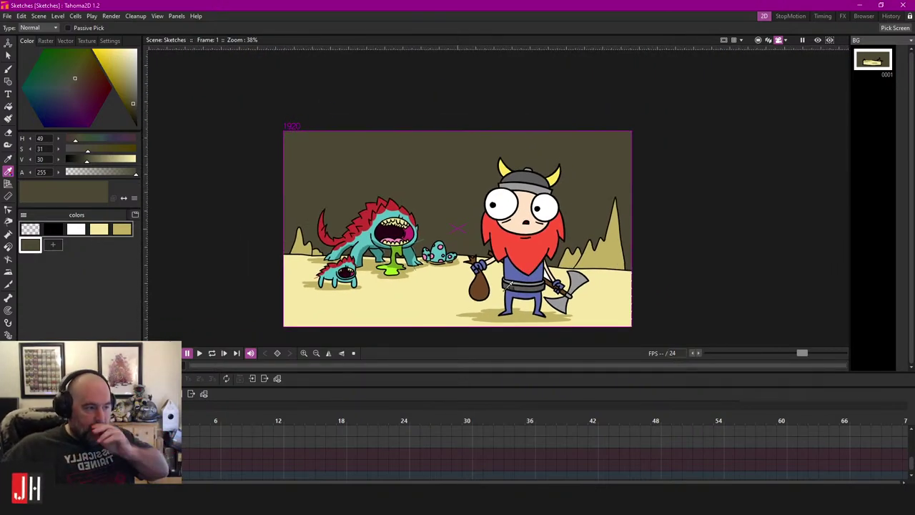
pyautogui.scroll(2, 500, 282)
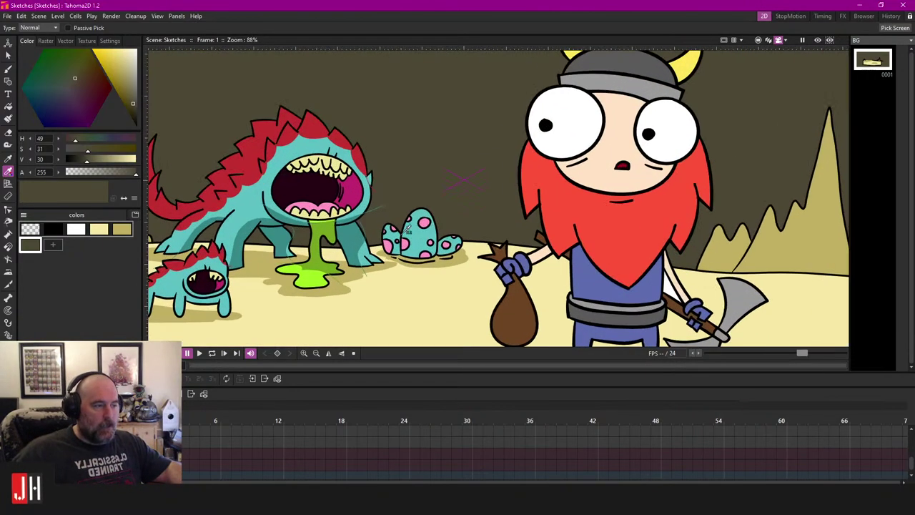
pyautogui.scroll(-2, 422, 273)
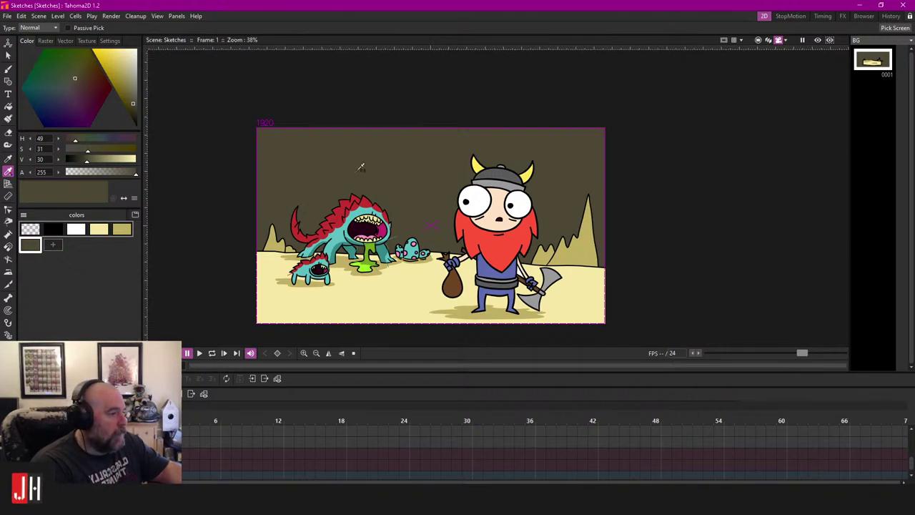
pyautogui.scroll(2, 485, 254)
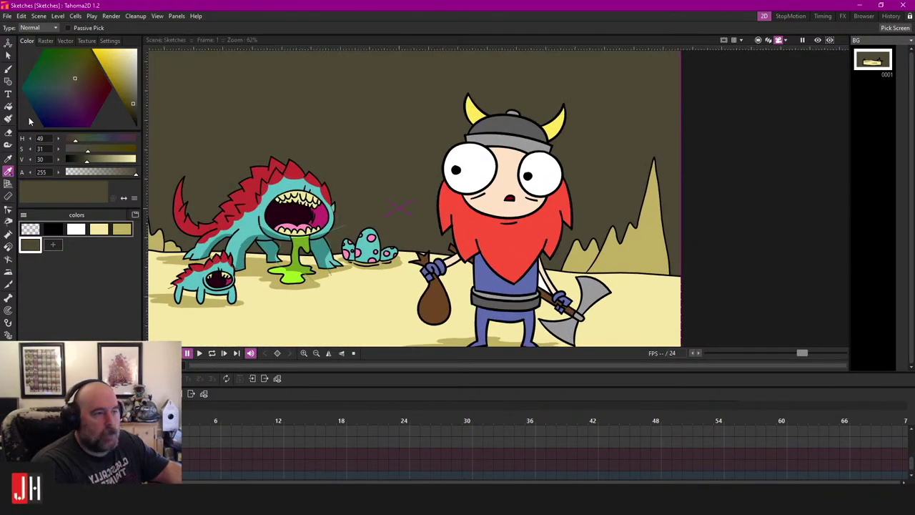
pyautogui.click(8, 69)
pyautogui.click(52, 228)
pyautogui.scroll(-3, 461, 227)
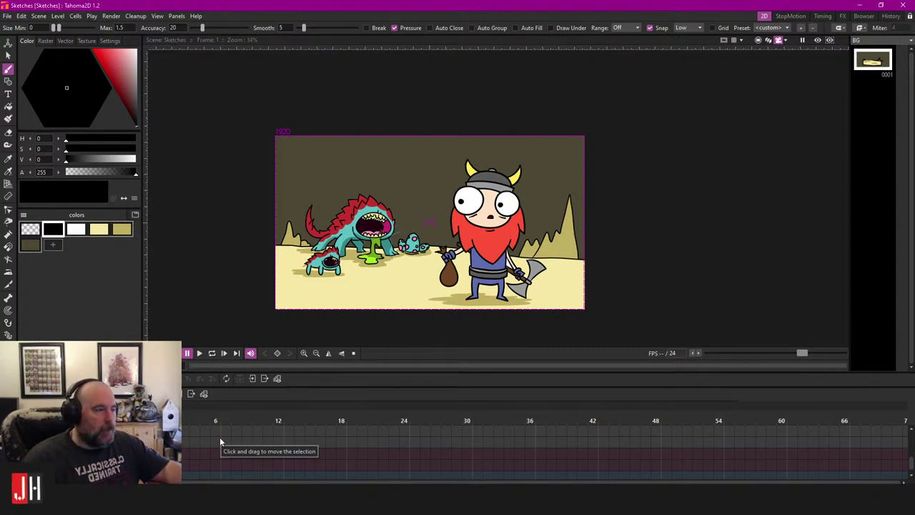
pyautogui.scroll(4, 472, 207)
pyautogui.scroll(4, 461, 216)
pyautogui.scroll(-2, 461, 216)
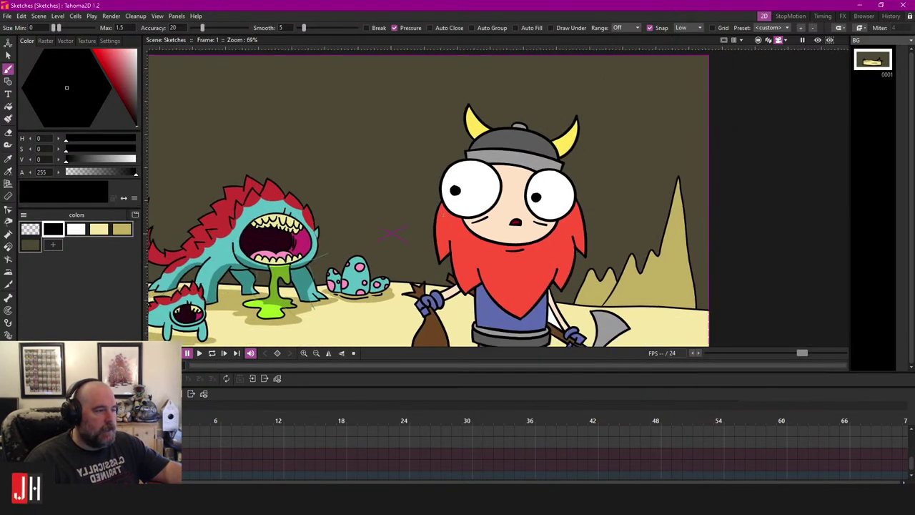
pyautogui.moveTo(382, 265); pyautogui.dragTo(453, 194)
pyautogui.scroll(-2, 452, 176)
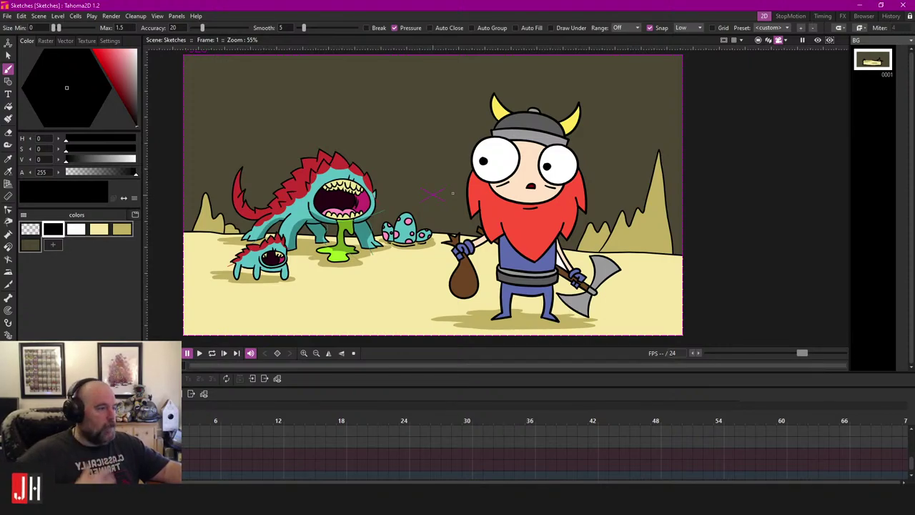
pyautogui.scroll(-4, 454, 219)
pyautogui.scroll(6, 454, 228)
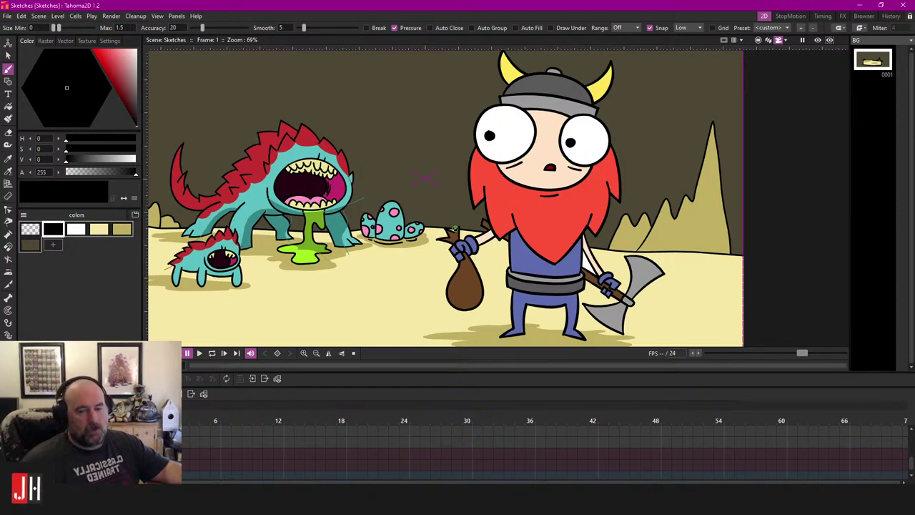
pyautogui.scroll(-3, 453, 228)
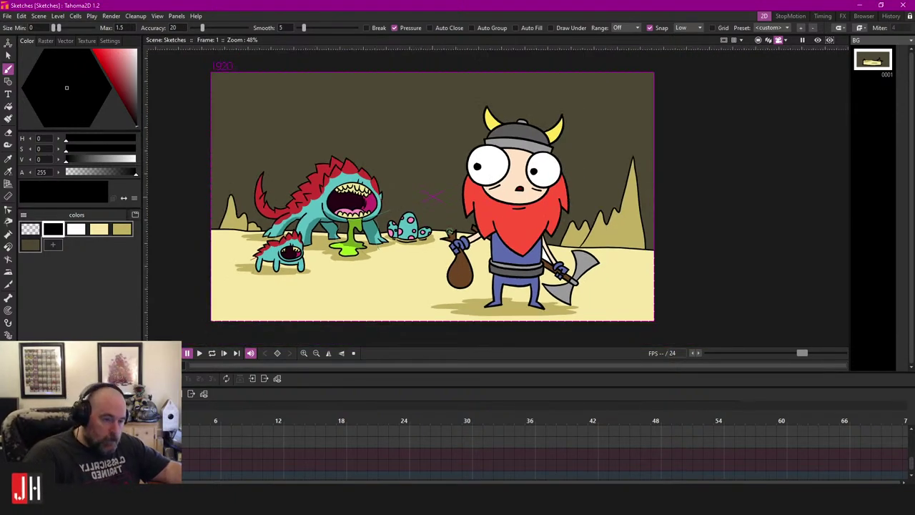